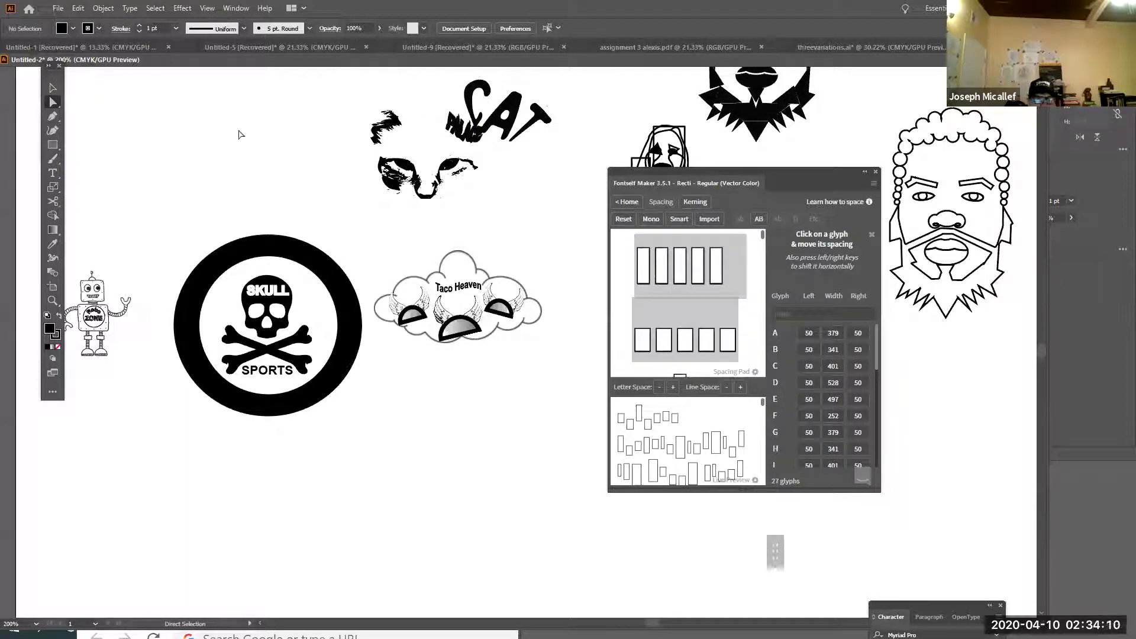
# Zoom out over the Recti artwork and cancel the Spacing Reset prompt without applying it
pyautogui.keyDown('ctrl'); pyautogui.keyDown('alt'); pyautogui.keyDown('super'); pyautogui.click(413, 361); pyautogui.keyUp('super'); pyautogui.keyUp('alt'); pyautogui.keyUp('ctrl')
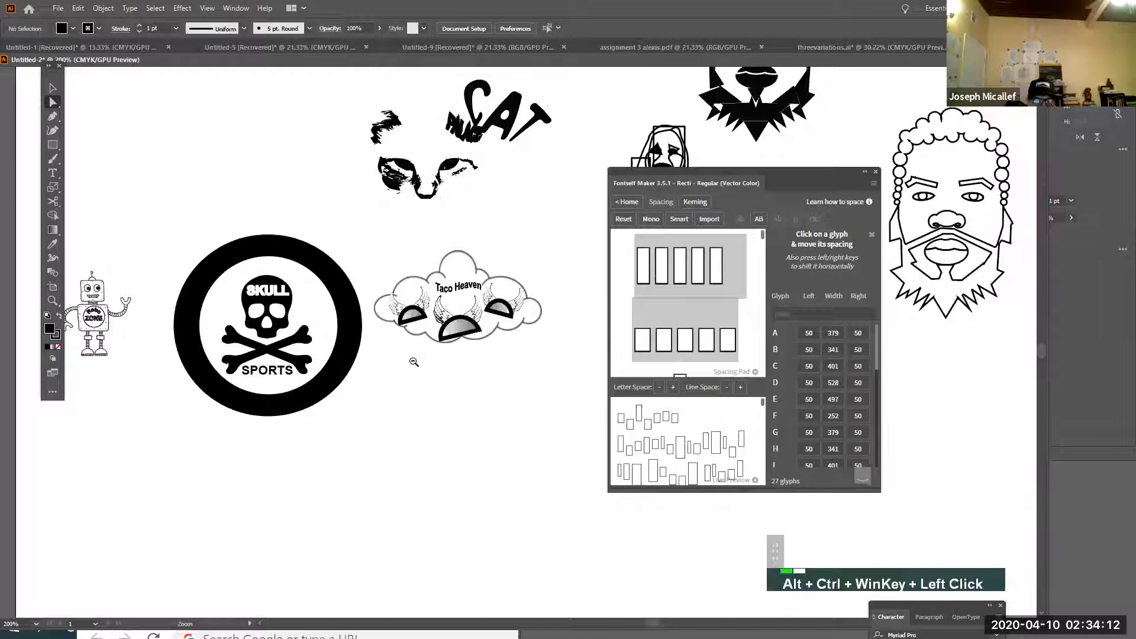
pyautogui.keyDown('ctrl'); pyautogui.keyDown('alt'); pyautogui.keyDown('super'); pyautogui.click(414, 361); pyautogui.keyUp('super'); pyautogui.keyUp('alt'); pyautogui.keyUp('ctrl')
pyautogui.moveTo(561, 302); pyautogui.dragTo(170, 378)
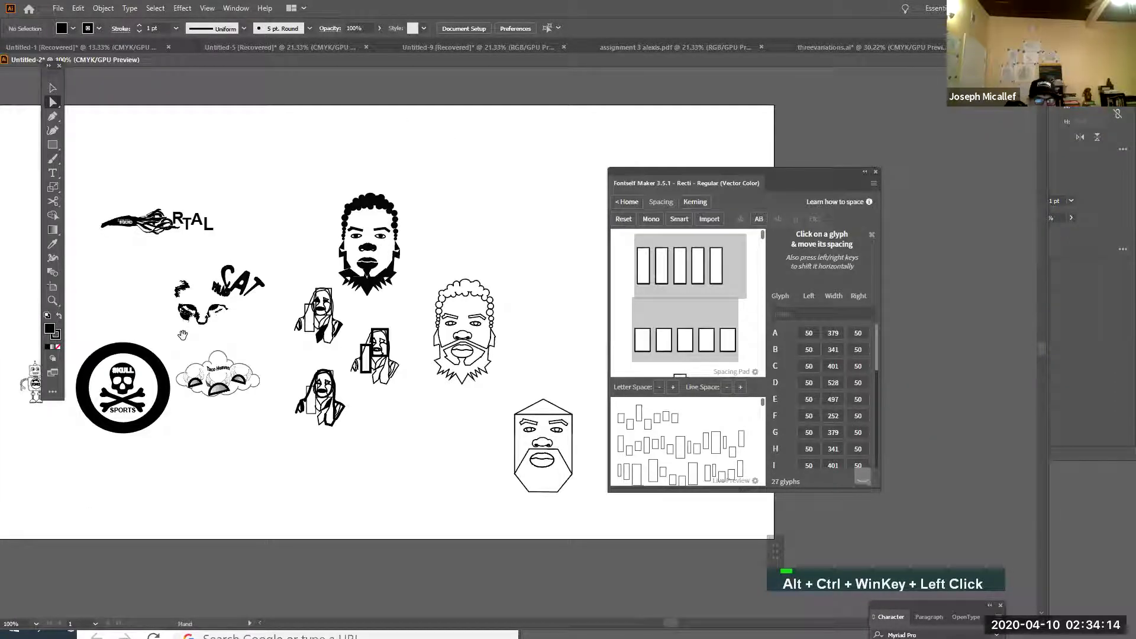
pyautogui.press('space')
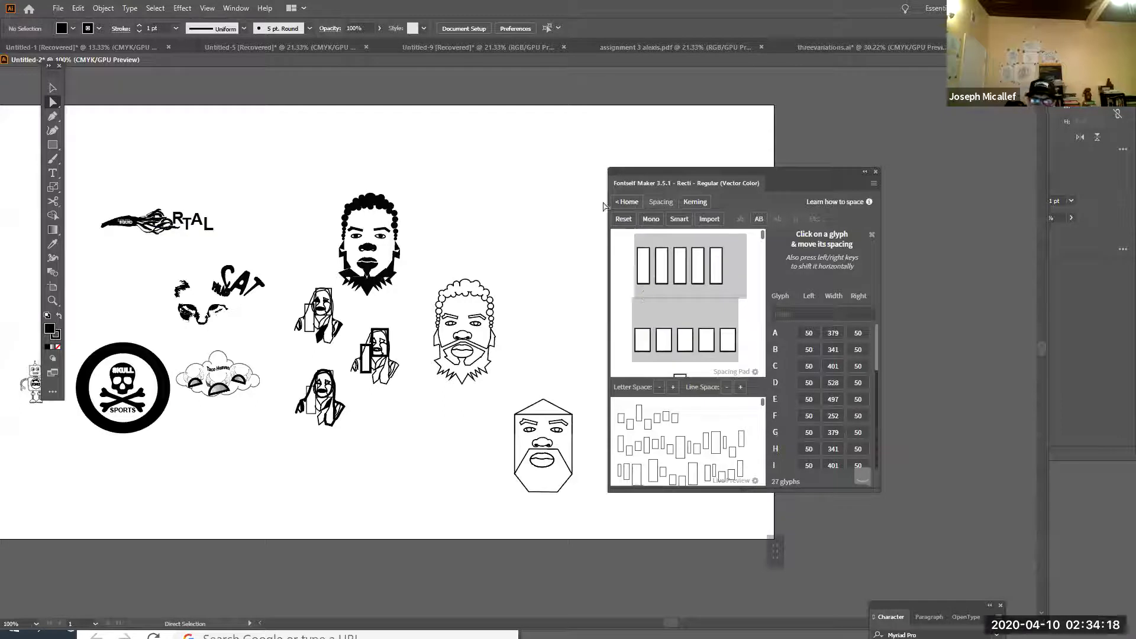
pyautogui.click(623, 219)
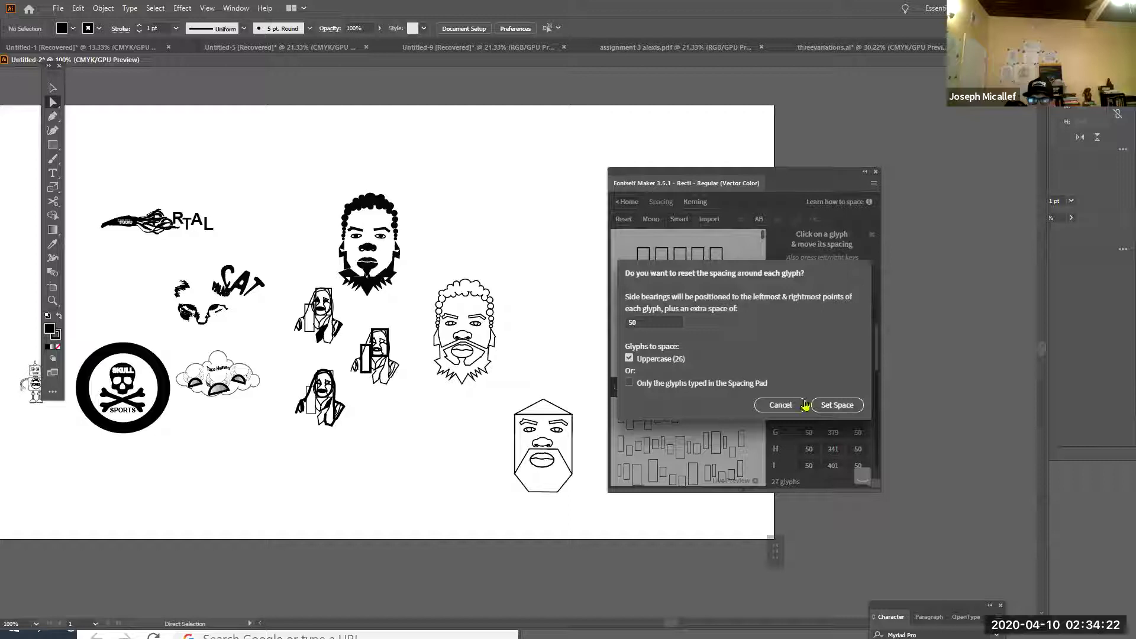
pyautogui.click(780, 405)
# Go back to the Fontself Maker home screen and create a new empty font
pyautogui.click(627, 202)
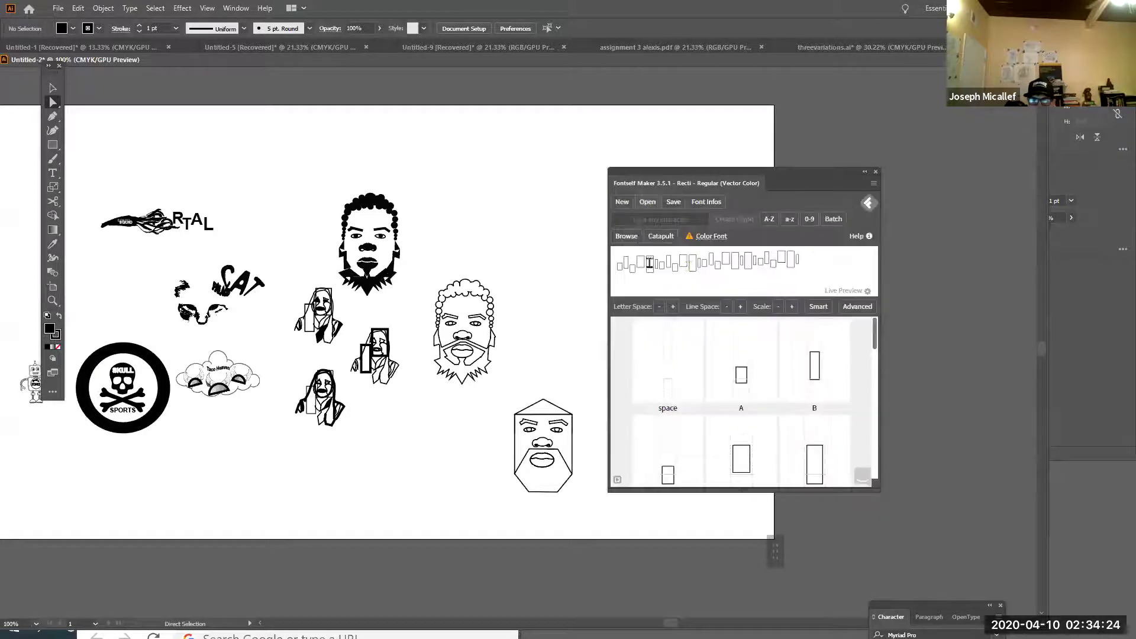
pyautogui.click(622, 201)
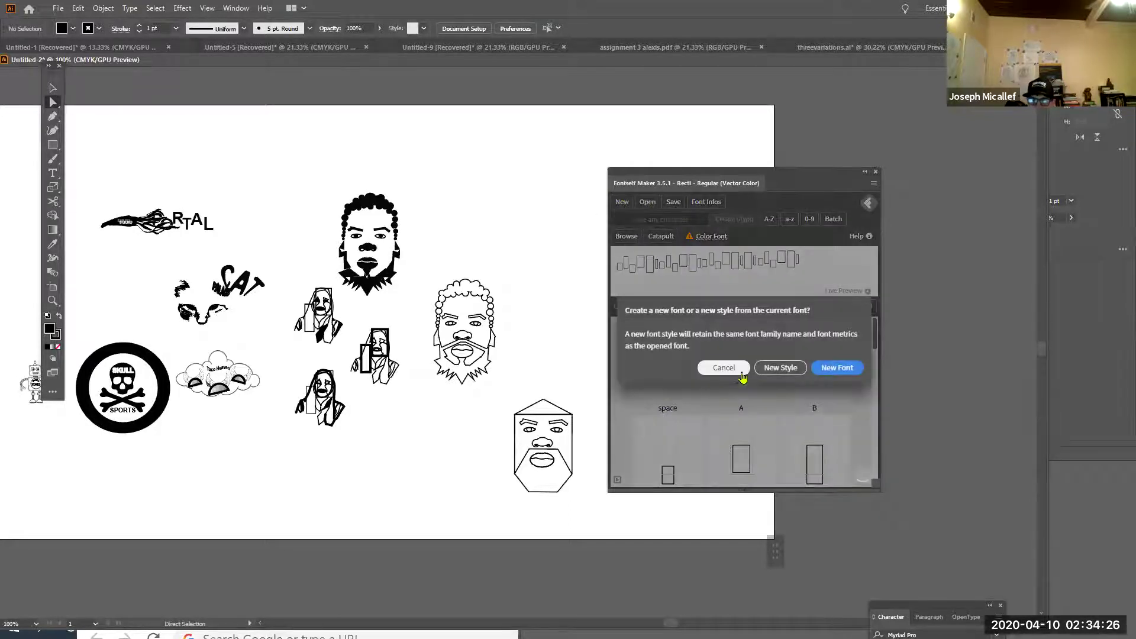
pyautogui.click(828, 369)
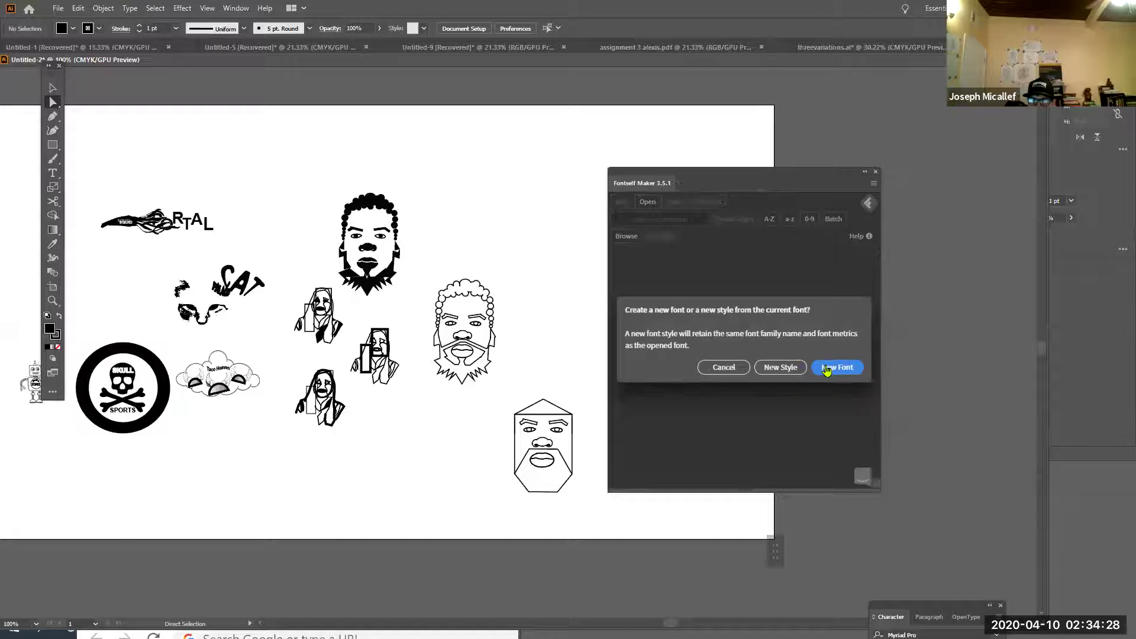
pyautogui.moveTo(353, 358); pyautogui.dragTo(354, 358)
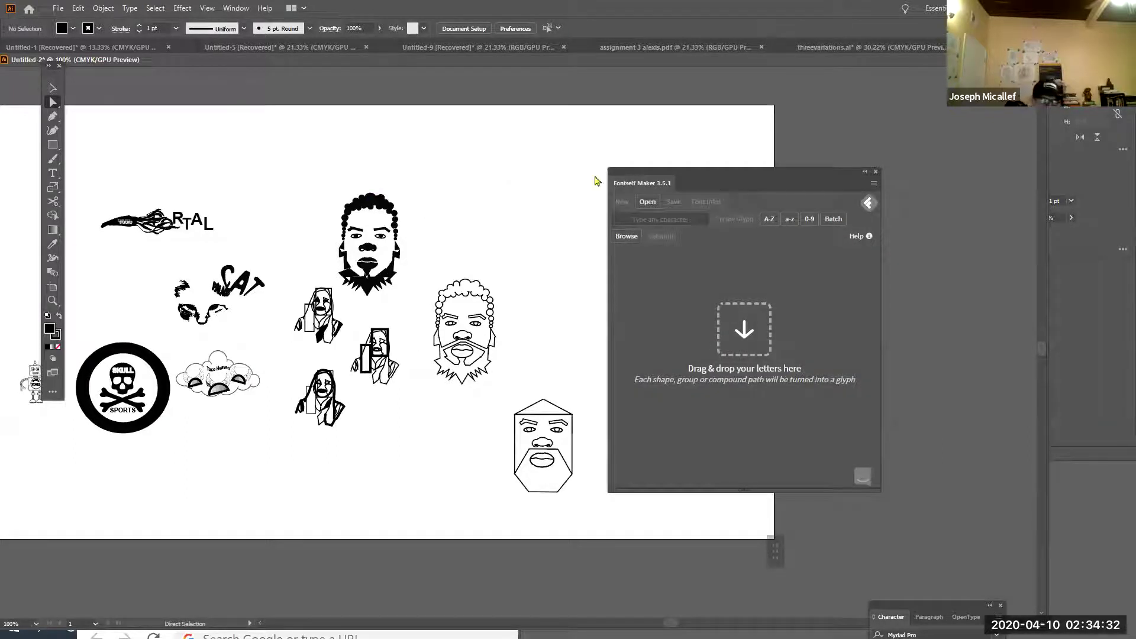
# Zoom to 150% and drag the large curly-haired face up and left on the artboard
pyautogui.moveTo(809, 177); pyautogui.dragTo(823, 140)
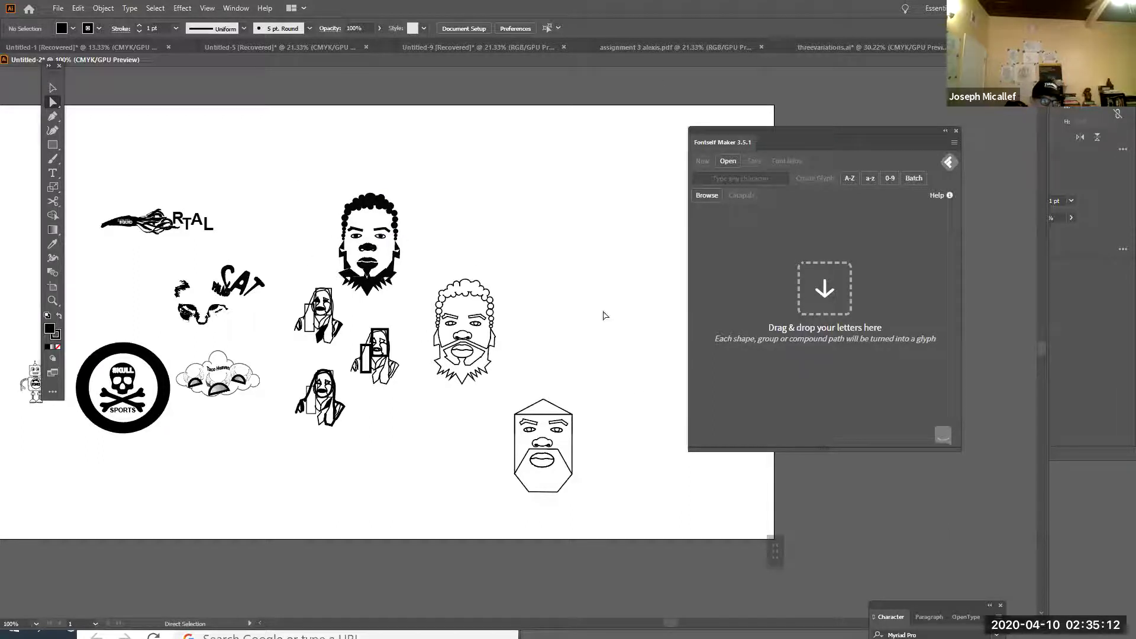
pyautogui.keyDown('ctrl'); pyautogui.click(431, 255); pyautogui.keyUp('ctrl')
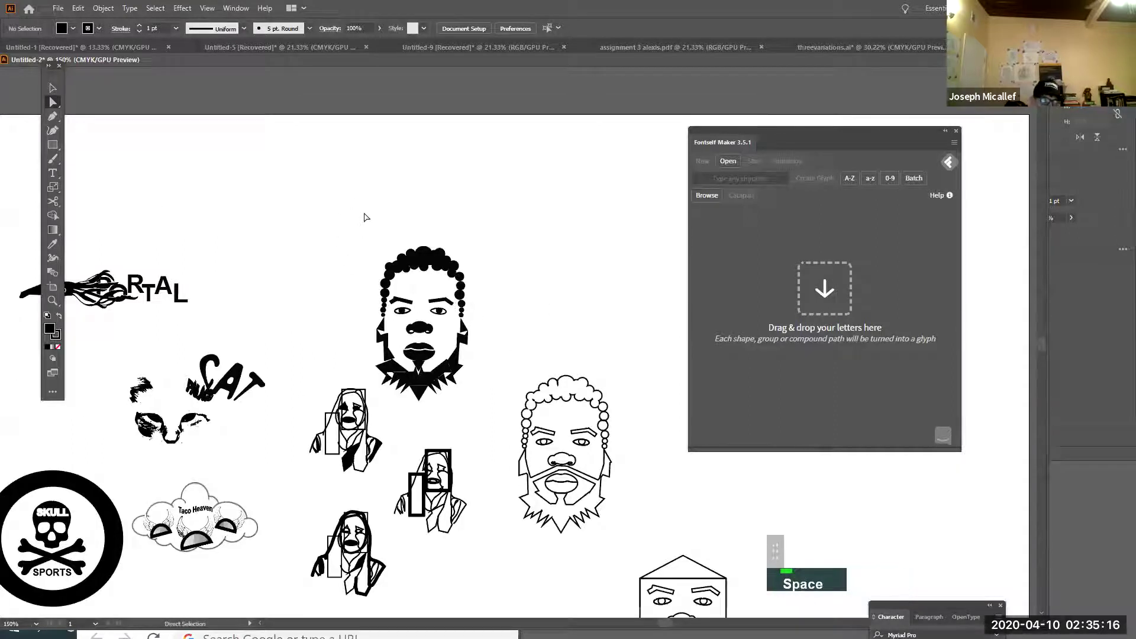
pyautogui.moveTo(501, 428); pyautogui.dragTo(496, 380)
pyautogui.press('v')
pyautogui.moveTo(424, 258); pyautogui.dragTo(355, 170)
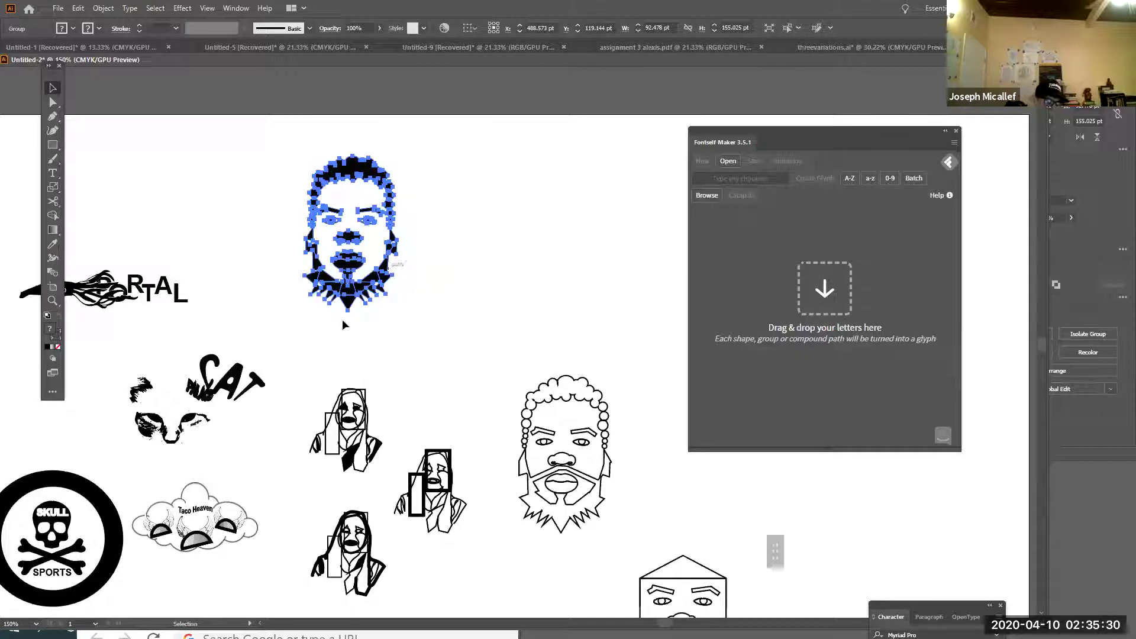
# Scale the face group down to about 74 pt tall with Free Transform
pyautogui.click(395, 316)
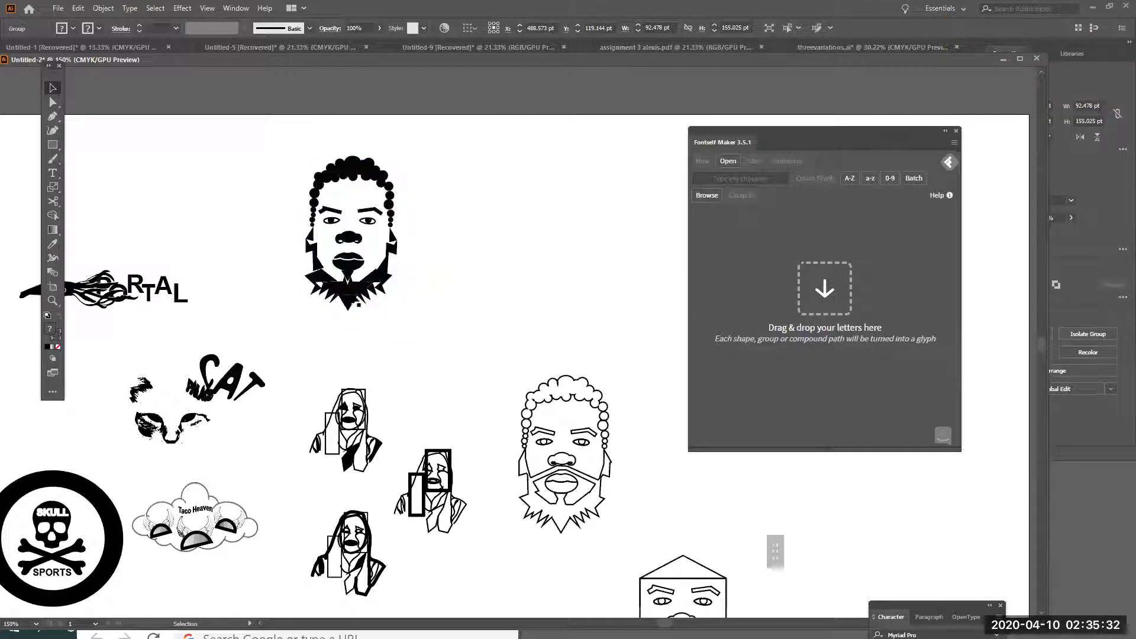
pyautogui.click(353, 300)
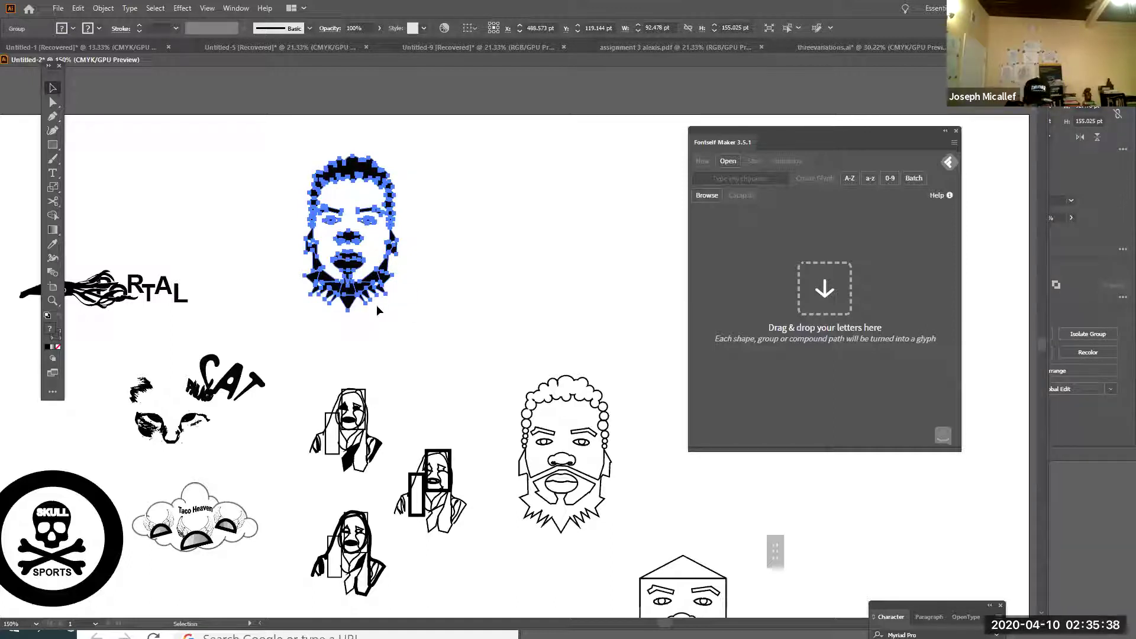
pyautogui.press('e')
pyautogui.moveTo(307, 158); pyautogui.dragTo(353, 236)
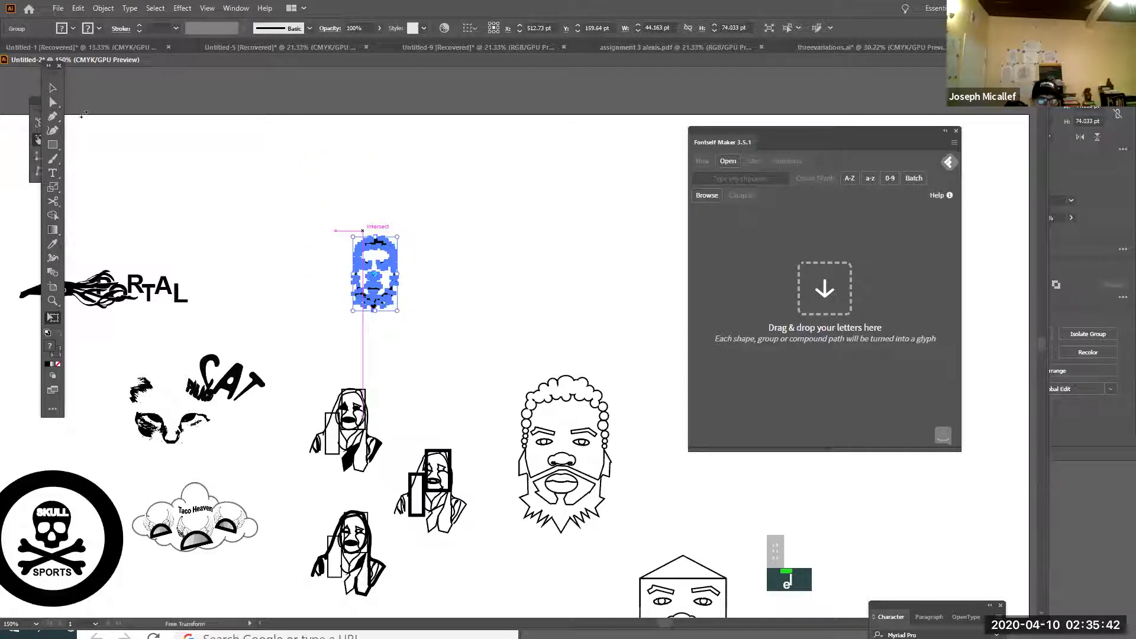
# Alt-drag a duplicate of the small face so it sits beside the original
pyautogui.click(52, 87)
pyautogui.doubleClick(274, 208)
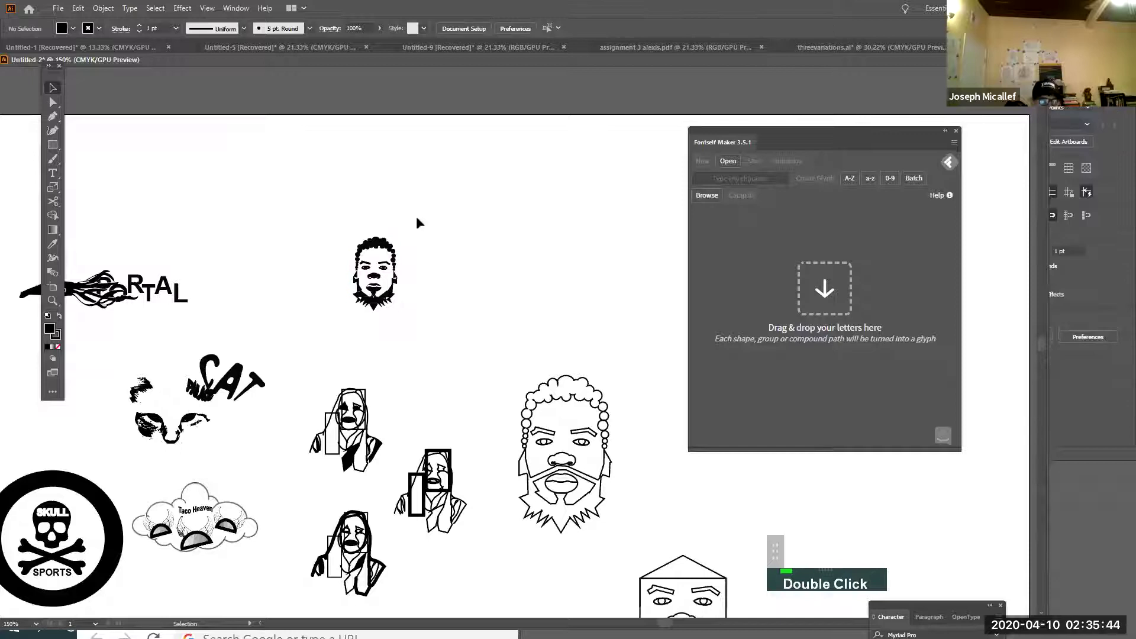
pyautogui.moveTo(385, 255); pyautogui.dragTo(263, 182)
pyautogui.press('alt')
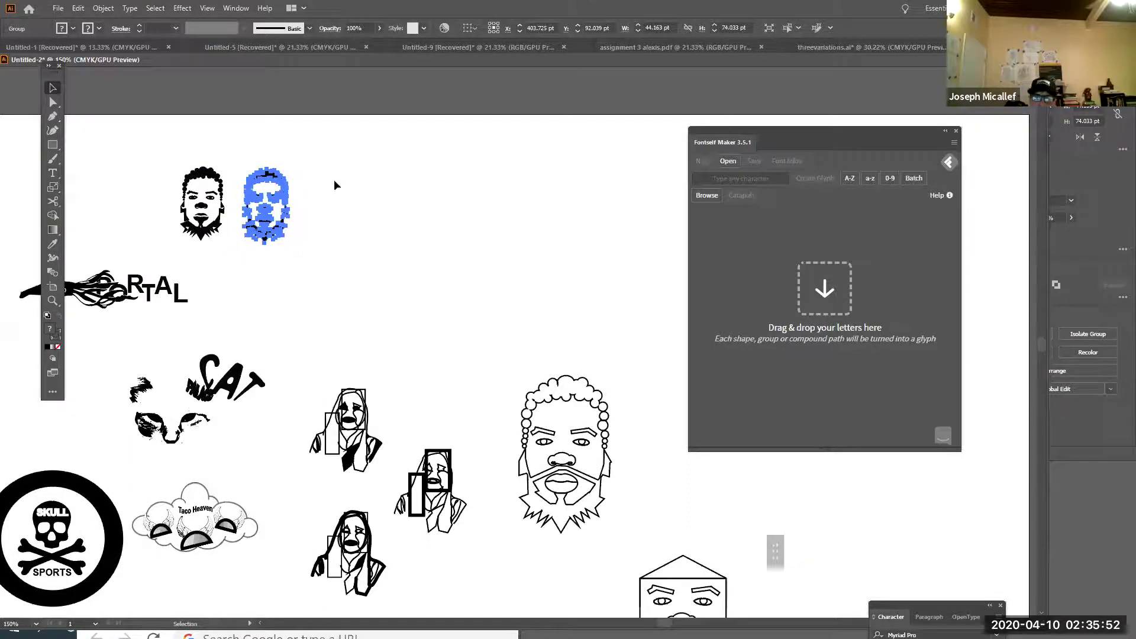
# Repeat the duplicate twice with Ctrl+D to extend the row of faces
pyautogui.moveTo(737, 131); pyautogui.dragTo(326, 327)
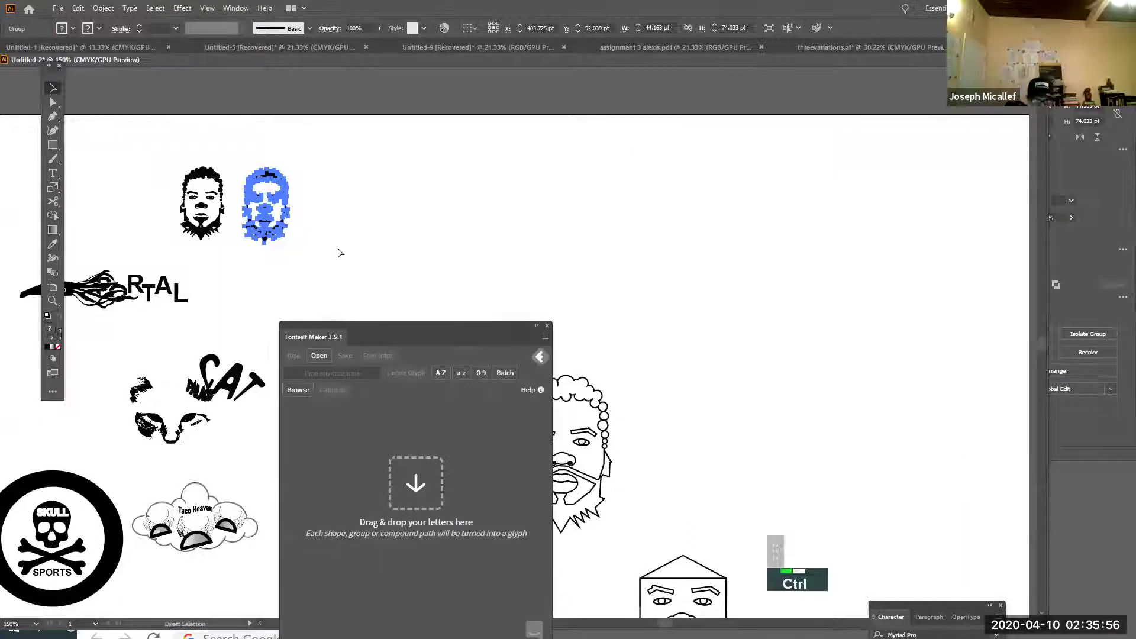
pyautogui.hotkey('ctrl', 'd')
pyautogui.hotkey('ctrl', 'd')
pyautogui.hotkey('ctrl', 'd')
pyautogui.hotkey('ctrl', 'd')
pyautogui.hotkey('ctrl', 'd')
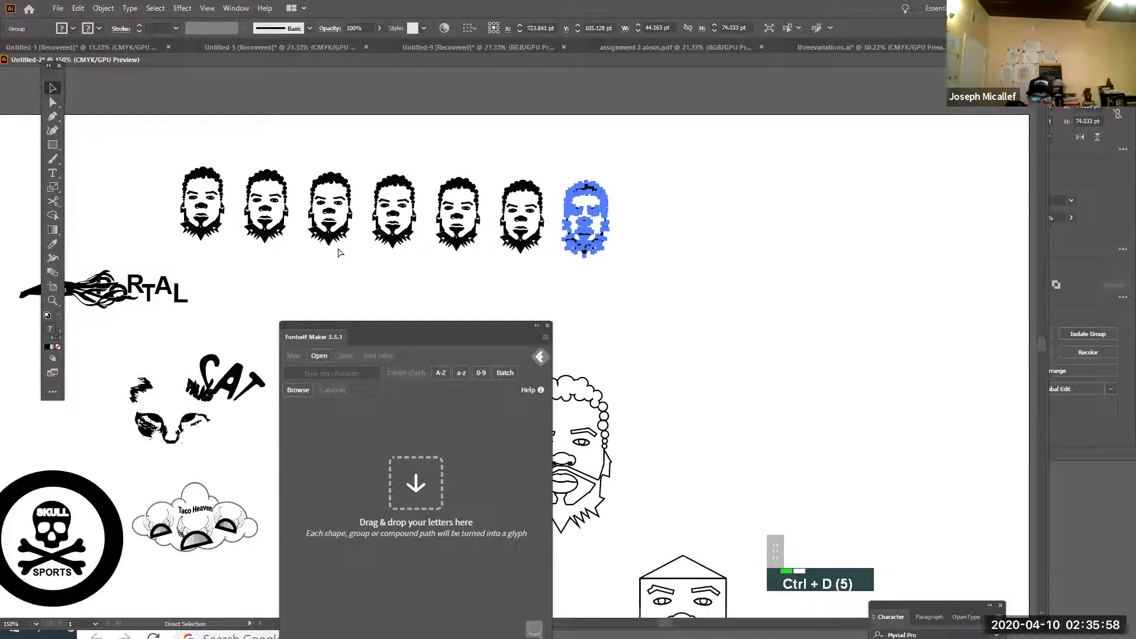
pyautogui.hotkey('ctrl', 'd')
pyautogui.hotkey('ctrl', 'd')
pyautogui.hotkey('ctrl', 'd')
pyautogui.hotkey('ctrl', 'd')
pyautogui.hotkey('ctrl', 'd')
pyautogui.hotkey('ctrl', 'd')
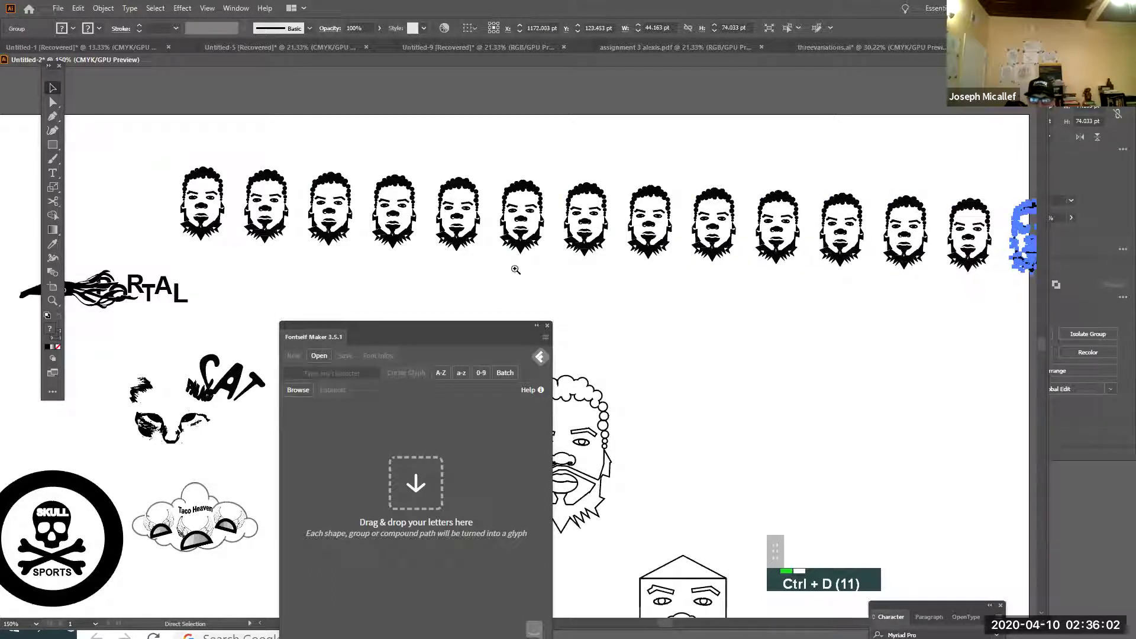
# Zoom out and move the row of faces to the top of the artboard
pyautogui.keyDown('ctrl'); pyautogui.keyDown('alt'); pyautogui.click(619, 246); pyautogui.keyUp('alt'); pyautogui.keyUp('ctrl')
pyautogui.keyDown('ctrl'); pyautogui.keyDown('alt'); pyautogui.click(619, 246); pyautogui.keyUp('alt'); pyautogui.keyUp('ctrl')
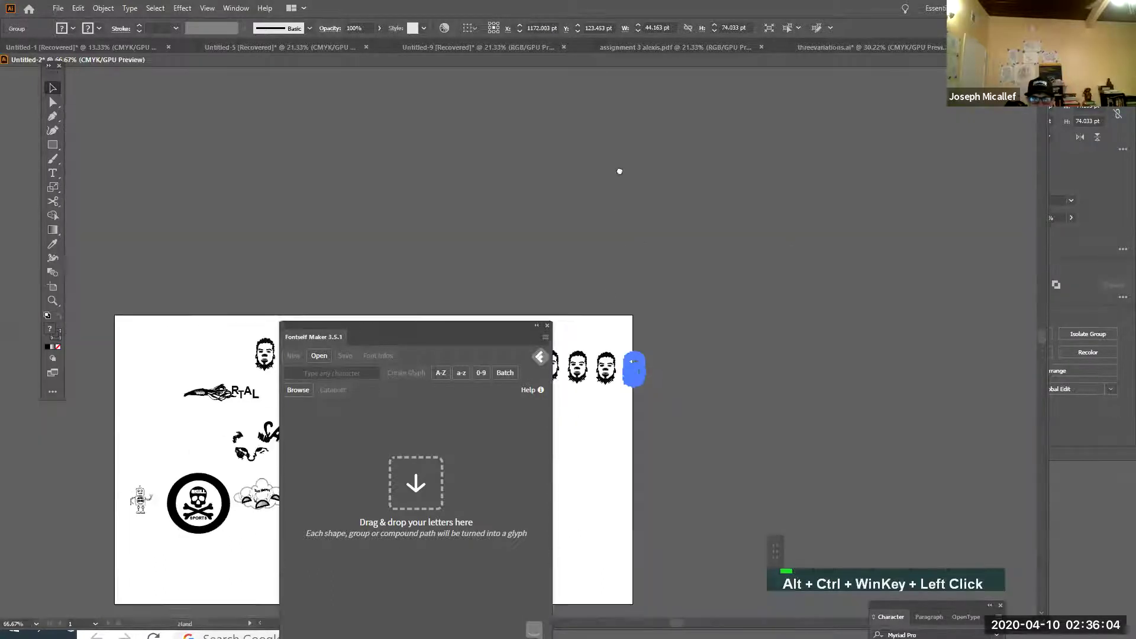
pyautogui.scroll(-3, 450, 195)
pyautogui.press('space')
pyautogui.moveTo(266, 212); pyautogui.dragTo(474, 243)
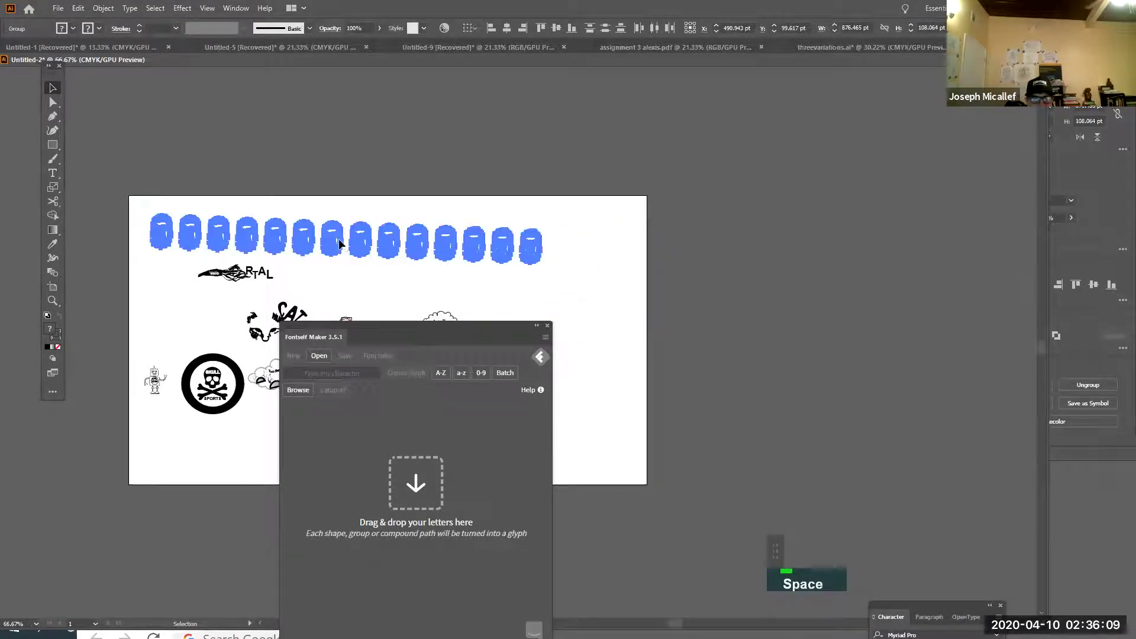
pyautogui.click(260, 243)
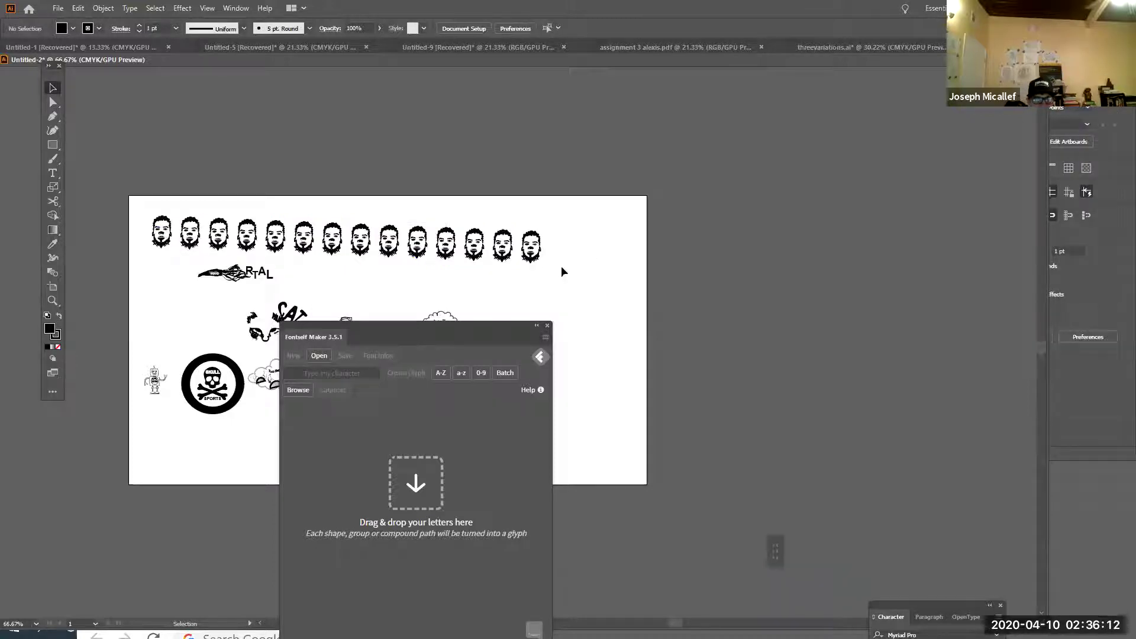
# Copy more faces into a second row, select all, and drop them on Fontself's a–z target
pyautogui.moveTo(563, 258)
pyautogui.mouseDown()
pyautogui.moveTo(223, 227)
pyautogui.moveTo(225, 213)
pyautogui.moveTo(574, 239)
pyautogui.mouseUp()
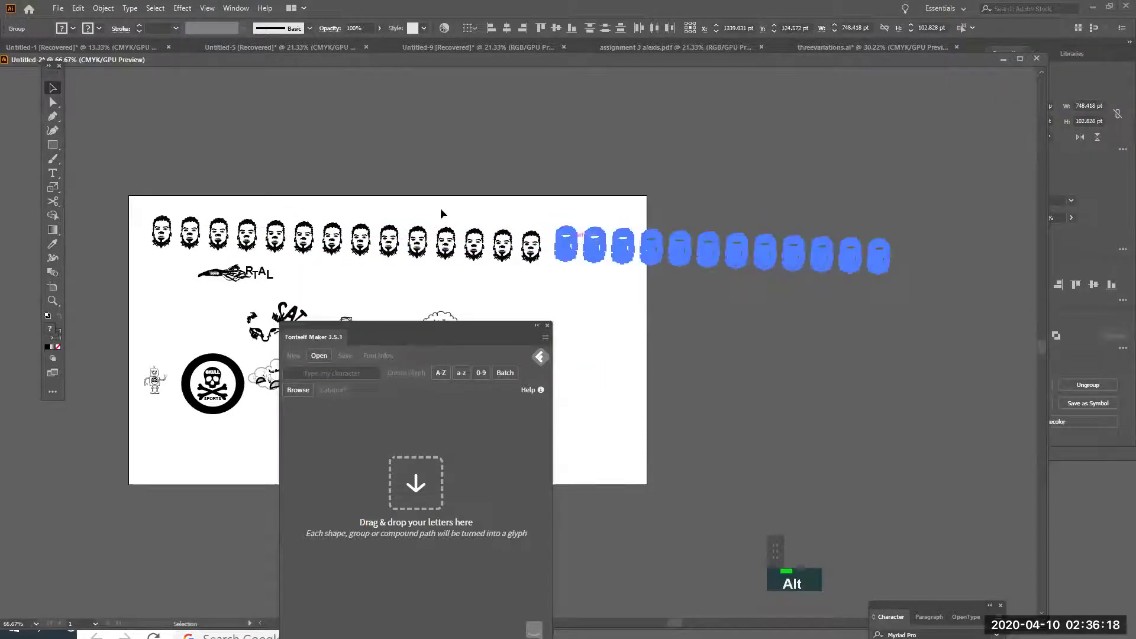
pyautogui.click(205, 180)
pyautogui.moveTo(139, 179); pyautogui.dragTo(927, 257)
pyautogui.click(160, 211)
pyautogui.doubleClick(147, 197)
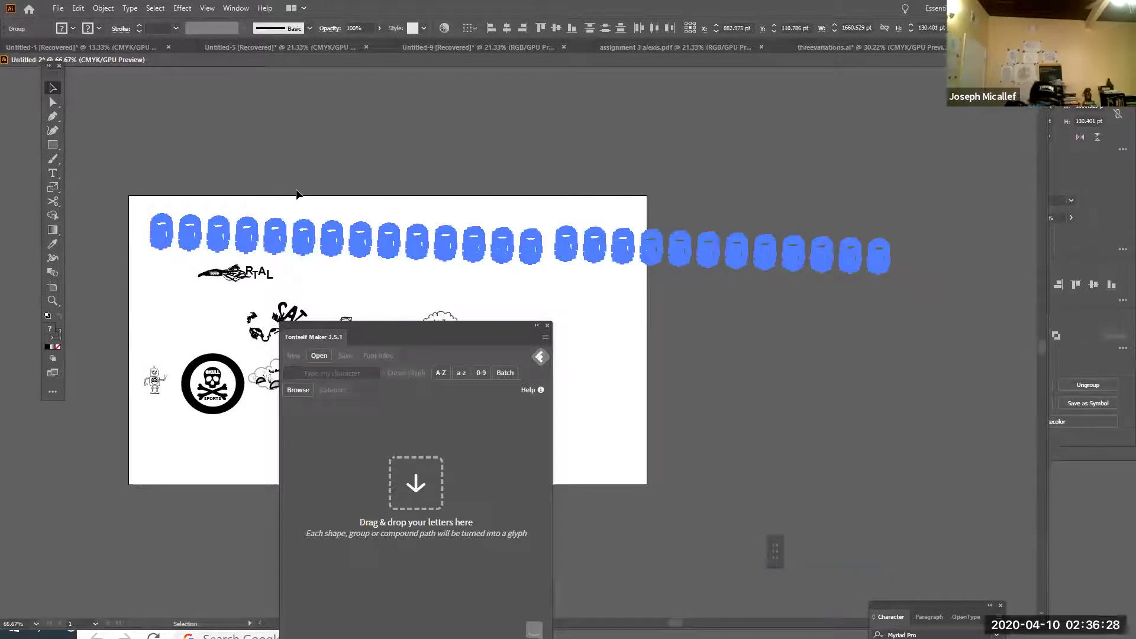
pyautogui.moveTo(213, 240); pyautogui.dragTo(456, 469)
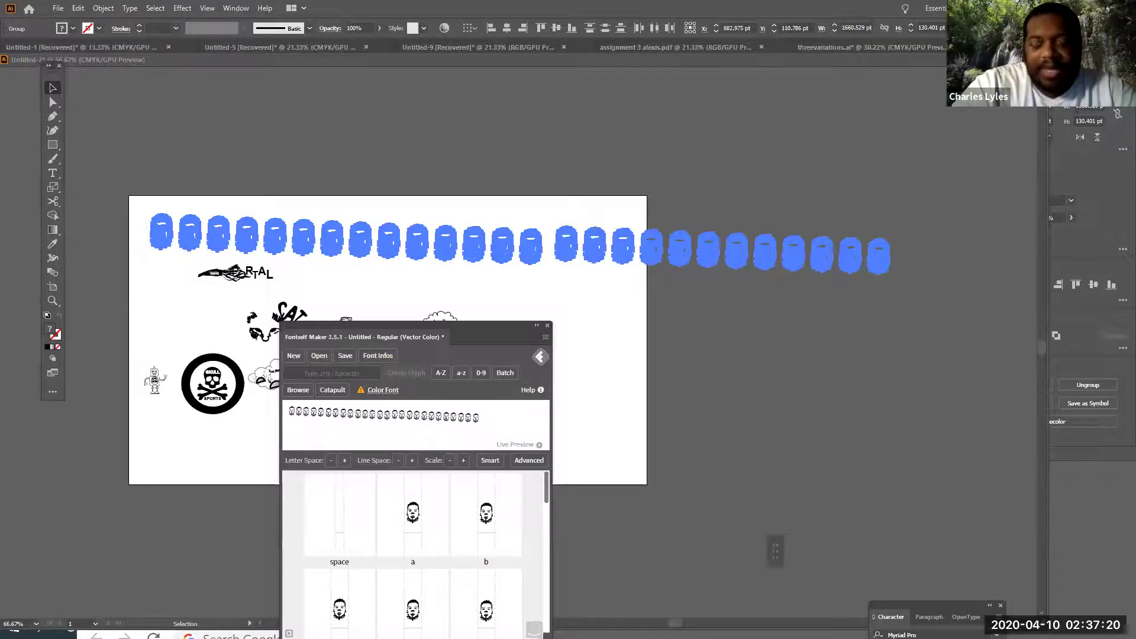
# Copy the face artwork with Ctrl+C and confirm with Enter to fill the lowercase glyphs
pyautogui.press('ctrl')
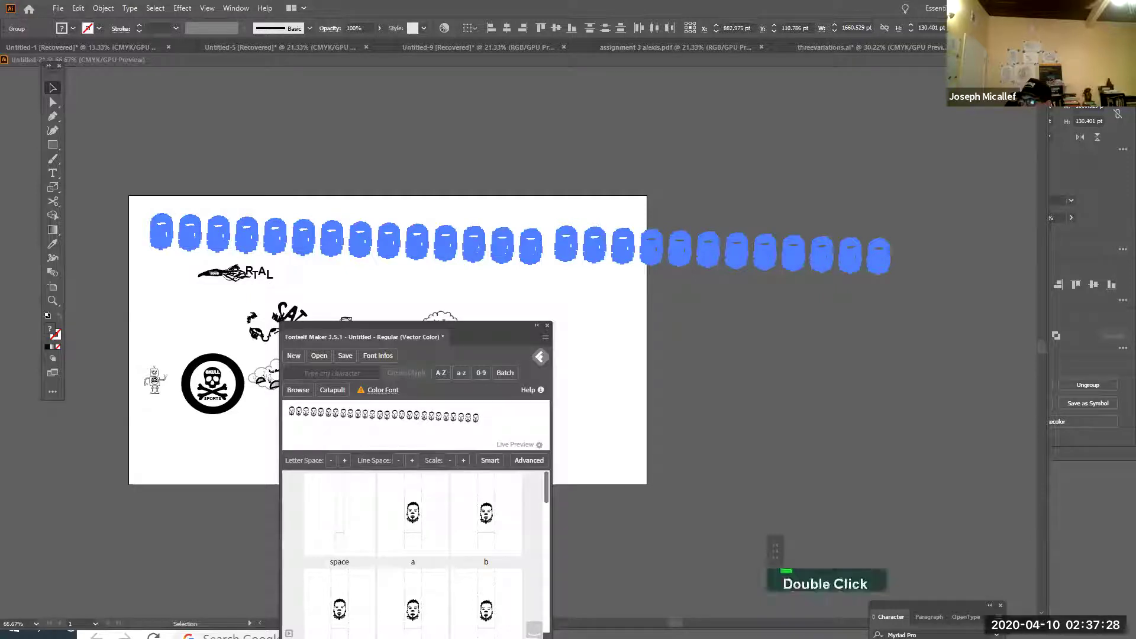
pyautogui.hotkey('ctrl', 'c')
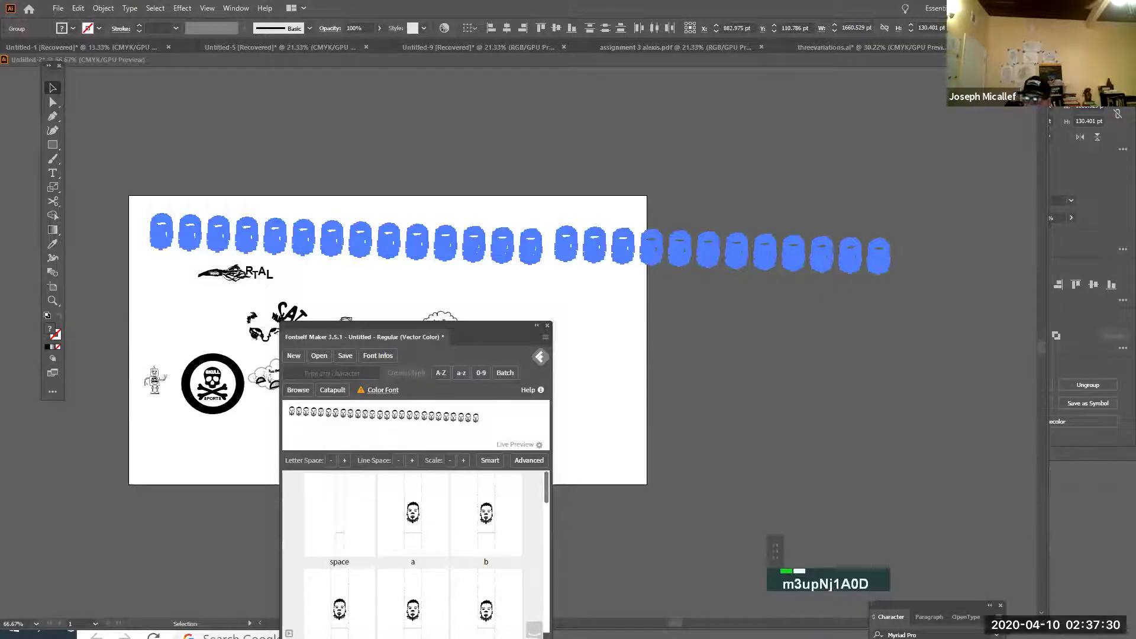
pyautogui.hotkey('ctrl', 'c')
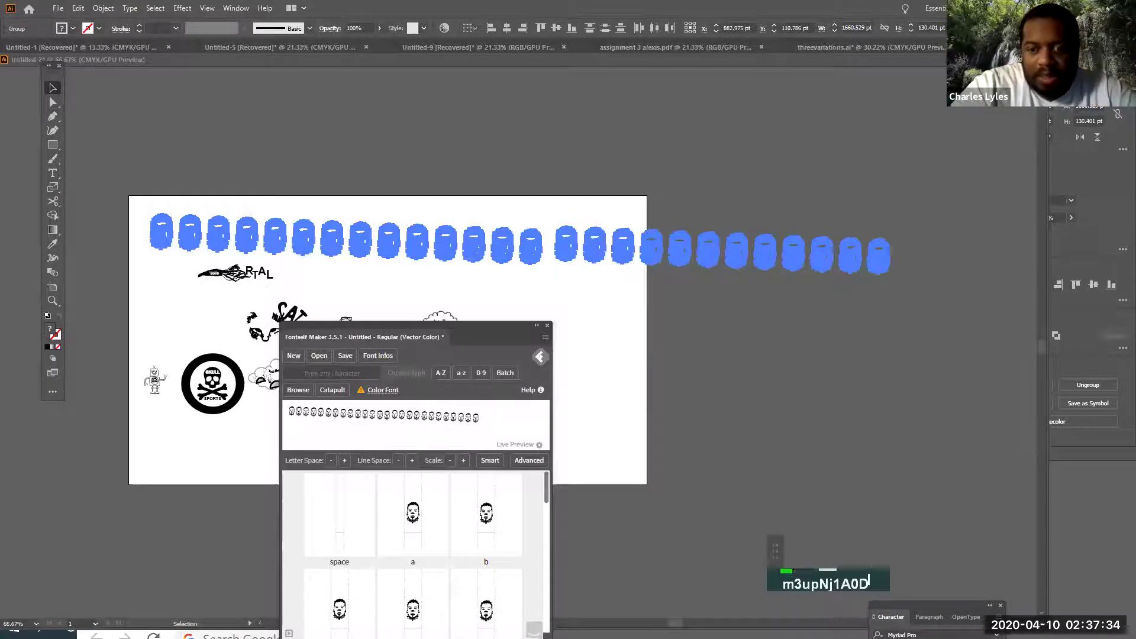
pyautogui.press('Return')
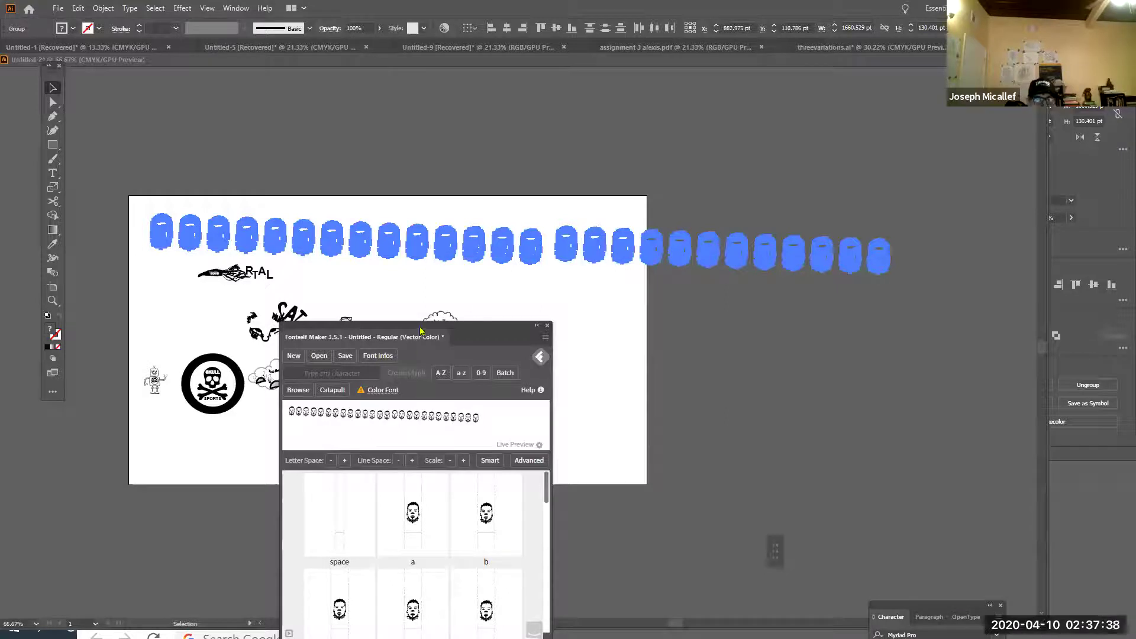
# Move and enlarge the Fontself Maker workspace so every glyph from a to z is visible
pyautogui.moveTo(470, 322); pyautogui.dragTo(870, 122)
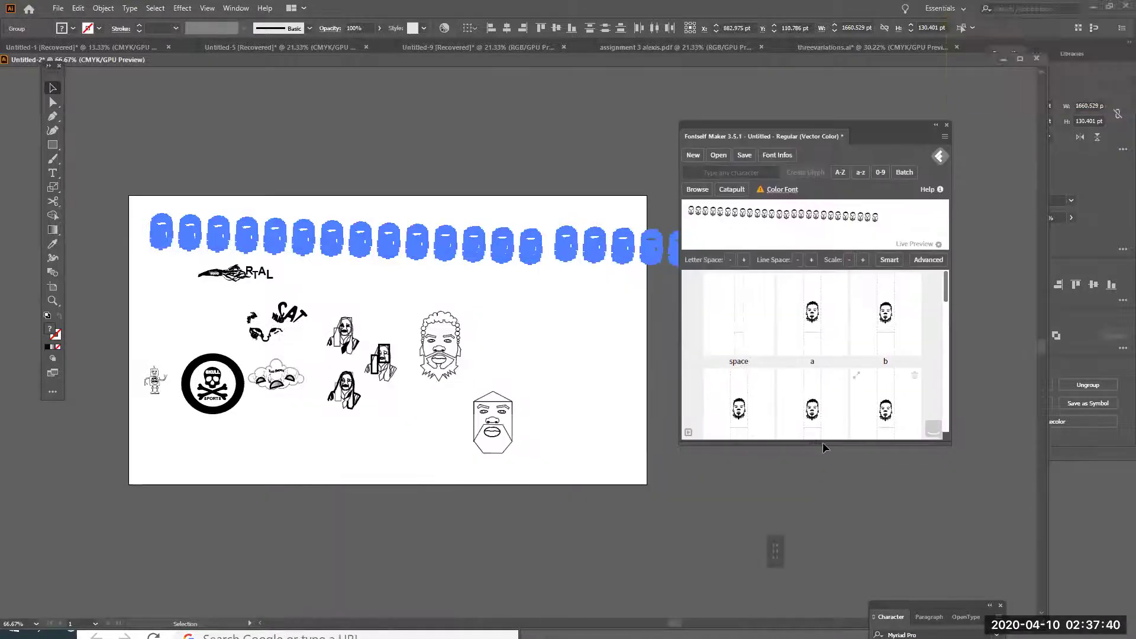
pyautogui.moveTo(687, 443); pyautogui.dragTo(686, 585)
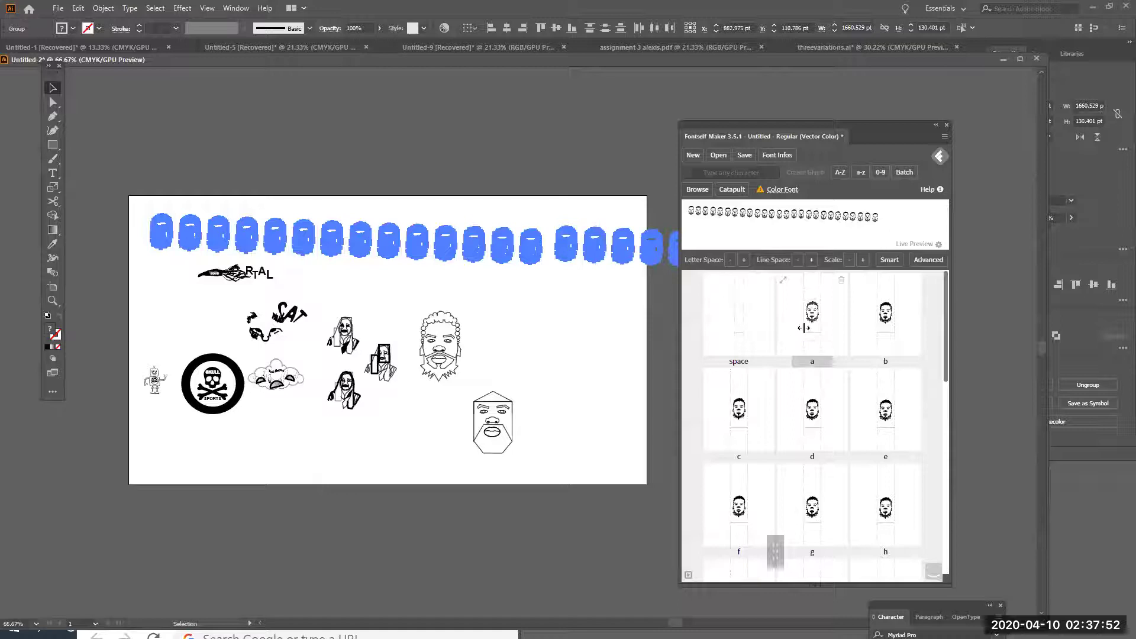
pyautogui.moveTo(809, 129); pyautogui.dragTo(220, 80)
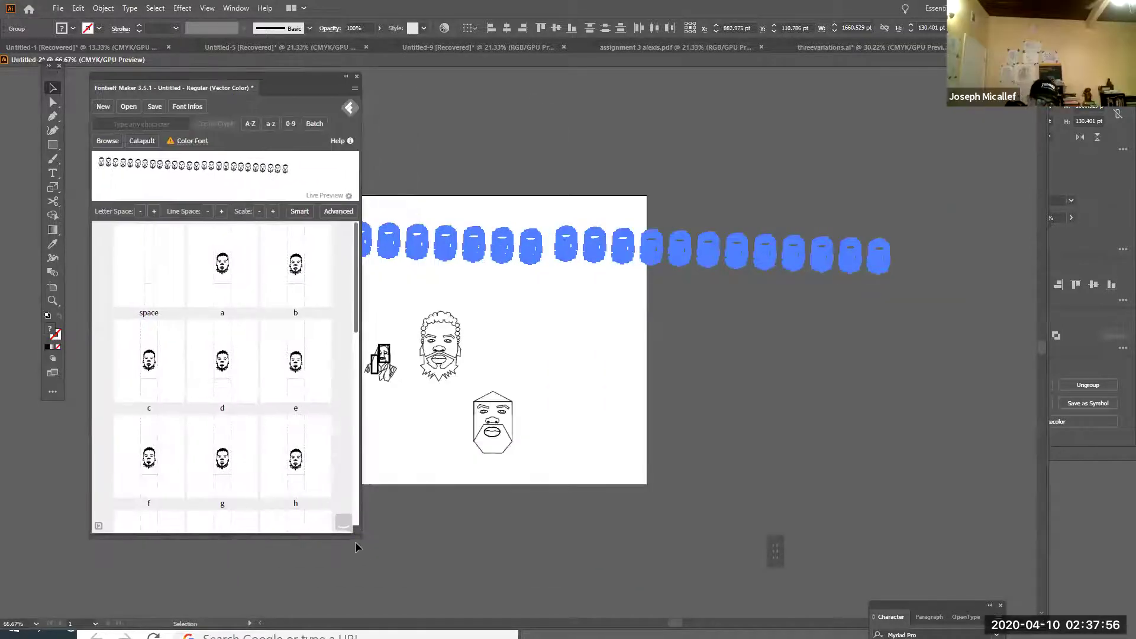
pyautogui.moveTo(357, 534); pyautogui.dragTo(953, 565)
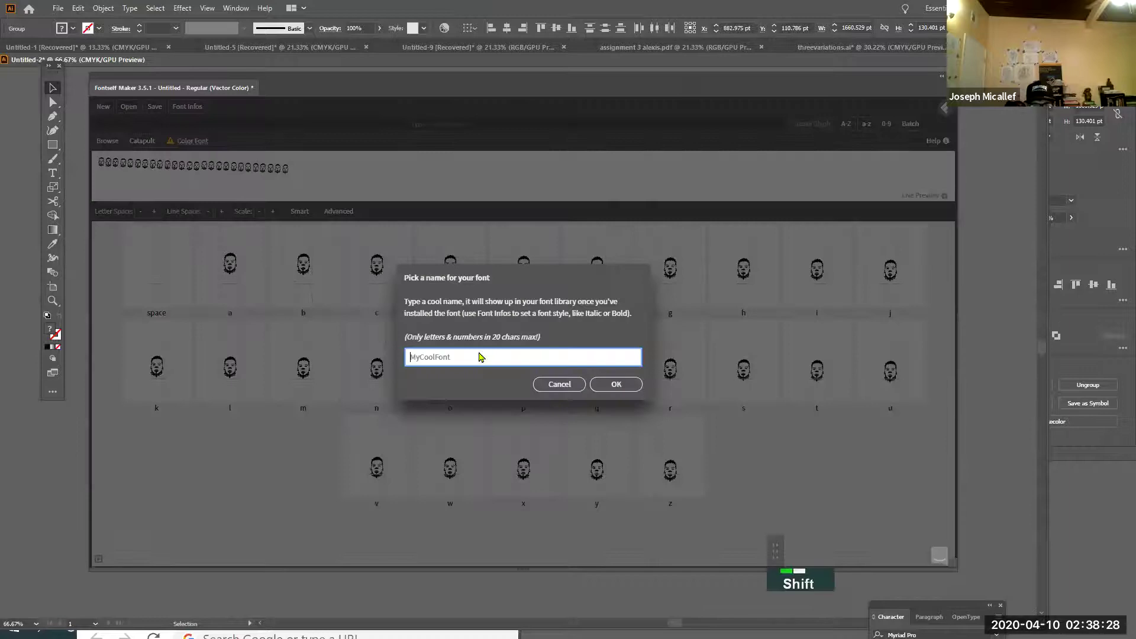
# Enter 'Charles Icon' as the font name and confirm it
pyautogui.write('Charles')
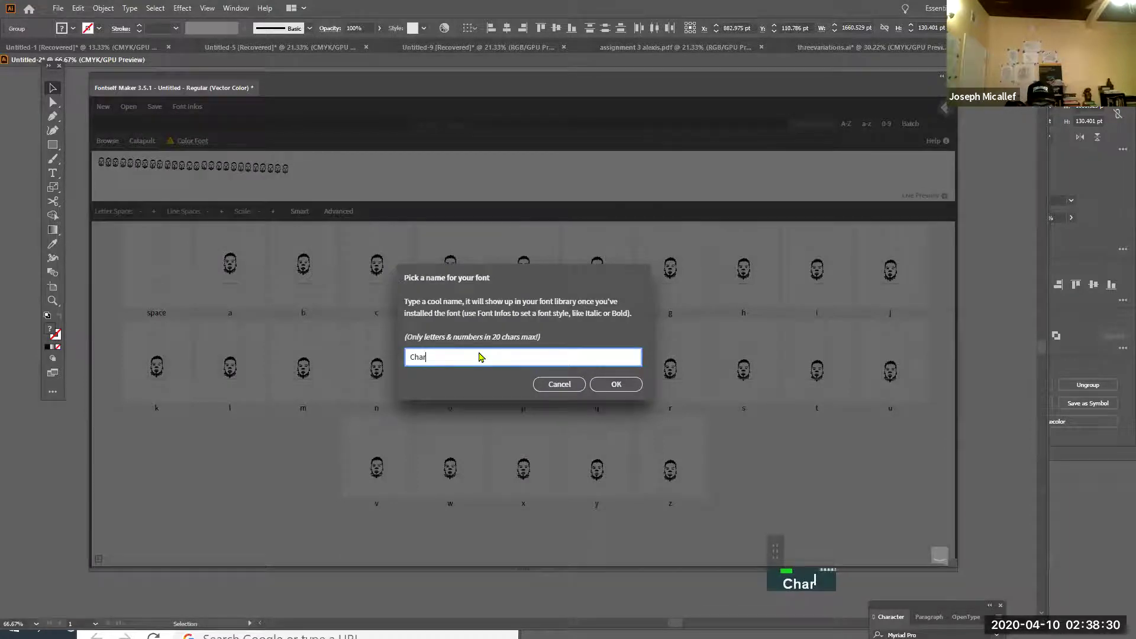
pyautogui.press('BackSpace')
pyautogui.press('BackSpace')
pyautogui.press('BackSpace')
pyautogui.press('BackSpace')
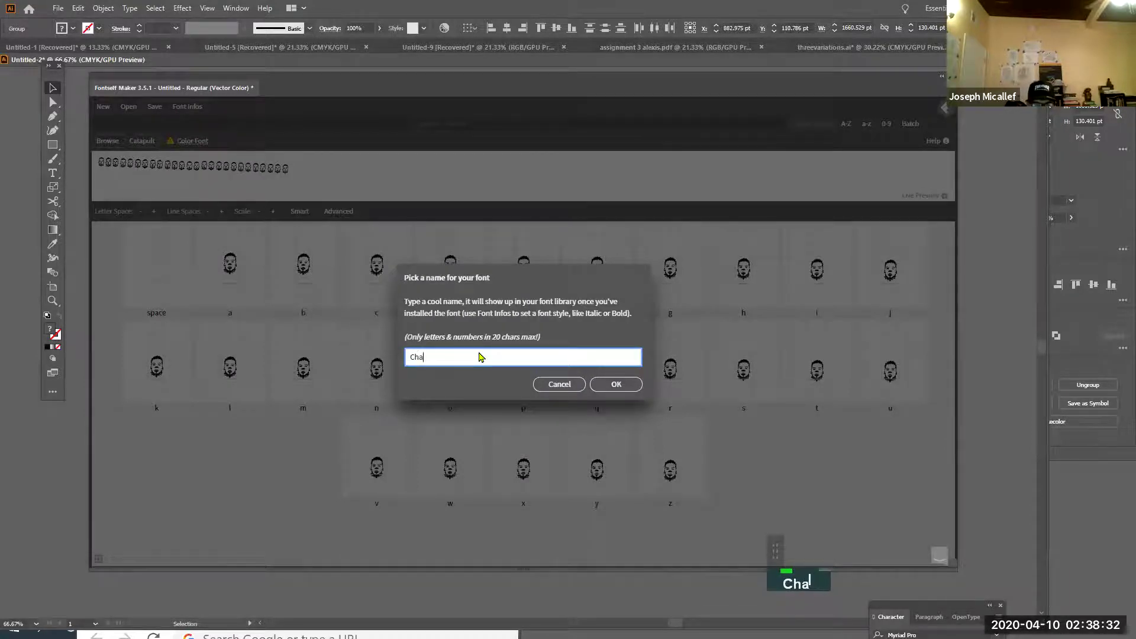
pyautogui.write('rl')
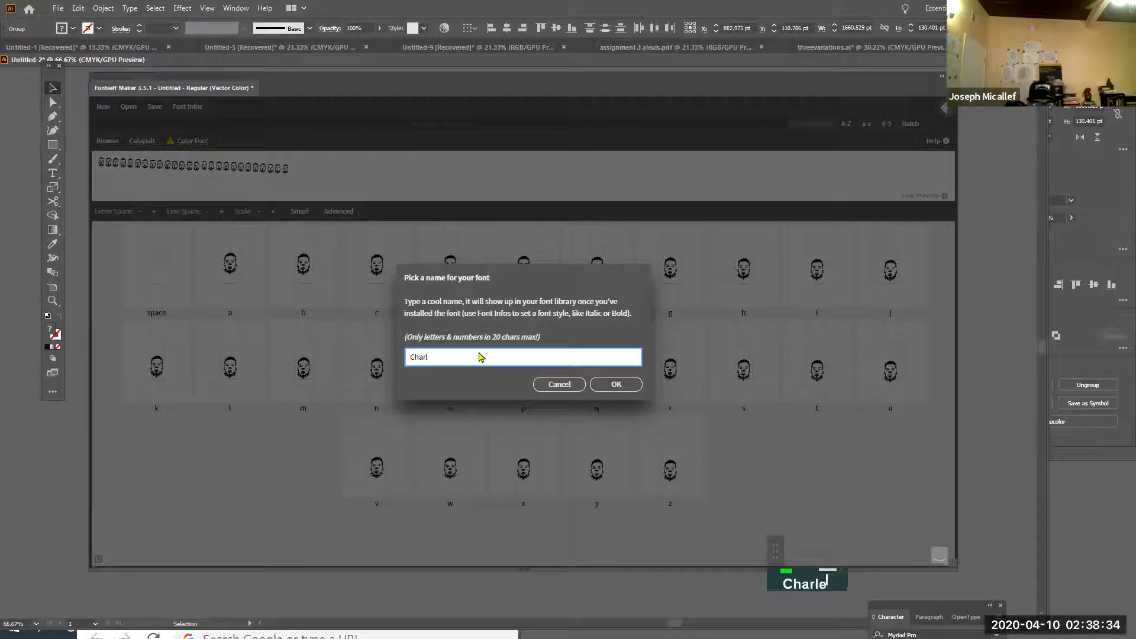
pyautogui.write('es Icon')
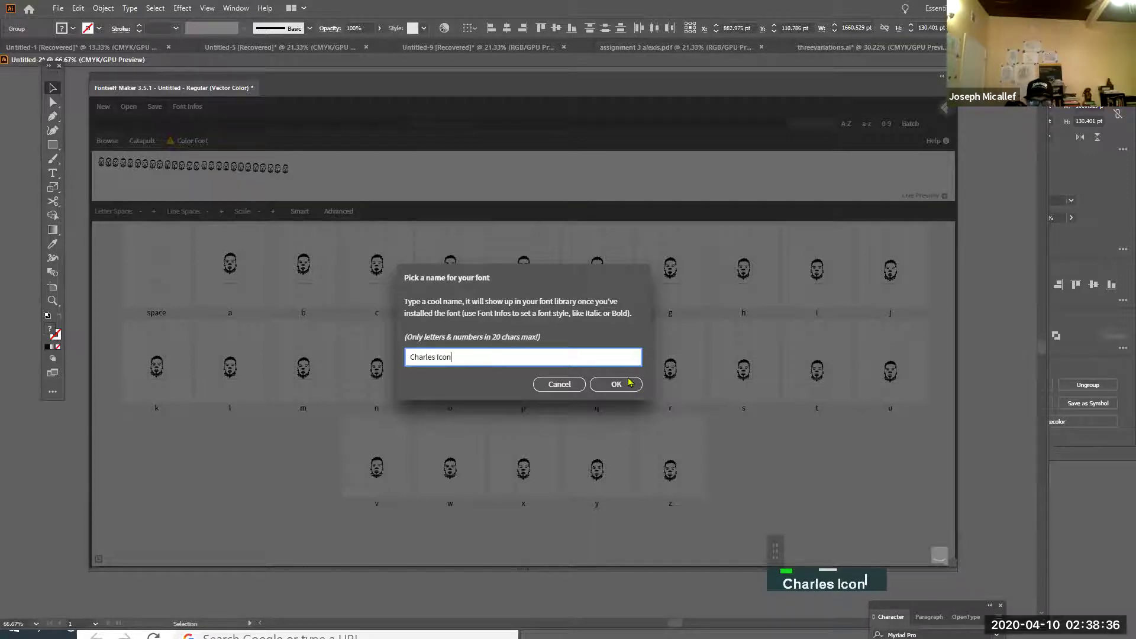
pyautogui.click(616, 385)
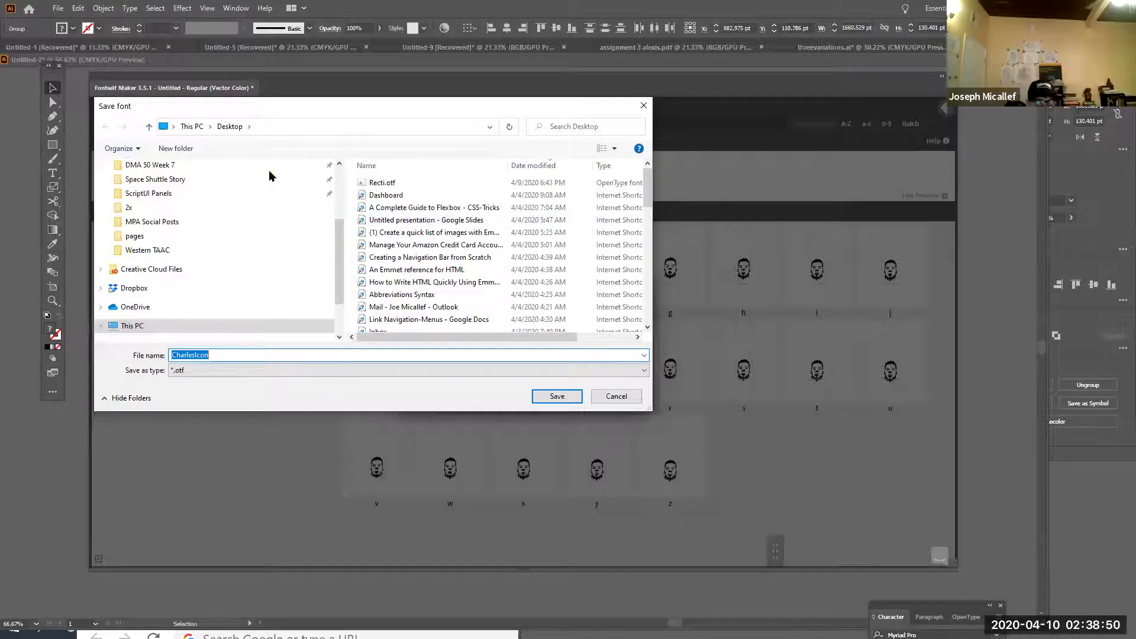
# Save the Charles Icon font as an OTF file on the desktop
pyautogui.scroll(3, 157, 223)
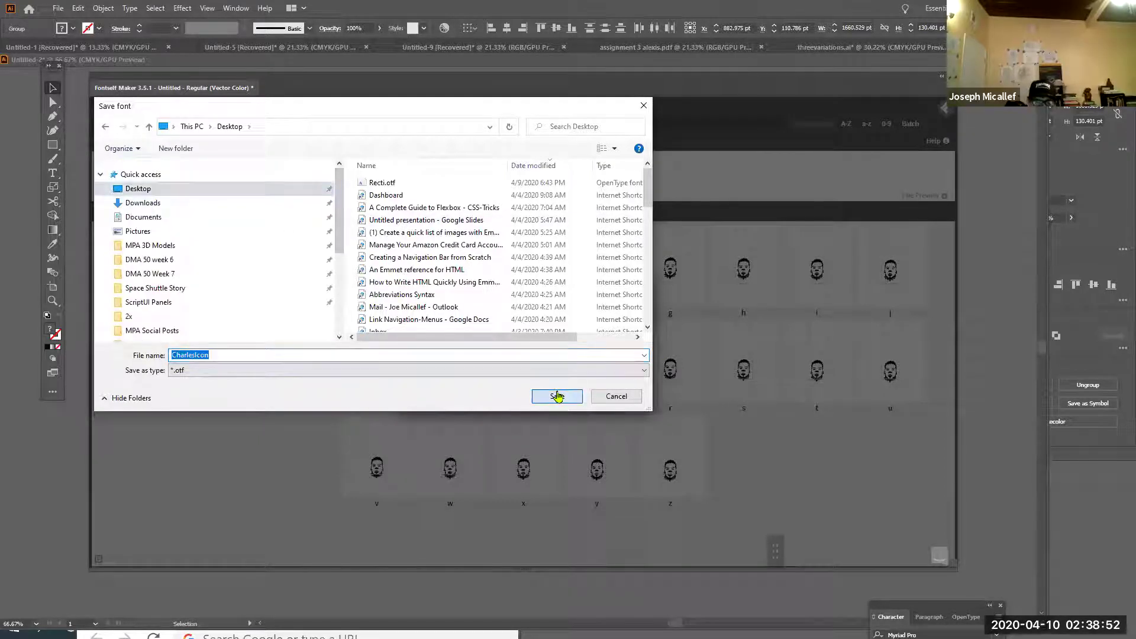
pyautogui.click(555, 395)
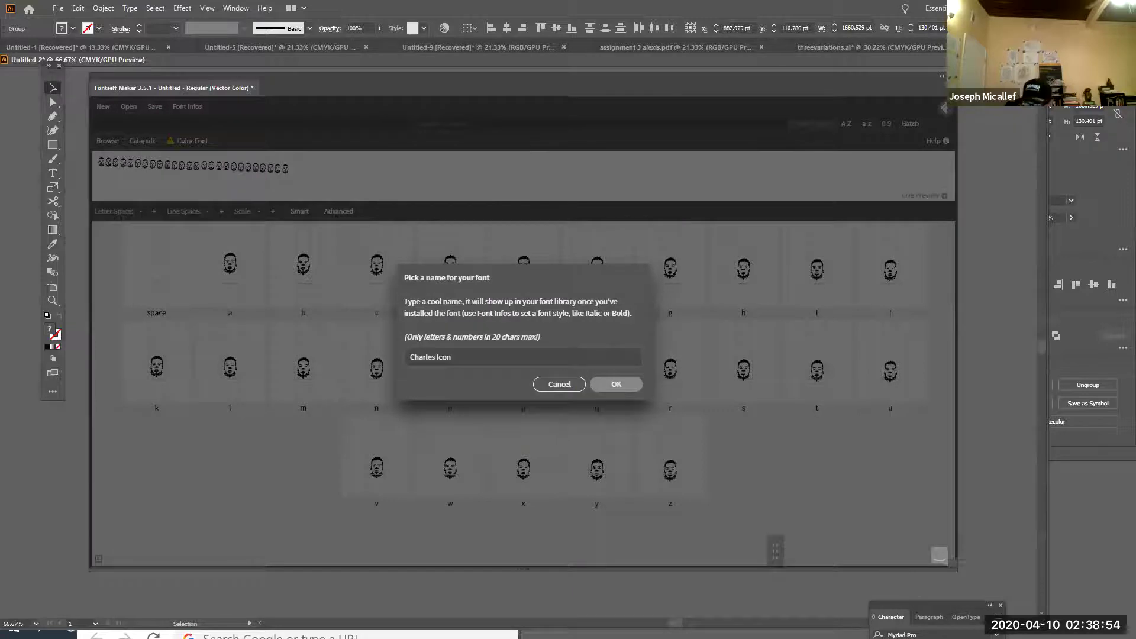
pyautogui.click(616, 384)
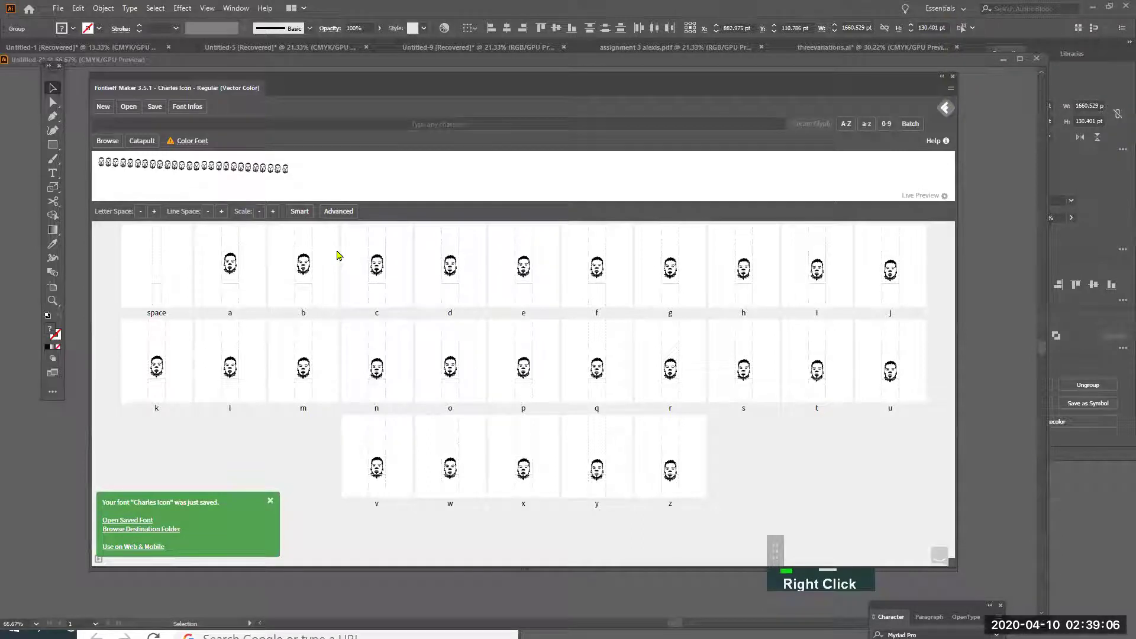
# Install CharlesIcon.otf from the desktop, then return to Illustrator and create Untitled-3 with Ctrl+N
pyautogui.press('super+d')
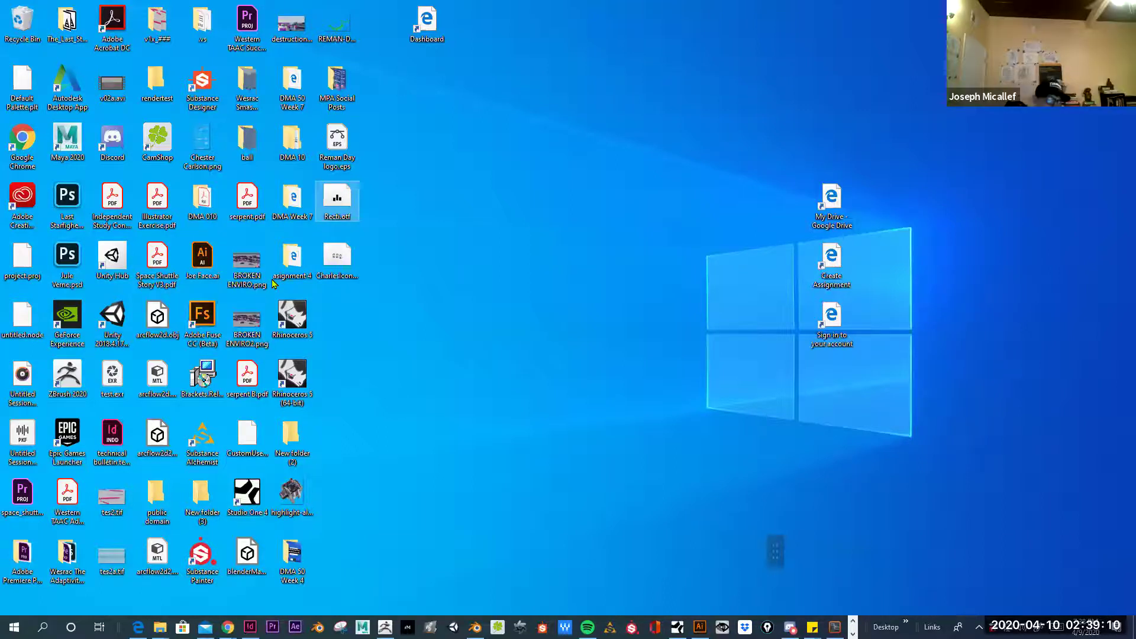
pyautogui.rightClick(336, 254)
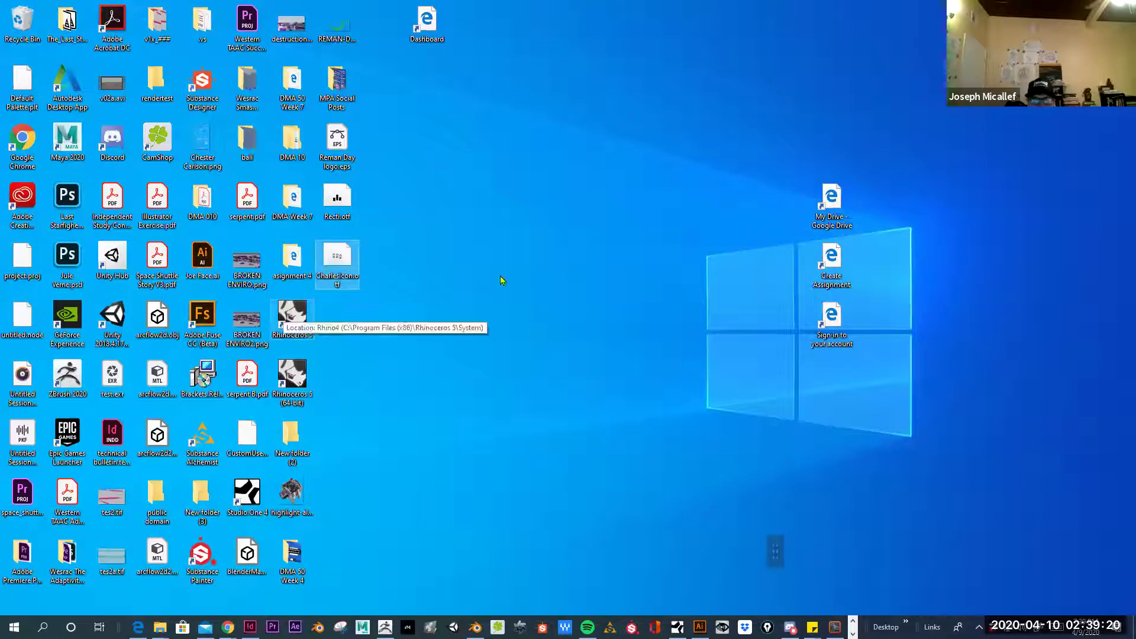
pyautogui.hotkey('alt', 'Tab')
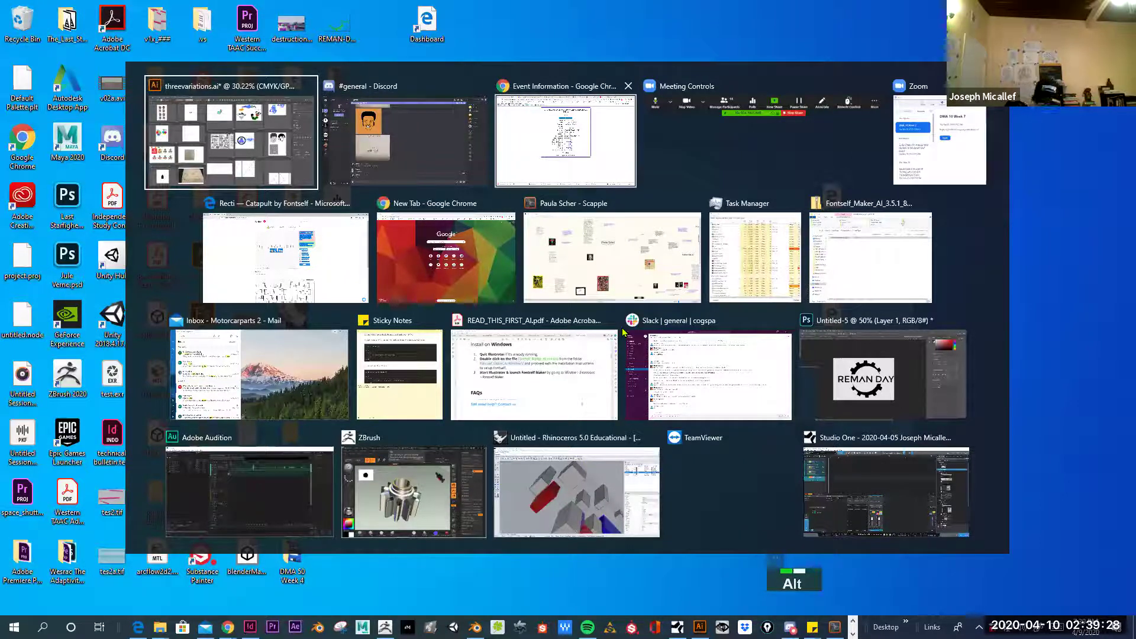
pyautogui.press('Down')
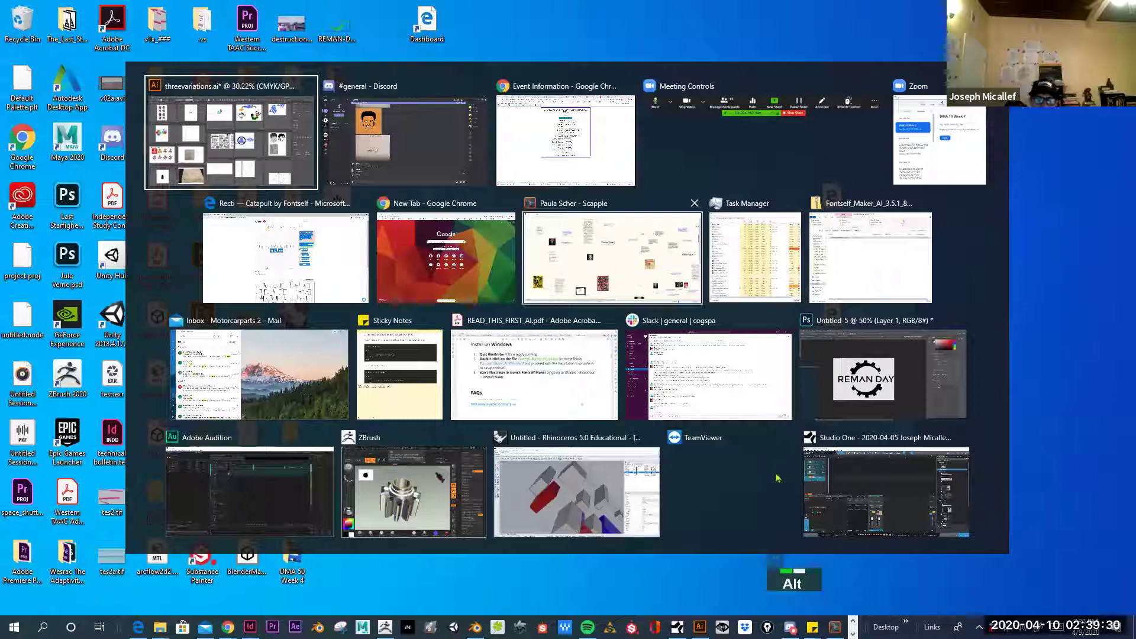
pyautogui.hotkey('ctrl', 'n')
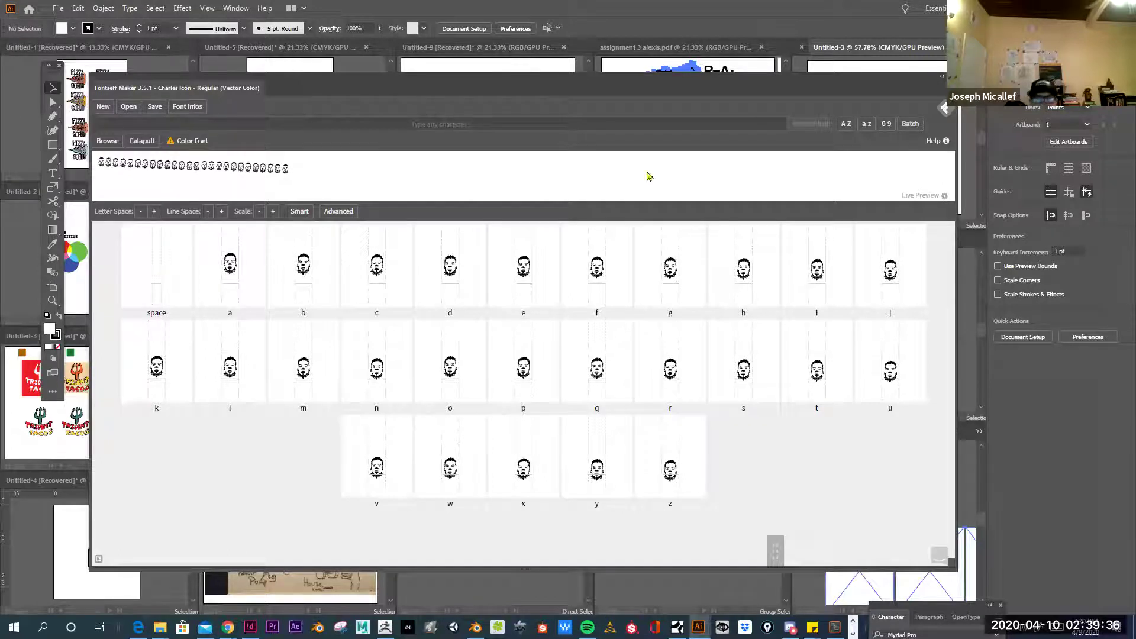
# Move the Fontself panel aside and fit the Untitled-3 artboard to the window with Ctrl+0
pyautogui.moveTo(602, 88); pyautogui.dragTo(195, 72)
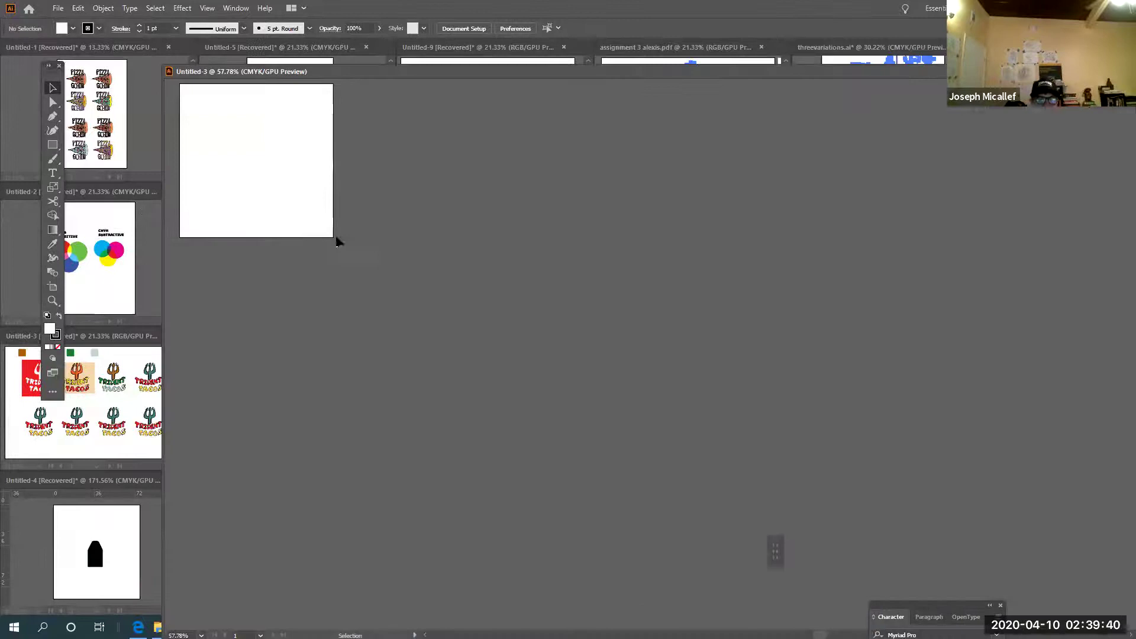
pyautogui.keyDown('ctrl'); pyautogui.keyDown('alt'); pyautogui.doubleClick(306, 157); pyautogui.keyUp('alt'); pyautogui.keyUp('ctrl')
pyautogui.keyDown('ctrl'); pyautogui.click(864, 461); pyautogui.keyUp('ctrl')
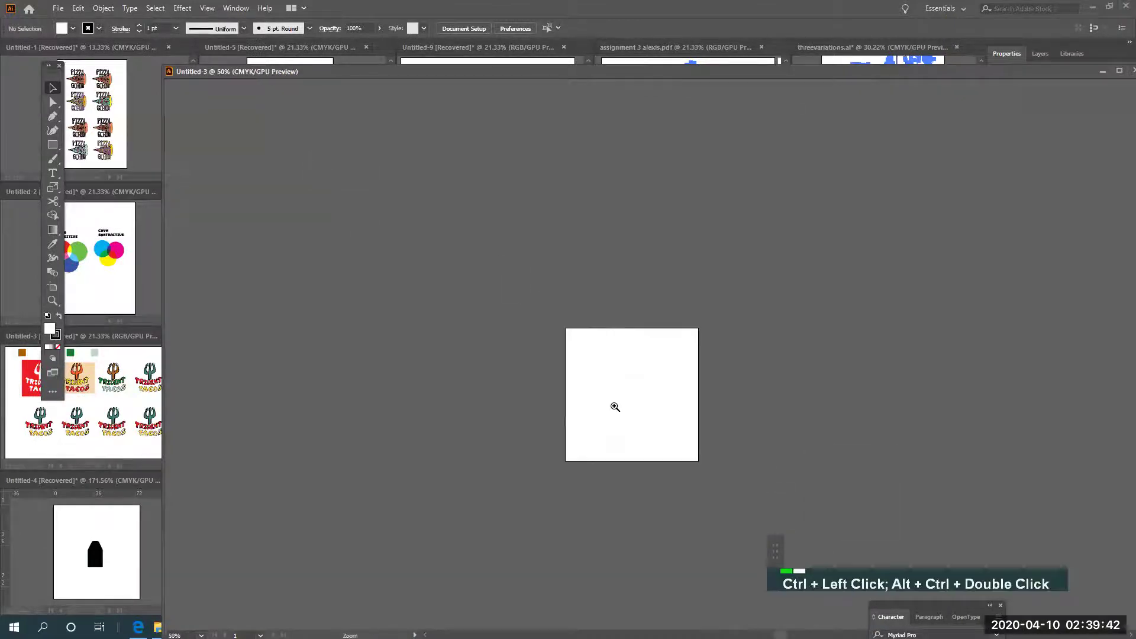
pyautogui.keyDown('ctrl'); pyautogui.doubleClick(615, 407); pyautogui.keyUp('ctrl')
pyautogui.hotkey('ctrl', '0')
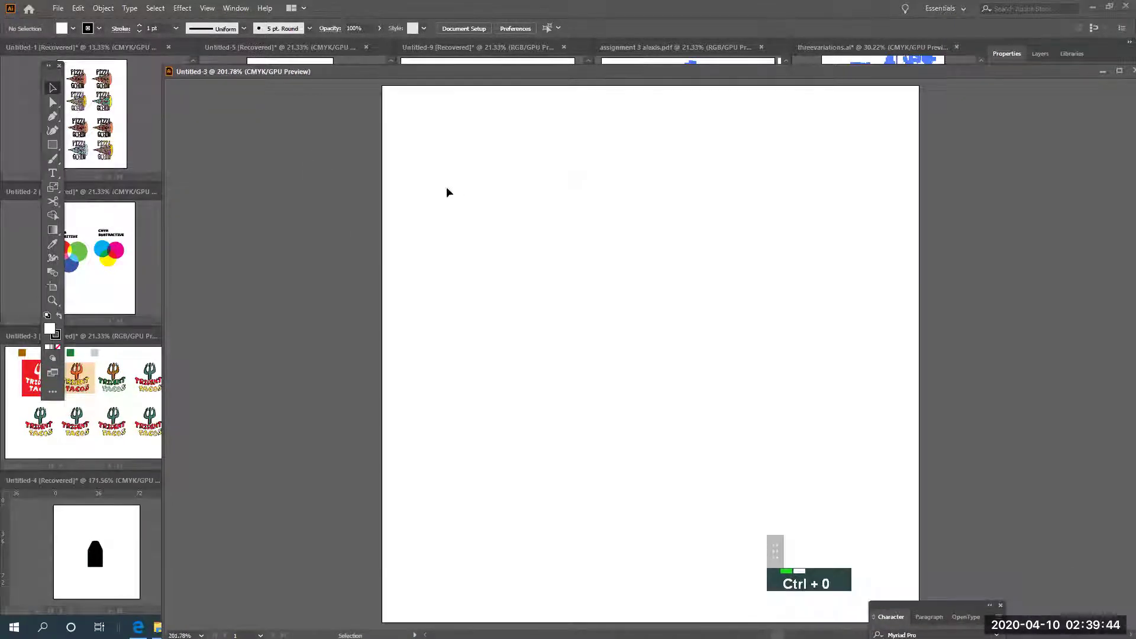
# Float the Untitled-3 window and drag out an area text box of Lorem ipsum text
pyautogui.moveTo(277, 71); pyautogui.dragTo(166, 171)
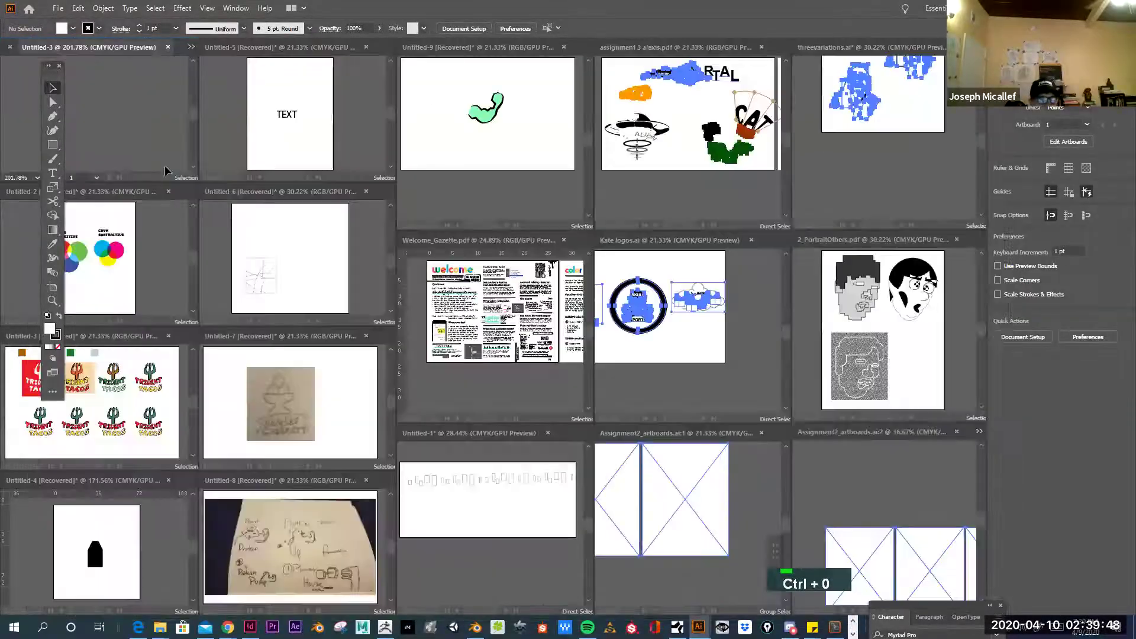
pyautogui.moveTo(124, 49); pyautogui.dragTo(131, 123)
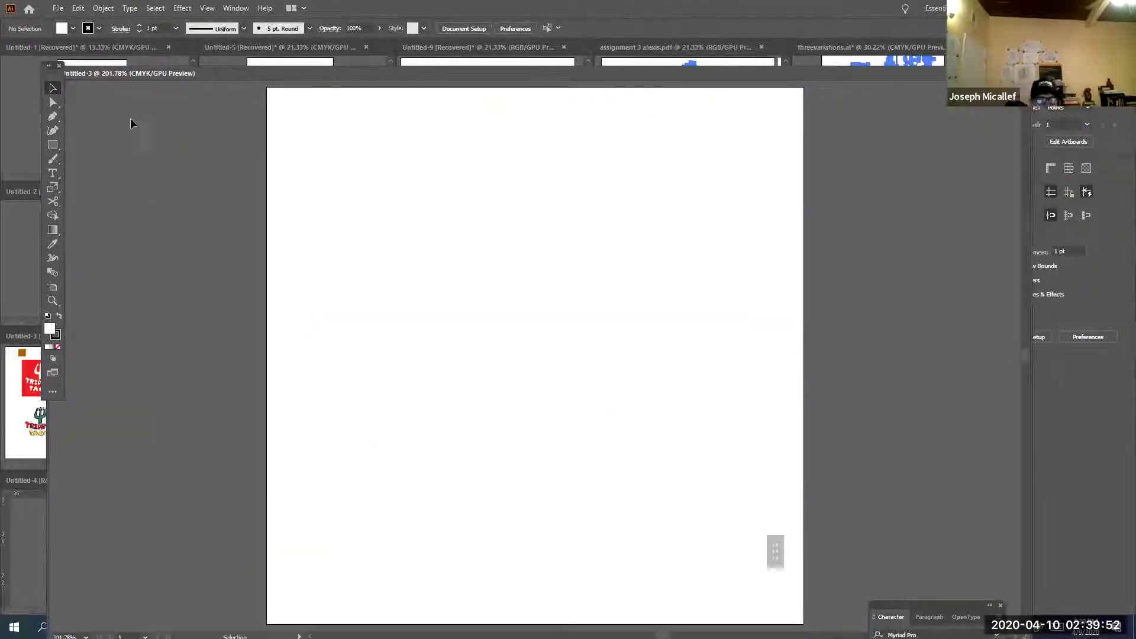
pyautogui.click(53, 173)
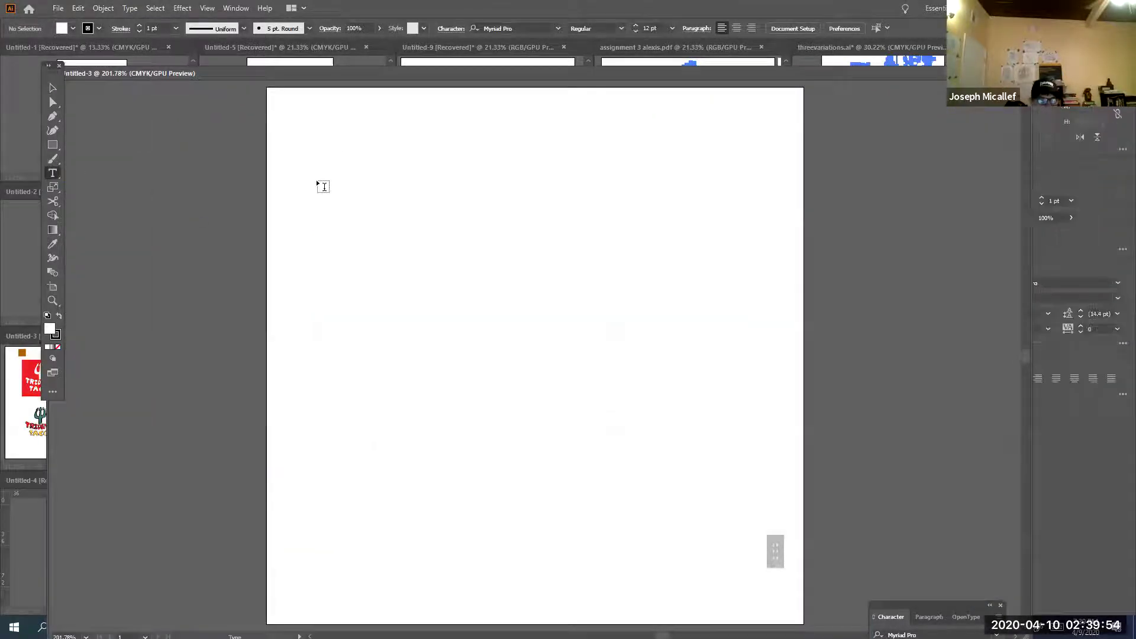
pyautogui.moveTo(329, 210); pyautogui.dragTo(600, 449)
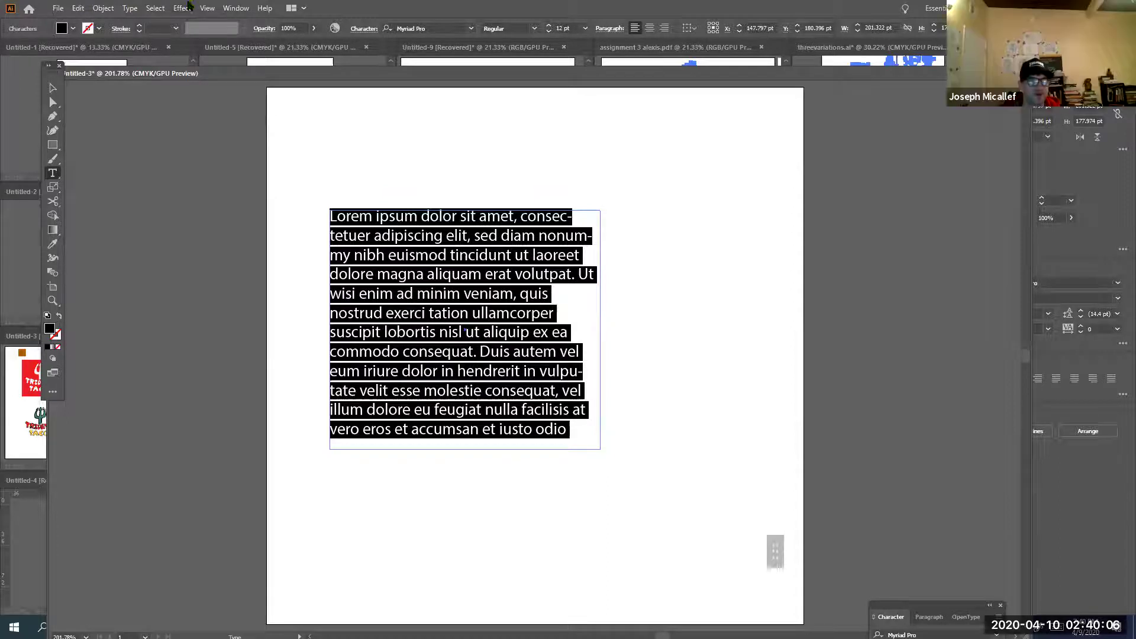
# Apply the Charles Icon font from Type > Font to the Lorem ipsum paragraph
pyautogui.click(130, 8)
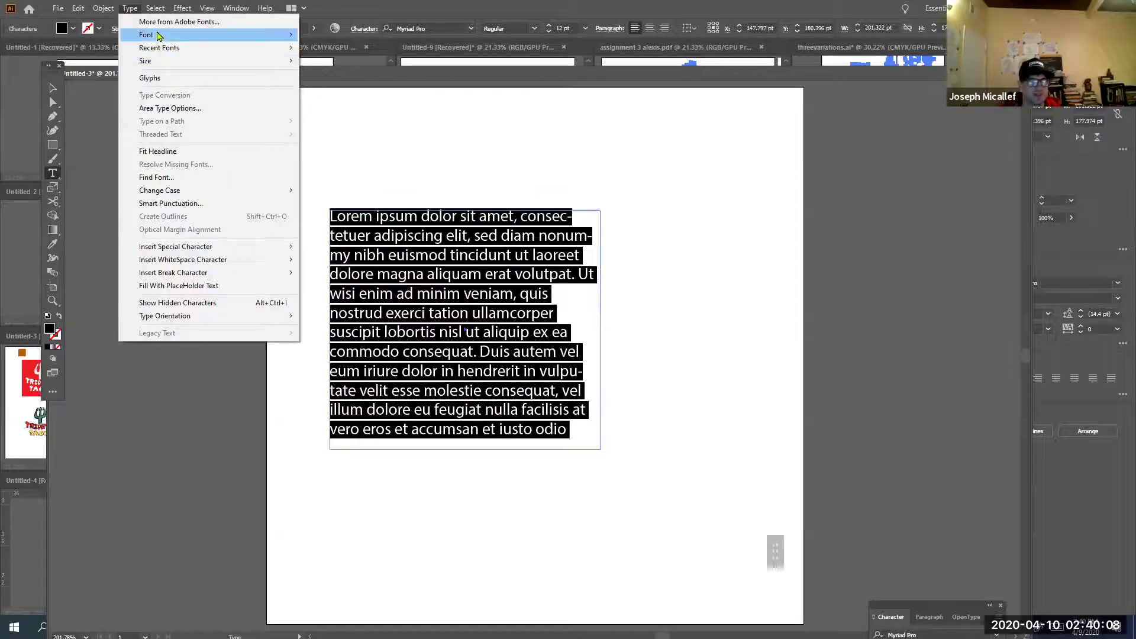
pyautogui.moveTo(158, 37)
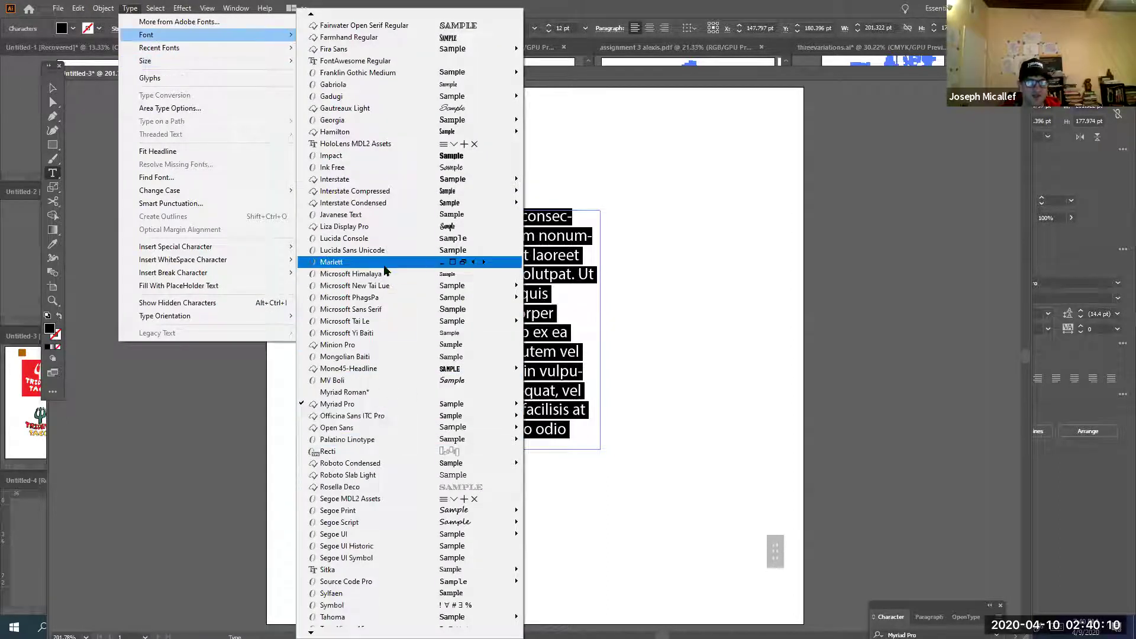
pyautogui.scroll(2, 347, 24)
pyautogui.scroll(9, 349, 22)
pyautogui.scroll(3, 349, 22)
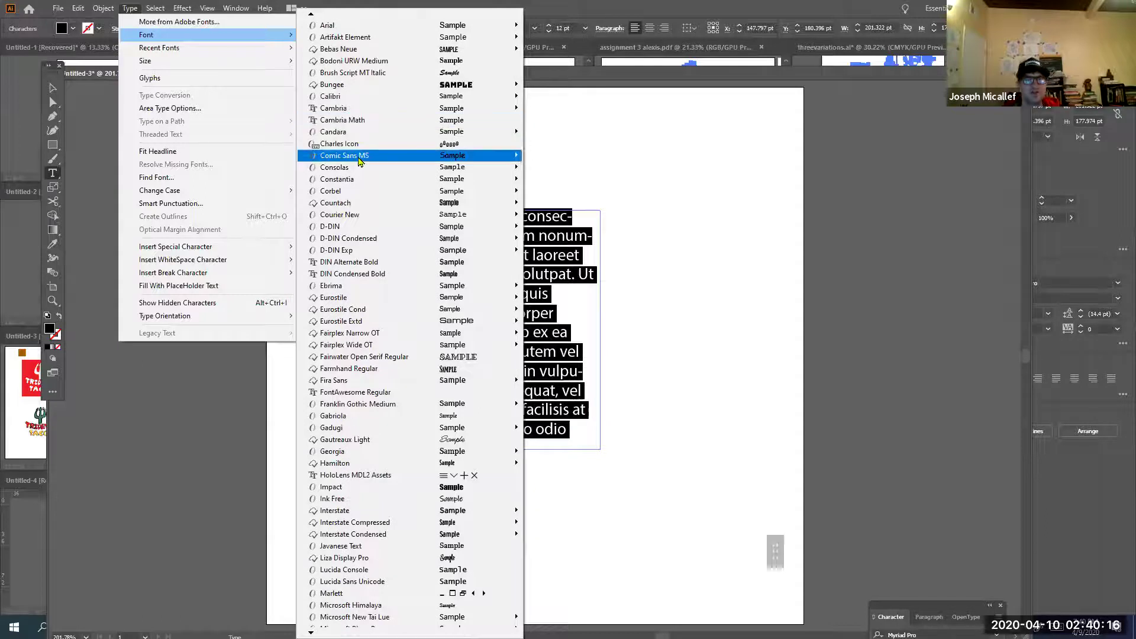
pyautogui.click(360, 144)
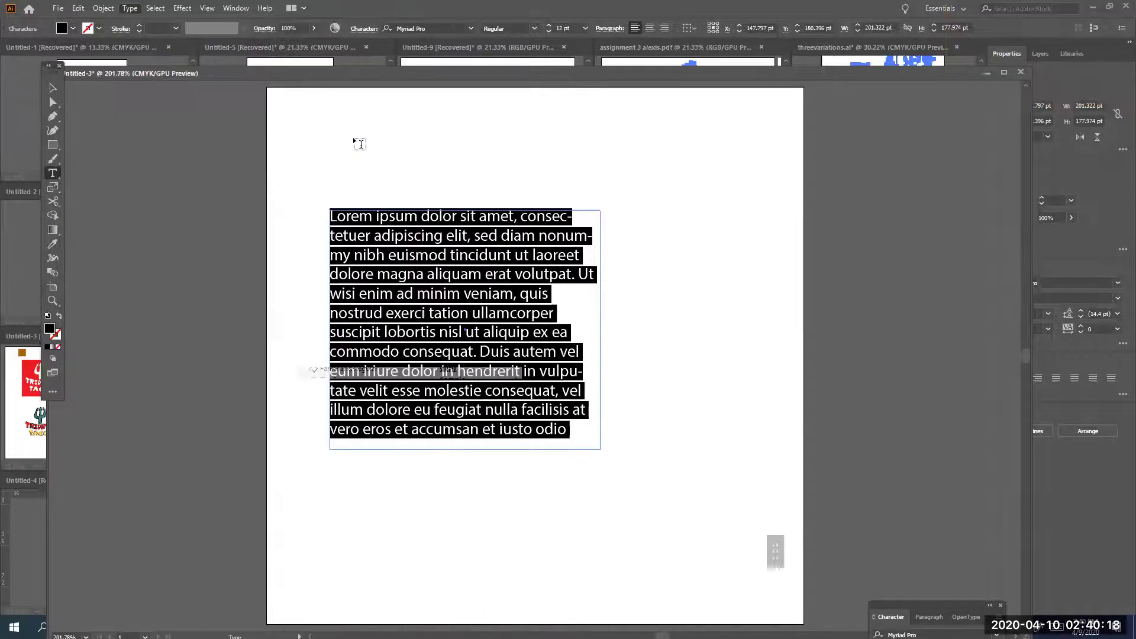
pyautogui.click(549, 435)
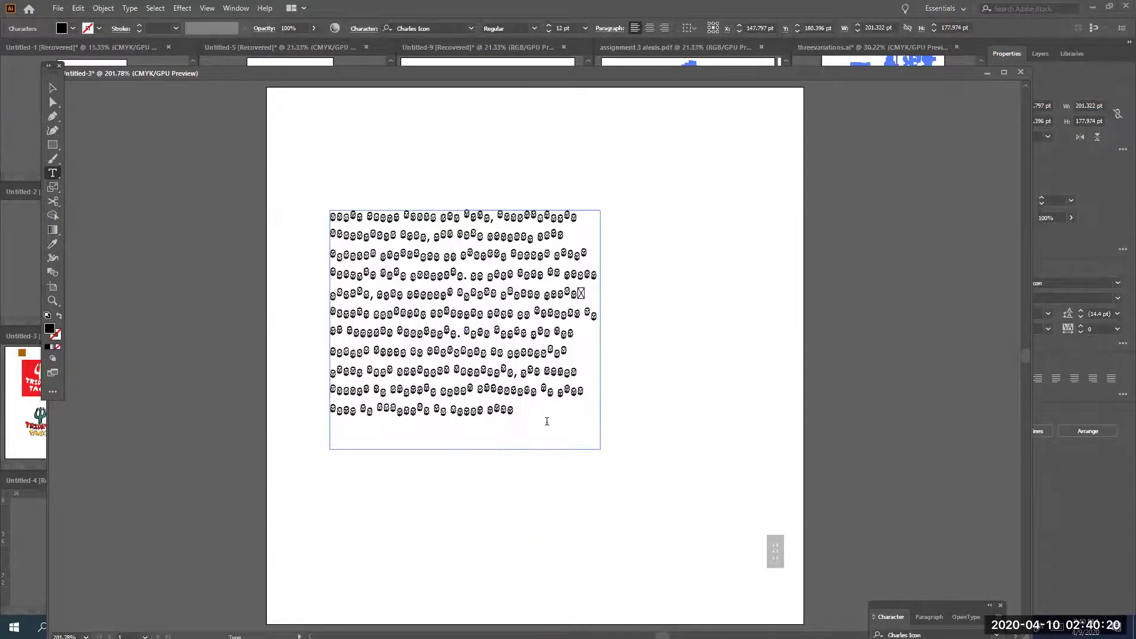
# Enlarge all the Charles Icon face text to 78 pt, giving two rows of five faces
pyautogui.hotkey('ctrl', 'a')
pyautogui.hotkey('ctrl', 'shift', '.')
pyautogui.hotkey('ctrl', 'shift', '.')
pyautogui.hotkey('ctrl', 'shift', '.')
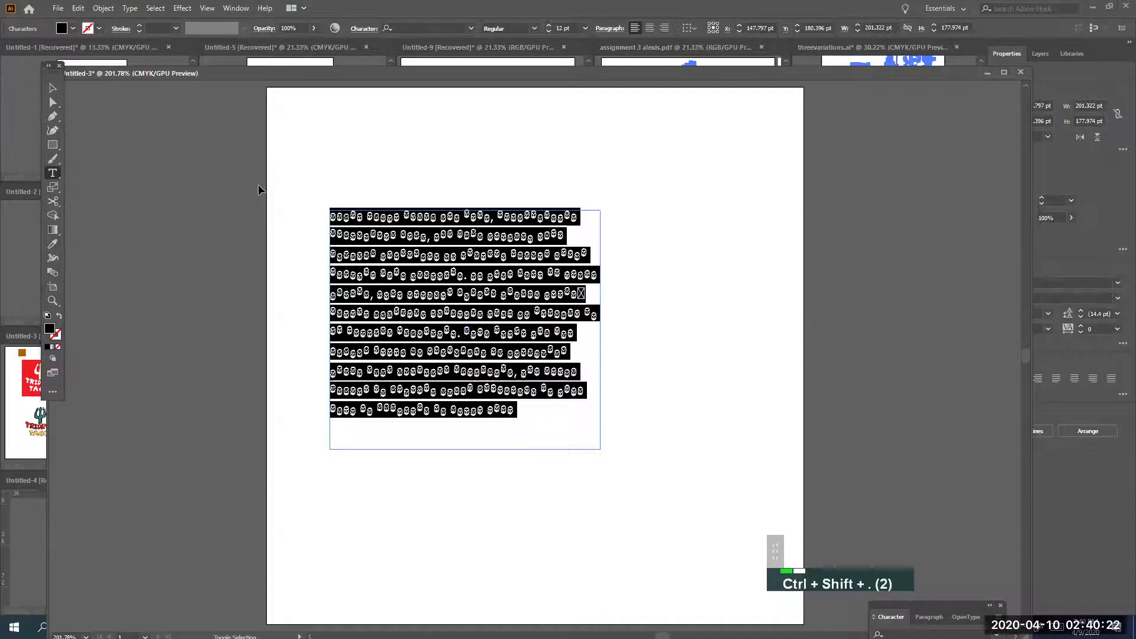
pyautogui.hotkey('ctrl', 'shift', '.')
pyautogui.hotkey('ctrl', 'shift', '.')
pyautogui.hotkey('ctrl', 'shift', '.')
pyautogui.hotkey('ctrl', 'shift', '.')
pyautogui.hotkey('ctrl', 'shift', '.')
pyautogui.hotkey('ctrl', 'shift', '.')
pyautogui.hotkey('ctrl', 'shift', '.')
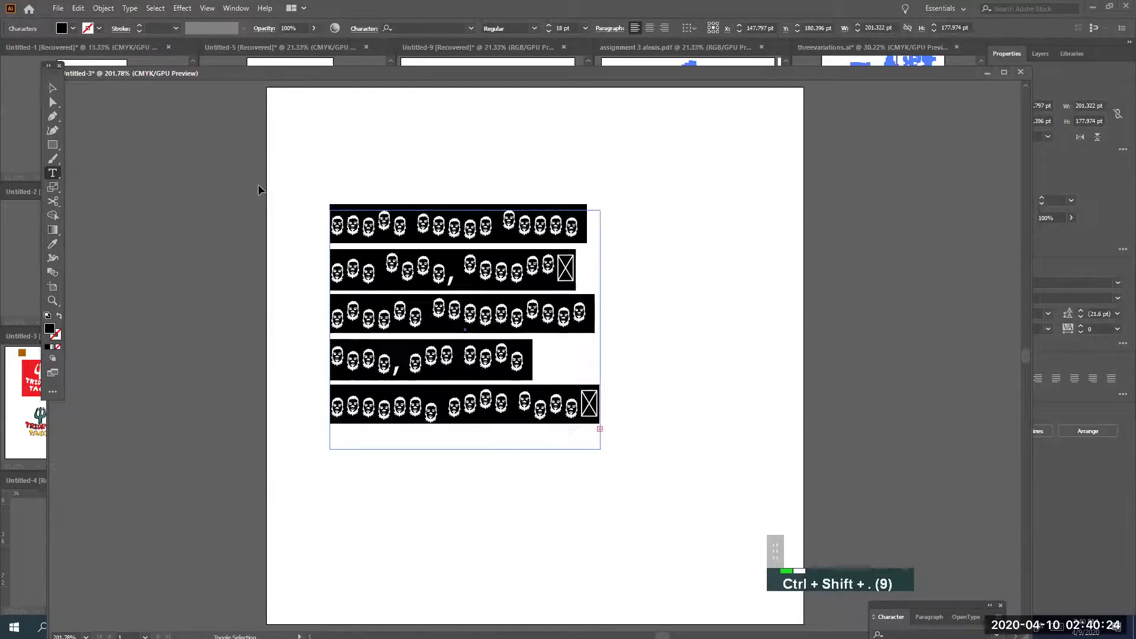
pyautogui.hotkey('ctrl', 'shift', '.')
pyautogui.hotkey('ctrl', 'shift', '.')
pyautogui.hotkey('ctrl', 'shift', '.')
pyautogui.hotkey('ctrl', 'shift', '.')
pyautogui.hotkey('ctrl', 'shift', '.')
pyautogui.hotkey('ctrl', 'shift', '.')
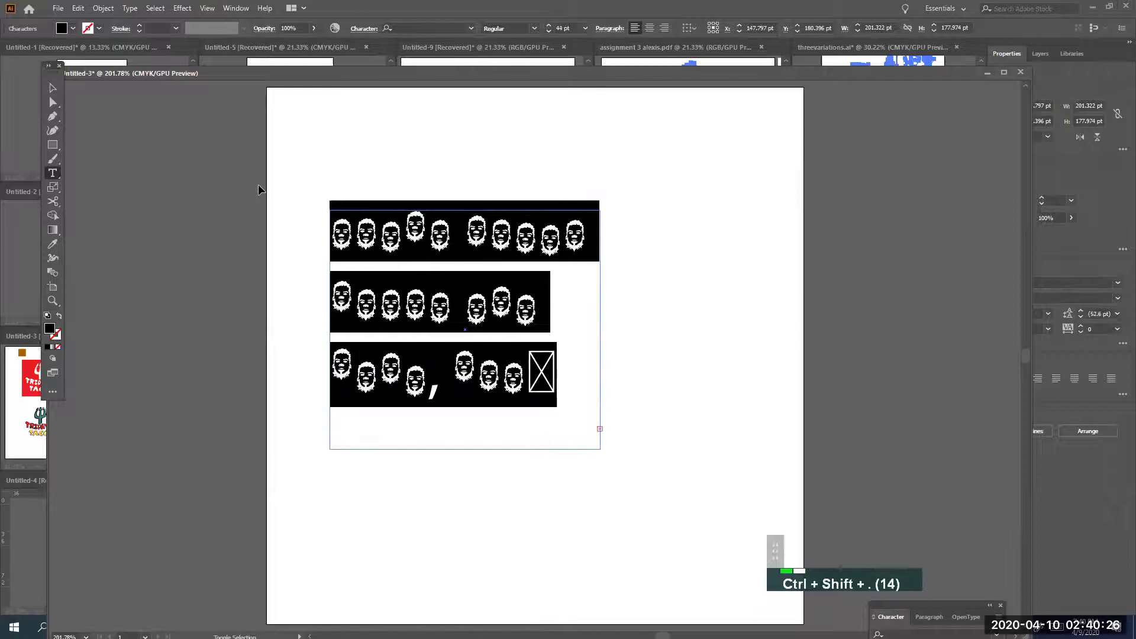
pyautogui.hotkey('ctrl', 'shift', '.')
pyautogui.hotkey('ctrl', 'shift', '.')
pyautogui.hotkey('ctrl', 'shift', '.')
pyautogui.hotkey('ctrl', 'shift', '.')
pyautogui.hotkey('ctrl', 'shift', '.')
pyautogui.hotkey('ctrl', 'shift', '.')
pyautogui.hotkey('ctrl', 'shift', '.')
pyautogui.hotkey('ctrl', 'shift', '.')
pyautogui.hotkey('ctrl', 'shift', '.')
pyautogui.hotkey('ctrl', 'shift', '.')
pyautogui.hotkey('ctrl', 'shift', '.')
pyautogui.hotkey('ctrl', 'shift', '.')
pyautogui.hotkey('ctrl', 'shift', '.')
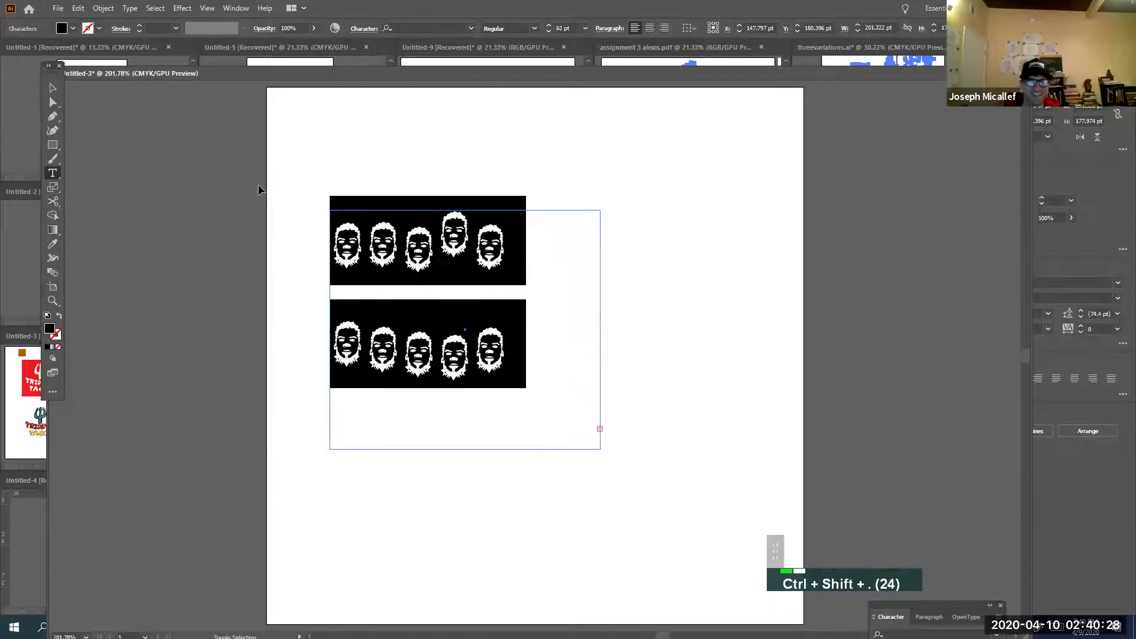
pyautogui.hotkey('ctrl', 'shift', '.')
pyautogui.hotkey('ctrl', 'shift', '.')
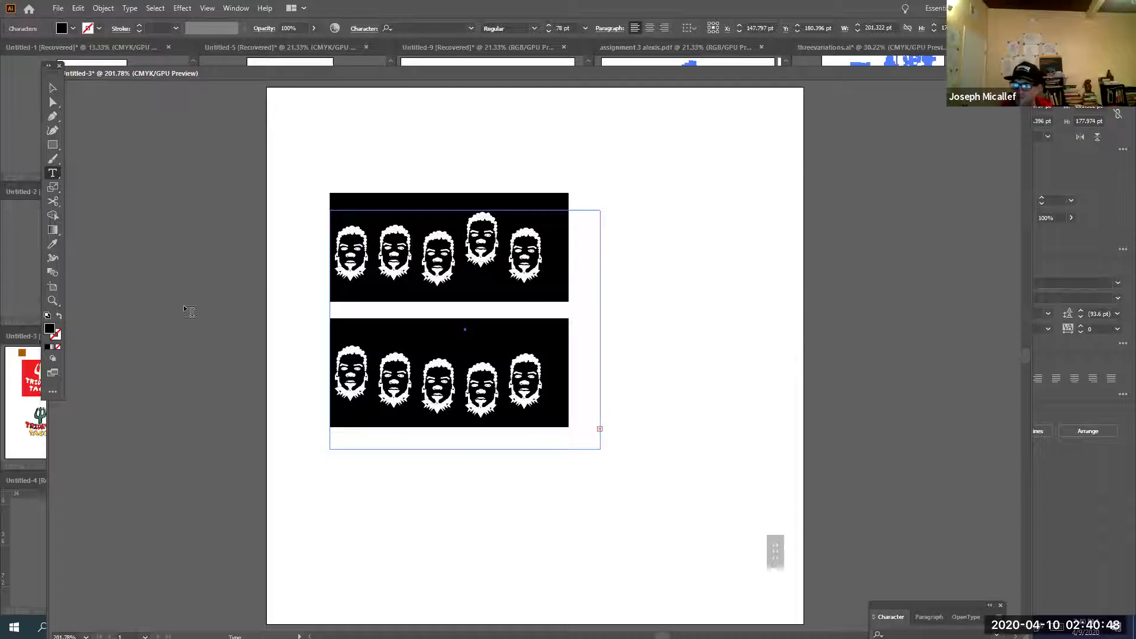
pyautogui.click(555, 384)
pyautogui.moveTo(555, 385); pyautogui.dragTo(326, 330)
# Shrink the second face in the top row by two size steps
pyautogui.doubleClick(330, 232)
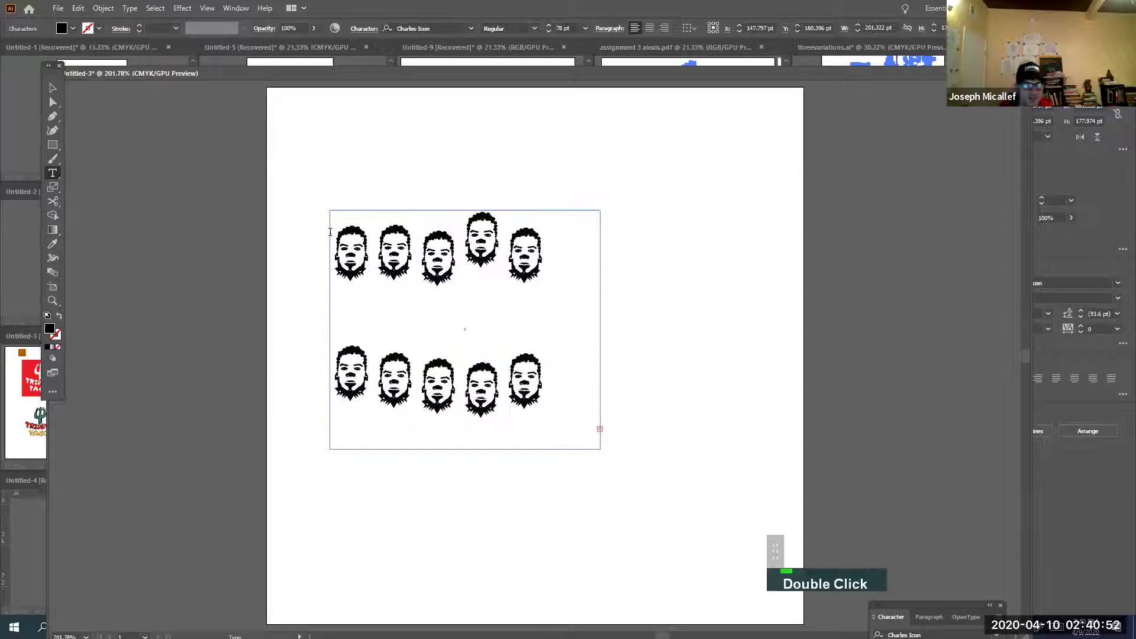
pyautogui.moveTo(401, 258); pyautogui.dragTo(376, 253)
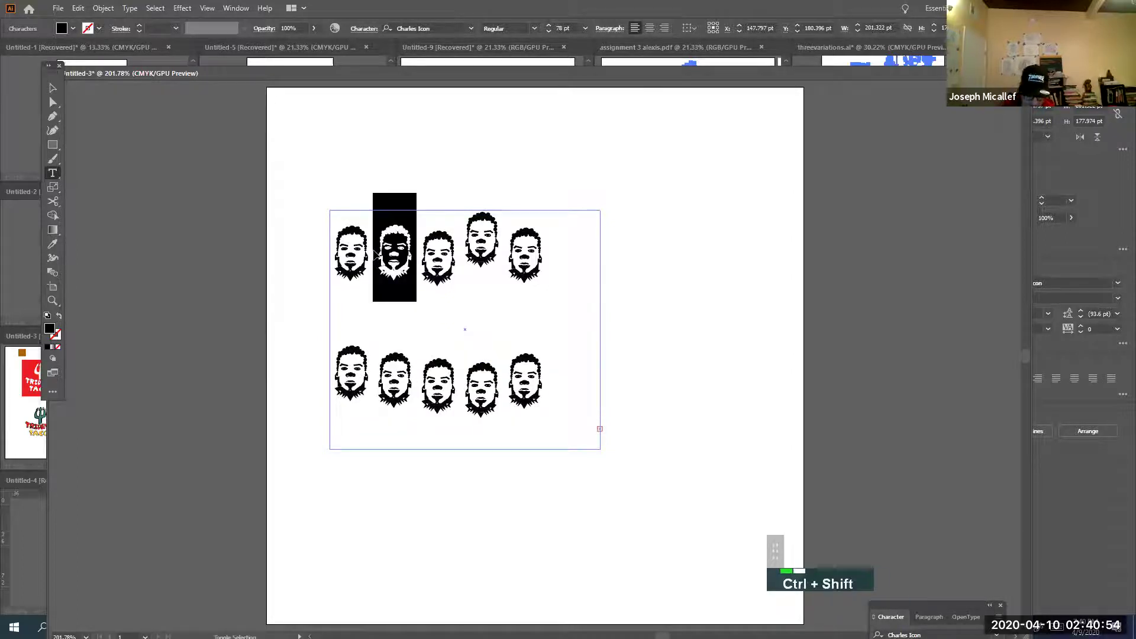
pyautogui.hotkey('ctrl', 'shift', ',')
pyautogui.hotkey('ctrl', 'shift', ',')
pyautogui.hotkey('ctrl', 'shift', ',')
pyautogui.hotkey('ctrl', 'shift', ',')
pyautogui.hotkey('ctrl', 'shift', ',')
pyautogui.hotkey('ctrl', 'shift', ',')
pyautogui.hotkey('ctrl', 'shift', ',')
pyautogui.hotkey('ctrl', 'shift', ',')
pyautogui.hotkey('ctrl', 'shift', ',')
pyautogui.hotkey('ctrl', 'shift', ',')
pyautogui.hotkey('ctrl', 'shift', ',')
pyautogui.hotkey('ctrl', 'shift', ',')
pyautogui.hotkey('ctrl', 'shift', ',')
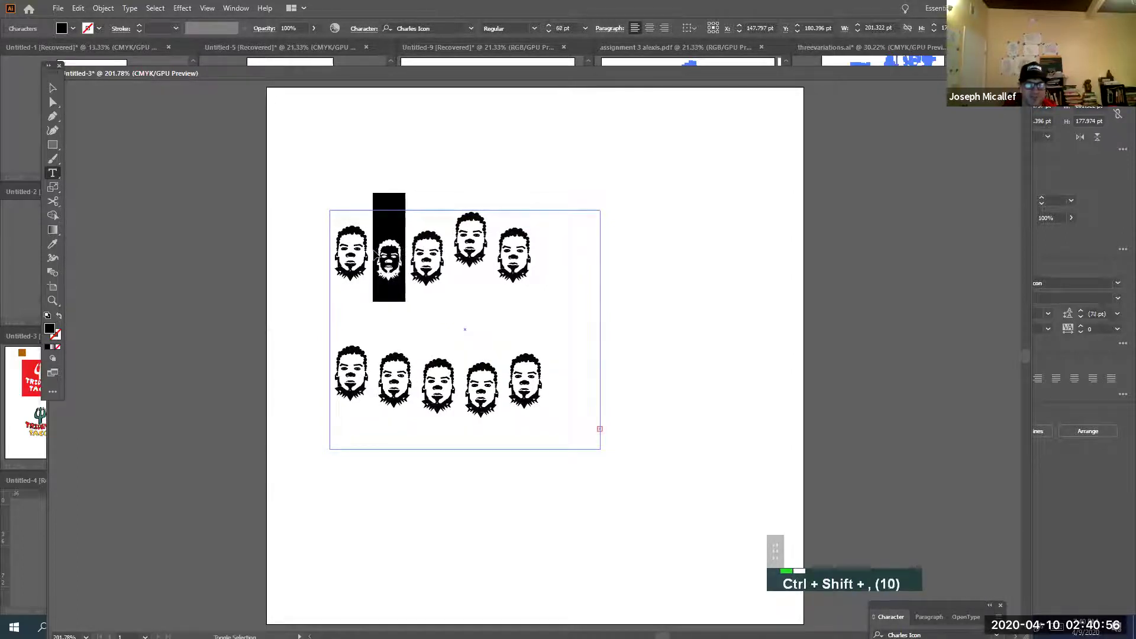
pyautogui.hotkey('ctrl', 'shift', ',')
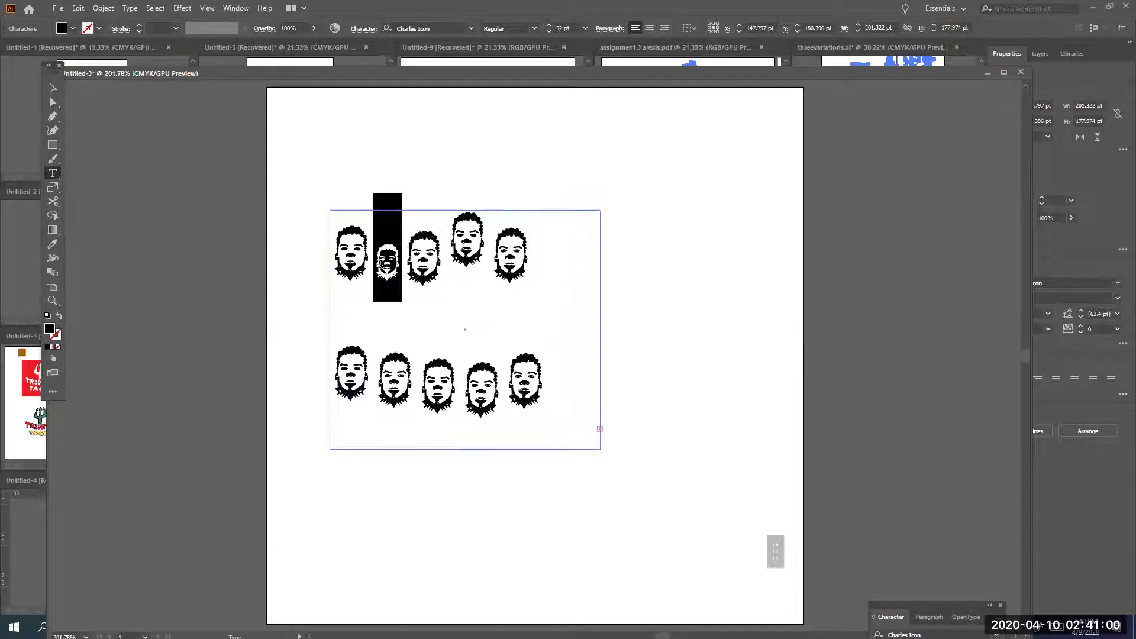
pyautogui.press('Right')
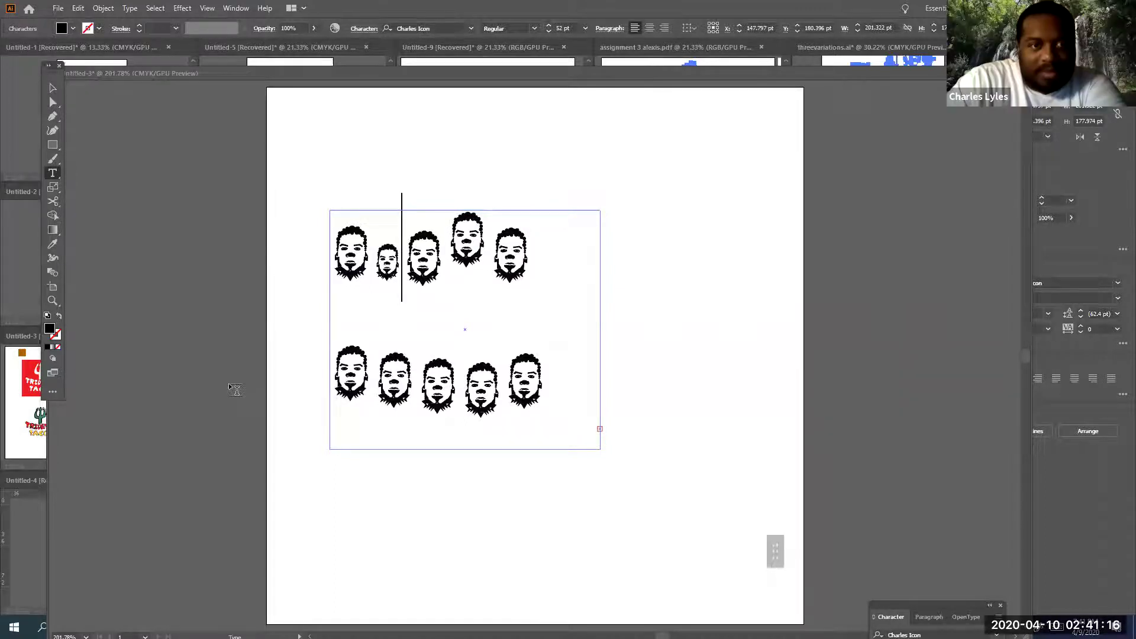
# Shrink the middle three bottom-row faces, then select both rows of faces
pyautogui.click(391, 384)
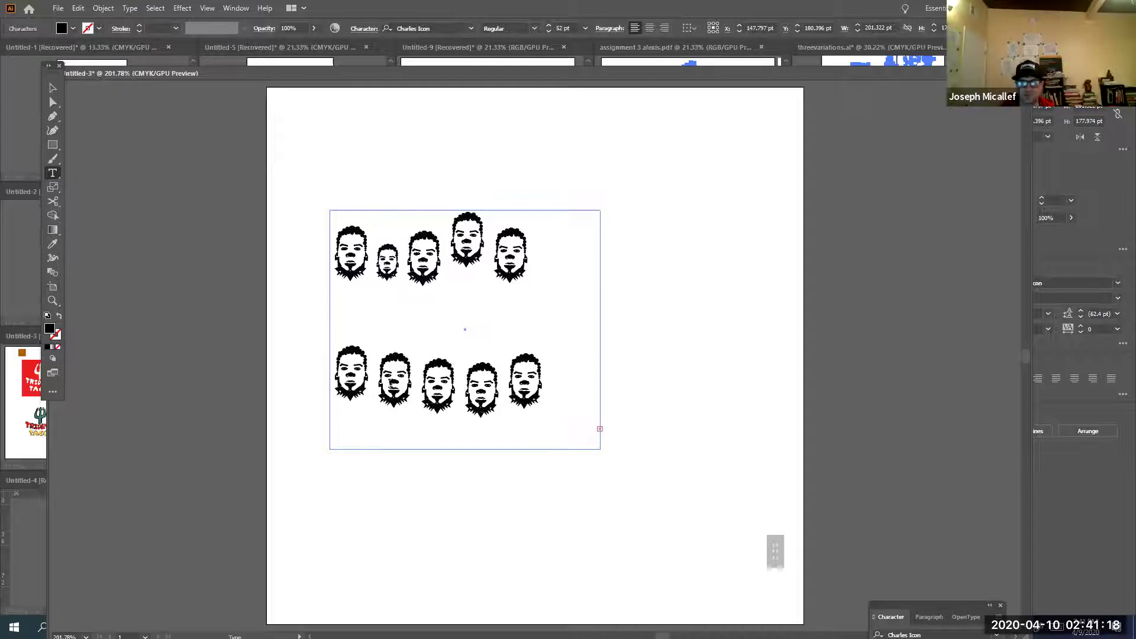
pyautogui.hotkey('shift', 'Right')
pyautogui.hotkey('shift', 'Right')
pyautogui.hotkey('shift', 'Right')
pyautogui.hotkey('shift', 'Right')
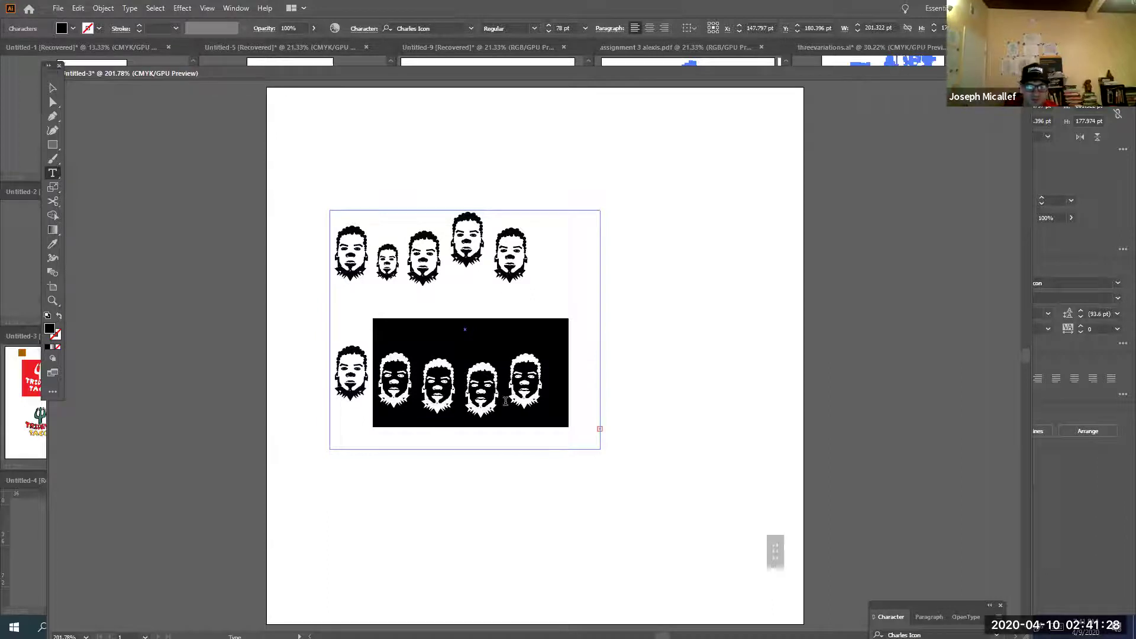
pyautogui.click(506, 402)
pyautogui.moveTo(506, 402); pyautogui.dragTo(382, 357)
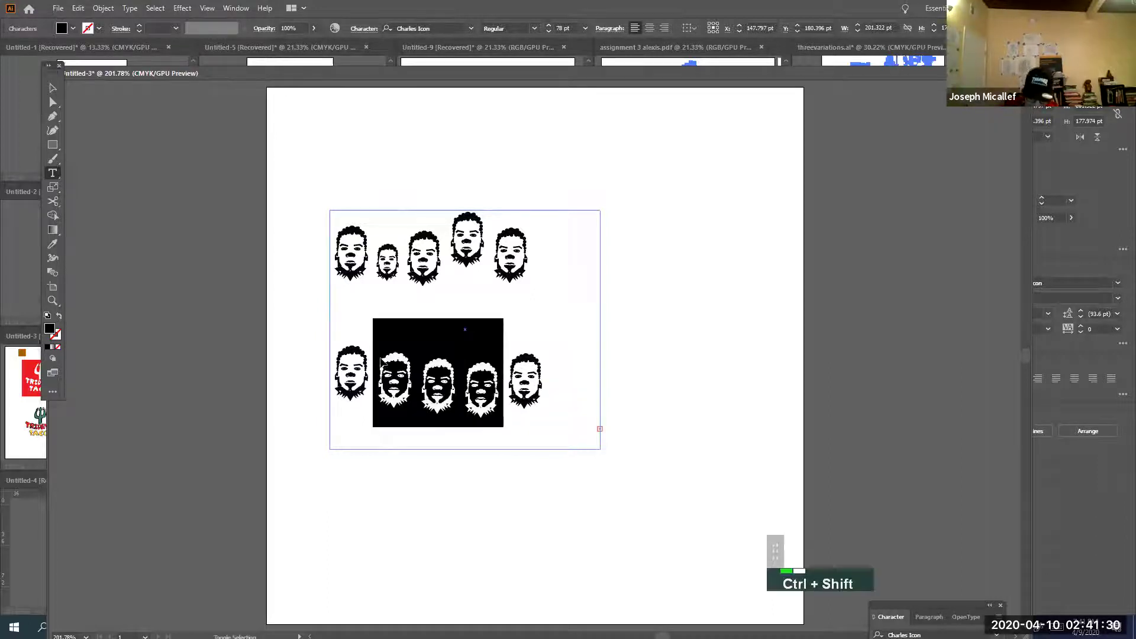
pyautogui.hotkey('ctrl', 'shift', ',')
pyautogui.hotkey('ctrl', 'shift', ',')
pyautogui.hotkey('ctrl', 'shift', ',')
pyautogui.hotkey('ctrl', 'shift', ',')
pyautogui.hotkey('ctrl', 'shift', ',')
pyautogui.hotkey('ctrl', 'shift', ',')
pyautogui.hotkey('ctrl', 'shift', ',')
pyautogui.hotkey('ctrl', 'shift', ',')
pyautogui.hotkey('ctrl', 'shift', ',')
pyautogui.hotkey('ctrl', 'shift', ',')
pyautogui.hotkey('ctrl', 'shift', ',')
pyautogui.hotkey('ctrl', 'shift', ',')
pyautogui.hotkey('ctrl', 'shift', ',')
pyautogui.hotkey('ctrl', 'shift', ',')
pyautogui.hotkey('ctrl', 'shift', ',')
pyautogui.hotkey('ctrl', 'shift', ',')
pyautogui.hotkey('ctrl', 'shift', ',')
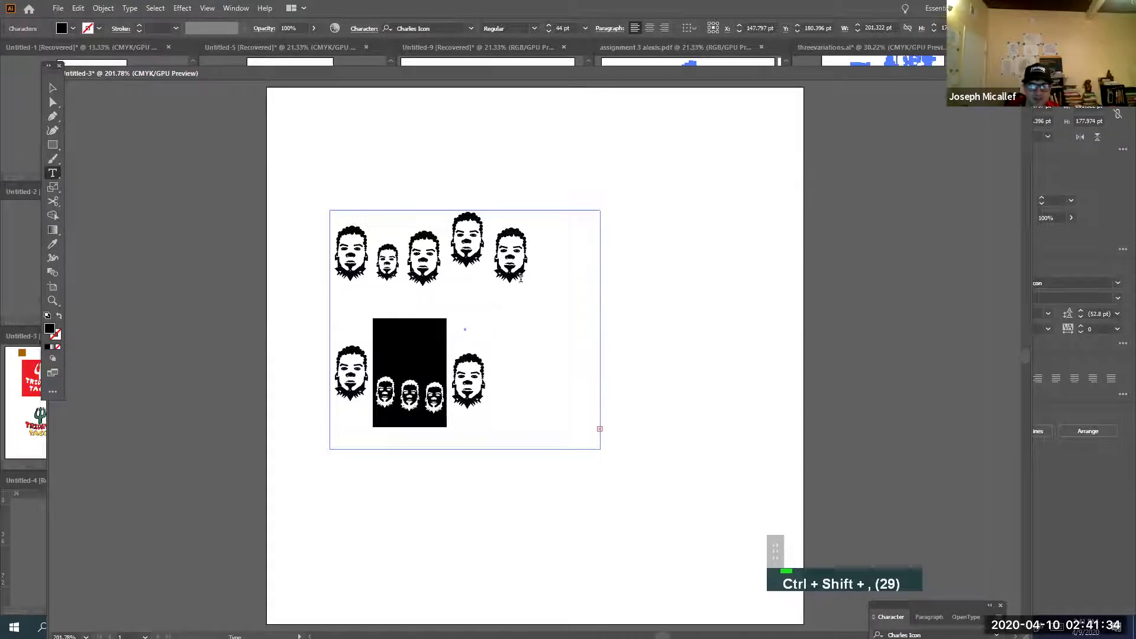
pyautogui.doubleClick(411, 353)
pyautogui.moveTo(410, 353); pyautogui.dragTo(236, 253)
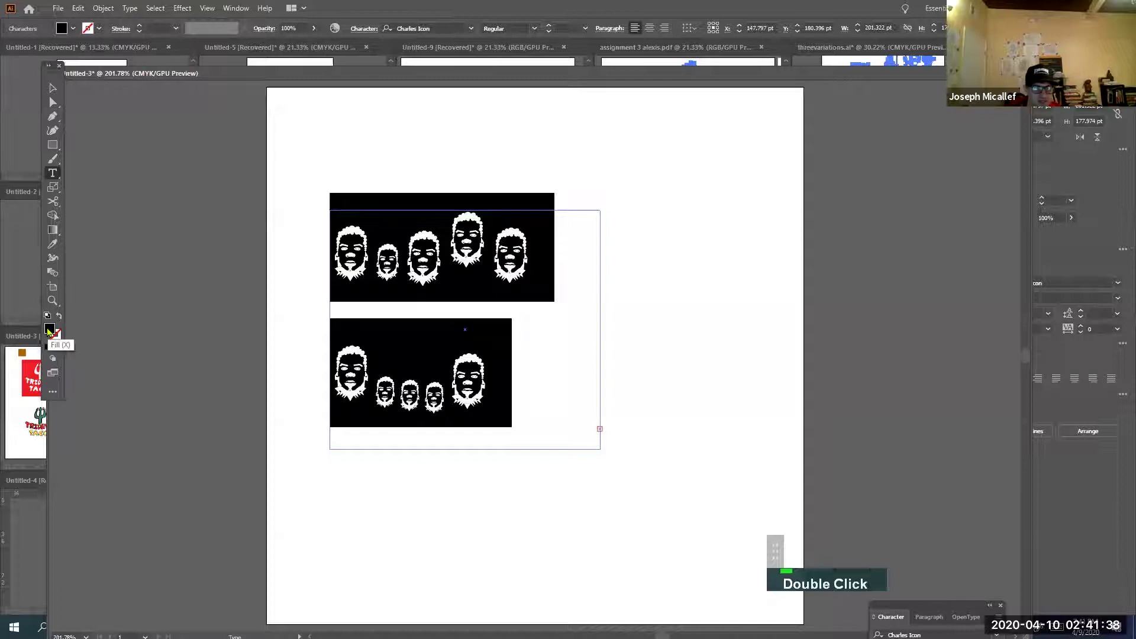
# Set the face text's fill colour to magenta
pyautogui.click(73, 28)
pyautogui.click(83, 49)
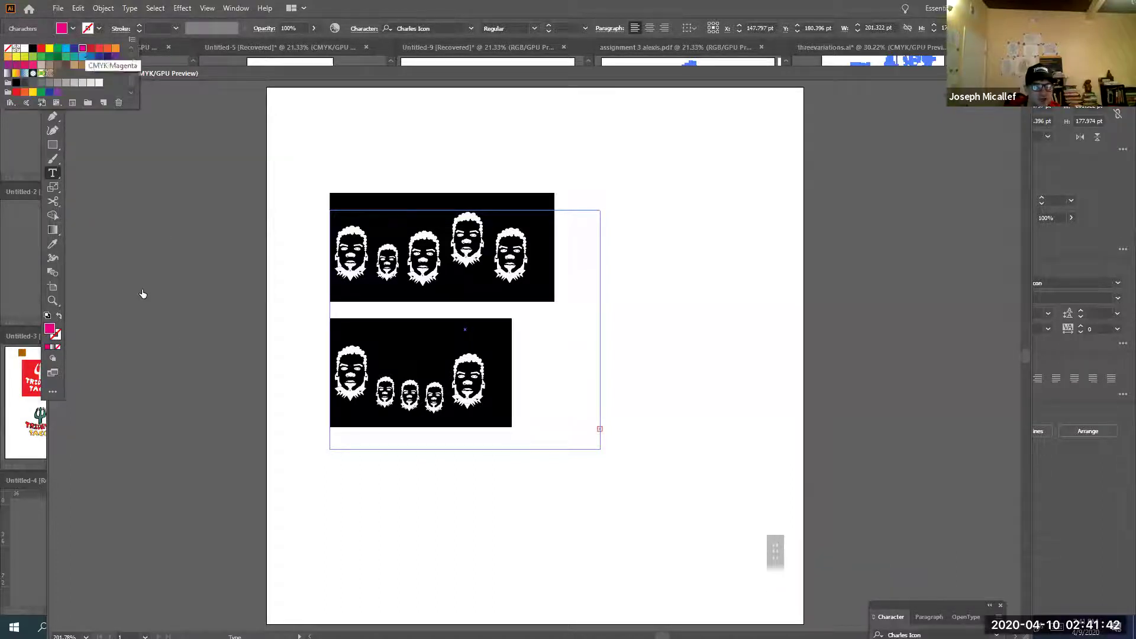
pyautogui.click(119, 255)
# Select the face text object and convert it to outlines with Ctrl+Shift+O
pyautogui.click(51, 89)
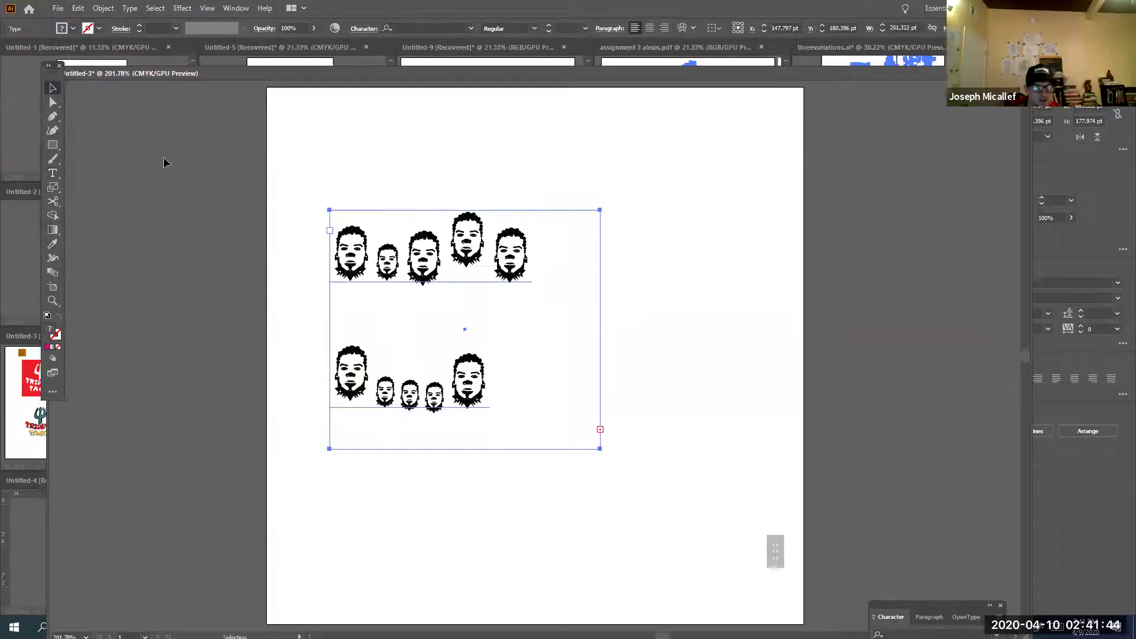
pyautogui.doubleClick(399, 285)
pyautogui.press('ctrl')
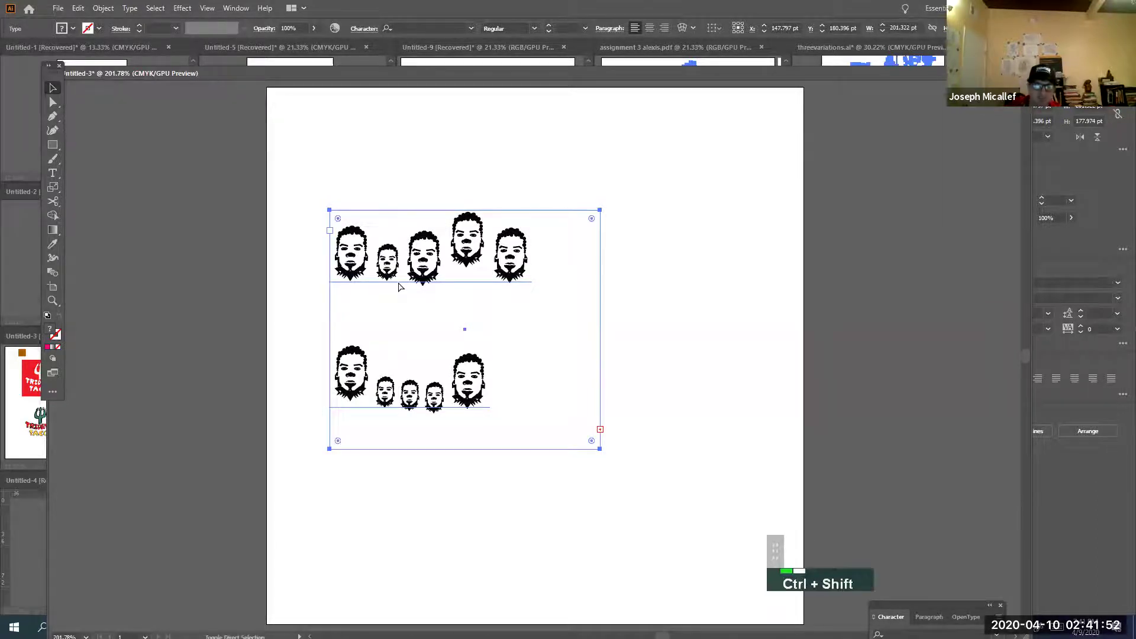
pyautogui.hotkey('ctrl', 'shift', 'o')
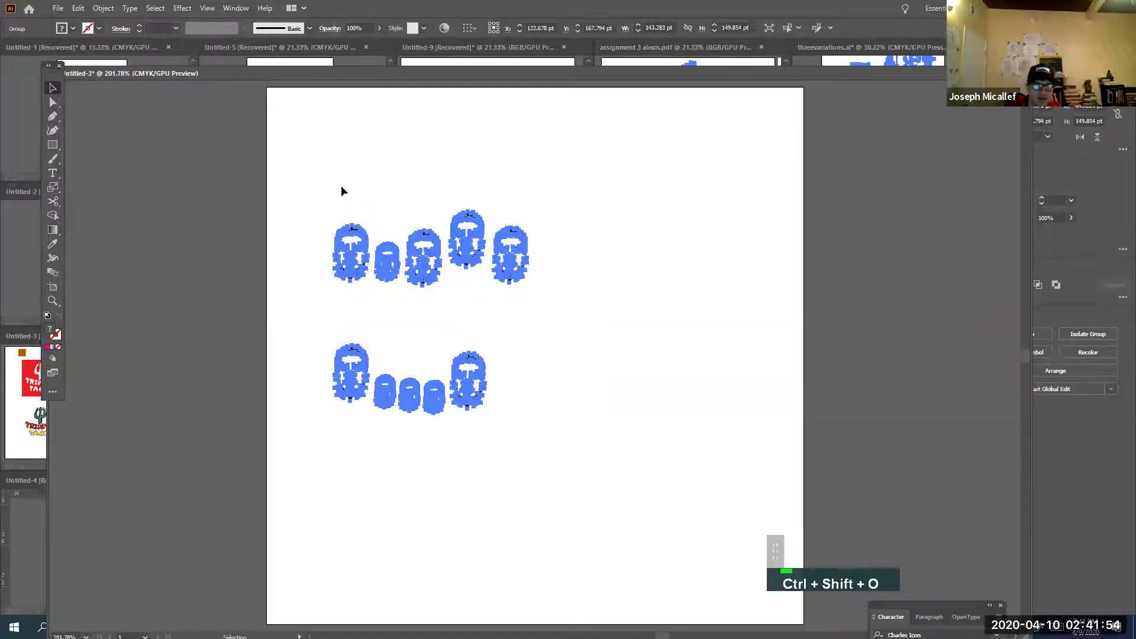
pyautogui.click(342, 186)
# Fill all the outlined faces with a lighter pink
pyautogui.moveTo(309, 179); pyautogui.dragTo(371, 291)
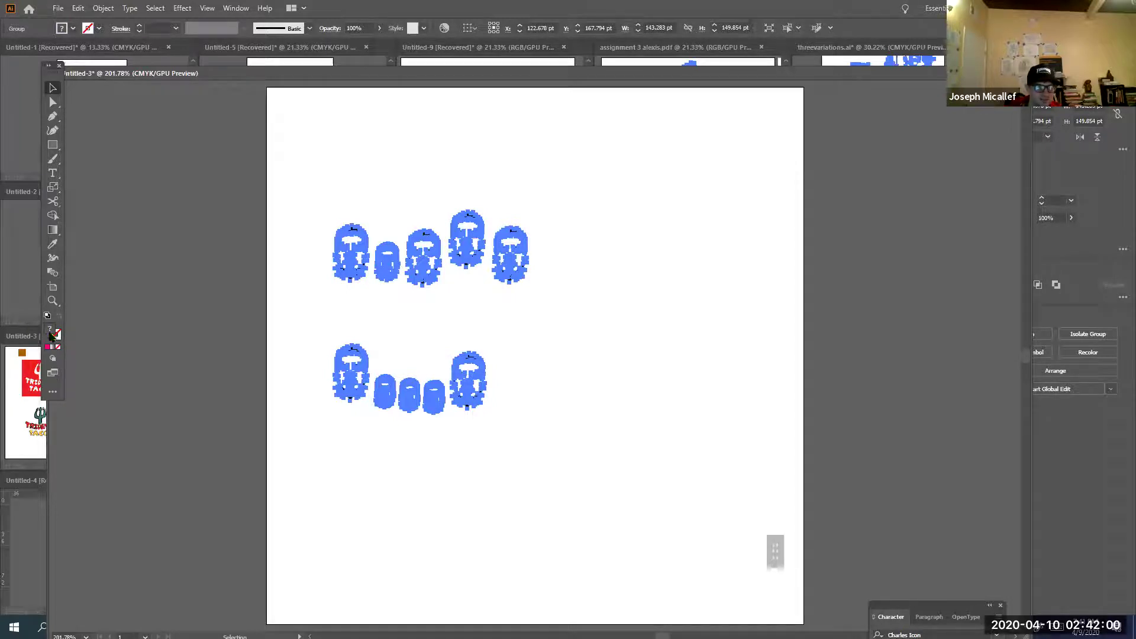
pyautogui.doubleClick(51, 335)
pyautogui.click(478, 262)
pyautogui.click(693, 239)
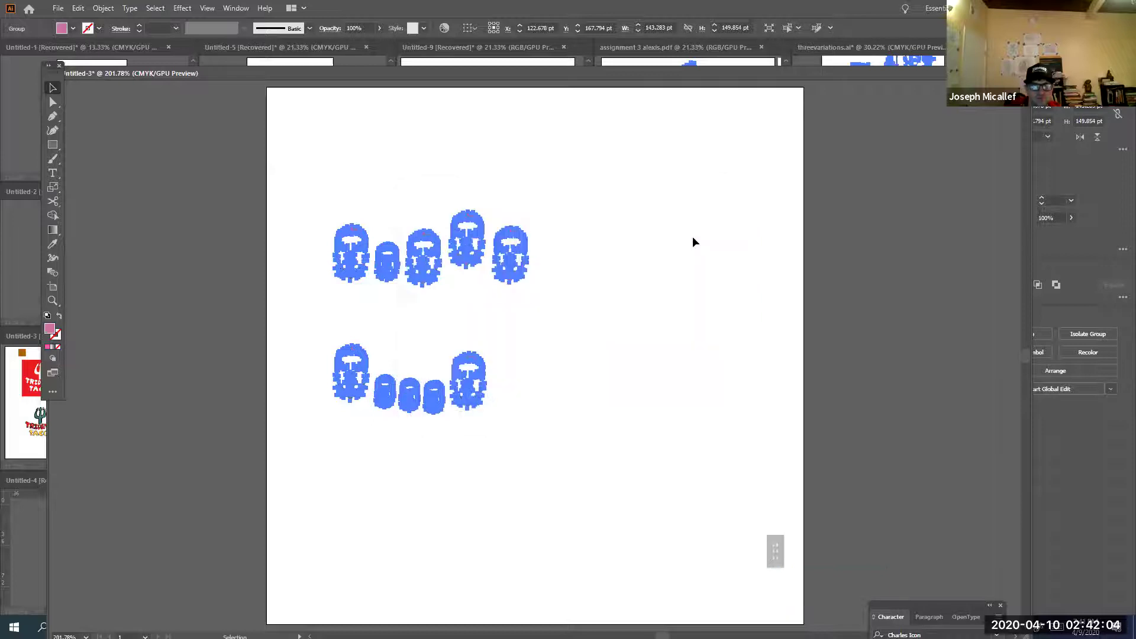
pyautogui.click(597, 320)
# Zoom in on the faces and select the last face of the top row
pyautogui.moveTo(549, 418); pyautogui.dragTo(290, 196)
pyautogui.keyDown('ctrl'); pyautogui.click(433, 189); pyautogui.keyUp('ctrl')
pyautogui.keyDown('ctrl'); pyautogui.click(433, 189); pyautogui.keyUp('ctrl')
pyautogui.moveTo(576, 387); pyautogui.dragTo(433, 189)
pyautogui.click(53, 103)
pyautogui.click(708, 335)
pyautogui.moveTo(558, 211); pyautogui.dragTo(706, 365)
# Rotate that face slightly, enlarge it to about 70 × 116 pt, and move it up-right
pyautogui.press('e')
pyautogui.moveTo(575, 340); pyautogui.dragTo(527, 375)
pyautogui.moveTo(571, 337); pyautogui.dragTo(431, 525)
pyautogui.moveTo(547, 272); pyautogui.dragTo(739, 181)
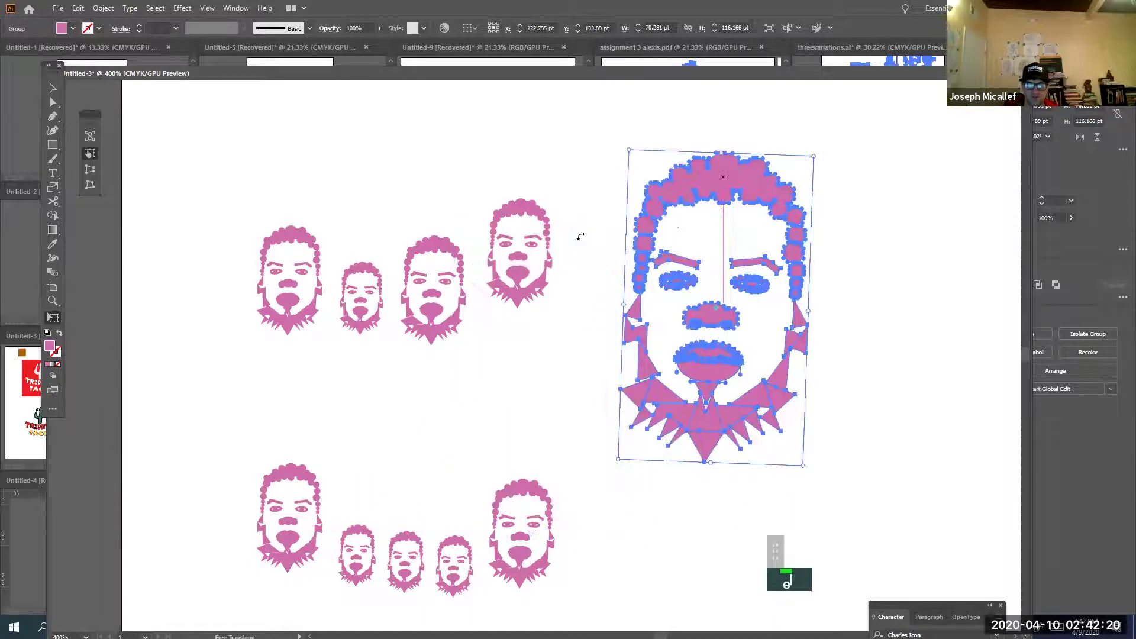
pyautogui.press('v')
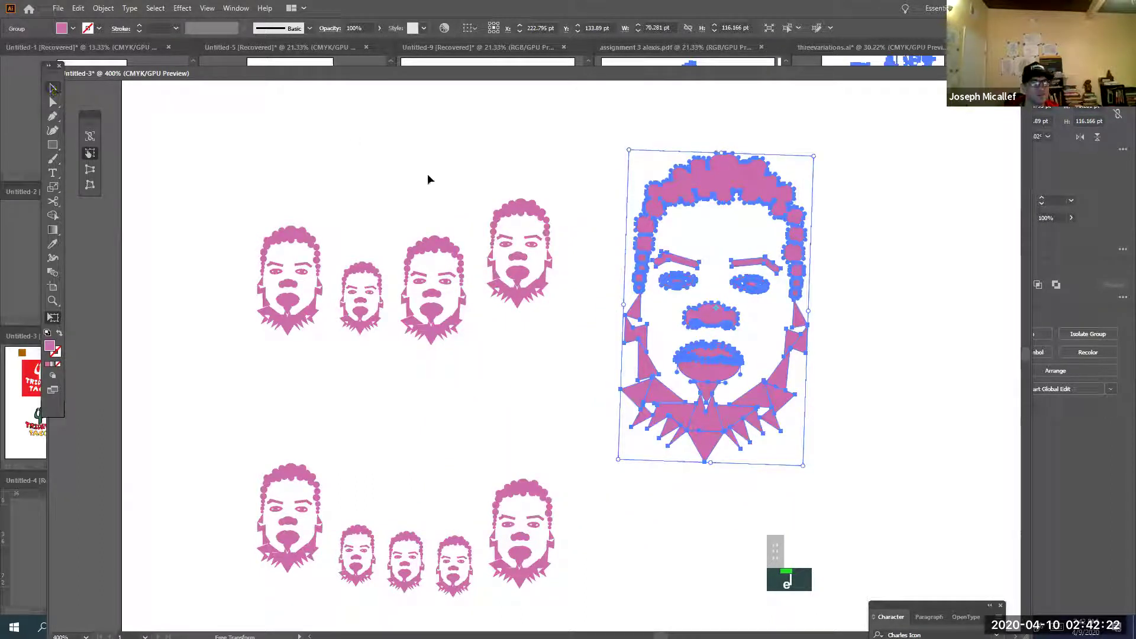
pyautogui.doubleClick(429, 179)
pyautogui.hotkey('ctrl', 'a')
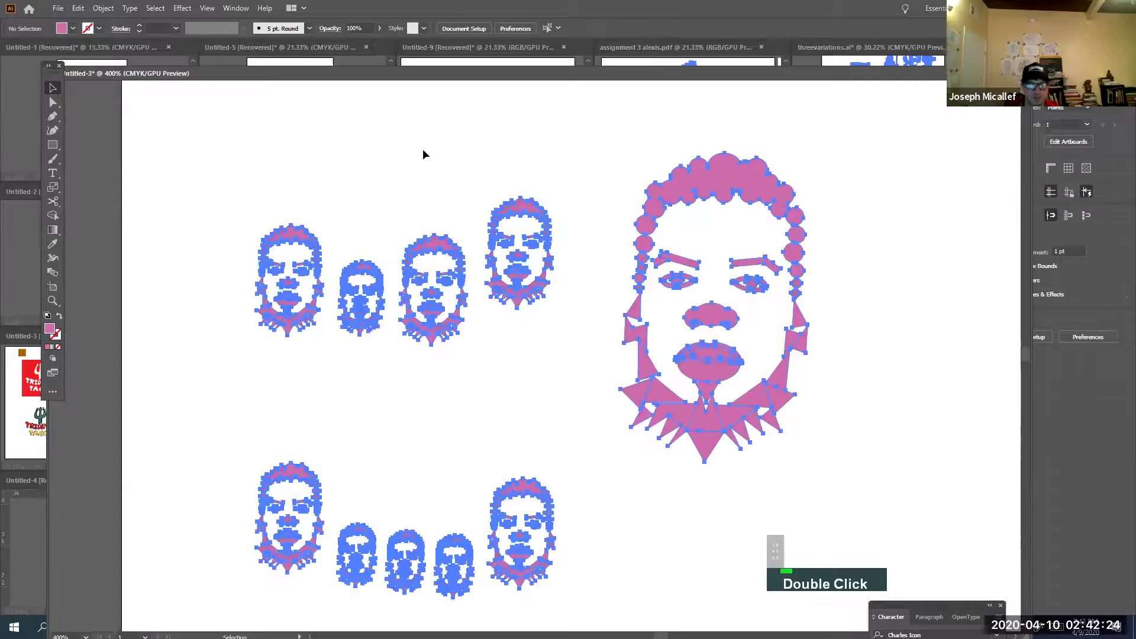
# Lock the selected faces in place
pyautogui.click(698, 499)
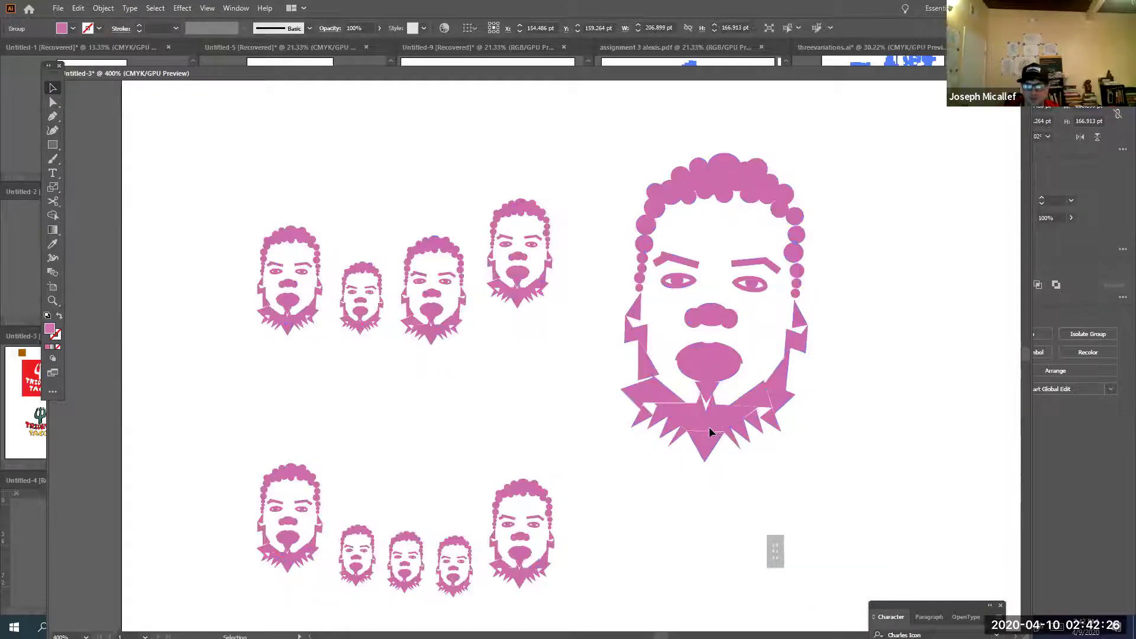
pyautogui.doubleClick(708, 427)
pyautogui.click(103, 8)
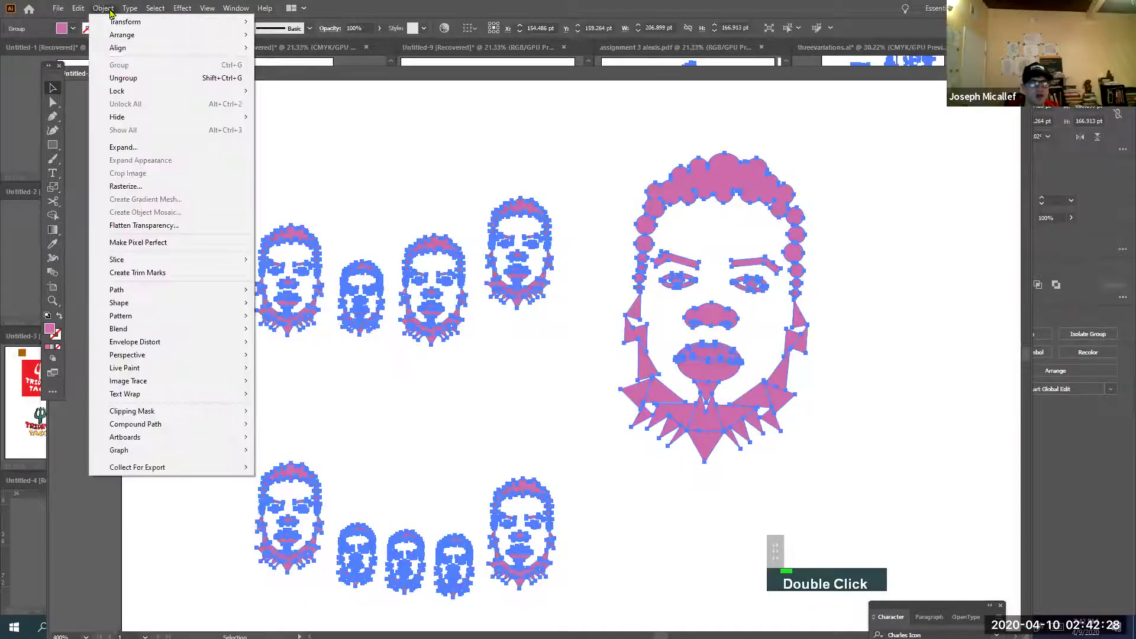
pyautogui.moveTo(135, 93)
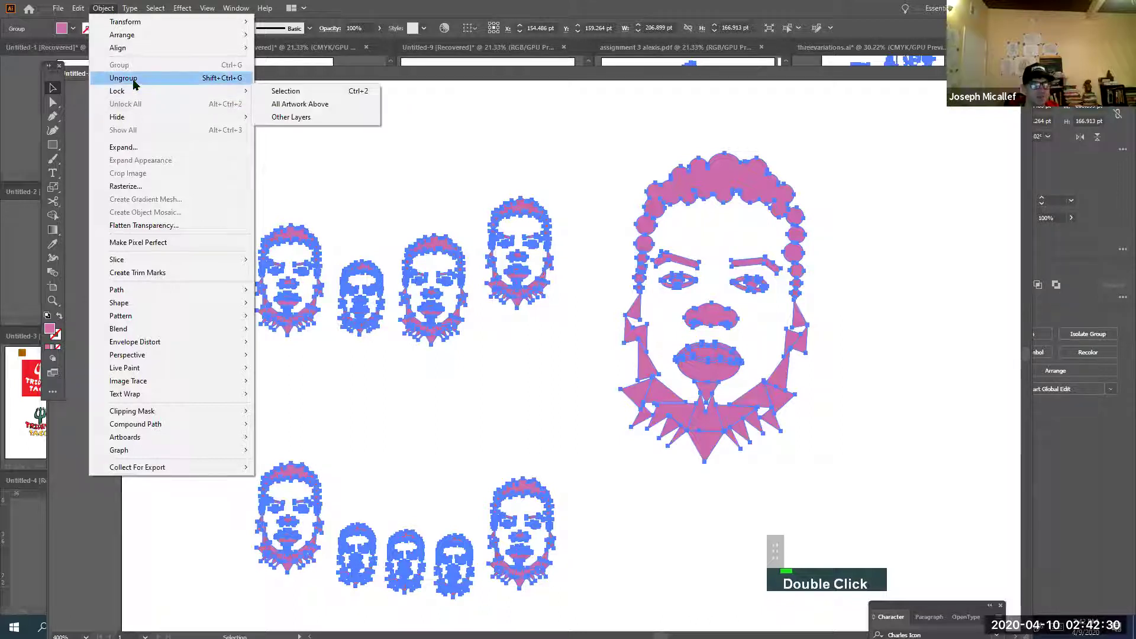
pyautogui.click(278, 91)
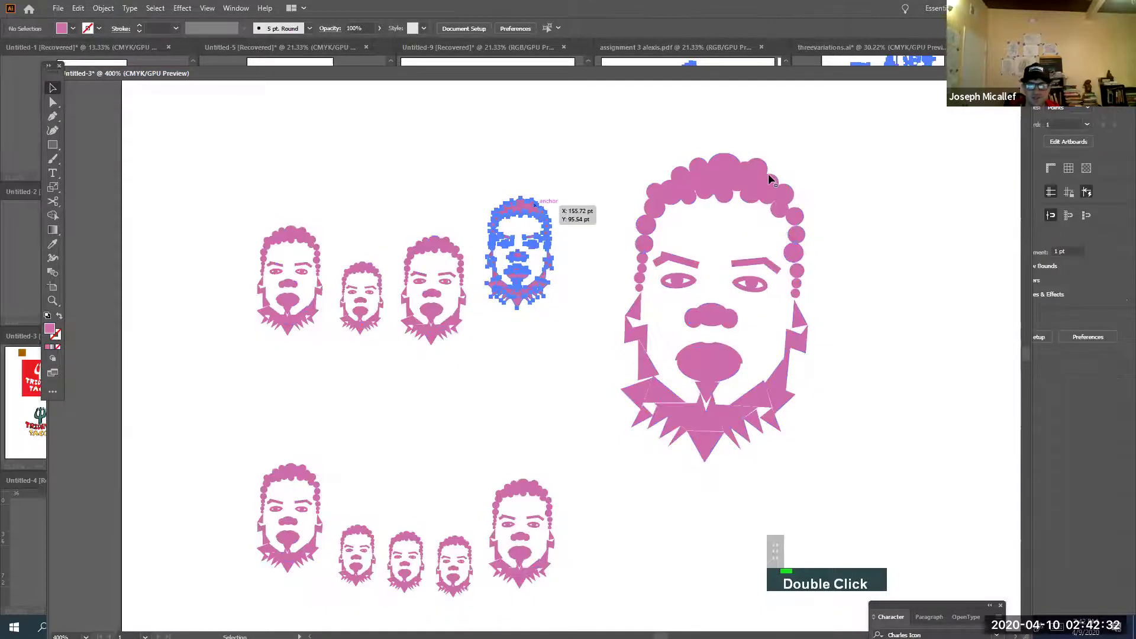
# Move the bottom-right face up under the top row and shift the middle face up-right
pyautogui.click(544, 561)
pyautogui.moveTo(544, 561); pyautogui.dragTo(610, 550)
pyautogui.click(497, 446)
pyautogui.press('s')
pyautogui.click(53, 88)
pyautogui.moveTo(499, 304); pyautogui.dragTo(534, 287)
# Position the large face up and to the right, with the middle face beside it
pyautogui.click(640, 322)
pyautogui.moveTo(640, 321); pyautogui.dragTo(567, 444)
pyautogui.hotkey('ctrl', '-')
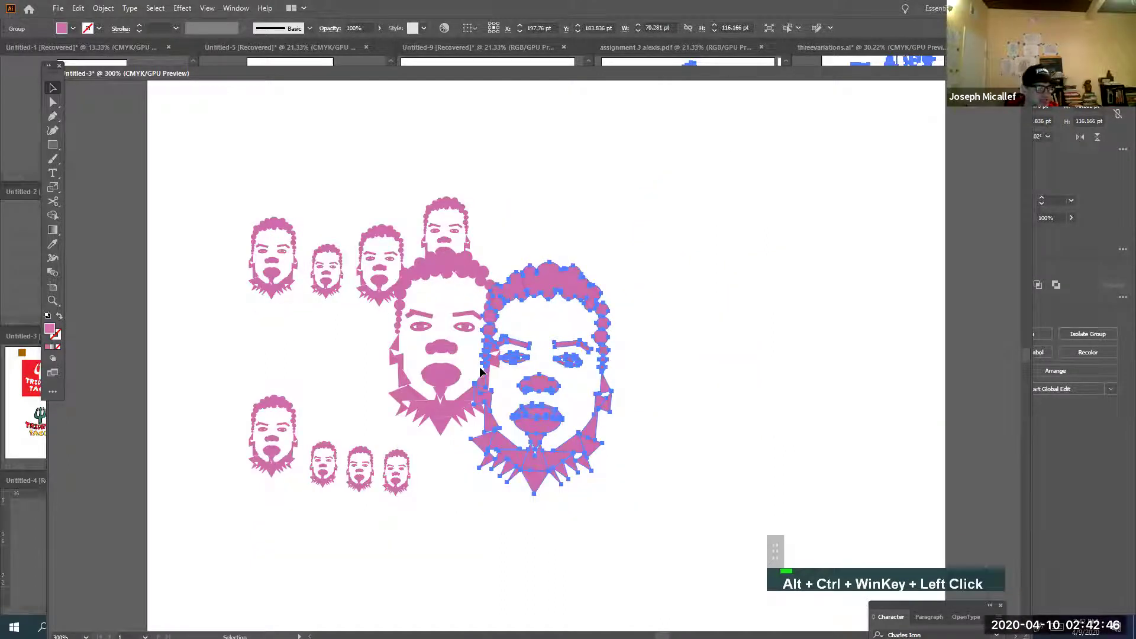
pyautogui.moveTo(567, 284); pyautogui.dragTo(598, 200)
pyautogui.click(496, 342)
pyautogui.moveTo(495, 342); pyautogui.dragTo(541, 413)
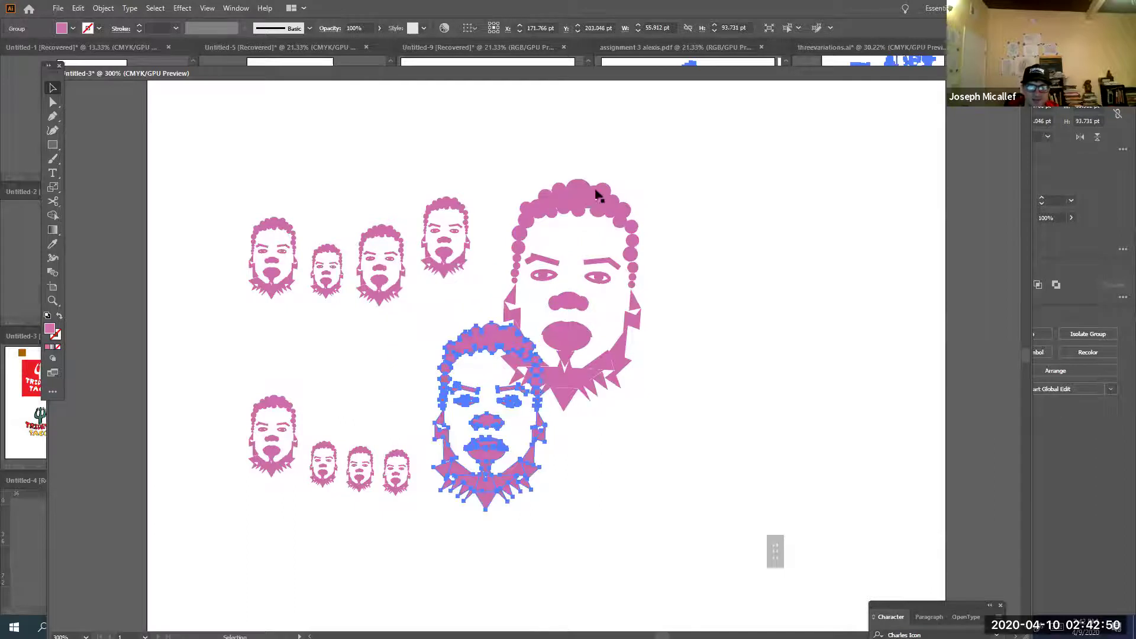
pyautogui.click(617, 198)
pyautogui.moveTo(617, 198); pyautogui.dragTo(666, 190)
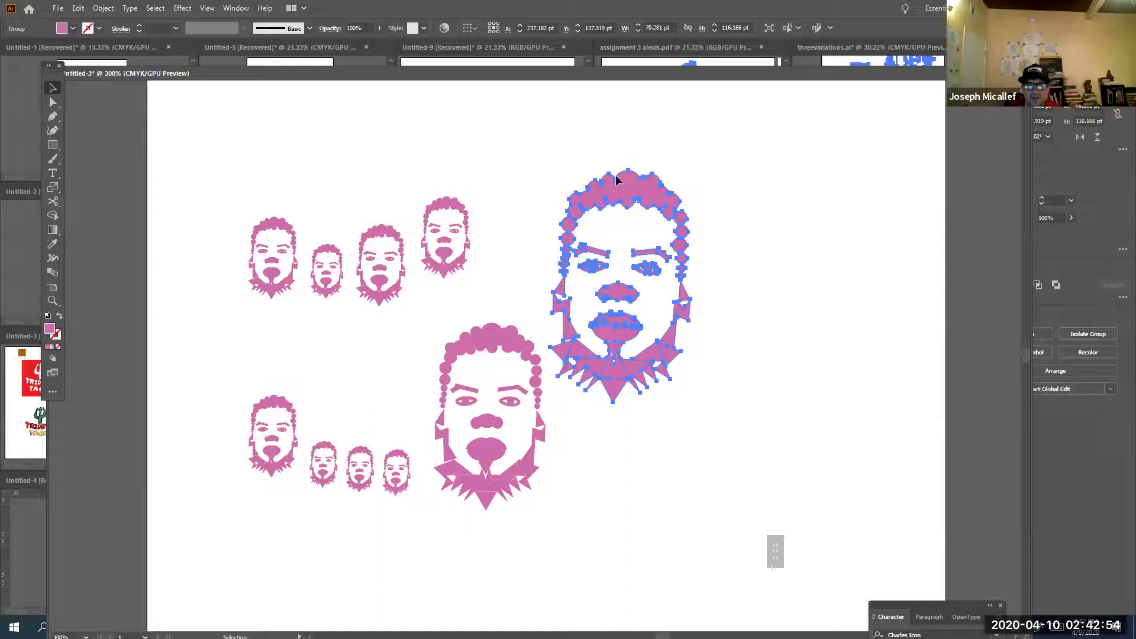
pyautogui.moveTo(619, 188); pyautogui.dragTo(666, 166)
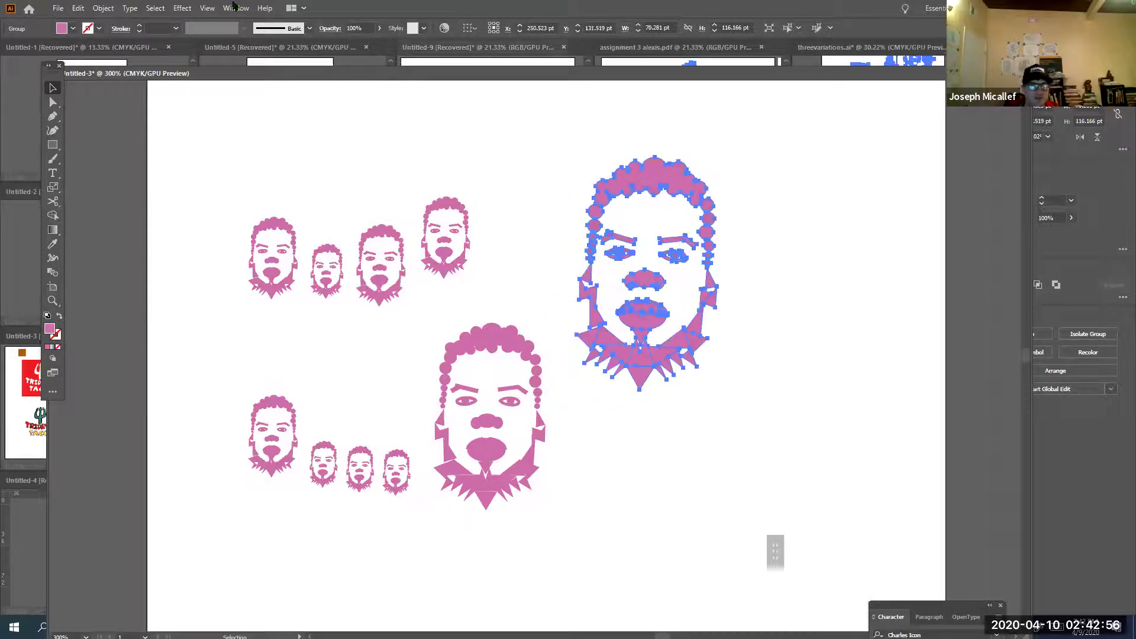
pyautogui.click(184, 8)
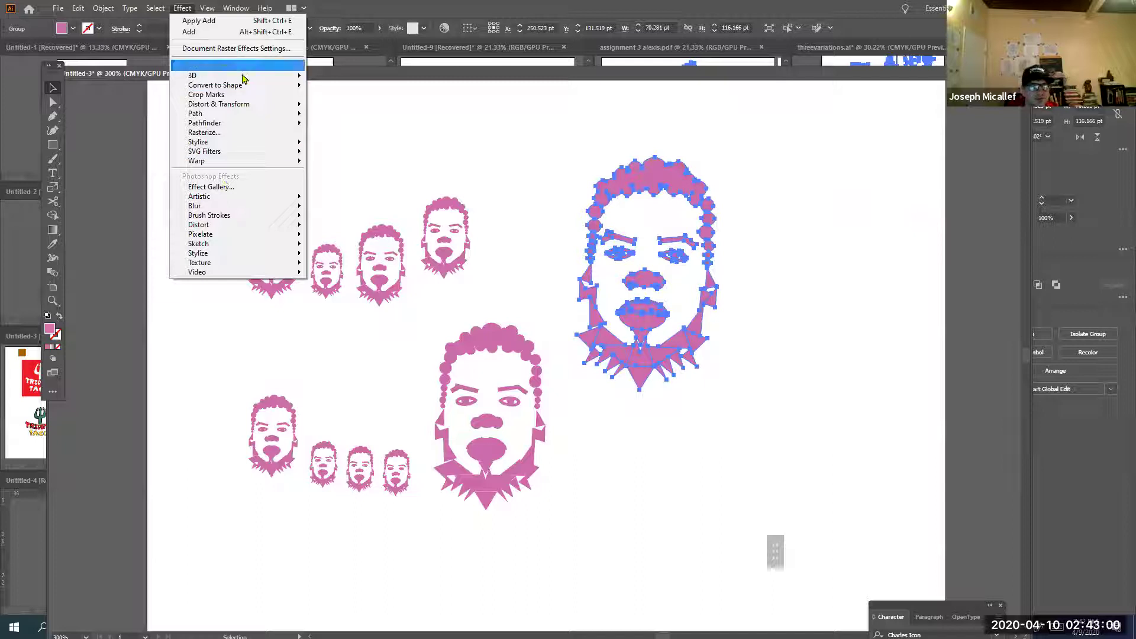
# Apply 3D Extrude & Bevel with preview on, rotated to about -5°, -11°, 9°
pyautogui.moveTo(242, 79)
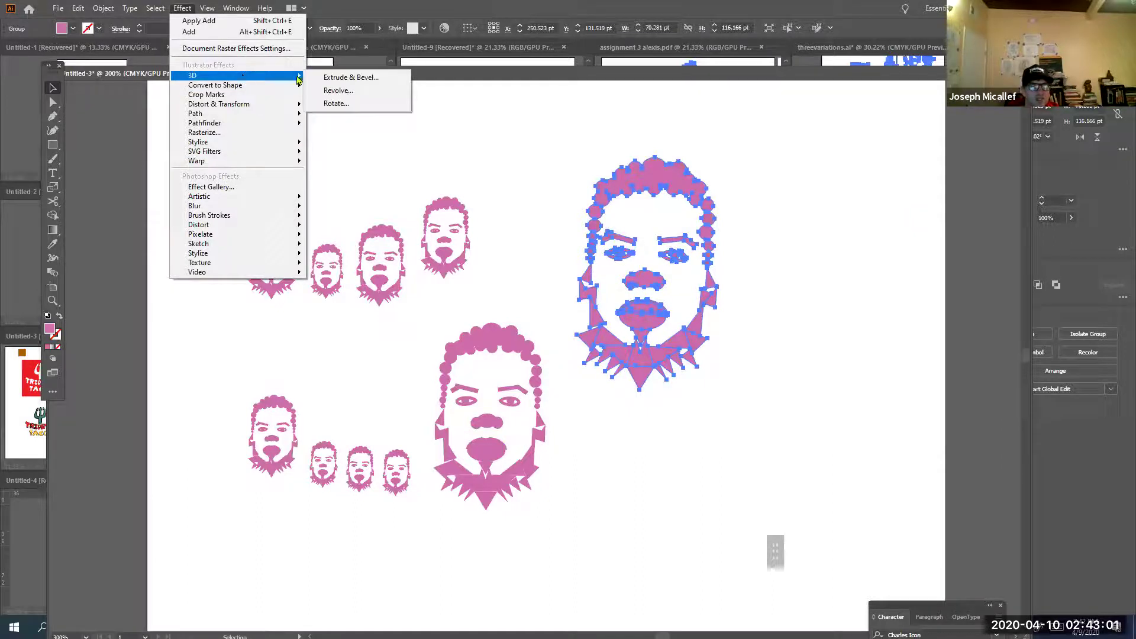
pyautogui.click(345, 80)
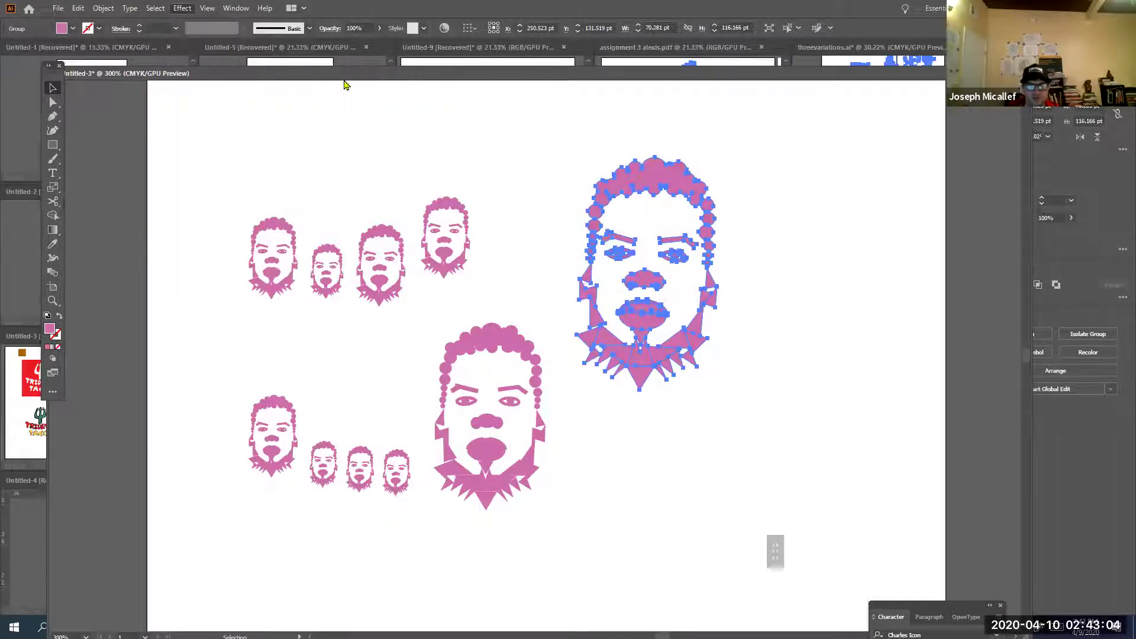
pyautogui.click(115, 384)
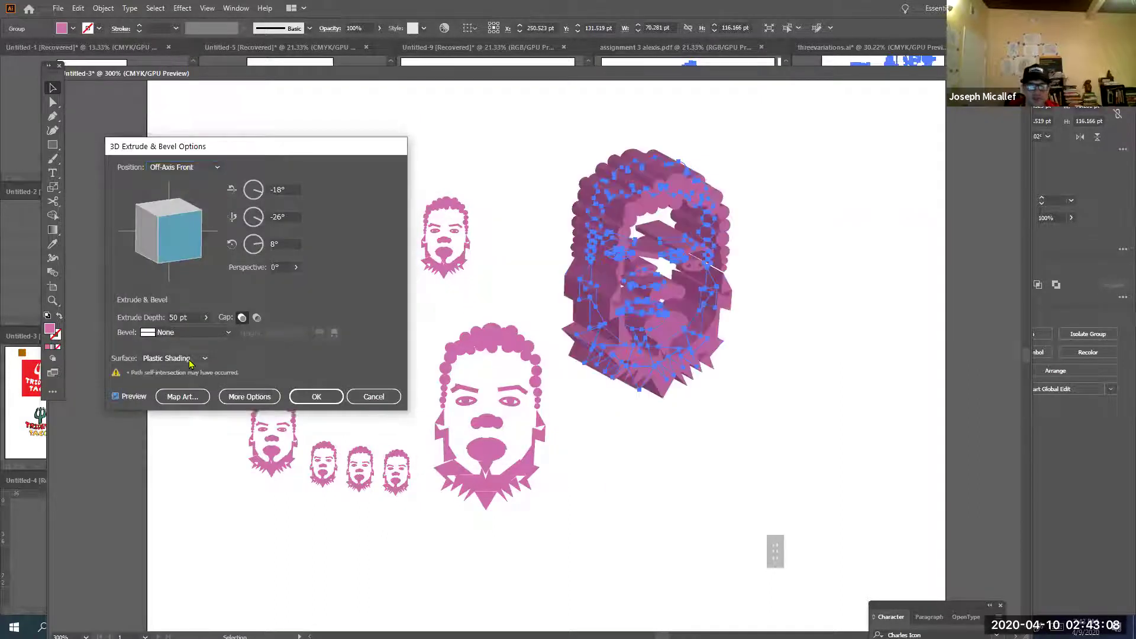
pyautogui.moveTo(186, 235); pyautogui.dragTo(184, 260)
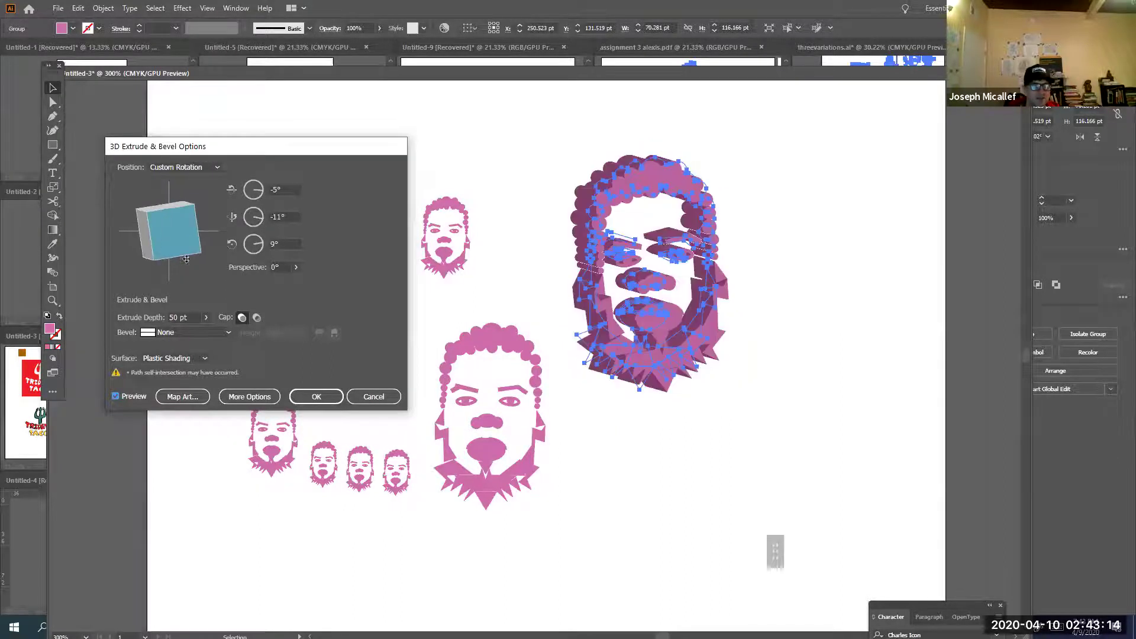
pyautogui.click(314, 398)
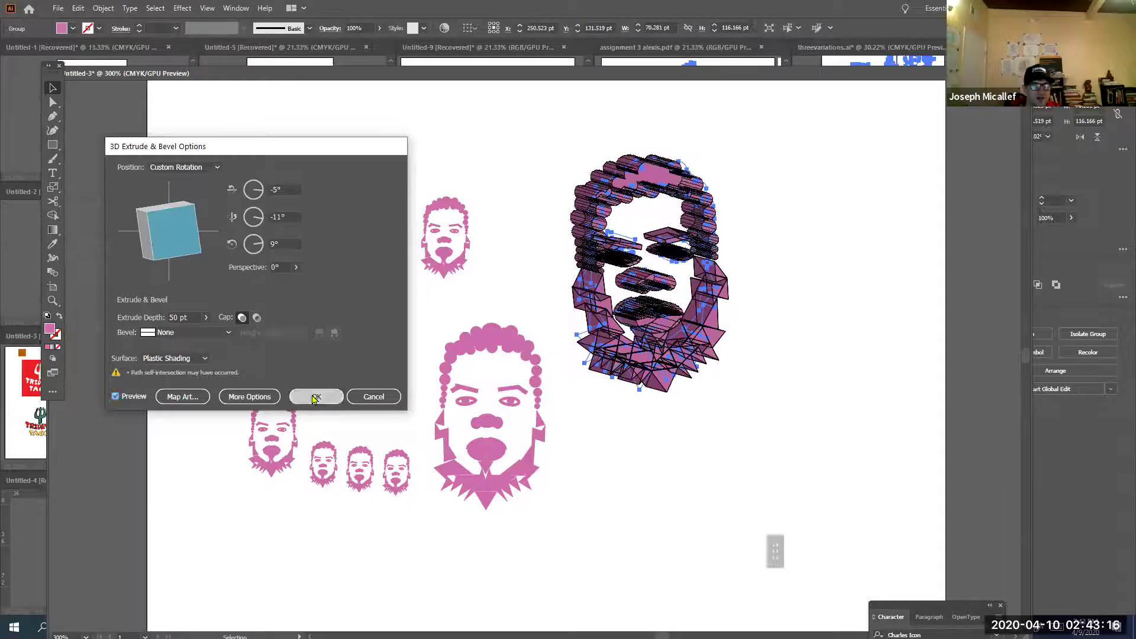
# Set the 3D surface to Diffuse Shading and leave the bevel at none
pyautogui.click(204, 358)
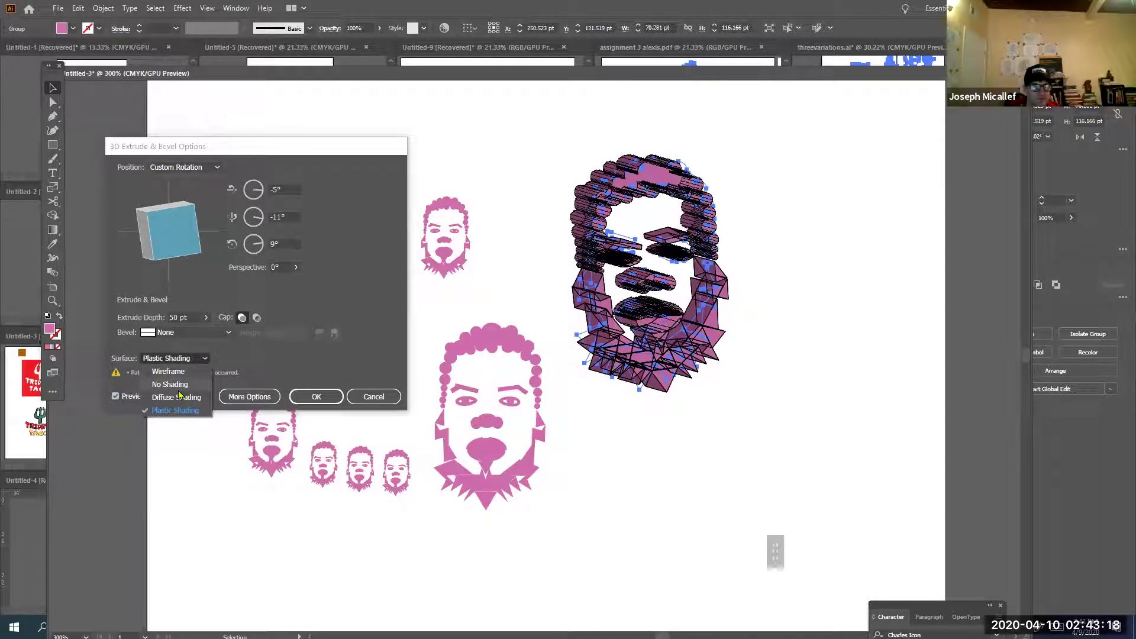
pyautogui.click(177, 384)
pyautogui.click(191, 358)
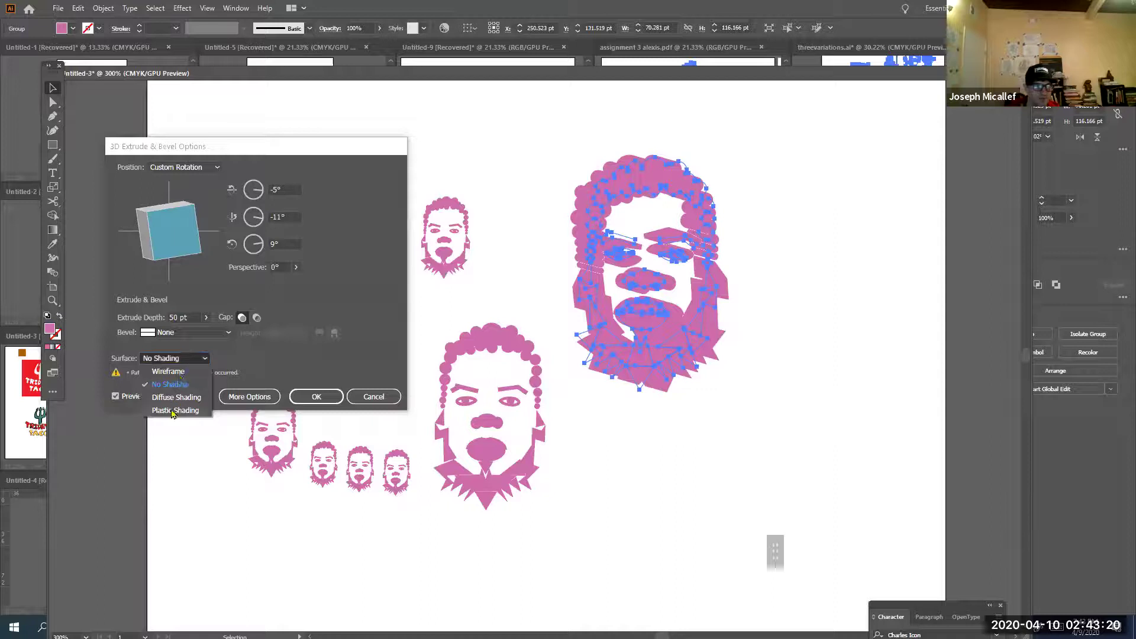
pyautogui.click(172, 409)
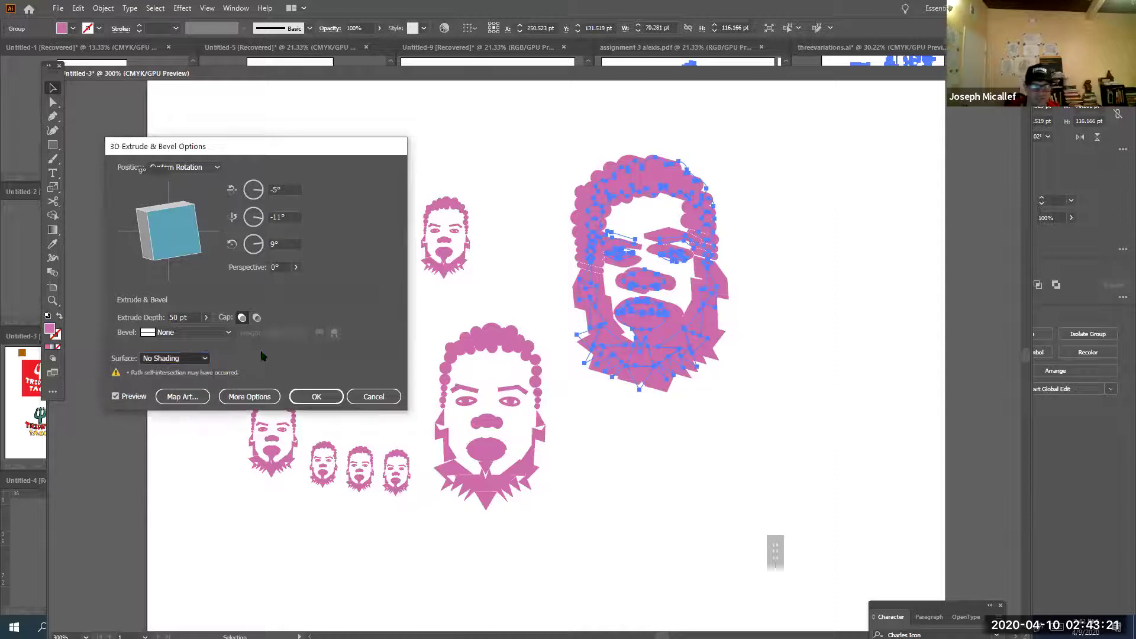
pyautogui.click(179, 359)
pyautogui.press('Escape')
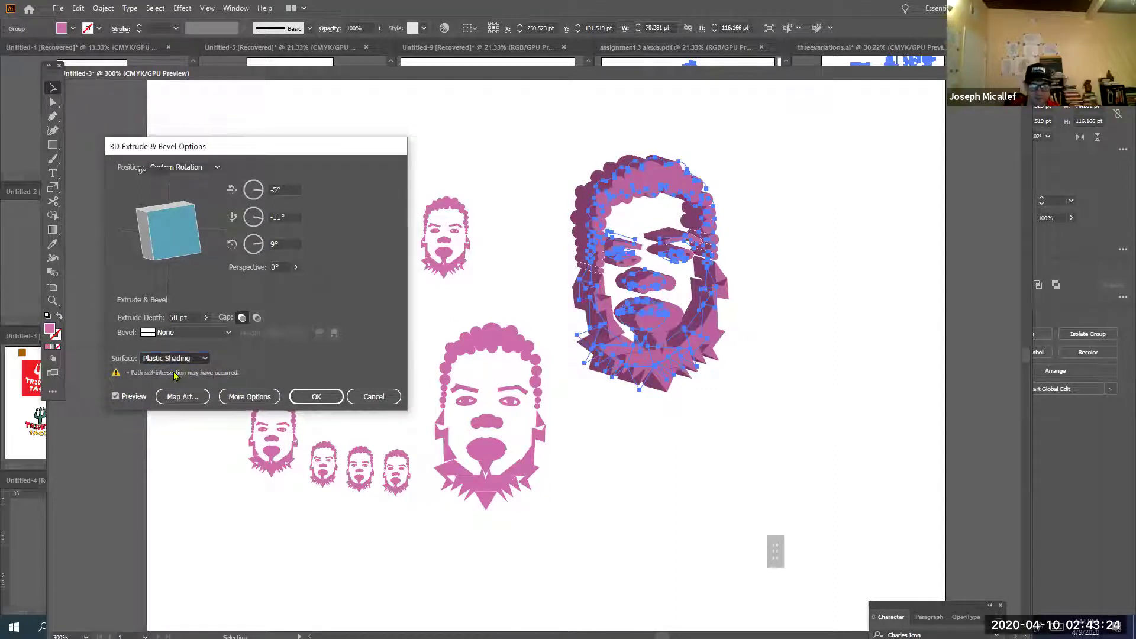
pyautogui.click(190, 359)
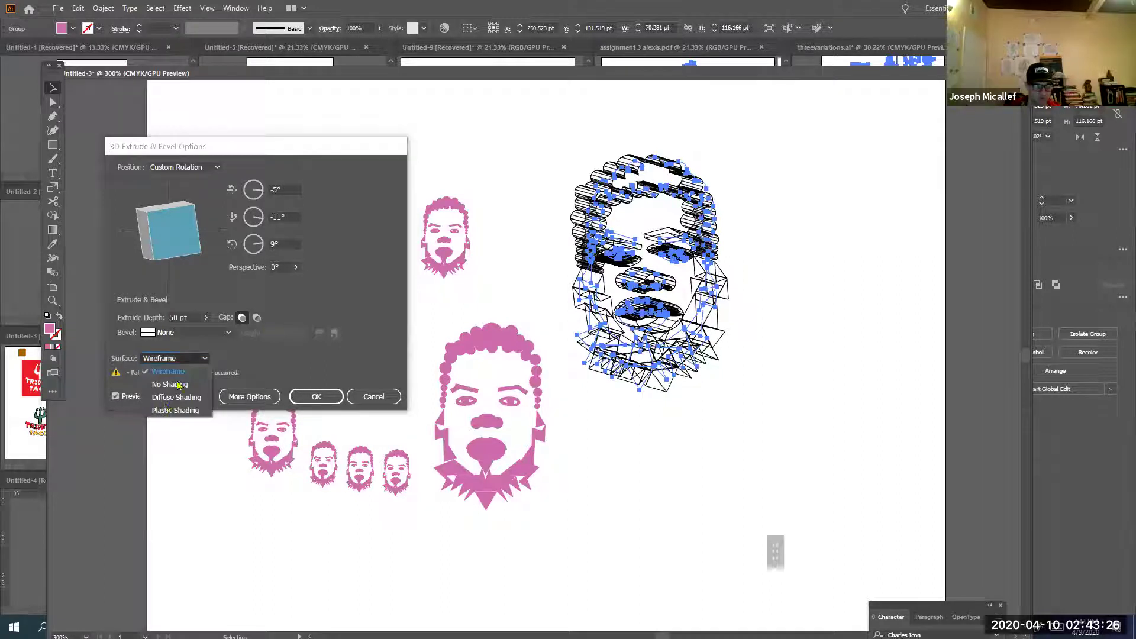
pyautogui.click(176, 397)
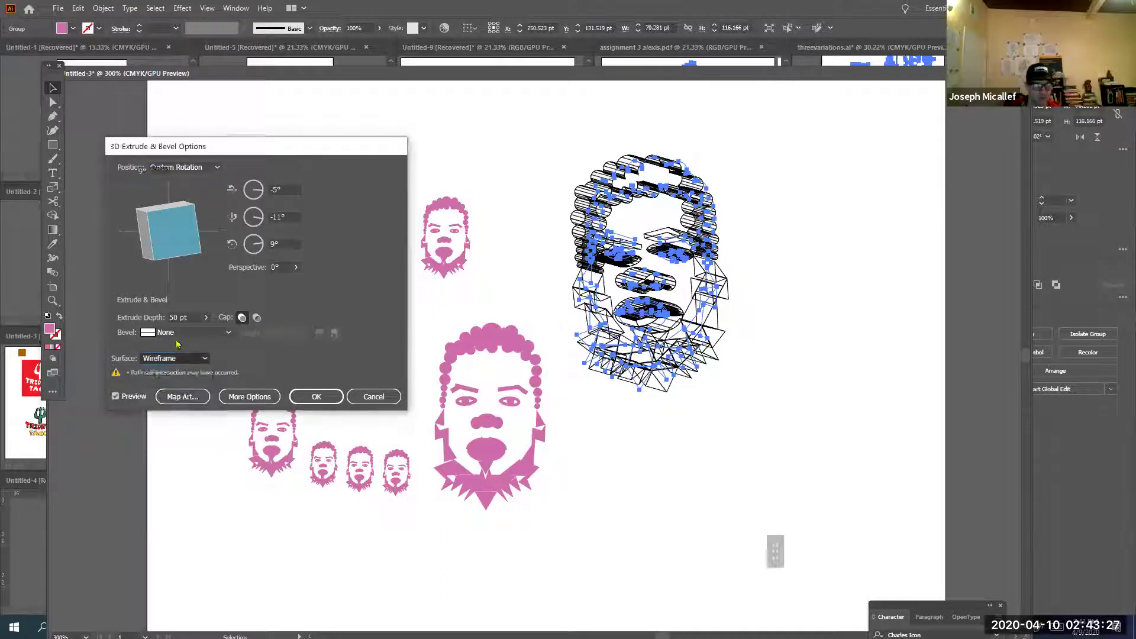
pyautogui.click(214, 333)
pyautogui.press('Escape')
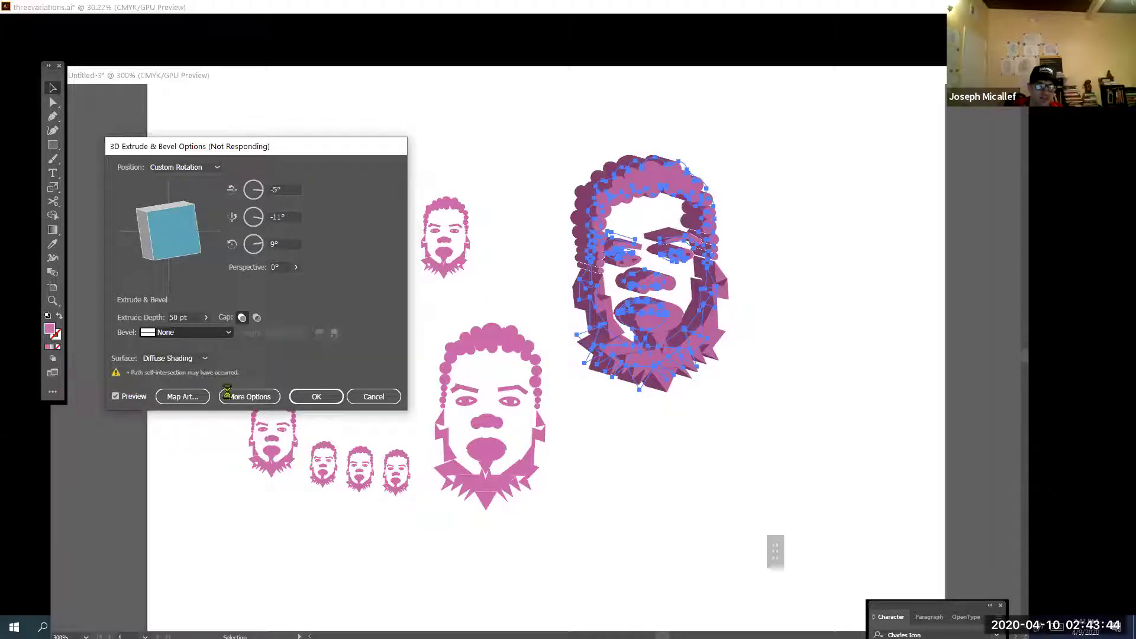
# Move the hung 3D dialog, force-close the frozen Illustrator, and bring up the open-window list
pyautogui.moveTo(208, 149); pyautogui.dragTo(225, 108)
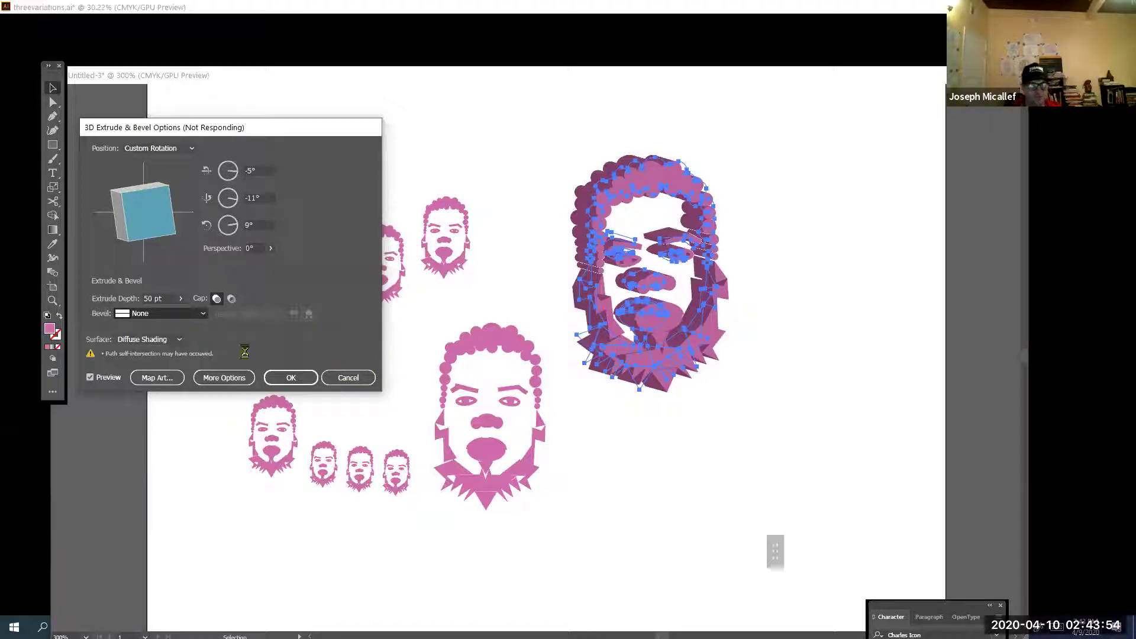
pyautogui.click(287, 377)
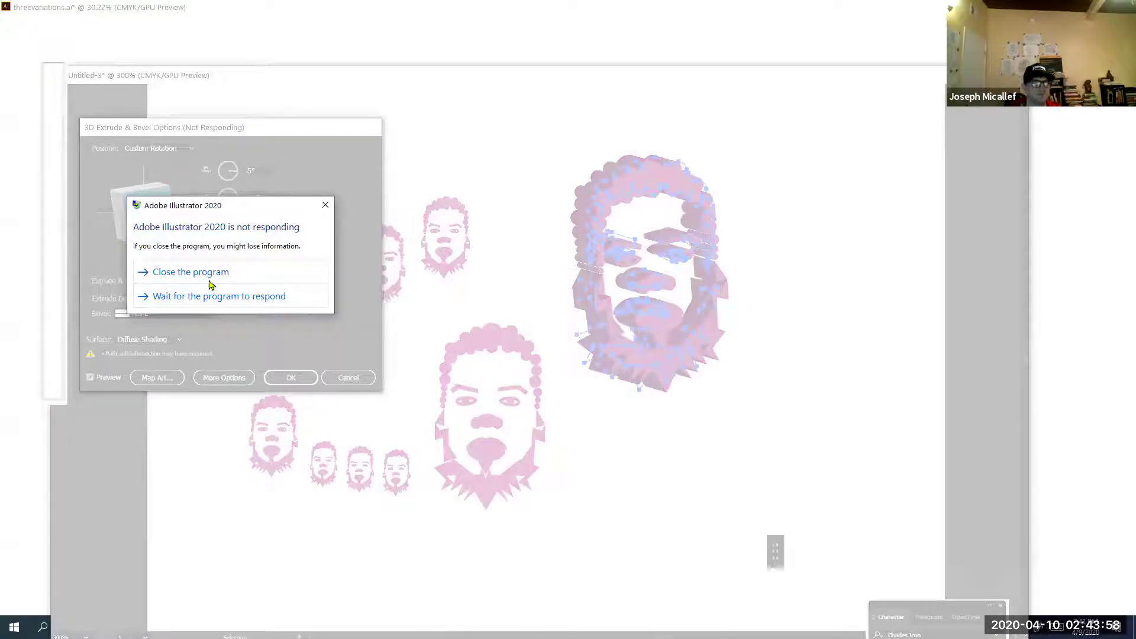
pyautogui.click(208, 274)
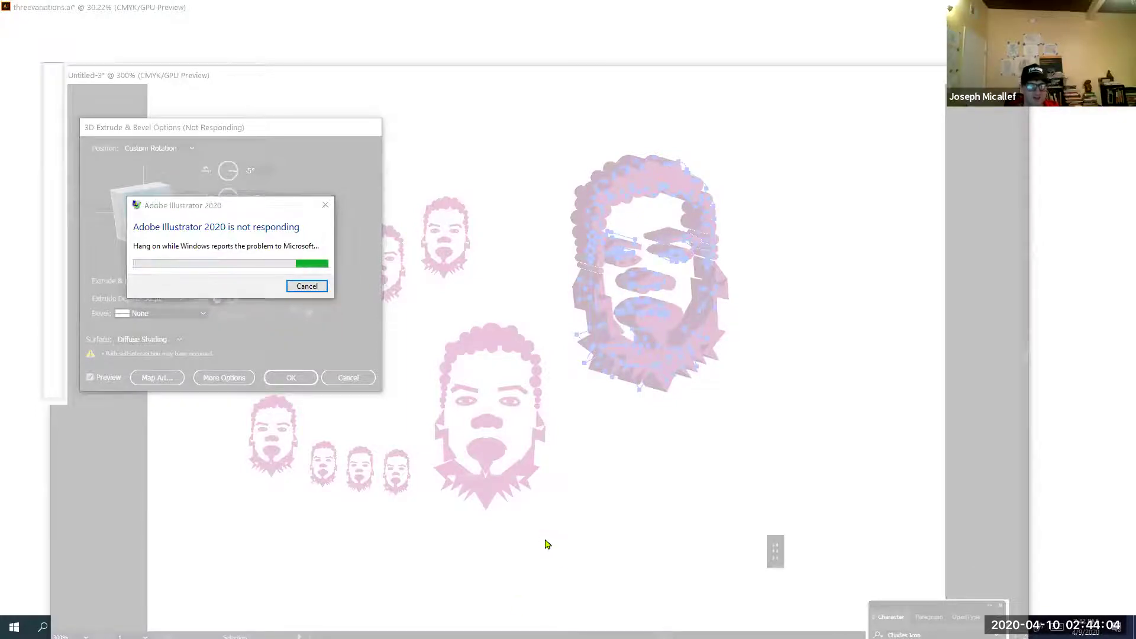
pyautogui.hotkey('alt', 'Tab')
pyautogui.hotkey('alt', 'Tab')
pyautogui.hotkey('alt', 'Tab')
pyautogui.hotkey('alt', 'Tab')
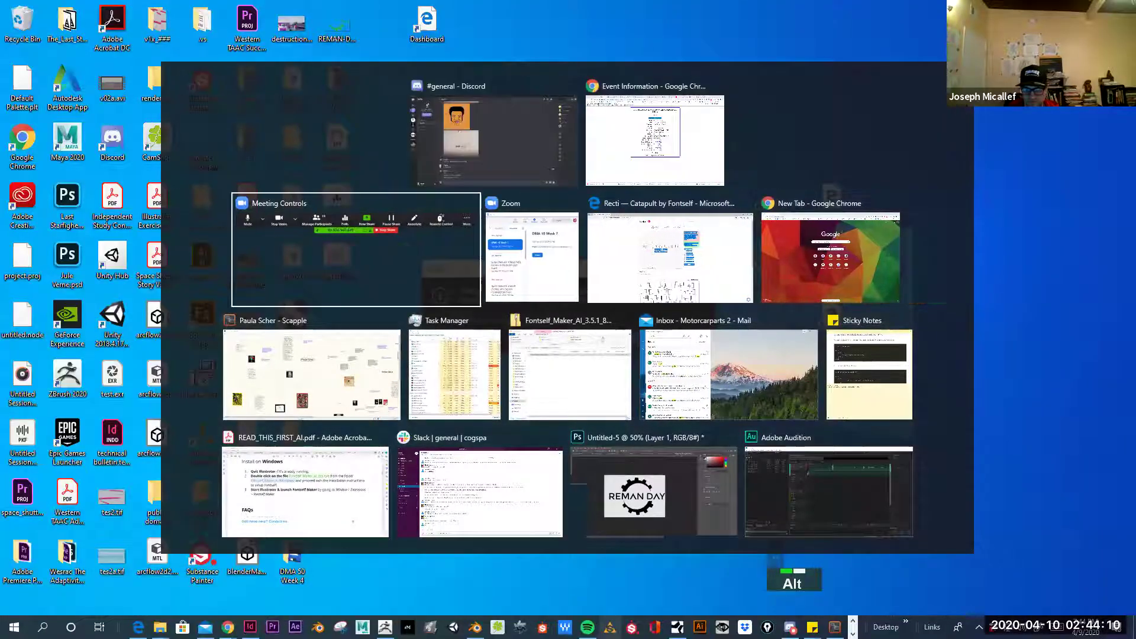
# Switch to the Photoshop REMAN DAY document
pyautogui.hotkey('alt', 'Tab')
pyautogui.keyDown('alt'); pyautogui.click(637, 373); pyautogui.keyUp('alt')
pyautogui.hotkey('alt', 'space')
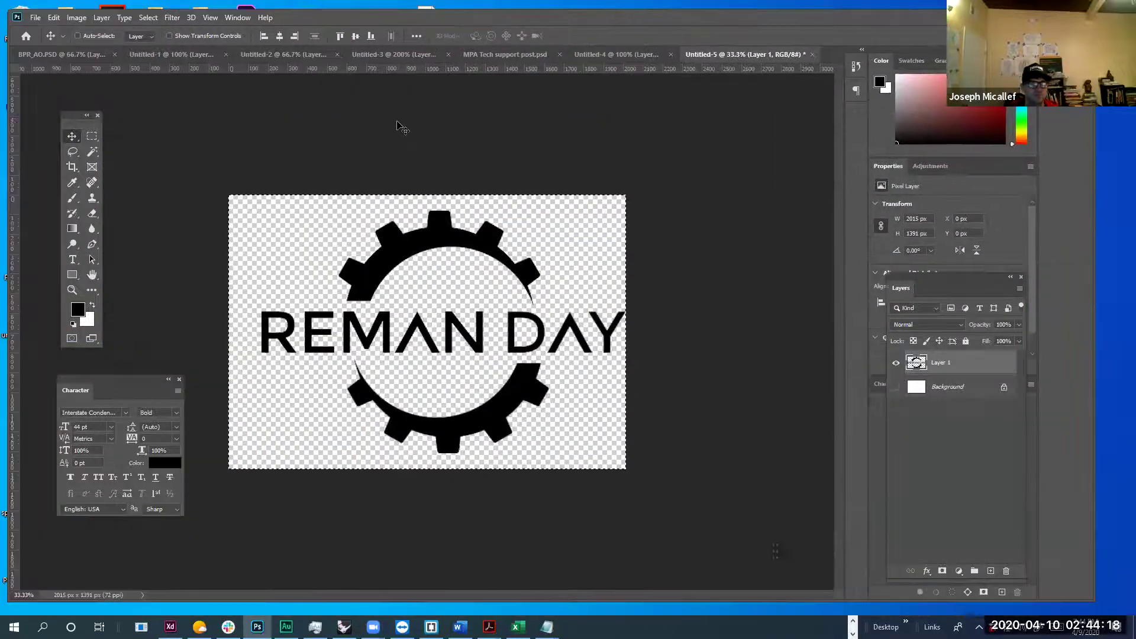
# Create a new 592 × 394 px document and draw a placeholder text box across it
pyautogui.hotkey('ctrl', 'n')
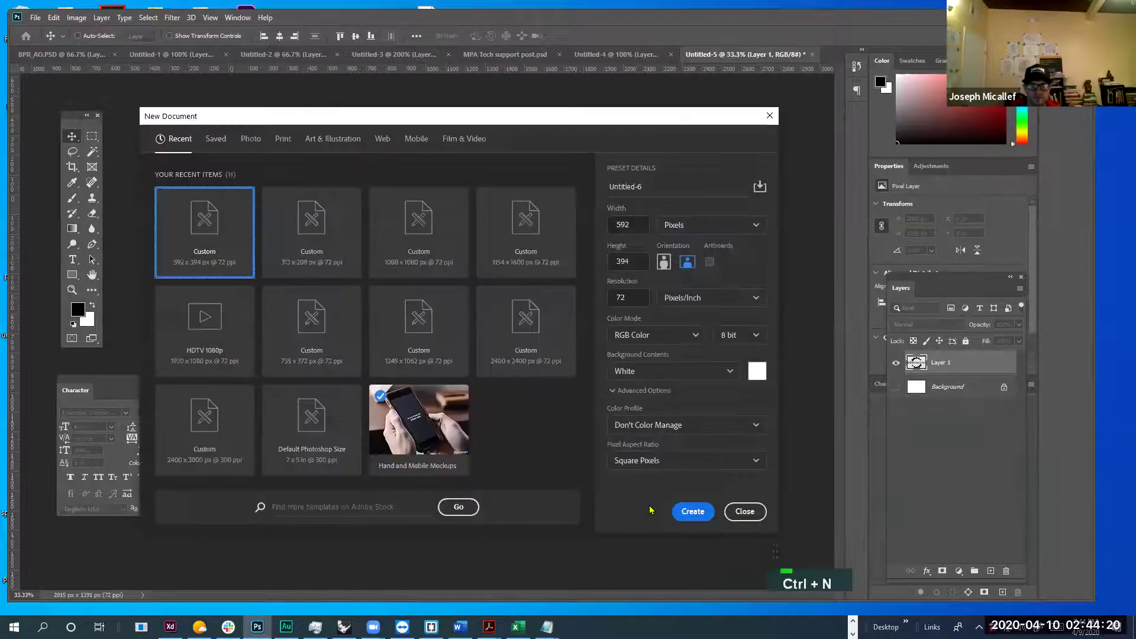
pyautogui.click(692, 511)
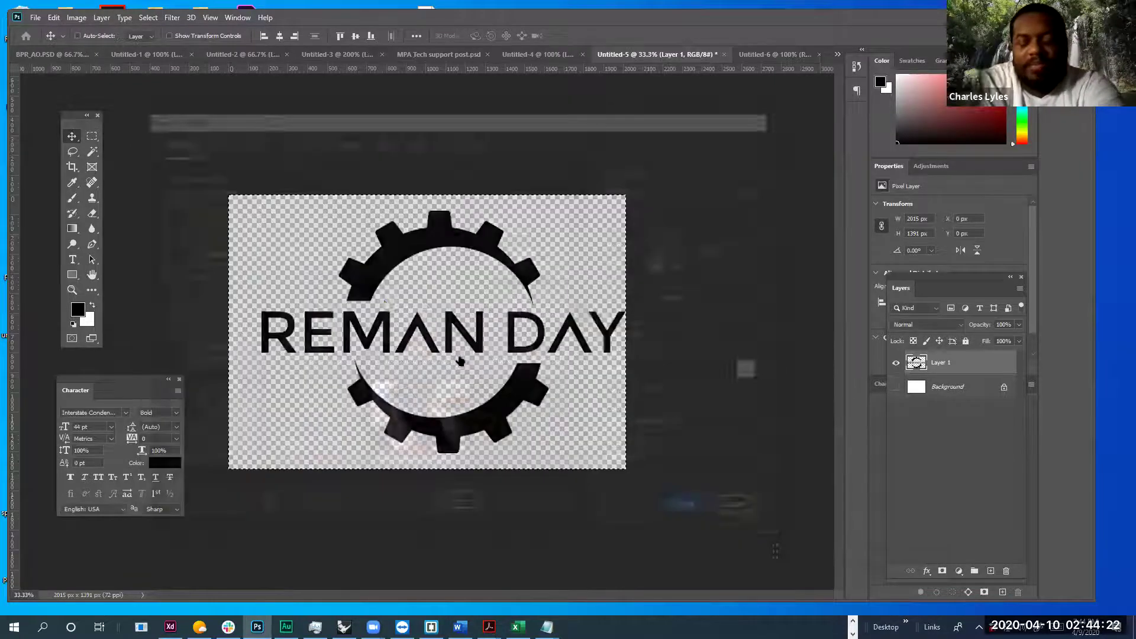
pyautogui.click(74, 259)
pyautogui.moveTo(297, 246); pyautogui.dragTo(532, 401)
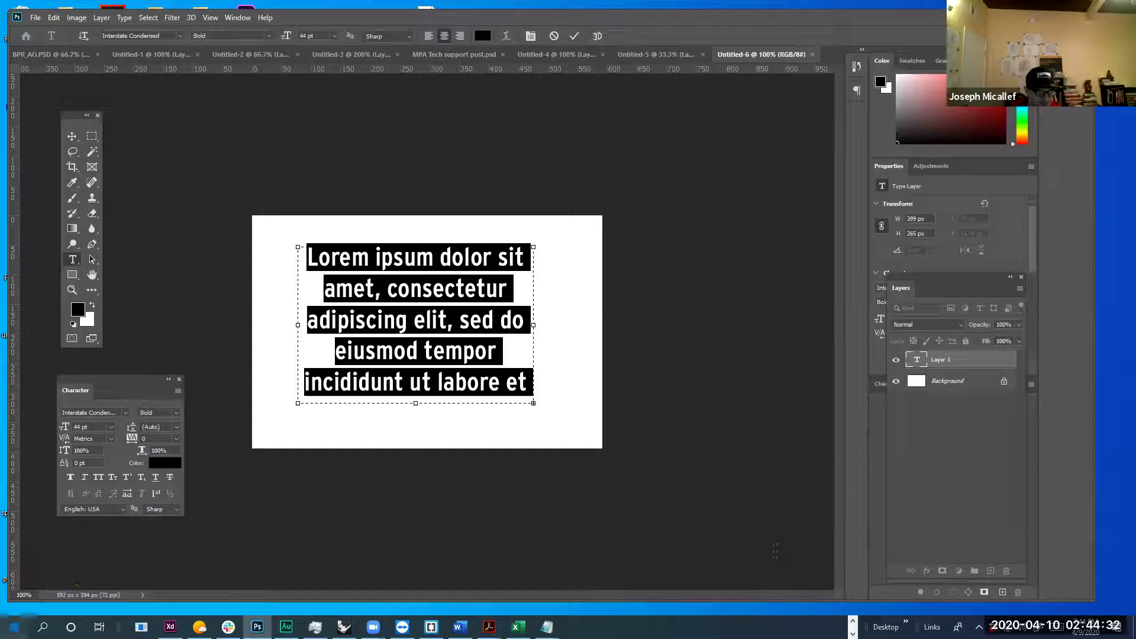
pyautogui.press('super')
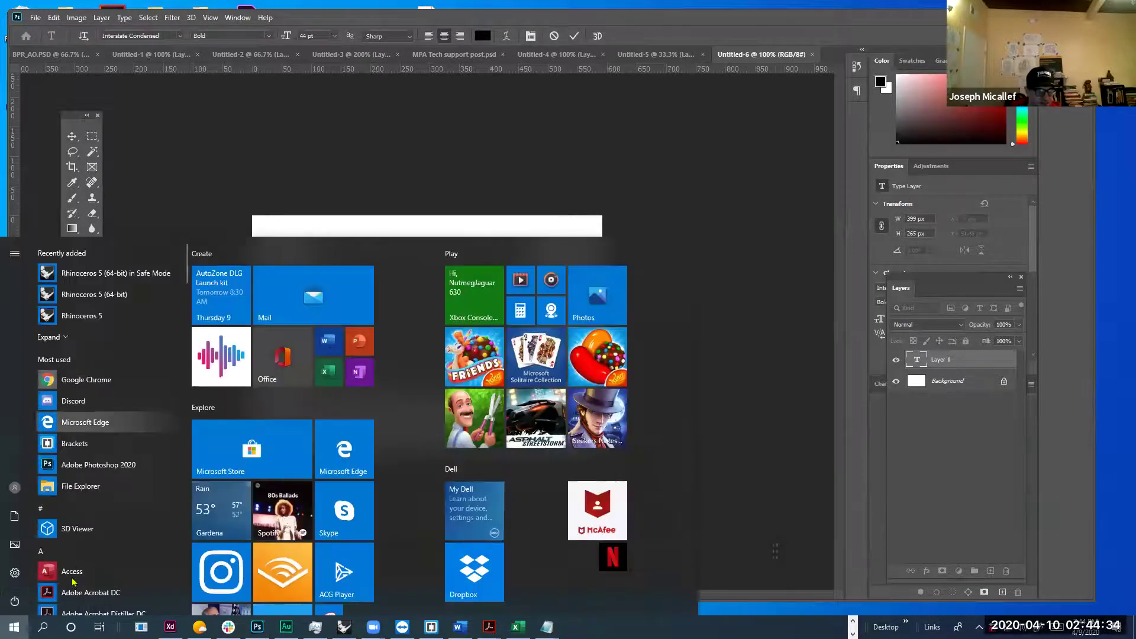
# Launch Adobe Illustrator 2020 from the Start menu and dismiss its crash notice
pyautogui.scroll(-5, 93, 443)
pyautogui.scroll(3, 83, 376)
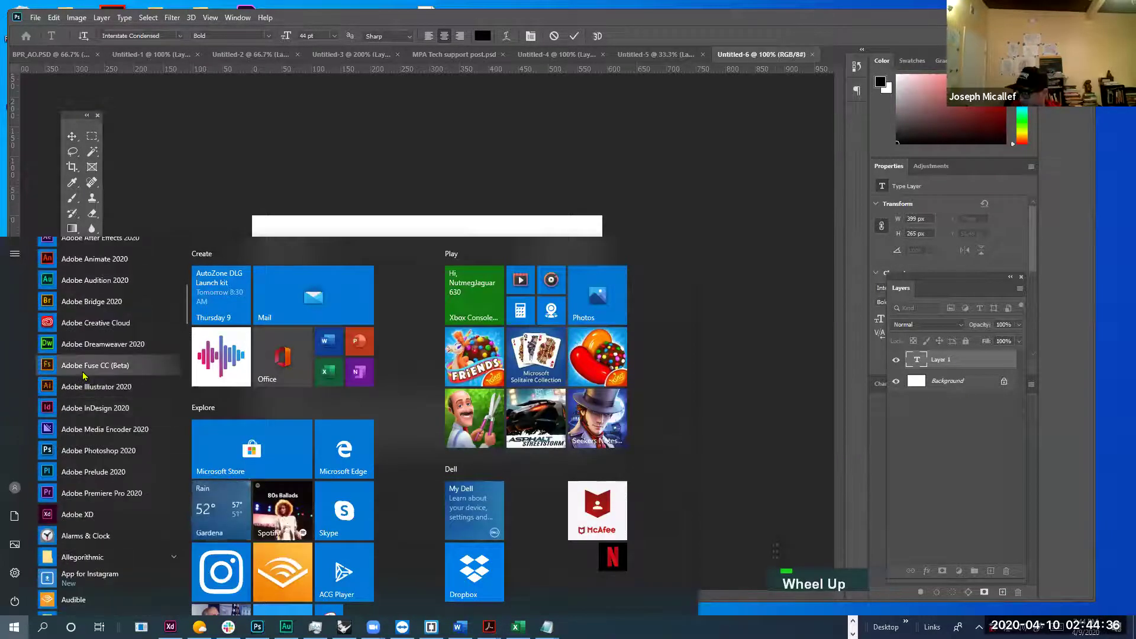
pyautogui.scroll(1, 83, 376)
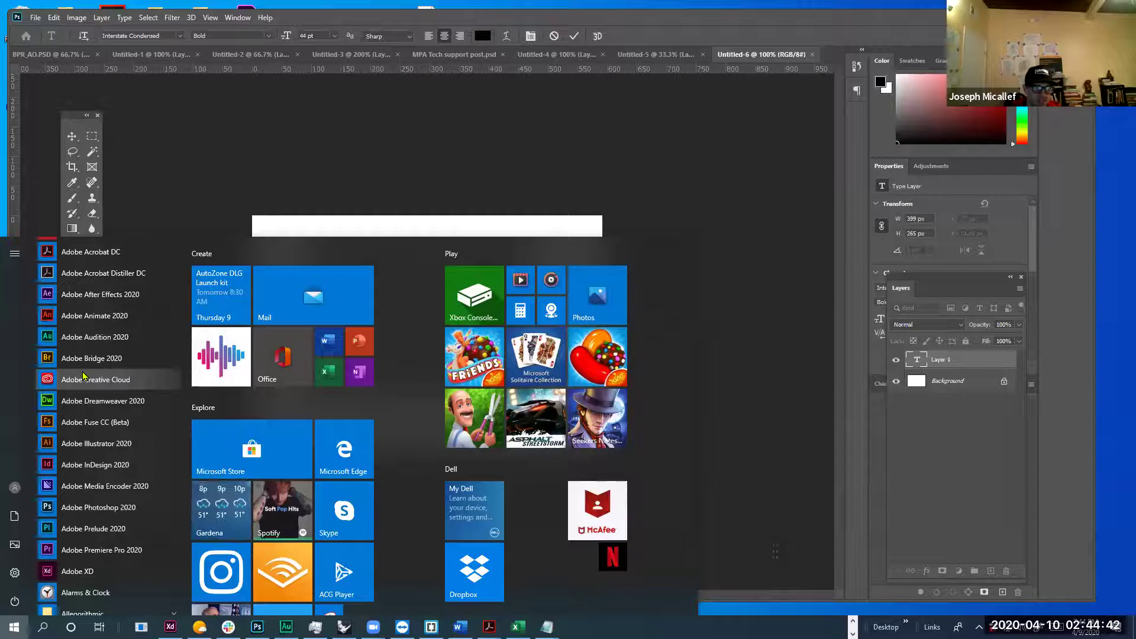
pyautogui.click(113, 443)
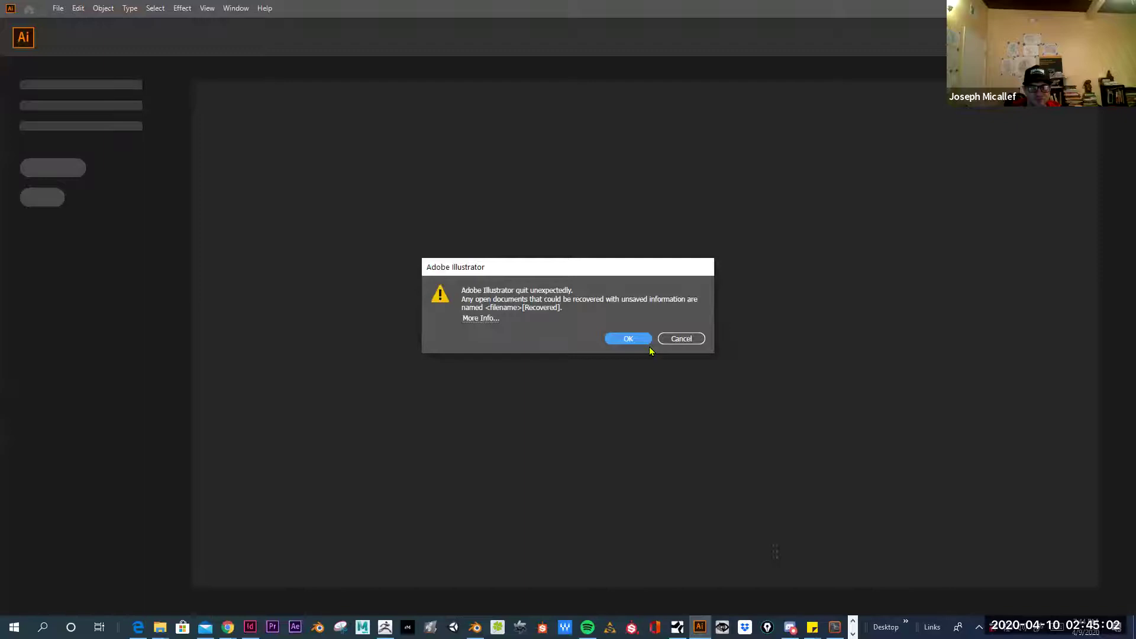
pyautogui.click(625, 341)
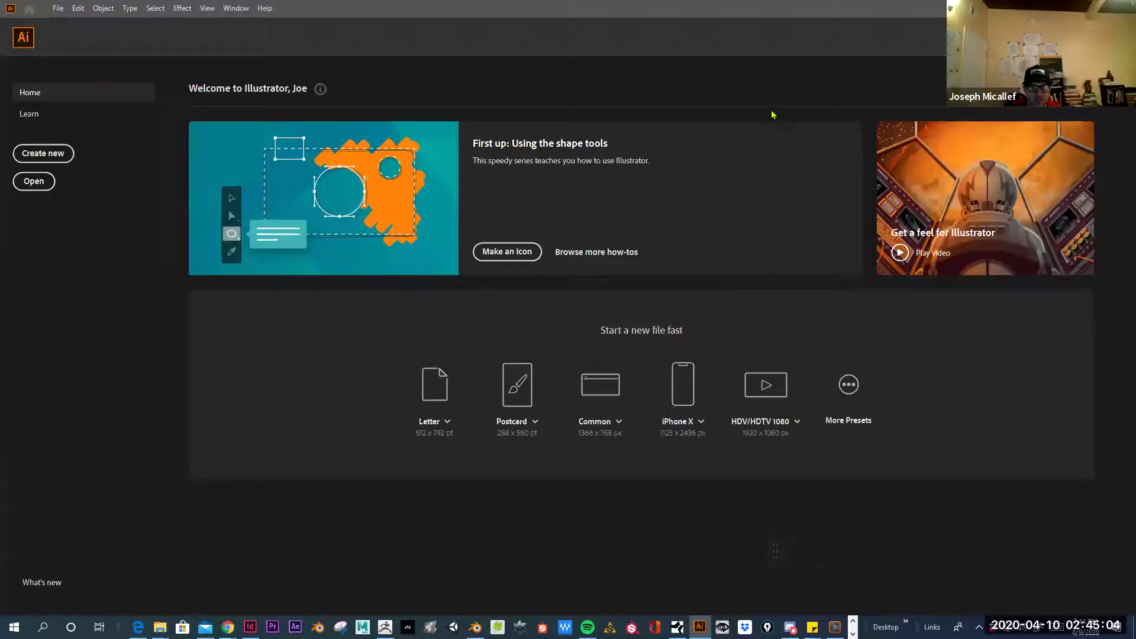
# Return to the Photoshop Untitled-6 text document
pyautogui.hotkey('alt', '1')
pyautogui.hotkey('alt', 'Tab')
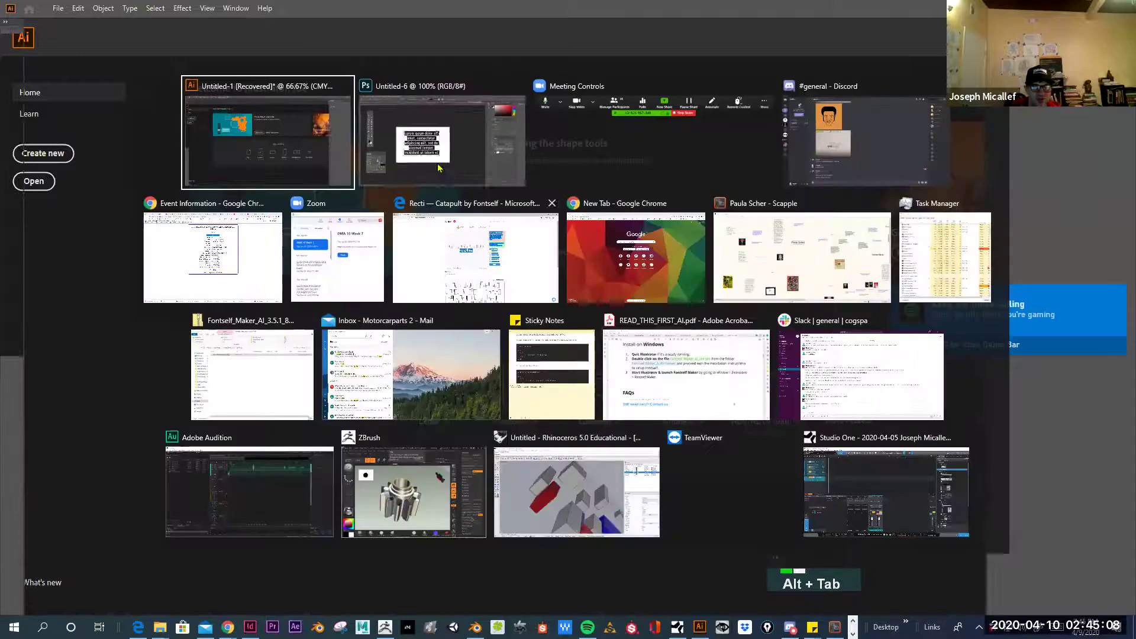
pyautogui.keyDown('alt'); pyautogui.click(449, 186); pyautogui.keyUp('alt')
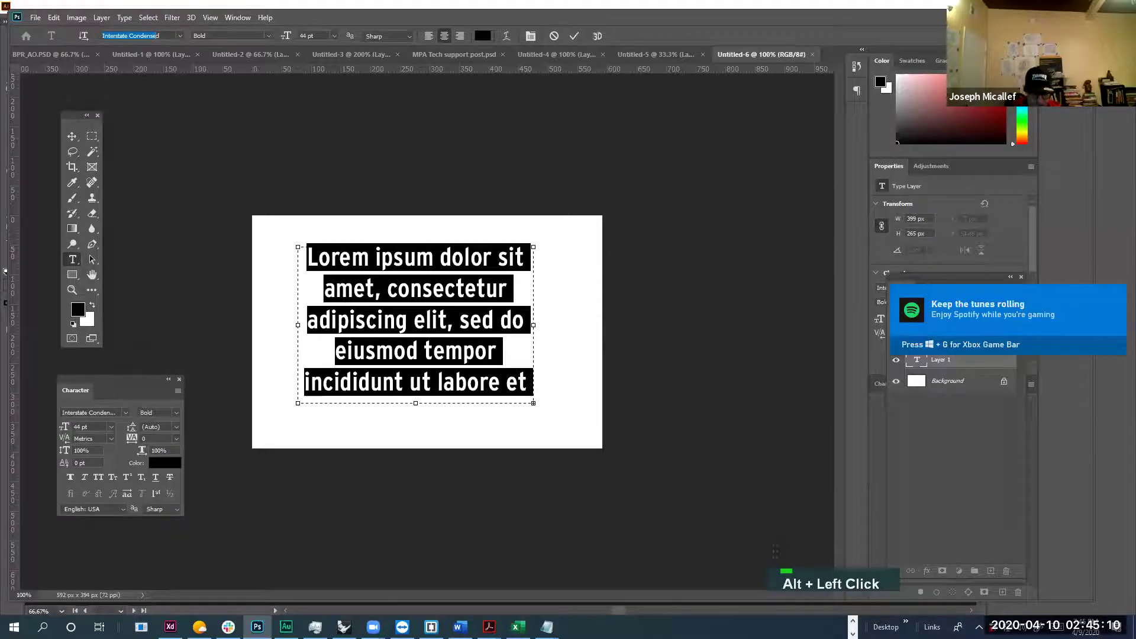
# Set the Lorem ipsum text in Charles Icon Regular and check the face glyphs
pyautogui.write('cd')
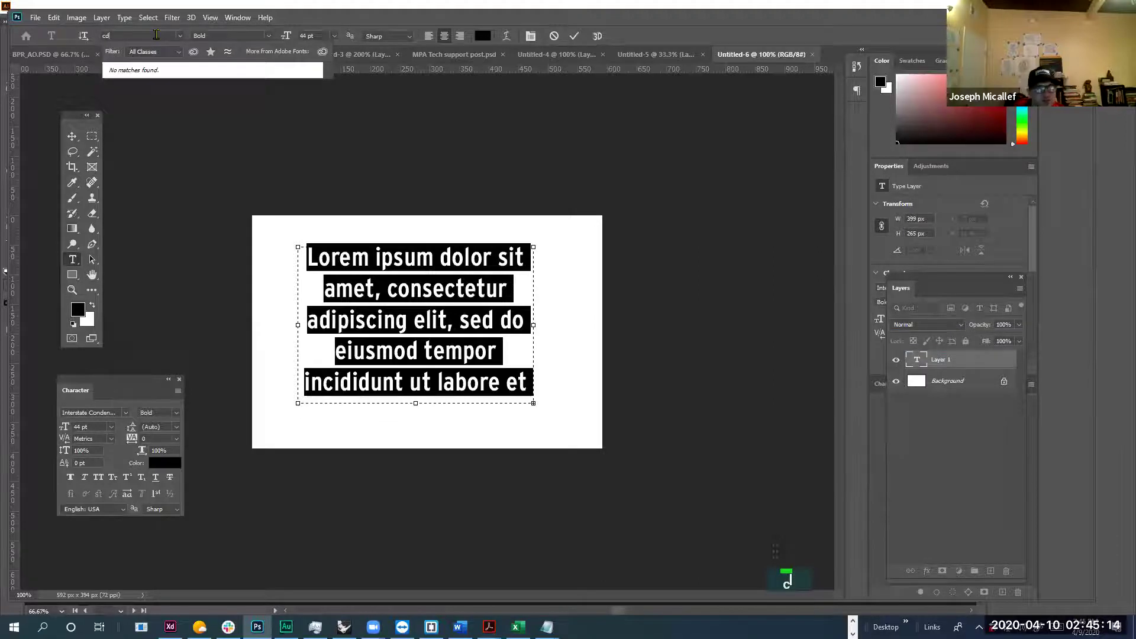
pyautogui.press('BackSpace')
pyautogui.write('har')
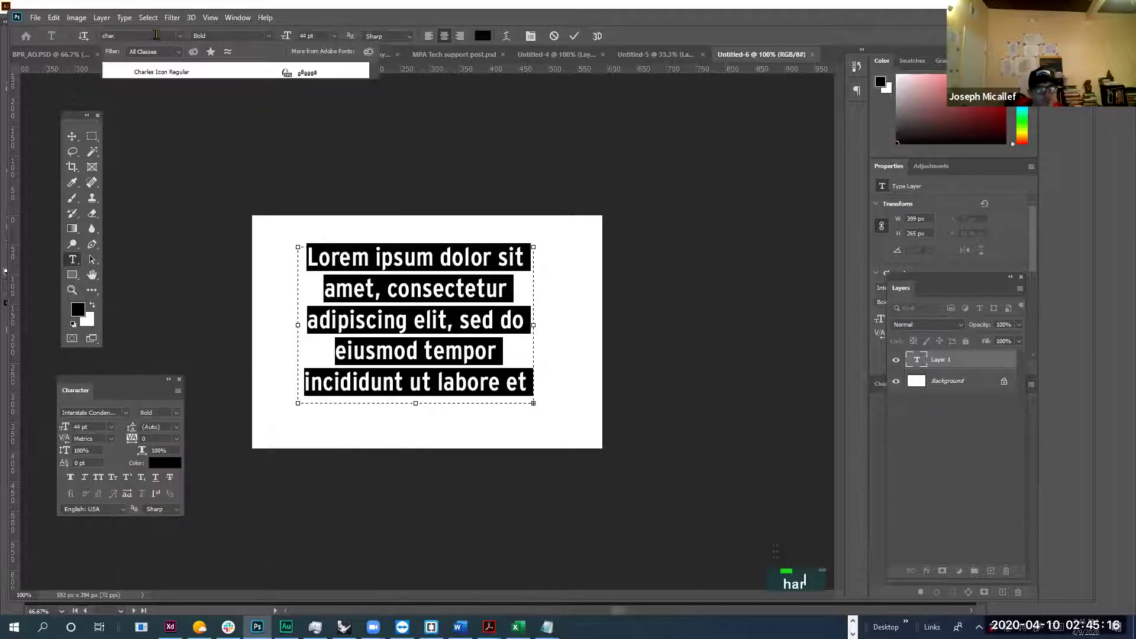
pyautogui.click(162, 72)
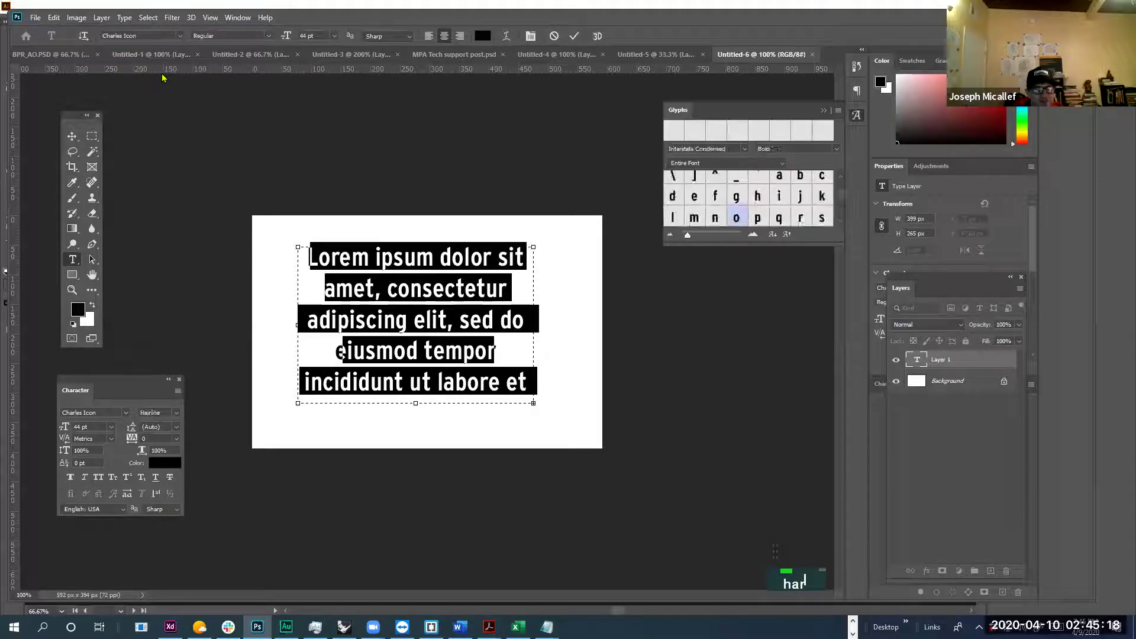
pyautogui.click(386, 261)
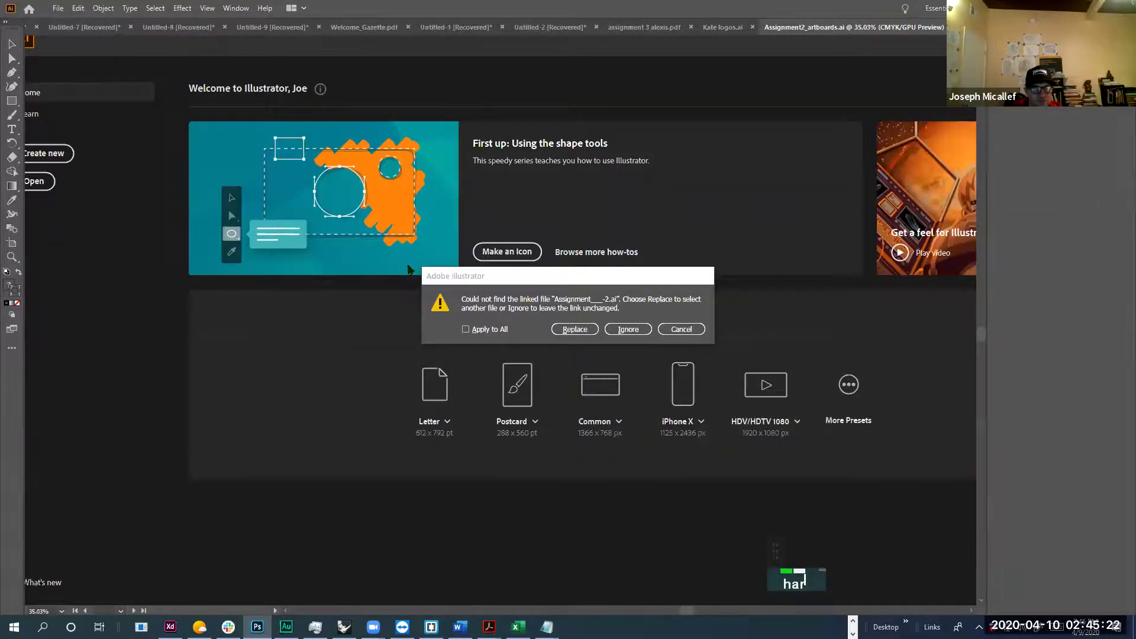
pyautogui.hotkey('alt', 'Tab')
pyautogui.hotkey('ctrl', 'space')
pyautogui.keyDown('ctrl'); pyautogui.click(428, 359); pyautogui.keyUp('ctrl')
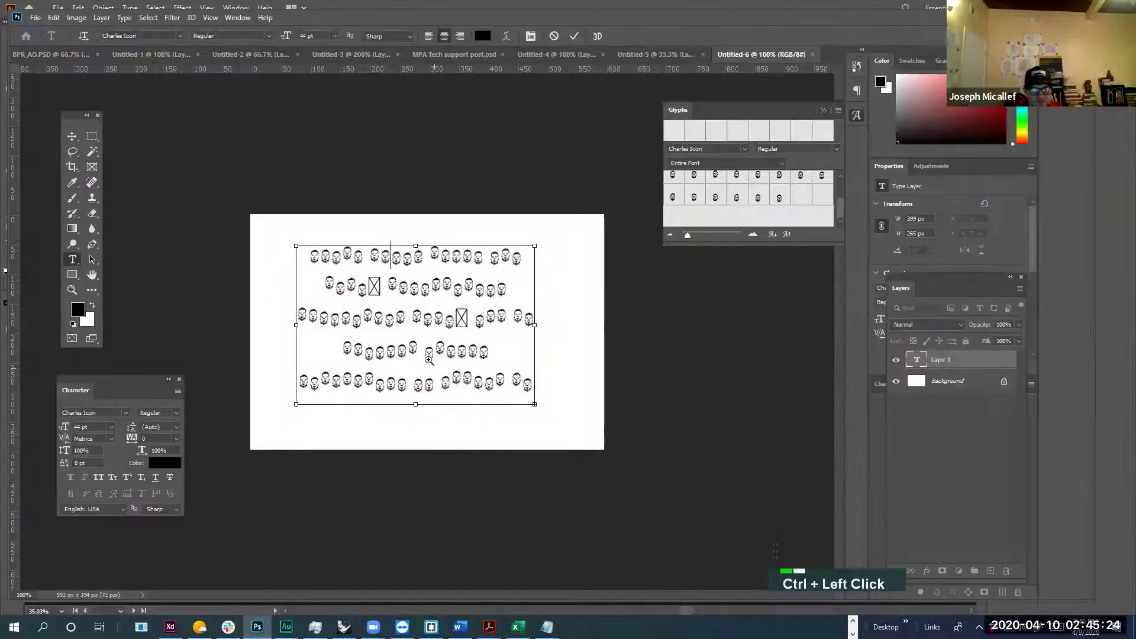
pyautogui.keyDown('ctrl'); pyautogui.click(428, 360); pyautogui.keyUp('ctrl')
pyautogui.keyDown('ctrl'); pyautogui.click(398, 317); pyautogui.keyUp('ctrl')
pyautogui.keyDown('ctrl'); pyautogui.keyDown('alt'); pyautogui.click(398, 317); pyautogui.keyUp('alt'); pyautogui.keyUp('ctrl')
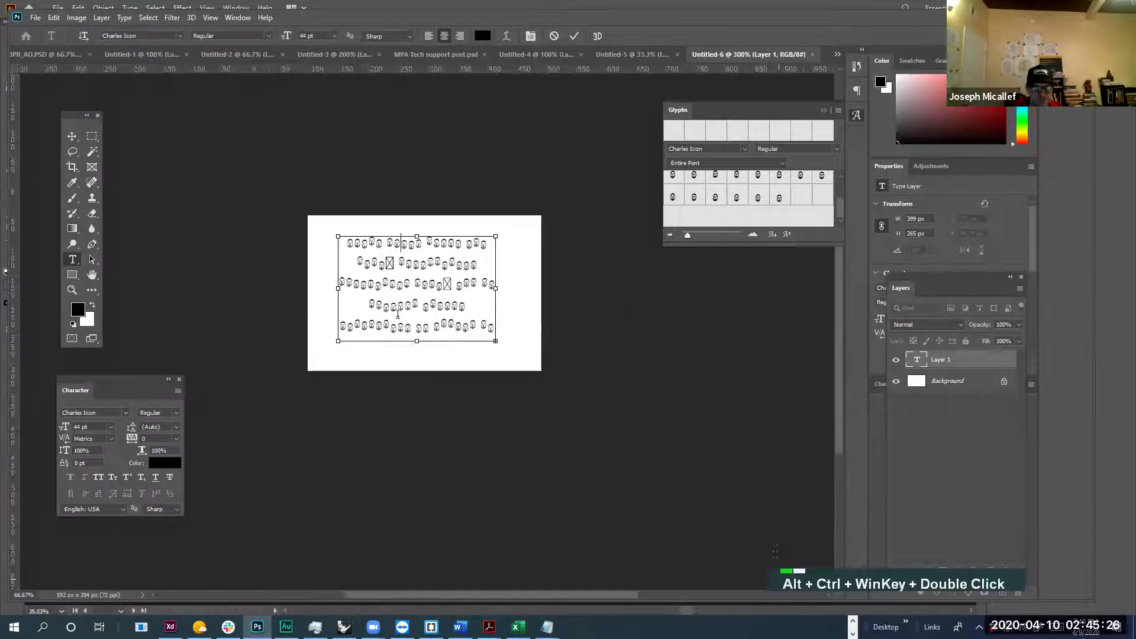
# Enlarge all the face text to 82 pt and commit the edit
pyautogui.hotkey('ctrl', 'a')
pyautogui.hotkey('ctrl', 'shift', '.')
pyautogui.hotkey('ctrl', 'shift', '.')
pyautogui.hotkey('ctrl', 'shift', '.')
pyautogui.hotkey('ctrl', 'shift', '.')
pyautogui.hotkey('ctrl', 'shift', '.')
pyautogui.hotkey('ctrl', 'shift', '.')
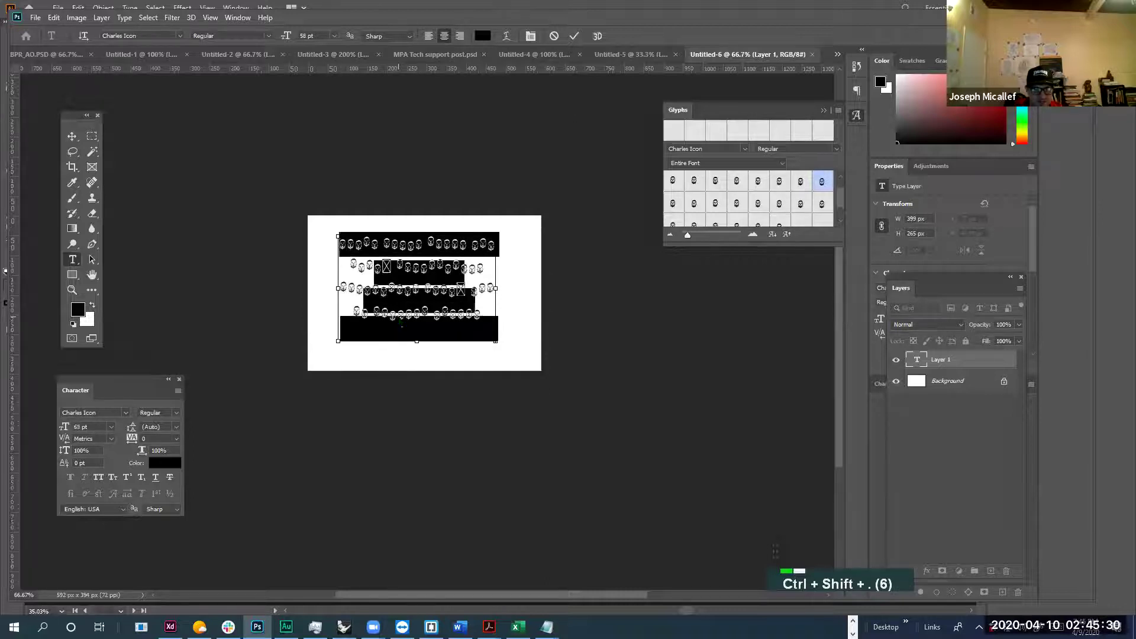
pyautogui.hotkey('ctrl', 'shift', '.')
pyautogui.hotkey('ctrl', 'shift', '.')
pyautogui.hotkey('ctrl', 'shift', '.')
pyautogui.hotkey('ctrl', 'shift', '.')
pyautogui.hotkey('ctrl', 'shift', '.')
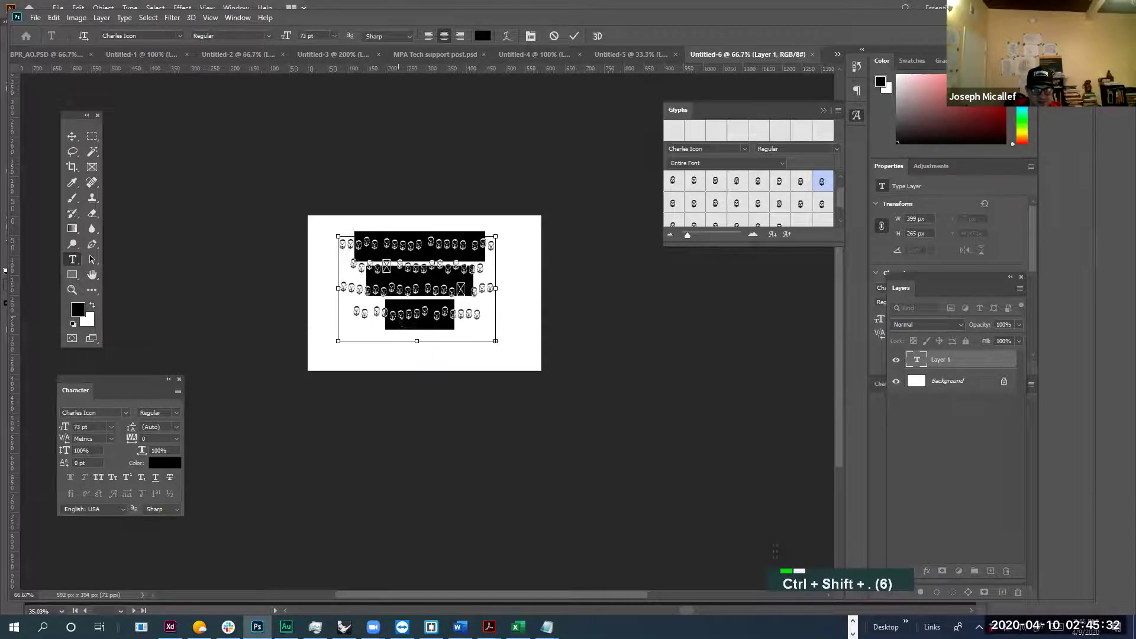
pyautogui.hotkey('ctrl', 'shift', '.')
pyautogui.hotkey('ctrl', 'shift', '.')
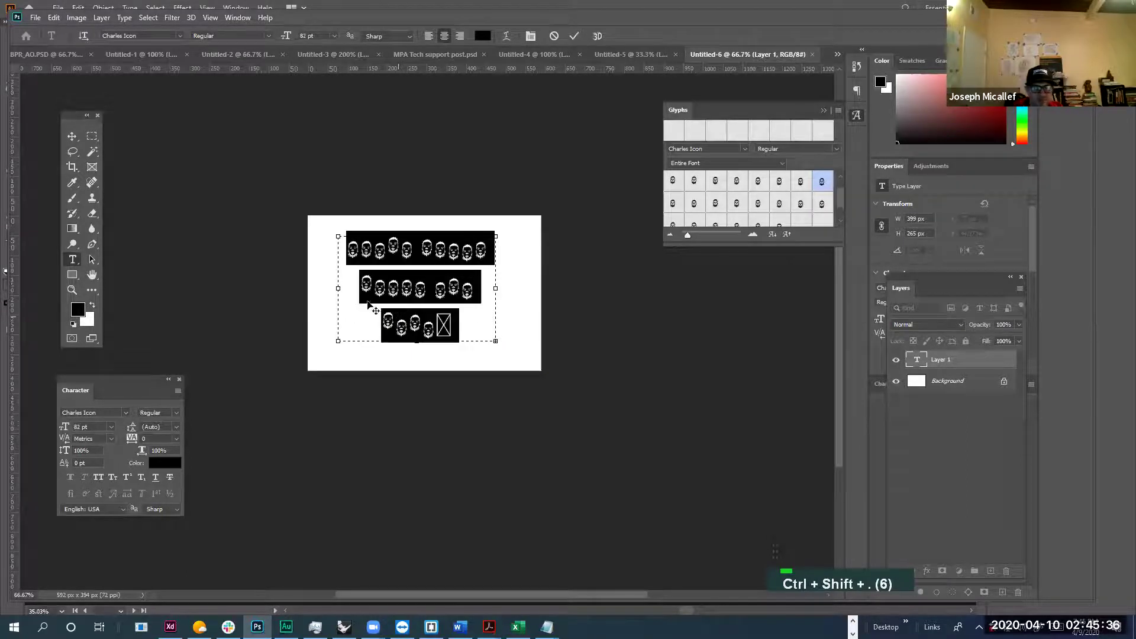
pyautogui.hotkey('ctrl', 'space')
pyautogui.keyDown('ctrl'); pyautogui.click(268, 167); pyautogui.keyUp('ctrl')
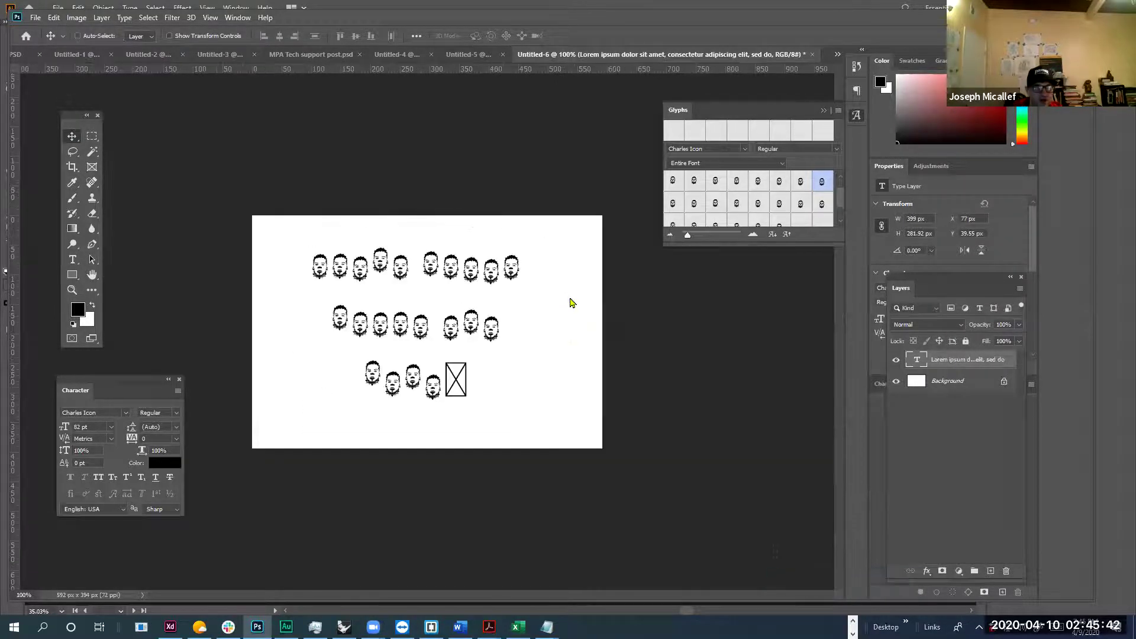
pyautogui.press('super+Down')
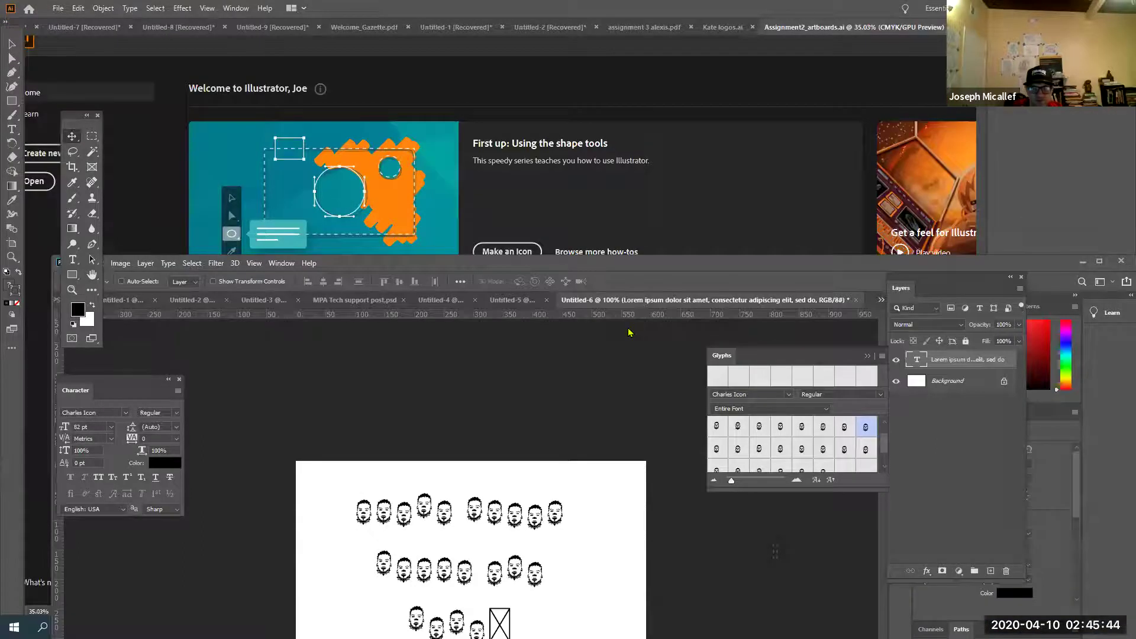
# Return to Illustrator and dismiss the missing linked file warning
pyautogui.press('super+Down')
pyautogui.click(629, 330)
pyautogui.click(629, 331)
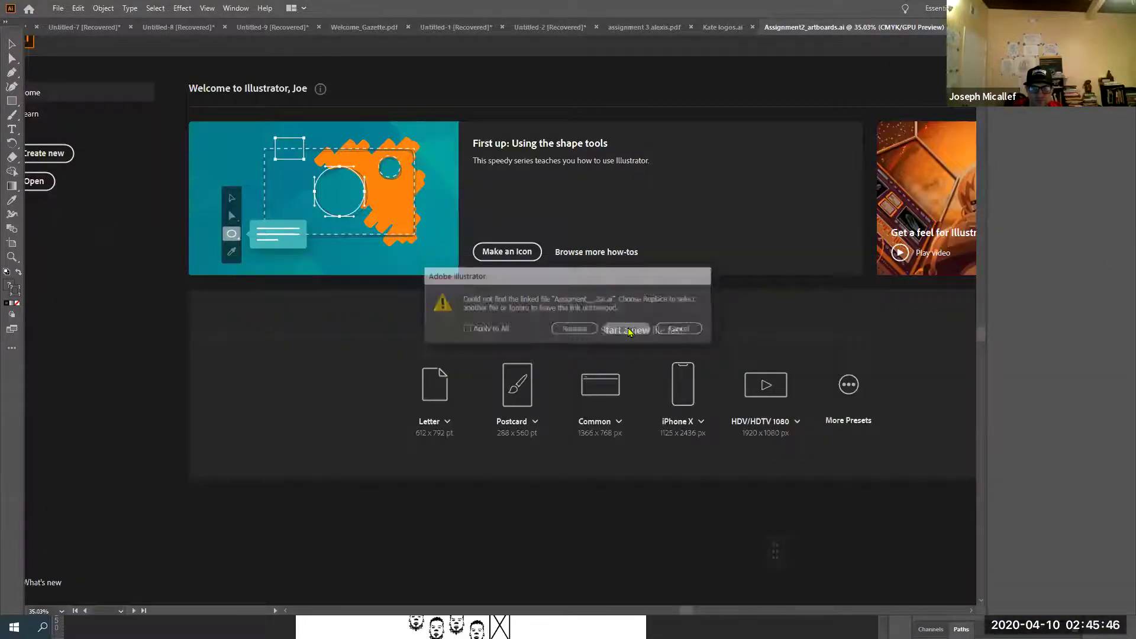
pyautogui.click(630, 331)
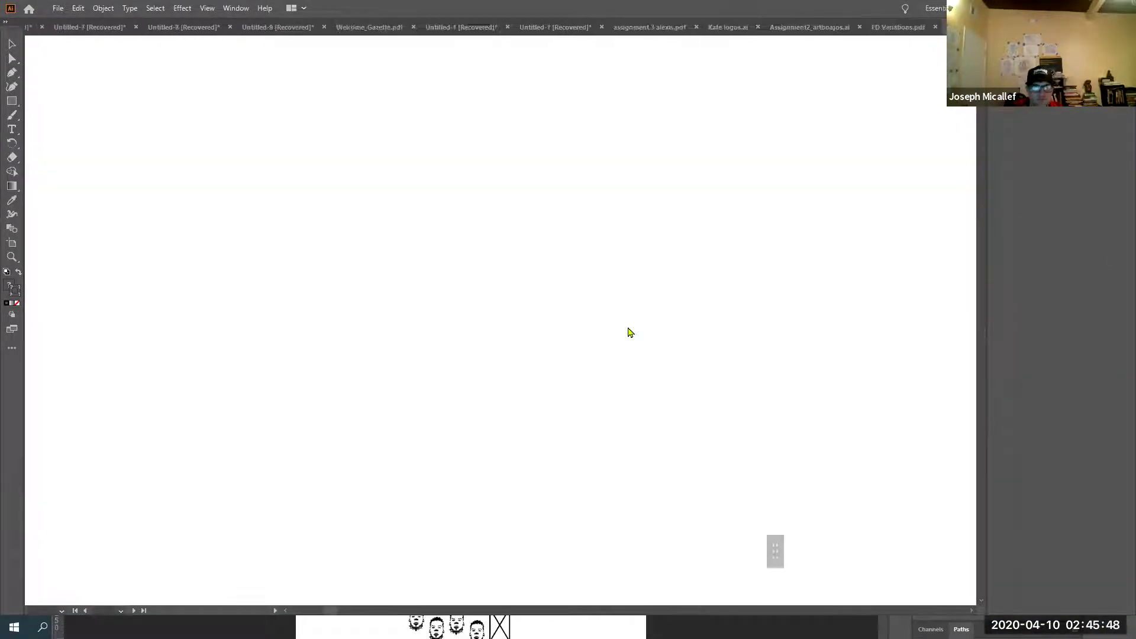
pyautogui.click(629, 331)
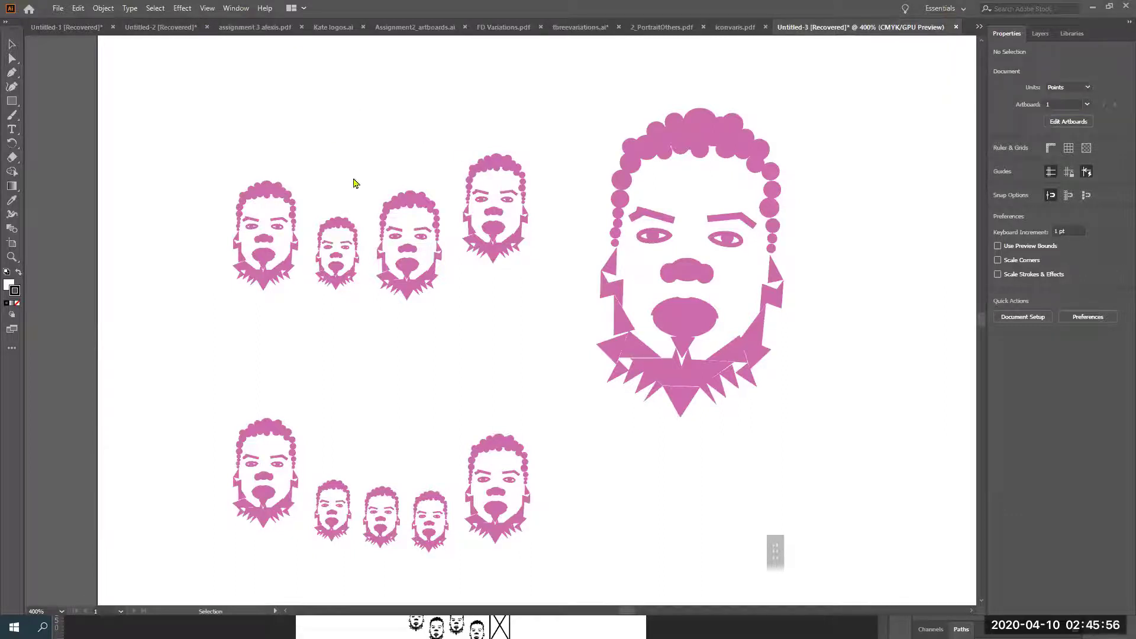
# Open the Fontself Maker 3.5.1 panel from Window > Extensions
pyautogui.hotkey('alt', 'w')
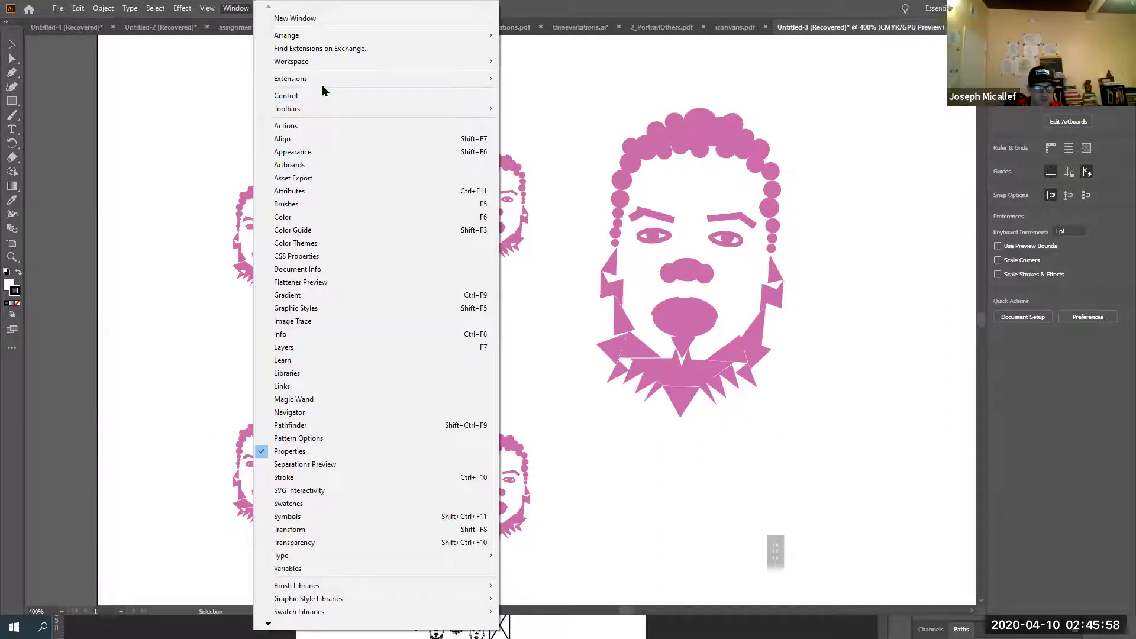
pyautogui.moveTo(379, 79)
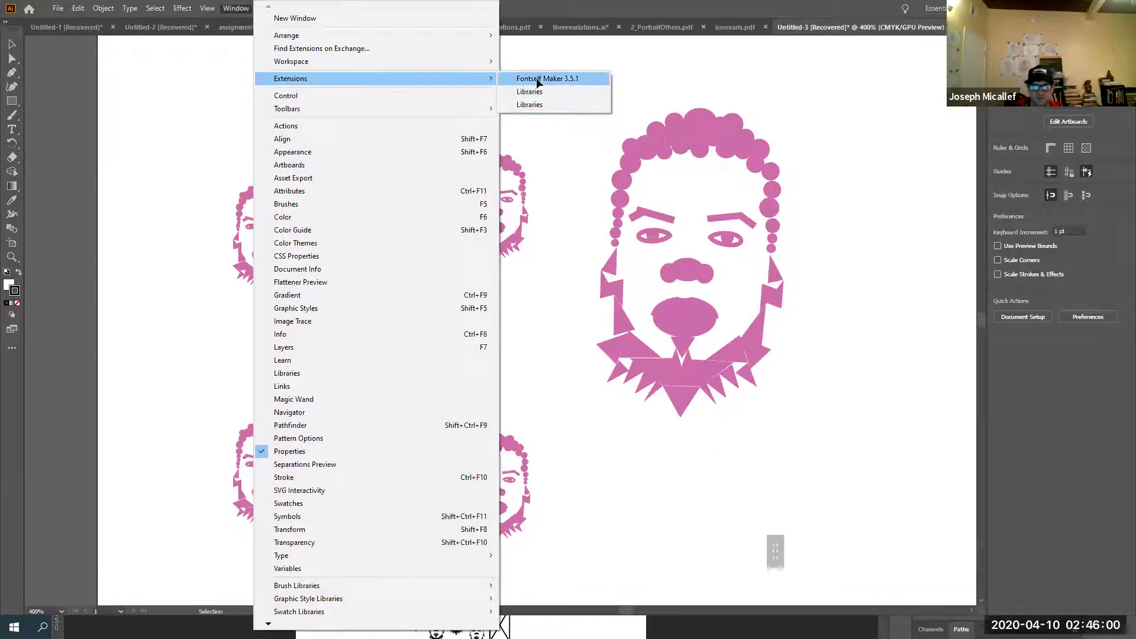
pyautogui.click(539, 80)
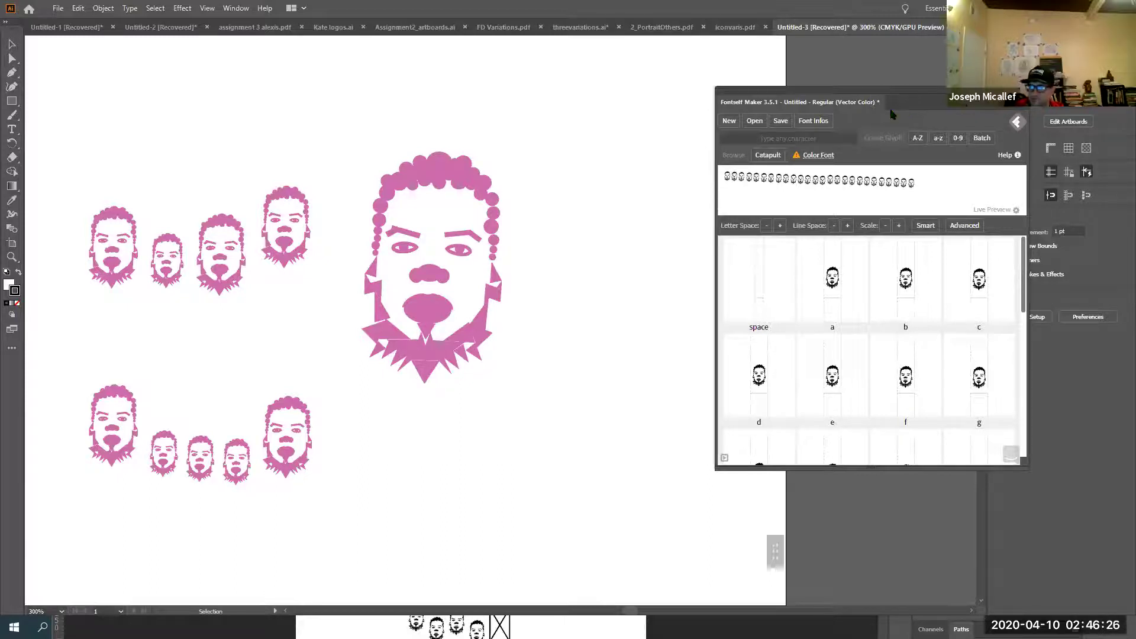
# Publish the font with Catapult as 'Charles' and view its web page in the default browser
pyautogui.click(769, 157)
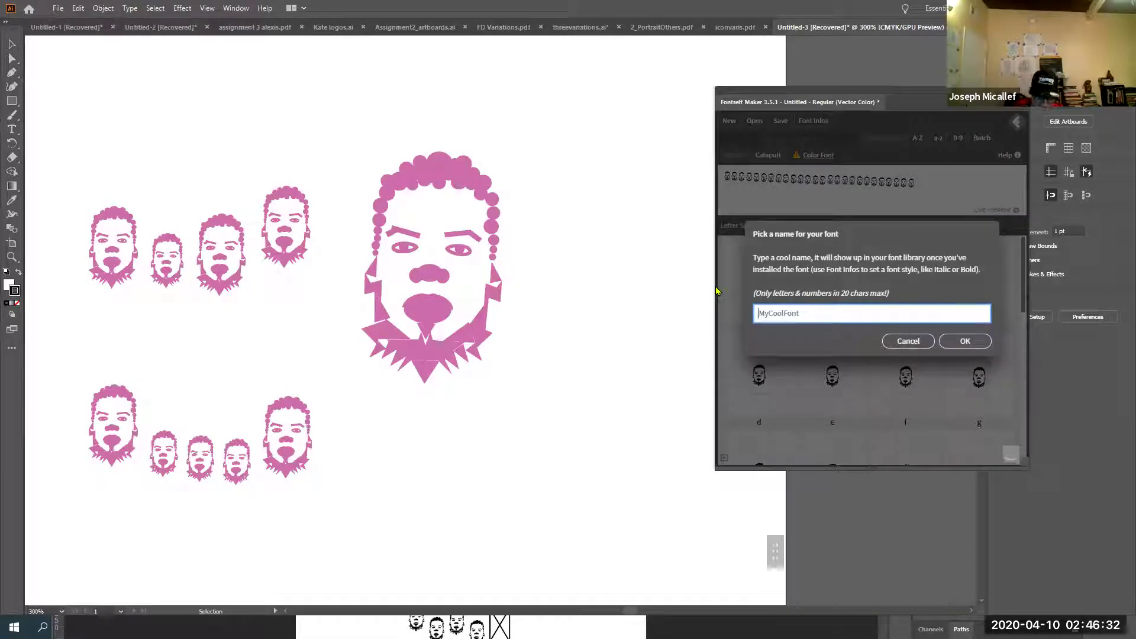
pyautogui.write('Charles')
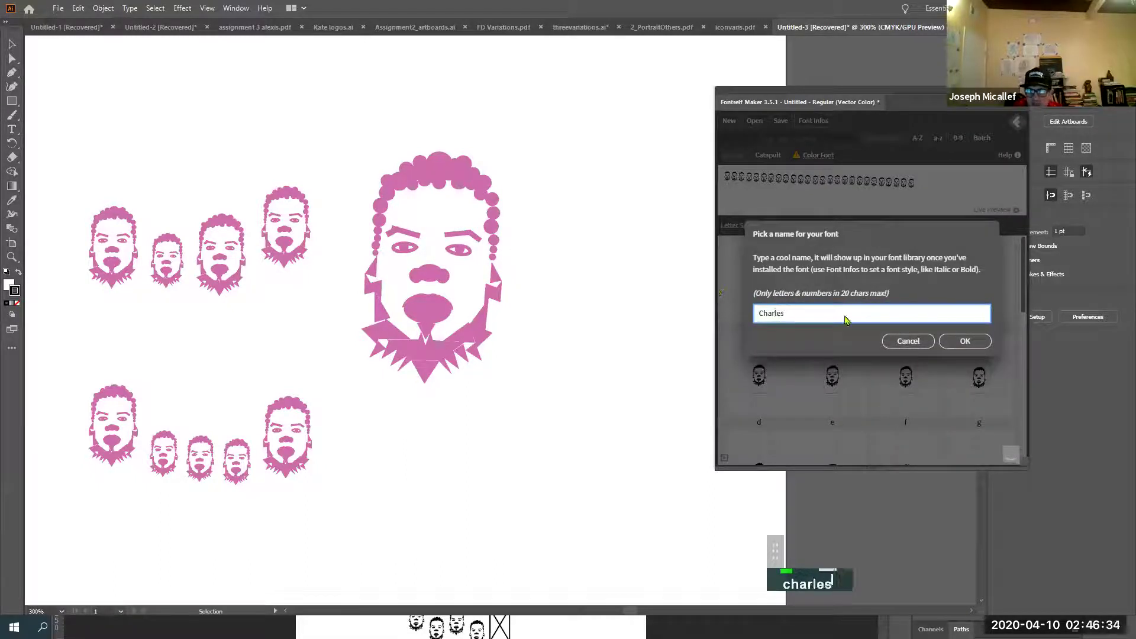
pyautogui.click(961, 339)
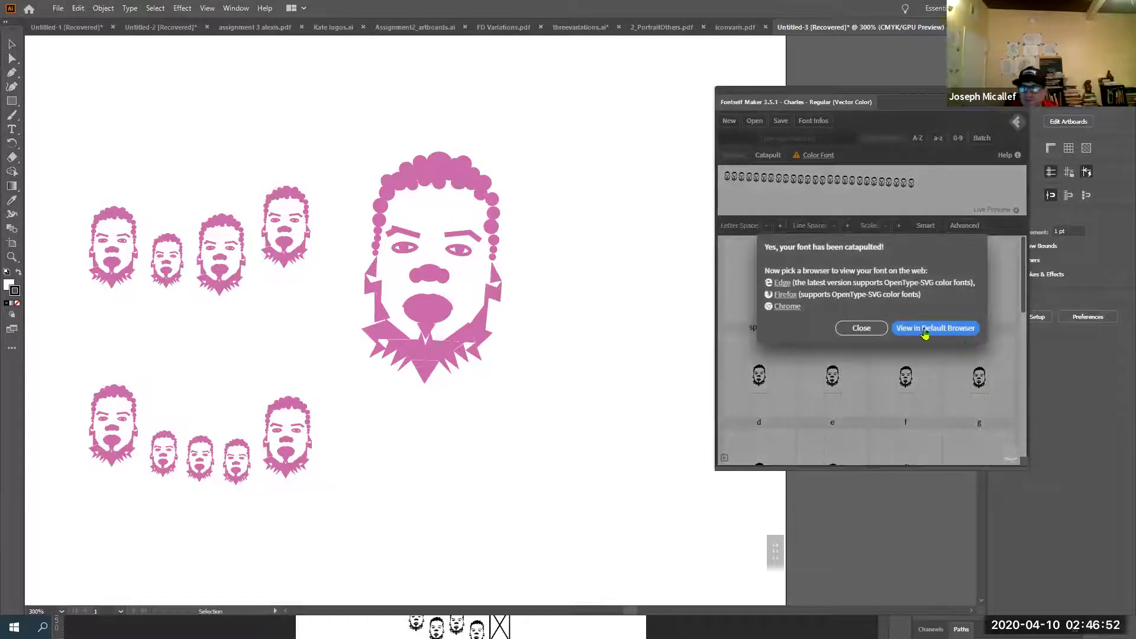
pyautogui.click(936, 329)
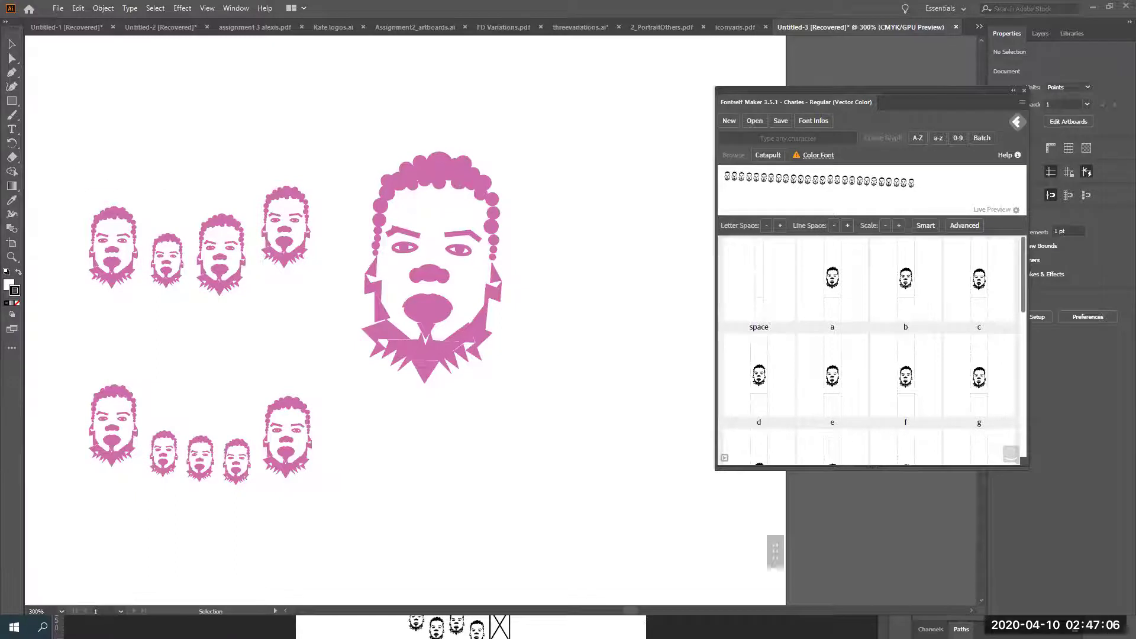
pyautogui.click(424, 137)
# Browse the Charles Regular Catapult page and its mobile instructions, then switch to the camera scanner
pyautogui.scroll(1, 787, 385)
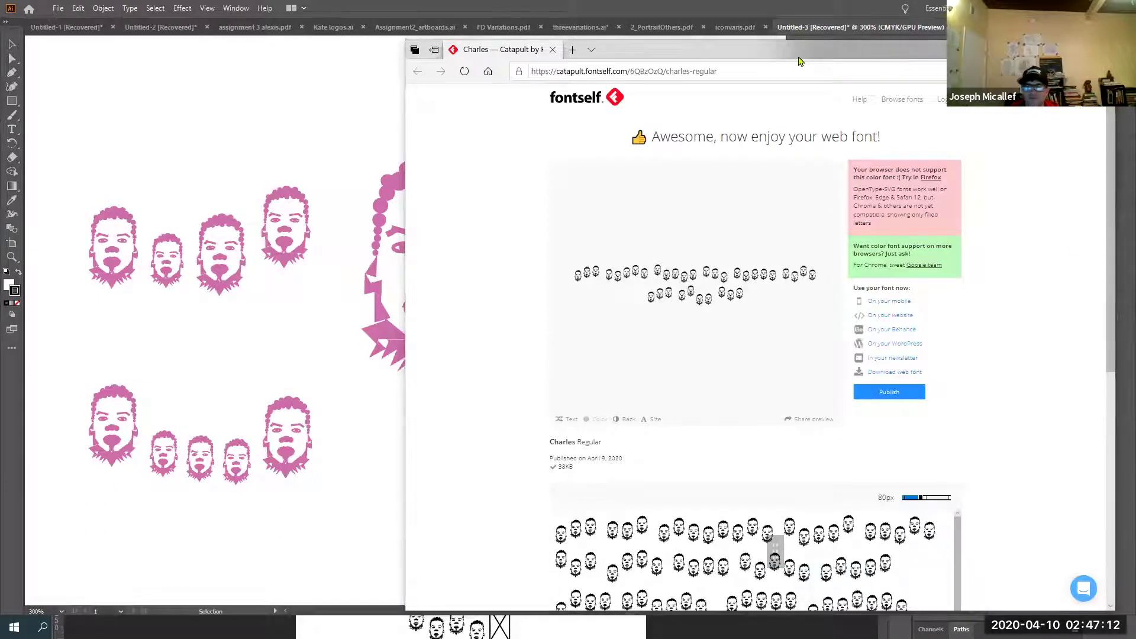
pyautogui.scroll(-6, 338, 483)
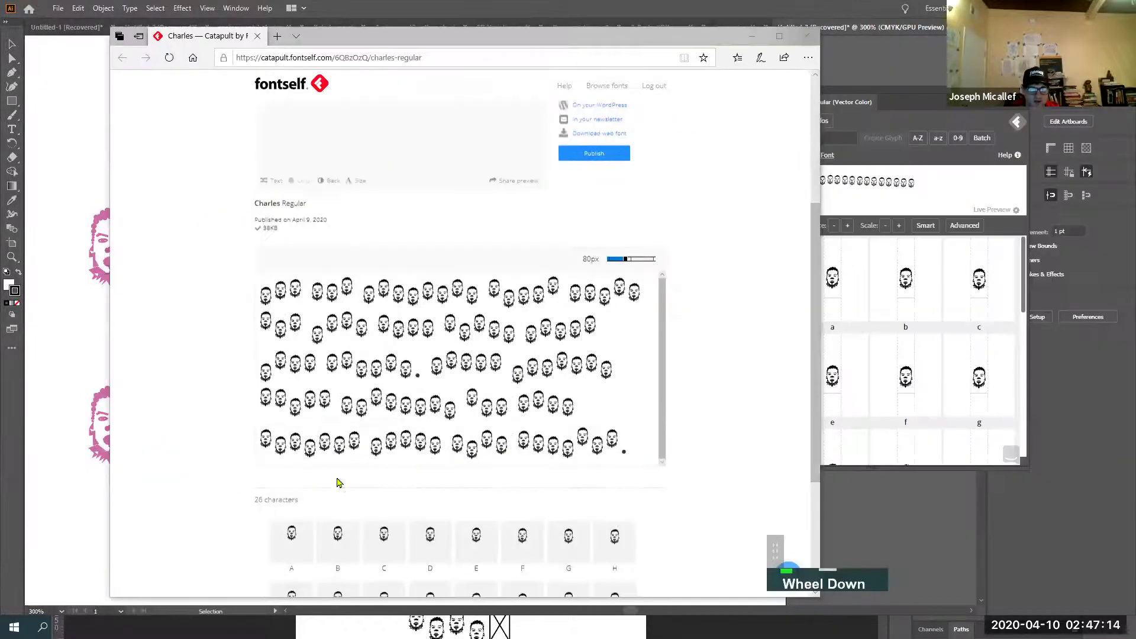
pyautogui.scroll(5, 528, 372)
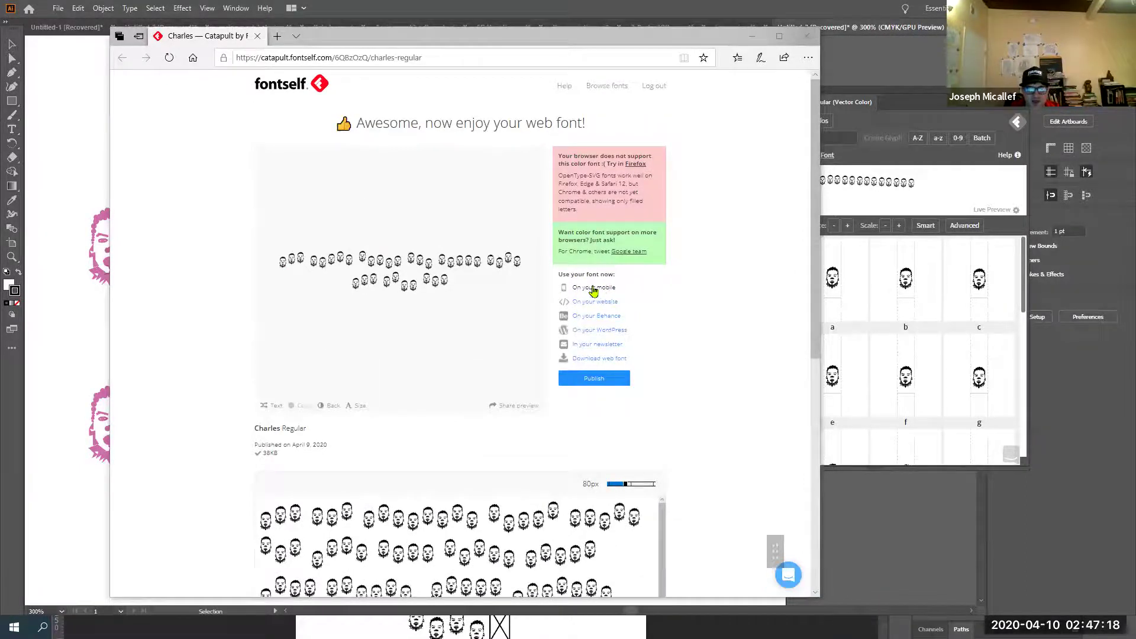
pyautogui.click(591, 288)
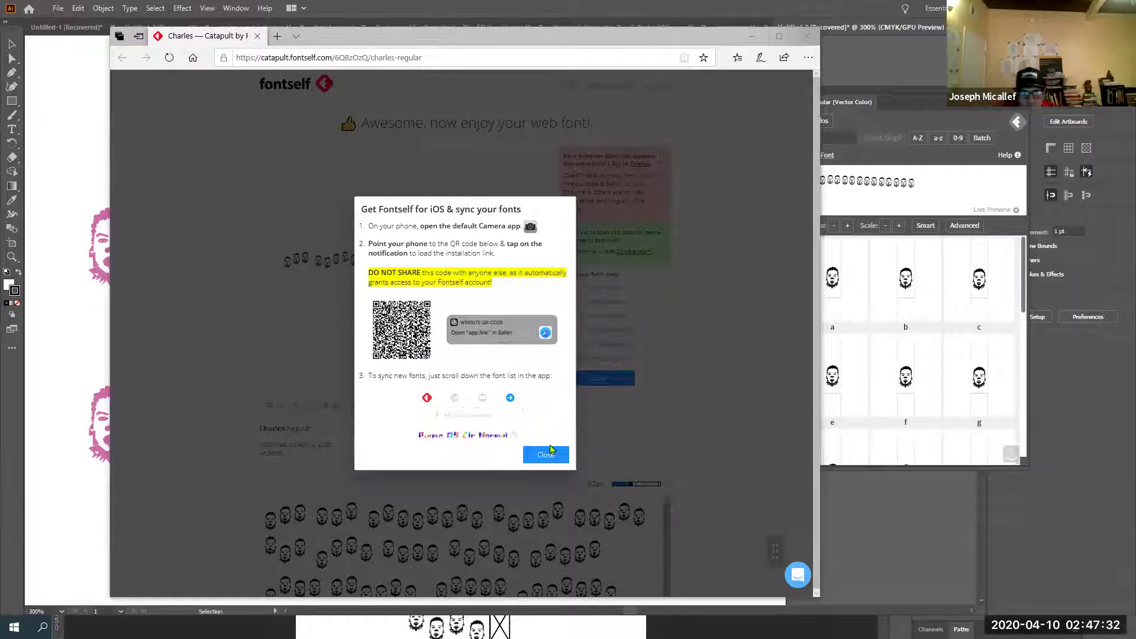
pyautogui.click(545, 454)
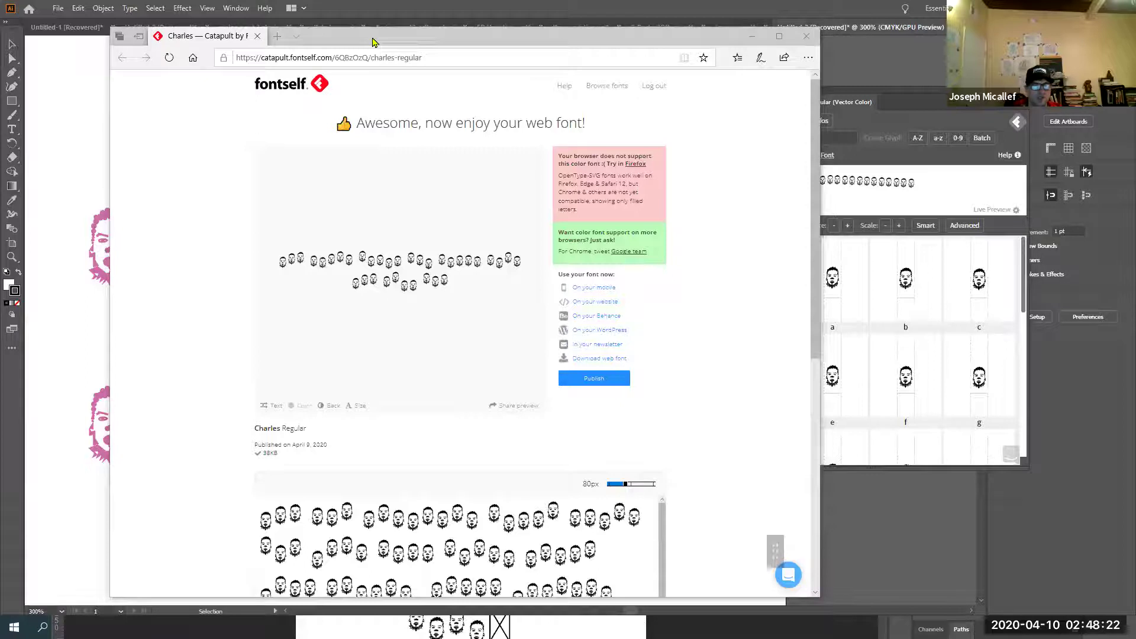
pyautogui.moveTo(526, 42); pyautogui.dragTo(736, 52)
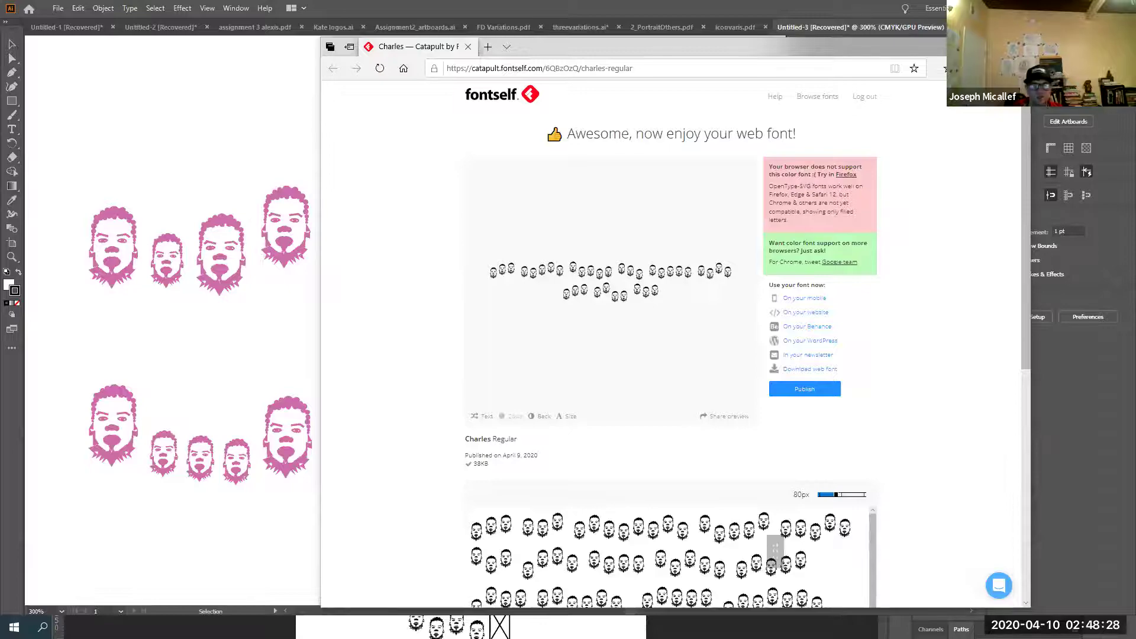
pyautogui.hotkey('alt', 'Tab')
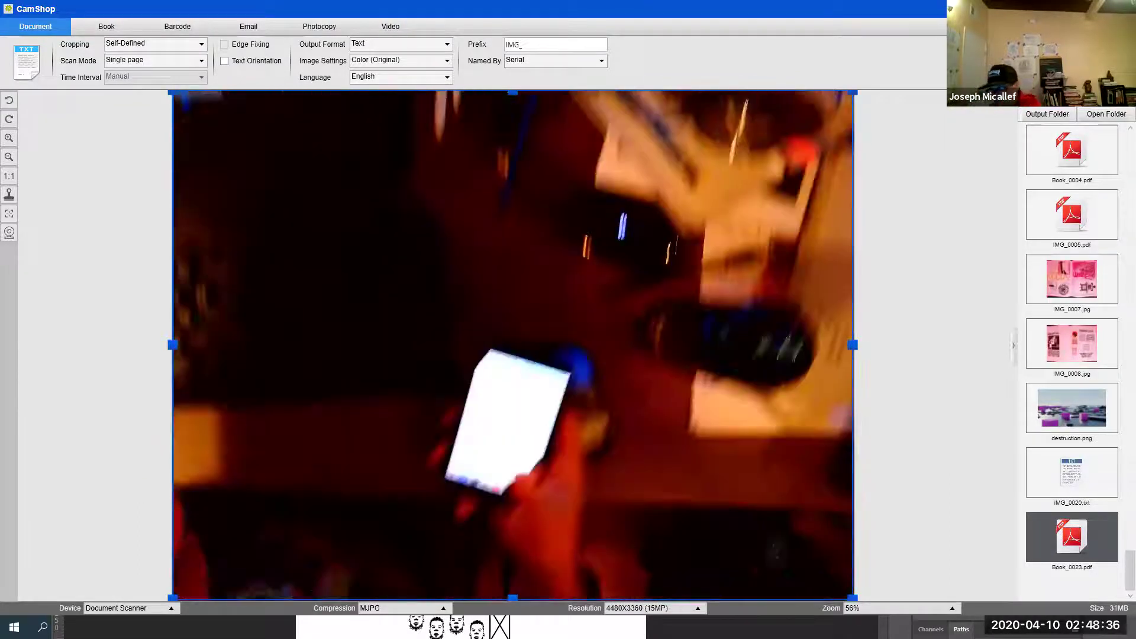
# Bring the Photoshop face-text document forward beside the phone showing Charles glyphs
pyautogui.doubleClick(763, 627)
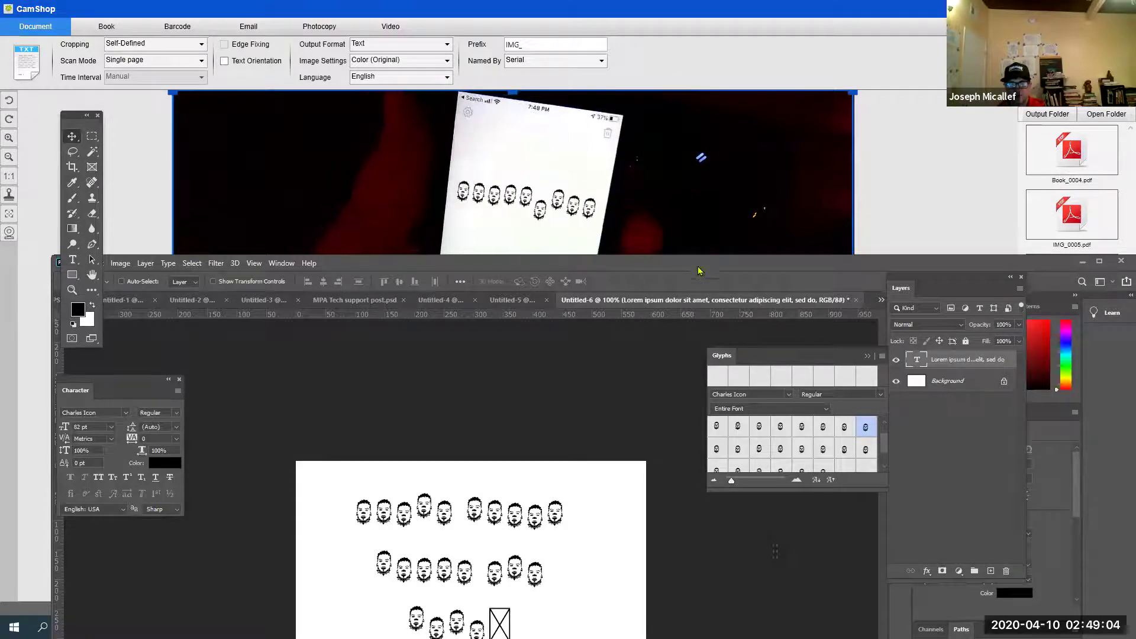
# Drag the Photoshop window down mostly off screen
pyautogui.moveTo(682, 275); pyautogui.dragTo(325, 623)
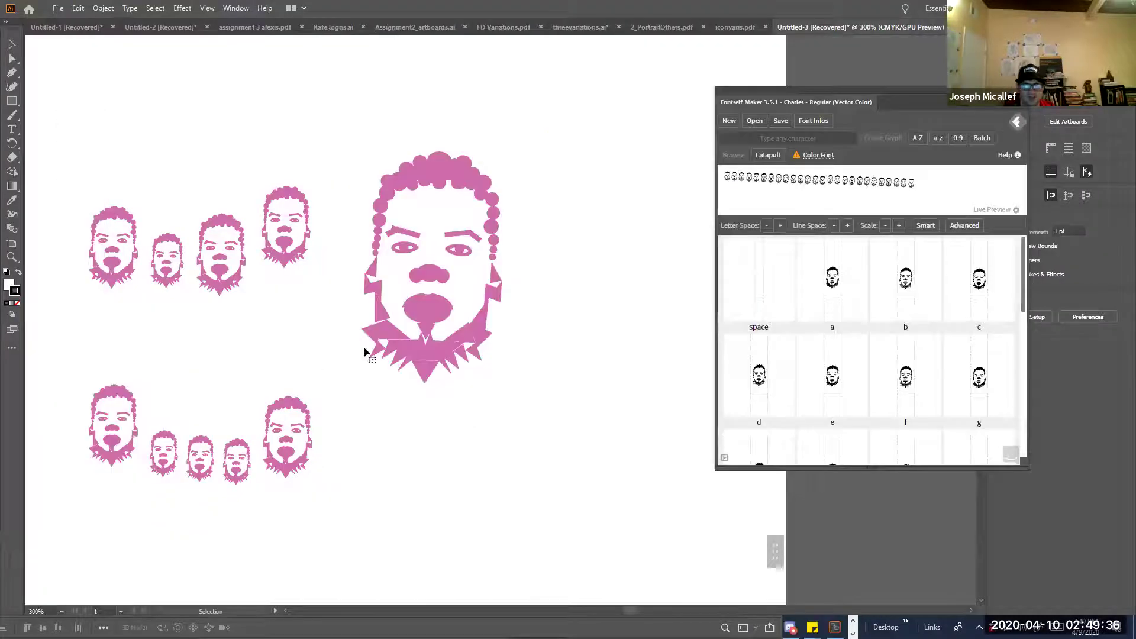
# Look through the iconvaris.pdf, Untitled-3, 2_PortraitOthers.pdf and threevariations.ai documents
pyautogui.hotkey('ctrl', 'a')
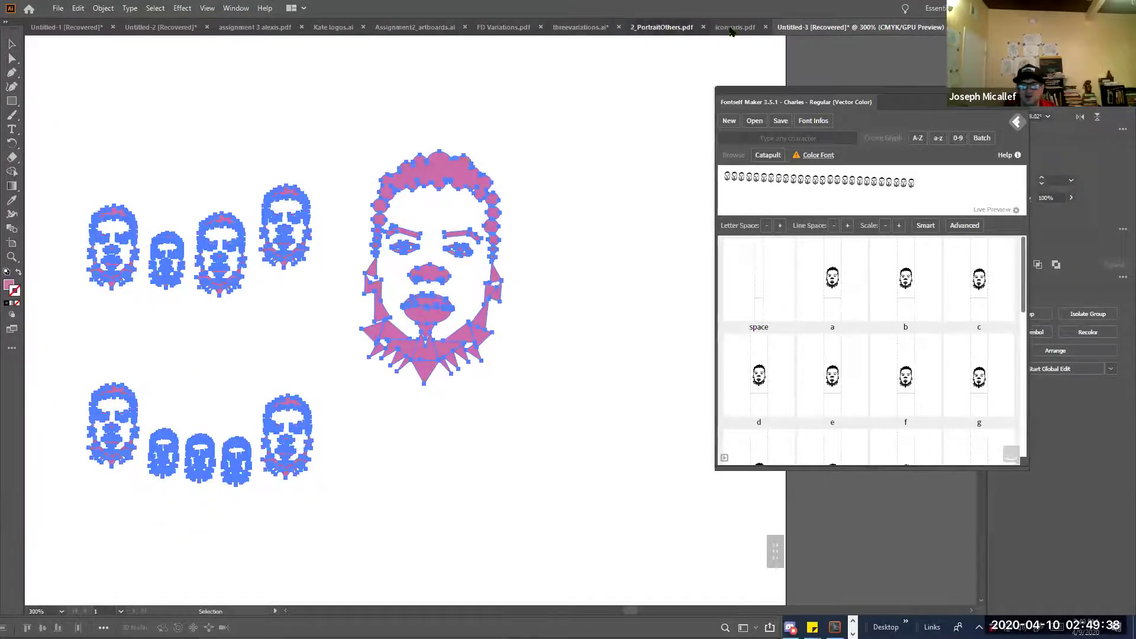
pyautogui.click(732, 31)
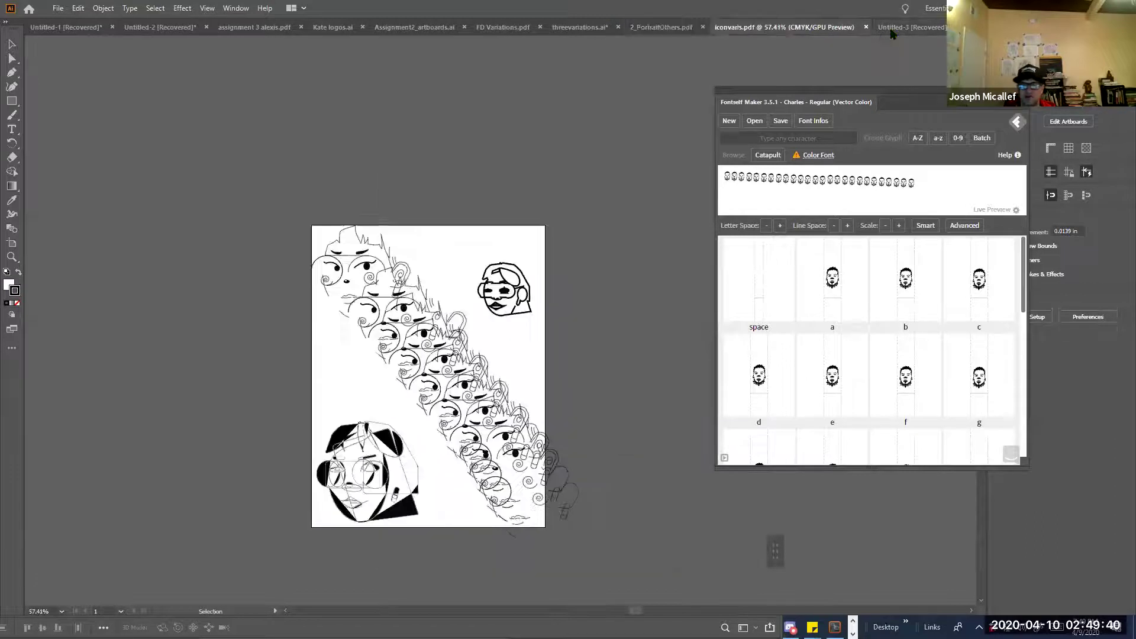
pyautogui.click(890, 32)
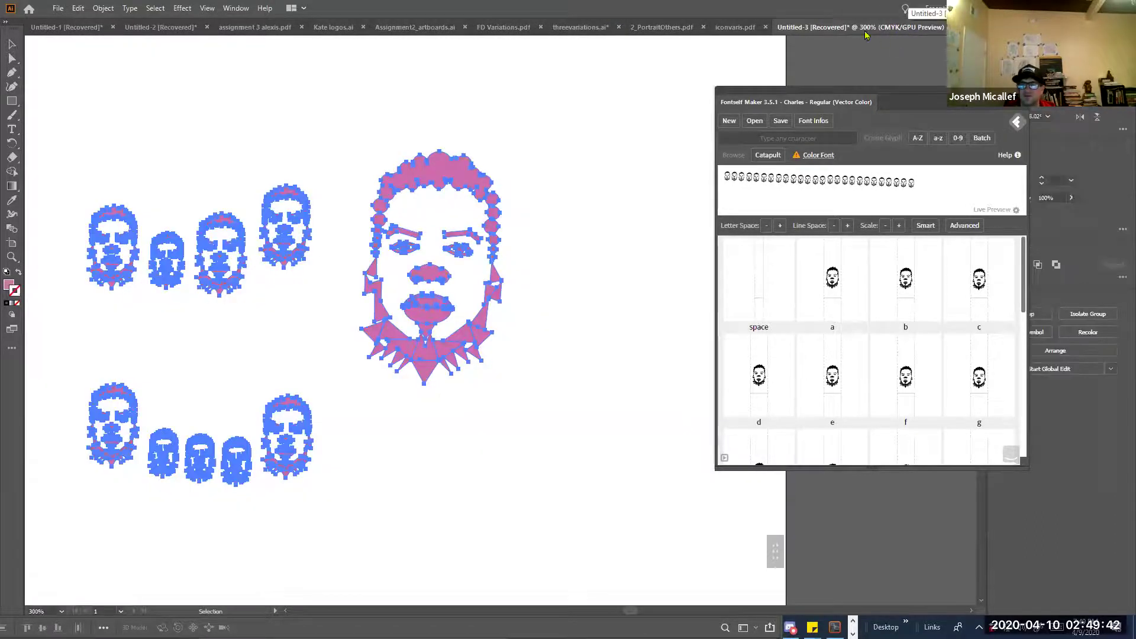
pyautogui.click(719, 34)
pyautogui.press('space')
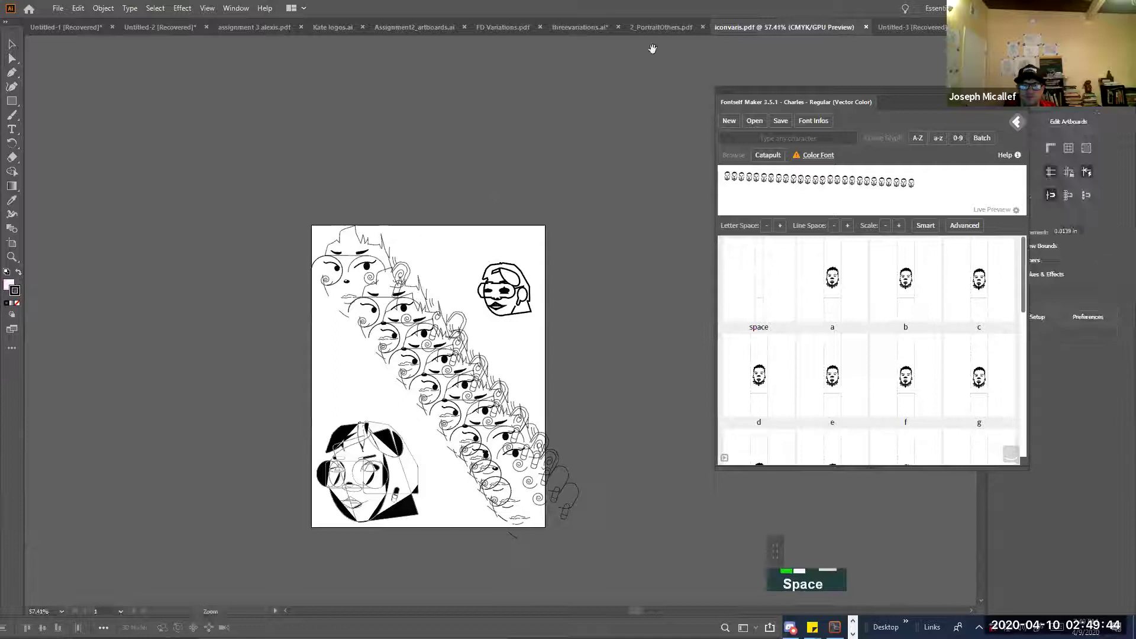
pyautogui.click(657, 28)
pyautogui.click(580, 27)
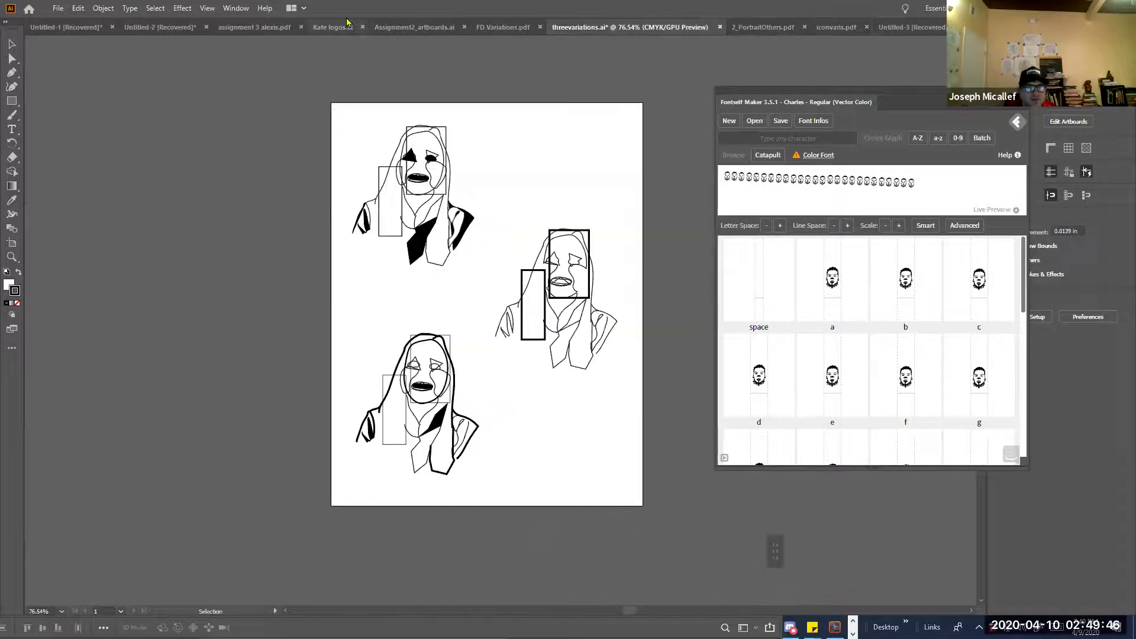
pyautogui.keyDown('ctrl'); pyautogui.keyDown('alt'); pyautogui.keyDown('super'); pyautogui.click(503, 288); pyautogui.keyUp('super'); pyautogui.keyUp('alt'); pyautogui.keyUp('ctrl')
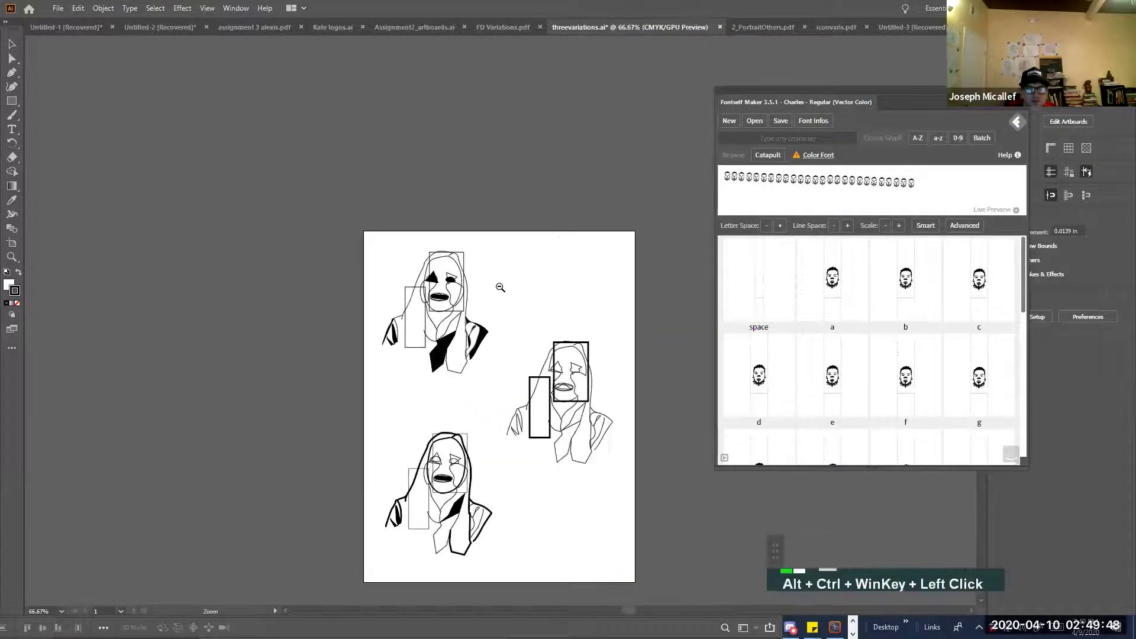
pyautogui.keyDown('ctrl'); pyautogui.keyDown('alt'); pyautogui.keyDown('super'); pyautogui.click(515, 322); pyautogui.keyUp('super'); pyautogui.keyUp('alt'); pyautogui.keyUp('ctrl')
pyautogui.moveTo(314, 252); pyautogui.dragTo(125, 184)
# Check the remaining documents, then settle on Untitled-2 and pan its artboard upward
pyautogui.click(343, 27)
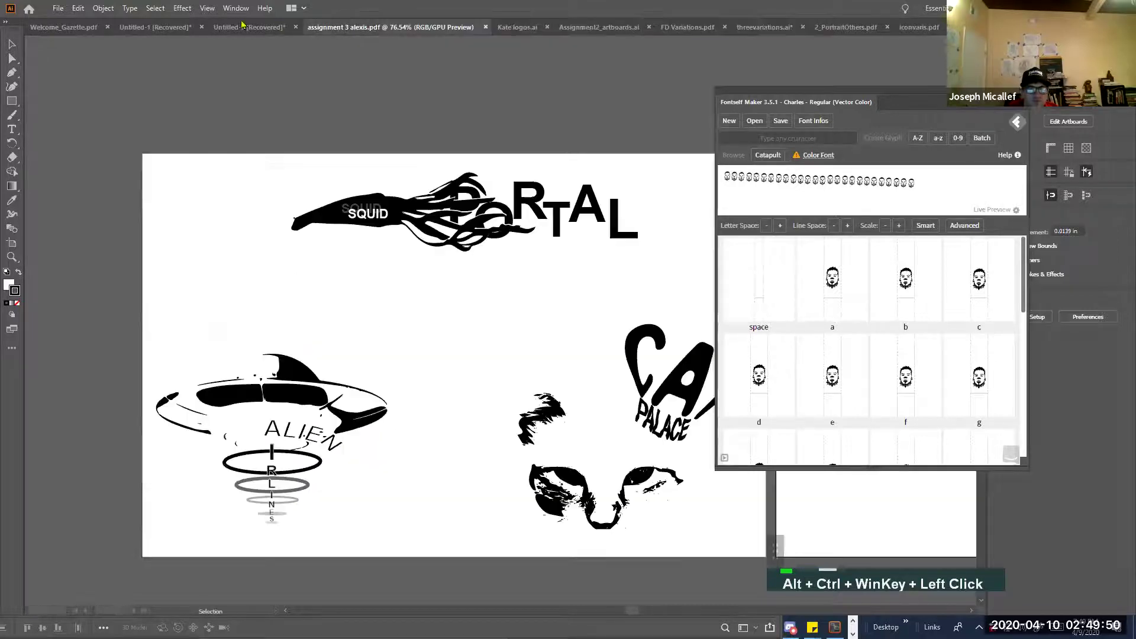
pyautogui.click(172, 27)
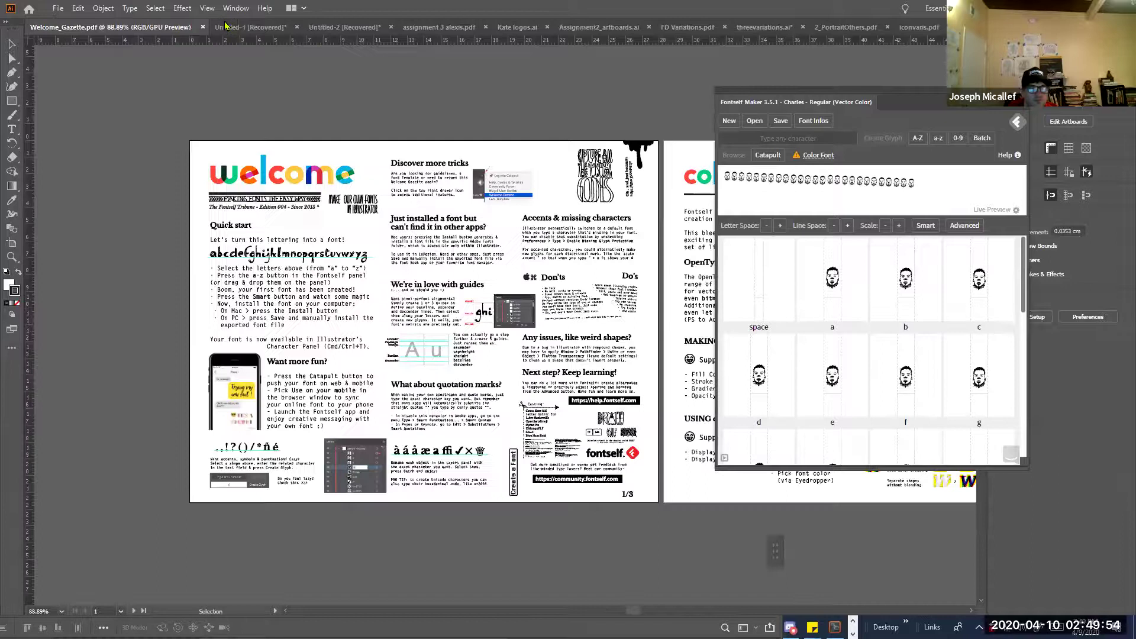
pyautogui.click(225, 26)
pyautogui.keyDown('ctrl'); pyautogui.keyDown('alt'); pyautogui.click(382, 209); pyautogui.keyUp('alt'); pyautogui.keyUp('ctrl')
pyautogui.keyDown('ctrl'); pyautogui.keyDown('alt'); pyautogui.click(382, 209); pyautogui.keyUp('alt'); pyautogui.keyUp('ctrl')
pyautogui.keyDown('ctrl'); pyautogui.keyDown('alt'); pyautogui.click(382, 209); pyautogui.keyUp('alt'); pyautogui.keyUp('ctrl')
pyautogui.click(332, 27)
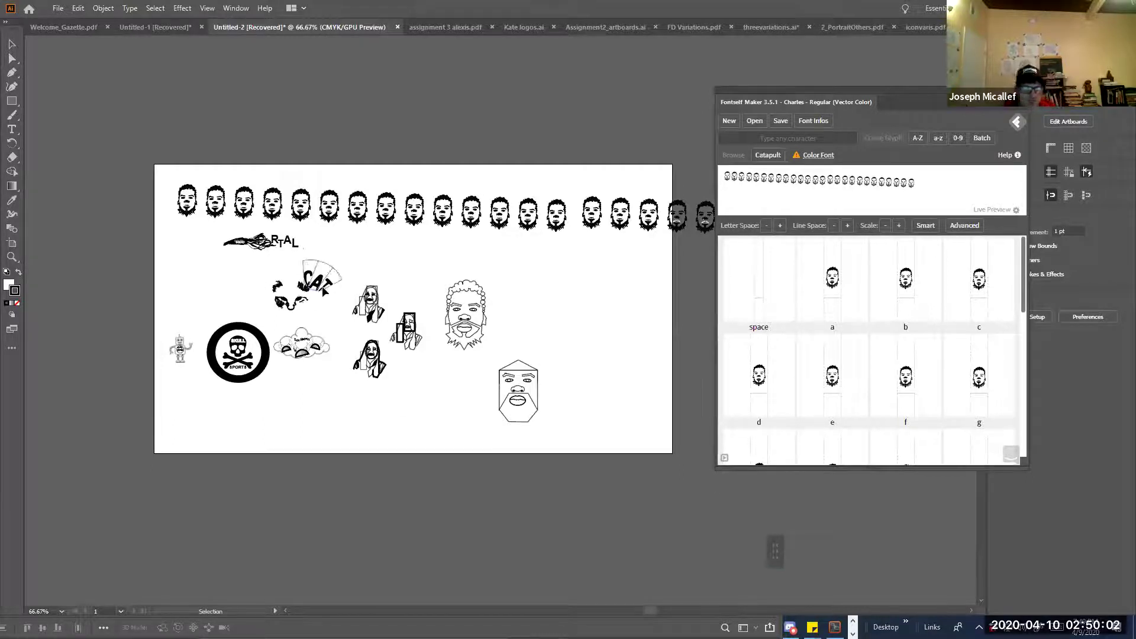
pyautogui.hotkey('ctrl', 'space')
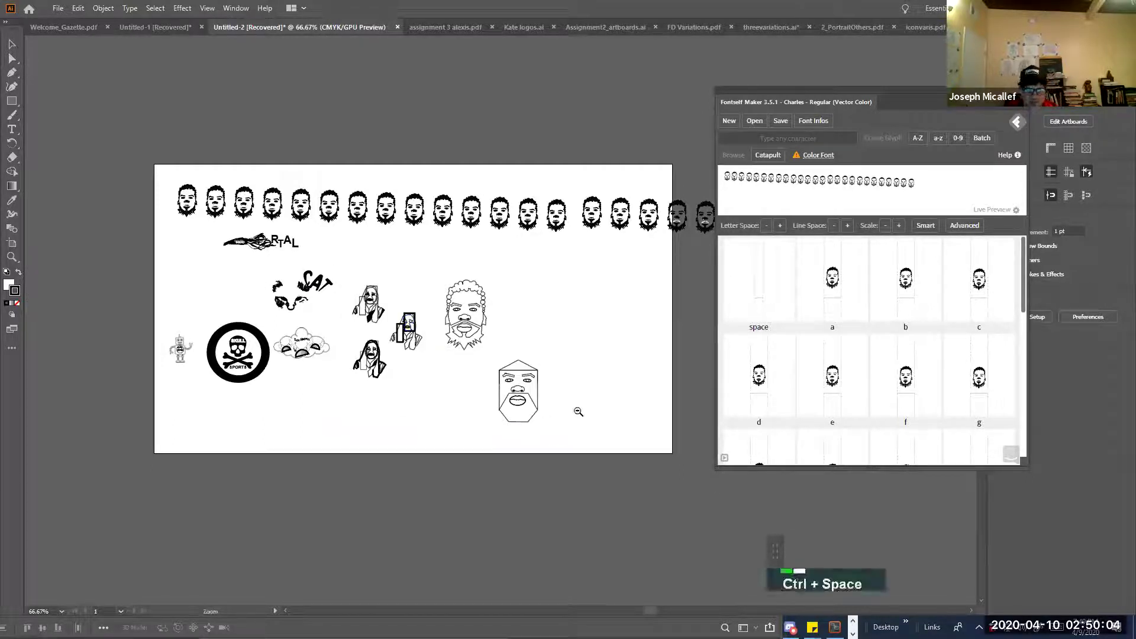
pyautogui.moveTo(657, 319); pyautogui.dragTo(656, 190)
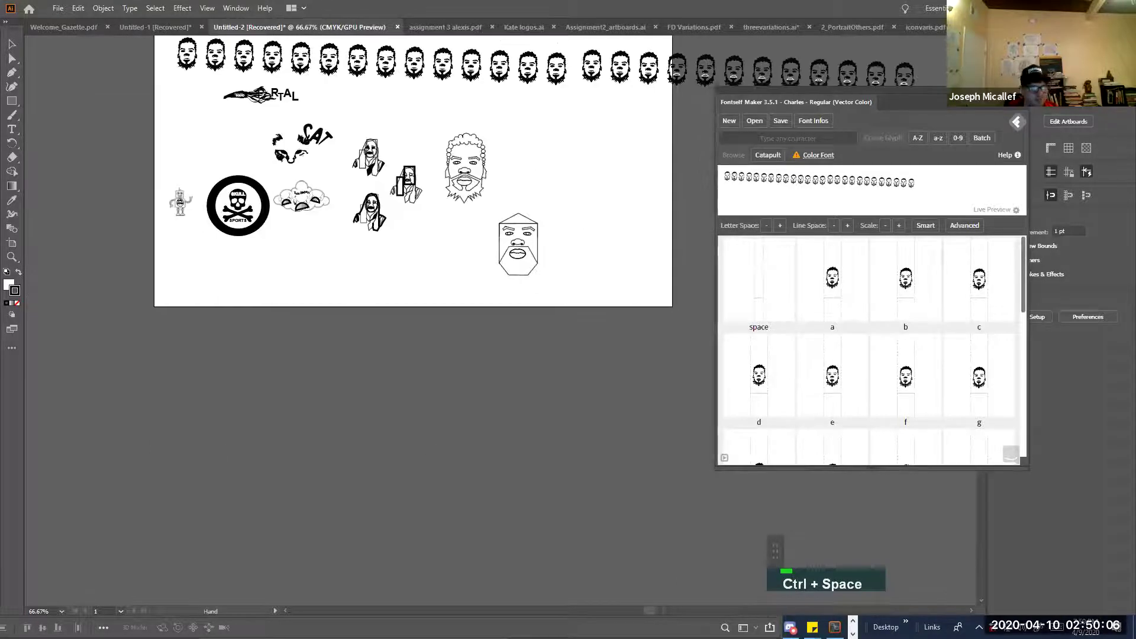
# Draw a new artboard below the first one
pyautogui.click(12, 242)
pyautogui.moveTo(84, 372); pyautogui.dragTo(743, 583)
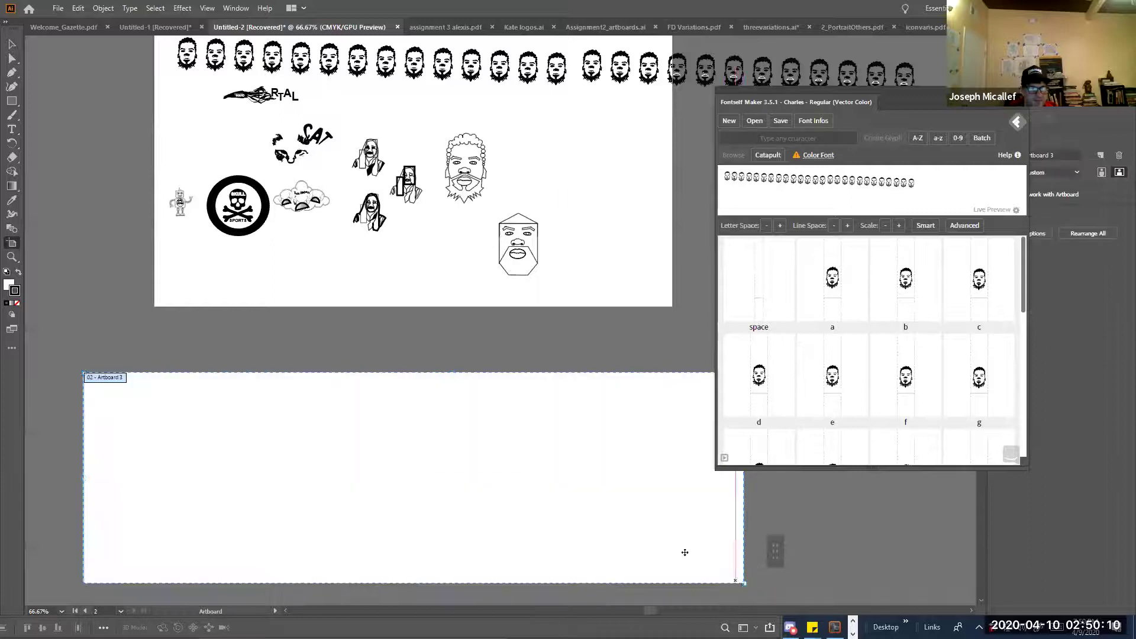
pyautogui.click(12, 44)
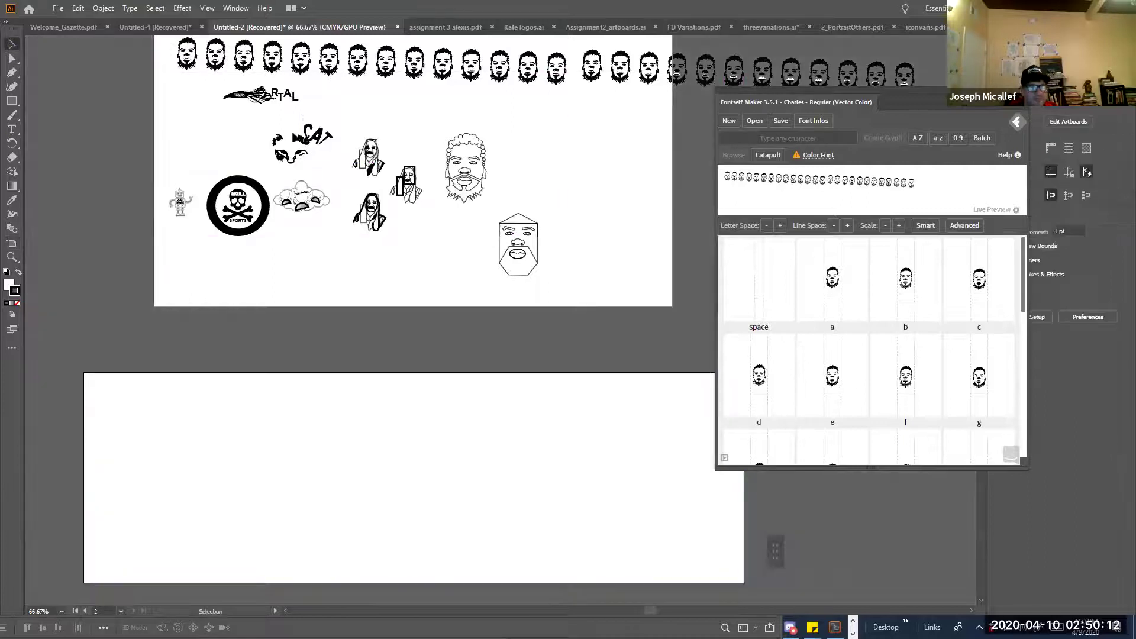
# Move the hooded portrait figure onto the new lower artboard
pyautogui.click(256, 98)
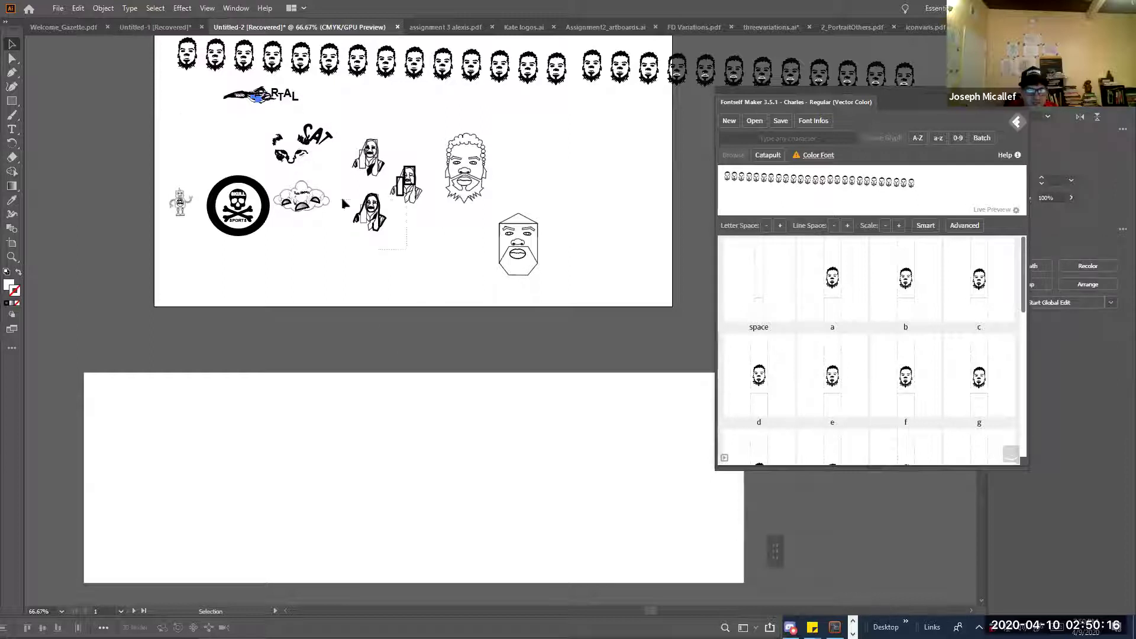
pyautogui.click(363, 212)
pyautogui.hotkey('ctrl', 'space')
pyautogui.keyDown('ctrl'); pyautogui.click(392, 222); pyautogui.keyUp('ctrl')
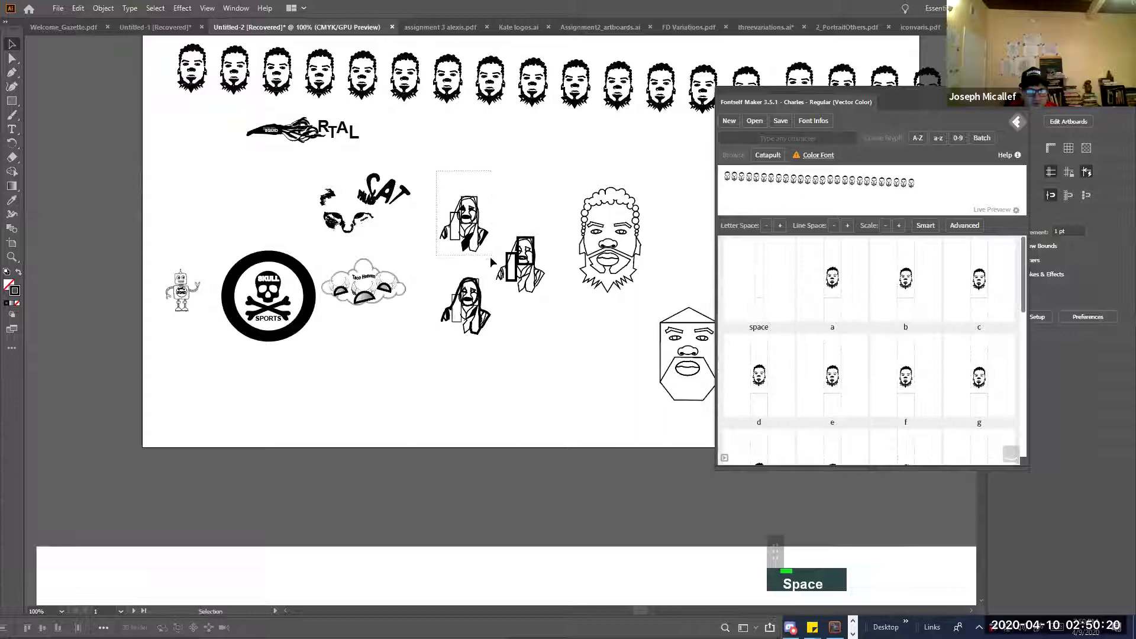
pyautogui.click(467, 223)
pyautogui.moveTo(467, 223); pyautogui.dragTo(542, 387)
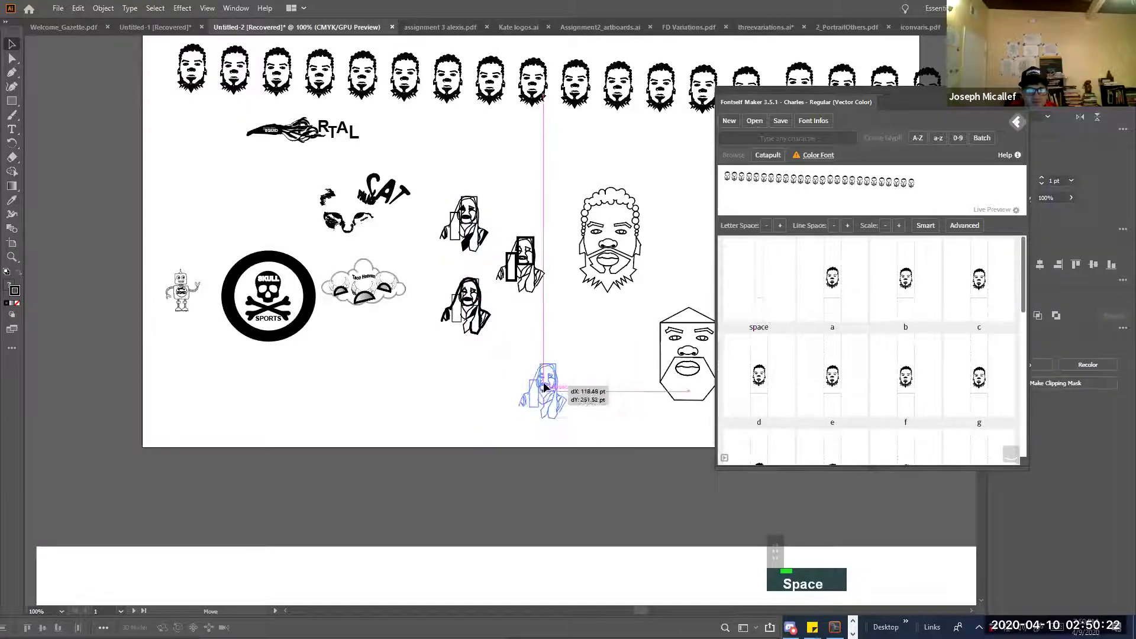
pyautogui.keyDown('ctrl'); pyautogui.keyDown('alt'); pyautogui.click(468, 386); pyautogui.keyUp('alt'); pyautogui.keyUp('ctrl')
pyautogui.moveTo(468, 386); pyautogui.dragTo(404, 271)
pyautogui.moveTo(474, 228); pyautogui.dragTo(370, 357)
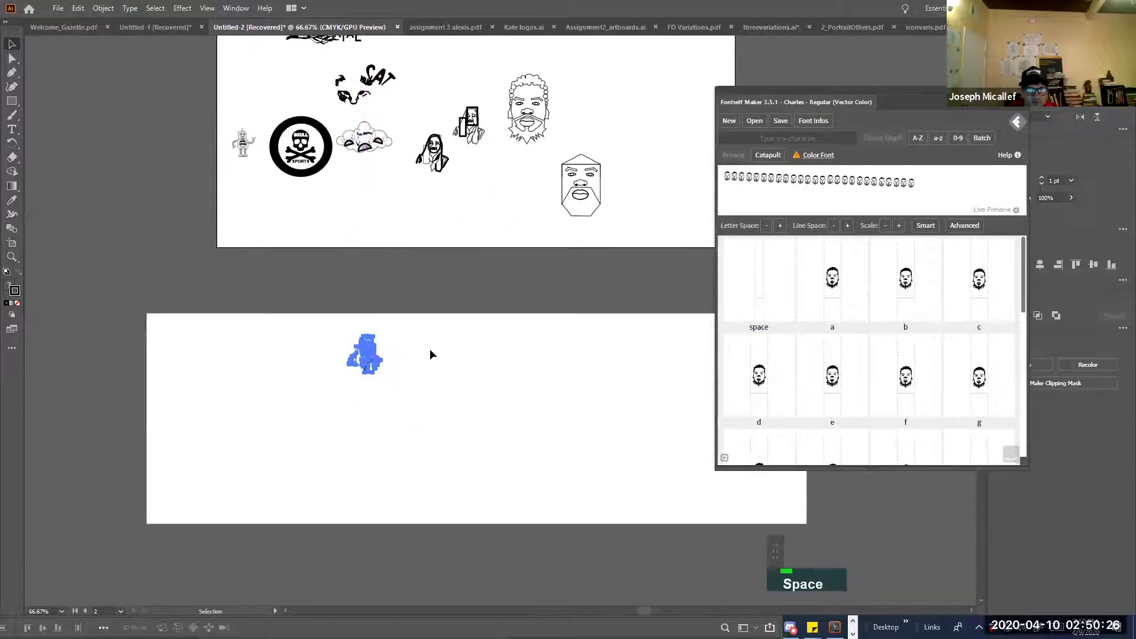
pyautogui.click(358, 226)
# Move the skull, CAT, geometric face and PORTAL squid logos onto the new artboard
pyautogui.moveTo(313, 172); pyautogui.dragTo(315, 362)
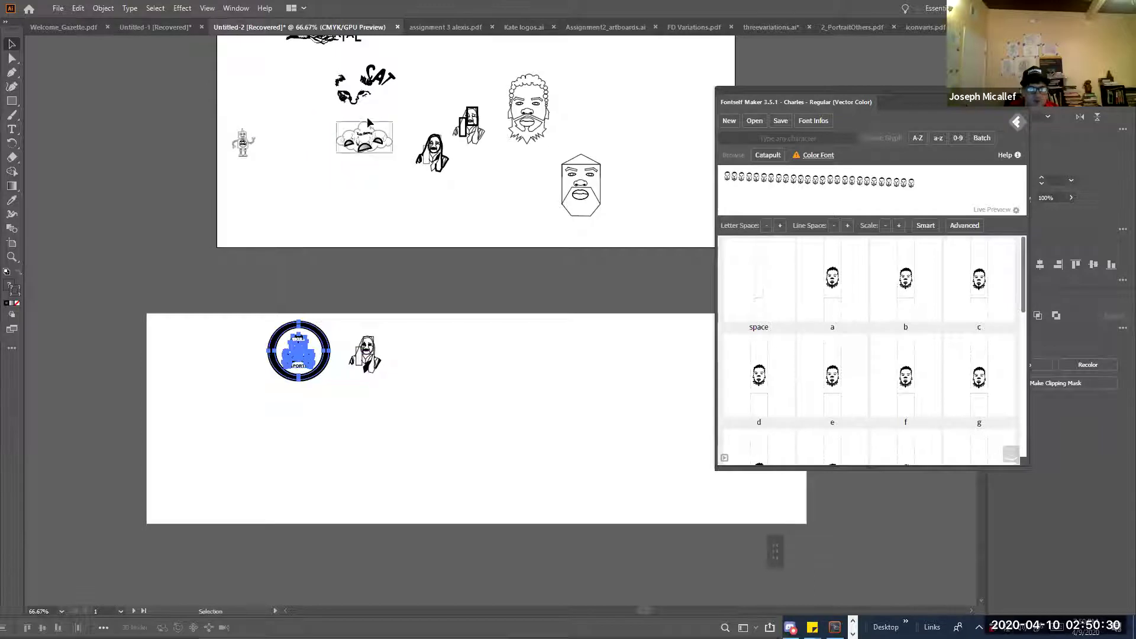
pyautogui.moveTo(379, 88); pyautogui.dragTo(488, 338)
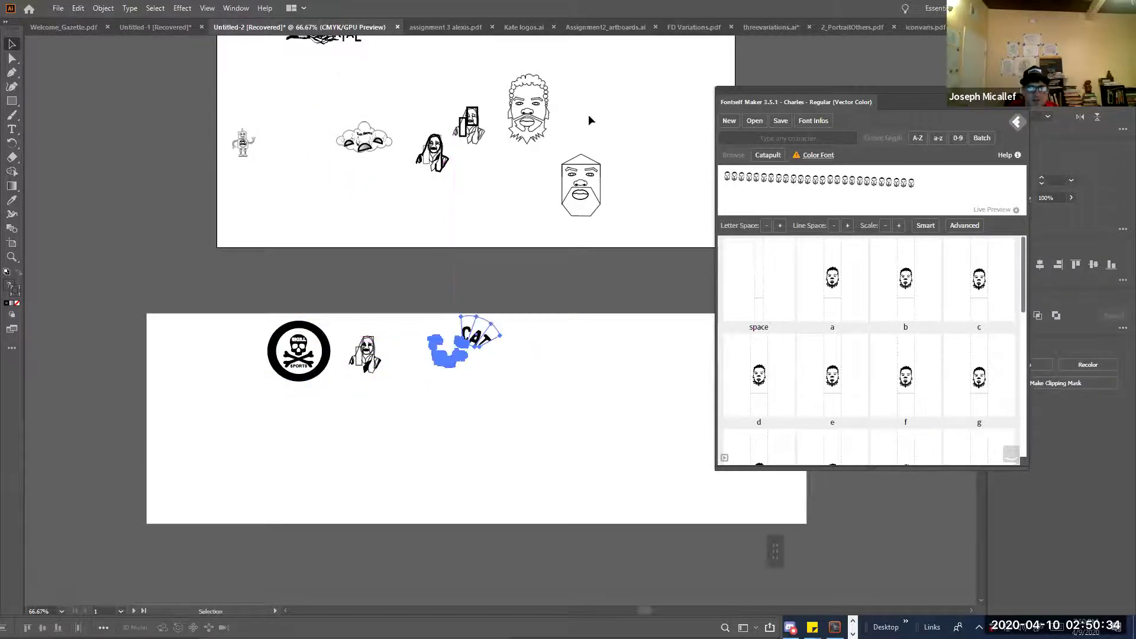
pyautogui.moveTo(594, 210); pyautogui.dragTo(535, 385)
pyautogui.scroll(4, 410, 136)
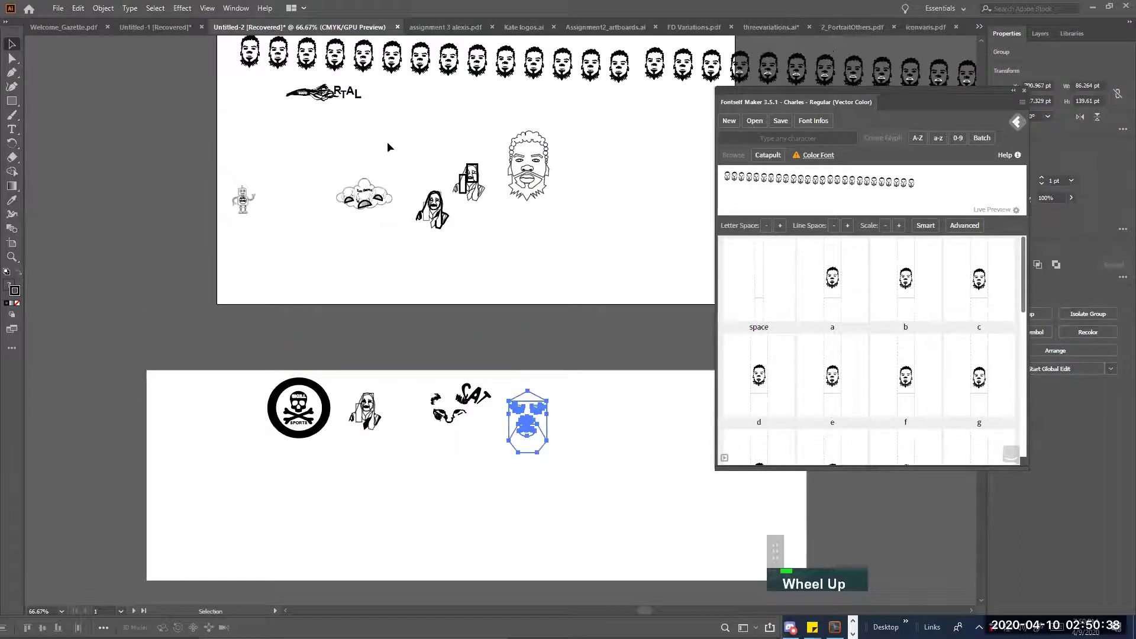
pyautogui.click(287, 92)
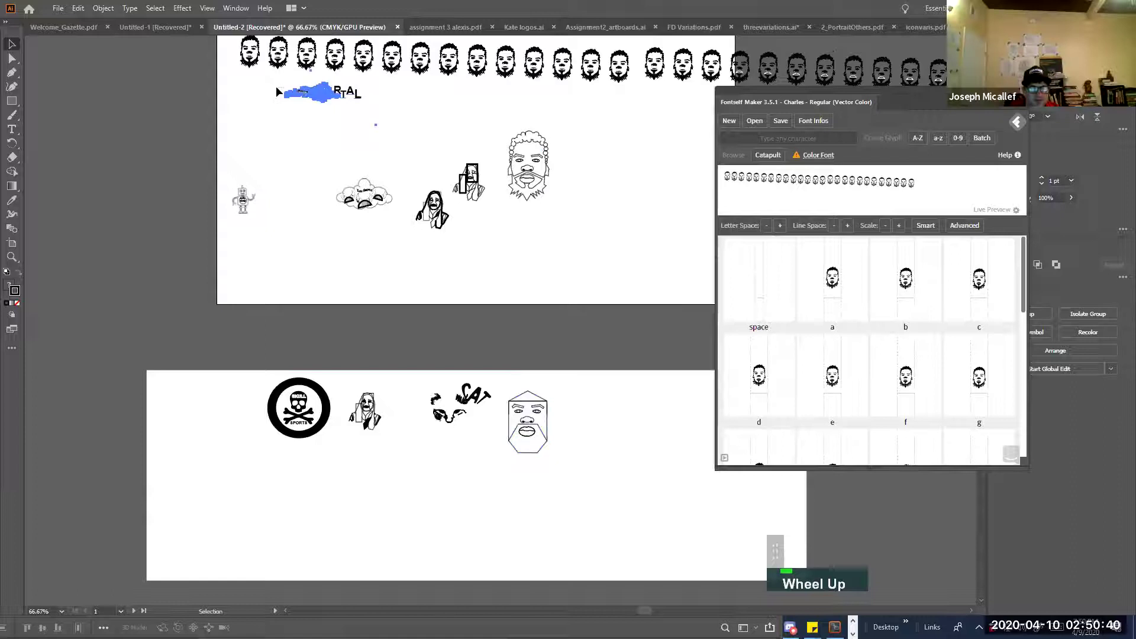
pyautogui.moveTo(193, 482); pyautogui.dragTo(211, 403)
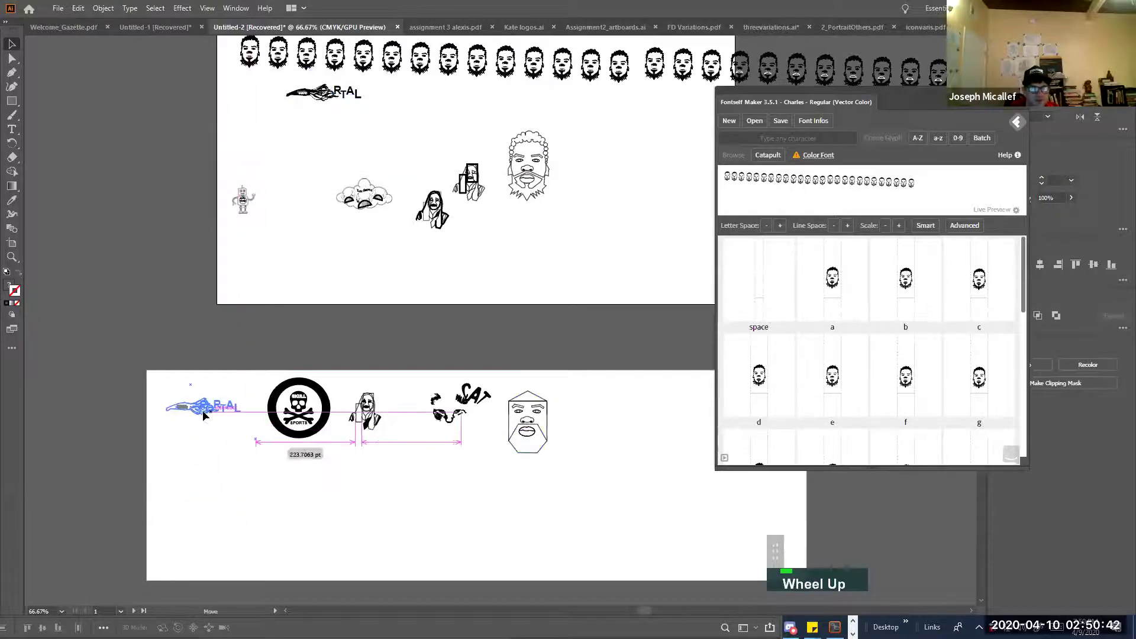
pyautogui.click(246, 464)
# Zoom in on the Taco Heaven cloud, undo an accidental move, and copy the whole logo
pyautogui.hotkey('ctrl', 'space')
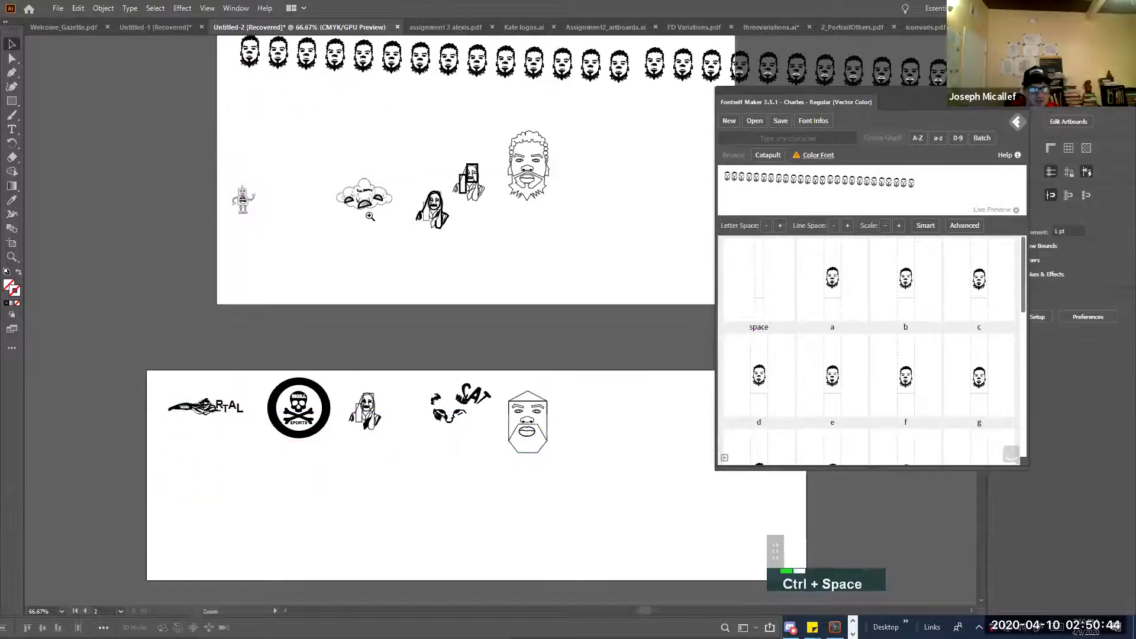
pyautogui.keyDown('ctrl'); pyautogui.click(367, 203); pyautogui.keyUp('ctrl')
pyautogui.moveTo(513, 292); pyautogui.dragTo(304, 166)
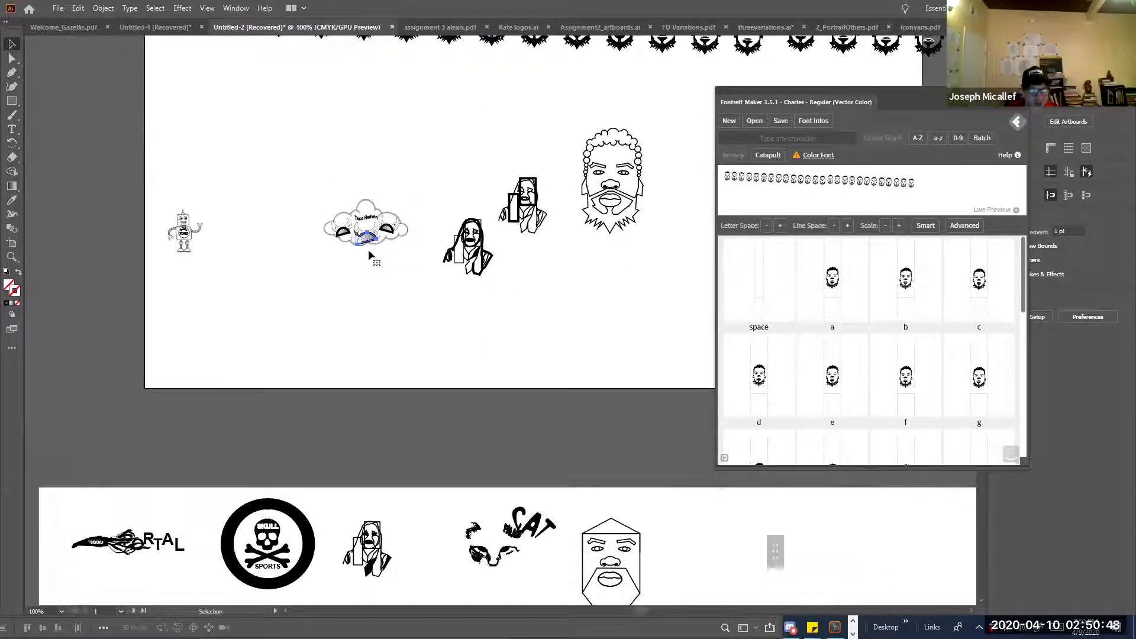
pyautogui.hotkey('ctrl', 'space')
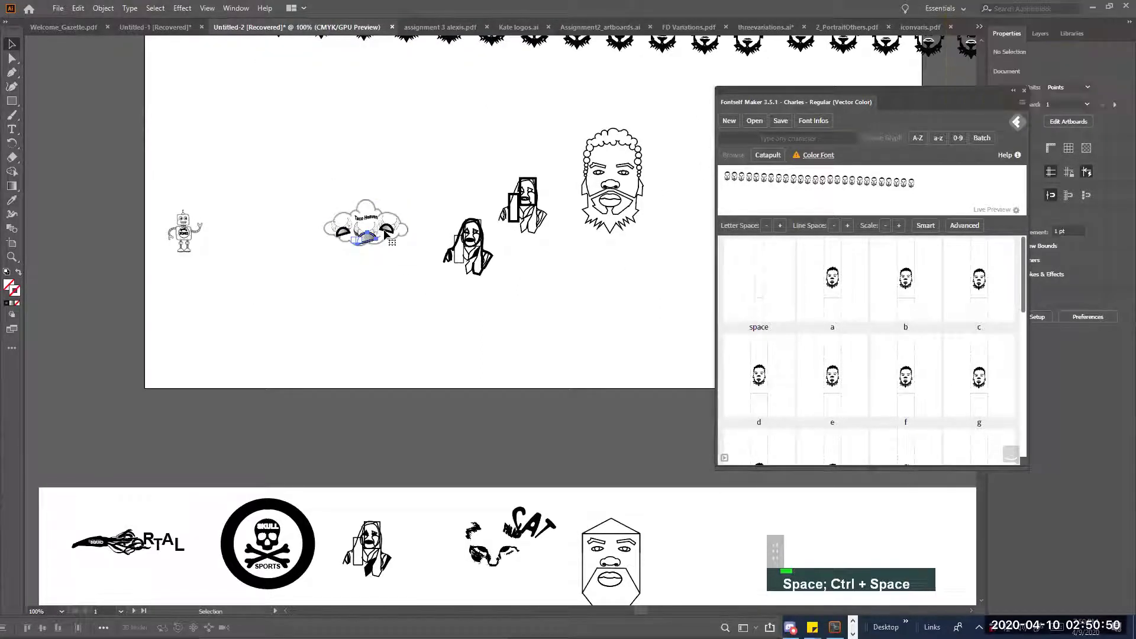
pyautogui.keyDown('ctrl'); pyautogui.click(312, 178); pyautogui.keyUp('ctrl')
pyautogui.hotkey('ctrl', 'z')
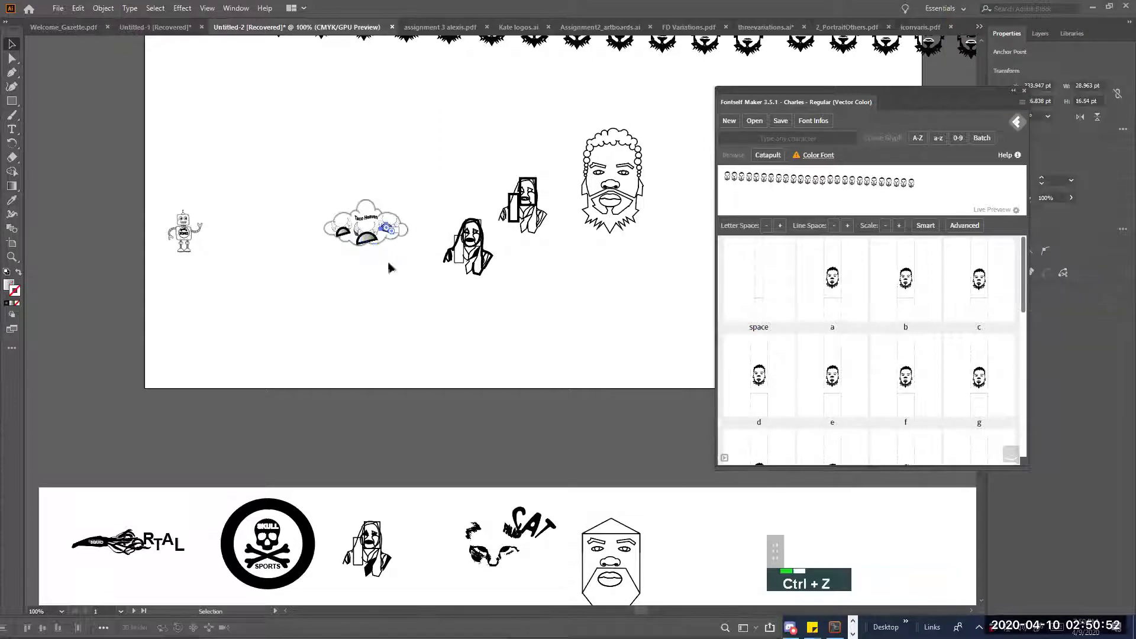
pyautogui.hotkey('ctrl', 'space')
pyautogui.keyDown('ctrl'); pyautogui.click(370, 223); pyautogui.keyUp('ctrl')
pyautogui.keyDown('ctrl'); pyautogui.click(371, 225); pyautogui.keyUp('ctrl')
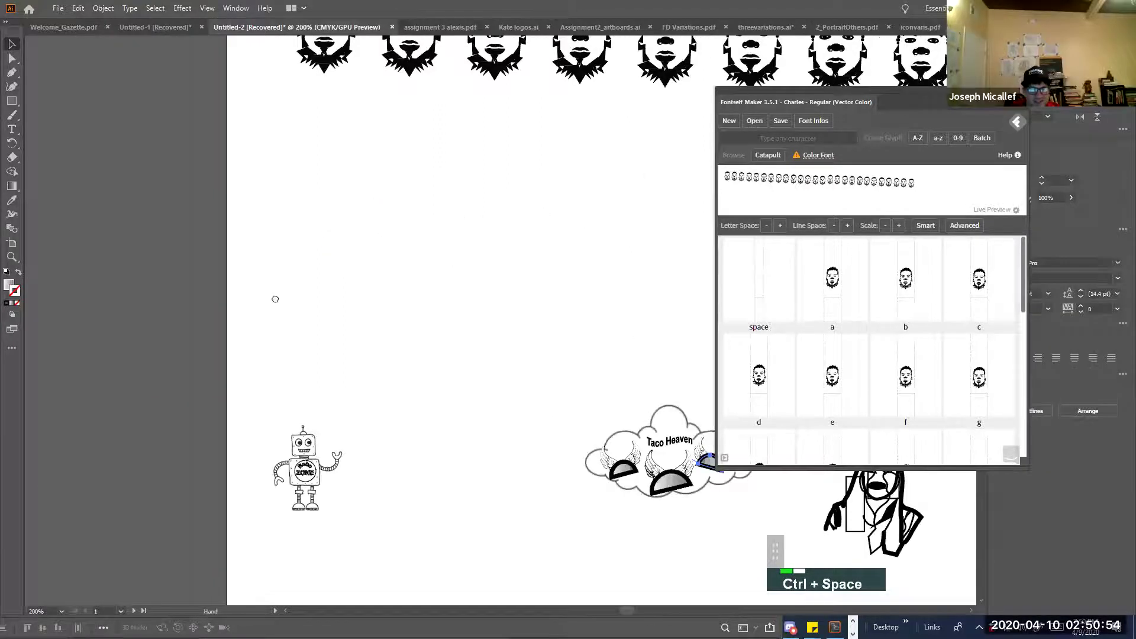
pyautogui.moveTo(566, 443); pyautogui.dragTo(275, 299)
pyautogui.click(380, 297)
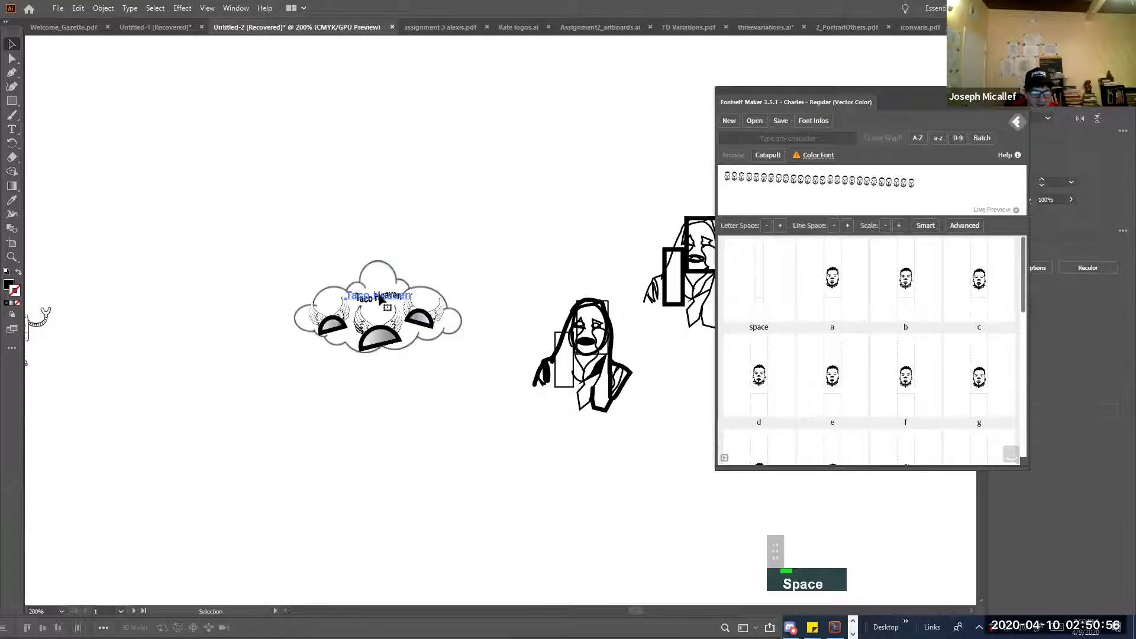
pyautogui.click(464, 347)
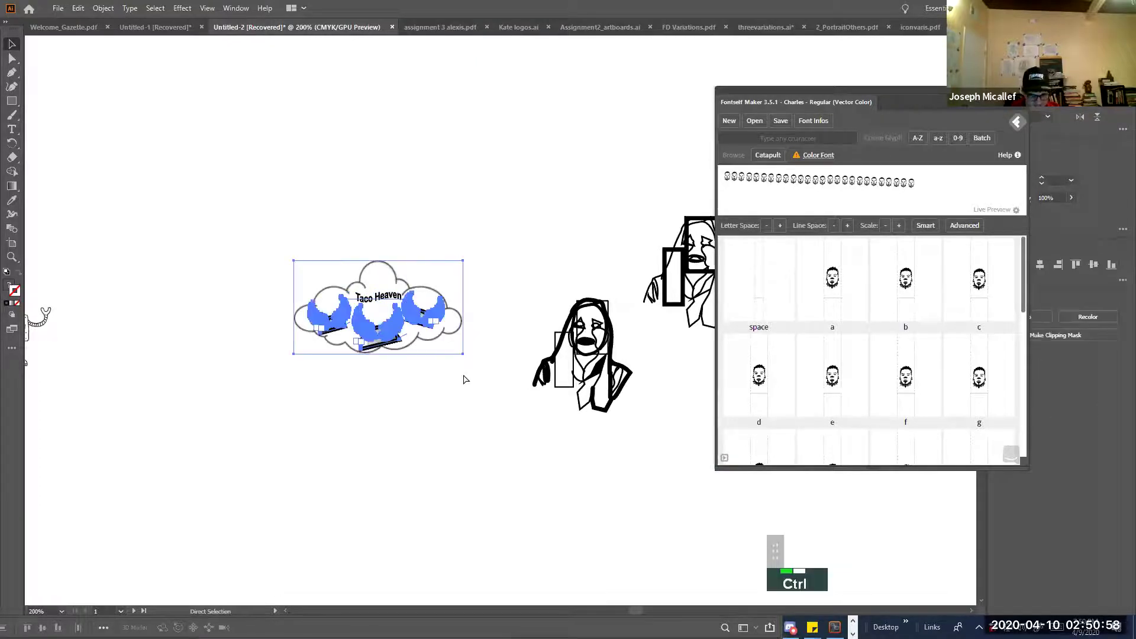
pyautogui.hotkey('ctrl', 'c')
# Paste the cloud copy and place it on the lower artboard
pyautogui.keyDown('ctrl'); pyautogui.keyDown('alt'); pyautogui.click(439, 434); pyautogui.keyUp('alt'); pyautogui.keyUp('ctrl')
pyautogui.keyDown('ctrl'); pyautogui.keyDown('alt'); pyautogui.click(439, 434); pyautogui.keyUp('alt'); pyautogui.keyUp('ctrl')
pyautogui.keyDown('ctrl'); pyautogui.keyDown('alt'); pyautogui.click(439, 435); pyautogui.keyUp('alt'); pyautogui.keyUp('ctrl')
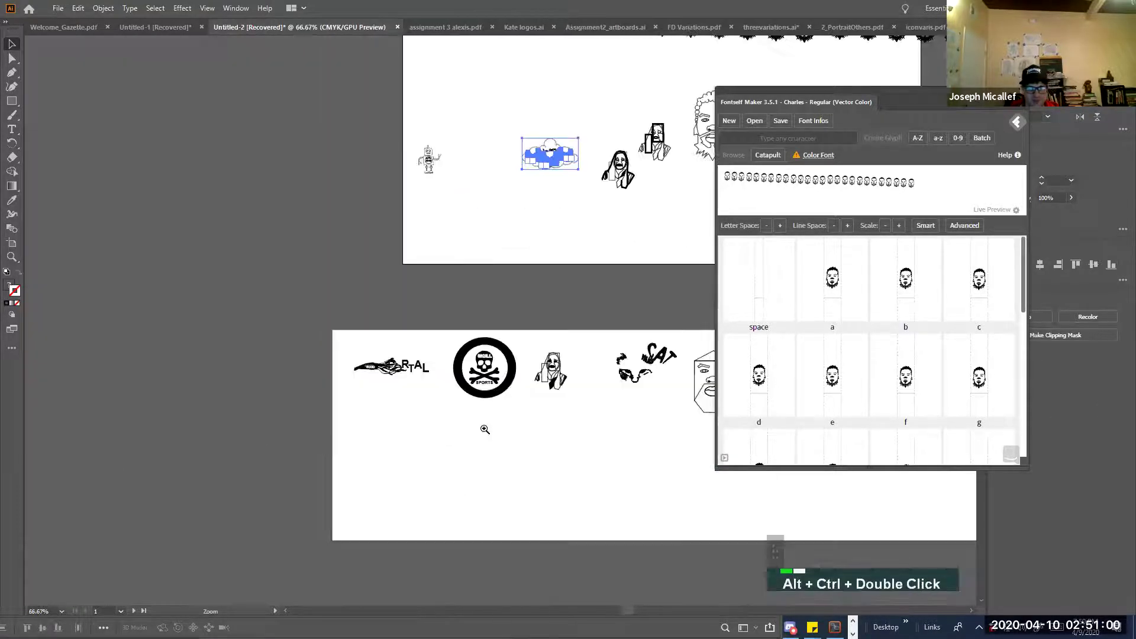
pyautogui.moveTo(502, 423); pyautogui.dragTo(223, 441)
pyautogui.hotkey('ctrl', 'v')
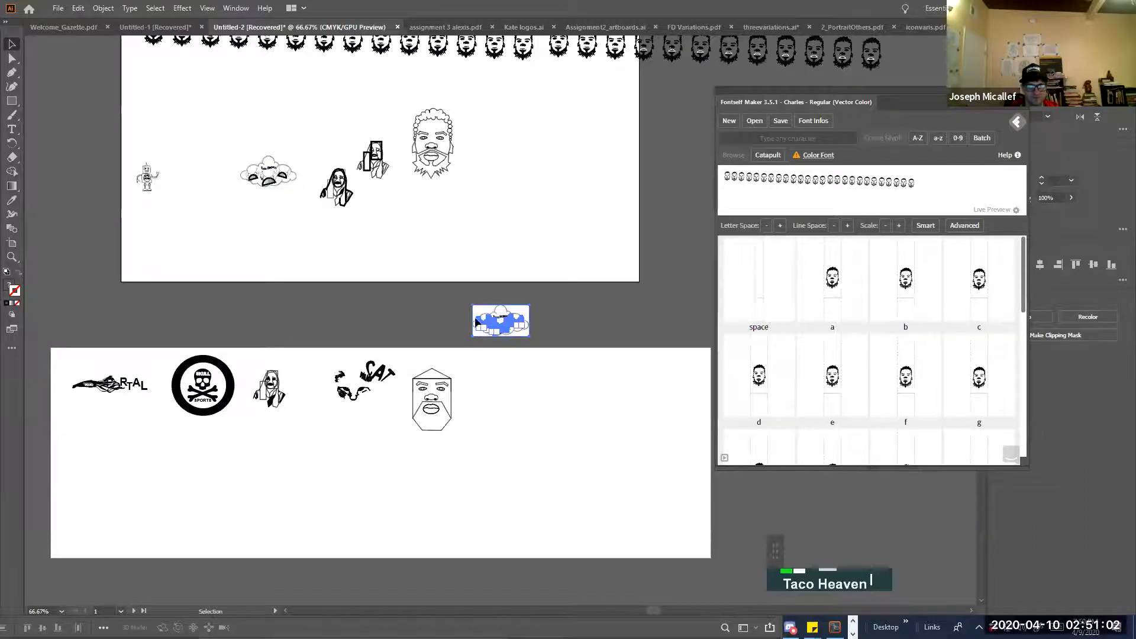
pyautogui.moveTo(483, 322); pyautogui.dragTo(480, 390)
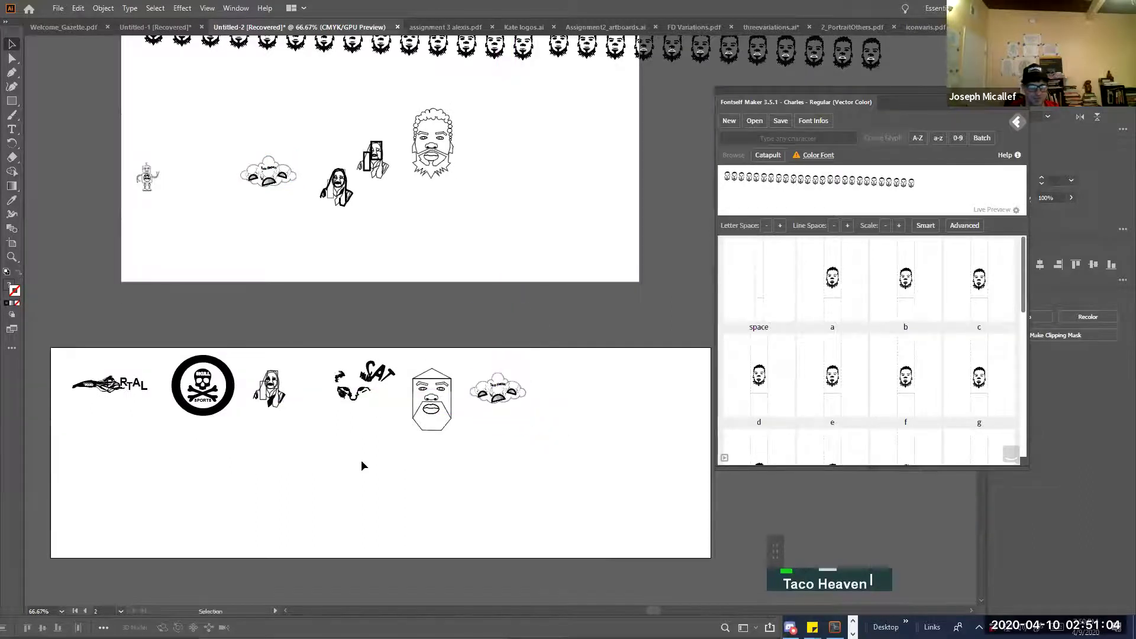
pyautogui.keyDown('ctrl'); pyautogui.click(130, 390); pyautogui.keyUp('ctrl')
# Convert the PORTAL text of the squid logo to outlines
pyautogui.keyDown('ctrl'); pyautogui.click(475, 297); pyautogui.keyUp('ctrl')
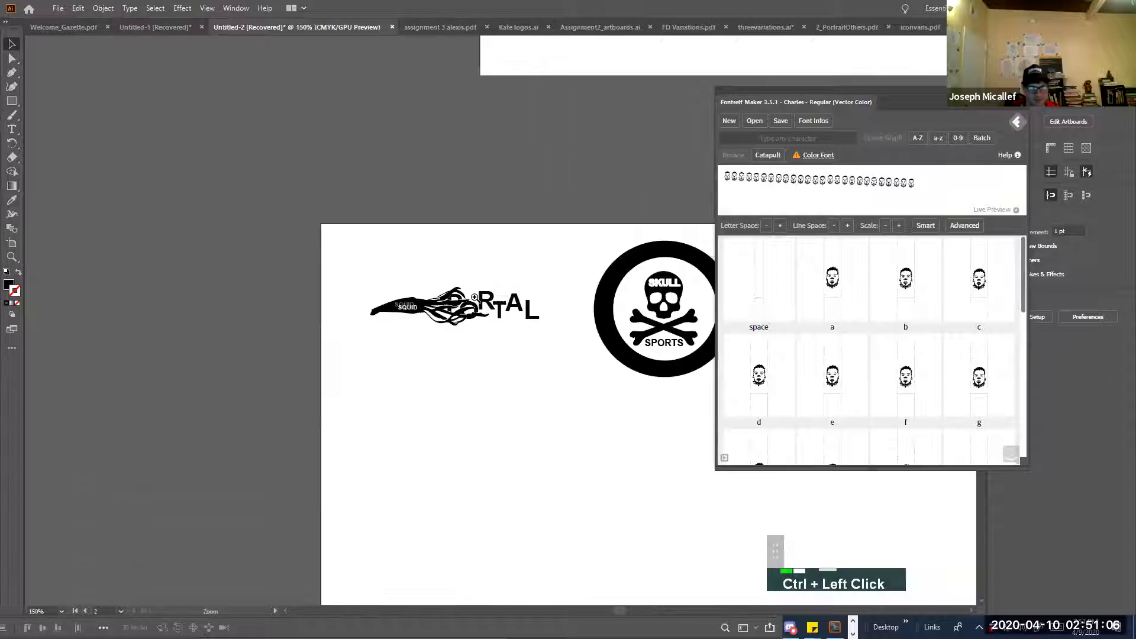
pyautogui.keyDown('ctrl'); pyautogui.click(473, 302); pyautogui.keyUp('ctrl')
pyautogui.click(461, 372)
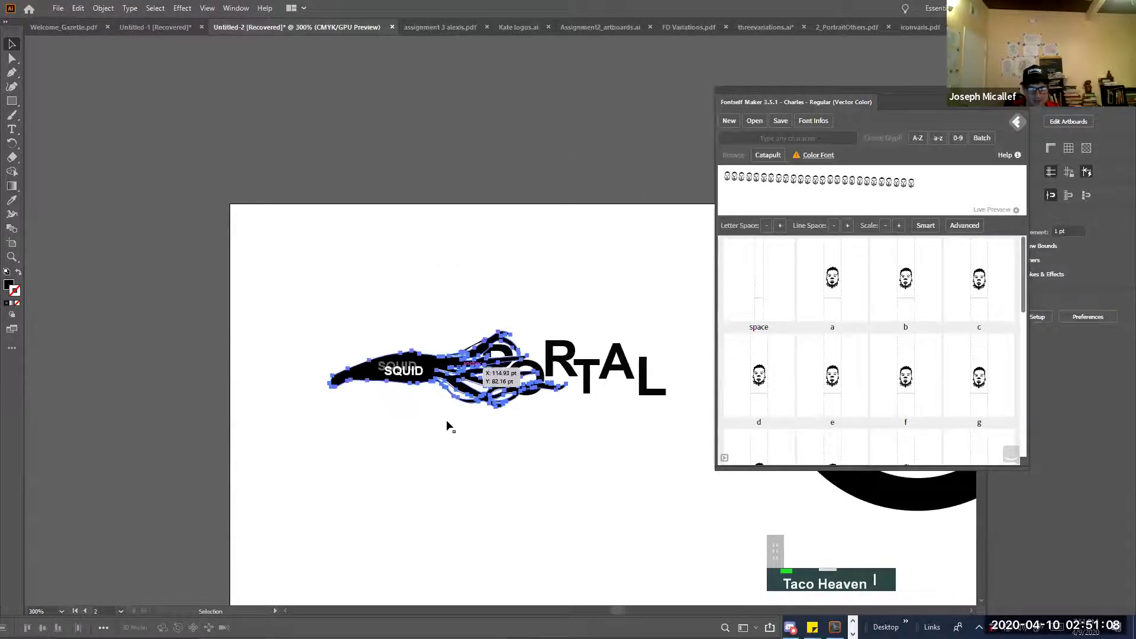
pyautogui.click(562, 370)
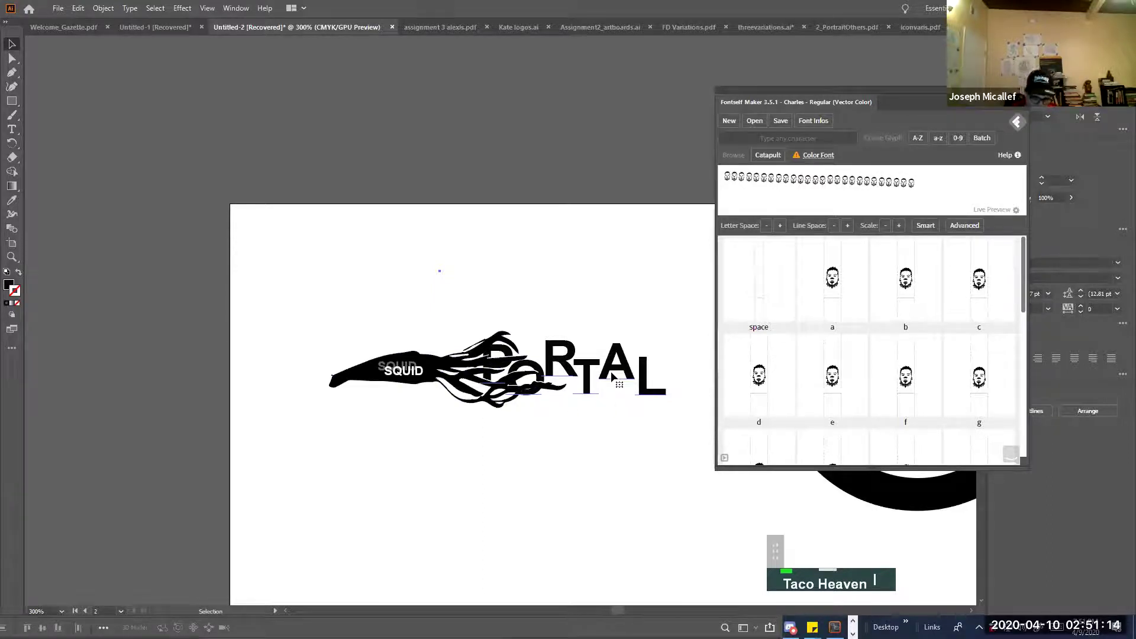
pyautogui.hotkey('ctrl', 'shift', 'o')
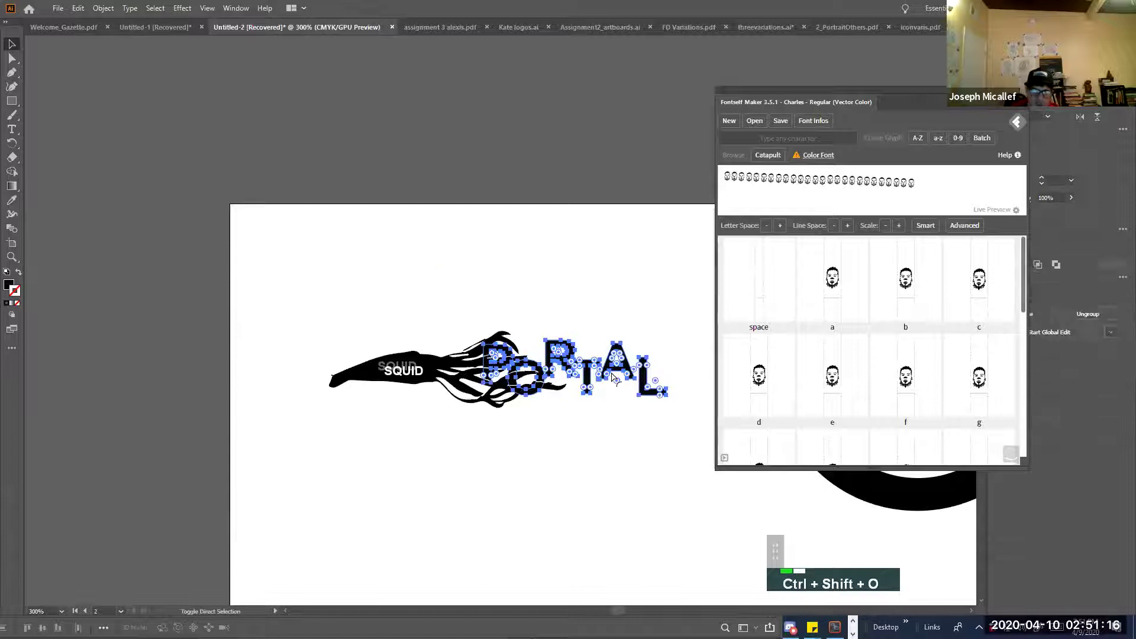
pyautogui.click(347, 338)
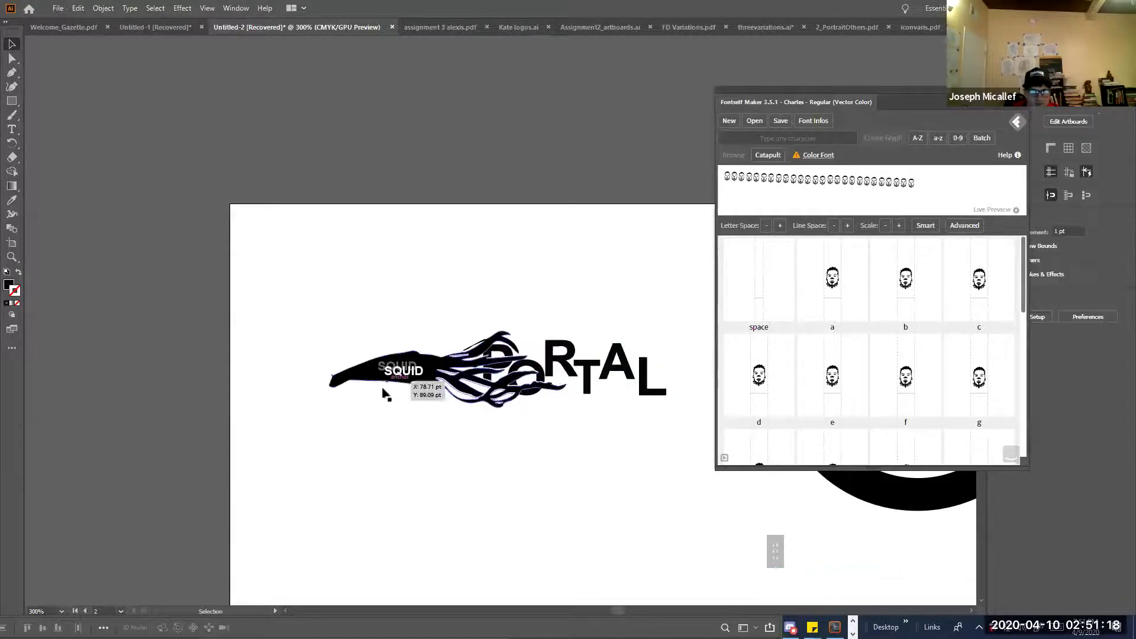
# Convert the SQUID lettering to outlines
pyautogui.hotkey('ctrl', 'space')
pyautogui.keyDown('ctrl'); pyautogui.doubleClick(415, 374); pyautogui.keyUp('ctrl')
pyautogui.press('space')
pyautogui.moveTo(575, 260); pyautogui.dragTo(249, 377)
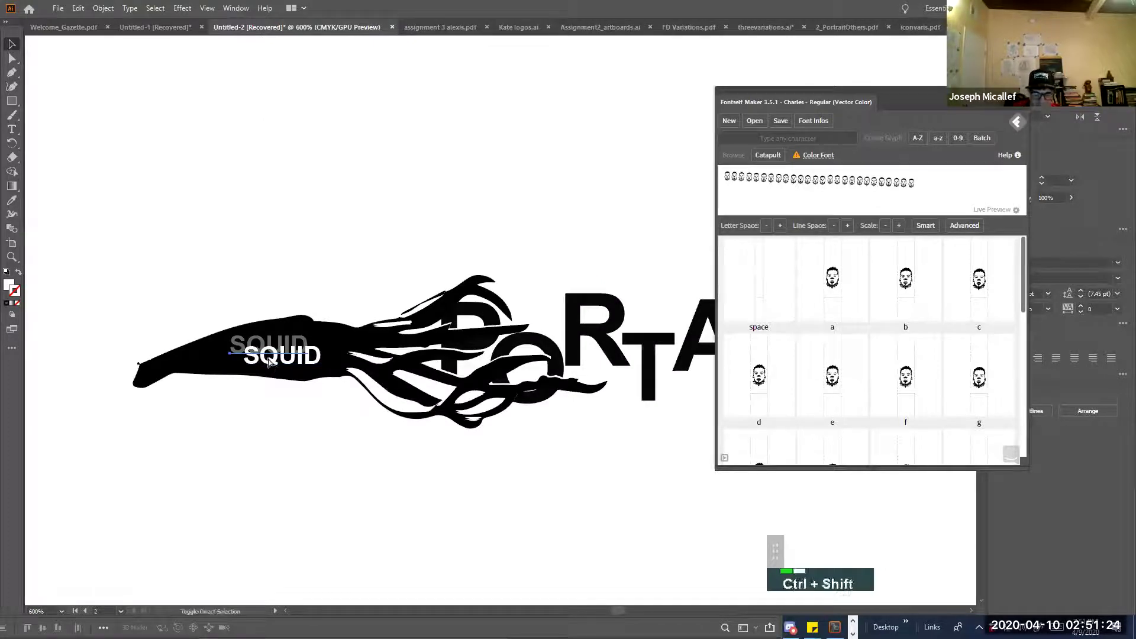
pyautogui.hotkey('ctrl', 'shift', 'o')
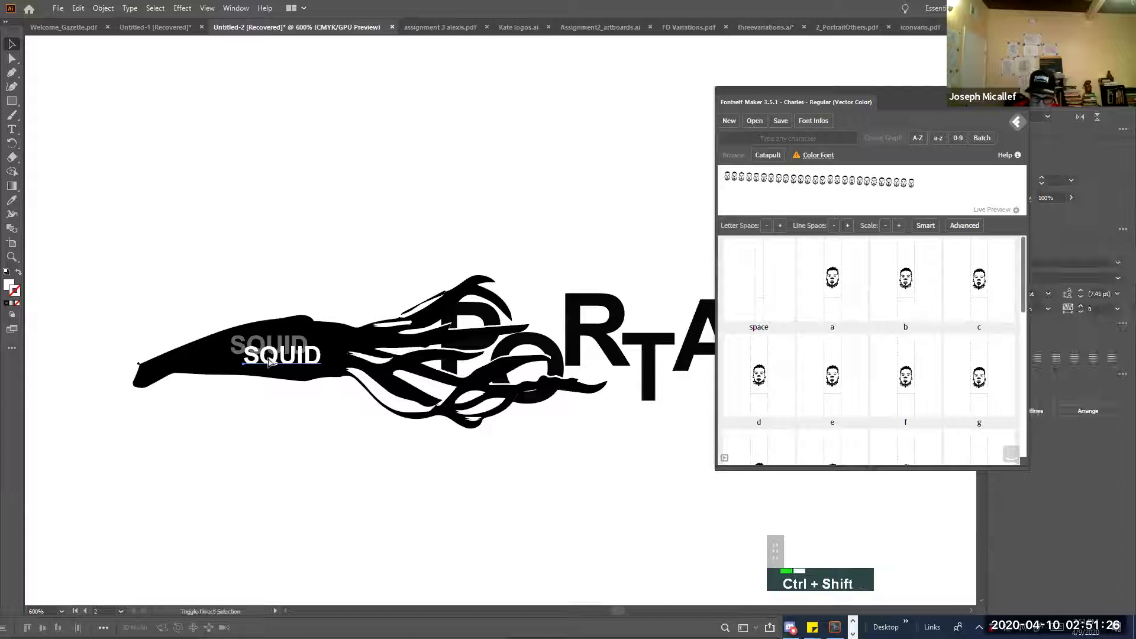
pyautogui.hotkey('ctrl', 'shift', 'o')
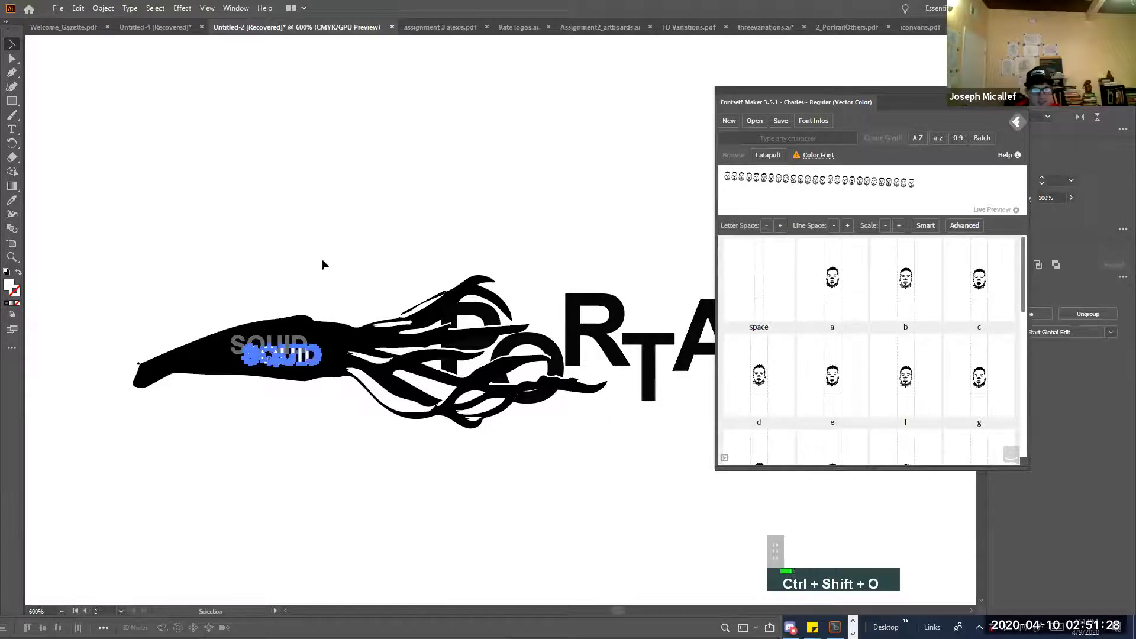
pyautogui.click(322, 258)
# Zoom around the squid logo and select the PORTAL letter outlines
pyautogui.doubleClick(529, 343)
pyautogui.hotkey('ctrl', '-')
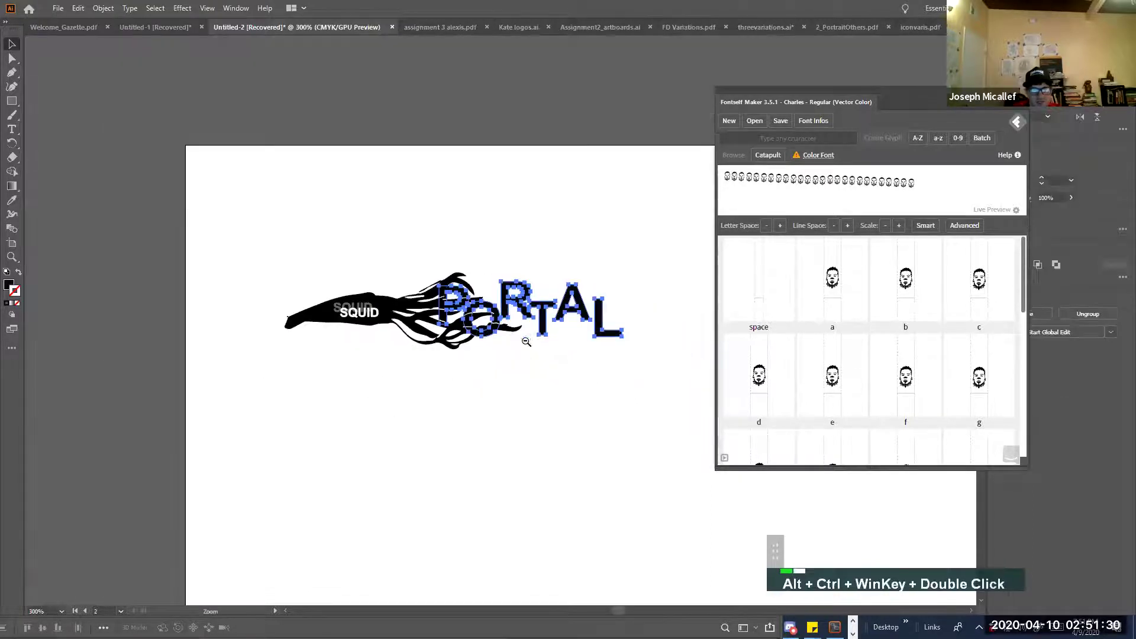
pyautogui.click(496, 384)
pyautogui.click(482, 346)
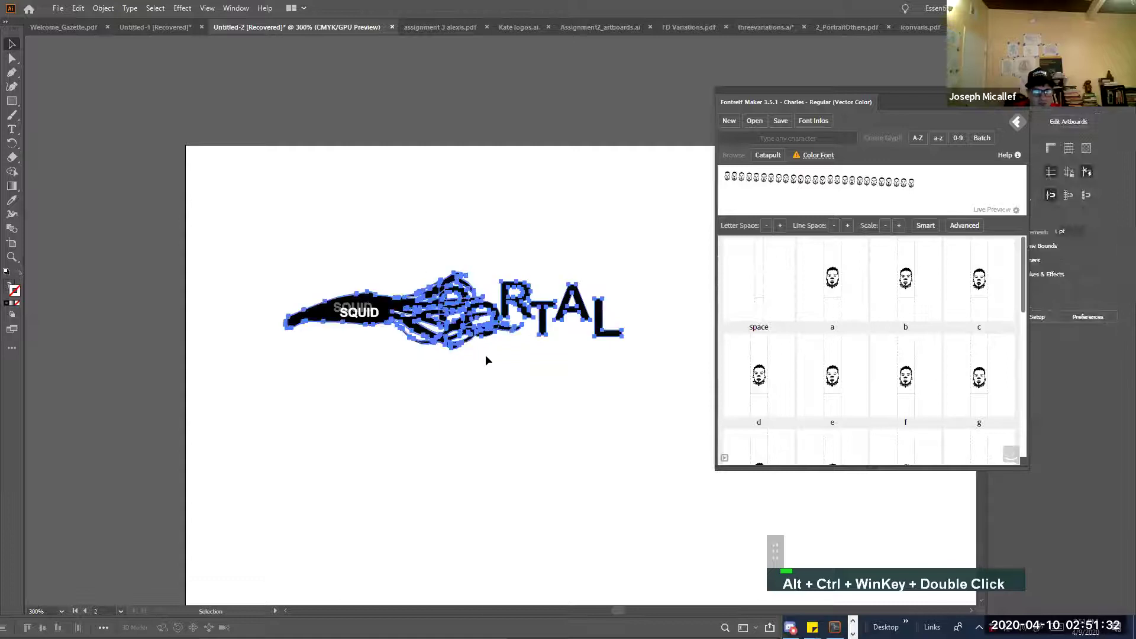
pyautogui.click(485, 375)
pyautogui.click(395, 316)
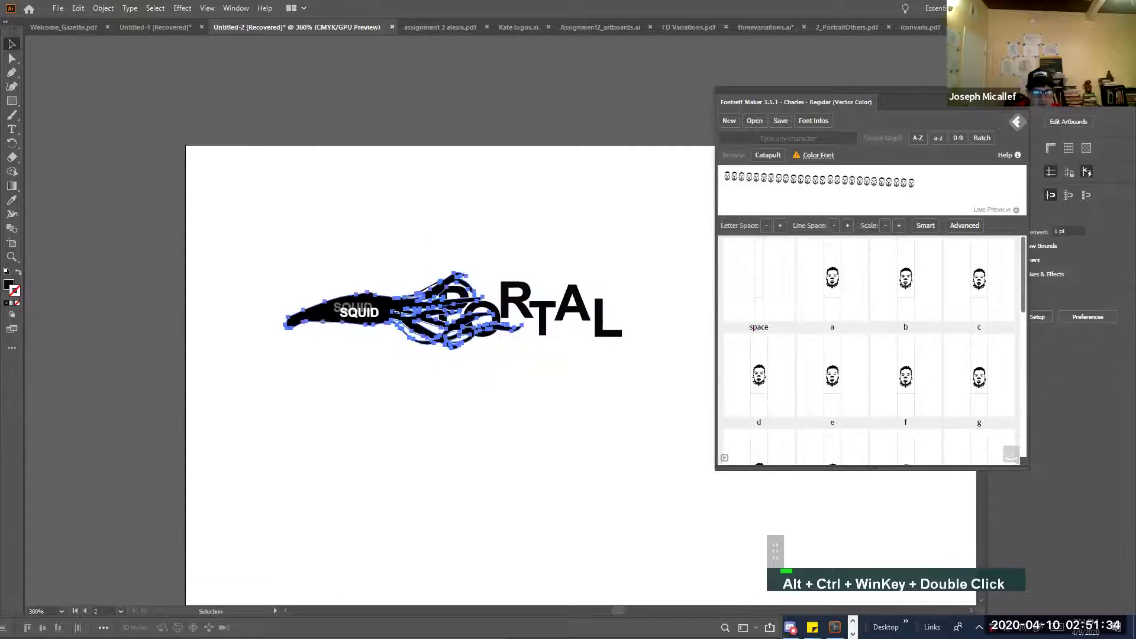
pyautogui.keyDown('ctrl'); pyautogui.click(463, 287); pyautogui.keyUp('ctrl')
pyautogui.keyDown('ctrl'); pyautogui.click(484, 298); pyautogui.keyUp('ctrl')
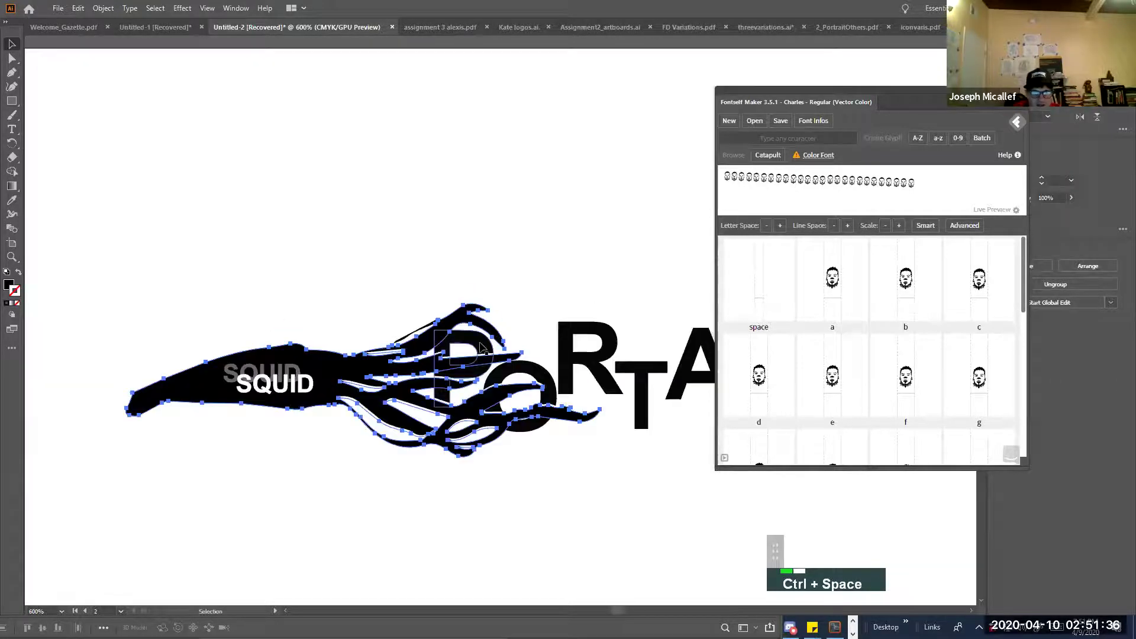
pyautogui.keyDown('shift'); pyautogui.click(480, 335); pyautogui.keyUp('shift')
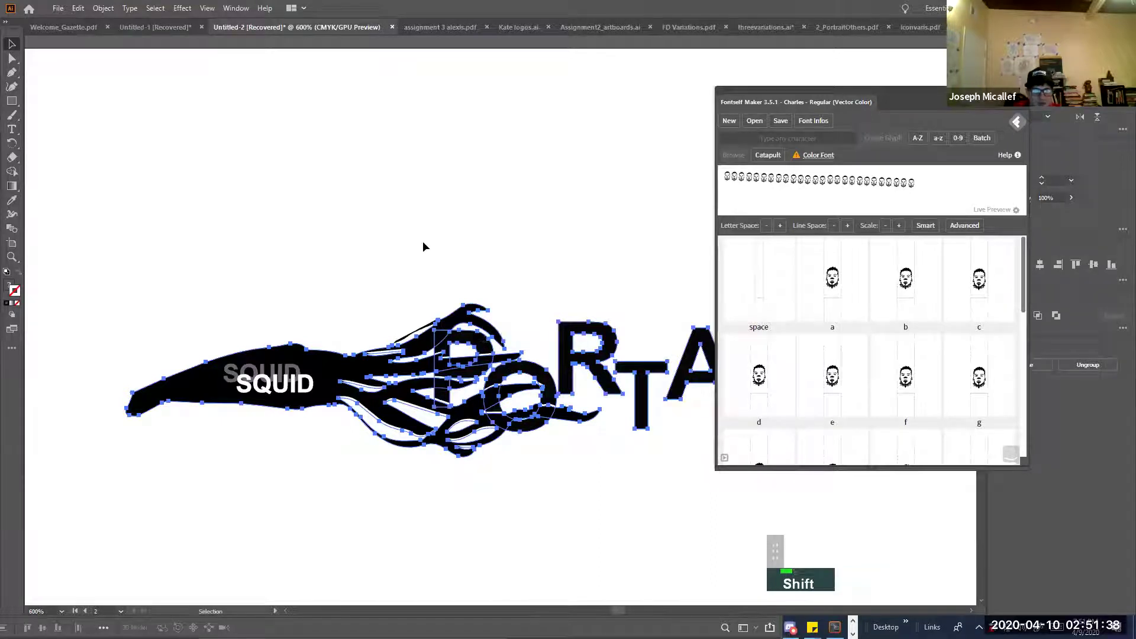
pyautogui.click(441, 279)
pyautogui.click(456, 349)
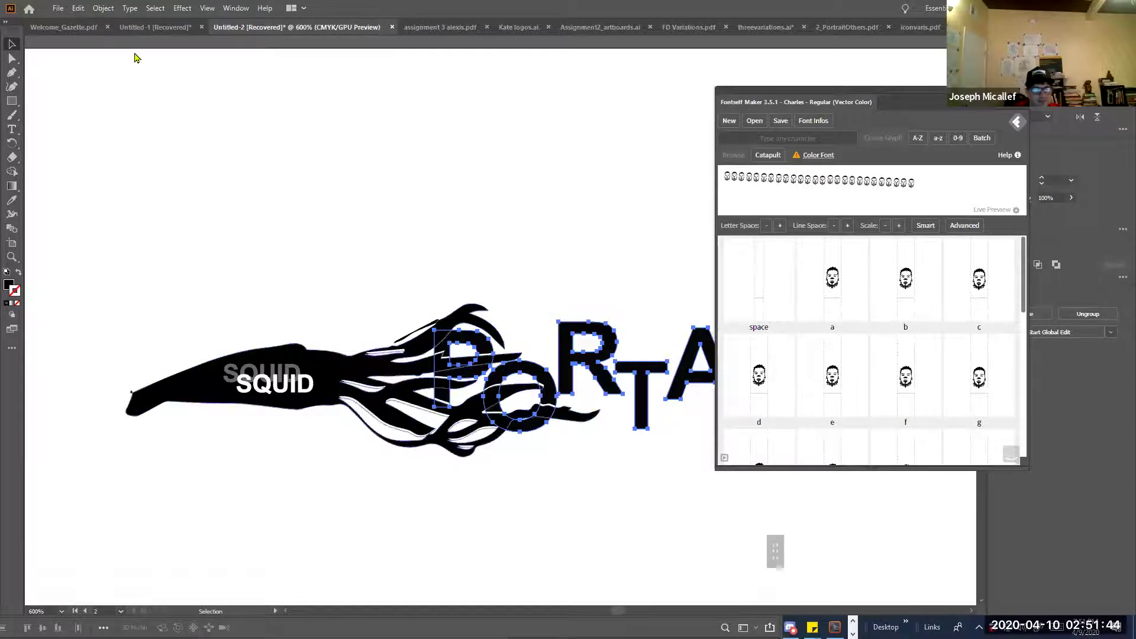
pyautogui.click(381, 223)
pyautogui.click(593, 373)
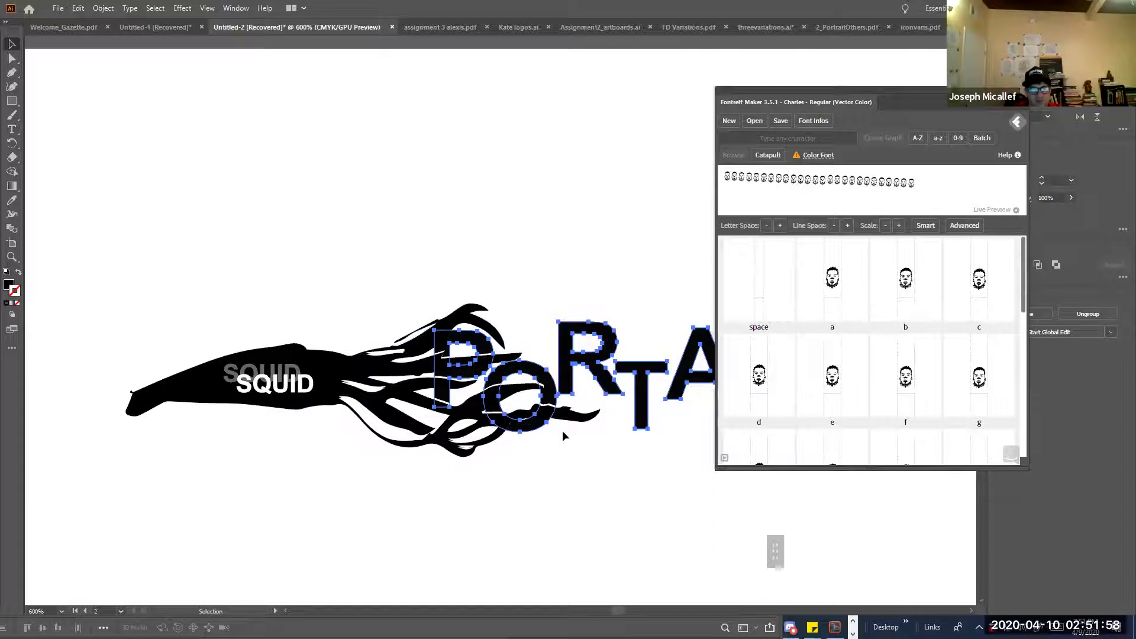
# Ungroup the PORTAL letters and add the squid to the selected P
pyautogui.click(102, 8)
pyautogui.click(142, 78)
pyautogui.hotkey('ctrl', 'h')
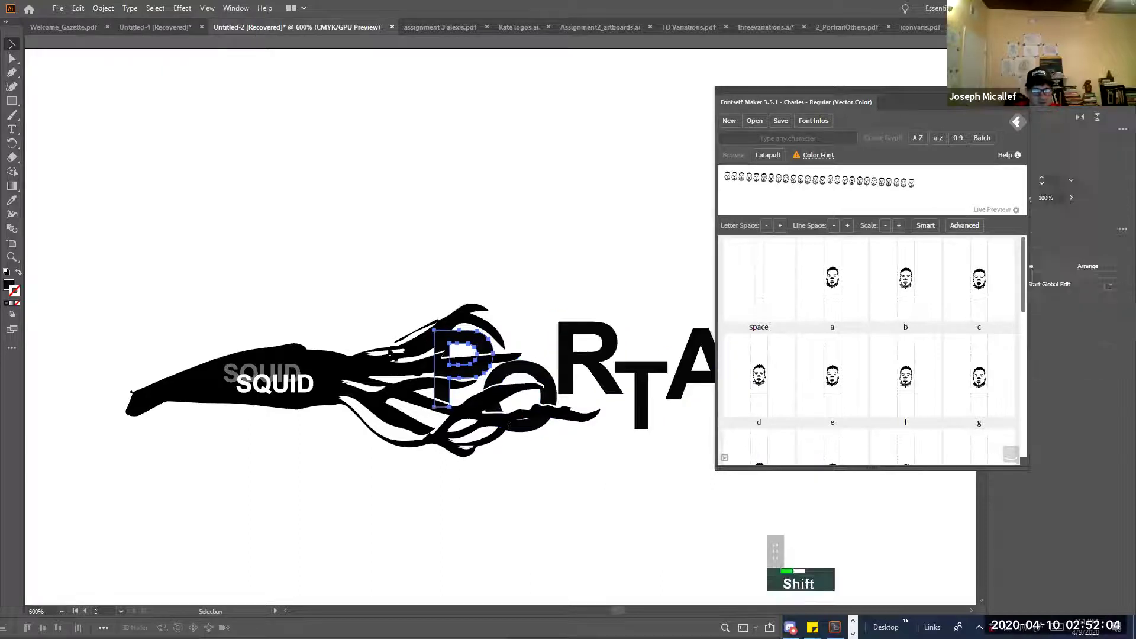
pyautogui.keyDown('shift'); pyautogui.click(357, 372); pyautogui.keyUp('shift')
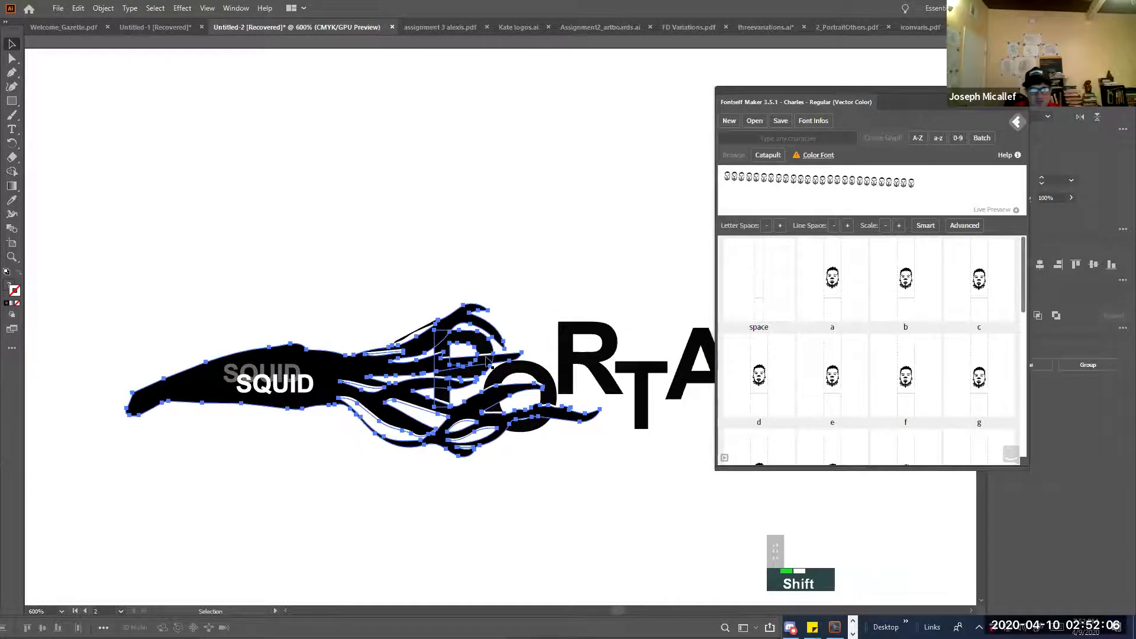
pyautogui.click(235, 8)
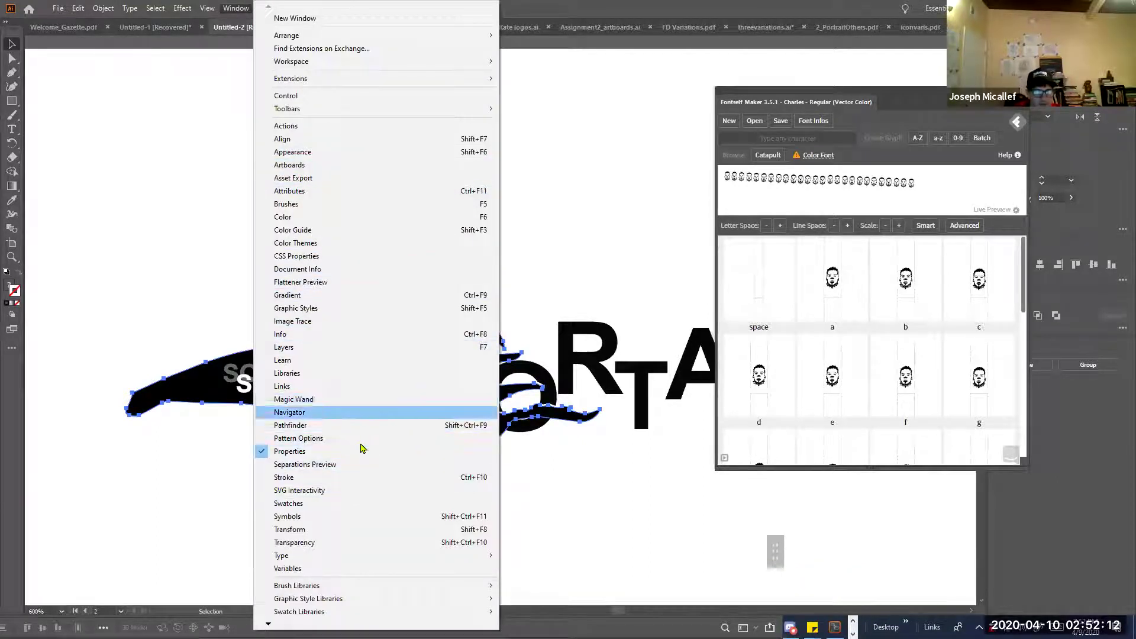
# Unite the squid with the P and O in Pathfinder, then undo the merges
pyautogui.click(360, 425)
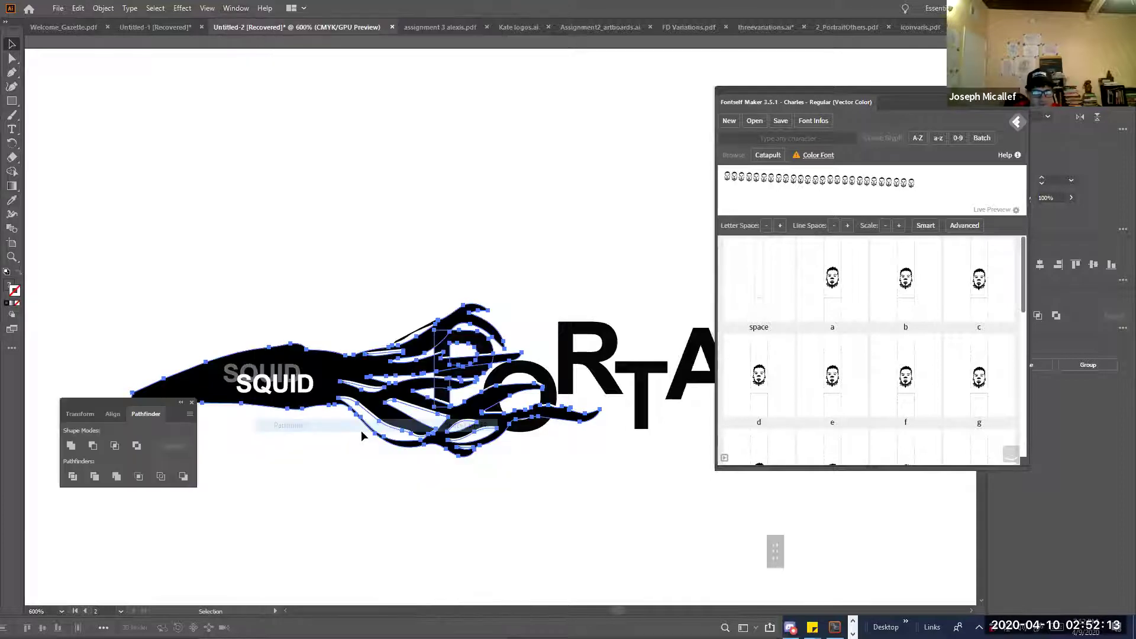
pyautogui.click(70, 447)
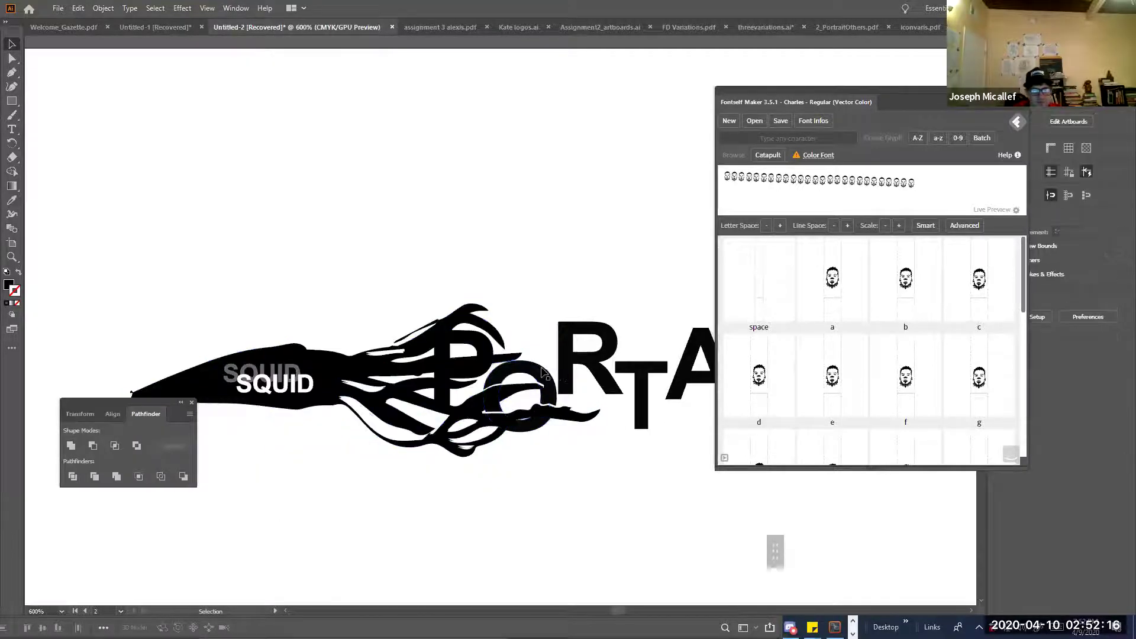
pyautogui.keyDown('shift'); pyautogui.click(474, 407); pyautogui.keyUp('shift')
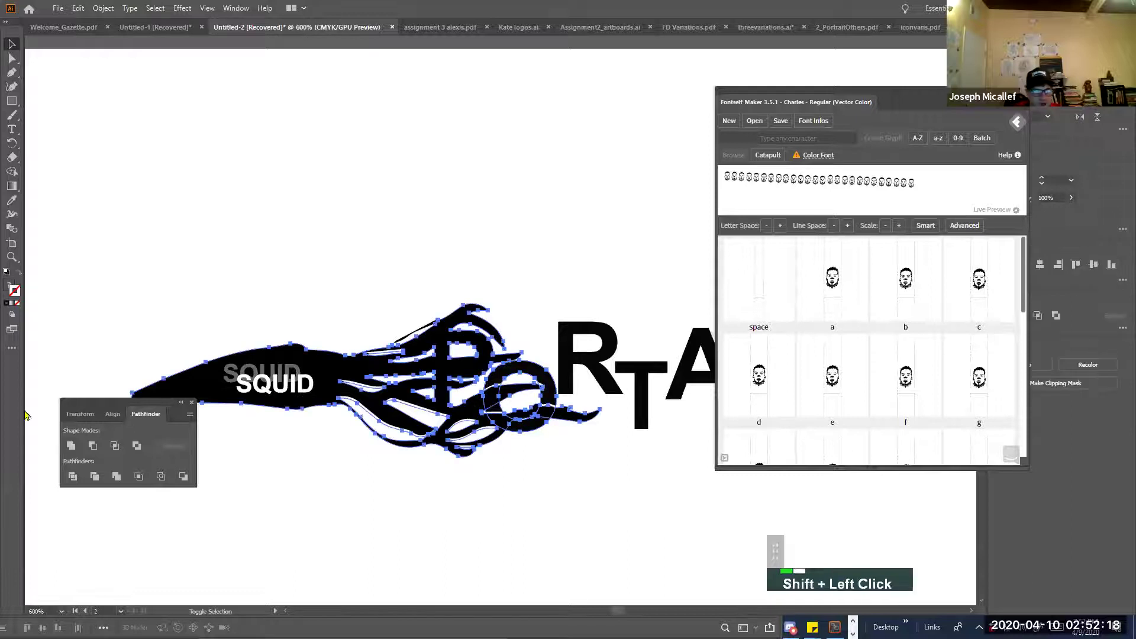
pyautogui.click(70, 445)
pyautogui.click(305, 516)
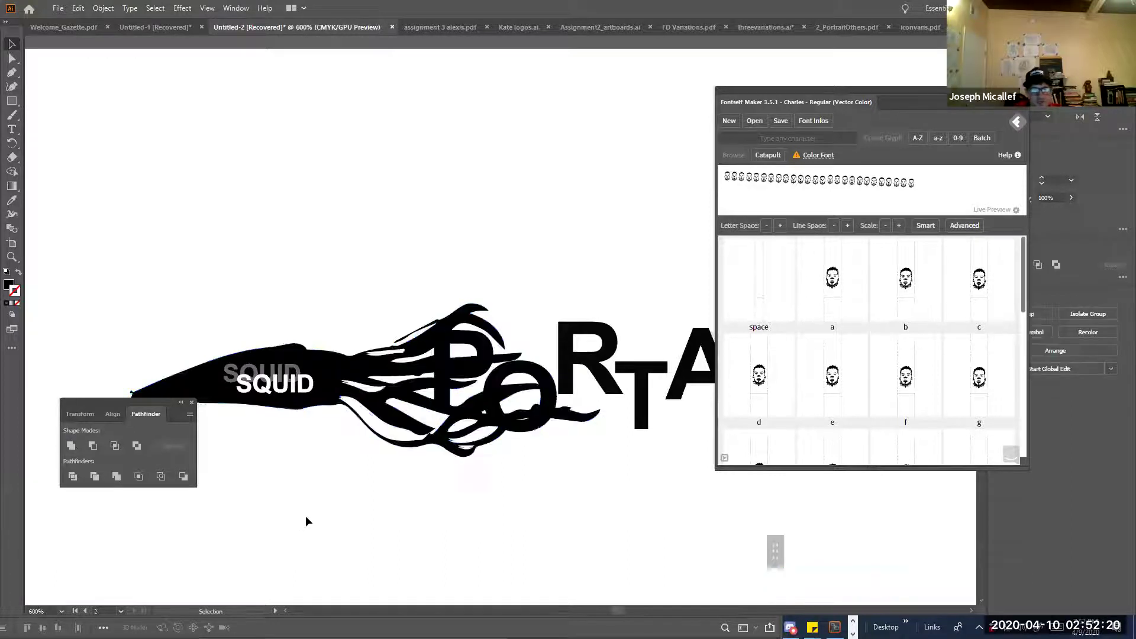
pyautogui.hotkey('ctrl', 'z')
pyautogui.hotkey('ctrl', 'z')
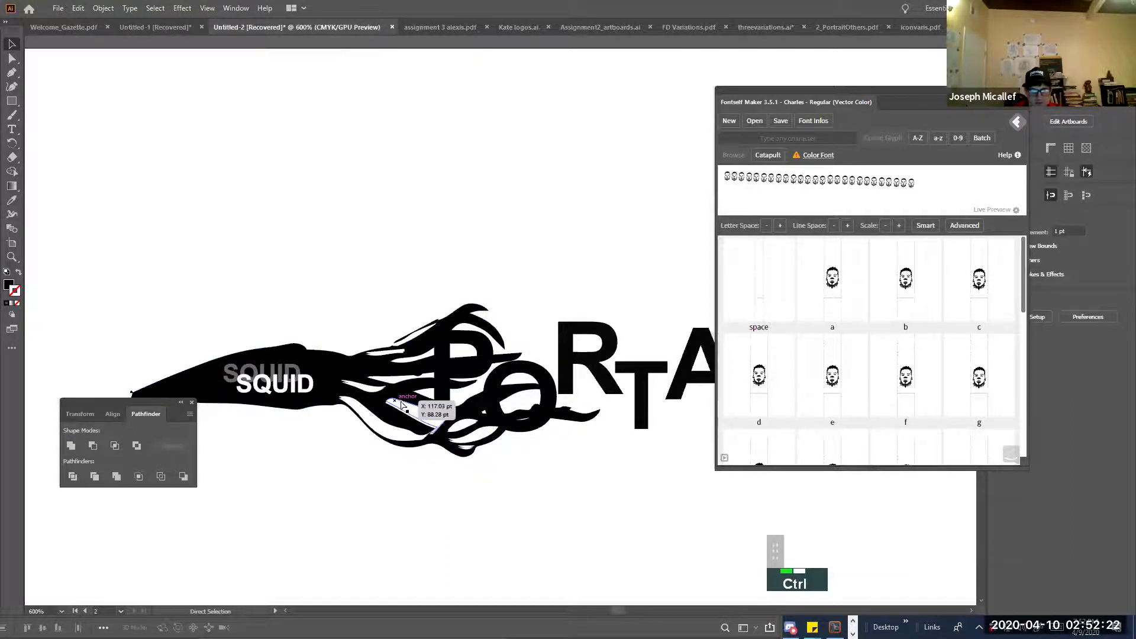
# Zoom in closely on the O and select its circle paths and the squid group
pyautogui.keyDown('ctrl'); pyautogui.click(536, 515); pyautogui.keyUp('ctrl')
pyautogui.keyDown('ctrl'); pyautogui.click(502, 398); pyautogui.keyUp('ctrl')
pyautogui.hotkey('ctrl', 'space')
pyautogui.keyDown('ctrl'); pyautogui.click(503, 398); pyautogui.keyUp('ctrl')
pyautogui.keyDown('ctrl'); pyautogui.click(503, 398); pyautogui.keyUp('ctrl')
pyautogui.keyDown('ctrl'); pyautogui.click(503, 399); pyautogui.keyUp('ctrl')
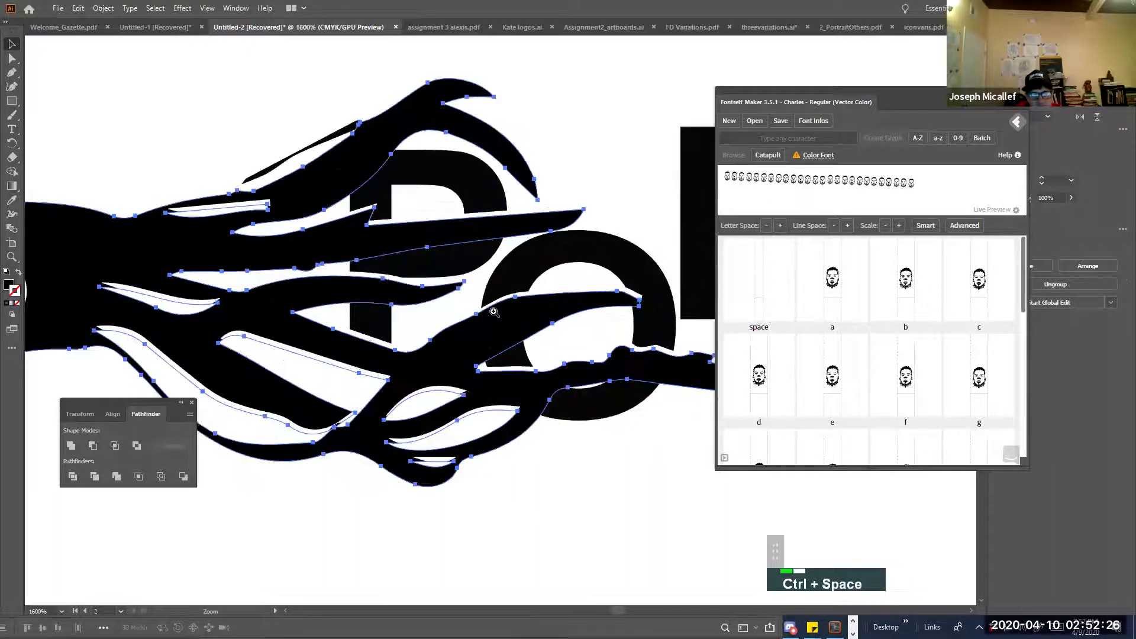
pyautogui.keyDown('ctrl'); pyautogui.click(503, 398); pyautogui.keyUp('ctrl')
pyautogui.keyDown('ctrl'); pyautogui.click(566, 349); pyautogui.keyUp('ctrl')
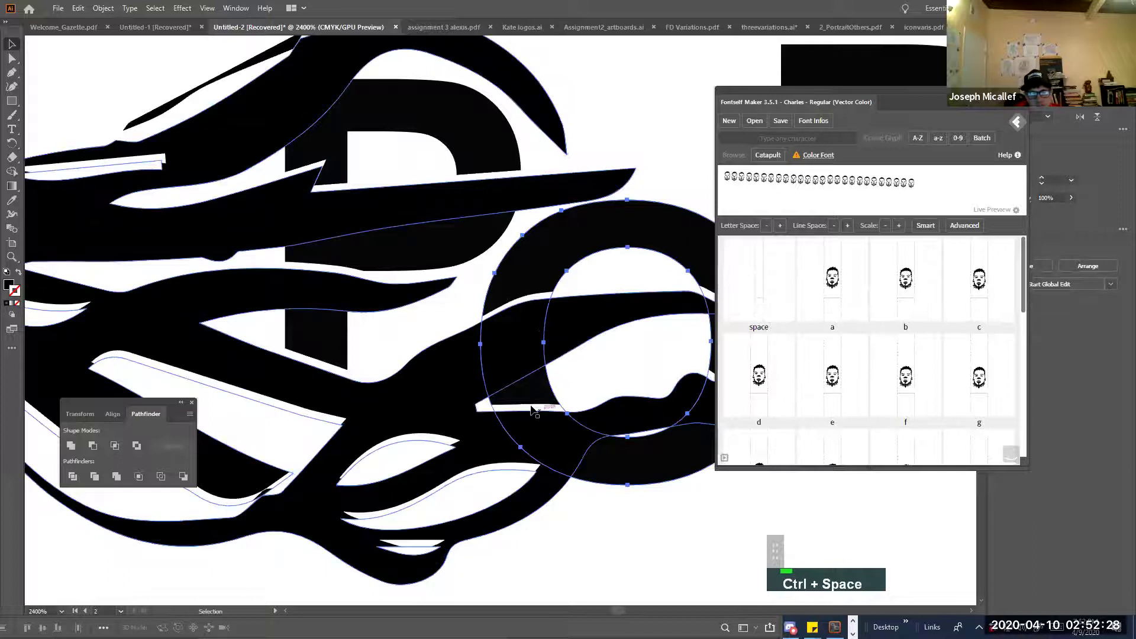
pyautogui.click(530, 415)
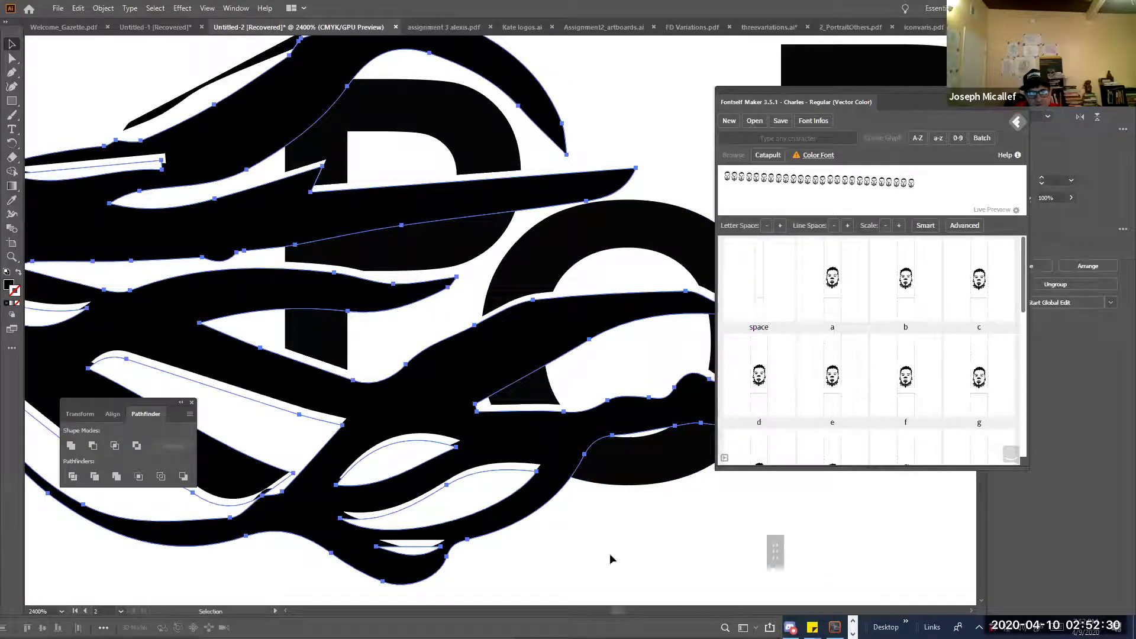
# Zoom back out to view the whole SQUID PORTAL artwork
pyautogui.keyDown('ctrl'); pyautogui.keyDown('alt'); pyautogui.click(565, 470); pyautogui.keyUp('alt'); pyautogui.keyUp('ctrl')
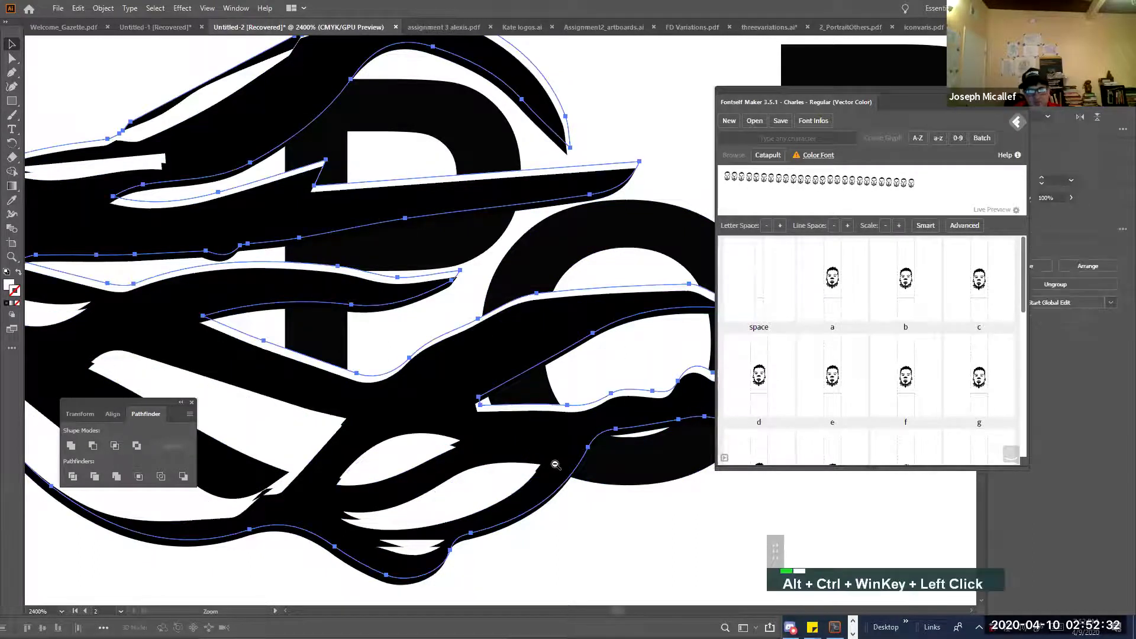
pyautogui.keyDown('ctrl'); pyautogui.keyDown('alt'); pyautogui.click(455, 339); pyautogui.keyUp('alt'); pyautogui.keyUp('ctrl')
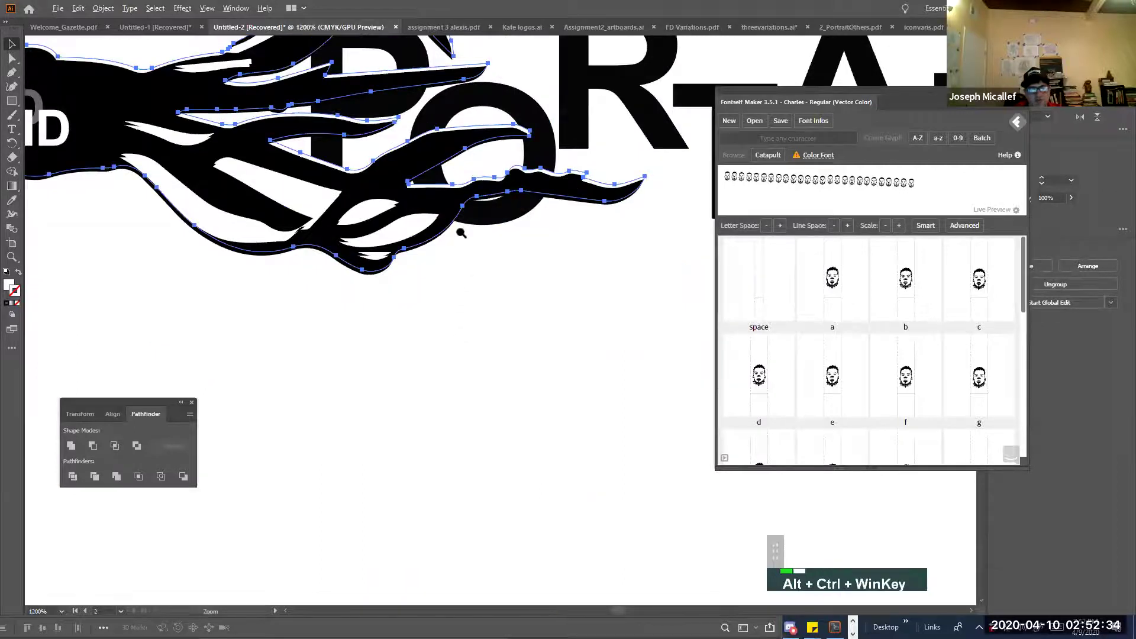
pyautogui.keyDown('ctrl'); pyautogui.keyDown('alt'); pyautogui.click(461, 233); pyautogui.keyUp('alt'); pyautogui.keyUp('ctrl')
pyautogui.click(559, 340)
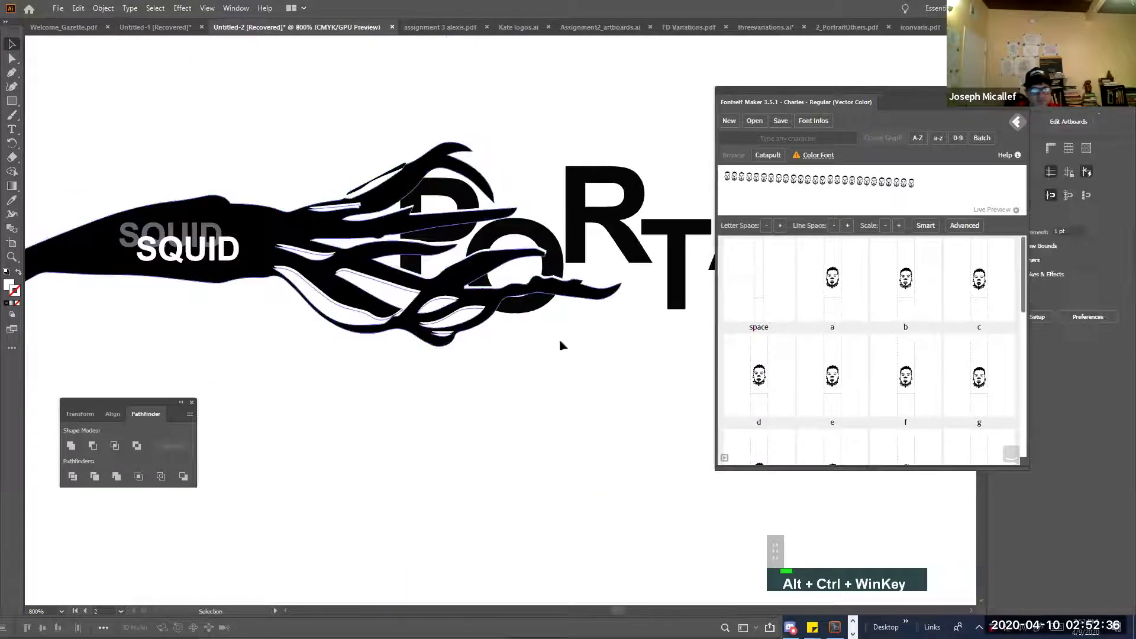
pyautogui.hotkey('ctrl', 'space')
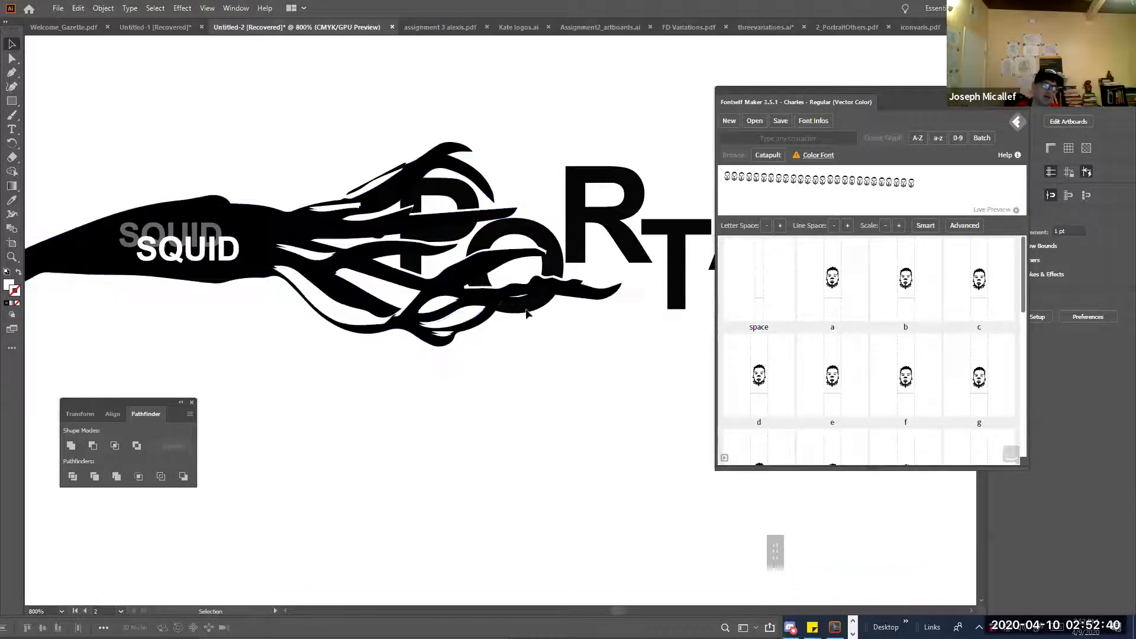
# Convert the SPORTS and SKULL lettering on the Skull Sports badge to outlines with Ctrl+Shift+O
pyautogui.keyDown('ctrl'); pyautogui.keyDown('alt'); pyautogui.click(496, 285); pyautogui.keyUp('alt'); pyautogui.keyUp('ctrl')
pyautogui.keyDown('ctrl'); pyautogui.keyDown('alt'); pyautogui.click(495, 285); pyautogui.keyUp('alt'); pyautogui.keyUp('ctrl')
pyautogui.moveTo(876, 390); pyautogui.dragTo(322, 302)
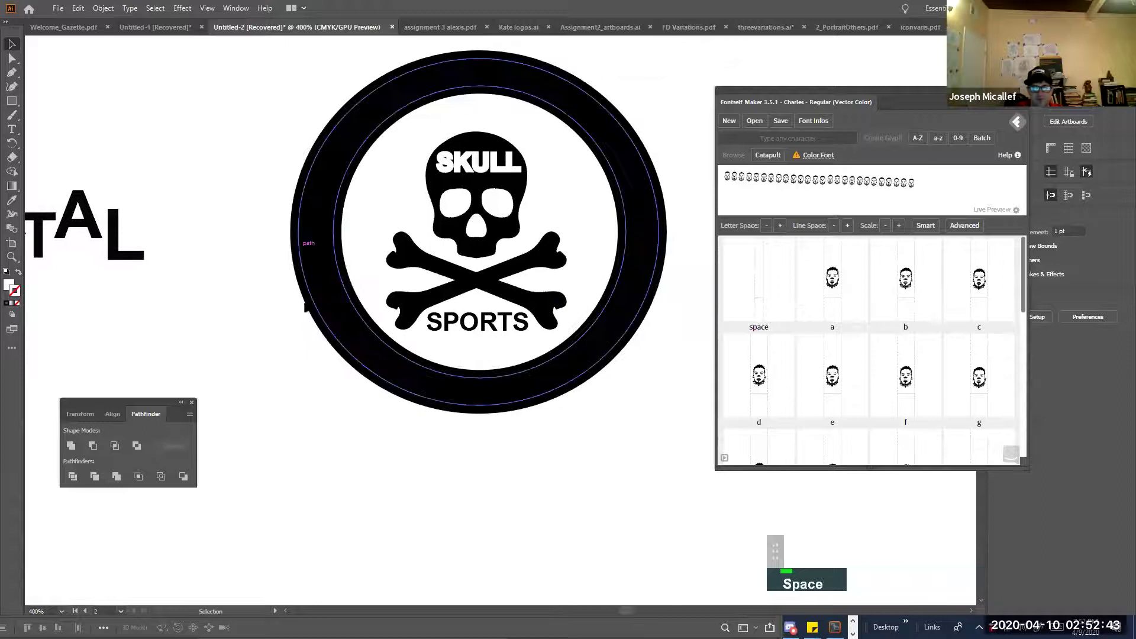
pyautogui.click(323, 304)
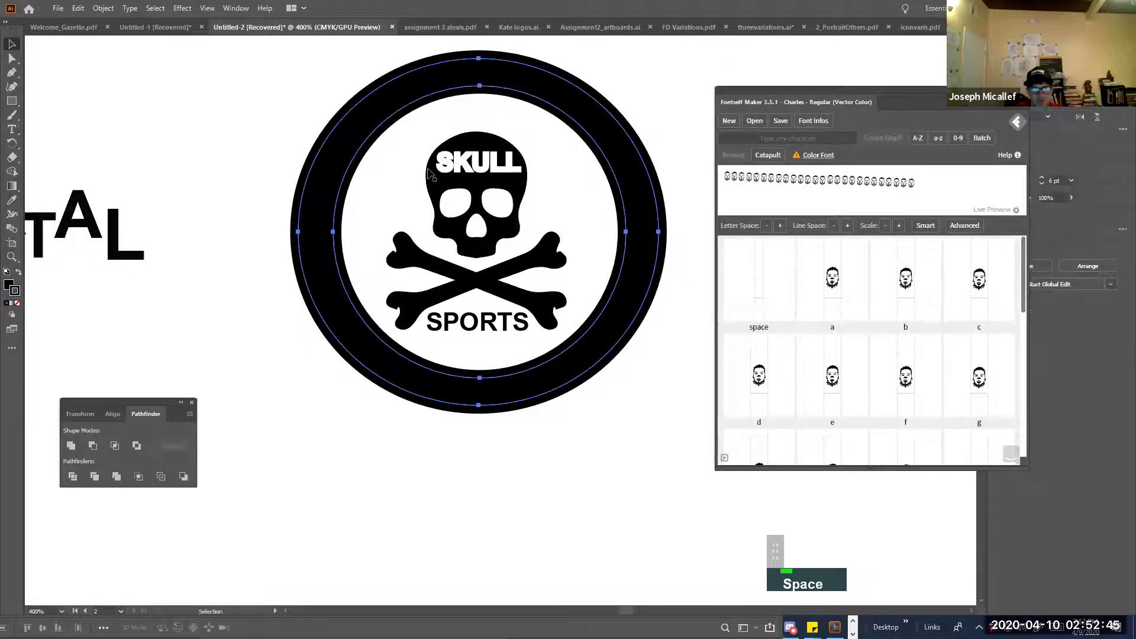
pyautogui.click(458, 285)
pyautogui.keyDown('ctrl'); pyautogui.click(484, 329); pyautogui.keyUp('ctrl')
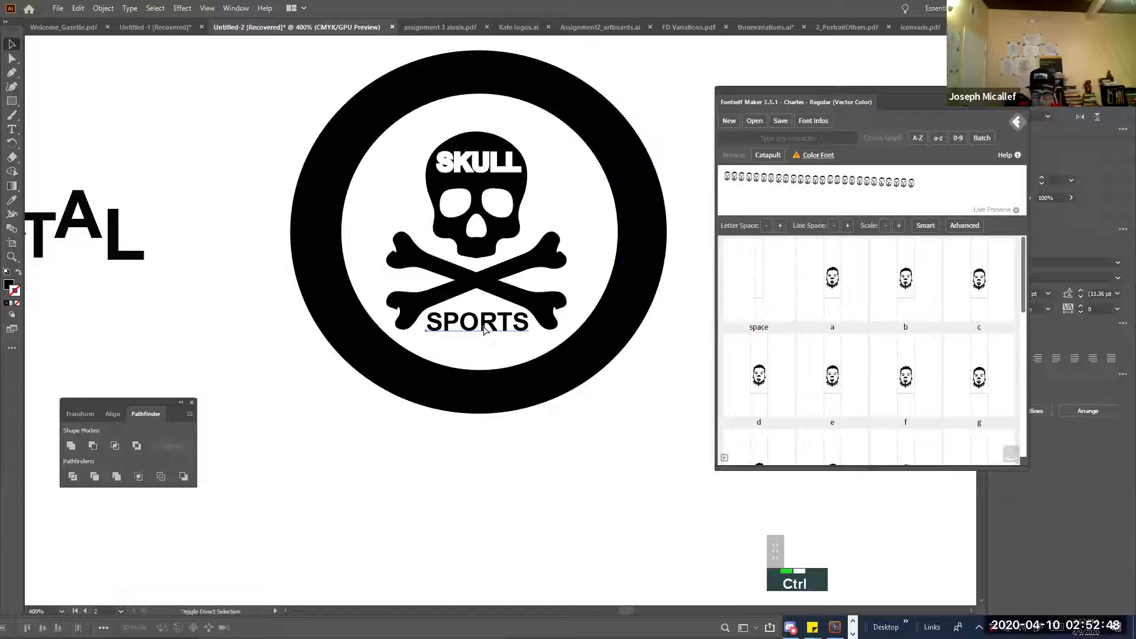
pyautogui.hotkey('ctrl', 'shift', 'o')
pyautogui.keyDown('ctrl'); pyautogui.click(495, 182); pyautogui.keyUp('ctrl')
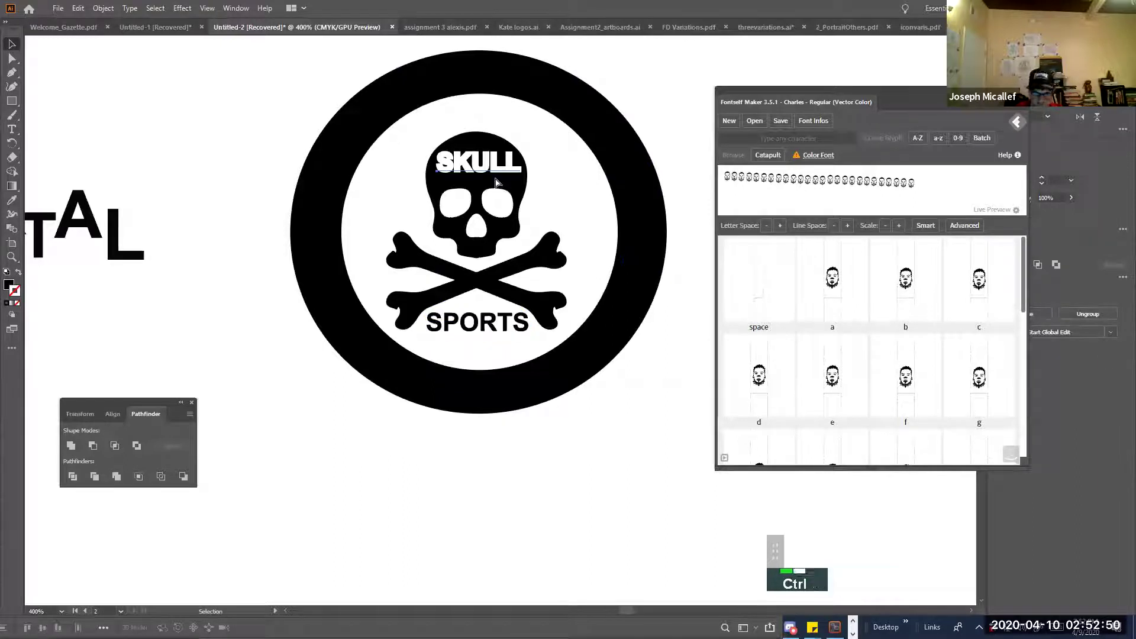
pyautogui.hotkey('ctrl', 'shift', 'o')
pyautogui.click(570, 223)
# Select the hooded portrait figure and zoom in closely to inspect its paths
pyautogui.press('space')
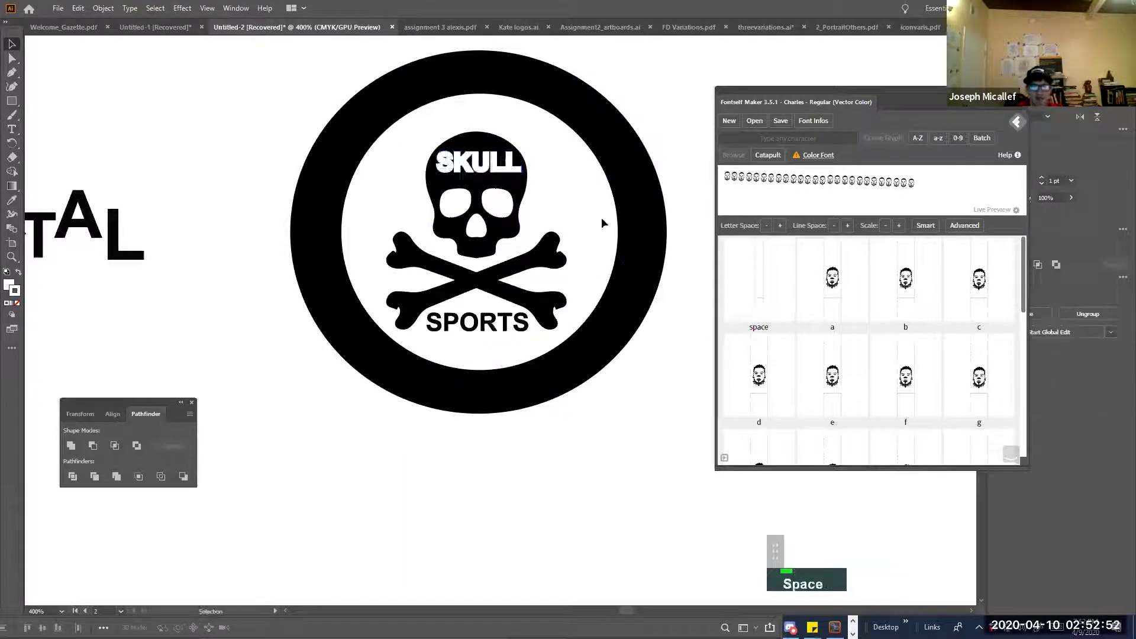
pyautogui.keyDown('ctrl'); pyautogui.keyDown('alt'); pyautogui.click(602, 223); pyautogui.keyUp('alt'); pyautogui.keyUp('ctrl')
pyautogui.keyDown('ctrl'); pyautogui.keyDown('alt'); pyautogui.doubleClick(509, 419); pyautogui.keyUp('alt'); pyautogui.keyUp('ctrl')
pyautogui.moveTo(522, 540); pyautogui.dragTo(438, 408)
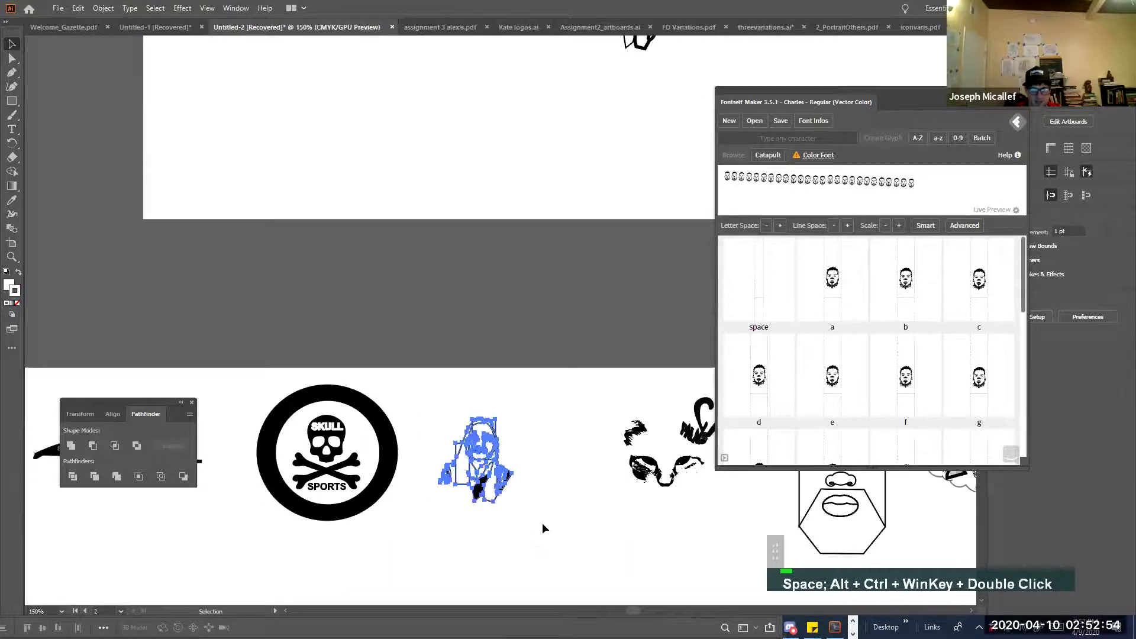
pyautogui.keyDown('ctrl'); pyautogui.click(467, 414); pyautogui.keyUp('ctrl')
pyautogui.keyDown('ctrl'); pyautogui.doubleClick(509, 142); pyautogui.keyUp('ctrl')
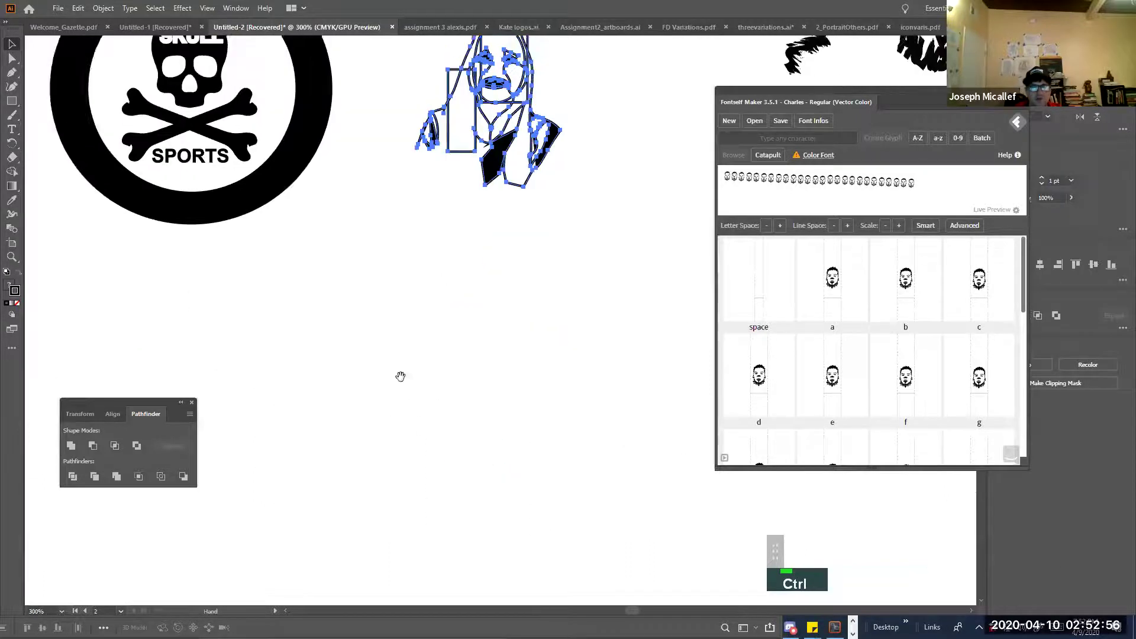
pyautogui.keyDown('ctrl'); pyautogui.click(550, 263); pyautogui.keyUp('ctrl')
pyautogui.keyDown('ctrl'); pyautogui.doubleClick(551, 263); pyautogui.keyUp('ctrl')
pyautogui.moveTo(313, 285); pyautogui.dragTo(88, 290)
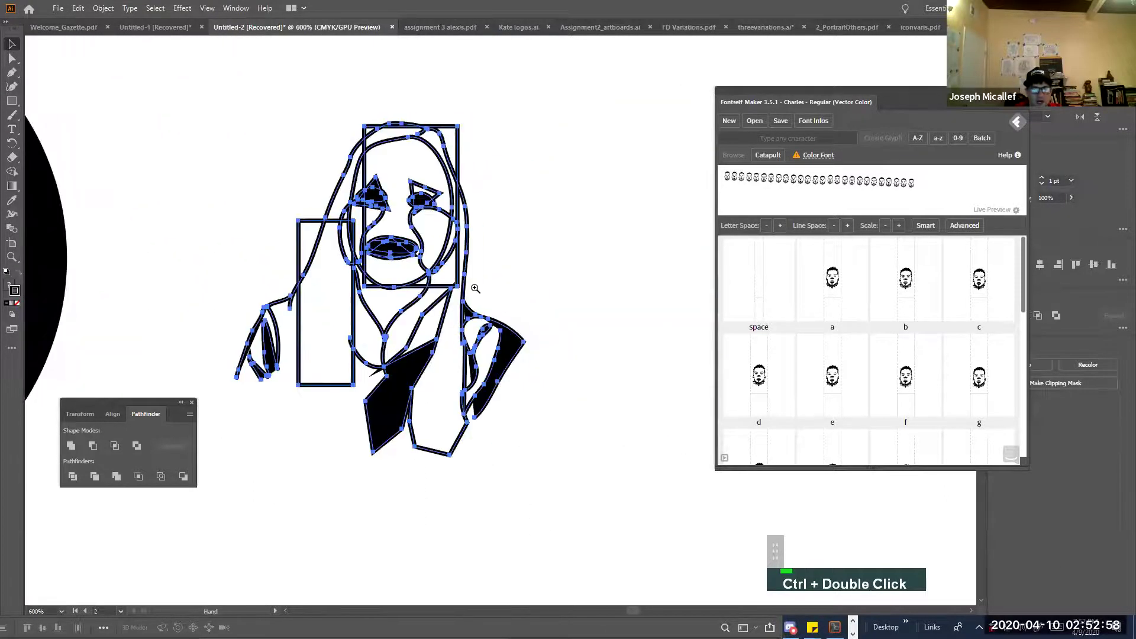
pyautogui.keyDown('ctrl'); pyautogui.click(475, 288); pyautogui.keyUp('ctrl')
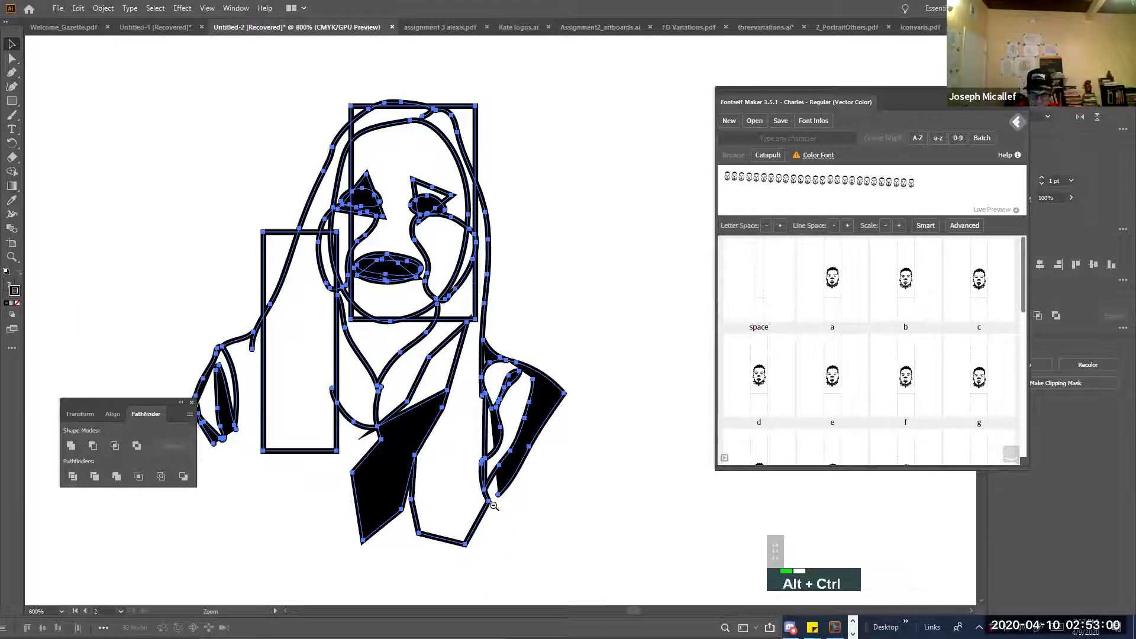
# Zoom back out to the neighbouring logos and select the arched CAT envelope
pyautogui.keyDown('ctrl'); pyautogui.keyDown('alt'); pyautogui.click(540, 418); pyautogui.keyUp('alt'); pyautogui.keyUp('ctrl')
pyautogui.keyDown('ctrl'); pyautogui.keyDown('alt'); pyautogui.click(555, 383); pyautogui.keyUp('alt'); pyautogui.keyUp('ctrl')
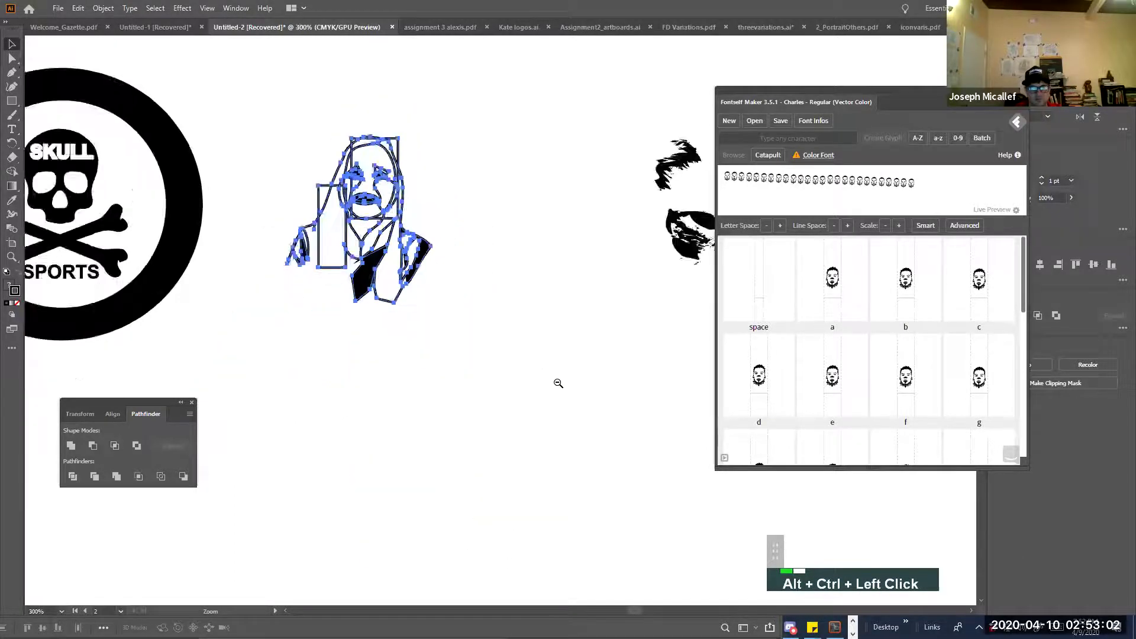
pyautogui.keyDown('ctrl'); pyautogui.keyDown('alt'); pyautogui.click(555, 383); pyautogui.keyUp('alt'); pyautogui.keyUp('ctrl')
pyautogui.keyDown('ctrl'); pyautogui.keyDown('alt'); pyautogui.click(584, 156); pyautogui.keyUp('alt'); pyautogui.keyUp('ctrl')
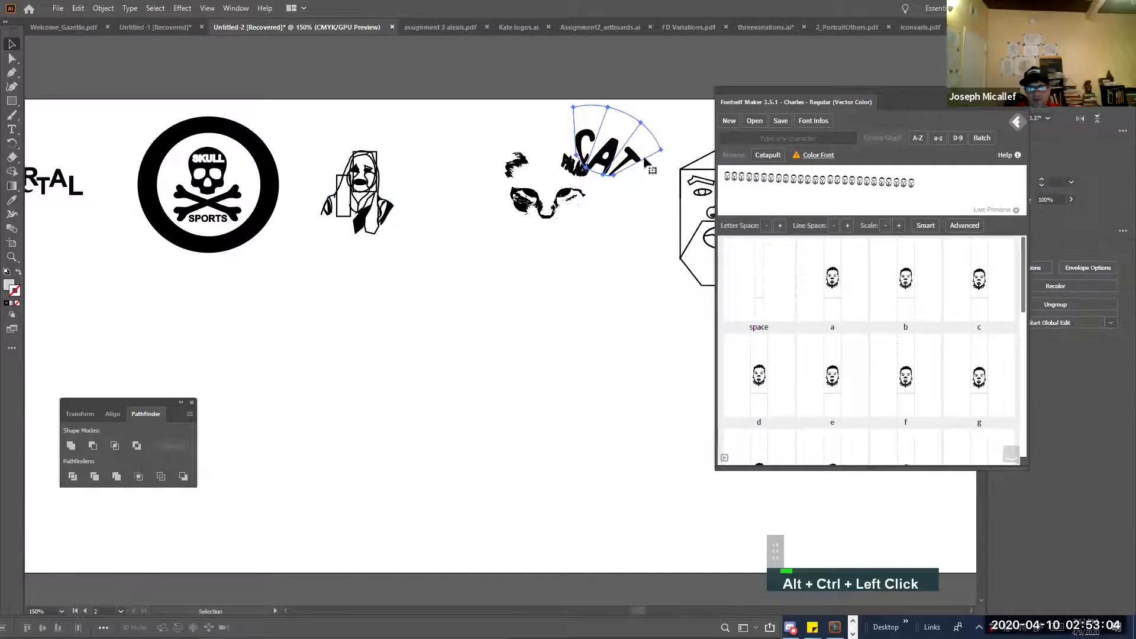
# Expand the selected arched CAT envelope into paths using Object > Expand
pyautogui.keyDown('ctrl'); pyautogui.click(644, 154); pyautogui.keyUp('ctrl')
pyautogui.keyDown('ctrl'); pyautogui.click(643, 151); pyautogui.keyUp('ctrl')
pyautogui.moveTo(300, 459); pyautogui.dragTo(495, 187)
pyautogui.click(103, 7)
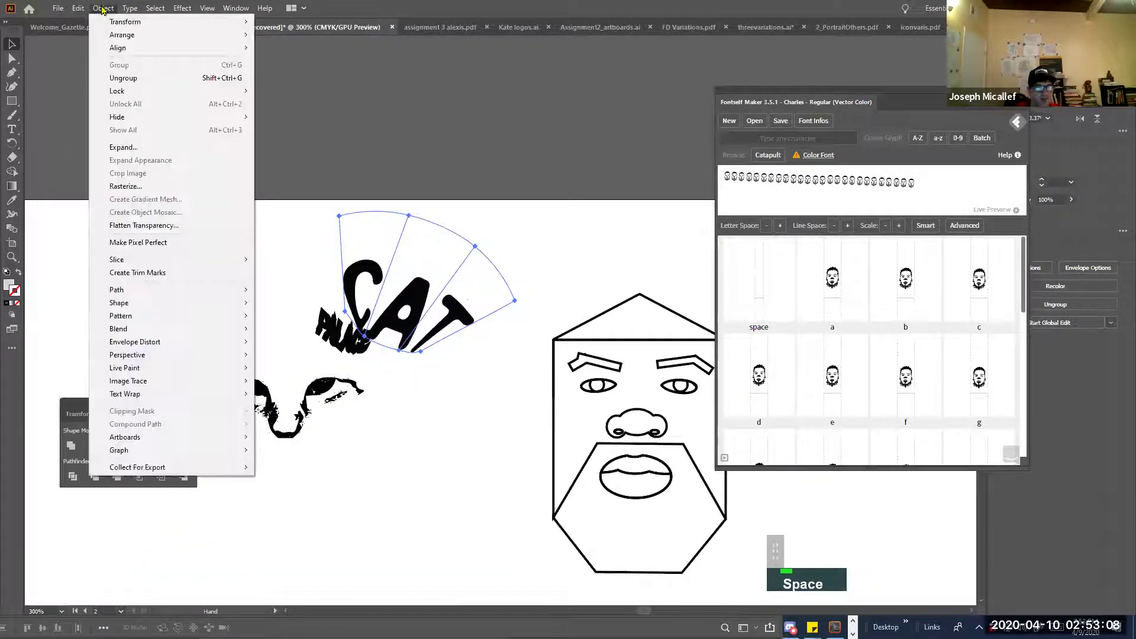
pyautogui.moveTo(239, 393)
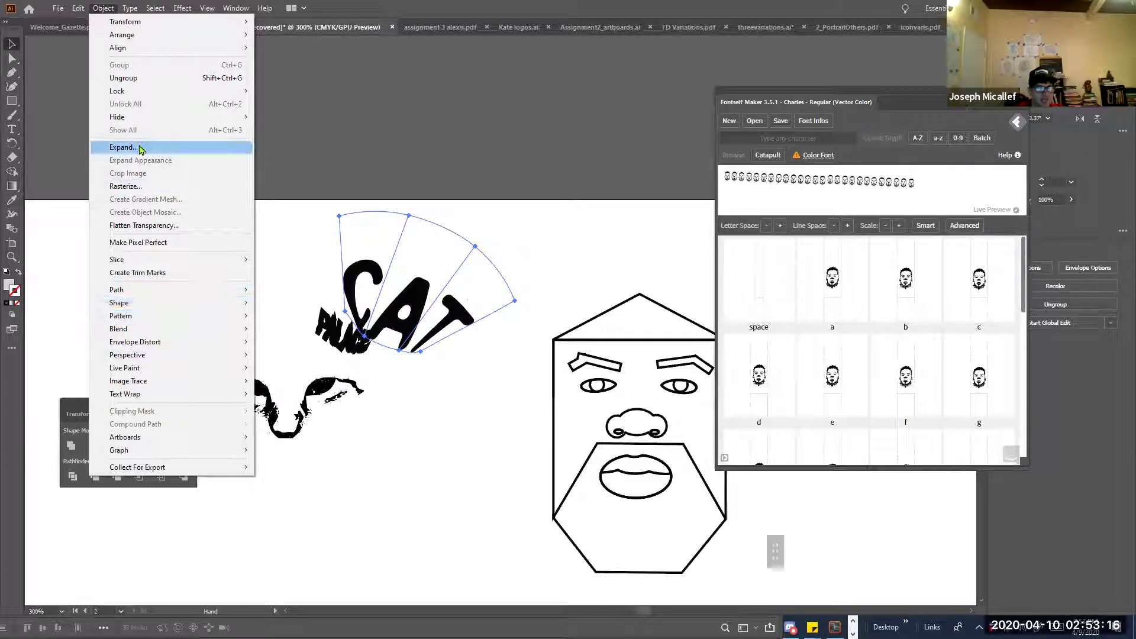
pyautogui.click(151, 147)
pyautogui.click(539, 380)
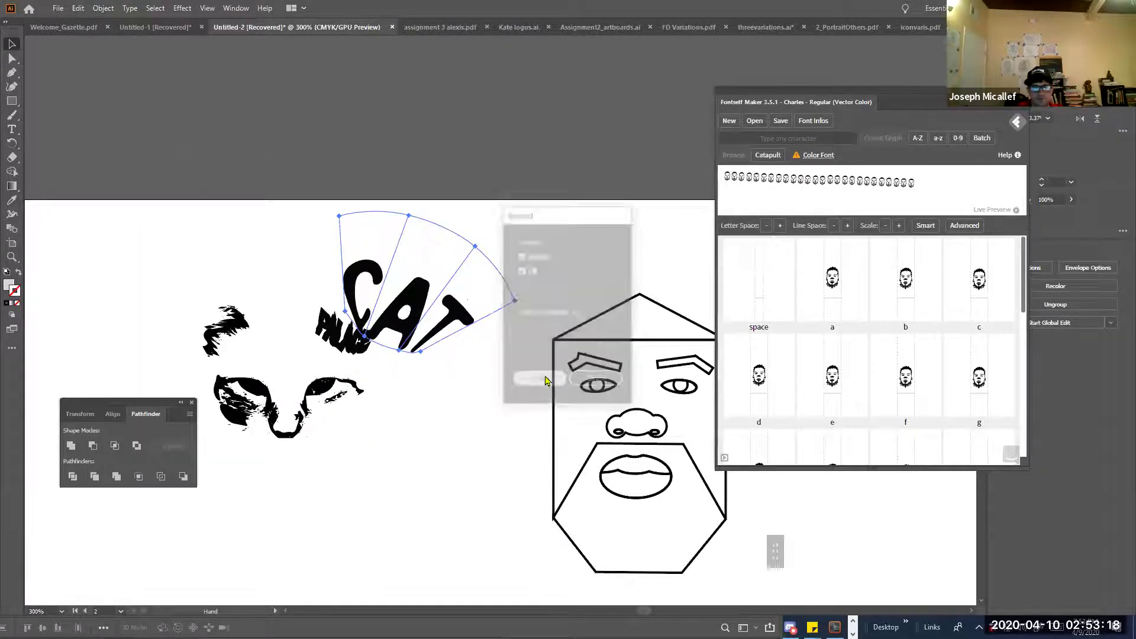
# Check the expanded CAT and face logo paths with the Direct Selection tool (A)
pyautogui.click(424, 261)
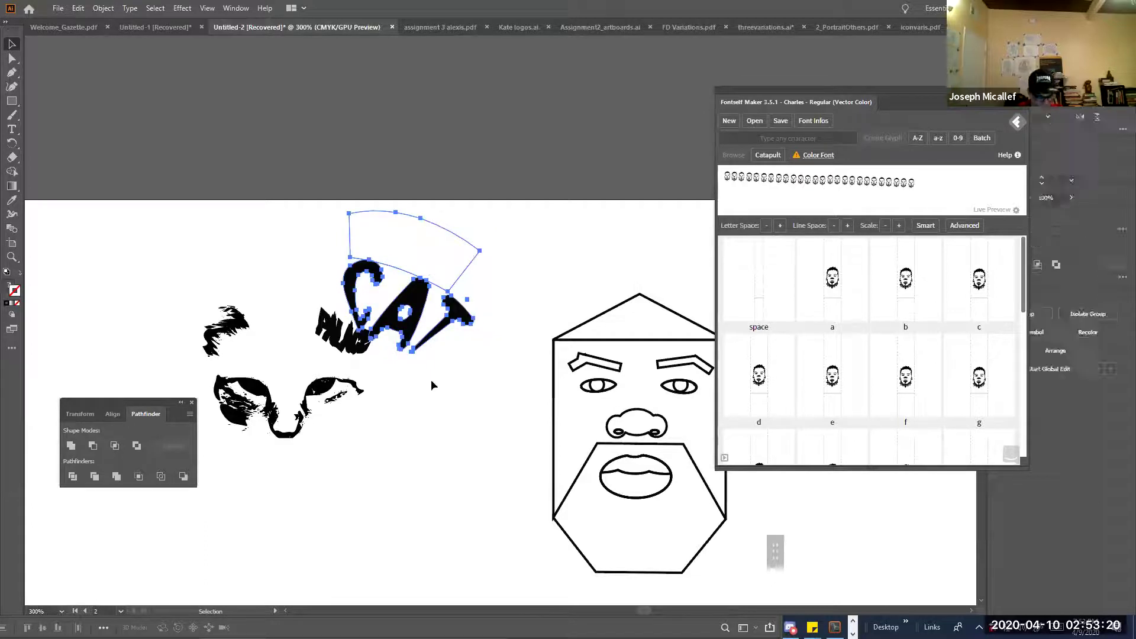
pyautogui.click(467, 408)
pyautogui.press('a')
pyautogui.click(415, 236)
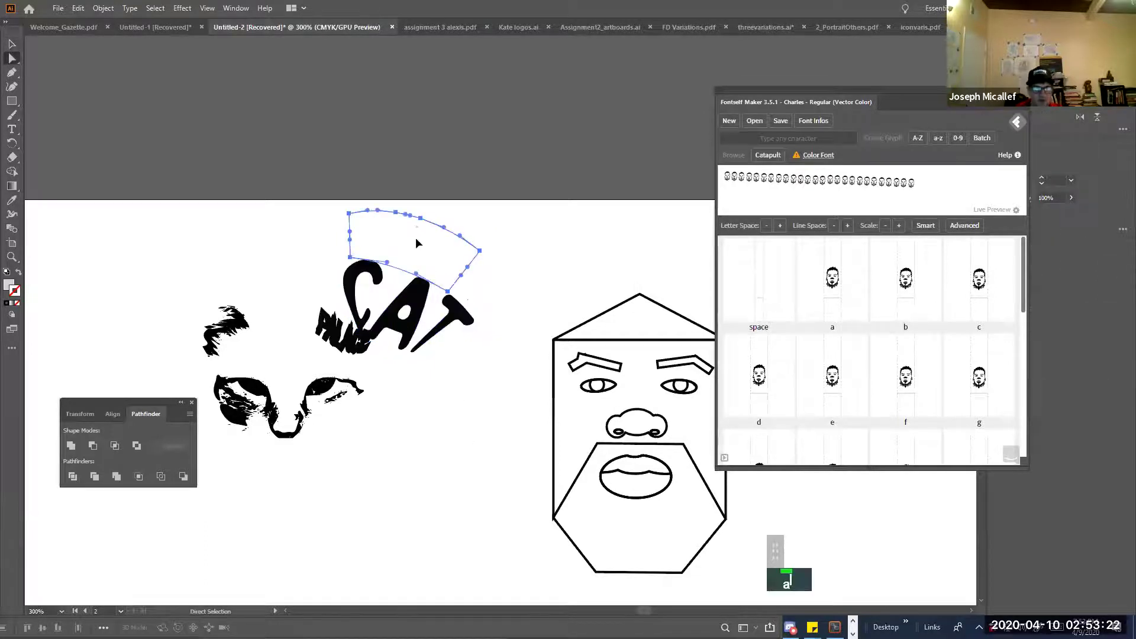
pyautogui.click(418, 243)
pyautogui.moveTo(451, 480); pyautogui.dragTo(452, 481)
pyautogui.click(442, 469)
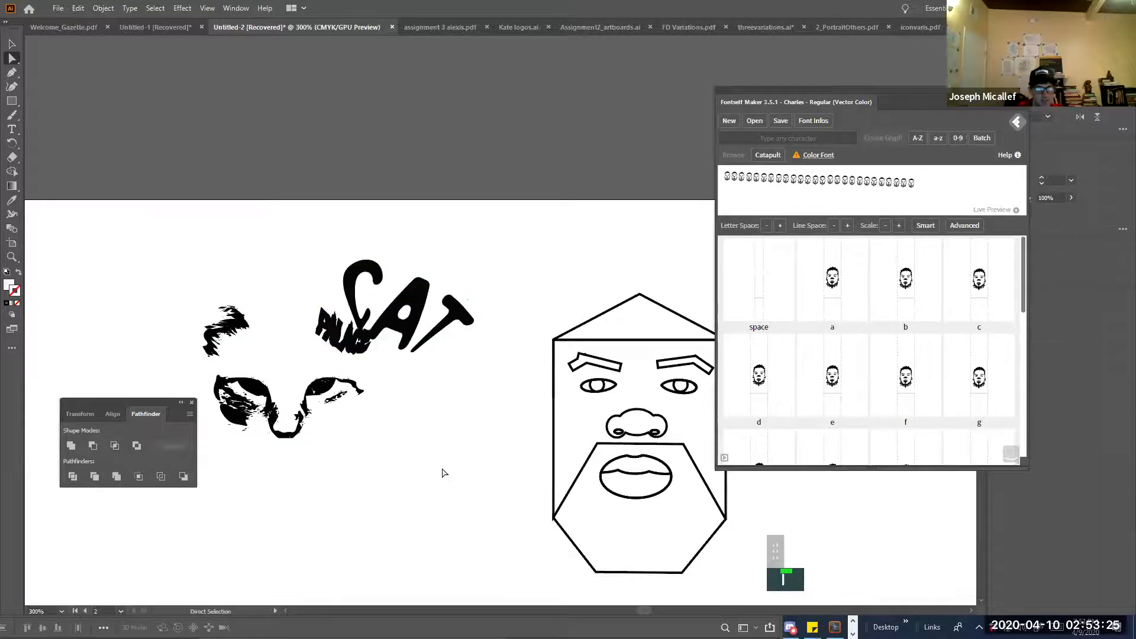
pyautogui.click(612, 446)
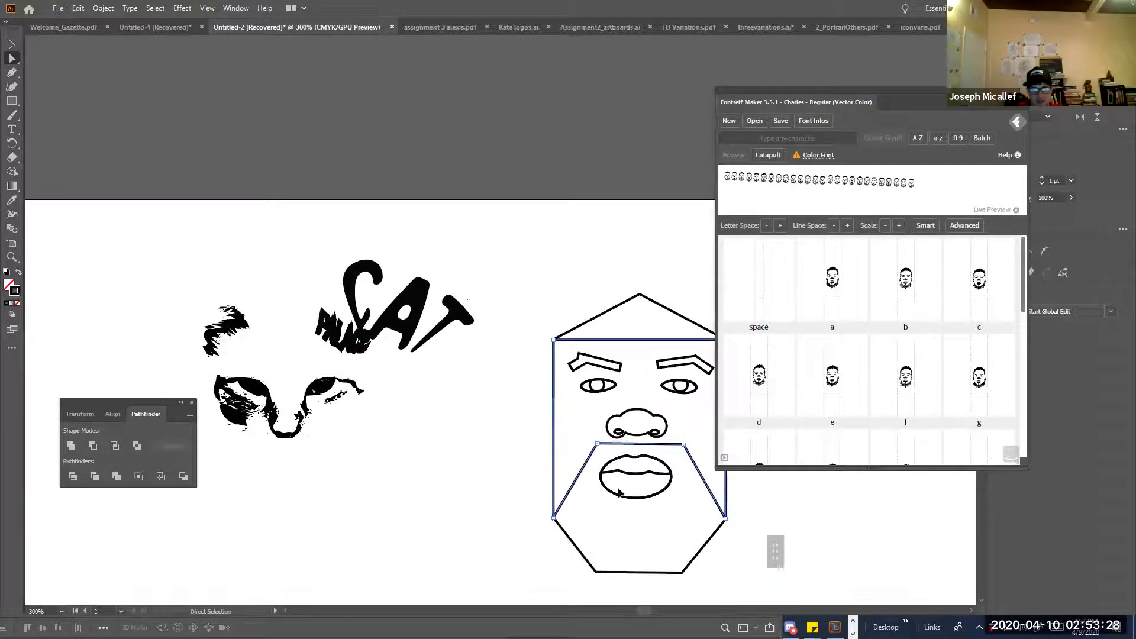
pyautogui.keyDown('ctrl'); pyautogui.keyDown('alt'); pyautogui.doubleClick(613, 446); pyautogui.keyUp('alt'); pyautogui.keyUp('ctrl')
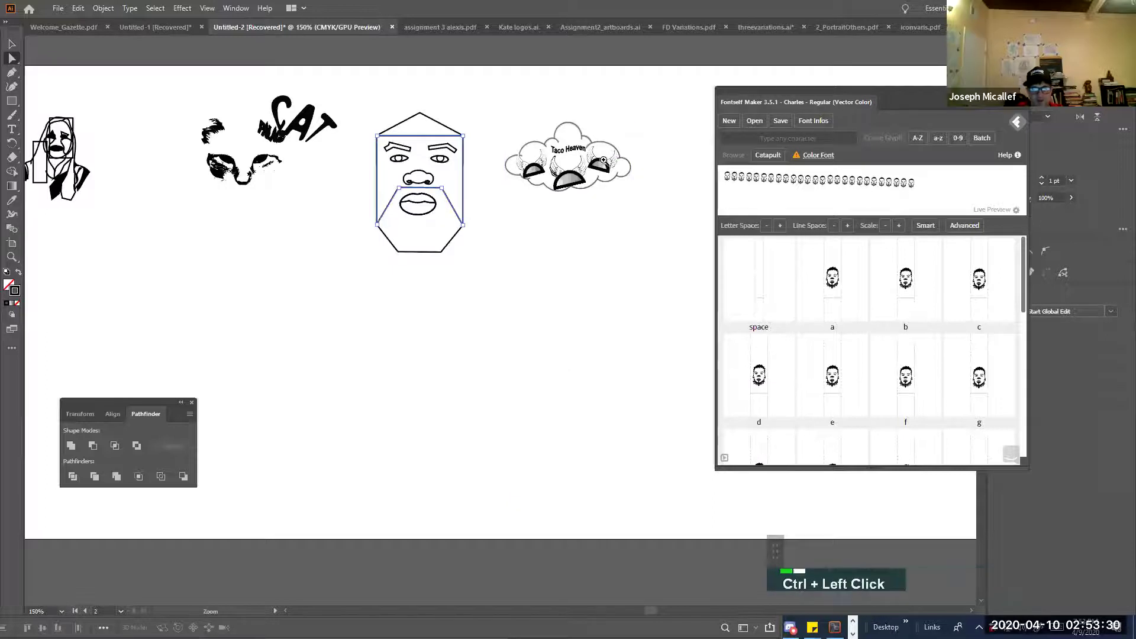
# Expand the Taco Heaven text on the cloud logo via Object > Expand
pyautogui.keyDown('ctrl'); pyautogui.click(378, 433); pyautogui.keyUp('ctrl')
pyautogui.moveTo(309, 532); pyautogui.dragTo(467, 274)
pyautogui.click(466, 273)
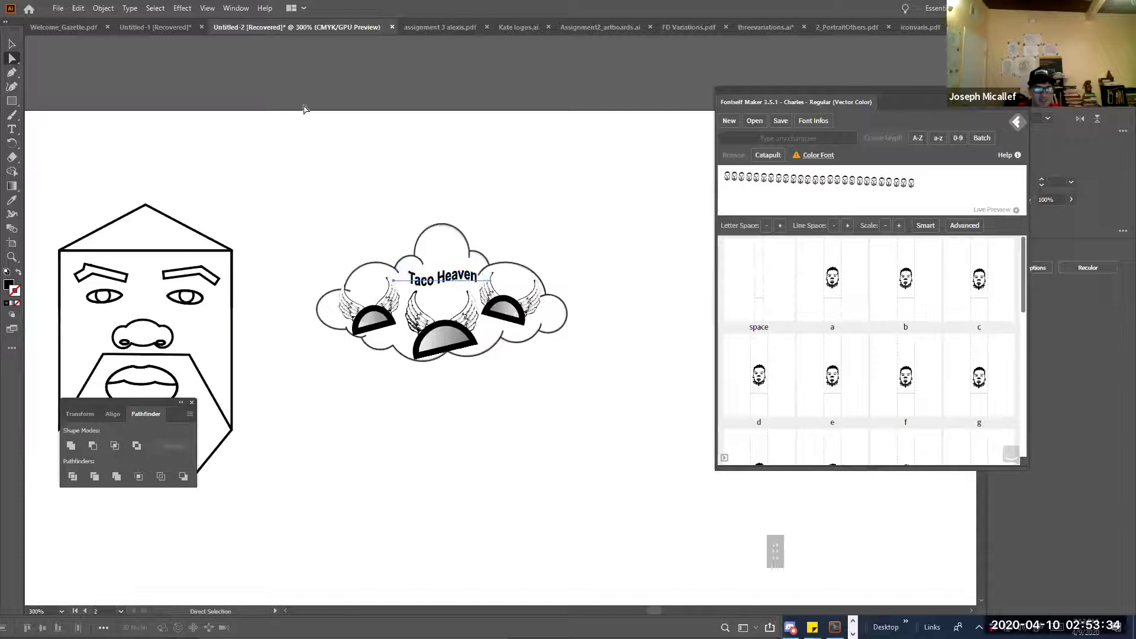
pyautogui.click(103, 7)
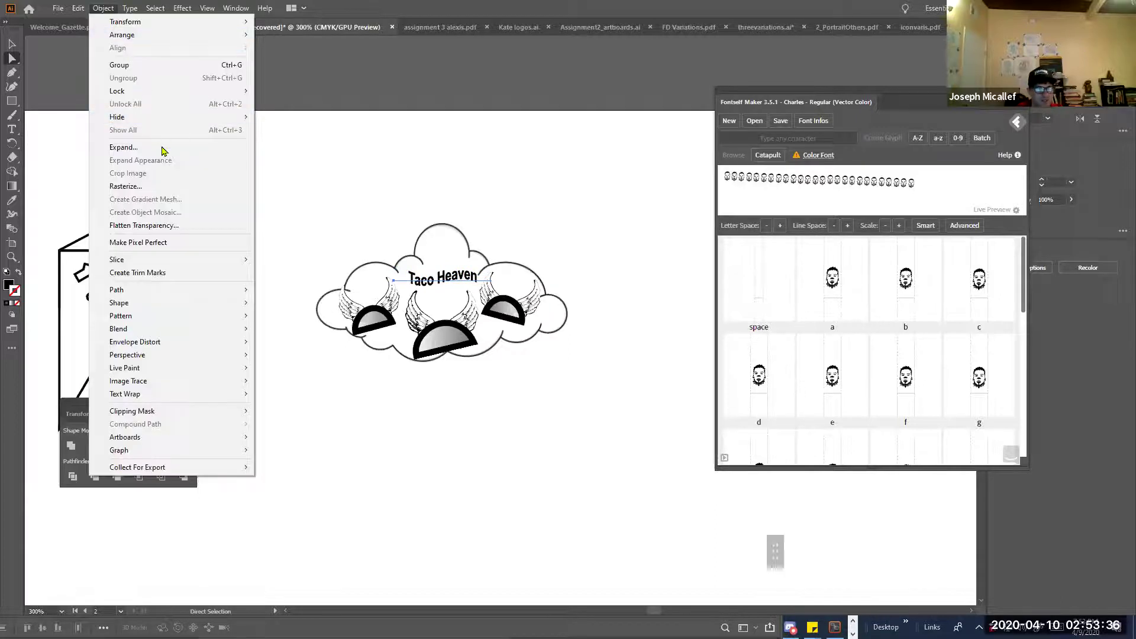
pyautogui.click(173, 148)
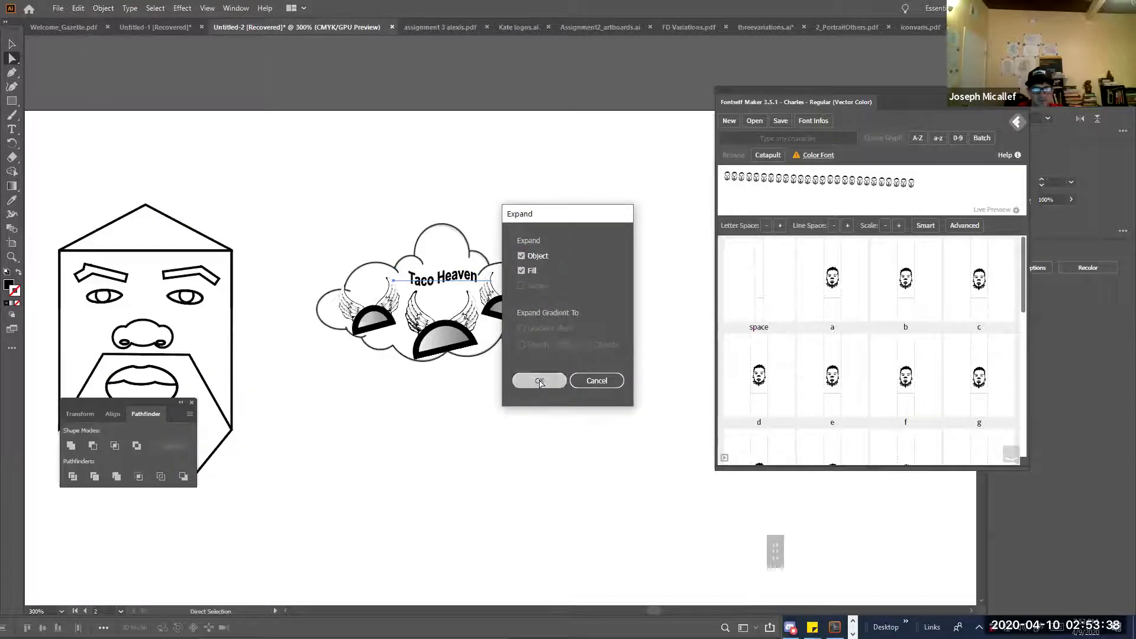
pyautogui.click(529, 376)
pyautogui.click(529, 376)
# Marquee-select the wings, tacos and text to verify outlines, then zoom out to both artboards
pyautogui.moveTo(604, 429); pyautogui.dragTo(320, 217)
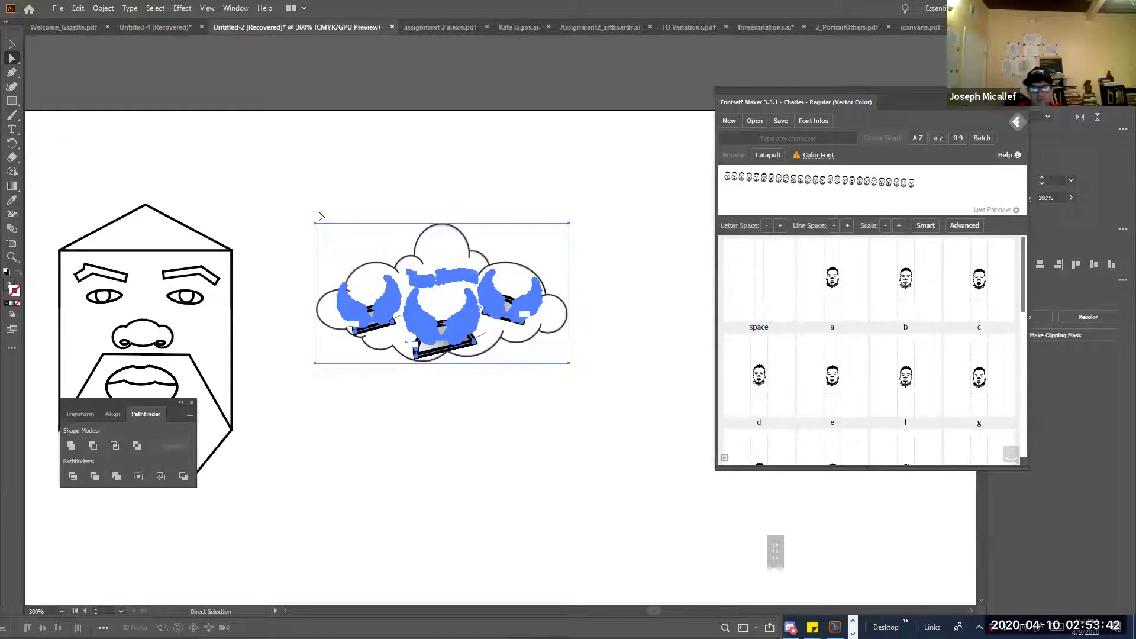
pyautogui.click(320, 217)
pyautogui.keyDown('ctrl'); pyautogui.click(450, 335); pyautogui.keyUp('ctrl')
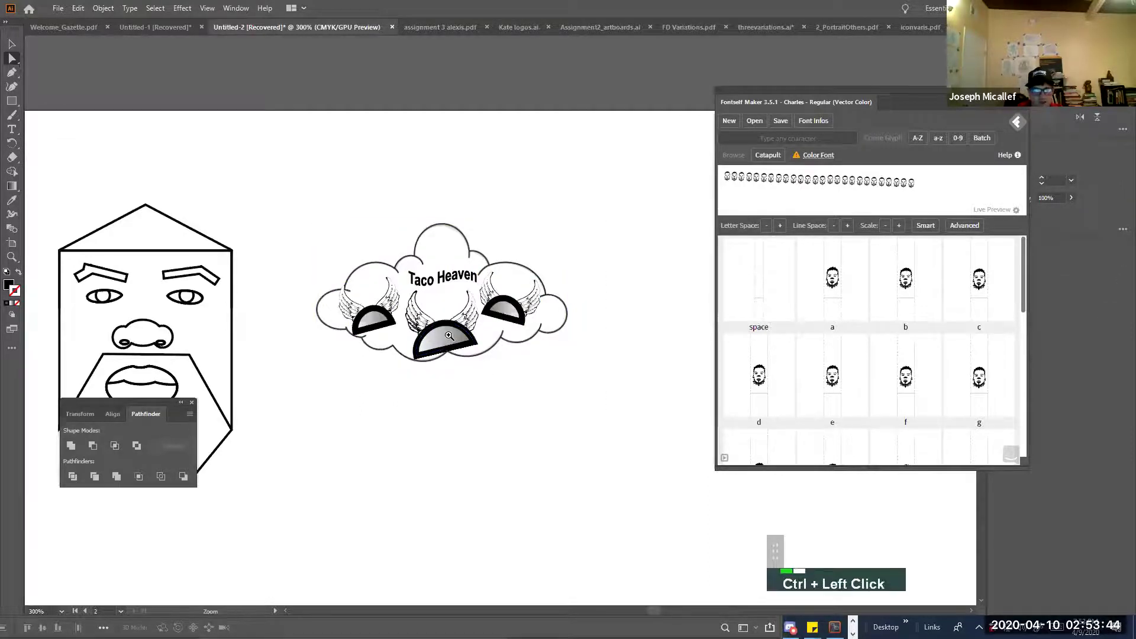
pyautogui.keyDown('ctrl'); pyautogui.click(513, 333); pyautogui.keyUp('ctrl')
pyautogui.keyDown('ctrl'); pyautogui.keyDown('alt'); pyautogui.click(496, 303); pyautogui.keyUp('alt'); pyautogui.keyUp('ctrl')
pyautogui.keyDown('ctrl'); pyautogui.keyDown('alt'); pyautogui.keyDown('super'); pyautogui.click(496, 303); pyautogui.keyUp('super'); pyautogui.keyUp('alt'); pyautogui.keyUp('ctrl')
pyautogui.keyDown('ctrl'); pyautogui.keyDown('alt'); pyautogui.keyDown('super'); pyautogui.click(497, 303); pyautogui.keyUp('super'); pyautogui.keyUp('alt'); pyautogui.keyUp('ctrl')
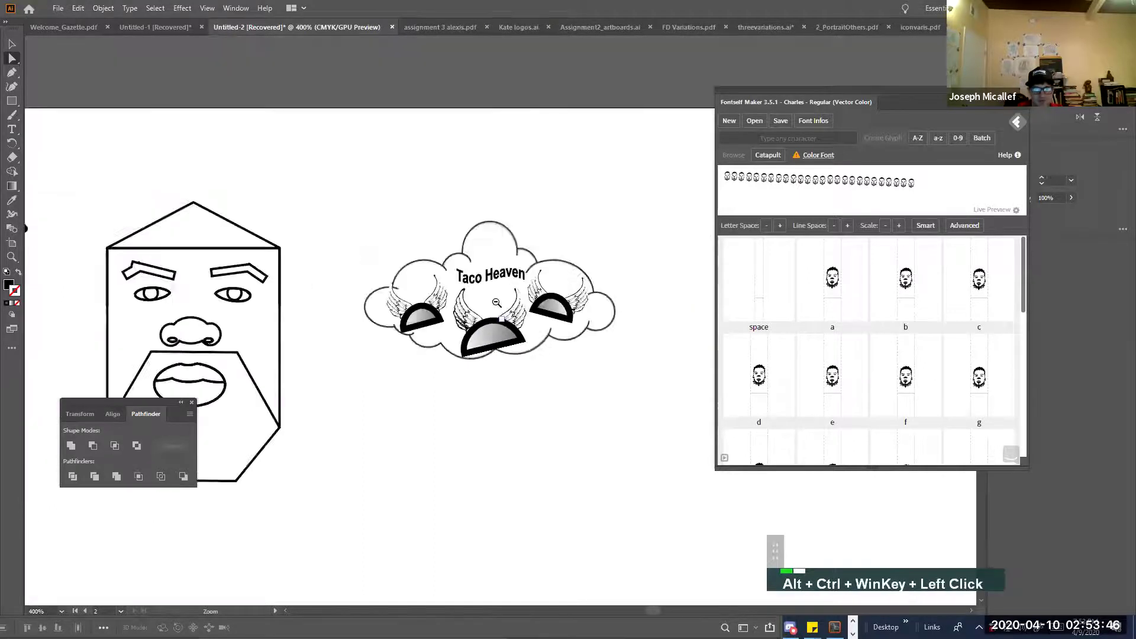
pyautogui.keyDown('ctrl'); pyautogui.keyDown('alt'); pyautogui.keyDown('super'); pyautogui.click(496, 303); pyautogui.keyUp('super'); pyautogui.keyUp('alt'); pyautogui.keyUp('ctrl')
pyautogui.keyDown('ctrl'); pyautogui.keyDown('alt'); pyautogui.keyDown('super'); pyautogui.click(496, 303); pyautogui.keyUp('super'); pyautogui.keyUp('alt'); pyautogui.keyUp('ctrl')
pyautogui.keyDown('ctrl'); pyautogui.keyDown('alt'); pyautogui.keyDown('super'); pyautogui.click(497, 303); pyautogui.keyUp('super'); pyautogui.keyUp('alt'); pyautogui.keyUp('ctrl')
pyautogui.keyDown('ctrl'); pyautogui.keyDown('alt'); pyautogui.keyDown('super'); pyautogui.click(497, 303); pyautogui.keyUp('super'); pyautogui.keyUp('alt'); pyautogui.keyUp('ctrl')
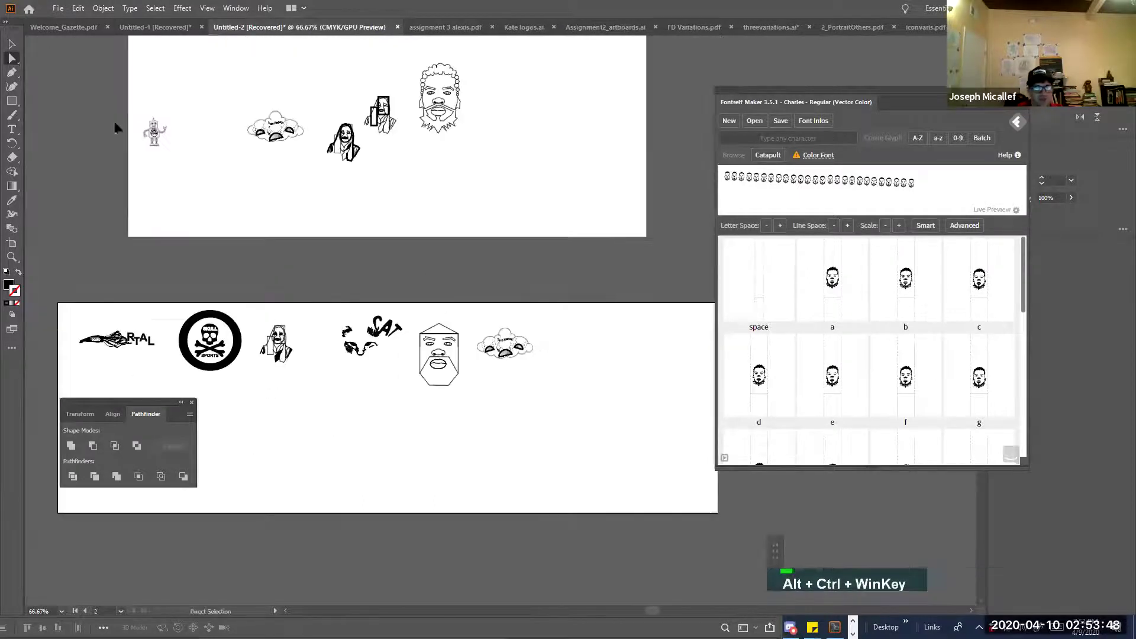
# Marquee-select all six logos on the lower artboard and start dragging them together
pyautogui.keyDown('ctrl'); pyautogui.keyDown('alt'); pyautogui.keyDown('super'); pyautogui.click(394, 344); pyautogui.keyUp('super'); pyautogui.keyUp('alt'); pyautogui.keyUp('ctrl')
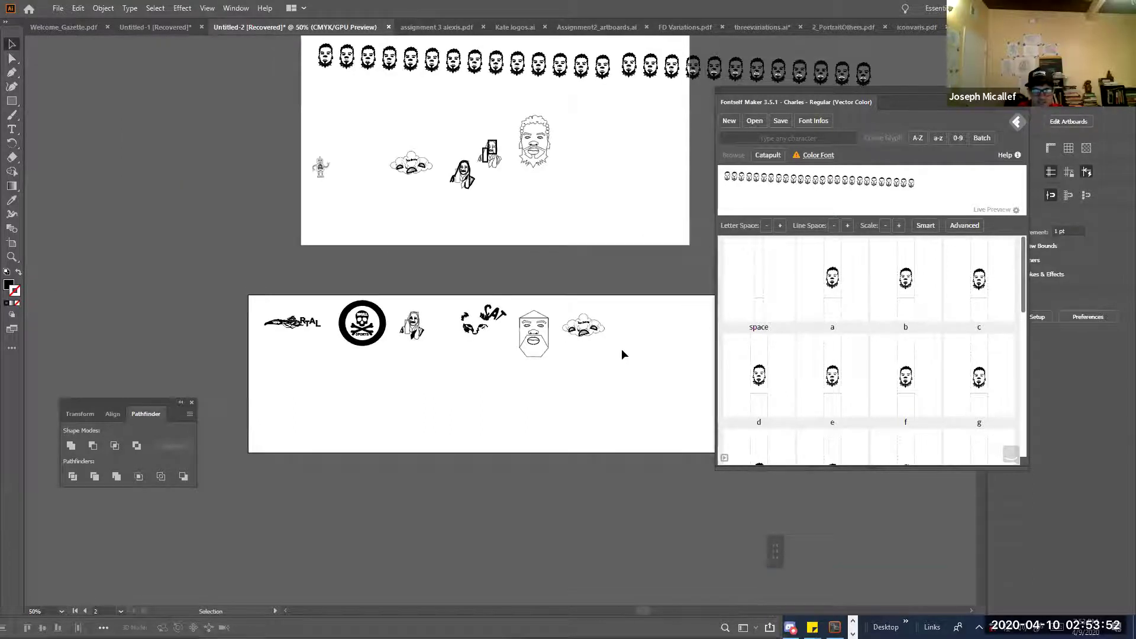
pyautogui.moveTo(443, 318); pyautogui.dragTo(269, 300)
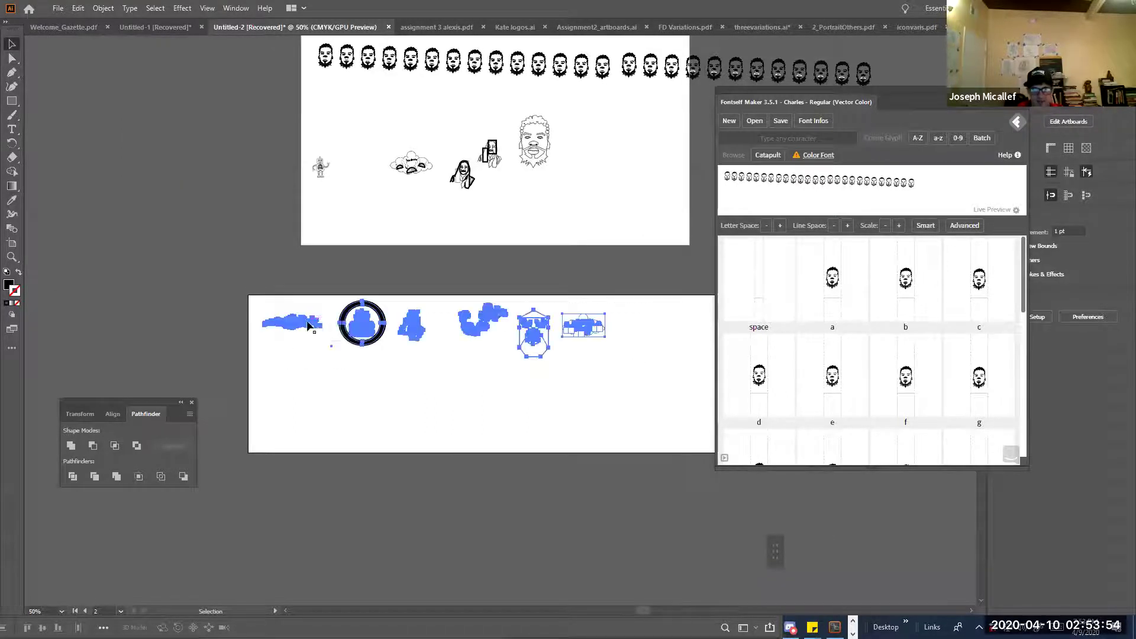
pyautogui.moveTo(375, 353); pyautogui.dragTo(377, 336)
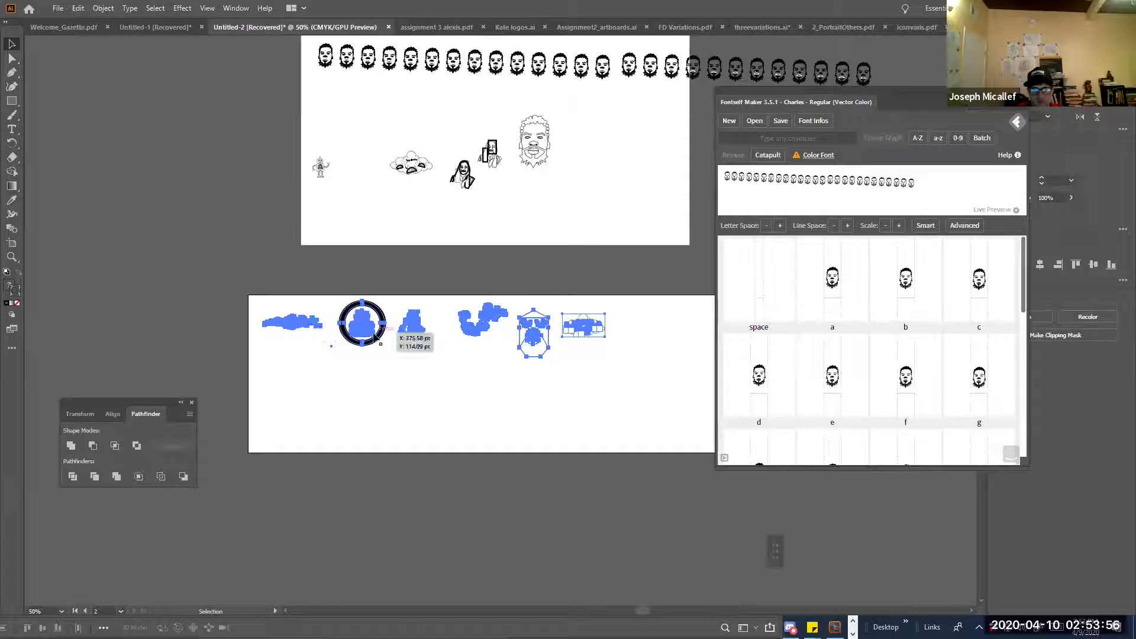
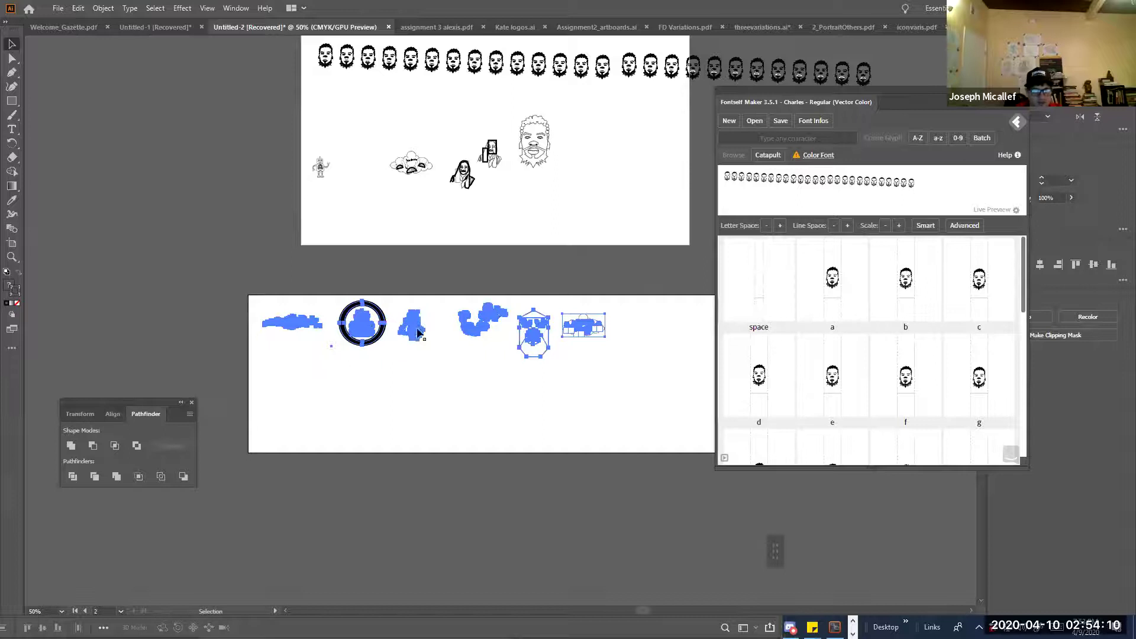
# Try shrinking the selected logos with a Scale-tool drag, then undo it and deselect
pyautogui.keyDown('ctrl'); pyautogui.keyDown('alt'); pyautogui.click(574, 339); pyautogui.keyUp('alt'); pyautogui.keyUp('ctrl')
pyautogui.press('s')
pyautogui.moveTo(459, 340); pyautogui.dragTo(578, 364)
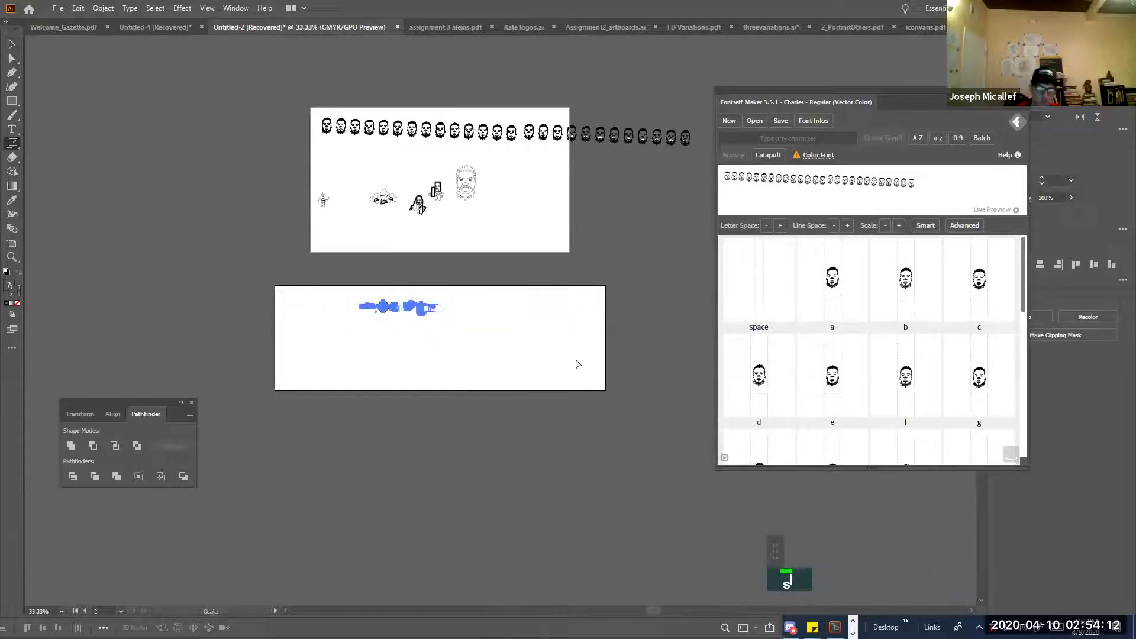
pyautogui.press('v')
pyautogui.click(517, 347)
pyautogui.keyDown('ctrl'); pyautogui.click(412, 307); pyautogui.keyUp('ctrl')
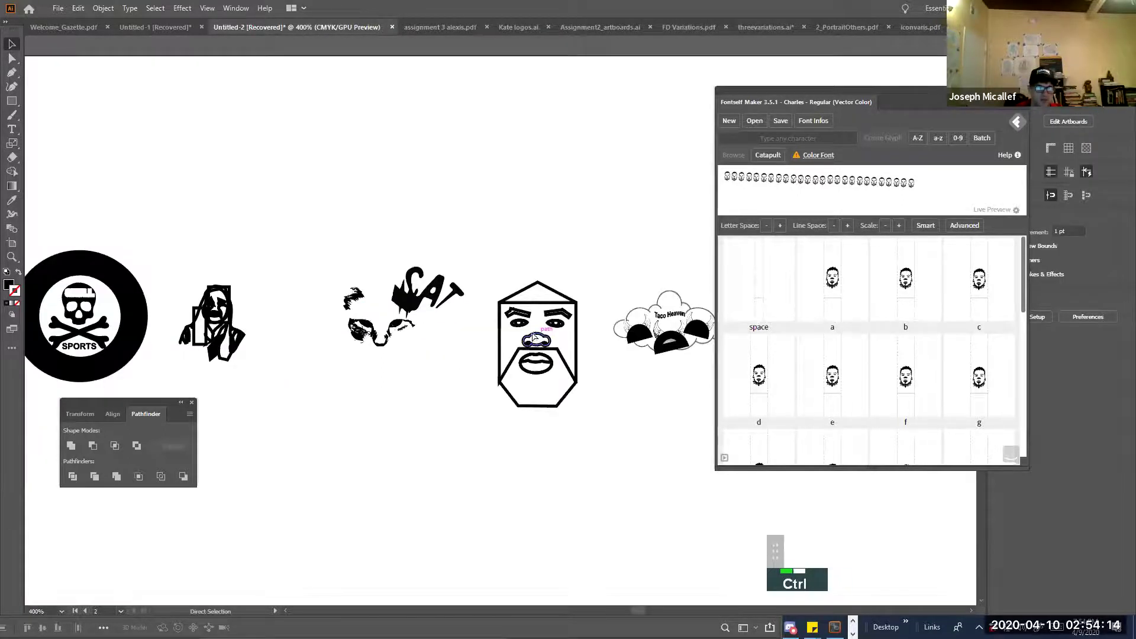
pyautogui.hotkey('ctrl', 'z')
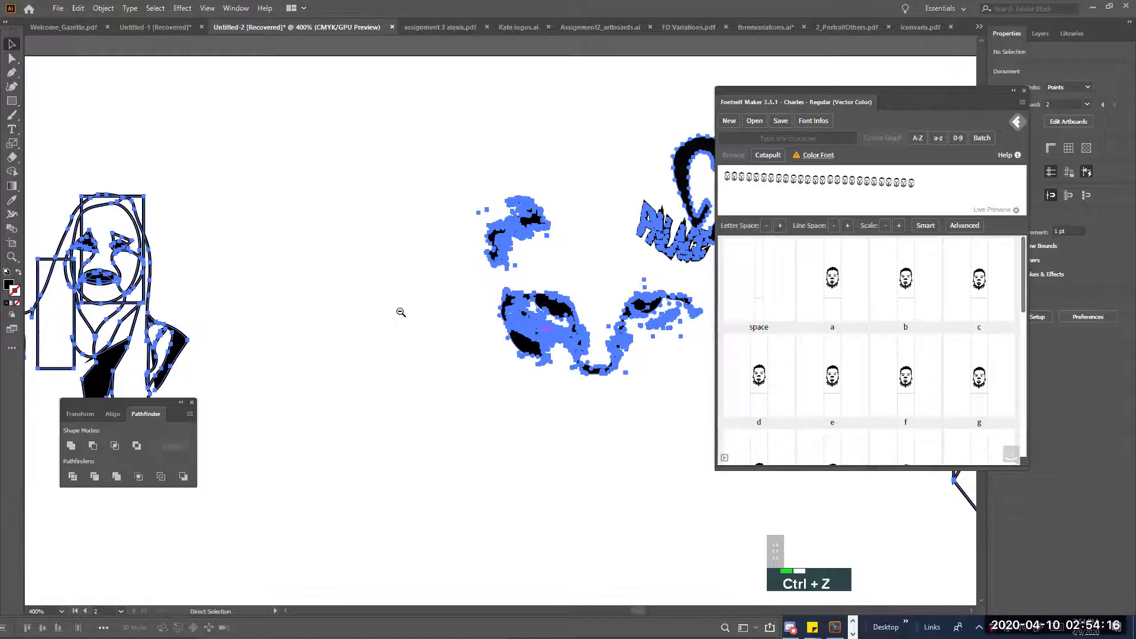
pyautogui.keyDown('ctrl'); pyautogui.keyDown('alt'); pyautogui.keyDown('super'); pyautogui.click(400, 312); pyautogui.keyUp('super'); pyautogui.keyUp('alt'); pyautogui.keyUp('ctrl')
pyautogui.keyDown('ctrl'); pyautogui.keyDown('alt'); pyautogui.keyDown('super'); pyautogui.click(400, 312); pyautogui.keyUp('super'); pyautogui.keyUp('alt'); pyautogui.keyUp('ctrl')
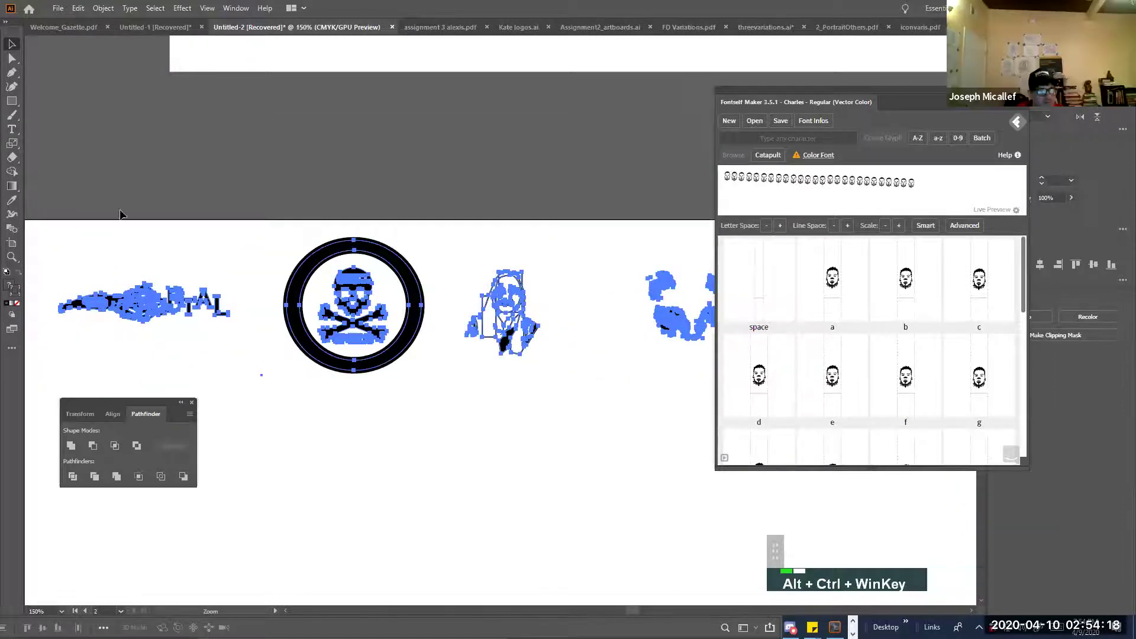
pyautogui.click(120, 214)
# Scale the selection uniformly to 50% with strokes and effects scaled too
pyautogui.doubleClick(10, 147)
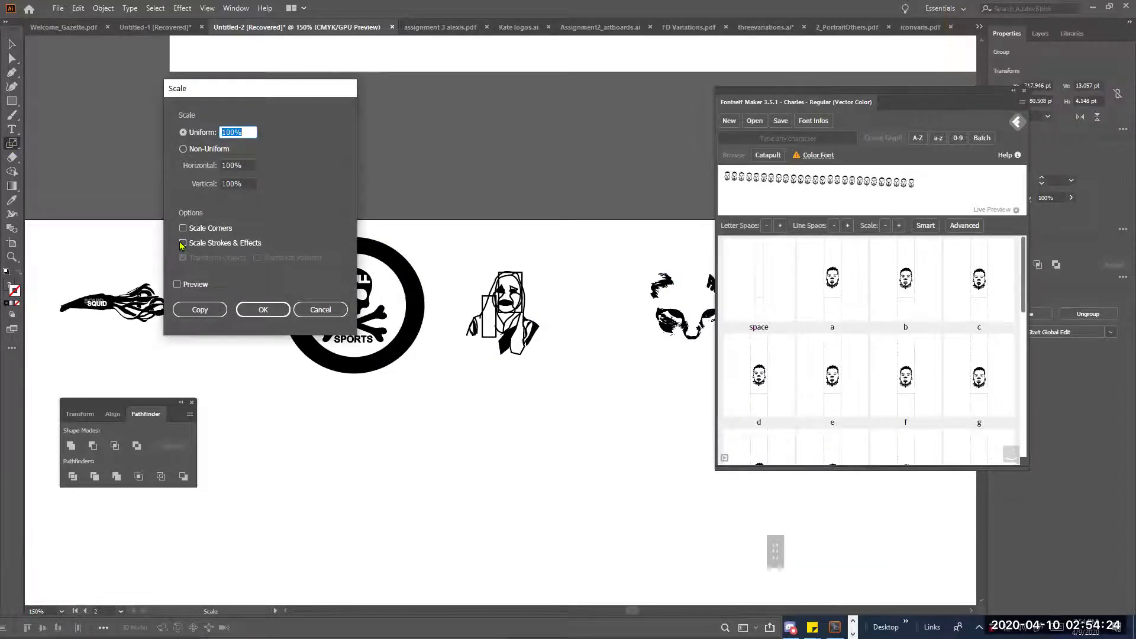
pyautogui.click(181, 243)
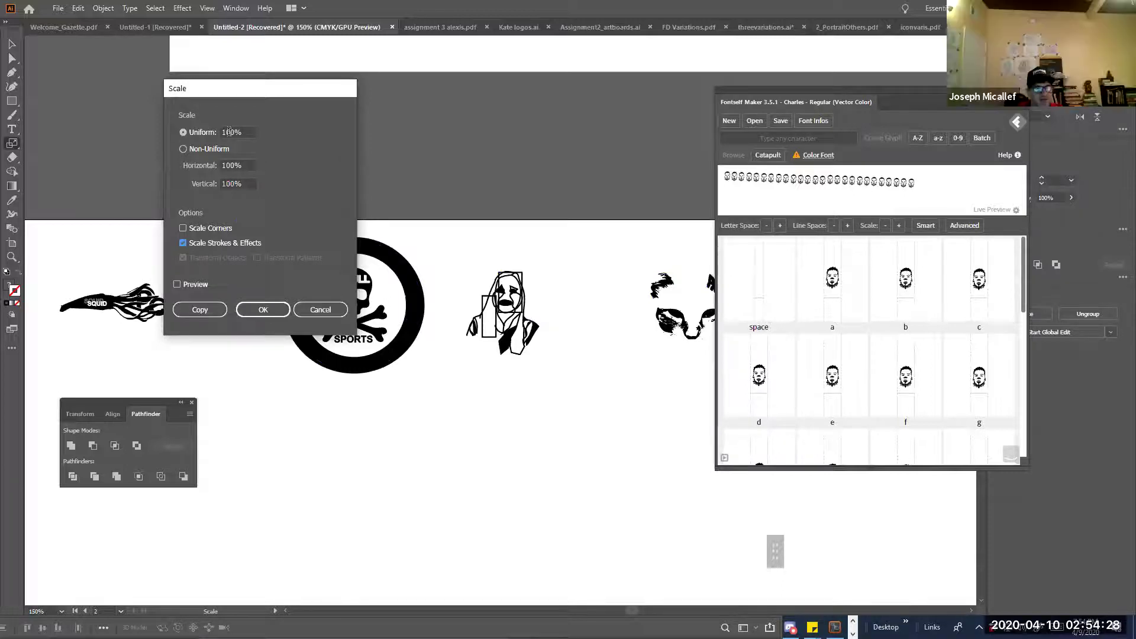
pyautogui.click(249, 130)
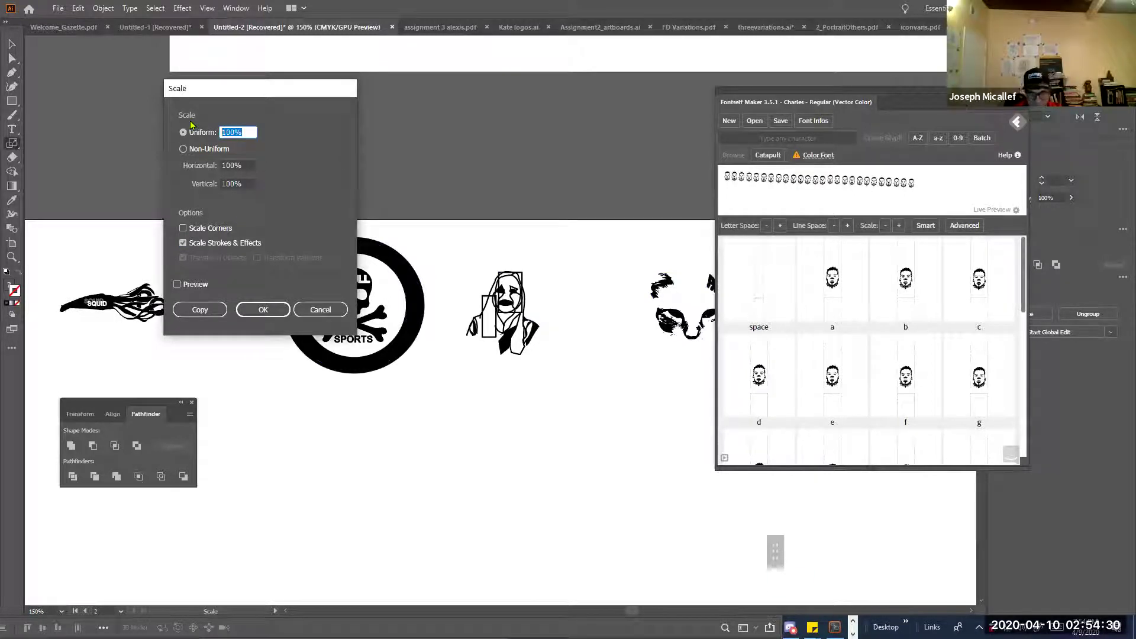
pyautogui.write('50')
pyautogui.click(268, 308)
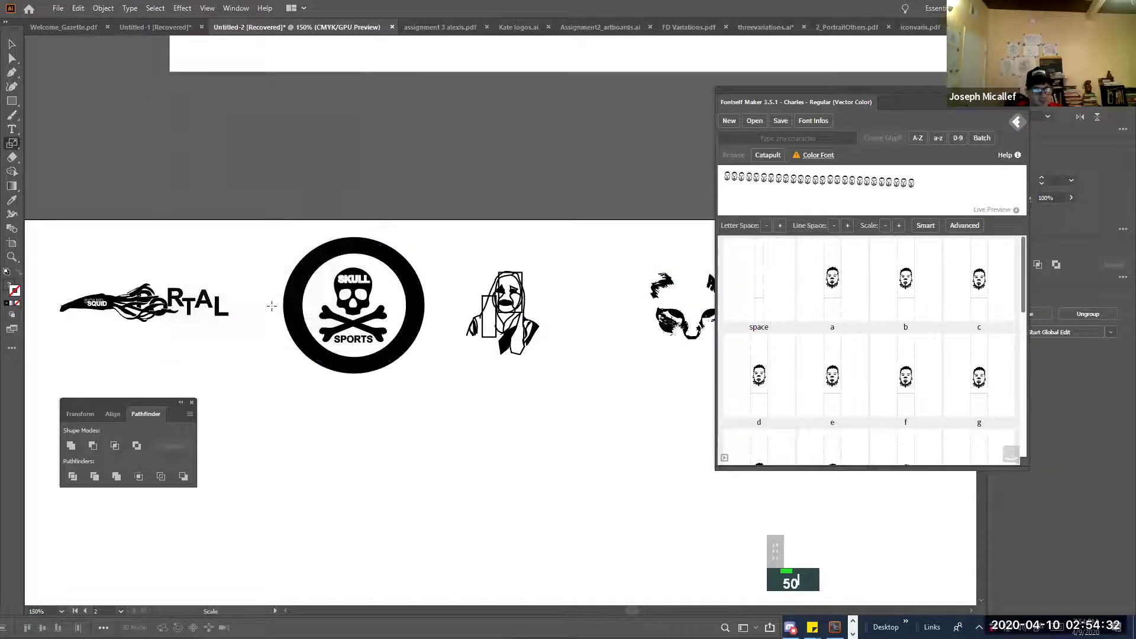
pyautogui.moveTo(451, 369)
pyautogui.mouseDown()
pyautogui.moveTo(436, 357)
pyautogui.moveTo(453, 357)
pyautogui.mouseUp()
# Select all artwork, try a proportional scale drag, and undo it
pyautogui.hotkey('ctrl', 'a')
pyautogui.moveTo(397, 301); pyautogui.dragTo(538, 411)
pyautogui.hotkey('ctrl', 'z')
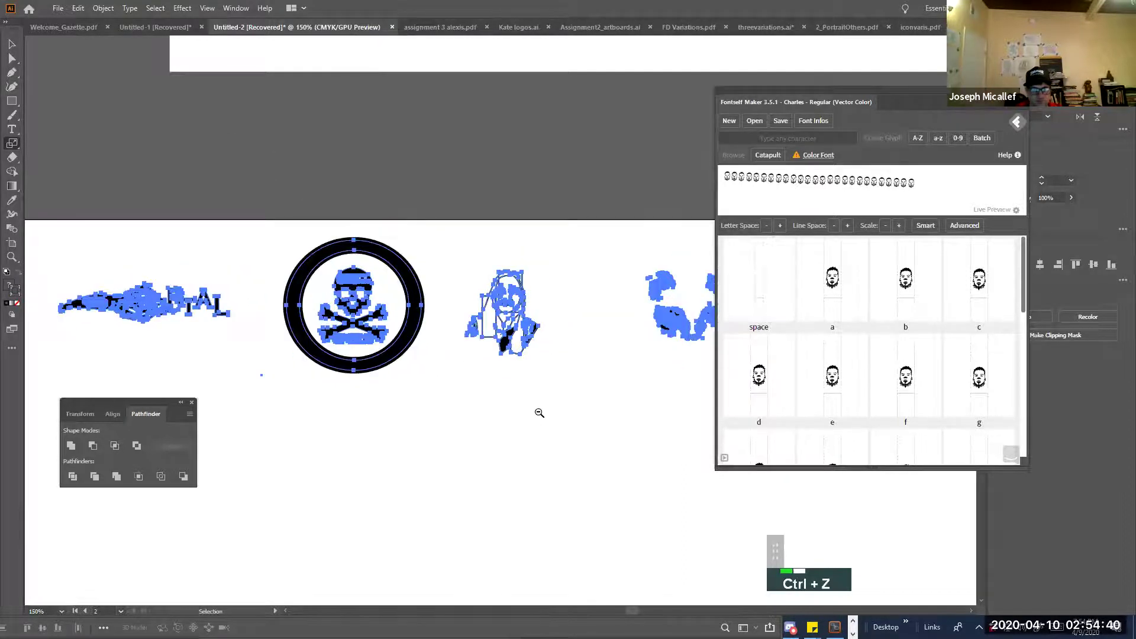
pyautogui.keyDown('ctrl'); pyautogui.keyDown('alt'); pyautogui.keyDown('super'); pyautogui.doubleClick(549, 359); pyautogui.keyUp('super'); pyautogui.keyUp('alt'); pyautogui.keyUp('ctrl')
pyautogui.keyDown('ctrl'); pyautogui.keyDown('alt'); pyautogui.keyDown('super'); pyautogui.doubleClick(549, 359); pyautogui.keyUp('super'); pyautogui.keyUp('alt'); pyautogui.keyUp('ctrl')
pyautogui.keyDown('shift'); pyautogui.click(505, 335); pyautogui.keyUp('shift')
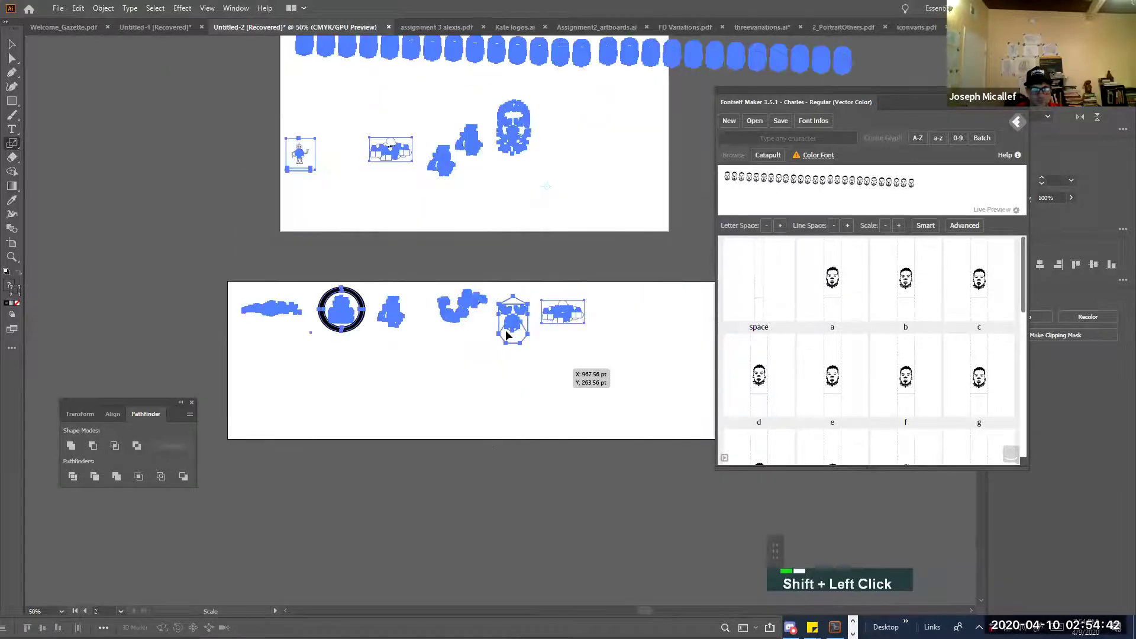
pyautogui.hotkey('ctrl', 'z')
# Marquee-select the lower artboard's logos and scale them, triggering the too-small warning
pyautogui.press('v')
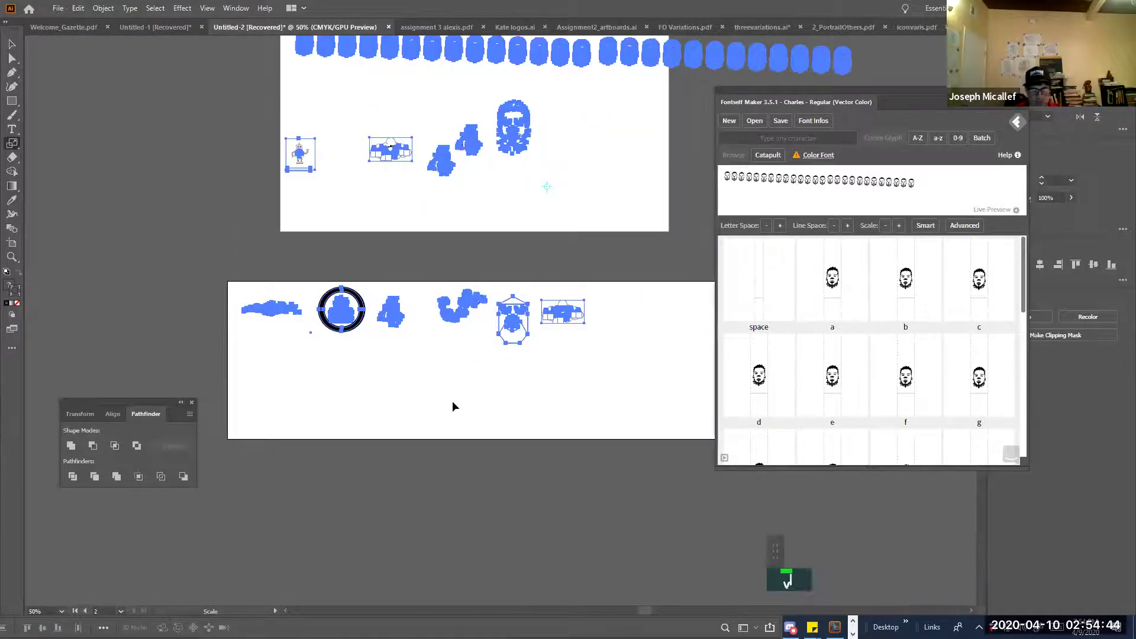
pyautogui.click(587, 353)
pyautogui.moveTo(234, 277); pyautogui.dragTo(546, 329)
pyautogui.press('s')
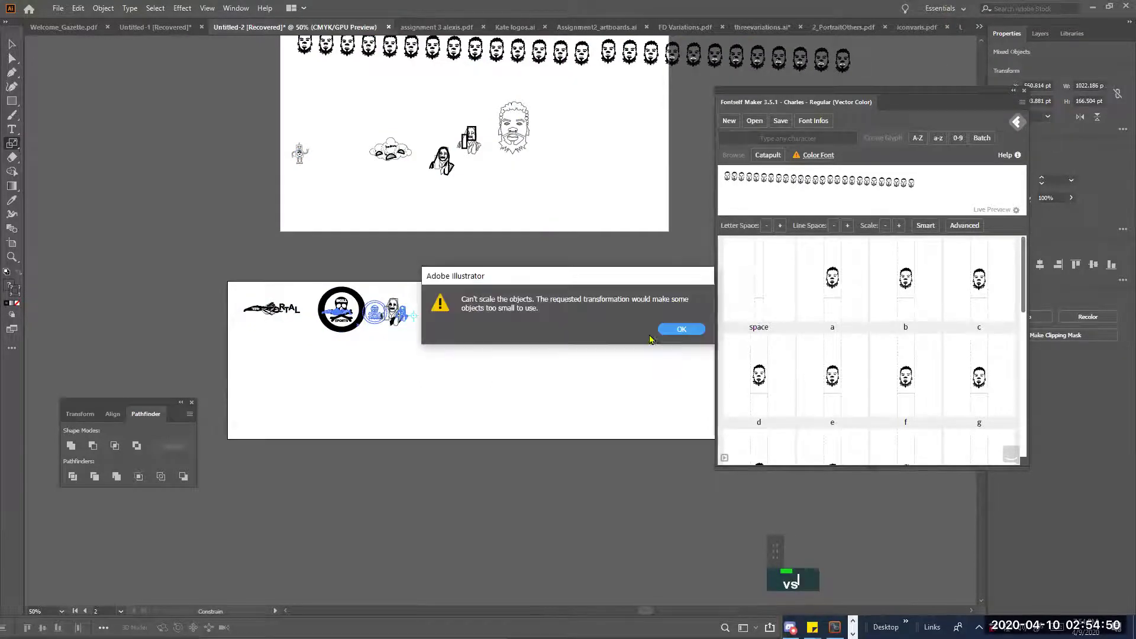
# Dismiss the warning, shrink the lower logos to about two-thirds width, and inspect them
pyautogui.click(679, 331)
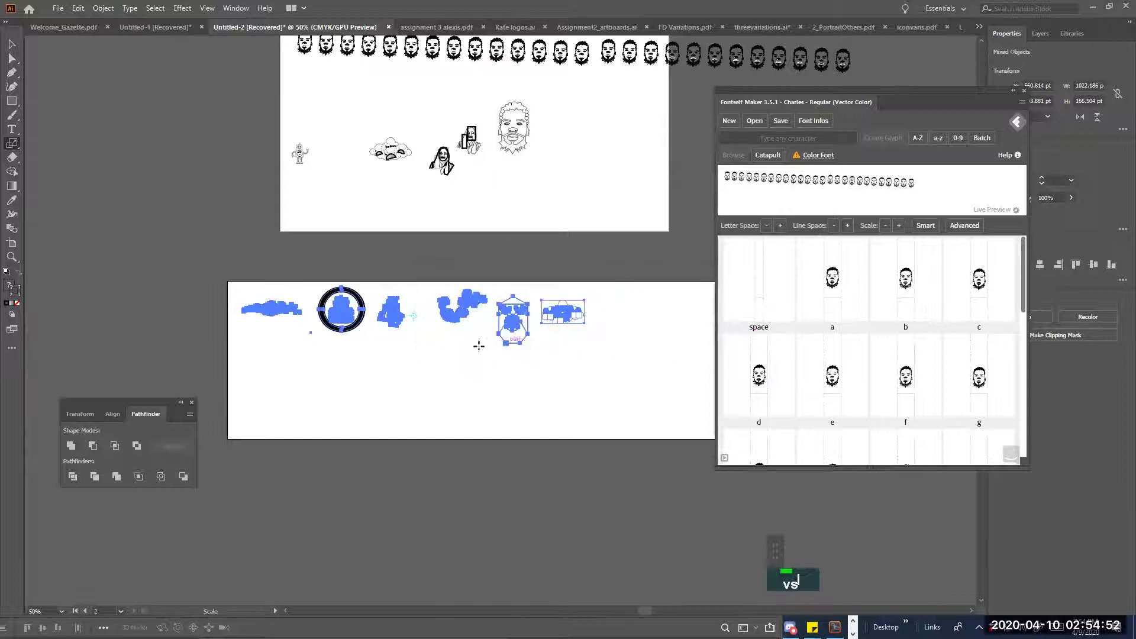
pyautogui.keyDown('shift'); pyautogui.click(478, 343); pyautogui.keyUp('shift')
pyautogui.moveTo(478, 343); pyautogui.dragTo(455, 333)
pyautogui.keyDown('ctrl'); pyautogui.click(443, 326); pyautogui.keyUp('ctrl')
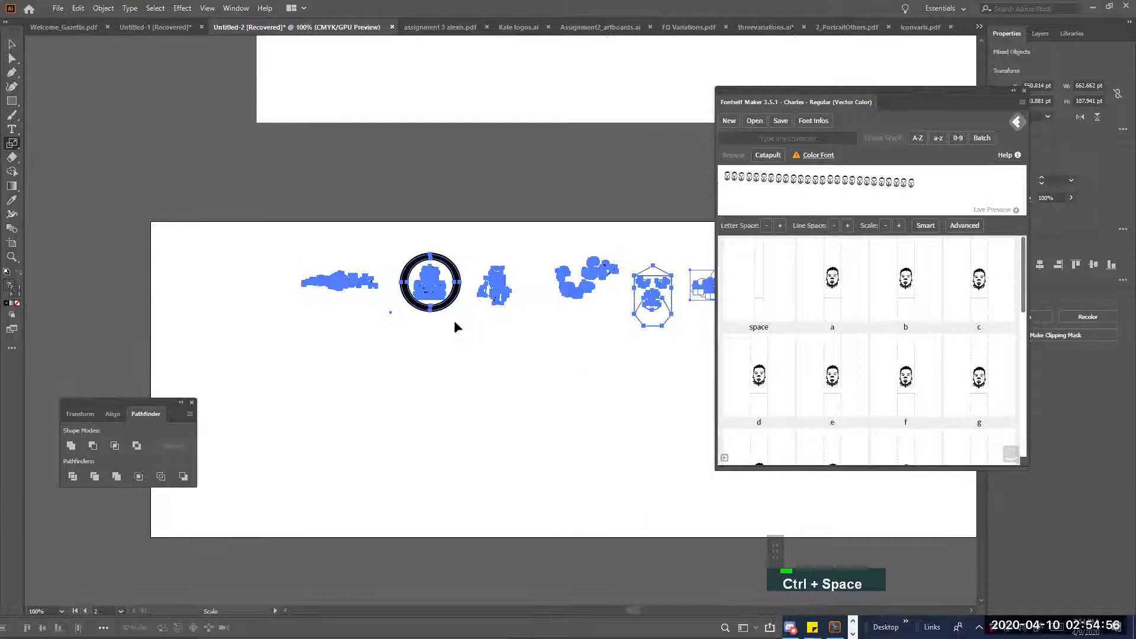
pyautogui.press('v')
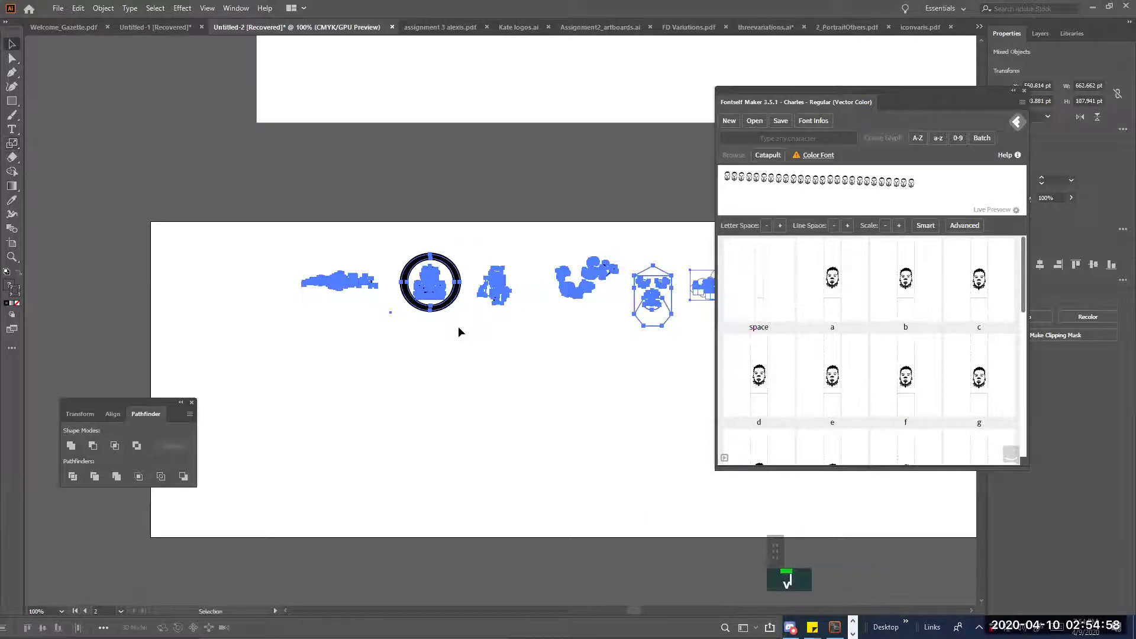
pyautogui.click(519, 330)
pyautogui.moveTo(525, 337); pyautogui.dragTo(420, 362)
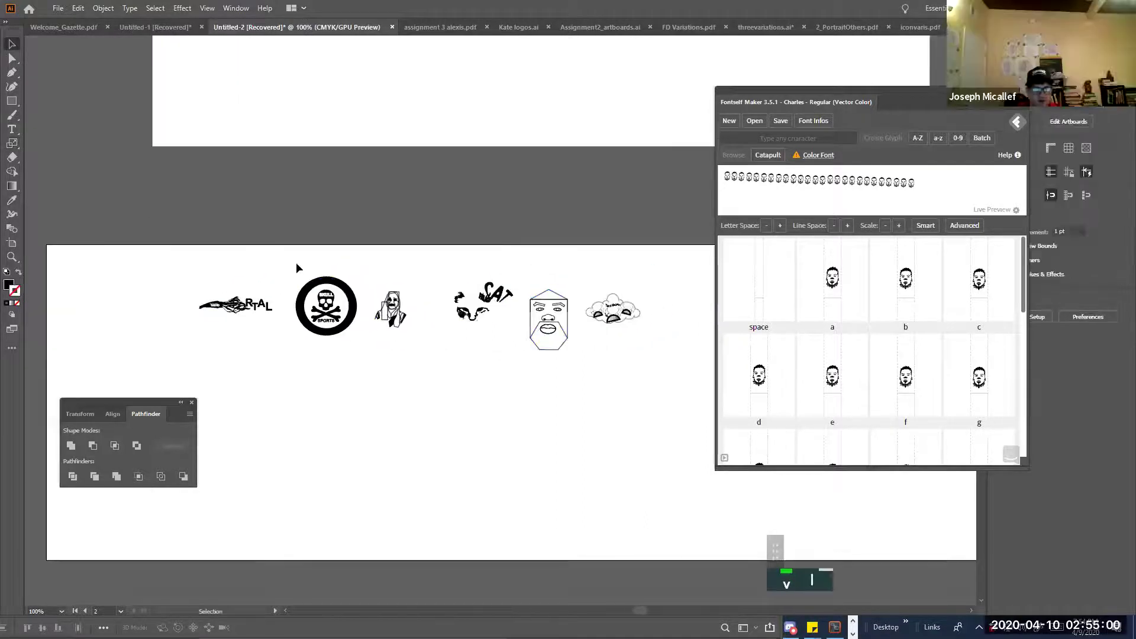
pyautogui.keyDown('ctrl'); pyautogui.click(281, 319); pyautogui.keyUp('ctrl')
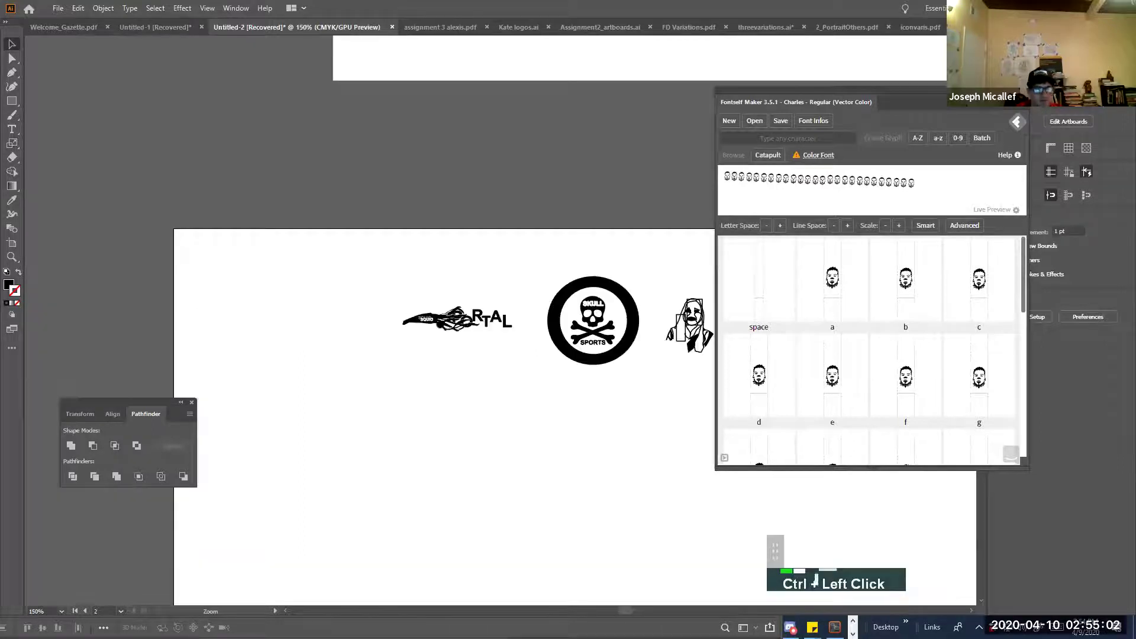
pyautogui.keyDown('ctrl'); pyautogui.click(443, 326); pyautogui.keyUp('ctrl')
pyautogui.moveTo(615, 353); pyautogui.dragTo(140, 355)
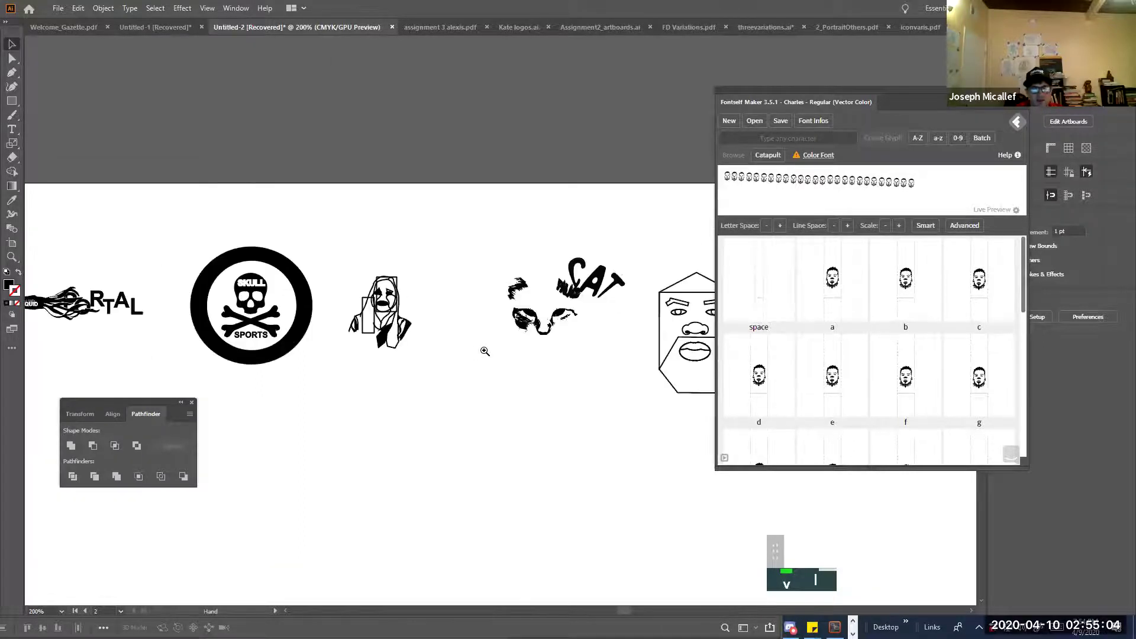
pyautogui.keyDown('ctrl'); pyautogui.keyDown('alt'); pyautogui.click(609, 331); pyautogui.keyUp('alt'); pyautogui.keyUp('ctrl')
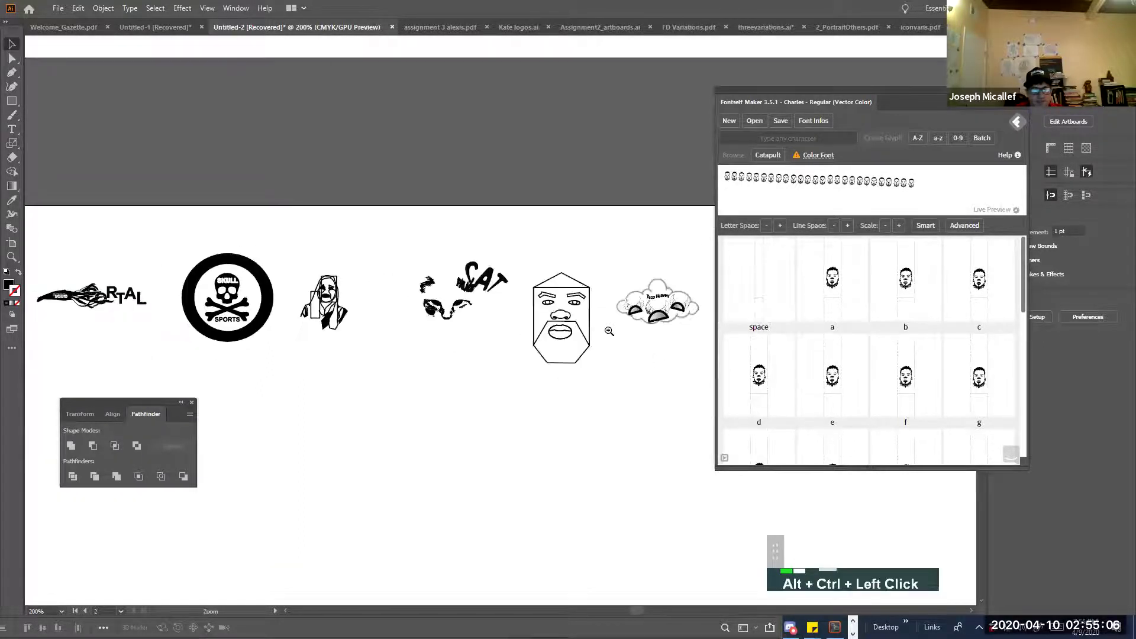
pyautogui.keyDown('ctrl'); pyautogui.keyDown('alt'); pyautogui.click(609, 331); pyautogui.keyUp('alt'); pyautogui.keyUp('ctrl')
# Select the shrunk logo row and drag a duplicate beside the original
pyautogui.press('v')
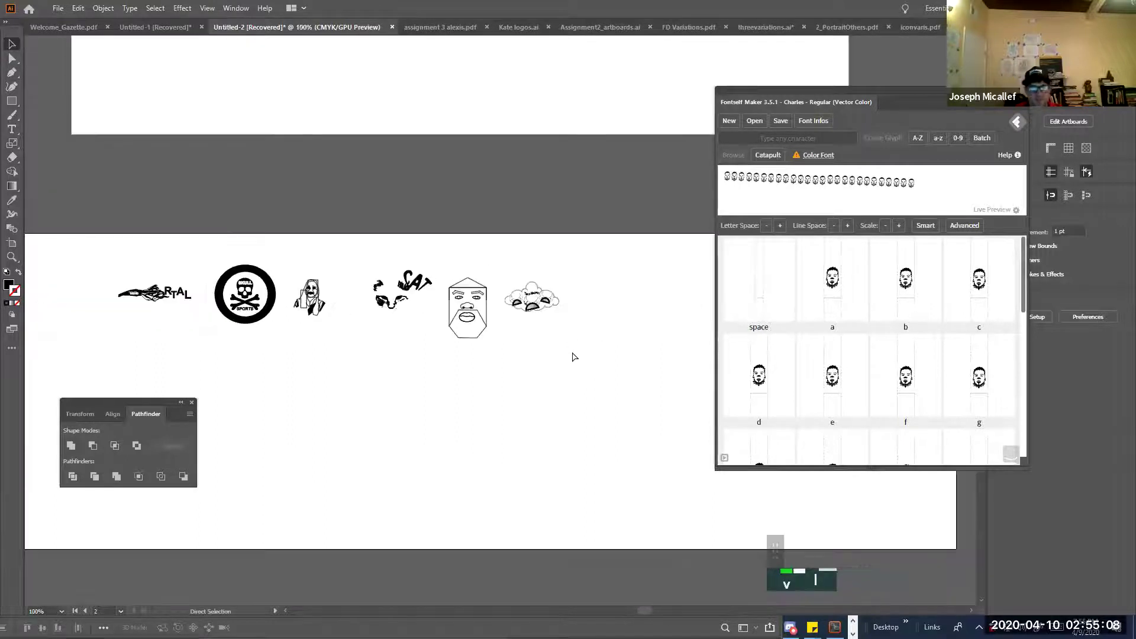
pyautogui.keyDown('ctrl'); pyautogui.click(556, 341); pyautogui.keyUp('ctrl')
pyautogui.keyDown('ctrl'); pyautogui.click(484, 333); pyautogui.keyUp('ctrl')
pyautogui.keyDown('ctrl'); pyautogui.keyDown('alt'); pyautogui.click(484, 333); pyautogui.keyUp('alt'); pyautogui.keyUp('ctrl')
pyautogui.keyDown('ctrl'); pyautogui.keyDown('alt'); pyautogui.click(484, 333); pyautogui.keyUp('alt'); pyautogui.keyUp('ctrl')
pyautogui.keyDown('ctrl'); pyautogui.keyDown('alt'); pyautogui.click(252, 292); pyautogui.keyUp('alt'); pyautogui.keyUp('ctrl')
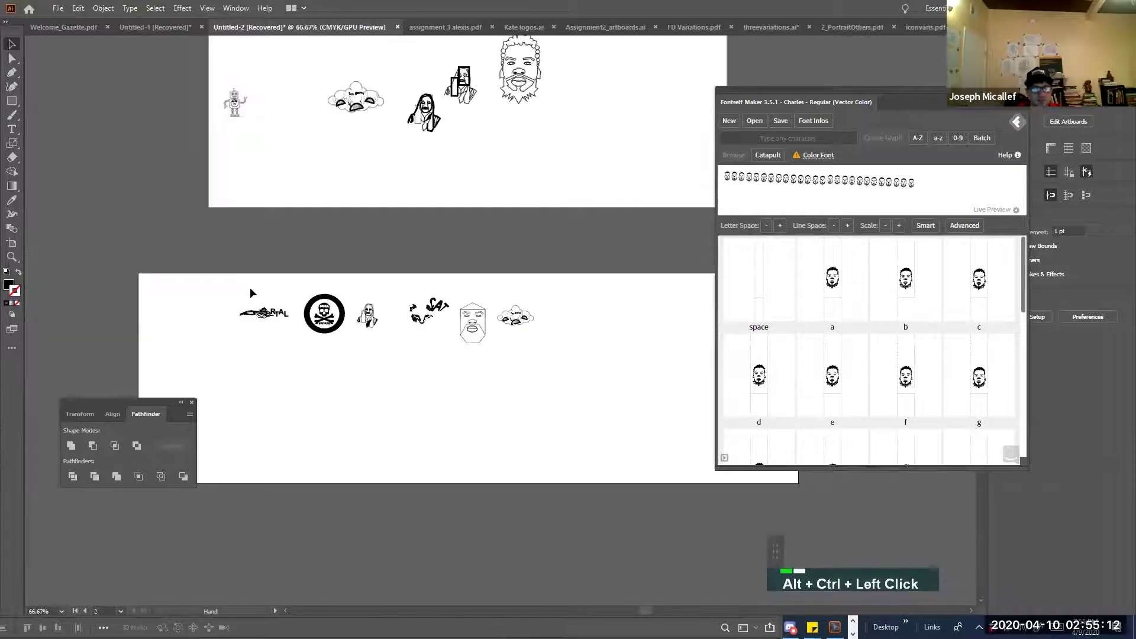
pyautogui.moveTo(217, 280); pyautogui.dragTo(578, 351)
pyautogui.moveTo(330, 307); pyautogui.dragTo(614, 316)
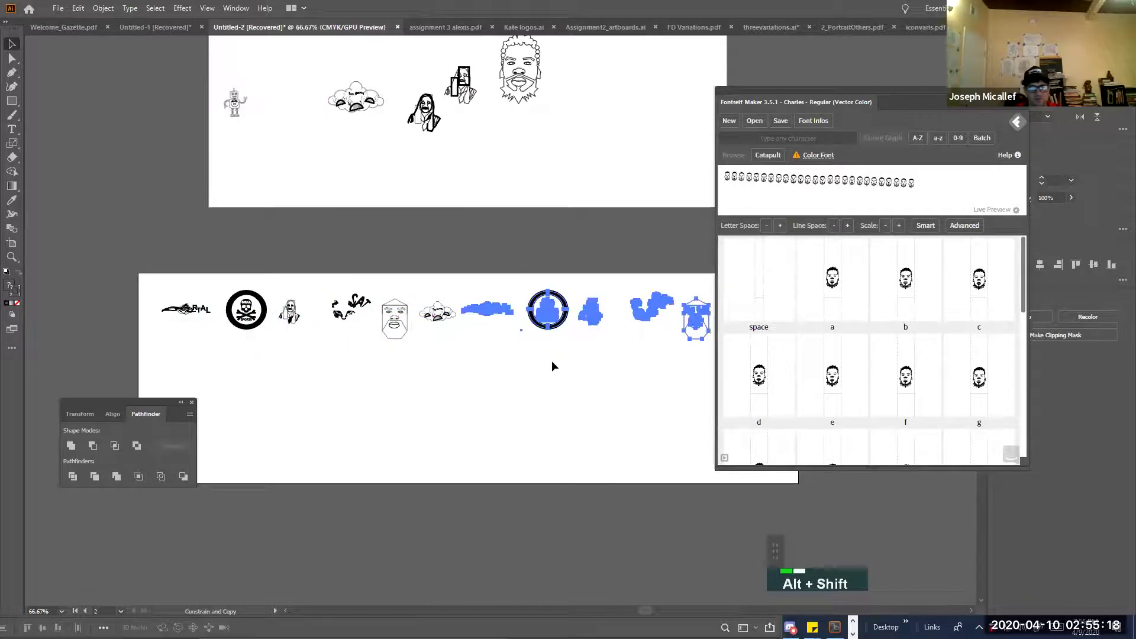
# Place another copy of the lower artboard's logos further right
pyautogui.keyDown('ctrl'); pyautogui.keyDown('alt'); pyautogui.keyDown('super'); pyautogui.click(550, 359); pyautogui.keyUp('super'); pyautogui.keyUp('alt'); pyautogui.keyUp('ctrl')
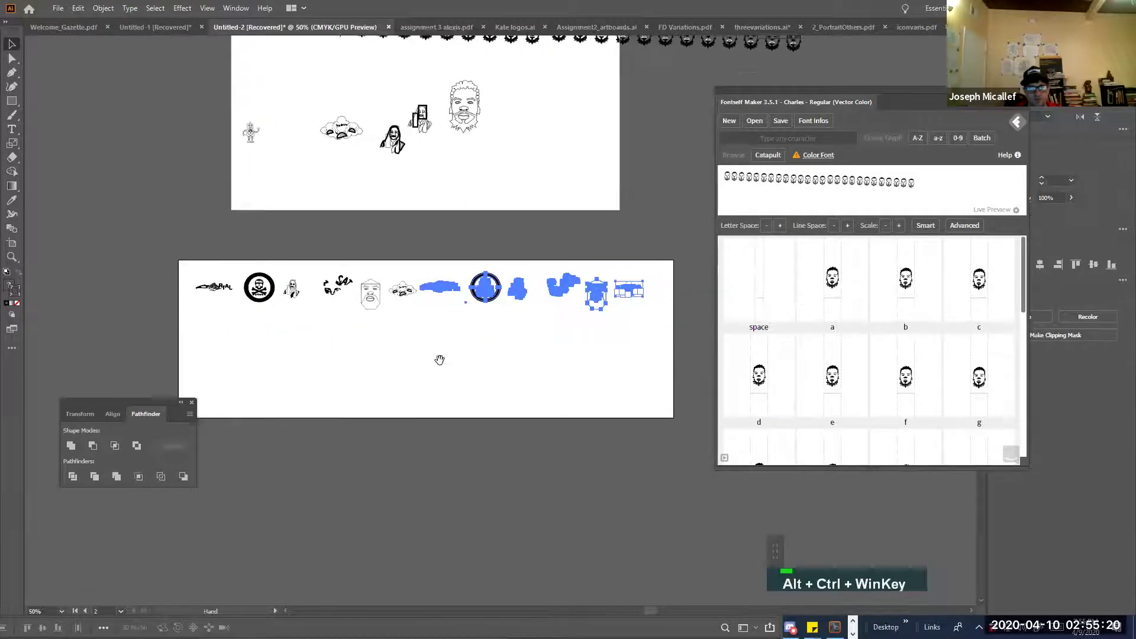
pyautogui.keyDown('ctrl'); pyautogui.keyDown('alt'); pyautogui.keyDown('super'); pyautogui.doubleClick(597, 329); pyautogui.keyUp('super'); pyautogui.keyUp('alt'); pyautogui.keyUp('ctrl')
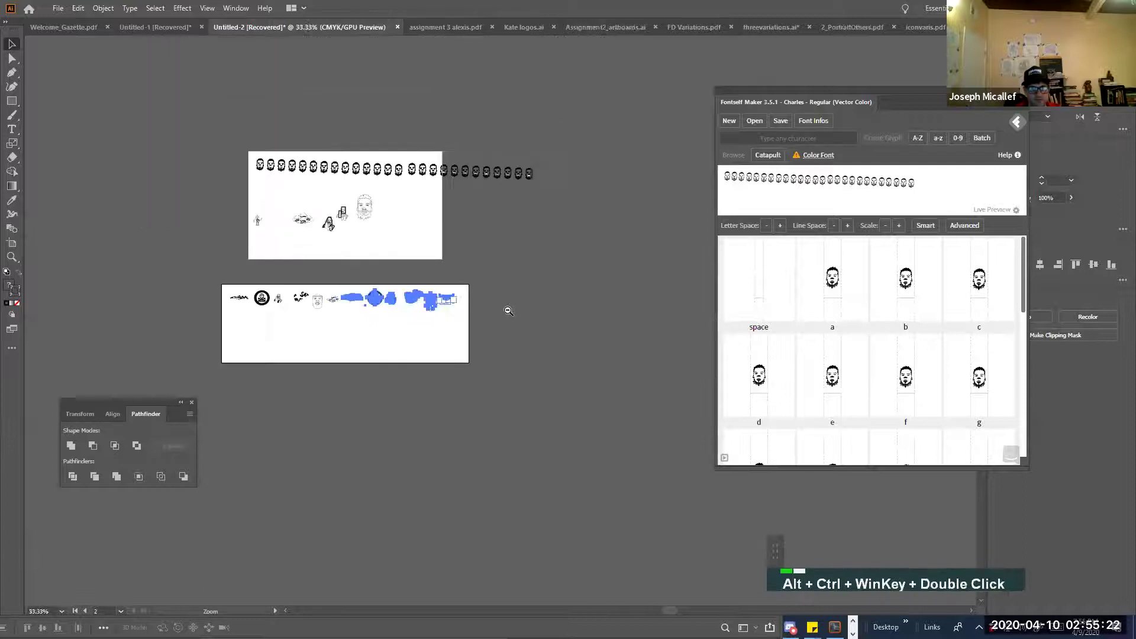
pyautogui.moveTo(489, 316); pyautogui.dragTo(217, 285)
pyautogui.moveTo(332, 299); pyautogui.dragTo(483, 305)
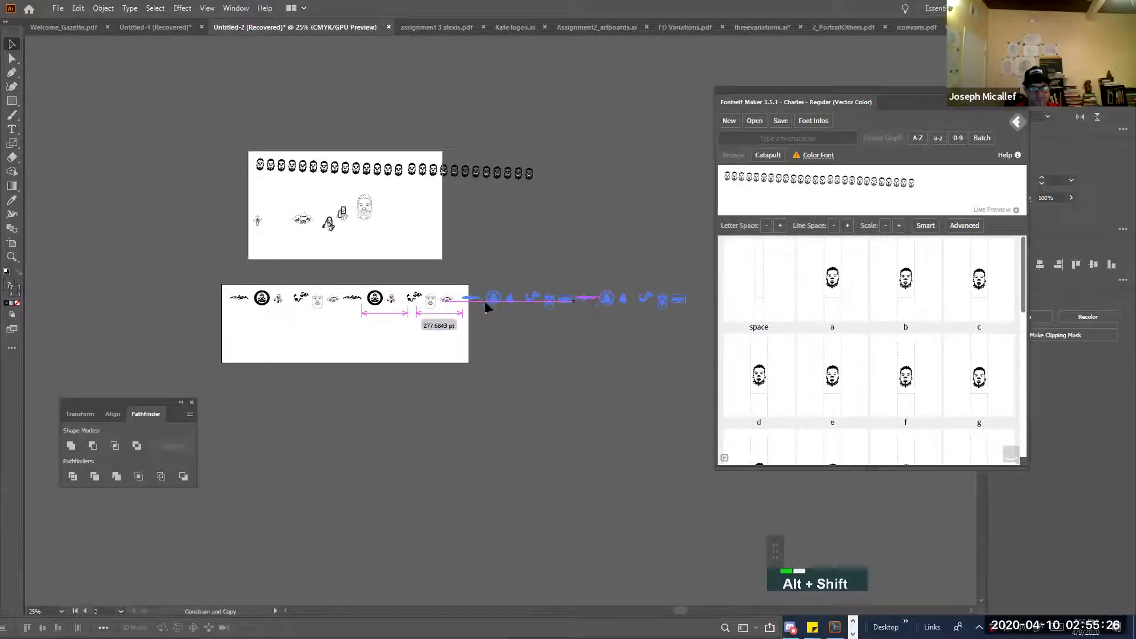
# Inspect the logo rows and duplicate the face artwork to the right
pyautogui.moveTo(593, 332); pyautogui.dragTo(515, 388)
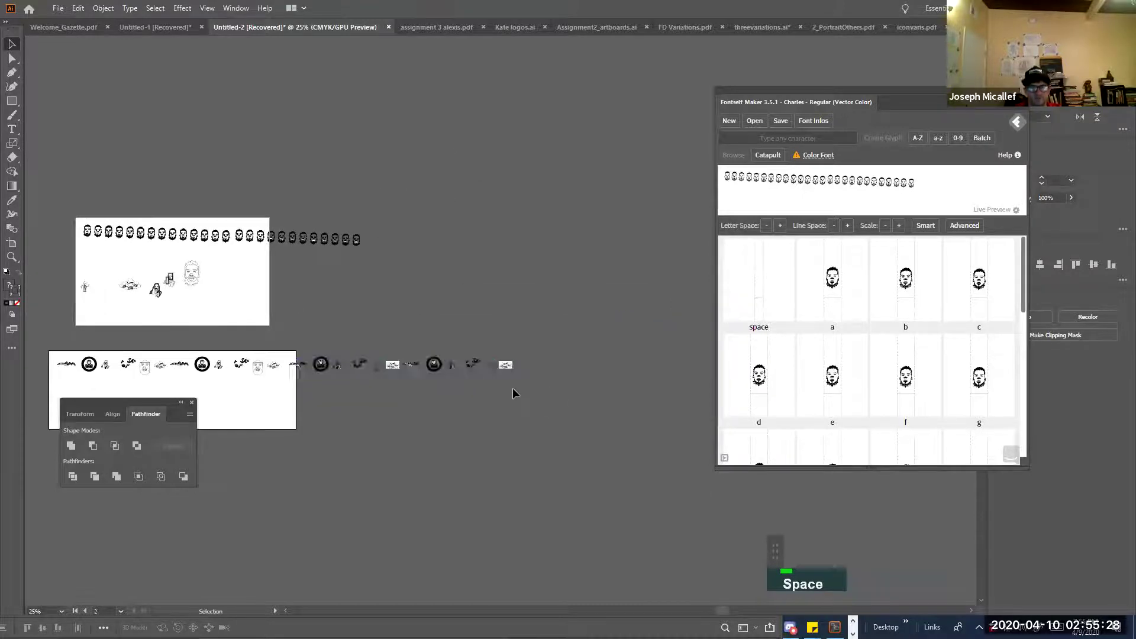
pyautogui.keyDown('ctrl'); pyautogui.doubleClick(489, 392); pyautogui.keyUp('ctrl')
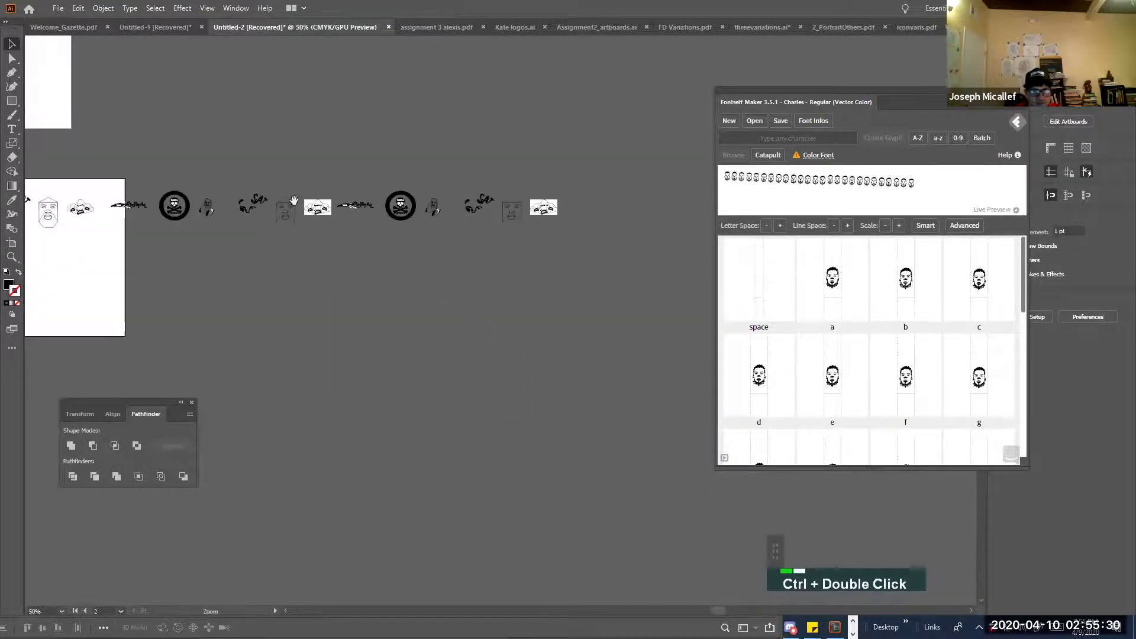
pyautogui.keyDown('ctrl'); pyautogui.click(335, 216); pyautogui.keyUp('ctrl')
pyautogui.keyDown('ctrl'); pyautogui.click(377, 303); pyautogui.keyUp('ctrl')
pyautogui.moveTo(611, 334); pyautogui.dragTo(329, 337)
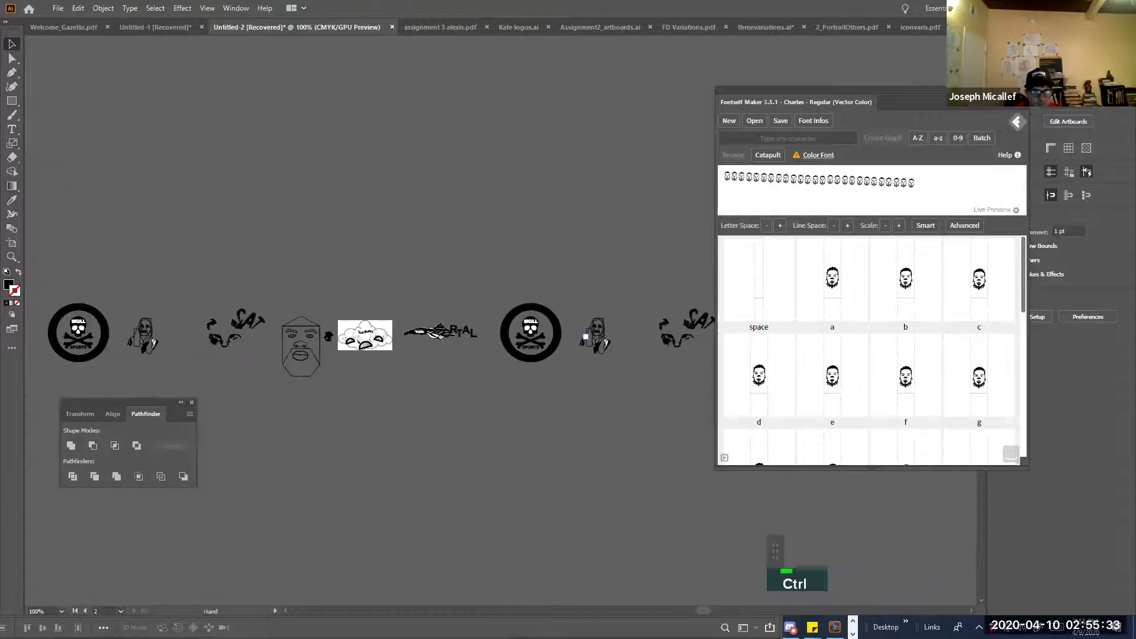
pyautogui.keyDown('ctrl'); pyautogui.keyDown('alt'); pyautogui.click(530, 354); pyautogui.keyUp('alt'); pyautogui.keyUp('ctrl')
pyautogui.keyDown('ctrl'); pyautogui.keyDown('alt'); pyautogui.click(591, 320); pyautogui.keyUp('alt'); pyautogui.keyUp('ctrl')
pyautogui.press('space')
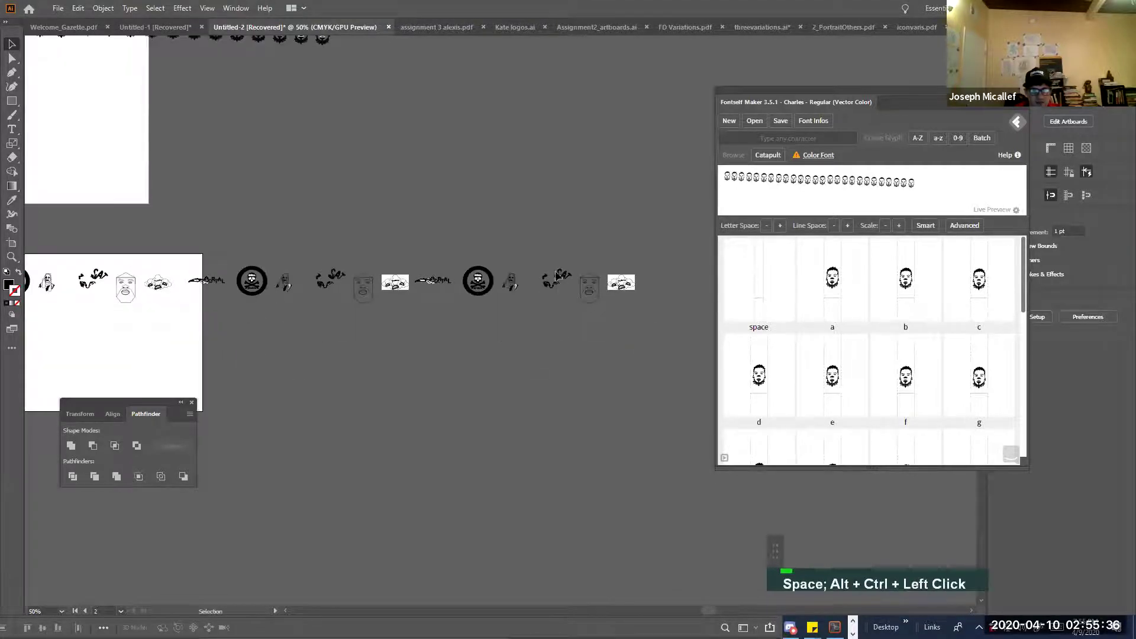
pyautogui.moveTo(518, 251); pyautogui.dragTo(570, 294)
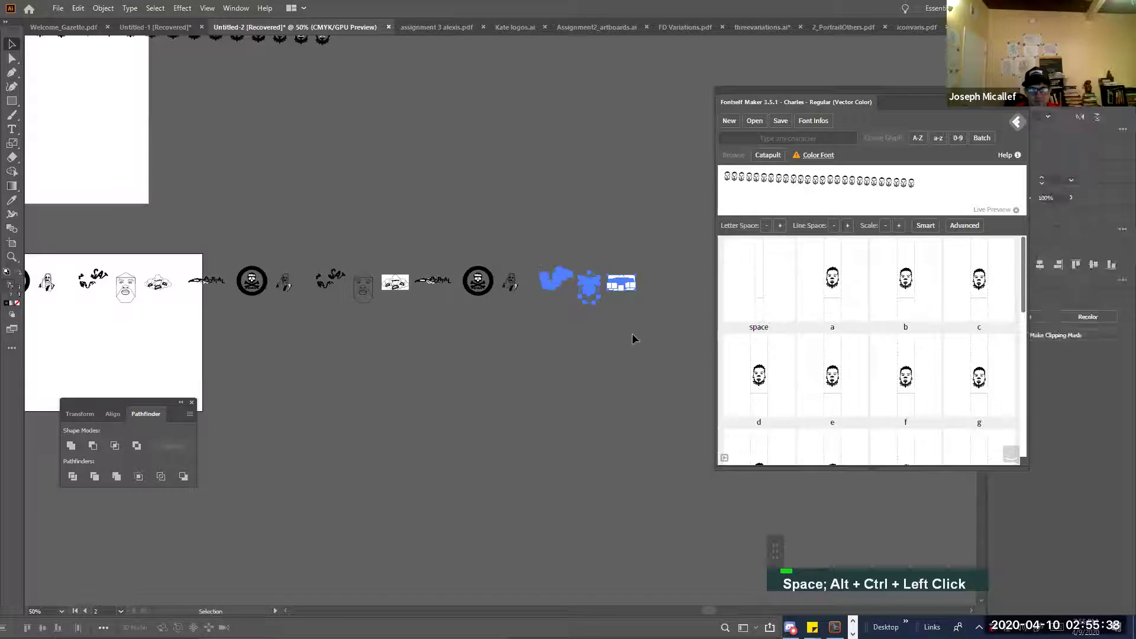
pyautogui.doubleClick(656, 327)
pyautogui.click(594, 295)
pyautogui.moveTo(594, 295); pyautogui.dragTo(645, 344)
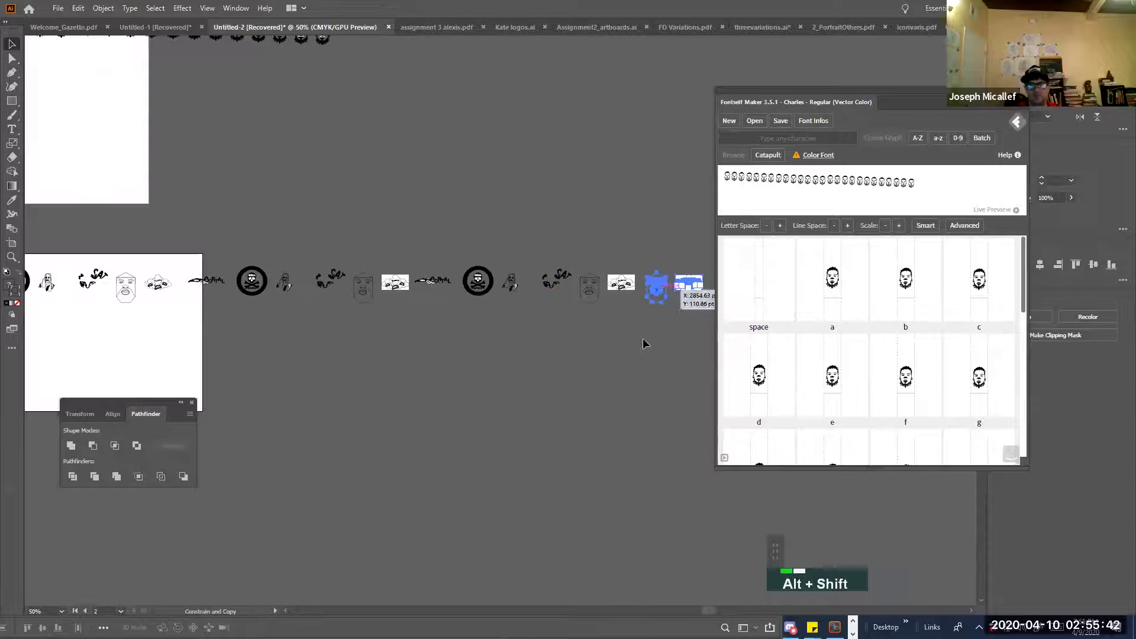
# Zoom out to both artboards and start a new Fontself Maker font
pyautogui.keyDown('ctrl'); pyautogui.keyDown('alt'); pyautogui.keyDown('super'); pyautogui.doubleClick(591, 337); pyautogui.keyUp('super'); pyautogui.keyUp('alt'); pyautogui.keyUp('ctrl')
pyautogui.press('space')
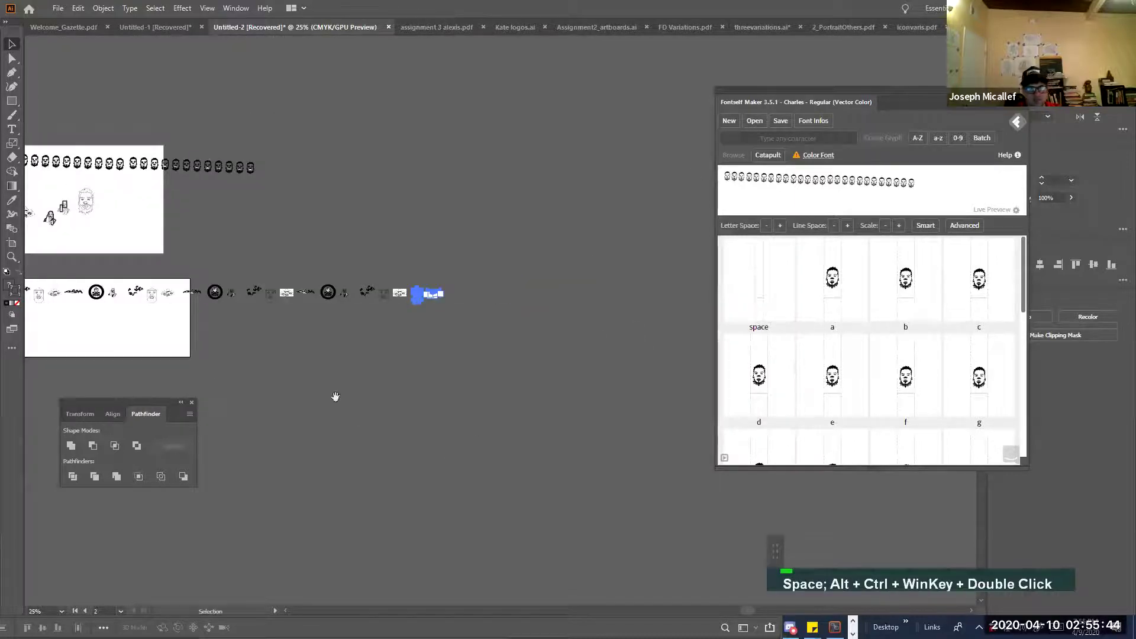
pyautogui.moveTo(335, 396); pyautogui.dragTo(510, 418)
pyautogui.click(729, 121)
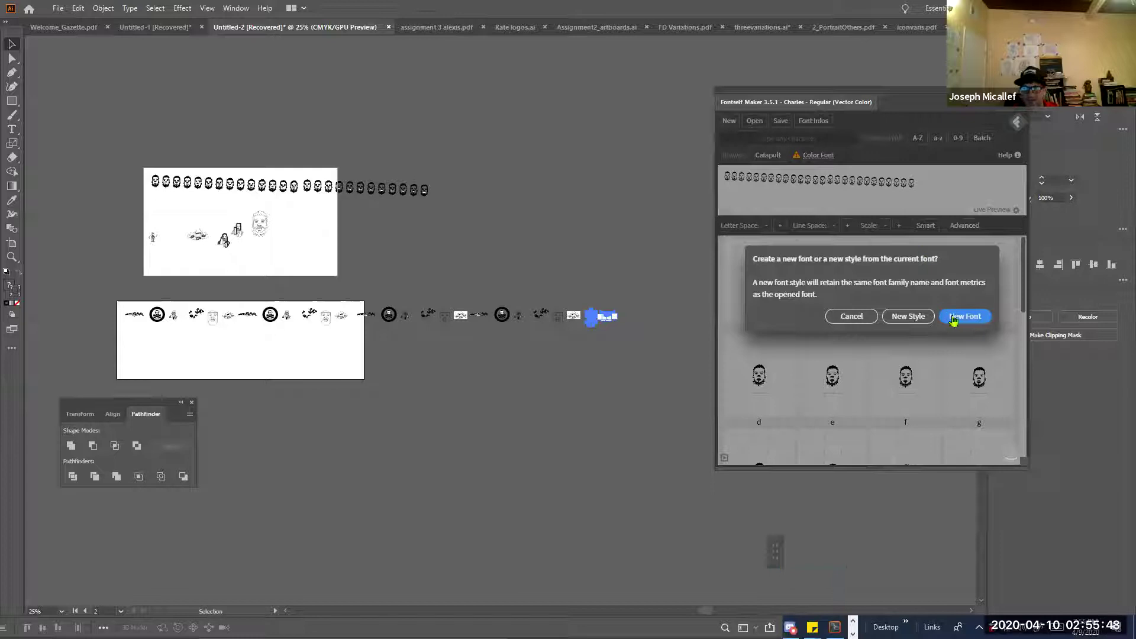
# Create a new empty font and drop the second artboard's row onto 'Any character (Batch)'
pyautogui.click(953, 321)
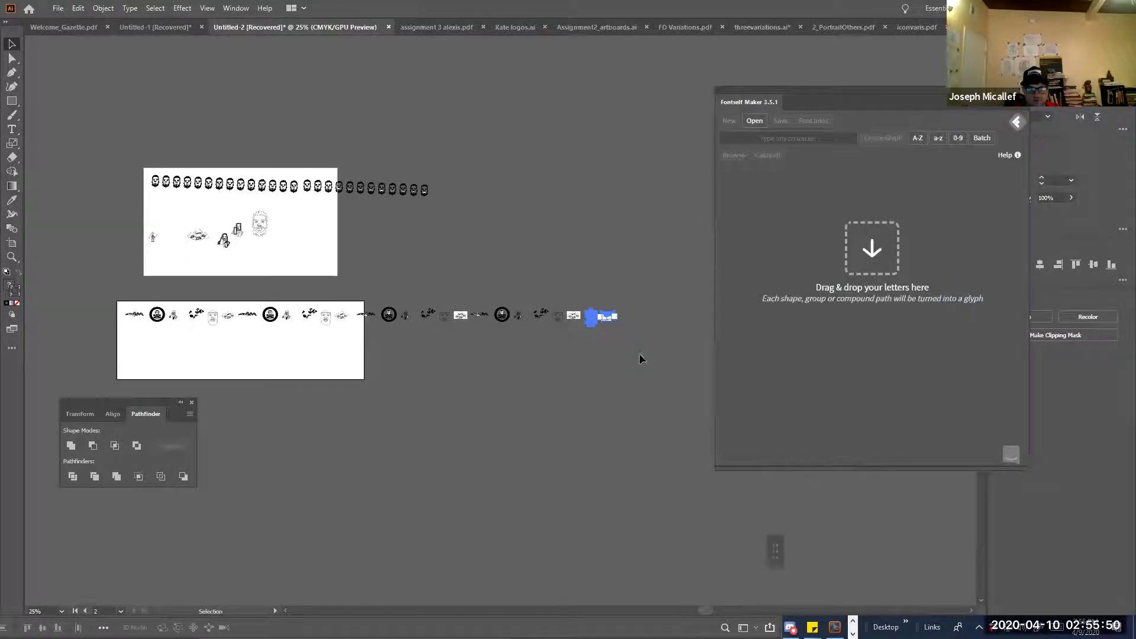
pyautogui.moveTo(617, 358); pyautogui.dragTo(113, 298)
pyautogui.moveTo(186, 319); pyautogui.dragTo(855, 207)
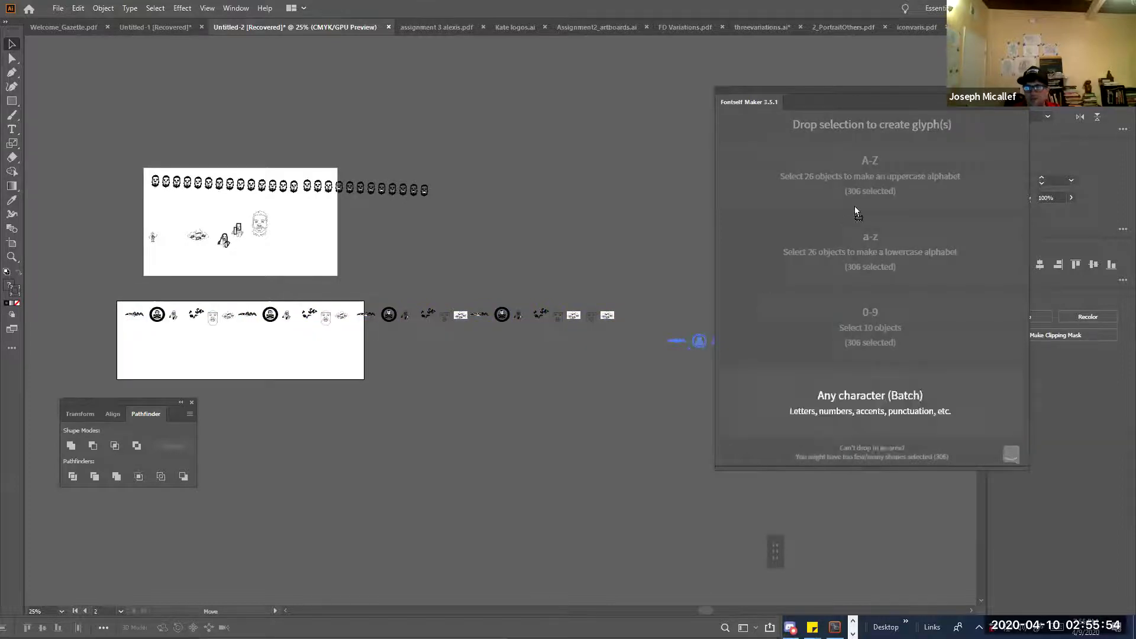
pyautogui.moveTo(901, 383); pyautogui.dragTo(854, 178)
pyautogui.moveTo(899, 346); pyautogui.dragTo(921, 397)
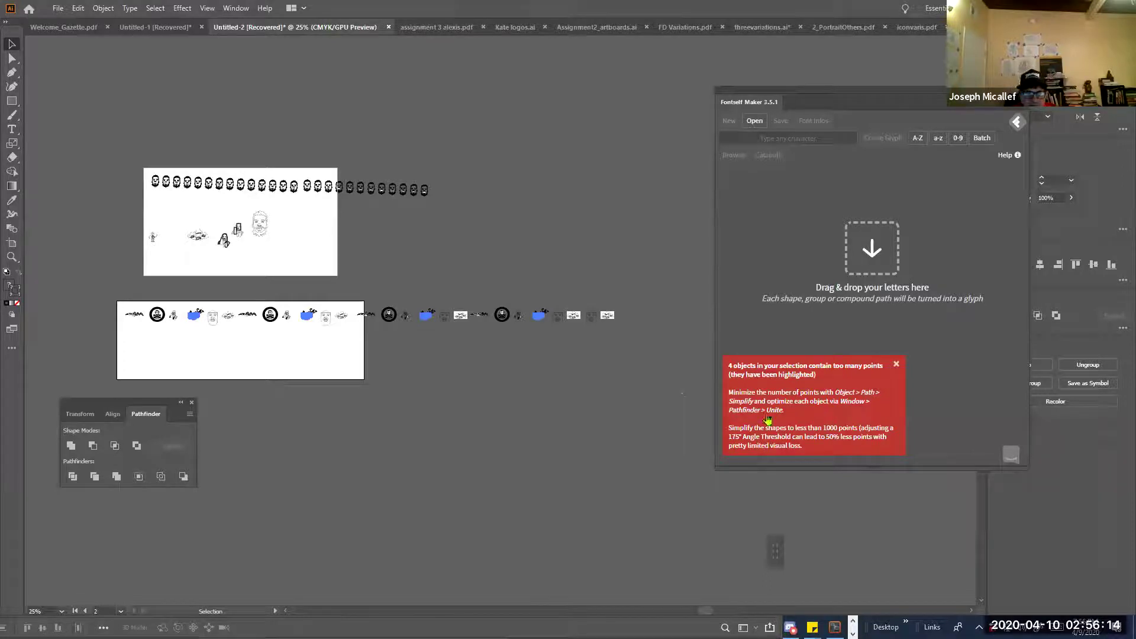
# Zoom in and center the cat-face shapes beside the CAT lettering
pyautogui.keyDown('ctrl'); pyautogui.click(577, 366); pyautogui.keyUp('ctrl')
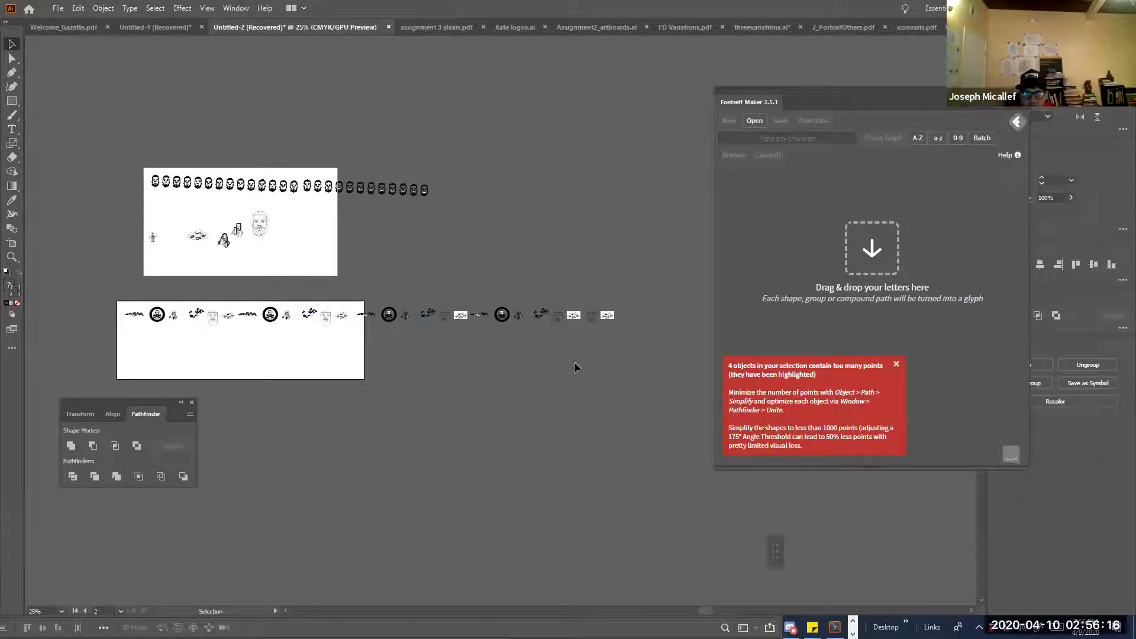
pyautogui.keyDown('ctrl'); pyautogui.click(268, 314); pyautogui.keyUp('ctrl')
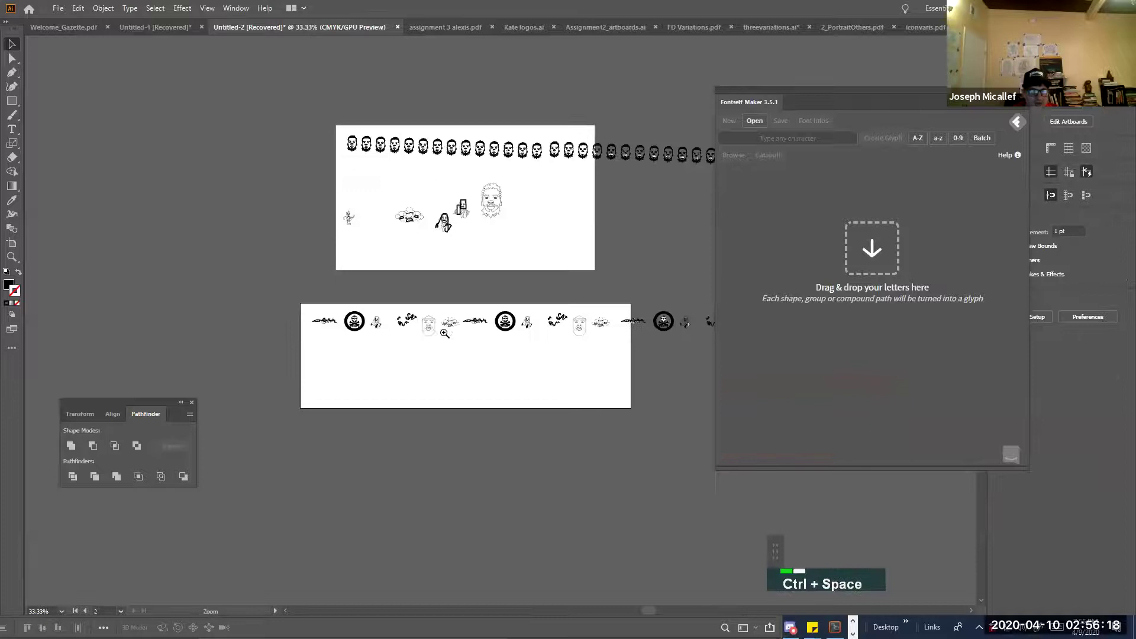
pyautogui.keyDown('ctrl'); pyautogui.click(444, 332); pyautogui.keyUp('ctrl')
pyautogui.keyDown('ctrl'); pyautogui.click(443, 330); pyautogui.keyUp('ctrl')
pyautogui.keyDown('ctrl'); pyautogui.click(442, 330); pyautogui.keyUp('ctrl')
pyautogui.moveTo(548, 271); pyautogui.dragTo(259, 333)
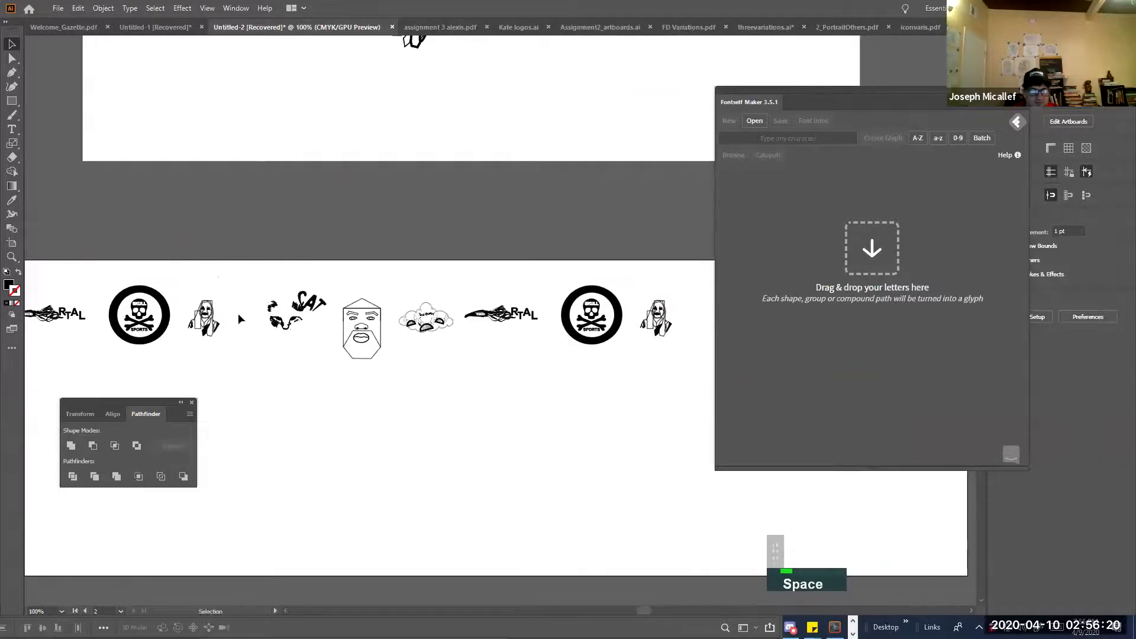
pyautogui.keyDown('ctrl'); pyautogui.click(317, 342); pyautogui.keyUp('ctrl')
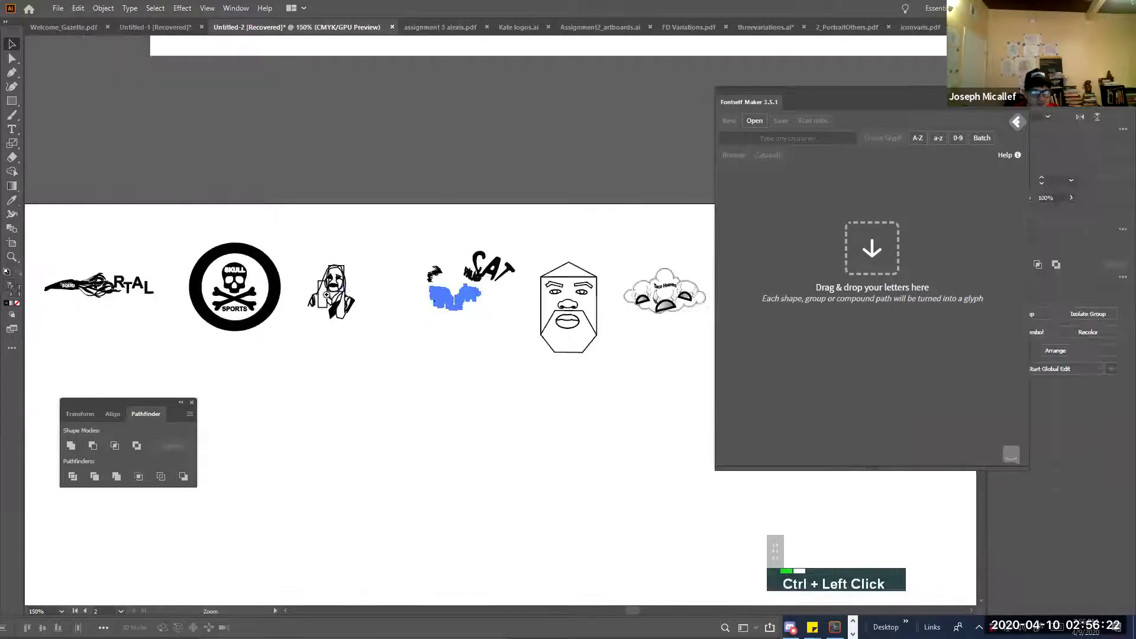
pyautogui.keyDown('ctrl'); pyautogui.click(482, 287); pyautogui.keyUp('ctrl')
pyautogui.keyDown('ctrl'); pyautogui.click(481, 287); pyautogui.keyUp('ctrl')
pyautogui.keyDown('ctrl'); pyautogui.click(514, 445); pyautogui.keyUp('ctrl')
pyautogui.keyDown('ctrl'); pyautogui.click(514, 444); pyautogui.keyUp('ctrl')
pyautogui.moveTo(514, 445); pyautogui.dragTo(409, 266)
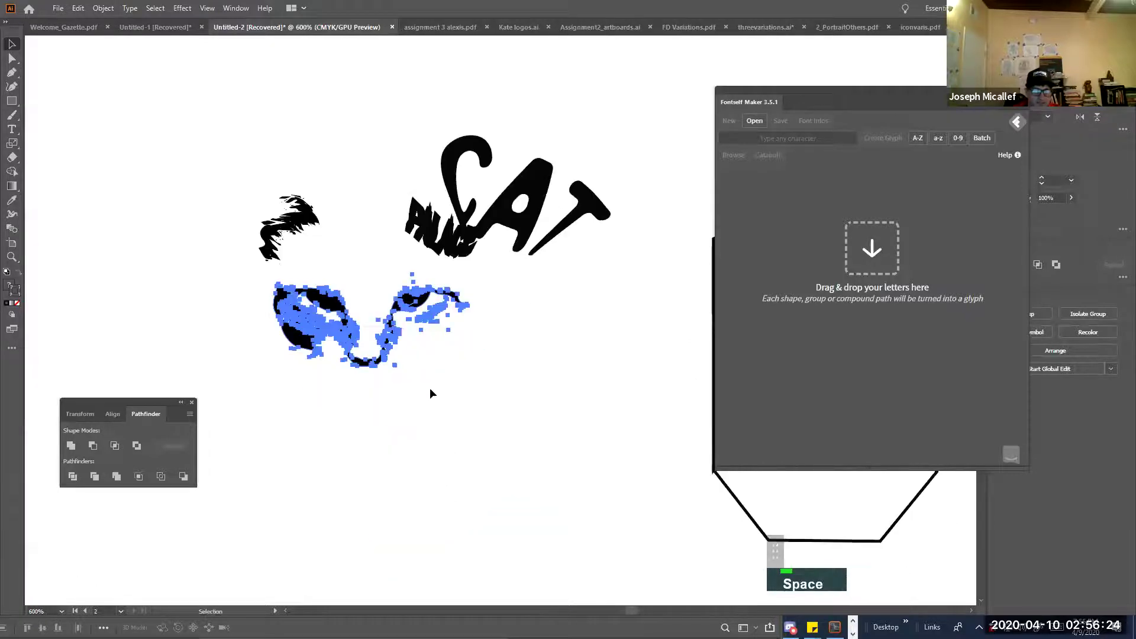
# Select only the cat's brow and eye shapes
pyautogui.keyDown('shift'); pyautogui.click(307, 237); pyautogui.keyUp('shift')
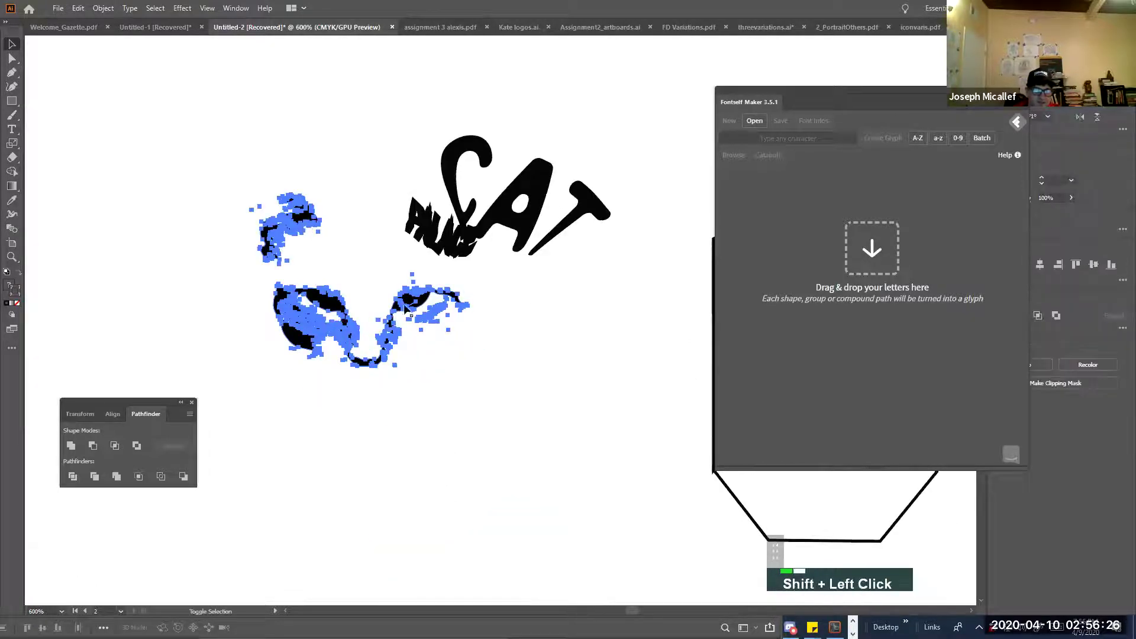
pyautogui.keyDown('shift'); pyautogui.click(341, 308); pyautogui.keyUp('shift')
pyautogui.keyDown('shift'); pyautogui.click(302, 225); pyautogui.keyUp('shift')
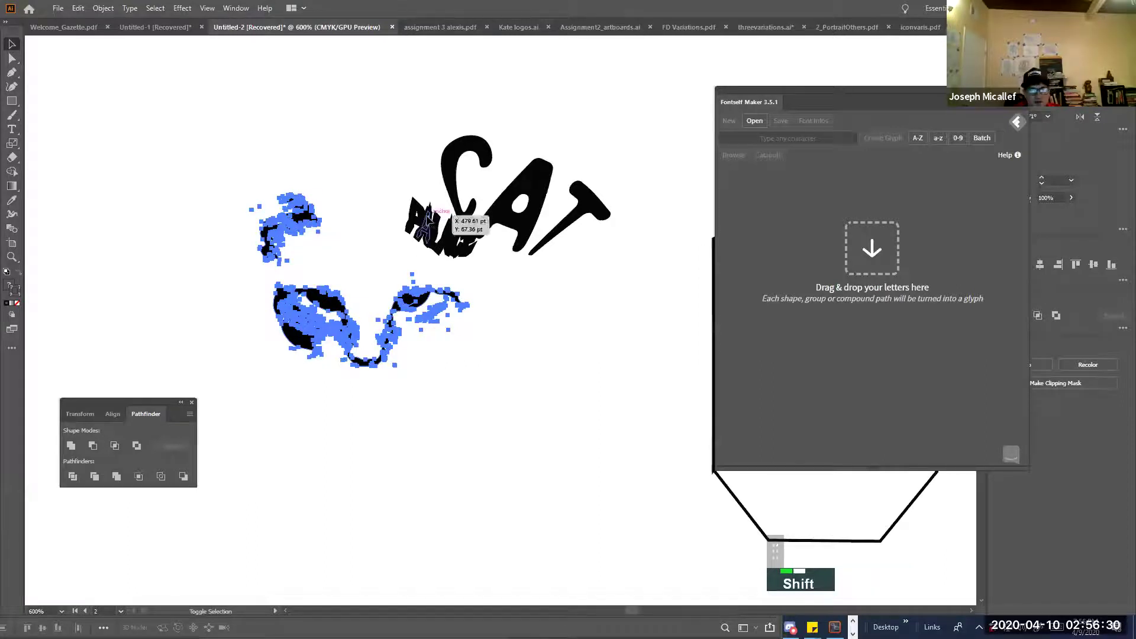
pyautogui.keyDown('shift'); pyautogui.click(406, 220); pyautogui.keyUp('shift')
pyautogui.moveTo(463, 259); pyautogui.dragTo(482, 278)
pyautogui.click(204, 154)
pyautogui.moveTo(204, 153); pyautogui.dragTo(374, 361)
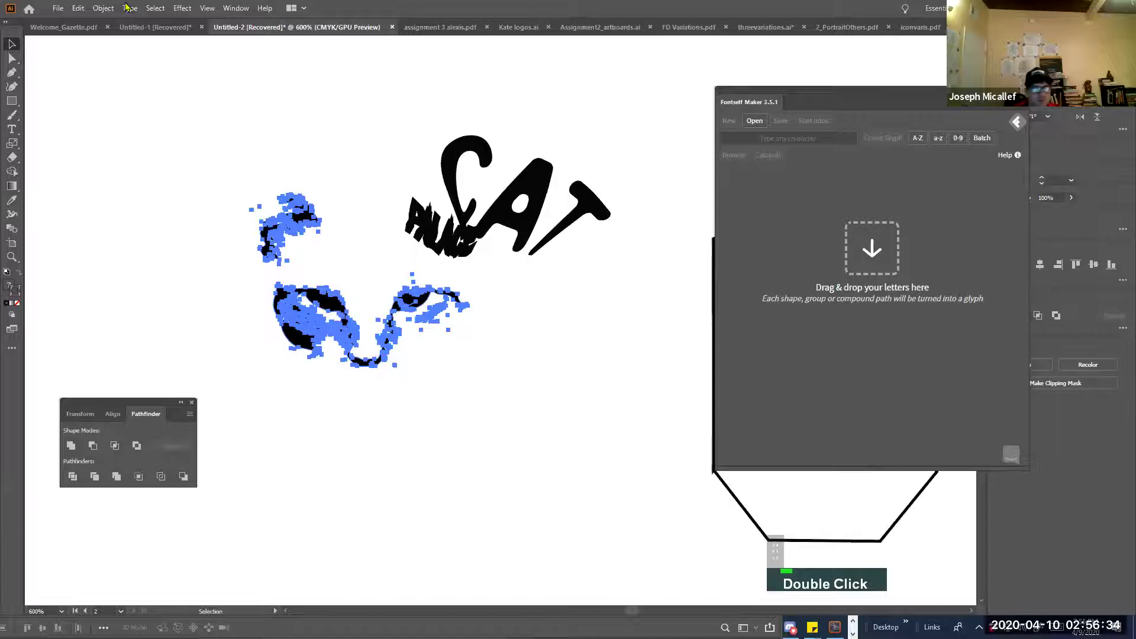
# Auto-Simplify the brow and eye shapes, cutting anchor points from 2625 to 2194
pyautogui.click(104, 8)
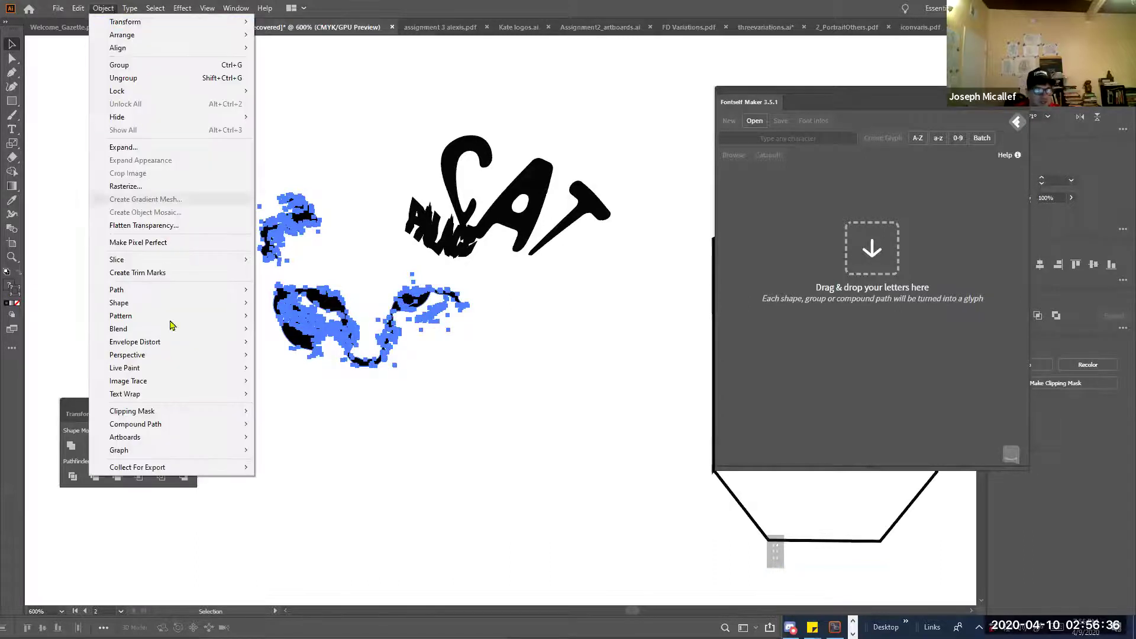
pyautogui.moveTo(181, 361)
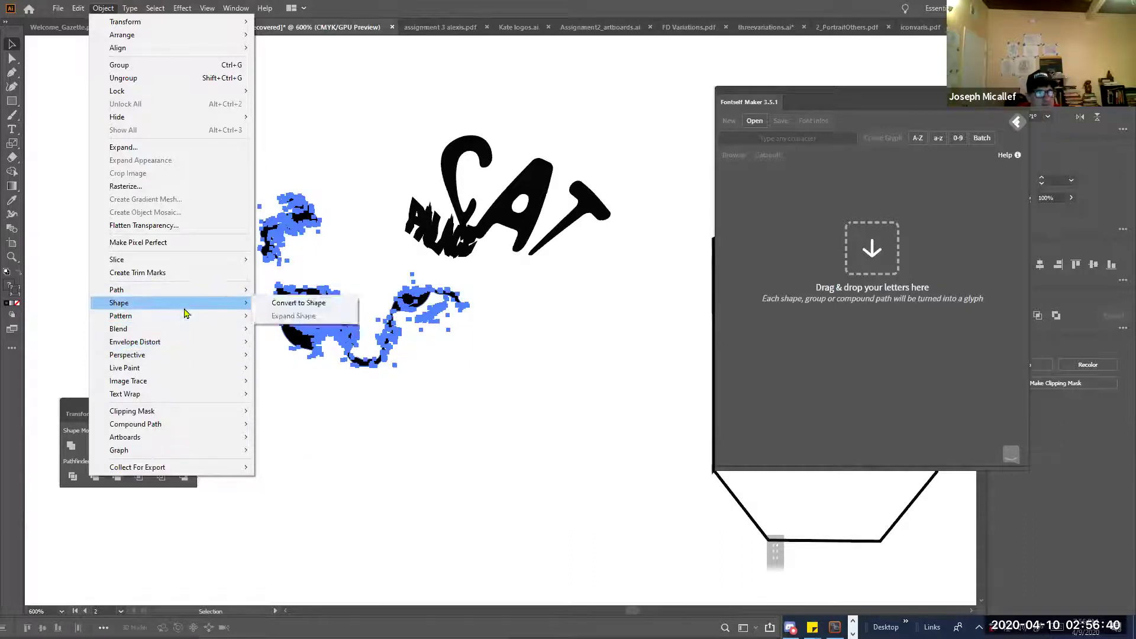
pyautogui.moveTo(191, 299)
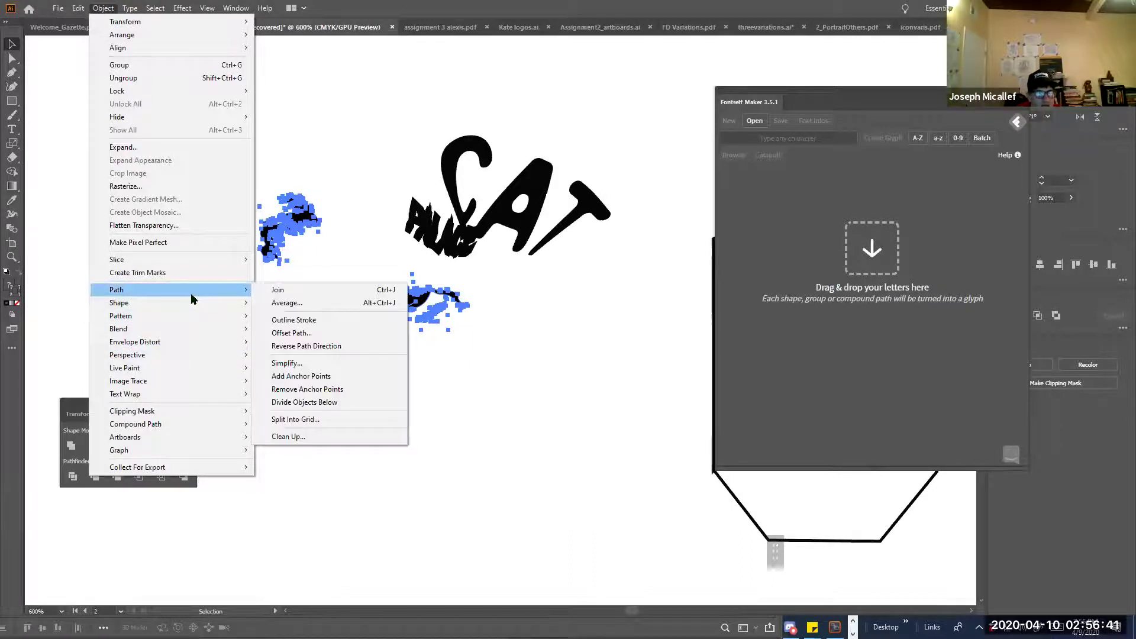
pyautogui.click(357, 363)
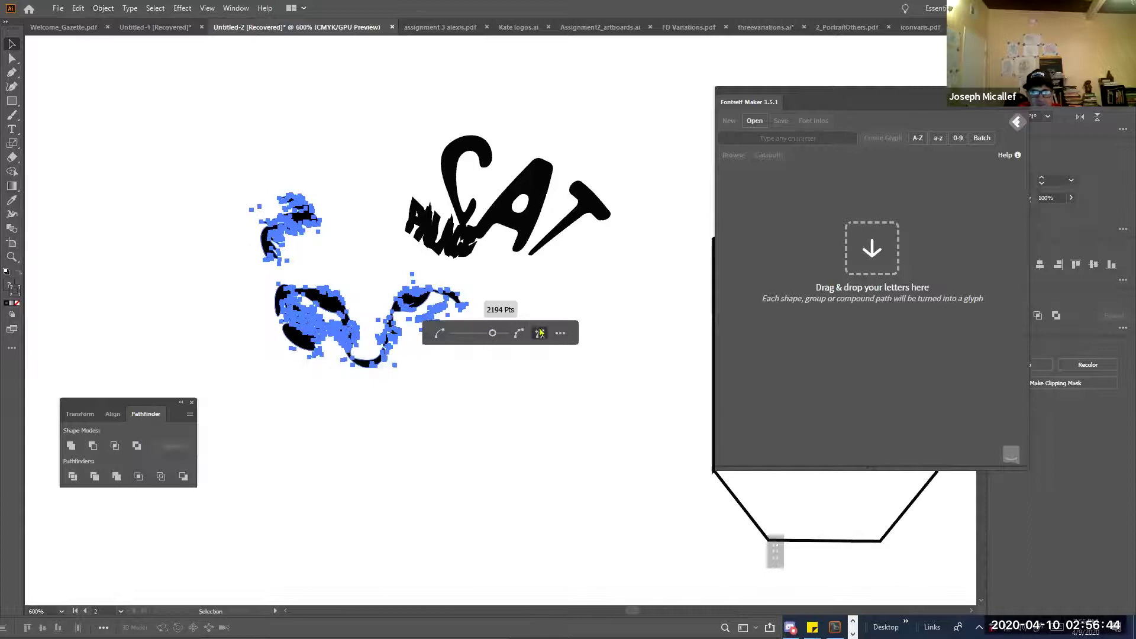
pyautogui.moveTo(489, 336); pyautogui.dragTo(482, 334)
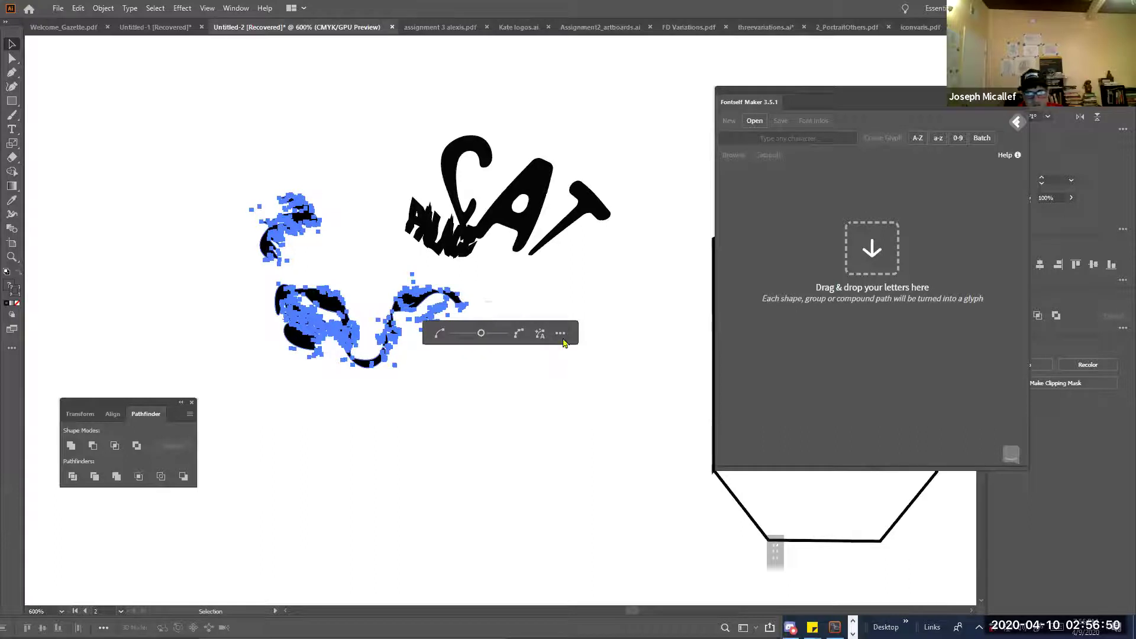
pyautogui.click(560, 333)
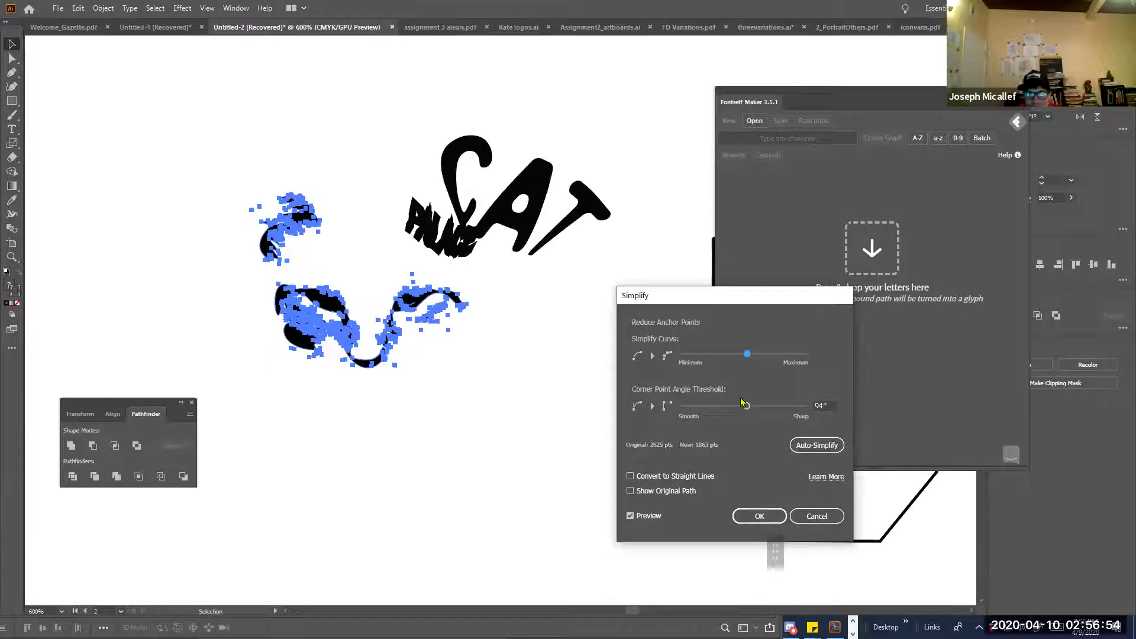
pyautogui.click(702, 354)
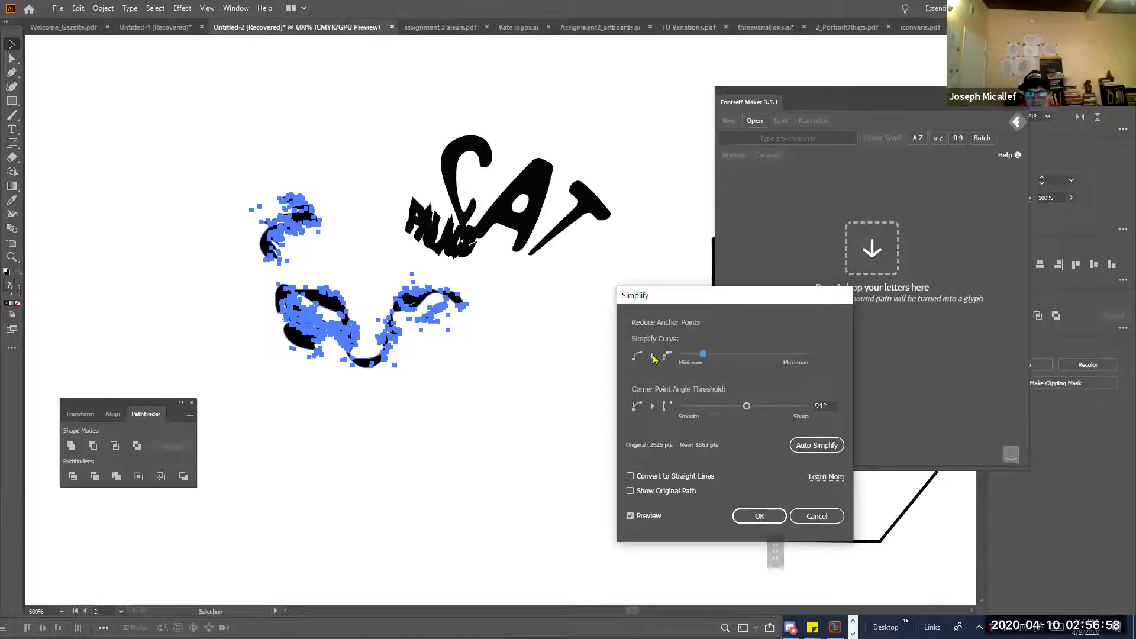
pyautogui.moveTo(697, 358); pyautogui.dragTo(692, 355)
pyautogui.click(804, 449)
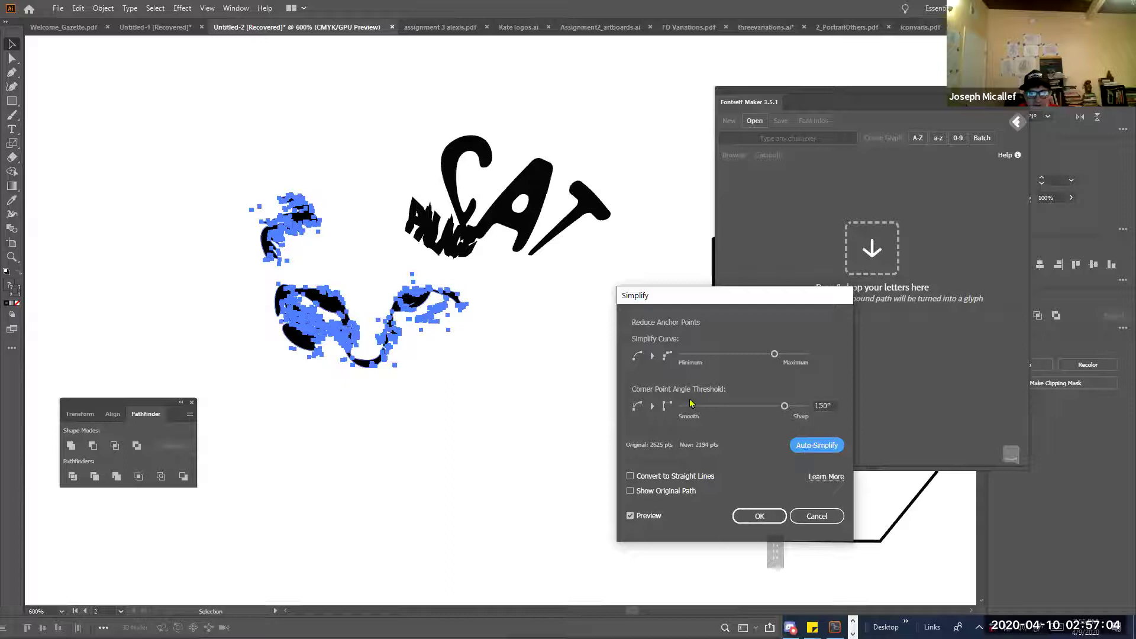
pyautogui.click(759, 516)
pyautogui.click(440, 371)
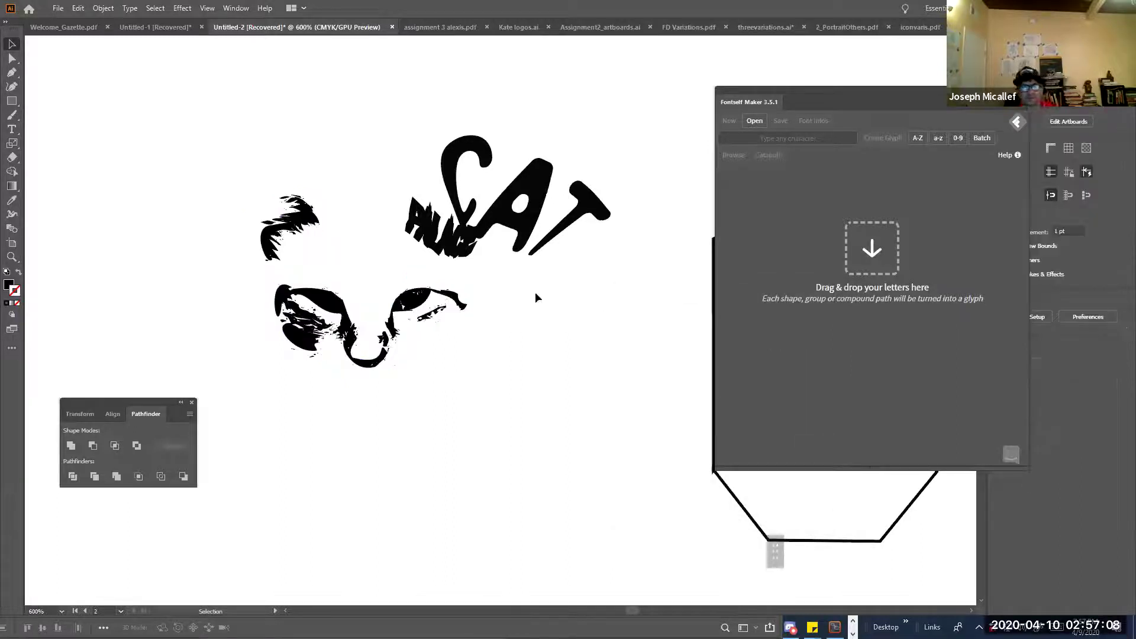
# Delete the graffiti SA artwork from the row
pyautogui.keyDown('ctrl'); pyautogui.keyDown('alt'); pyautogui.keyDown('super'); pyautogui.click(560, 316); pyautogui.keyUp('super'); pyautogui.keyUp('alt'); pyautogui.keyUp('ctrl')
pyautogui.keyDown('ctrl'); pyautogui.keyDown('alt'); pyautogui.keyDown('super'); pyautogui.doubleClick(560, 316); pyautogui.keyUp('super'); pyautogui.keyUp('alt'); pyautogui.keyUp('ctrl')
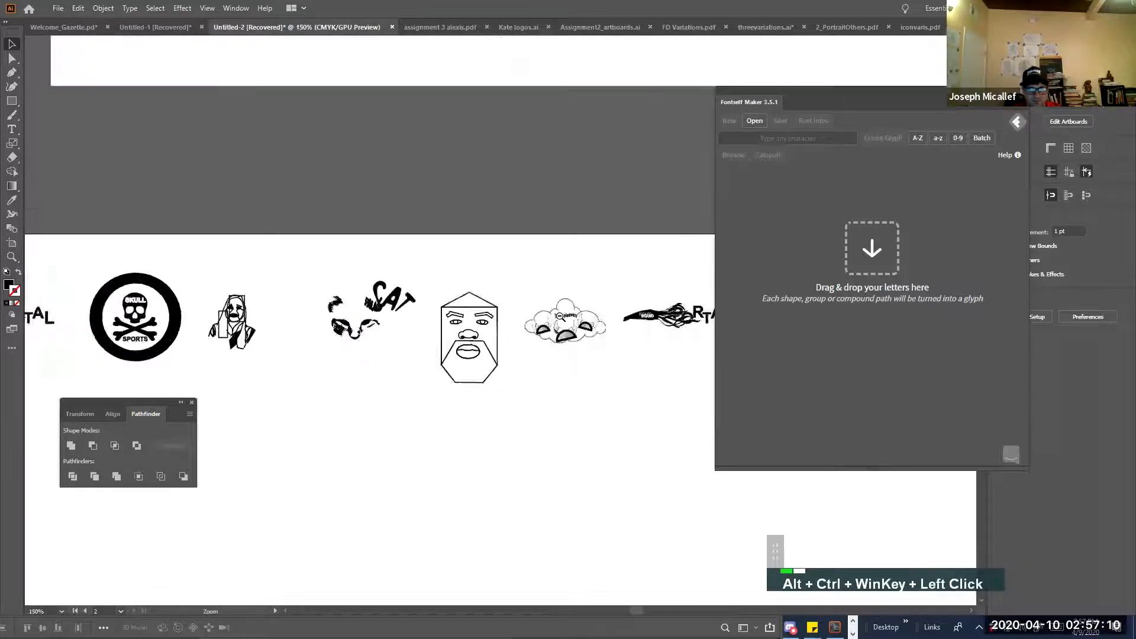
pyautogui.keyDown('ctrl'); pyautogui.keyDown('alt'); pyautogui.keyDown('super'); pyautogui.click(560, 316); pyautogui.keyUp('super'); pyautogui.keyUp('alt'); pyautogui.keyUp('ctrl')
pyautogui.moveTo(621, 368); pyautogui.dragTo(466, 322)
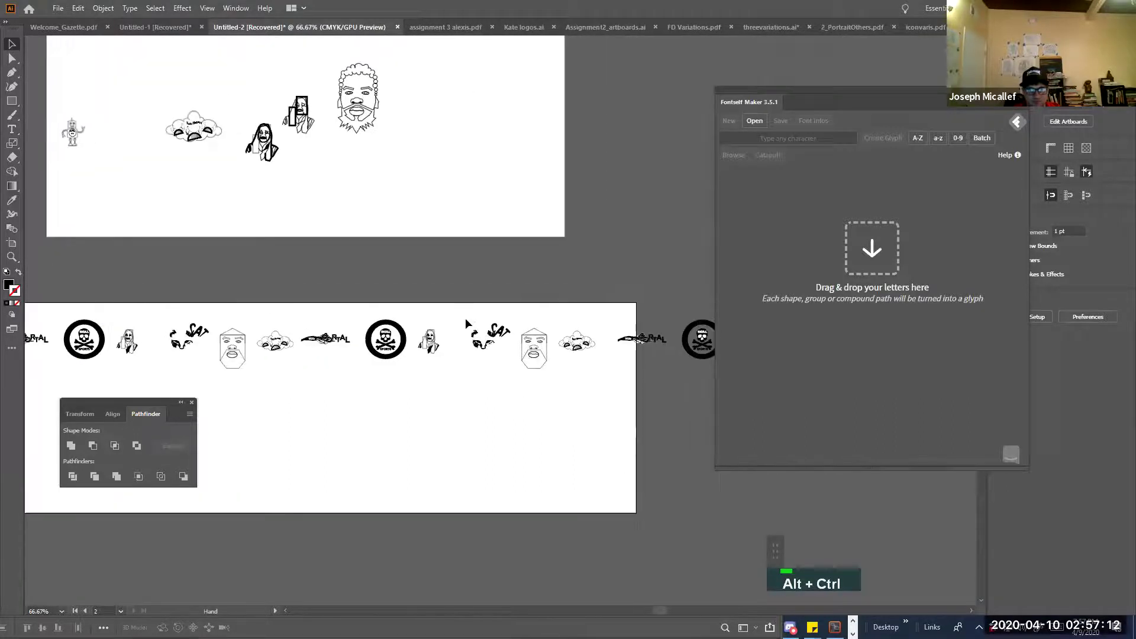
pyautogui.click(502, 352)
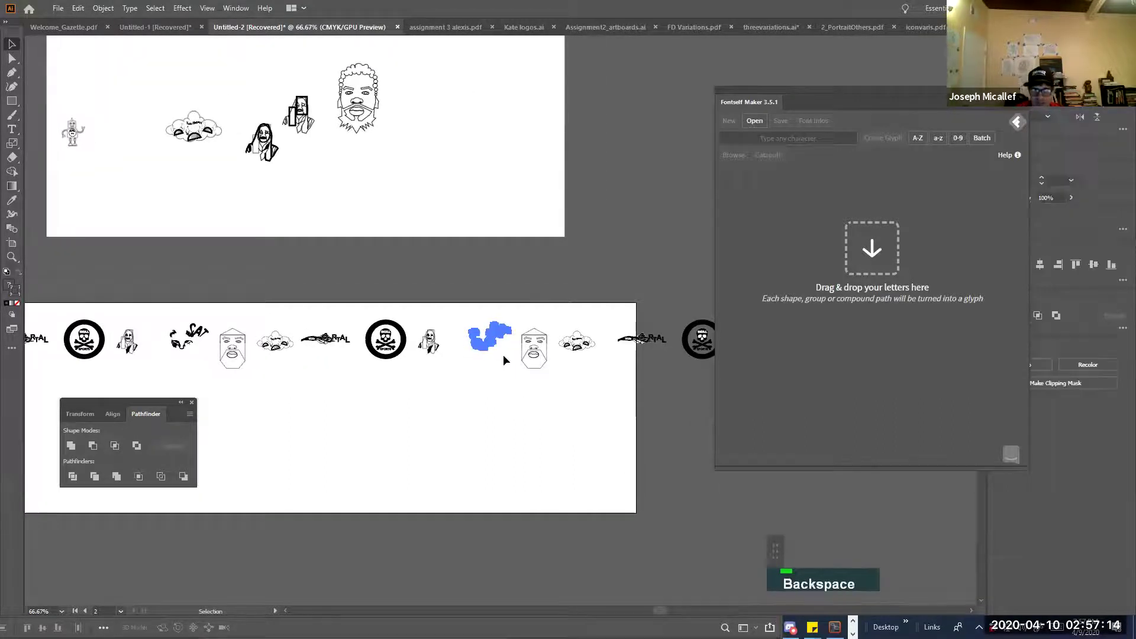
pyautogui.keyDown('ctrl'); pyautogui.keyDown('alt'); pyautogui.keyDown('super'); pyautogui.click(502, 354); pyautogui.keyUp('super'); pyautogui.keyUp('alt'); pyautogui.keyUp('ctrl')
pyautogui.moveTo(594, 363); pyautogui.dragTo(389, 404)
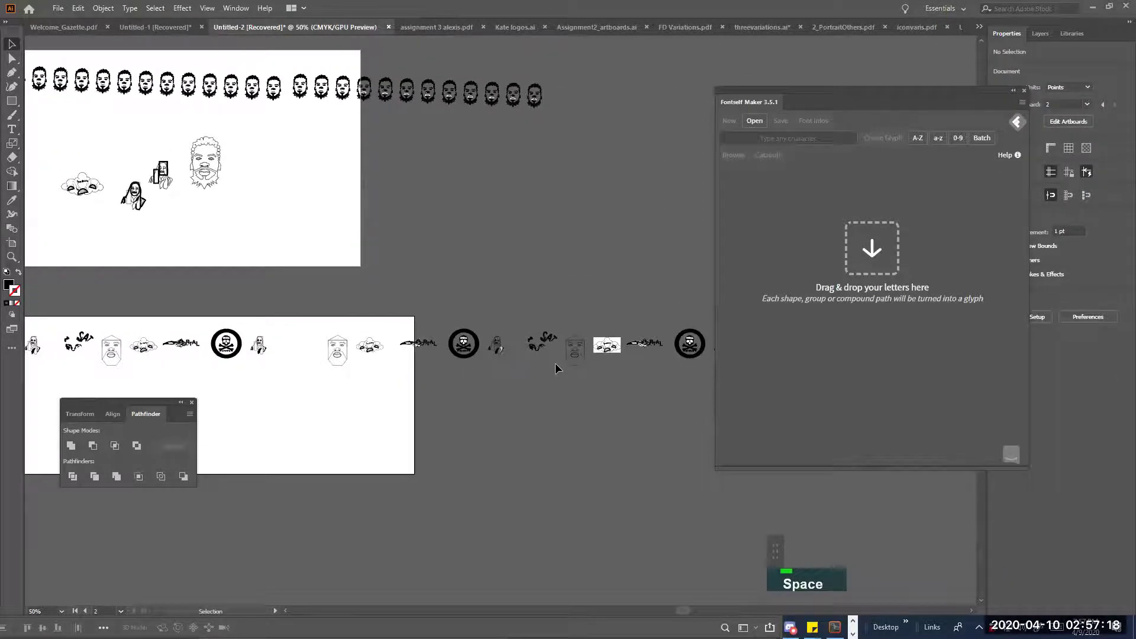
pyautogui.click(554, 363)
pyautogui.press('BackSpace')
# Copy the lettering further along the row to extend it
pyautogui.moveTo(52, 359); pyautogui.dragTo(214, 379)
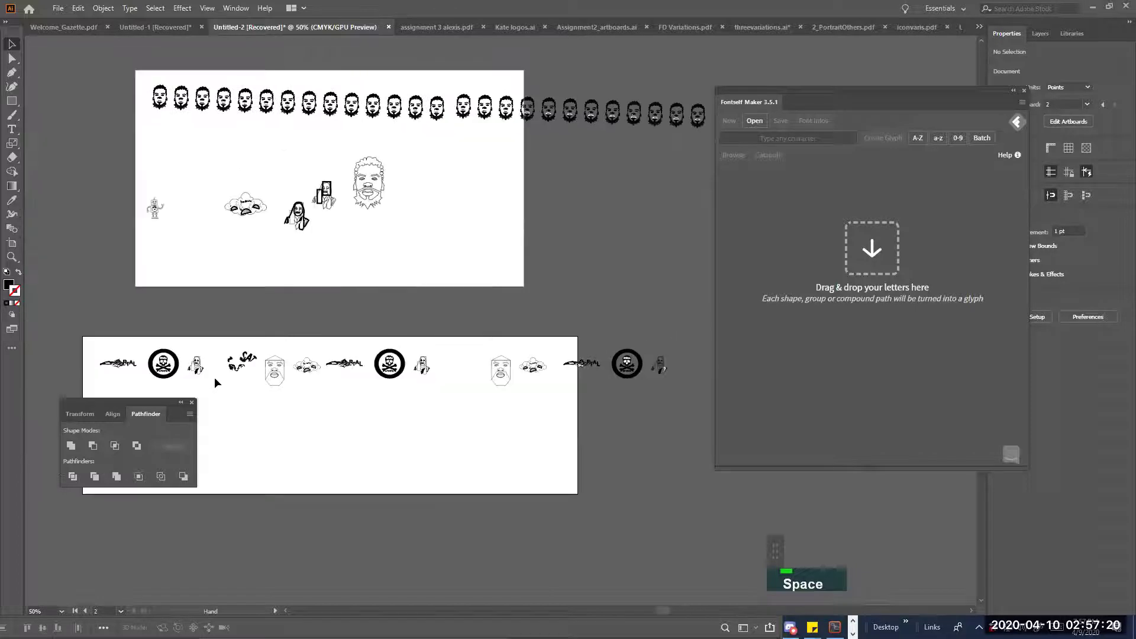
pyautogui.moveTo(241, 368); pyautogui.dragTo(448, 372)
pyautogui.moveTo(521, 419); pyautogui.dragTo(354, 420)
pyautogui.keyDown('alt'); pyautogui.moveTo(281, 372); pyautogui.dragTo(523, 371); pyautogui.keyUp('alt')
pyautogui.click(565, 430)
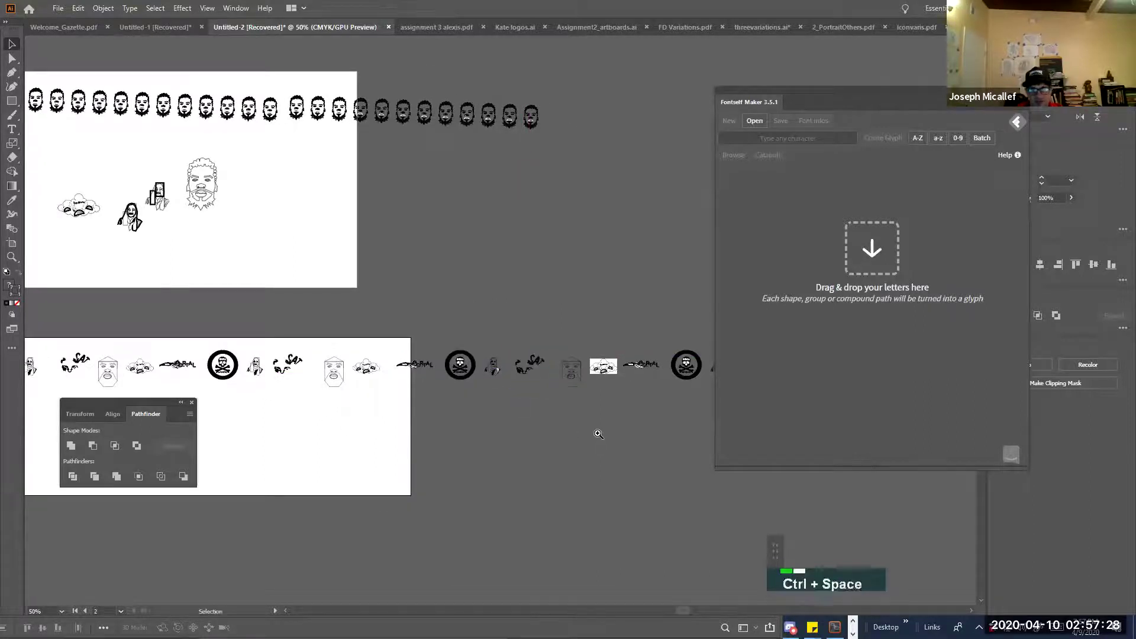
# Select the whole row and drop it onto Fontself's batch glyph zone
pyautogui.keyDown('ctrl'); pyautogui.keyDown('alt'); pyautogui.click(599, 433); pyautogui.keyUp('alt'); pyautogui.keyUp('ctrl')
pyautogui.keyDown('ctrl'); pyautogui.keyDown('alt'); pyautogui.doubleClick(654, 248); pyautogui.keyUp('alt'); pyautogui.keyUp('ctrl')
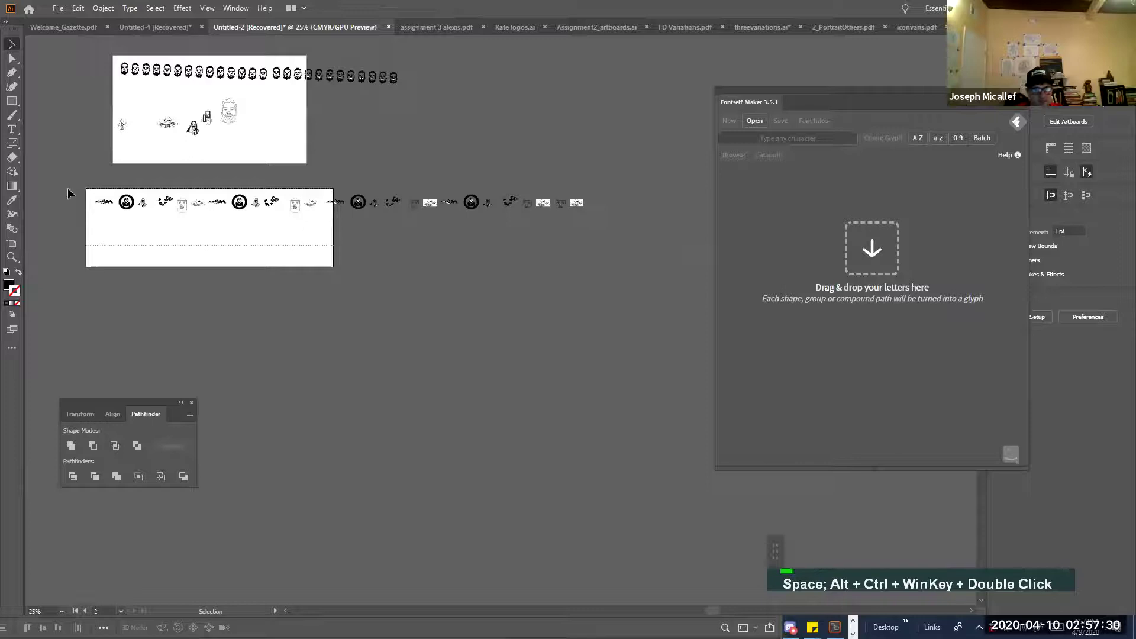
pyautogui.moveTo(68, 193); pyautogui.dragTo(103, 198)
pyautogui.moveTo(391, 203); pyautogui.dragTo(853, 319)
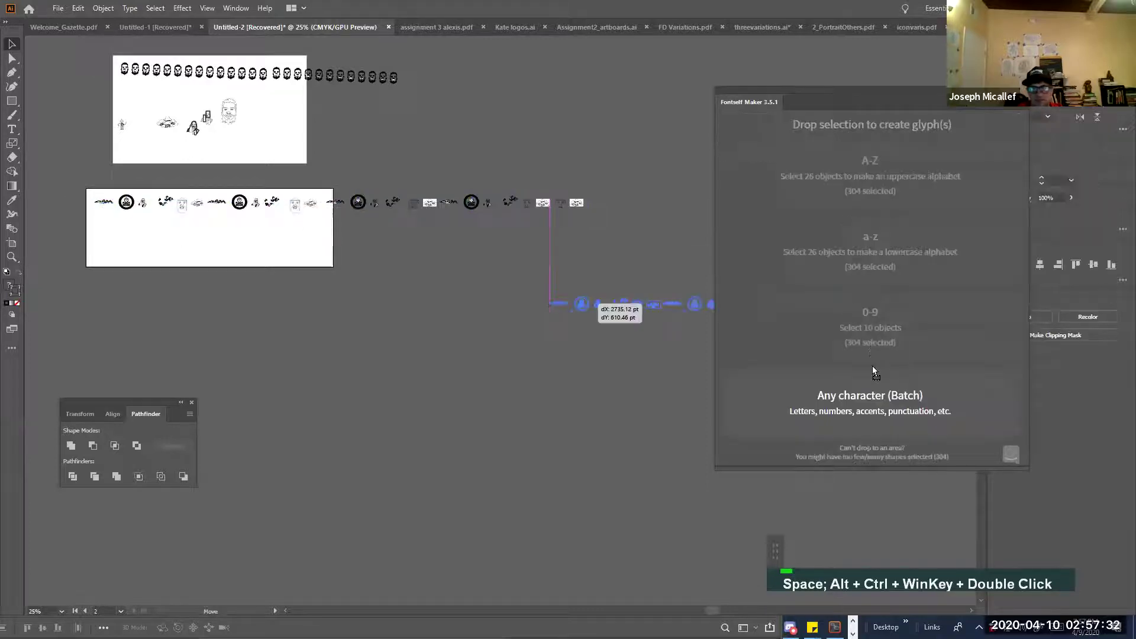
pyautogui.moveTo(873, 372); pyautogui.dragTo(872, 373)
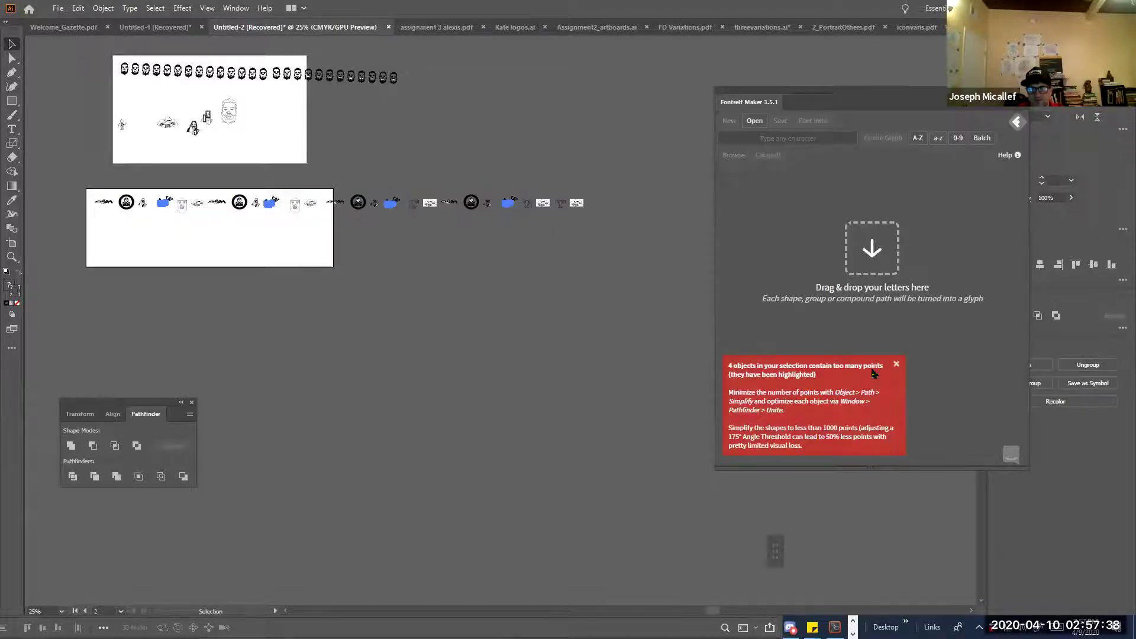
# Zoom in on the cat face and select its eye and brow shapes
pyautogui.keyDown('ctrl'); pyautogui.click(241, 211); pyautogui.keyUp('ctrl')
pyautogui.keyDown('ctrl'); pyautogui.click(412, 239); pyautogui.keyUp('ctrl')
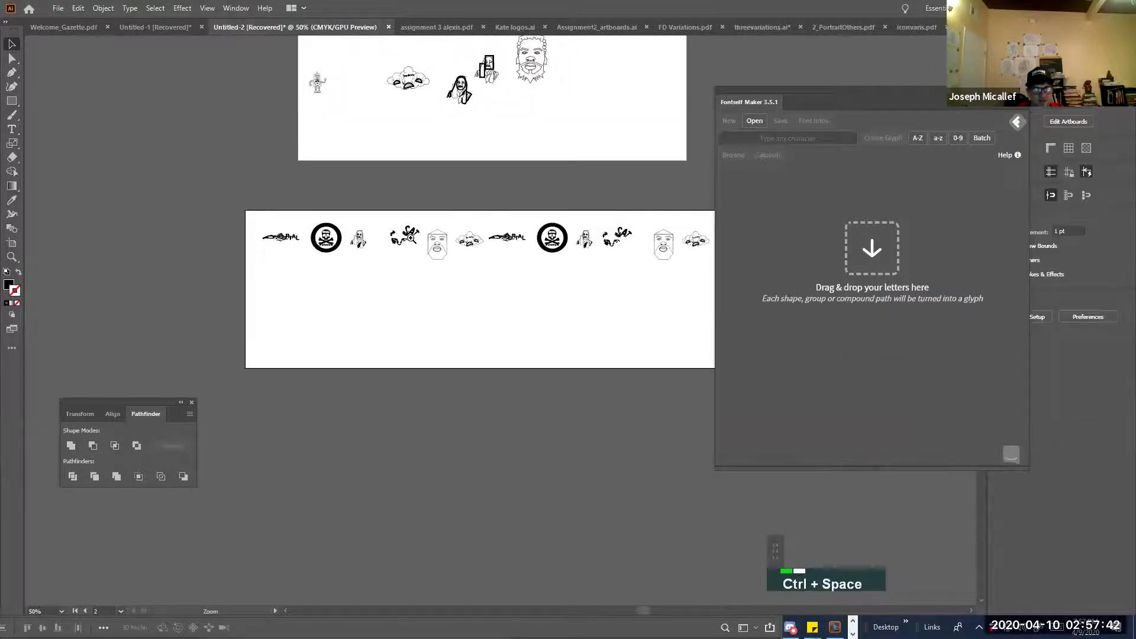
pyautogui.keyDown('ctrl'); pyautogui.click(411, 239); pyautogui.keyUp('ctrl')
pyautogui.keyDown('ctrl'); pyautogui.click(520, 275); pyautogui.keyUp('ctrl')
pyautogui.click(496, 408)
pyautogui.keyDown('ctrl'); pyautogui.click(517, 420); pyautogui.keyUp('ctrl')
pyautogui.keyDown('ctrl'); pyautogui.click(524, 384); pyautogui.keyUp('ctrl')
pyautogui.moveTo(462, 314); pyautogui.dragTo(460, 372)
pyautogui.keyDown('ctrl'); pyautogui.click(456, 368); pyautogui.keyUp('ctrl')
pyautogui.keyDown('ctrl'); pyautogui.click(446, 306); pyautogui.keyUp('ctrl')
pyautogui.keyDown('shift'); pyautogui.click(381, 69); pyautogui.keyUp('shift')
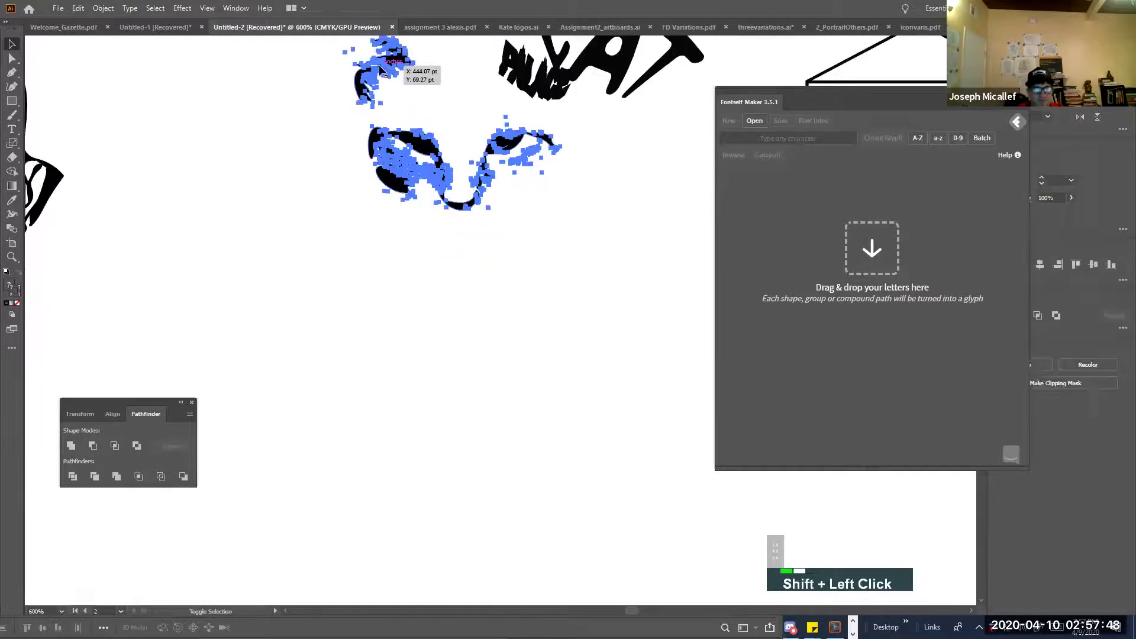
# Apply Object > Path > Simplify to the selected shapes with the slider lowered for fewer points
pyautogui.click(102, 7)
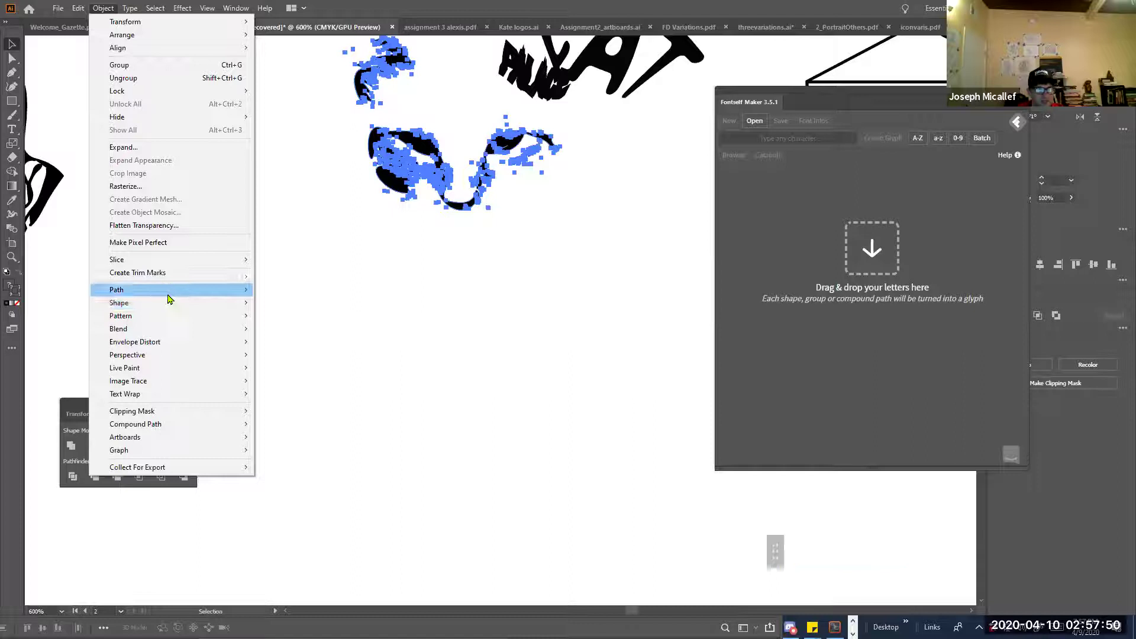
pyautogui.moveTo(169, 305)
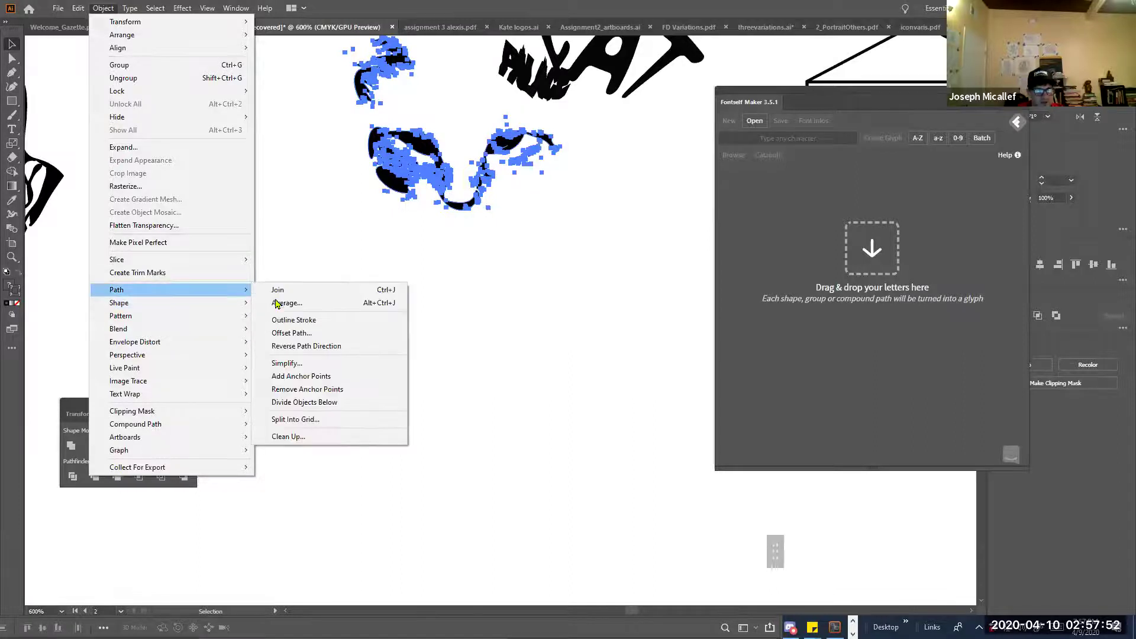
pyautogui.click(323, 363)
pyautogui.click(457, 333)
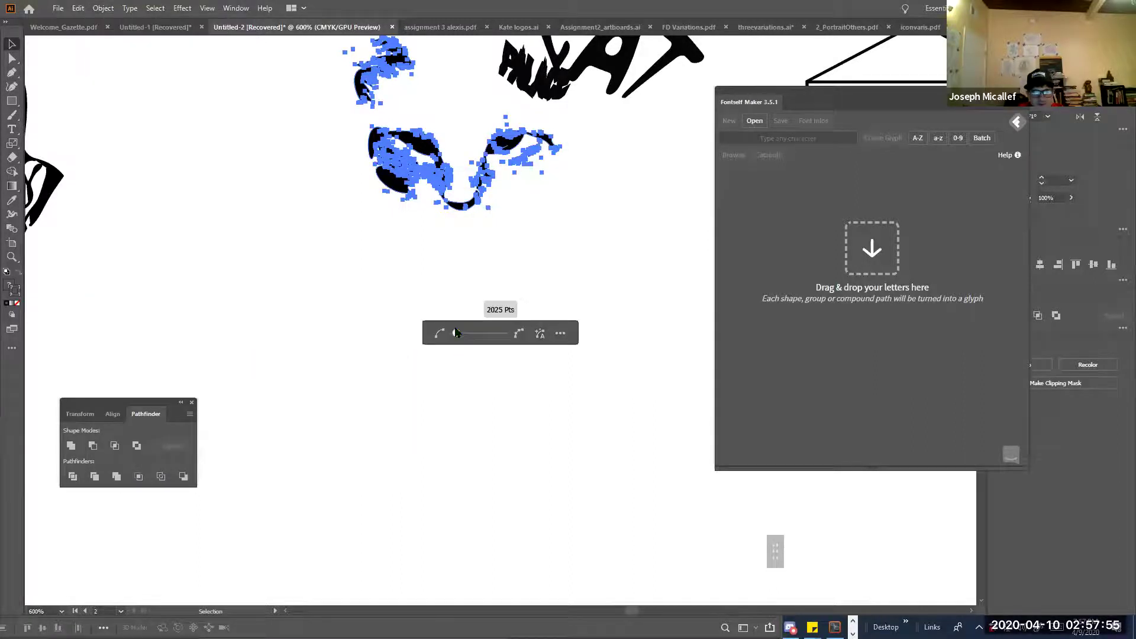
pyautogui.click(528, 388)
pyautogui.hotkey('ctrl', 'z')
pyautogui.hotkey('ctrl', 'z')
# Inspect the left eye path and its small teardrop fragment up close with Direct Selection
pyautogui.keyDown('ctrl'); pyautogui.click(494, 164); pyautogui.keyUp('ctrl')
pyautogui.keyDown('ctrl'); pyautogui.click(497, 165); pyautogui.keyUp('ctrl')
pyautogui.moveTo(455, 409); pyautogui.dragTo(438, 207)
pyautogui.click(339, 305)
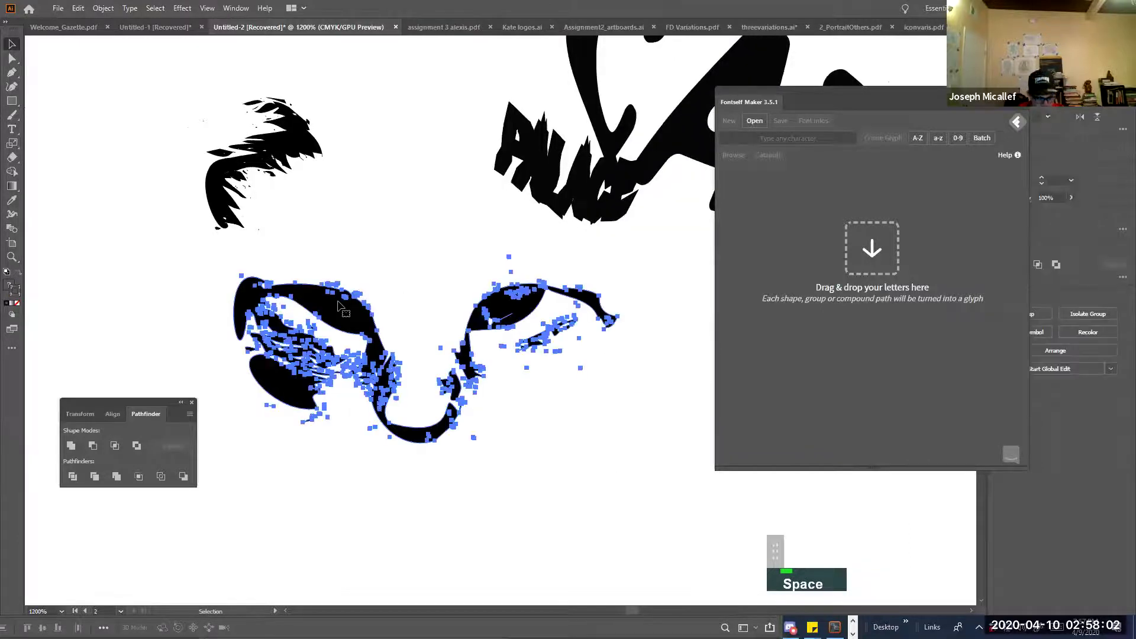
pyautogui.press('a')
pyautogui.click(358, 311)
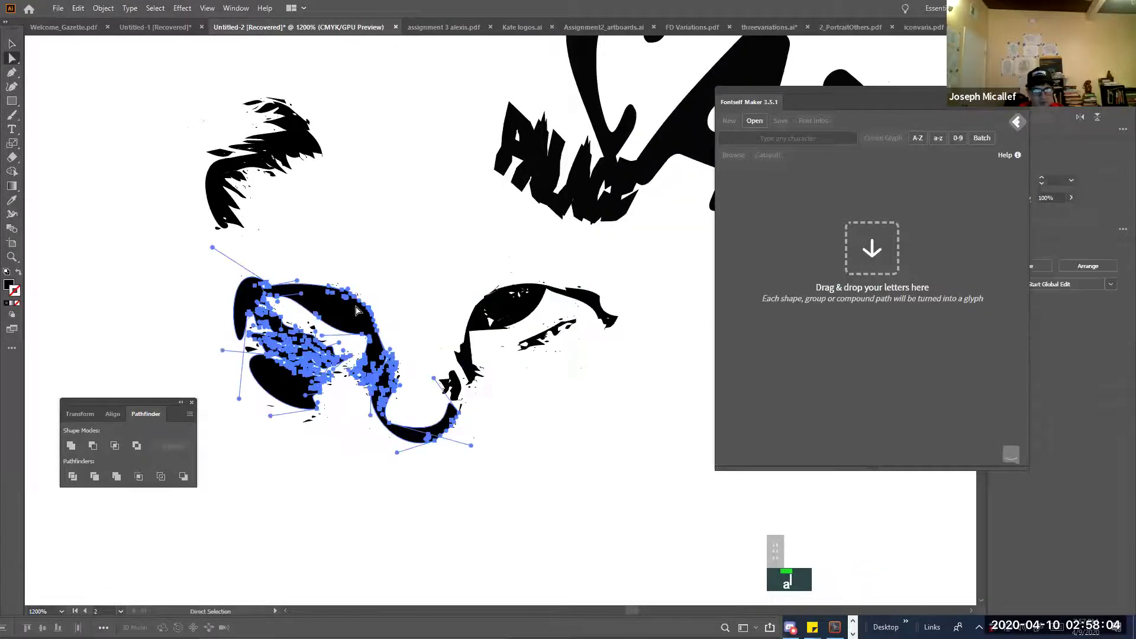
pyautogui.keyDown('ctrl'); pyautogui.click(396, 264); pyautogui.keyUp('ctrl')
pyautogui.keyDown('ctrl'); pyautogui.click(364, 265); pyautogui.keyUp('ctrl')
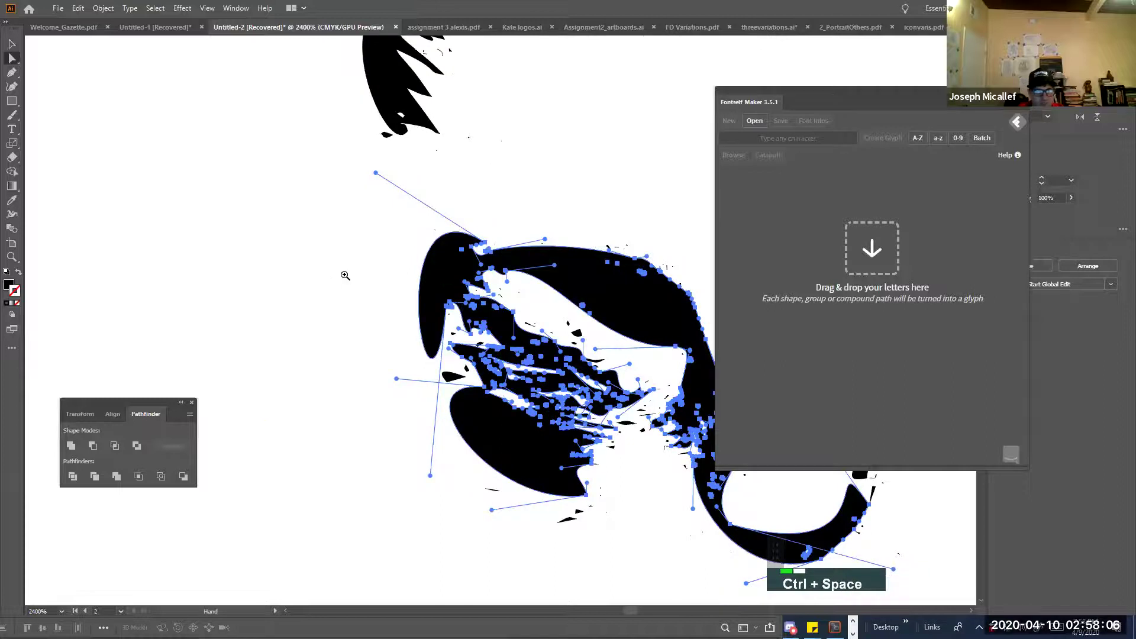
pyautogui.keyDown('ctrl'); pyautogui.click(577, 346); pyautogui.keyUp('ctrl')
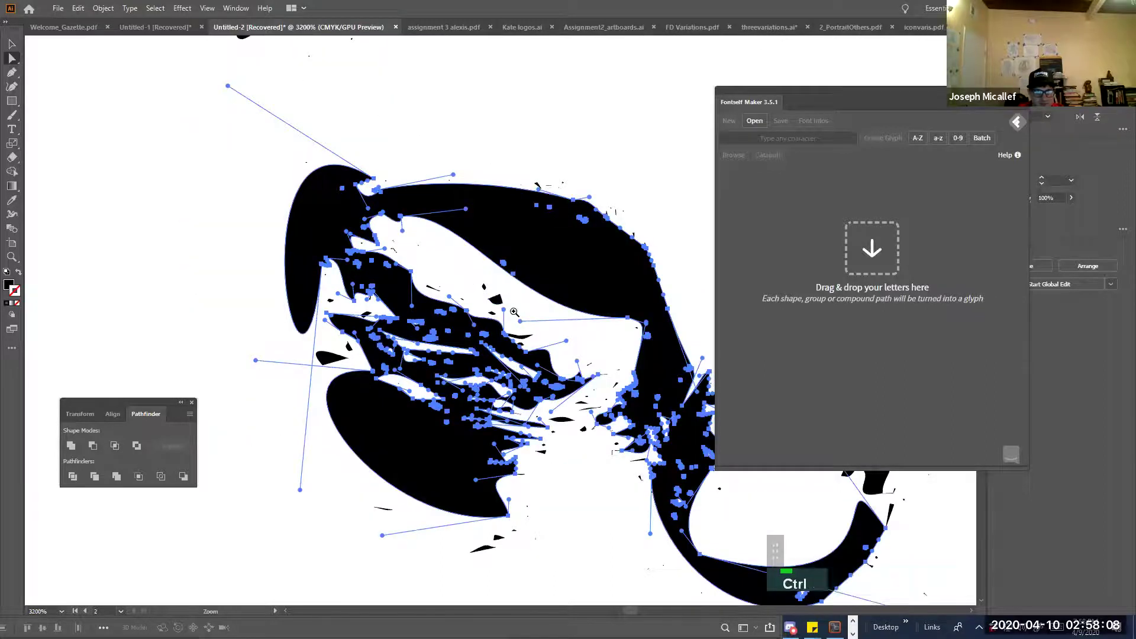
pyautogui.keyDown('ctrl'); pyautogui.click(513, 312); pyautogui.keyUp('ctrl')
pyautogui.keyDown('ctrl'); pyautogui.click(456, 296); pyautogui.keyUp('ctrl')
pyautogui.keyDown('ctrl'); pyautogui.click(424, 286); pyautogui.keyUp('ctrl')
pyautogui.click(389, 250)
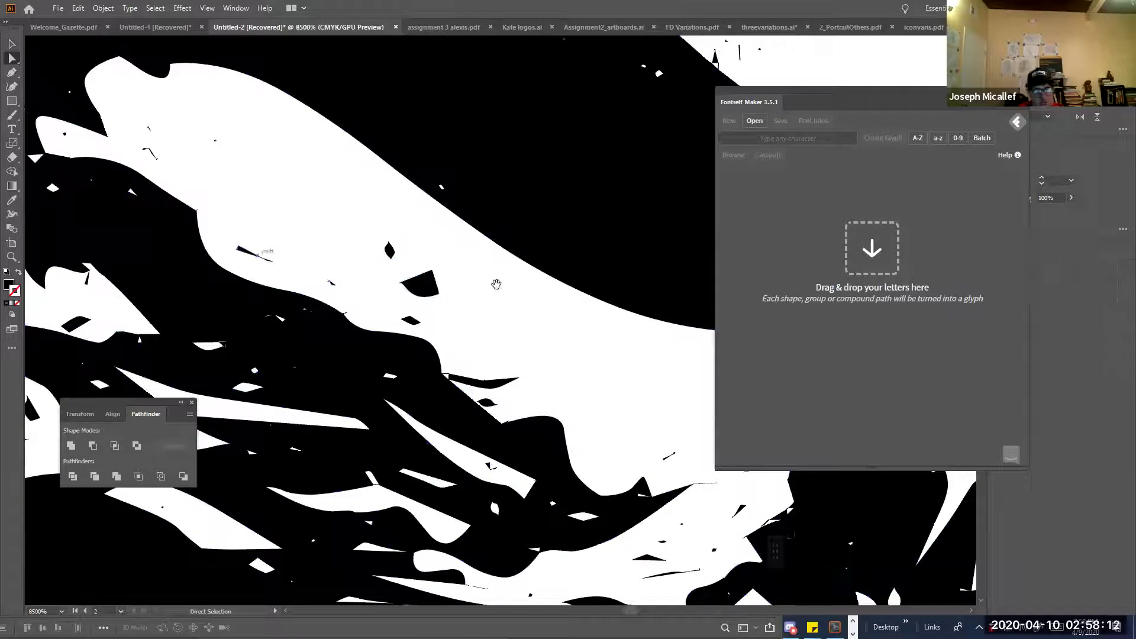
# Zoom back out to see the whole cat face and logo
pyautogui.keyDown('ctrl'); pyautogui.keyDown('alt'); pyautogui.keyDown('super'); pyautogui.click(259, 265); pyautogui.keyUp('super'); pyautogui.keyUp('alt'); pyautogui.keyUp('ctrl')
pyautogui.keyDown('ctrl'); pyautogui.keyDown('alt'); pyautogui.keyDown('super'); pyautogui.doubleClick(259, 264); pyautogui.keyUp('super'); pyautogui.keyUp('alt'); pyautogui.keyUp('ctrl')
pyautogui.keyDown('ctrl'); pyautogui.keyDown('alt'); pyautogui.keyDown('super'); pyautogui.click(259, 265); pyautogui.keyUp('super'); pyautogui.keyUp('alt'); pyautogui.keyUp('ctrl')
pyautogui.keyDown('ctrl'); pyautogui.keyDown('alt'); pyautogui.keyDown('super'); pyautogui.click(512, 244); pyautogui.keyUp('super'); pyautogui.keyUp('alt'); pyautogui.keyUp('ctrl')
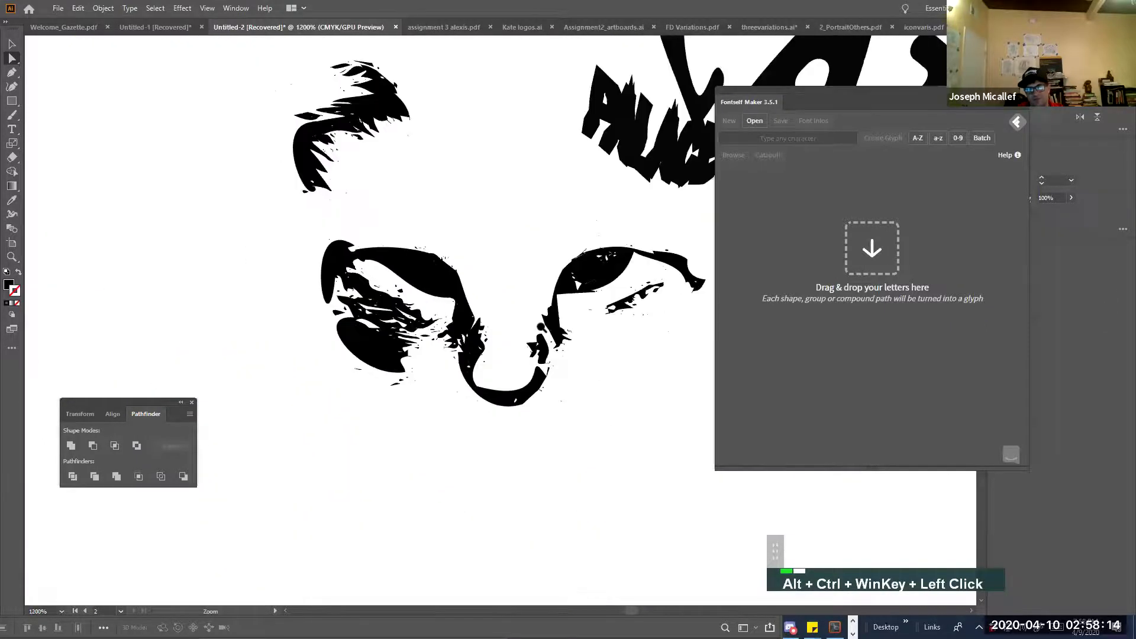
pyautogui.keyDown('ctrl'); pyautogui.keyDown('alt'); pyautogui.keyDown('super'); pyautogui.click(511, 244); pyautogui.keyUp('super'); pyautogui.keyUp('alt'); pyautogui.keyUp('ctrl')
pyautogui.keyDown('ctrl'); pyautogui.keyDown('alt'); pyautogui.keyDown('super'); pyautogui.click(512, 244); pyautogui.keyUp('super'); pyautogui.keyUp('alt'); pyautogui.keyUp('ctrl')
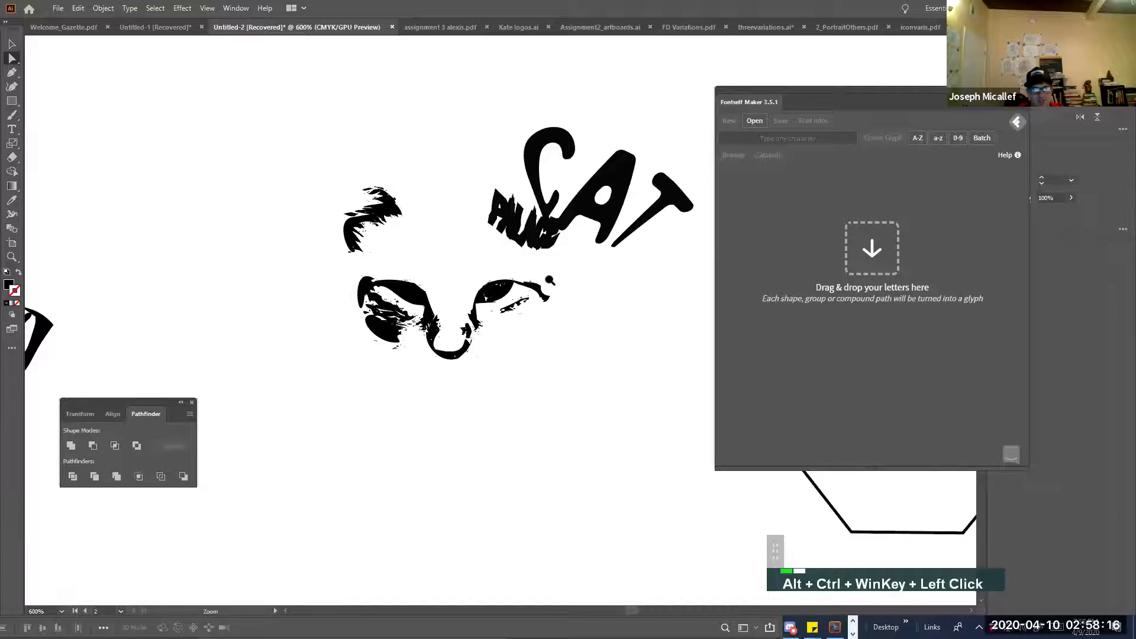
pyautogui.keyDown('ctrl'); pyautogui.keyDown('alt'); pyautogui.keyDown('super'); pyautogui.click(550, 281); pyautogui.keyUp('super'); pyautogui.keyUp('alt'); pyautogui.keyUp('ctrl')
pyautogui.click(496, 290)
# Delete stray points and marks under CAT, undoing the unwanted deletions
pyautogui.moveTo(335, 220); pyautogui.dragTo(412, 313)
pyautogui.press('BackSpace')
pyautogui.press('BackSpace')
pyautogui.press('BackSpace')
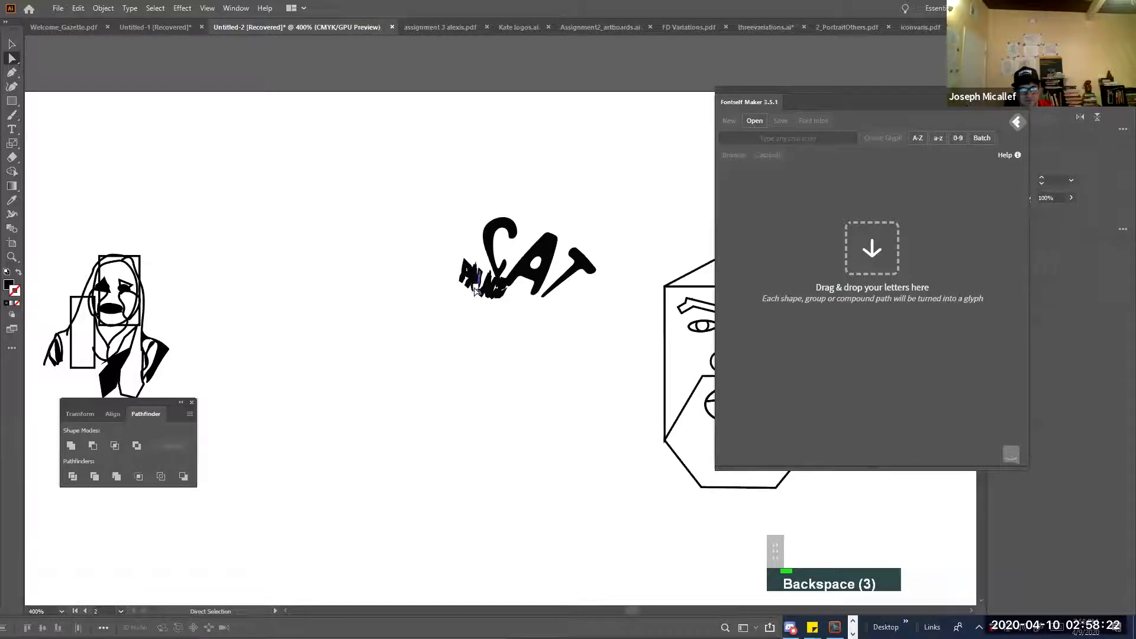
pyautogui.doubleClick(476, 289)
pyautogui.hotkey('ctrl', 'z')
pyautogui.click(515, 362)
pyautogui.doubleClick(412, 321)
pyautogui.moveTo(413, 322); pyautogui.dragTo(408, 319)
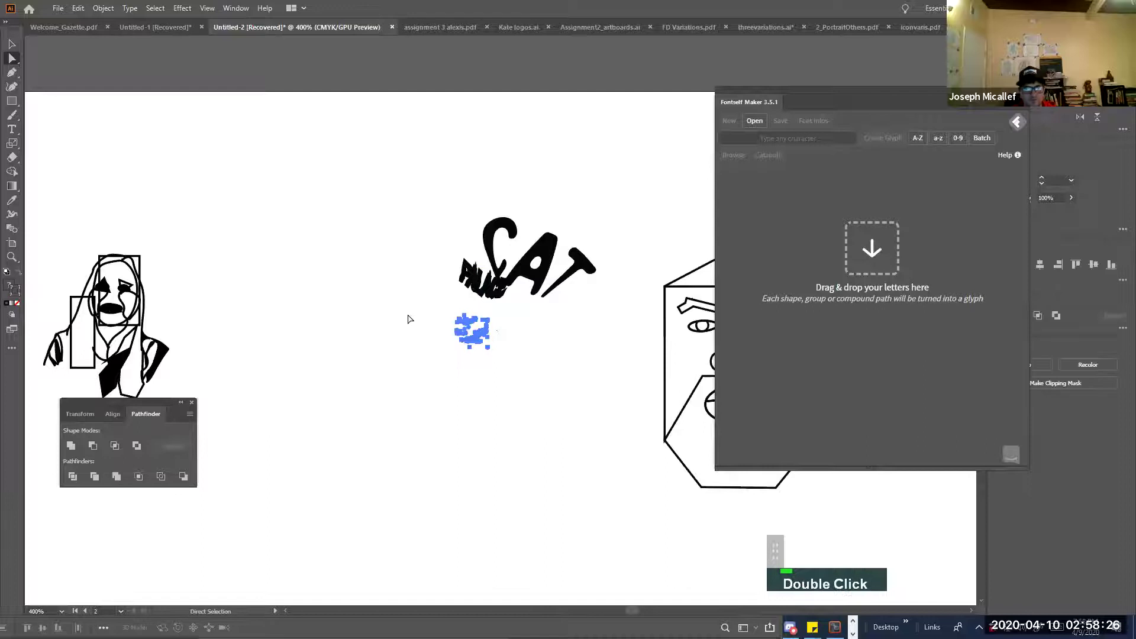
pyautogui.press('BackSpace')
pyautogui.press('BackSpace')
pyautogui.moveTo(410, 175); pyautogui.dragTo(568, 342)
pyautogui.hotkey('ctrl', 'z')
pyautogui.hotkey('ctrl', 'z')
pyautogui.hotkey('ctrl', 'z')
pyautogui.hotkey('ctrl', 'z')
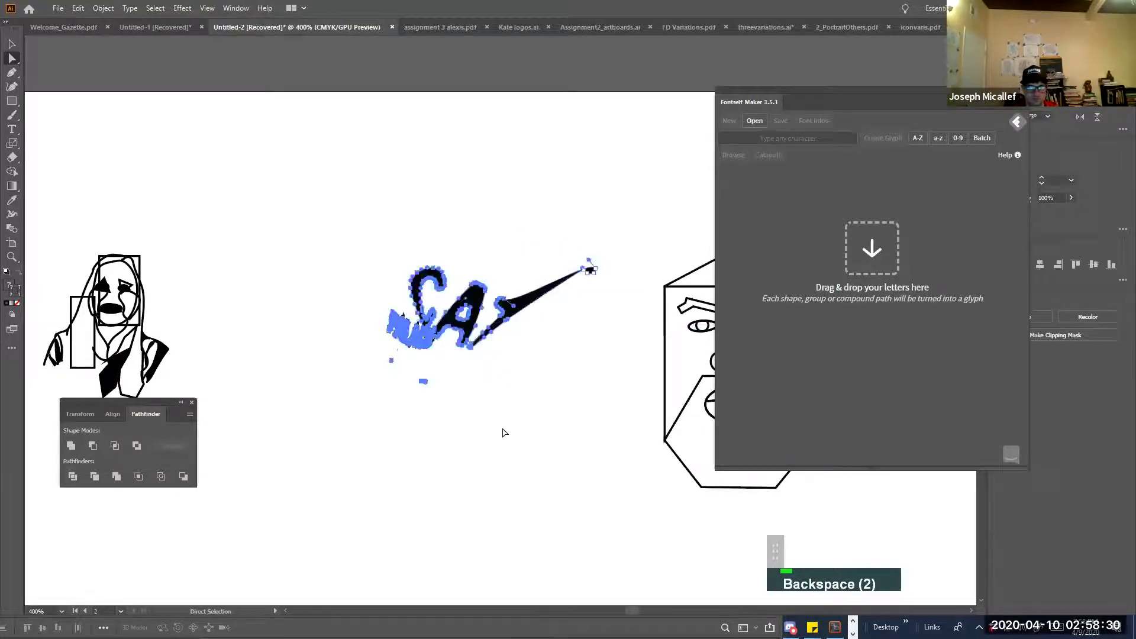
pyautogui.hotkey('ctrl', 'z')
pyautogui.hotkey('ctrl', 'z')
# Select every PALACE letter and set its stroke to None
pyautogui.keyDown('ctrl'); pyautogui.doubleClick(455, 342); pyautogui.keyUp('ctrl')
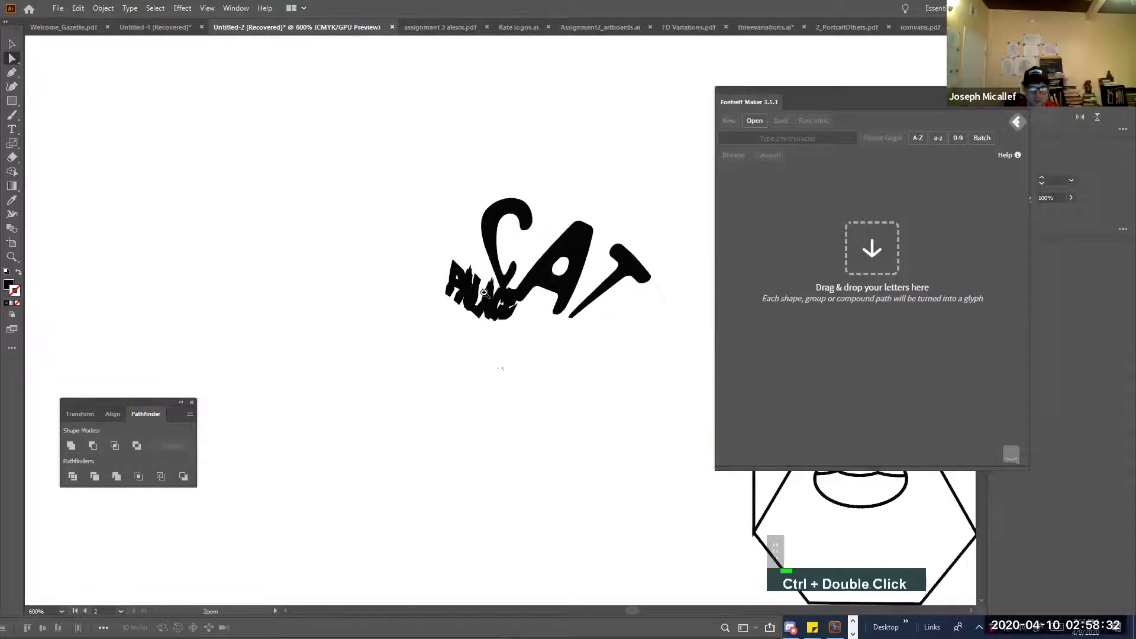
pyautogui.keyDown('ctrl'); pyautogui.click(455, 341); pyautogui.keyUp('ctrl')
pyautogui.keyDown('ctrl'); pyautogui.click(455, 342); pyautogui.keyUp('ctrl')
pyautogui.keyDown('shift'); pyautogui.click(415, 328); pyautogui.keyUp('shift')
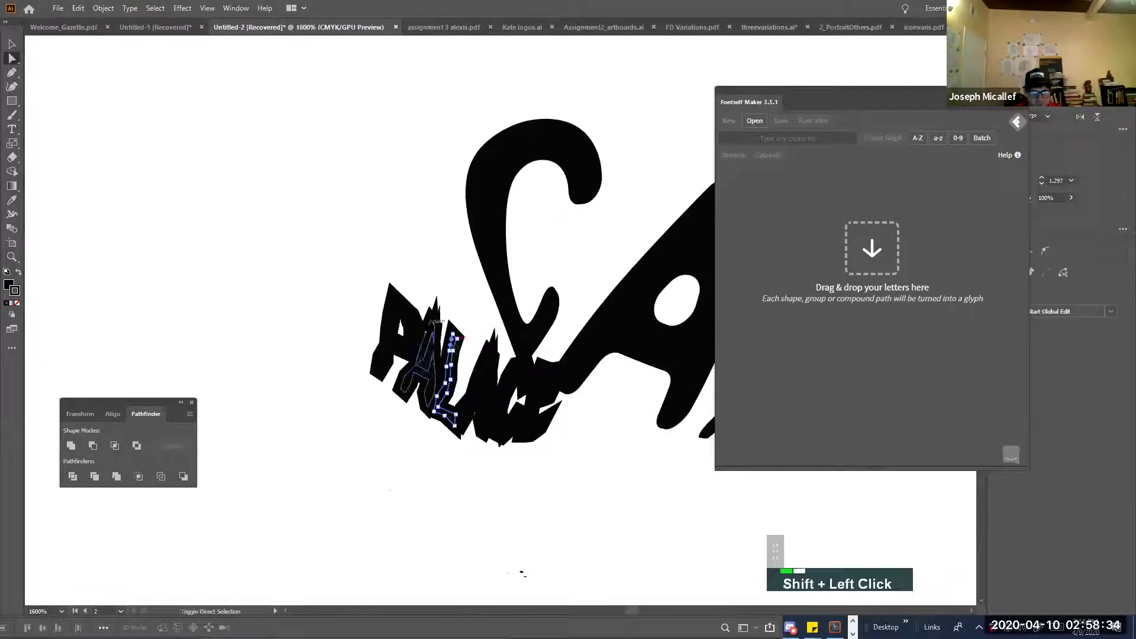
pyautogui.keyDown('shift'); pyautogui.click(433, 345); pyautogui.keyUp('shift')
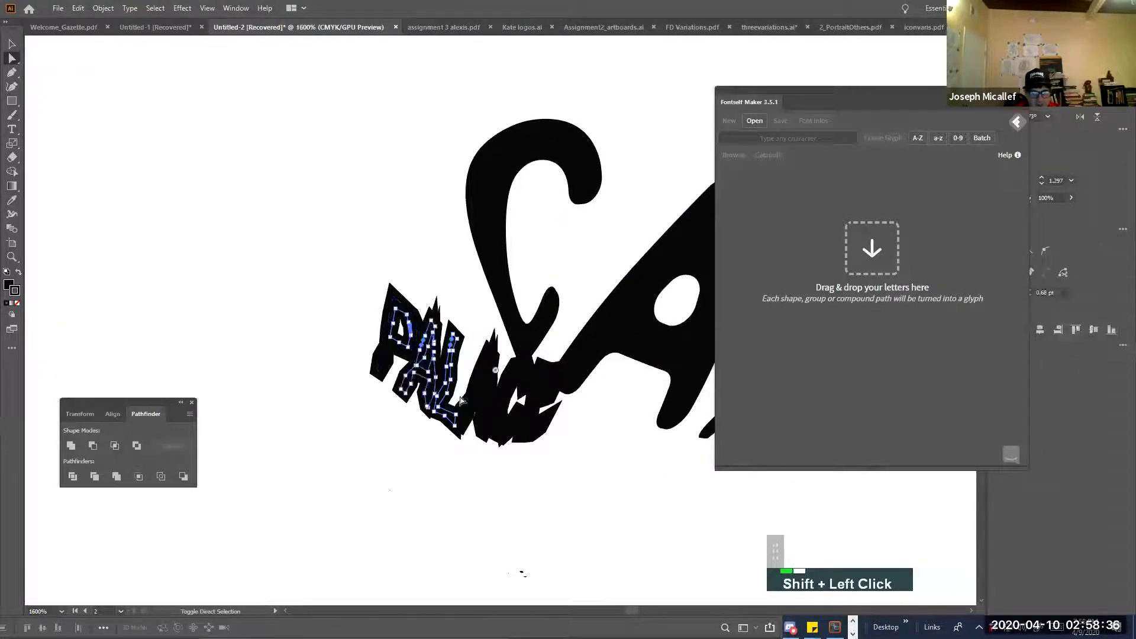
pyautogui.keyDown('shift'); pyautogui.click(476, 396); pyautogui.keyUp('shift')
pyautogui.keyDown('shift'); pyautogui.click(509, 393); pyautogui.keyUp('shift')
pyautogui.keyDown('shift'); pyautogui.click(540, 399); pyautogui.keyUp('shift')
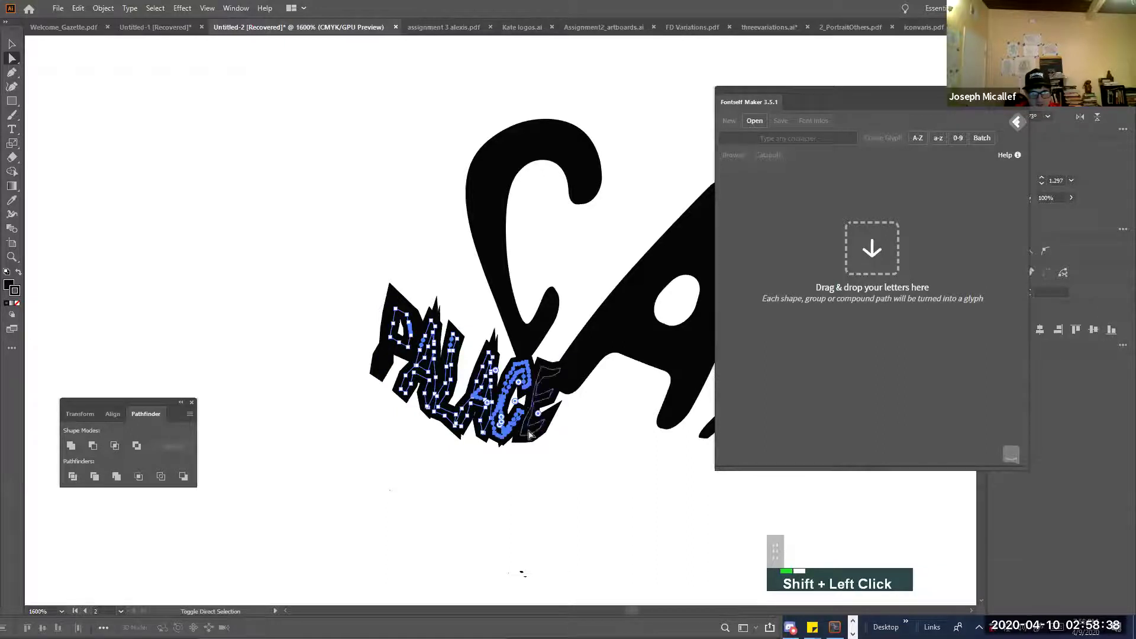
pyautogui.click(16, 303)
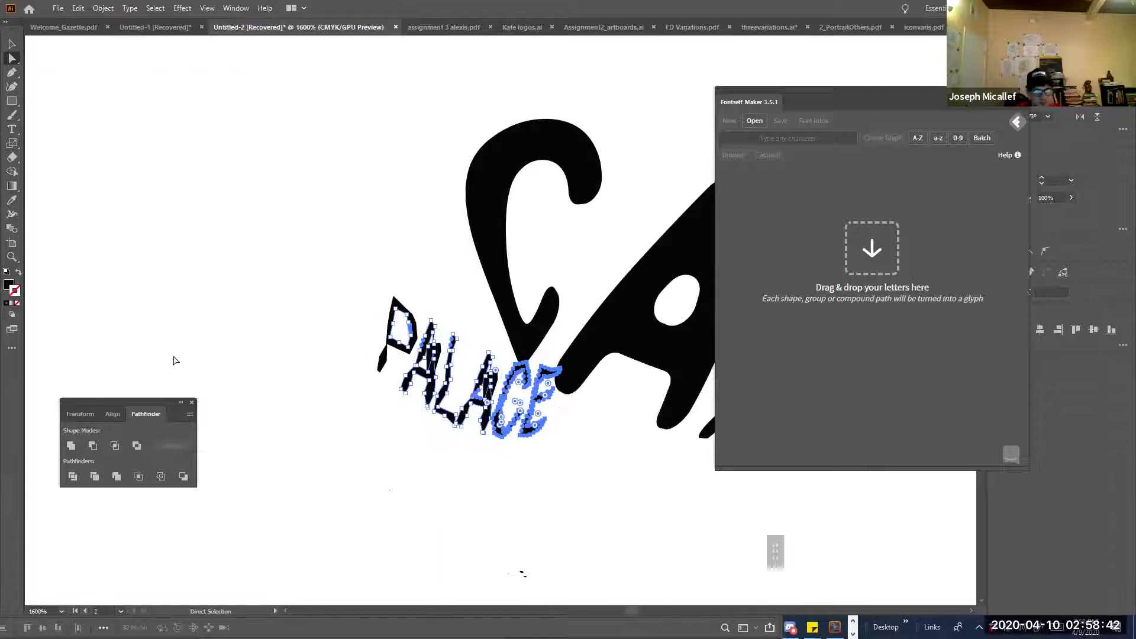
# Deselect the letters and zoom out to see the logo on the artboard
pyautogui.click(351, 393)
pyautogui.keyDown('ctrl'); pyautogui.keyDown('alt'); pyautogui.keyDown('super'); pyautogui.click(527, 444); pyautogui.keyUp('super'); pyautogui.keyUp('alt'); pyautogui.keyUp('ctrl')
pyautogui.keyDown('ctrl'); pyautogui.keyDown('alt'); pyautogui.keyDown('super'); pyautogui.click(514, 258); pyautogui.keyUp('super'); pyautogui.keyUp('alt'); pyautogui.keyUp('ctrl')
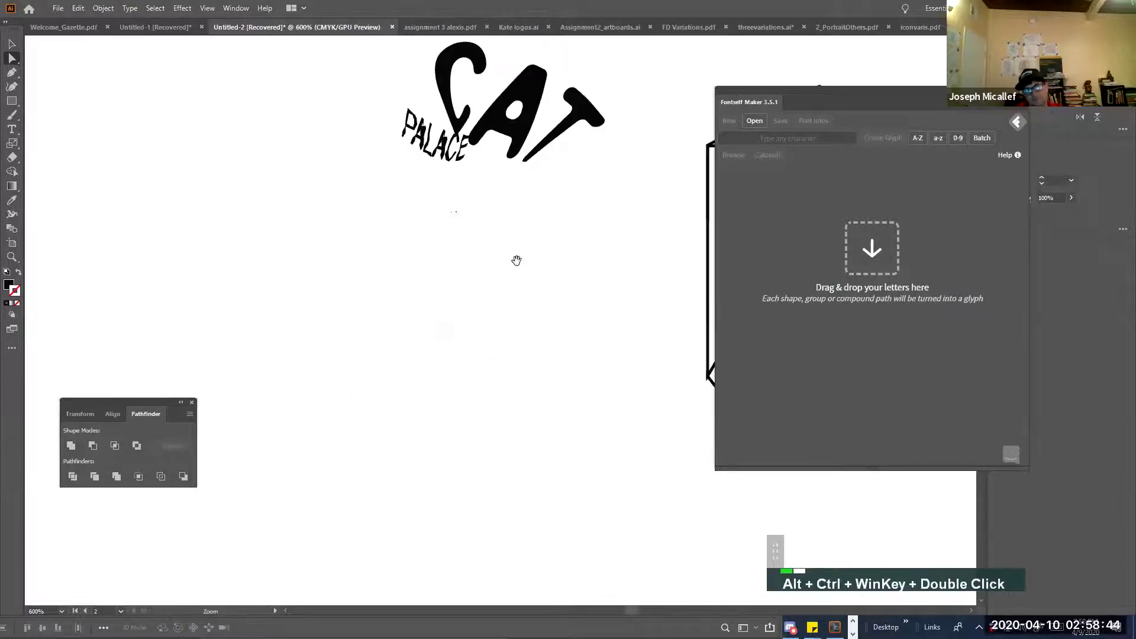
pyautogui.keyDown('ctrl'); pyautogui.keyDown('alt'); pyautogui.keyDown('super'); pyautogui.click(299, 406); pyautogui.keyUp('super'); pyautogui.keyUp('alt'); pyautogui.keyUp('ctrl')
pyautogui.keyDown('ctrl'); pyautogui.keyDown('alt'); pyautogui.keyDown('super'); pyautogui.click(314, 406); pyautogui.keyUp('super'); pyautogui.keyUp('alt'); pyautogui.keyUp('ctrl')
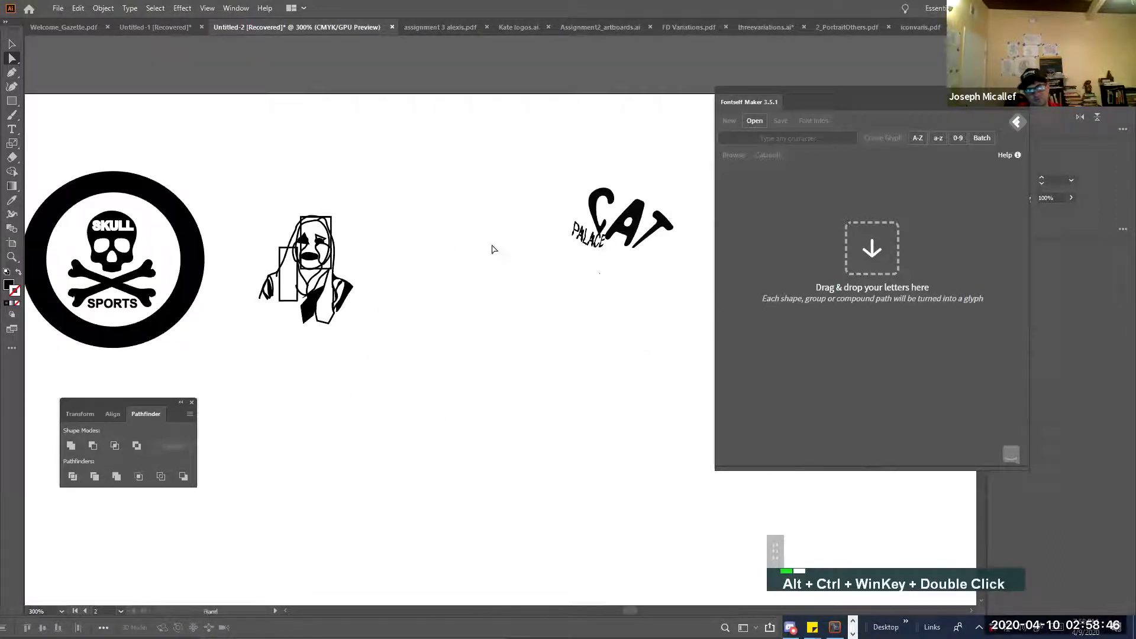
# Duplicate the CAT logo to the left, then delete that copy
pyautogui.press('space')
pyautogui.moveTo(672, 268); pyautogui.dragTo(448, 285)
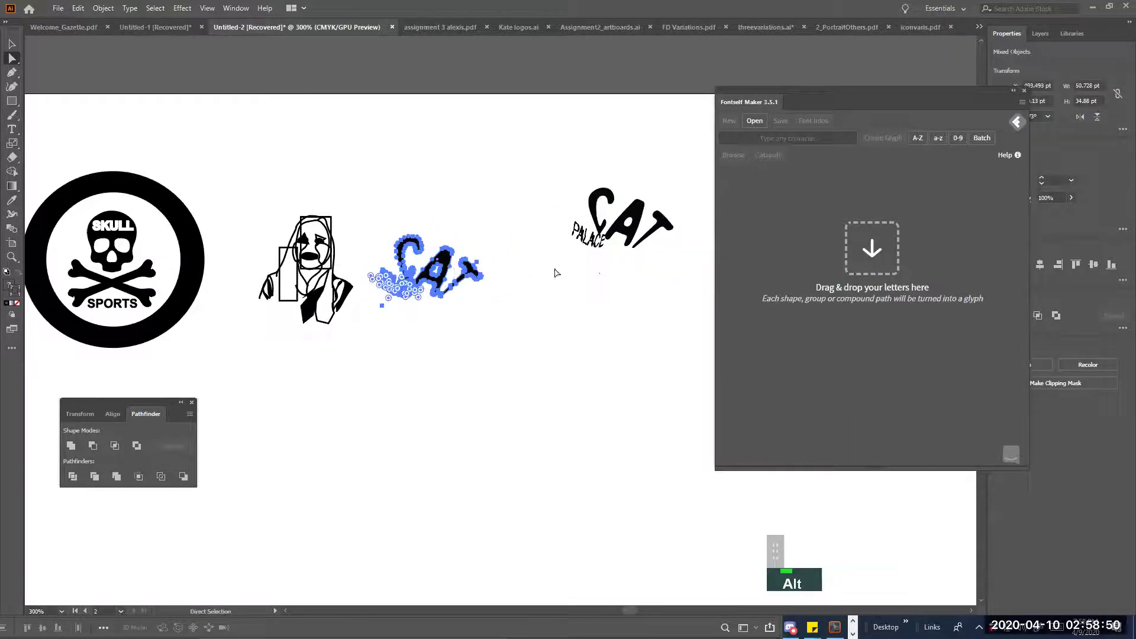
pyautogui.keyDown('ctrl'); pyautogui.keyDown('alt'); pyautogui.click(599, 302); pyautogui.keyUp('alt'); pyautogui.keyUp('ctrl')
pyautogui.press('space')
pyautogui.moveTo(638, 404); pyautogui.dragTo(662, 423)
pyautogui.moveTo(344, 353); pyautogui.dragTo(456, 438)
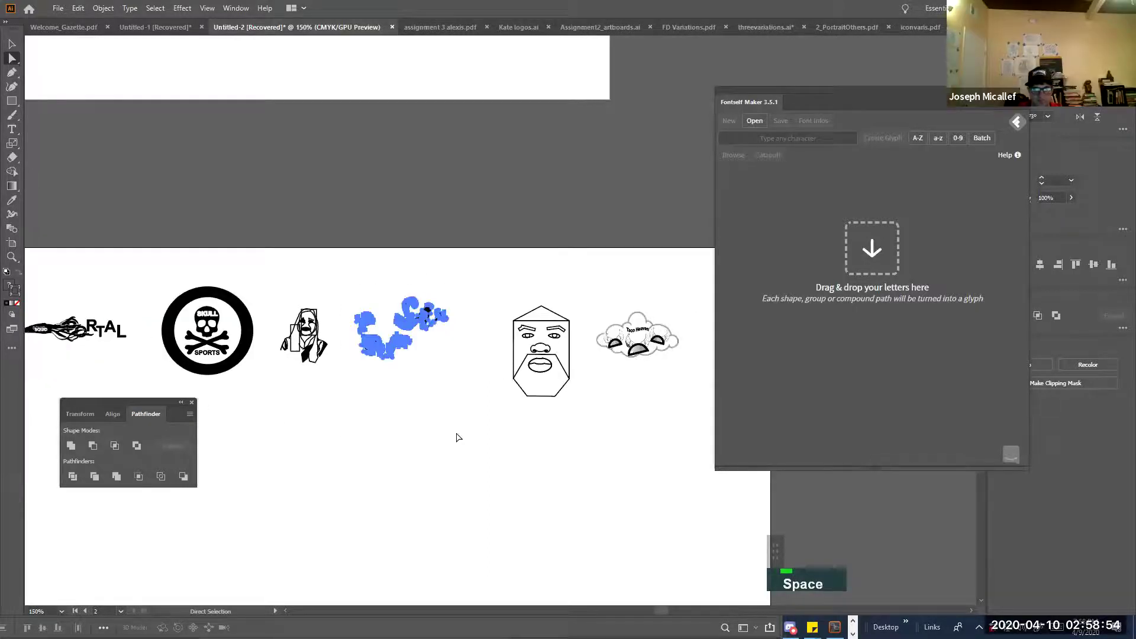
pyautogui.press('BackSpace')
# Replace the right-hand CAT artwork with an Alt-dragged copy placed further right
pyautogui.keyDown('ctrl'); pyautogui.keyDown('alt'); pyautogui.click(458, 420); pyautogui.keyUp('alt'); pyautogui.keyUp('ctrl')
pyautogui.keyDown('ctrl'); pyautogui.keyDown('alt'); pyautogui.click(481, 378); pyautogui.keyUp('alt'); pyautogui.keyUp('ctrl')
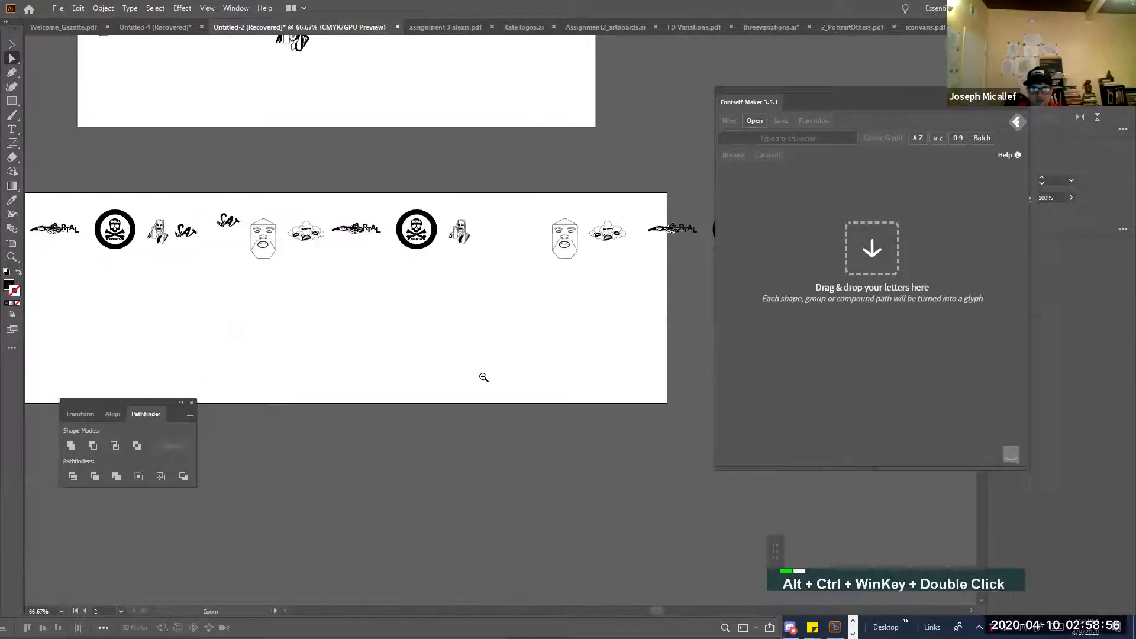
pyautogui.moveTo(811, 194); pyautogui.dragTo(685, 356)
pyautogui.press('BackSpace')
pyautogui.moveTo(127, 270); pyautogui.dragTo(289, 350)
pyautogui.click(289, 333)
pyautogui.press('alt')
pyautogui.moveTo(292, 336); pyautogui.dragTo(580, 370)
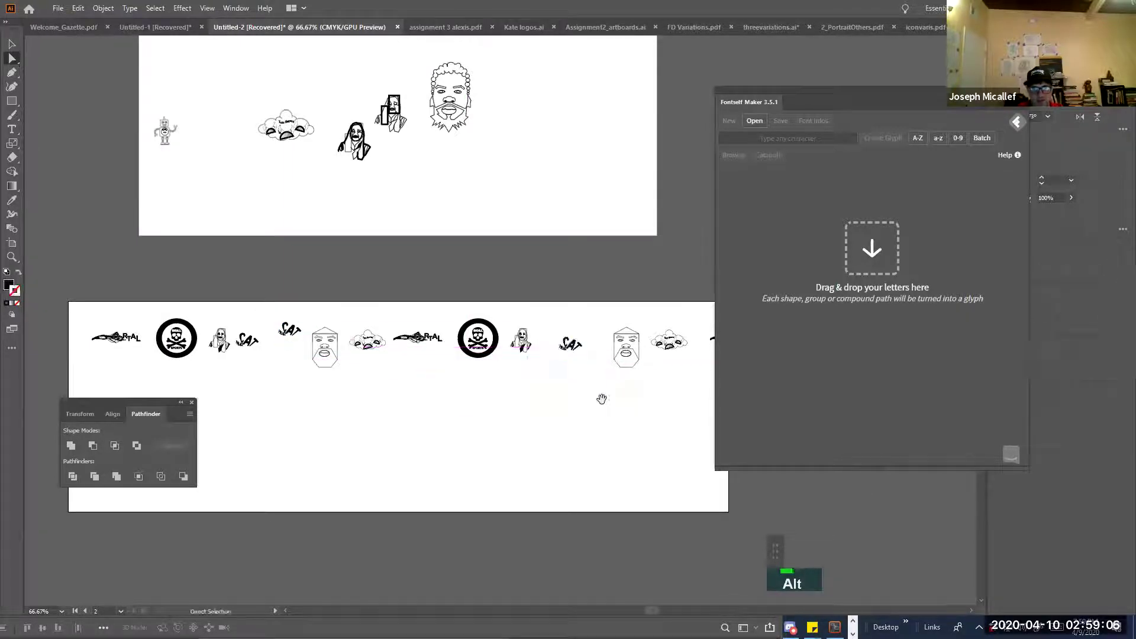
pyautogui.keyDown('ctrl'); pyautogui.keyDown('alt'); pyautogui.click(616, 340); pyautogui.keyUp('alt'); pyautogui.keyUp('ctrl')
pyautogui.keyDown('ctrl'); pyautogui.keyDown('alt'); pyautogui.click(643, 341); pyautogui.keyUp('alt'); pyautogui.keyUp('ctrl')
pyautogui.keyDown('ctrl'); pyautogui.keyDown('alt'); pyautogui.keyDown('super'); pyautogui.click(638, 335); pyautogui.keyUp('super'); pyautogui.keyUp('alt'); pyautogui.keyUp('ctrl')
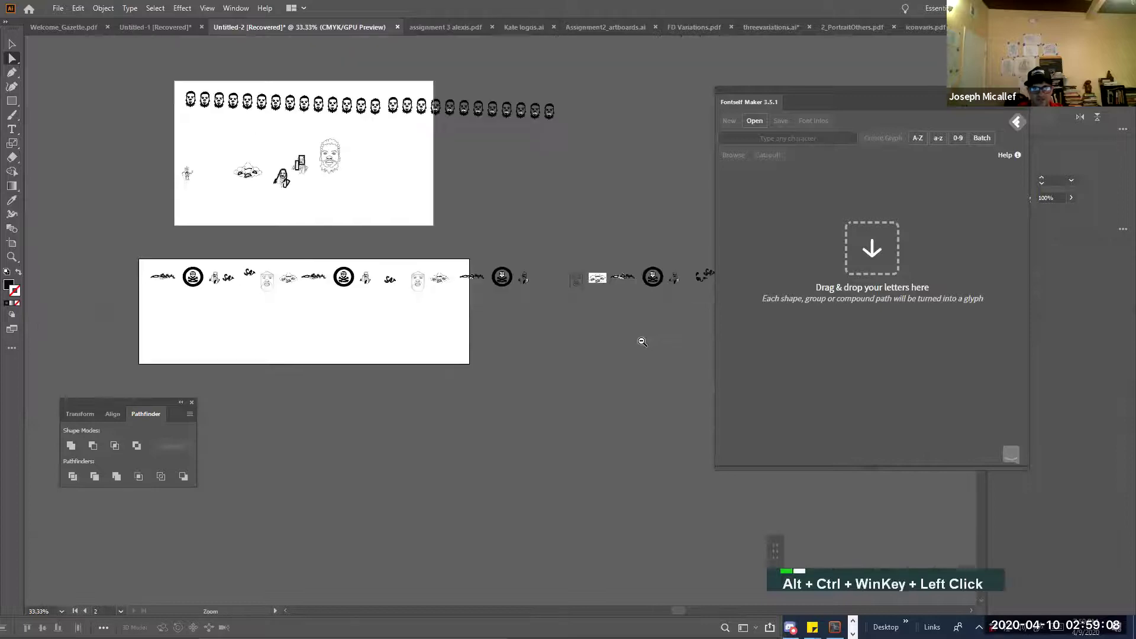
# Try sending the glyph row to Fontself, undo, and reselect the lower artboard's artwork
pyautogui.moveTo(107, 256); pyautogui.dragTo(138, 303)
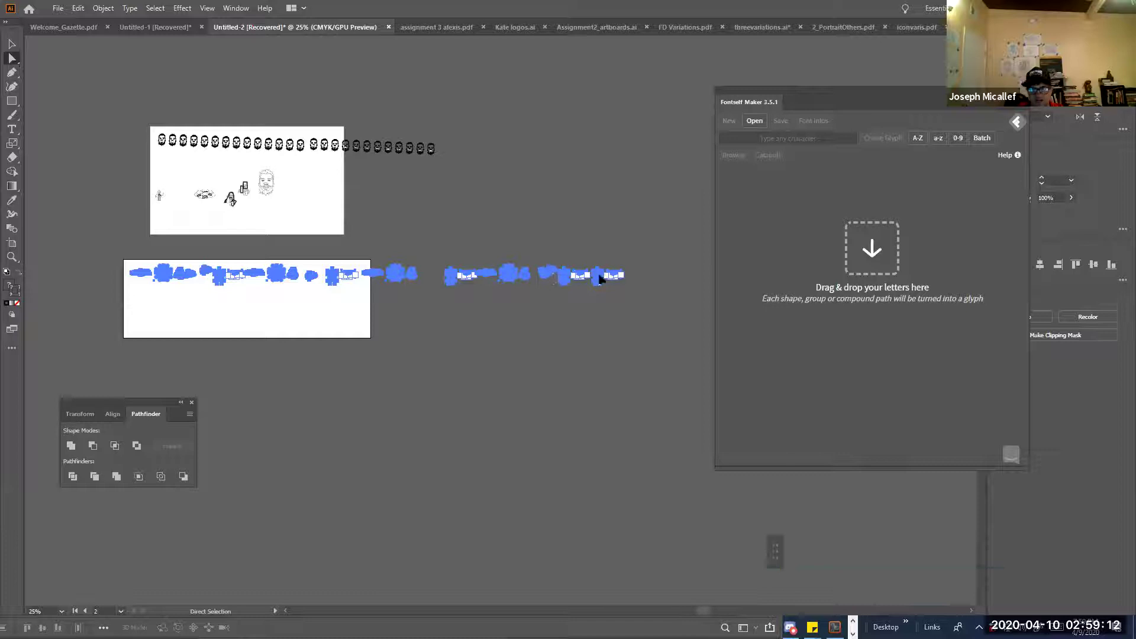
pyautogui.moveTo(909, 262); pyautogui.dragTo(794, 258)
pyautogui.hotkey('ctrl', 'z')
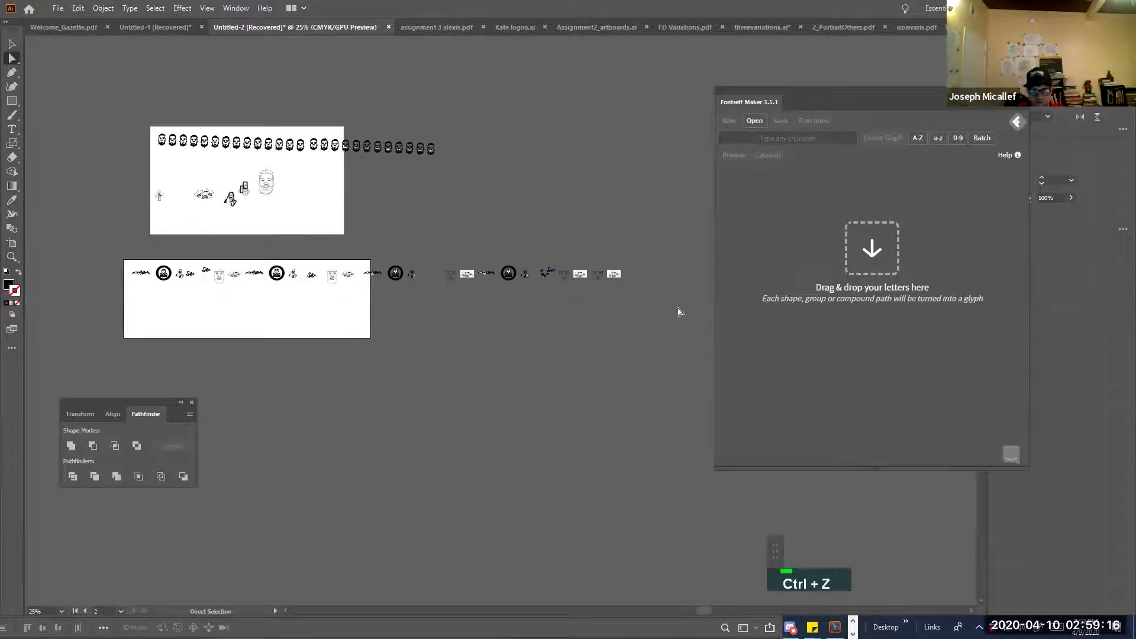
pyautogui.press('v')
pyautogui.moveTo(384, 309); pyautogui.dragTo(878, 382)
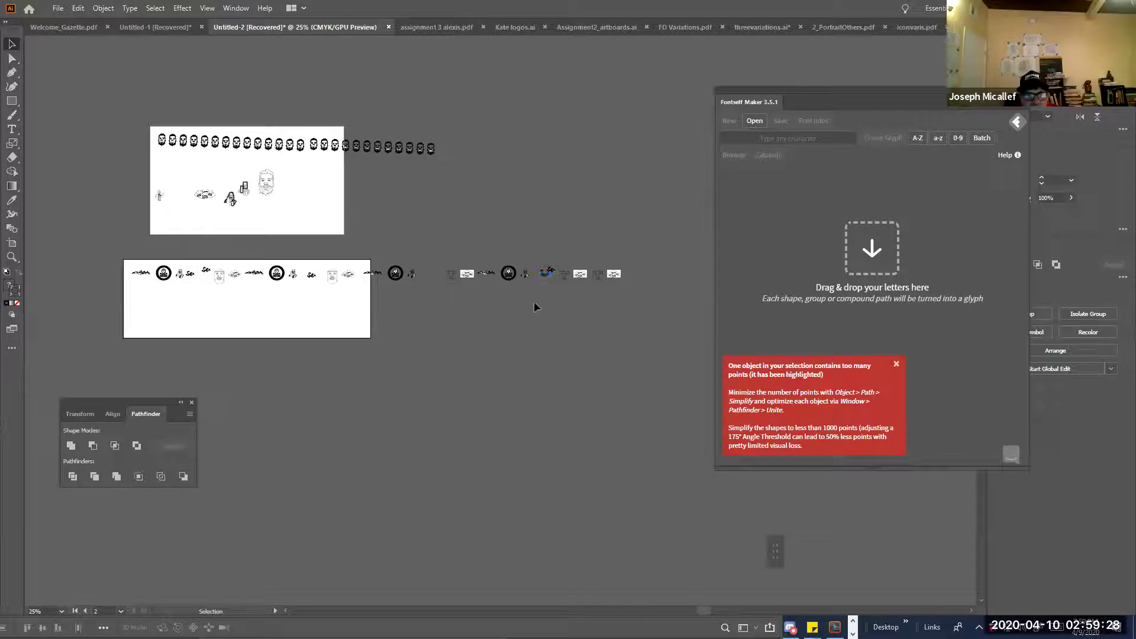
# Delete the stray piece at the row's end and drop the row onto Fontself Maker
pyautogui.click(547, 274)
pyautogui.click(547, 283)
pyautogui.click(549, 272)
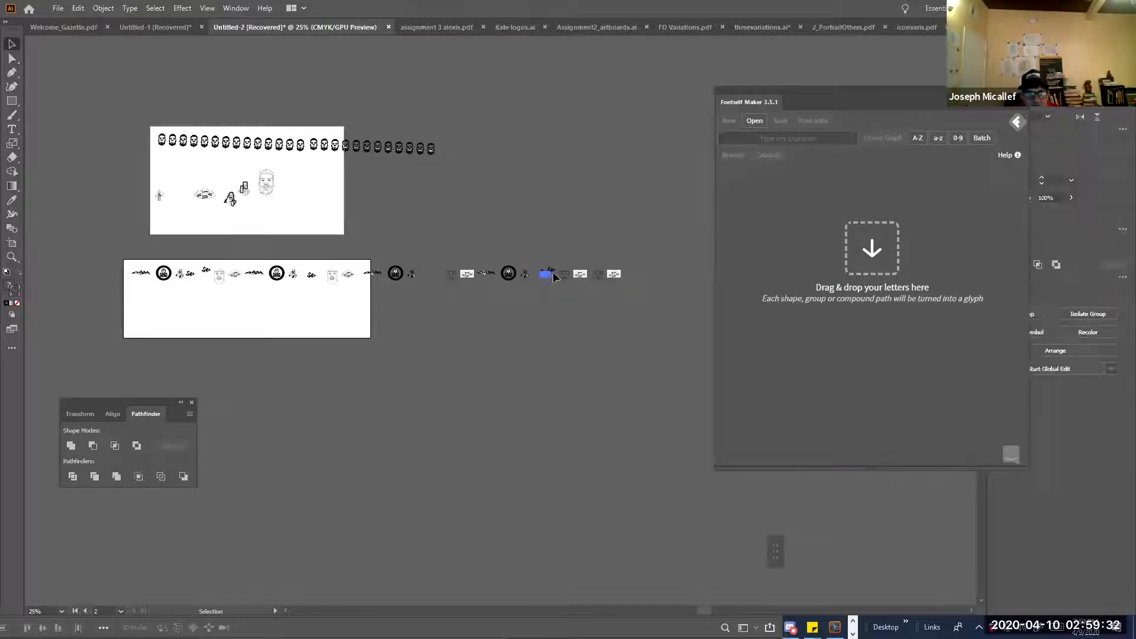
pyautogui.press('BackSpace')
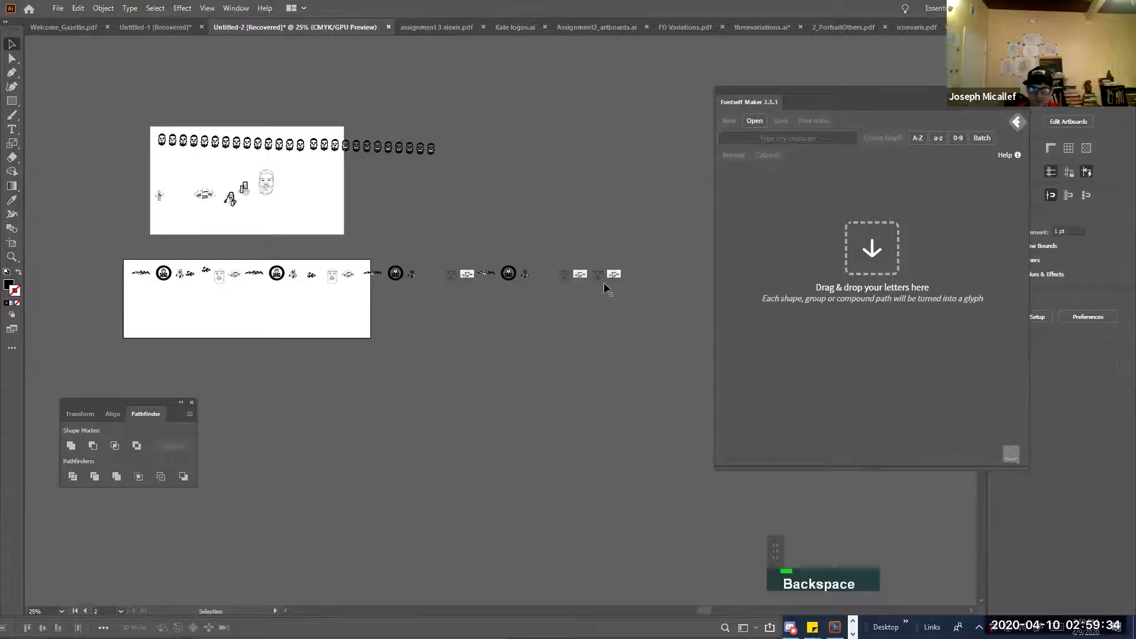
pyautogui.moveTo(169, 275); pyautogui.dragTo(870, 383)
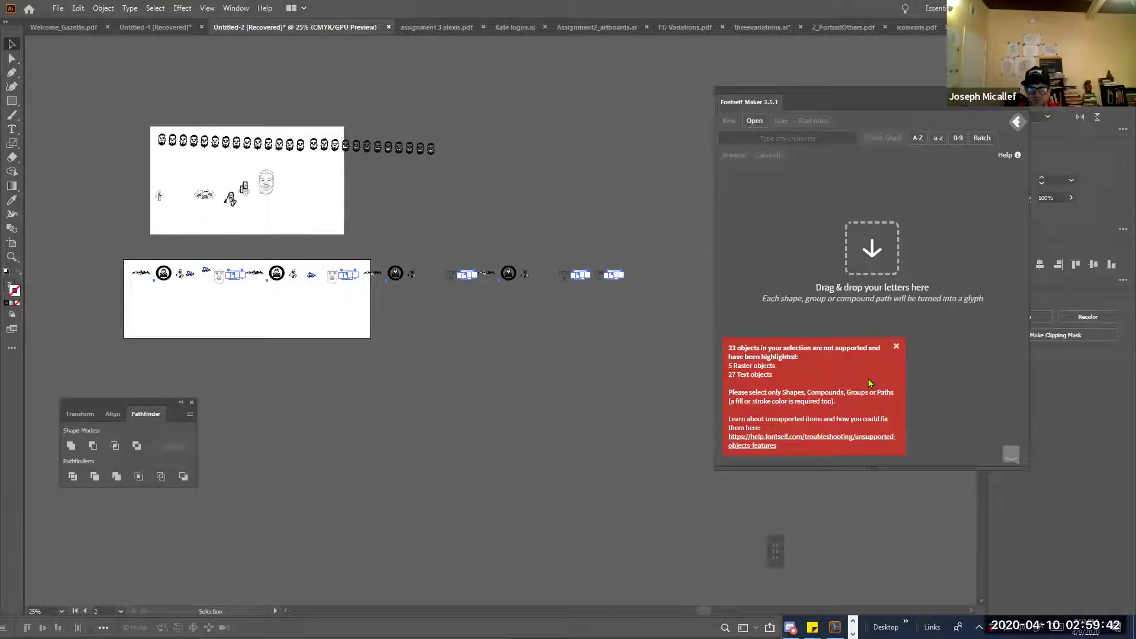
# Delete the left and right cloud pictures from the artwork row
pyautogui.keyDown('ctrl'); pyautogui.click(632, 284); pyautogui.keyUp('ctrl')
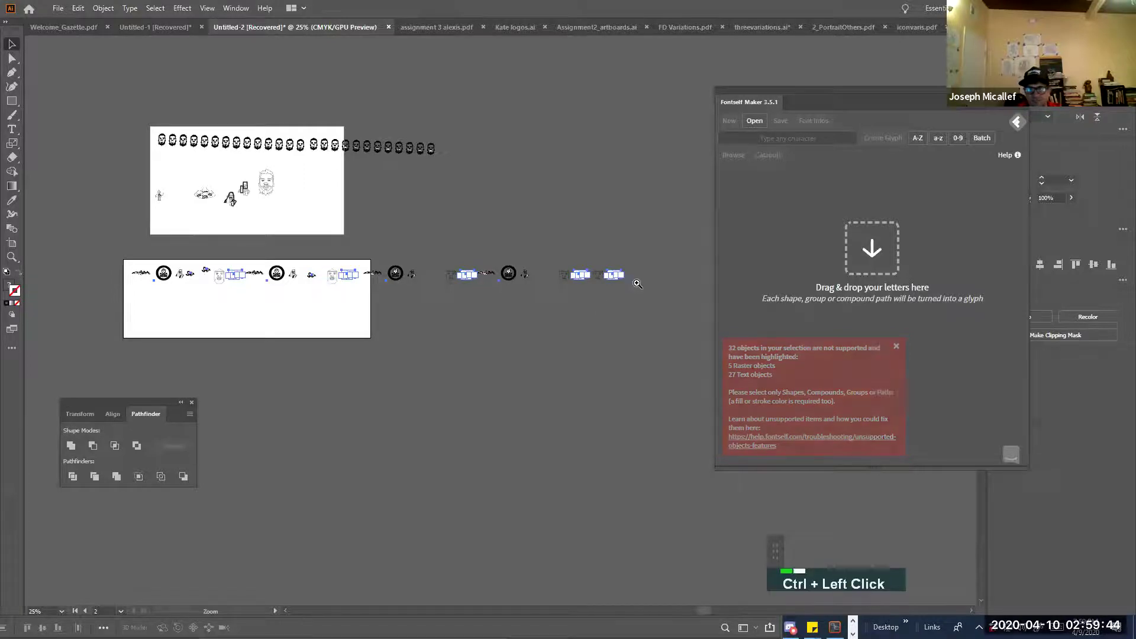
pyautogui.keyDown('ctrl'); pyautogui.click(517, 312); pyautogui.keyUp('ctrl')
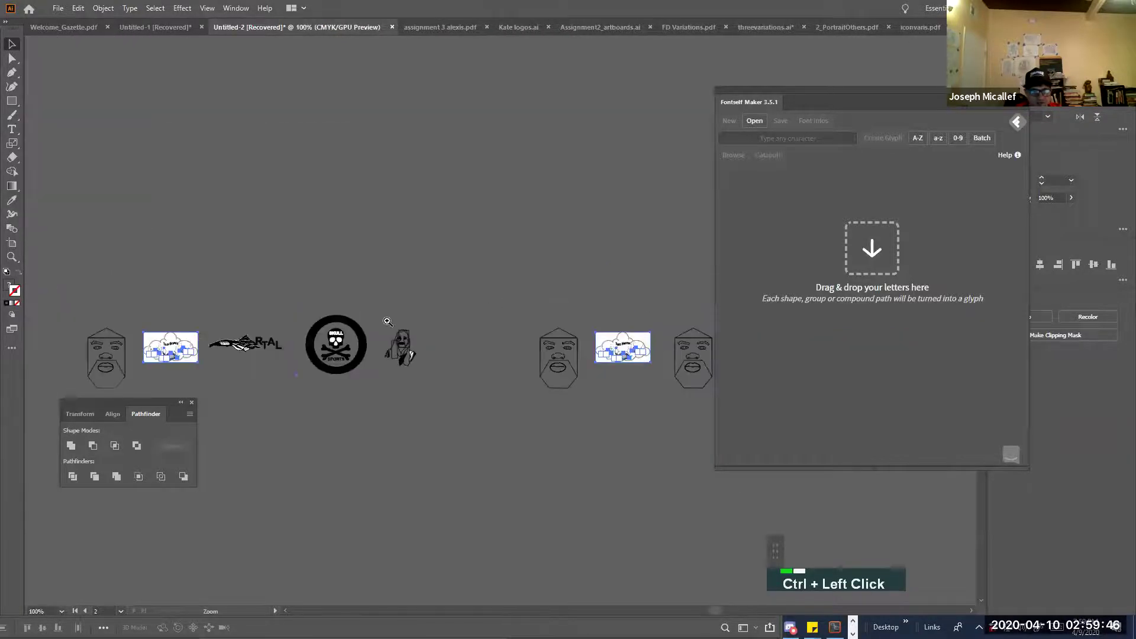
pyautogui.click(214, 376)
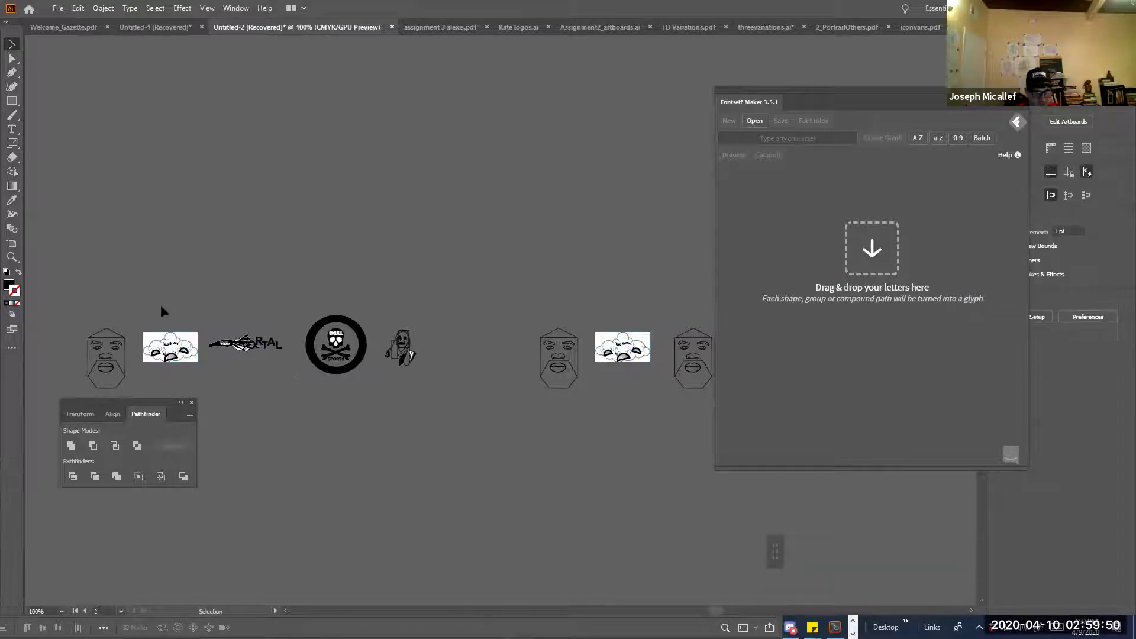
pyautogui.click(183, 389)
pyautogui.press('BackSpace')
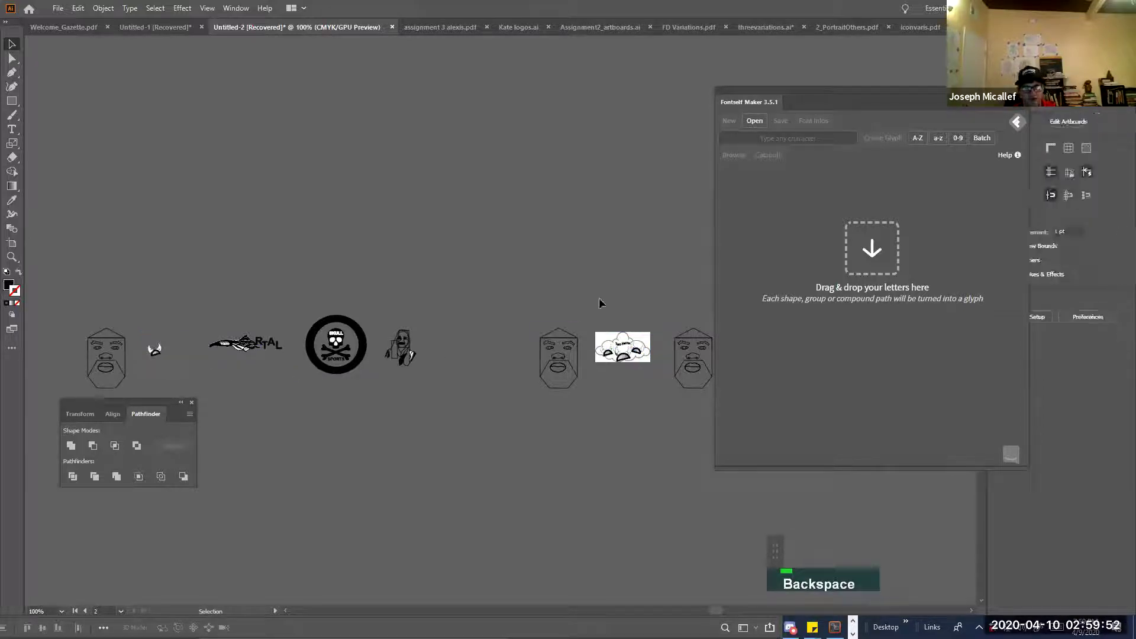
pyautogui.press('BackSpace')
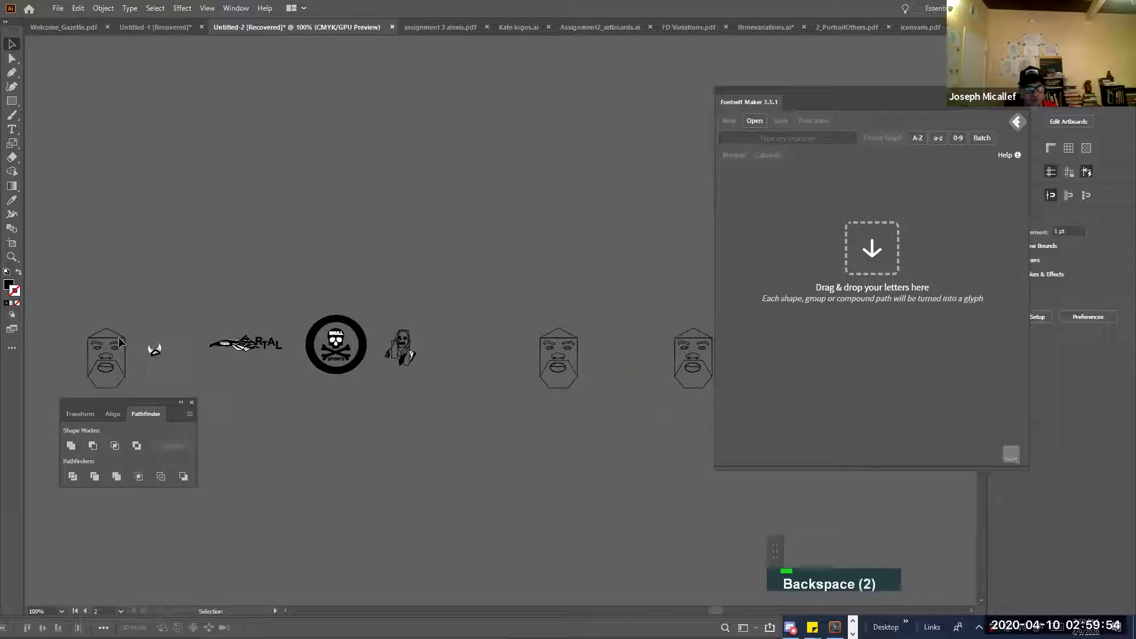
pyautogui.keyDown('ctrl'); pyautogui.keyDown('alt'); pyautogui.keyDown('super'); pyautogui.doubleClick(186, 360); pyautogui.keyUp('super'); pyautogui.keyUp('alt'); pyautogui.keyUp('ctrl')
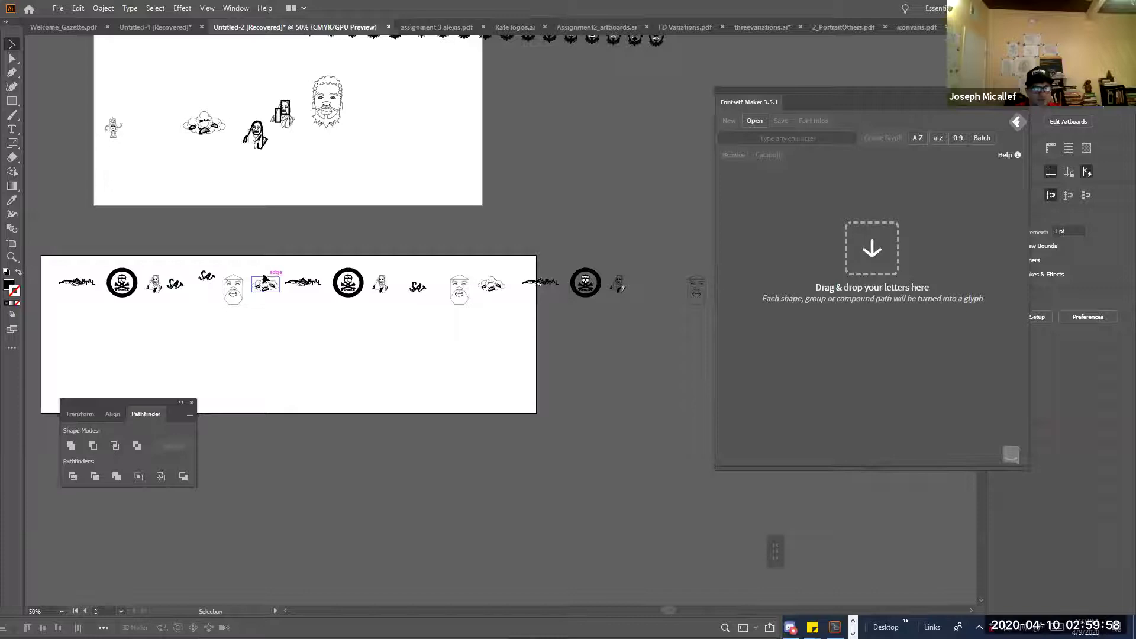
# Delete the cloud picture on the lower artboard and zoom out to the full row
pyautogui.doubleClick(275, 303)
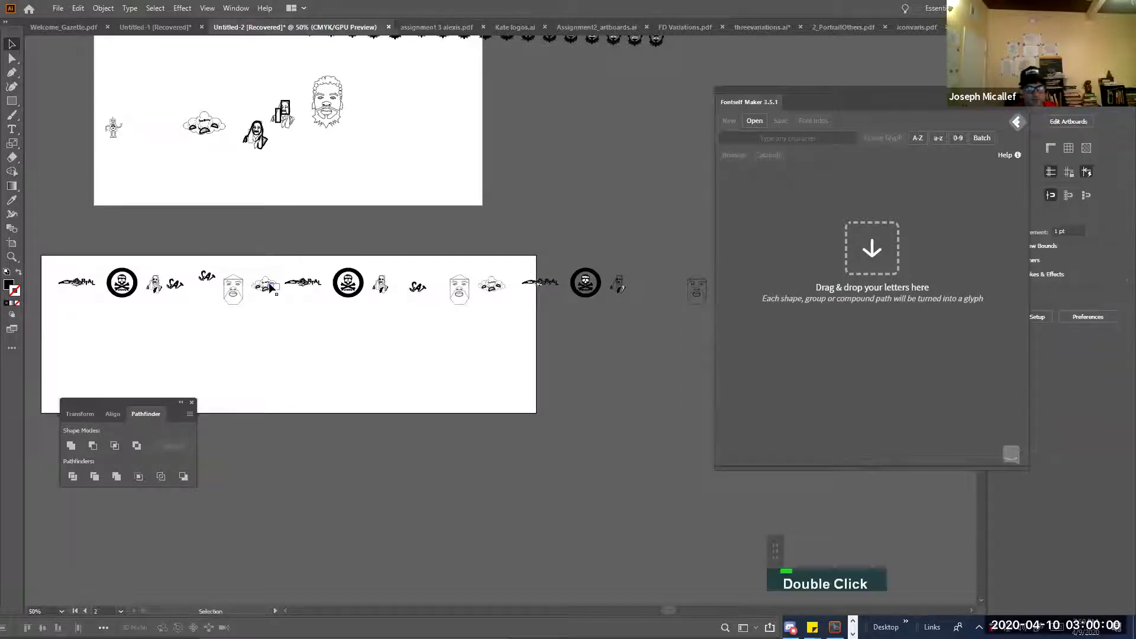
pyautogui.doubleClick(255, 263)
pyautogui.press('BackSpace')
pyautogui.keyDown('ctrl'); pyautogui.click(359, 290); pyautogui.keyUp('ctrl')
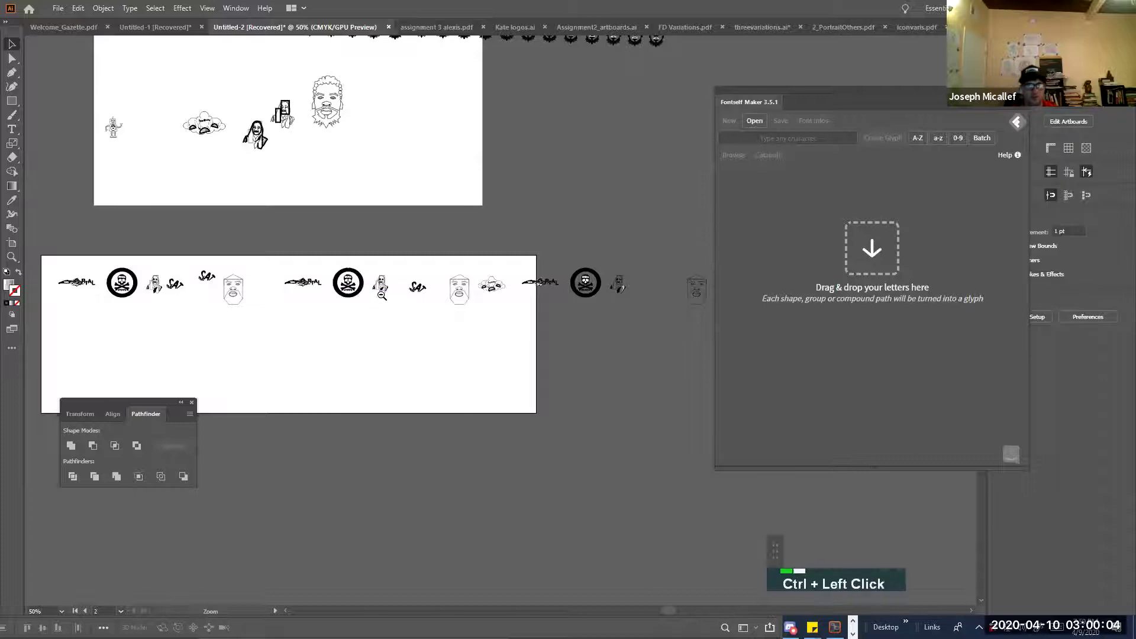
pyautogui.keyDown('ctrl'); pyautogui.keyDown('alt'); pyautogui.click(799, 384); pyautogui.keyUp('alt'); pyautogui.keyUp('ctrl')
pyautogui.moveTo(799, 383); pyautogui.dragTo(495, 312)
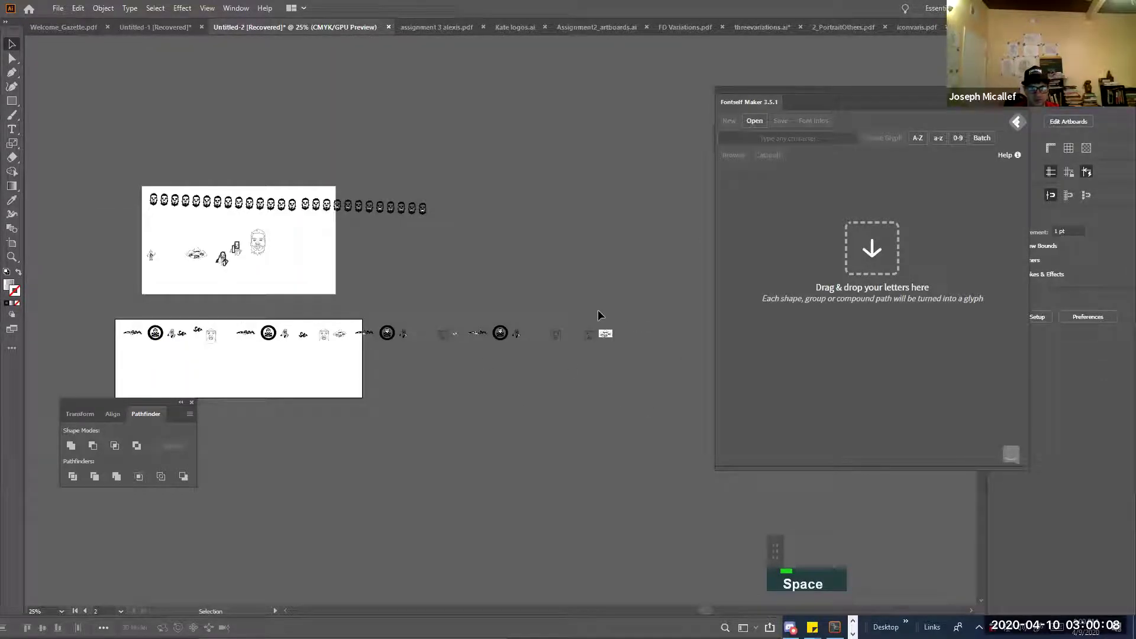
# Delete a small leftover object and batch-import the row into Fontself, dismissing its warning
pyautogui.press('BackSpace')
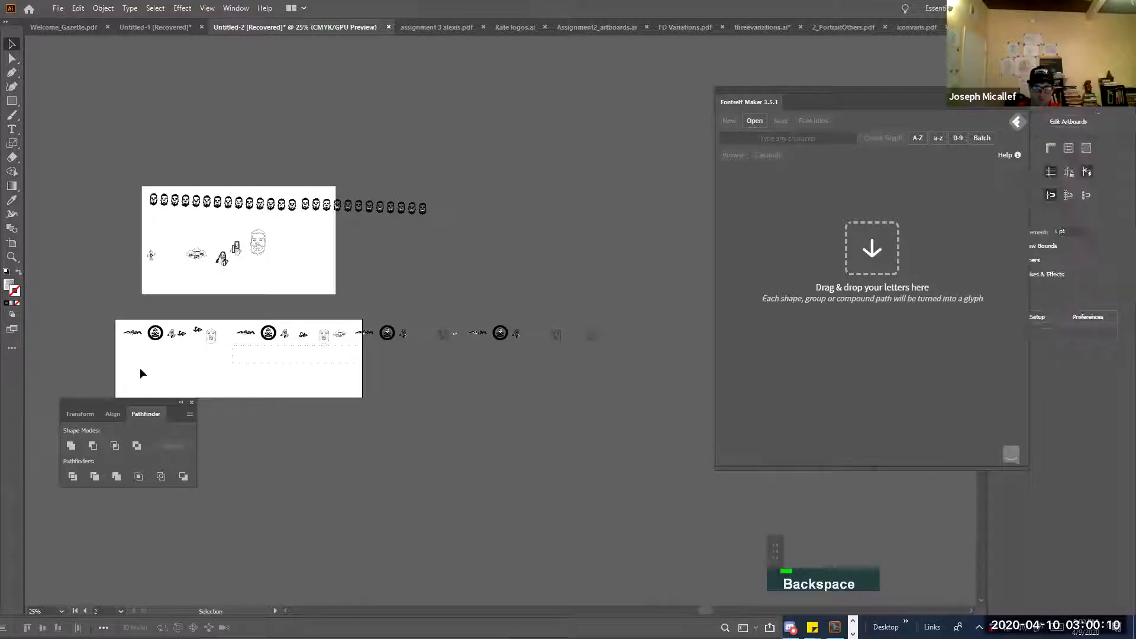
pyautogui.moveTo(158, 332); pyautogui.dragTo(713, 307)
pyautogui.hotkey('ctrl', 'z')
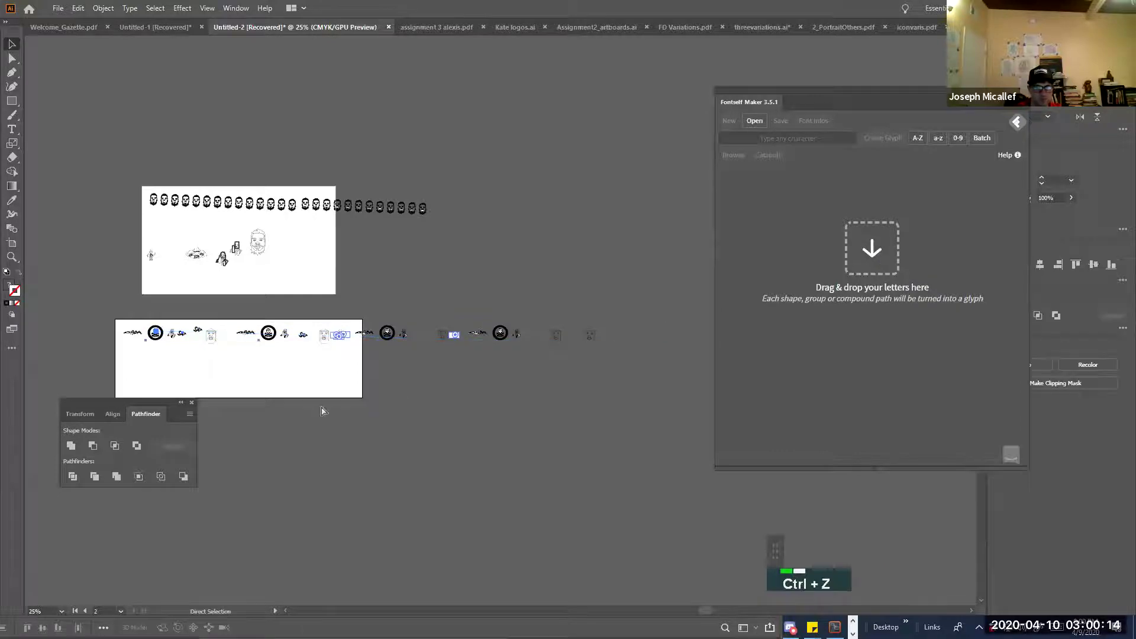
pyautogui.press('v')
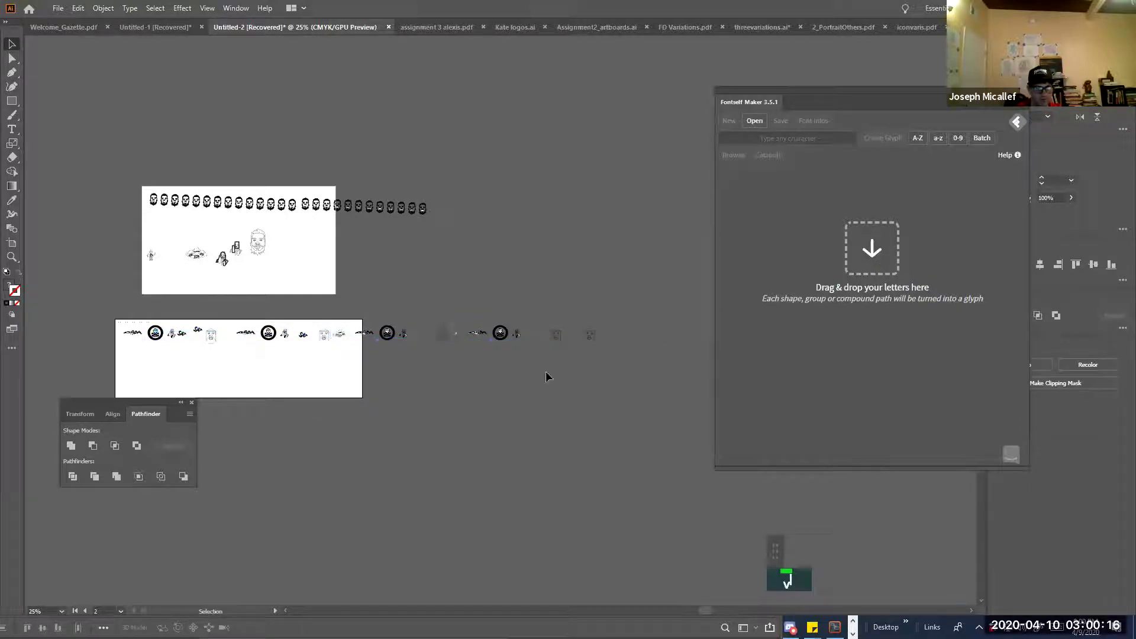
pyautogui.click(655, 395)
pyautogui.moveTo(587, 342); pyautogui.dragTo(866, 250)
pyautogui.moveTo(882, 366); pyautogui.dragTo(882, 379)
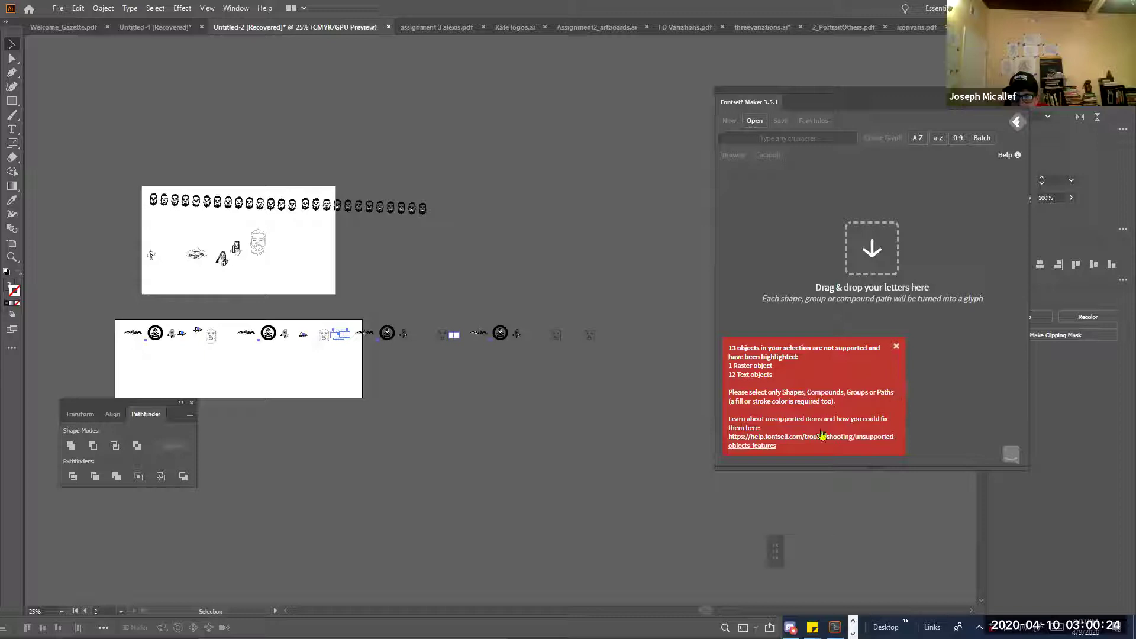
pyautogui.click(585, 374)
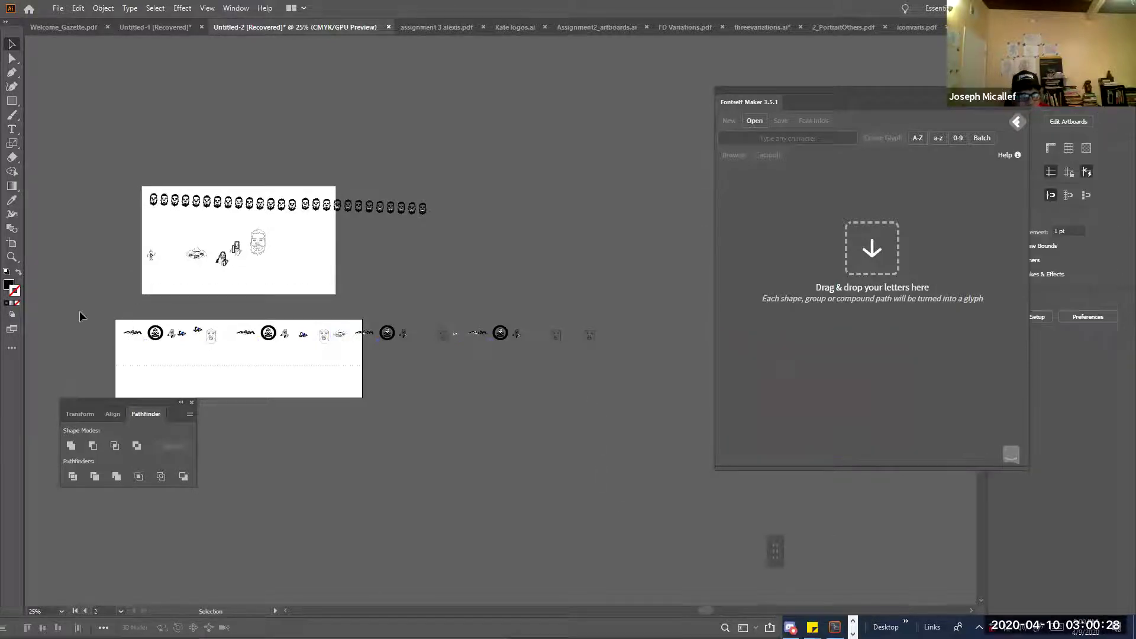
# Convert the row's text to outlines with Type > Create Outlines and drop it into Fontself again
pyautogui.moveTo(84, 314); pyautogui.dragTo(242, 348)
pyautogui.click(103, 8)
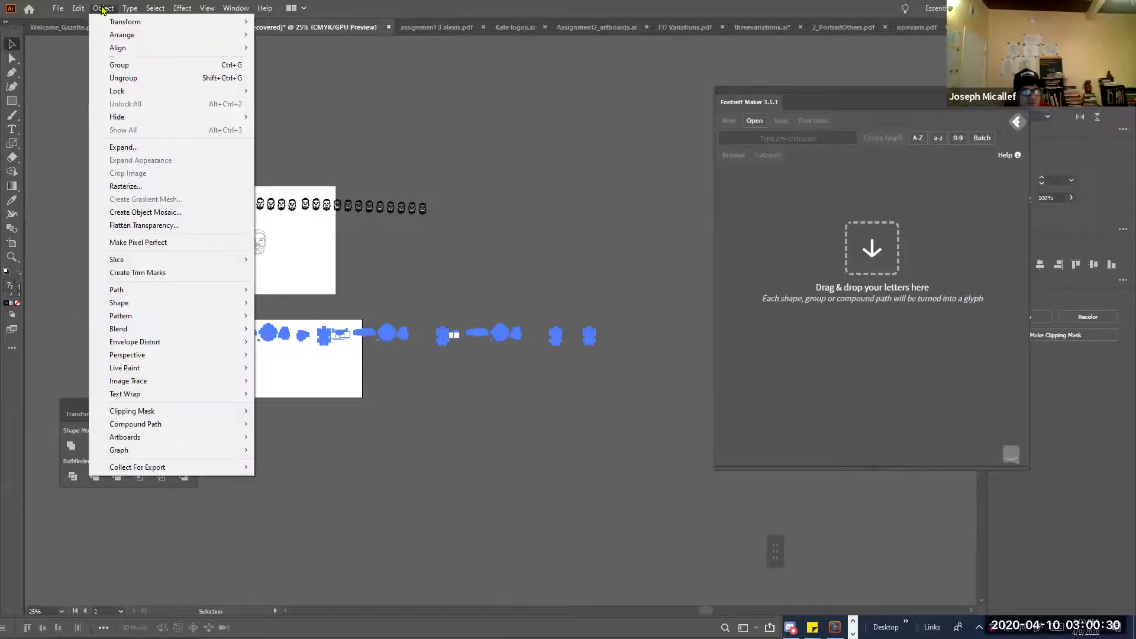
pyautogui.moveTo(129, 11)
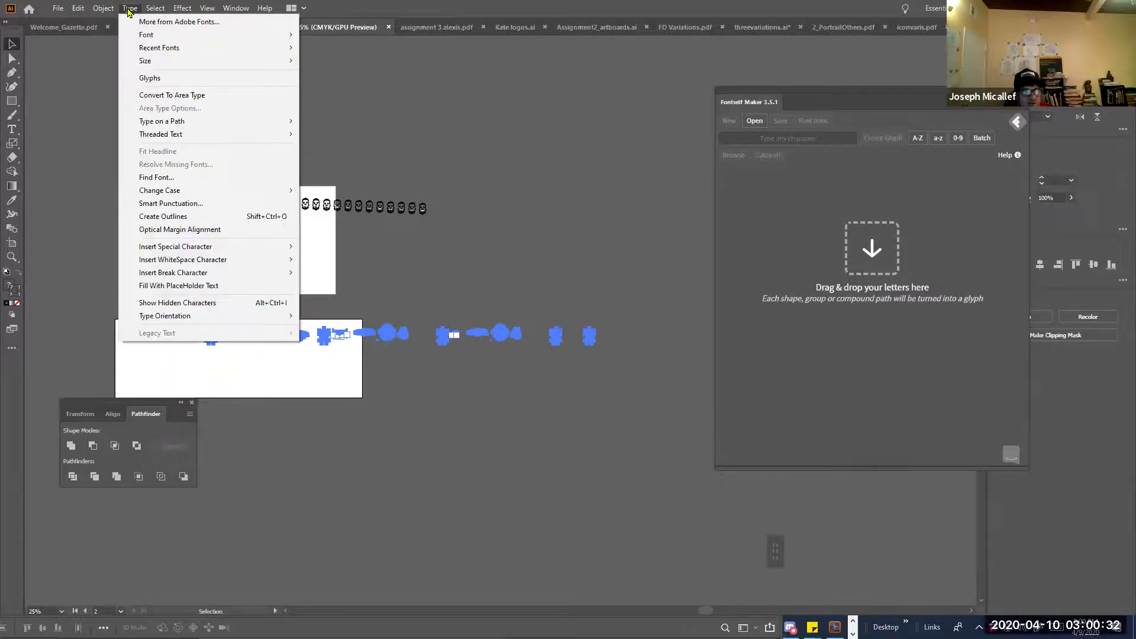
pyautogui.click(194, 218)
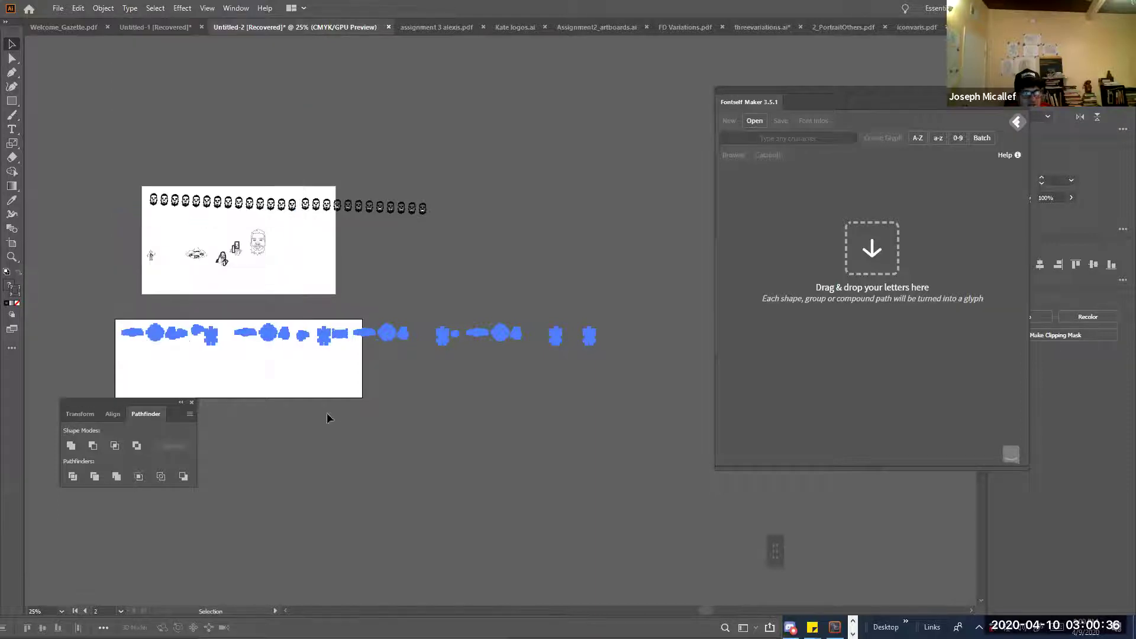
pyautogui.click(372, 402)
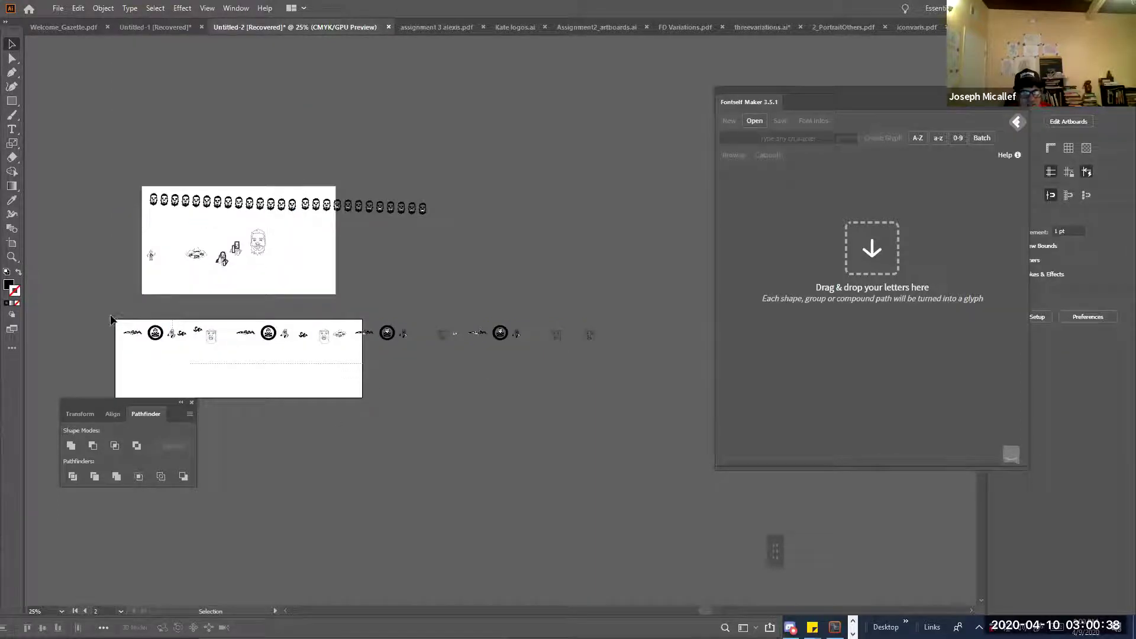
pyautogui.moveTo(110, 319); pyautogui.dragTo(598, 350)
pyautogui.moveTo(154, 334); pyautogui.dragTo(876, 377)
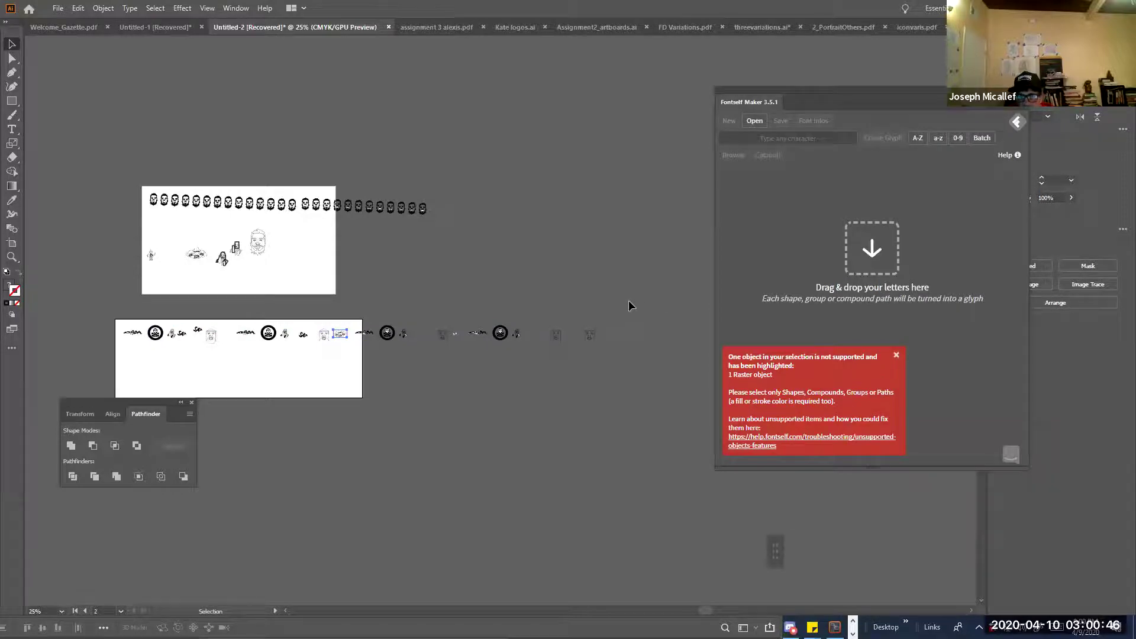
# Delete the remaining raster piece and zoom in on the lower artboard's row
pyautogui.click(345, 346)
pyautogui.click(336, 332)
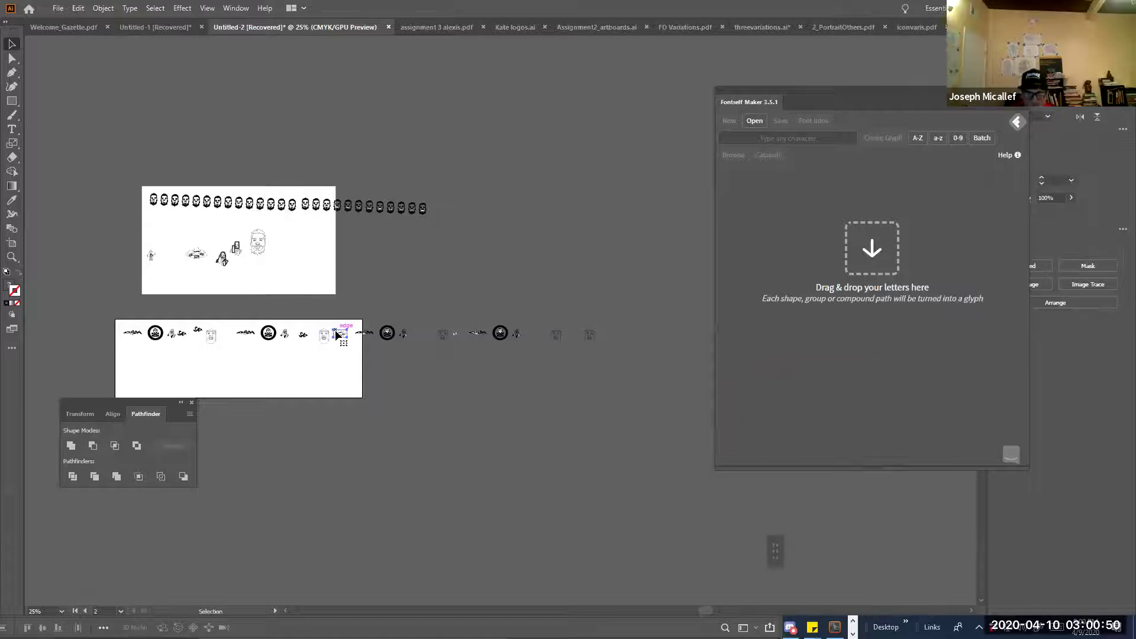
pyautogui.press('BackSpace')
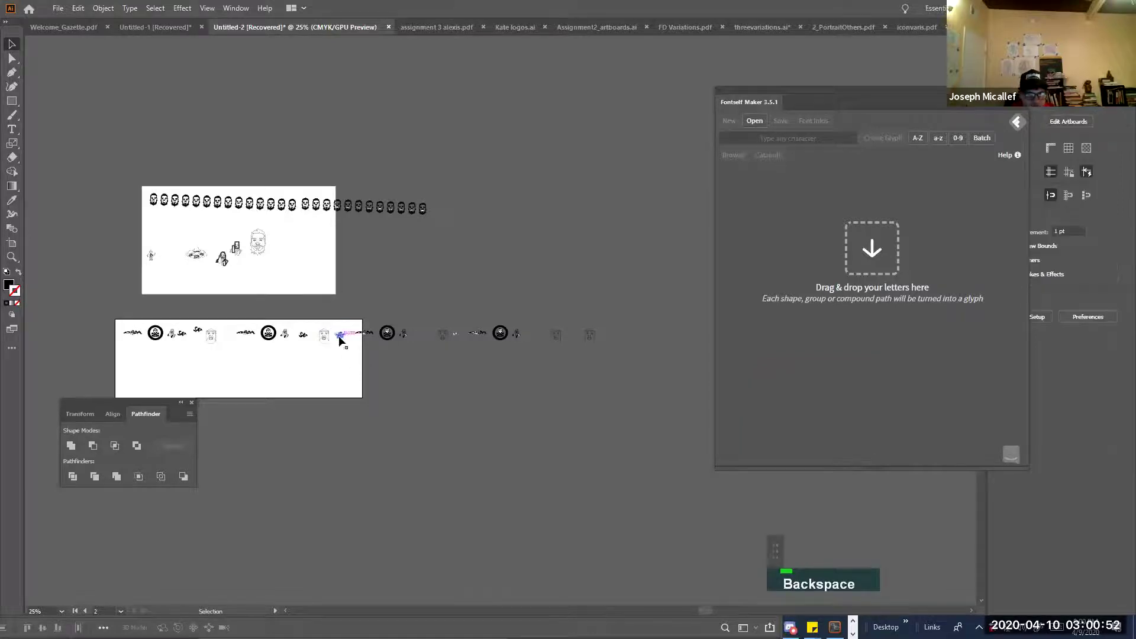
pyautogui.click(339, 336)
pyautogui.click(559, 355)
pyautogui.moveTo(559, 355); pyautogui.dragTo(97, 314)
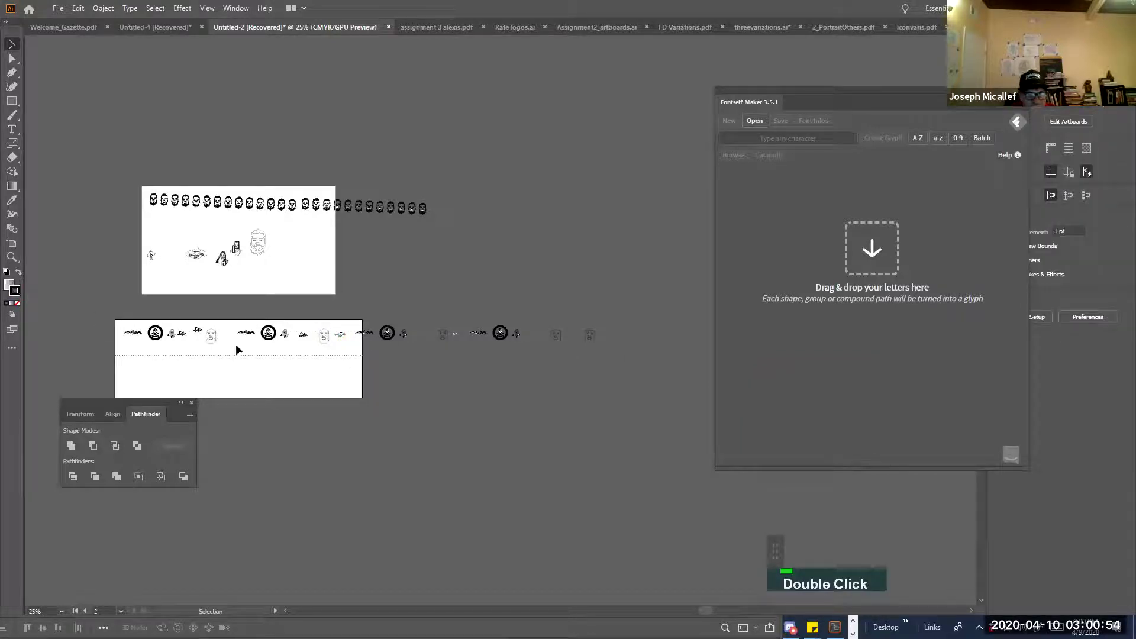
pyautogui.click(349, 381)
pyautogui.press('space')
pyautogui.keyDown('ctrl'); pyautogui.doubleClick(344, 336); pyautogui.keyUp('ctrl')
pyautogui.moveTo(598, 292); pyautogui.dragTo(290, 352)
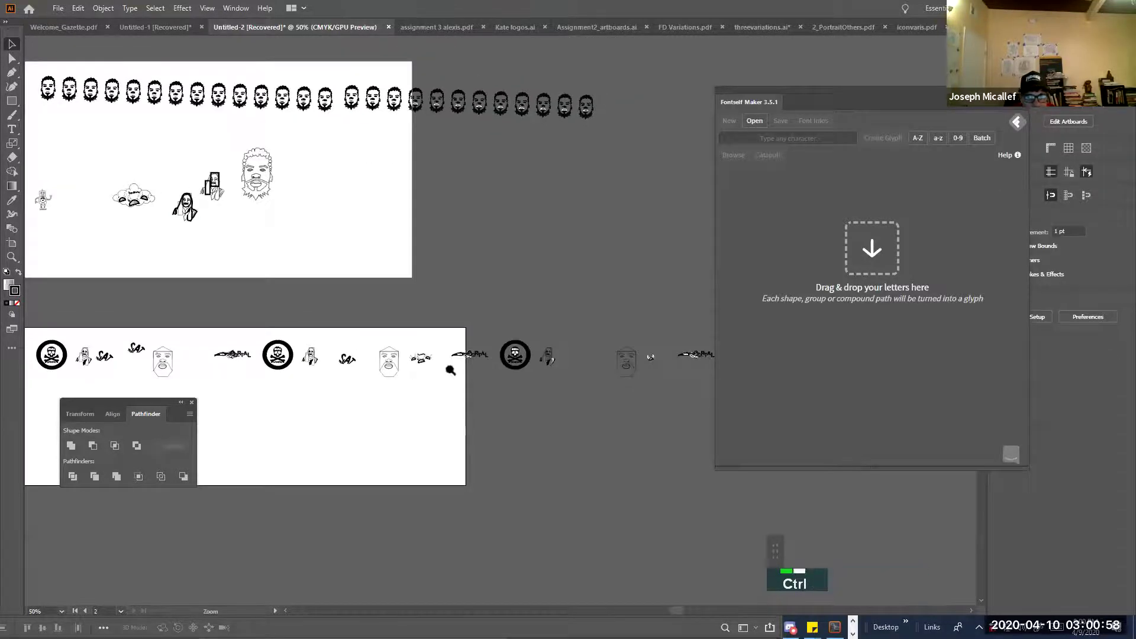
# Select the three taco shapes in the Taco Heaven art and set their fill to None
pyautogui.keyDown('ctrl'); pyautogui.click(426, 360); pyautogui.keyUp('ctrl')
pyautogui.keyDown('ctrl'); pyautogui.click(521, 323); pyautogui.keyUp('ctrl')
pyautogui.keyDown('ctrl'); pyautogui.click(550, 294); pyautogui.keyUp('ctrl')
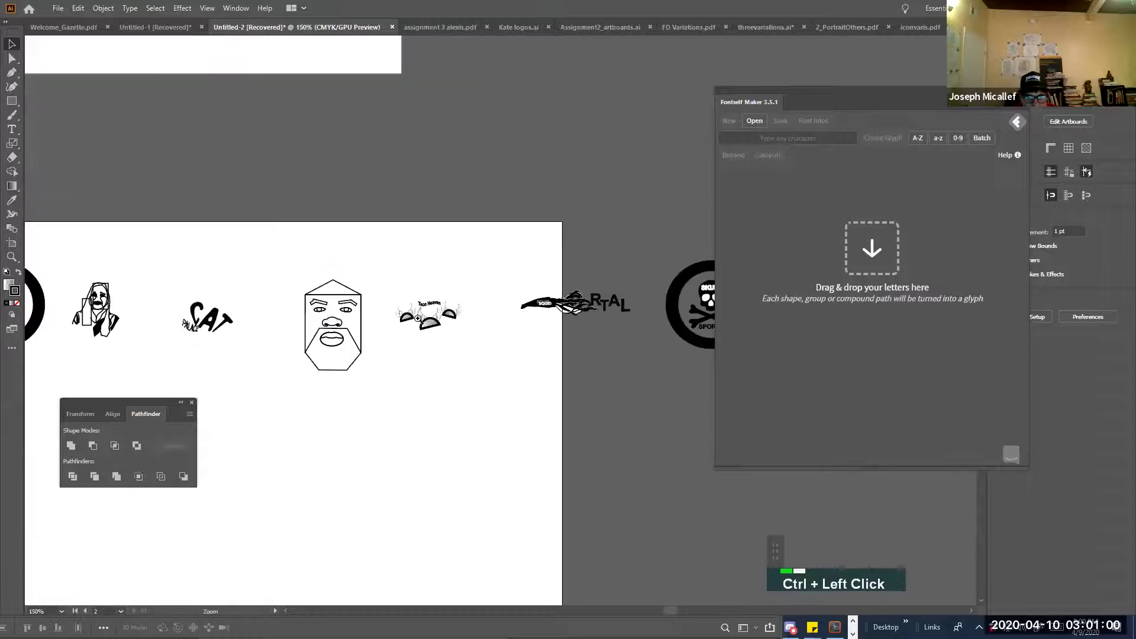
pyautogui.keyDown('ctrl'); pyautogui.click(417, 321); pyautogui.keyUp('ctrl')
pyautogui.keyDown('ctrl'); pyautogui.click(511, 304); pyautogui.keyUp('ctrl')
pyautogui.keyDown('ctrl'); pyautogui.click(470, 314); pyautogui.keyUp('ctrl')
pyautogui.keyDown('ctrl'); pyautogui.click(470, 313); pyautogui.keyUp('ctrl')
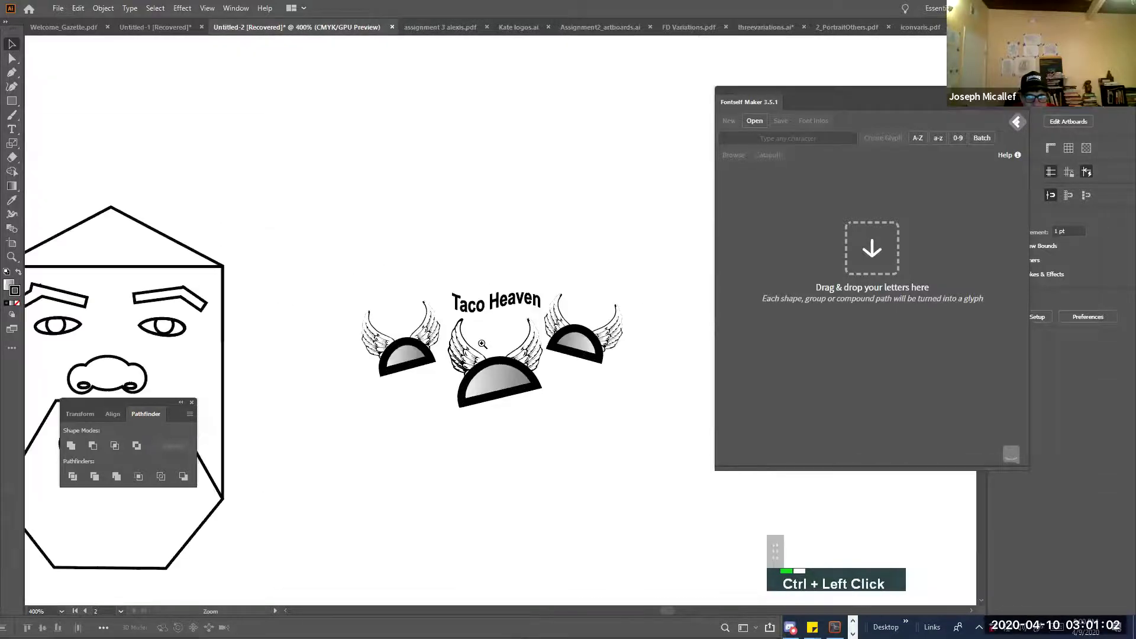
pyautogui.moveTo(313, 239); pyautogui.dragTo(639, 423)
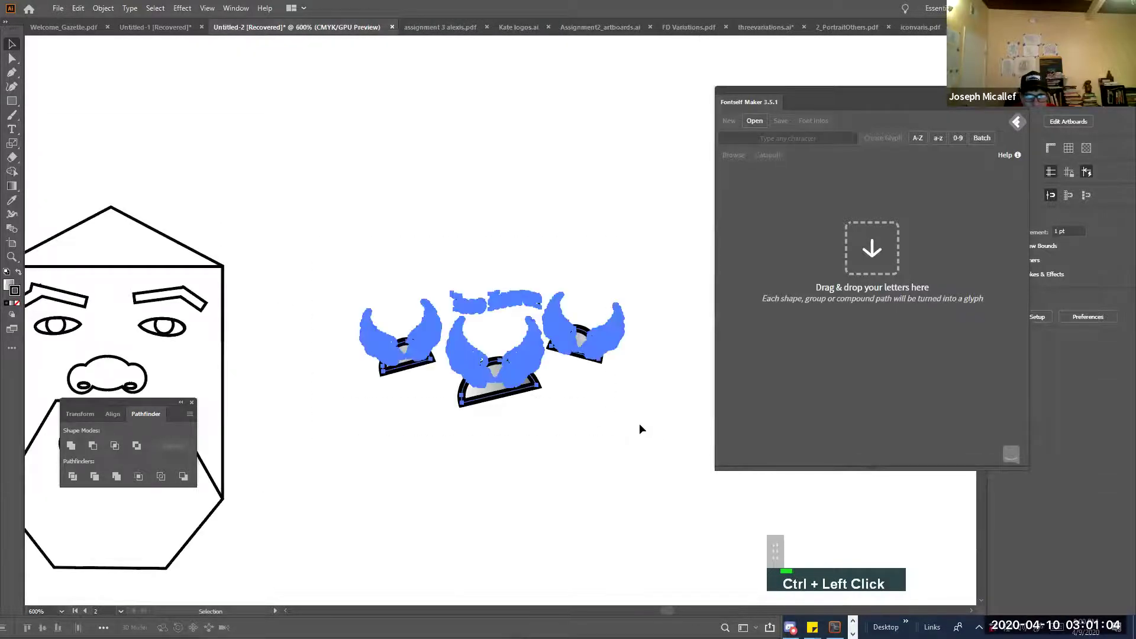
pyautogui.click(521, 393)
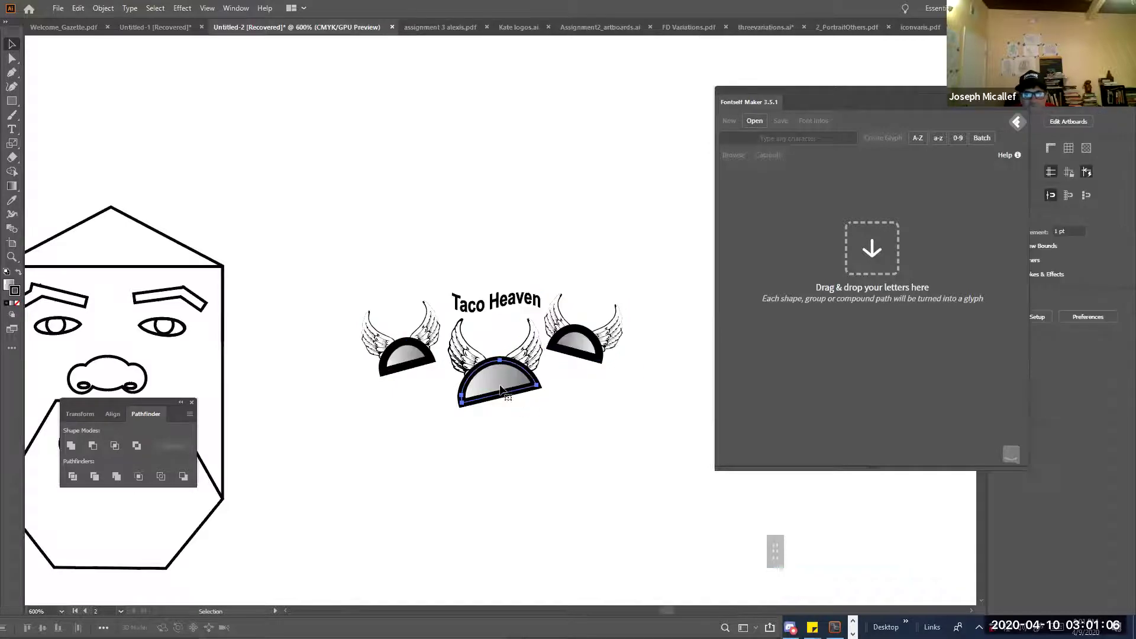
pyautogui.keyDown('shift'); pyautogui.click(577, 351); pyautogui.keyUp('shift')
pyautogui.keyDown('shift'); pyautogui.click(393, 361); pyautogui.keyUp('shift')
pyautogui.click(18, 302)
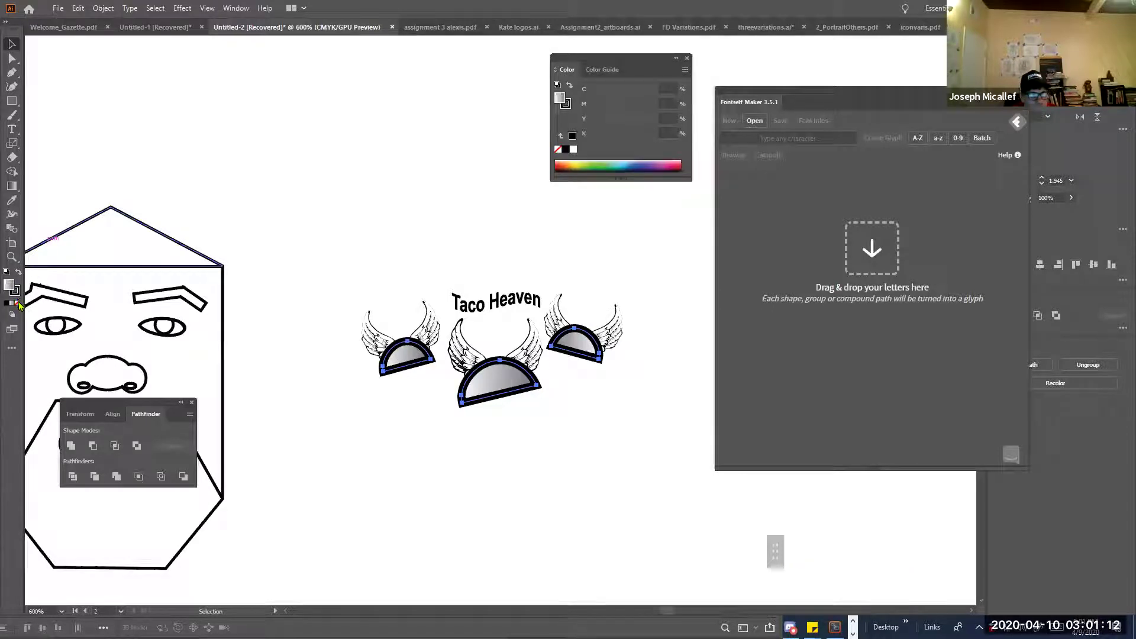
pyautogui.click(17, 303)
# Reselect the three taco outlines and apply default white fill with black stroke
pyautogui.click(428, 249)
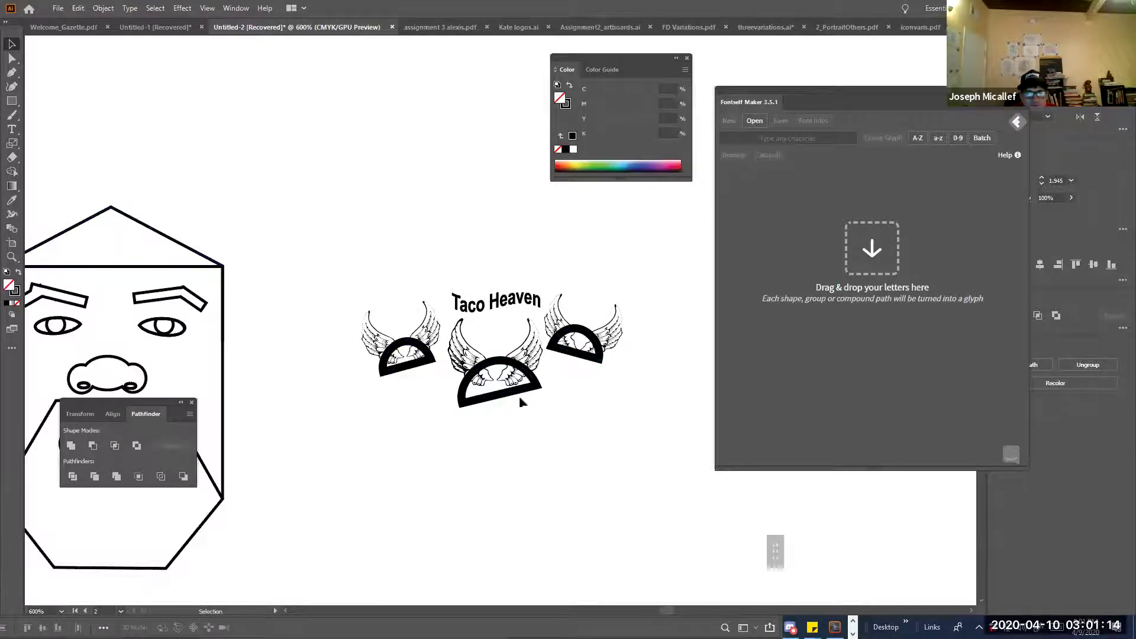
pyautogui.doubleClick(516, 393)
pyautogui.keyDown('shift'); pyautogui.click(586, 355); pyautogui.keyUp('shift')
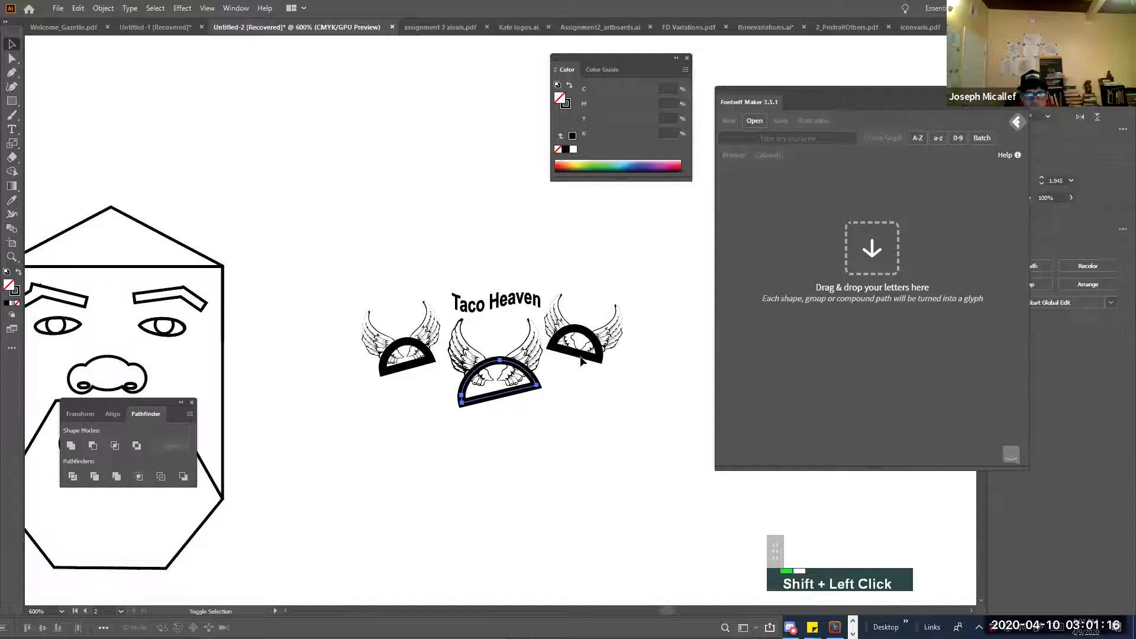
pyautogui.click(585, 381)
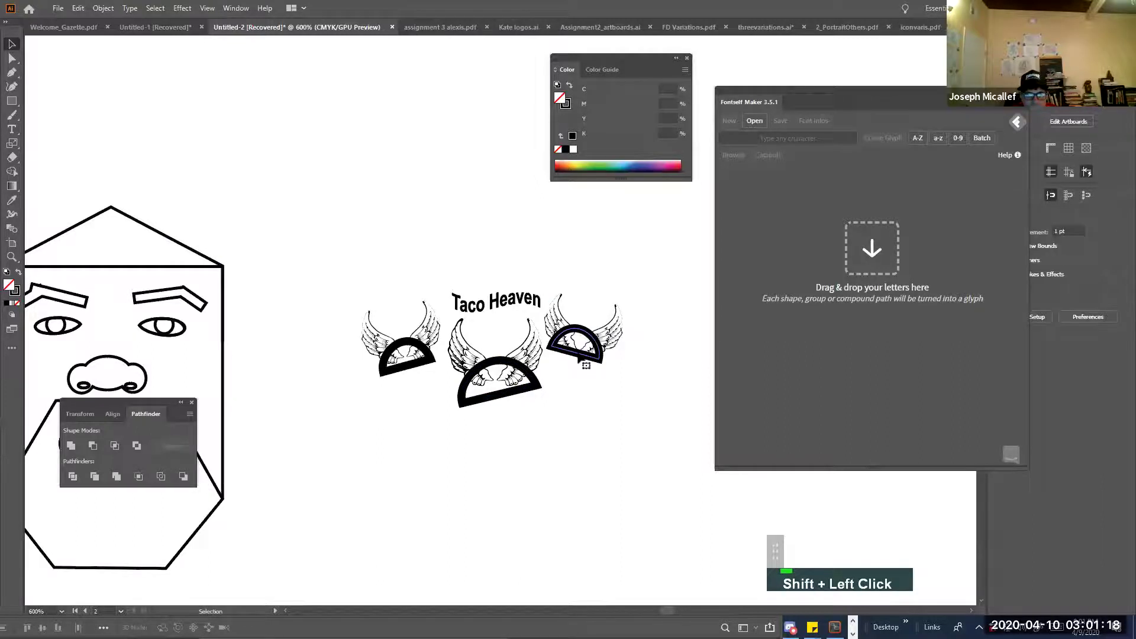
pyautogui.click(581, 356)
pyautogui.keyDown('shift'); pyautogui.click(525, 372); pyautogui.keyUp('shift')
pyautogui.keyDown('shift'); pyautogui.click(430, 364); pyautogui.keyUp('shift')
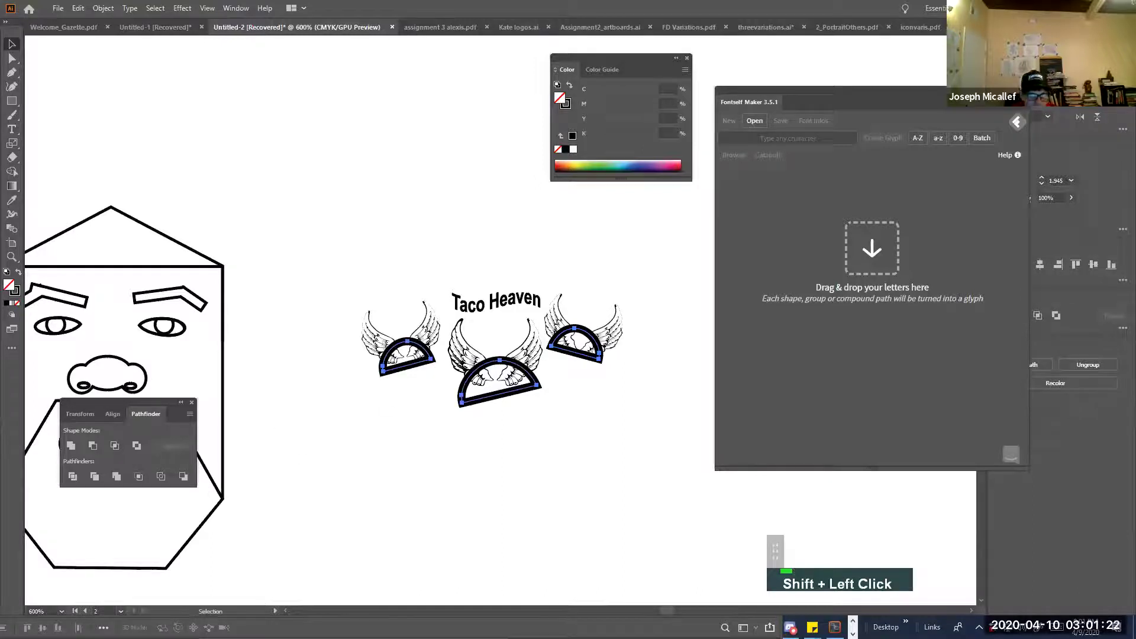
pyautogui.click(6, 273)
# Deselect the tacos and zoom out toward all the artboards
pyautogui.click(269, 215)
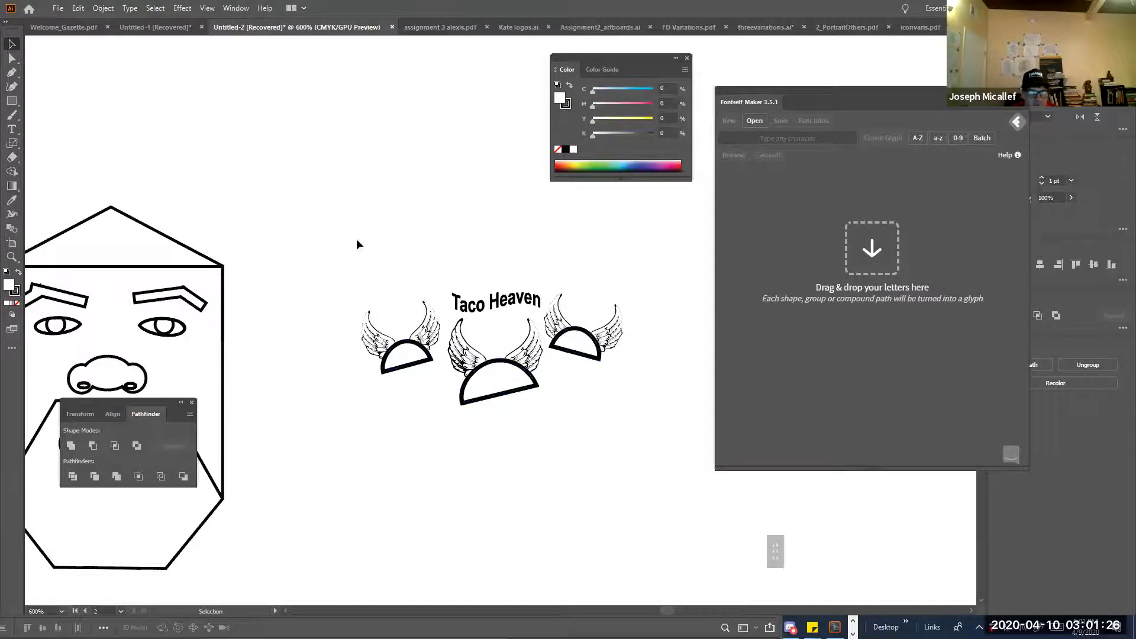
pyautogui.keyDown('ctrl'); pyautogui.keyDown('alt'); pyautogui.keyDown('super'); pyautogui.click(454, 270); pyautogui.keyUp('super'); pyautogui.keyUp('alt'); pyautogui.keyUp('ctrl')
pyautogui.keyDown('ctrl'); pyautogui.keyDown('alt'); pyautogui.keyDown('super'); pyautogui.click(454, 270); pyautogui.keyUp('super'); pyautogui.keyUp('alt'); pyautogui.keyUp('ctrl')
pyautogui.keyDown('ctrl'); pyautogui.keyDown('alt'); pyautogui.keyDown('super'); pyautogui.click(452, 269); pyautogui.keyUp('super'); pyautogui.keyUp('alt'); pyautogui.keyUp('ctrl')
pyautogui.keyDown('ctrl'); pyautogui.keyDown('alt'); pyautogui.keyDown('super'); pyautogui.click(452, 269); pyautogui.keyUp('super'); pyautogui.keyUp('alt'); pyautogui.keyUp('ctrl')
pyautogui.keyDown('ctrl'); pyautogui.keyDown('alt'); pyautogui.keyDown('super'); pyautogui.click(452, 269); pyautogui.keyUp('super'); pyautogui.keyUp('alt'); pyautogui.keyUp('ctrl')
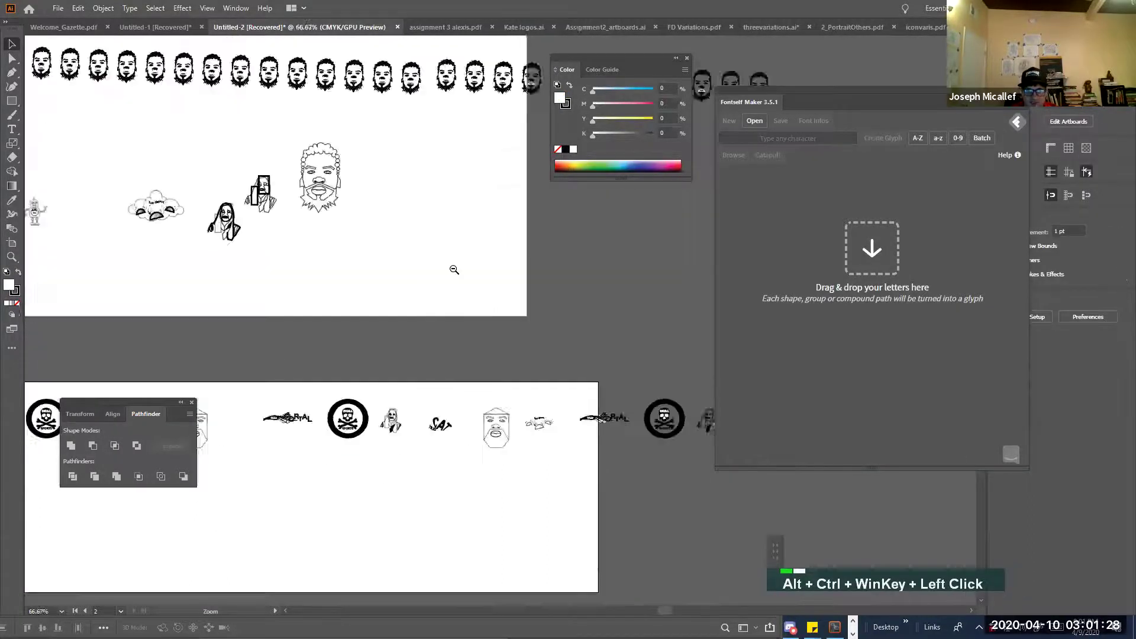
pyautogui.keyDown('ctrl'); pyautogui.keyDown('alt'); pyautogui.keyDown('super'); pyautogui.click(451, 269); pyautogui.keyUp('super'); pyautogui.keyUp('alt'); pyautogui.keyUp('ctrl')
pyautogui.keyDown('ctrl'); pyautogui.keyDown('alt'); pyautogui.keyDown('super'); pyautogui.click(536, 320); pyautogui.keyUp('super'); pyautogui.keyUp('alt'); pyautogui.keyUp('ctrl')
pyautogui.keyDown('ctrl'); pyautogui.keyDown('alt'); pyautogui.keyDown('super'); pyautogui.click(562, 341); pyautogui.keyUp('super'); pyautogui.keyUp('alt'); pyautogui.keyUp('ctrl')
# Drop the lower artboard's glyph row onto Fontself Maker's 'Any character (Batch)' zone
pyautogui.keyDown('ctrl'); pyautogui.keyDown('alt'); pyautogui.keyDown('super'); pyautogui.click(645, 405); pyautogui.keyUp('super'); pyautogui.keyUp('alt'); pyautogui.keyUp('ctrl')
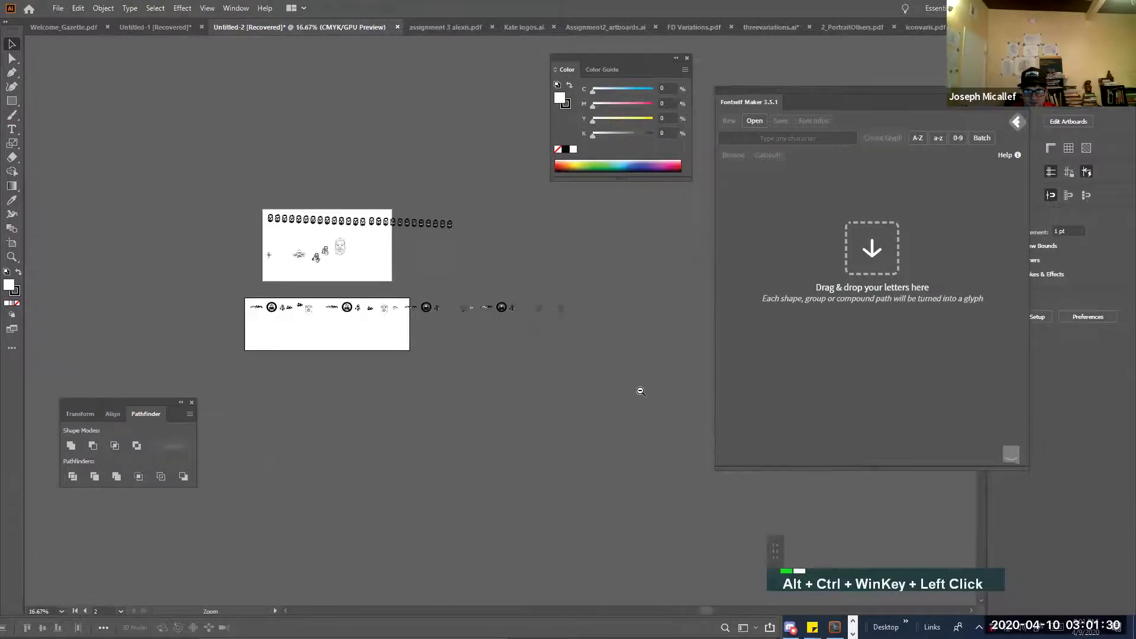
pyautogui.moveTo(233, 294); pyautogui.dragTo(568, 331)
pyautogui.moveTo(327, 323); pyautogui.dragTo(854, 406)
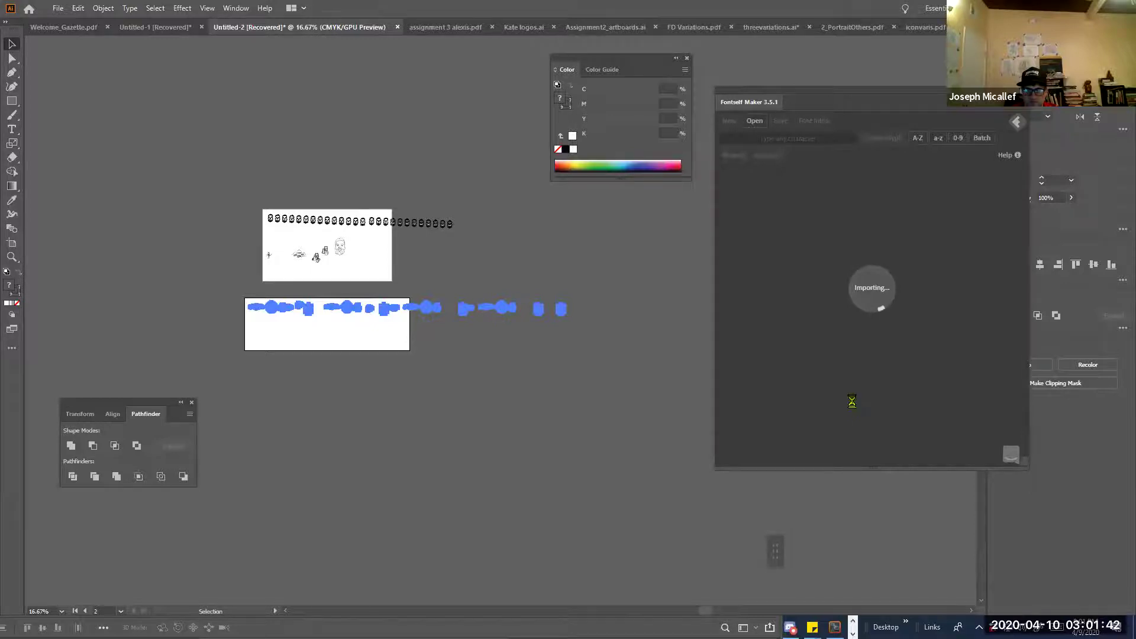
pyautogui.press('space')
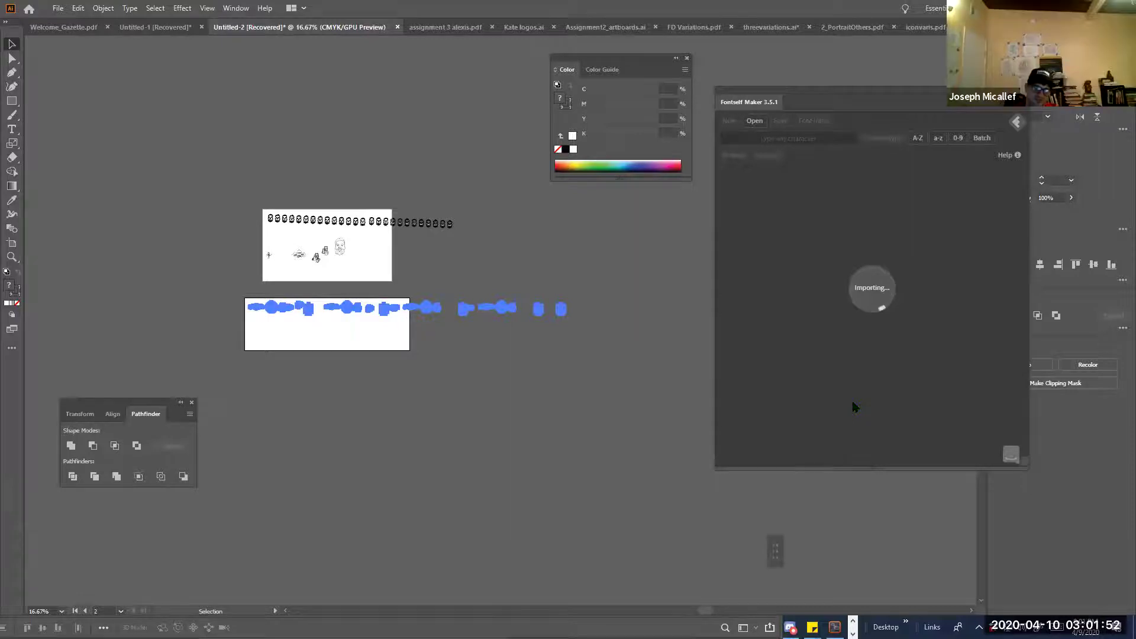
pyautogui.press('space')
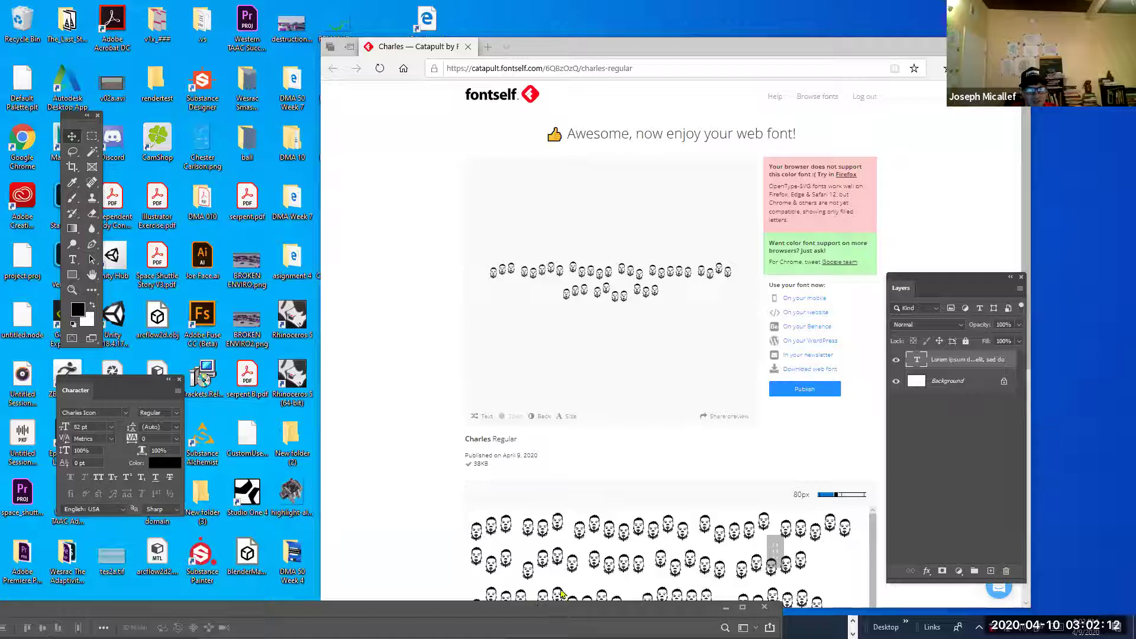
# Raise the Photoshop window from the bottom strip and place it over the browser
pyautogui.moveTo(562, 605); pyautogui.dragTo(0, 482)
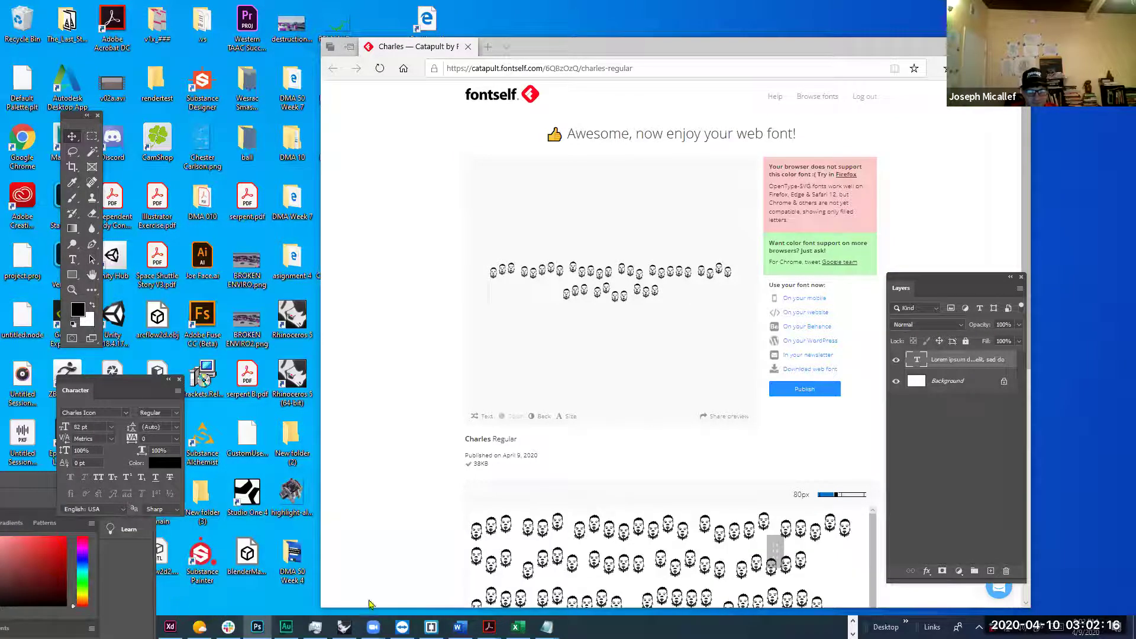
pyautogui.moveTo(18, 481); pyautogui.dragTo(988, 186)
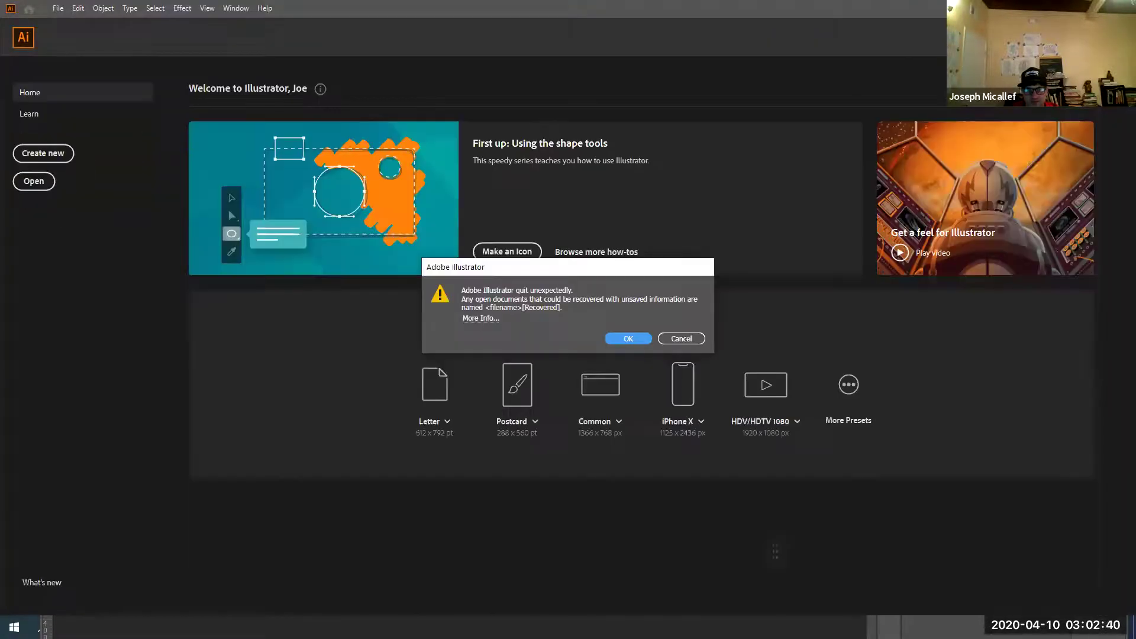
# Dismiss the crash notice and zoom out to show both artboards of the assignment 3 document
pyautogui.click(604, 343)
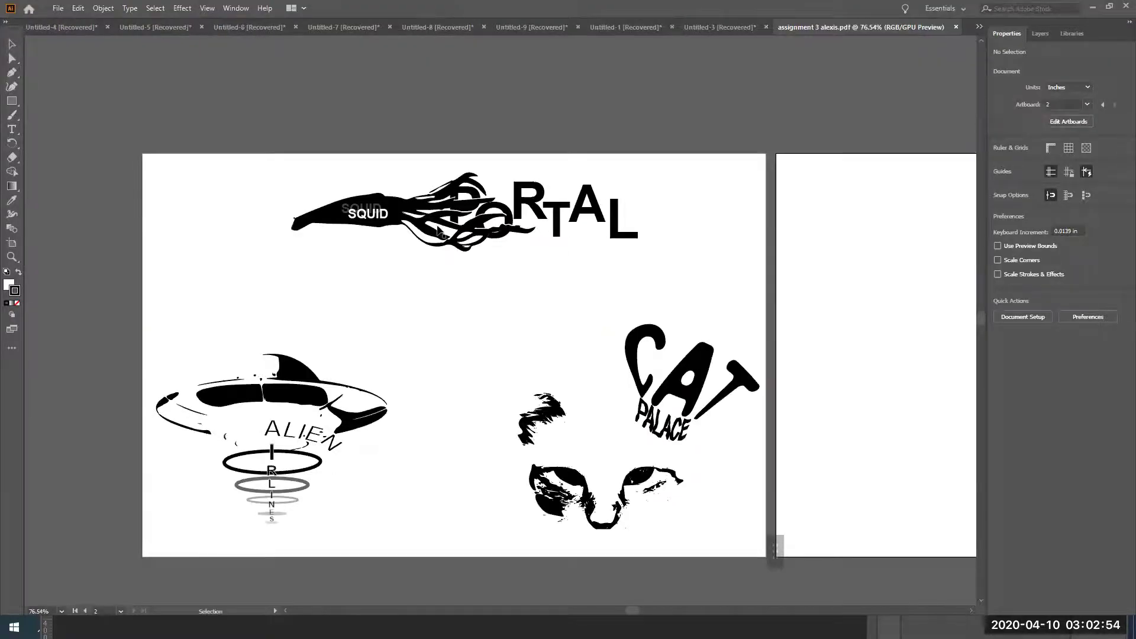
pyautogui.press('space')
pyautogui.keyDown('ctrl'); pyautogui.keyDown('alt'); pyautogui.click(736, 363); pyautogui.keyUp('alt'); pyautogui.keyUp('ctrl')
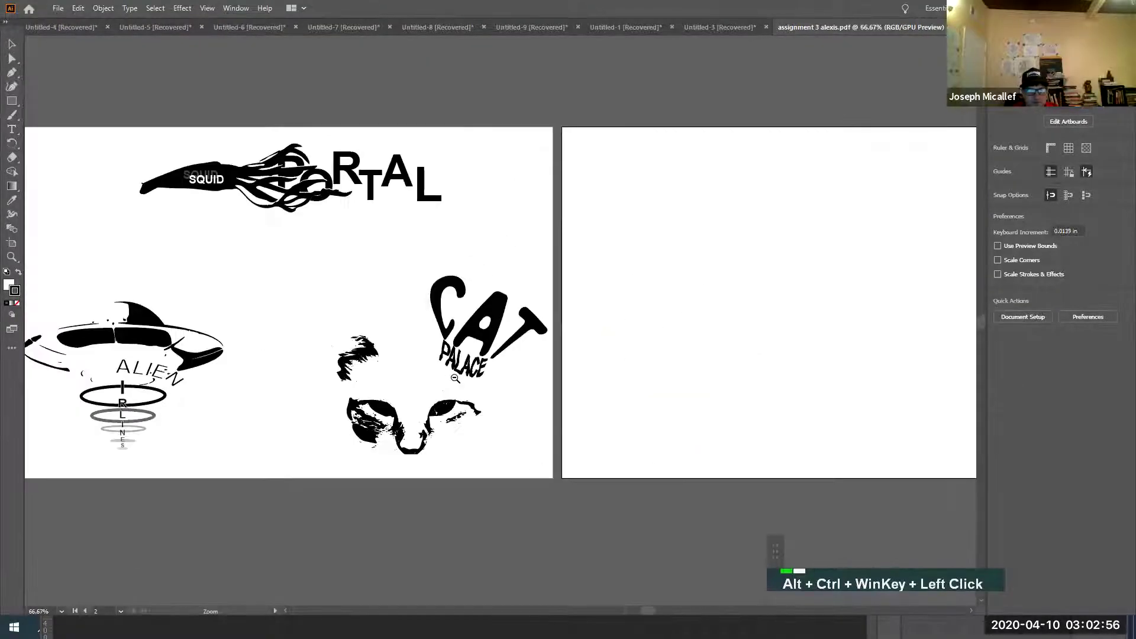
pyautogui.keyDown('ctrl'); pyautogui.keyDown('alt'); pyautogui.click(521, 286); pyautogui.keyUp('alt'); pyautogui.keyUp('ctrl')
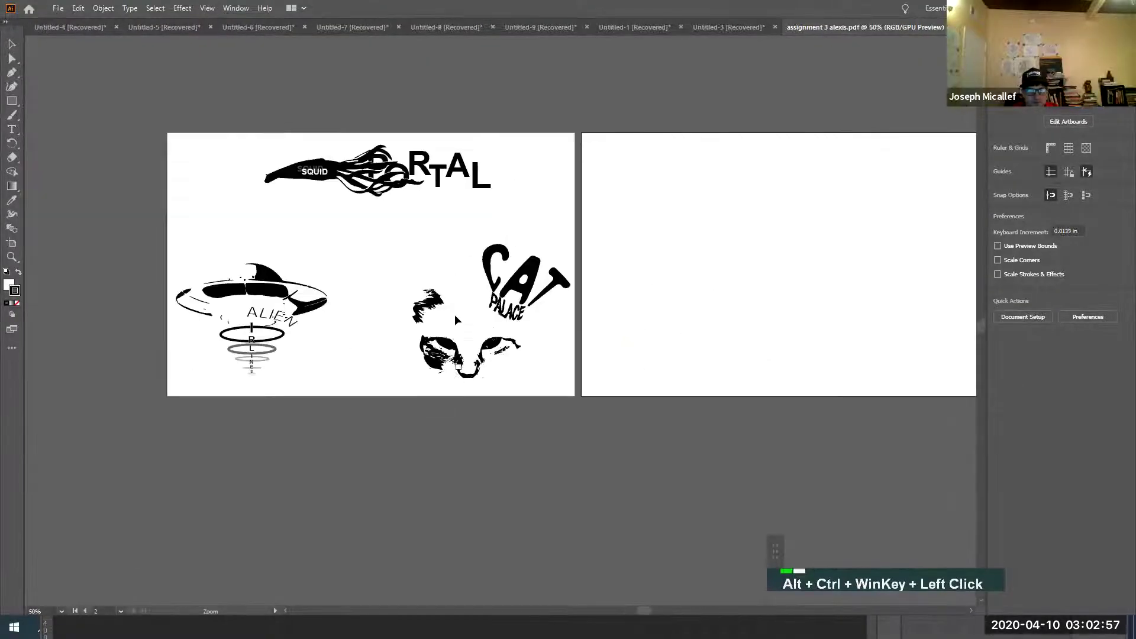
# Convert the squid PORTAL lettering to outlines with Ctrl+Shift+O
pyautogui.click(522, 288)
pyautogui.moveTo(246, 141); pyautogui.dragTo(273, 134)
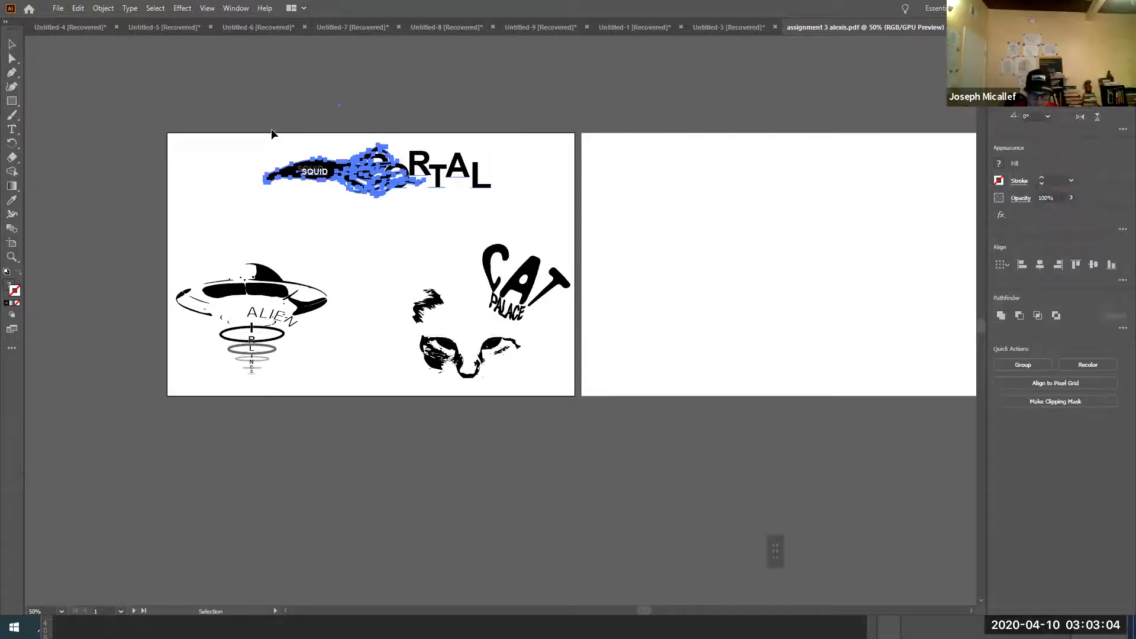
pyautogui.hotkey('ctrl', 'shift', 'o')
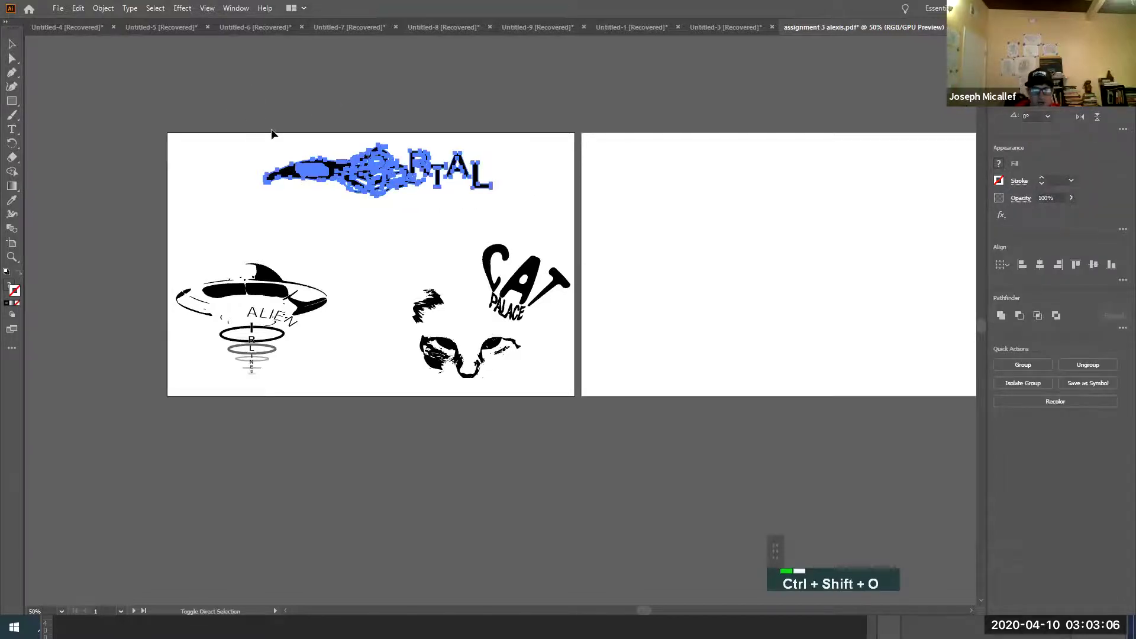
# Expand the warped CAT lettering envelope into plain paths via Object > Expand
pyautogui.click(522, 260)
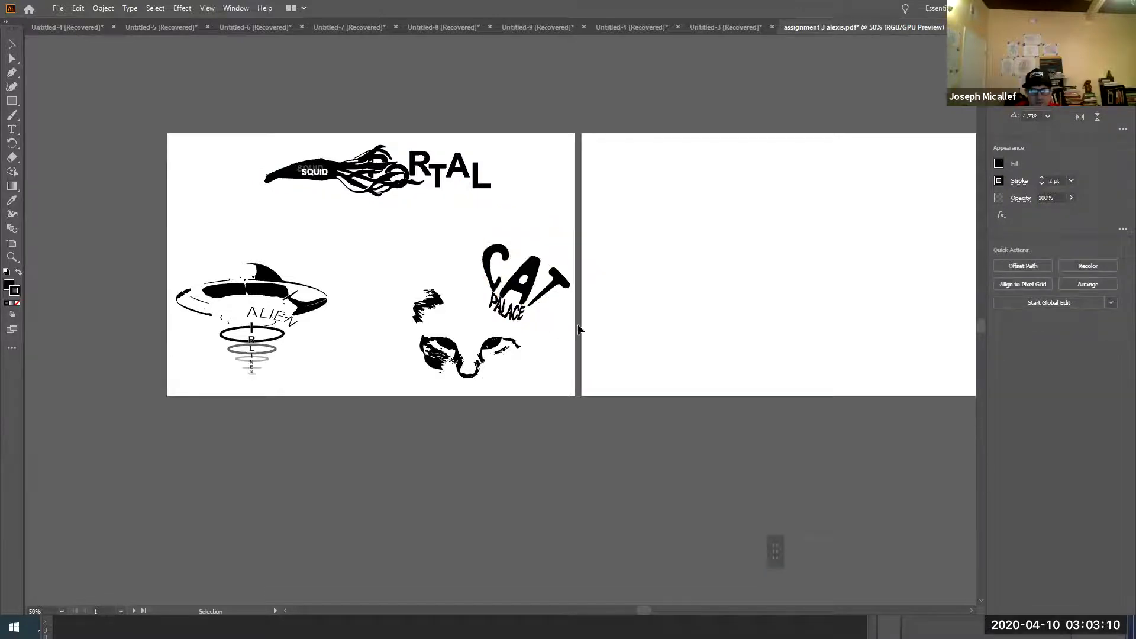
pyautogui.doubleClick(514, 314)
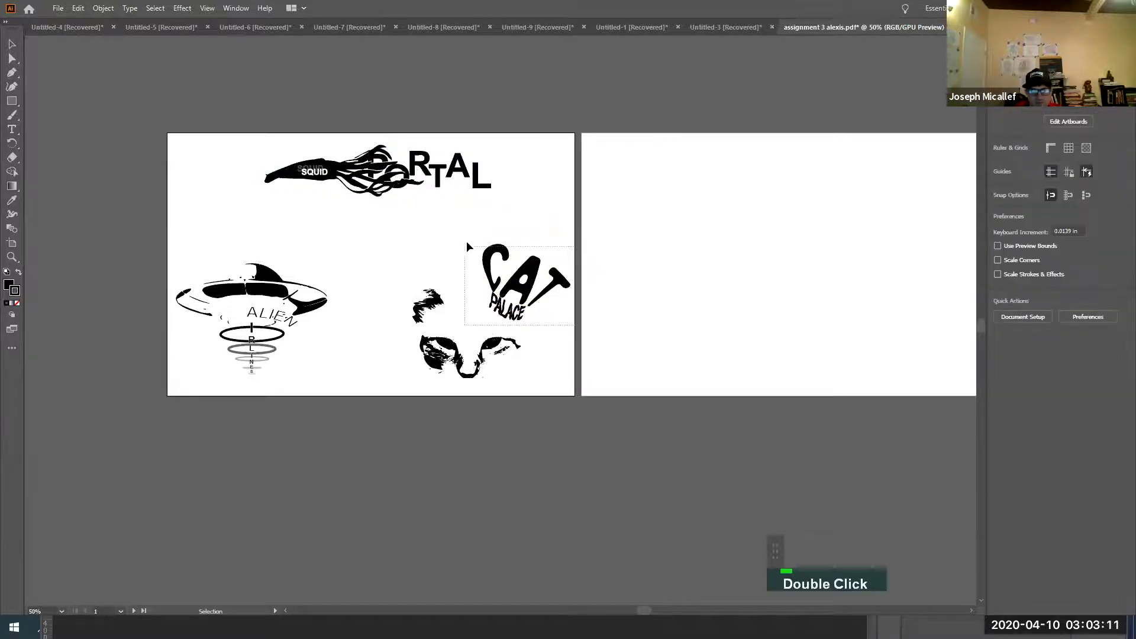
pyautogui.click(496, 183)
pyautogui.click(485, 203)
pyautogui.click(102, 9)
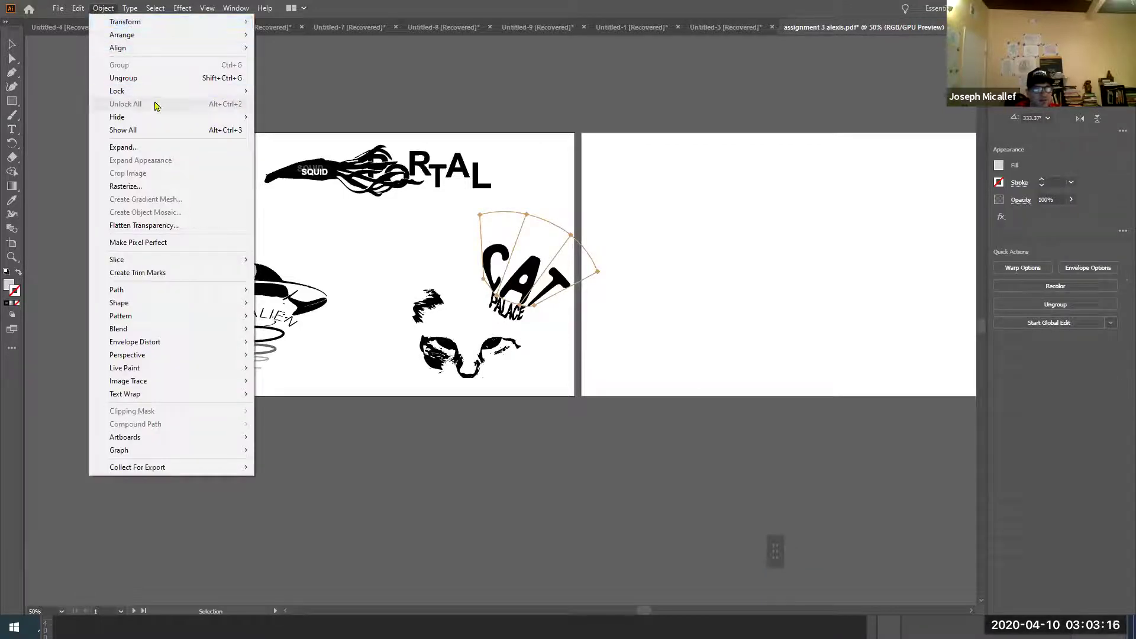
pyautogui.click(160, 152)
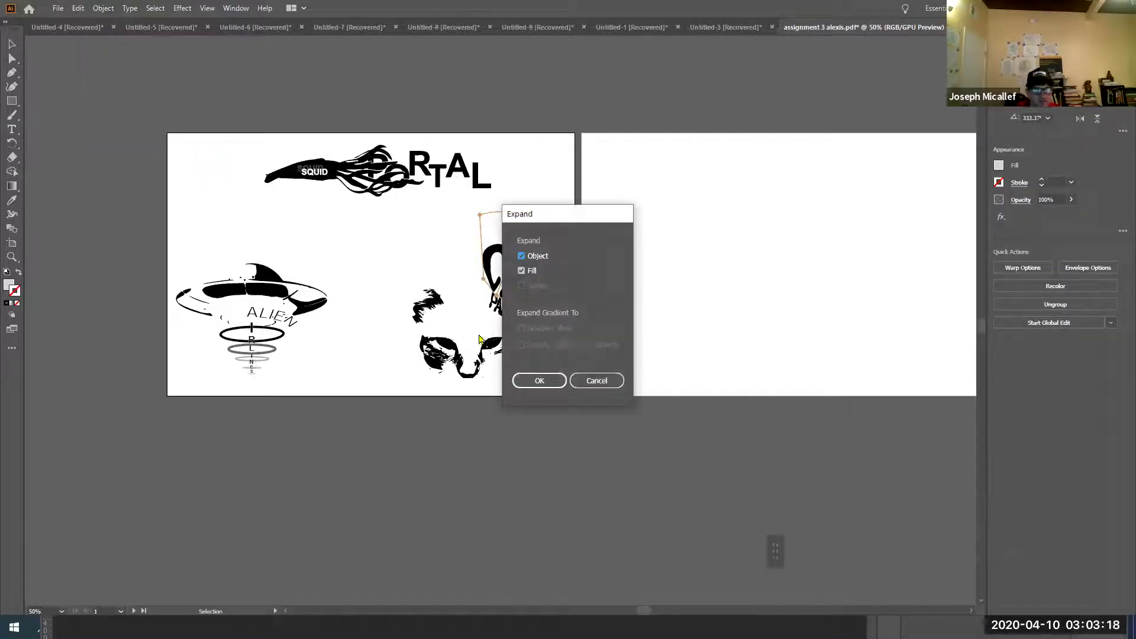
pyautogui.click(535, 384)
pyautogui.click(558, 346)
pyautogui.moveTo(527, 325); pyautogui.dragTo(445, 247)
pyautogui.click(411, 237)
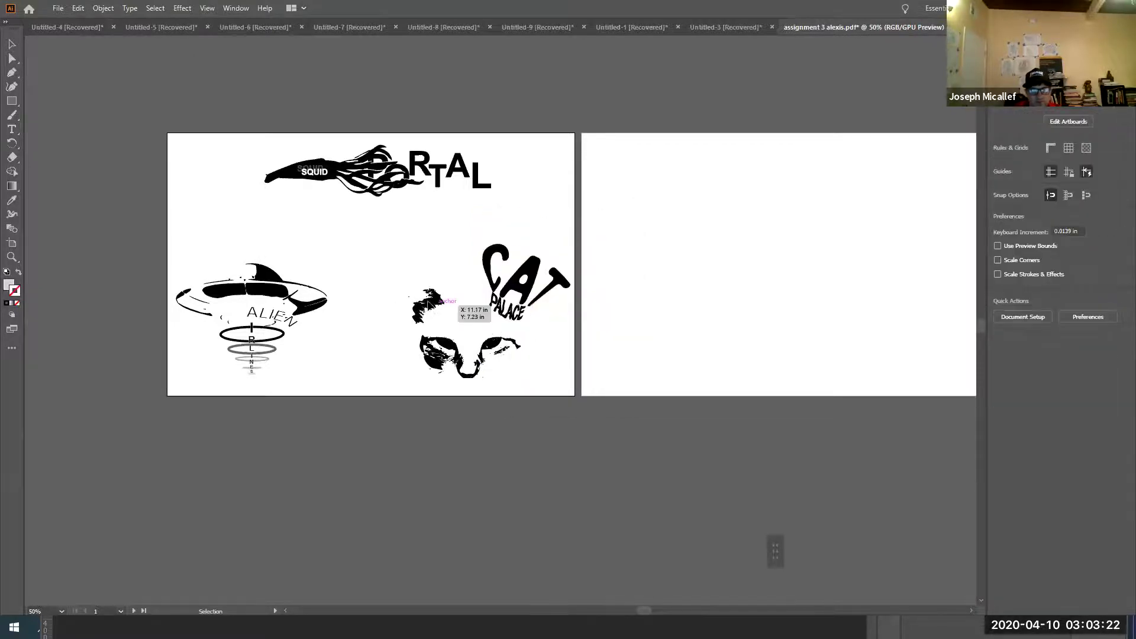
# Alt-drag a copy of the hair, cat face and CAT PALACE lettering onto the second artboard
pyautogui.keyDown('ctrl'); pyautogui.click(497, 372); pyautogui.keyUp('ctrl')
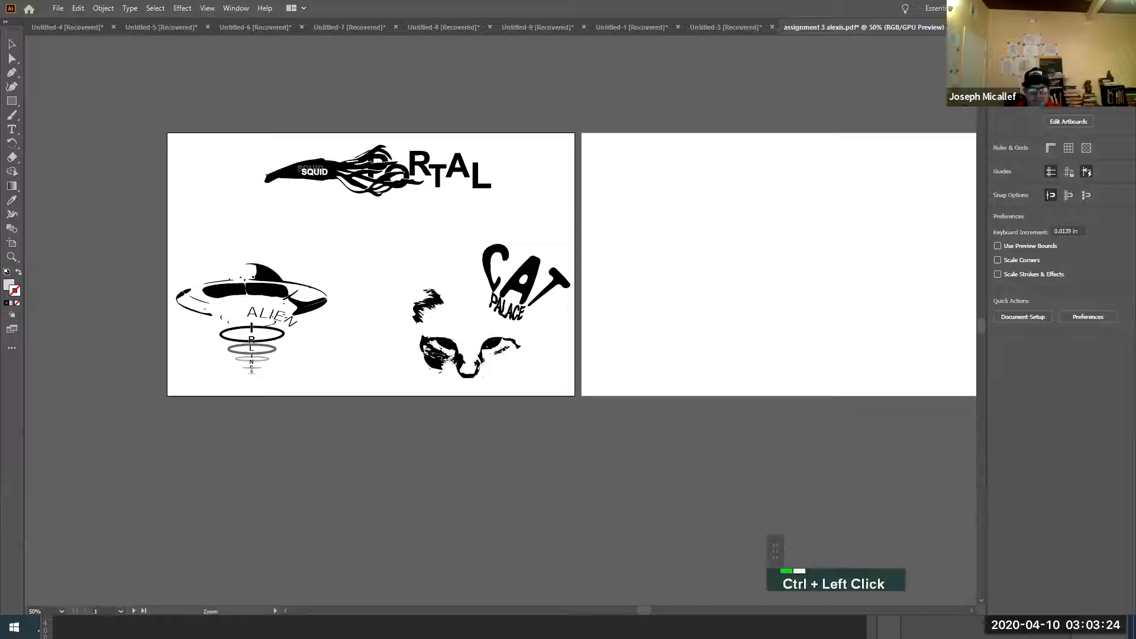
pyautogui.keyDown('ctrl'); pyautogui.click(503, 308); pyautogui.keyUp('ctrl')
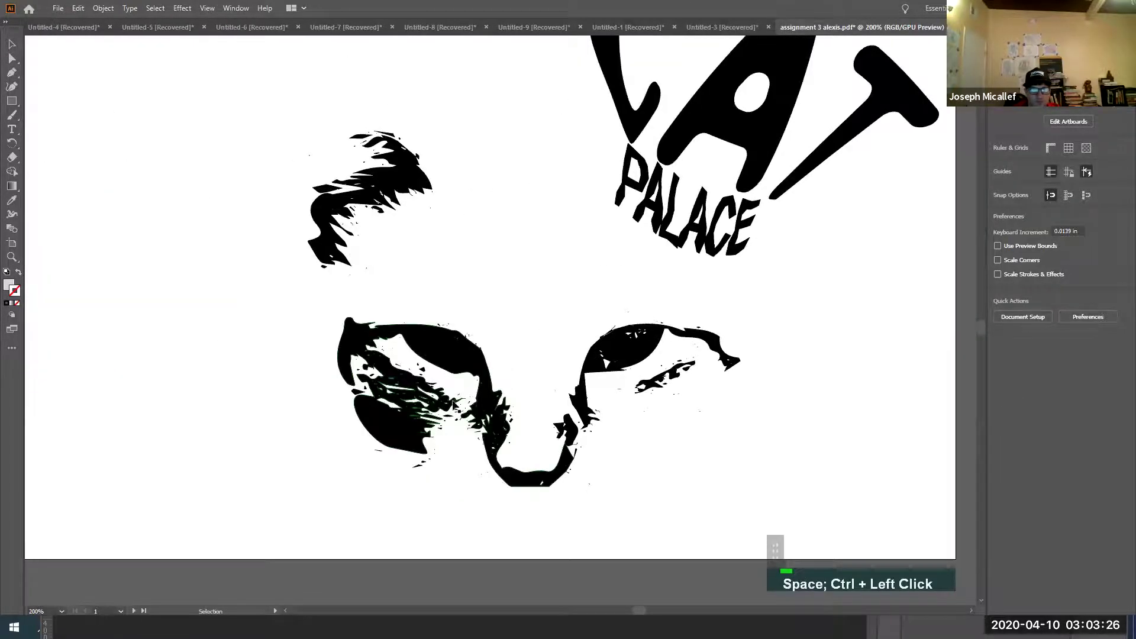
pyautogui.click(425, 352)
pyautogui.click(469, 307)
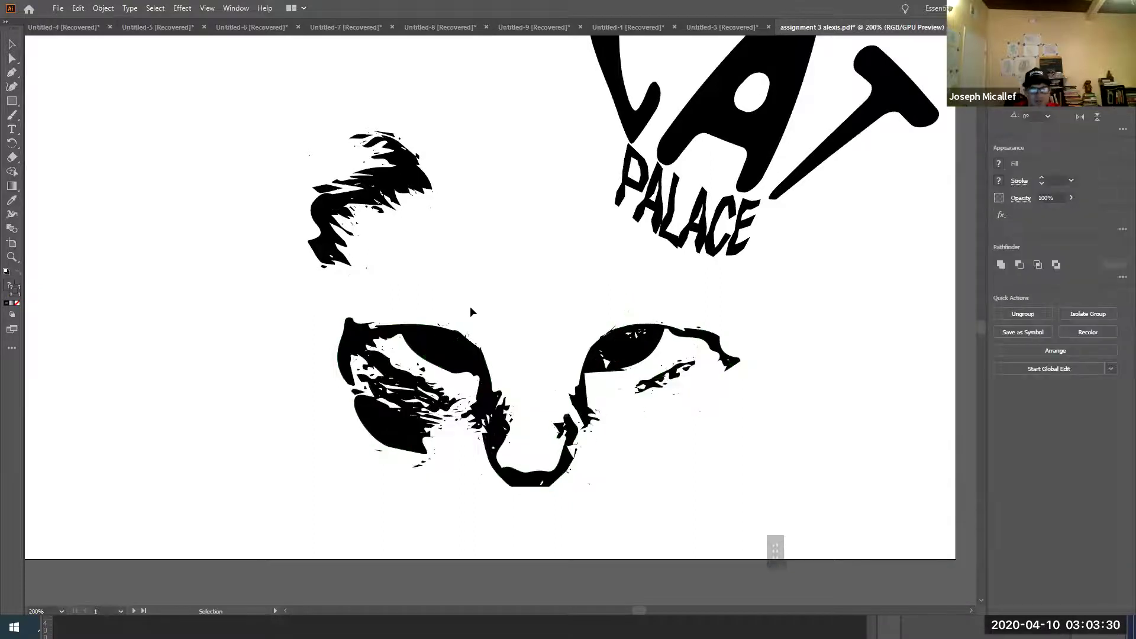
pyautogui.click(368, 217)
pyautogui.keyDown('ctrl'); pyautogui.keyDown('alt'); pyautogui.click(507, 319); pyautogui.keyUp('alt'); pyautogui.keyUp('ctrl')
pyautogui.keyDown('ctrl'); pyautogui.keyDown('alt'); pyautogui.click(507, 318); pyautogui.keyUp('alt'); pyautogui.keyUp('ctrl')
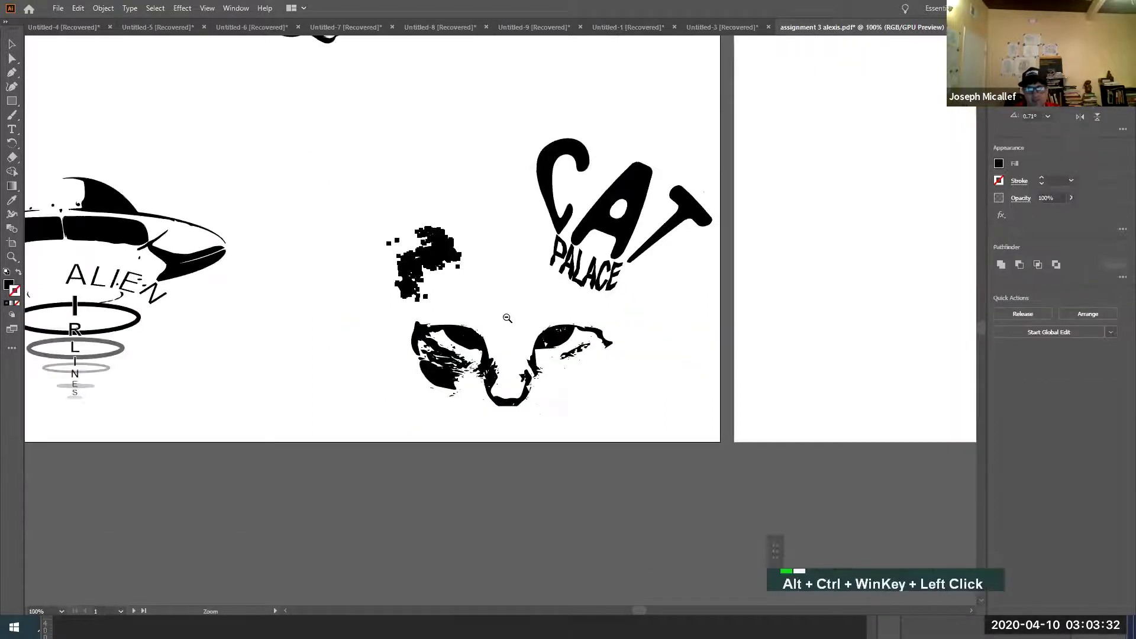
pyautogui.keyDown('ctrl'); pyautogui.keyDown('alt'); pyautogui.click(507, 319); pyautogui.keyUp('alt'); pyautogui.keyUp('ctrl')
pyautogui.moveTo(626, 395); pyautogui.dragTo(378, 216)
pyautogui.moveTo(479, 279); pyautogui.dragTo(768, 258)
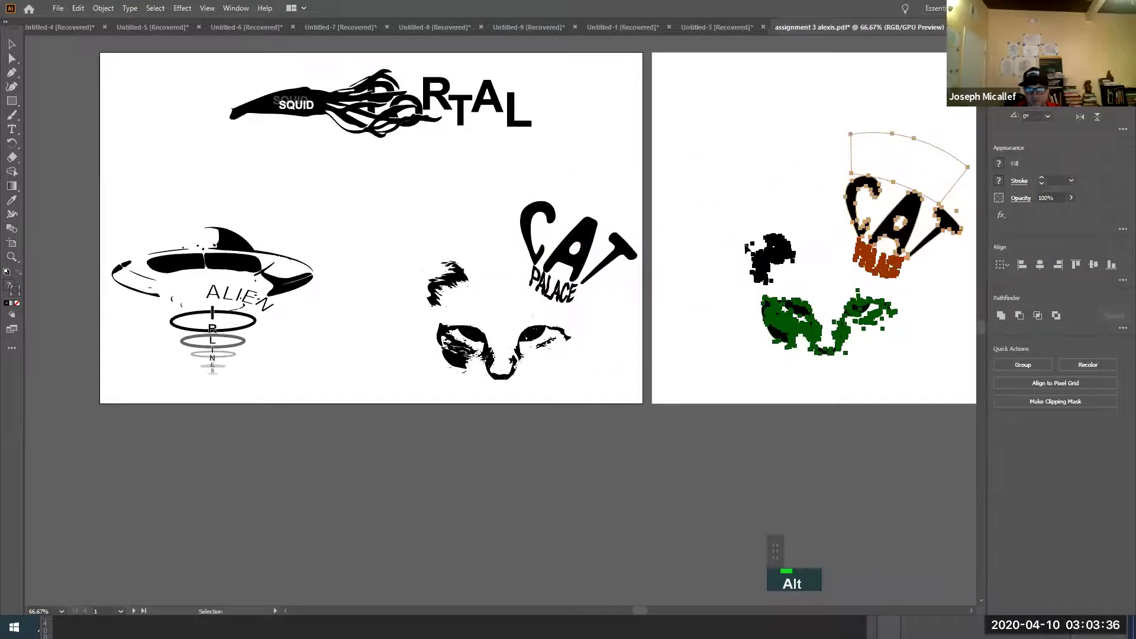
pyautogui.click(745, 248)
# Delete the copied CAT PALACE lettering from the second artboard
pyautogui.press('space')
pyautogui.moveTo(835, 150); pyautogui.dragTo(802, 290)
pyautogui.press('BackSpace')
pyautogui.press('BackSpace')
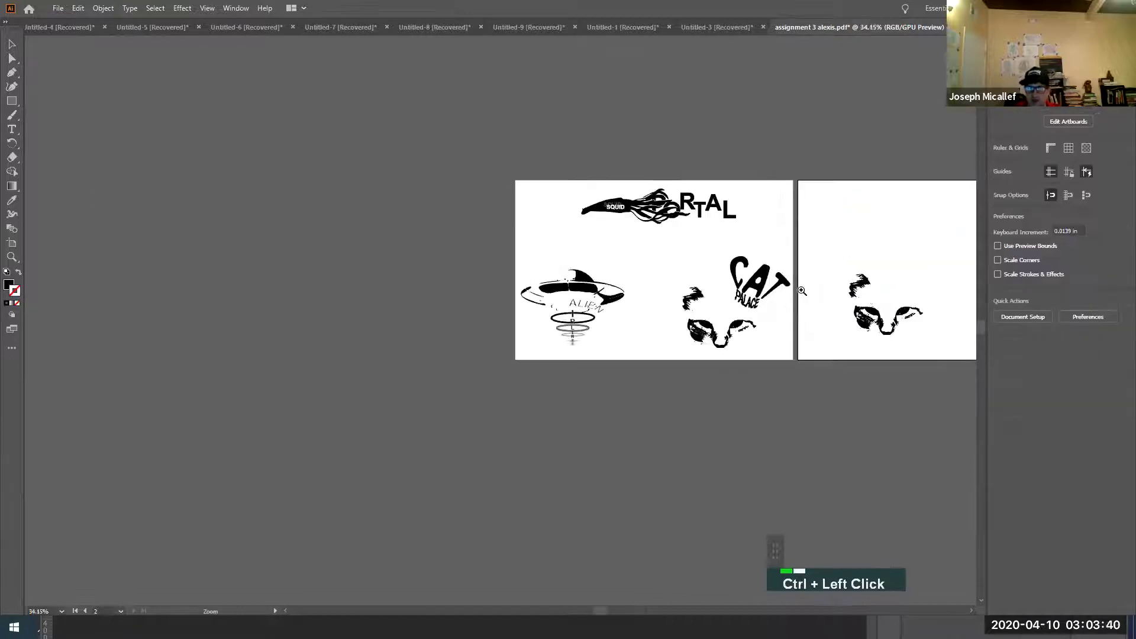
# Zoom in on the copied cat face and select its face group
pyautogui.keyDown('ctrl'); pyautogui.click(895, 301); pyautogui.keyUp('ctrl')
pyautogui.keyDown('ctrl'); pyautogui.click(414, 348); pyautogui.keyUp('ctrl')
pyautogui.keyDown('ctrl'); pyautogui.click(638, 322); pyautogui.keyUp('ctrl')
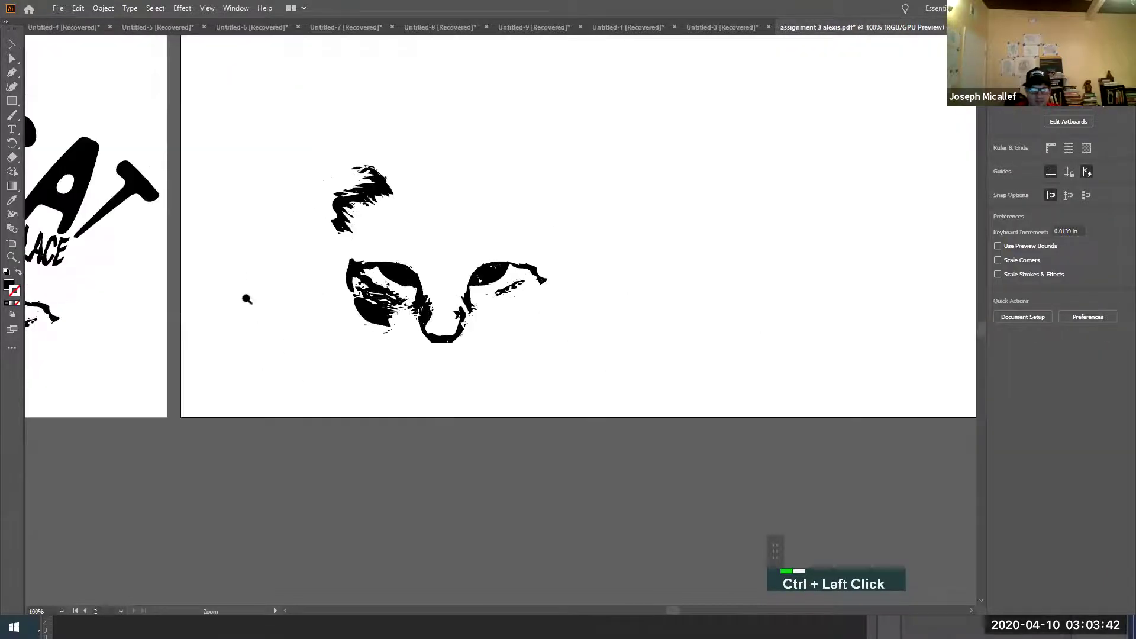
pyautogui.keyDown('ctrl'); pyautogui.click(495, 268); pyautogui.keyUp('ctrl')
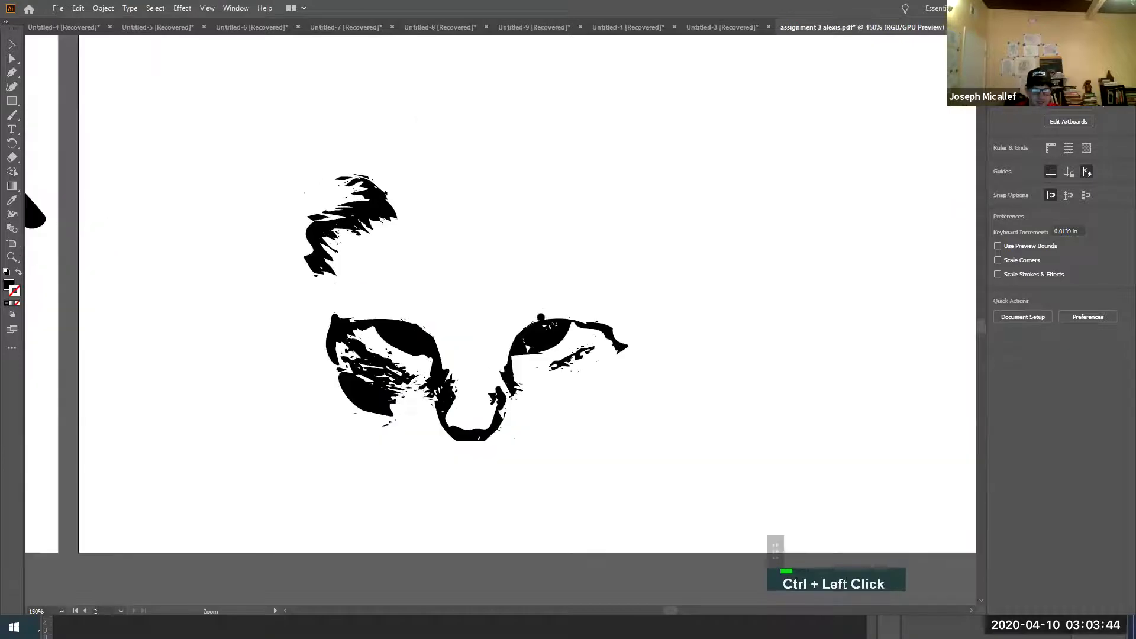
pyautogui.keyDown('ctrl'); pyautogui.click(540, 317); pyautogui.keyUp('ctrl')
pyautogui.press('space')
pyautogui.keyDown('ctrl'); pyautogui.click(306, 349); pyautogui.keyUp('ctrl')
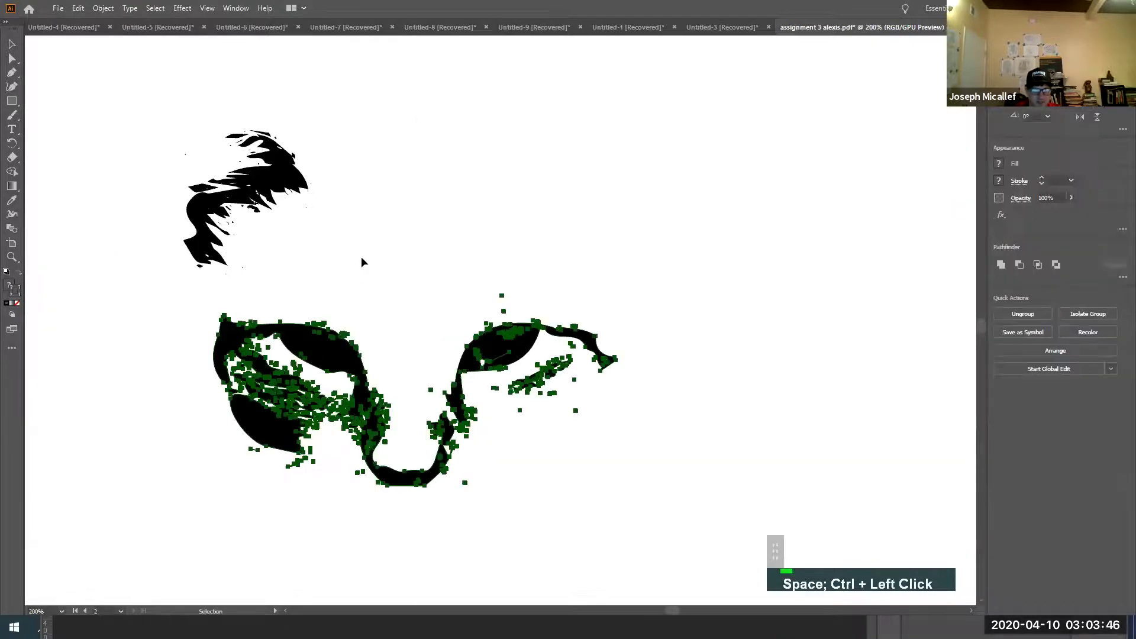
# Keep the eyes, nose and hair shapes, then Select > Inverse and delete the stray fragments
pyautogui.click(355, 268)
pyautogui.press('a')
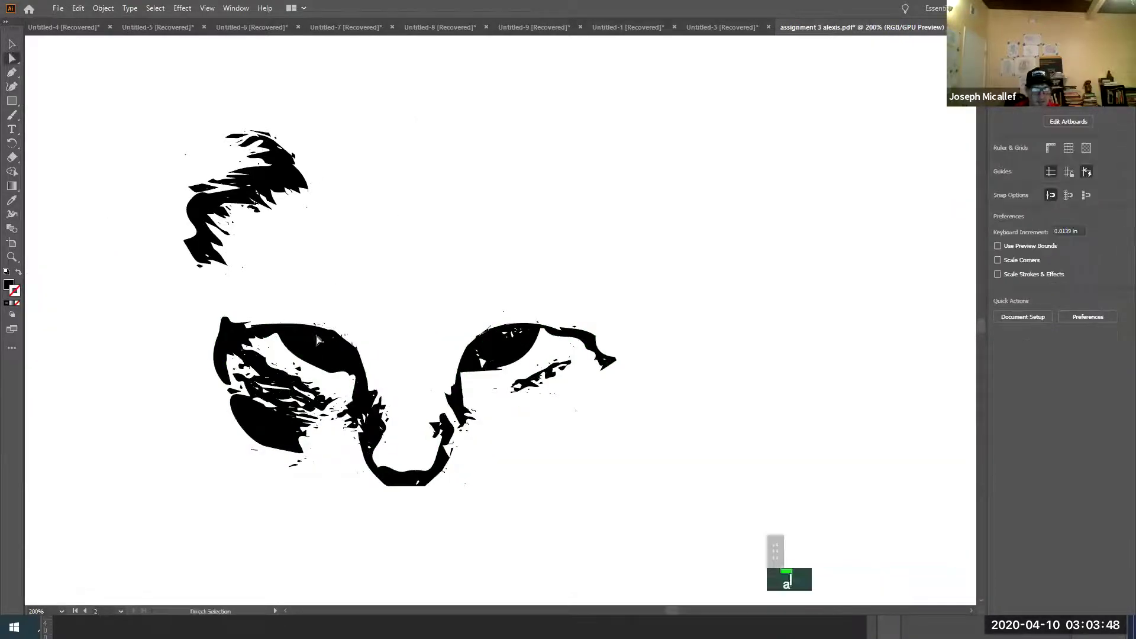
pyautogui.click(318, 340)
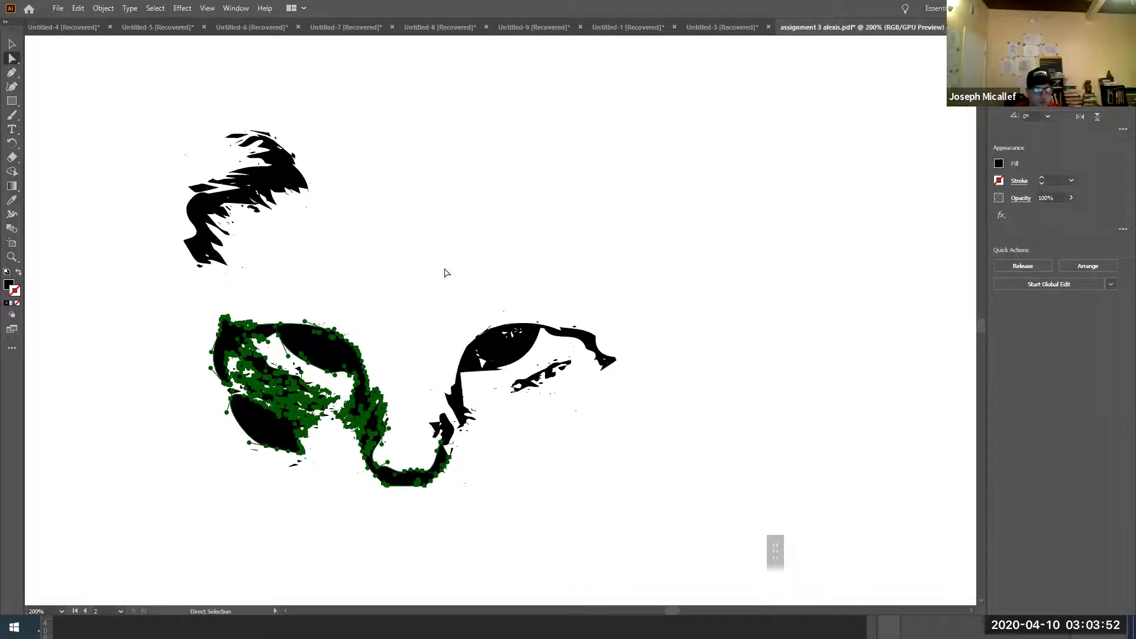
pyautogui.keyDown('shift'); pyautogui.click(500, 355); pyautogui.keyUp('shift')
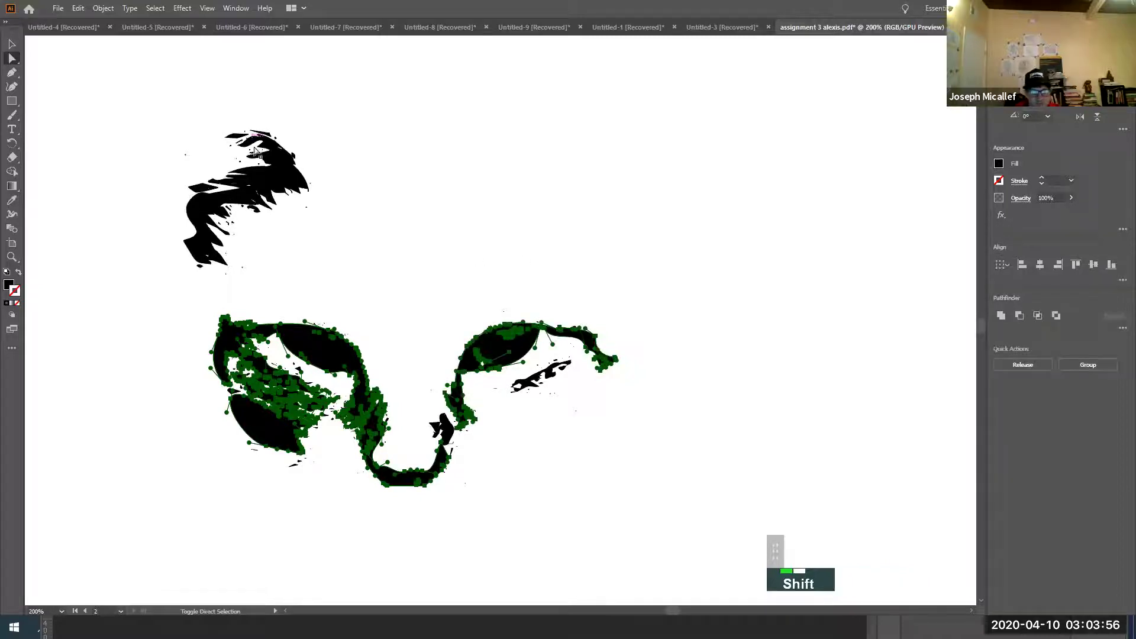
pyautogui.keyDown('shift'); pyautogui.click(265, 187); pyautogui.keyUp('shift')
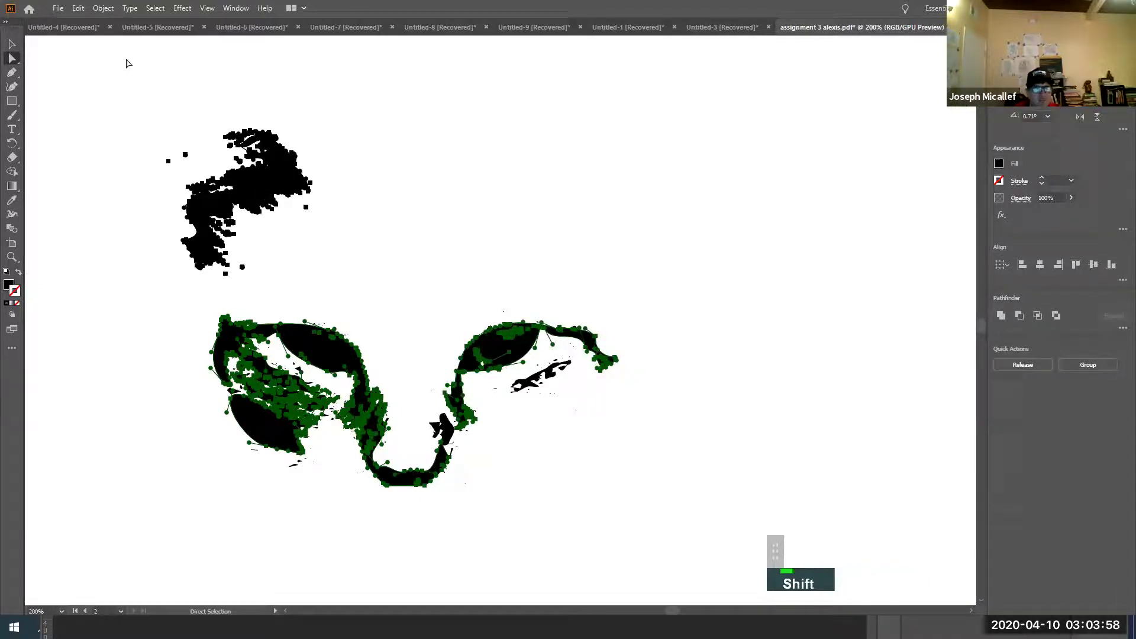
pyautogui.click(154, 9)
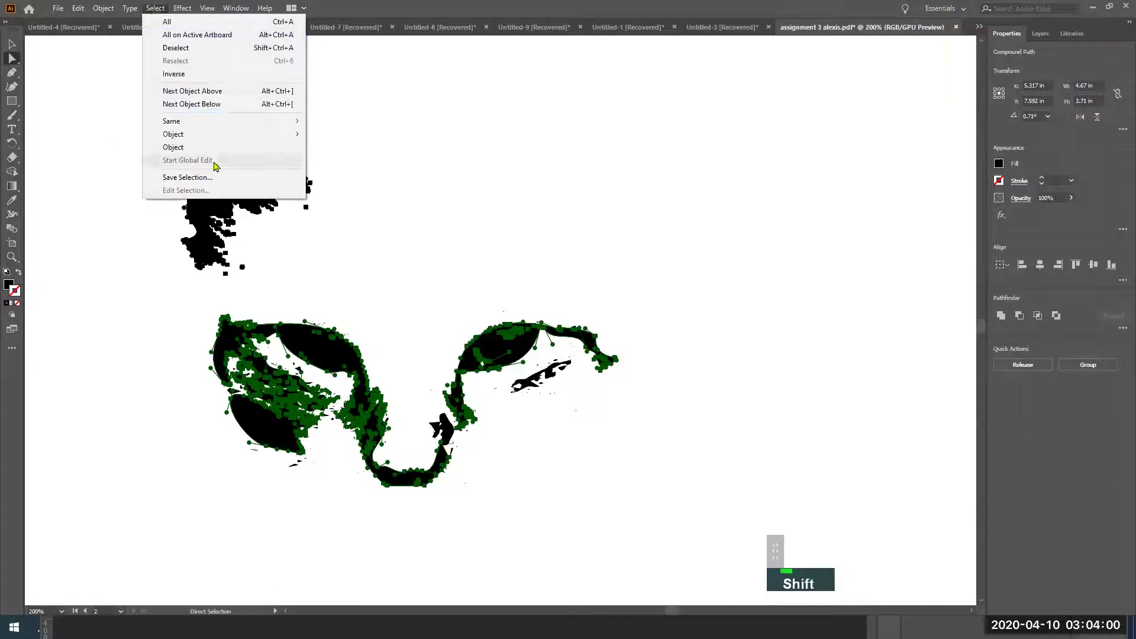
pyautogui.moveTo(207, 121)
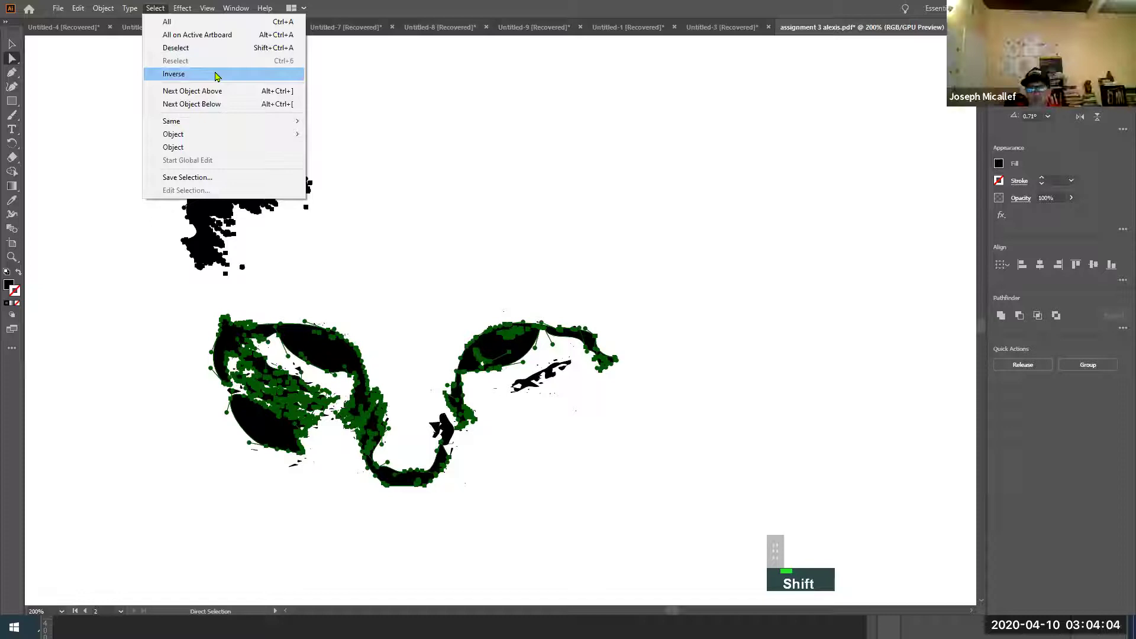
pyautogui.click(216, 74)
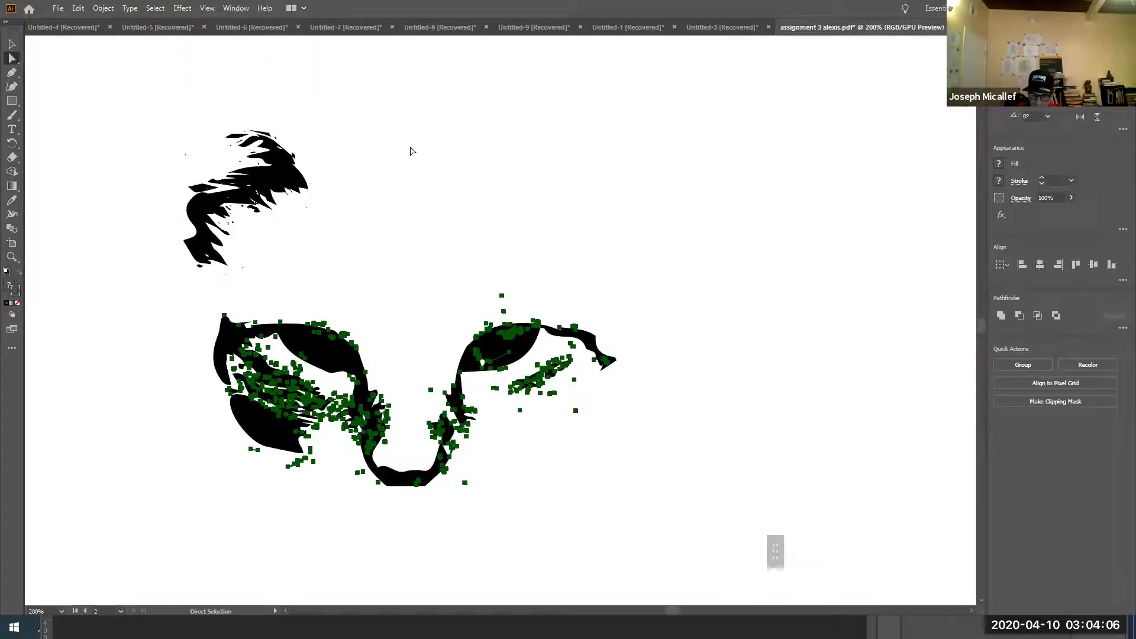
pyautogui.press('Delete')
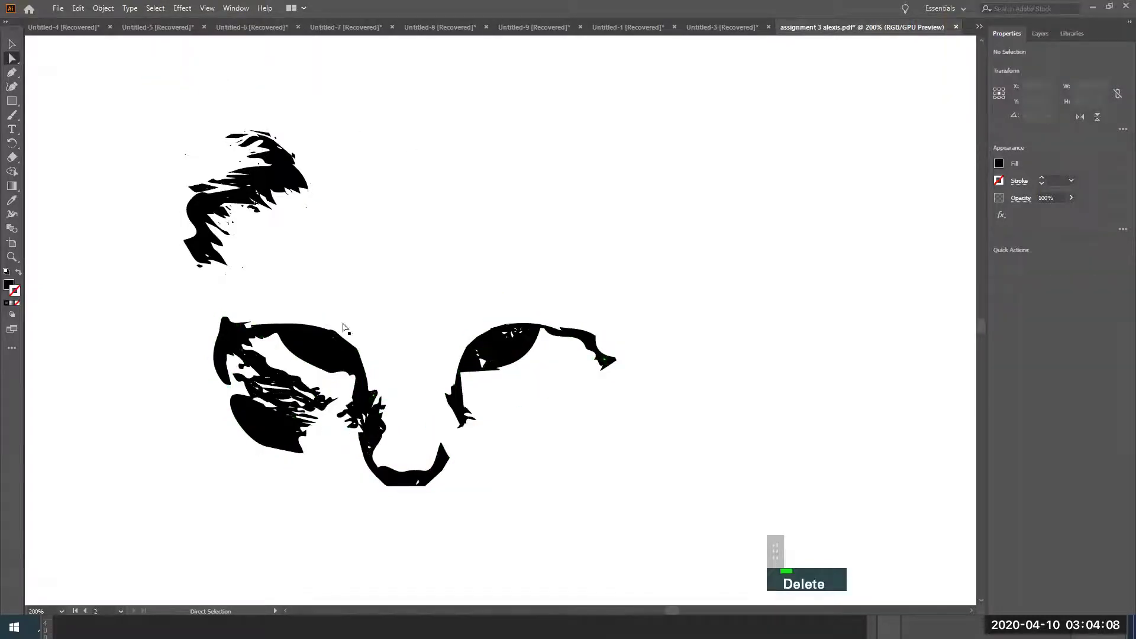
# Reselect the hair, left eye-and-nose and right eye shapes together
pyautogui.click(335, 359)
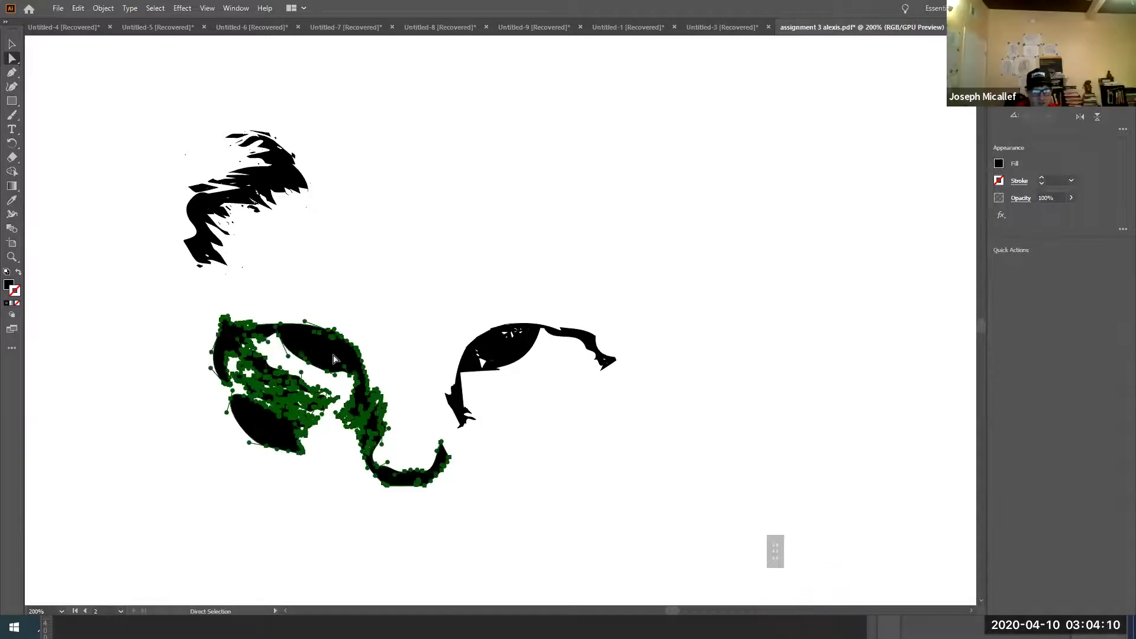
pyautogui.click(476, 362)
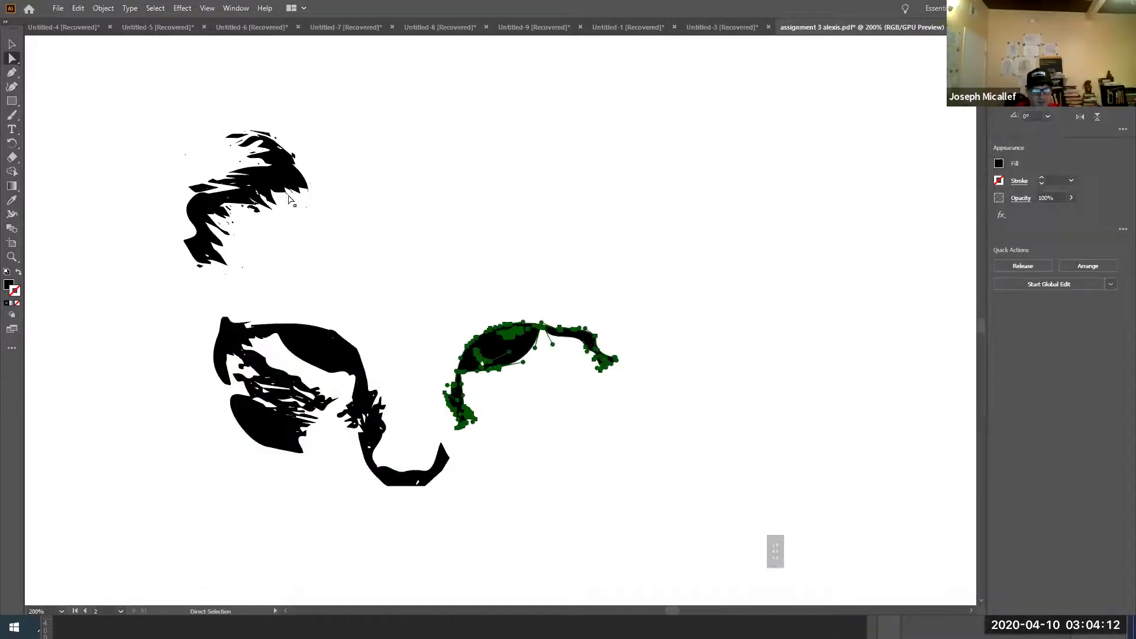
pyautogui.click(275, 180)
pyautogui.click(311, 240)
pyautogui.click(277, 184)
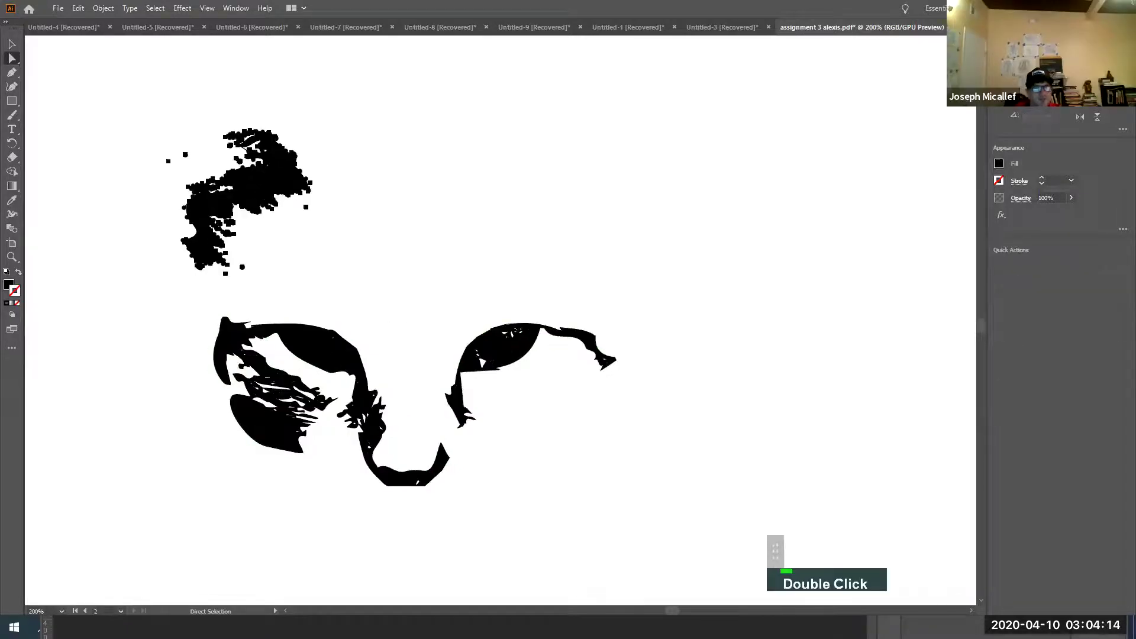
pyautogui.keyDown('shift'); pyautogui.click(329, 353); pyautogui.keyUp('shift')
pyautogui.keyDown('shift'); pyautogui.click(468, 362); pyautogui.keyUp('shift')
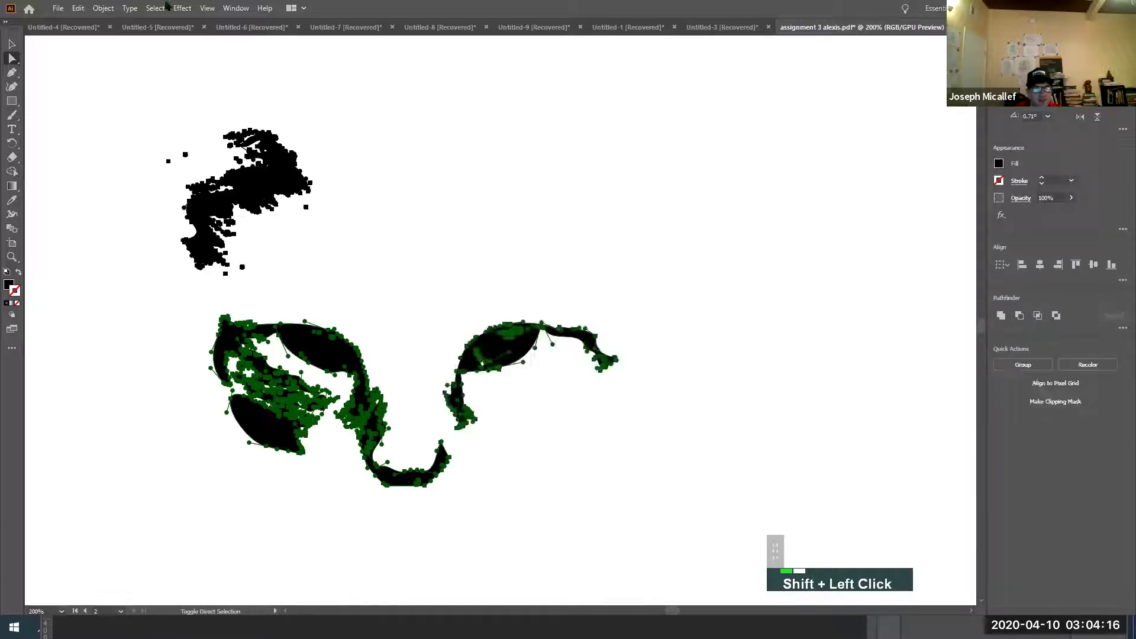
pyautogui.click(79, 7)
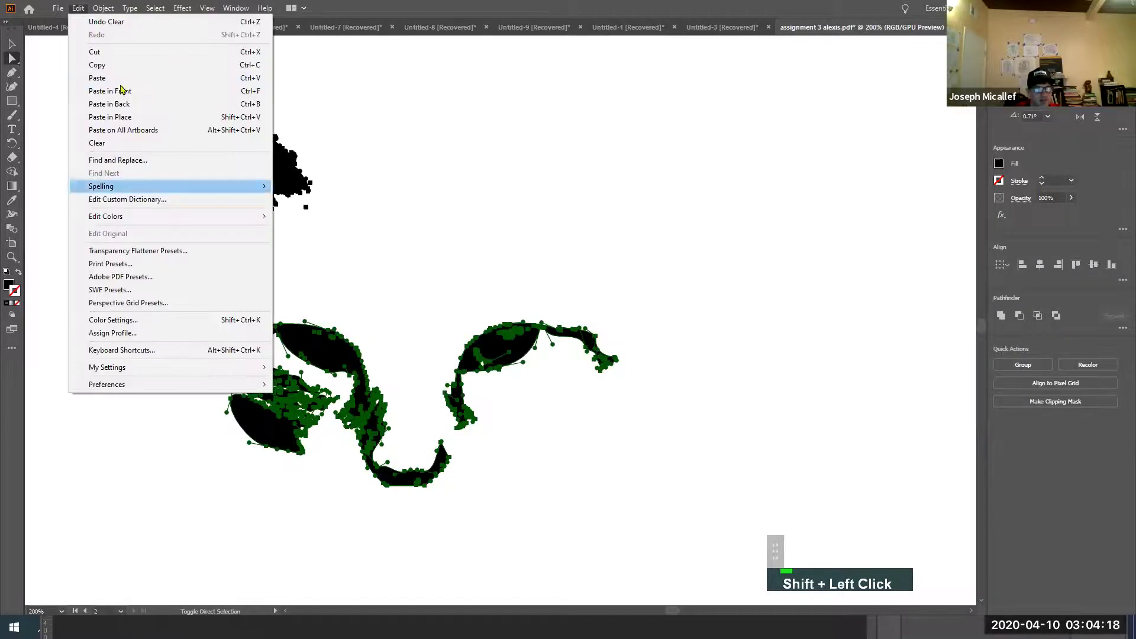
# Simplify the selected eye, brow and nose shapes down to about 436 points
pyautogui.moveTo(101, 7)
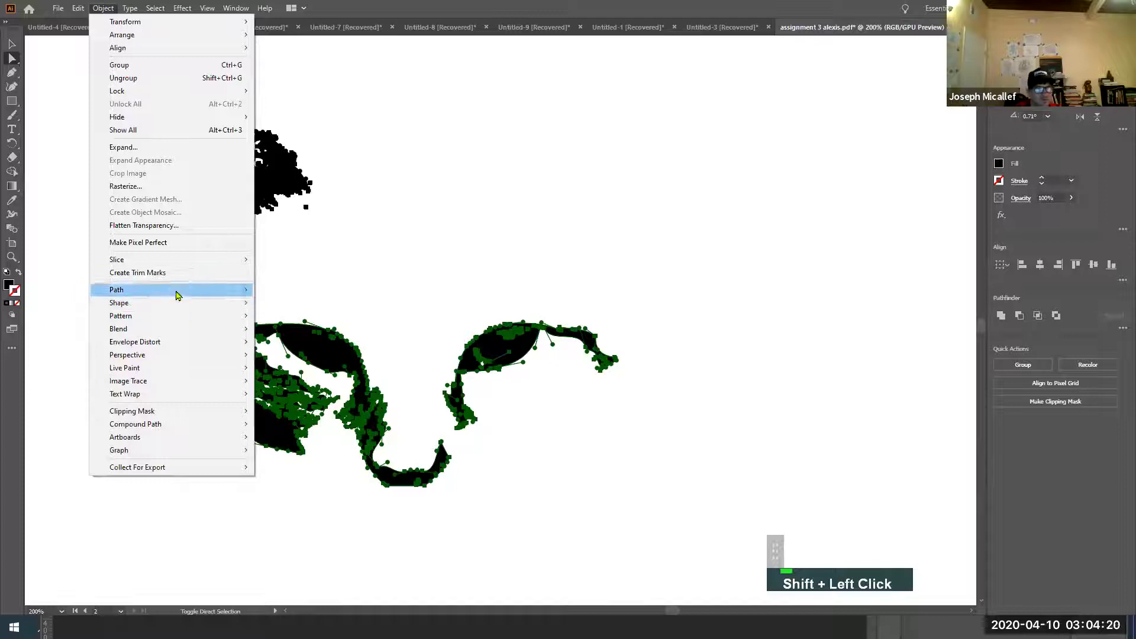
pyautogui.moveTo(180, 291)
pyautogui.click(287, 362)
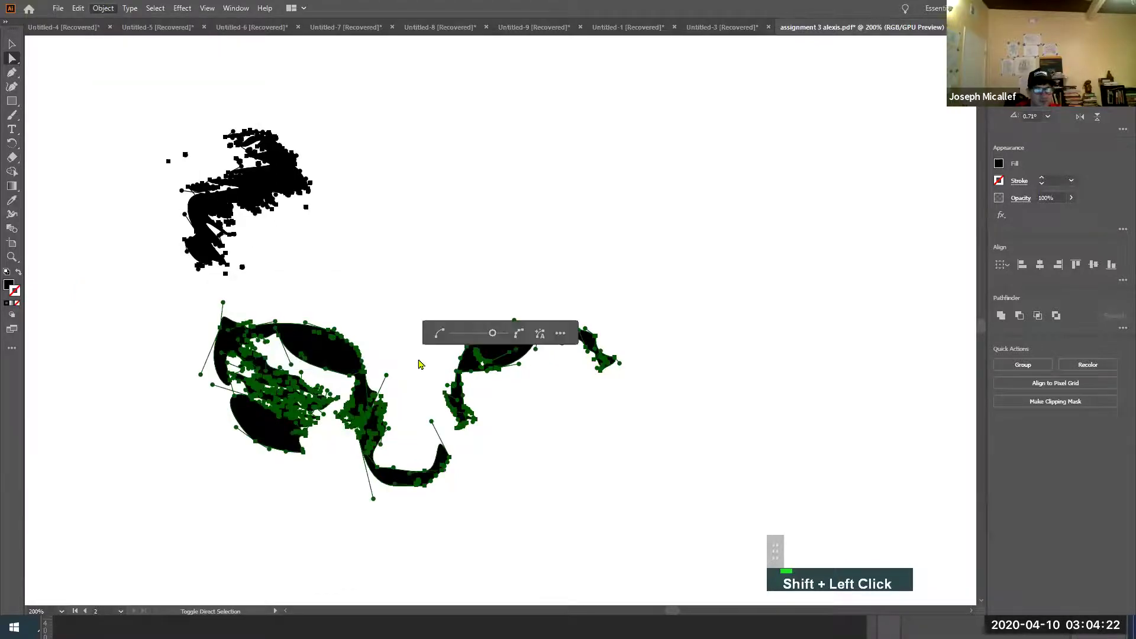
pyautogui.moveTo(485, 336); pyautogui.dragTo(475, 335)
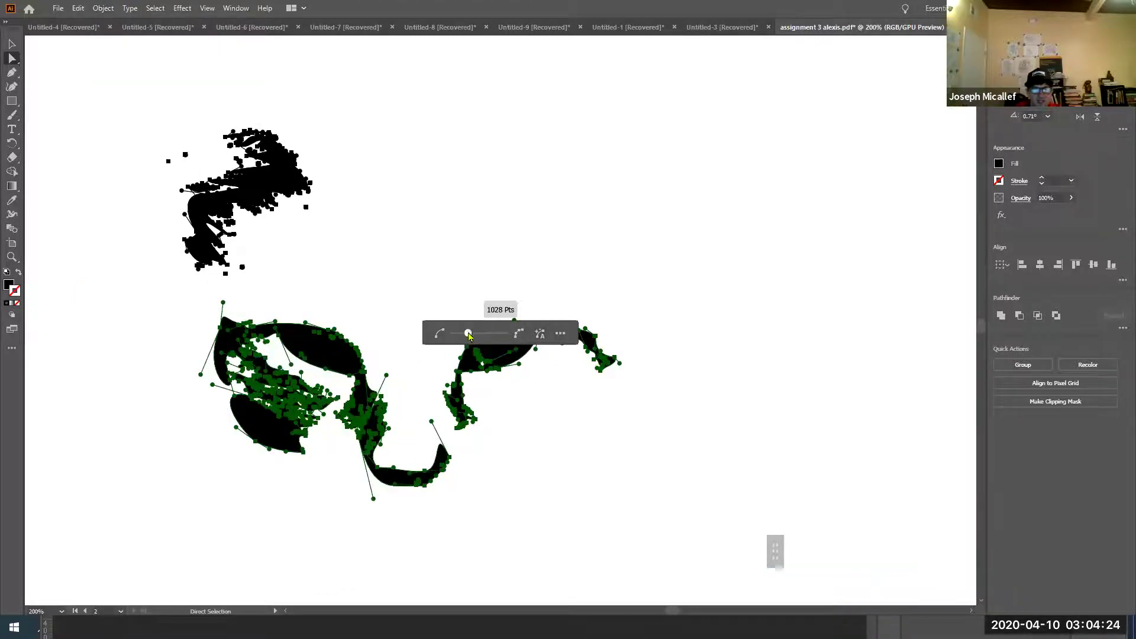
pyautogui.moveTo(463, 333); pyautogui.dragTo(460, 333)
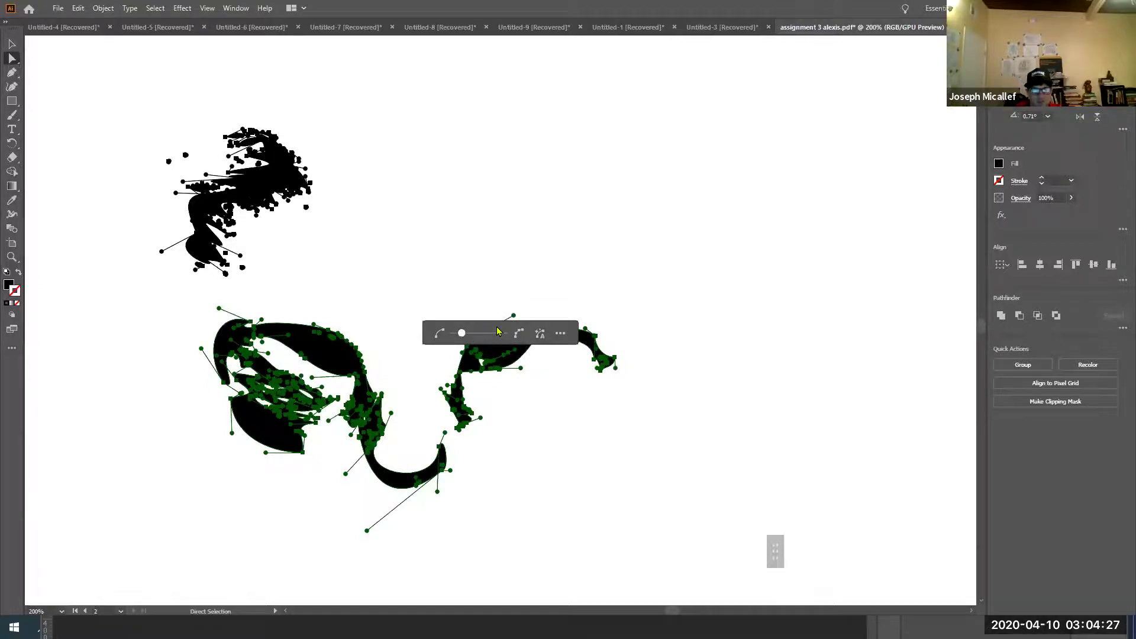
pyautogui.click(456, 334)
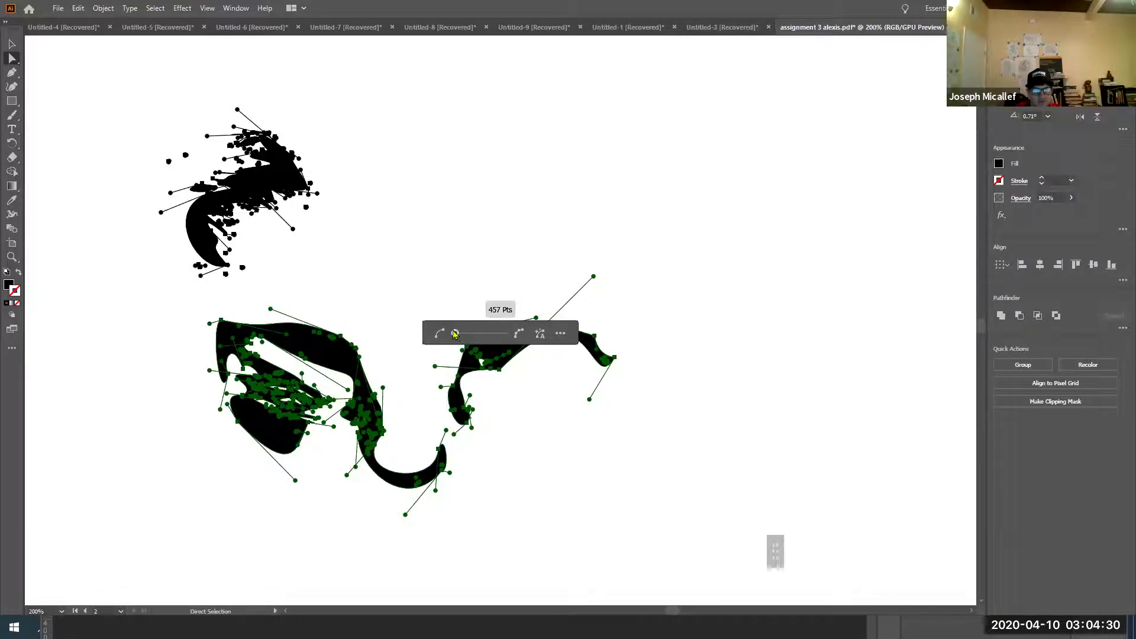
pyautogui.moveTo(455, 333); pyautogui.dragTo(453, 333)
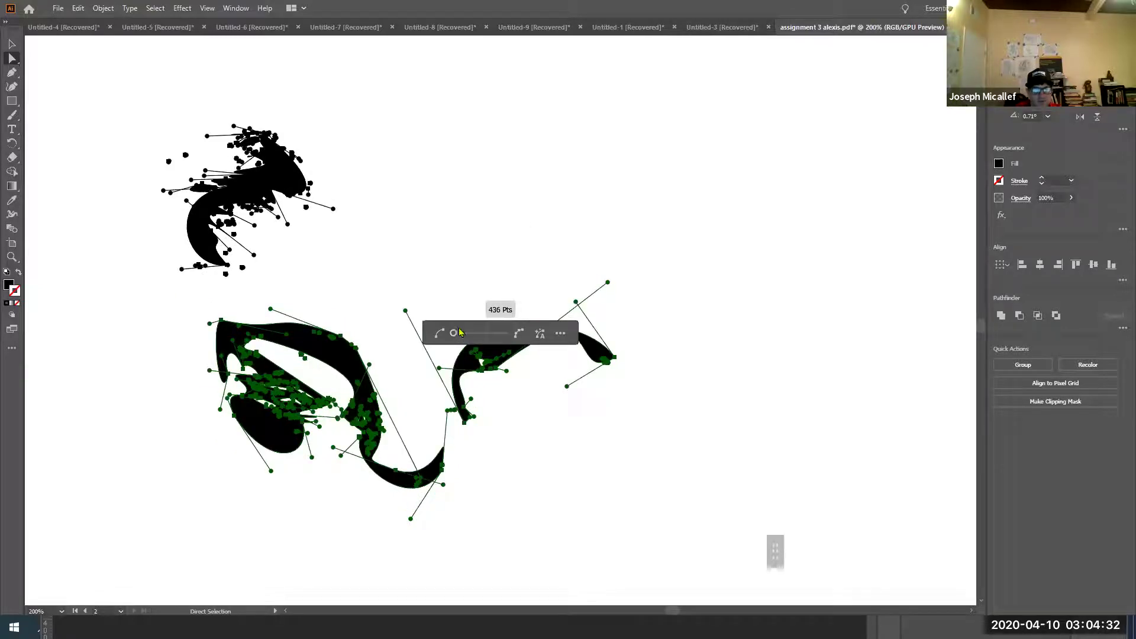
pyautogui.click(454, 333)
pyautogui.click(446, 307)
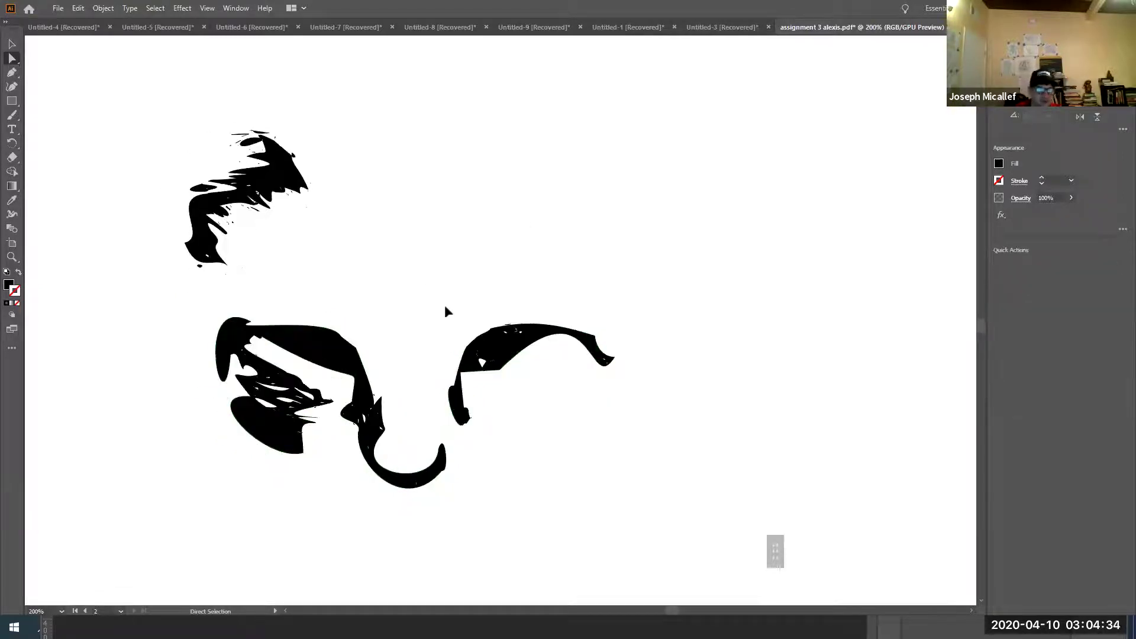
pyautogui.click(306, 360)
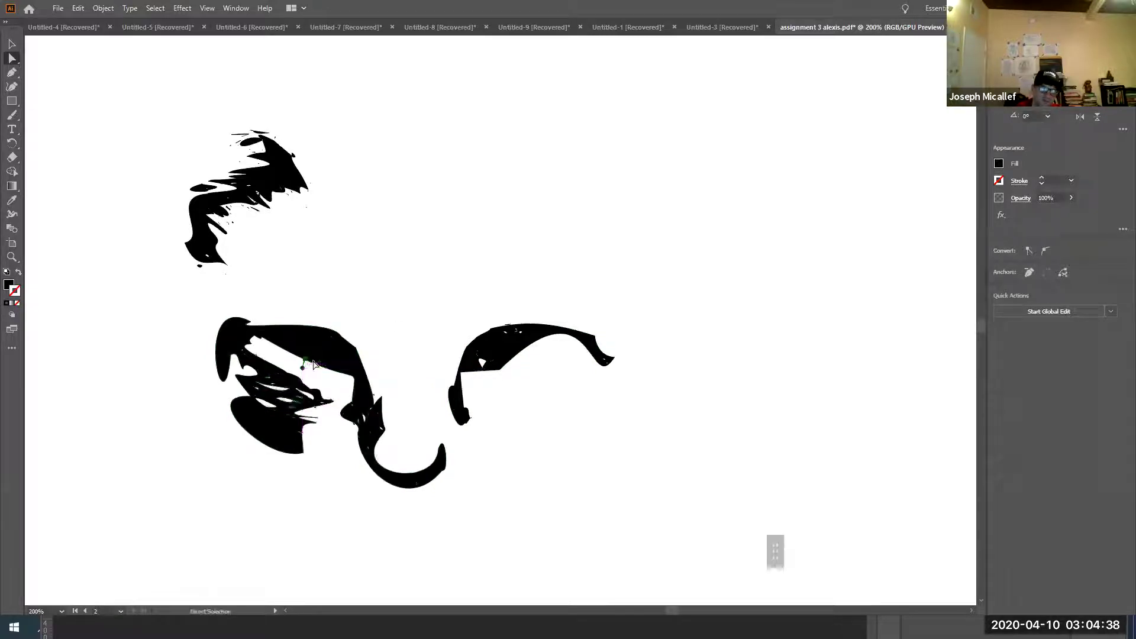
pyautogui.hotkey('ctrl', 'z')
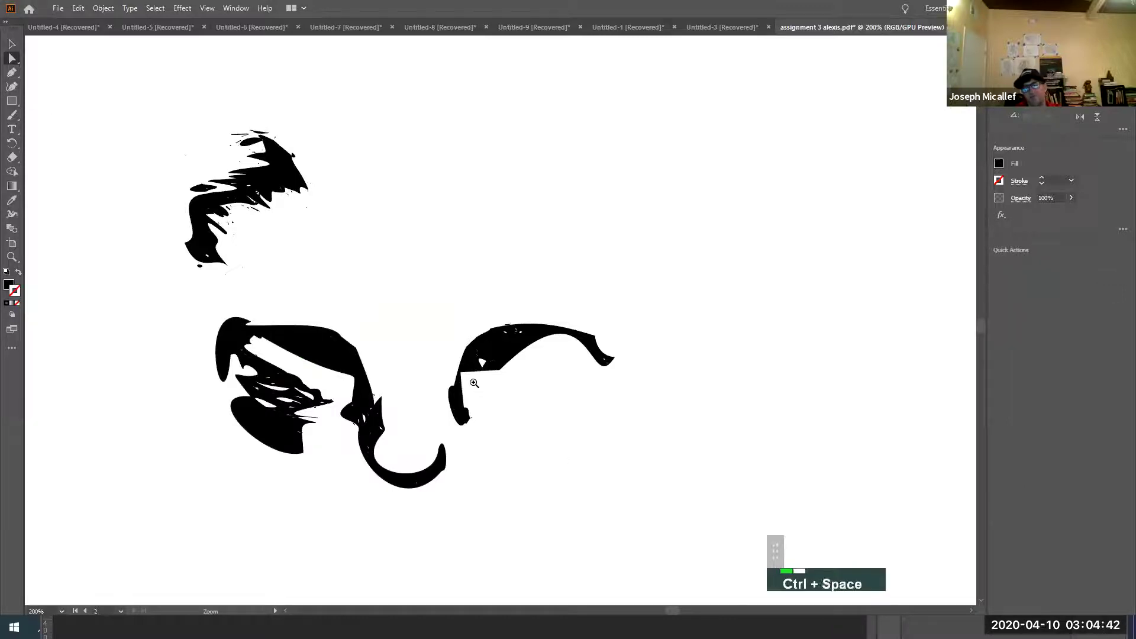
# Undo to restore the earlier artwork and delete the arc path above CAT
pyautogui.keyDown('ctrl'); pyautogui.keyDown('alt'); pyautogui.keyDown('super'); pyautogui.click(474, 385); pyautogui.keyUp('super'); pyautogui.keyUp('alt'); pyautogui.keyUp('ctrl')
pyautogui.keyDown('ctrl'); pyautogui.keyDown('alt'); pyautogui.keyDown('super'); pyautogui.click(444, 355); pyautogui.keyUp('super'); pyautogui.keyUp('alt'); pyautogui.keyUp('ctrl')
pyautogui.moveTo(417, 328); pyautogui.dragTo(515, 434)
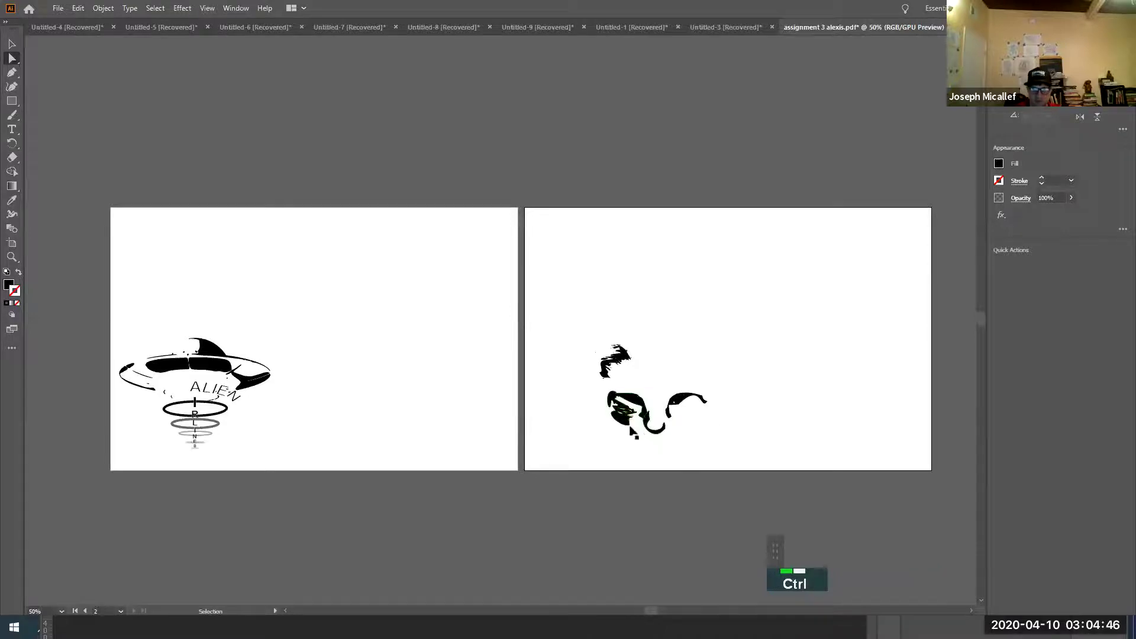
pyautogui.hotkey('ctrl', 'z')
pyautogui.hotkey('ctrl', 'z')
pyautogui.hotkey('ctrl', 'z')
pyautogui.hotkey('ctrl', 'z')
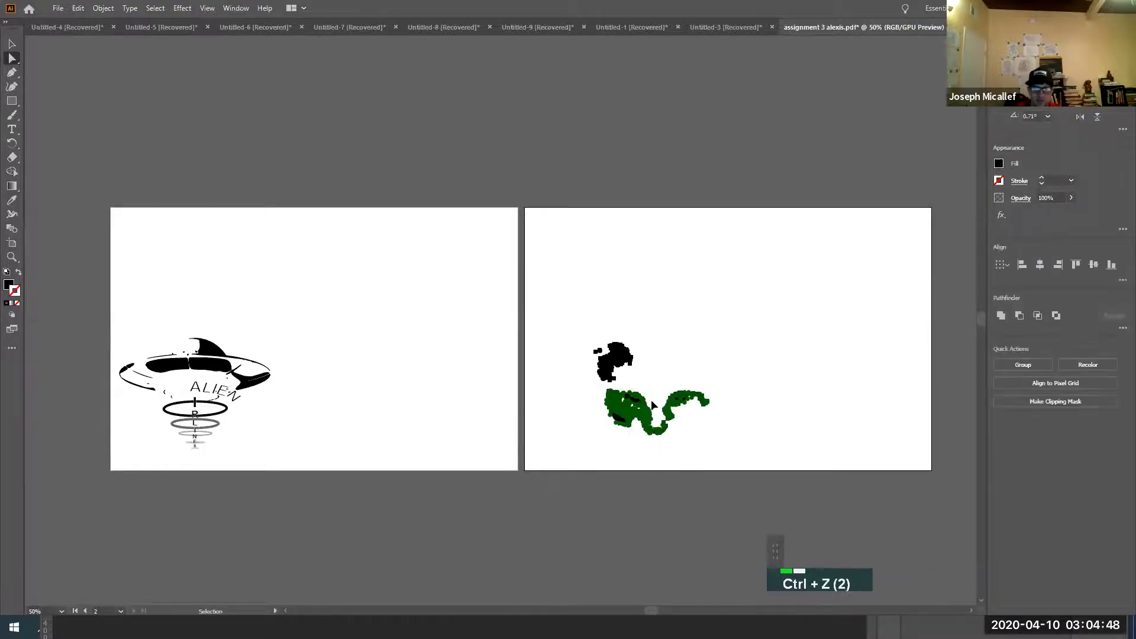
pyautogui.click(711, 294)
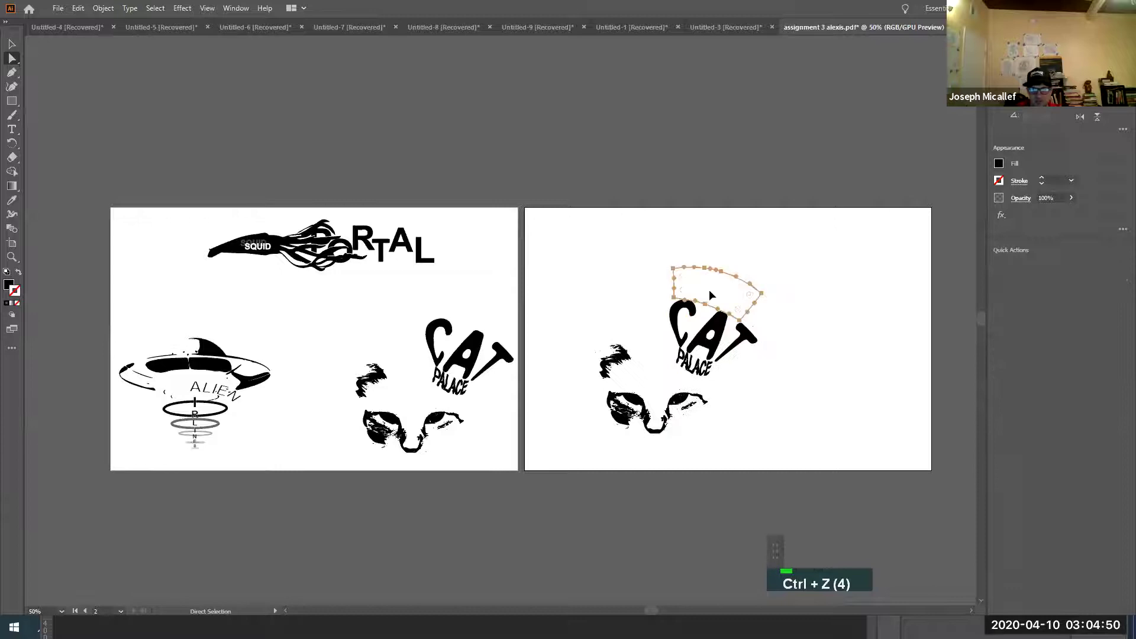
pyautogui.press('BackSpace')
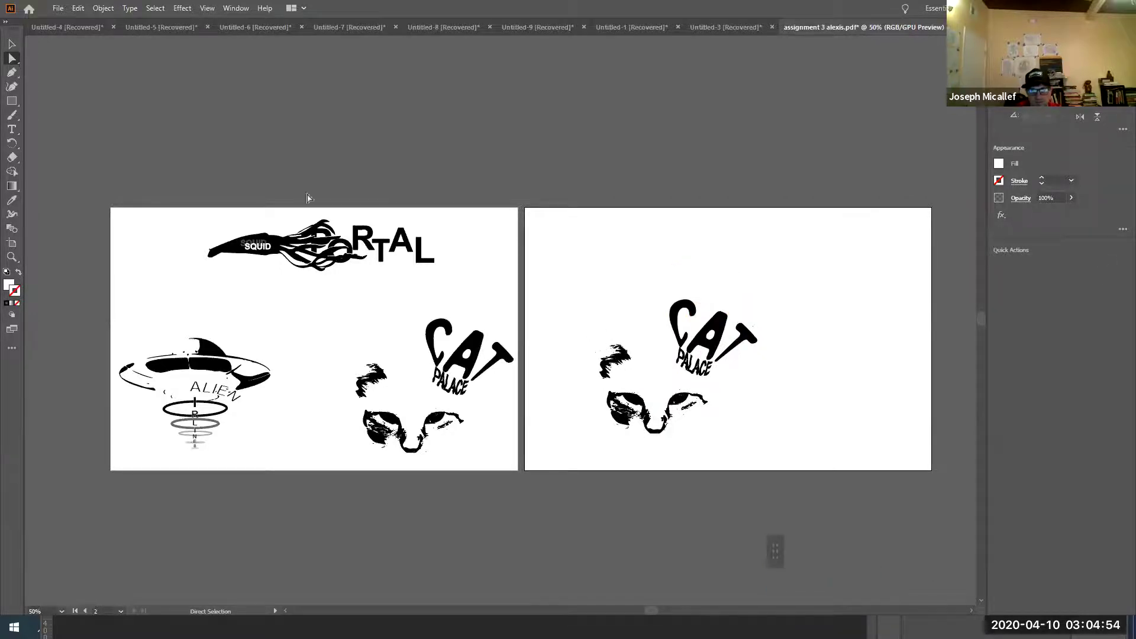
# Move the squid lettering group onto the right artboard above CAT PALACE
pyautogui.click(12, 43)
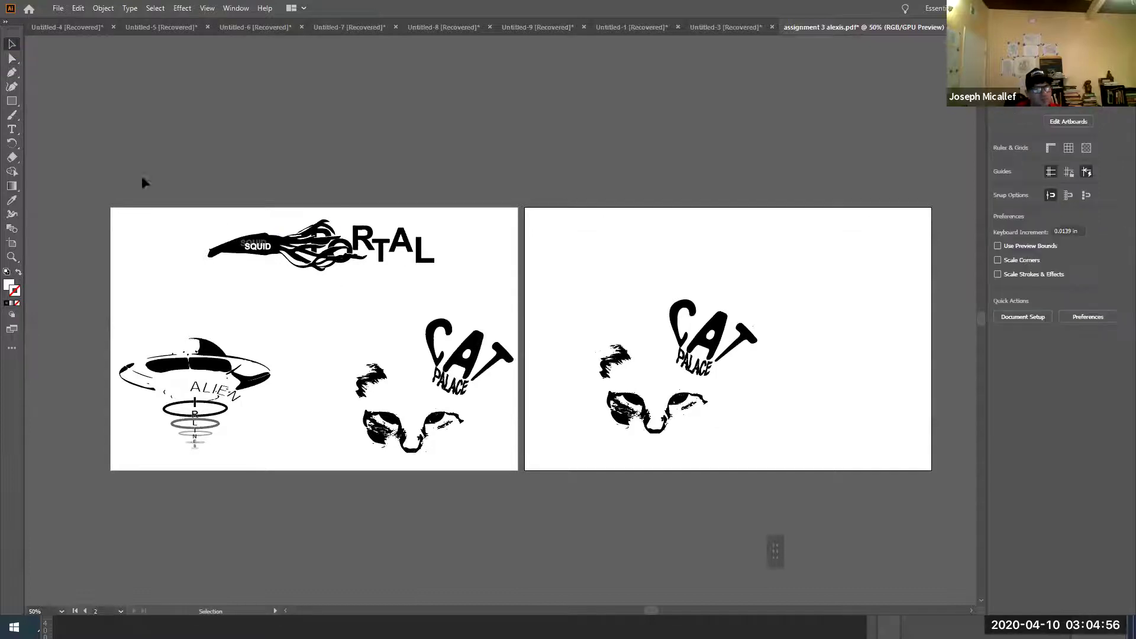
pyautogui.hotkey('ctrl', 'a')
pyautogui.click(292, 439)
pyautogui.click(309, 243)
pyautogui.moveTo(169, 212); pyautogui.dragTo(431, 267)
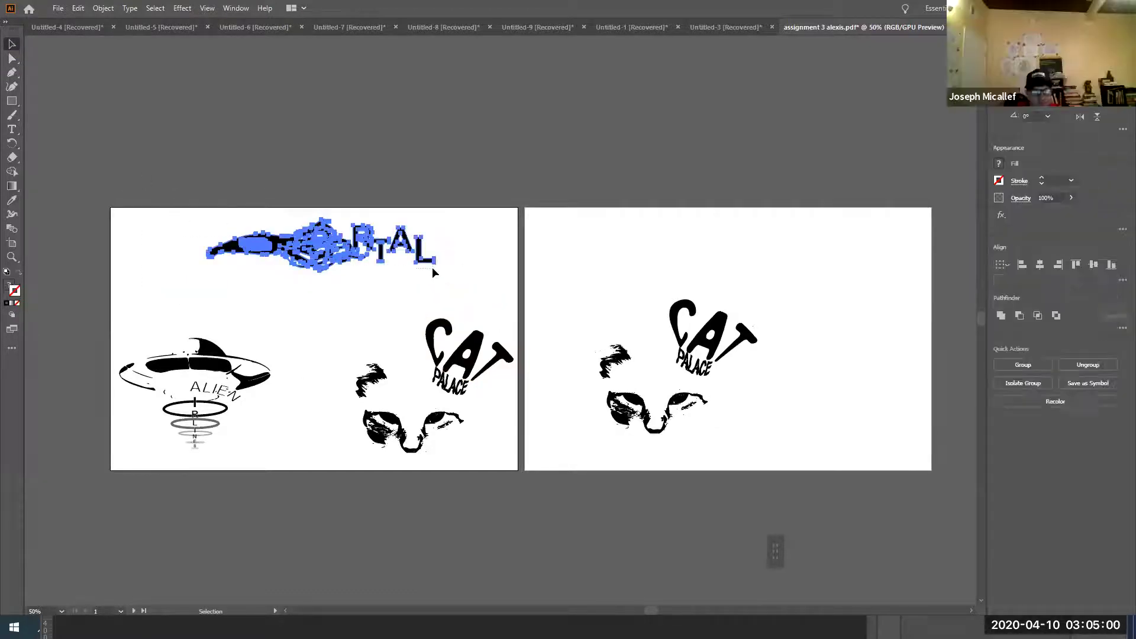
pyautogui.click(361, 186)
pyautogui.click(401, 248)
pyautogui.moveTo(401, 248); pyautogui.dragTo(734, 258)
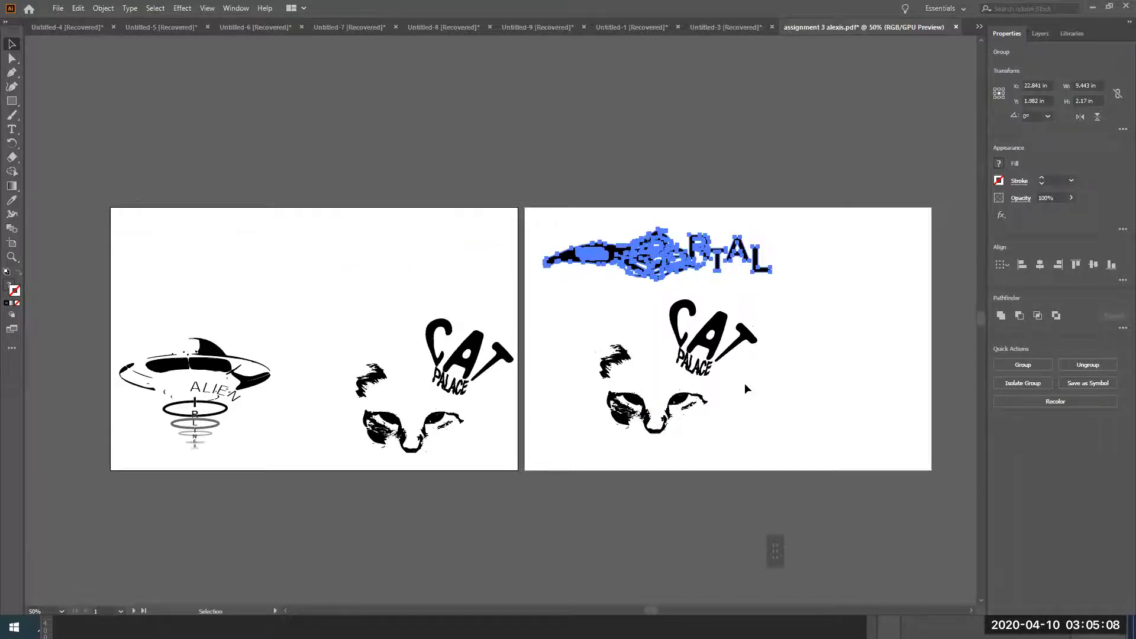
pyautogui.hotkey('ctrl', 'space')
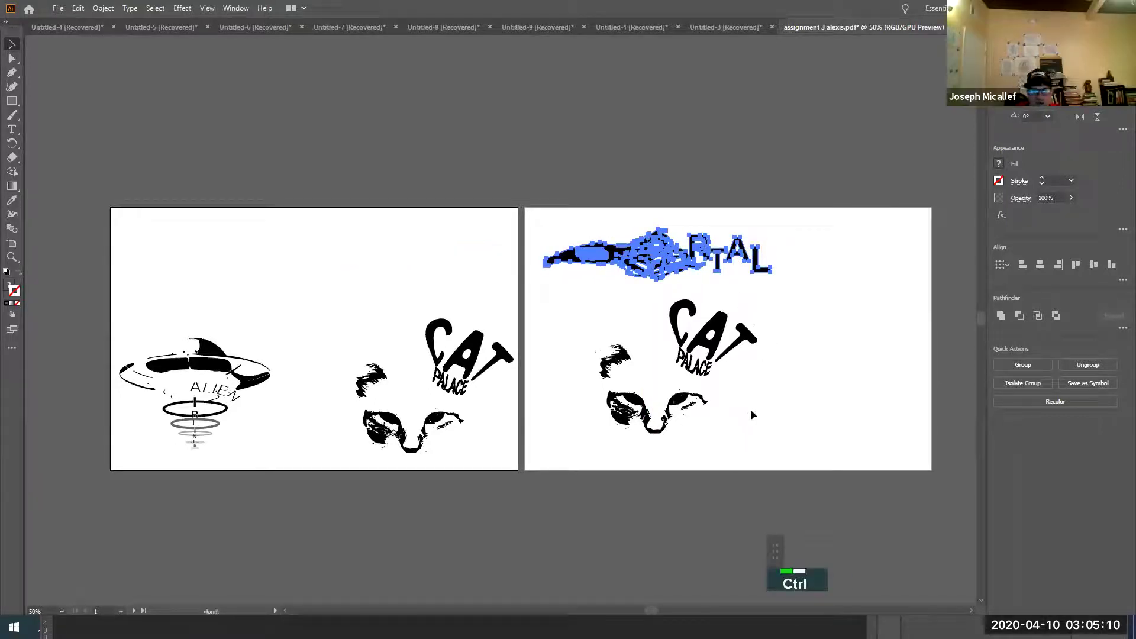
# Copy the Cat Palace artwork and create a new blank document, Untitled-1
pyautogui.press('space')
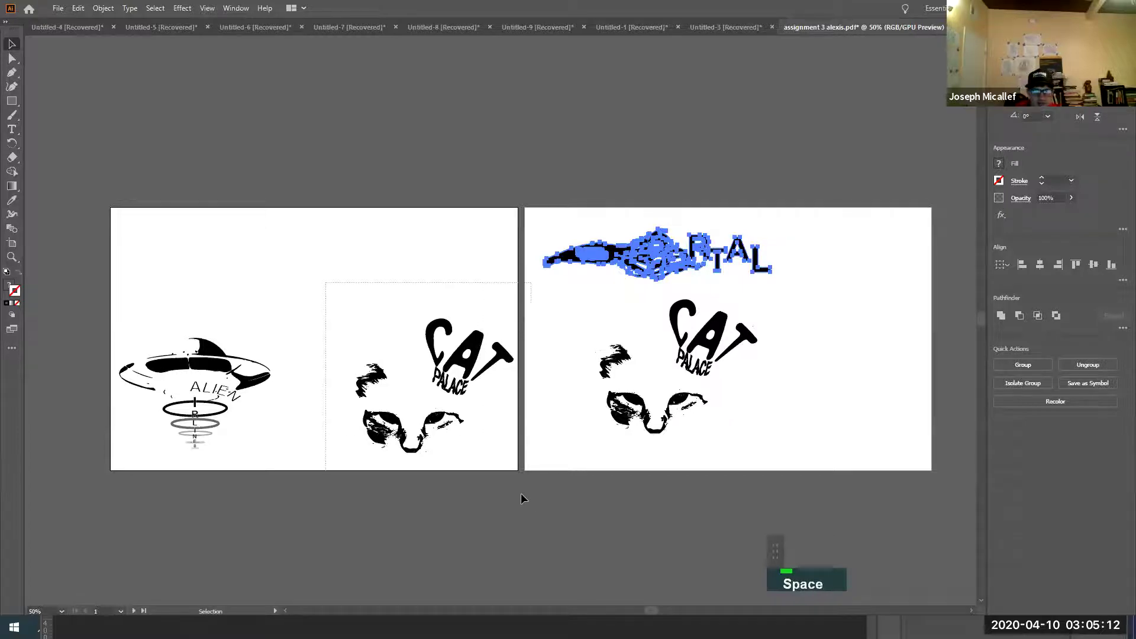
pyautogui.moveTo(521, 492); pyautogui.dragTo(504, 450)
pyautogui.press('ctrl')
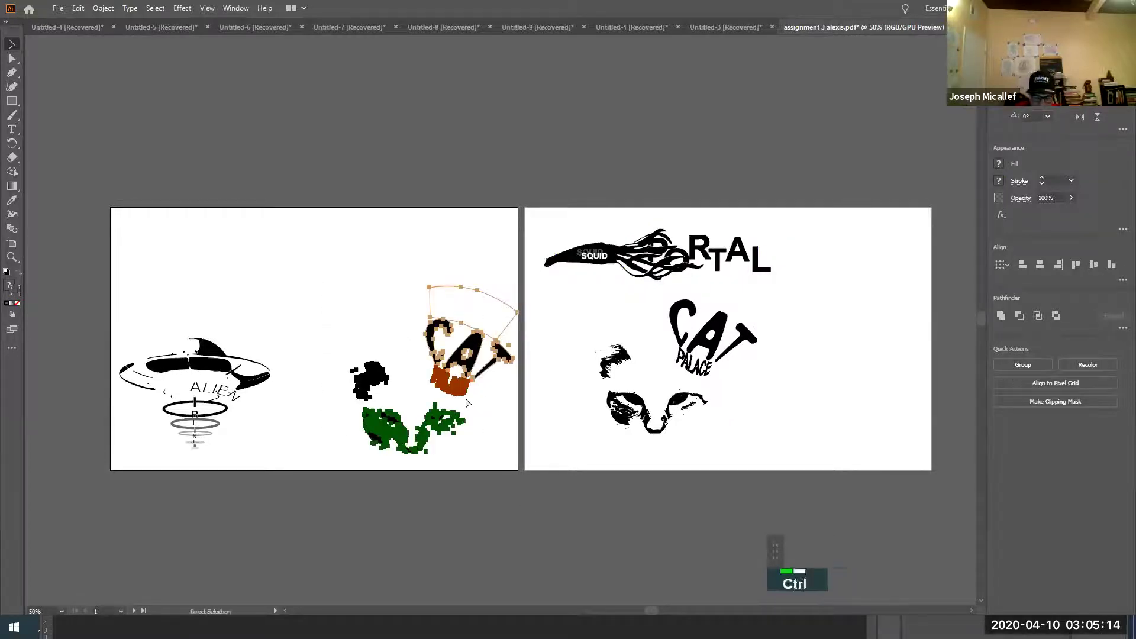
pyautogui.hotkey('ctrl', 'c')
pyautogui.hotkey('ctrl', 'n')
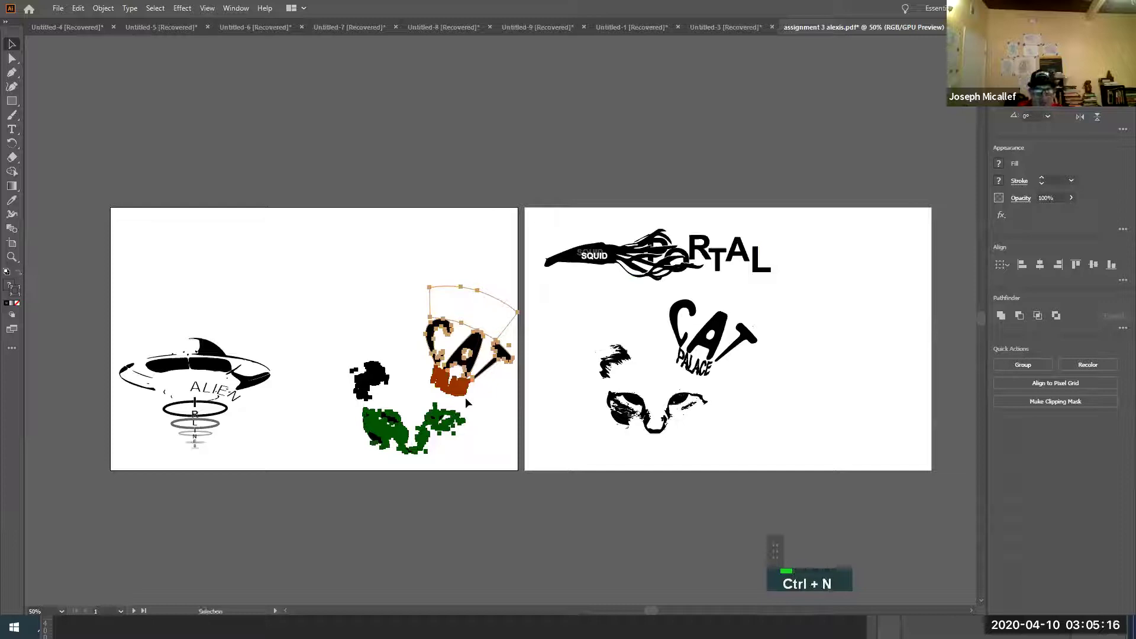
pyautogui.press('Return')
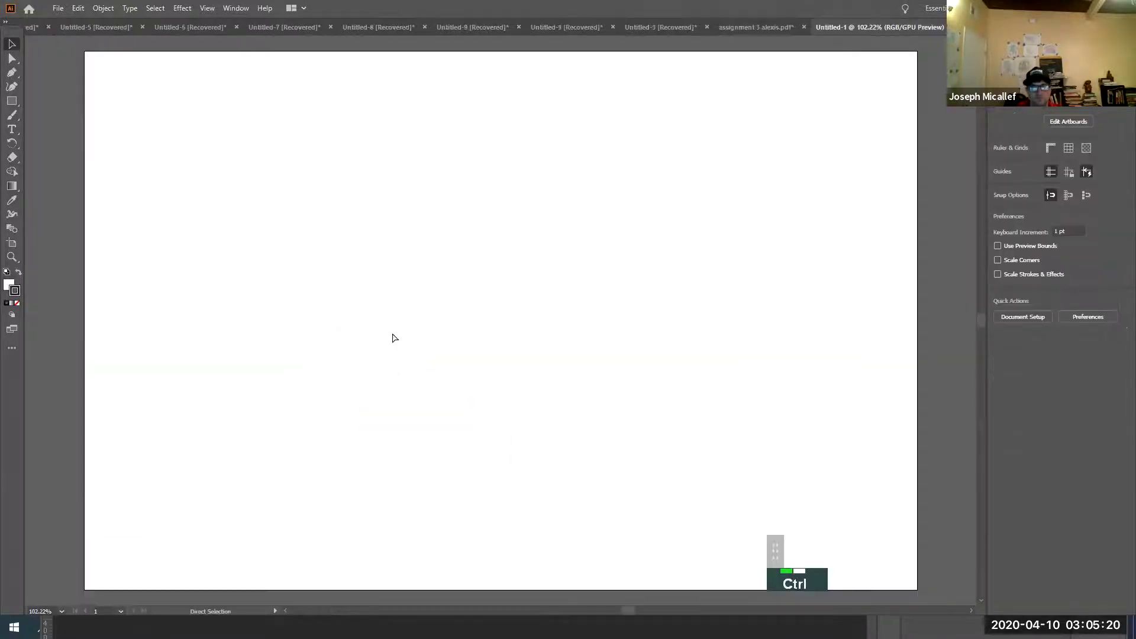
# Paste the copied cat face and CAT PALACE lettering onto the new Untitled-1 artboard
pyautogui.hotkey('ctrl', 'v')
pyautogui.click(618, 434)
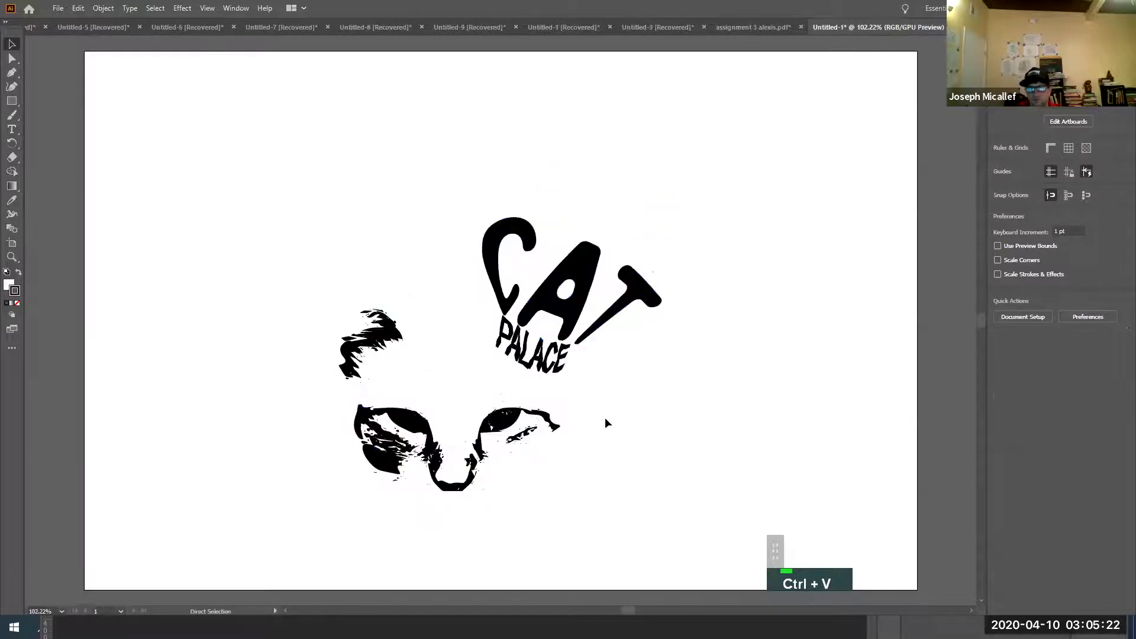
pyautogui.click(424, 425)
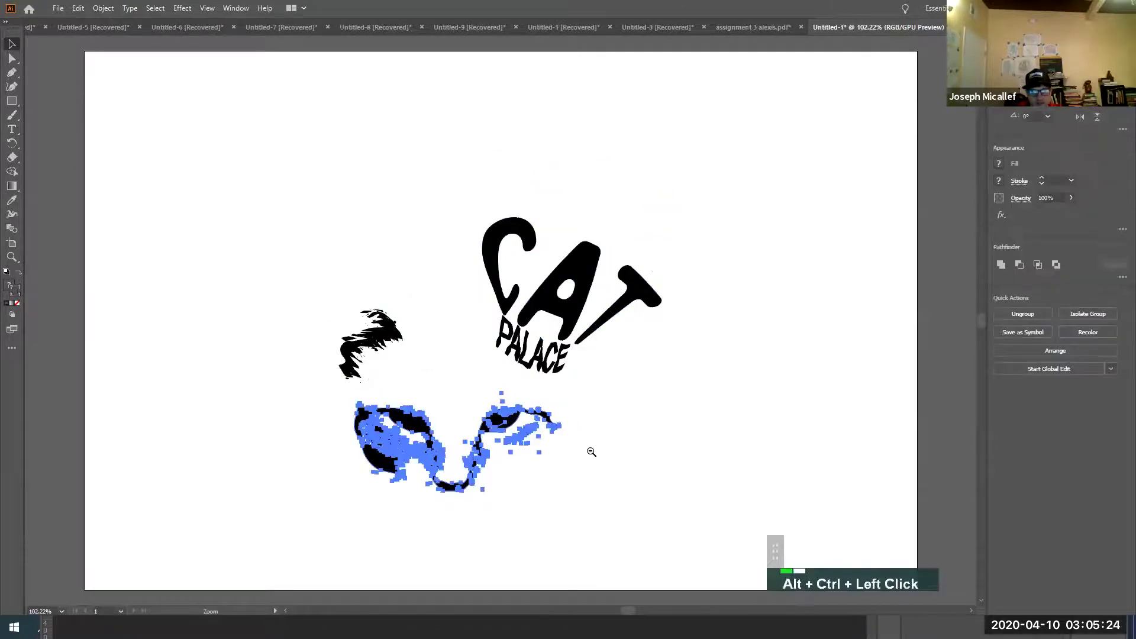
# Zoom in on the cat's left eye to inspect its jagged traced edges
pyautogui.keyDown('ctrl'); pyautogui.keyDown('alt'); pyautogui.click(589, 452); pyautogui.keyUp('alt'); pyautogui.keyUp('ctrl')
pyautogui.keyDown('ctrl'); pyautogui.click(400, 251); pyautogui.keyUp('ctrl')
pyautogui.keyDown('ctrl'); pyautogui.click(425, 259); pyautogui.keyUp('ctrl')
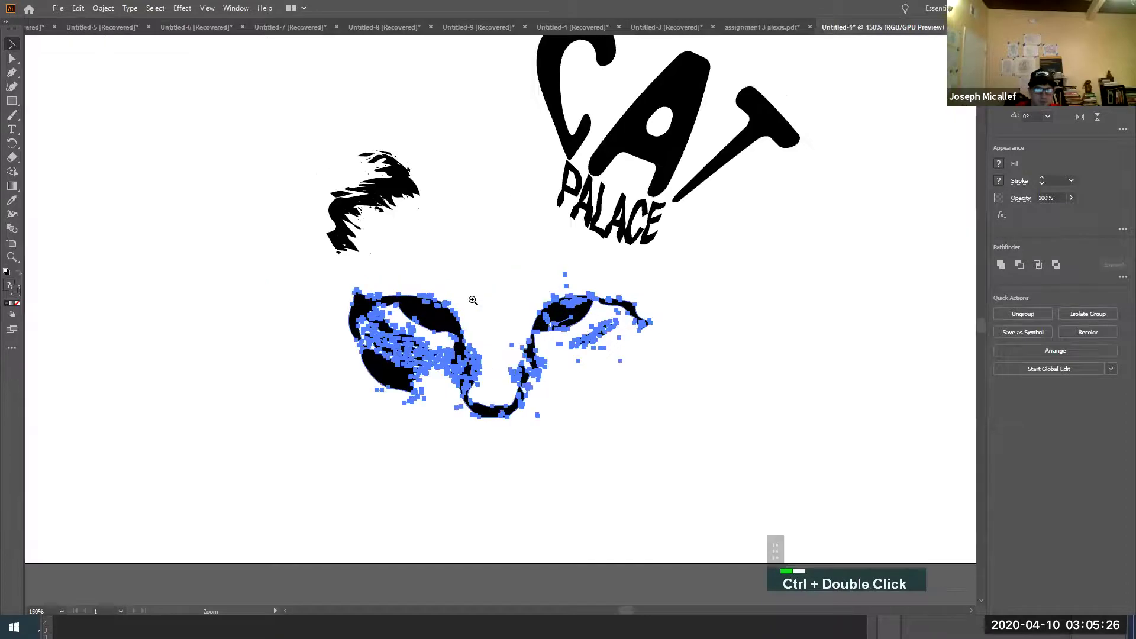
pyautogui.keyDown('ctrl'); pyautogui.click(450, 320); pyautogui.keyUp('ctrl')
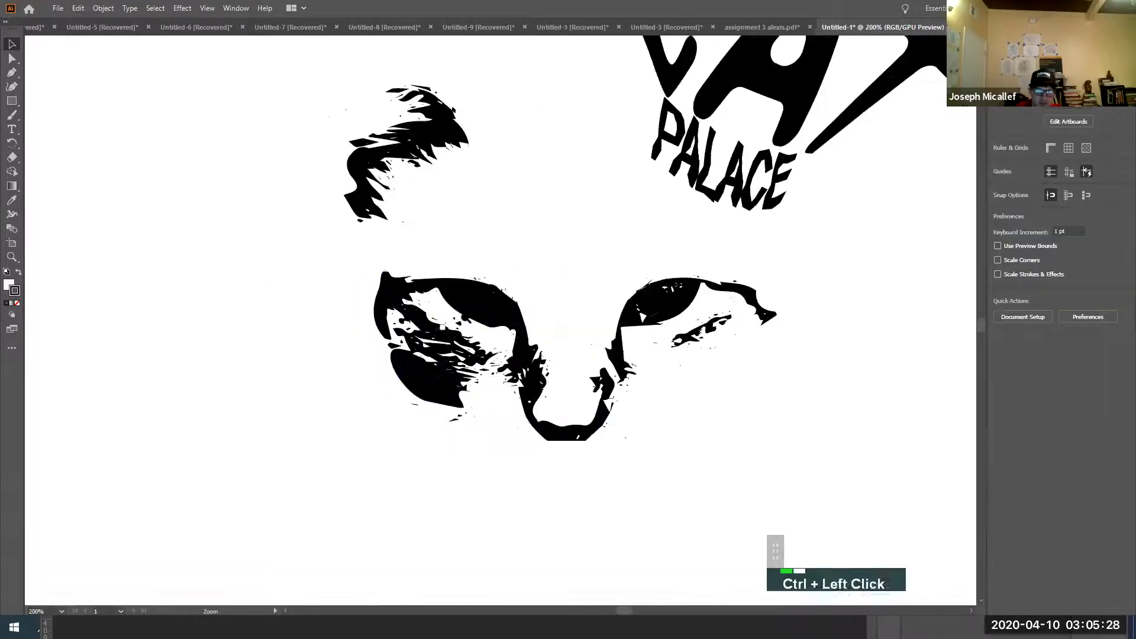
pyautogui.keyDown('ctrl'); pyautogui.click(503, 331); pyautogui.keyUp('ctrl')
pyautogui.keyDown('ctrl'); pyautogui.click(568, 343); pyautogui.keyUp('ctrl')
pyautogui.keyDown('ctrl'); pyautogui.click(569, 343); pyautogui.keyUp('ctrl')
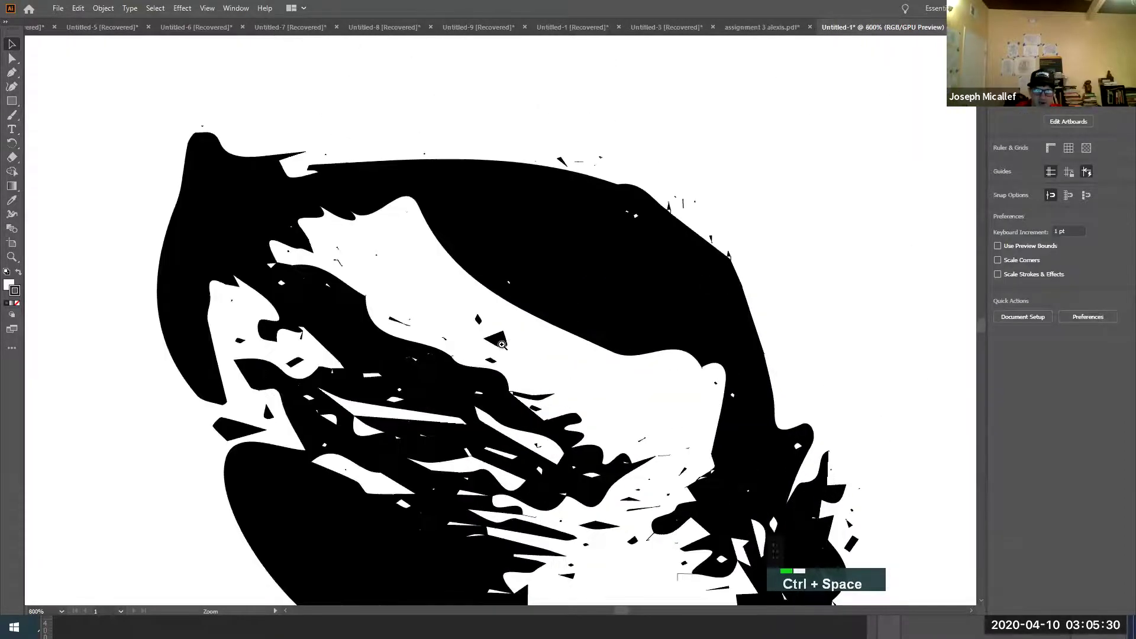
pyautogui.keyDown('ctrl'); pyautogui.click(502, 344); pyautogui.keyUp('ctrl')
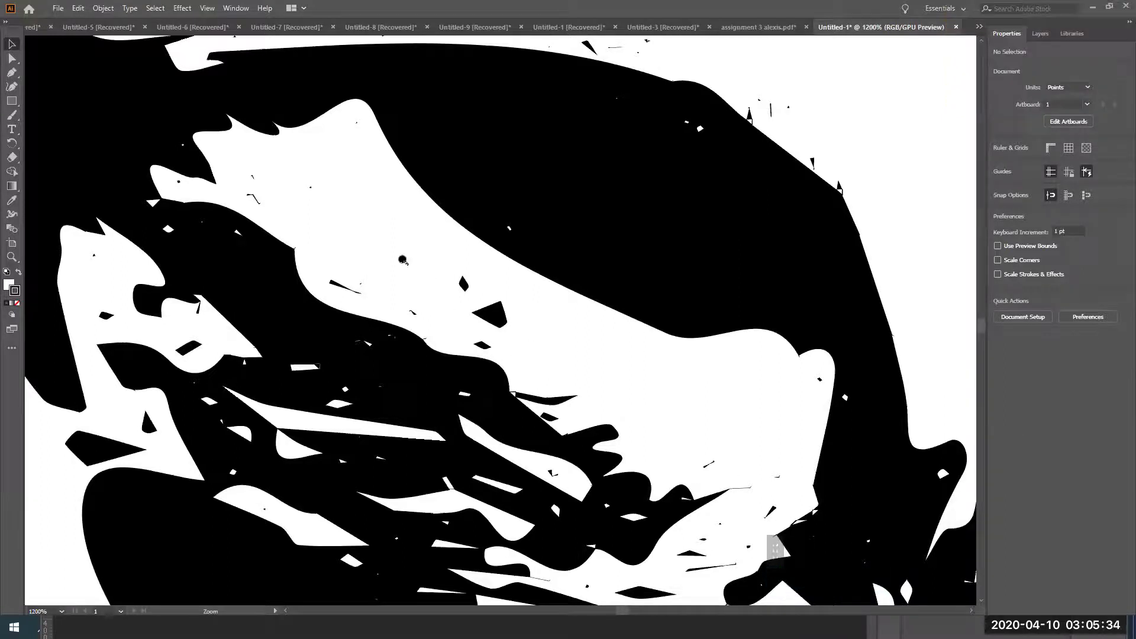
pyautogui.hotkey('ctrl', 'space')
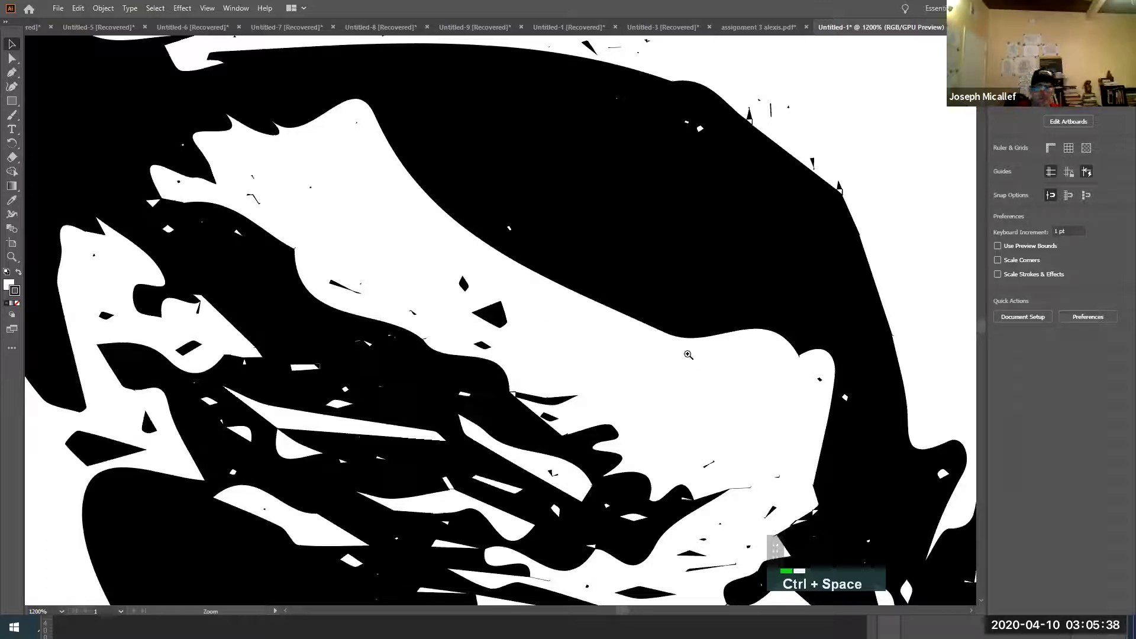
# Zoom back out, check the right eye up close, then return to the whole logo
pyautogui.keyDown('ctrl'); pyautogui.keyDown('alt'); pyautogui.click(652, 330); pyautogui.keyUp('alt'); pyautogui.keyUp('ctrl')
pyautogui.keyDown('ctrl'); pyautogui.keyDown('alt'); pyautogui.click(635, 310); pyautogui.keyUp('alt'); pyautogui.keyUp('ctrl')
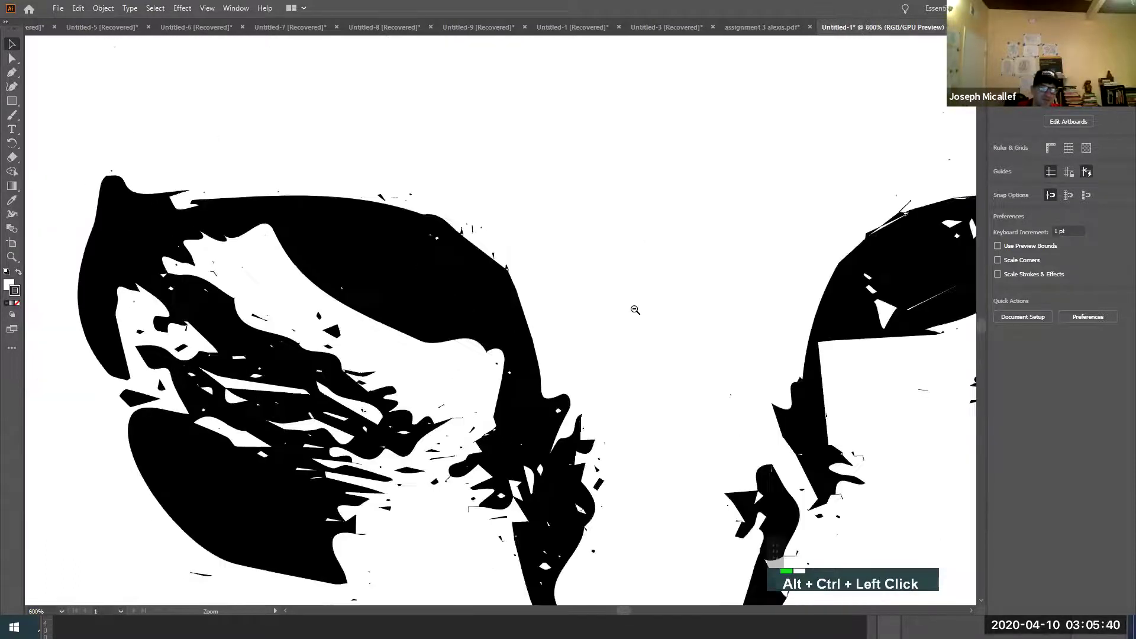
pyautogui.keyDown('ctrl'); pyautogui.keyDown('alt'); pyautogui.click(635, 309); pyautogui.keyUp('alt'); pyautogui.keyUp('ctrl')
pyautogui.keyDown('ctrl'); pyautogui.keyDown('alt'); pyautogui.click(584, 314); pyautogui.keyUp('alt'); pyautogui.keyUp('ctrl')
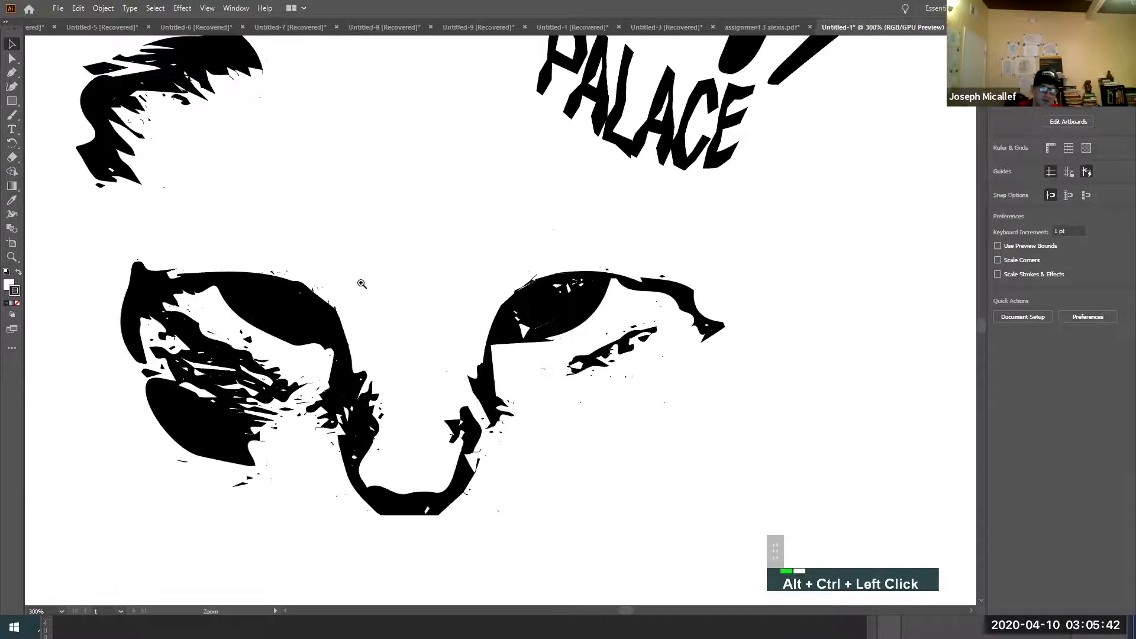
pyautogui.keyDown('ctrl'); pyautogui.keyDown('alt'); pyautogui.click(586, 373); pyautogui.keyUp('alt'); pyautogui.keyUp('ctrl')
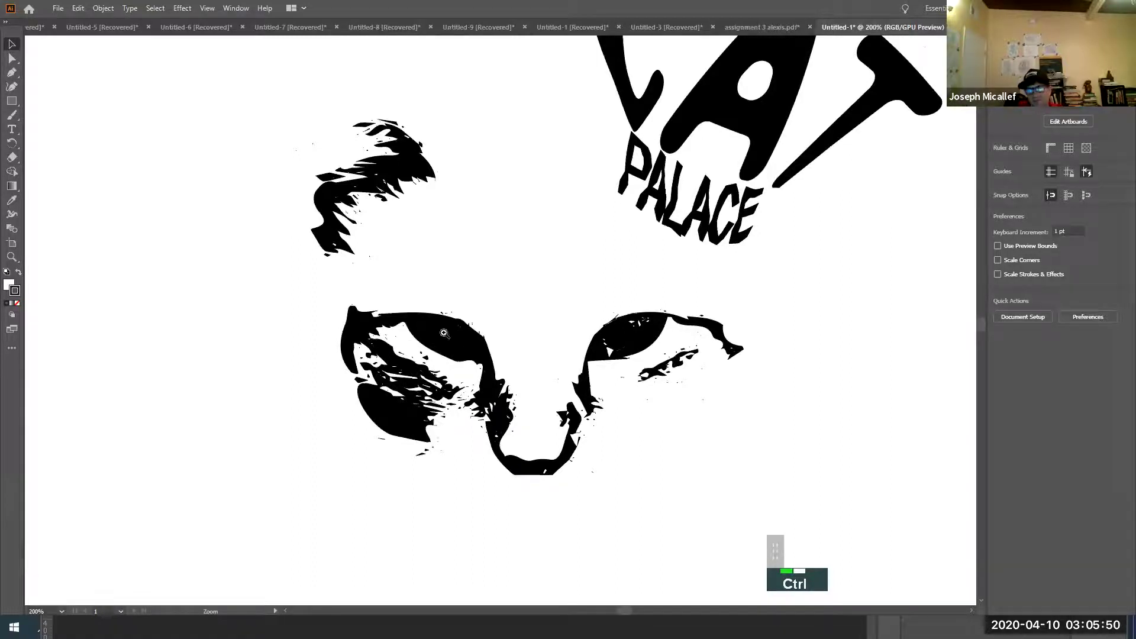
pyautogui.keyDown('ctrl'); pyautogui.click(638, 349); pyautogui.keyUp('ctrl')
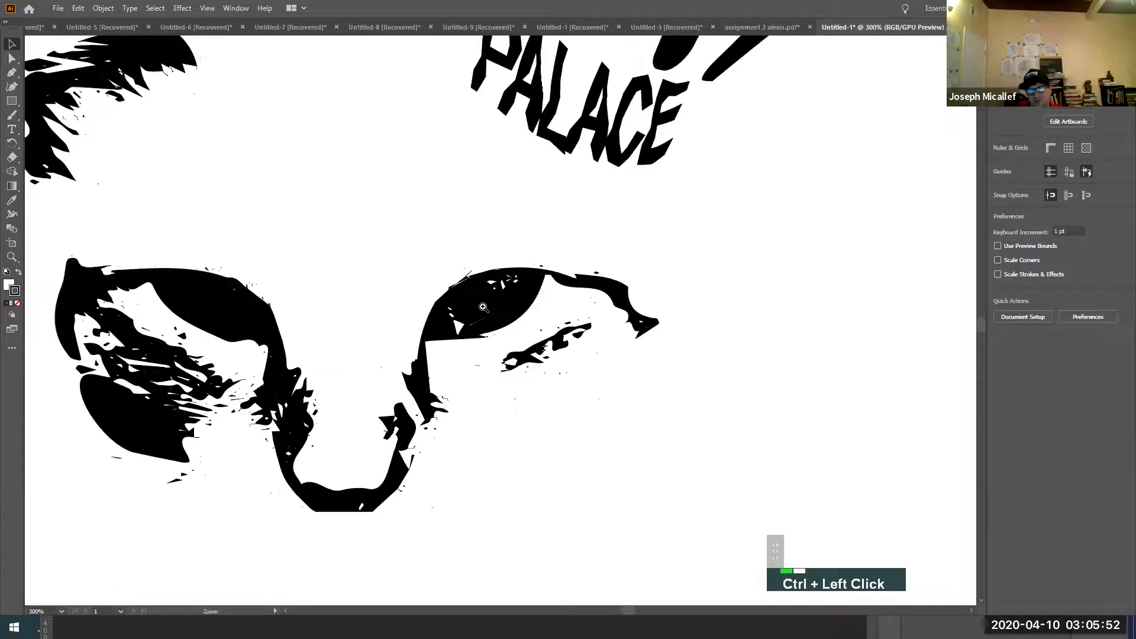
pyautogui.keyDown('ctrl'); pyautogui.doubleClick(485, 310); pyautogui.keyUp('ctrl')
pyautogui.keyDown('ctrl'); pyautogui.keyDown('alt'); pyautogui.doubleClick(464, 334); pyautogui.keyUp('alt'); pyautogui.keyUp('ctrl')
pyautogui.keyDown('ctrl'); pyautogui.keyDown('alt'); pyautogui.click(464, 335); pyautogui.keyUp('alt'); pyautogui.keyUp('ctrl')
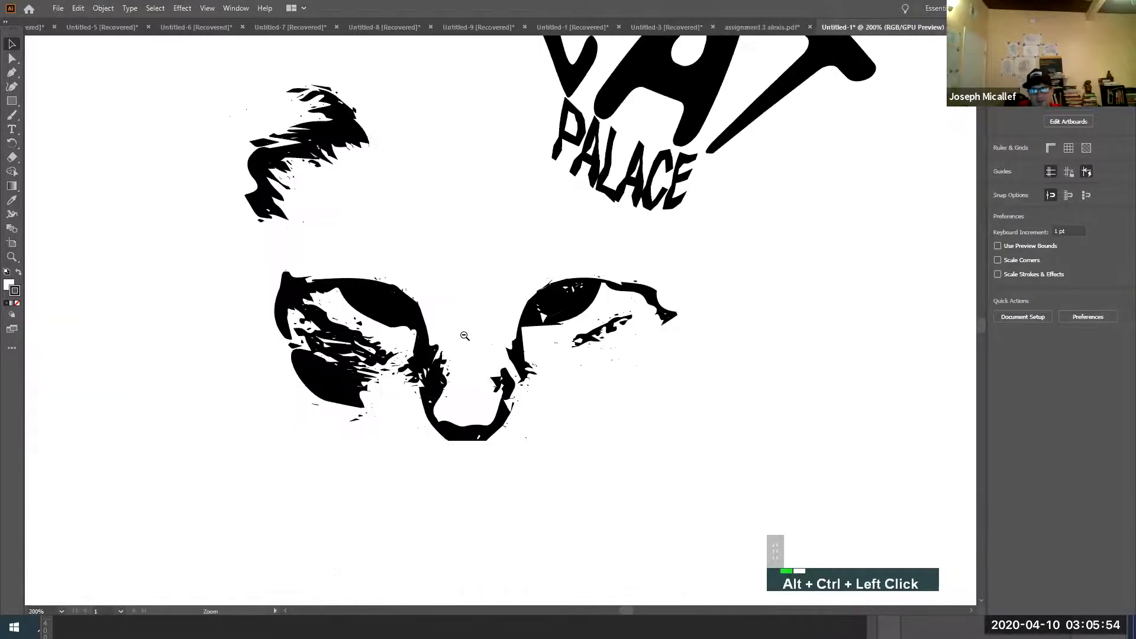
pyautogui.keyDown('ctrl'); pyautogui.keyDown('alt'); pyautogui.click(549, 321); pyautogui.keyUp('alt'); pyautogui.keyUp('ctrl')
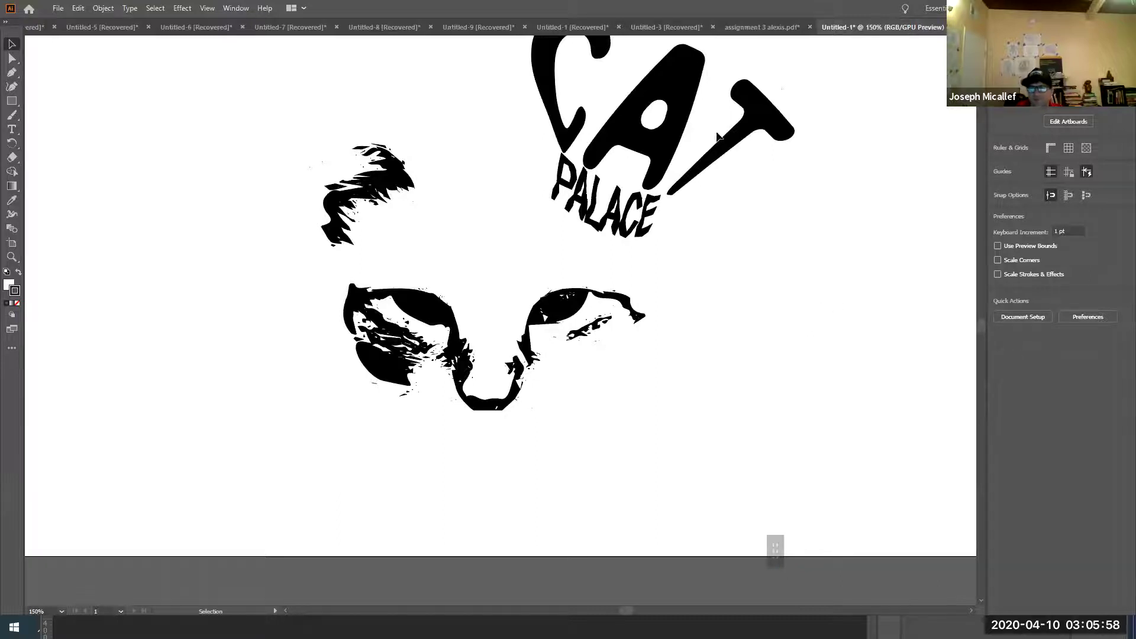
# Move the CAT and PALACE lettering onto its own new layer in place and hide it
pyautogui.press('space')
pyautogui.moveTo(521, 205); pyautogui.dragTo(495, 258)
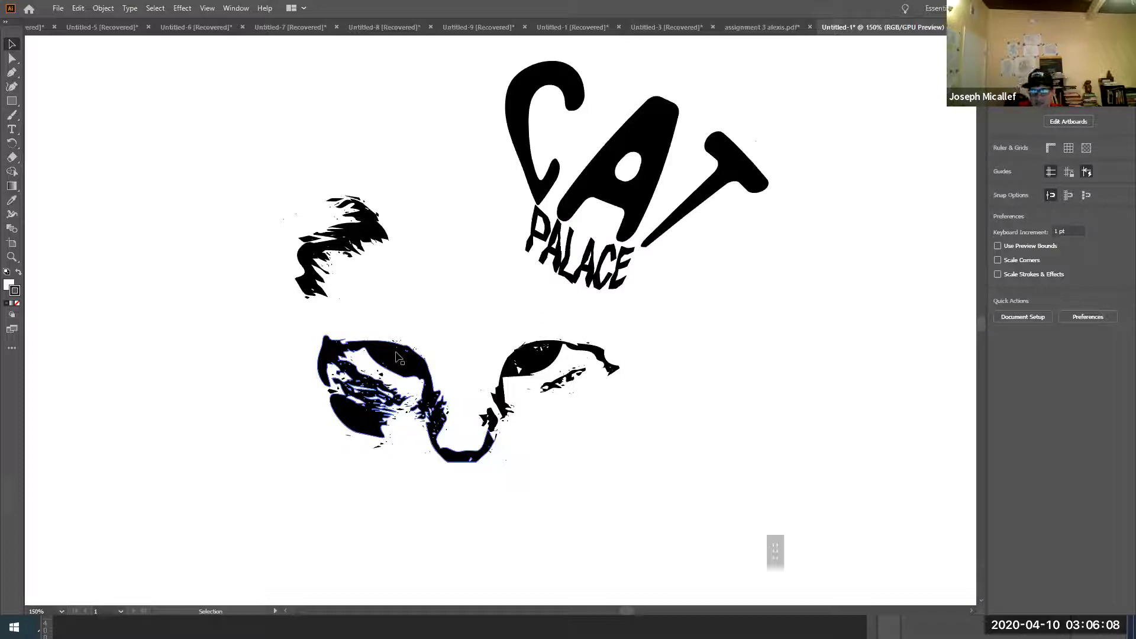
pyautogui.click(573, 187)
pyautogui.press('F7')
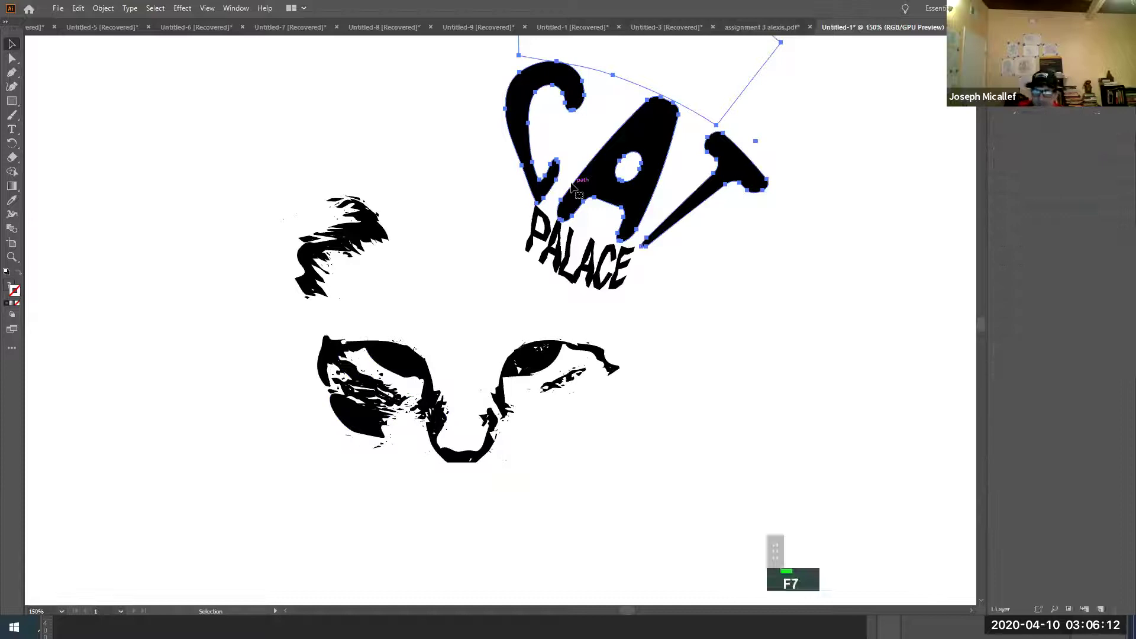
pyautogui.click(828, 282)
pyautogui.moveTo(828, 282); pyautogui.dragTo(502, 58)
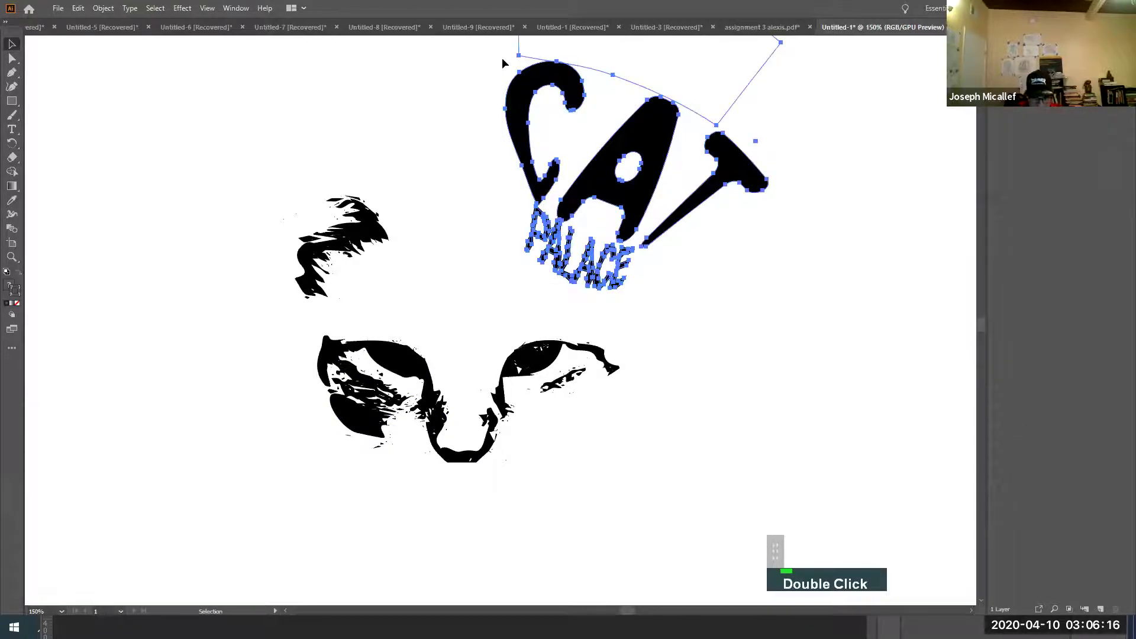
pyautogui.hotkey('ctrl', 'x')
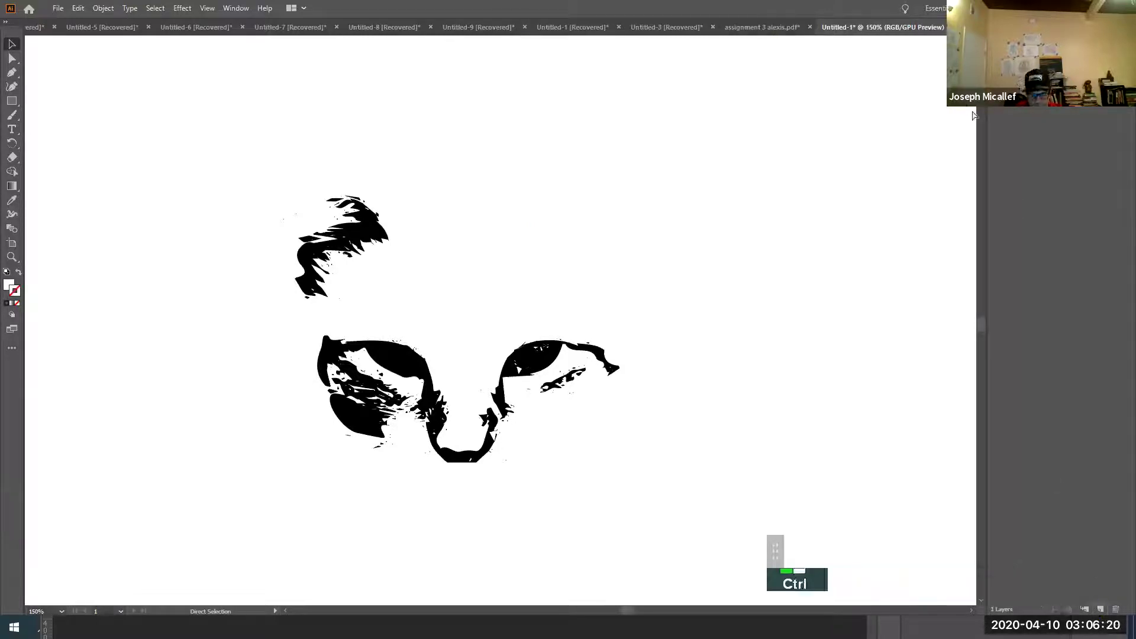
pyautogui.hotkey('ctrl', 'f')
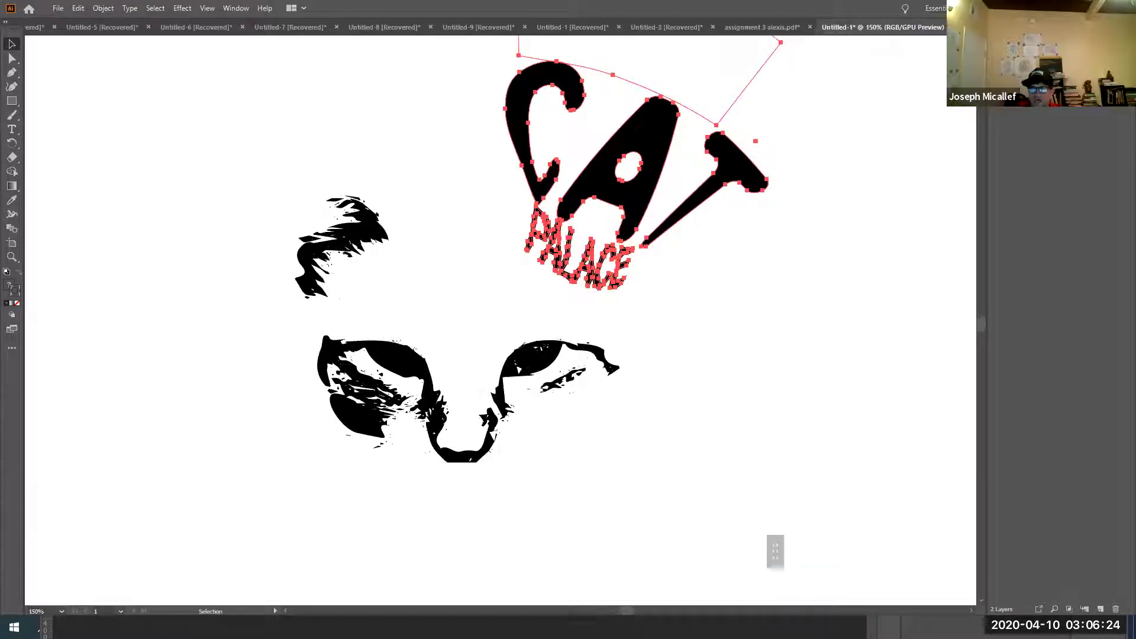
pyautogui.press('Delete')
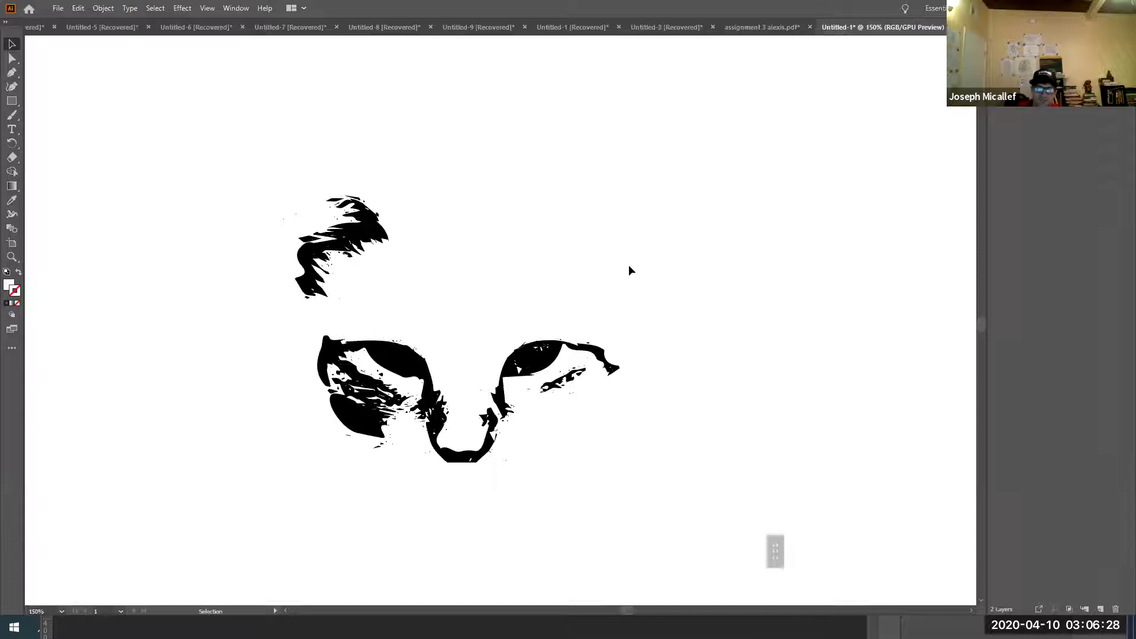
# Zoom in on the left eye and inspect its path anchors with Direct Selection
pyautogui.keyDown('ctrl'); pyautogui.click(642, 332); pyautogui.keyUp('ctrl')
pyautogui.keyDown('ctrl'); pyautogui.click(349, 274); pyautogui.keyUp('ctrl')
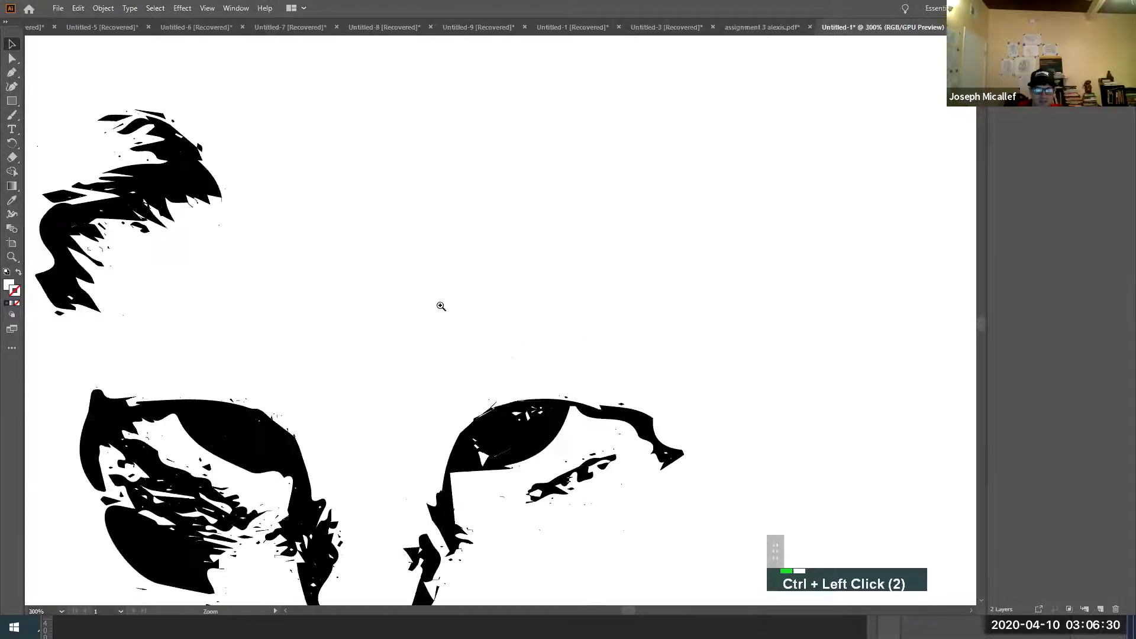
pyautogui.keyDown('ctrl'); pyautogui.click(483, 279); pyautogui.keyUp('ctrl')
pyautogui.keyDown('ctrl'); pyautogui.keyDown('alt'); pyautogui.click(490, 270); pyautogui.keyUp('alt'); pyautogui.keyUp('ctrl')
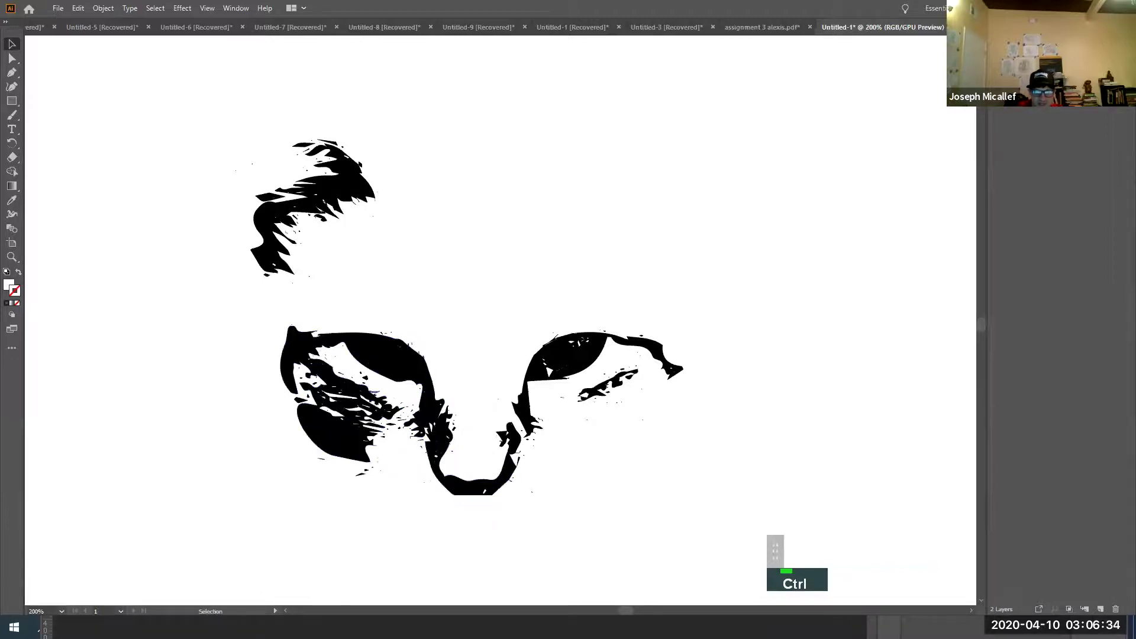
pyautogui.keyDown('ctrl'); pyautogui.click(391, 394); pyautogui.keyUp('ctrl')
pyautogui.keyDown('ctrl'); pyautogui.click(604, 243); pyautogui.keyUp('ctrl')
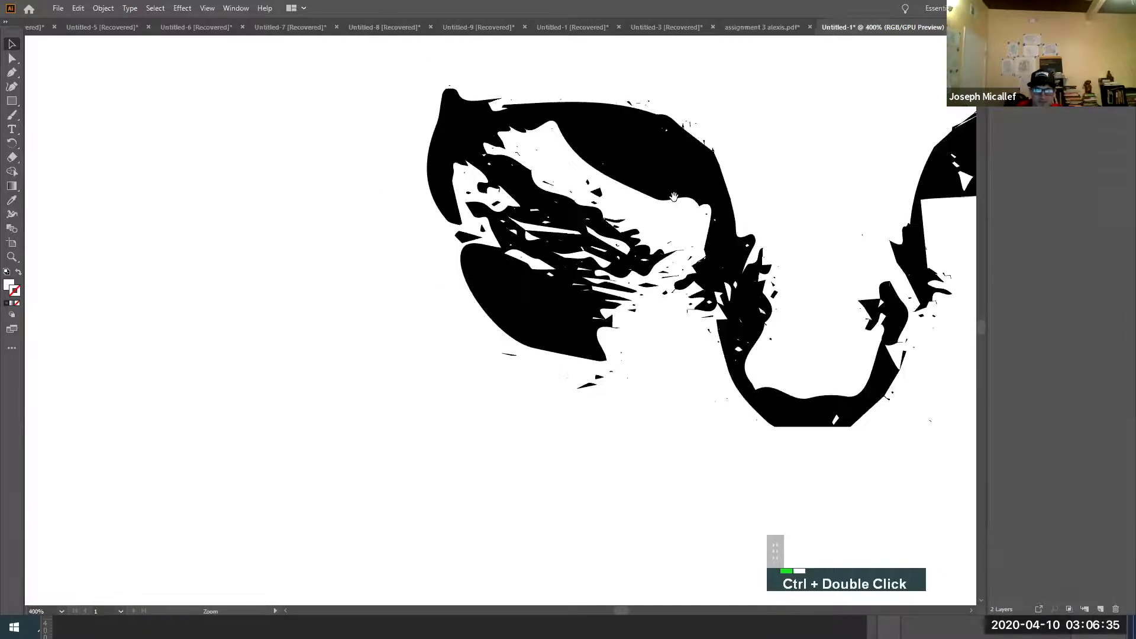
pyautogui.click(600, 200)
pyautogui.press('a')
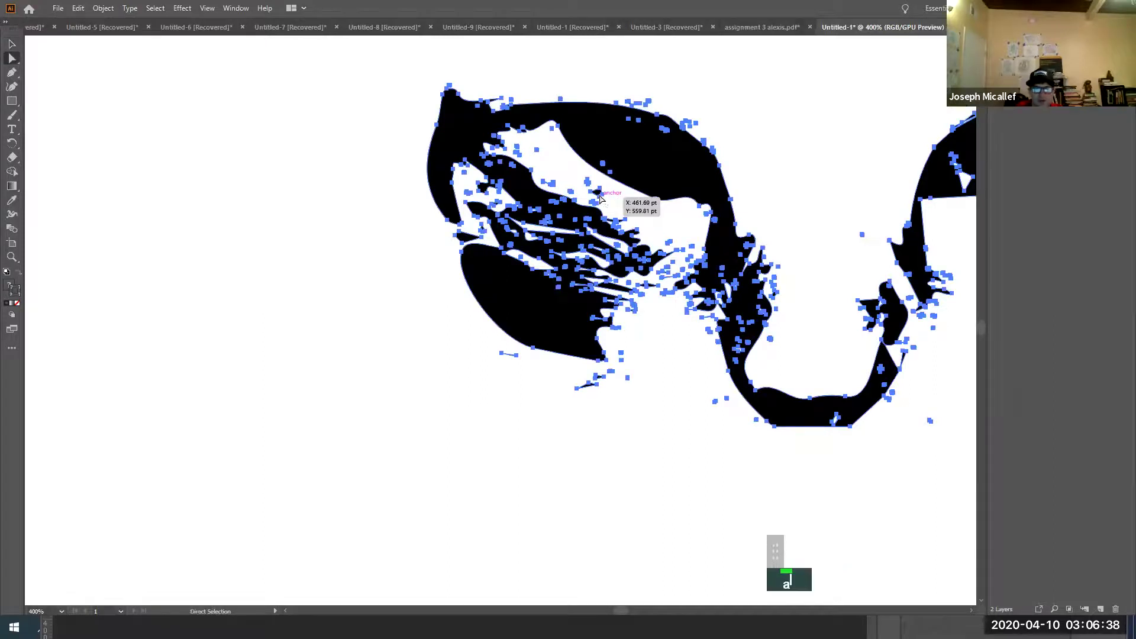
pyautogui.click(597, 192)
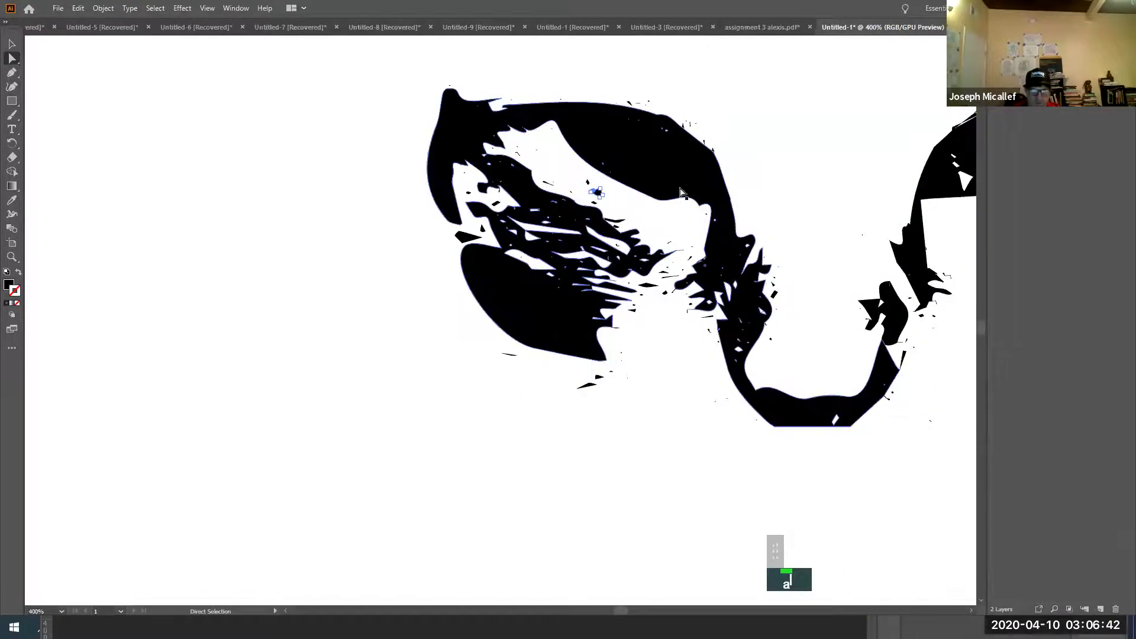
pyautogui.click(658, 173)
pyautogui.keyDown('ctrl'); pyautogui.keyDown('alt'); pyautogui.keyDown('super'); pyautogui.click(810, 204); pyautogui.keyUp('super'); pyautogui.keyUp('alt'); pyautogui.keyUp('ctrl')
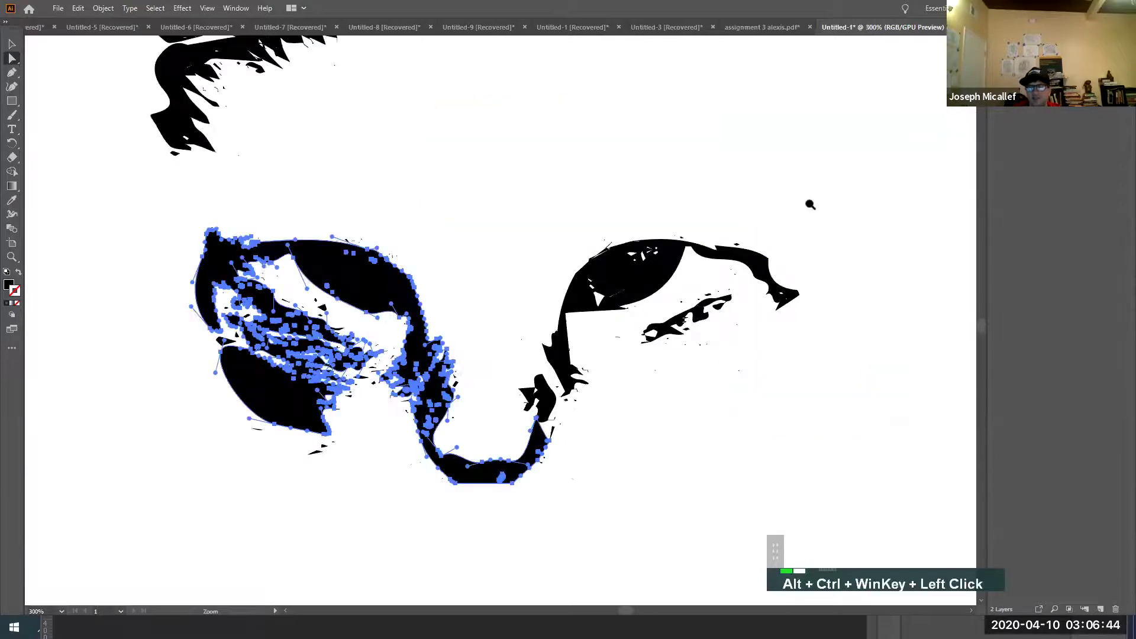
# Select the hair, both eye and nose paths, then bring the whole face into view
pyautogui.click(173, 66)
pyautogui.keyDown('shift'); pyautogui.click(650, 282); pyautogui.keyUp('shift')
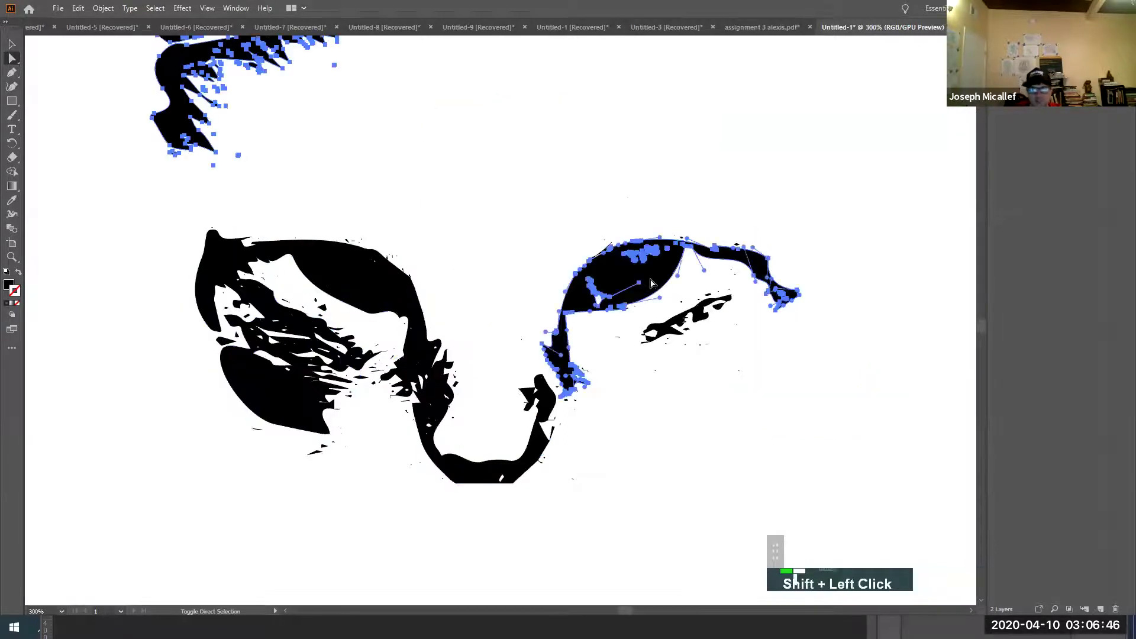
pyautogui.keyDown('shift'); pyautogui.click(335, 279); pyautogui.keyUp('shift')
pyautogui.keyDown('shift'); pyautogui.click(535, 414); pyautogui.keyUp('shift')
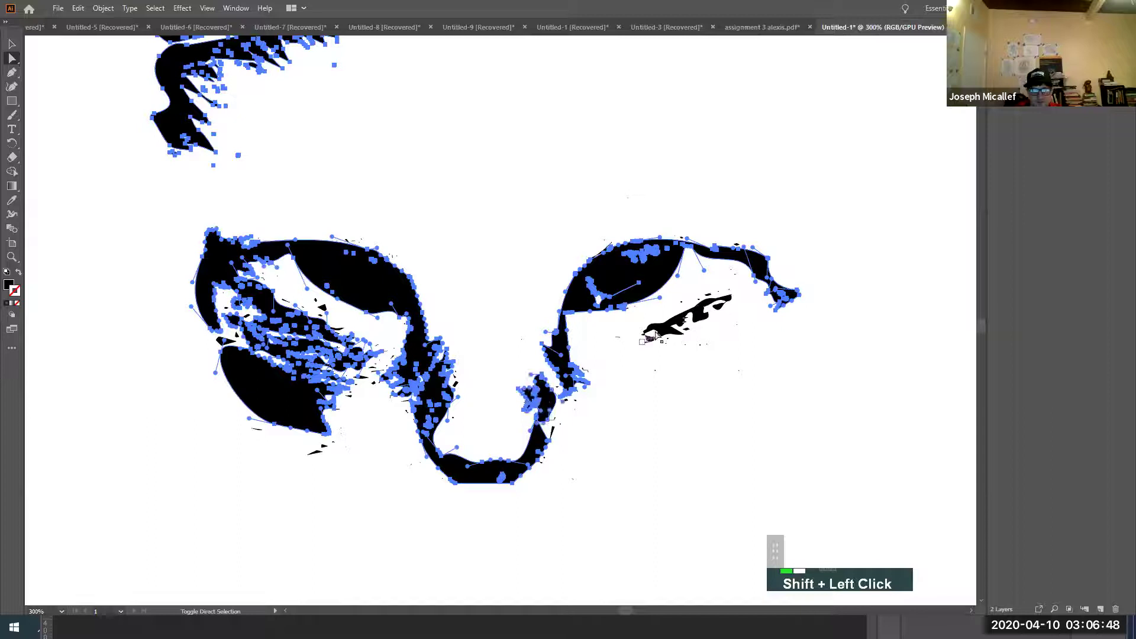
pyautogui.keyDown('shift'); pyautogui.click(176, 68); pyautogui.keyUp('shift')
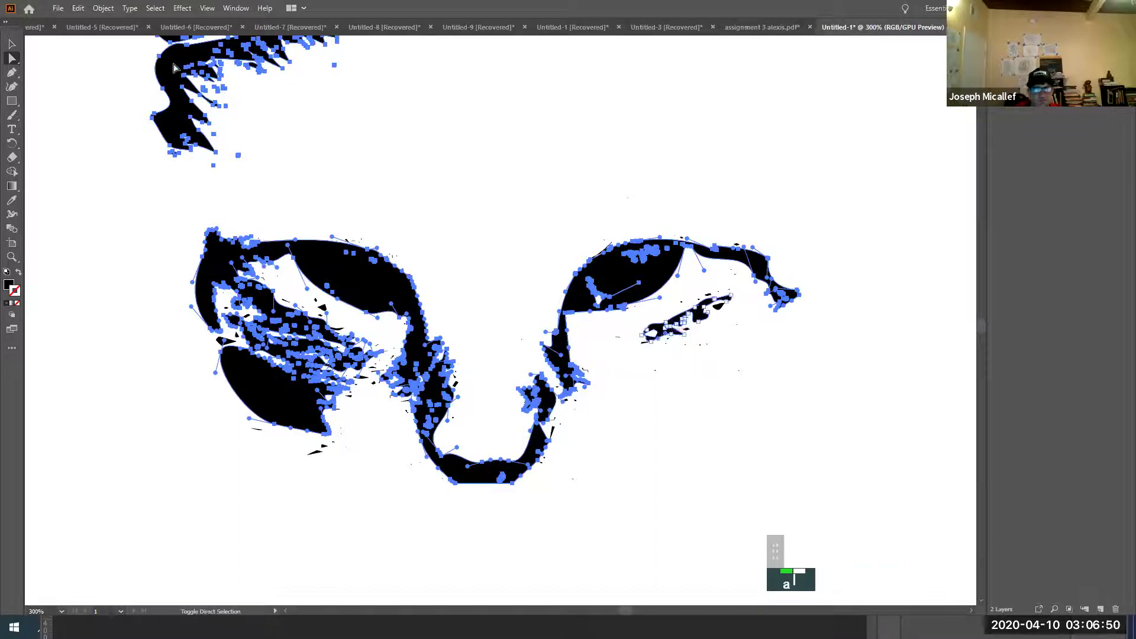
pyautogui.keyDown('shift'); pyautogui.click(175, 72); pyautogui.keyUp('shift')
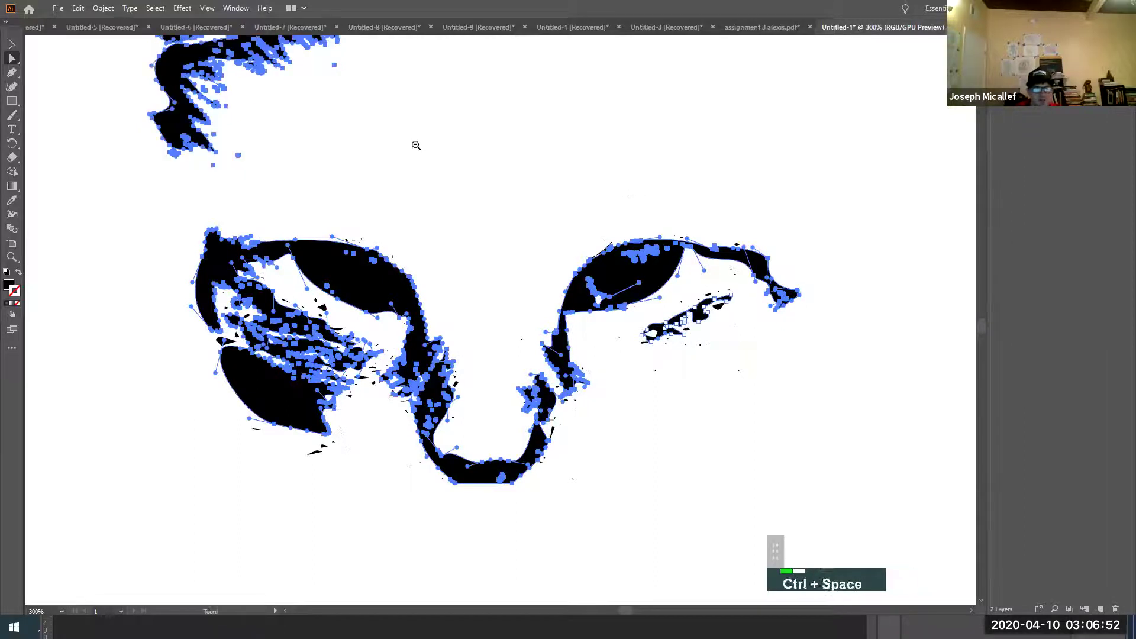
pyautogui.keyDown('ctrl'); pyautogui.keyDown('alt'); pyautogui.click(500, 233); pyautogui.keyUp('alt'); pyautogui.keyUp('ctrl')
pyautogui.moveTo(512, 270); pyautogui.dragTo(373, 181)
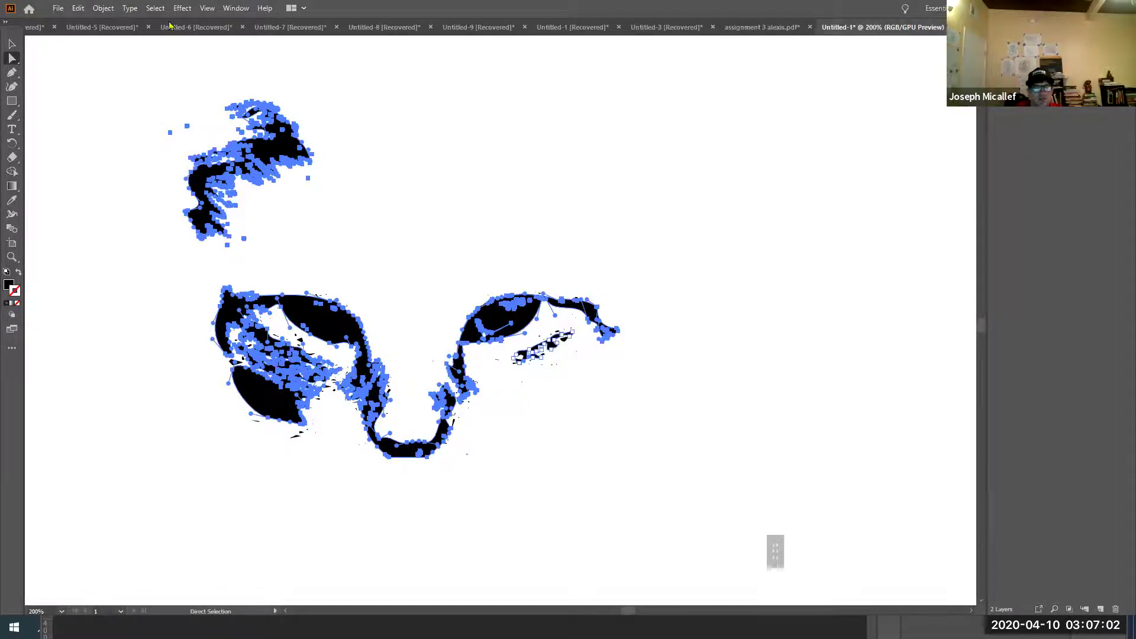
# Invert the selection and delete the stray fragments around the face shapes
pyautogui.click(155, 8)
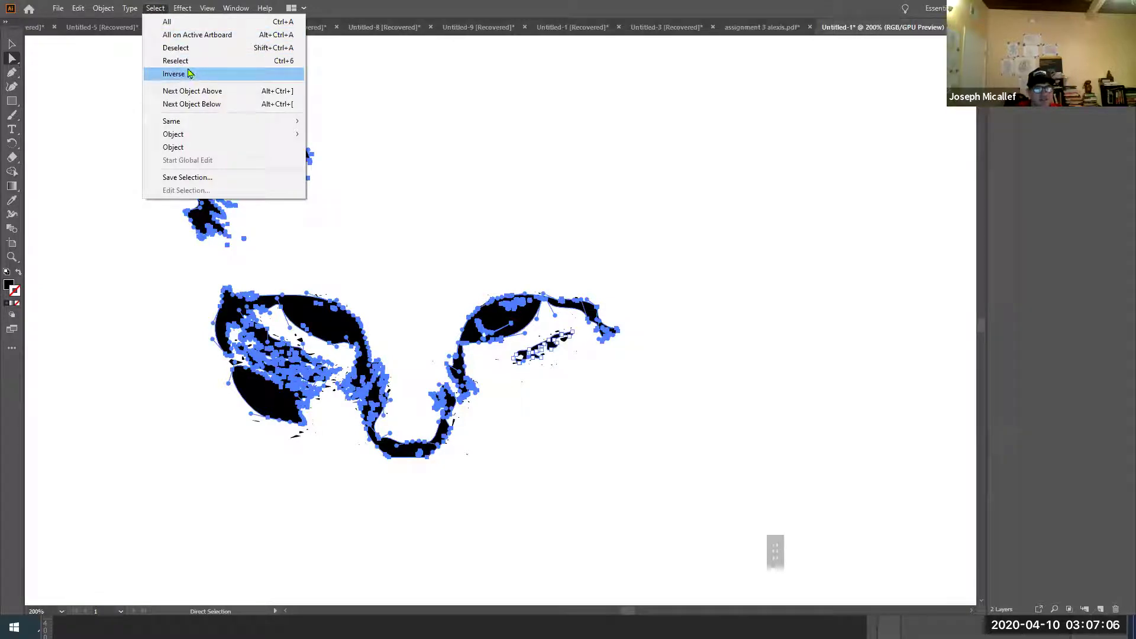
pyautogui.click(179, 76)
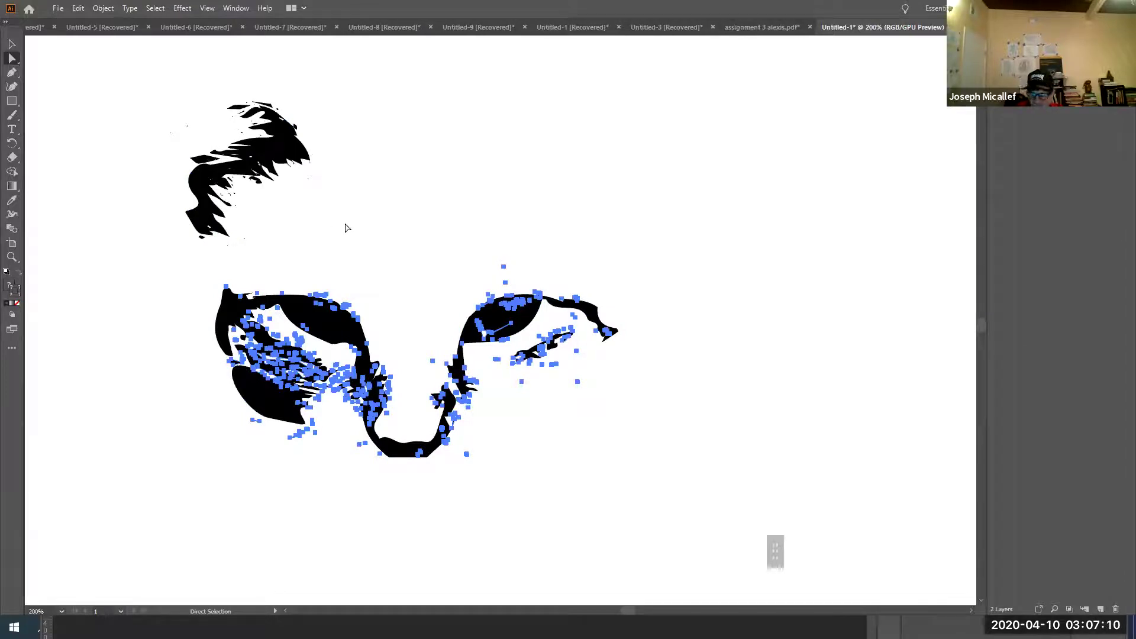
pyautogui.press('Delete')
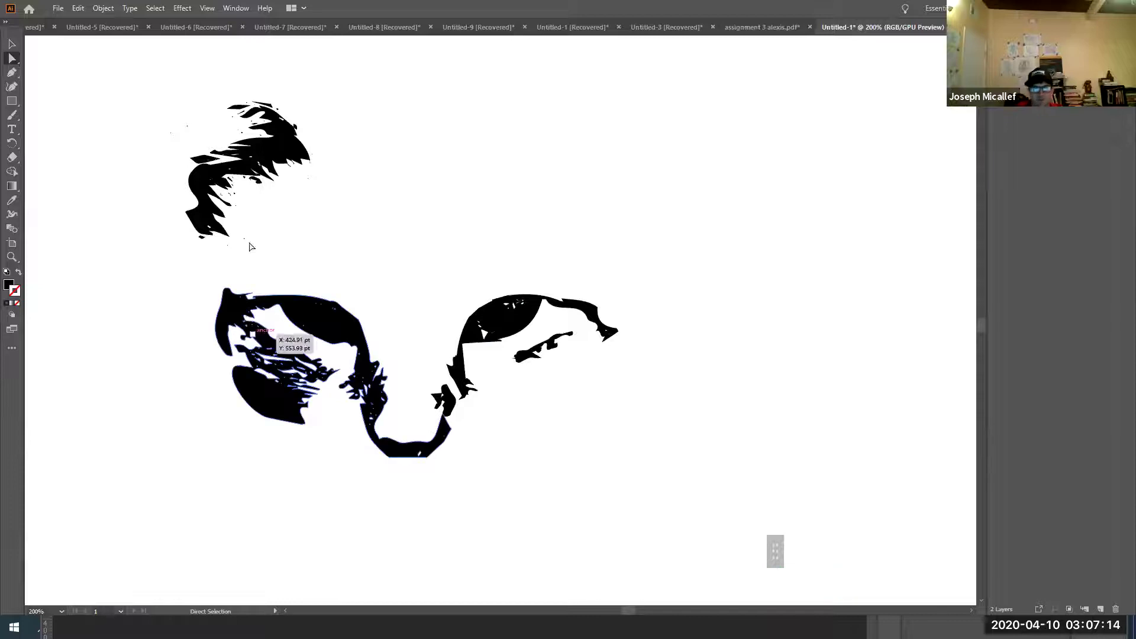
# Select both eyes, the nose, the small side shape and the hair shape
pyautogui.click(346, 331)
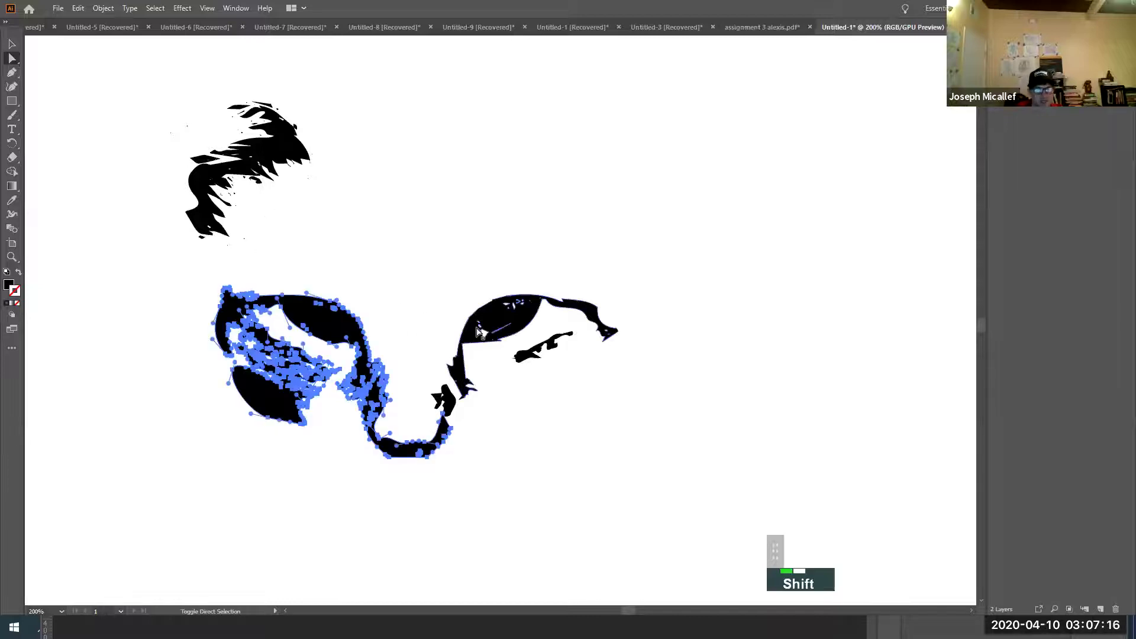
pyautogui.keyDown('shift'); pyautogui.click(482, 328); pyautogui.keyUp('shift')
pyautogui.keyDown('shift'); pyautogui.click(449, 402); pyautogui.keyUp('shift')
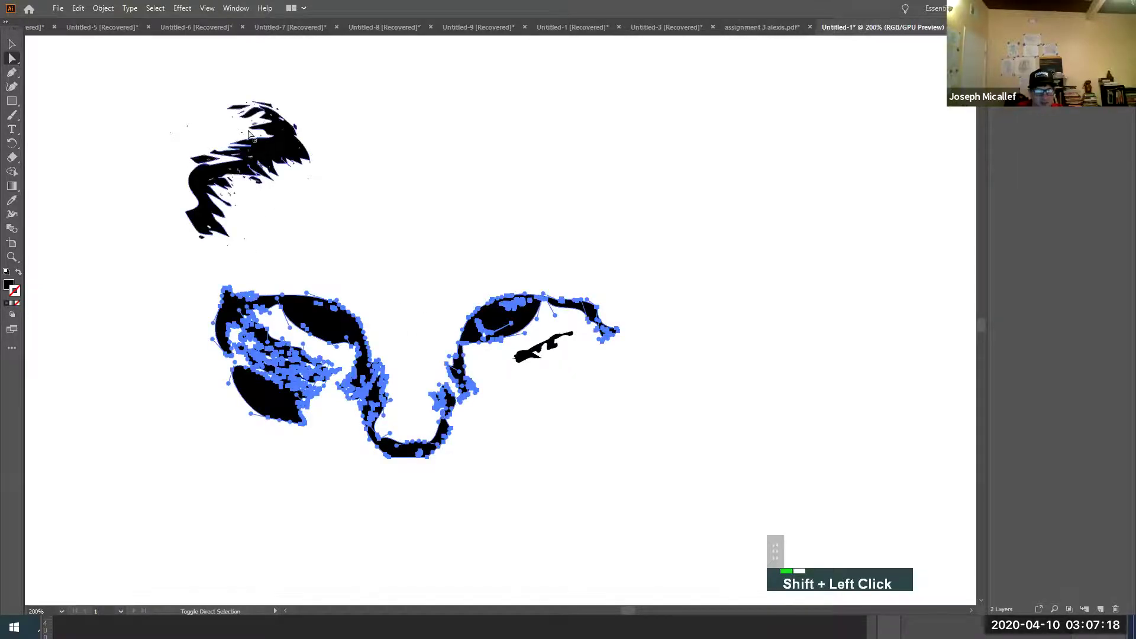
pyautogui.keyDown('shift'); pyautogui.click(526, 357); pyautogui.keyUp('shift')
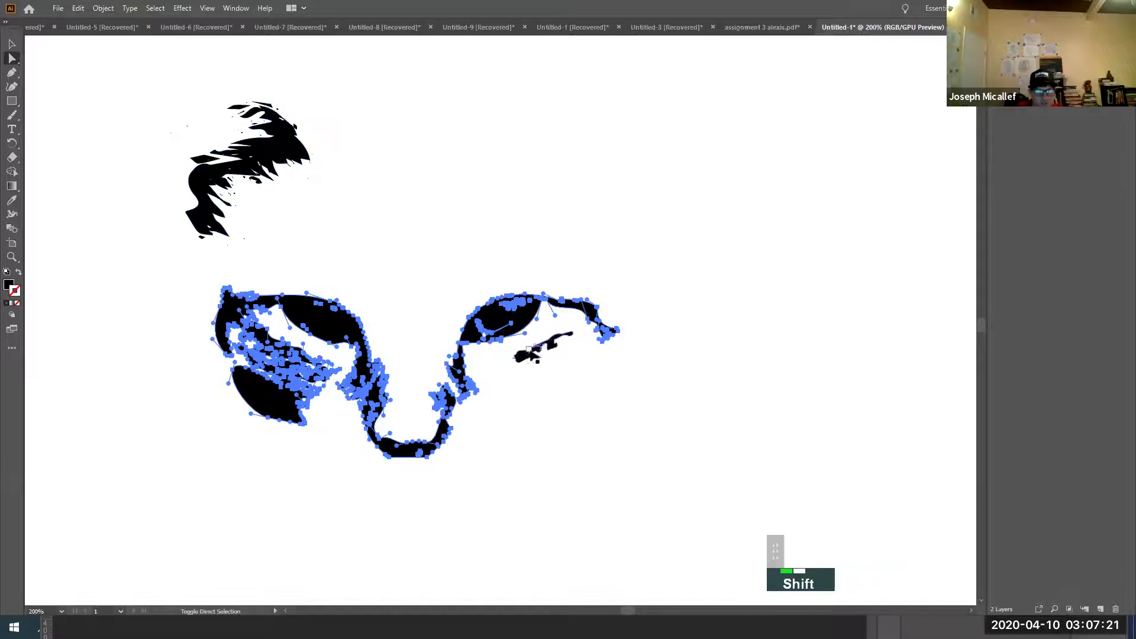
pyautogui.keyDown('shift'); pyautogui.click(278, 157); pyautogui.keyUp('shift')
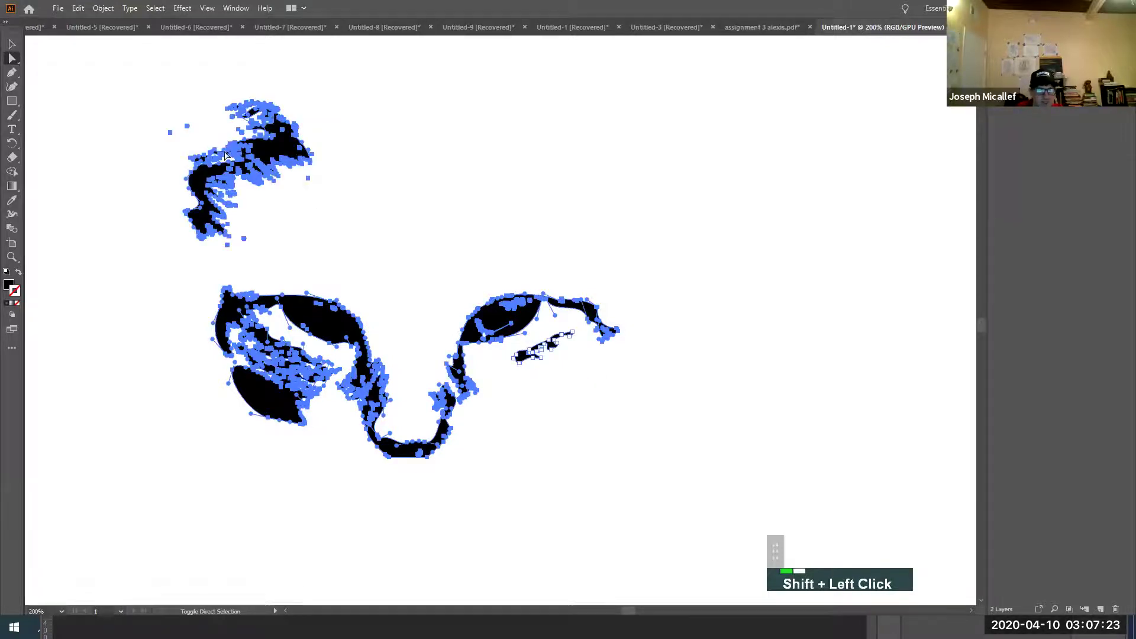
pyautogui.keyDown('ctrl'); pyautogui.click(267, 149); pyautogui.keyUp('ctrl')
pyautogui.keyDown('ctrl'); pyautogui.click(478, 280); pyautogui.keyUp('ctrl')
pyautogui.keyDown('ctrl'); pyautogui.click(478, 281); pyautogui.keyUp('ctrl')
pyautogui.moveTo(717, 425); pyautogui.dragTo(709, 293)
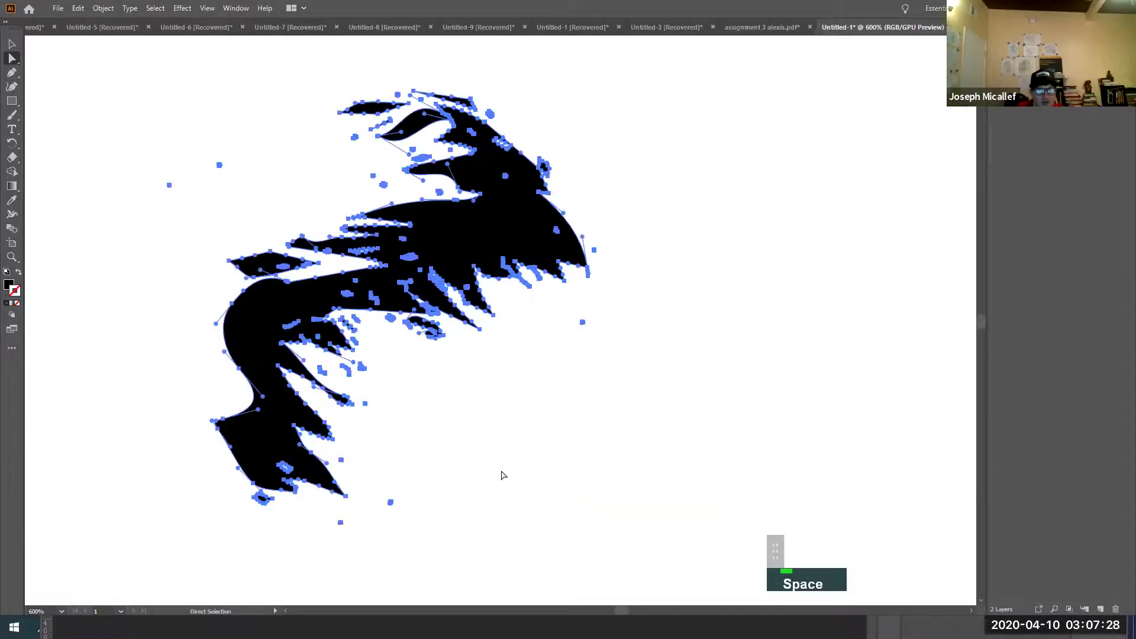
# Select all the remaining artwork and ungroup it
pyautogui.click(503, 475)
pyautogui.hotkey('ctrl', 'a')
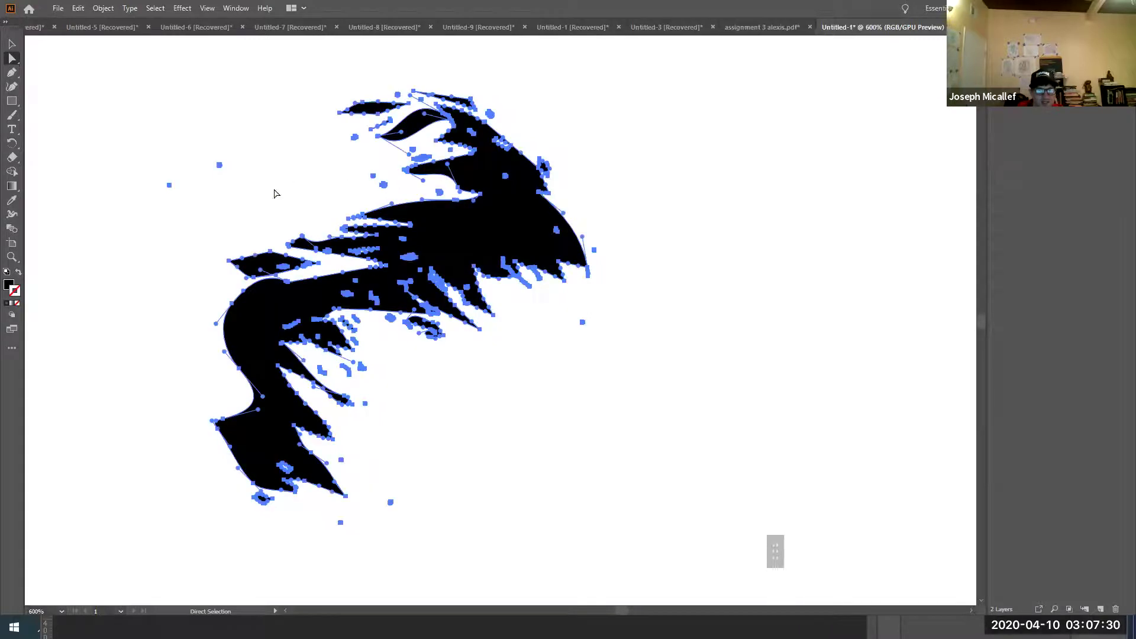
pyautogui.click(105, 8)
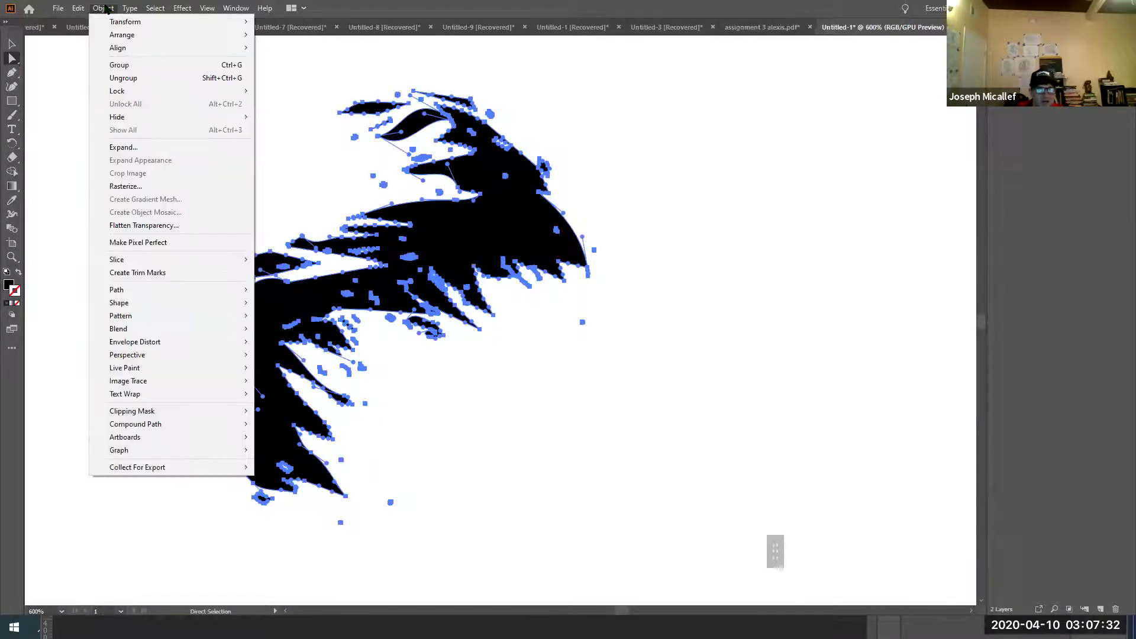
pyautogui.click(149, 78)
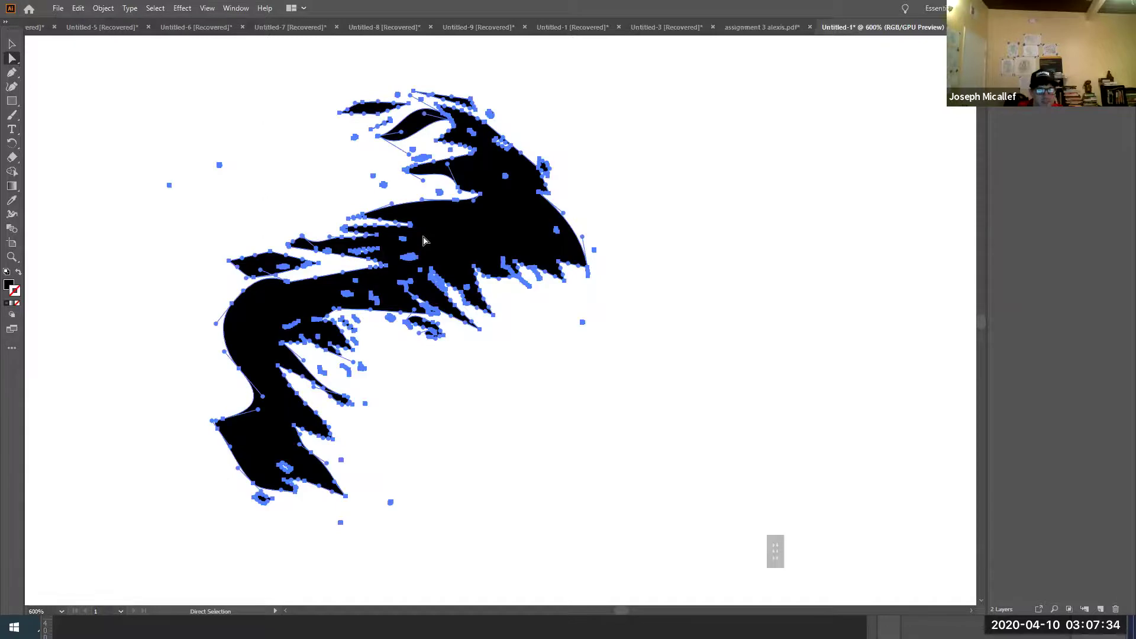
# Reselect the hair shape and ungroup the artwork again
pyautogui.click(298, 140)
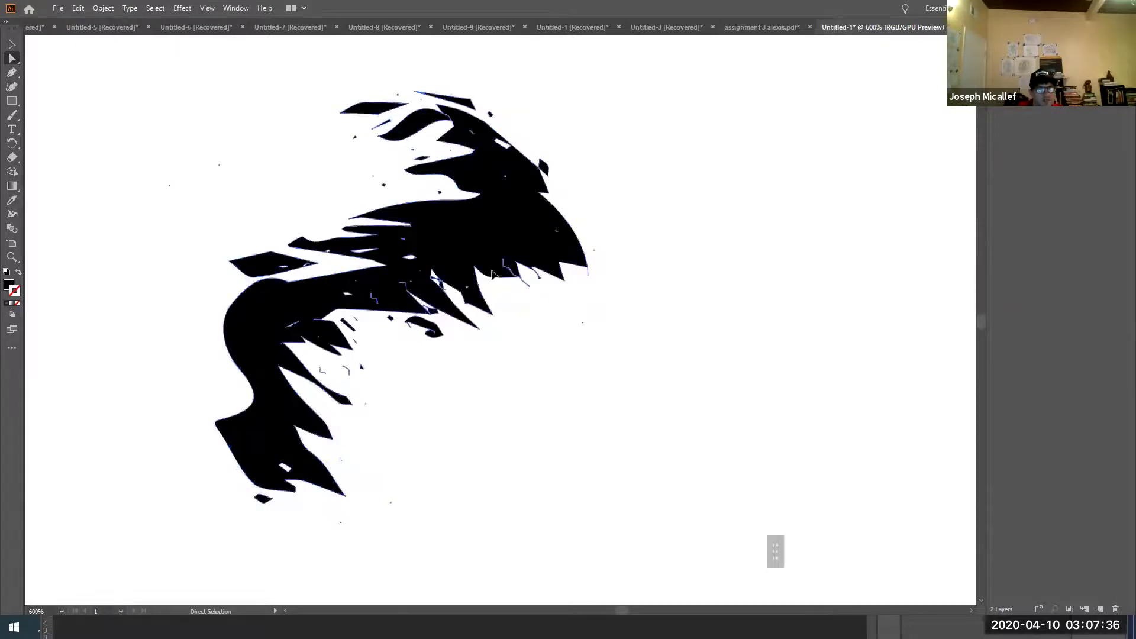
pyautogui.click(492, 272)
pyautogui.click(101, 8)
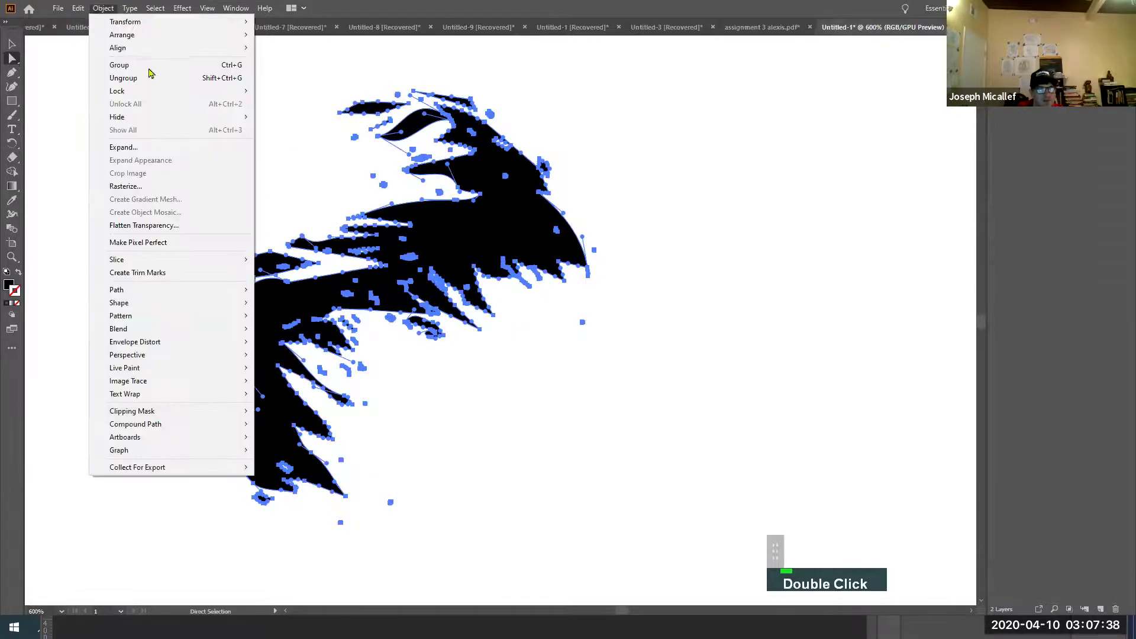
pyautogui.click(151, 78)
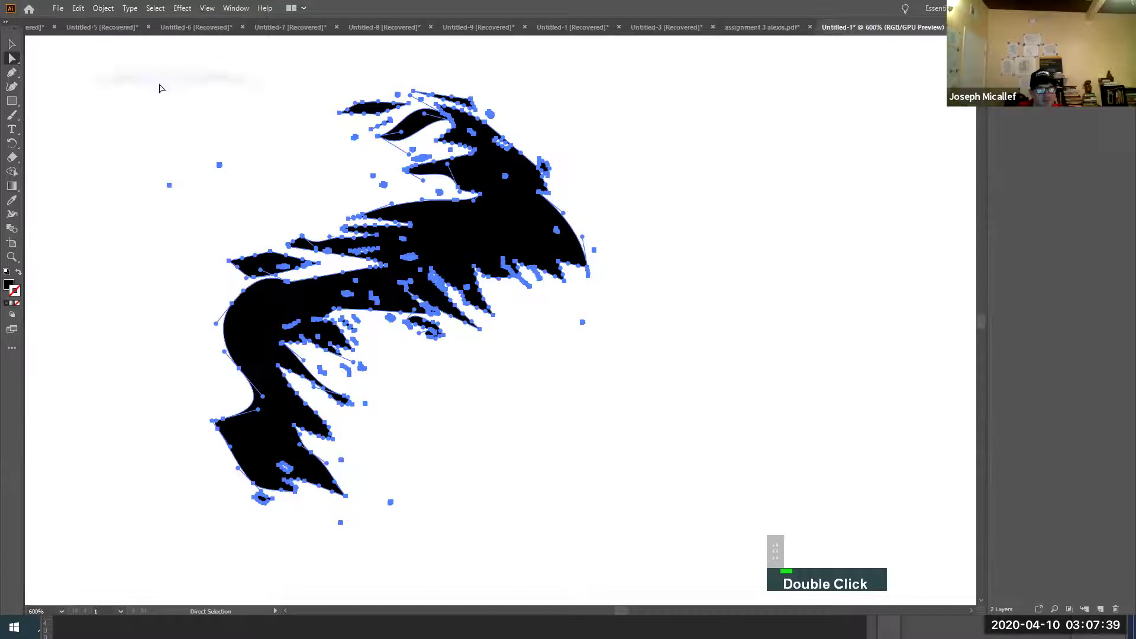
# Select the hair shape and reframe the view around it and the face shapes below
pyautogui.click(435, 230)
pyautogui.click(78, 9)
pyautogui.moveTo(103, 11)
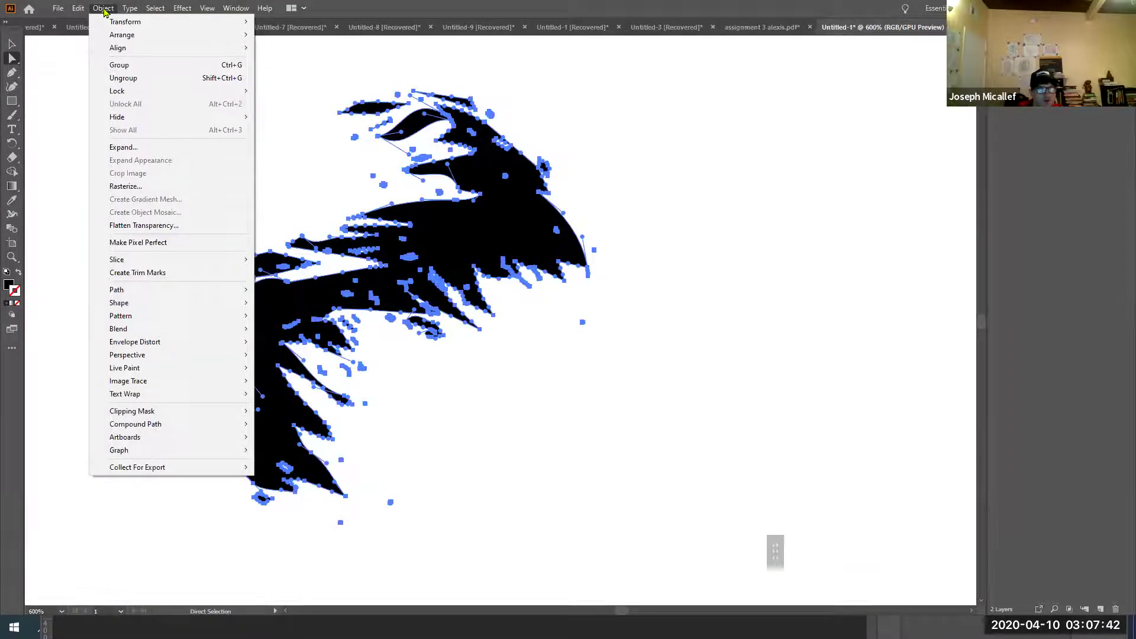
pyautogui.click(160, 149)
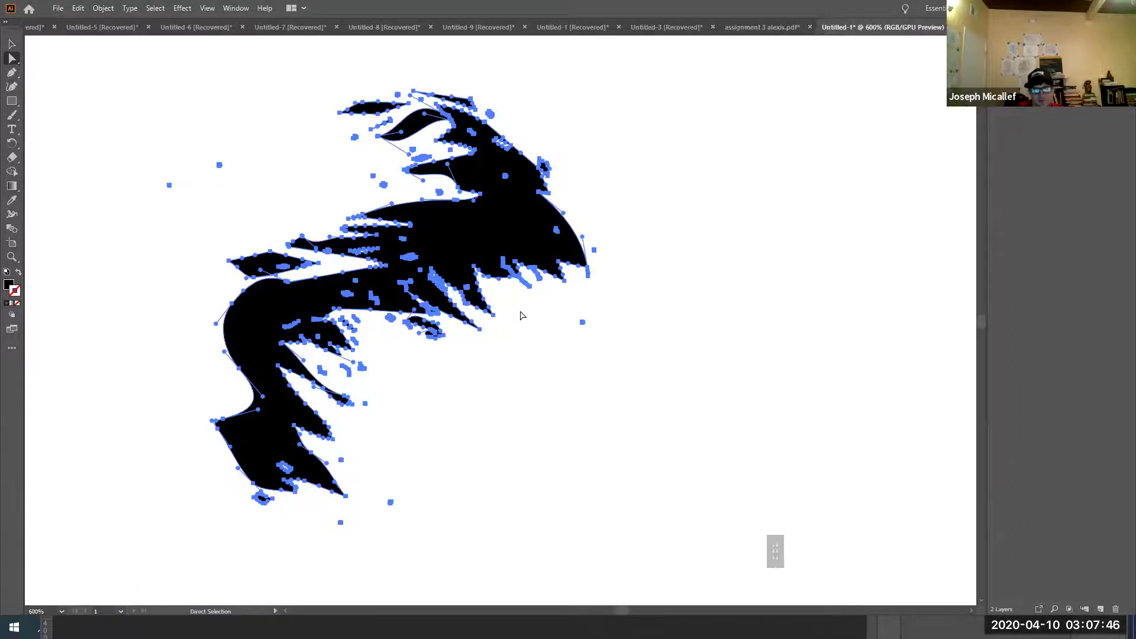
pyautogui.doubleClick(492, 263)
pyautogui.keyDown('ctrl'); pyautogui.keyDown('alt'); pyautogui.click(492, 263); pyautogui.keyUp('alt'); pyautogui.keyUp('ctrl')
pyautogui.keyDown('ctrl'); pyautogui.keyDown('alt'); pyautogui.keyDown('super'); pyautogui.doubleClick(614, 313); pyautogui.keyUp('super'); pyautogui.keyUp('alt'); pyautogui.keyUp('ctrl')
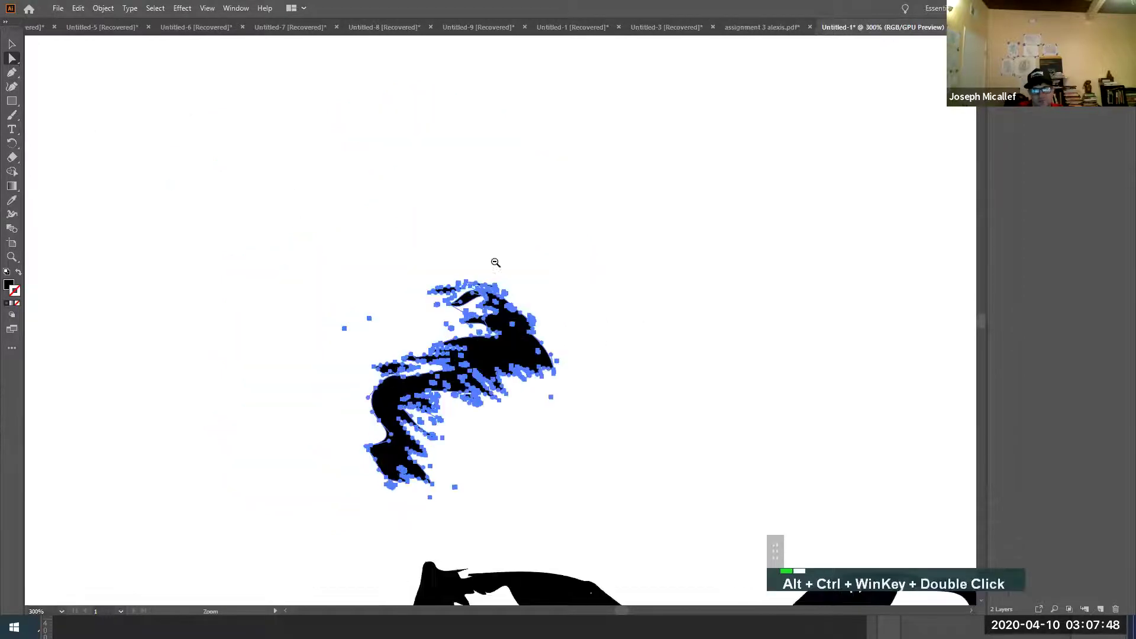
pyautogui.keyDown('ctrl'); pyautogui.click(514, 385); pyautogui.keyUp('ctrl')
pyautogui.keyDown('ctrl'); pyautogui.click(515, 385); pyautogui.keyUp('ctrl')
# Reselect the hair shape, undo an accidental move, and bring up Compound Path > Release
pyautogui.keyDown('ctrl'); pyautogui.click(446, 457); pyautogui.keyUp('ctrl')
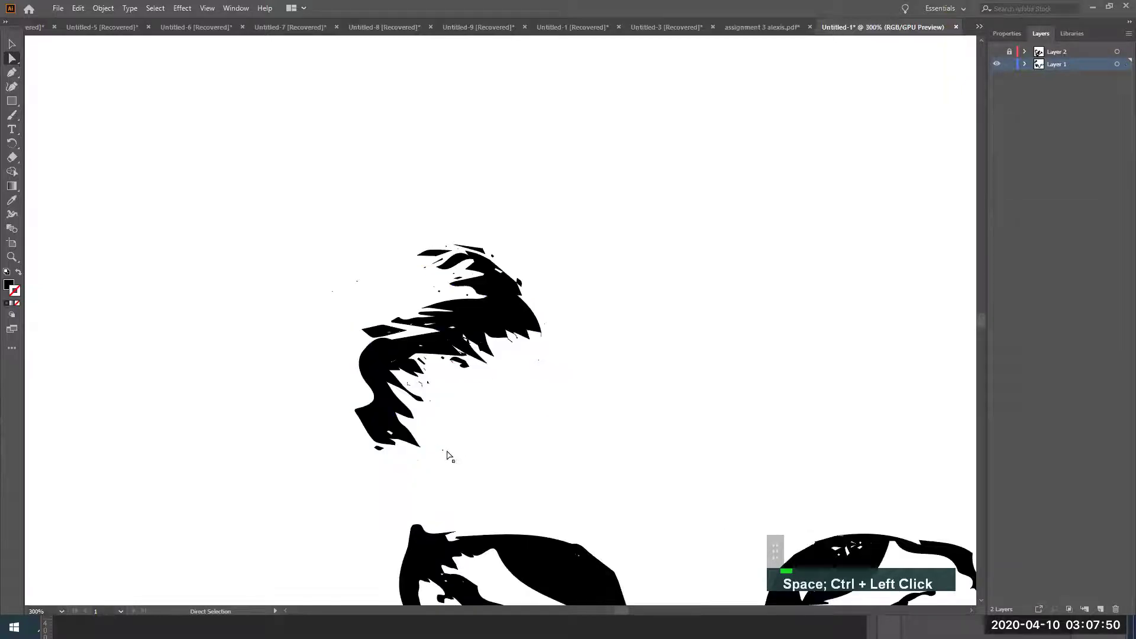
pyautogui.keyDown('ctrl'); pyautogui.click(396, 388); pyautogui.keyUp('ctrl')
pyautogui.moveTo(396, 388); pyautogui.dragTo(352, 327)
pyautogui.hotkey('ctrl', 'z')
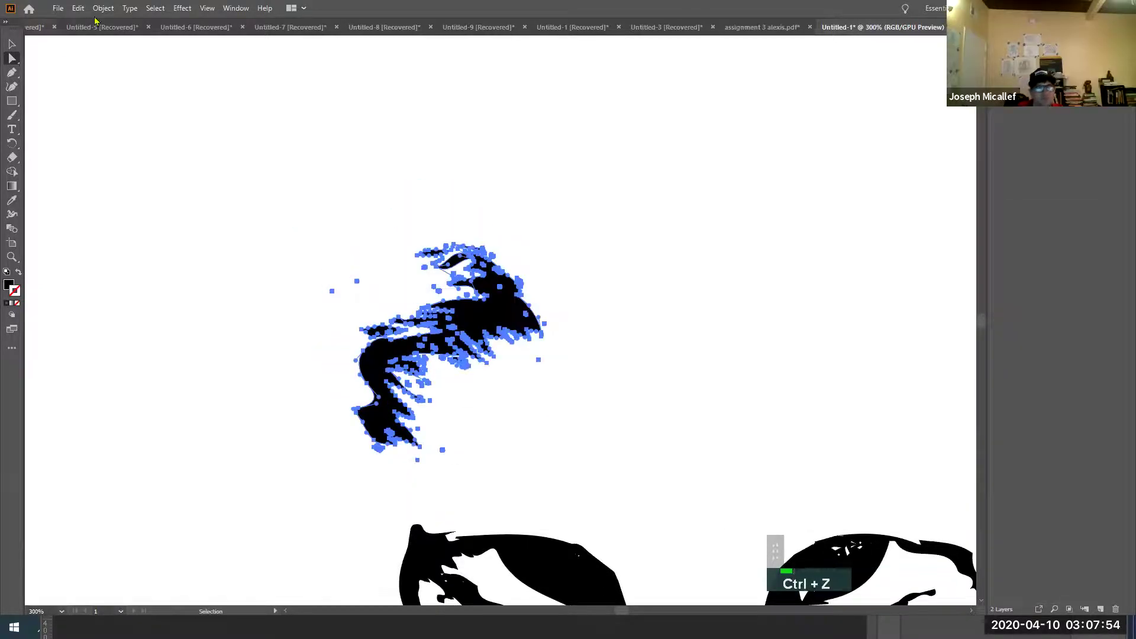
pyautogui.click(101, 8)
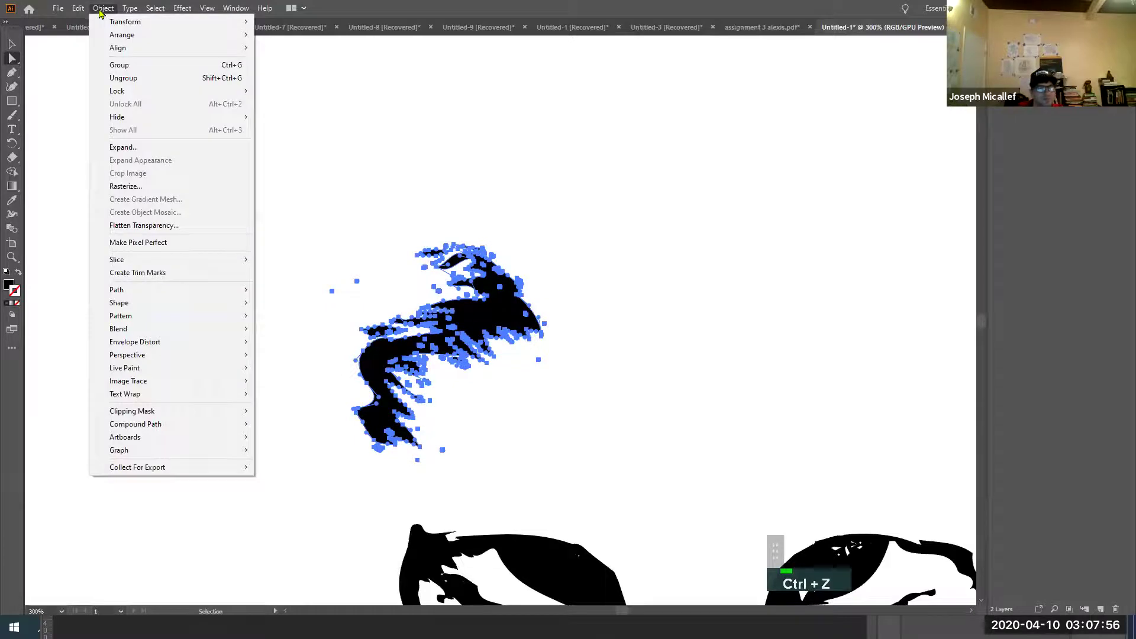
pyautogui.moveTo(76, 8)
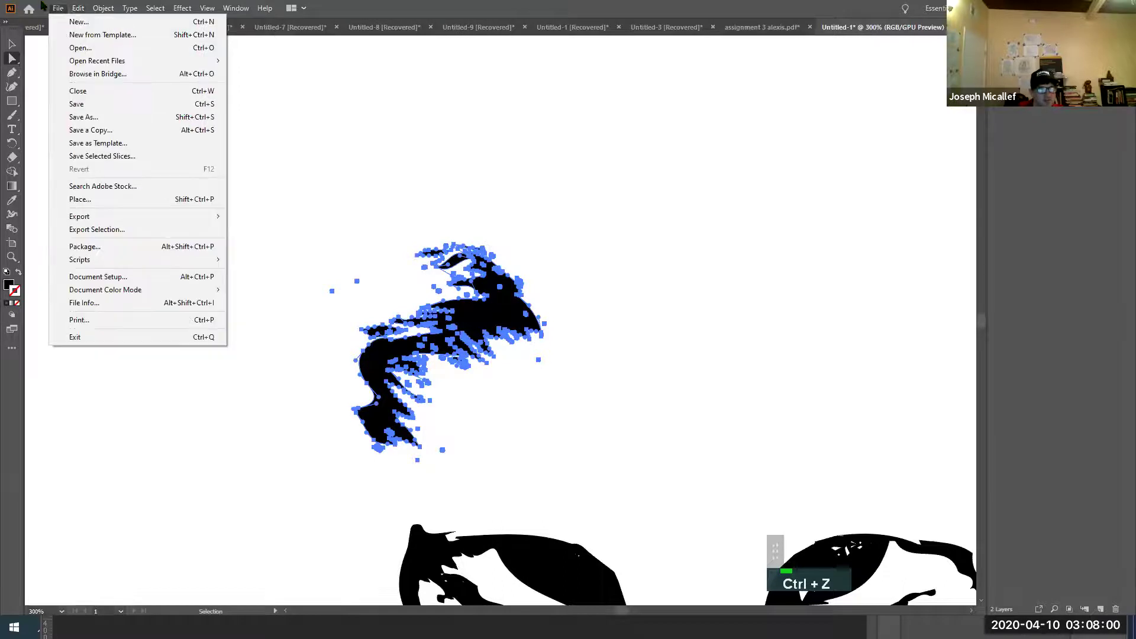
pyautogui.moveTo(207, 424)
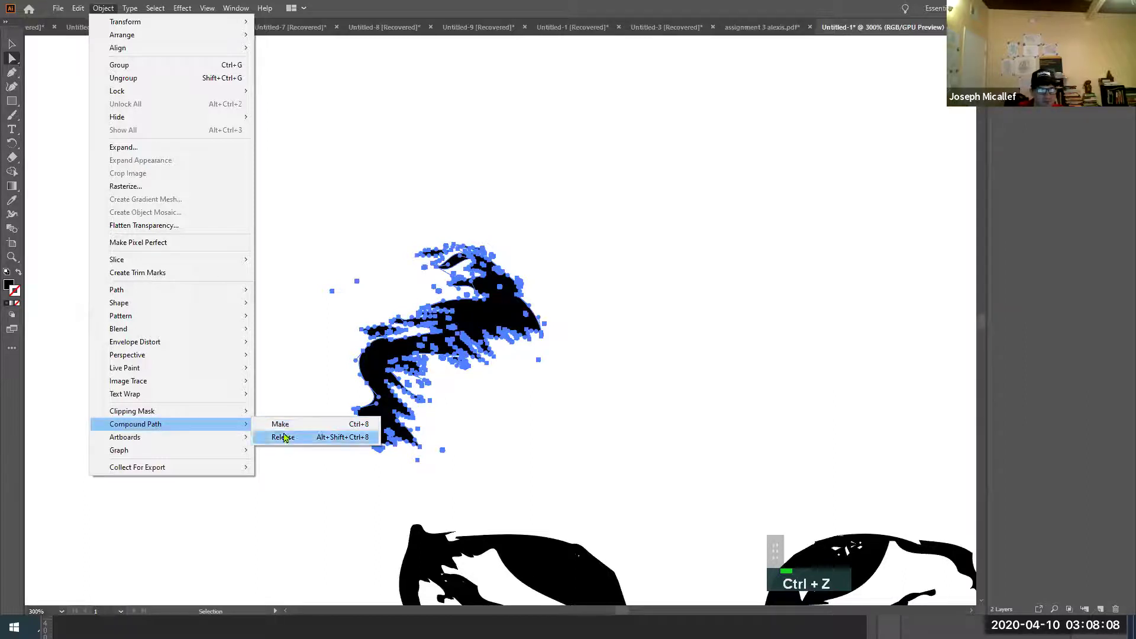
# Release the hair shape's compound path and reselect the hair with the face shapes in view
pyautogui.click(287, 436)
pyautogui.click(291, 404)
pyautogui.click(486, 313)
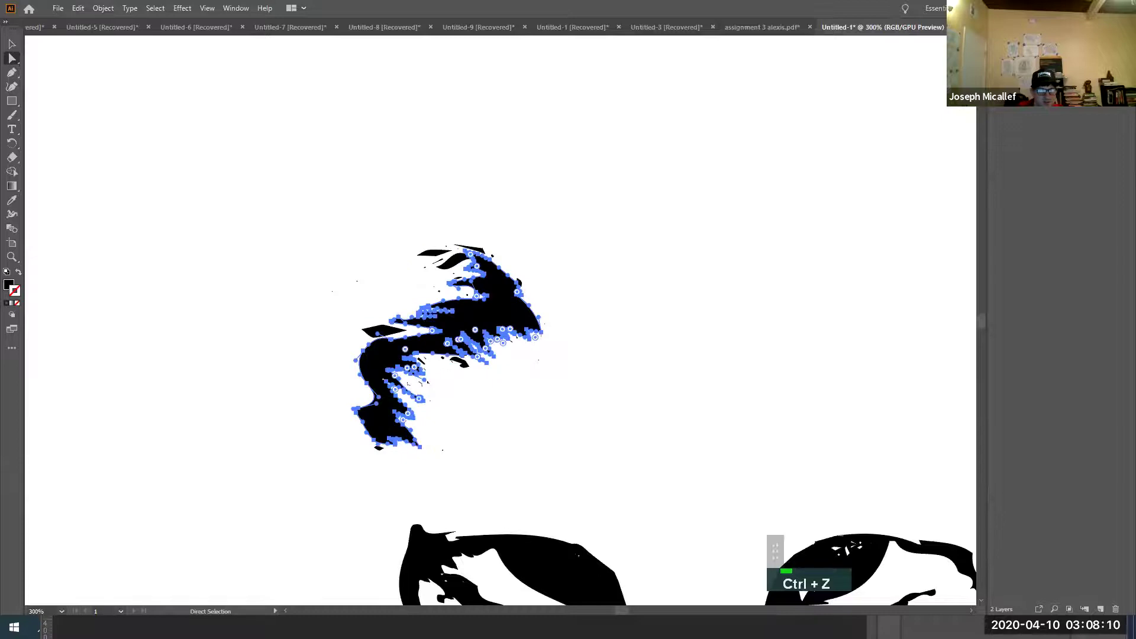
pyautogui.doubleClick(486, 313)
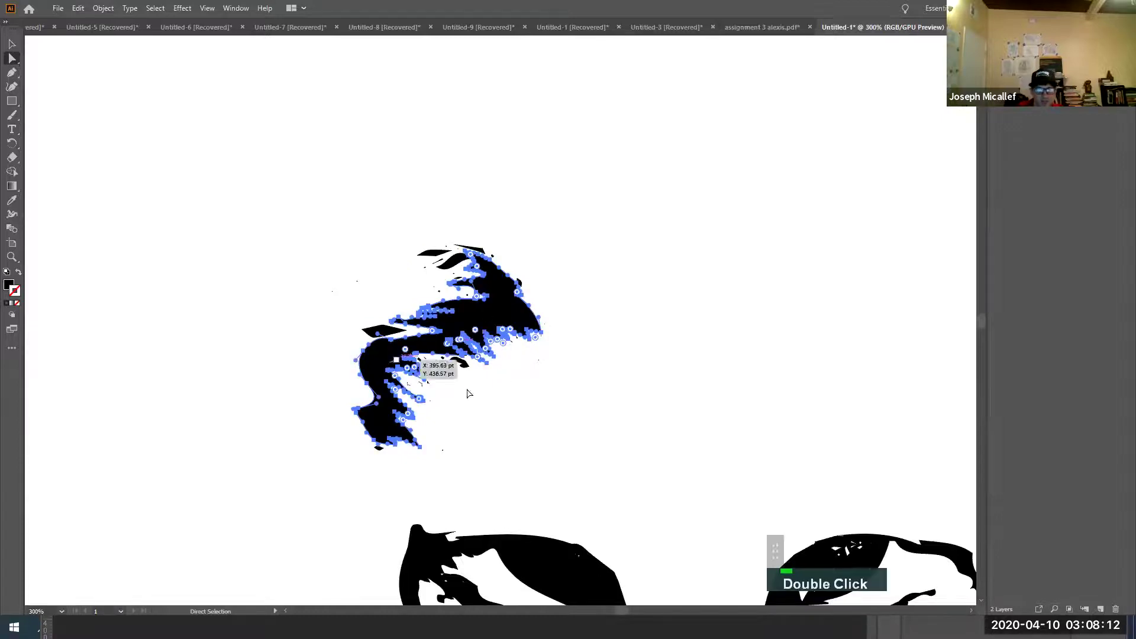
pyautogui.moveTo(414, 65); pyautogui.dragTo(405, 56)
pyautogui.moveTo(604, 318); pyautogui.dragTo(405, 56)
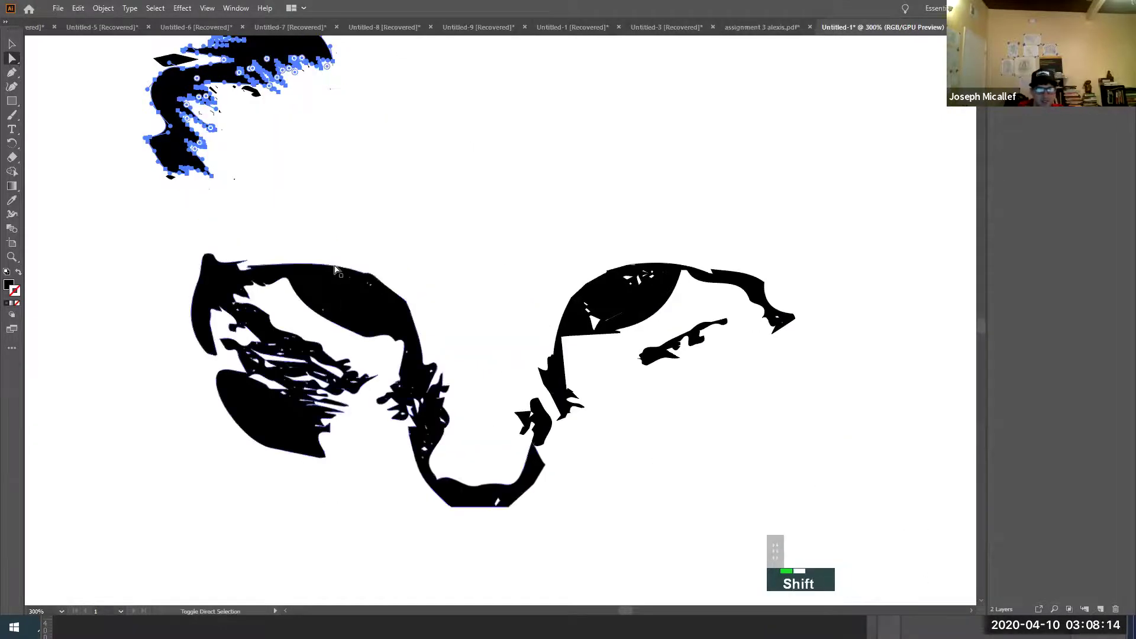
# Add the eyes and nose pieces to the selection, invert it, and delete the stray specks
pyautogui.keyDown('shift'); pyautogui.click(374, 346); pyautogui.keyUp('shift')
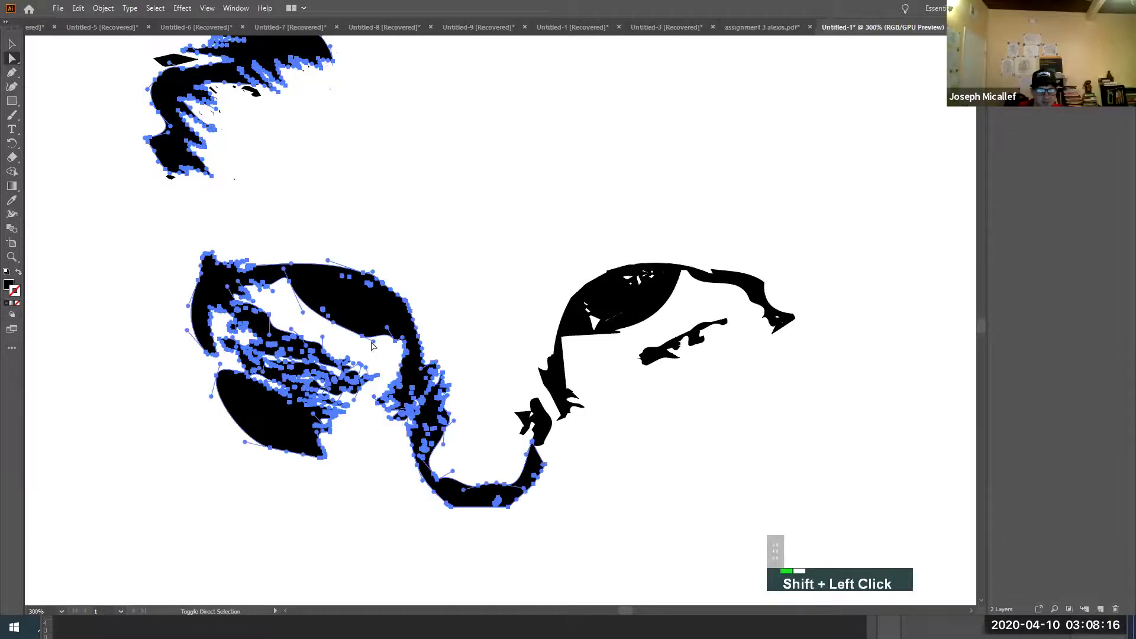
pyautogui.keyDown('shift'); pyautogui.click(537, 423); pyautogui.keyUp('shift')
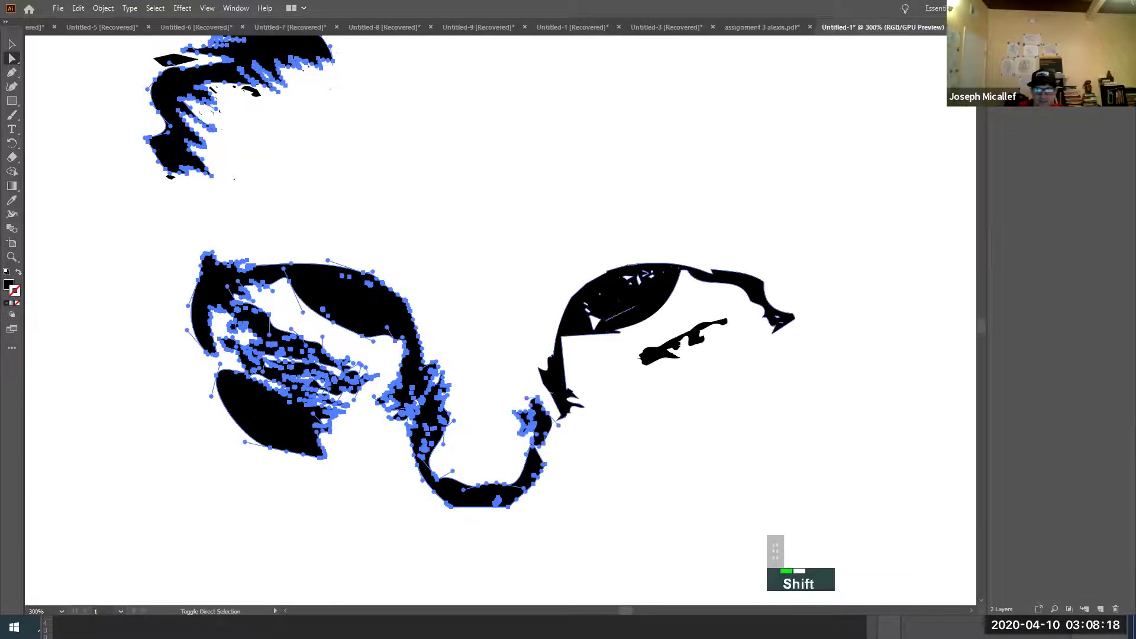
pyautogui.keyDown('shift'); pyautogui.click(604, 298); pyautogui.keyUp('shift')
pyautogui.keyDown('shift'); pyautogui.click(654, 360); pyautogui.keyUp('shift')
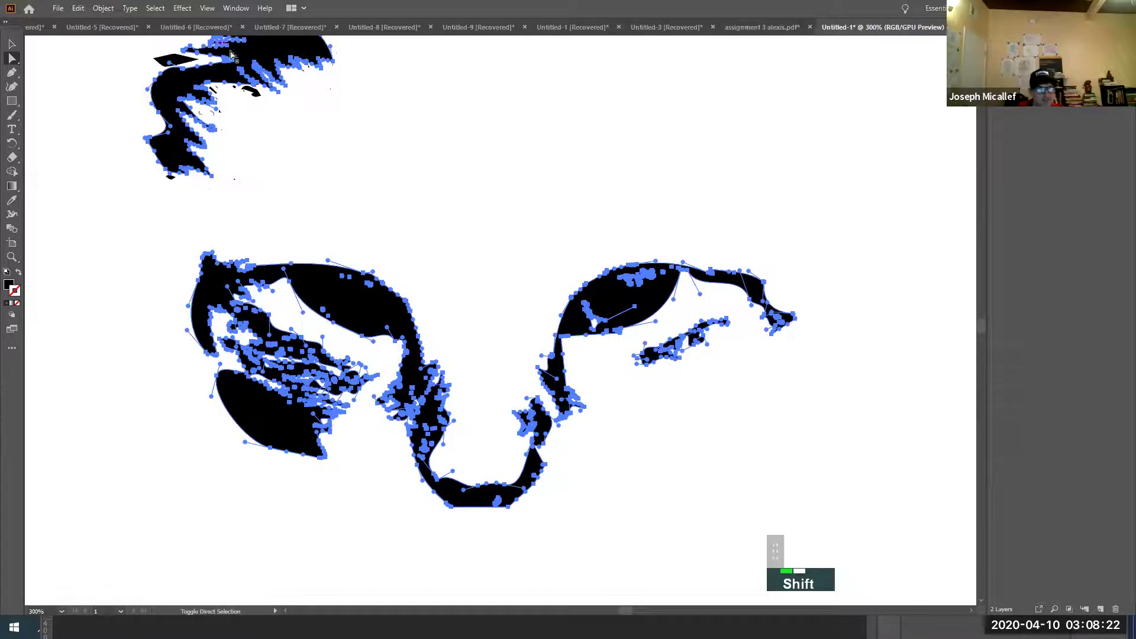
pyautogui.click(155, 8)
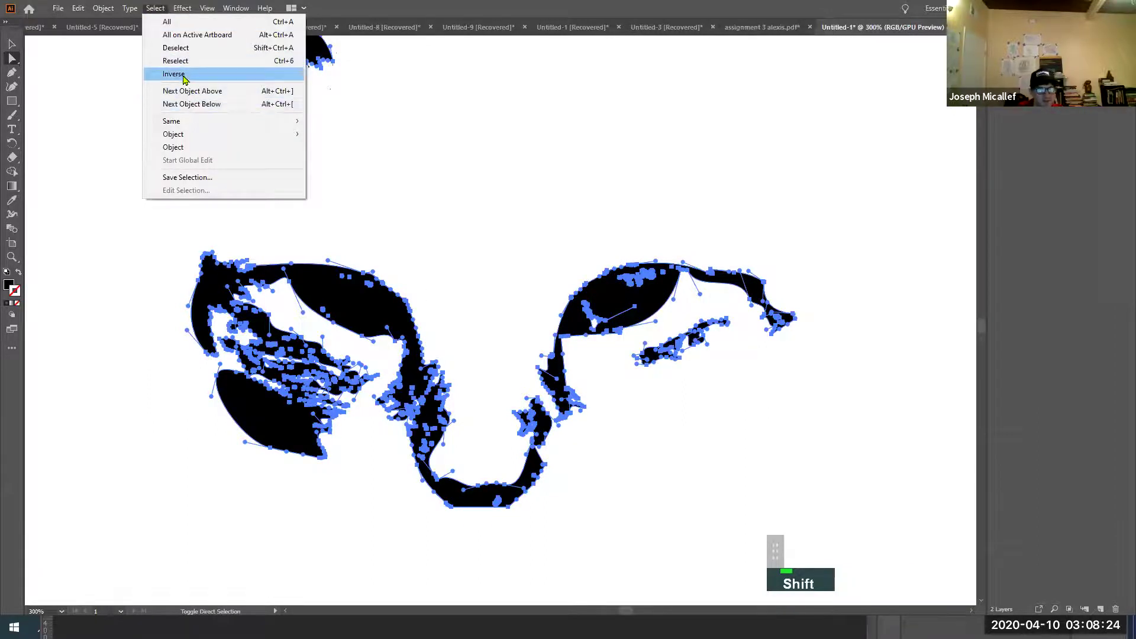
pyautogui.click(166, 72)
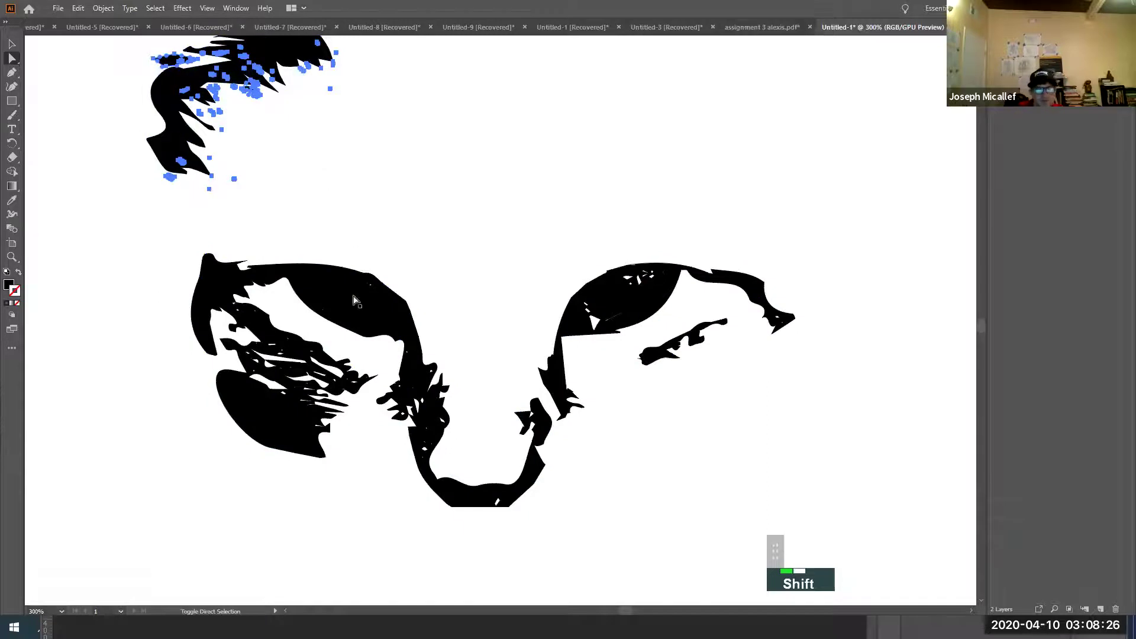
pyautogui.press('Delete')
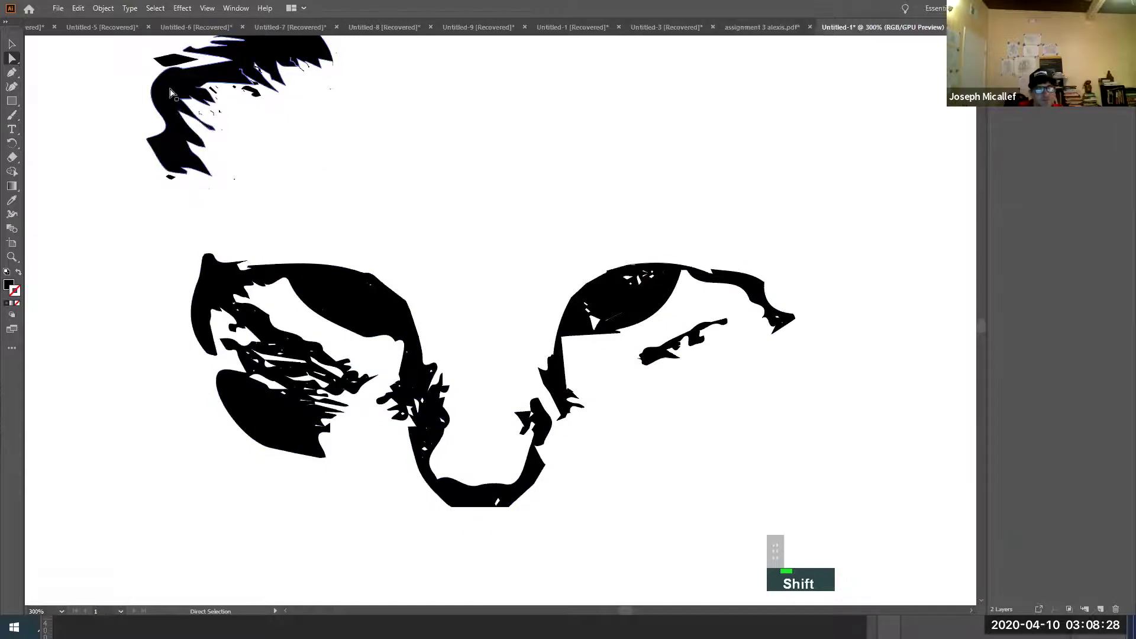
# Reselect the hair, eye and nose shapes, invert, and delete the leftover stray points
pyautogui.keyDown('shift'); pyautogui.click(178, 113); pyautogui.keyUp('shift')
pyautogui.keyDown('shift'); pyautogui.click(380, 372); pyautogui.keyUp('shift')
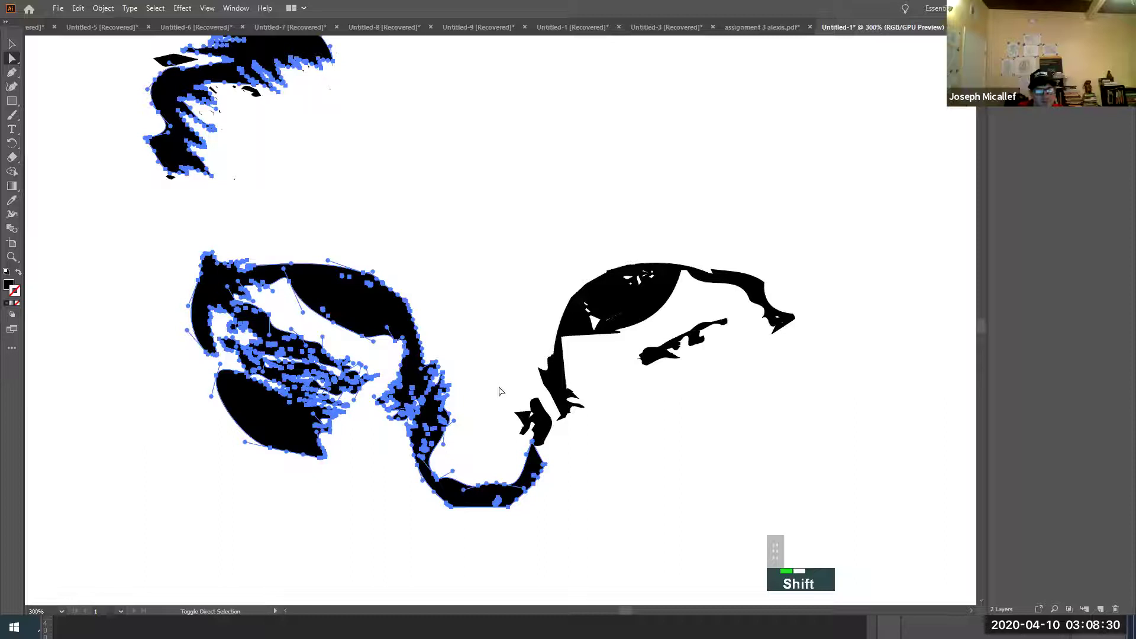
pyautogui.keyDown('shift'); pyautogui.click(533, 417); pyautogui.keyUp('shift')
pyautogui.keyDown('shift'); pyautogui.click(561, 393); pyautogui.keyUp('shift')
pyautogui.keyDown('shift'); pyautogui.click(651, 358); pyautogui.keyUp('shift')
pyautogui.click(155, 8)
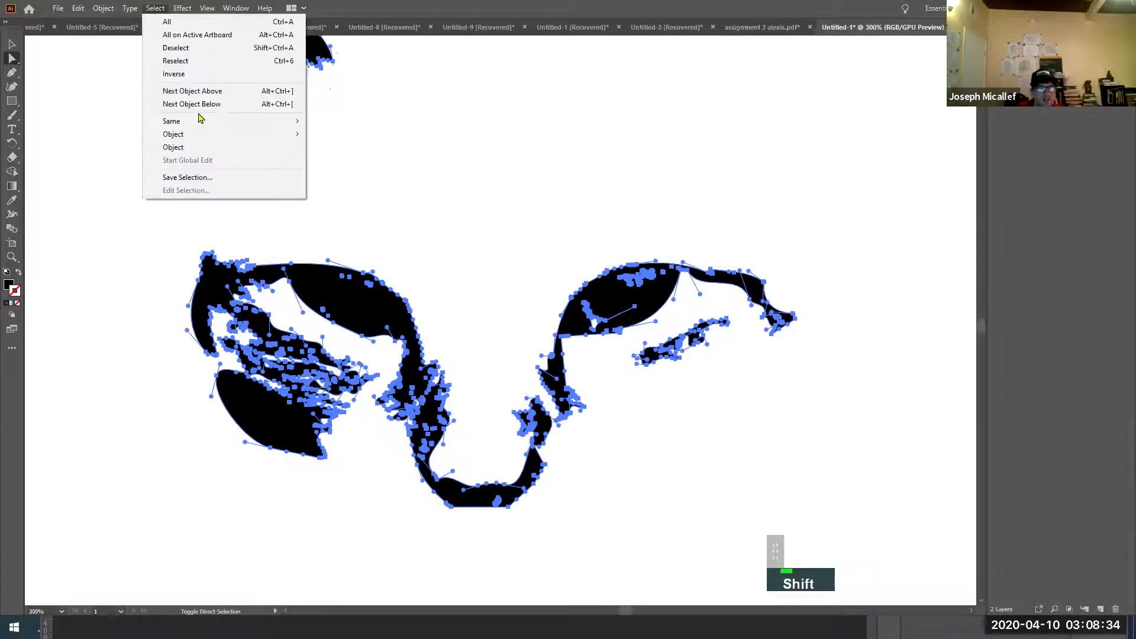
pyautogui.click(182, 74)
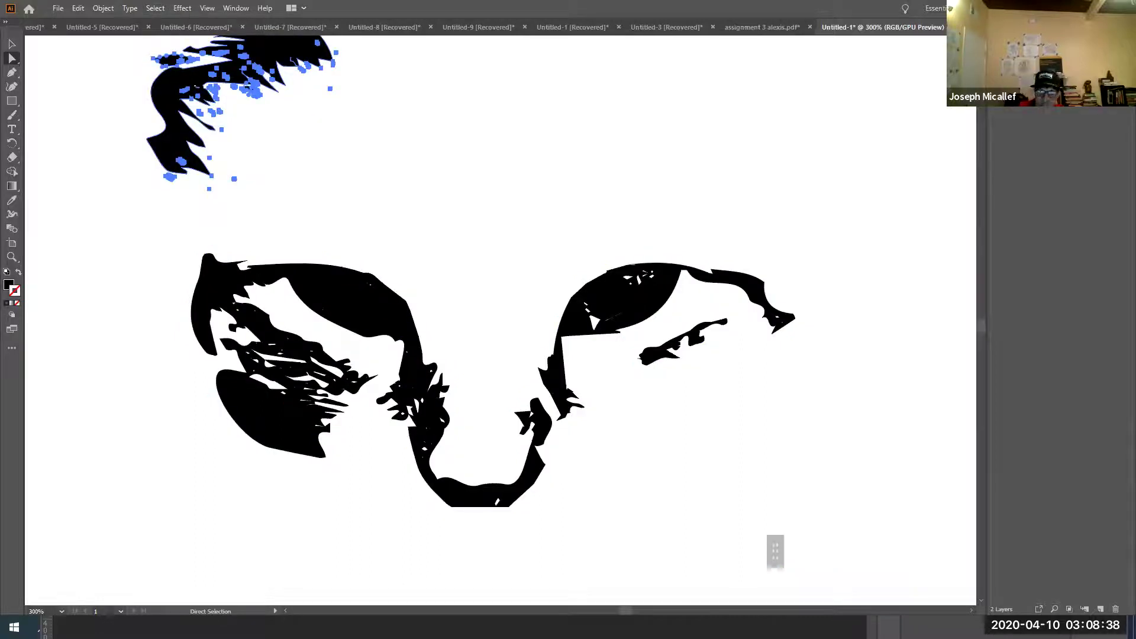
pyautogui.press('Delete')
# Select both eye shapes and the hair shape, then bring up the Object > Path commands
pyautogui.press('space')
pyautogui.keyDown('ctrl'); pyautogui.keyDown('alt'); pyautogui.keyDown('super'); pyautogui.click(401, 234); pyautogui.keyUp('super'); pyautogui.keyUp('alt'); pyautogui.keyUp('ctrl')
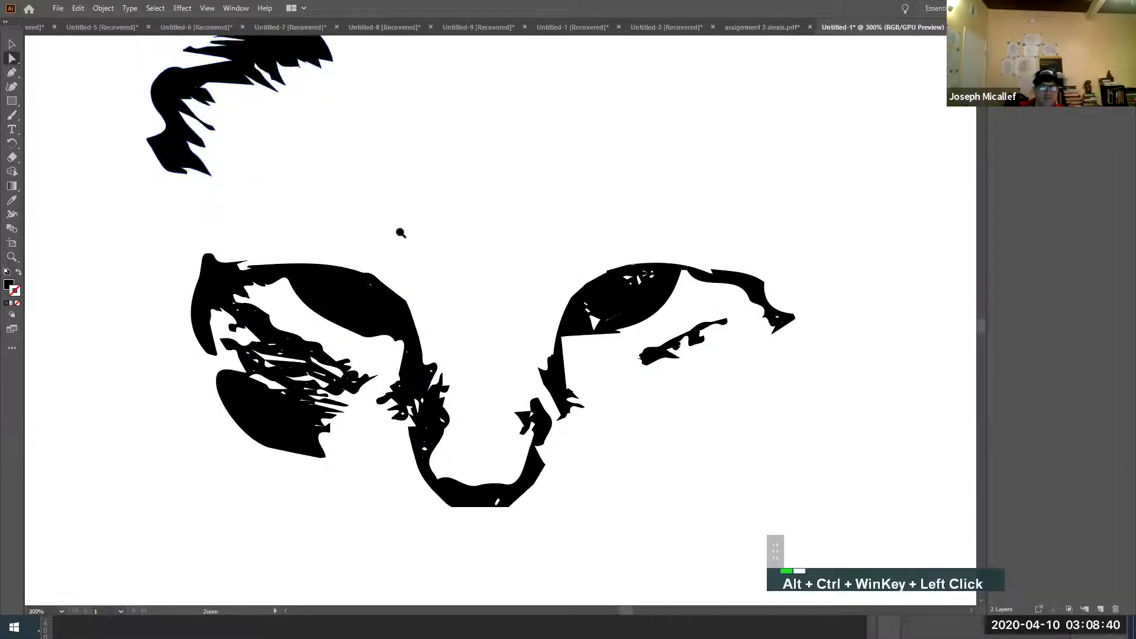
pyautogui.moveTo(575, 327); pyautogui.dragTo(447, 299)
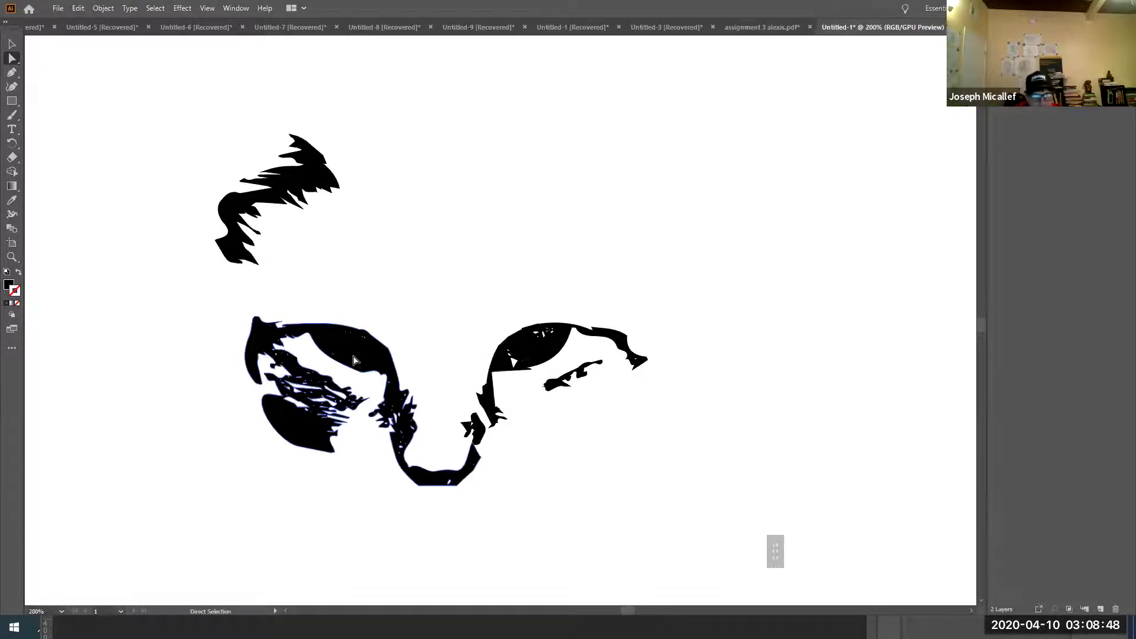
pyautogui.click(403, 362)
pyautogui.keyDown('shift'); pyautogui.click(515, 358); pyautogui.keyUp('shift')
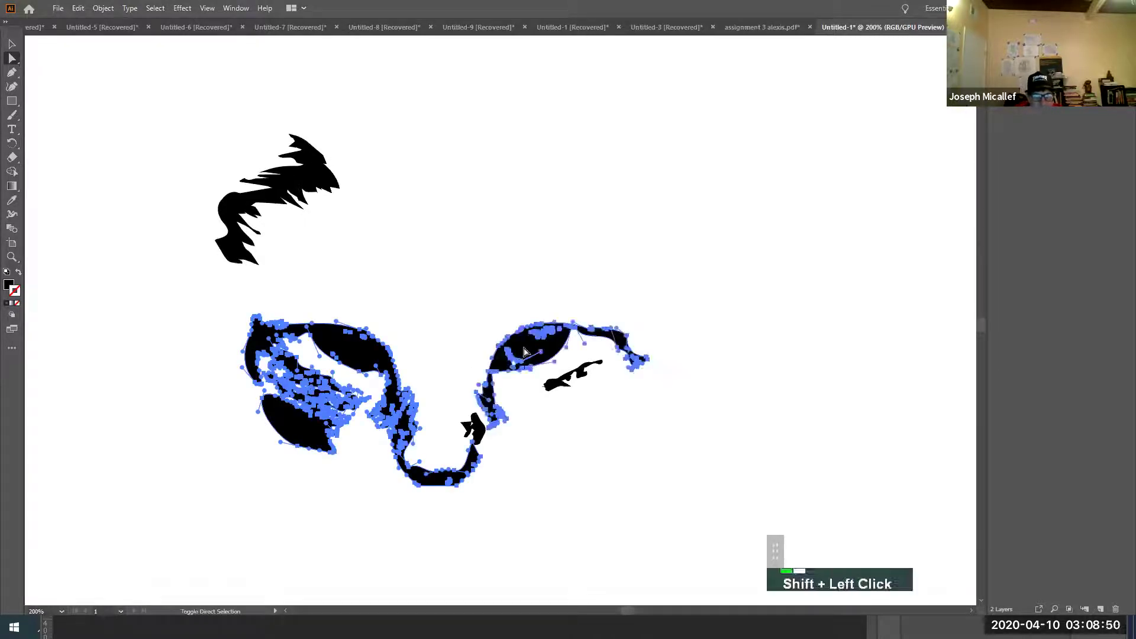
pyautogui.keyDown('shift'); pyautogui.click(303, 185); pyautogui.keyUp('shift')
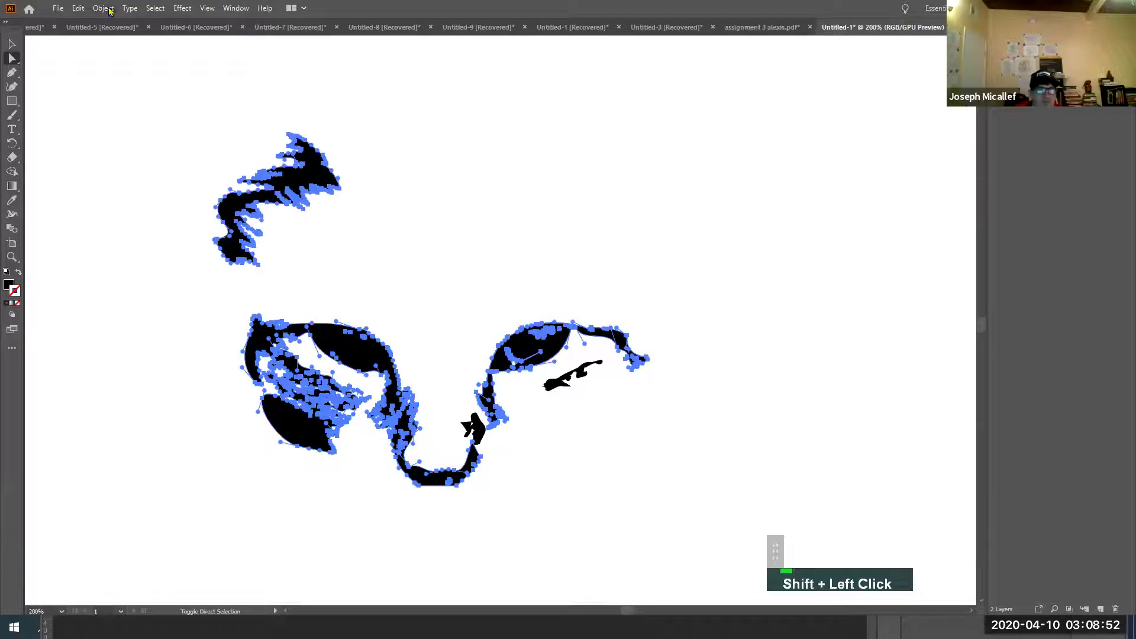
pyautogui.click(109, 8)
# Simplify the selected face shapes down to 258 points
pyautogui.moveTo(177, 290)
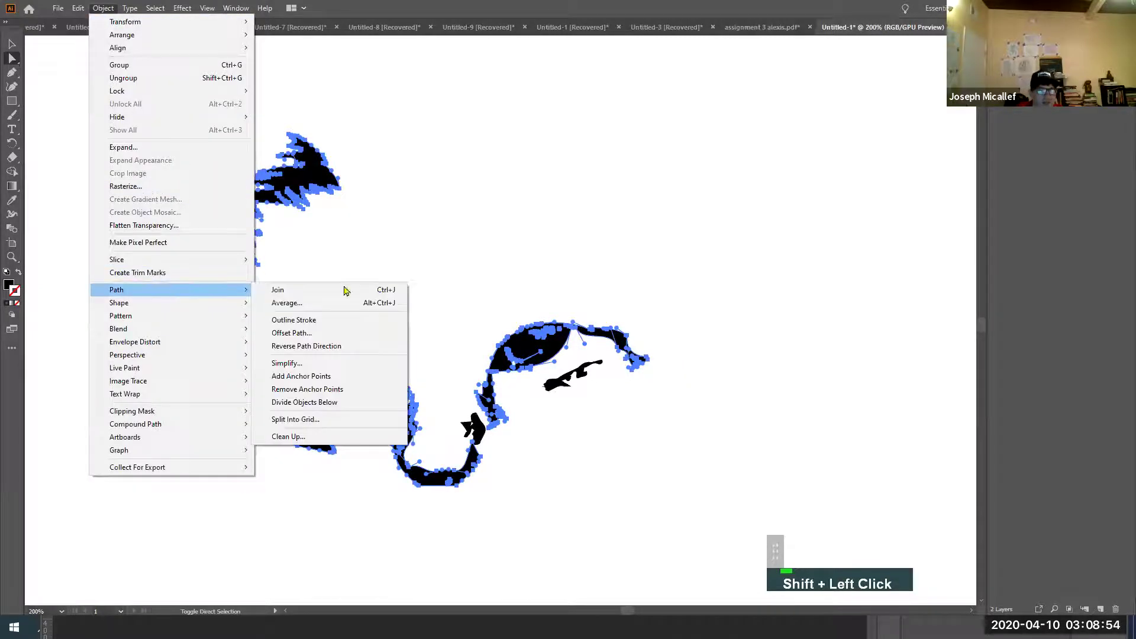
pyautogui.click(326, 363)
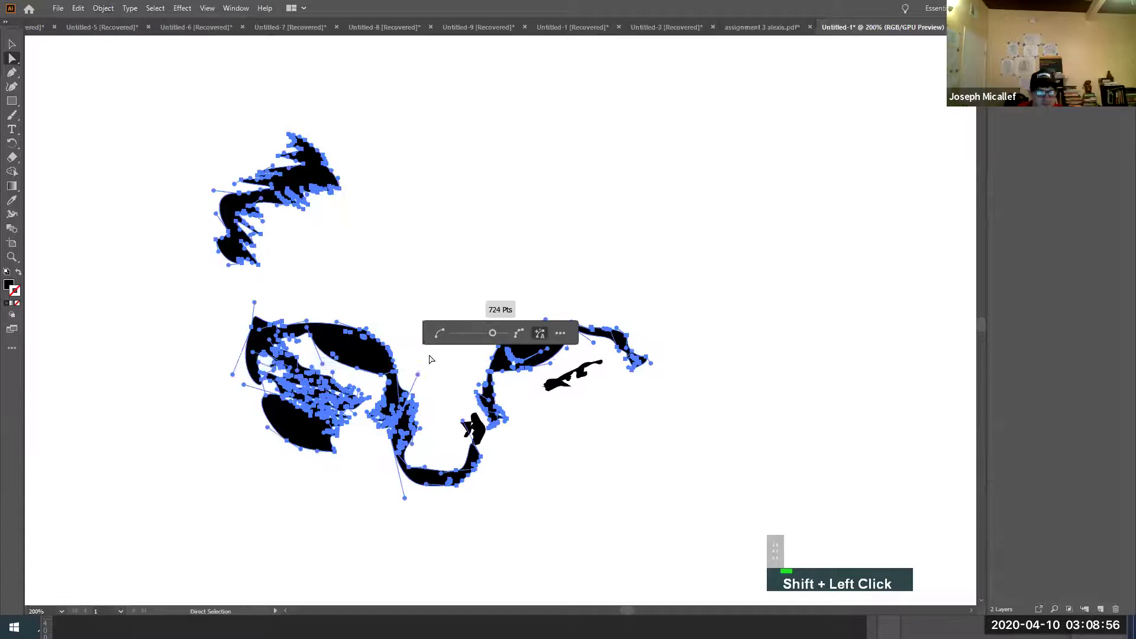
pyautogui.click(454, 334)
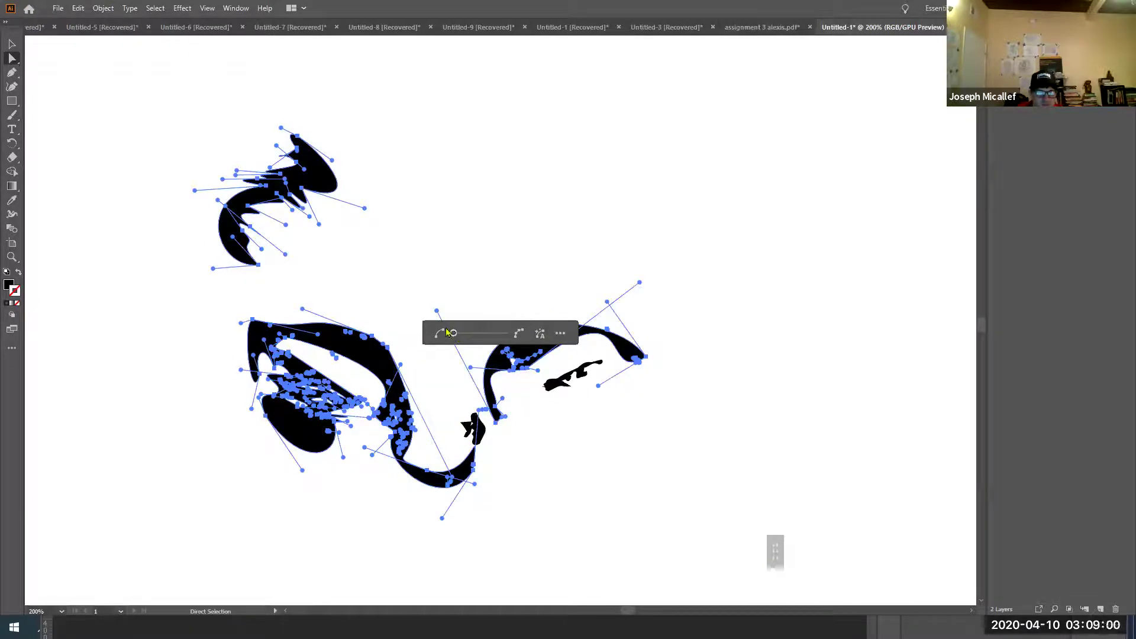
pyautogui.click(463, 292)
# Paint black over the white gaps inside the left and right eyes with the Blob Brush
pyautogui.click(349, 353)
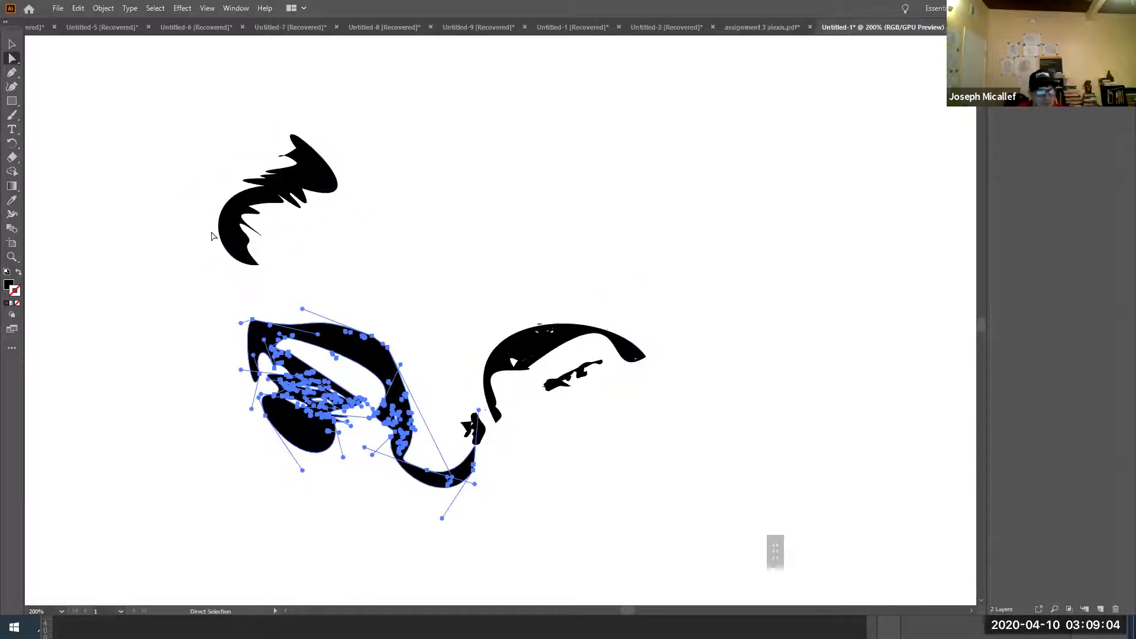
pyautogui.click(413, 364)
pyautogui.click(15, 116)
pyautogui.moveTo(15, 115); pyautogui.dragTo(60, 128)
pyautogui.moveTo(315, 350)
pyautogui.mouseDown()
pyautogui.moveTo(314, 340)
pyautogui.moveTo(355, 366)
pyautogui.moveTo(375, 360)
pyautogui.mouseUp()
pyautogui.moveTo(507, 371)
pyautogui.mouseDown()
pyautogui.moveTo(520, 355)
pyautogui.moveTo(529, 367)
pyautogui.moveTo(558, 337)
pyautogui.mouseUp()
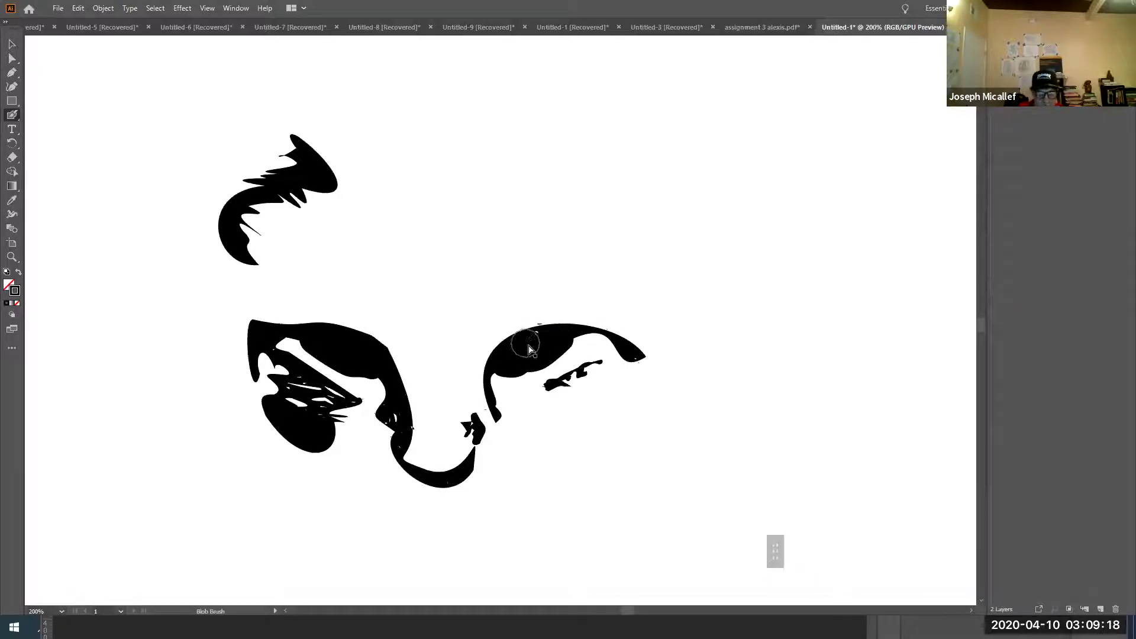
# Select both eye shapes with Direct Selection, then deselect and zoom out
pyautogui.press('a')
pyautogui.click(316, 339)
pyautogui.click(435, 289)
pyautogui.click(519, 356)
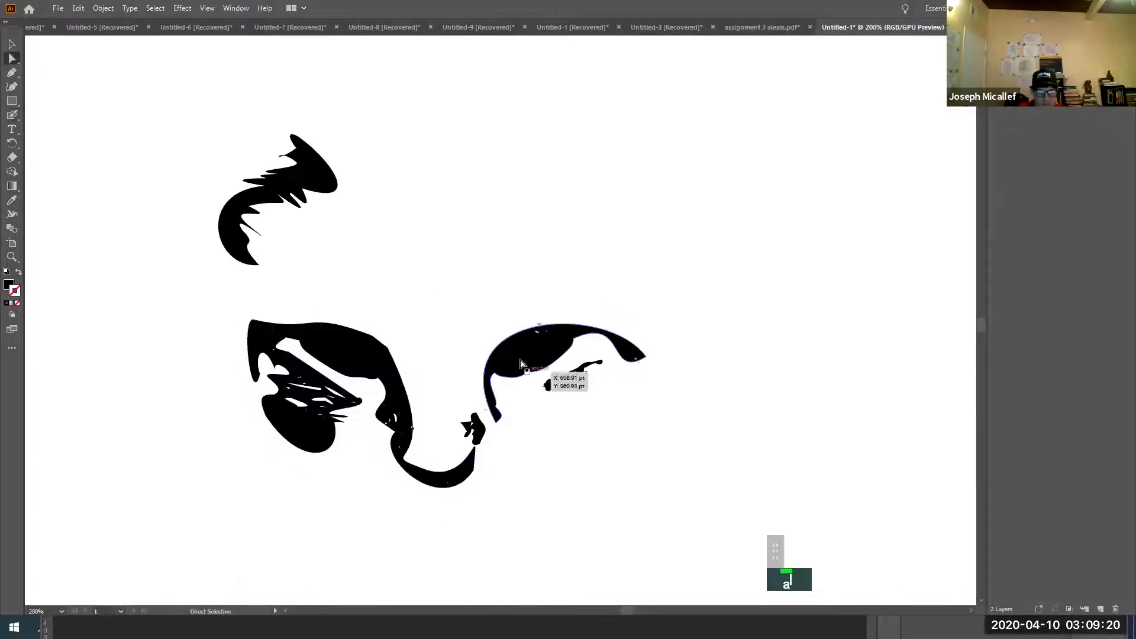
pyautogui.keyDown('shift'); pyautogui.click(355, 350); pyautogui.keyUp('shift')
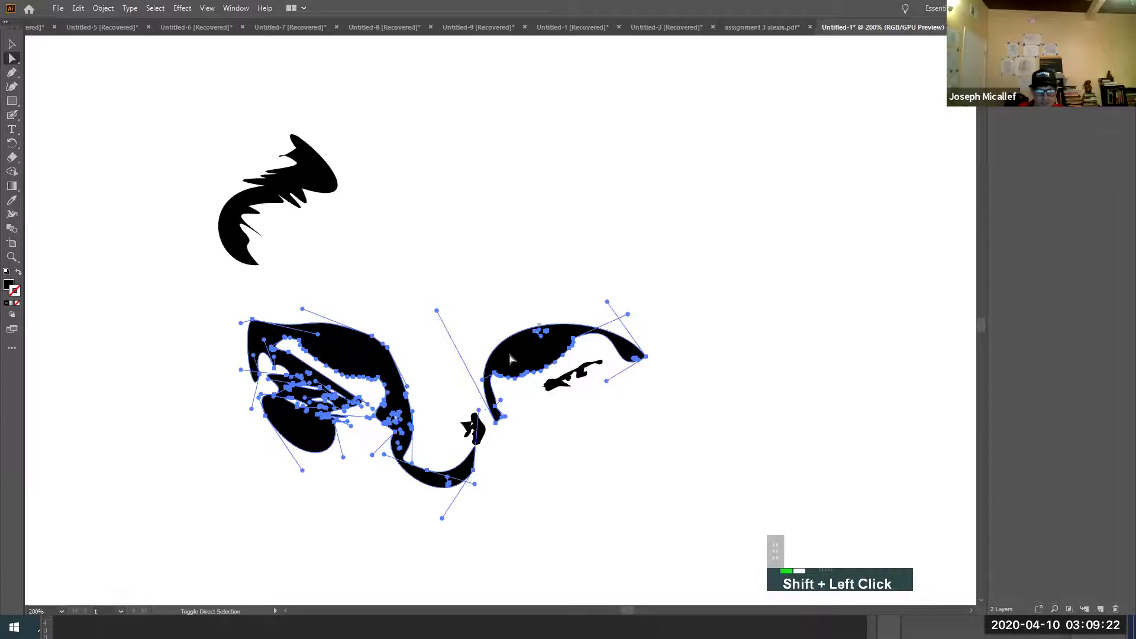
pyautogui.click(499, 314)
pyautogui.keyDown('ctrl'); pyautogui.keyDown('alt'); pyautogui.keyDown('super'); pyautogui.click(608, 269); pyautogui.keyUp('super'); pyautogui.keyUp('alt'); pyautogui.keyUp('ctrl')
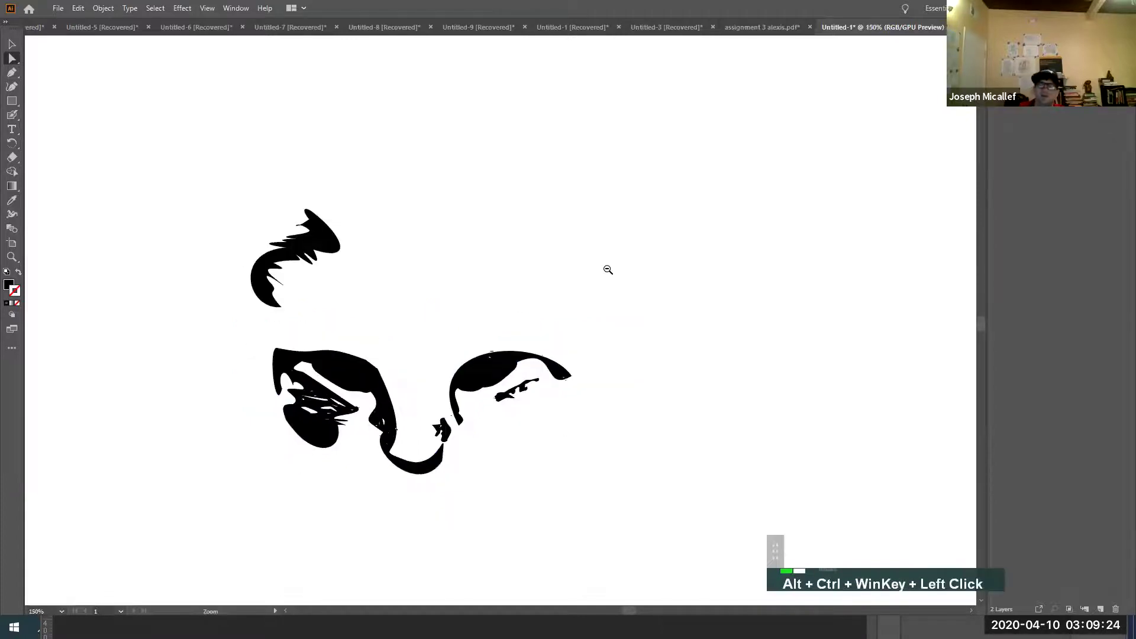
pyautogui.press('a')
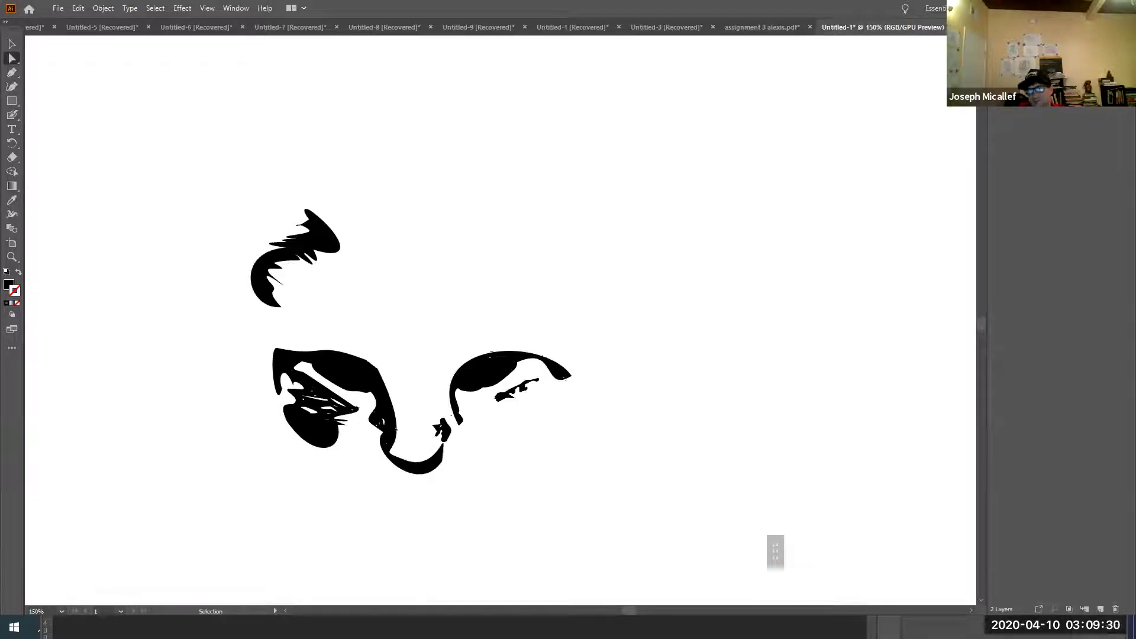
# Bring back the hidden CAT PALACE lettering and shift it down-left toward the cat face
pyautogui.hotkey('ctrl', 'z')
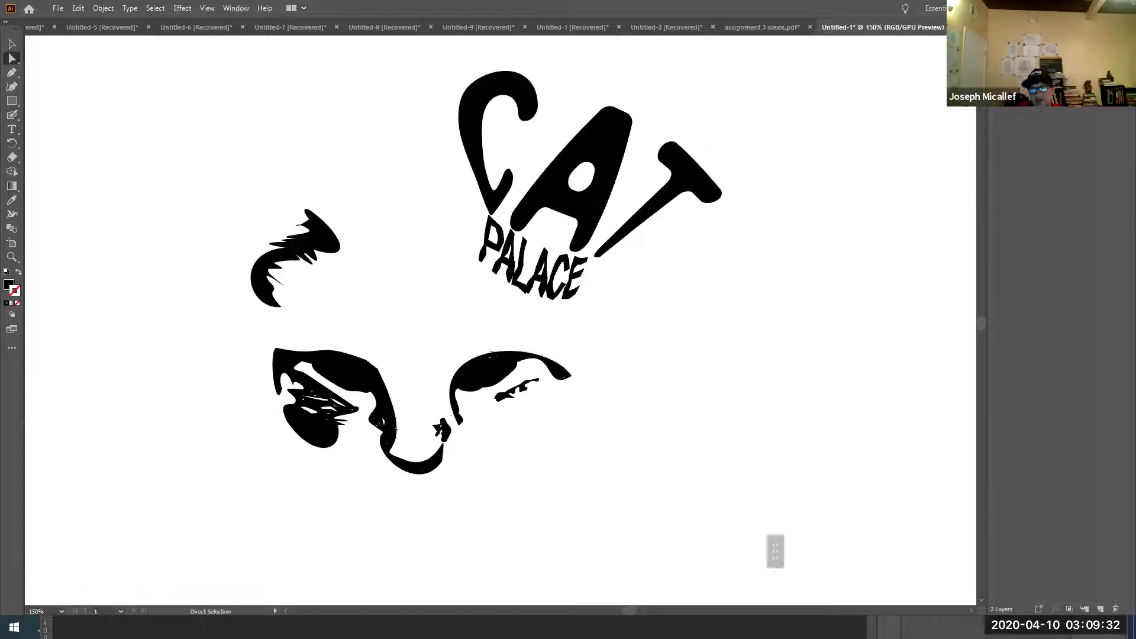
pyautogui.keyDown('ctrl'); pyautogui.keyDown('alt'); pyautogui.keyDown('super'); pyautogui.doubleClick(659, 294); pyautogui.keyUp('super'); pyautogui.keyUp('alt'); pyautogui.keyUp('ctrl')
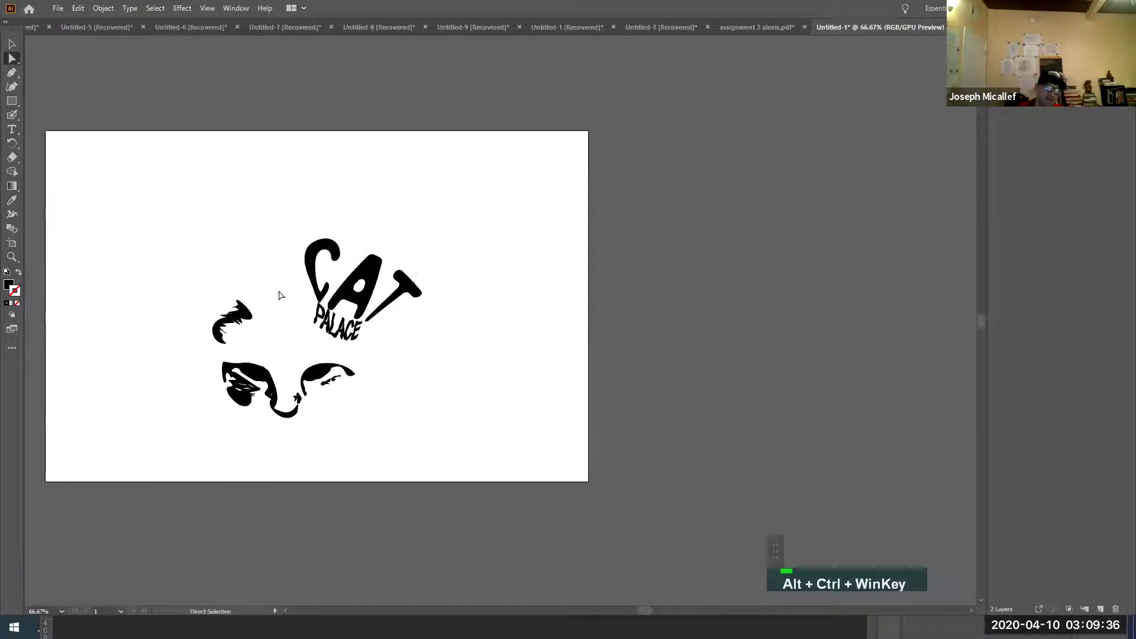
pyautogui.moveTo(285, 231); pyautogui.dragTo(463, 345)
pyautogui.moveTo(357, 301); pyautogui.dragTo(347, 311)
# Delete the empty fan-shaped path above the lettering, then zoom around to check the logo
pyautogui.click(378, 240)
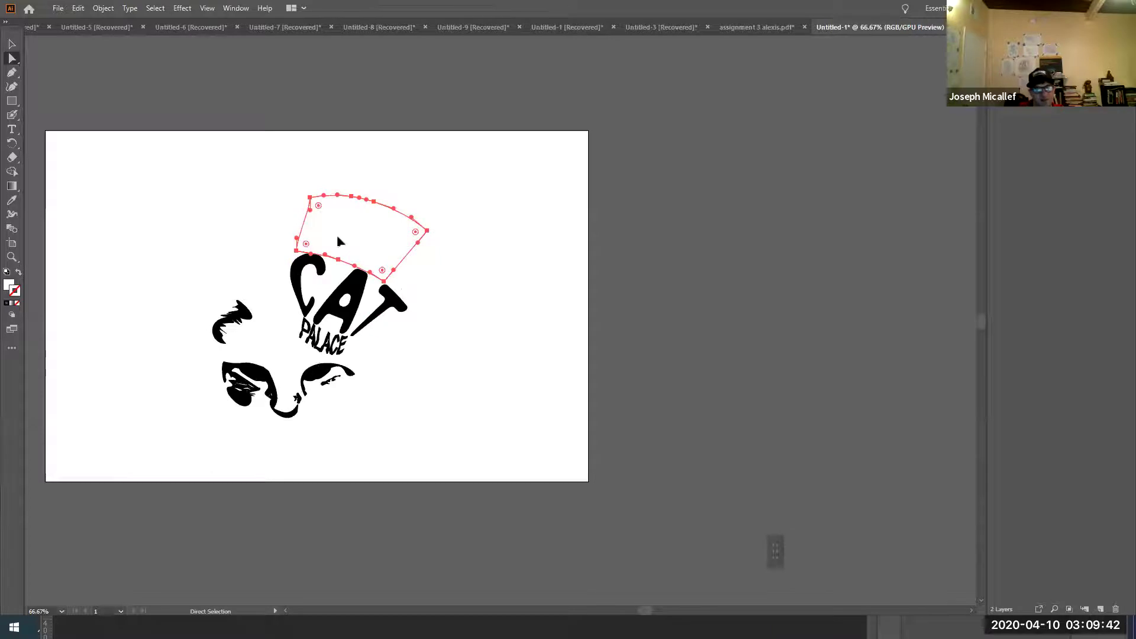
pyautogui.press('BackSpace')
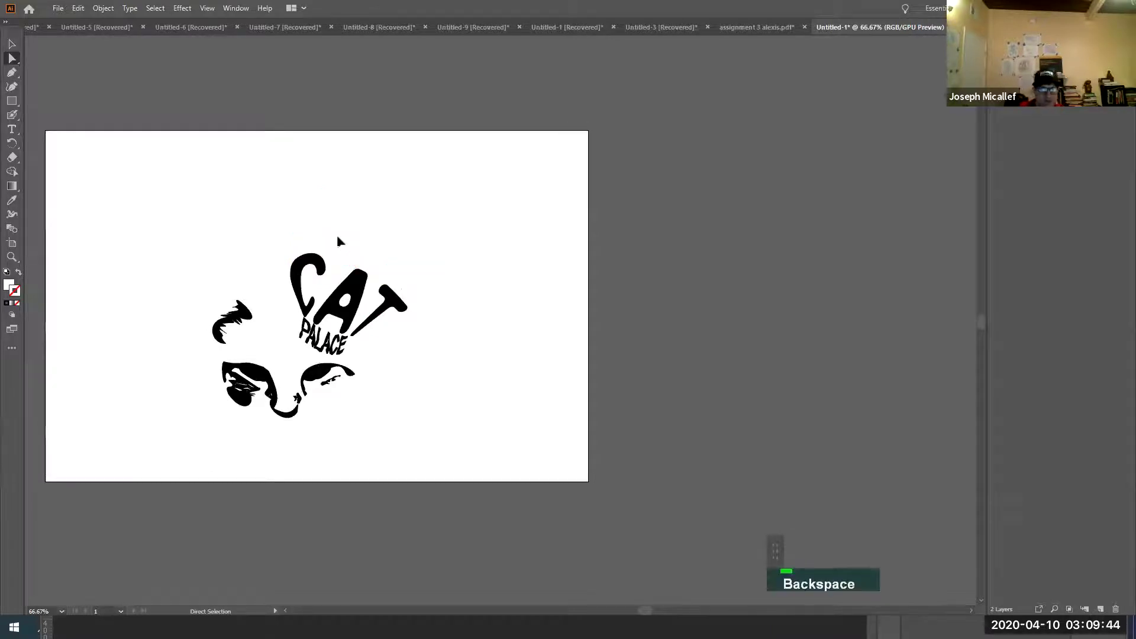
pyautogui.keyDown('ctrl'); pyautogui.keyDown('alt'); pyautogui.keyDown('super'); pyautogui.doubleClick(336, 236); pyautogui.keyUp('super'); pyautogui.keyUp('alt'); pyautogui.keyUp('ctrl')
pyautogui.moveTo(607, 343); pyautogui.dragTo(444, 230)
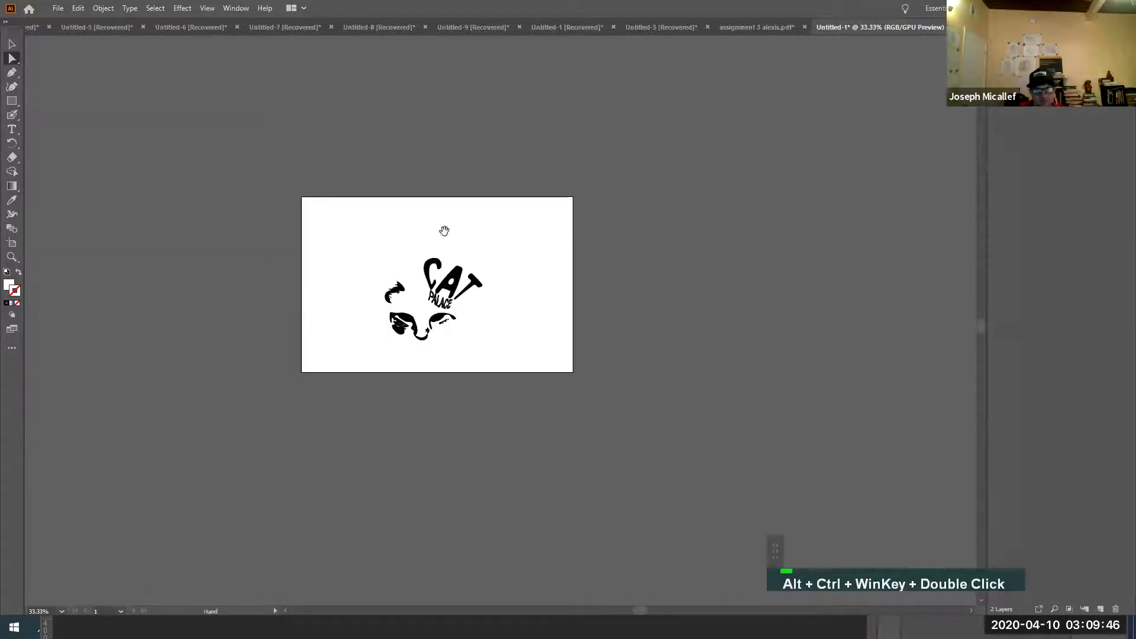
pyautogui.keyDown('ctrl'); pyautogui.keyDown('alt'); pyautogui.keyDown('super'); pyautogui.click(521, 333); pyautogui.keyUp('super'); pyautogui.keyUp('alt'); pyautogui.keyUp('ctrl')
pyautogui.keyDown('ctrl'); pyautogui.keyDown('alt'); pyautogui.keyDown('super'); pyautogui.click(492, 313); pyautogui.keyUp('super'); pyautogui.keyUp('alt'); pyautogui.keyUp('ctrl')
pyautogui.keyDown('ctrl'); pyautogui.click(473, 310); pyautogui.keyUp('ctrl')
pyautogui.keyDown('ctrl'); pyautogui.doubleClick(474, 310); pyautogui.keyUp('ctrl')
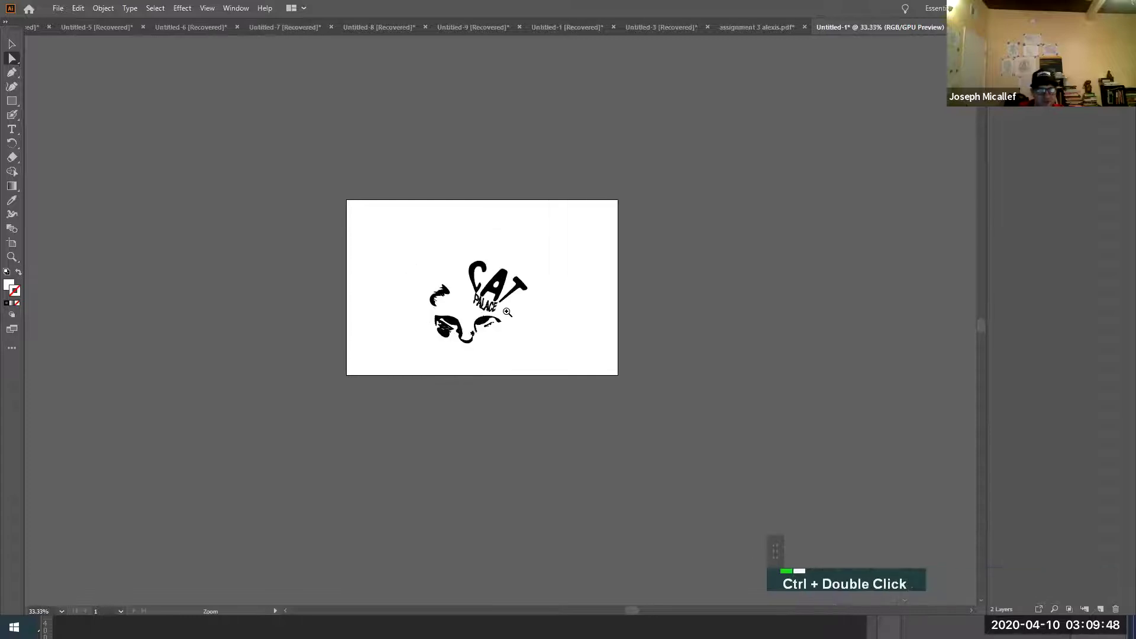
pyautogui.keyDown('ctrl'); pyautogui.click(511, 313); pyautogui.keyUp('ctrl')
pyautogui.keyDown('ctrl'); pyautogui.click(511, 312); pyautogui.keyUp('ctrl')
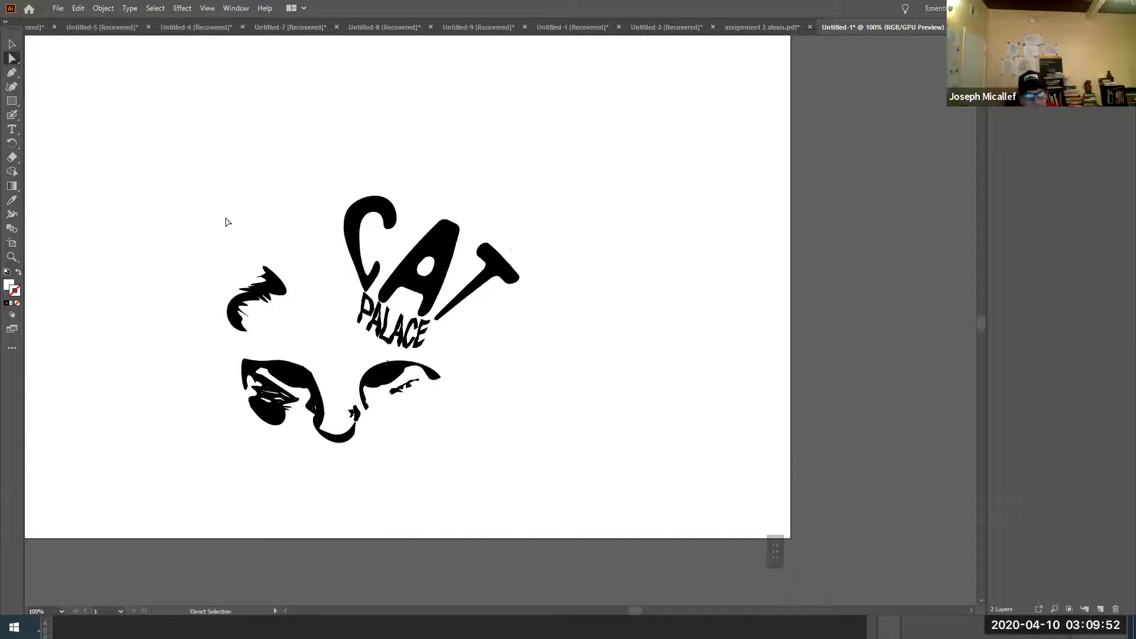
pyautogui.keyDown('ctrl'); pyautogui.keyDown('alt'); pyautogui.keyDown('super'); pyautogui.click(288, 277); pyautogui.keyUp('super'); pyautogui.keyUp('alt'); pyautogui.keyUp('ctrl')
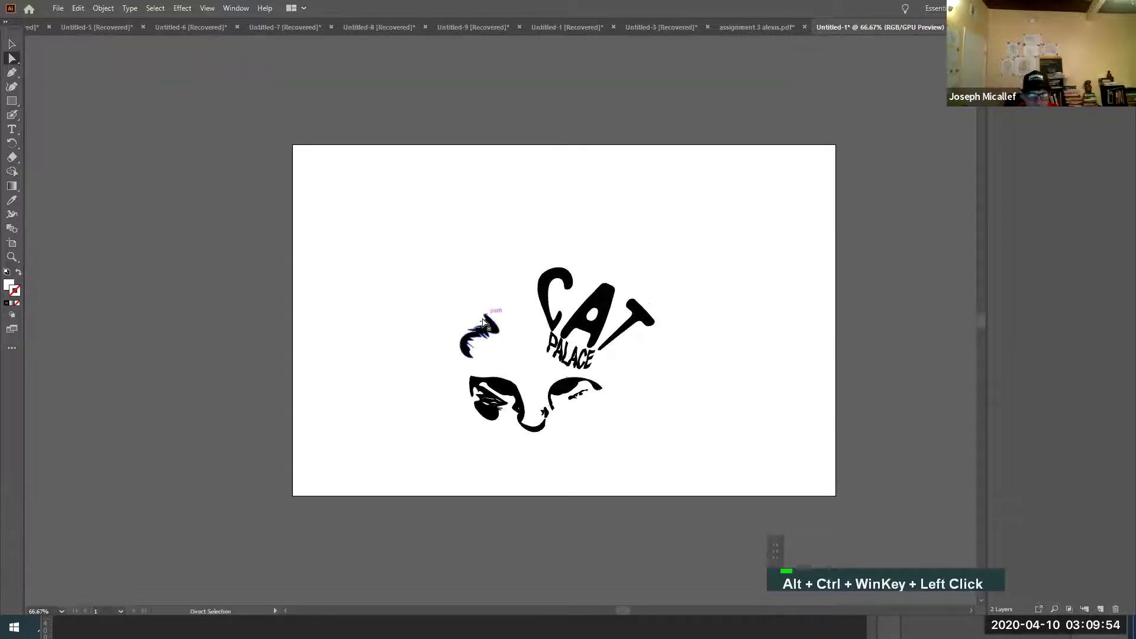
# Switch to the Selection tool and pan the artboard view to the left
pyautogui.click(10, 45)
pyautogui.press('space')
pyautogui.moveTo(603, 396); pyautogui.dragTo(426, 376)
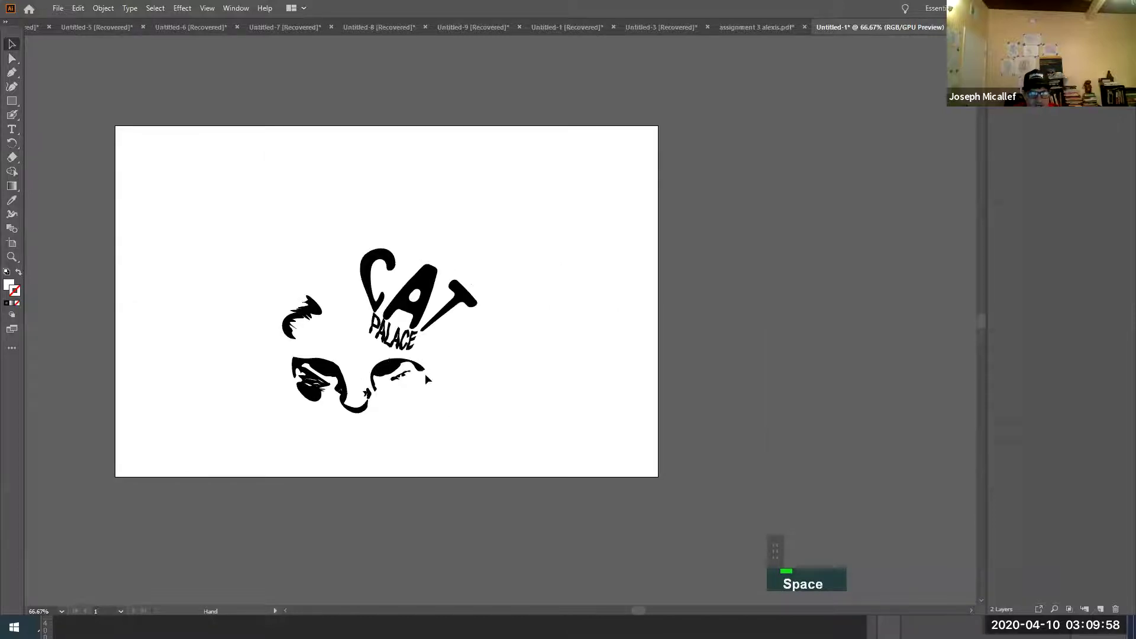
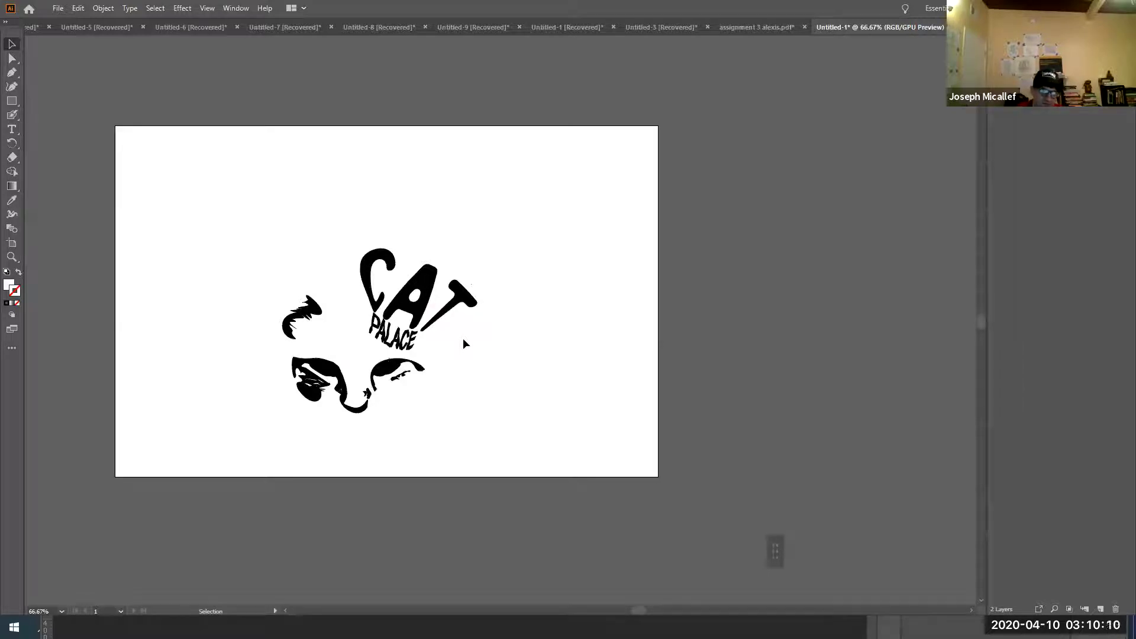
# Zoom out to 33.33% and switch to the Artboard tool to expose the artboard handles
pyautogui.keyDown('ctrl'); pyautogui.keyDown('alt'); pyautogui.keyDown('super'); pyautogui.click(515, 339); pyautogui.keyUp('super'); pyautogui.keyUp('alt'); pyautogui.keyUp('ctrl')
pyautogui.keyDown('ctrl'); pyautogui.keyDown('alt'); pyautogui.keyDown('super'); pyautogui.click(324, 264); pyautogui.keyUp('super'); pyautogui.keyUp('alt'); pyautogui.keyUp('ctrl')
pyautogui.click(12, 243)
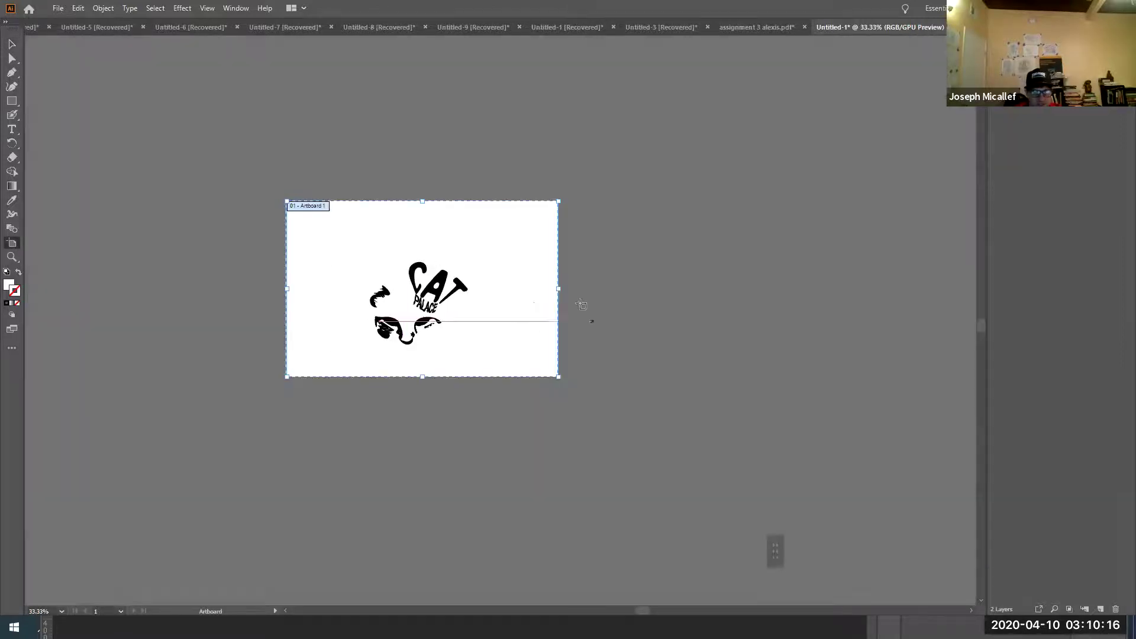
# Stretch the artboard far right into a long banner, then select both layers in the Layers panel
pyautogui.moveTo(558, 288); pyautogui.dragTo(1019, 272)
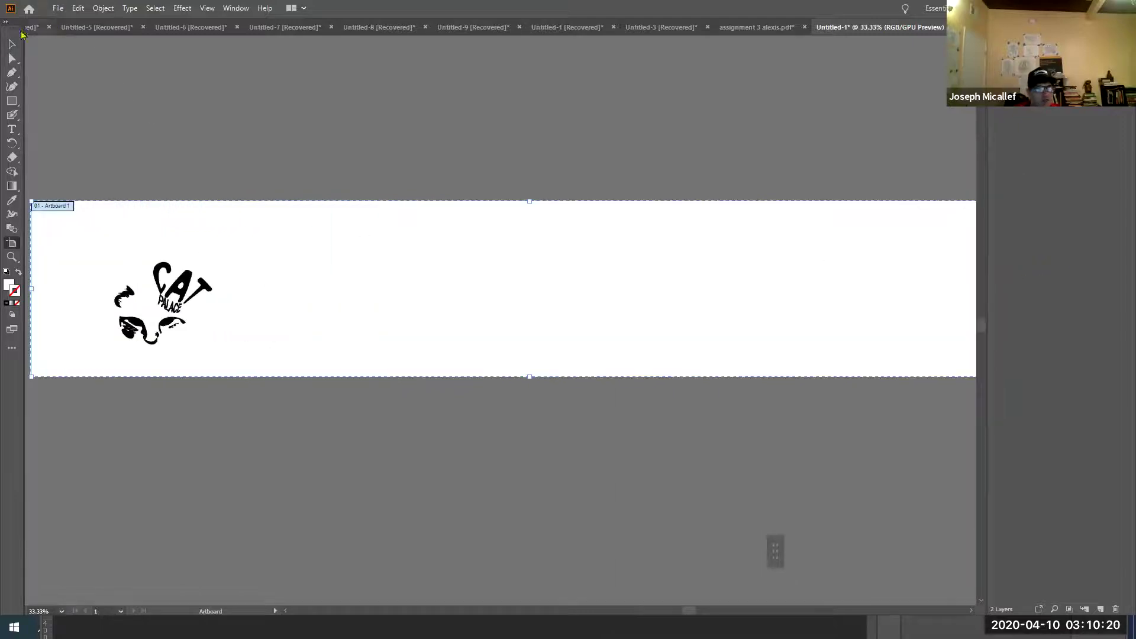
pyautogui.doubleClick(12, 43)
pyautogui.moveTo(102, 232); pyautogui.dragTo(129, 255)
pyautogui.hotkey('ctrl', 'z')
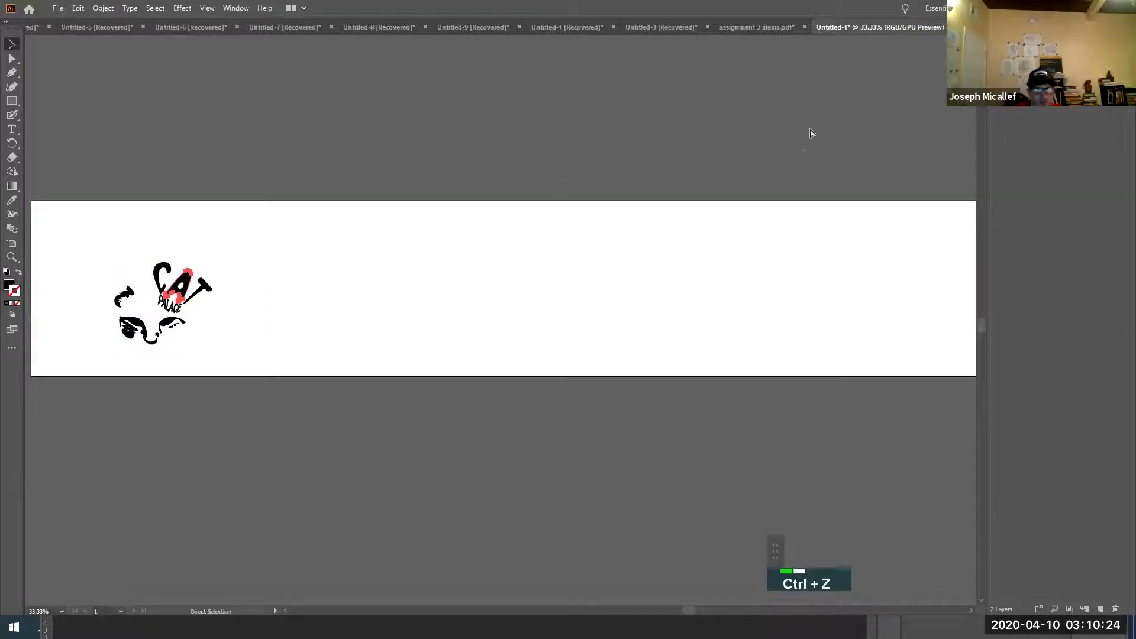
pyautogui.click(272, 318)
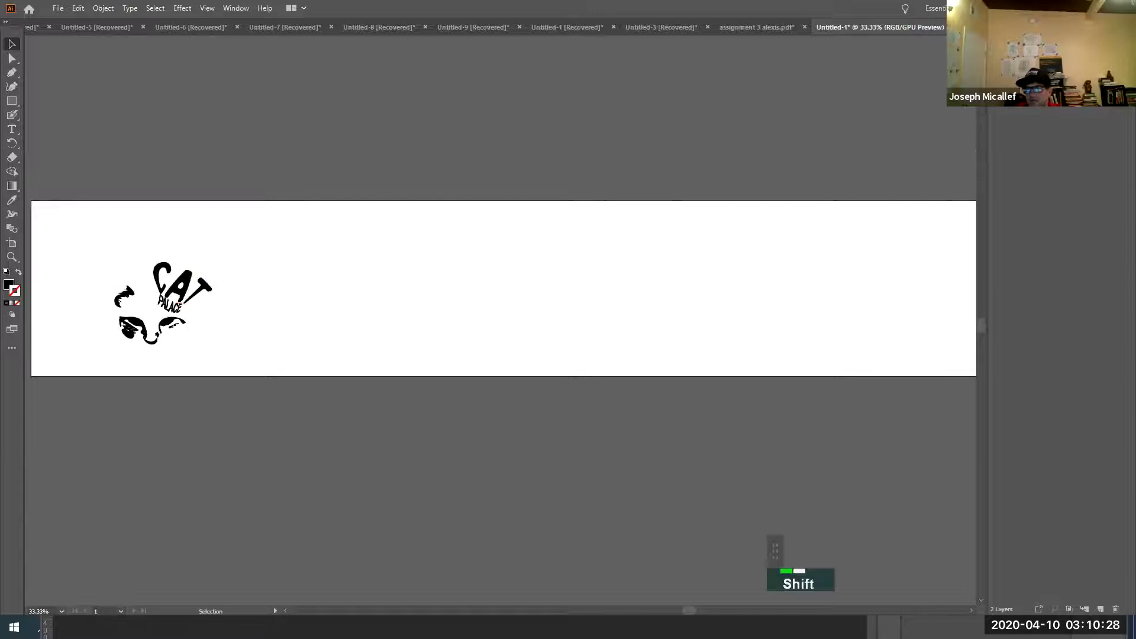
pyautogui.keyDown('shift'); pyautogui.click(1053, 57); pyautogui.keyUp('shift')
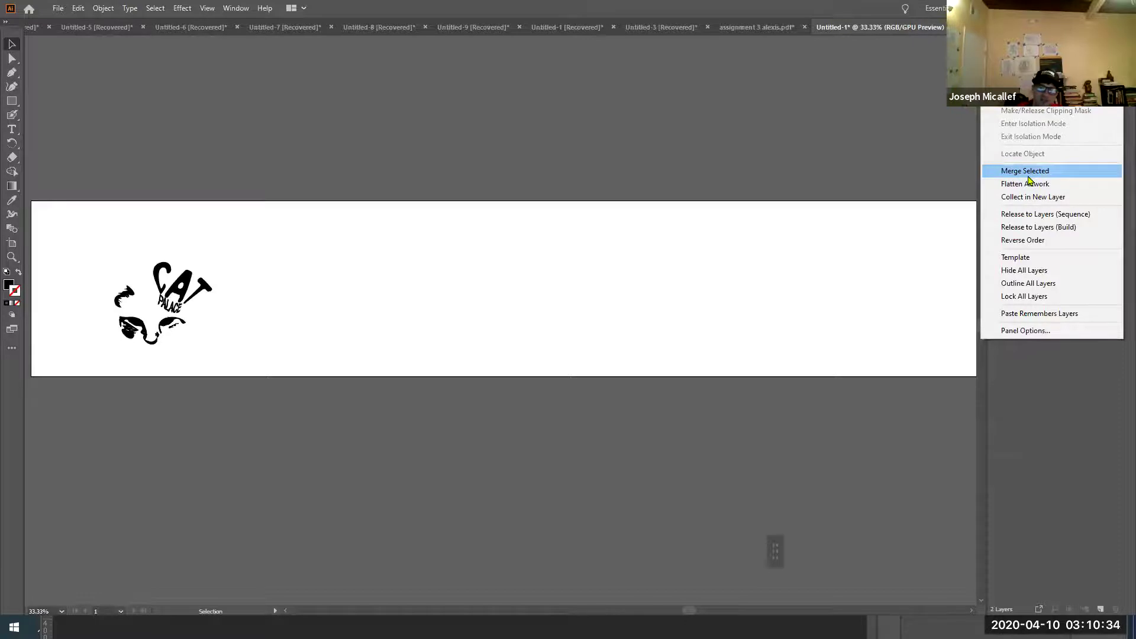
# Merge the two selected layers into one and move the cat artwork toward the upper-left
pyautogui.click(1027, 176)
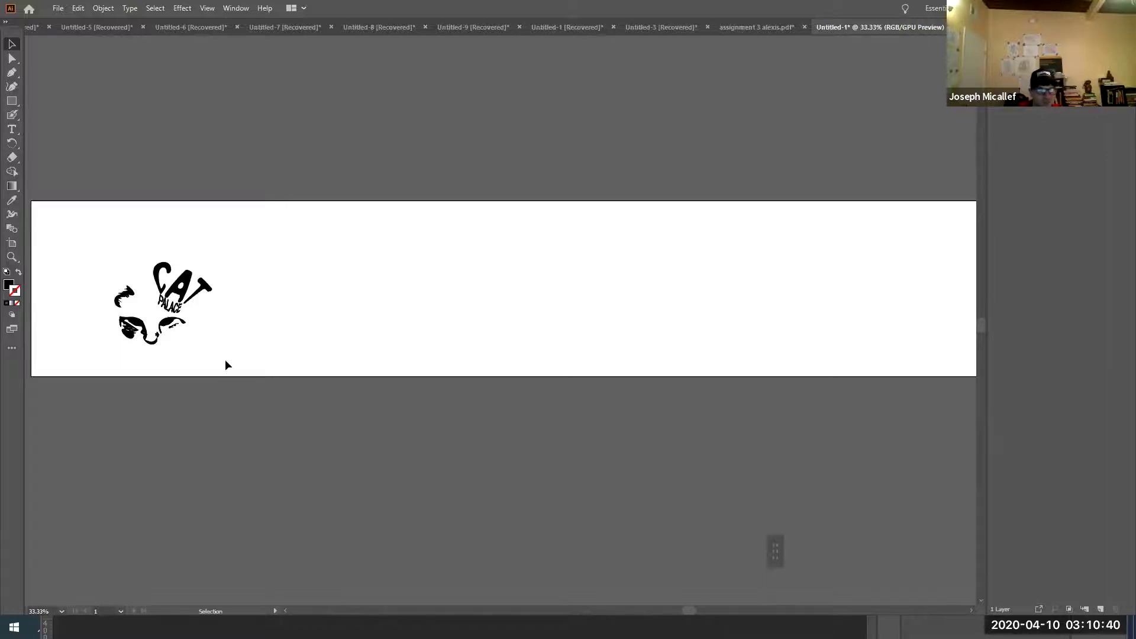
pyautogui.moveTo(225, 359); pyautogui.dragTo(72, 265)
pyautogui.moveTo(188, 288); pyautogui.dragTo(127, 238)
pyautogui.hotkey('ctrl', 'space')
pyautogui.keyDown('ctrl'); pyautogui.keyDown('alt'); pyautogui.click(126, 243); pyautogui.keyUp('alt'); pyautogui.keyUp('ctrl')
pyautogui.keyDown('ctrl'); pyautogui.keyDown('alt'); pyautogui.click(126, 242); pyautogui.keyUp('alt'); pyautogui.keyUp('ctrl')
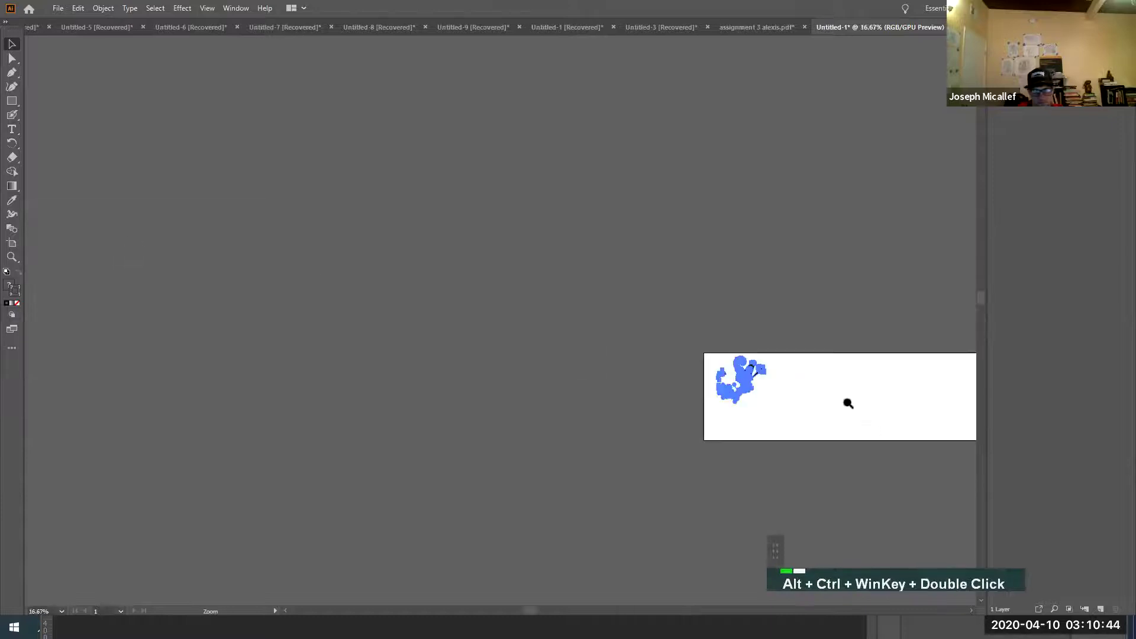
pyautogui.keyDown('ctrl'); pyautogui.keyDown('alt'); pyautogui.click(806, 378); pyautogui.keyUp('alt'); pyautogui.keyUp('ctrl')
pyautogui.keyDown('ctrl'); pyautogui.click(426, 323); pyautogui.keyUp('ctrl')
pyautogui.keyDown('ctrl'); pyautogui.click(510, 302); pyautogui.keyUp('ctrl')
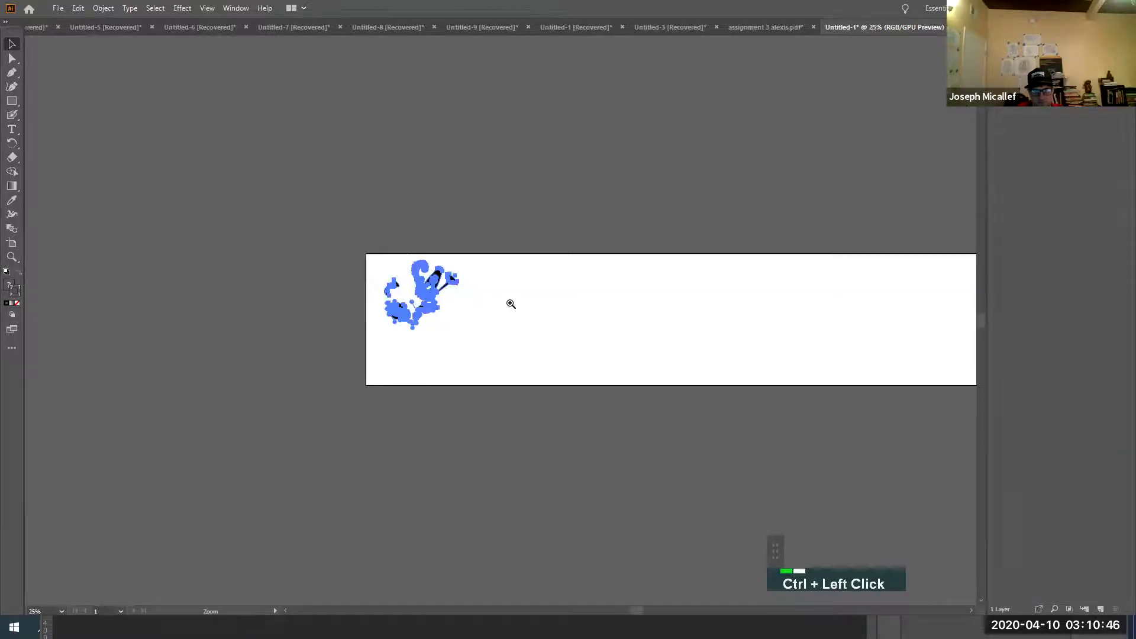
pyautogui.keyDown('ctrl'); pyautogui.click(503, 331); pyautogui.keyUp('ctrl')
pyautogui.keyDown('ctrl'); pyautogui.click(503, 366); pyautogui.keyUp('ctrl')
pyautogui.keyDown('ctrl'); pyautogui.click(506, 408); pyautogui.keyUp('ctrl')
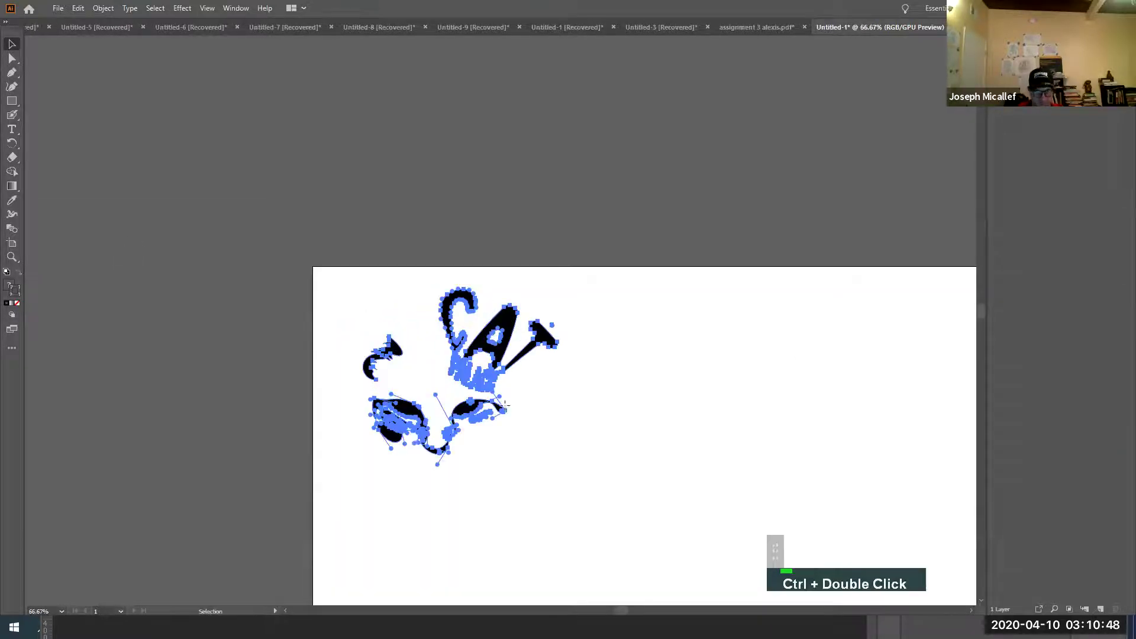
# Try shrinking the cat artwork around its centre with the Scale tool
pyautogui.press('s')
pyautogui.moveTo(516, 426); pyautogui.dragTo(494, 383)
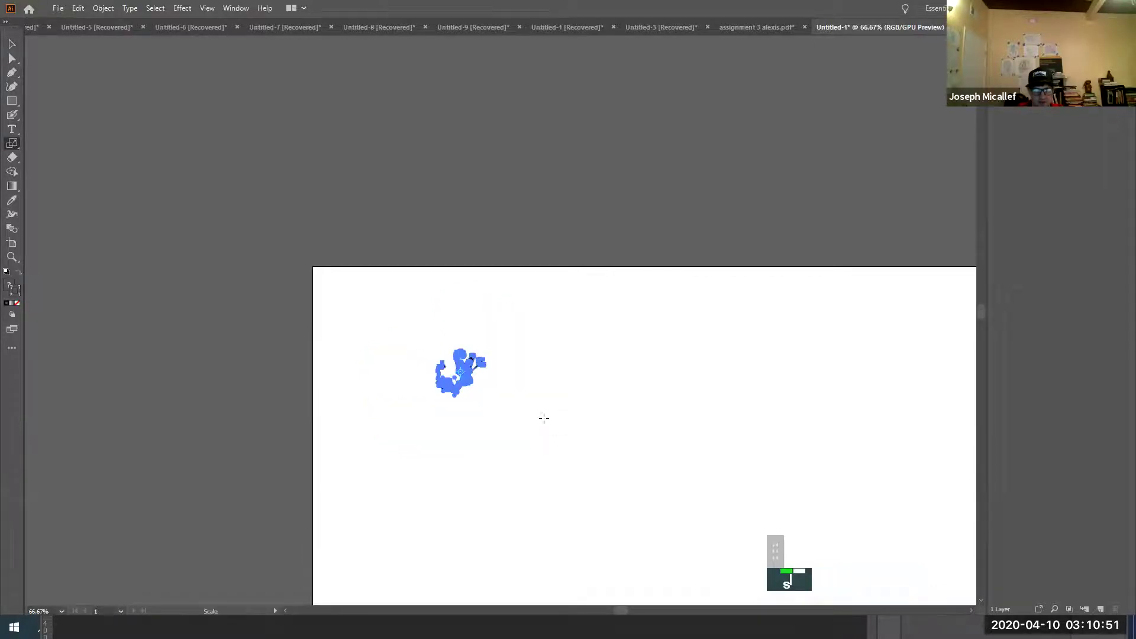
pyautogui.hotkey('ctrl', 'space')
pyautogui.click(506, 411)
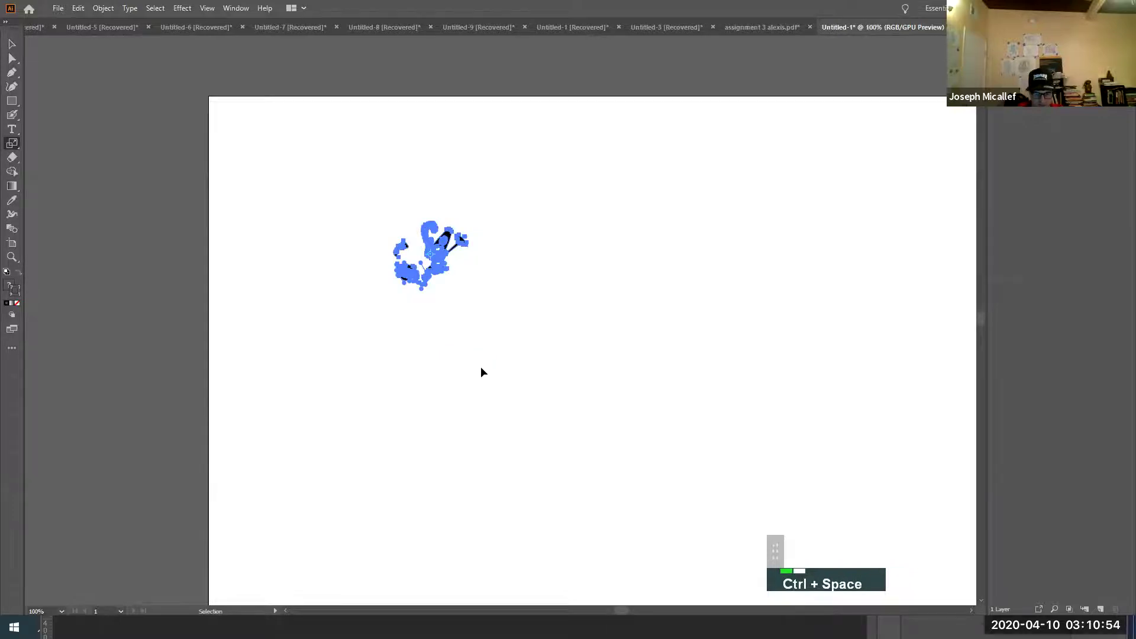
pyautogui.hotkey('ctrl', 'v')
pyautogui.hotkey('ctrl', 'z')
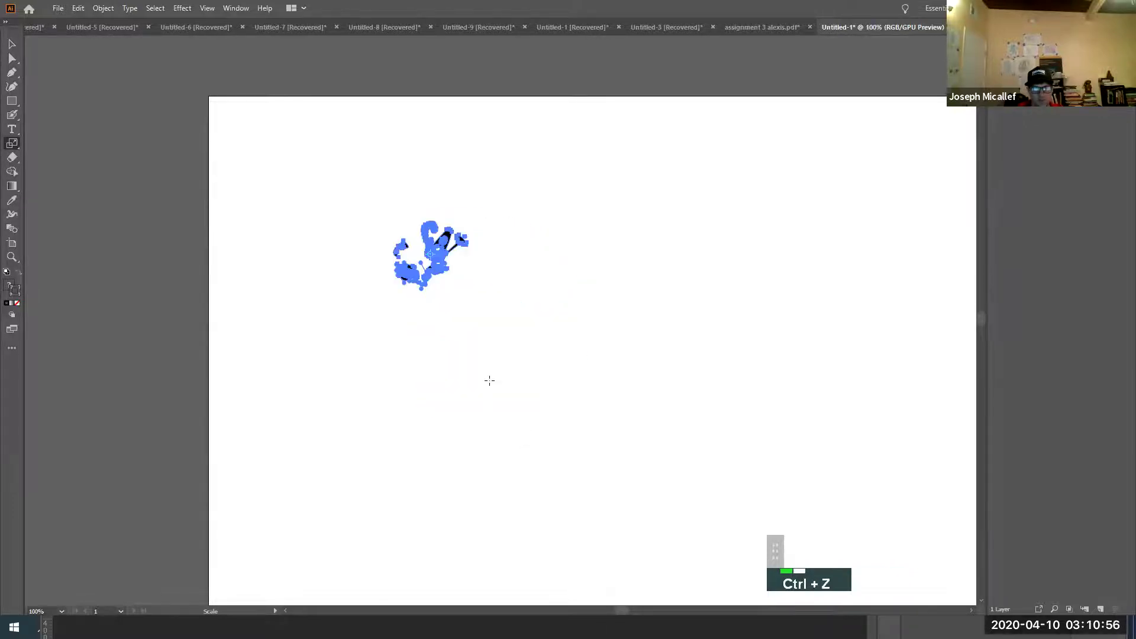
# Undo the shrink so the Cat Palace artwork returns to full size
pyautogui.click(12, 44)
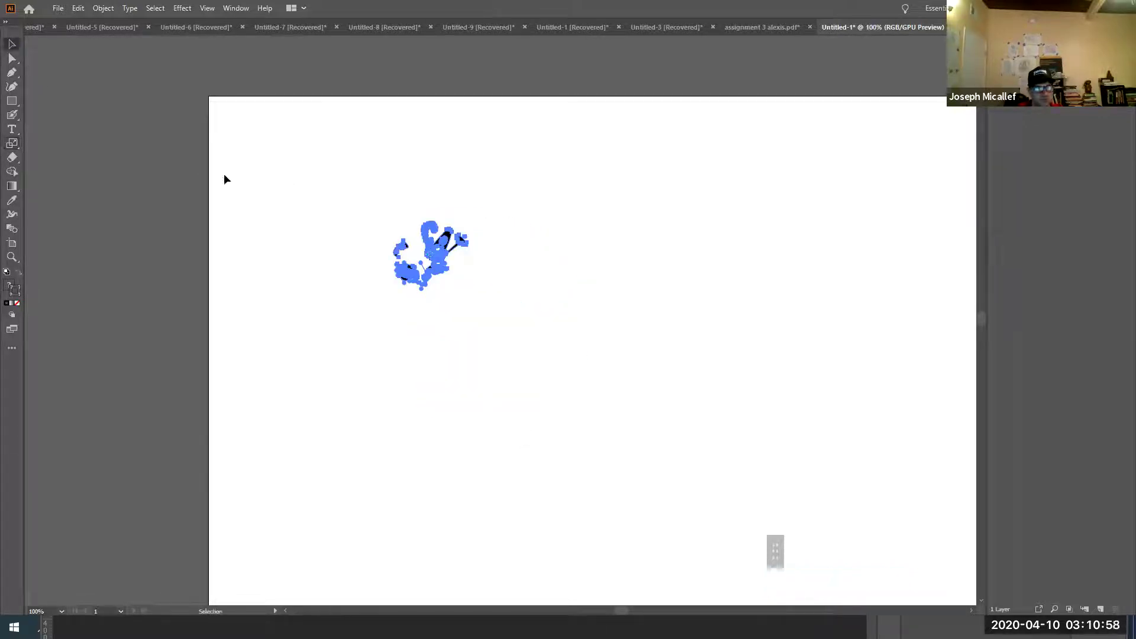
pyautogui.click(292, 198)
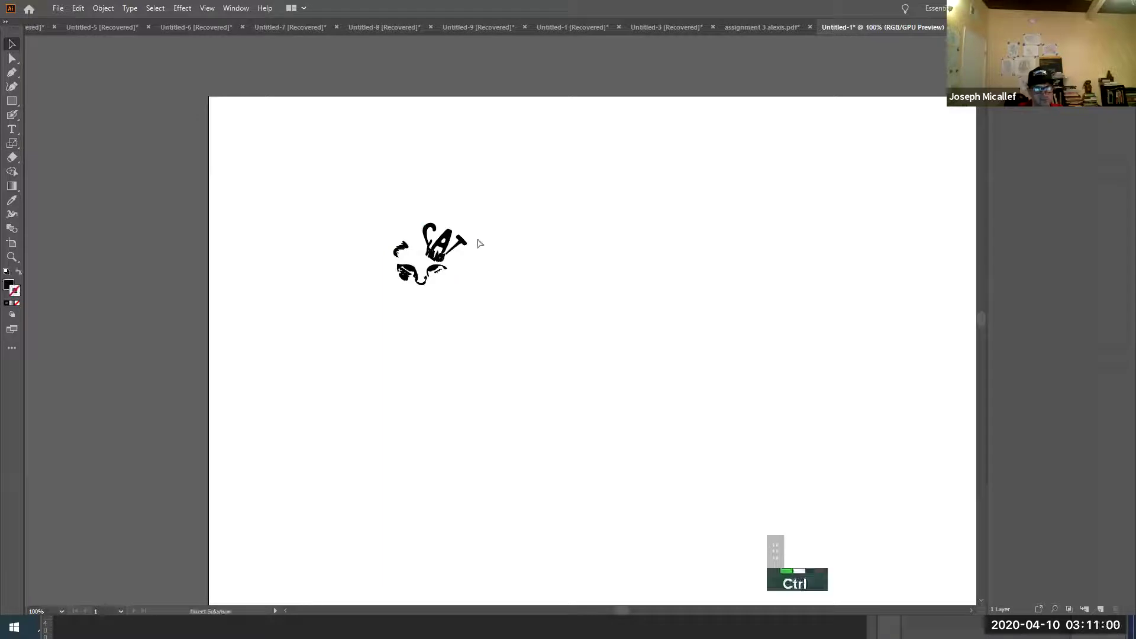
pyautogui.hotkey('ctrl', 'space')
pyautogui.click(472, 259)
pyautogui.click(467, 299)
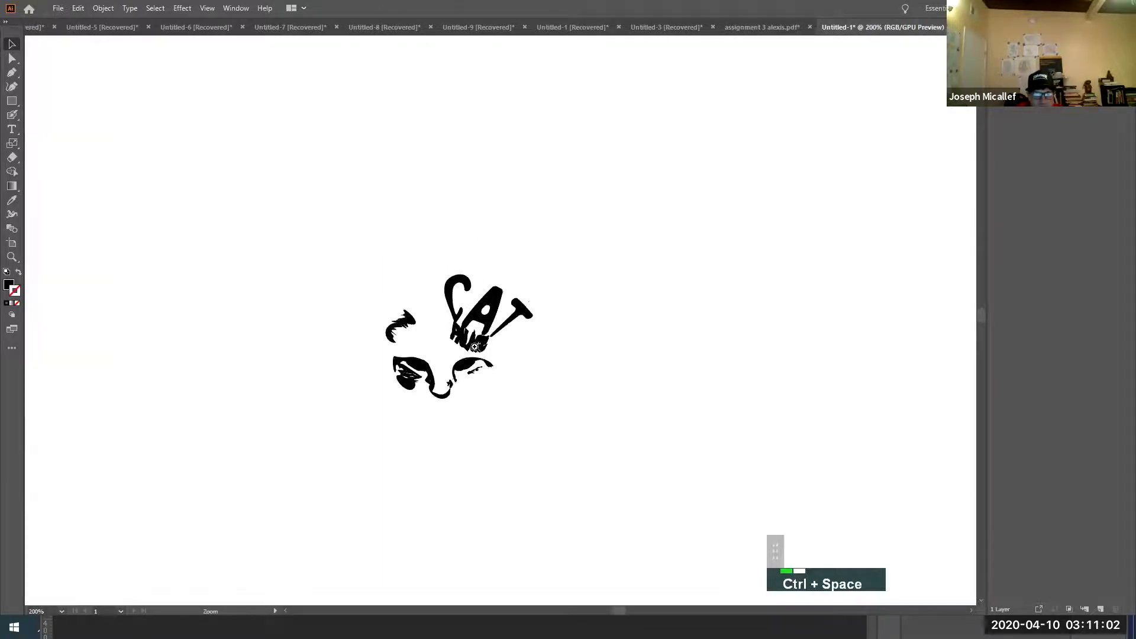
pyautogui.hotkey('ctrl', 'z')
pyautogui.click(661, 407)
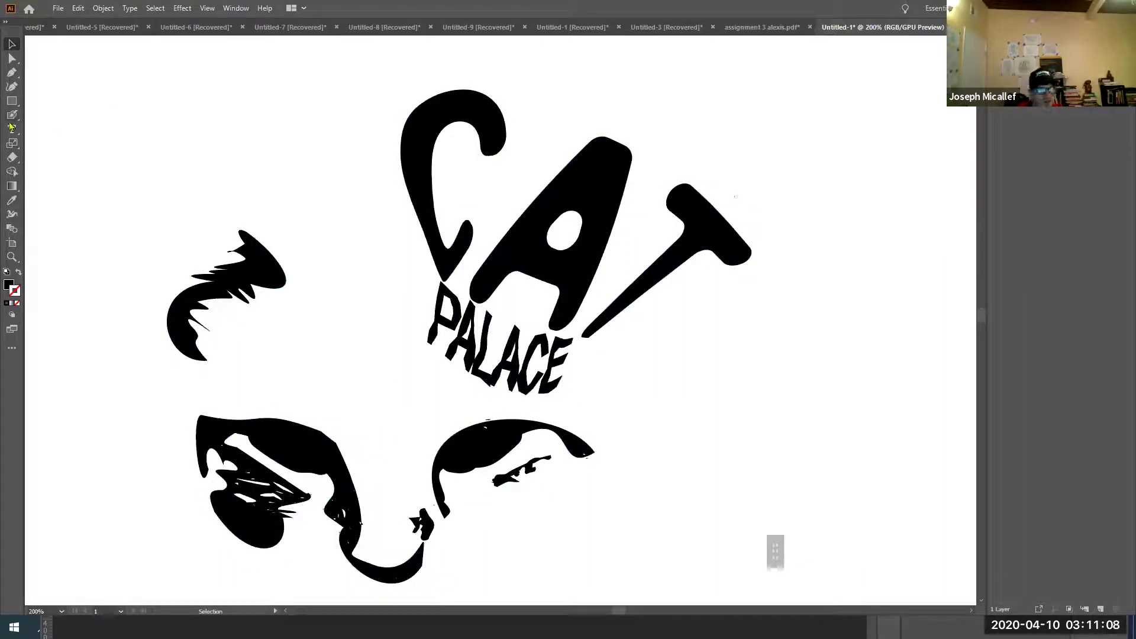
pyautogui.doubleClick(11, 143)
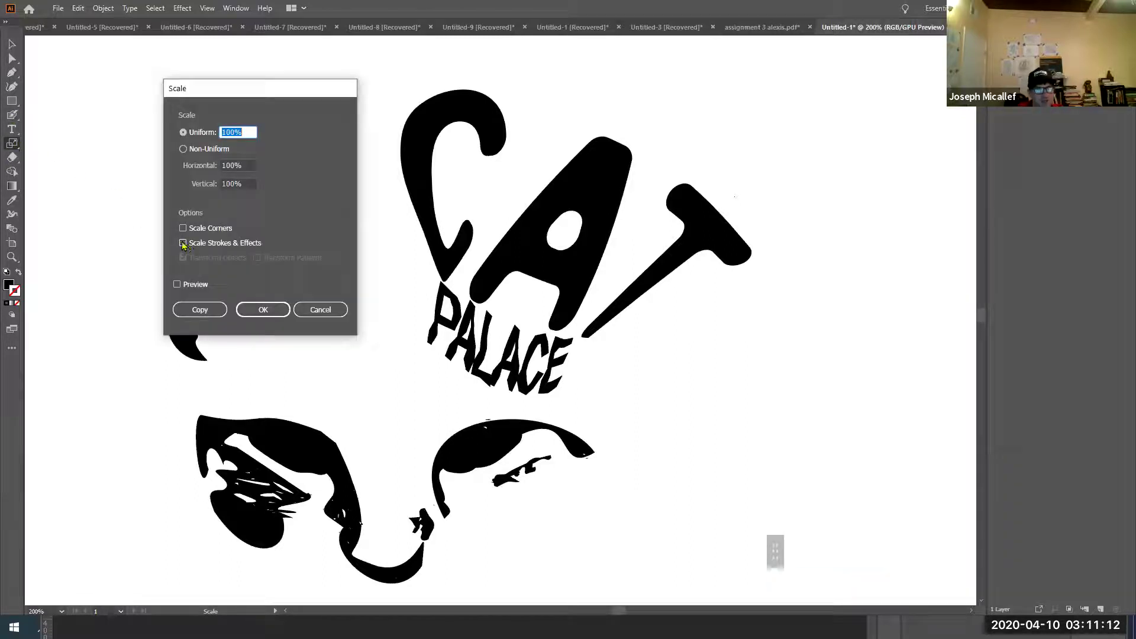
# Enable Scale Strokes & Effects in the Scale options, then select all artwork at 100% view
pyautogui.click(183, 243)
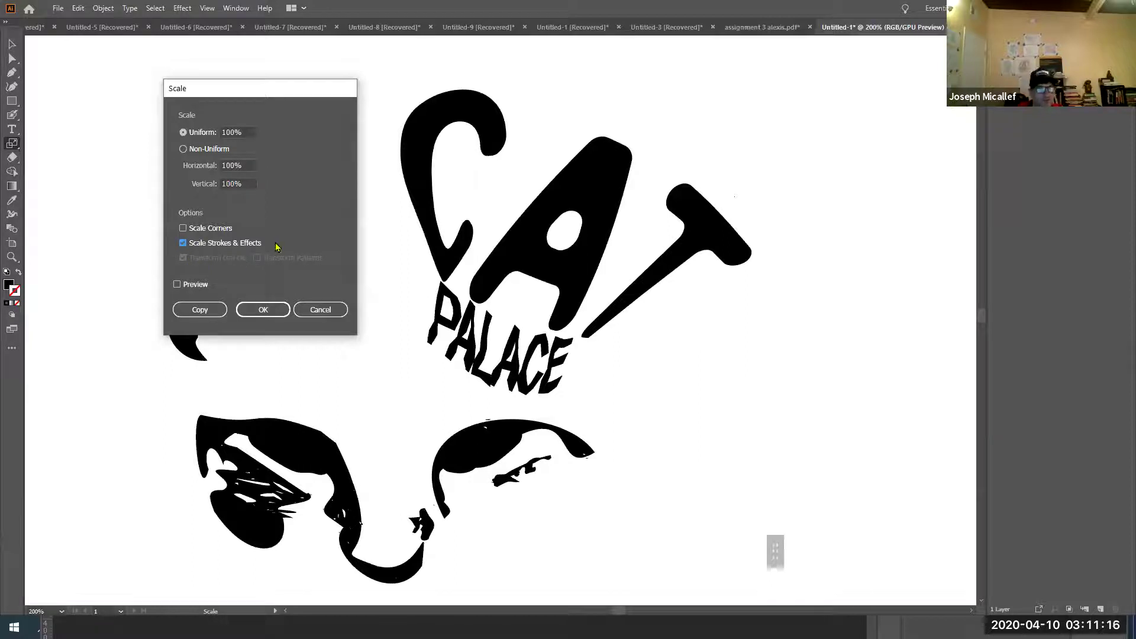
pyautogui.click(260, 310)
pyautogui.keyDown('ctrl'); pyautogui.keyDown('alt'); pyautogui.keyDown('super'); pyautogui.click(343, 282); pyautogui.keyUp('super'); pyautogui.keyUp('alt'); pyautogui.keyUp('ctrl')
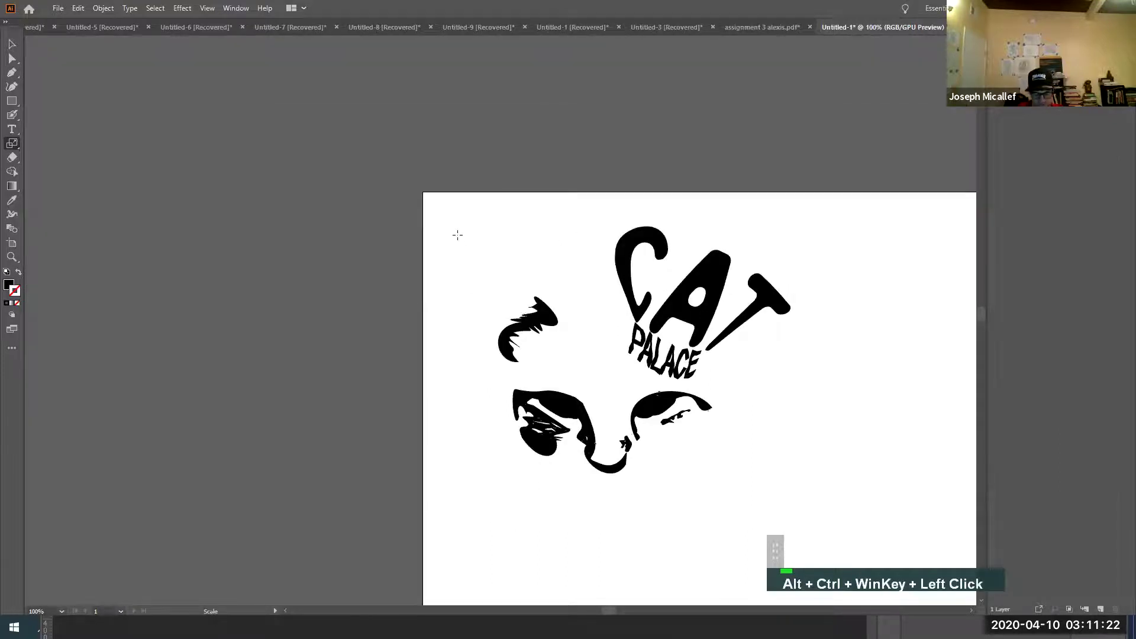
pyautogui.hotkey('ctrl', 'a')
# Scale the selected Cat Palace artwork down to about 49% and confirm the value in the Scale dialog
pyautogui.moveTo(590, 335)
pyautogui.mouseDown()
pyautogui.moveTo(621, 362)
pyautogui.moveTo(603, 339)
pyautogui.moveTo(612, 346)
pyautogui.moveTo(601, 347)
pyautogui.mouseUp()
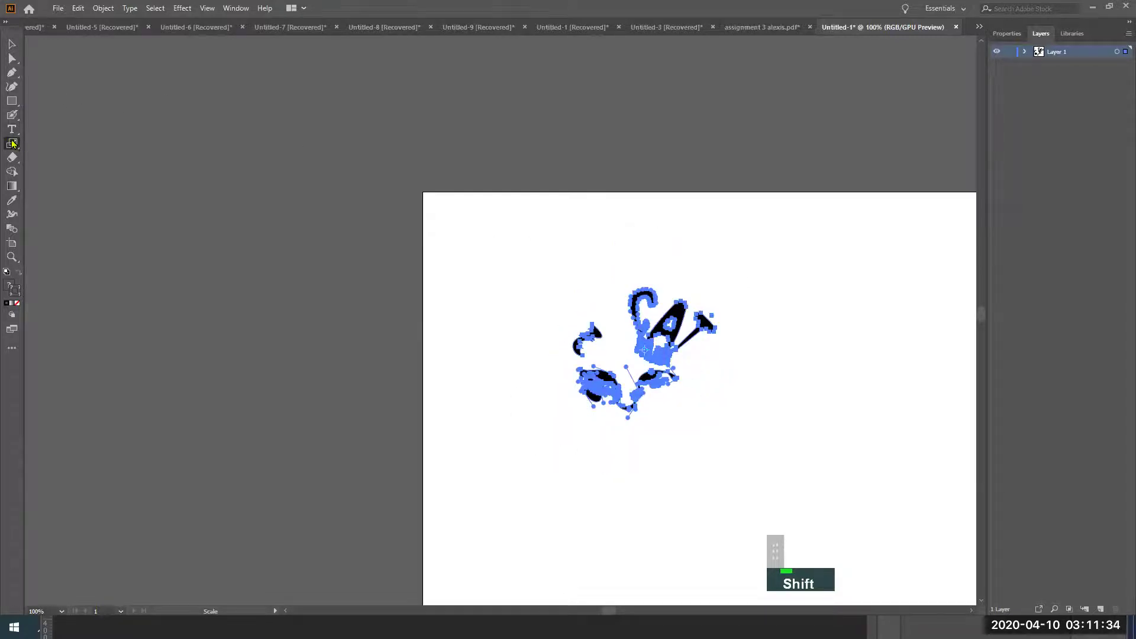
pyautogui.click(12, 44)
pyautogui.doubleClick(144, 154)
pyautogui.doubleClick(14, 143)
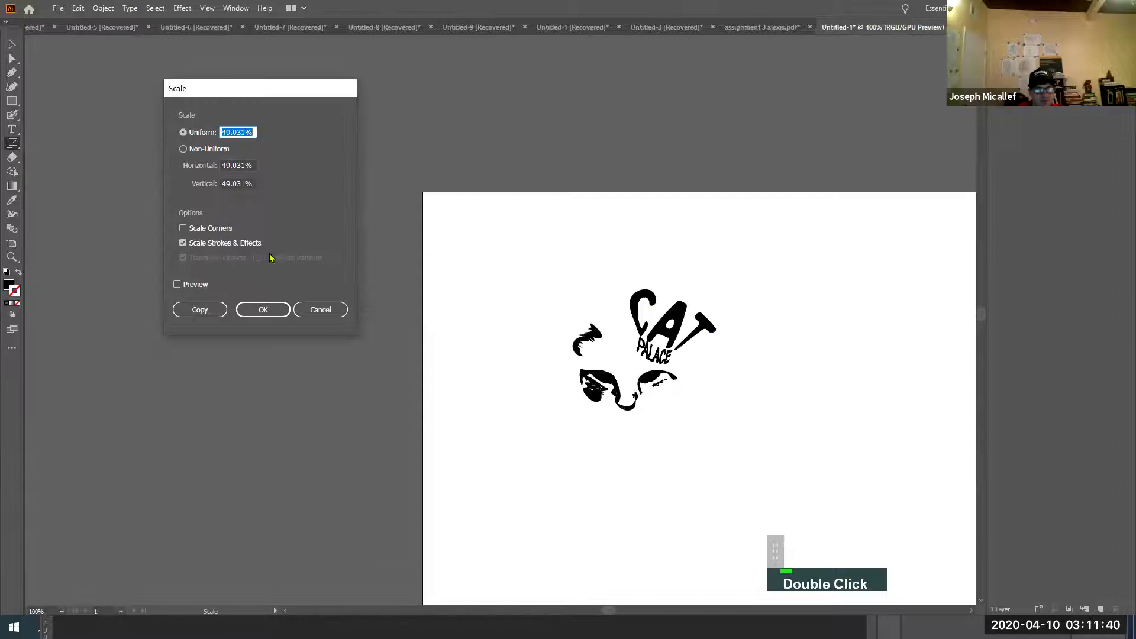
pyautogui.click(262, 310)
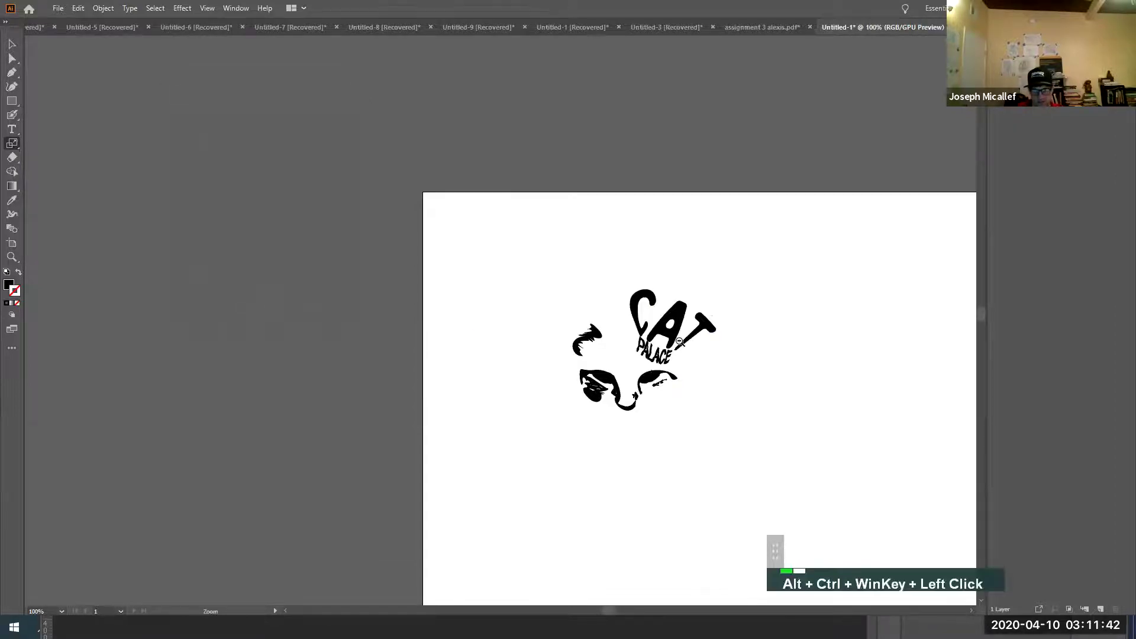
pyautogui.keyDown('ctrl'); pyautogui.keyDown('alt'); pyautogui.doubleClick(679, 342); pyautogui.keyUp('alt'); pyautogui.keyUp('ctrl')
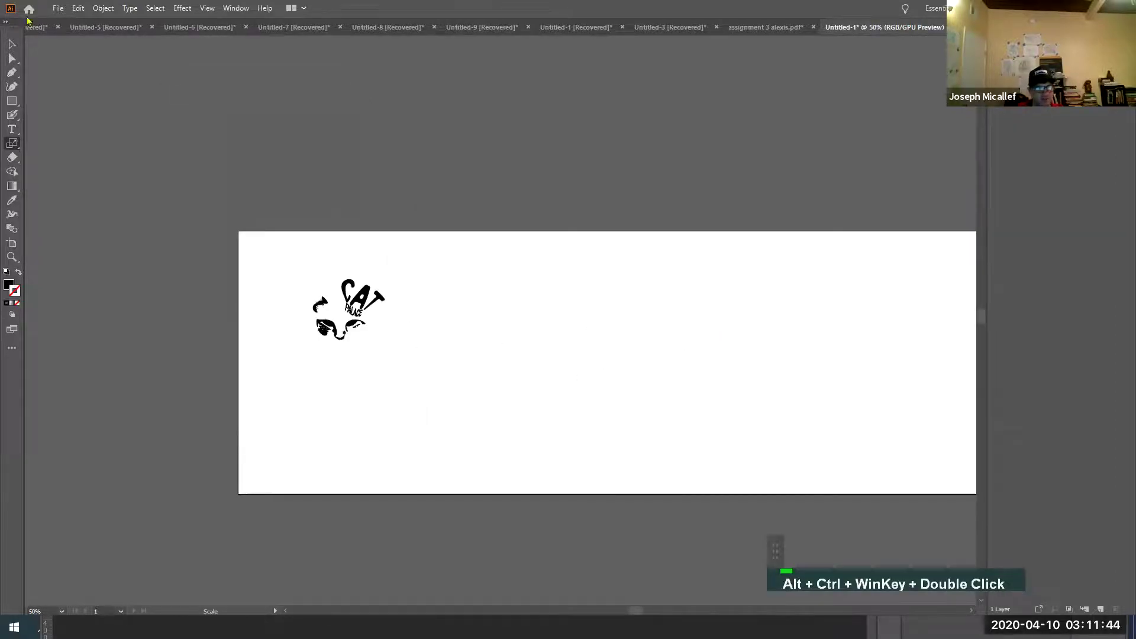
pyautogui.click(12, 44)
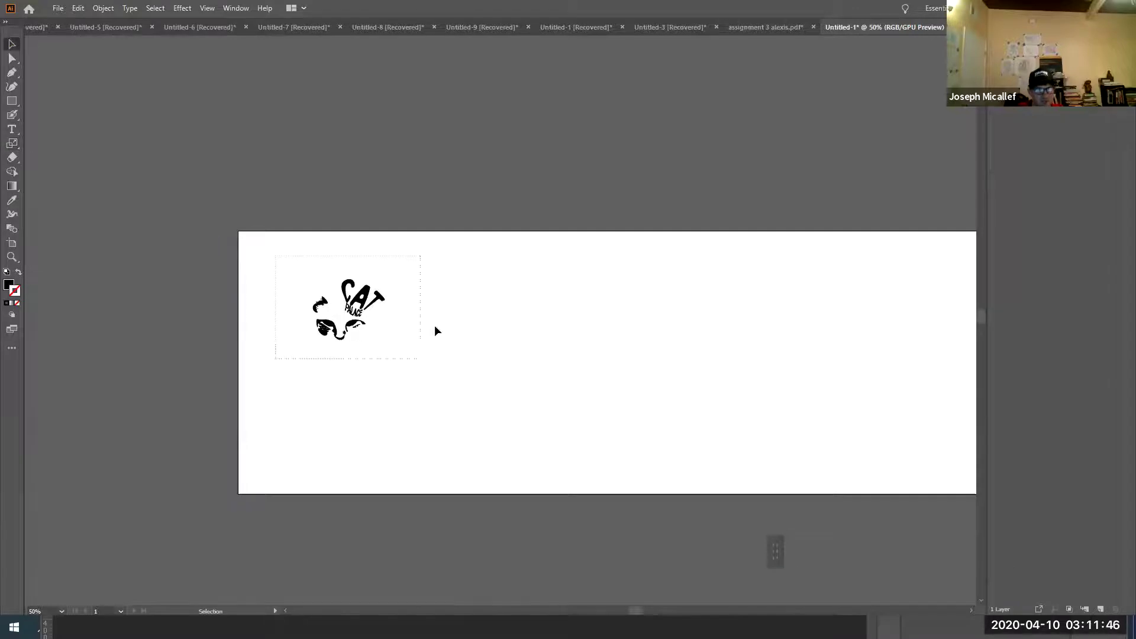
pyautogui.moveTo(276, 255); pyautogui.dragTo(435, 326)
pyautogui.keyDown('ctrl'); pyautogui.click(393, 319); pyautogui.keyUp('ctrl')
pyautogui.keyDown('ctrl'); pyautogui.click(564, 325); pyautogui.keyUp('ctrl')
pyautogui.keyDown('ctrl'); pyautogui.click(562, 324); pyautogui.keyUp('ctrl')
pyautogui.moveTo(320, 267); pyautogui.dragTo(604, 354)
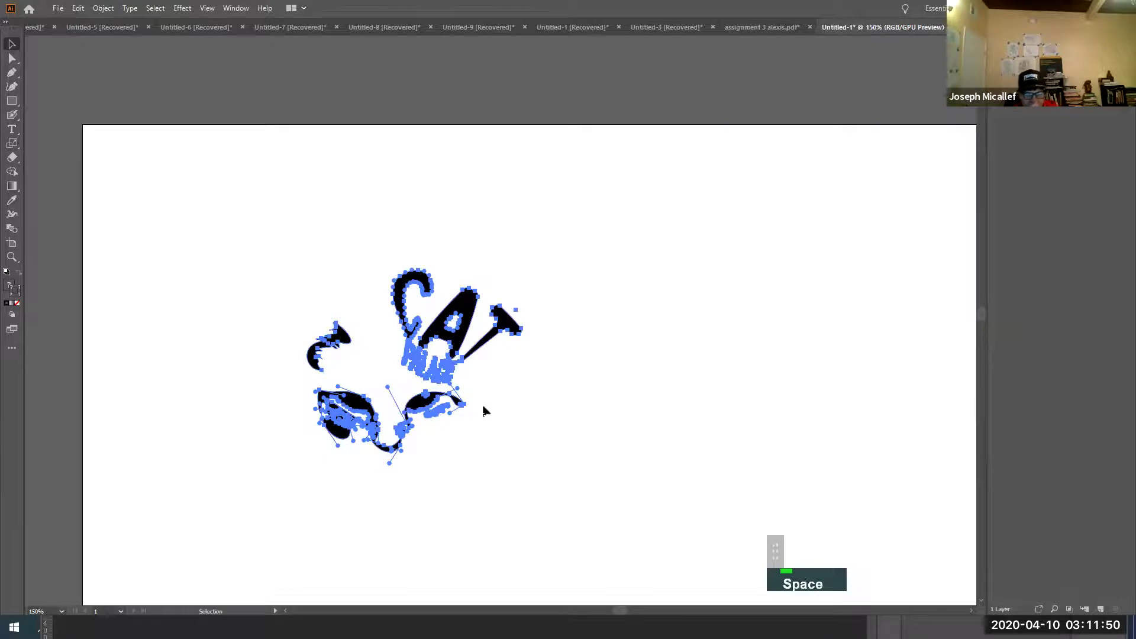
pyautogui.doubleClick(507, 442)
pyautogui.moveTo(598, 464); pyautogui.dragTo(236, 254)
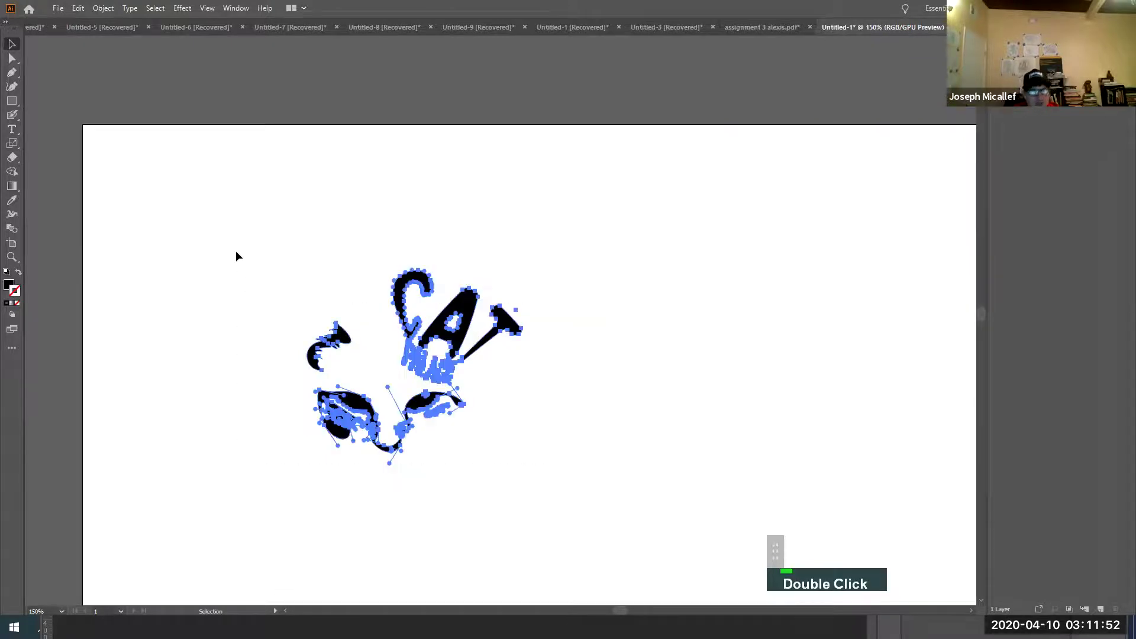
pyautogui.click(97, 8)
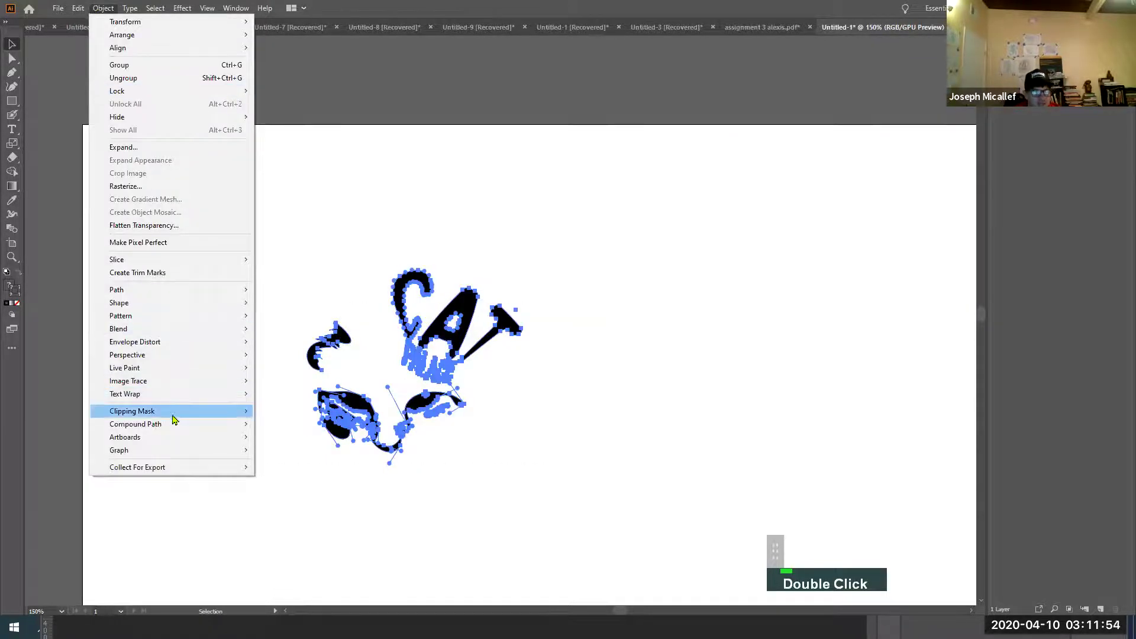
pyautogui.click(277, 423)
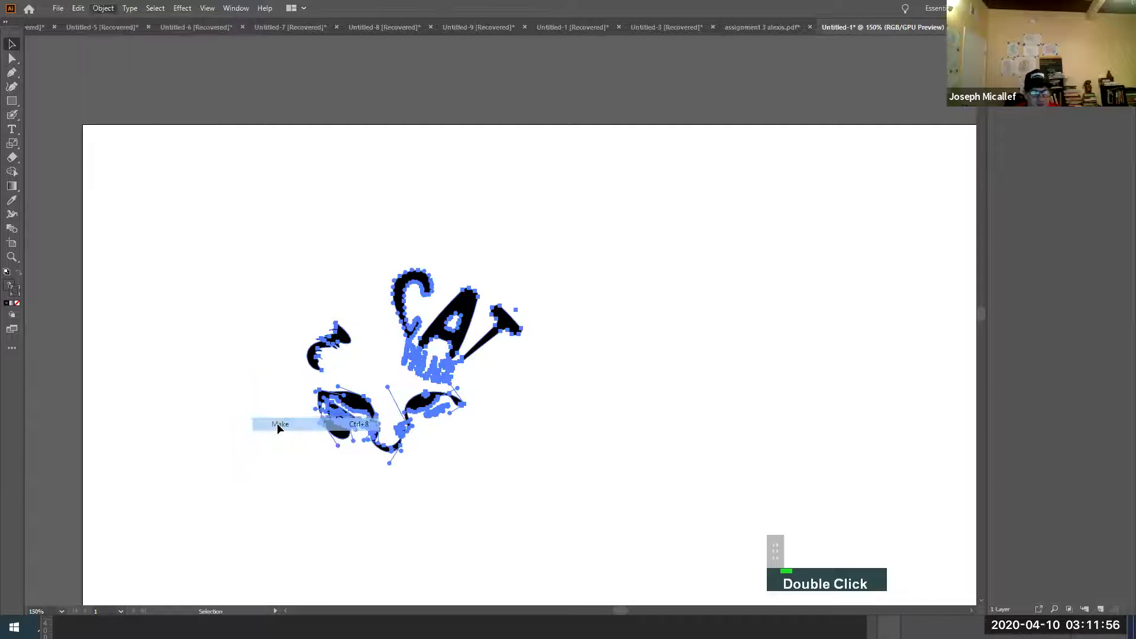
pyautogui.doubleClick(406, 471)
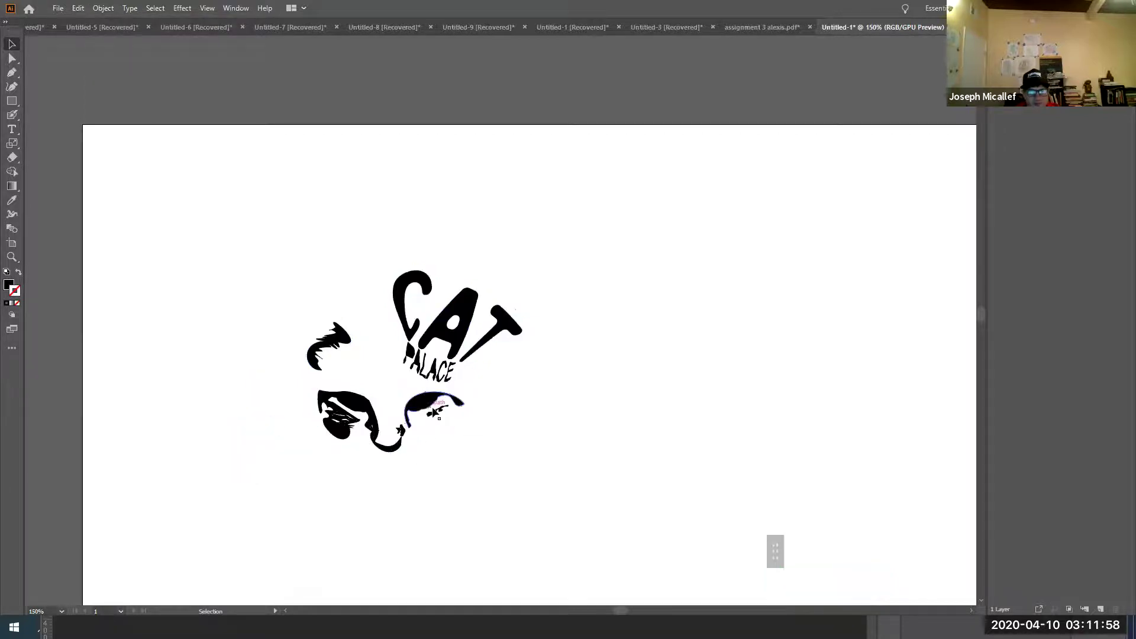
pyautogui.press('a')
pyautogui.hotkey('ctrl', 'z')
pyautogui.keyDown('ctrl'); pyautogui.click(503, 402); pyautogui.keyUp('ctrl')
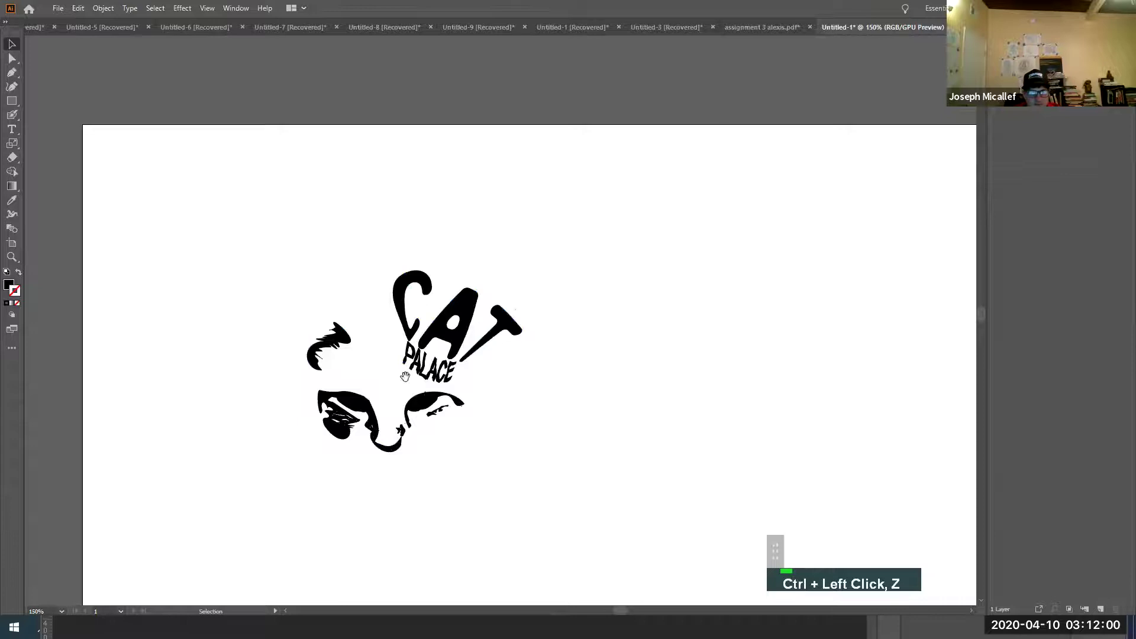
pyautogui.doubleClick(404, 377)
pyautogui.moveTo(430, 319); pyautogui.dragTo(379, 453)
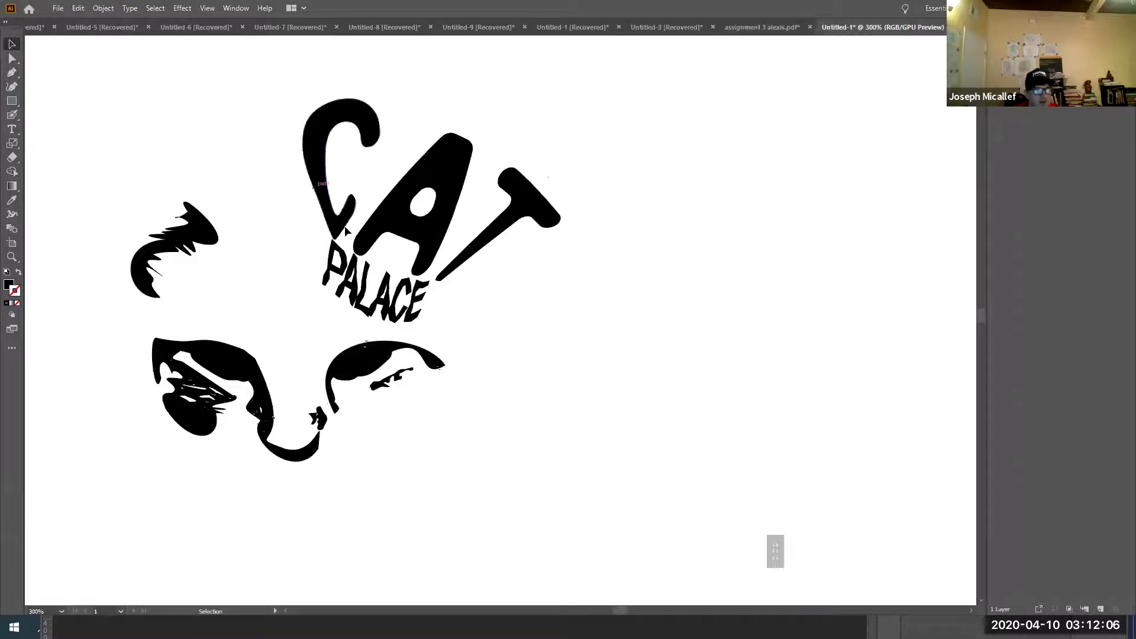
pyautogui.press('a')
pyautogui.doubleClick(328, 263)
pyautogui.click(333, 257)
pyautogui.click(285, 243)
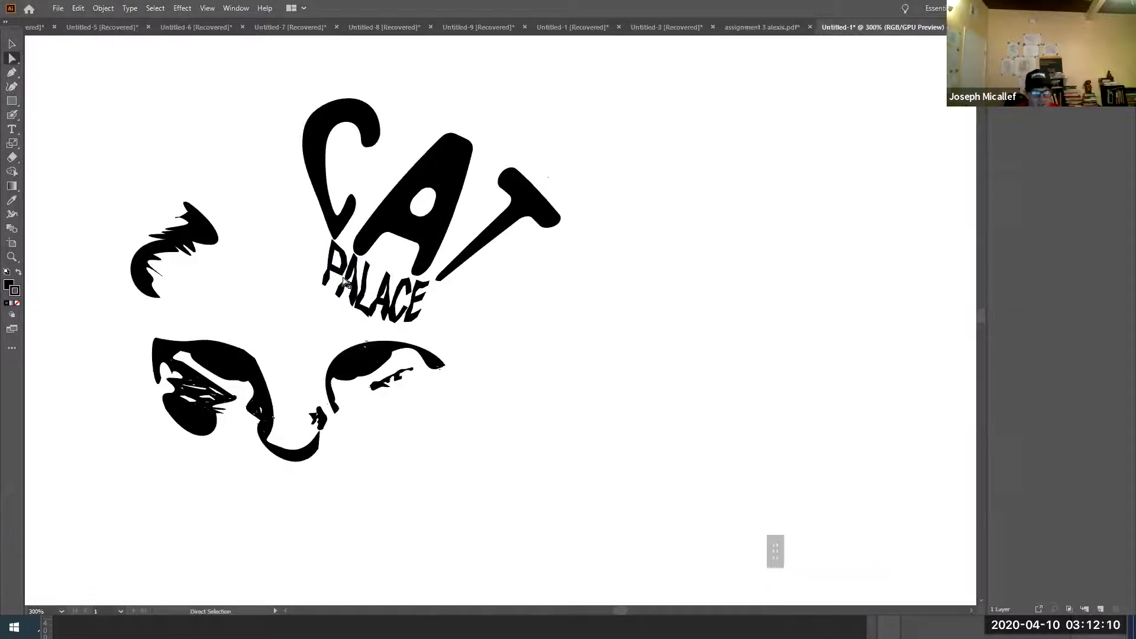
pyautogui.keyDown('ctrl'); pyautogui.click(345, 282); pyautogui.keyUp('ctrl')
pyautogui.keyDown('ctrl'); pyautogui.click(340, 274); pyautogui.keyUp('ctrl')
pyautogui.moveTo(591, 331); pyautogui.dragTo(416, 233)
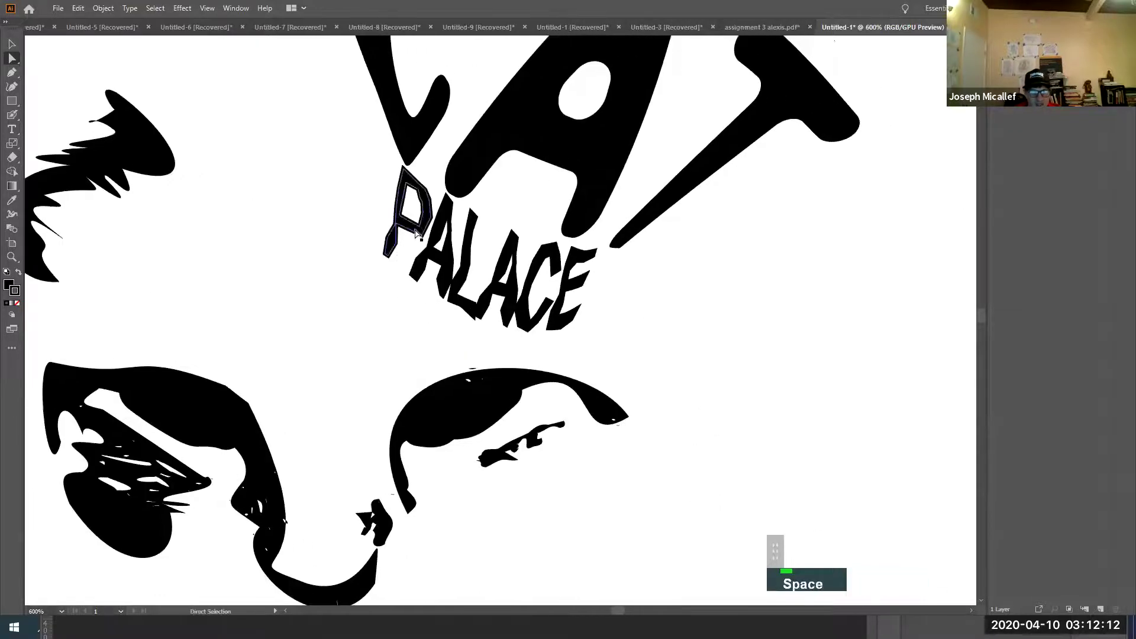
pyautogui.keyDown('ctrl'); pyautogui.keyDown('alt'); pyautogui.click(517, 286); pyautogui.keyUp('alt'); pyautogui.keyUp('ctrl')
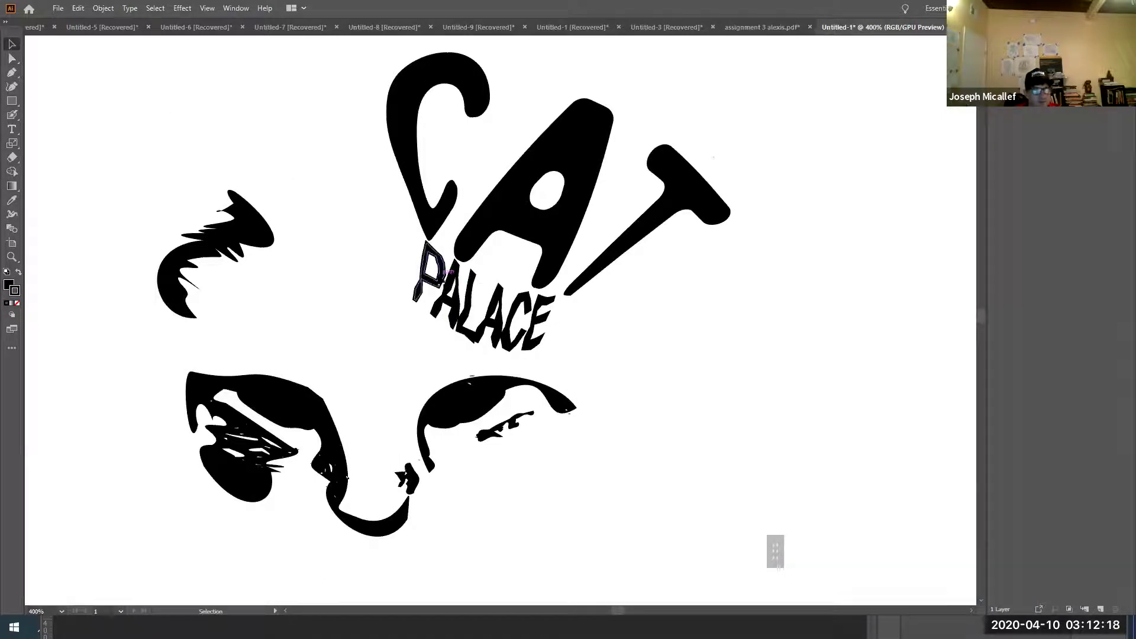
pyautogui.hotkey('ctrl', 'space')
pyautogui.keyDown('ctrl'); pyautogui.keyDown('alt'); pyautogui.click(437, 300); pyautogui.keyUp('alt'); pyautogui.keyUp('ctrl')
pyautogui.keyDown('ctrl'); pyautogui.keyDown('alt'); pyautogui.keyDown('super'); pyautogui.click(437, 300); pyautogui.keyUp('super'); pyautogui.keyUp('alt'); pyautogui.keyUp('ctrl')
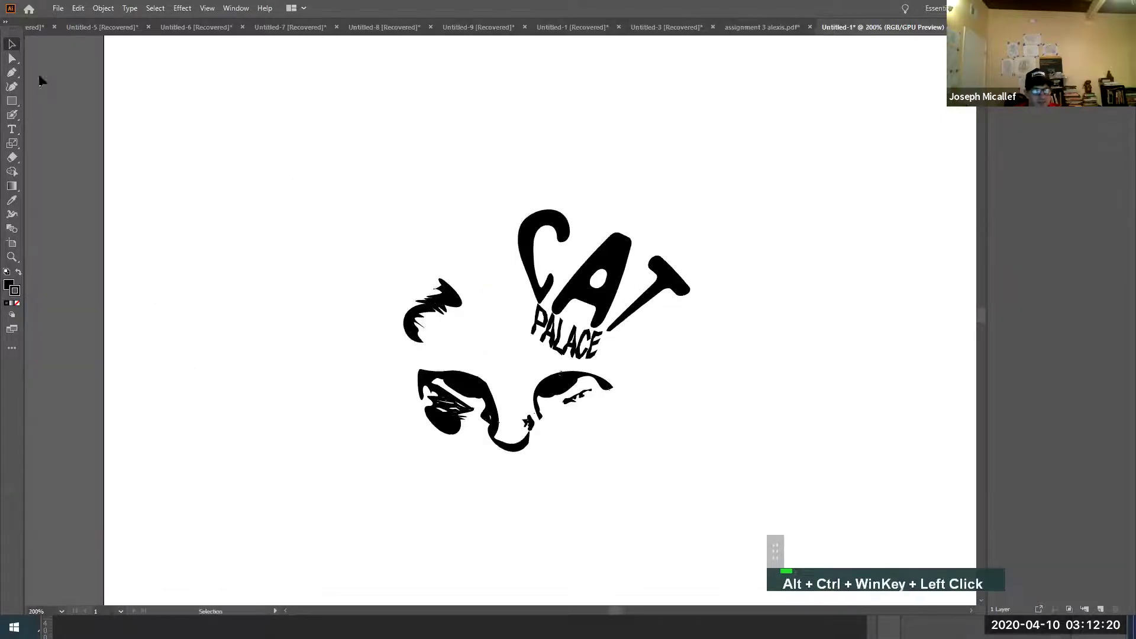
pyautogui.moveTo(326, 182); pyautogui.dragTo(706, 477)
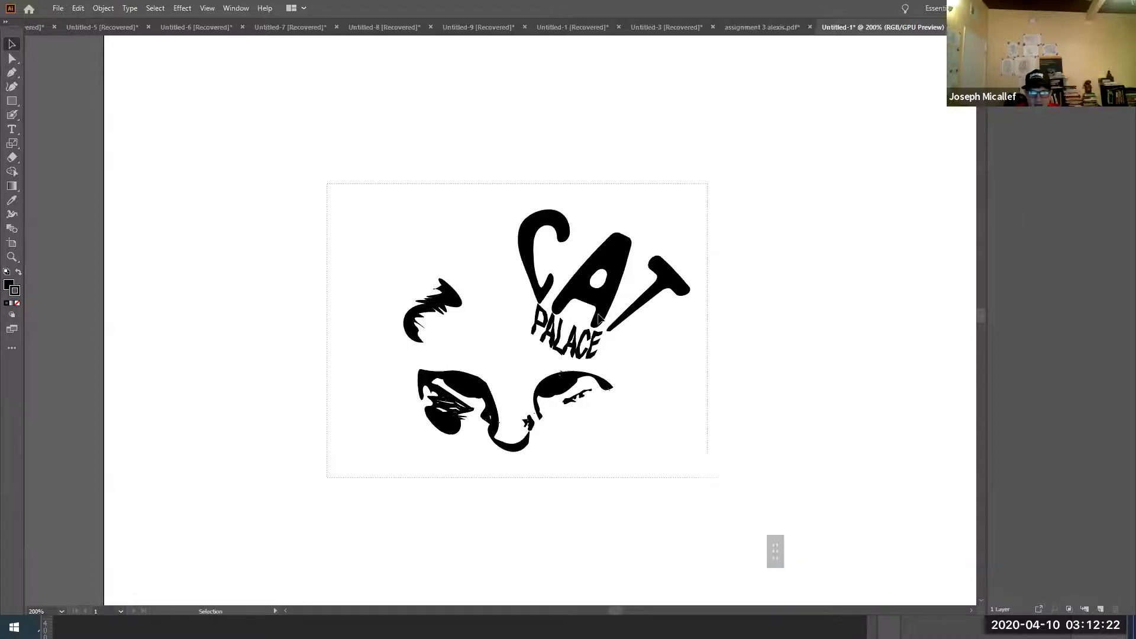
# Move the cat artwork to the artboard's top-left corner and zoom out to see the full artboard
pyautogui.moveTo(618, 307); pyautogui.dragTo(452, 233)
pyautogui.keyDown('ctrl'); pyautogui.keyDown('alt'); pyautogui.keyDown('super'); pyautogui.click(451, 233); pyautogui.keyUp('super'); pyautogui.keyUp('alt'); pyautogui.keyUp('ctrl')
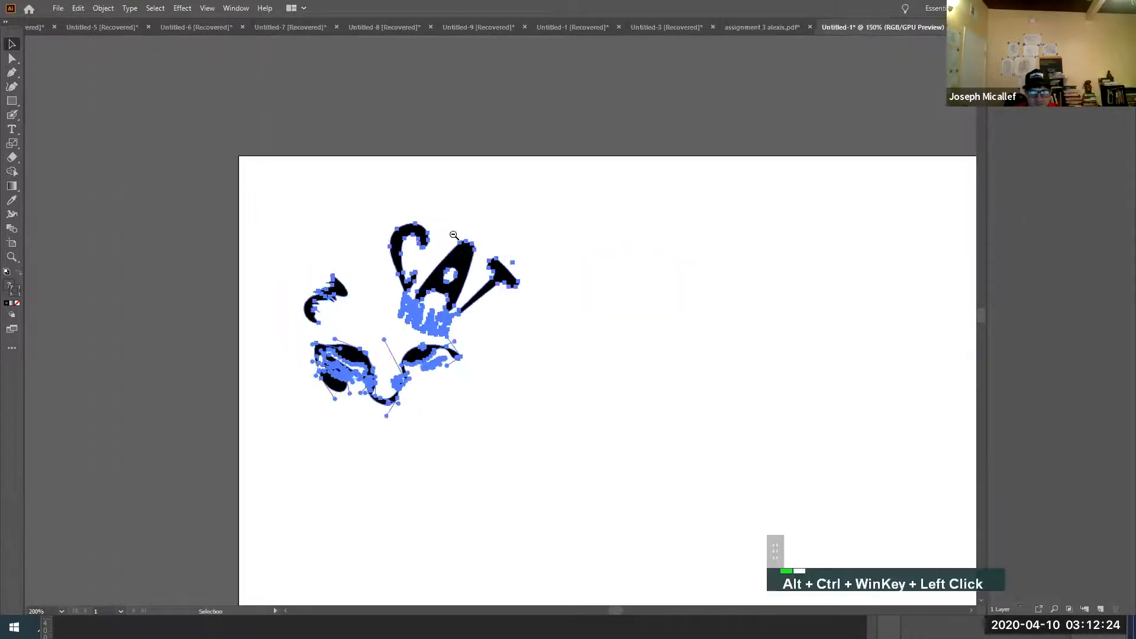
pyautogui.keyDown('ctrl'); pyautogui.keyDown('alt'); pyautogui.keyDown('super'); pyautogui.doubleClick(677, 418); pyautogui.keyUp('super'); pyautogui.keyUp('alt'); pyautogui.keyUp('ctrl')
pyautogui.keyDown('ctrl'); pyautogui.keyDown('alt'); pyautogui.keyDown('super'); pyautogui.click(414, 290); pyautogui.keyUp('super'); pyautogui.keyUp('alt'); pyautogui.keyUp('ctrl')
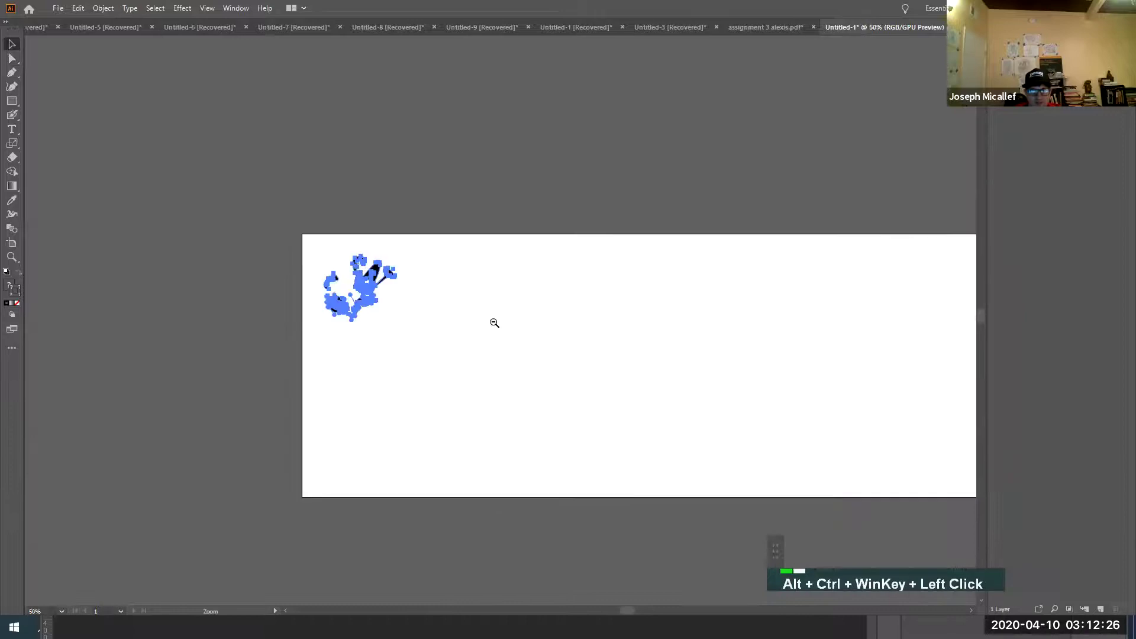
pyautogui.moveTo(394, 281); pyautogui.dragTo(269, 265)
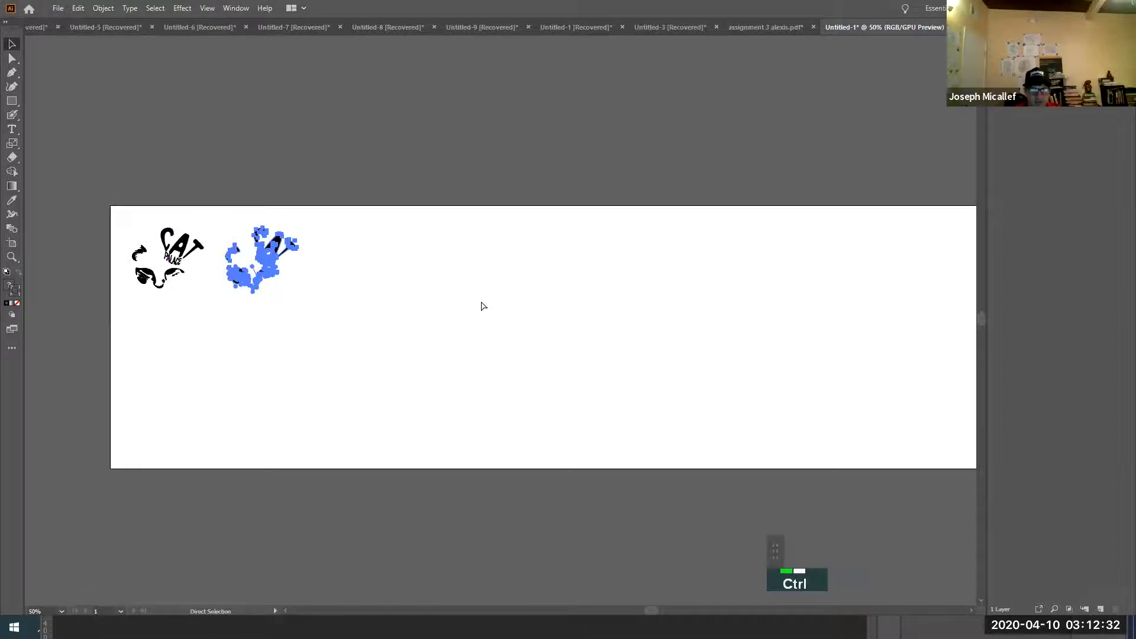
# Repeat the copy with Ctrl+D several times and duplicate a run of cats to extend the row past the edge
pyautogui.hotkey('ctrl', 'd')
pyautogui.hotkey('ctrl', 'd')
pyautogui.hotkey('ctrl', 'd')
pyautogui.hotkey('ctrl', 'd')
pyautogui.hotkey('ctrl', 'd')
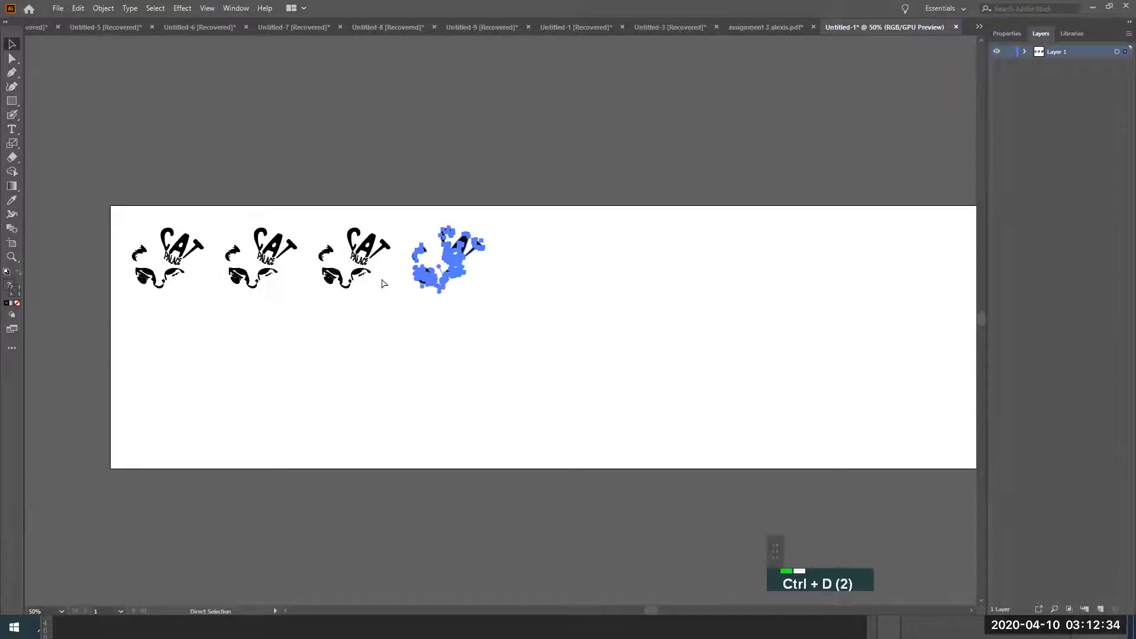
pyautogui.hotkey('ctrl', 'd')
pyautogui.hotkey('ctrl', 'd')
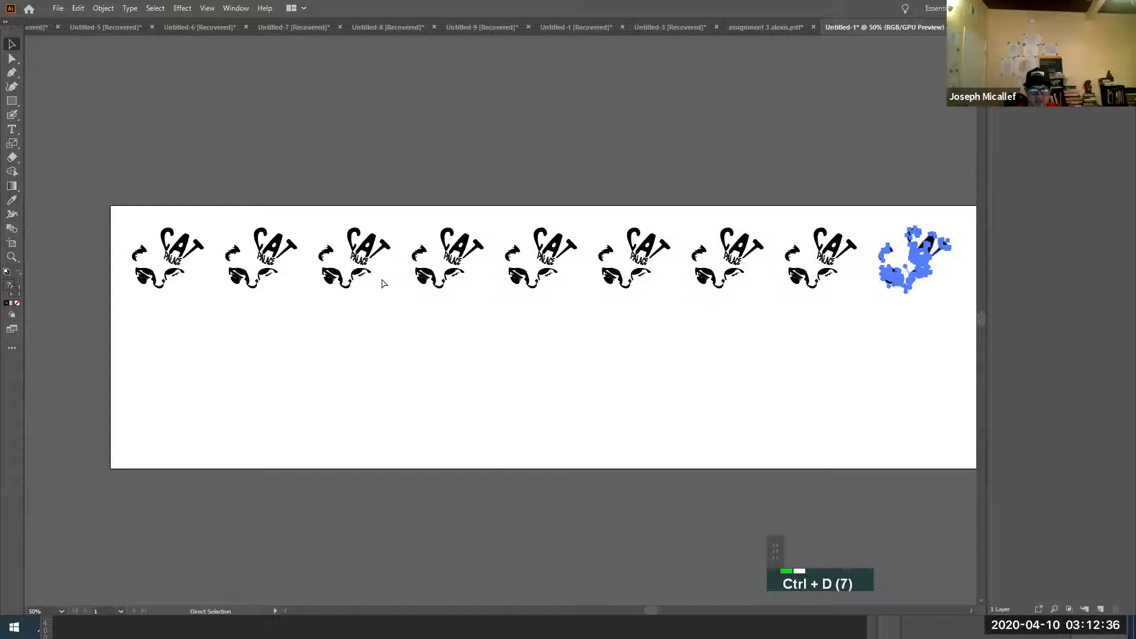
pyautogui.keyDown('ctrl'); pyautogui.keyDown('alt'); pyautogui.click(465, 295); pyautogui.keyUp('alt'); pyautogui.keyUp('ctrl')
pyautogui.hotkey('ctrl', 'd')
pyautogui.hotkey('ctrl', 'd')
pyautogui.hotkey('ctrl', 'd')
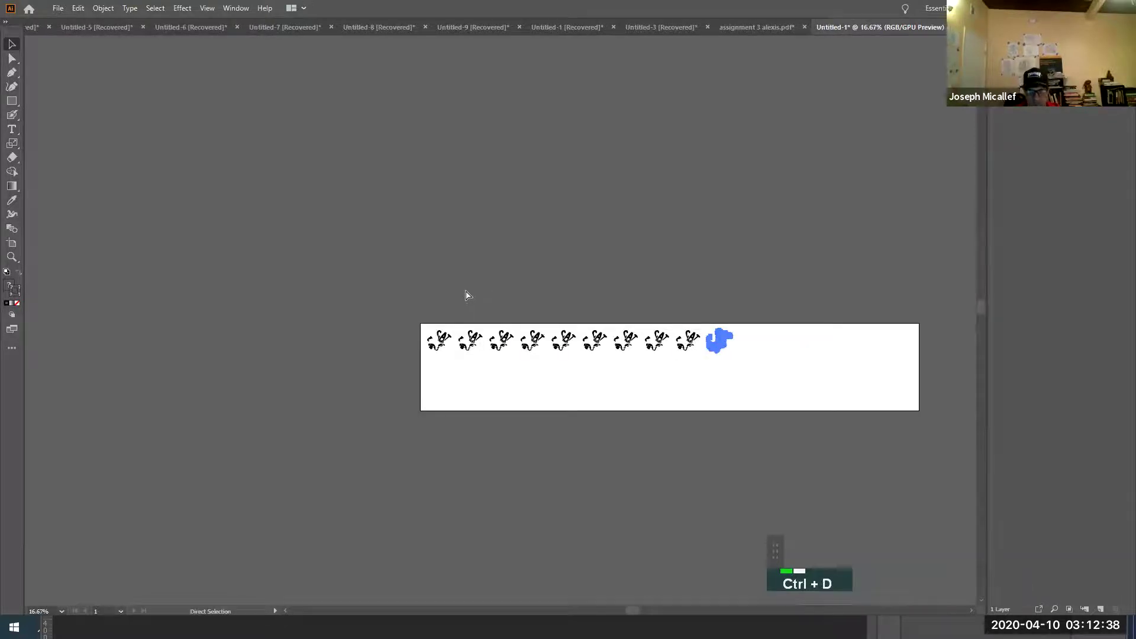
pyautogui.hotkey('ctrl', 'd')
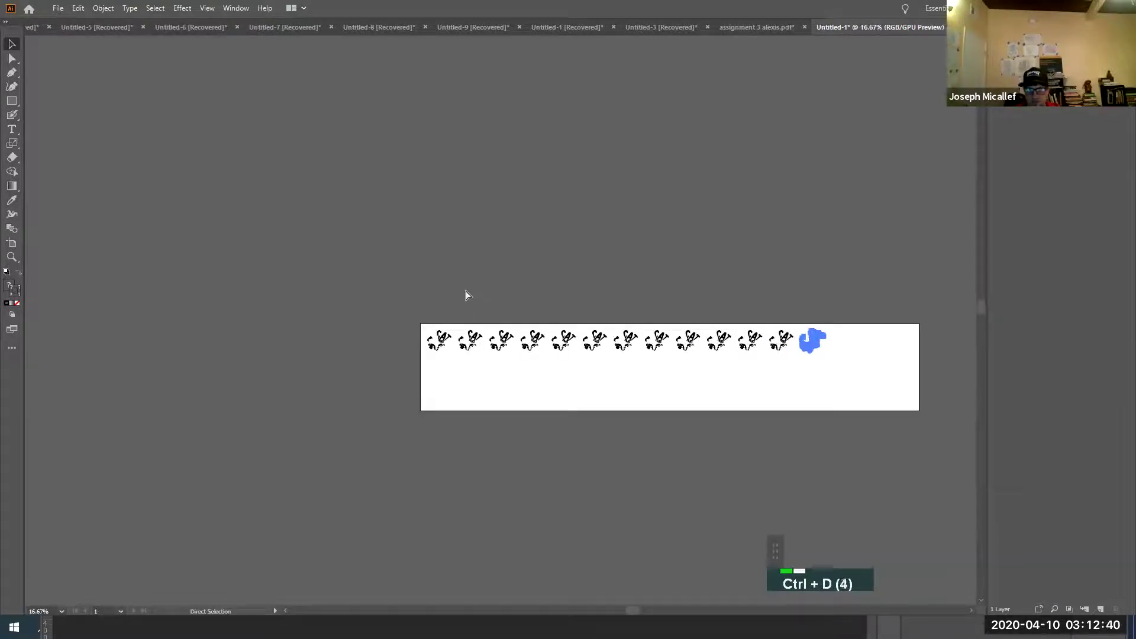
pyautogui.hotkey('ctrl', 'd')
pyautogui.moveTo(656, 382); pyautogui.dragTo(383, 385)
pyautogui.moveTo(620, 380); pyautogui.dragTo(704, 388)
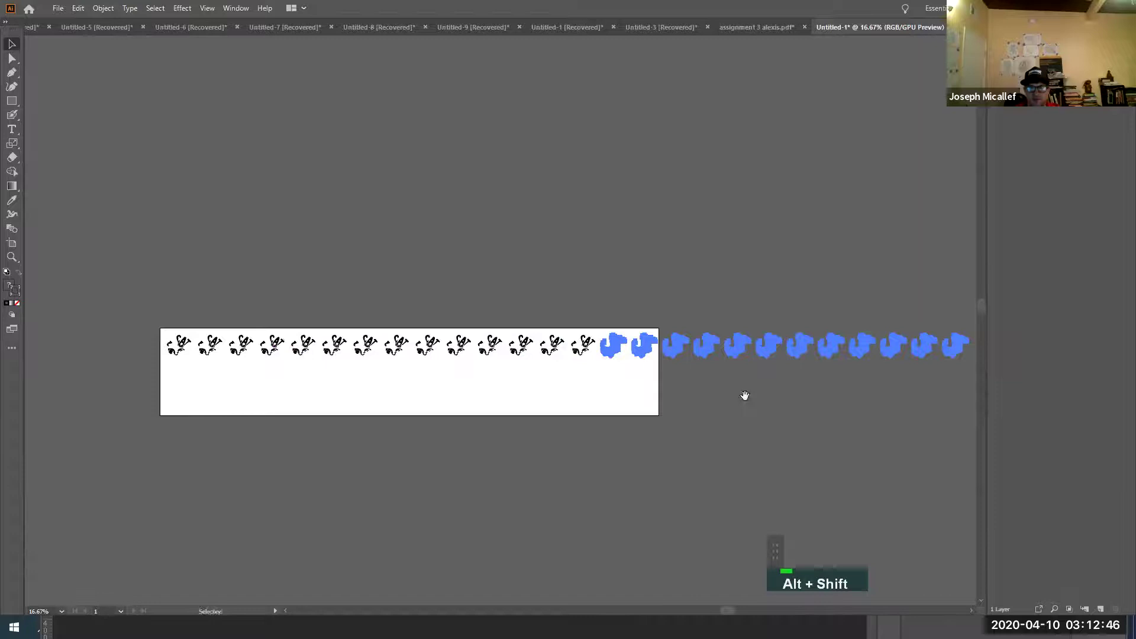
pyautogui.keyDown('ctrl'); pyautogui.keyDown('alt'); pyautogui.click(743, 393); pyautogui.keyUp('alt'); pyautogui.keyUp('ctrl')
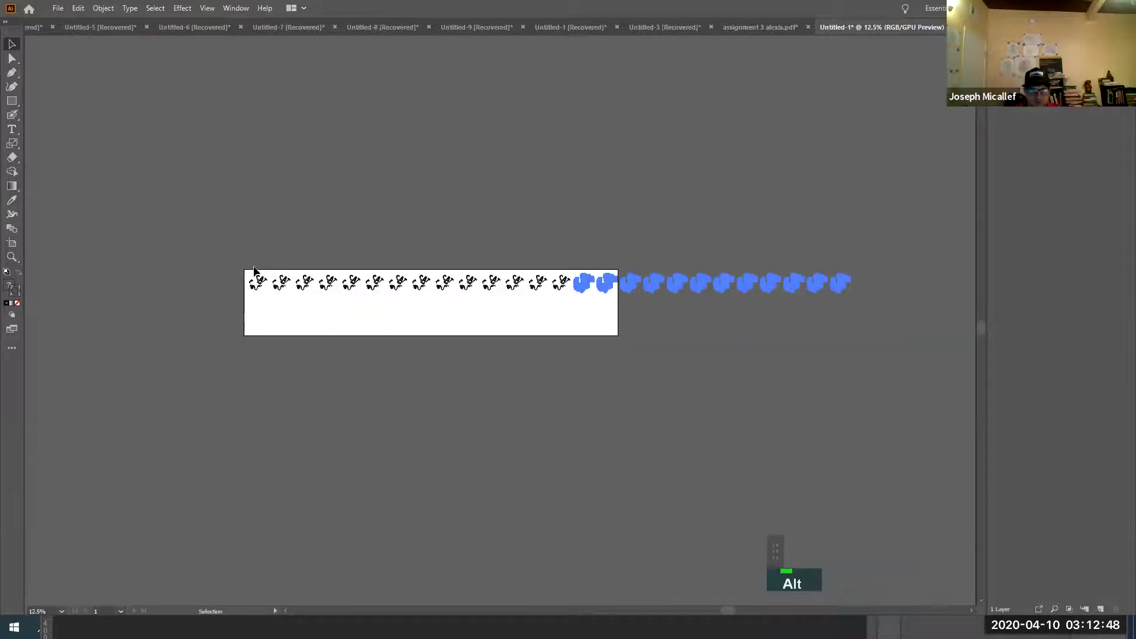
# Select every cat copy in the row and bring up the Window menu
pyautogui.hotkey('ctrl', 'a')
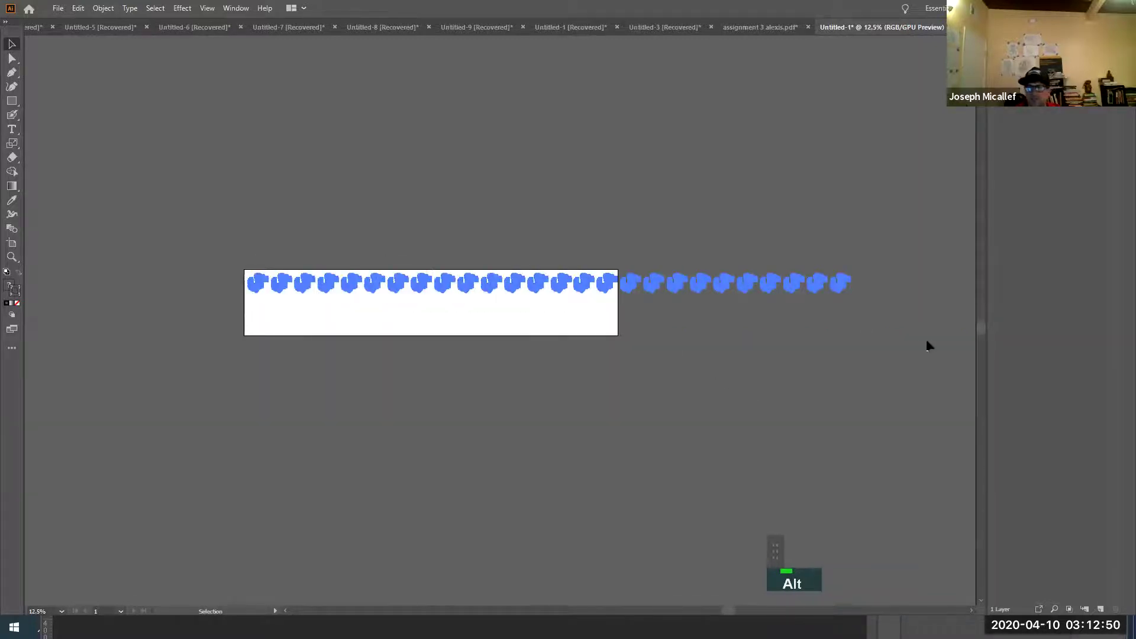
pyautogui.click(236, 9)
pyautogui.click(440, 91)
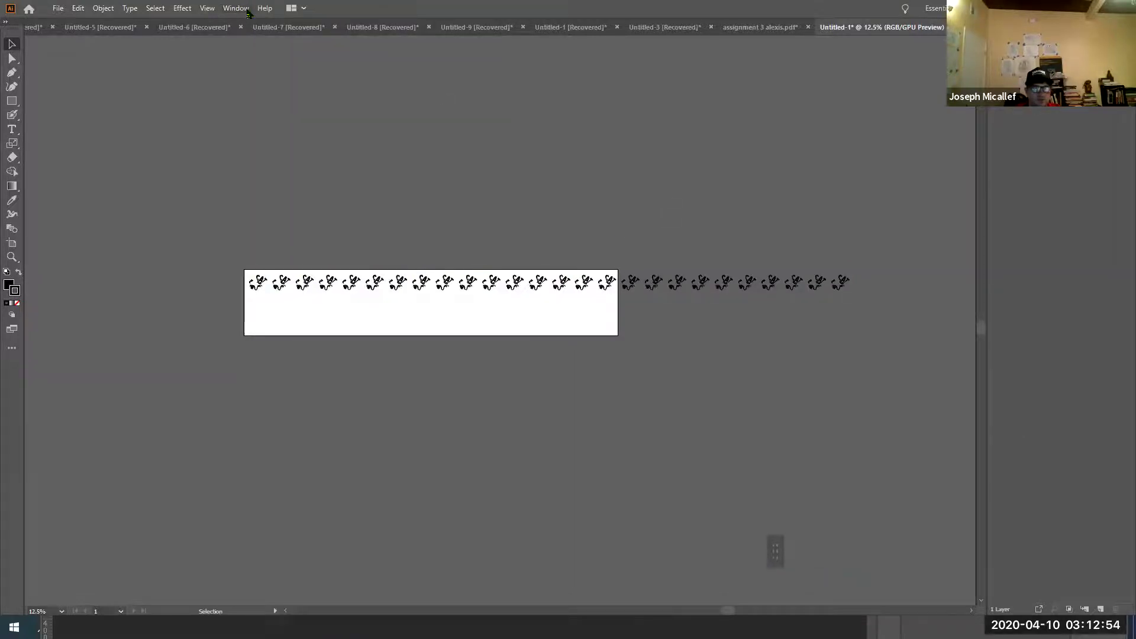
pyautogui.click(247, 11)
# Open Fontself Maker 3.5.1 from Window > Extensions
pyautogui.moveTo(290, 78)
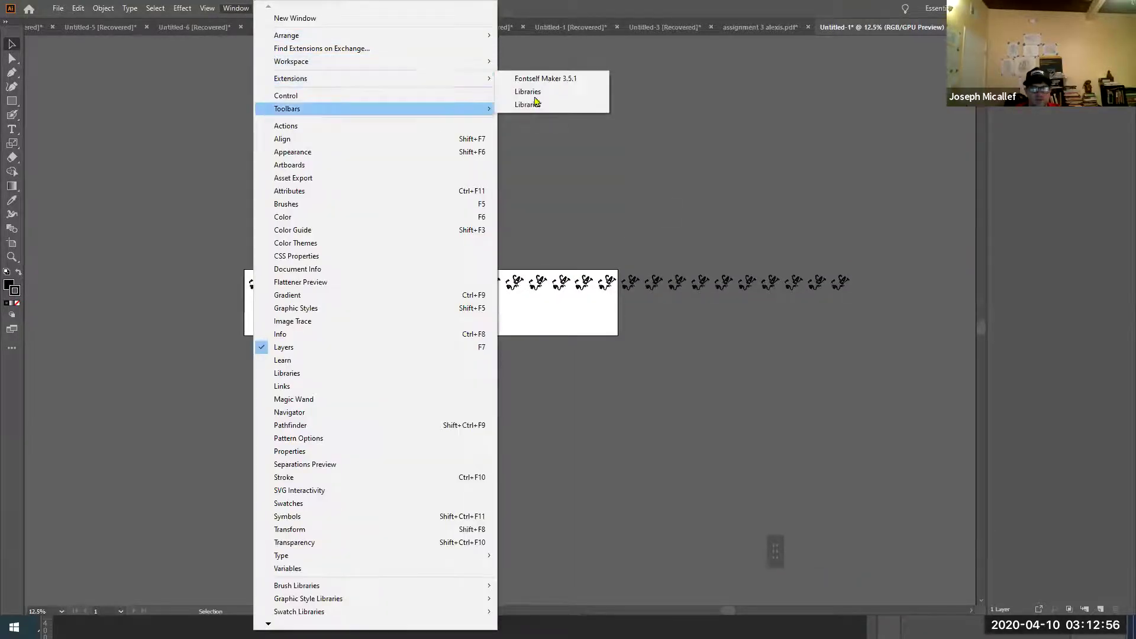
pyautogui.click(527, 78)
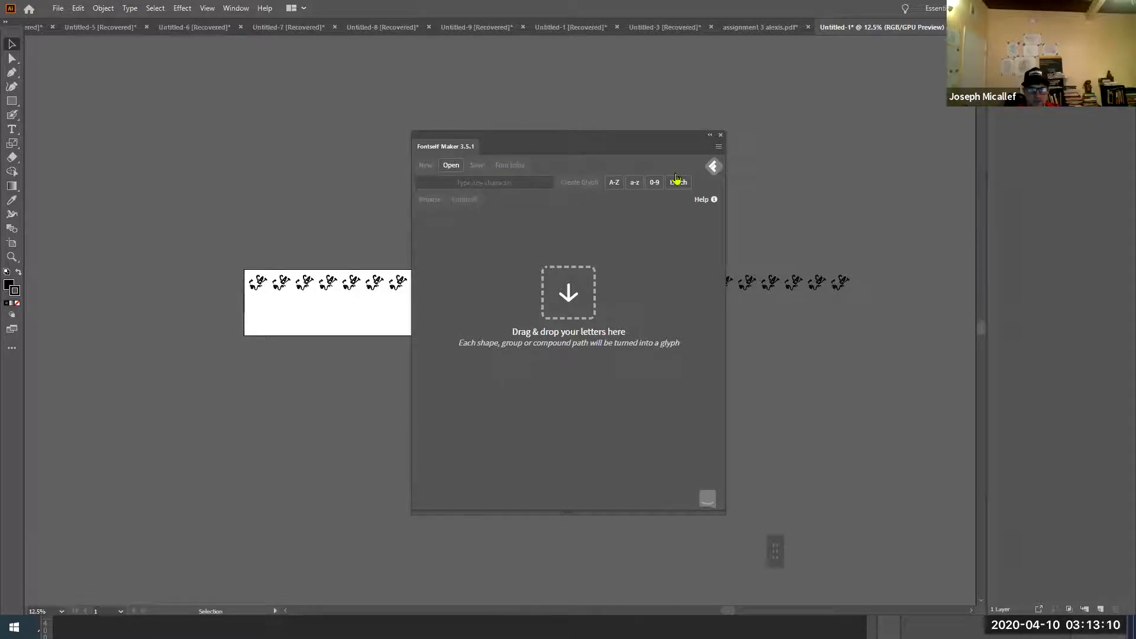
# Move the Fontself panel to the right and drop the selected cat row onto its drop zone
pyautogui.moveTo(586, 136); pyautogui.dragTo(727, 296)
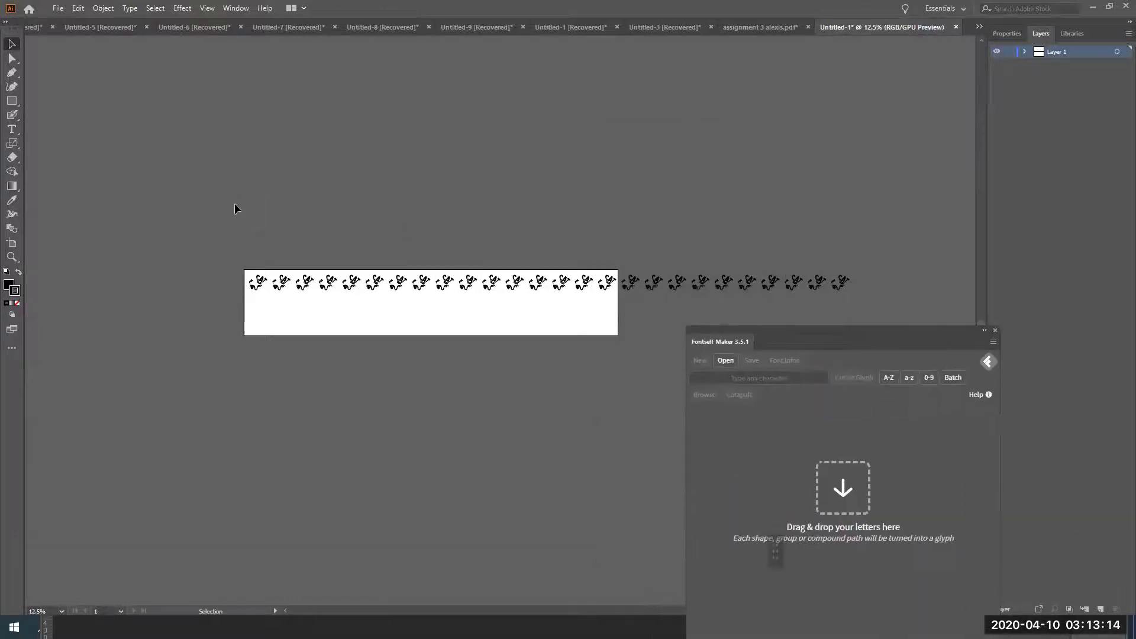
pyautogui.moveTo(840, 283); pyautogui.dragTo(859, 478)
pyautogui.moveTo(860, 606); pyautogui.dragTo(856, 603)
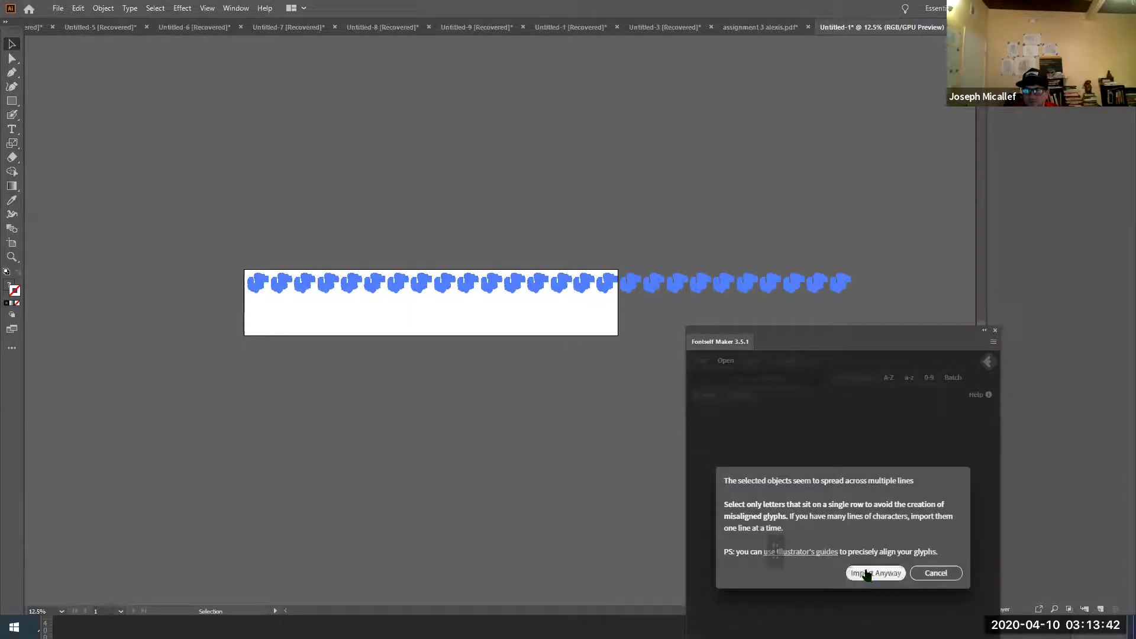
# Choose Import Anyway, move the Fontself panel up, and scroll through the unassigned glyph grid
pyautogui.click(865, 572)
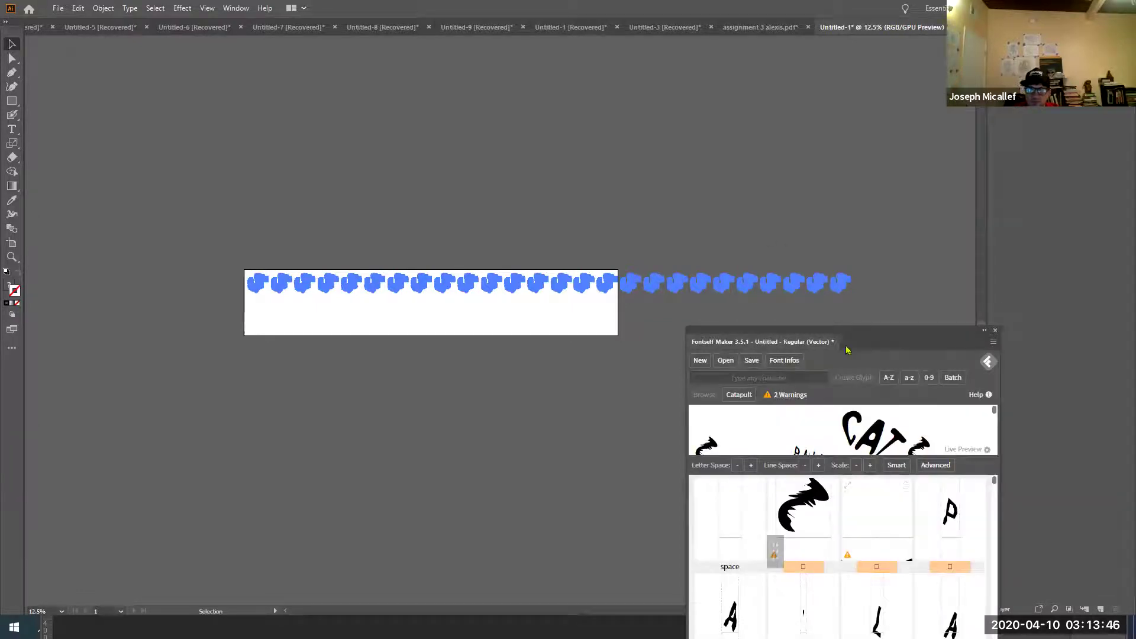
pyautogui.moveTo(840, 336); pyautogui.dragTo(795, 100)
pyautogui.scroll(-3, 842, 341)
pyautogui.scroll(-3, 842, 341)
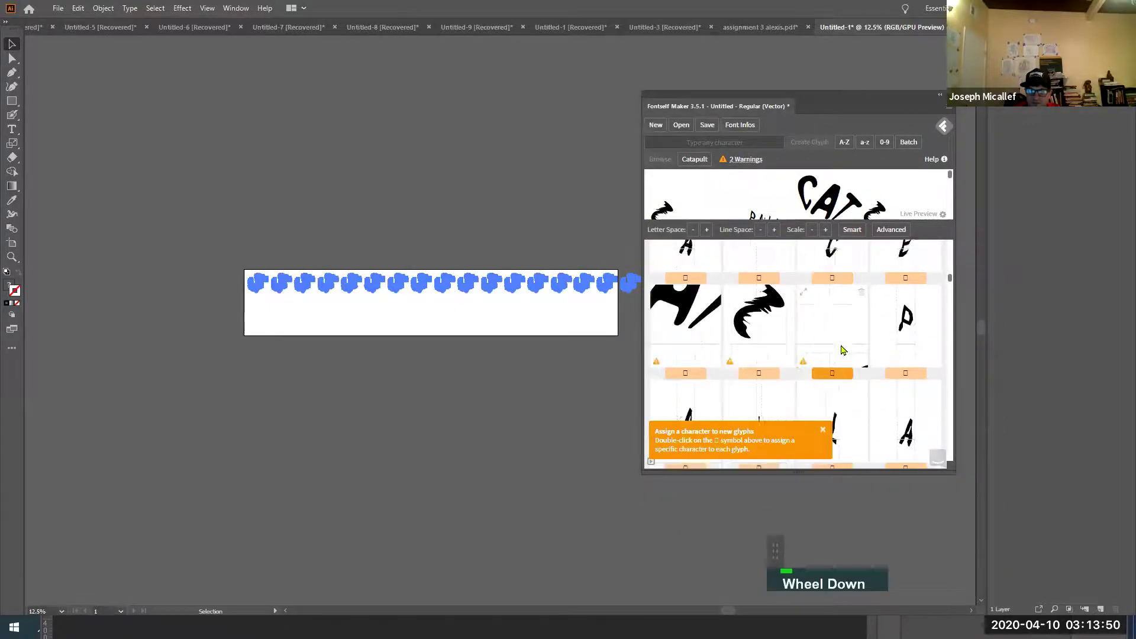
pyautogui.scroll(-3, 836, 346)
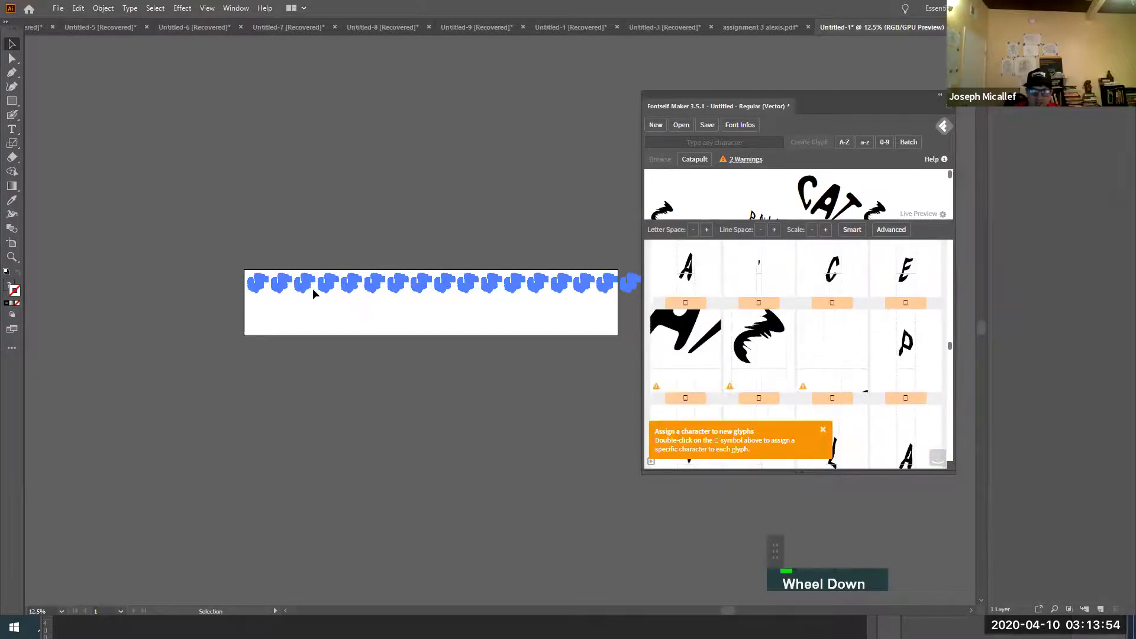
pyautogui.scroll(-1, 407, 313)
pyautogui.scroll(-2, 800, 375)
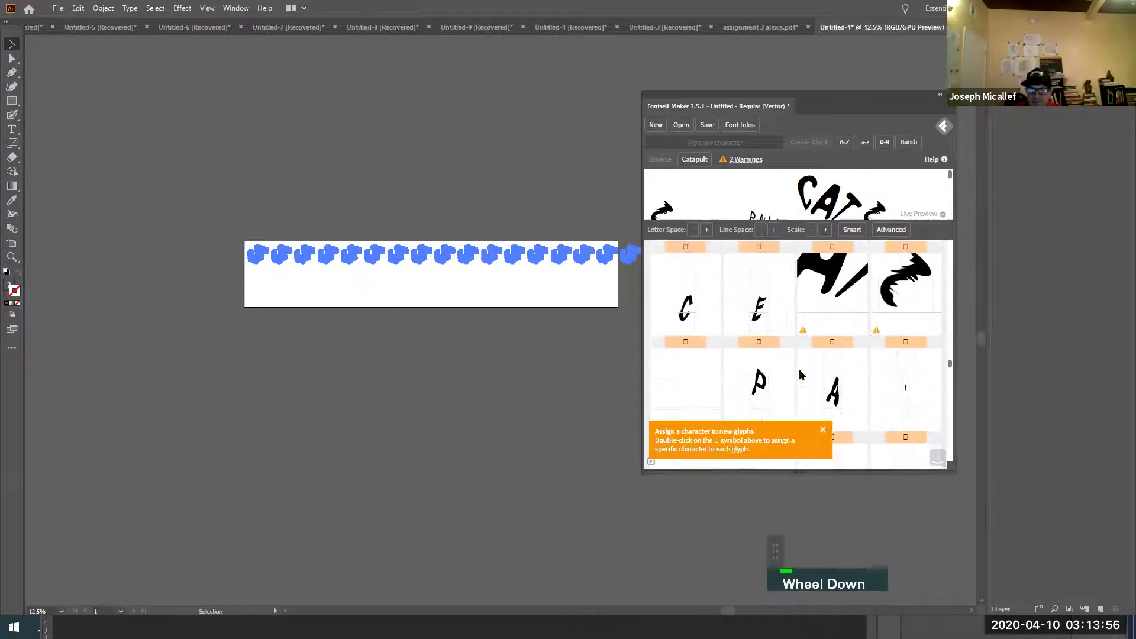
pyautogui.scroll(-2, 800, 374)
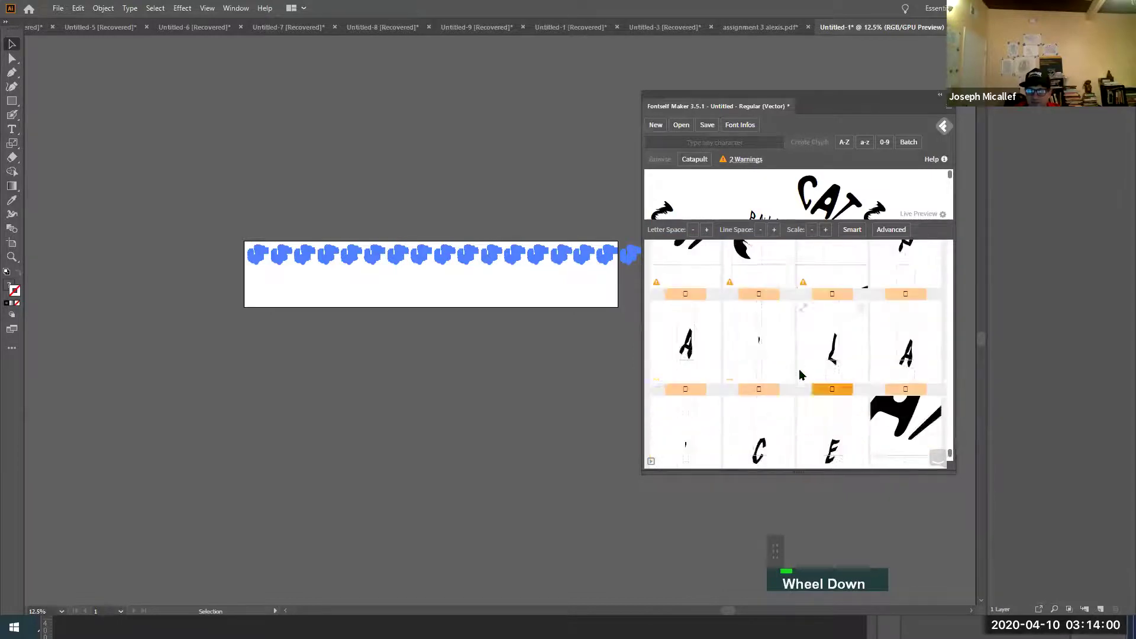
# Delete the extra cat copies from the canvas and zoom in on the remaining CAT PALACE logo
pyautogui.press('space')
pyautogui.moveTo(591, 279); pyautogui.dragTo(406, 342)
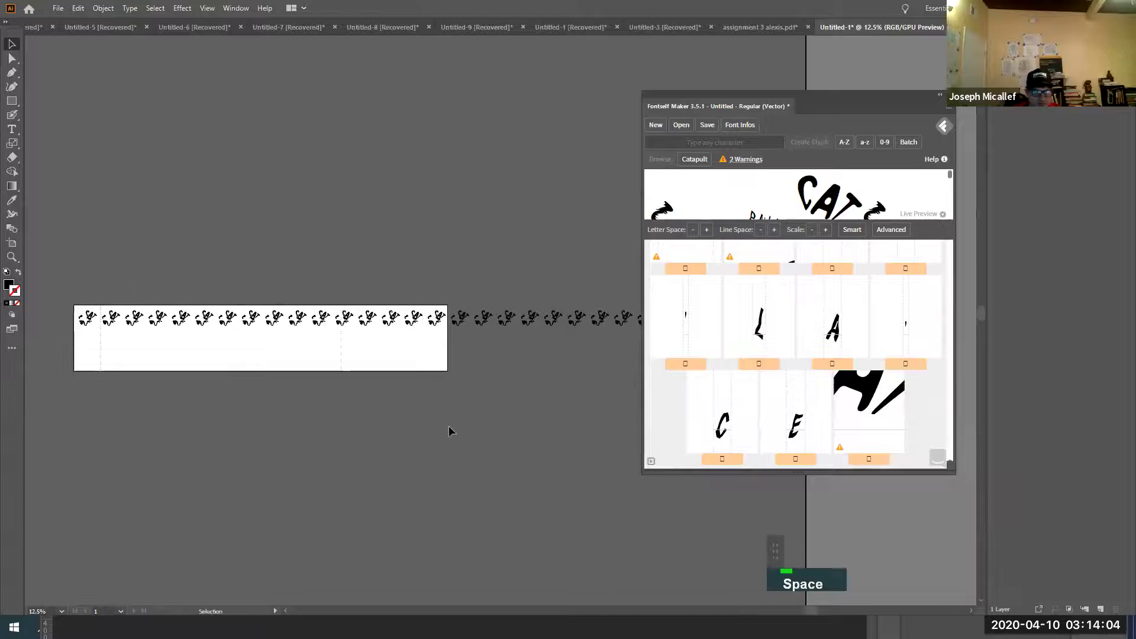
pyautogui.click(842, 401)
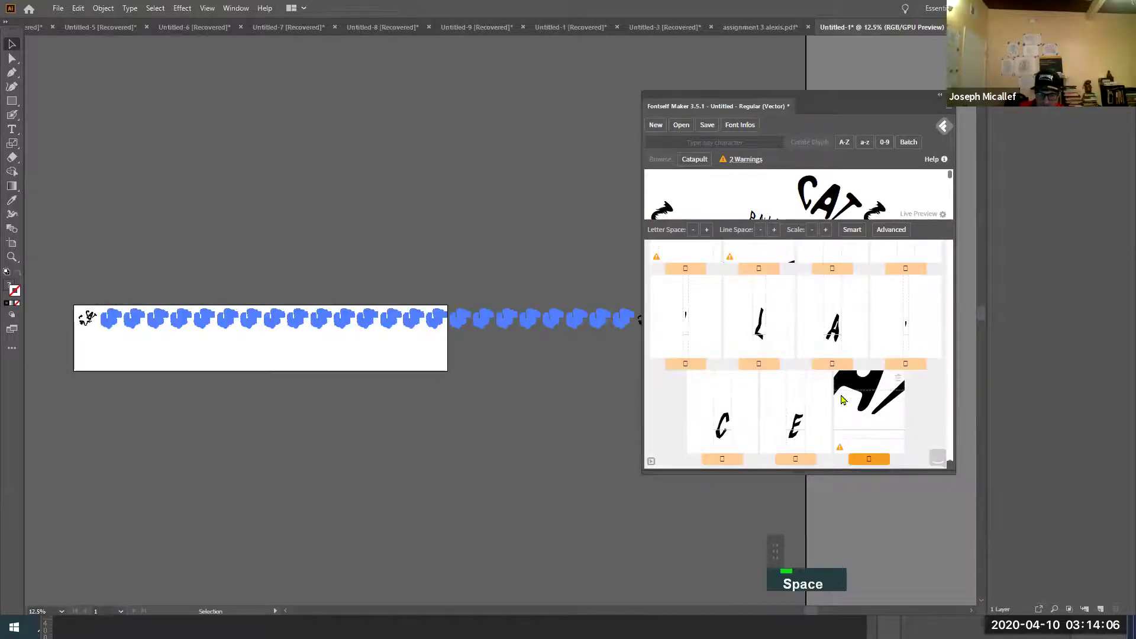
pyautogui.press('BackSpace')
pyautogui.hotkey('ctrl', 'space')
pyautogui.keyDown('ctrl'); pyautogui.click(105, 320); pyautogui.keyUp('ctrl')
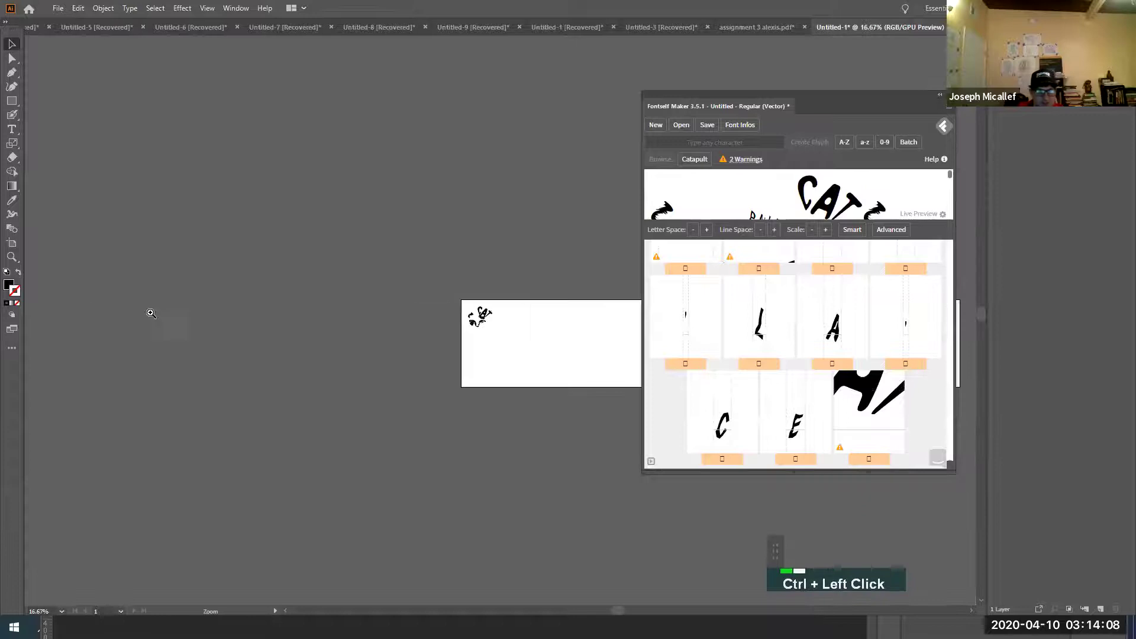
pyautogui.keyDown('ctrl'); pyautogui.click(495, 322); pyautogui.keyUp('ctrl')
pyautogui.keyDown('ctrl'); pyautogui.click(497, 320); pyautogui.keyUp('ctrl')
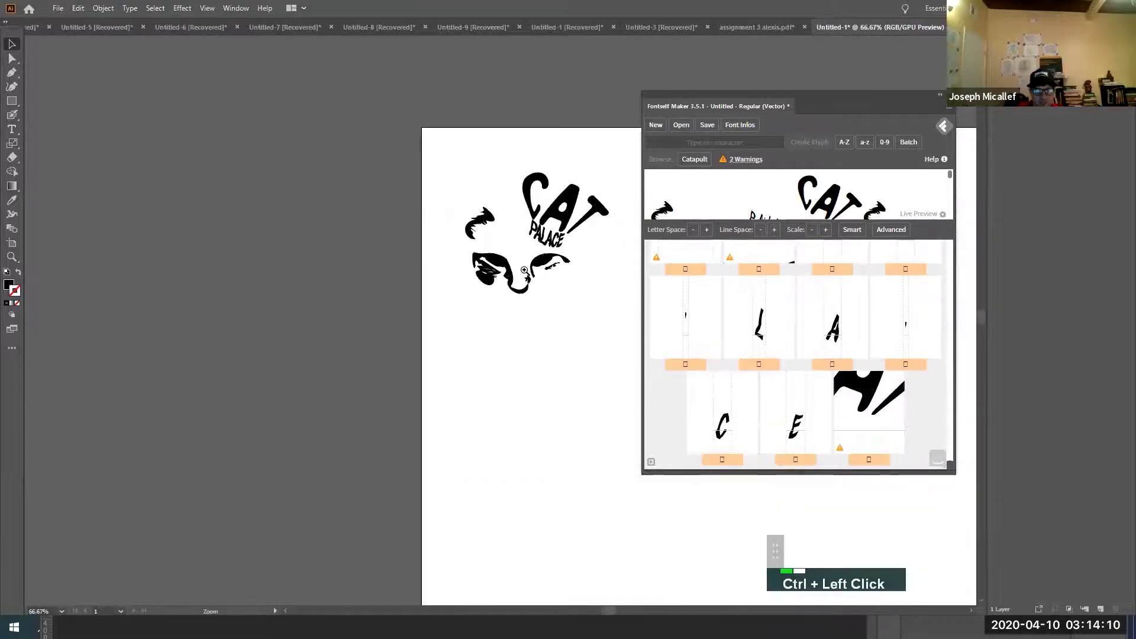
pyautogui.keyDown('ctrl'); pyautogui.click(524, 270); pyautogui.keyUp('ctrl')
pyautogui.keyDown('ctrl'); pyautogui.click(586, 223); pyautogui.keyUp('ctrl')
pyautogui.keyDown('ctrl'); pyautogui.click(414, 337); pyautogui.keyUp('ctrl')
pyautogui.moveTo(490, 423); pyautogui.dragTo(293, 244)
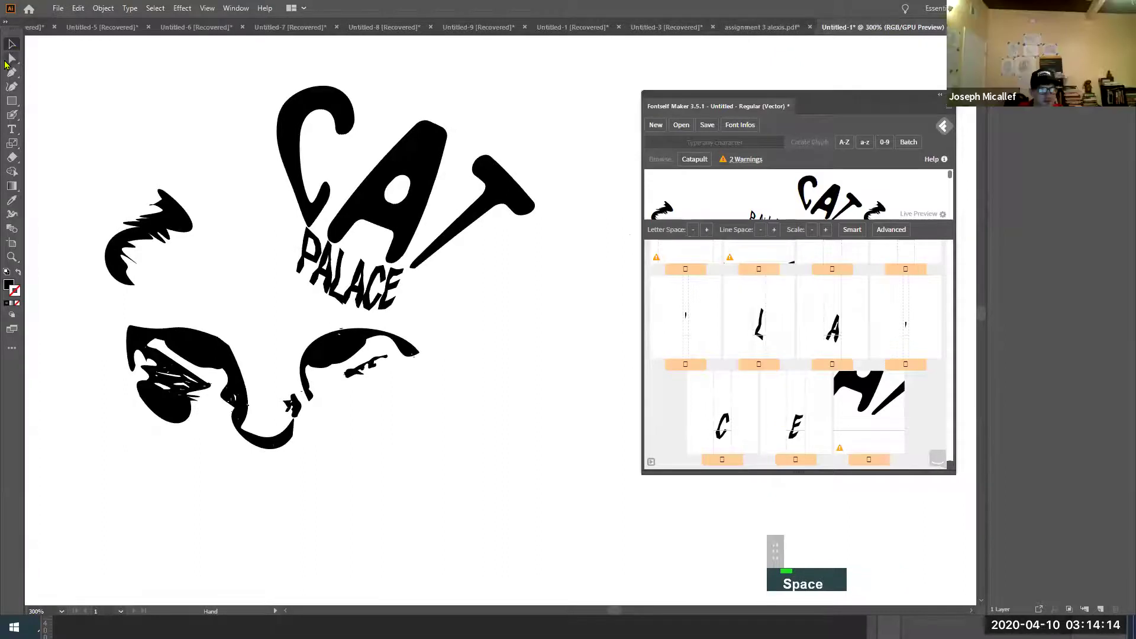
# Combine all logo paths with Object > Compound Path > Make, then undo it
pyautogui.moveTo(32, 60); pyautogui.dragTo(609, 514)
pyautogui.click(103, 8)
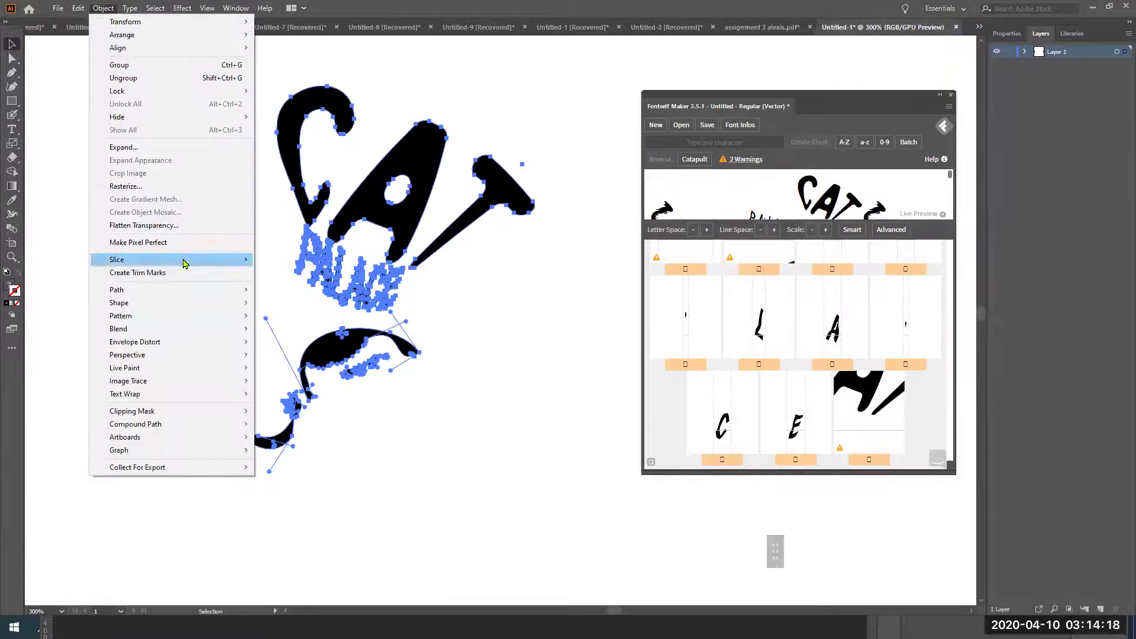
pyautogui.moveTo(240, 424)
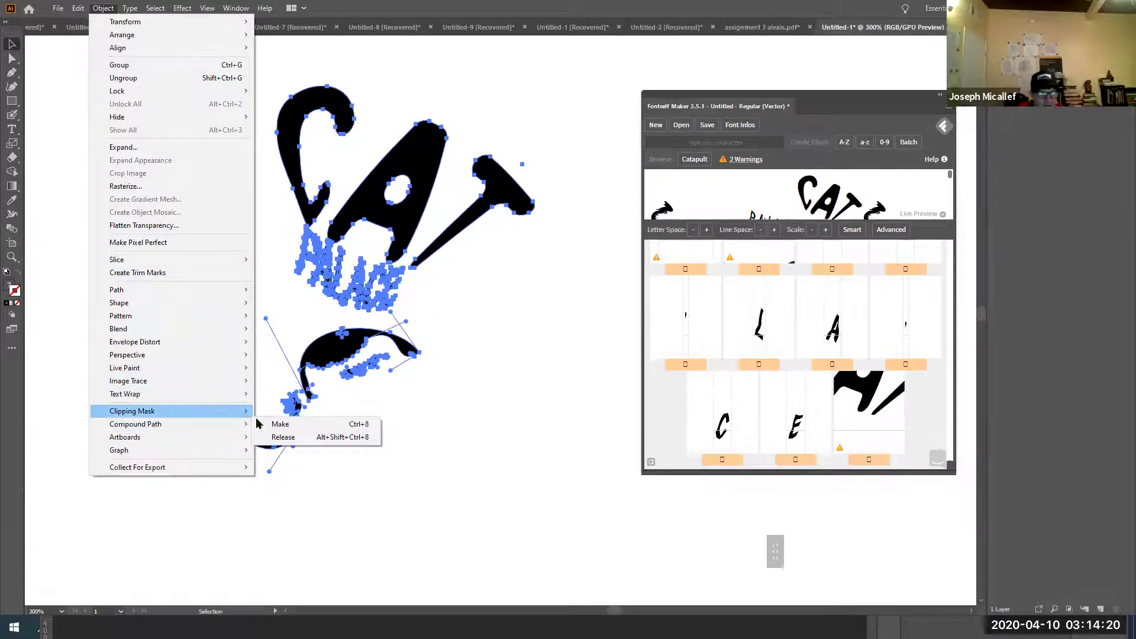
pyautogui.click(281, 424)
pyautogui.click(348, 457)
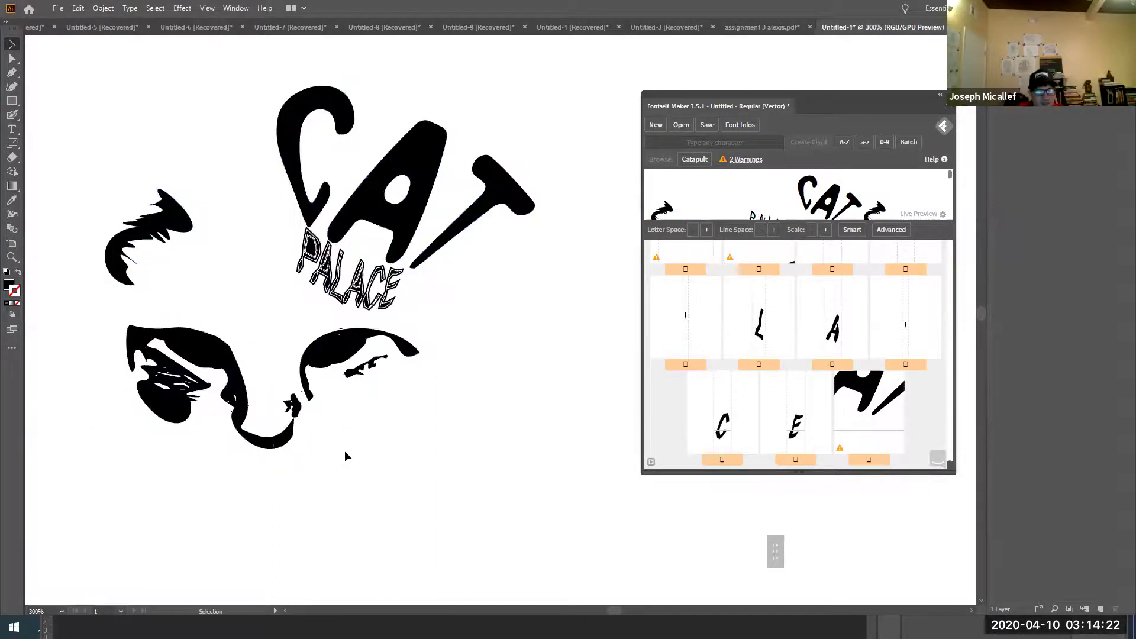
pyautogui.hotkey('ctrl', 'a')
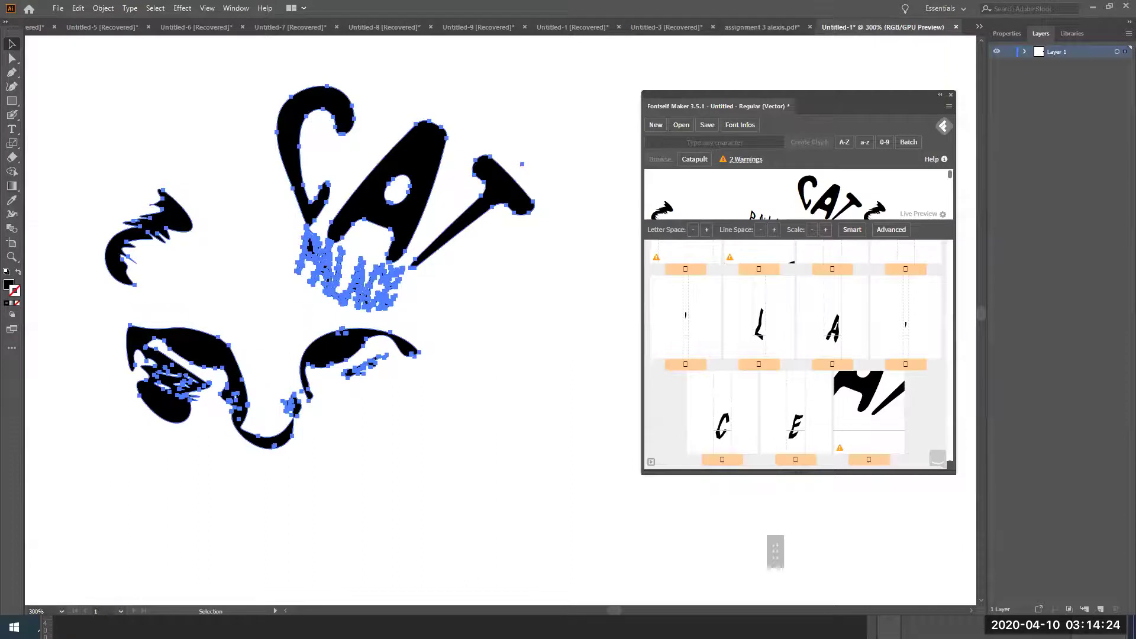
pyautogui.doubleClick(357, 302)
pyautogui.keyDown('ctrl'); pyautogui.click(388, 298); pyautogui.keyUp('ctrl')
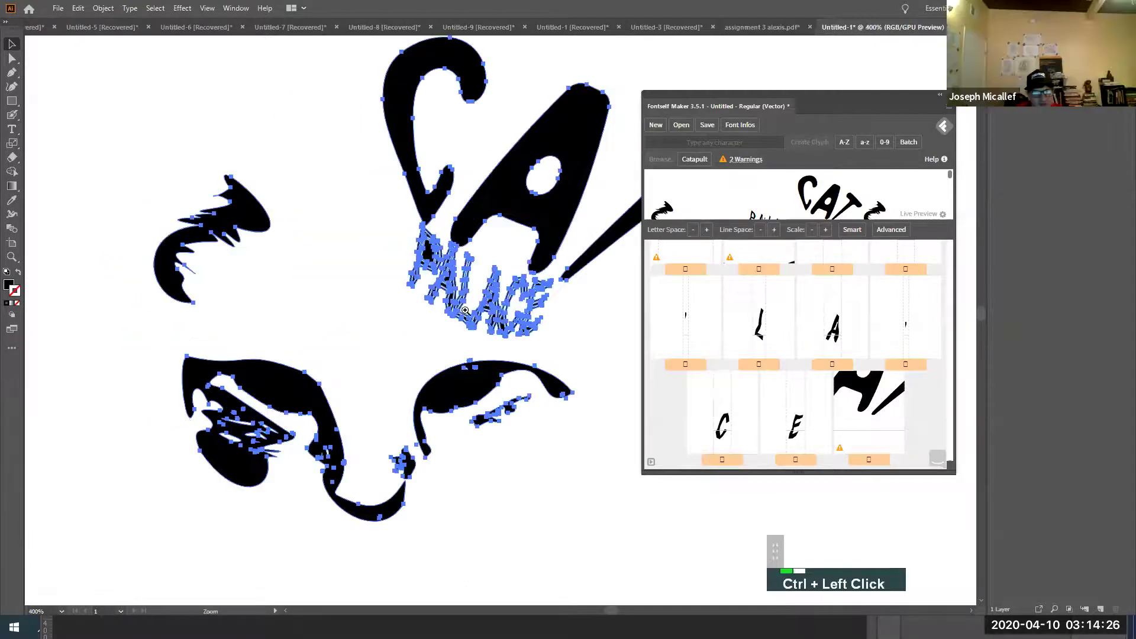
pyautogui.keyDown('ctrl'); pyautogui.click(512, 307); pyautogui.keyUp('ctrl')
pyautogui.keyDown('ctrl'); pyautogui.click(388, 377); pyautogui.keyUp('ctrl')
pyautogui.keyDown('ctrl'); pyautogui.click(412, 333); pyautogui.keyUp('ctrl')
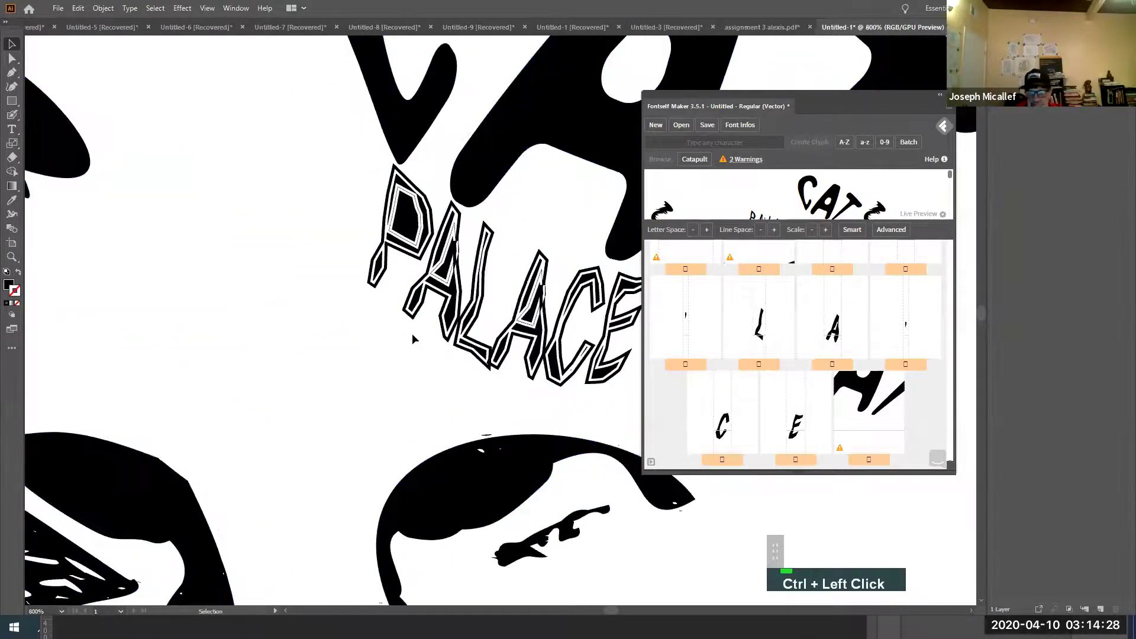
pyautogui.hotkey('ctrl', 'z')
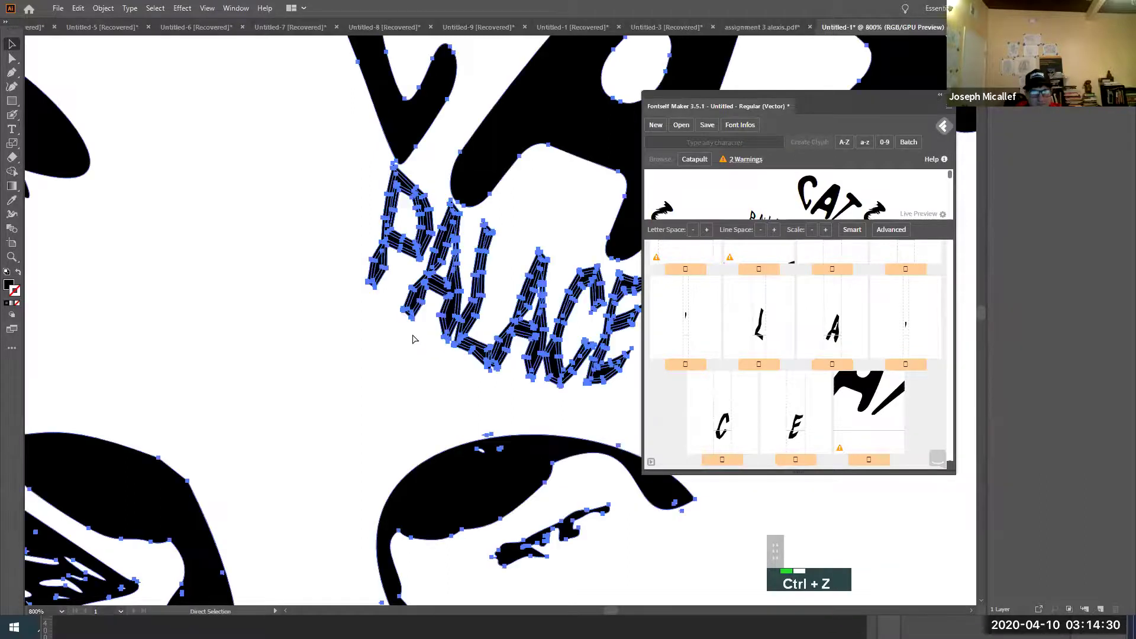
pyautogui.hotkey('ctrl', 'z')
pyautogui.hotkey('ctrl', 'z')
# Select the six PALACE letters and set their stroke to None, then select all artwork
pyautogui.keyDown('ctrl'); pyautogui.click(387, 265); pyautogui.keyUp('ctrl')
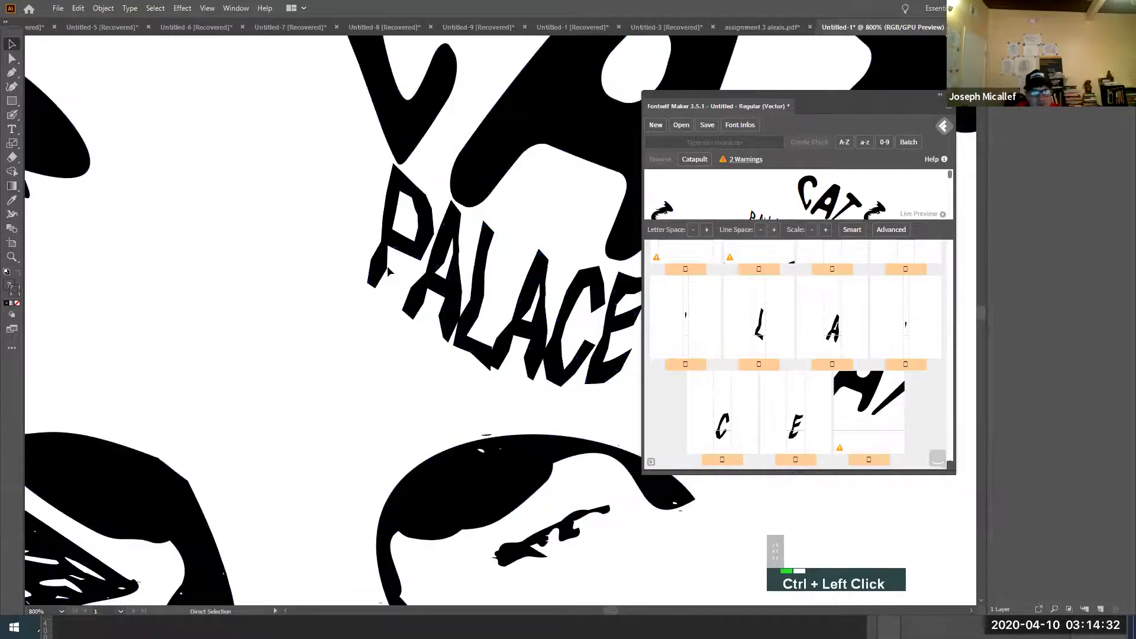
pyautogui.keyDown('shift'); pyautogui.click(422, 293); pyautogui.keyUp('shift')
pyautogui.keyDown('shift'); pyautogui.click(495, 357); pyautogui.keyUp('shift')
pyautogui.keyDown('shift'); pyautogui.click(540, 354); pyautogui.keyUp('shift')
pyautogui.keyDown('shift'); pyautogui.click(576, 374); pyautogui.keyUp('shift')
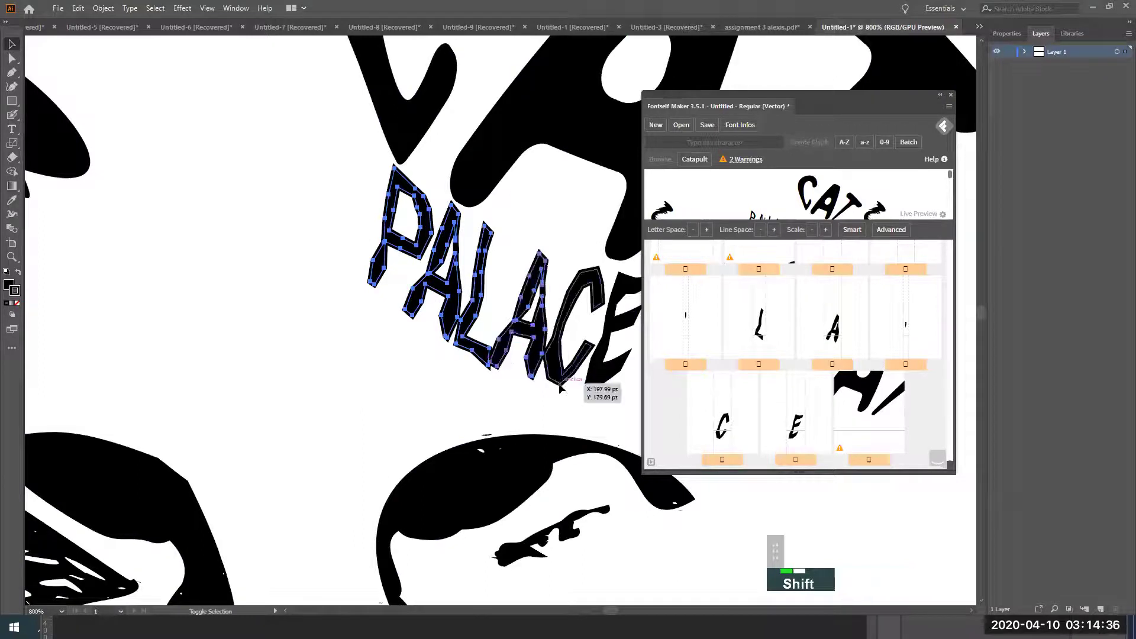
pyautogui.keyDown('shift'); pyautogui.click(593, 378); pyautogui.keyUp('shift')
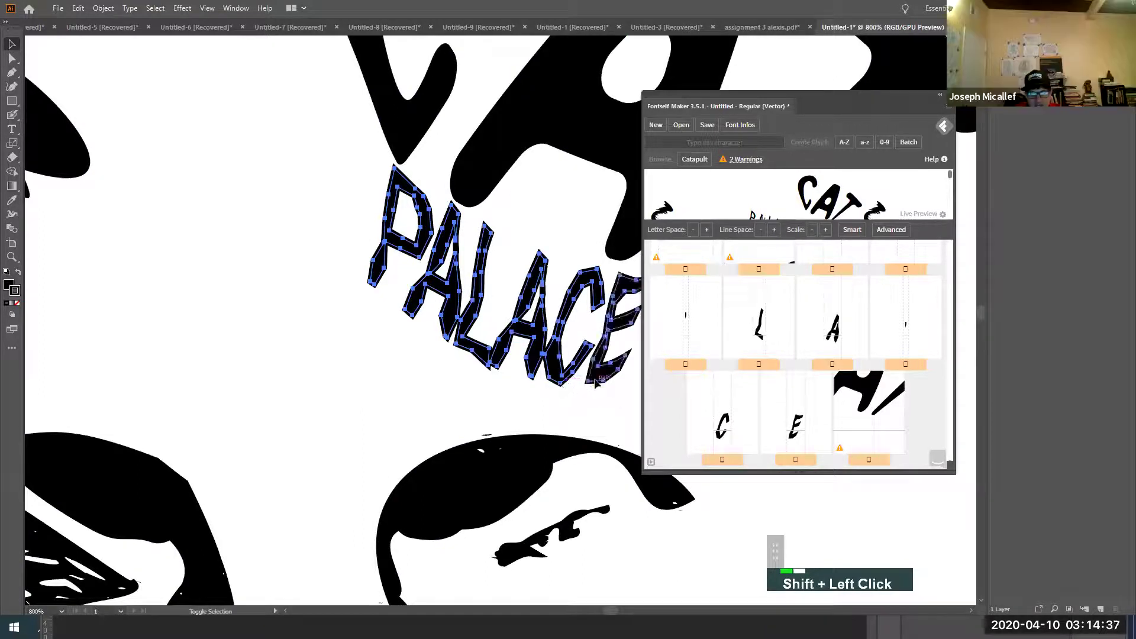
pyautogui.click(17, 304)
pyautogui.click(234, 362)
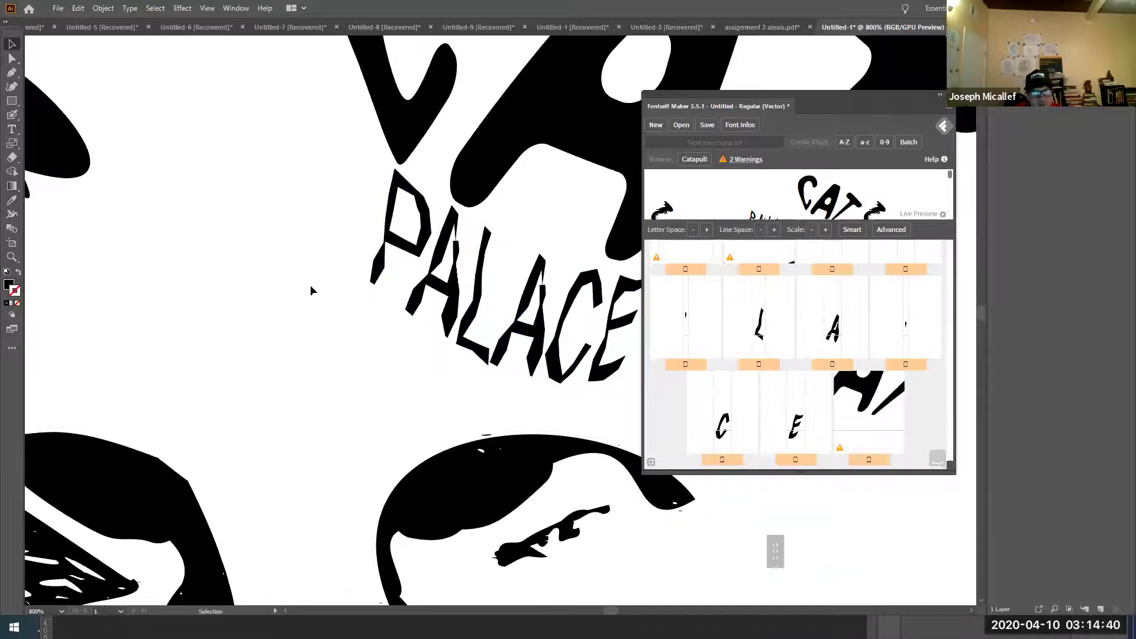
pyautogui.keyDown('alt'); pyautogui.doubleClick(504, 349); pyautogui.keyUp('alt')
pyautogui.keyDown('alt'); pyautogui.click(504, 349); pyautogui.keyUp('alt')
pyautogui.hotkey('ctrl', 'a')
# Combine the selected logo artwork into a compound path
pyautogui.click(110, 7)
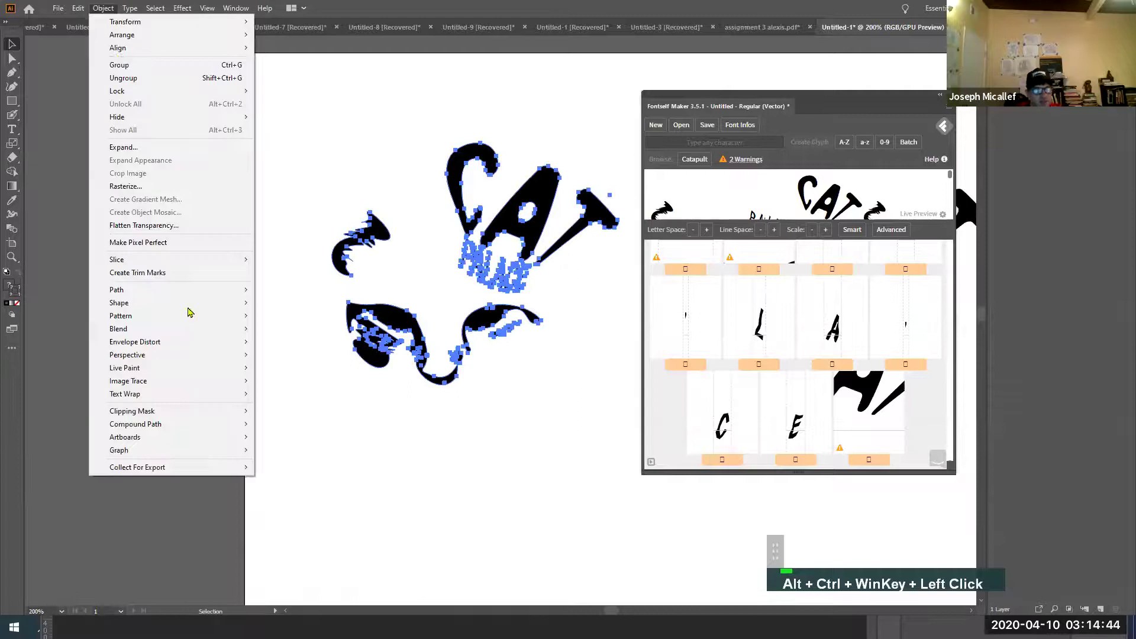
pyautogui.moveTo(177, 424)
pyautogui.click(281, 424)
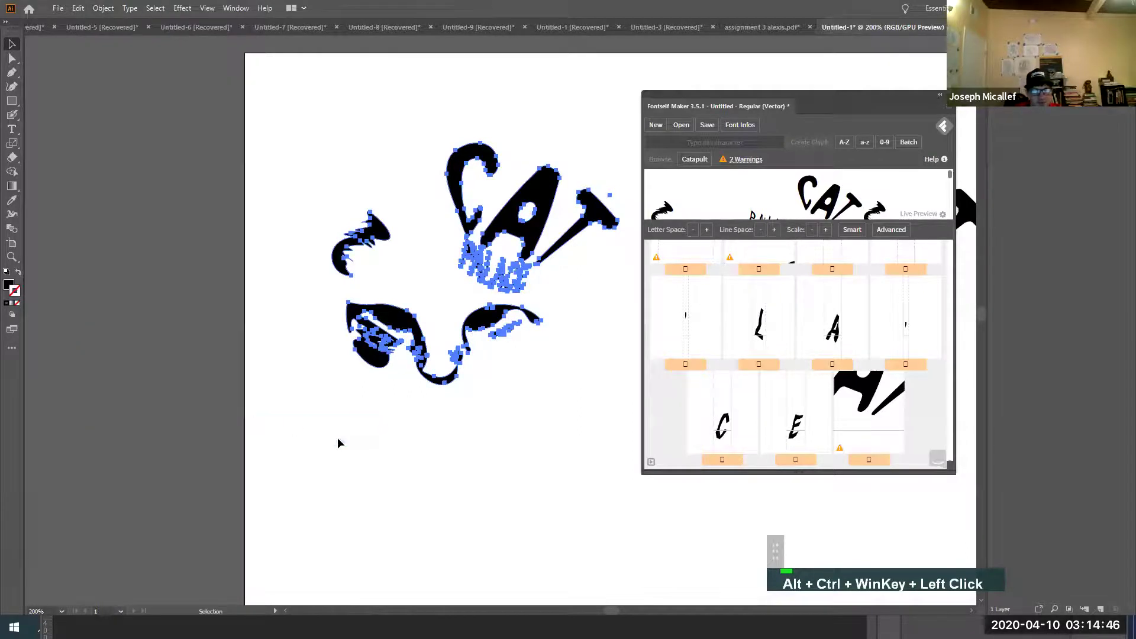
# Zoom in on the PALACE lettering, undoing one stray change
pyautogui.press('space')
pyautogui.keyDown('ctrl'); pyautogui.doubleClick(538, 276); pyautogui.keyUp('ctrl')
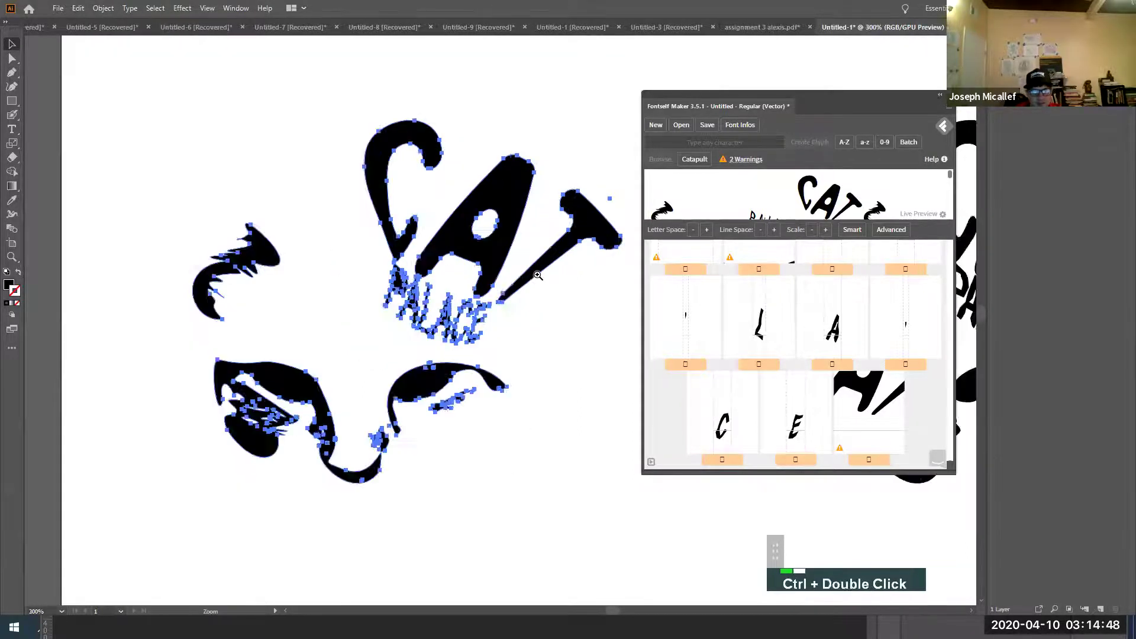
pyautogui.keyDown('ctrl'); pyautogui.click(538, 276); pyautogui.keyUp('ctrl')
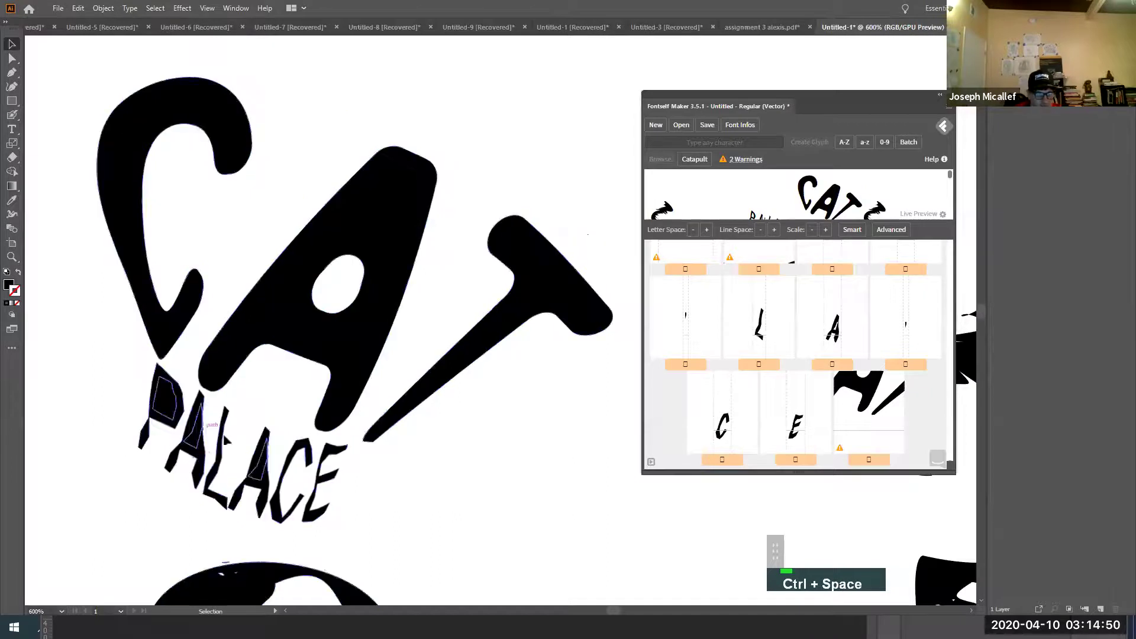
pyautogui.keyDown('ctrl'); pyautogui.click(252, 389); pyautogui.keyUp('ctrl')
pyautogui.keyDown('ctrl'); pyautogui.keyDown('alt'); pyautogui.click(515, 342); pyautogui.keyUp('alt'); pyautogui.keyUp('ctrl')
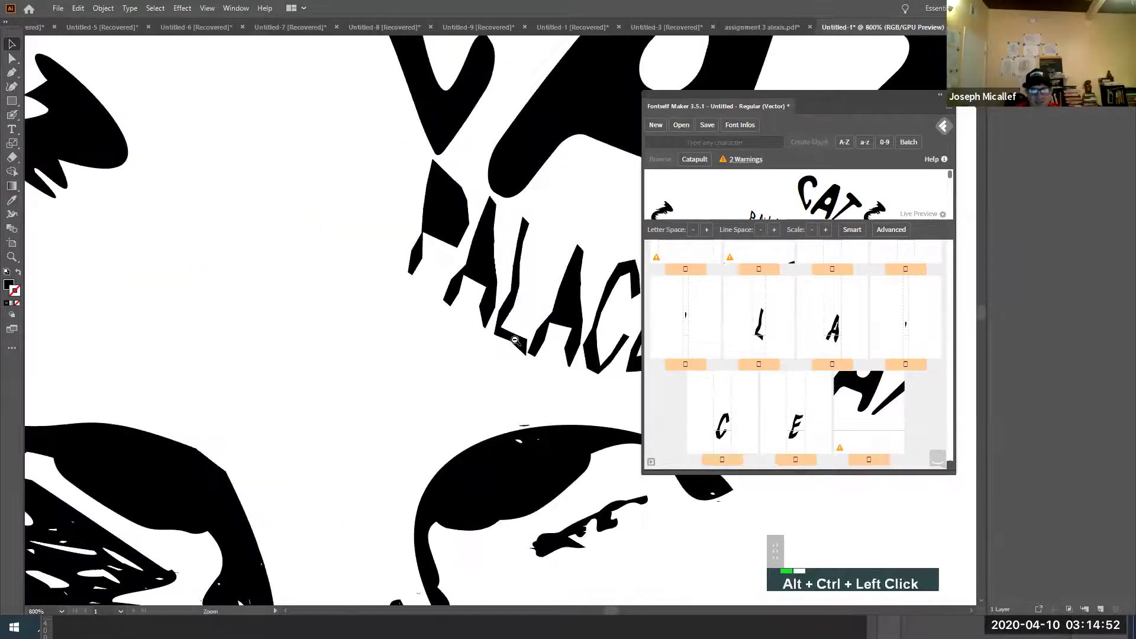
pyautogui.keyDown('ctrl'); pyautogui.keyDown('alt'); pyautogui.click(504, 325); pyautogui.keyUp('alt'); pyautogui.keyUp('ctrl')
pyautogui.hotkey('ctrl', 'z')
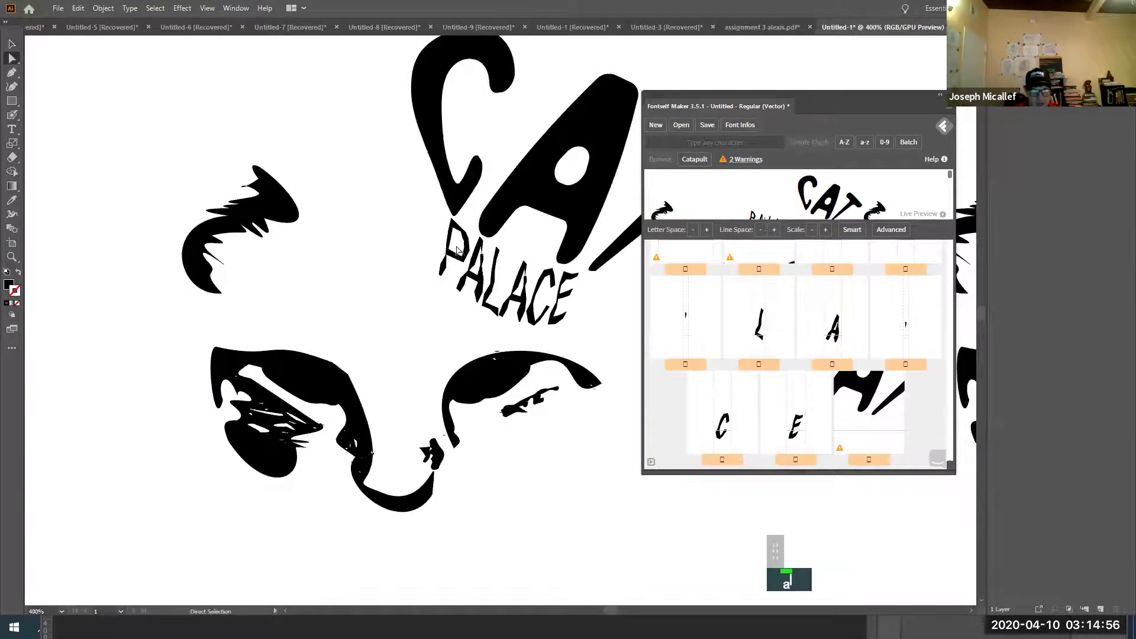
pyautogui.keyDown('ctrl'); pyautogui.click(503, 280); pyautogui.keyUp('ctrl')
pyautogui.keyDown('ctrl'); pyautogui.click(503, 280); pyautogui.keyUp('ctrl')
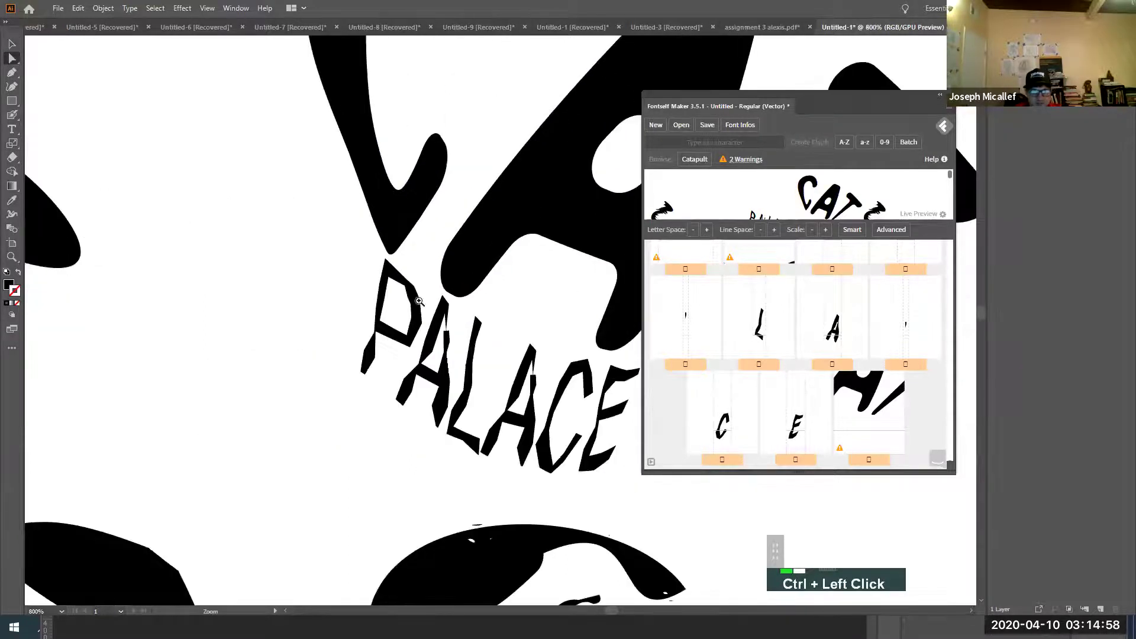
# Try selecting the P's inner outline and an A path with Direct Selection
pyautogui.press('a')
pyautogui.click(393, 305)
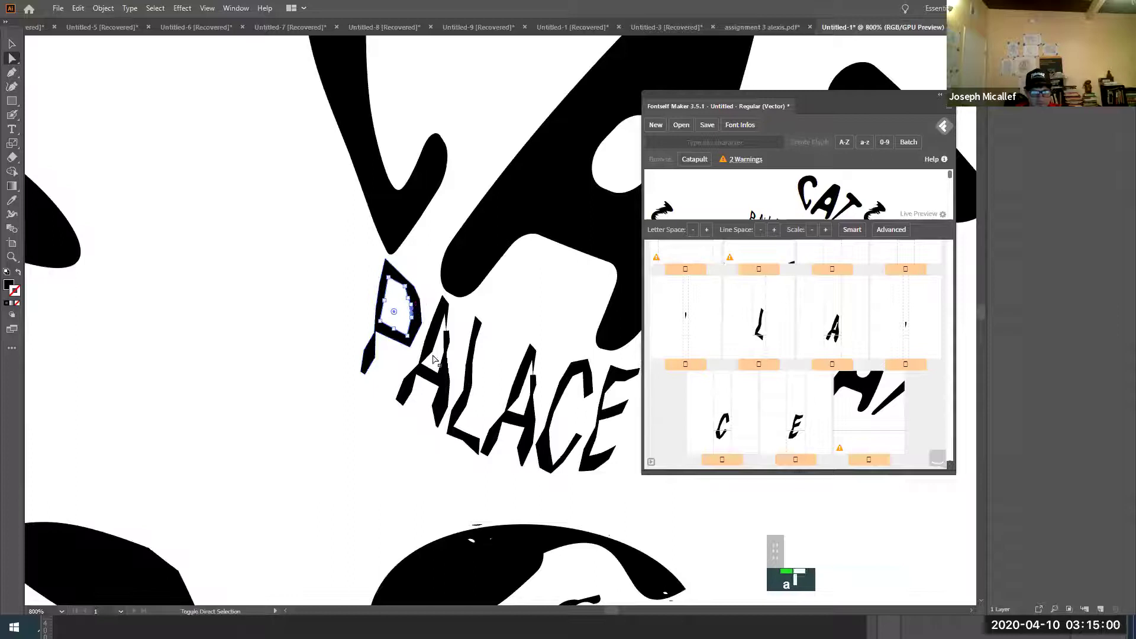
pyautogui.click(394, 327)
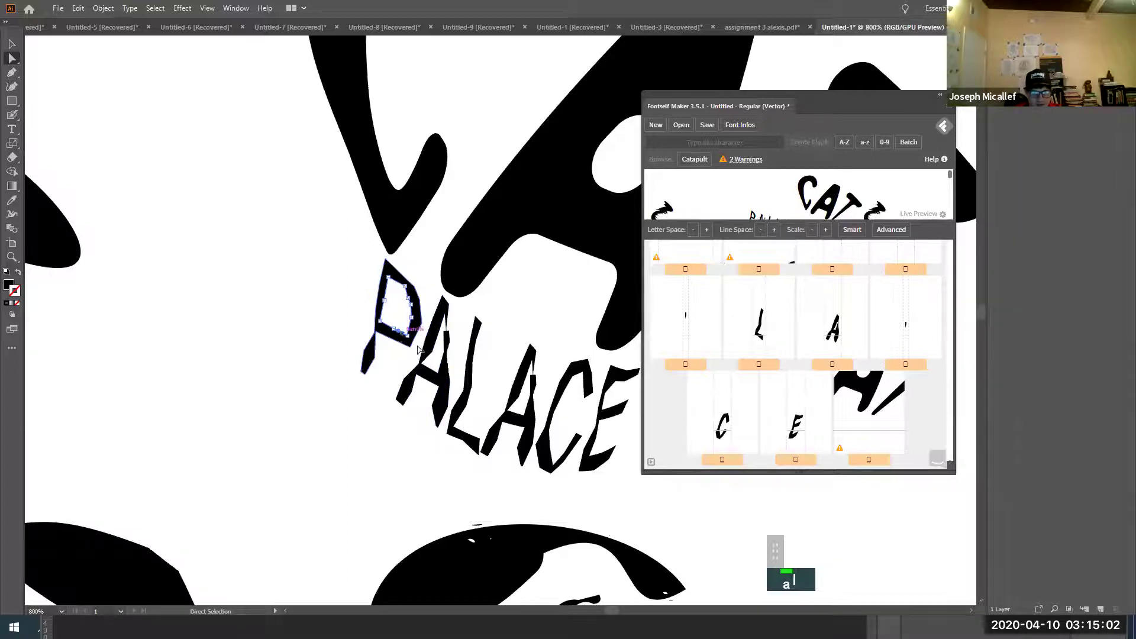
pyautogui.keyDown('shift'); pyautogui.click(434, 364); pyautogui.keyUp('shift')
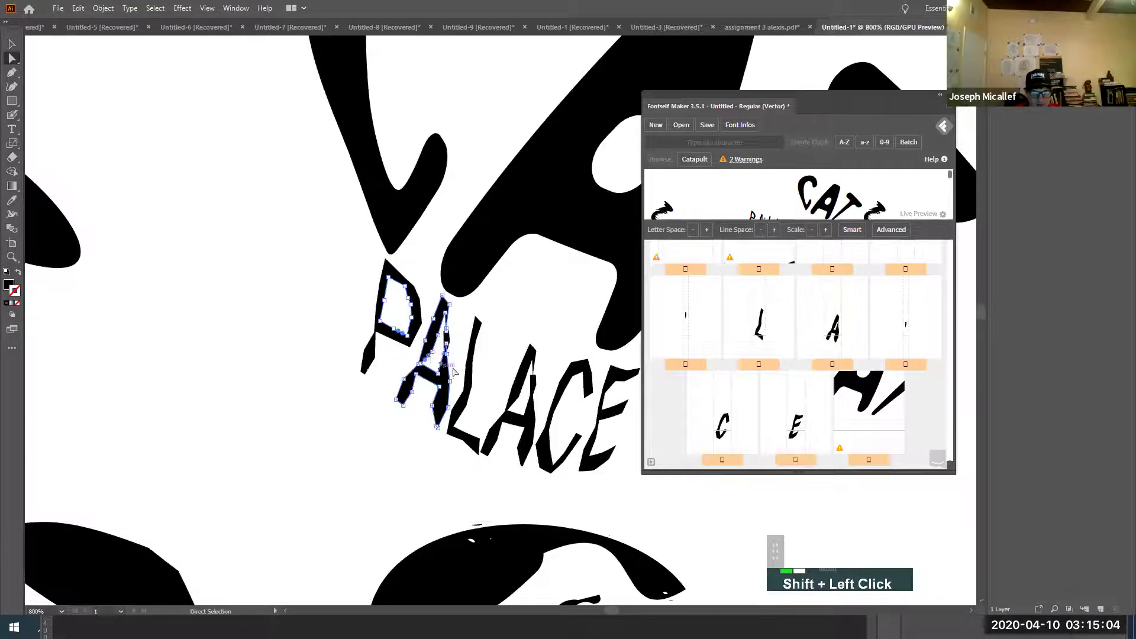
pyautogui.click(12, 44)
pyautogui.doubleClick(196, 173)
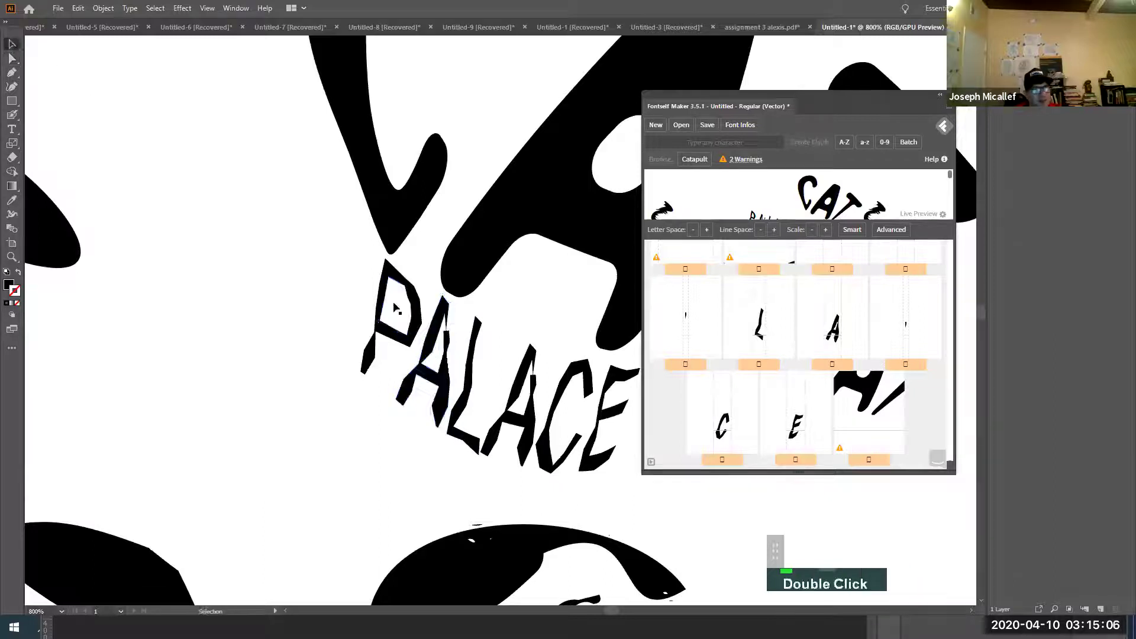
pyautogui.press('a')
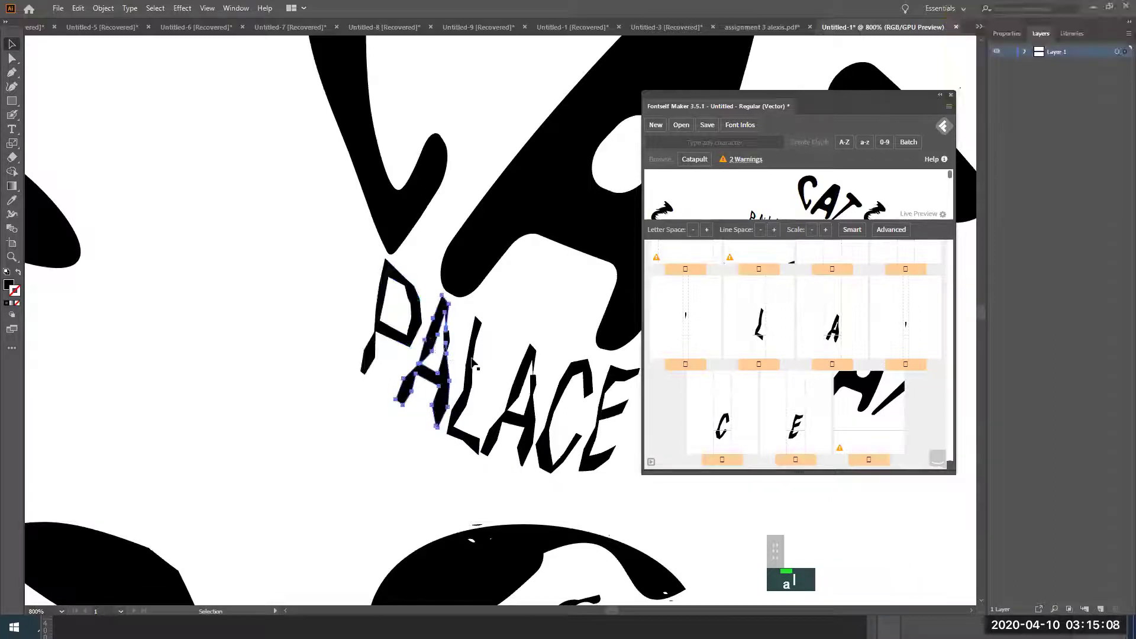
pyautogui.hotkey('ctrl', 'space')
pyautogui.keyDown('ctrl'); pyautogui.keyDown('alt'); pyautogui.click(498, 353); pyautogui.keyUp('alt'); pyautogui.keyUp('ctrl')
pyautogui.keyDown('ctrl'); pyautogui.keyDown('alt'); pyautogui.click(509, 331); pyautogui.keyUp('alt'); pyautogui.keyUp('ctrl')
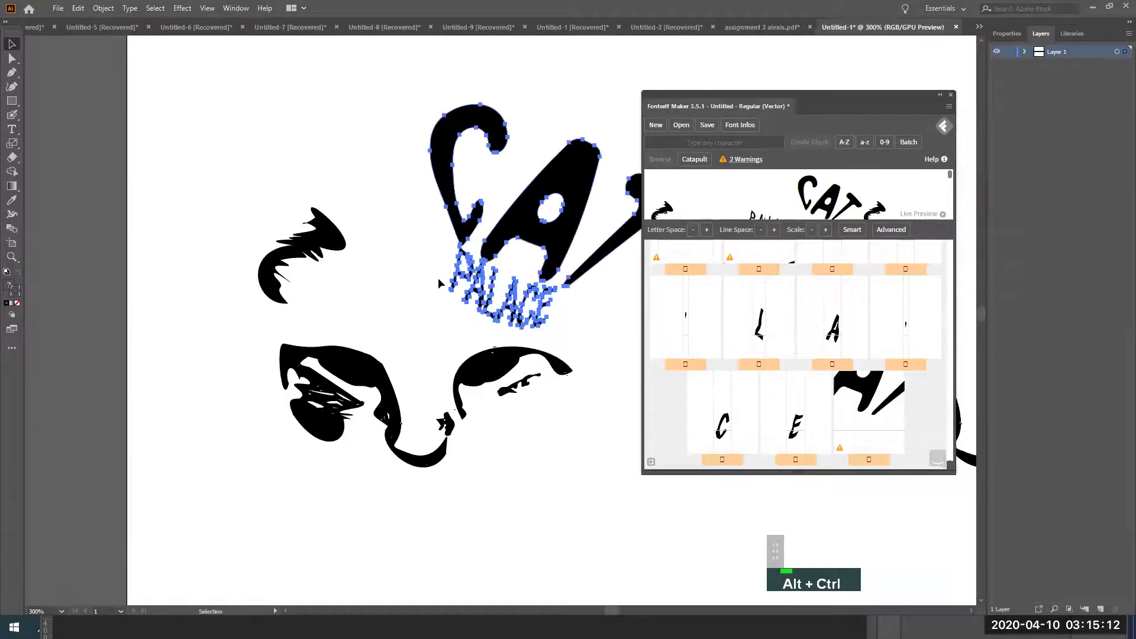
# Cut the P and both A's out of PALACE, then select the remaining L, C and E artwork
pyautogui.click(465, 275)
pyautogui.keyDown('shift'); pyautogui.click(476, 293); pyautogui.keyUp('shift')
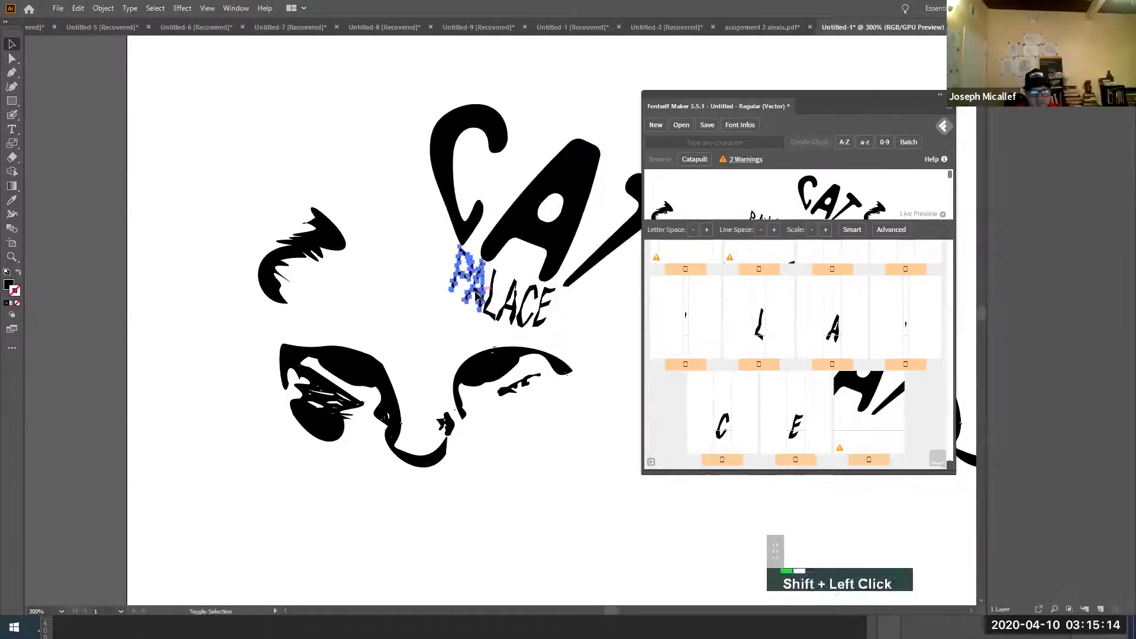
pyautogui.keyDown('shift'); pyautogui.click(509, 312); pyautogui.keyUp('shift')
pyautogui.press('ctrl')
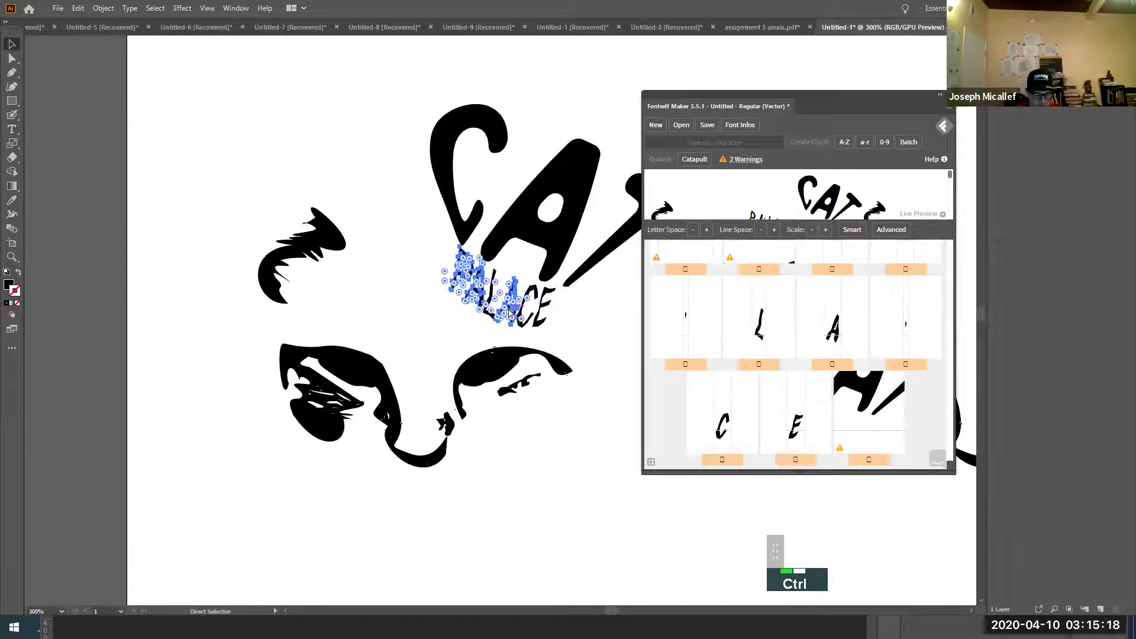
pyautogui.hotkey('ctrl', 'x')
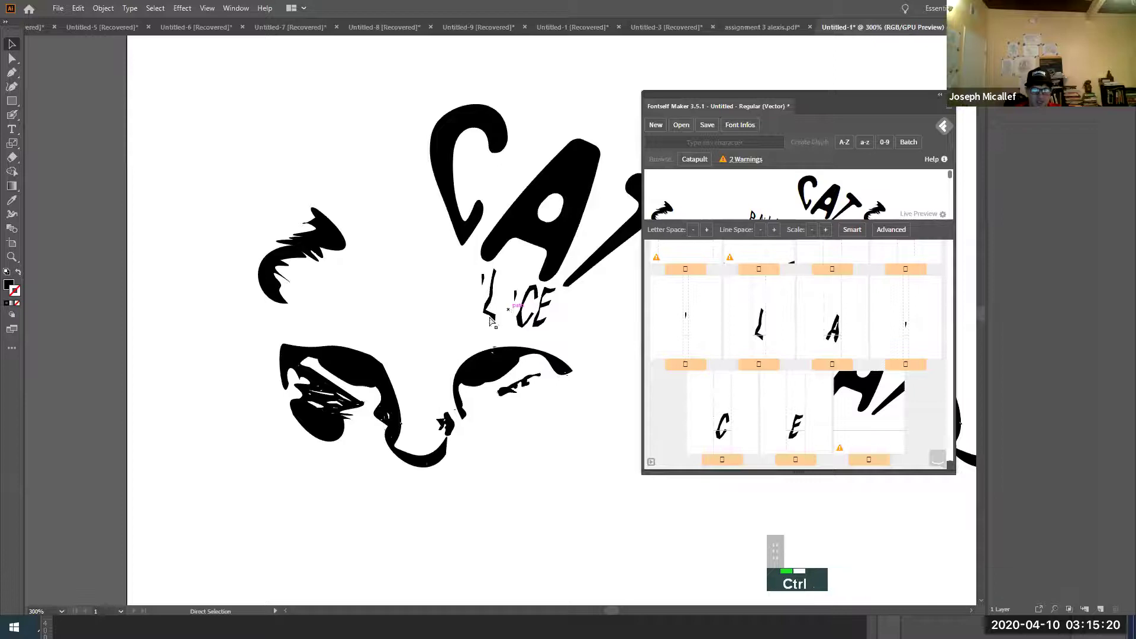
pyautogui.moveTo(215, 100); pyautogui.dragTo(712, 521)
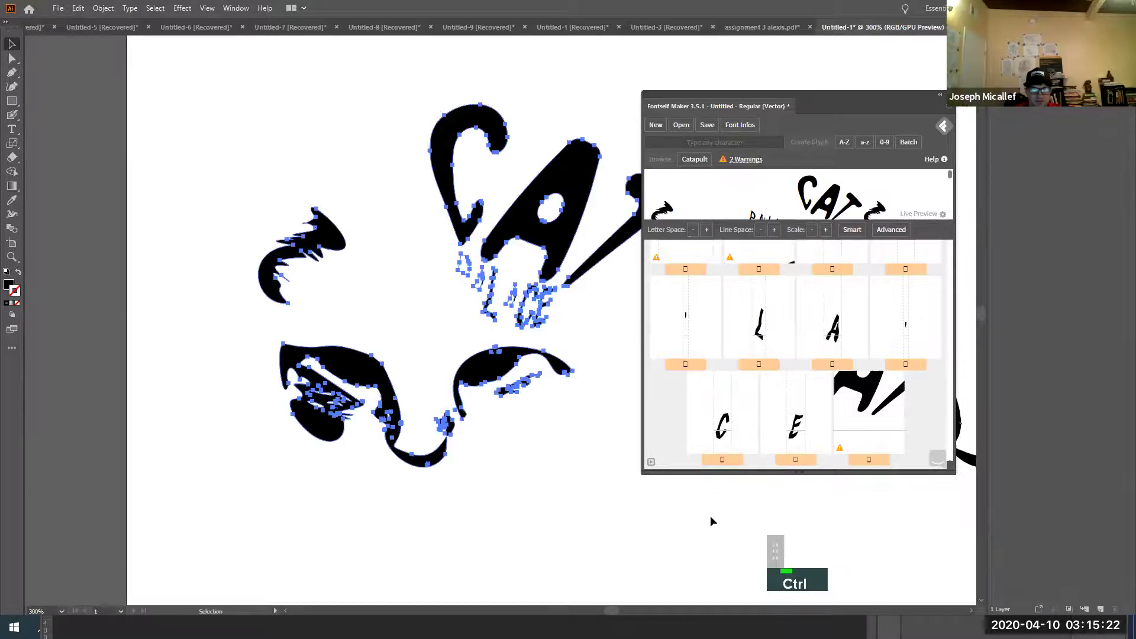
pyautogui.moveTo(660, 95); pyautogui.dragTo(878, 103)
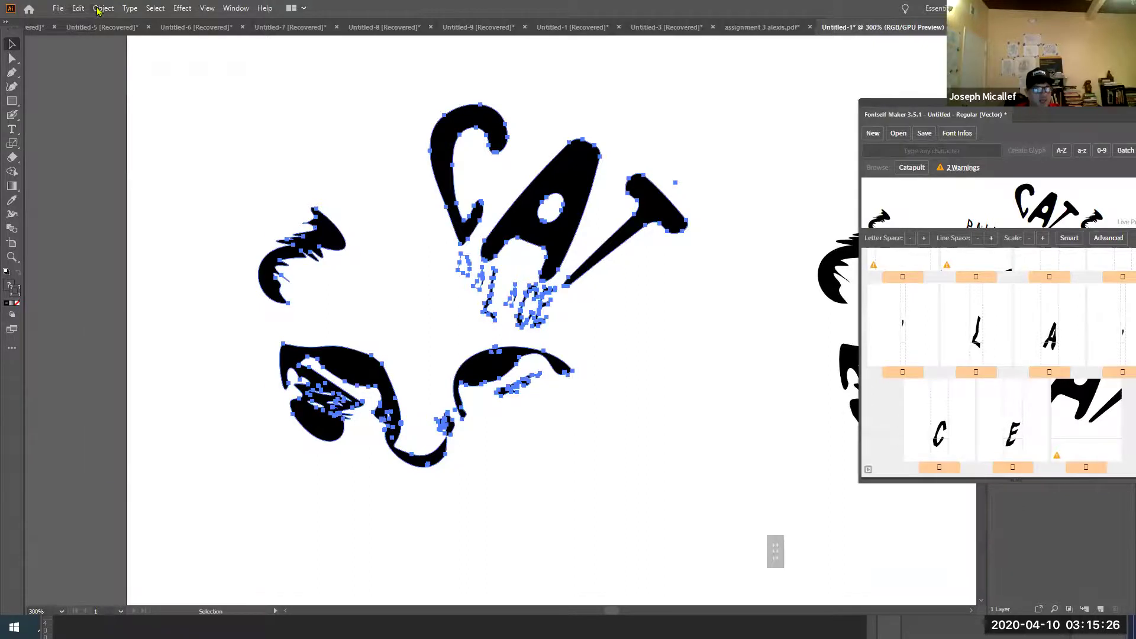
# Make the selection a compound path and paste the PALACE lettering back in front
pyautogui.click(98, 8)
pyautogui.moveTo(177, 424)
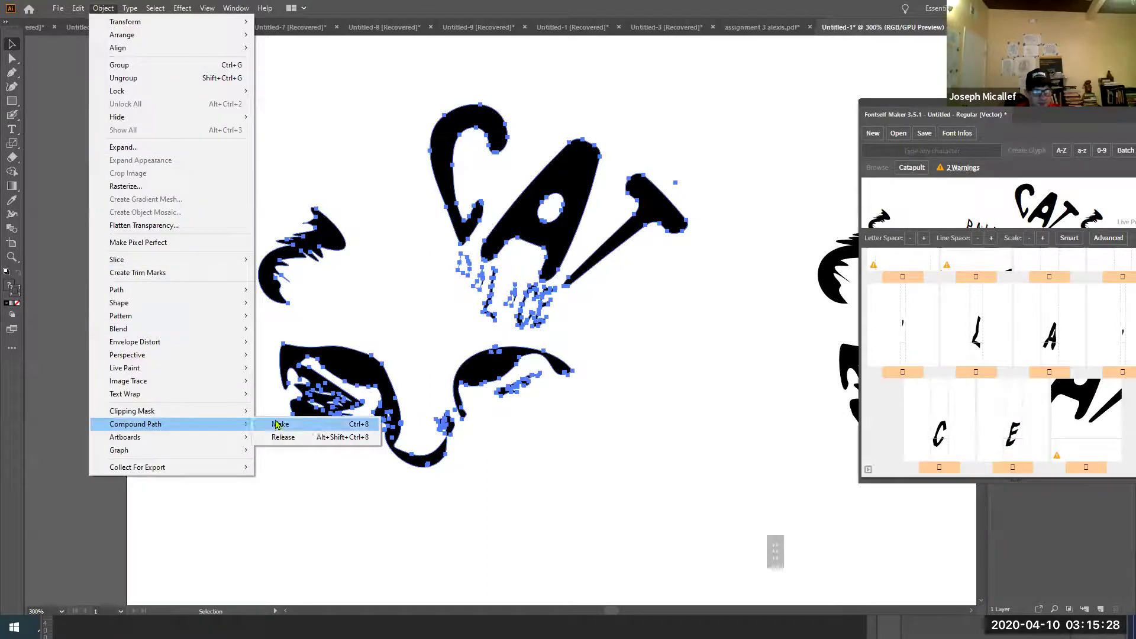
pyautogui.click(278, 424)
pyautogui.click(493, 488)
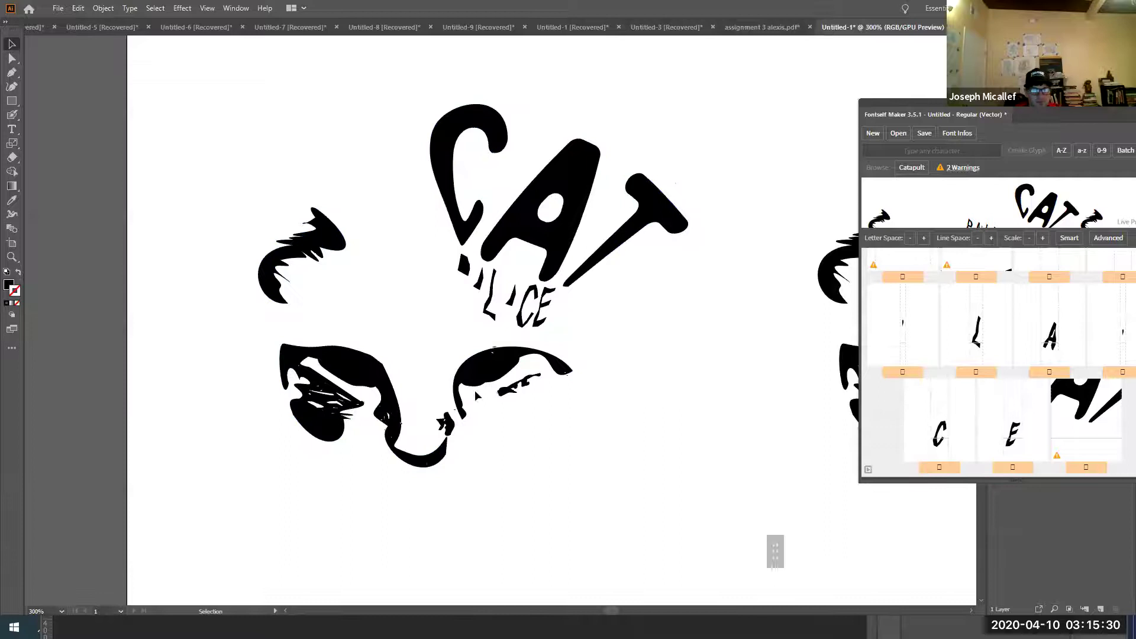
pyautogui.press('ctrl')
pyautogui.hotkey('ctrl', 'f')
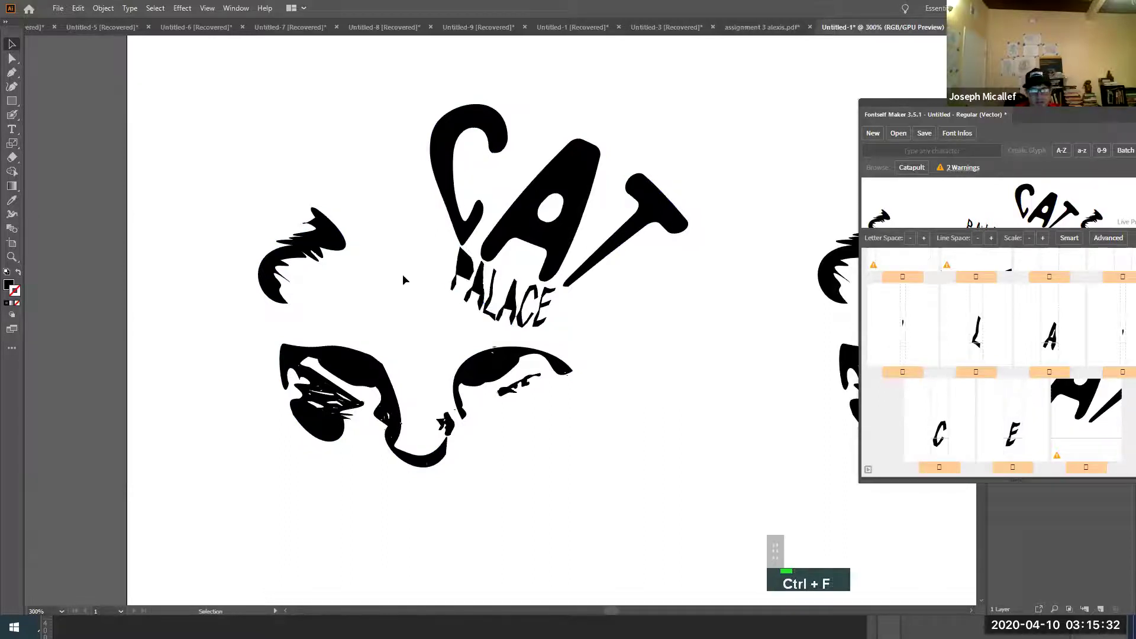
# Test moving the P with Direct Selection, then undo the move
pyautogui.press('a')
pyautogui.hotkey('ctrl', 'a')
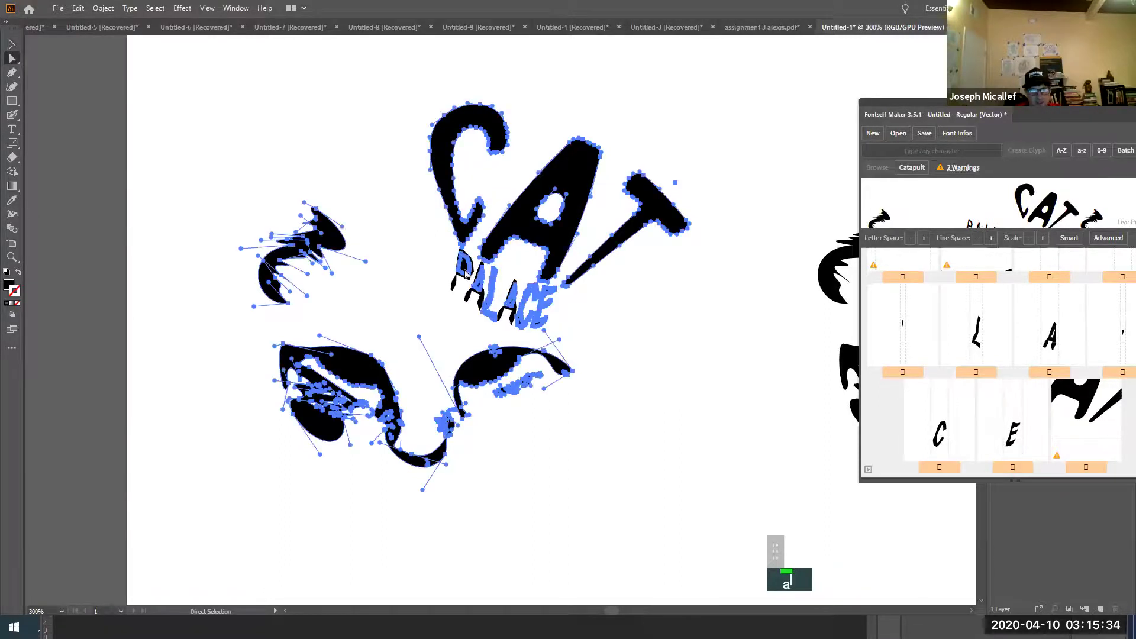
pyautogui.keyDown('ctrl'); pyautogui.click(465, 273); pyautogui.keyUp('ctrl')
pyautogui.keyDown('ctrl'); pyautogui.doubleClick(468, 277); pyautogui.keyUp('ctrl')
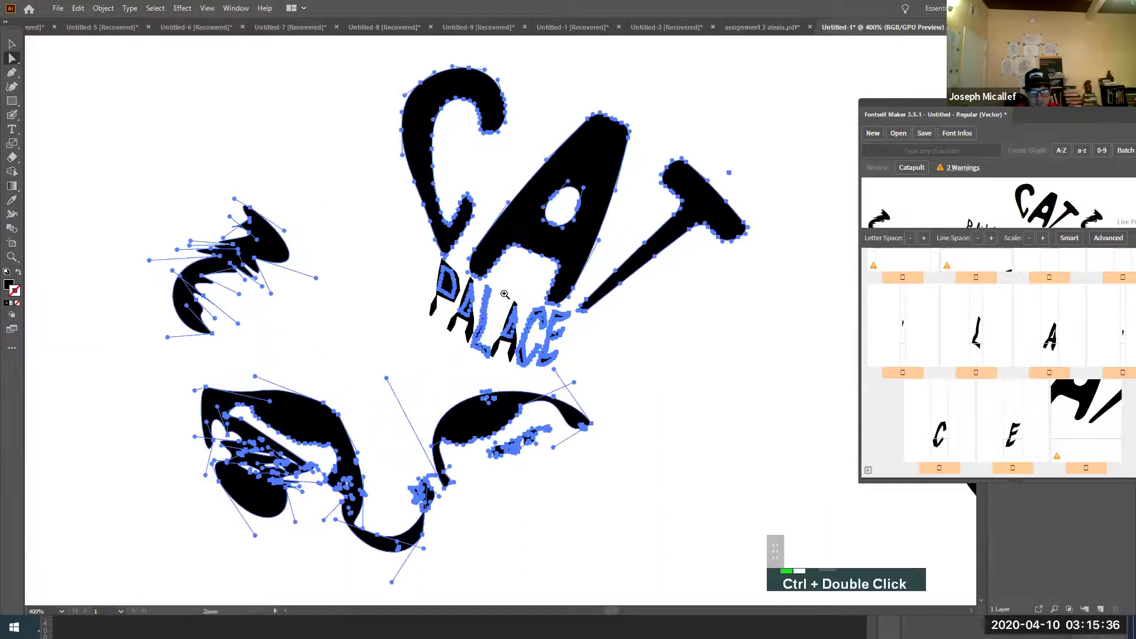
pyautogui.keyDown('ctrl'); pyautogui.click(481, 345); pyautogui.keyUp('ctrl')
pyautogui.press('a')
pyautogui.doubleClick(325, 372)
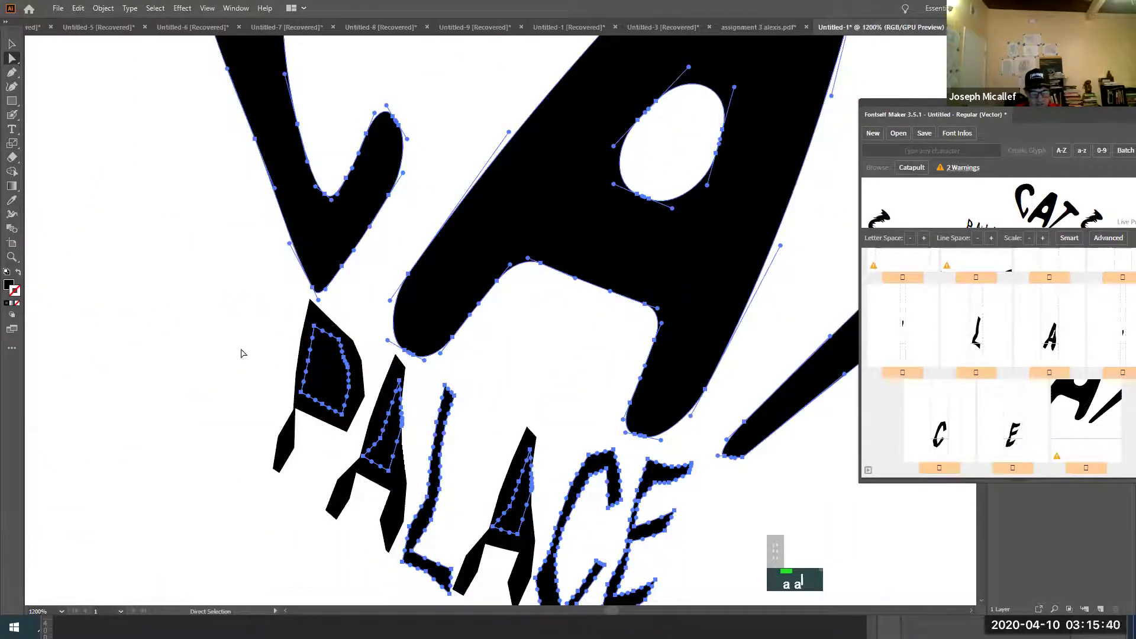
pyautogui.click(307, 377)
pyautogui.moveTo(307, 372); pyautogui.dragTo(281, 365)
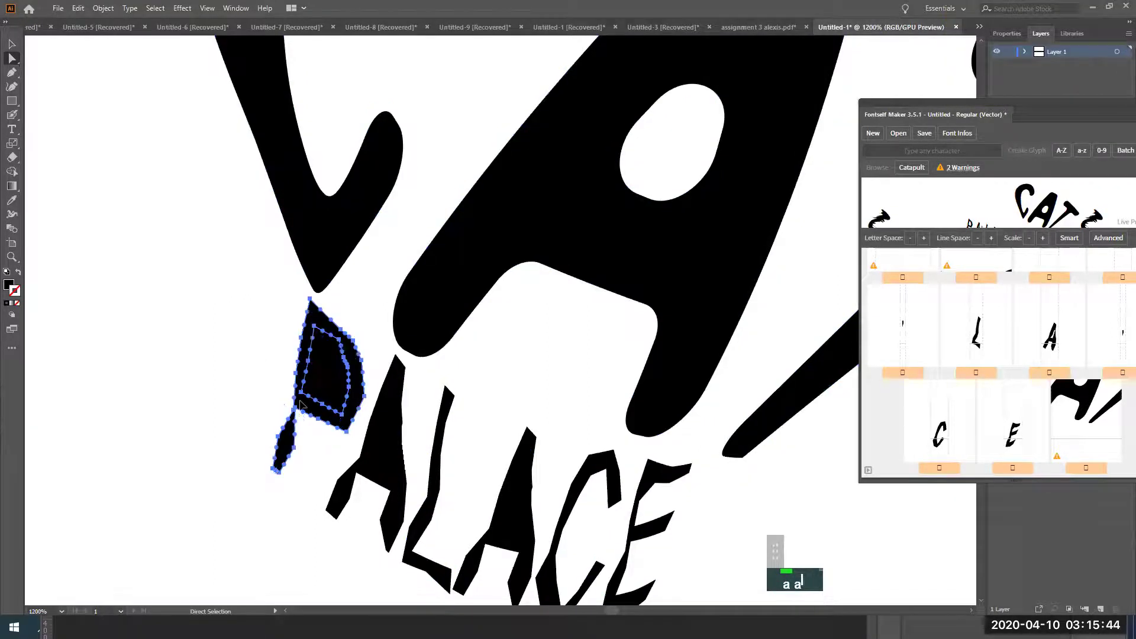
pyautogui.hotkey('ctrl', 'z')
# Delete all the paths as a test and restore them with undo
pyautogui.click(248, 349)
pyautogui.hotkey('ctrl', 'a')
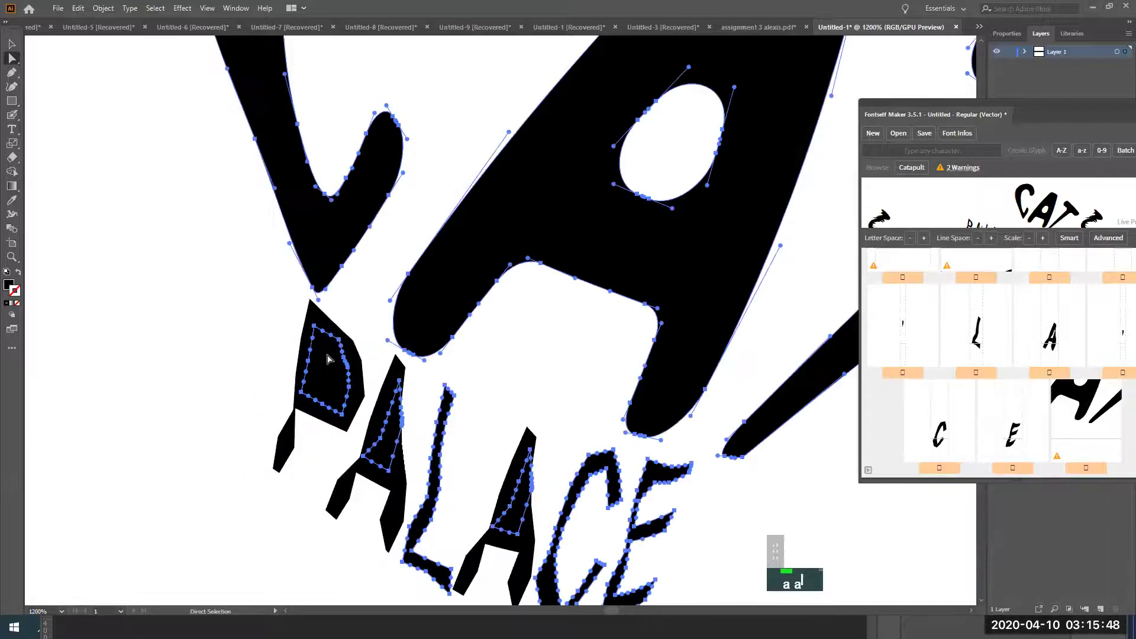
pyautogui.press('Delete')
pyautogui.hotkey('ctrl', 'z')
pyautogui.keyDown('ctrl'); pyautogui.click(553, 343); pyautogui.keyUp('ctrl')
pyautogui.keyDown('ctrl'); pyautogui.keyDown('alt'); pyautogui.click(547, 349); pyautogui.keyUp('alt'); pyautogui.keyUp('ctrl')
pyautogui.keyDown('ctrl'); pyautogui.keyDown('alt'); pyautogui.keyDown('super'); pyautogui.click(543, 357); pyautogui.keyUp('super'); pyautogui.keyUp('alt'); pyautogui.keyUp('ctrl')
pyautogui.keyDown('ctrl'); pyautogui.keyDown('alt'); pyautogui.keyDown('super'); pyautogui.doubleClick(542, 355); pyautogui.keyUp('super'); pyautogui.keyUp('alt'); pyautogui.keyUp('ctrl')
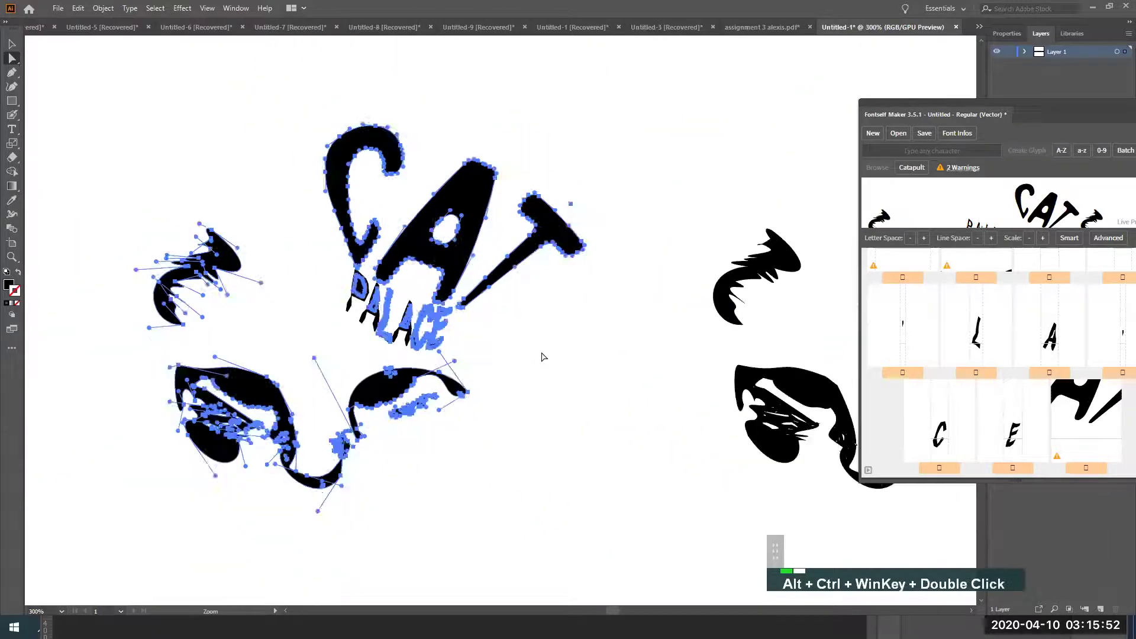
# Undo back to the complete PALACE lettering and zoom out to the logo copies
pyautogui.keyDown('ctrl'); pyautogui.click(438, 326); pyautogui.keyUp('ctrl')
pyautogui.keyDown('ctrl'); pyautogui.click(369, 210); pyautogui.keyUp('ctrl')
pyautogui.moveTo(368, 210); pyautogui.dragTo(277, 212)
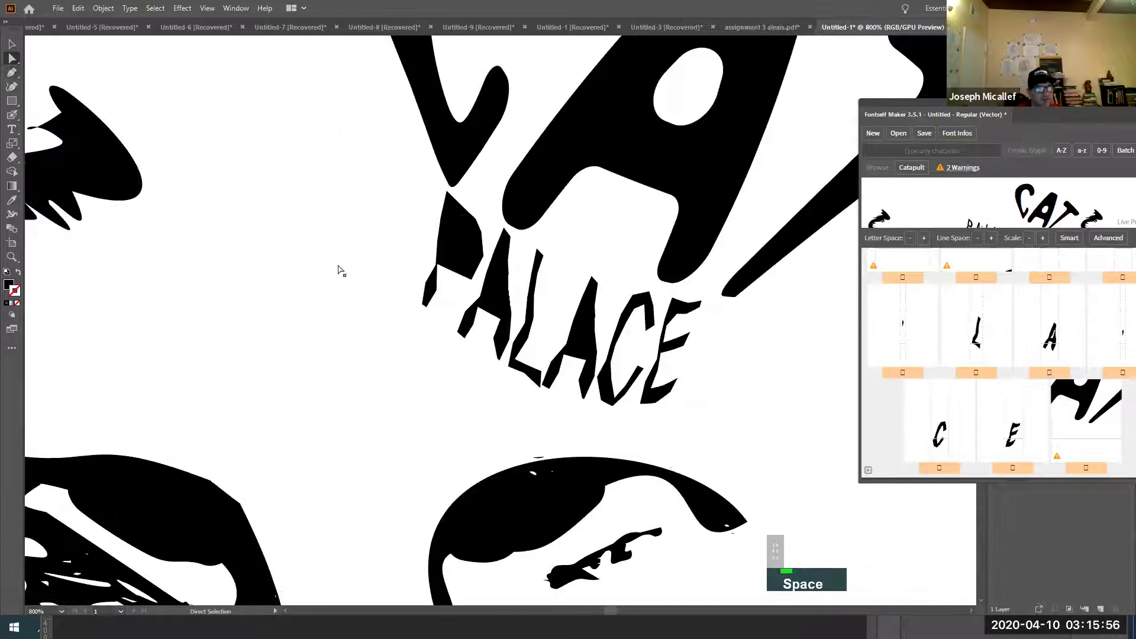
pyautogui.hotkey('ctrl', 'a')
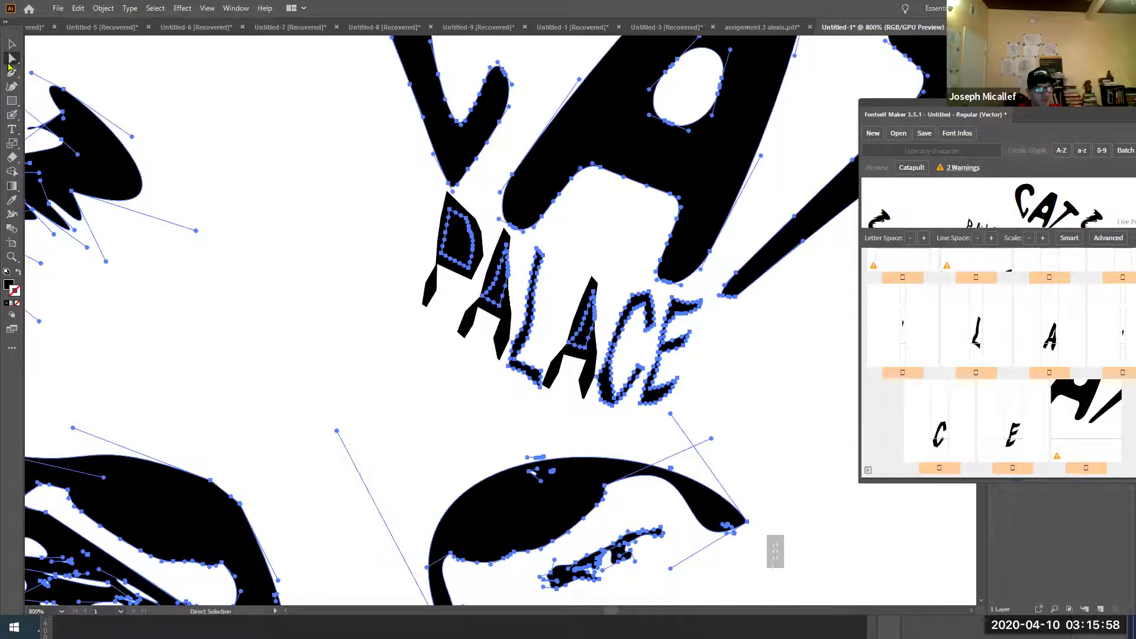
pyautogui.doubleClick(229, 147)
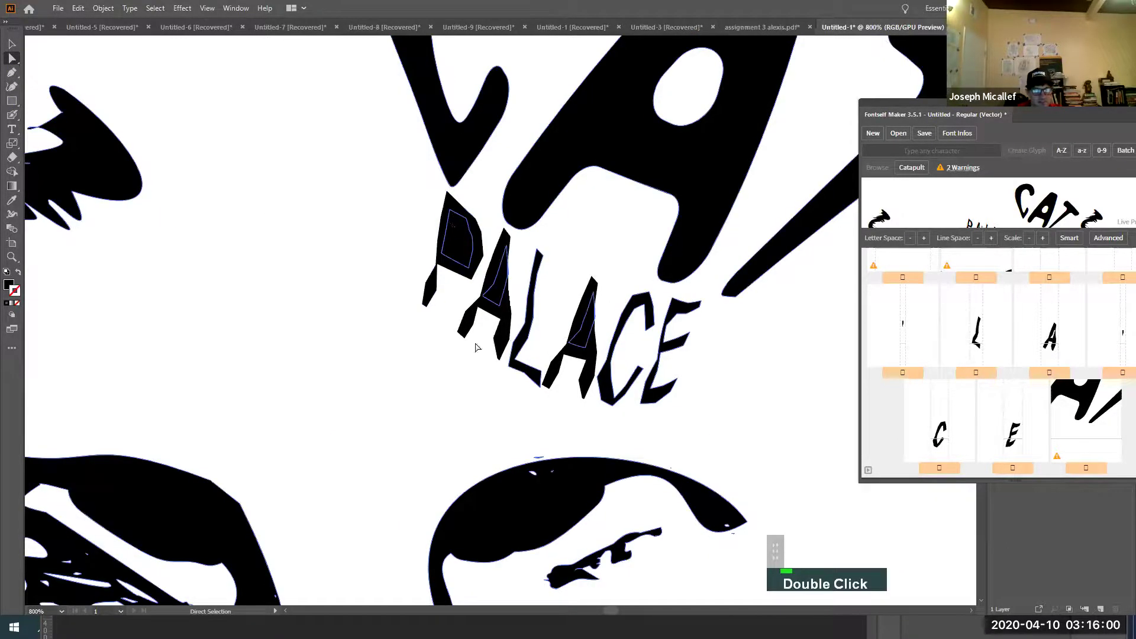
pyautogui.click(453, 227)
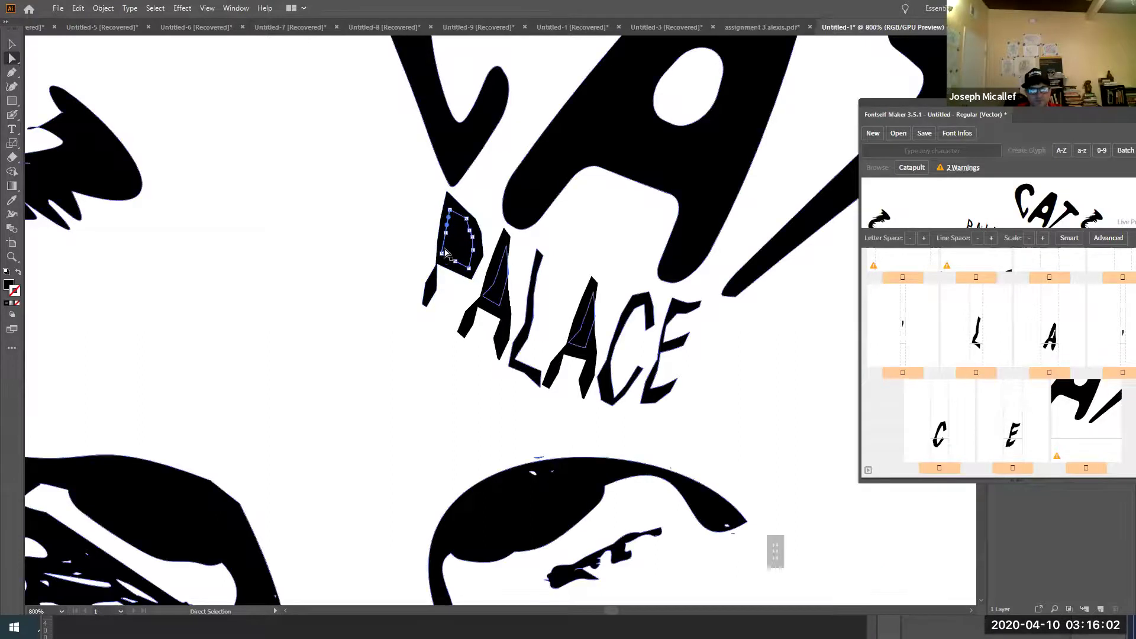
pyautogui.hotkey('ctrl', 'z')
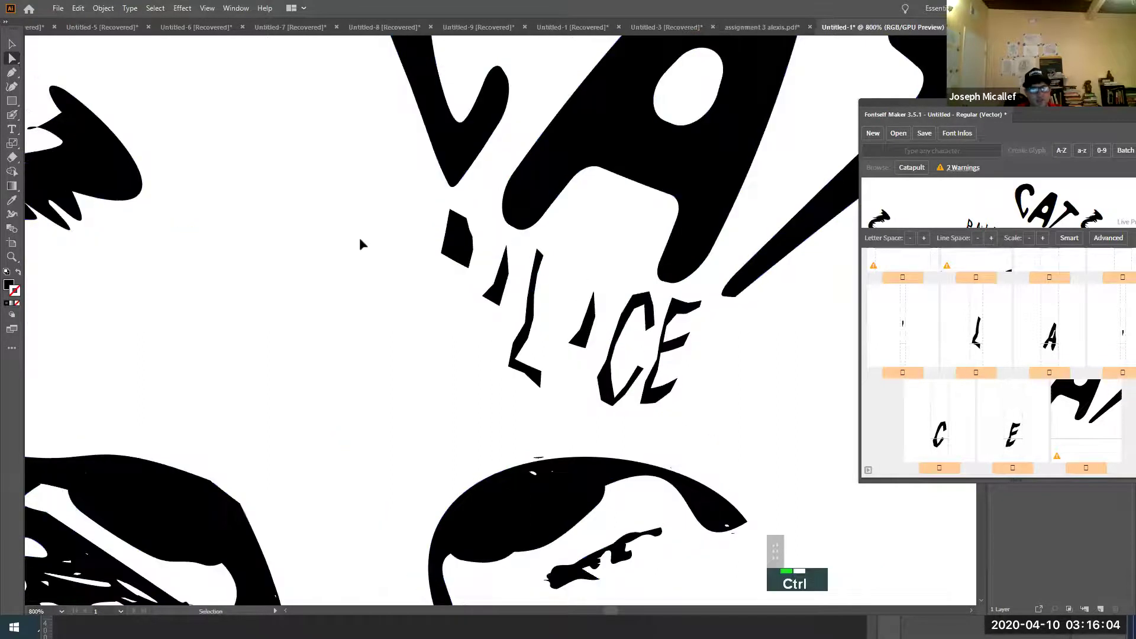
pyautogui.hotkey('ctrl', 'z')
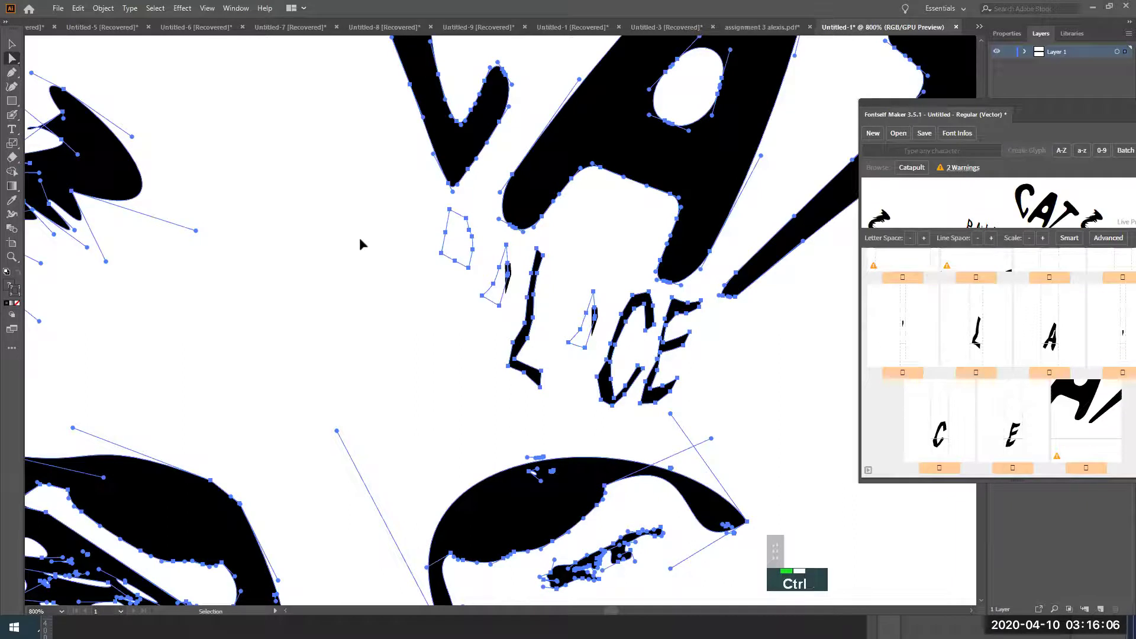
pyautogui.hotkey('ctrl', 'z')
pyautogui.hotkey('ctrl', 'z')
pyautogui.hotkey('ctrl', 'z')
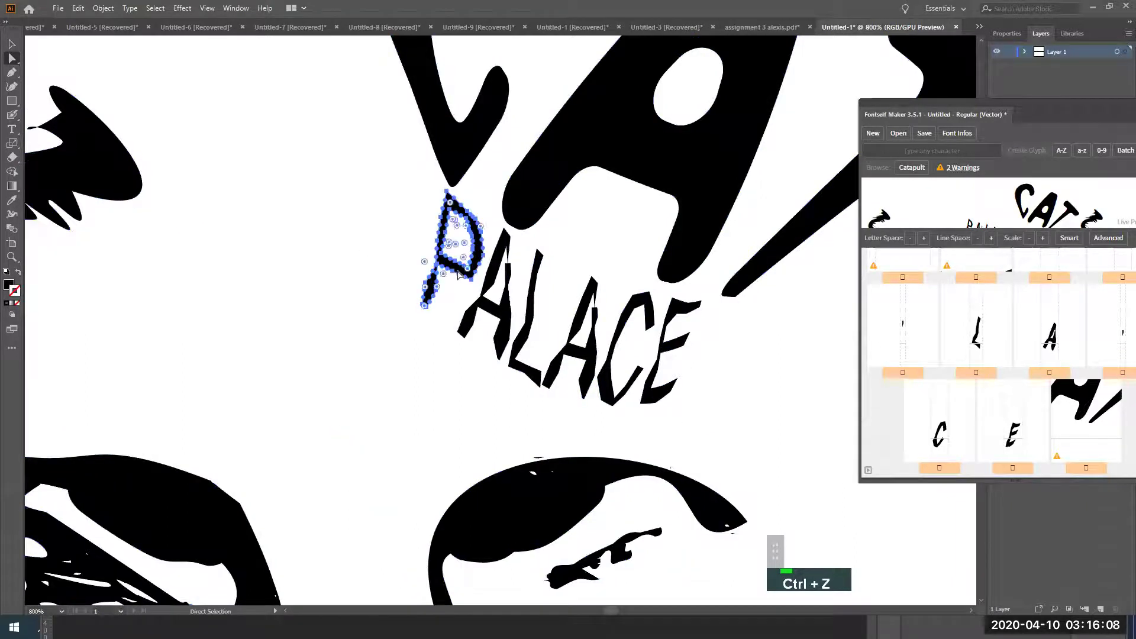
pyautogui.hotkey('ctrl', 'z')
pyautogui.hotkey('ctrl', 'space')
pyautogui.scroll(-8, 498, 413)
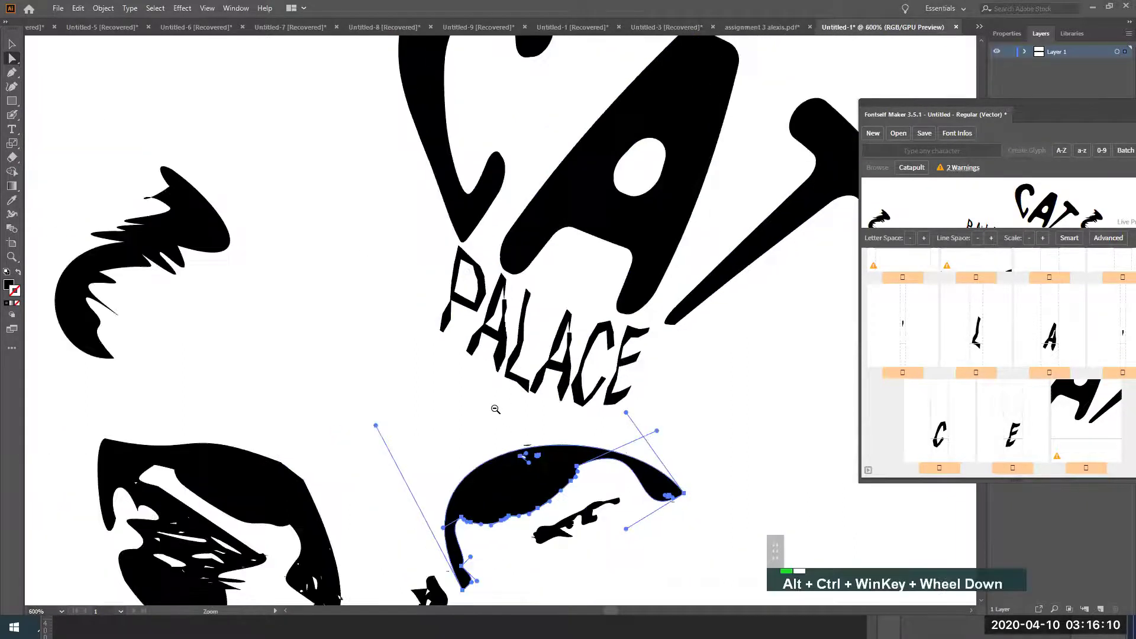
pyautogui.doubleClick(467, 265)
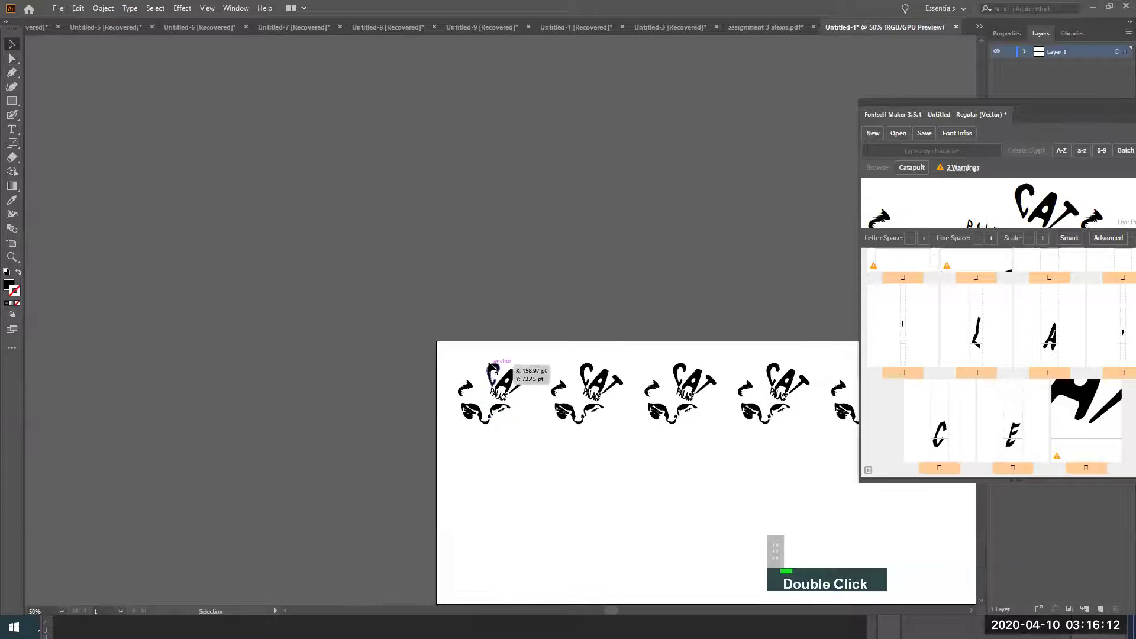
# Deselect the artwork, zoom out, and delete the selected row of glyphs
pyautogui.click(491, 370)
pyautogui.click(434, 339)
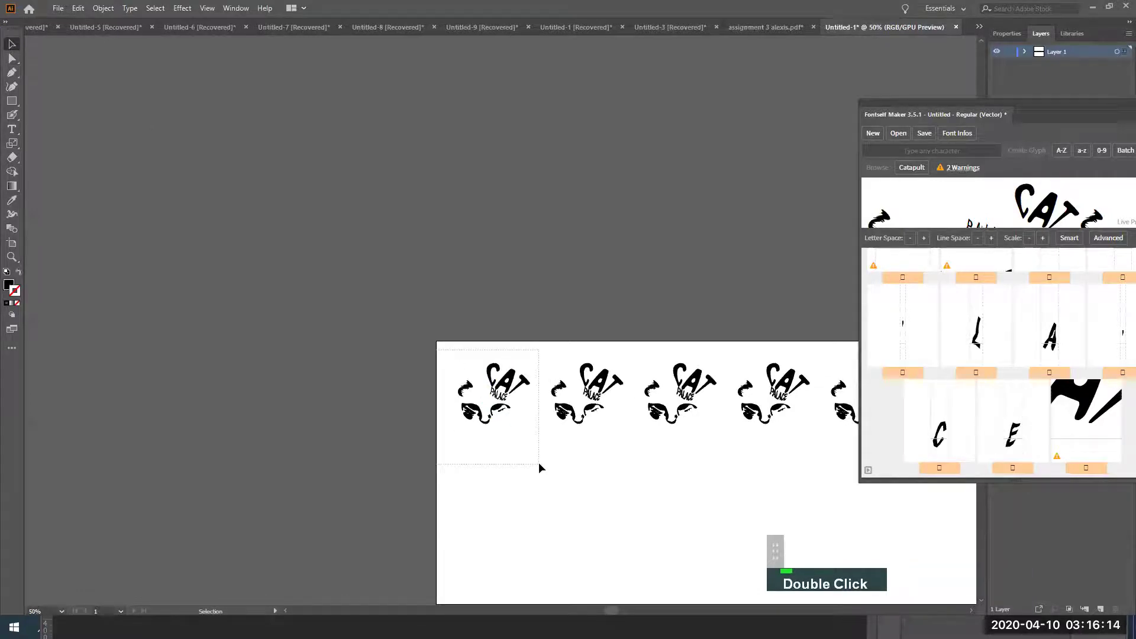
pyautogui.press('space')
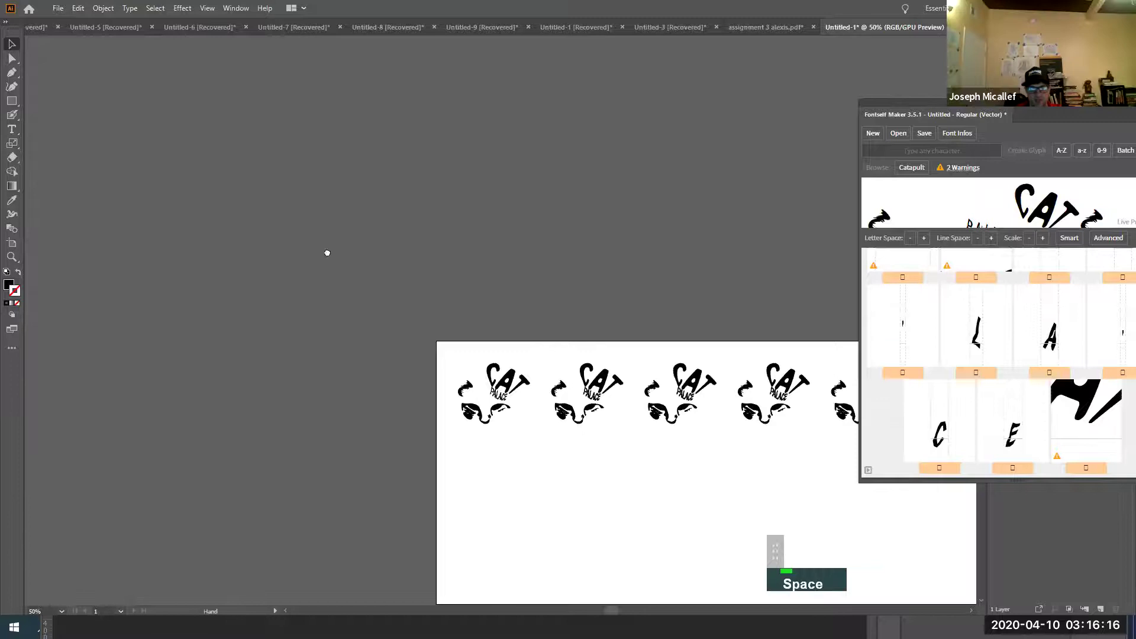
pyautogui.keyDown('ctrl'); pyautogui.keyDown('alt'); pyautogui.click(320, 253); pyautogui.keyUp('alt'); pyautogui.keyUp('ctrl')
pyautogui.keyDown('ctrl'); pyautogui.keyDown('alt'); pyautogui.keyDown('super'); pyautogui.doubleClick(530, 300); pyautogui.keyUp('super'); pyautogui.keyUp('alt'); pyautogui.keyUp('ctrl')
pyautogui.keyDown('ctrl'); pyautogui.keyDown('alt'); pyautogui.keyDown('super'); pyautogui.click(246, 255); pyautogui.keyUp('super'); pyautogui.keyUp('alt'); pyautogui.keyUp('ctrl')
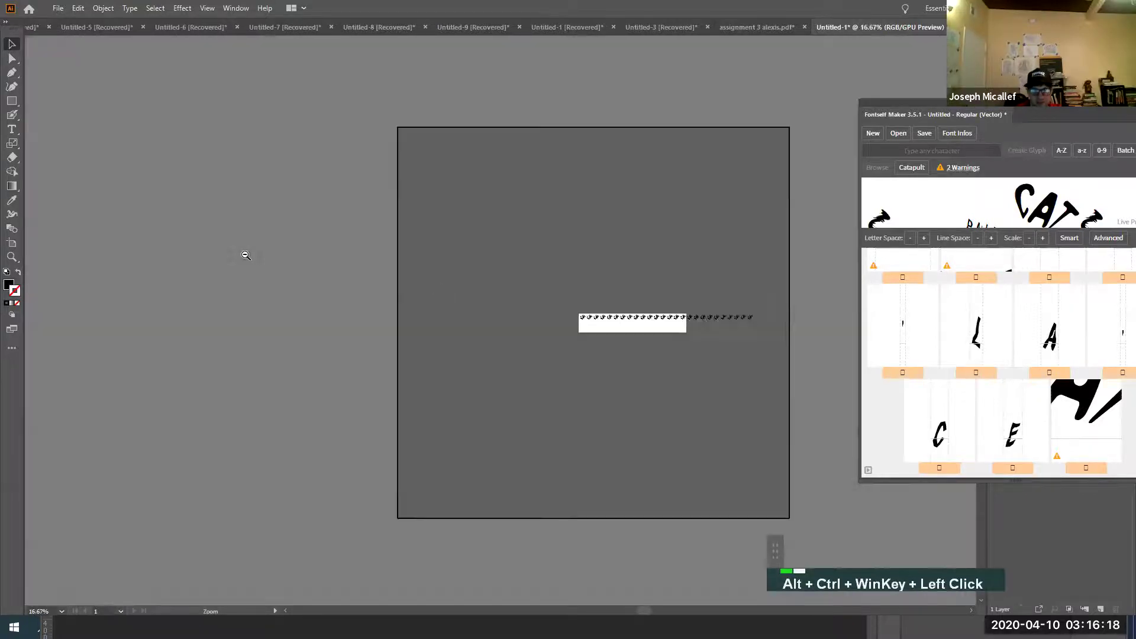
pyautogui.keyDown('ctrl'); pyautogui.keyDown('alt'); pyautogui.keyDown('super'); pyautogui.click(654, 300); pyautogui.keyUp('super'); pyautogui.keyUp('alt'); pyautogui.keyUp('ctrl')
pyautogui.press('space')
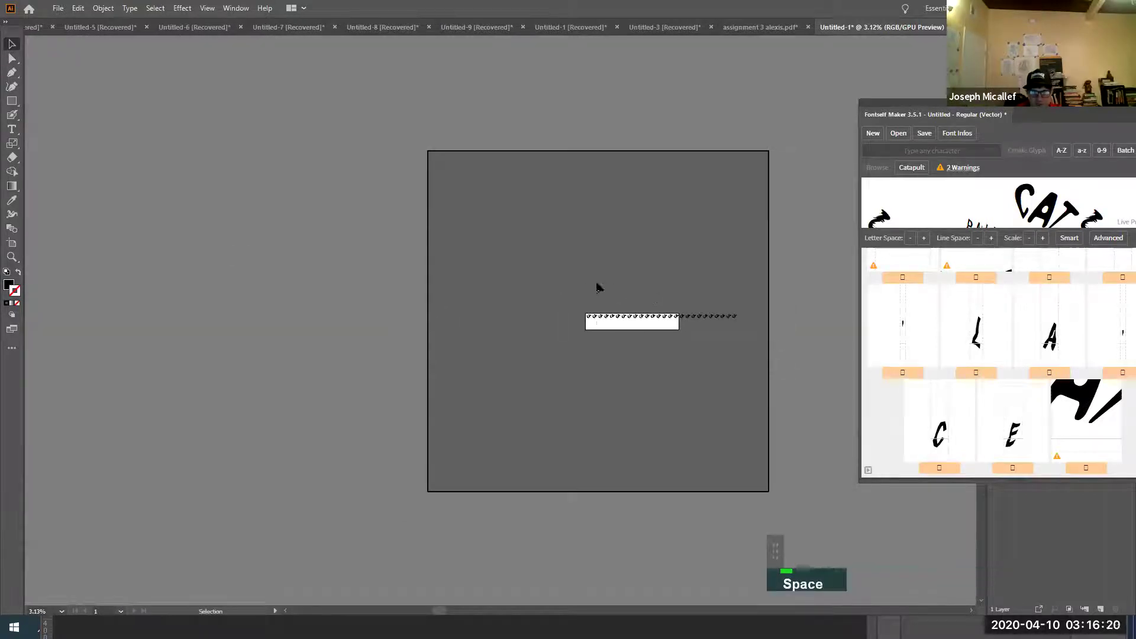
pyautogui.press('BackSpace')
pyautogui.press('space')
# Delete the small stray glyph near the CAT lettering
pyautogui.keyDown('ctrl'); pyautogui.click(591, 320); pyautogui.keyUp('ctrl')
pyautogui.keyDown('ctrl'); pyautogui.click(589, 323); pyautogui.keyUp('ctrl')
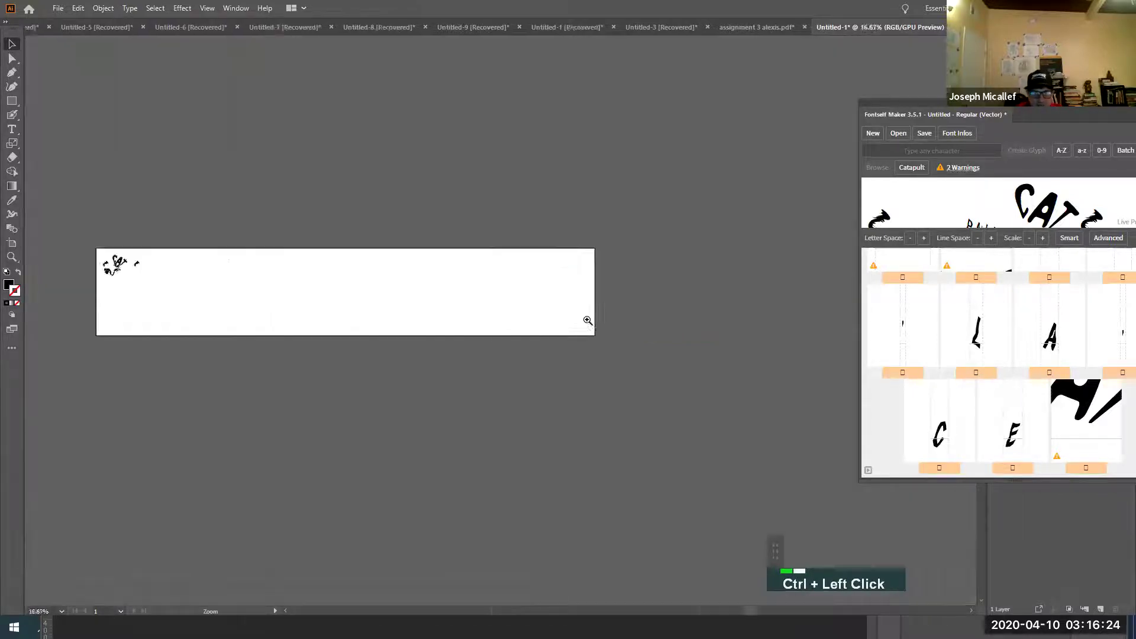
pyautogui.keyDown('ctrl'); pyautogui.click(586, 320); pyautogui.keyUp('ctrl')
pyautogui.moveTo(236, 296); pyautogui.dragTo(454, 347)
pyautogui.moveTo(317, 327); pyautogui.dragTo(318, 325)
pyautogui.press('BackSpace')
pyautogui.press('space')
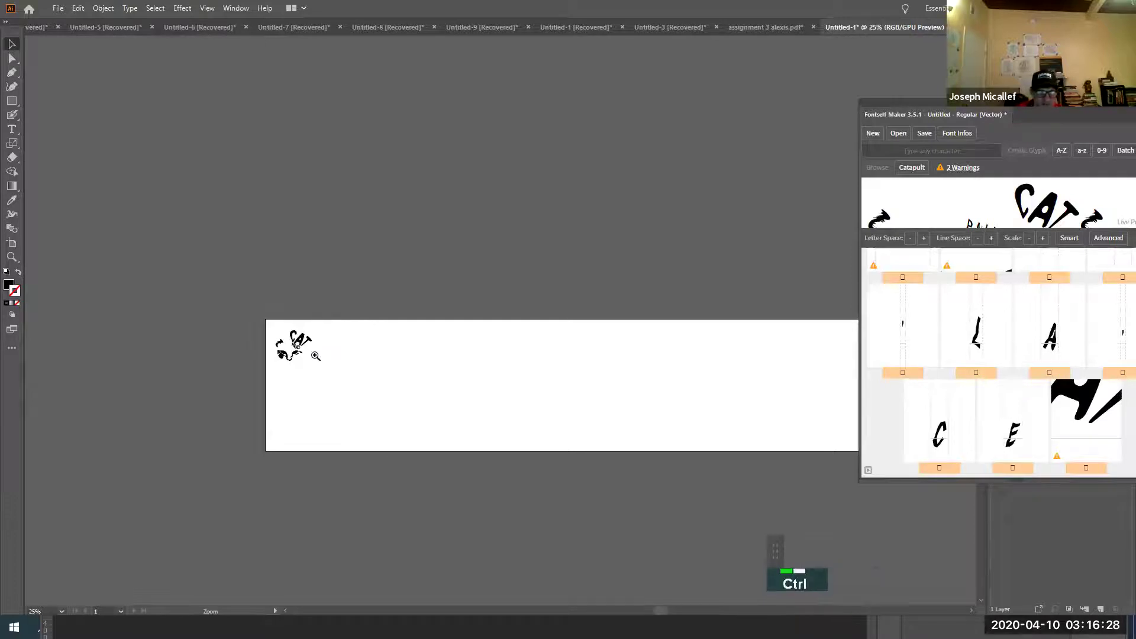
# Select all the CAT PALACE artwork and make it one compound path
pyautogui.keyDown('ctrl'); pyautogui.click(449, 343); pyautogui.keyUp('ctrl')
pyautogui.keyDown('ctrl'); pyautogui.click(464, 348); pyautogui.keyUp('ctrl')
pyautogui.keyDown('ctrl'); pyautogui.click(467, 349); pyautogui.keyUp('ctrl')
pyautogui.keyDown('ctrl'); pyautogui.click(472, 349); pyautogui.keyUp('ctrl')
pyautogui.keyDown('ctrl'); pyautogui.click(471, 349); pyautogui.keyUp('ctrl')
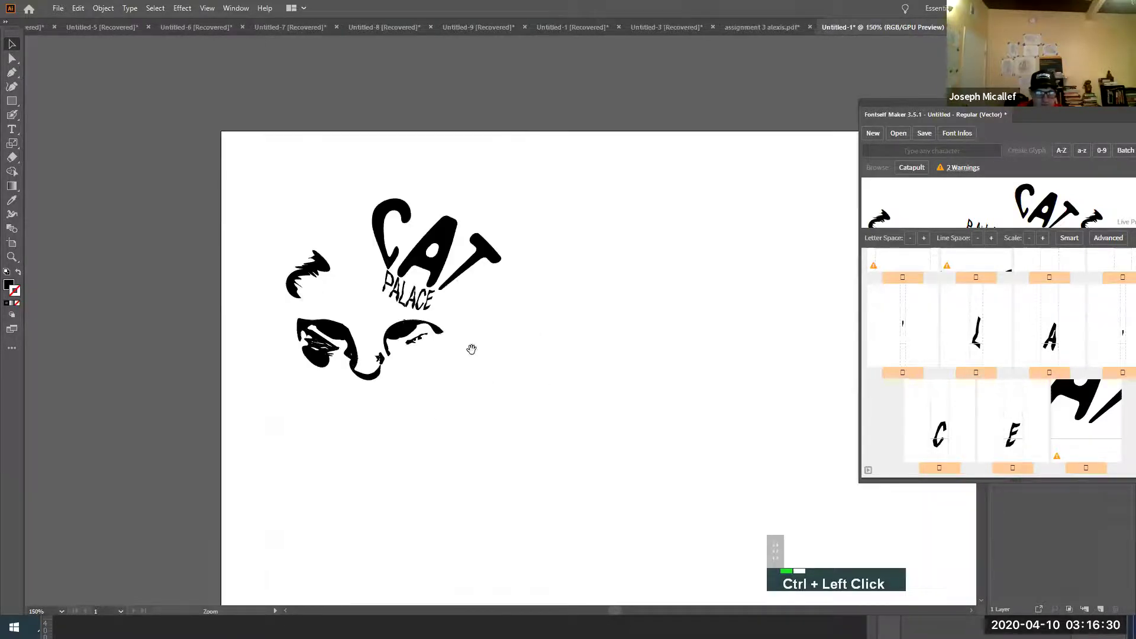
pyautogui.hotkey('ctrl', 'a')
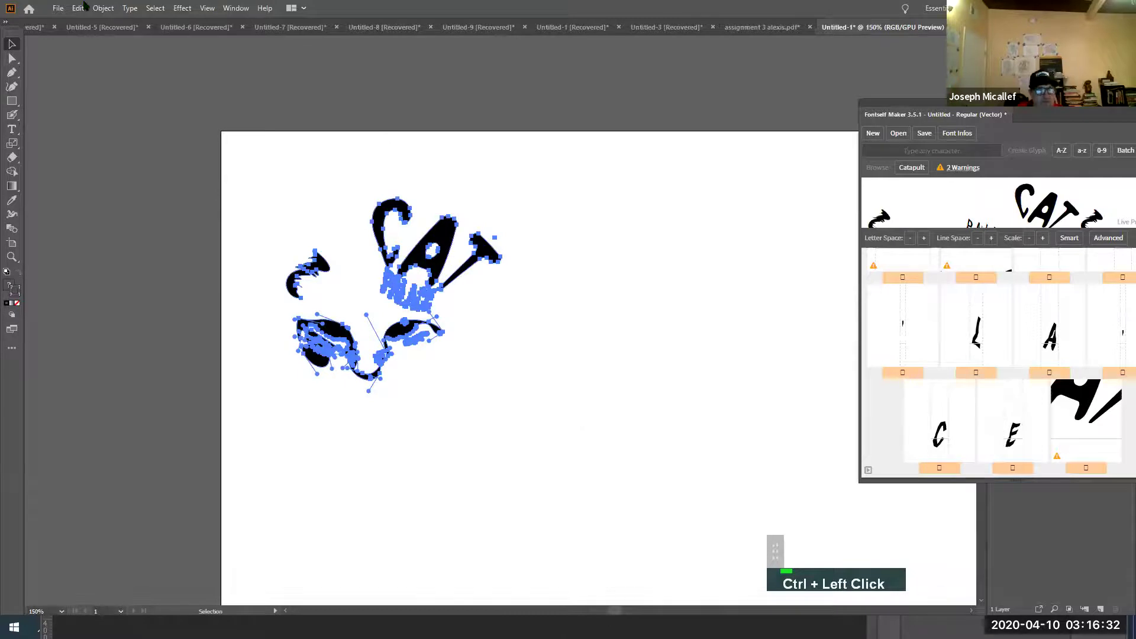
pyautogui.click(102, 8)
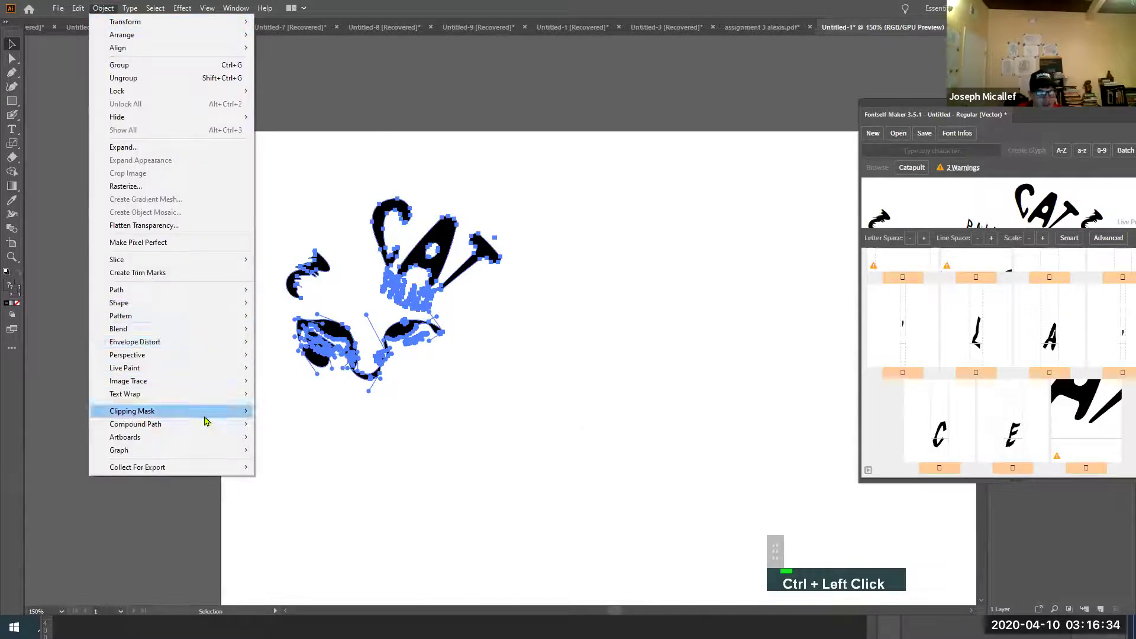
pyautogui.moveTo(204, 424)
pyautogui.click(320, 410)
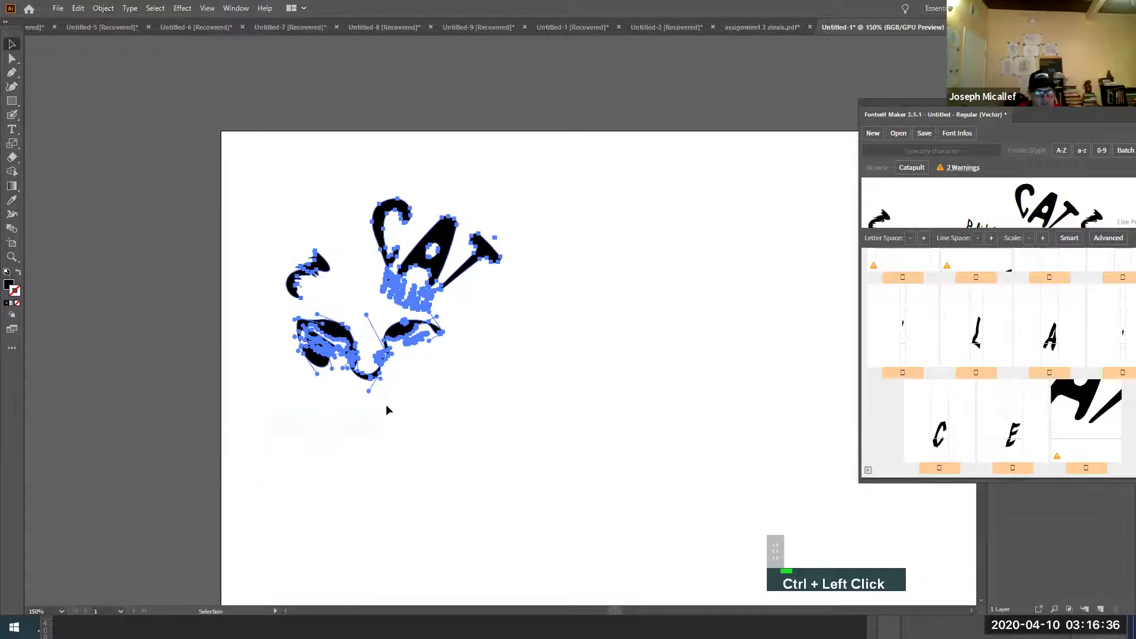
# Deselect, then marquee-select the whole CAT PALACE logo
pyautogui.keyDown('ctrl'); pyautogui.doubleClick(415, 300); pyautogui.keyUp('ctrl')
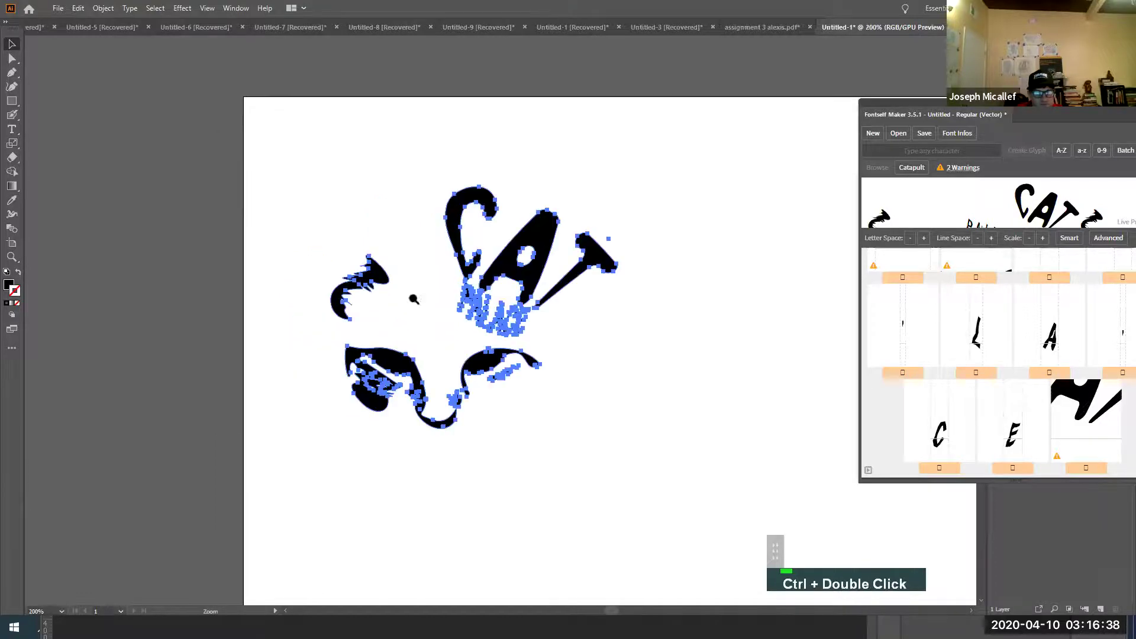
pyautogui.click(499, 363)
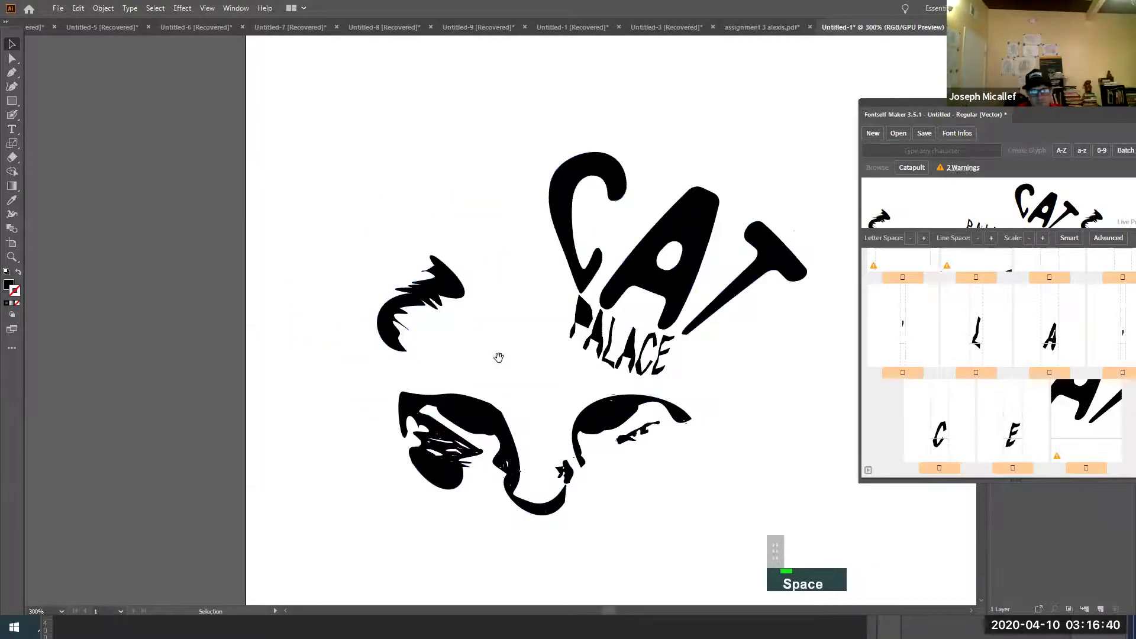
pyautogui.keyDown('ctrl'); pyautogui.keyDown('alt'); pyautogui.click(499, 356); pyautogui.keyUp('alt'); pyautogui.keyUp('ctrl')
pyautogui.keyDown('ctrl'); pyautogui.keyDown('alt'); pyautogui.click(501, 356); pyautogui.keyUp('alt'); pyautogui.keyUp('ctrl')
pyautogui.moveTo(606, 353); pyautogui.dragTo(431, 223)
# Duplicate the logo to its right and repeat the duplicate three times with Ctrl+D
pyautogui.keyDown('ctrl'); pyautogui.keyDown('alt'); pyautogui.doubleClick(591, 310); pyautogui.keyUp('alt'); pyautogui.keyUp('ctrl')
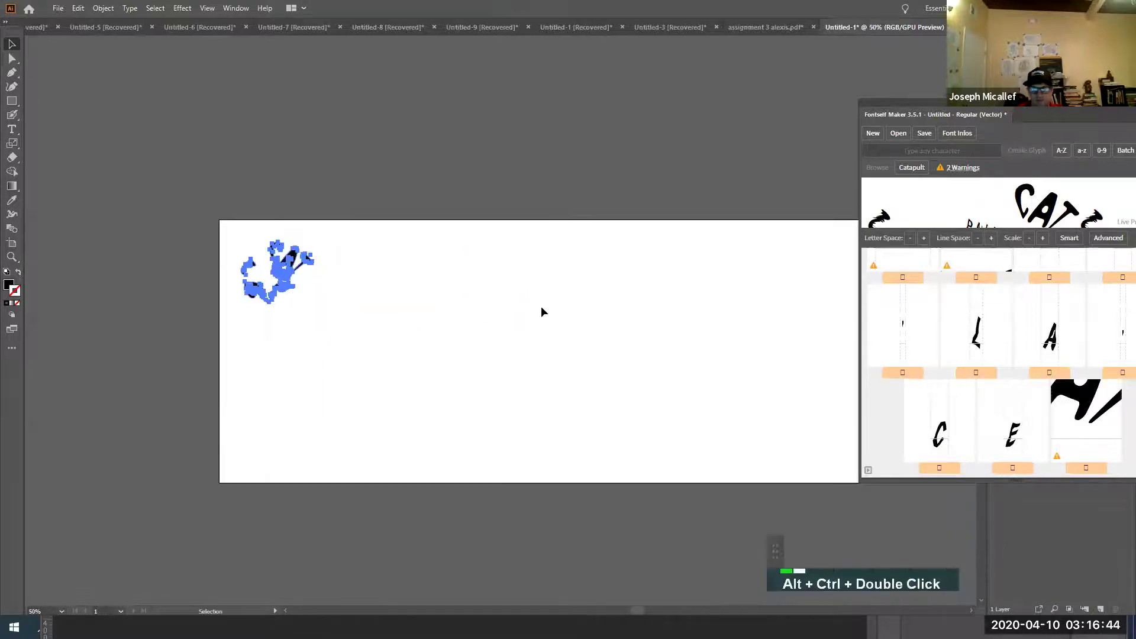
pyautogui.keyDown('ctrl'); pyautogui.keyDown('alt'); pyautogui.keyDown('super'); pyautogui.click(368, 265); pyautogui.keyUp('super'); pyautogui.keyUp('alt'); pyautogui.keyUp('ctrl')
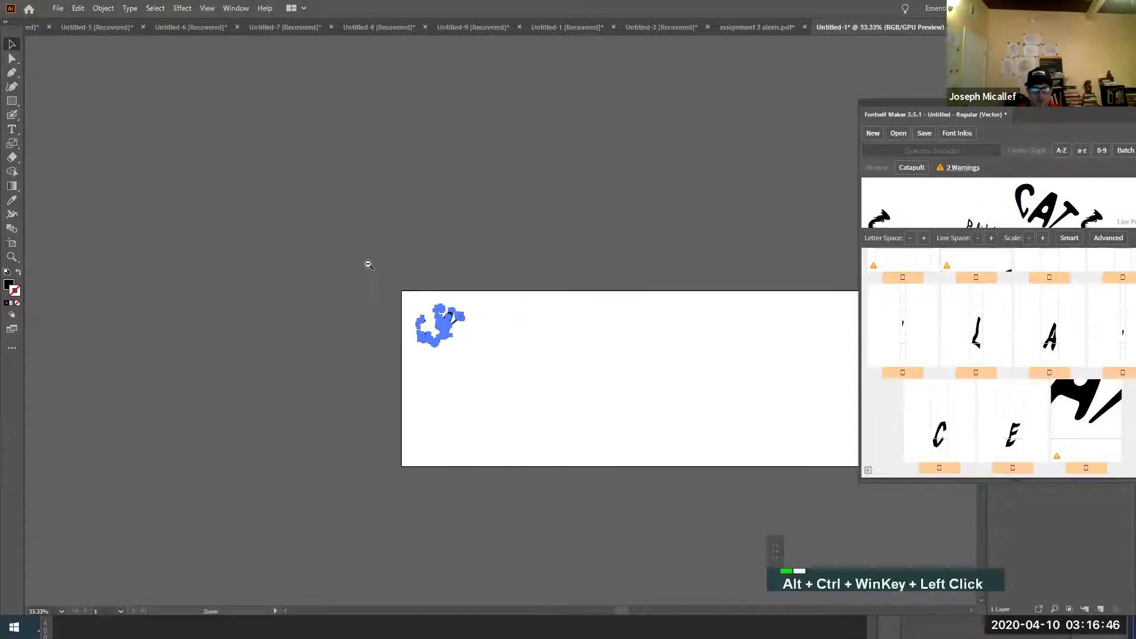
pyautogui.moveTo(592, 319); pyautogui.dragTo(330, 275)
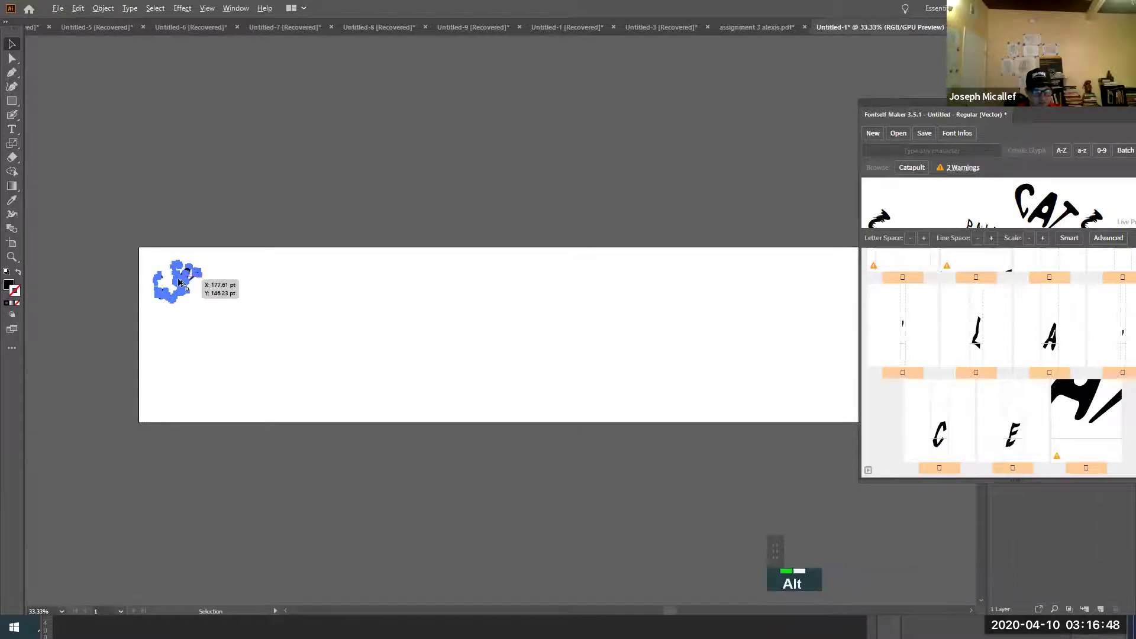
pyautogui.moveTo(236, 281); pyautogui.dragTo(295, 281)
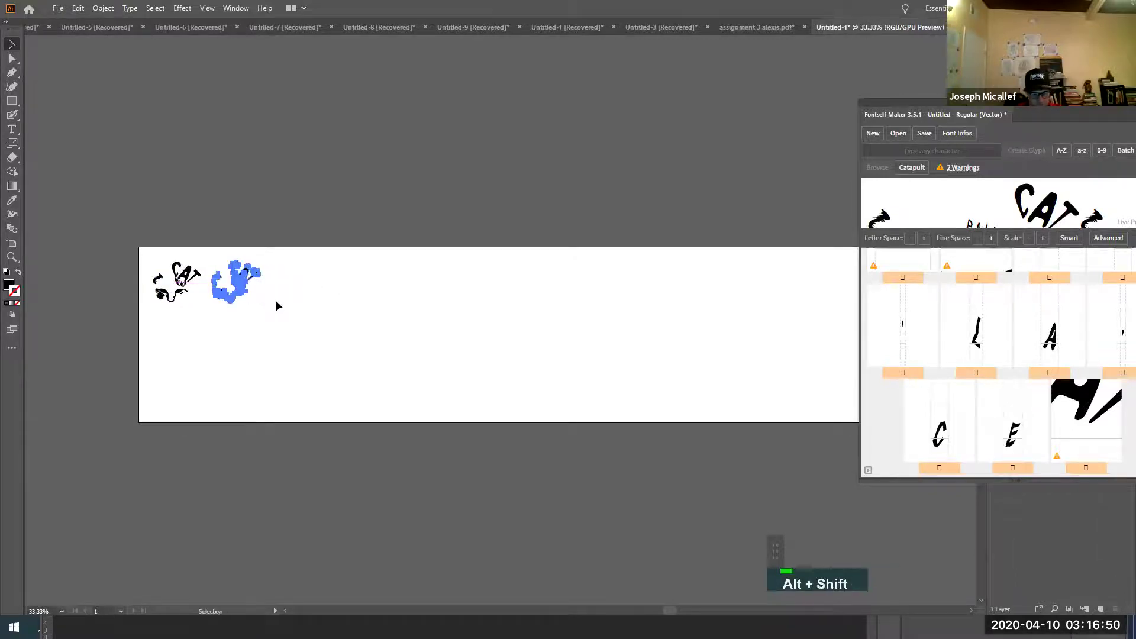
pyautogui.hotkey('ctrl', 'd')
pyautogui.hotkey('ctrl', 'd')
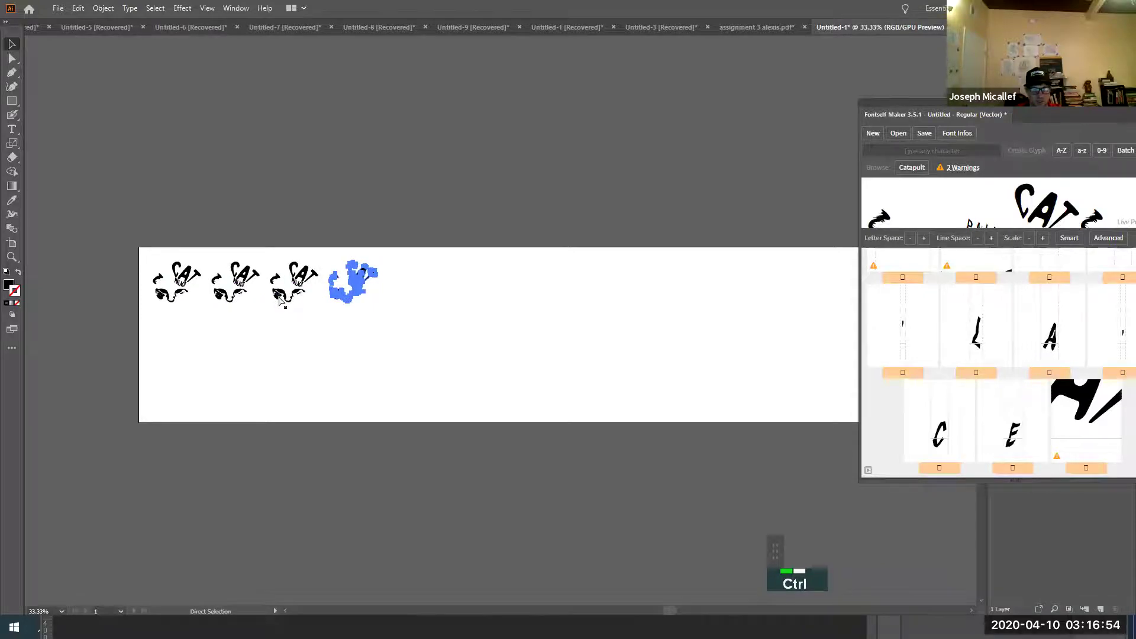
pyautogui.hotkey('ctrl', 'd')
pyautogui.hotkey('ctrl', 'd')
pyautogui.hotkey('ctrl', 'd')
pyautogui.hotkey('ctrl', 'd')
pyautogui.hotkey('ctrl', 'd')
pyautogui.hotkey('ctrl', 'd')
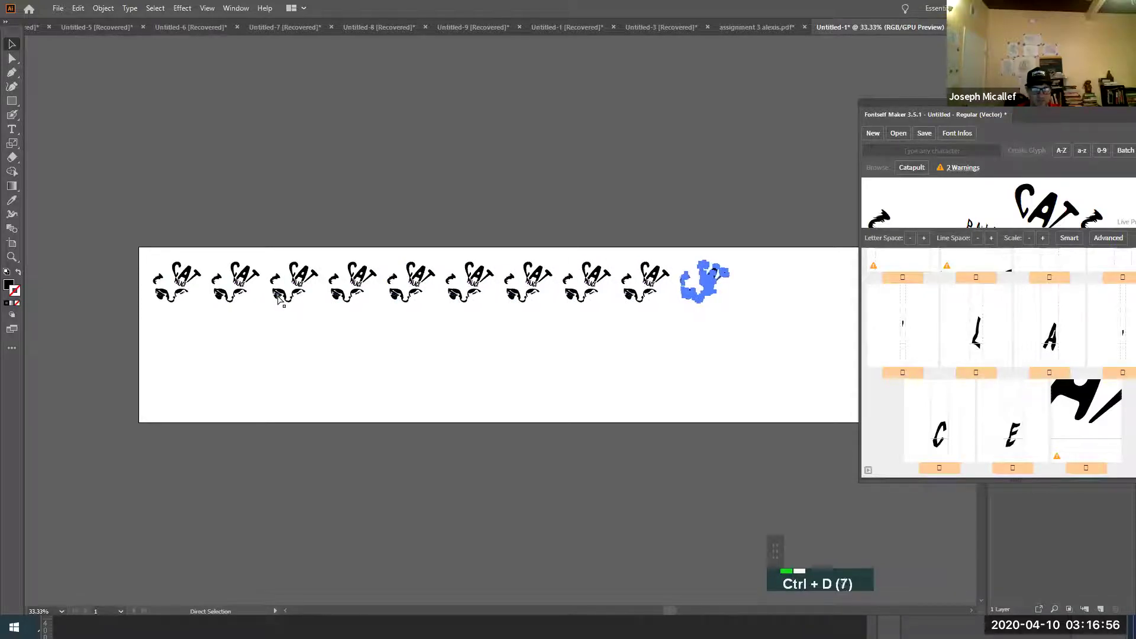
pyautogui.hotkey('ctrl', 'd')
pyautogui.hotkey('ctrl', 'd')
pyautogui.hotkey('ctrl', 'd')
pyautogui.hotkey('ctrl', 'd')
# Fit the artboard in view and marquee-select the logo copies beyond the first two
pyautogui.keyDown('ctrl'); pyautogui.keyDown('alt'); pyautogui.keyDown('super'); pyautogui.click(416, 357); pyautogui.keyUp('super'); pyautogui.keyUp('alt'); pyautogui.keyUp('ctrl')
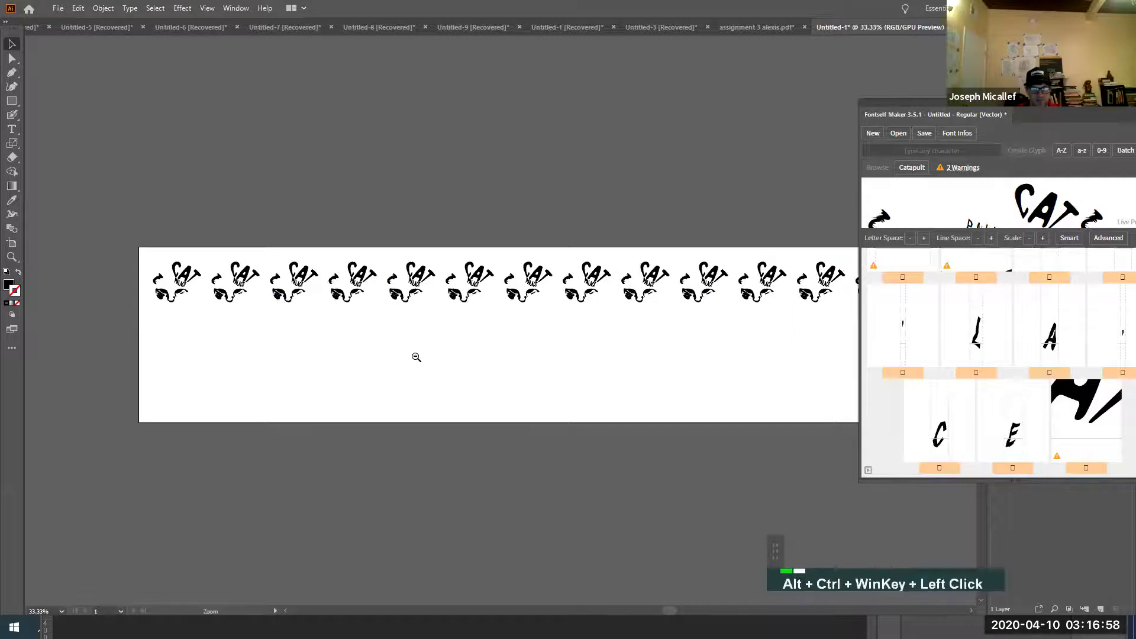
pyautogui.keyDown('ctrl'); pyautogui.keyDown('alt'); pyautogui.keyDown('super'); pyautogui.click(416, 357); pyautogui.keyUp('super'); pyautogui.keyUp('alt'); pyautogui.keyUp('ctrl')
pyautogui.moveTo(558, 320); pyautogui.dragTo(307, 340)
pyautogui.doubleClick(132, 284)
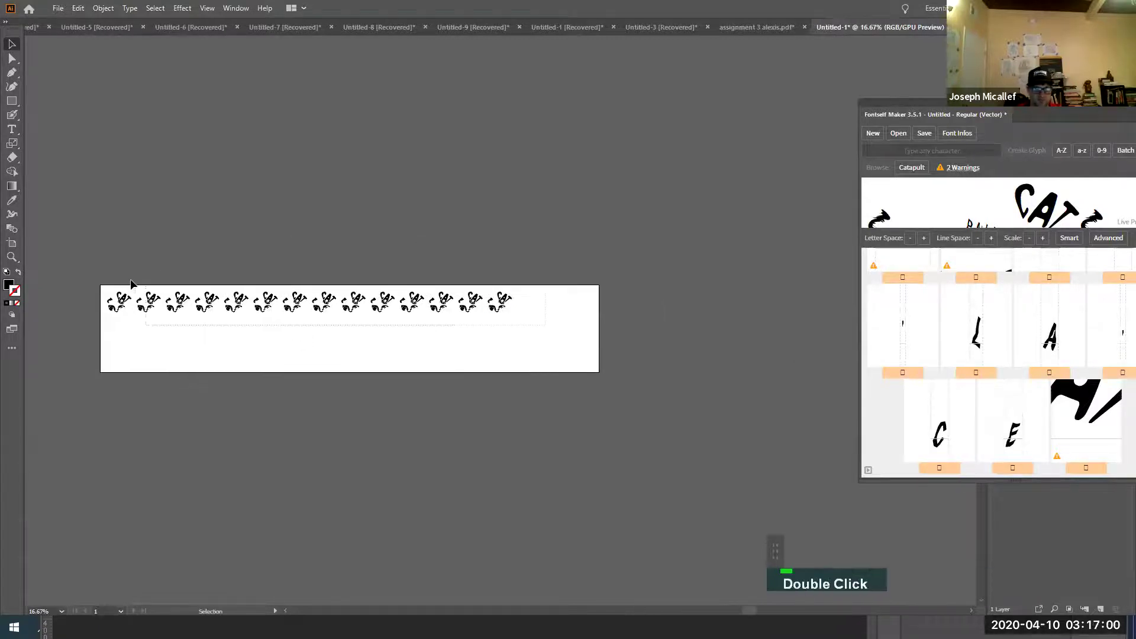
pyautogui.moveTo(84, 279); pyautogui.dragTo(130, 309)
pyautogui.moveTo(568, 349); pyautogui.dragTo(536, 296)
# Start a new Fontself font and import all logo copies as glyphs A–Z
pyautogui.click(873, 134)
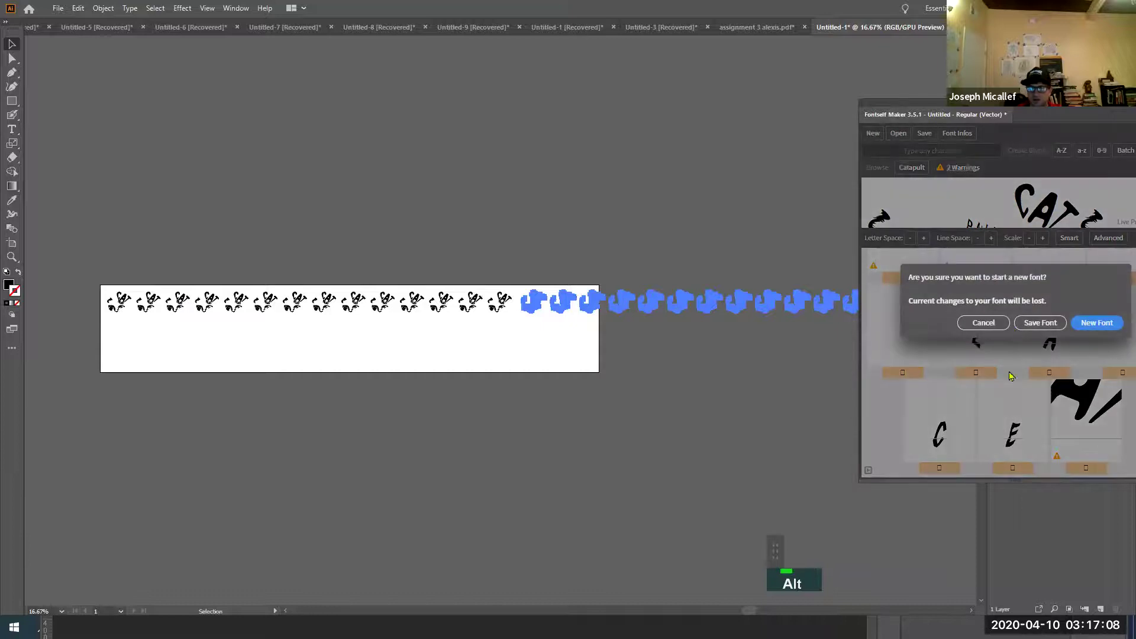
pyautogui.click(1095, 323)
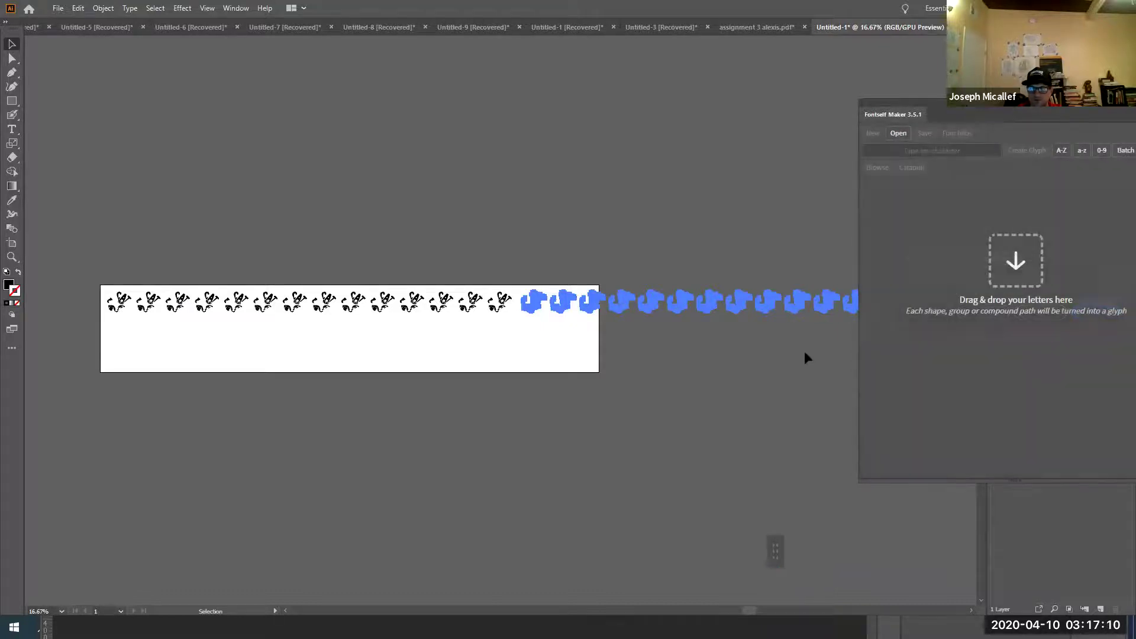
pyautogui.keyDown('ctrl'); pyautogui.click(431, 270); pyautogui.keyUp('ctrl')
pyautogui.hotkey('ctrl', 'a')
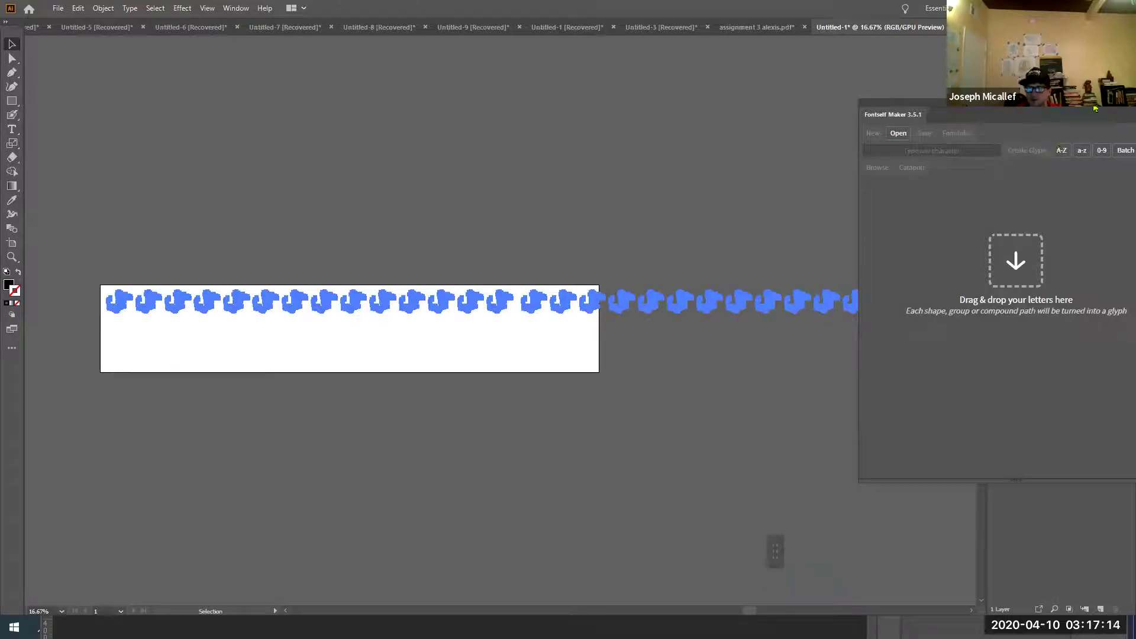
pyautogui.click(1062, 151)
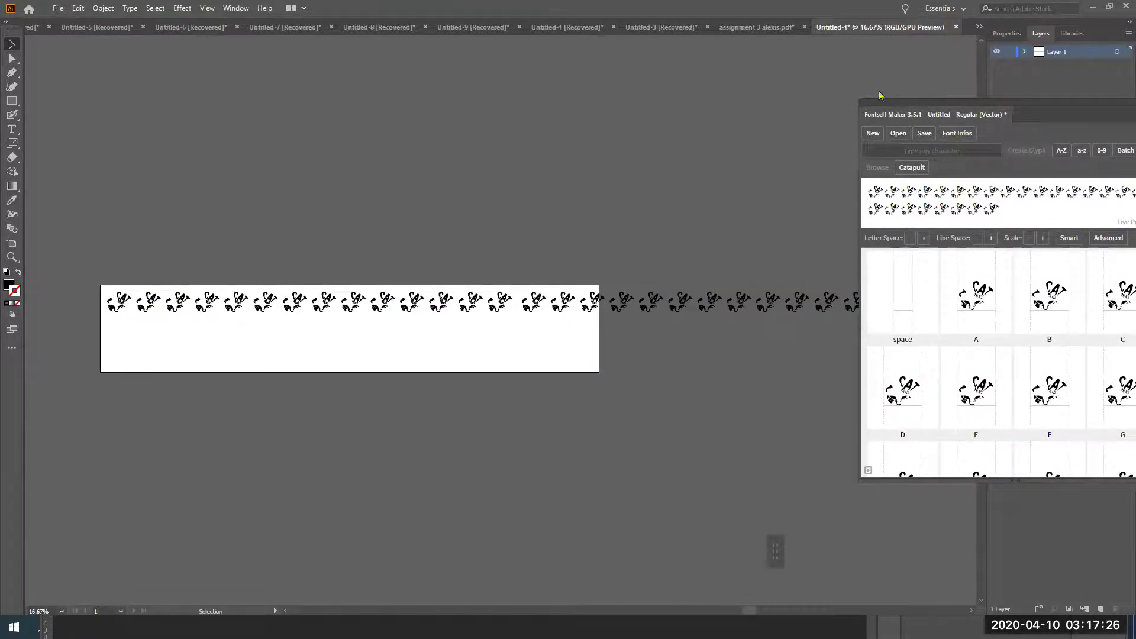
# Reposition the Fontself panel and undo the last two actions
pyautogui.moveTo(880, 95); pyautogui.dragTo(600, 90)
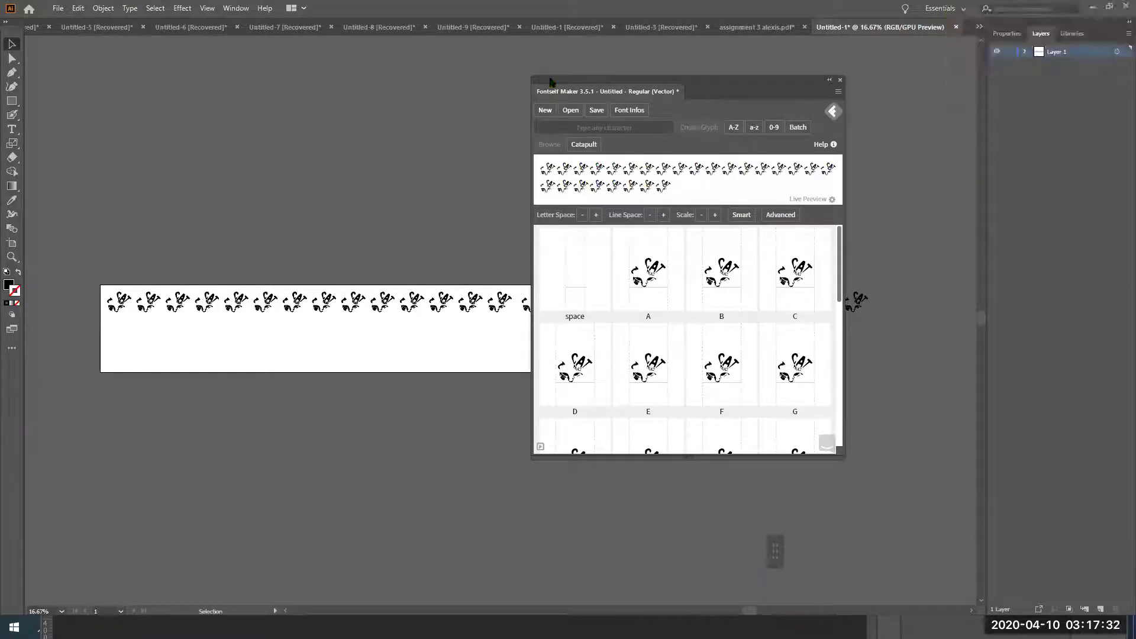
pyautogui.moveTo(549, 80); pyautogui.dragTo(881, 179)
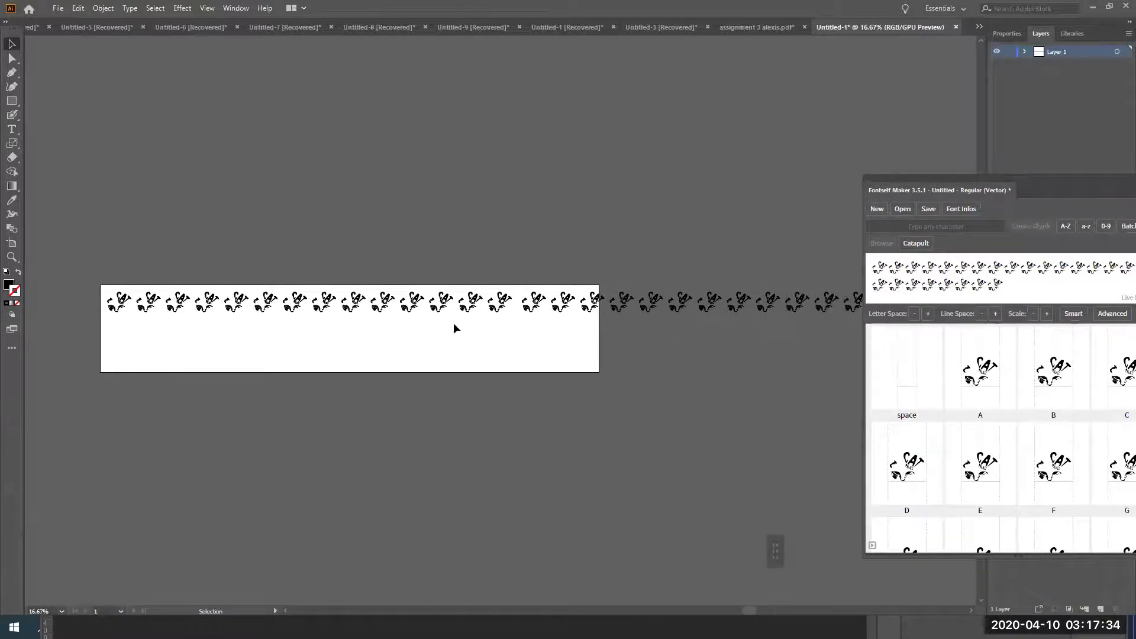
pyautogui.press('ctrl')
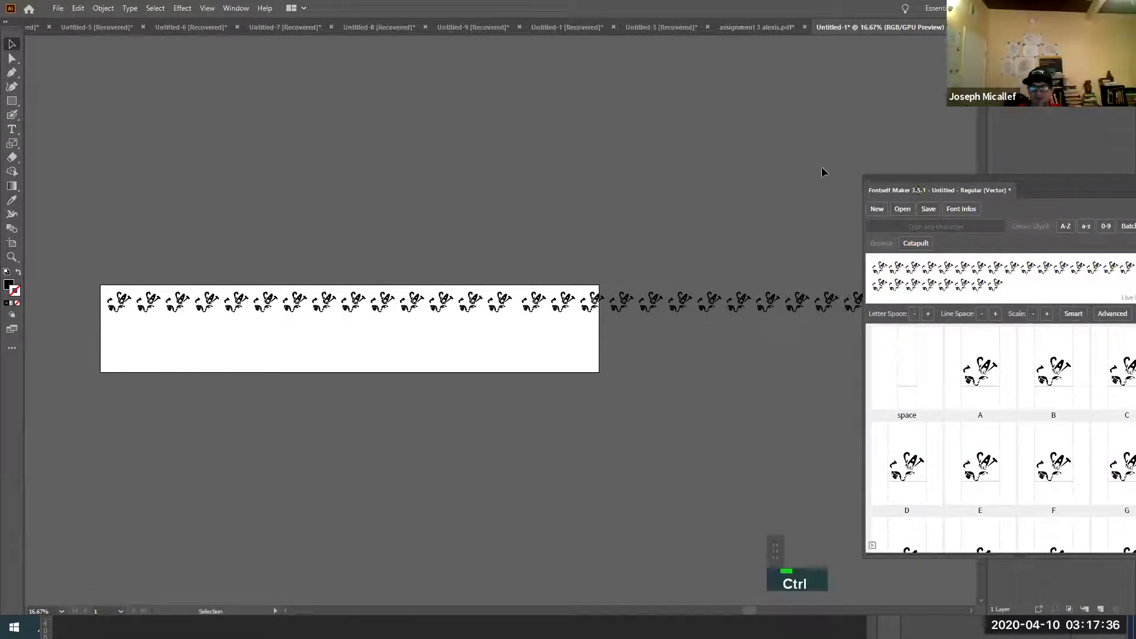
pyautogui.moveTo(894, 181); pyautogui.dragTo(307, 107)
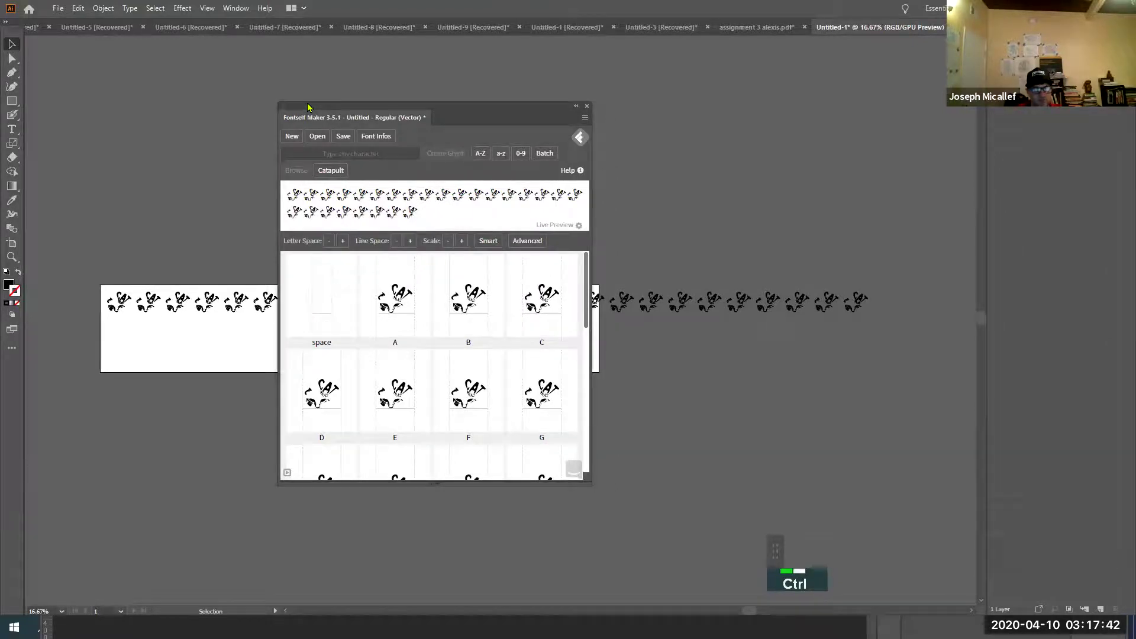
pyautogui.hotkey('ctrl', 'z')
pyautogui.hotkey('ctrl', 'z')
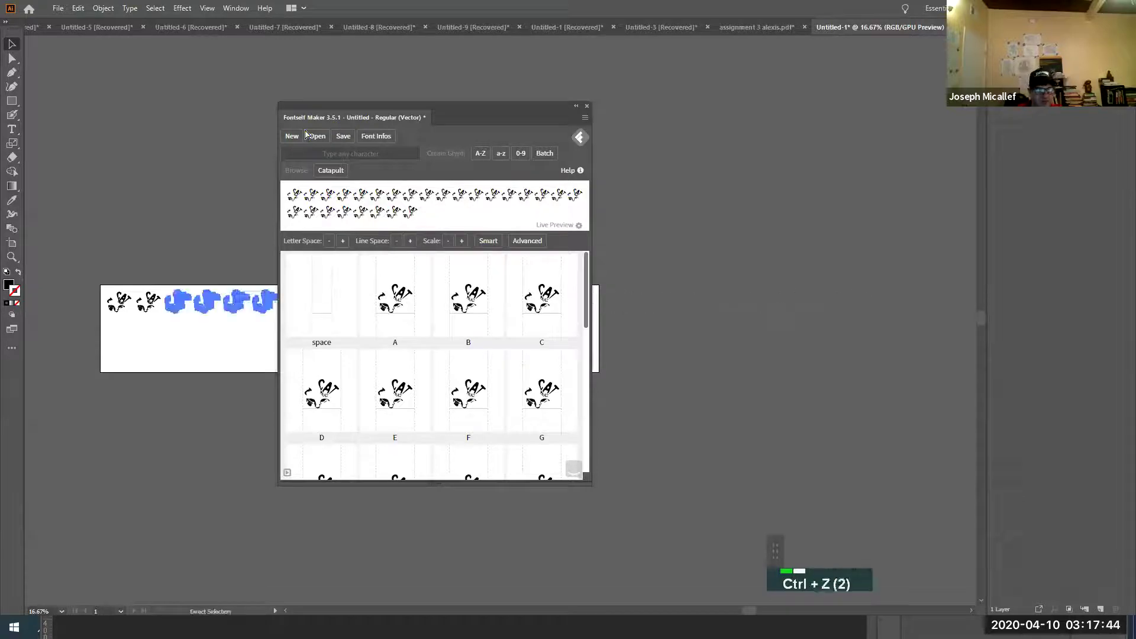
pyautogui.moveTo(347, 109); pyautogui.dragTo(877, 212)
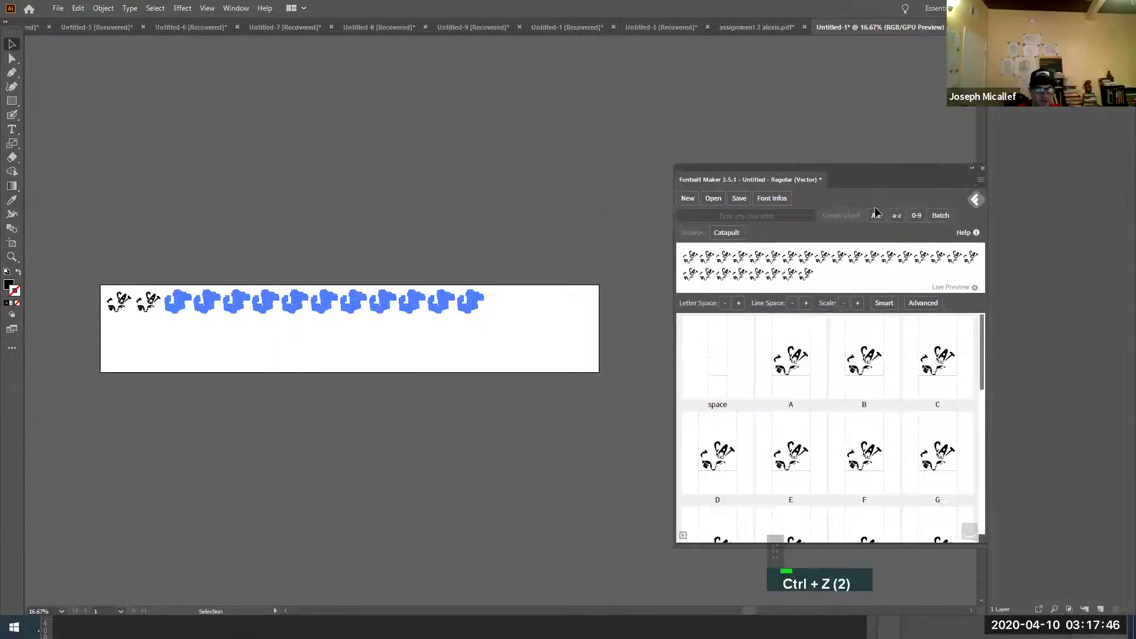
# Delete every logo copy to the right of the first one
pyautogui.click(531, 321)
pyautogui.moveTo(531, 321); pyautogui.dragTo(139, 261)
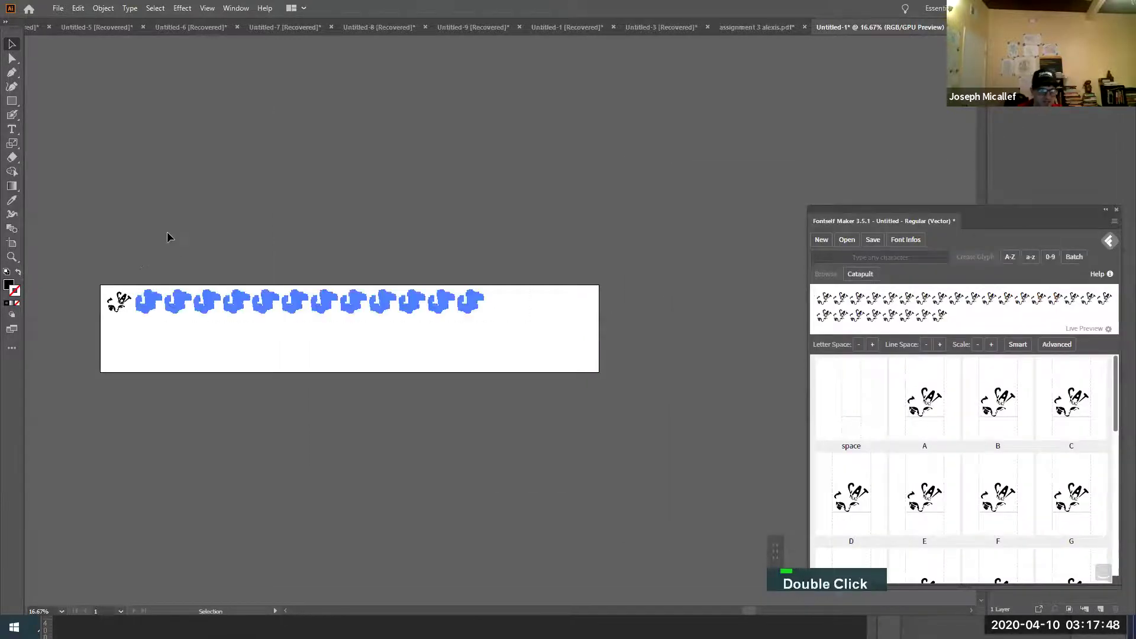
pyautogui.press('BackSpace')
# Zoom in on the remaining logo and place a duplicate of it to the right
pyautogui.keyDown('ctrl'); pyautogui.click(199, 298); pyautogui.keyUp('ctrl')
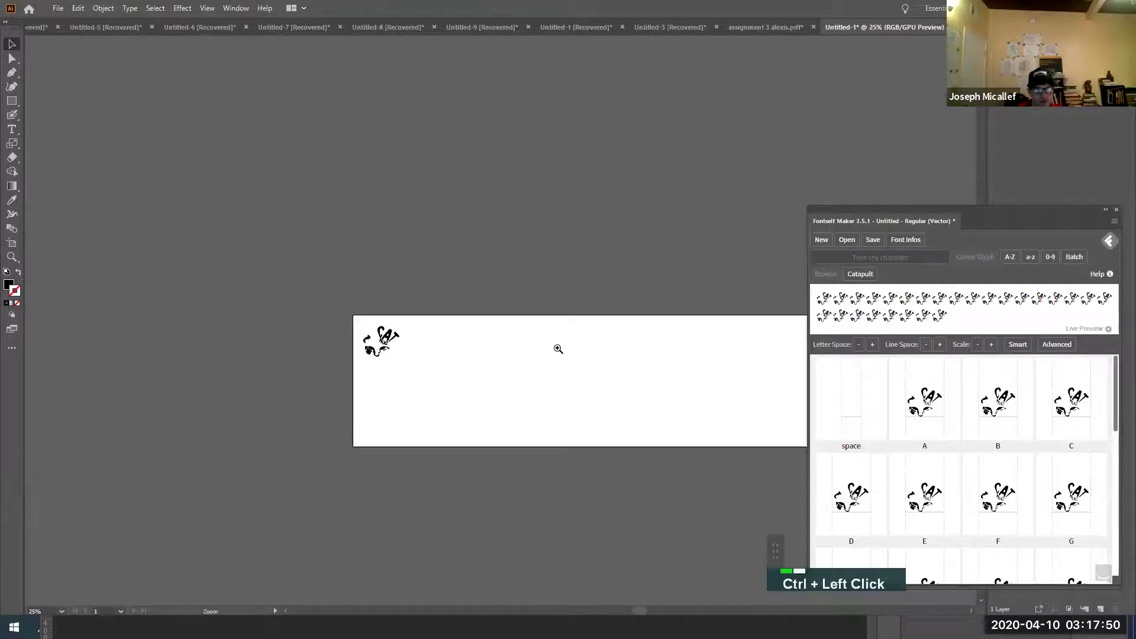
pyautogui.keyDown('ctrl'); pyautogui.click(546, 348); pyautogui.keyUp('ctrl')
pyautogui.keyDown('ctrl'); pyautogui.click(540, 348); pyautogui.keyUp('ctrl')
pyautogui.keyDown('ctrl'); pyautogui.click(538, 347); pyautogui.keyUp('ctrl')
pyautogui.moveTo(231, 297); pyautogui.dragTo(620, 460)
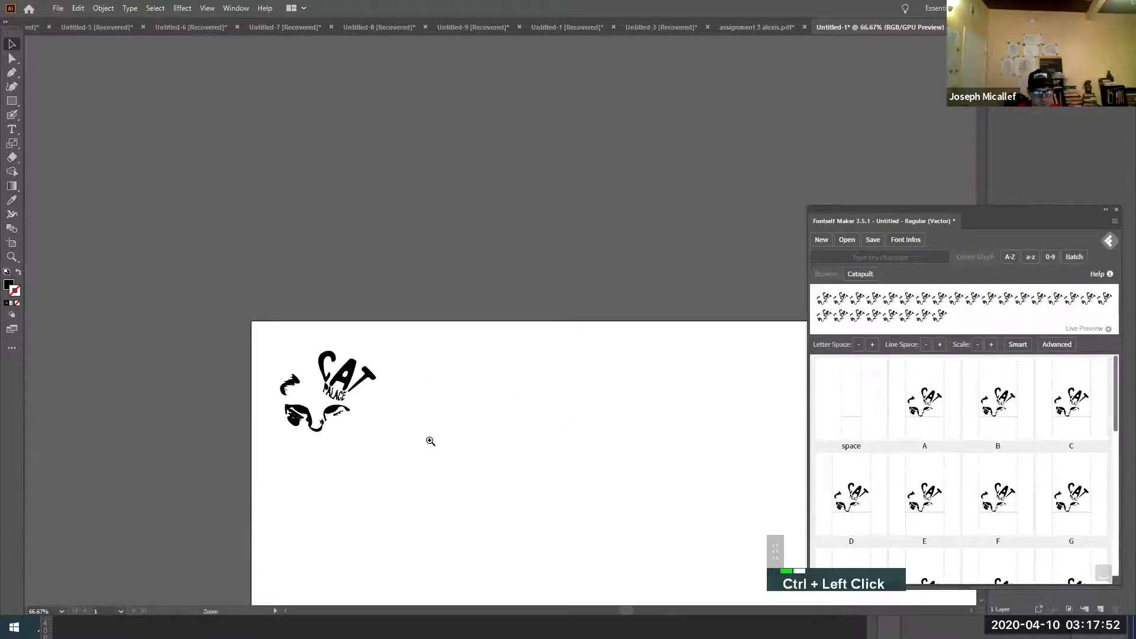
pyautogui.keyDown('ctrl'); pyautogui.doubleClick(430, 440); pyautogui.keyUp('ctrl')
pyautogui.moveTo(431, 183); pyautogui.dragTo(359, 428)
pyautogui.click(330, 247)
pyautogui.moveTo(334, 252); pyautogui.dragTo(552, 251)
# Paint over the right copy's left eye with the Blob Brush
pyautogui.click(603, 317)
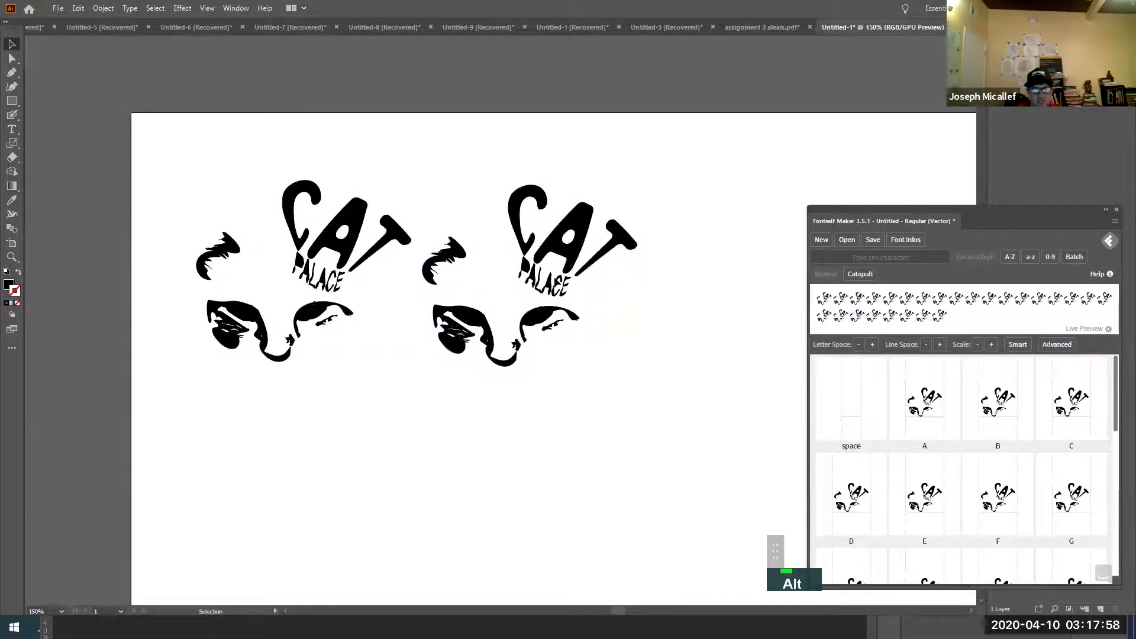
pyautogui.click(11, 116)
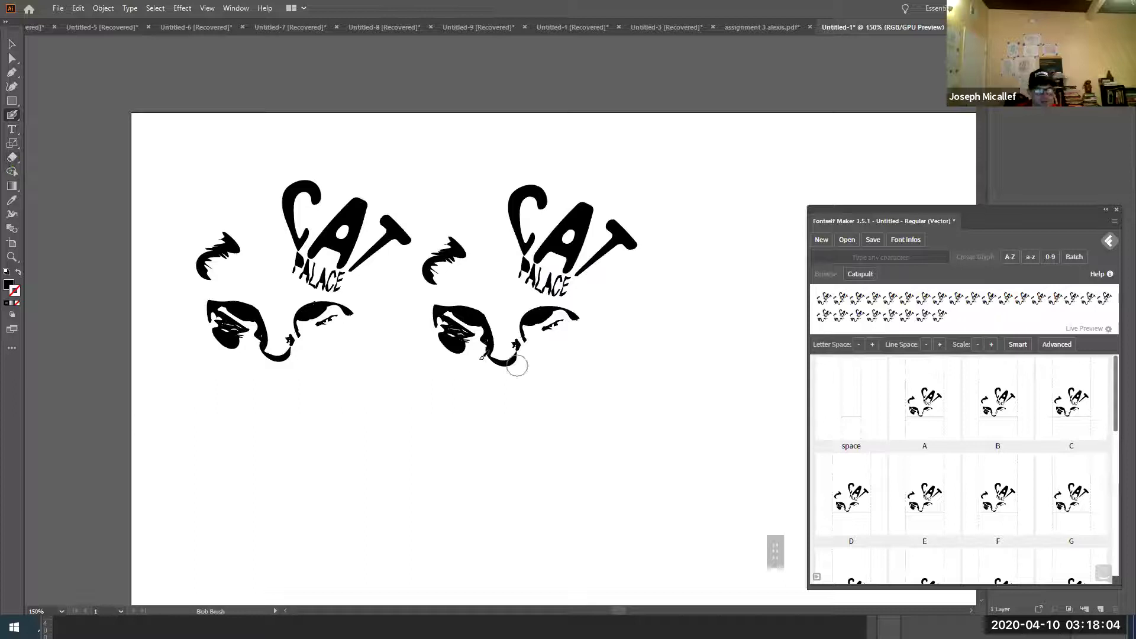
pyautogui.moveTo(479, 360)
pyautogui.mouseDown()
pyautogui.moveTo(458, 345)
pyautogui.moveTo(467, 318)
pyautogui.moveTo(458, 343)
pyautogui.moveTo(452, 331)
pyautogui.mouseUp()
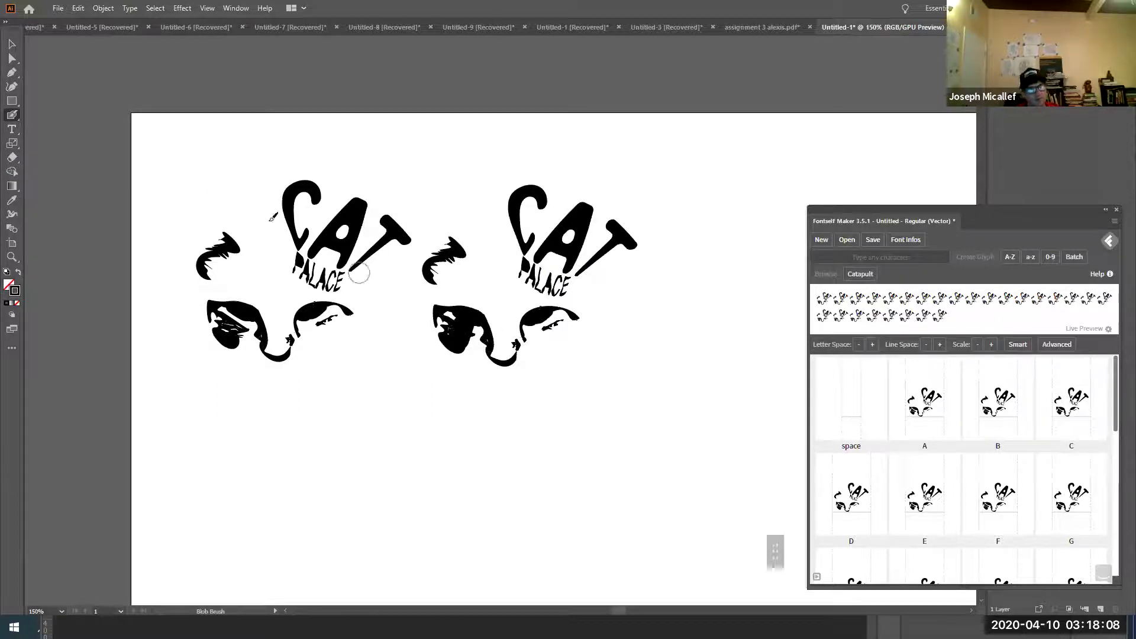
# Erase the face from the right copy and move its CAT PALACE lettering down and left
pyautogui.click(11, 148)
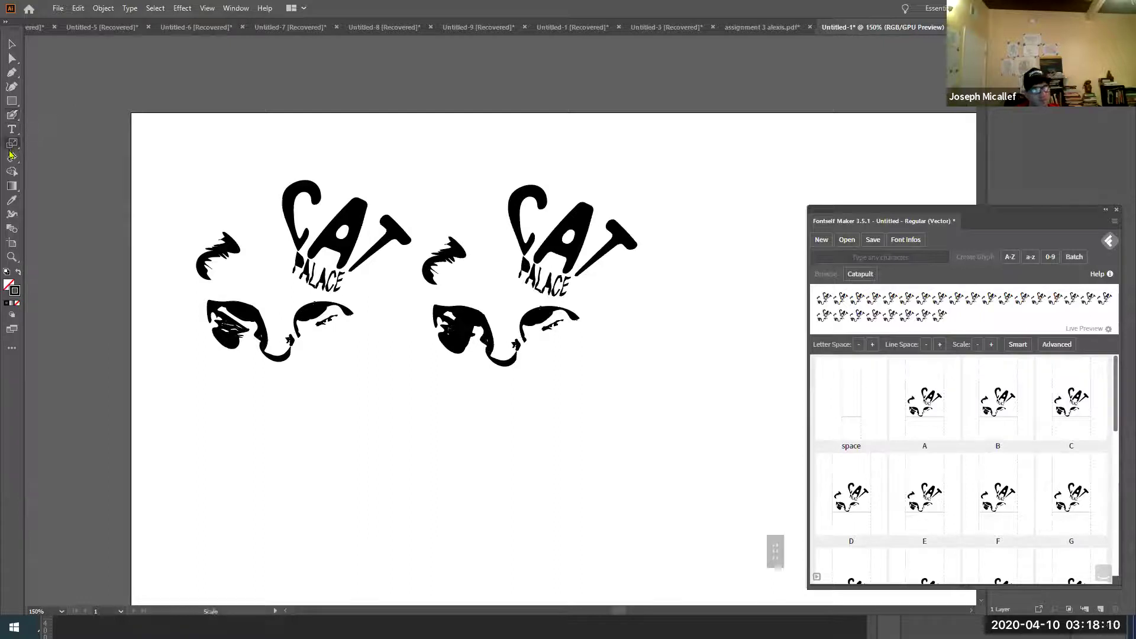
pyautogui.click(13, 158)
pyautogui.moveTo(375, 314)
pyautogui.mouseDown()
pyautogui.moveTo(504, 339)
pyautogui.moveTo(426, 291)
pyautogui.moveTo(442, 322)
pyautogui.moveTo(464, 228)
pyautogui.moveTo(438, 260)
pyautogui.moveTo(463, 348)
pyautogui.moveTo(432, 273)
pyautogui.moveTo(468, 342)
pyautogui.moveTo(522, 366)
pyautogui.moveTo(525, 311)
pyautogui.moveTo(572, 319)
pyautogui.moveTo(569, 346)
pyautogui.moveTo(482, 375)
pyautogui.moveTo(494, 343)
pyautogui.mouseUp()
pyautogui.click(13, 45)
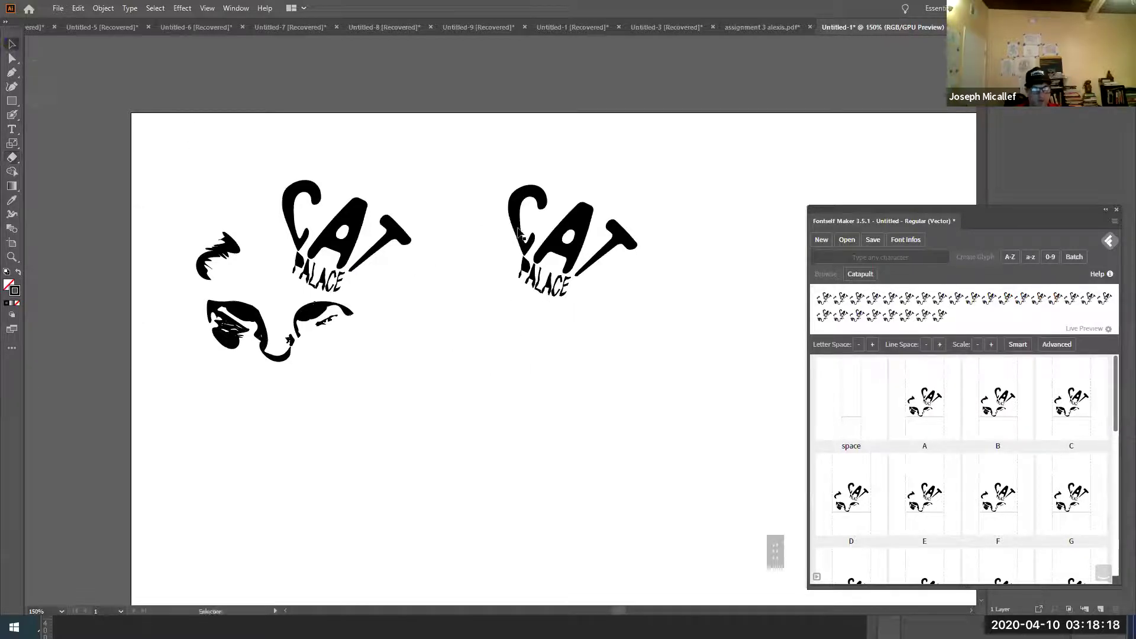
pyautogui.click(567, 236)
pyautogui.moveTo(613, 233); pyautogui.dragTo(541, 273)
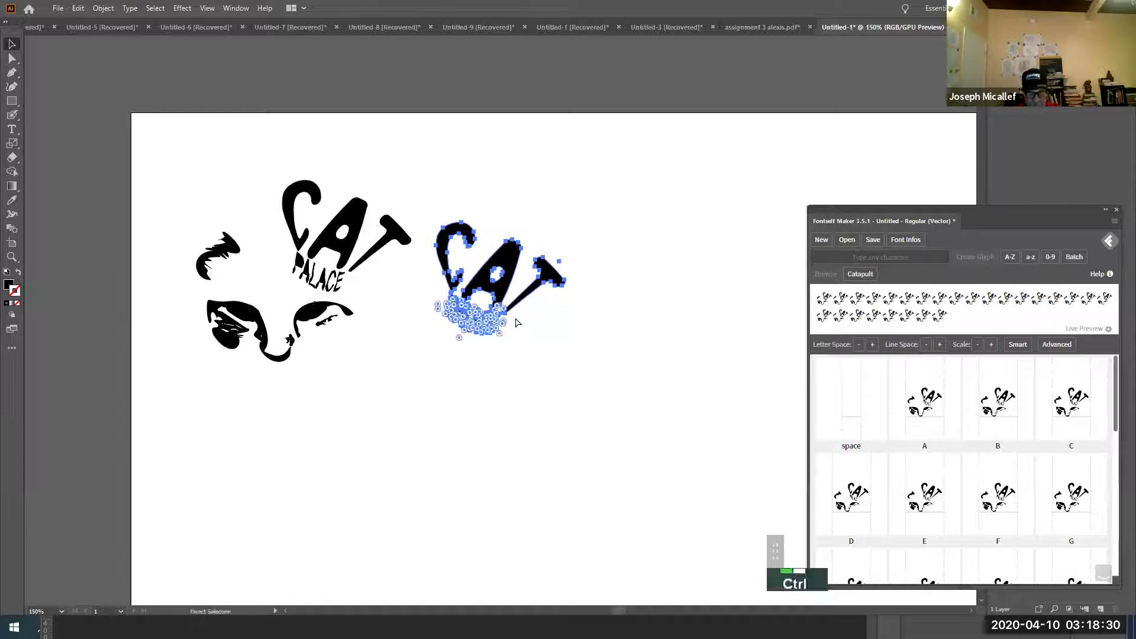
# Rotate the tilted CAT PALACE lettering upright with the Rotate tool
pyautogui.hotkey('ctrl', 't')
pyautogui.click(560, 222)
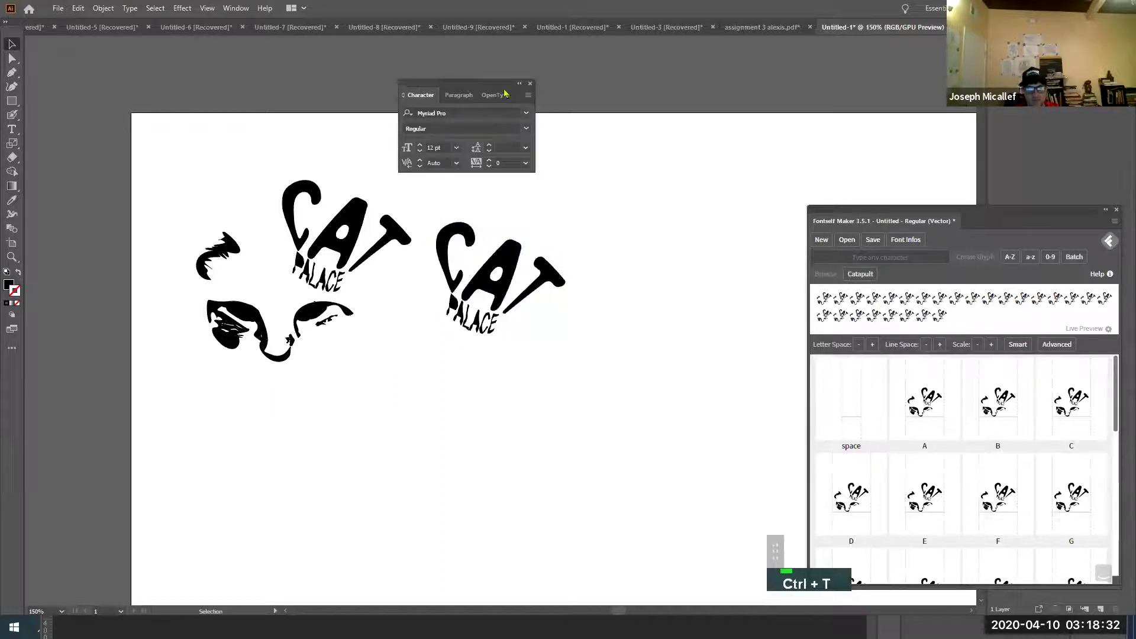
pyautogui.keyDown('ctrl'); pyautogui.click(563, 347); pyautogui.keyUp('ctrl')
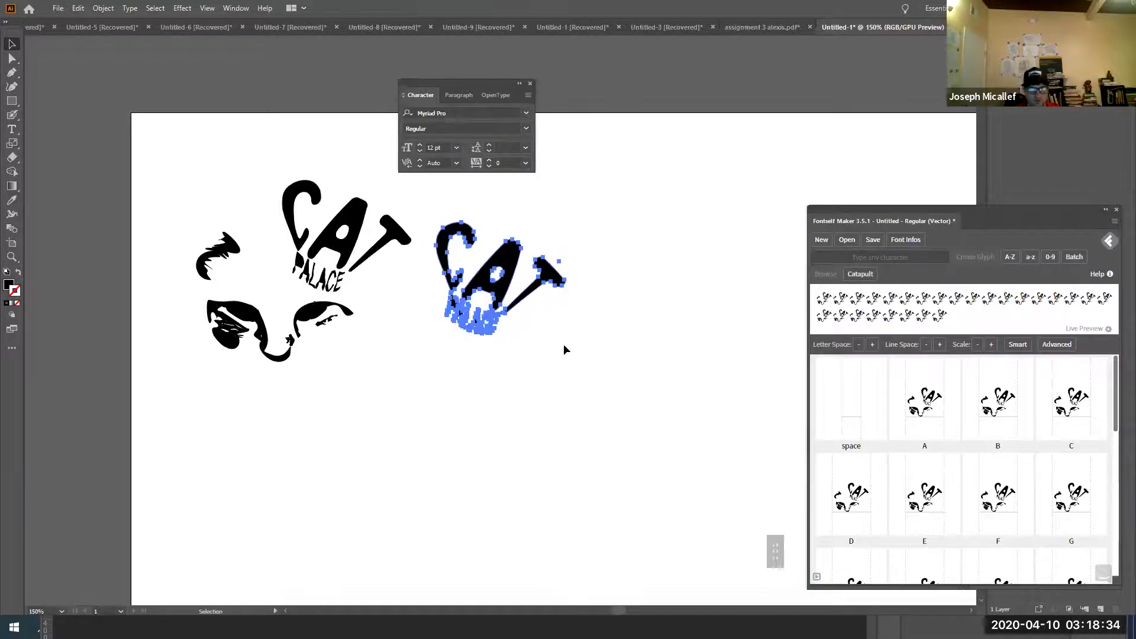
pyautogui.hotkey('ctrl', 't')
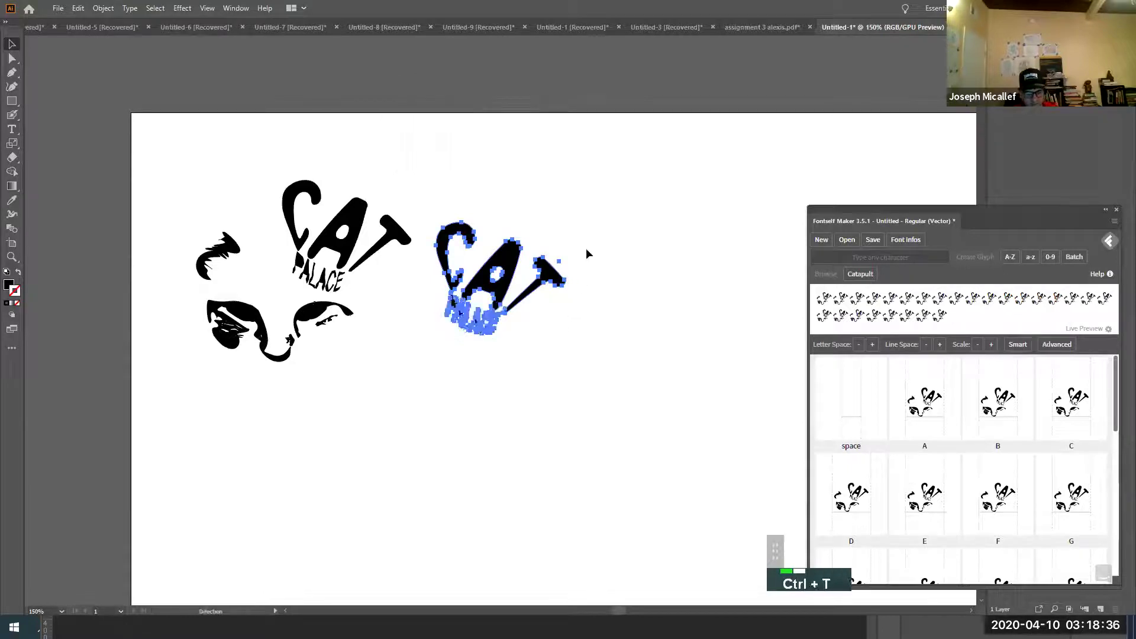
pyautogui.hotkey('ctrl', 't')
pyautogui.doubleClick(427, 215)
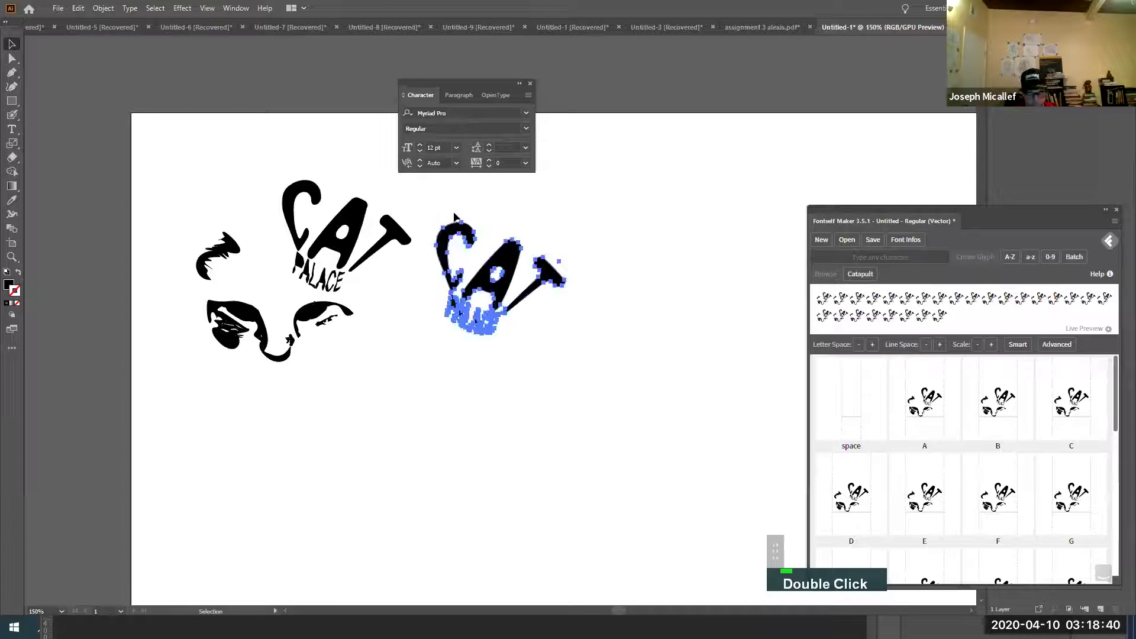
pyautogui.press('r')
pyautogui.moveTo(567, 240); pyautogui.dragTo(575, 220)
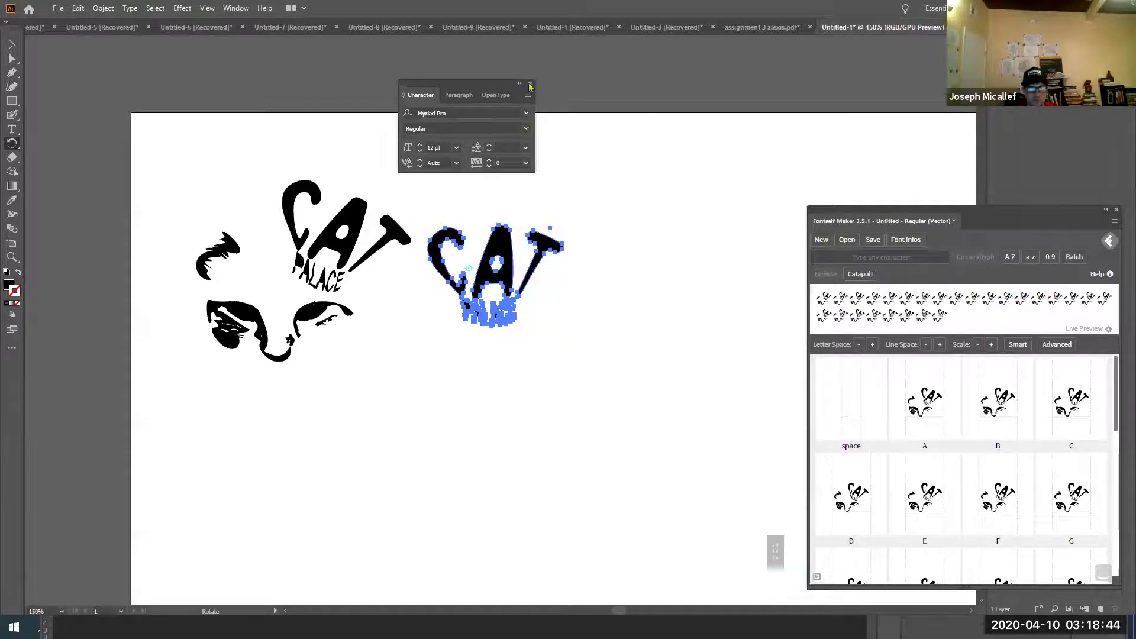
# Close the Character panel, nudge the upright CAT PALACE right, and Alt-drag a duplicate beside it
pyautogui.click(528, 81)
pyautogui.click(13, 47)
pyautogui.click(533, 303)
pyautogui.moveTo(510, 260); pyautogui.dragTo(534, 272)
pyautogui.moveTo(628, 333); pyautogui.dragTo(375, 317)
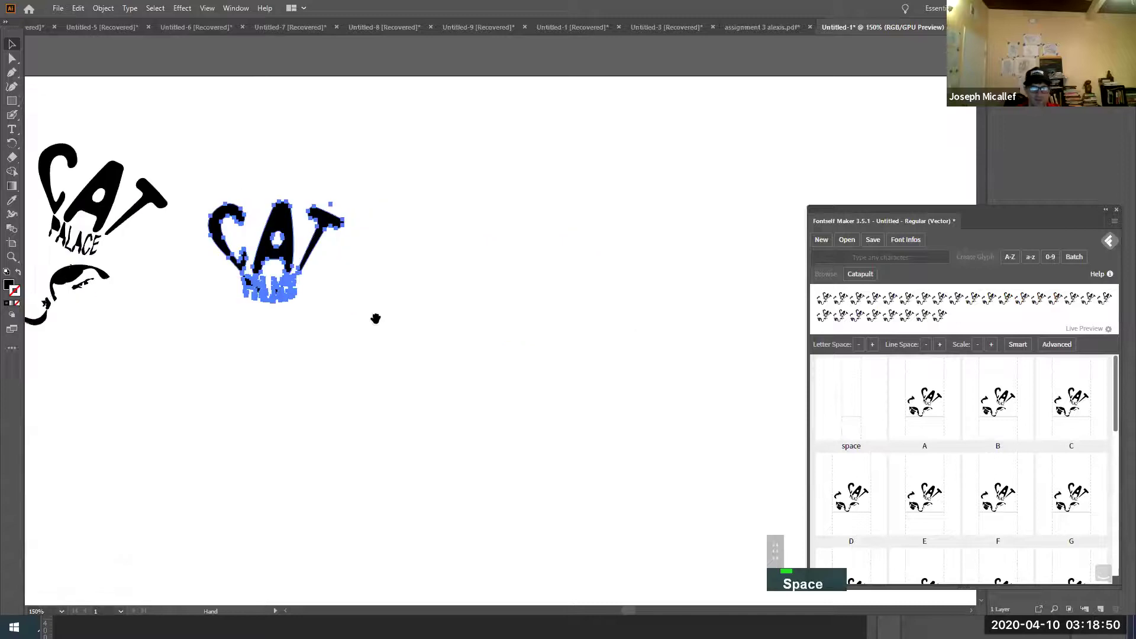
pyautogui.moveTo(270, 251); pyautogui.dragTo(439, 256)
pyautogui.click(475, 294)
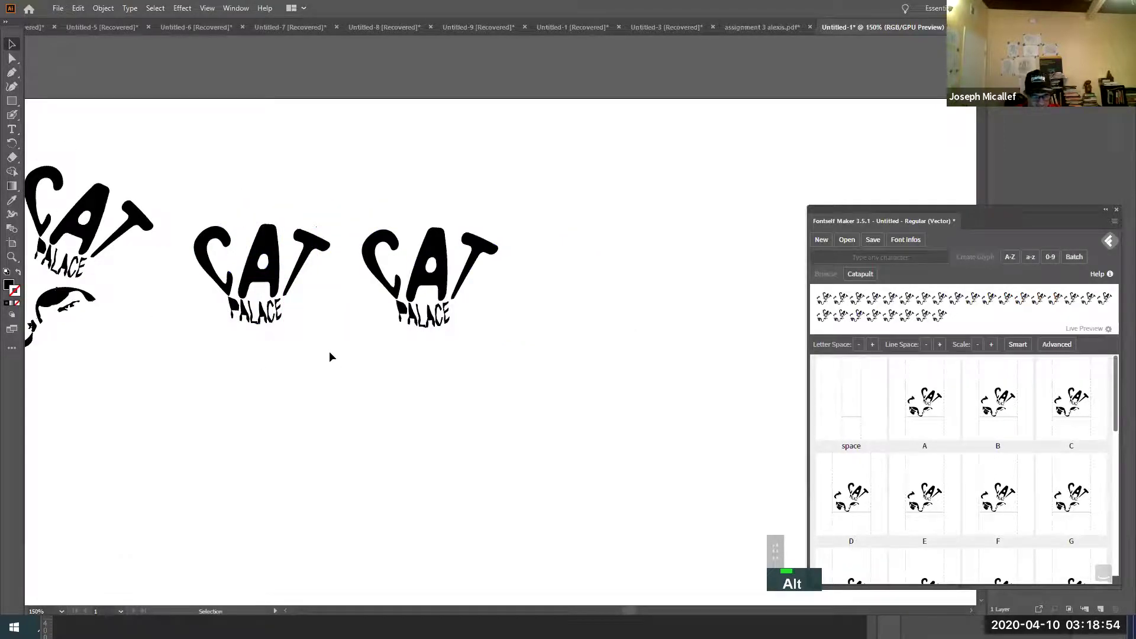
# Try an eraser stroke on PALACE, undo it, and Alt-drag a copy of the middle CAT PALACE group right
pyautogui.click(11, 157)
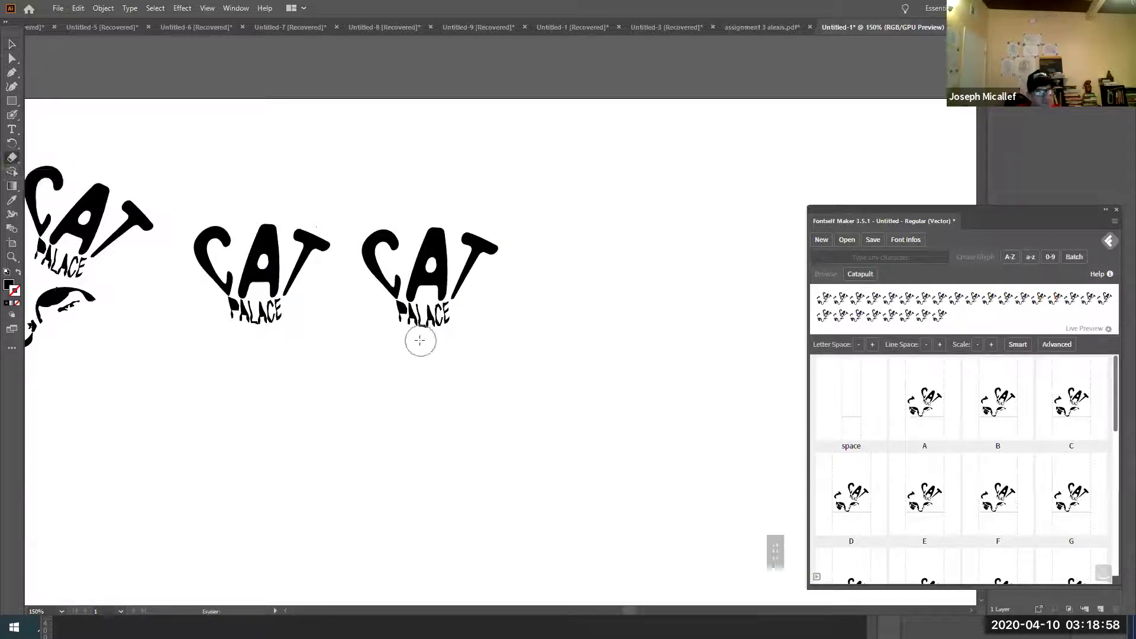
pyautogui.moveTo(407, 316)
pyautogui.mouseDown()
pyautogui.moveTo(459, 340)
pyautogui.moveTo(398, 314)
pyautogui.moveTo(452, 317)
pyautogui.moveTo(442, 319)
pyautogui.mouseUp()
pyautogui.hotkey('ctrl', 'z')
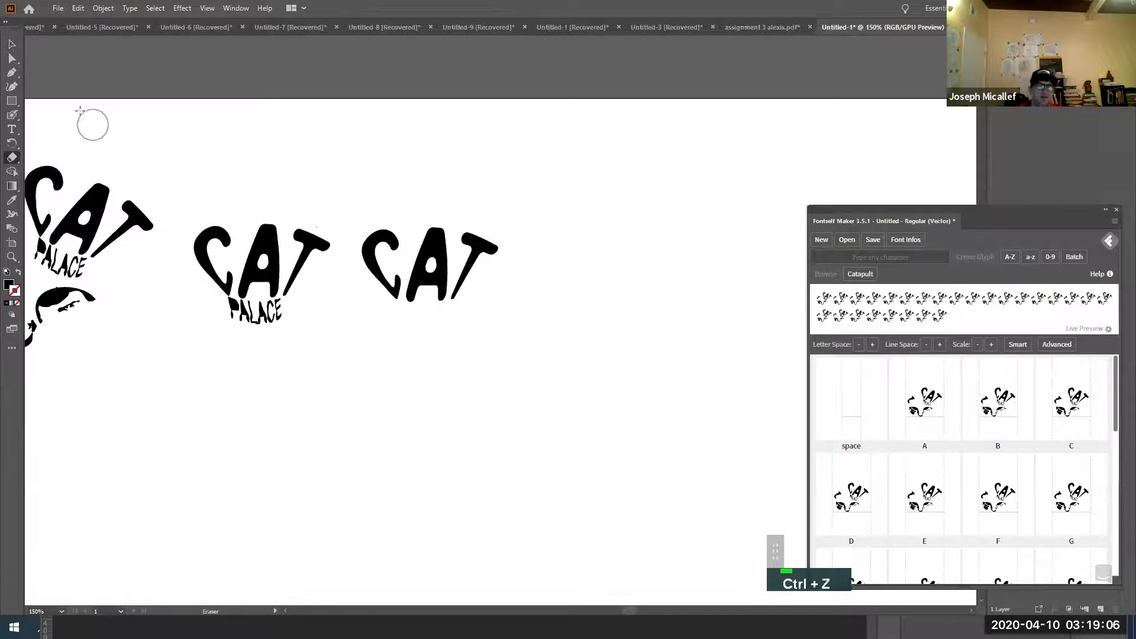
pyautogui.click(12, 44)
pyautogui.press('alt')
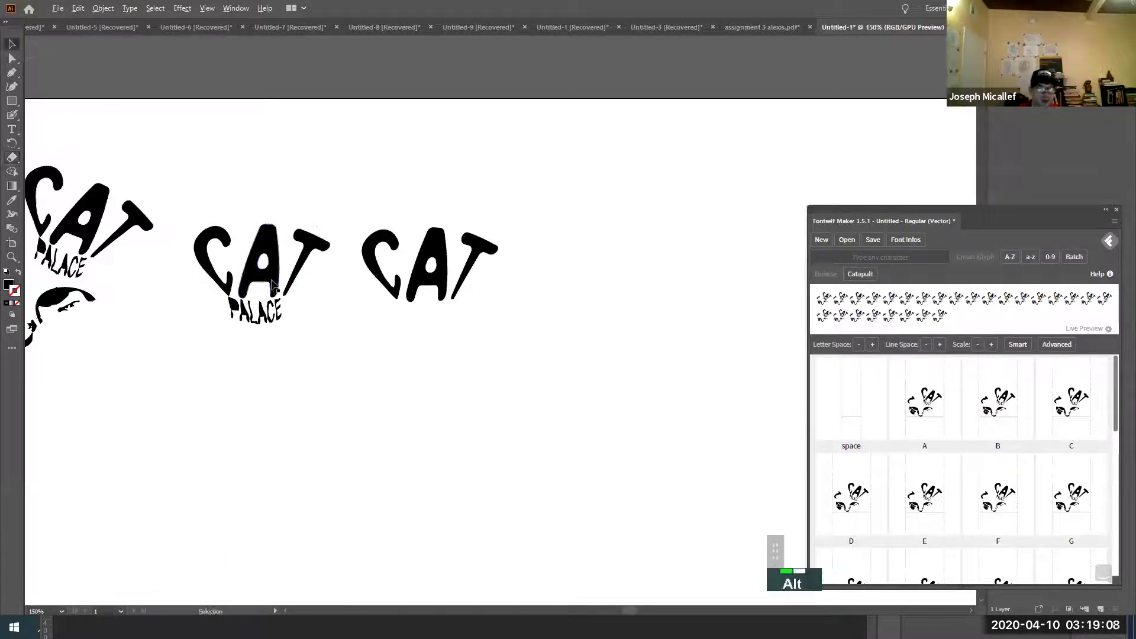
pyautogui.moveTo(274, 284); pyautogui.dragTo(612, 314)
pyautogui.keyDown('ctrl'); pyautogui.doubleClick(680, 353); pyautogui.keyUp('ctrl')
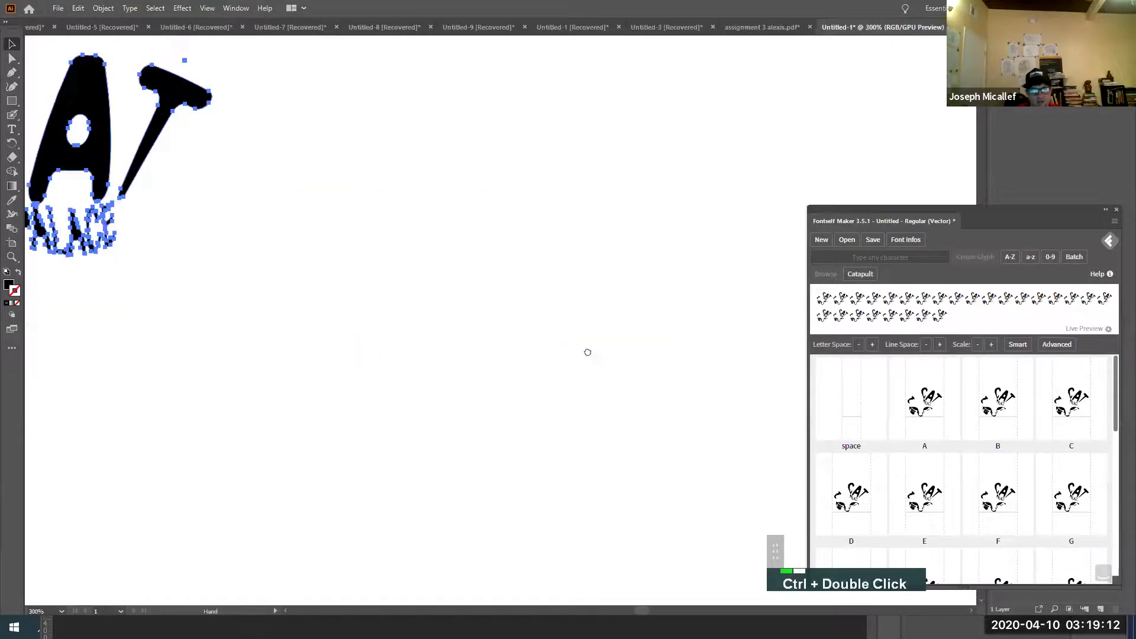
pyautogui.moveTo(587, 352); pyautogui.dragTo(813, 483)
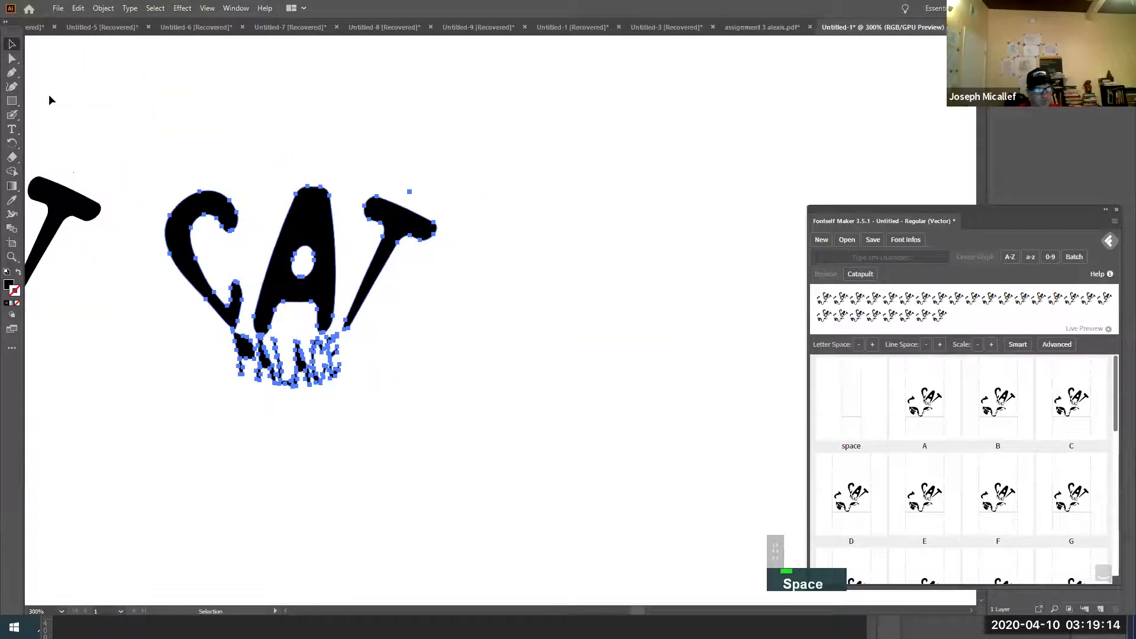
# Erase CAT from the new copy and scale the remaining PALACE to about 207%
pyautogui.press('shift')
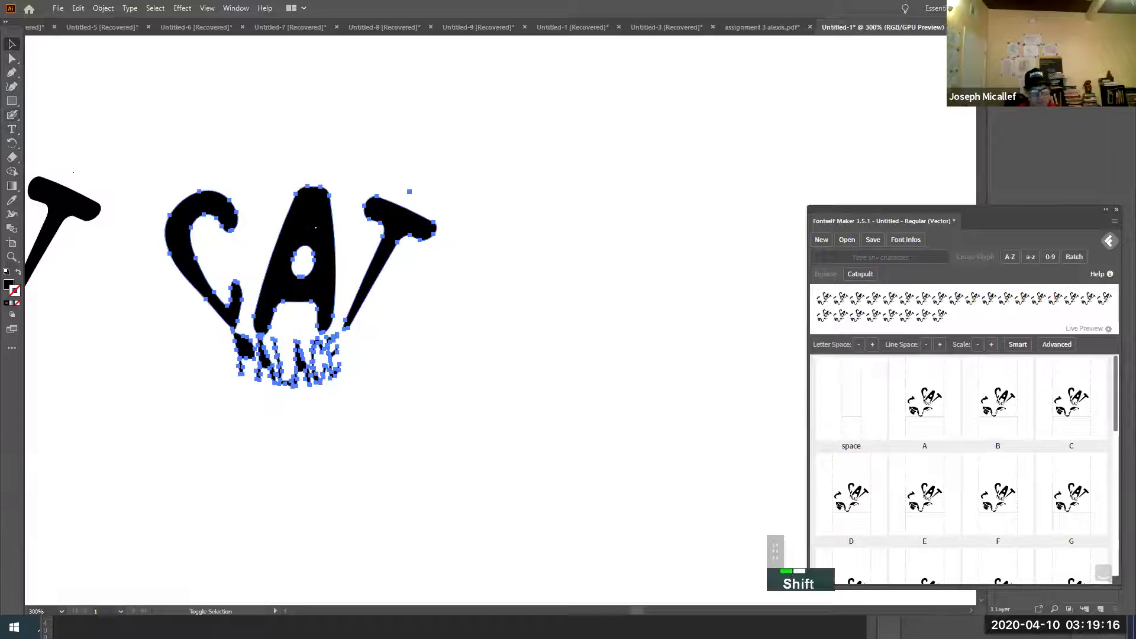
pyautogui.hotkey('shift', 'e')
pyautogui.moveTo(207, 195)
pyautogui.mouseDown()
pyautogui.moveTo(184, 213)
pyautogui.moveTo(193, 278)
pyautogui.moveTo(269, 307)
pyautogui.moveTo(256, 249)
pyautogui.moveTo(228, 223)
pyautogui.mouseUp()
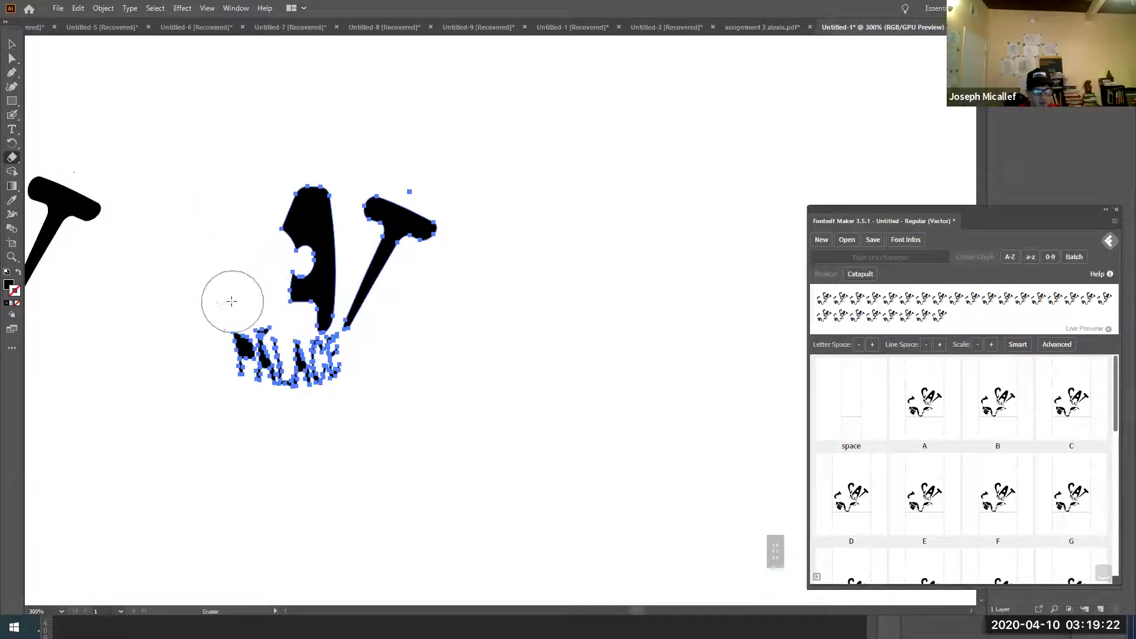
pyautogui.moveTo(254, 304)
pyautogui.mouseDown()
pyautogui.moveTo(350, 307)
pyautogui.moveTo(395, 264)
pyautogui.moveTo(243, 234)
pyautogui.moveTo(244, 200)
pyautogui.moveTo(304, 182)
pyautogui.moveTo(502, 253)
pyautogui.moveTo(390, 195)
pyautogui.mouseUp()
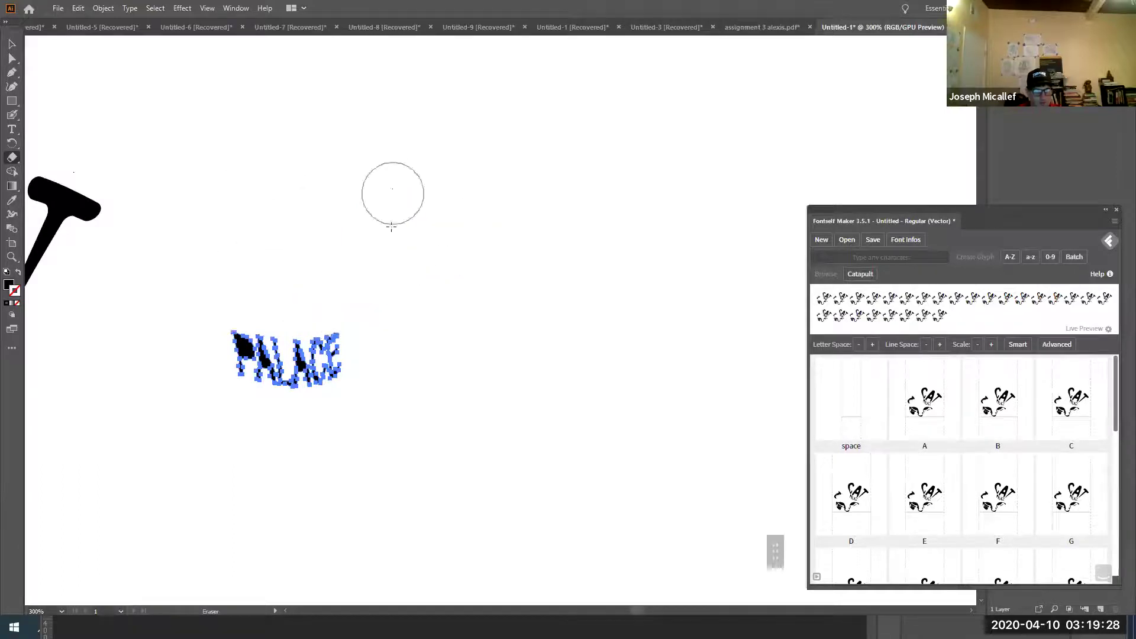
pyautogui.keyDown('ctrl'); pyautogui.click(320, 366); pyautogui.keyUp('ctrl')
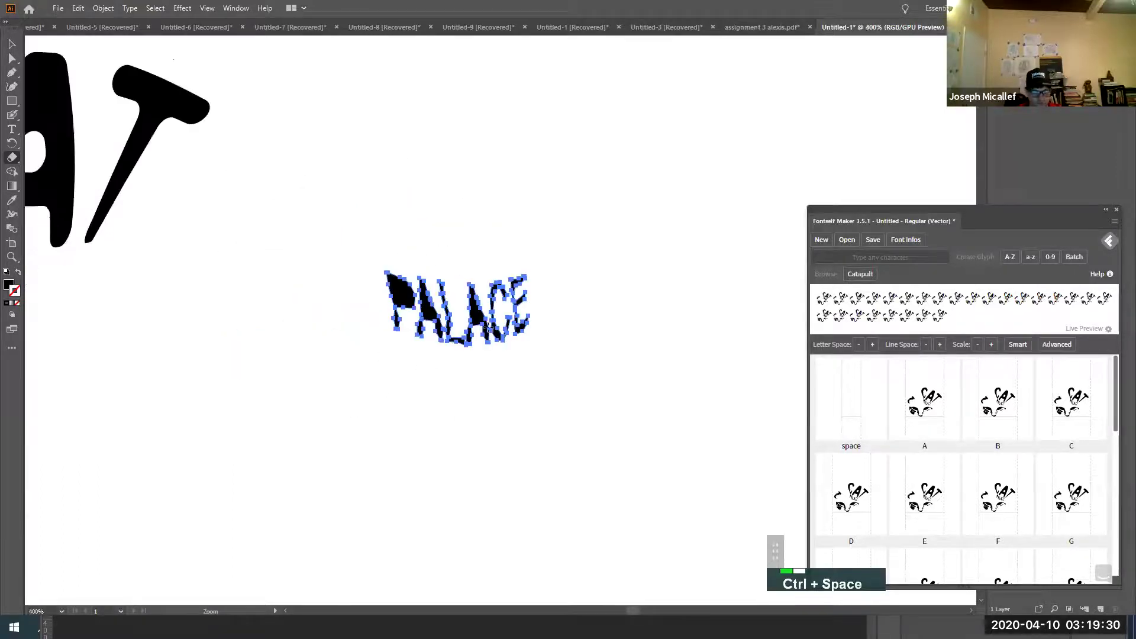
pyautogui.press('s')
pyautogui.moveTo(481, 258); pyautogui.dragTo(586, 195)
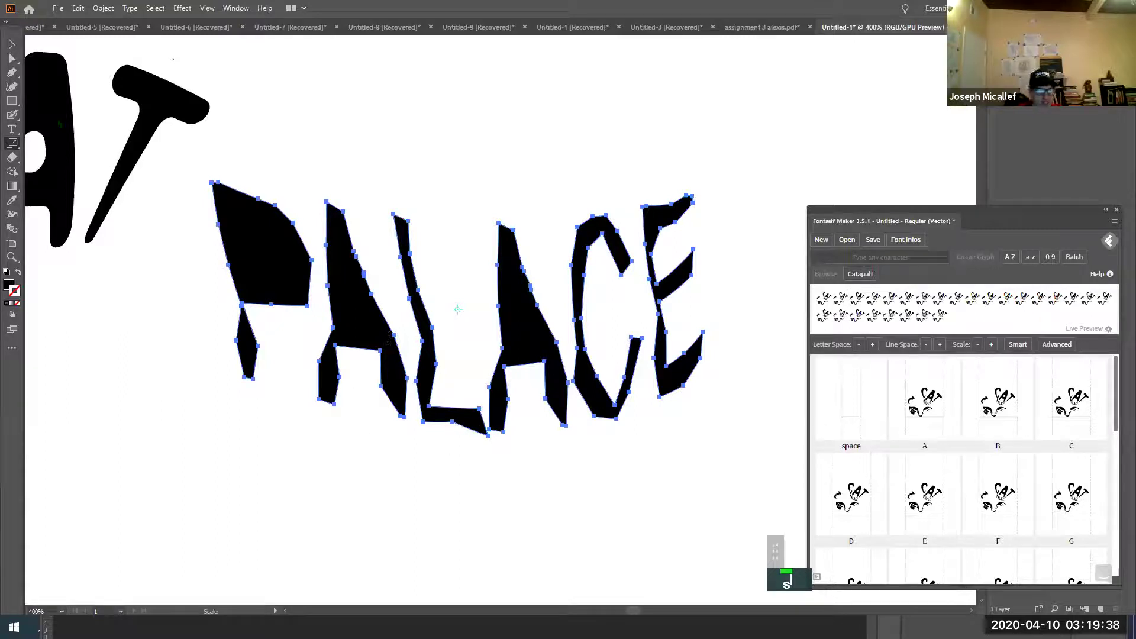
# Outline the inner hole of the P with the Pen tool
pyautogui.click(12, 72)
pyautogui.hotkey('ctrl', 'shift', 'a')
pyautogui.click(247, 281)
pyautogui.click(292, 293)
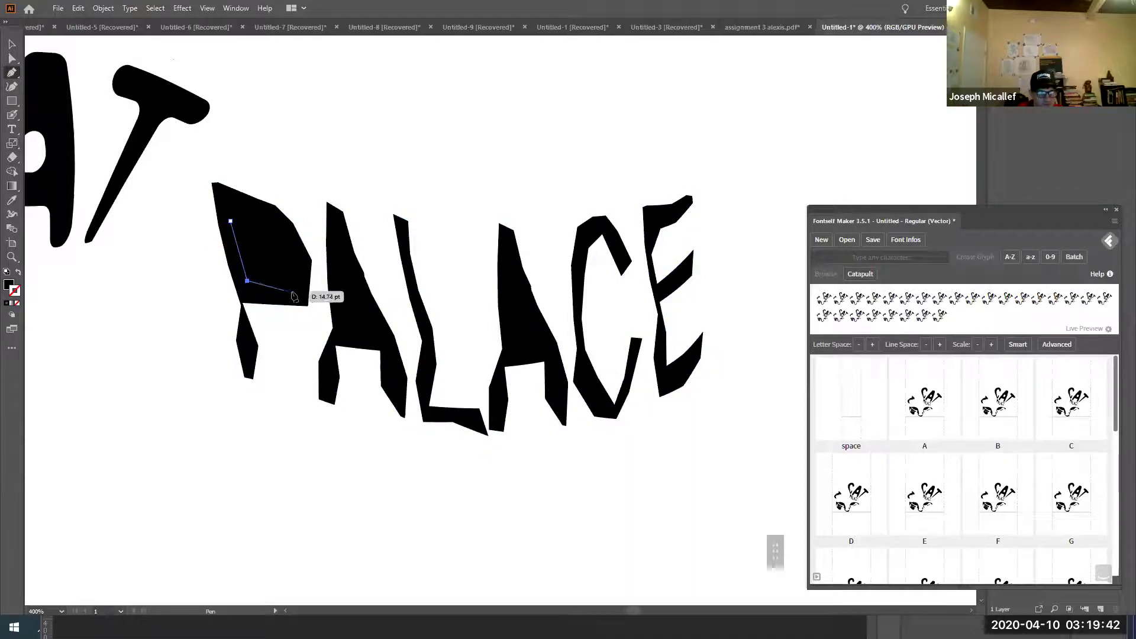
pyautogui.click(292, 262)
pyautogui.click(281, 232)
pyautogui.click(249, 210)
pyautogui.click(230, 223)
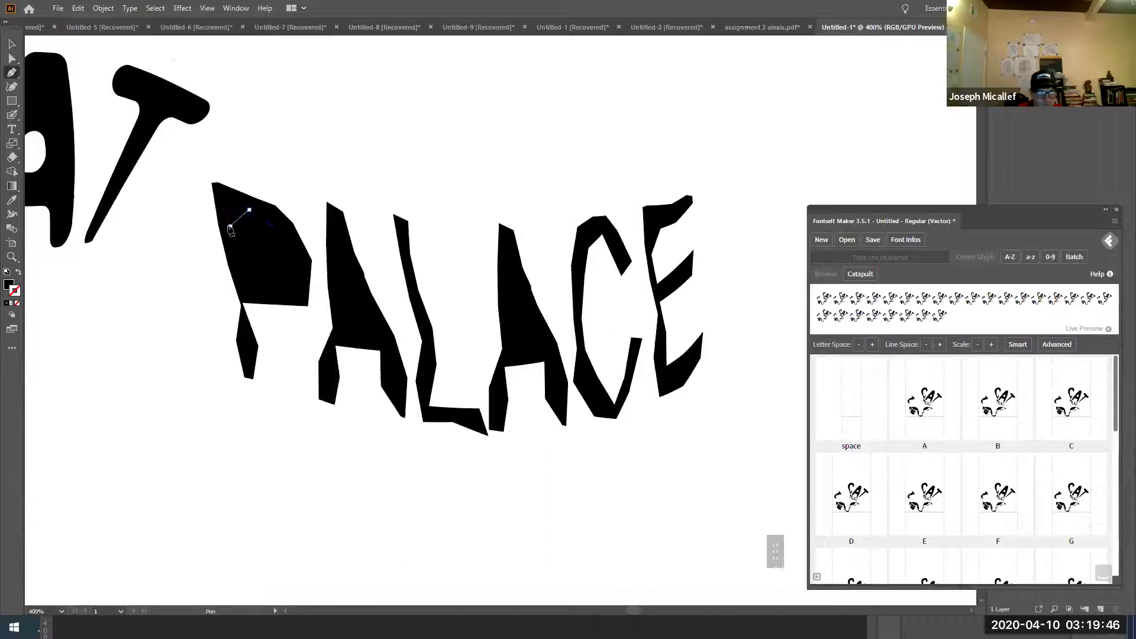
pyautogui.hotkey('ctrl', 'z')
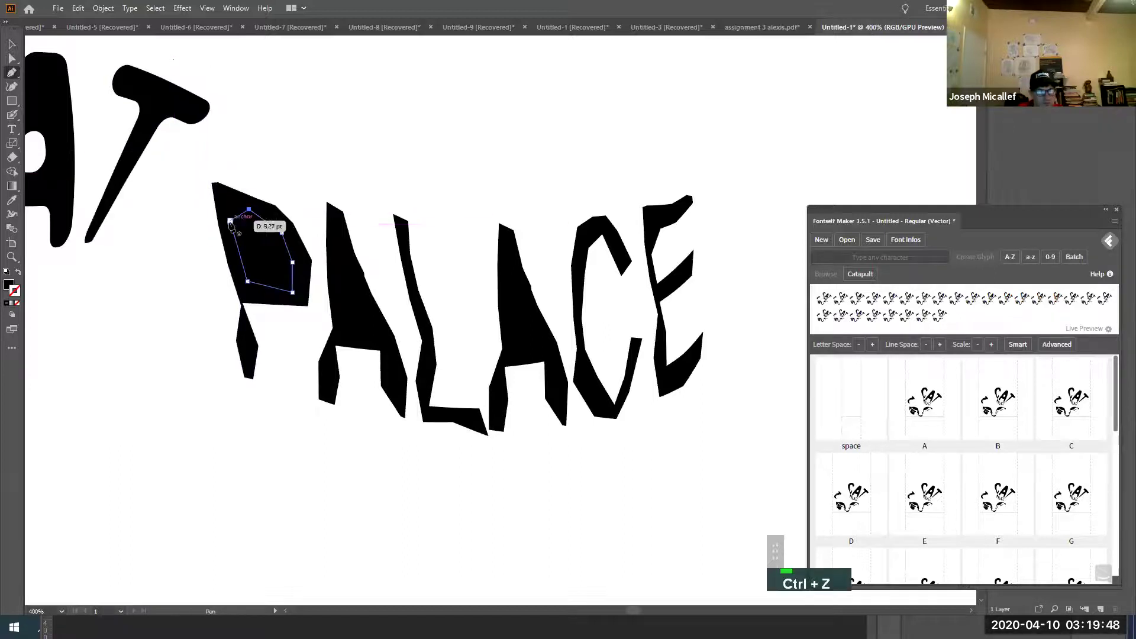
pyautogui.click(231, 223)
# Try combining the P outline with PALACE as a compound path, then undo it
pyautogui.press('v')
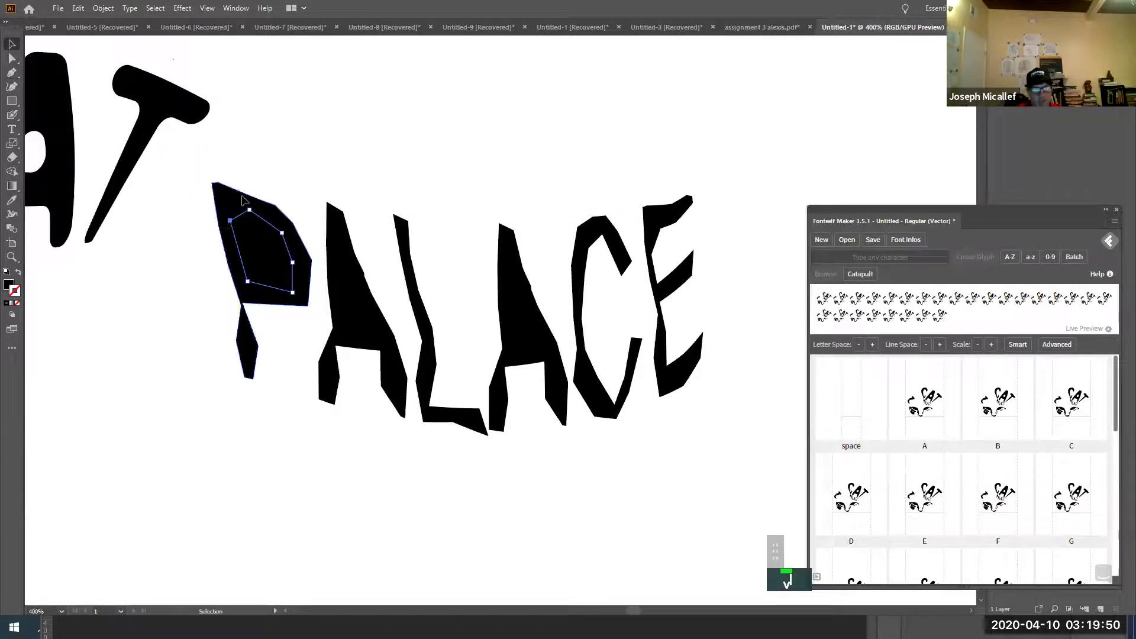
pyautogui.click(251, 223)
pyautogui.keyDown('shift'); pyautogui.click(255, 239); pyautogui.keyUp('shift')
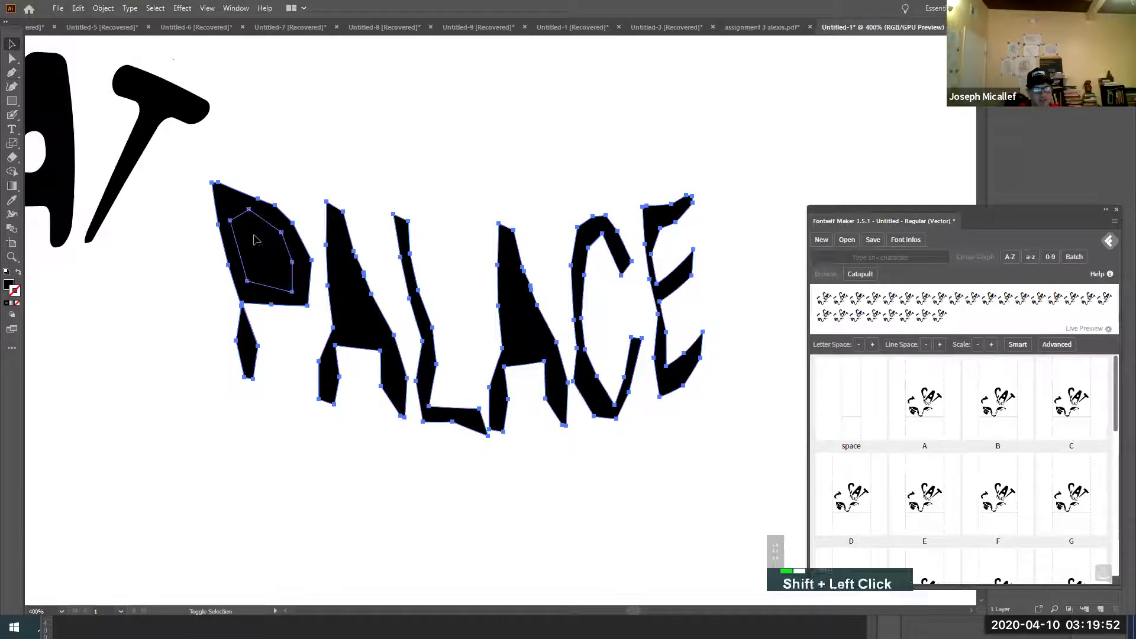
pyautogui.press('v')
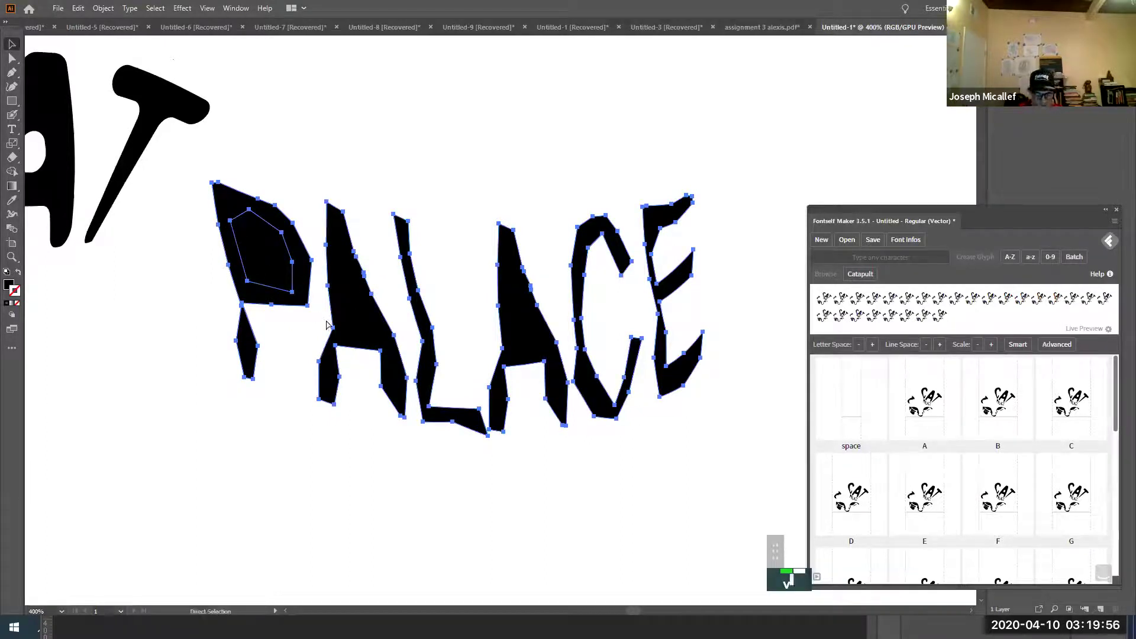
pyautogui.hotkey('ctrl', '8')
pyautogui.click(304, 180)
pyautogui.click(264, 253)
pyautogui.click(294, 212)
pyautogui.click(273, 243)
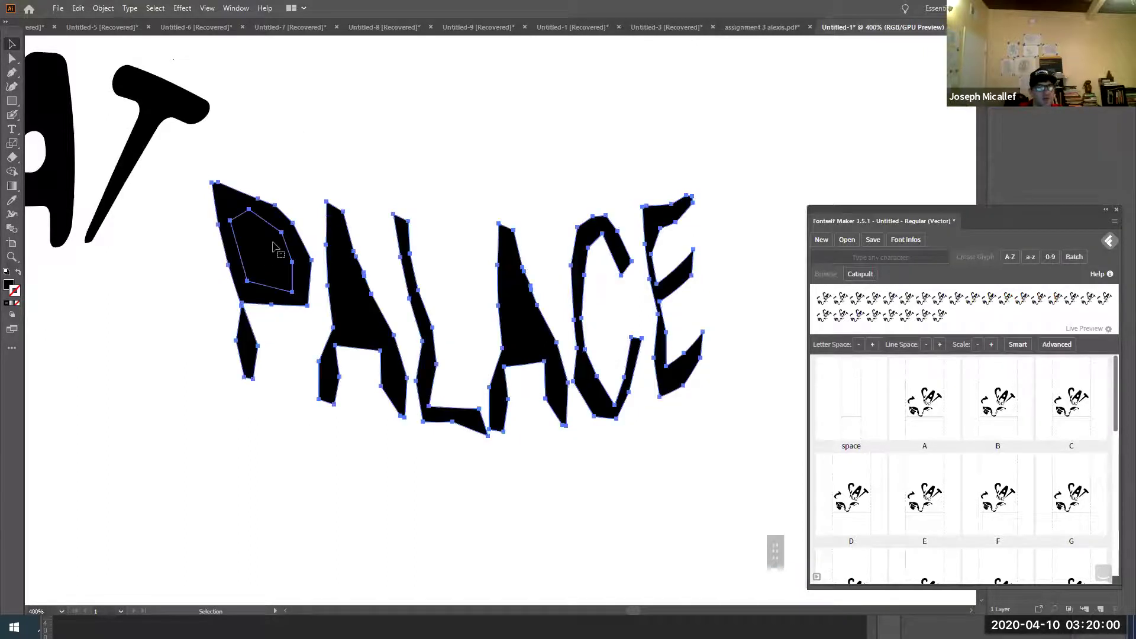
pyautogui.hotkey('ctrl', 'z')
# Cut the P's inner outline out of PALACE with Pathfinder Exclude
pyautogui.keyDown('ctrl'); pyautogui.click(308, 214); pyautogui.keyUp('ctrl')
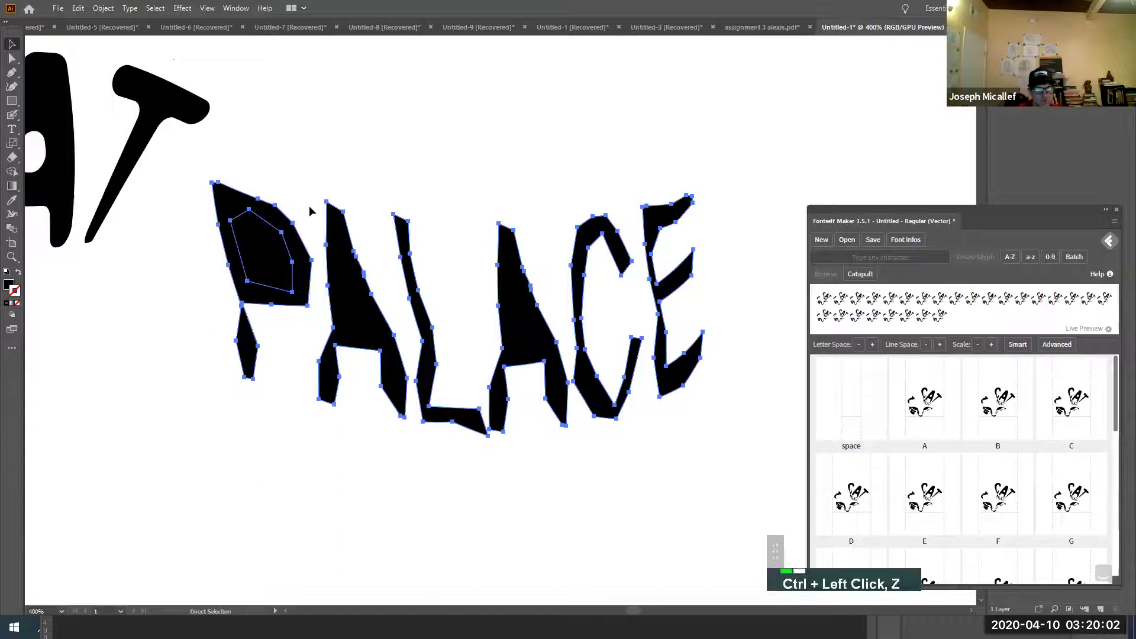
pyautogui.keyDown('shift'); pyautogui.click(264, 204); pyautogui.keyUp('shift')
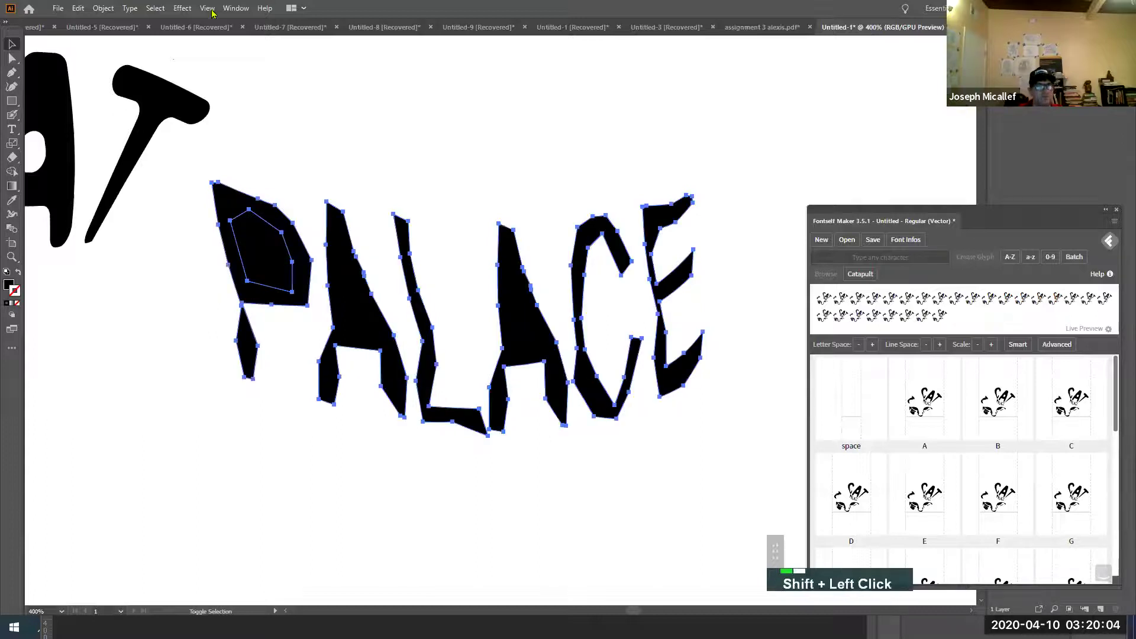
pyautogui.click(232, 7)
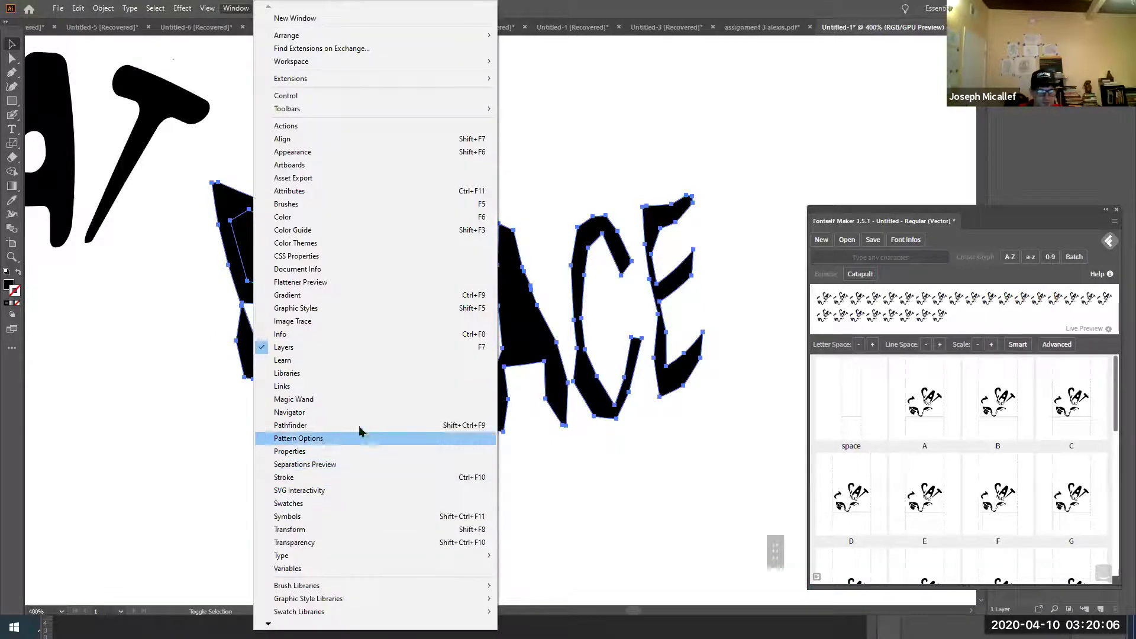
pyautogui.click(358, 424)
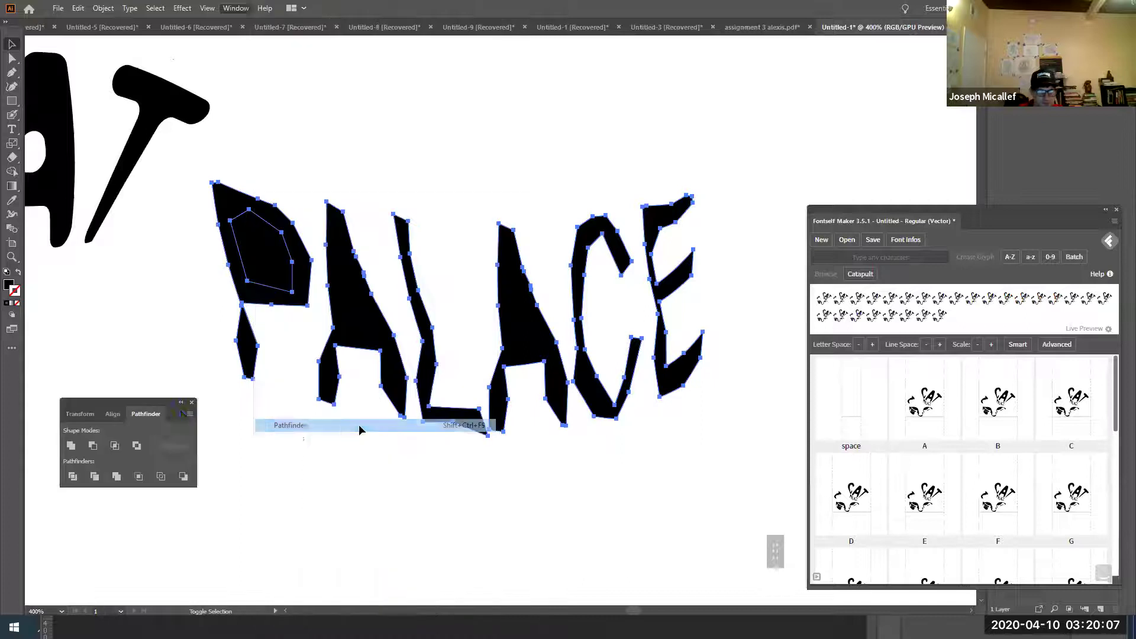
pyautogui.click(137, 446)
pyautogui.click(300, 466)
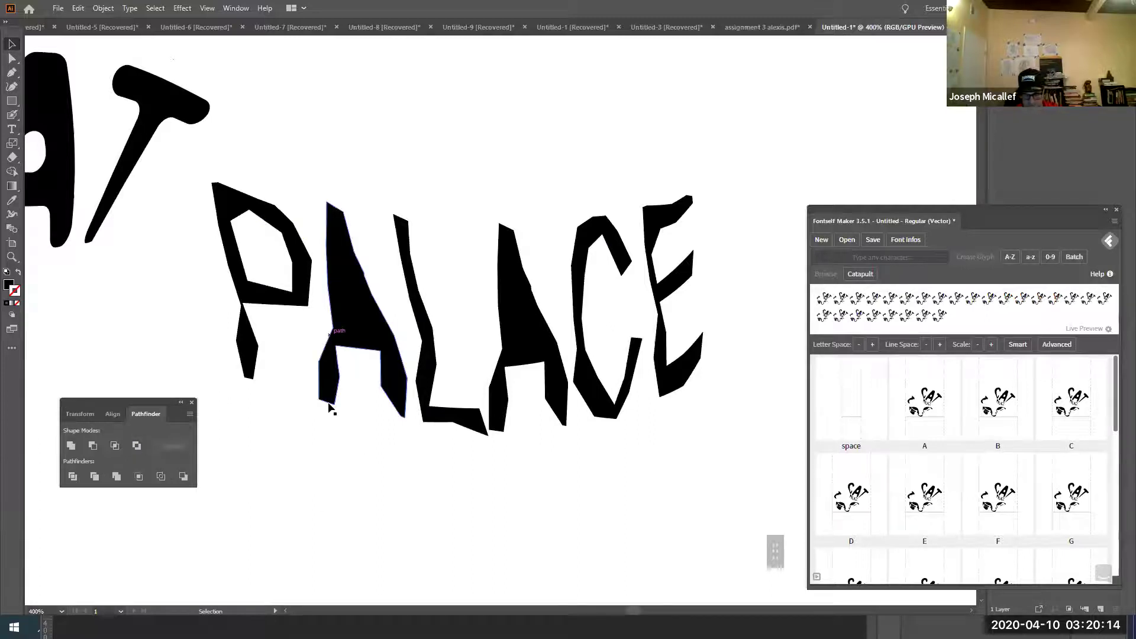
# Draw a triangle inside the first A and exclude it from PALACE
pyautogui.press('p')
pyautogui.click(261, 251)
pyautogui.click(336, 251)
pyautogui.click(347, 325)
pyautogui.click(375, 335)
pyautogui.click(358, 289)
pyautogui.click(336, 251)
pyautogui.click(12, 46)
pyautogui.keyDown('shift'); pyautogui.click(331, 240); pyautogui.keyUp('shift')
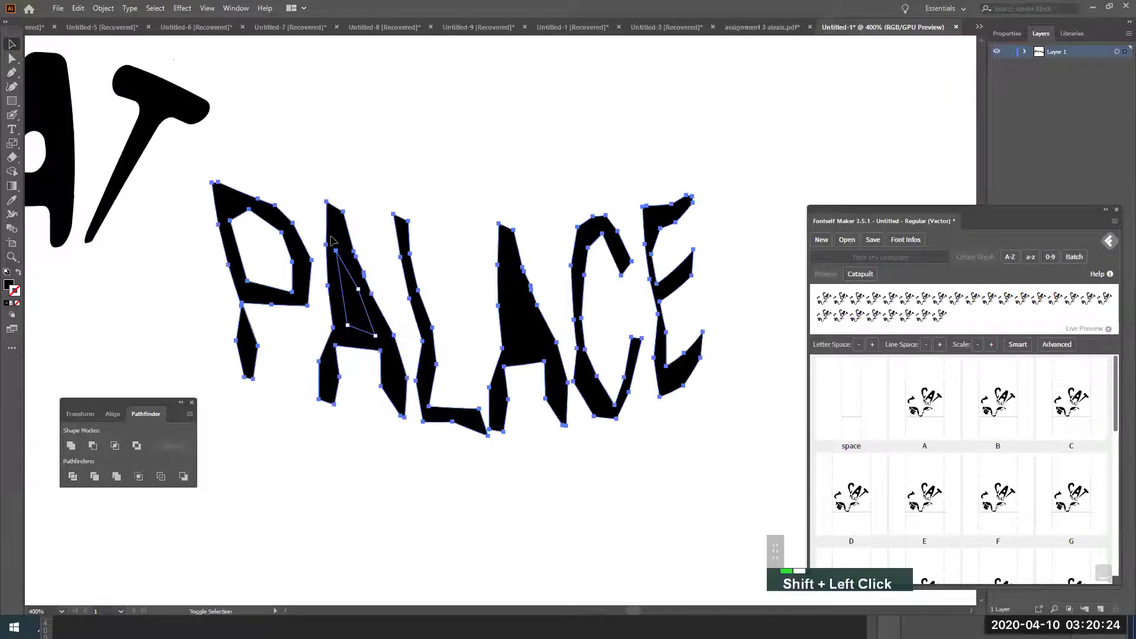
pyautogui.click(136, 445)
pyautogui.click(292, 509)
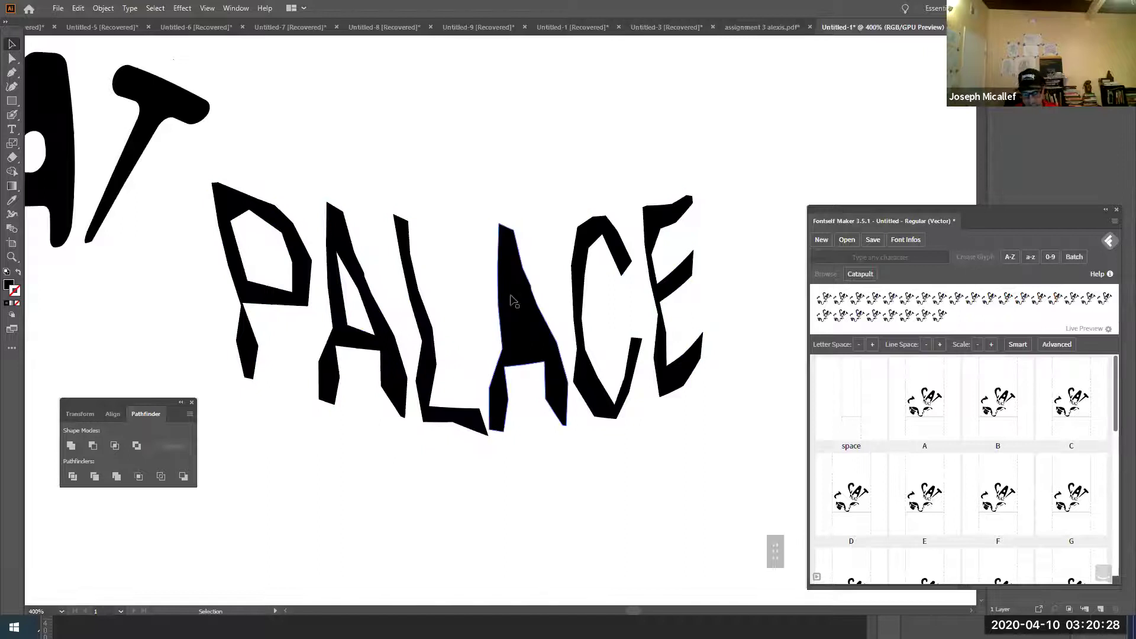
# Draw a triangular counter in the second A and exclude it from PALACE
pyautogui.press('p')
pyautogui.click(505, 266)
pyautogui.click(512, 335)
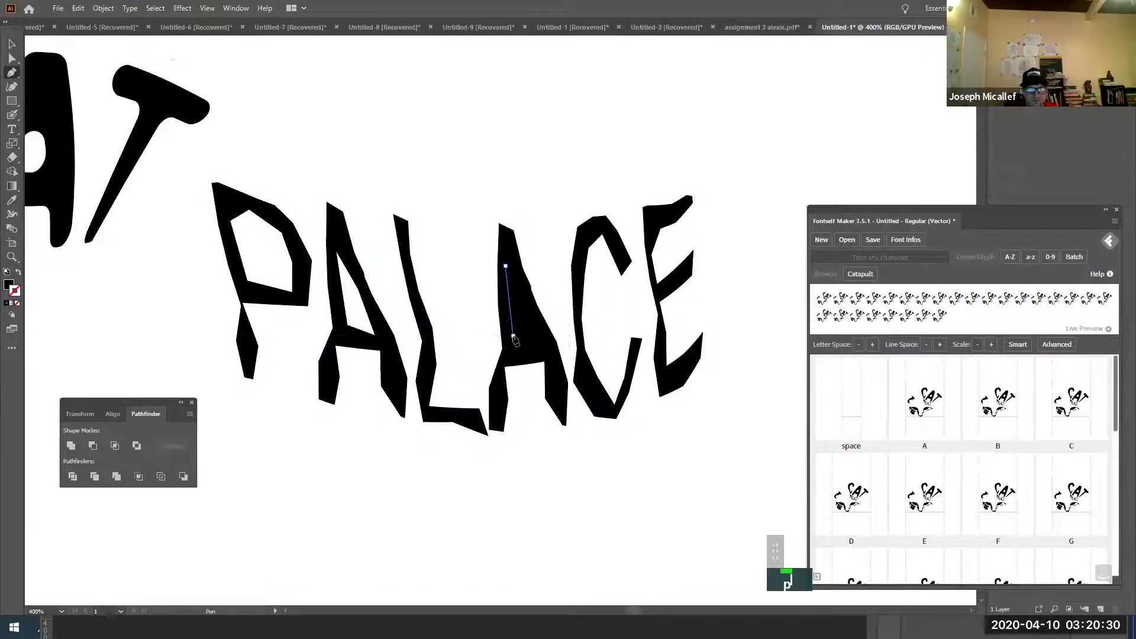
pyautogui.click(539, 344)
pyautogui.click(523, 313)
pyautogui.click(505, 265)
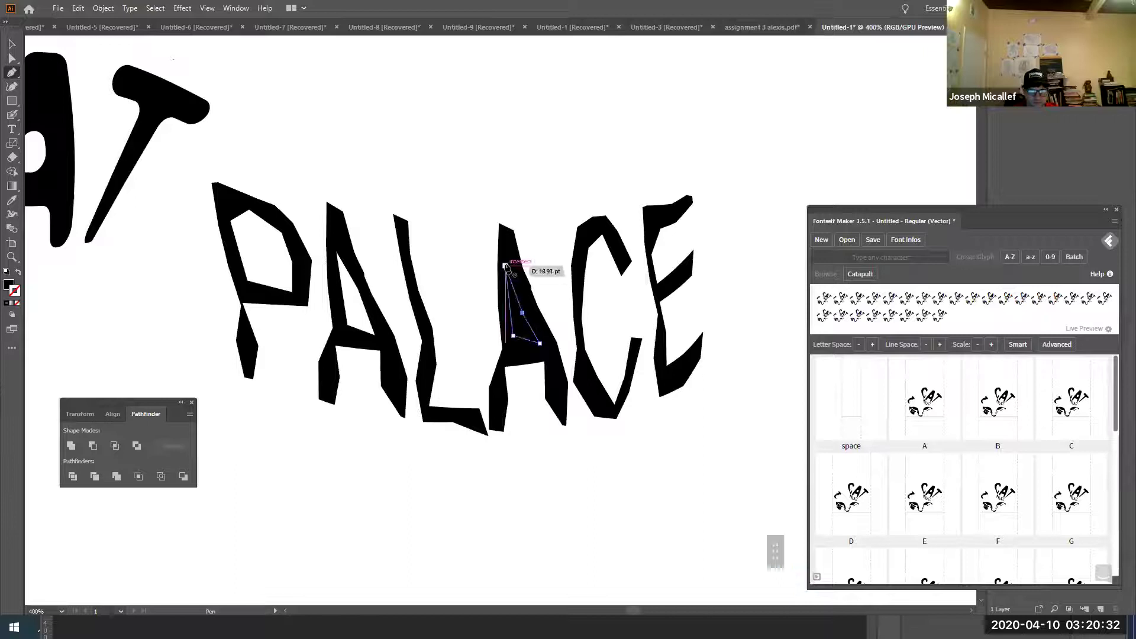
pyautogui.press('v')
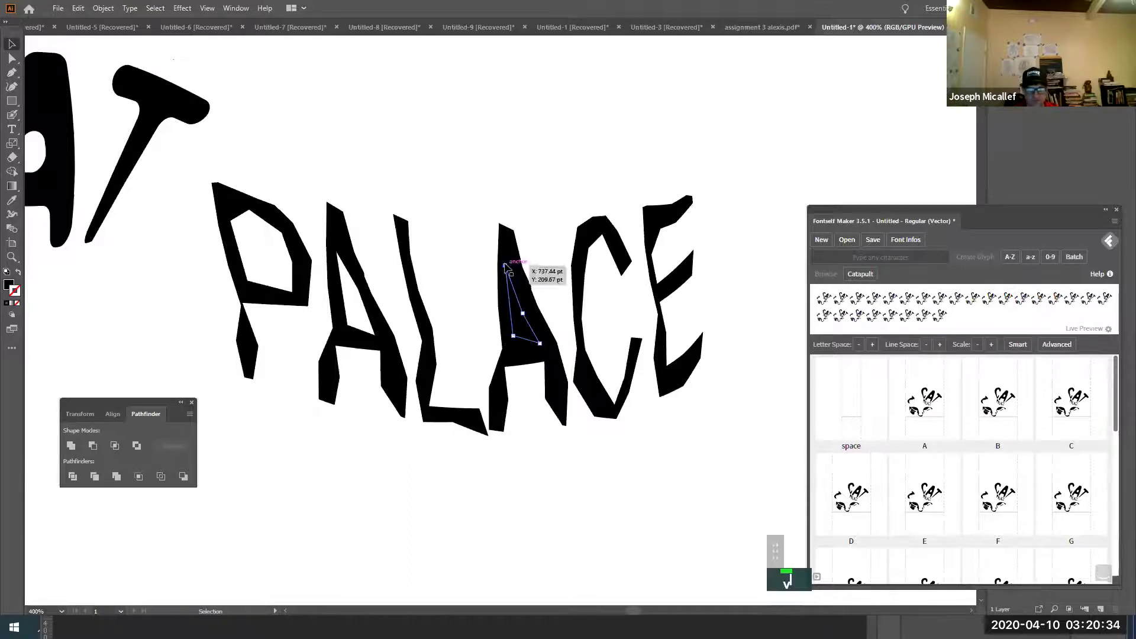
pyautogui.keyDown('shift'); pyautogui.click(515, 303); pyautogui.keyUp('shift')
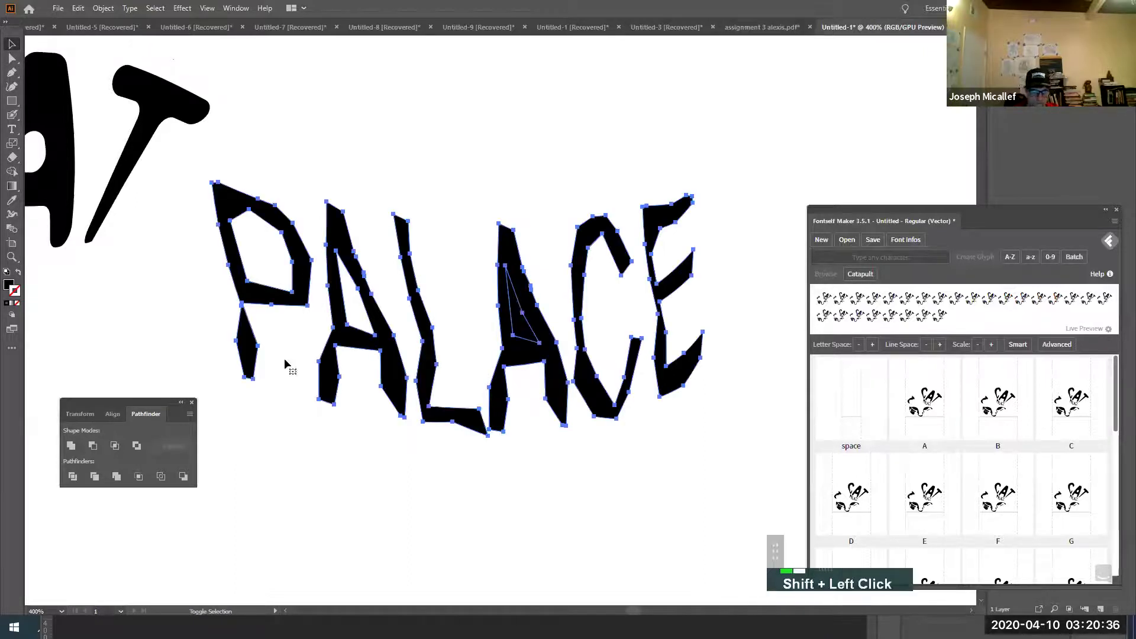
pyautogui.press('v')
pyautogui.click(137, 445)
pyautogui.doubleClick(449, 559)
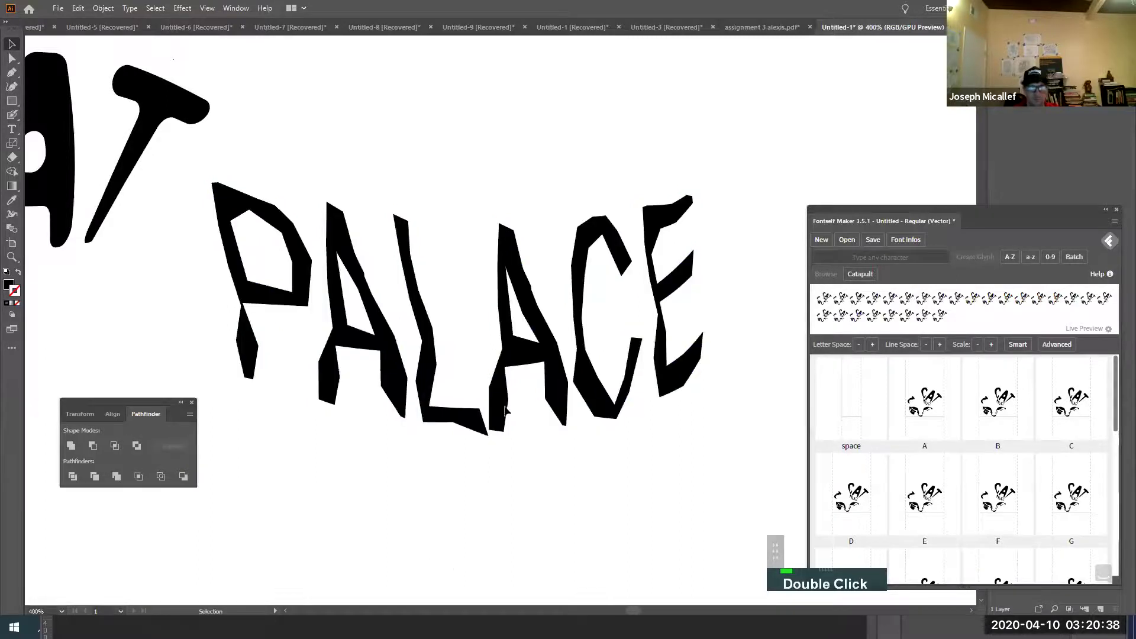
pyautogui.keyDown('ctrl'); pyautogui.keyDown('alt'); pyautogui.keyDown('super'); pyautogui.doubleClick(444, 257); pyautogui.keyUp('super'); pyautogui.keyUp('alt'); pyautogui.keyUp('ctrl')
# Move PALACE up beside CAT and Alt-drag a copy of the cat logo to its right
pyautogui.keyDown('ctrl'); pyautogui.keyDown('alt'); pyautogui.keyDown('super'); pyautogui.click(514, 334); pyautogui.keyUp('super'); pyautogui.keyUp('alt'); pyautogui.keyUp('ctrl')
pyautogui.keyDown('alt'); pyautogui.keyDown('super'); pyautogui.click(514, 334); pyautogui.keyUp('super'); pyautogui.keyUp('alt')
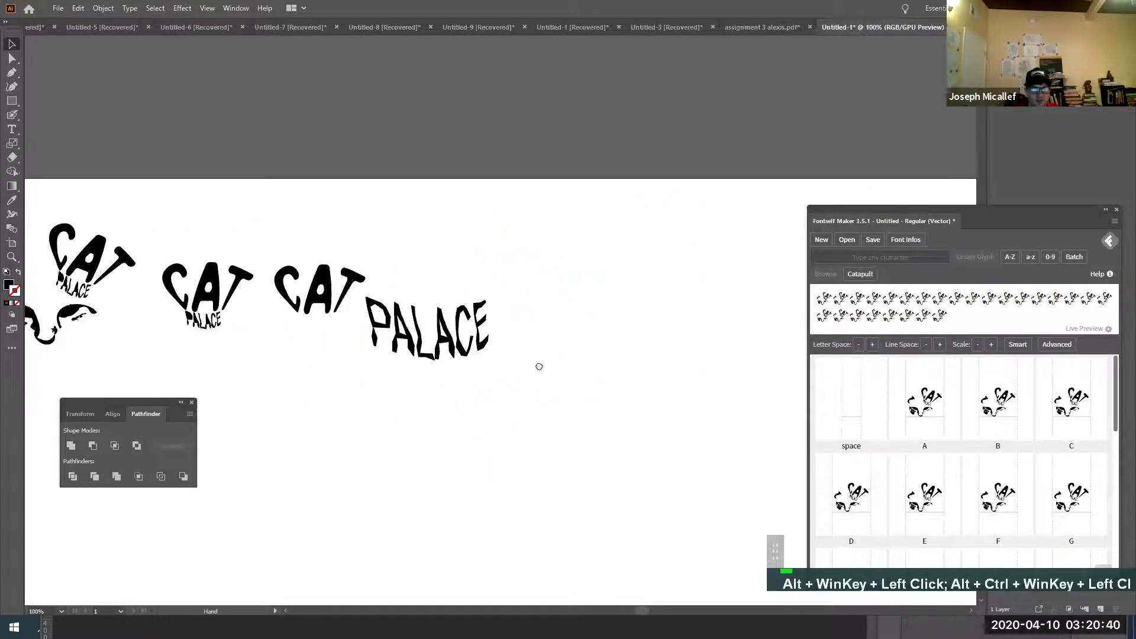
pyautogui.moveTo(480, 352)
pyautogui.mouseDown()
pyautogui.moveTo(508, 276)
pyautogui.moveTo(511, 329)
pyautogui.mouseUp()
pyautogui.doubleClick(116, 276)
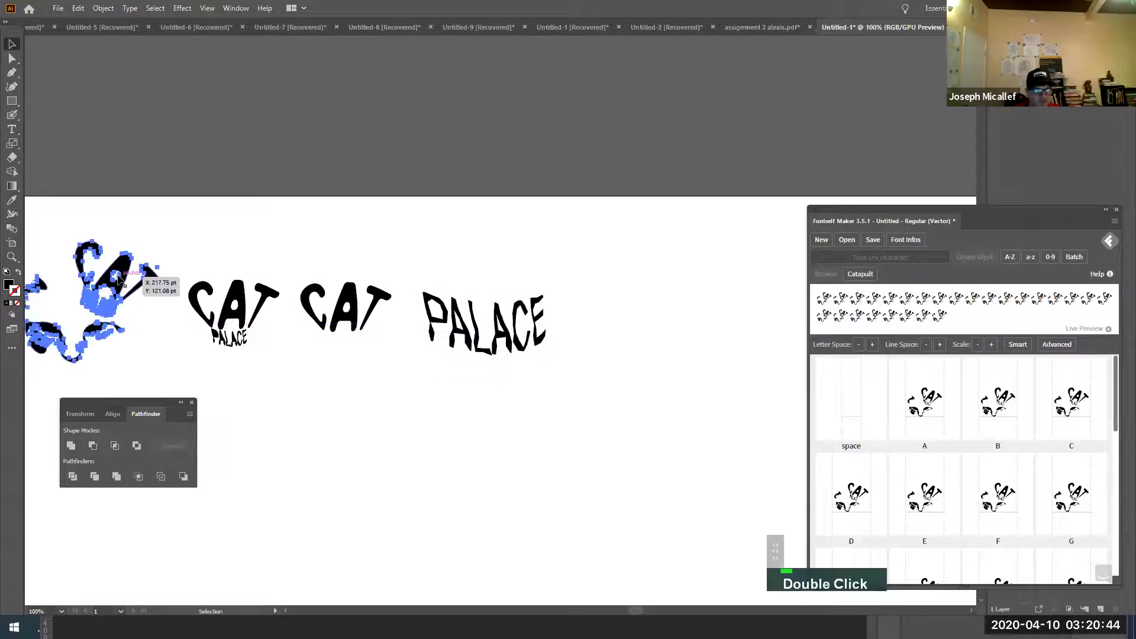
pyautogui.moveTo(116, 278); pyautogui.dragTo(661, 288)
pyautogui.click(689, 453)
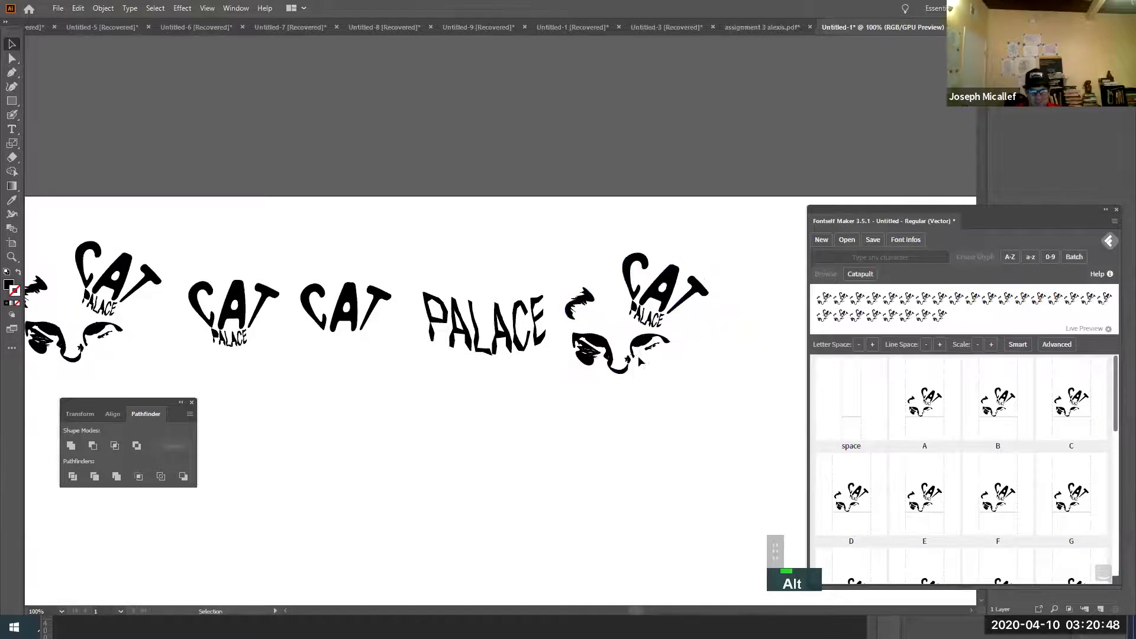
# Erase the CAT PALACE lettering from the copy with an enlarged eraser
pyautogui.hotkey('shift', 'e')
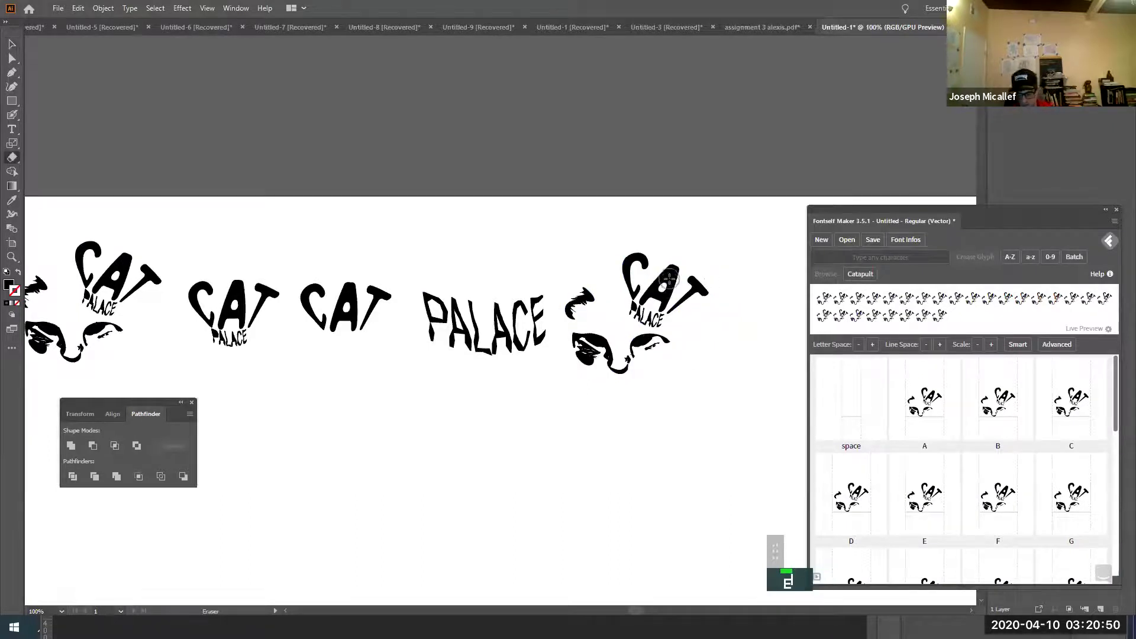
pyautogui.press(']')
pyautogui.press(']')
pyautogui.press(']')
pyautogui.press(']')
pyautogui.press(']')
pyautogui.press(']')
pyautogui.press(']')
pyautogui.moveTo(636, 307)
pyautogui.mouseDown()
pyautogui.moveTo(657, 304)
pyautogui.moveTo(612, 232)
pyautogui.moveTo(664, 297)
pyautogui.moveTo(651, 282)
pyautogui.mouseUp()
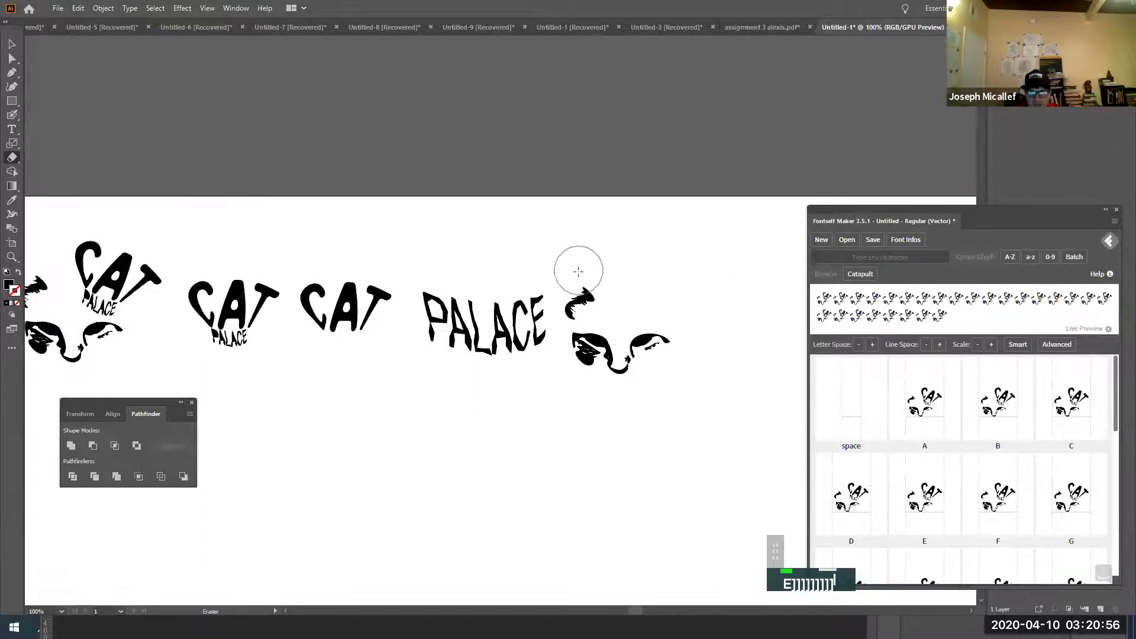
pyautogui.moveTo(586, 290); pyautogui.dragTo(577, 311)
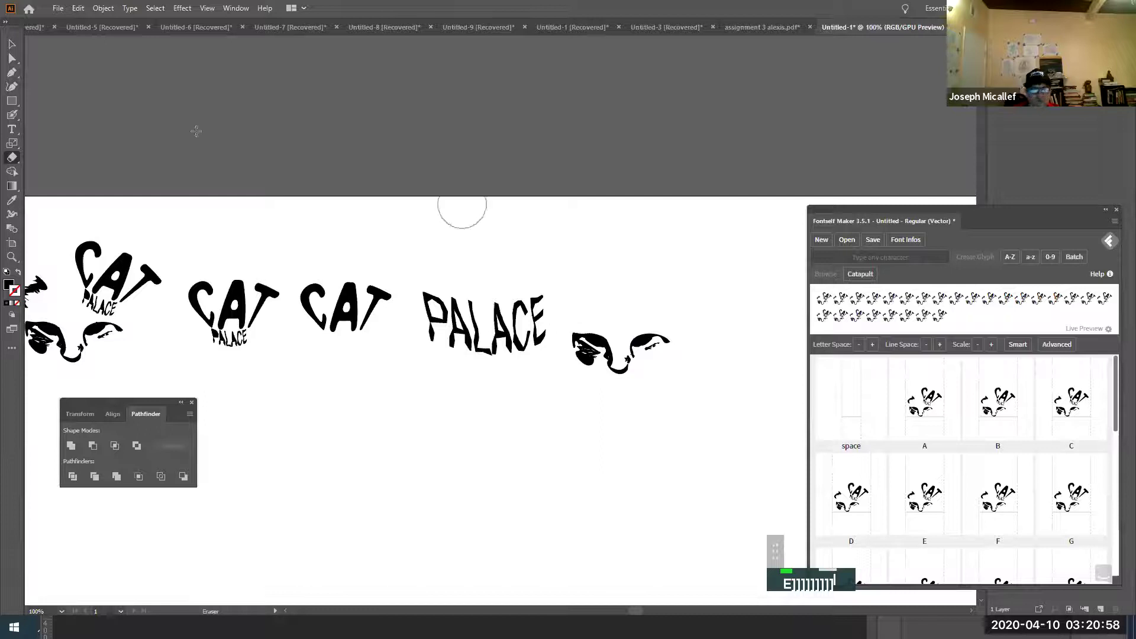
# Move the remaining cat-face pieces up and right and combine them with Ctrl+8
pyautogui.click(12, 44)
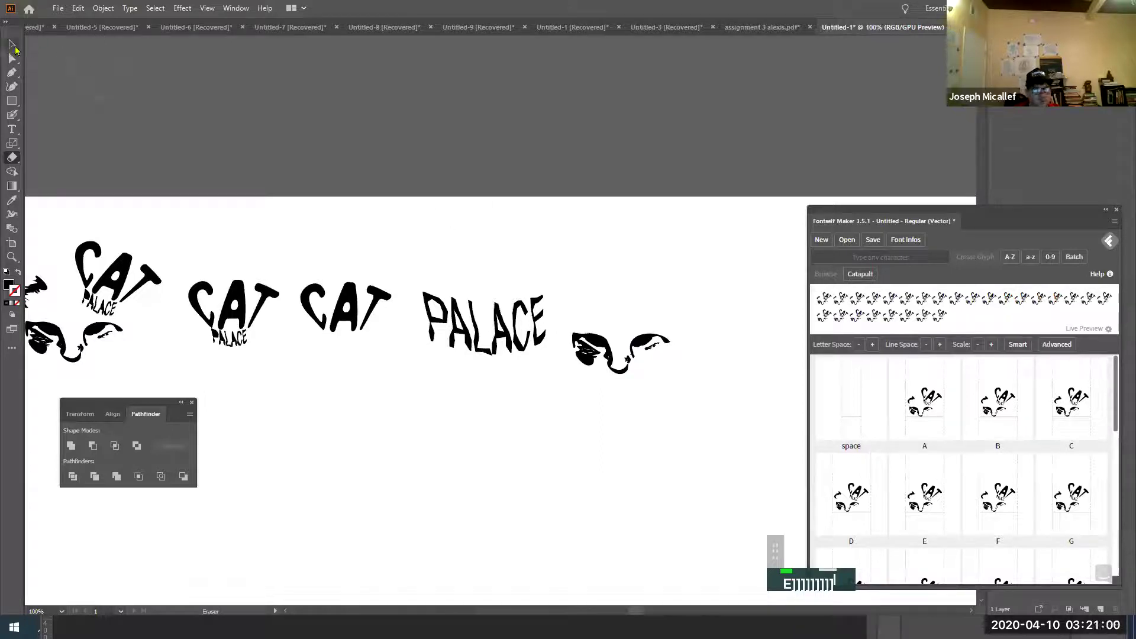
pyautogui.click(593, 346)
pyautogui.moveTo(594, 346); pyautogui.dragTo(618, 326)
pyautogui.hotkey('ctrl', 'z')
pyautogui.keyDown('ctrl'); pyautogui.click(687, 394); pyautogui.keyUp('ctrl')
pyautogui.moveTo(695, 395); pyautogui.dragTo(565, 311)
pyautogui.moveTo(595, 346); pyautogui.dragTo(620, 315)
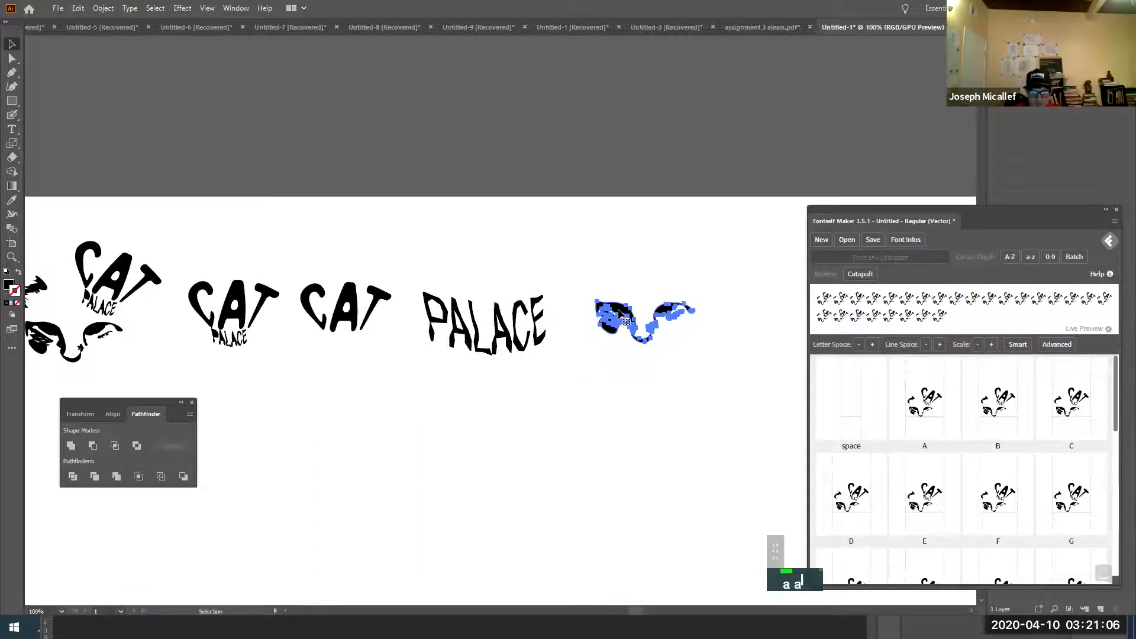
pyautogui.hotkey('ctrl', '8')
pyautogui.click(668, 394)
# Marquee-select the cat, CAT, PALACE and cat-face row and Alt-drag a copy to the right
pyautogui.click(620, 309)
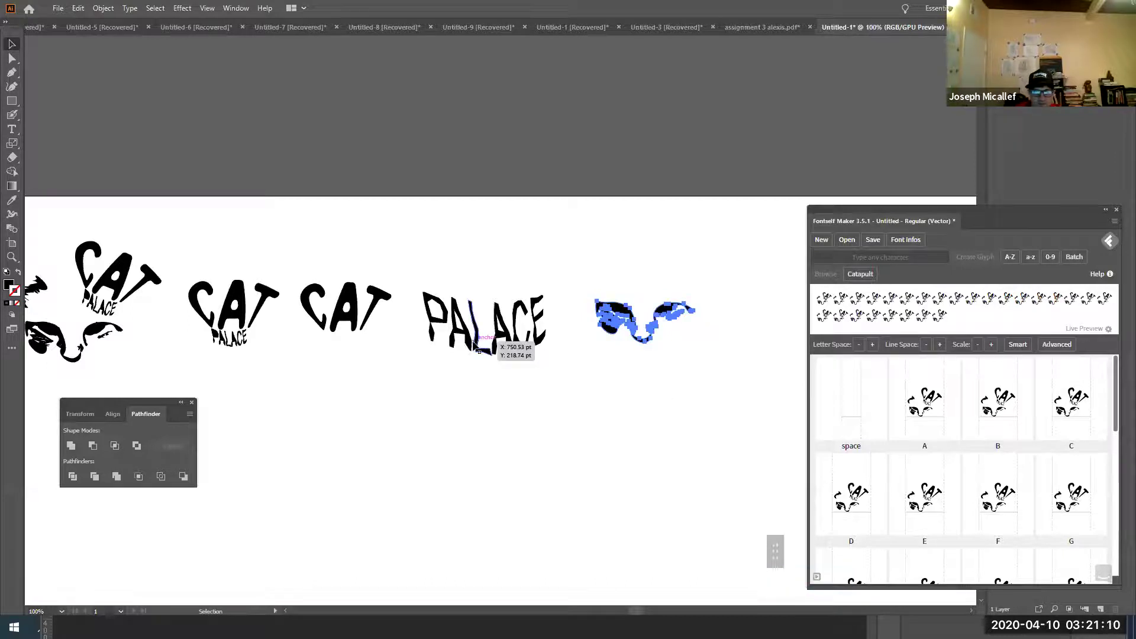
pyautogui.click(503, 340)
pyautogui.keyDown('ctrl'); pyautogui.keyDown('alt'); pyautogui.click(541, 391); pyautogui.keyUp('alt'); pyautogui.keyUp('ctrl')
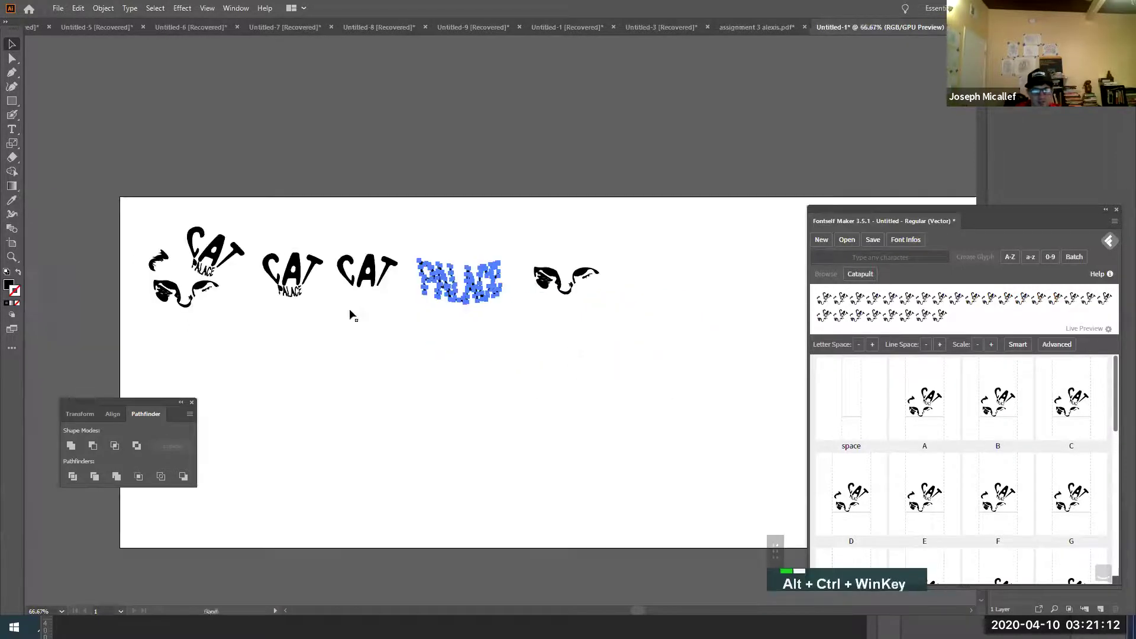
pyautogui.click(547, 353)
pyautogui.keyDown('ctrl'); pyautogui.keyDown('alt'); pyautogui.click(599, 315); pyautogui.keyUp('alt'); pyautogui.keyUp('ctrl')
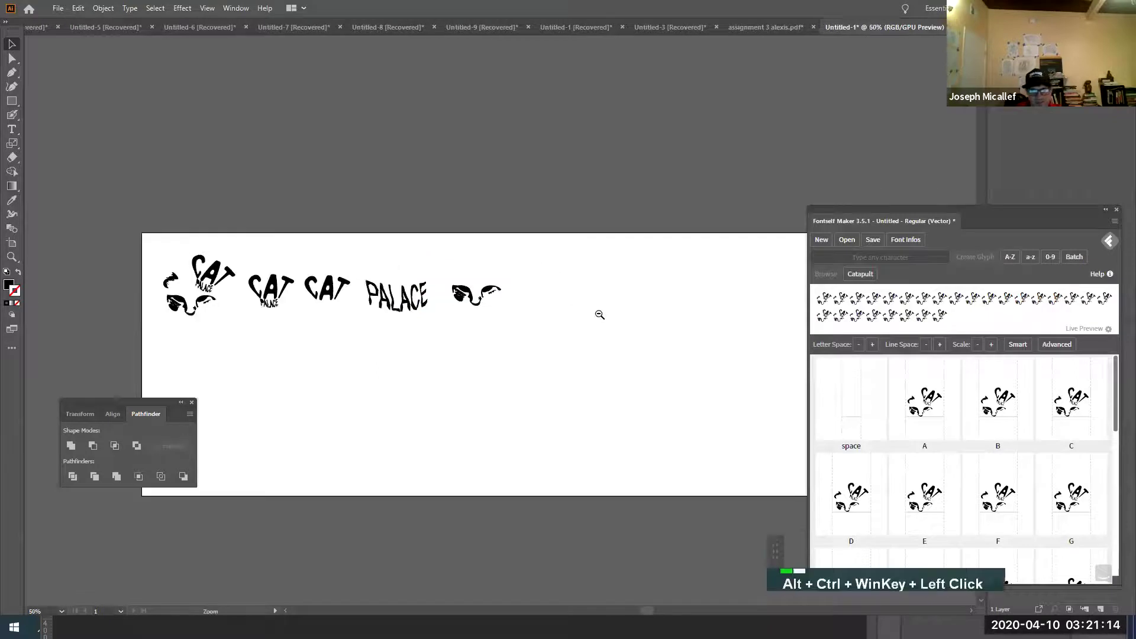
pyautogui.press('space')
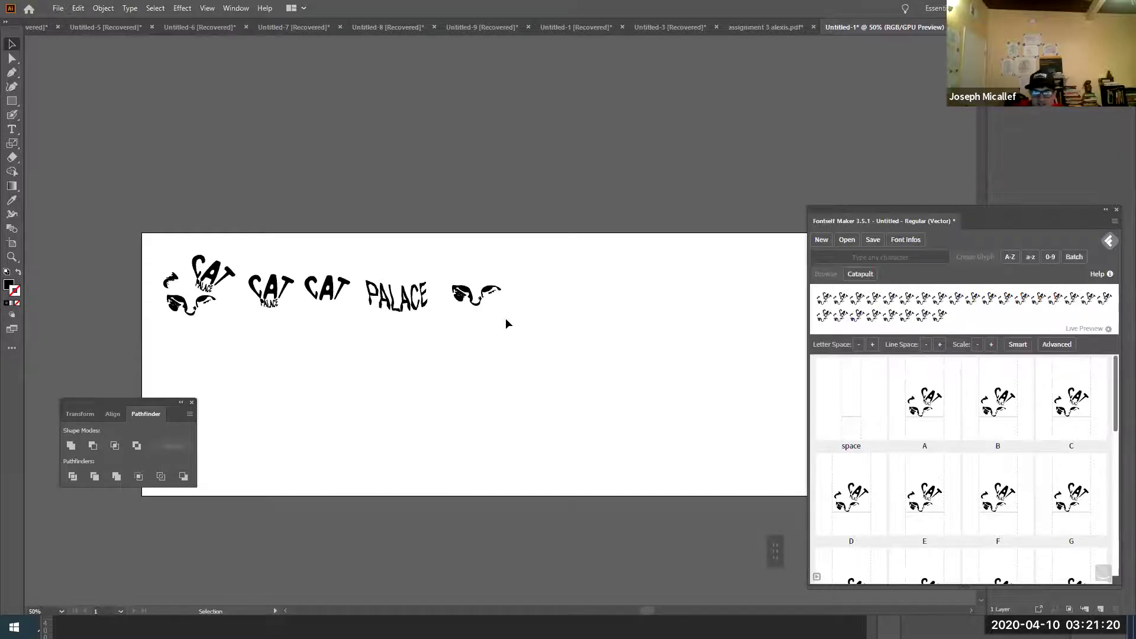
pyautogui.moveTo(529, 330); pyautogui.dragTo(250, 275)
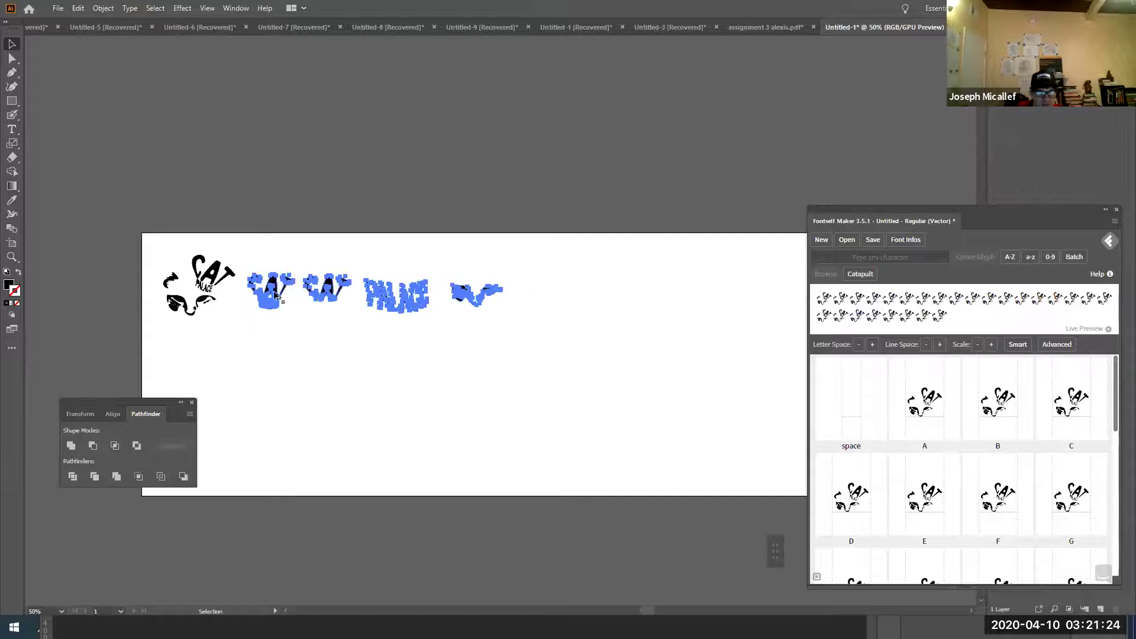
pyautogui.press('alt')
pyautogui.moveTo(503, 331); pyautogui.dragTo(168, 255)
pyautogui.moveTo(237, 296); pyautogui.dragTo(557, 266)
# Review the repeated rows across the artboard and select all the artwork
pyautogui.keyDown('ctrl'); pyautogui.keyDown('alt'); pyautogui.doubleClick(622, 339); pyautogui.keyUp('alt'); pyautogui.keyUp('ctrl')
pyautogui.click(644, 349)
pyautogui.press('space')
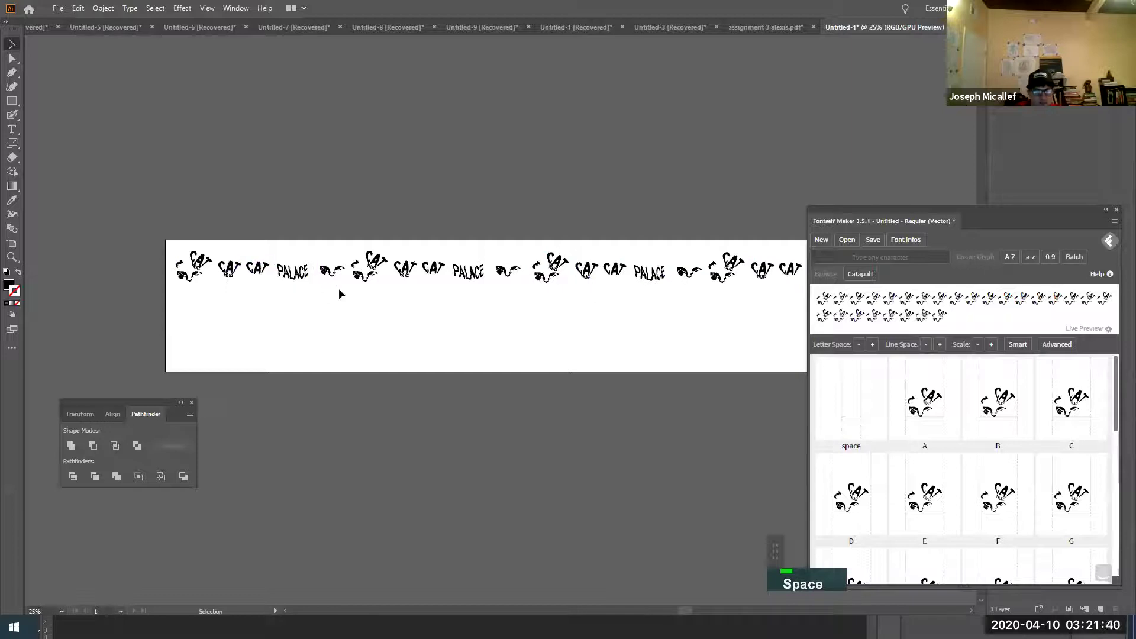
pyautogui.keyDown('ctrl'); pyautogui.keyDown('alt'); pyautogui.click(638, 328); pyautogui.keyUp('alt'); pyautogui.keyUp('ctrl')
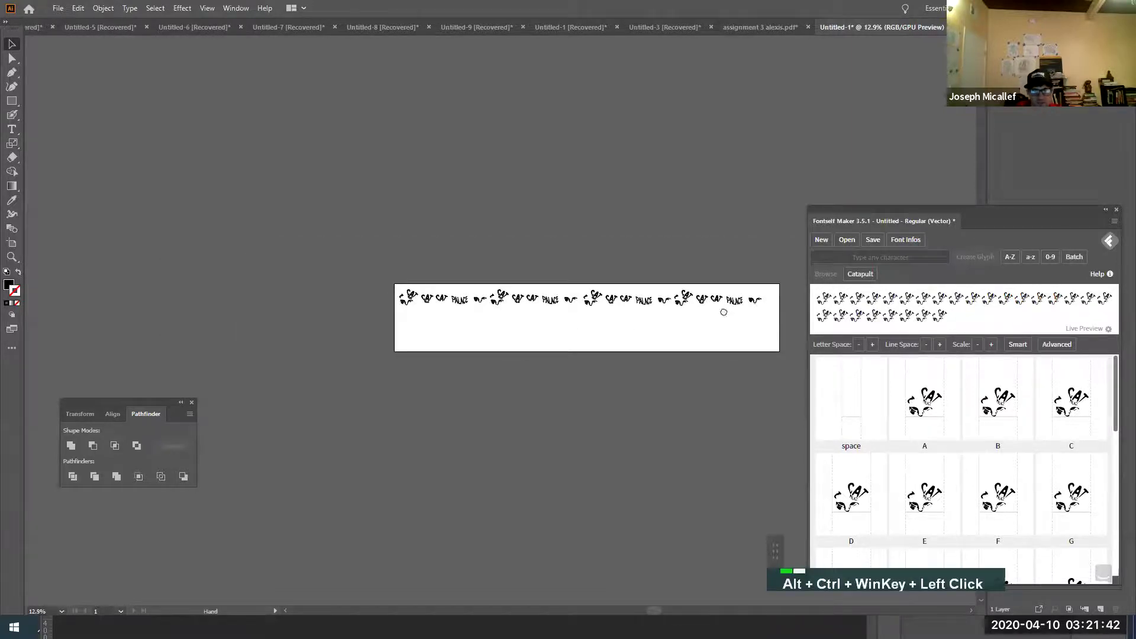
pyautogui.moveTo(723, 310); pyautogui.dragTo(444, 367)
pyautogui.keyDown('ctrl'); pyautogui.doubleClick(444, 367); pyautogui.keyUp('ctrl')
pyautogui.press('space')
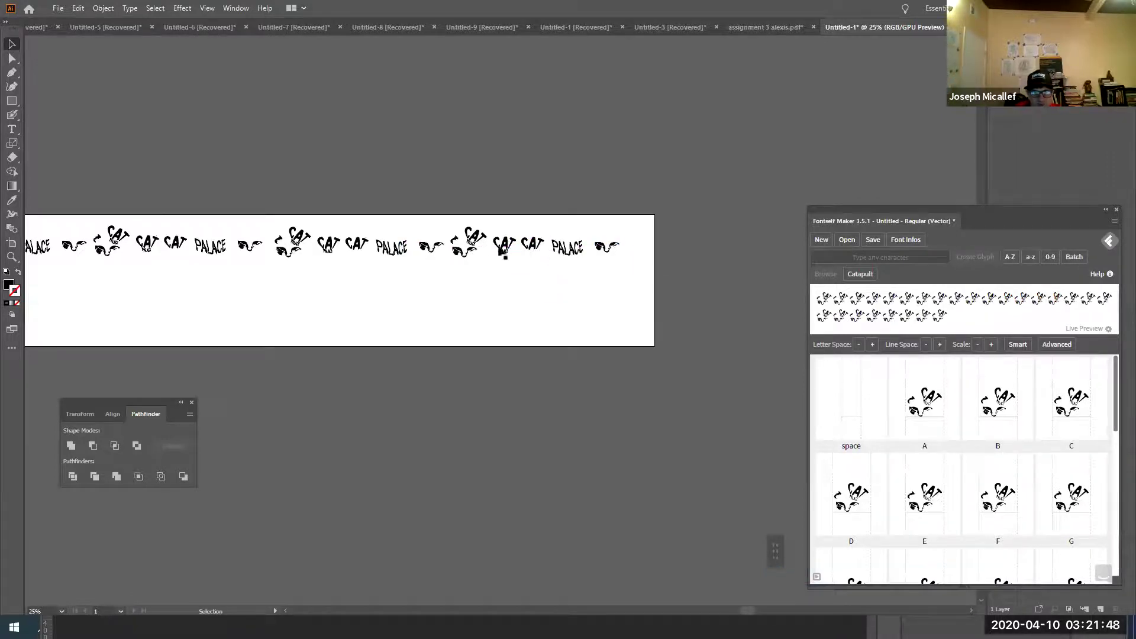
pyautogui.moveTo(632, 274); pyautogui.dragTo(642, 248)
# Discard the old font for a new one, select all artwork, and import it as glyphs A–Z
pyautogui.click(830, 238)
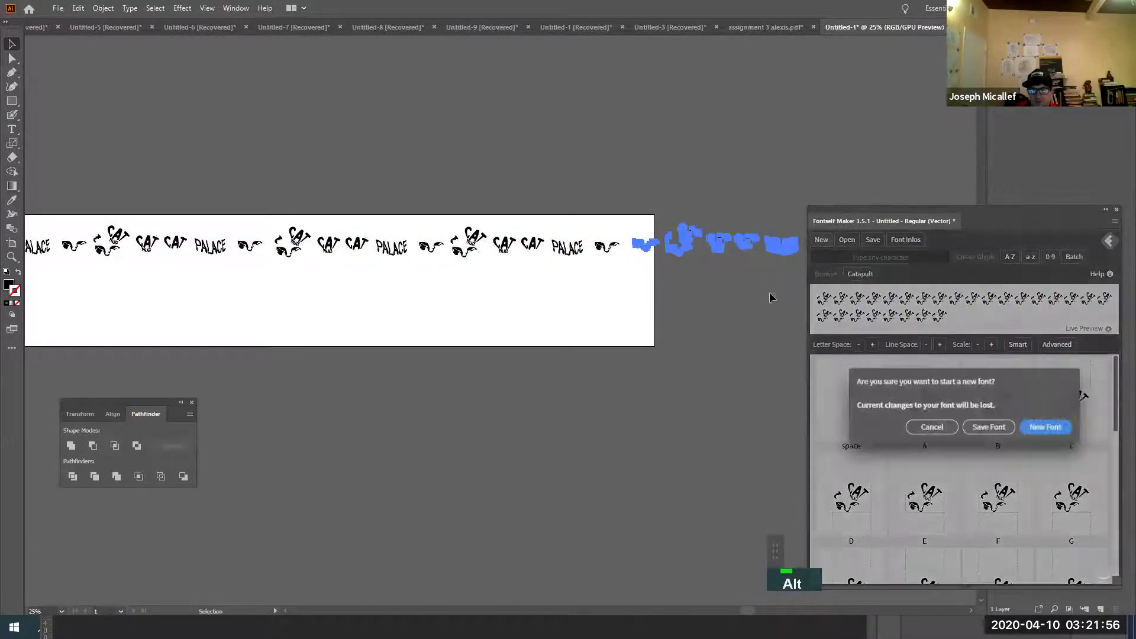
pyautogui.click(1059, 435)
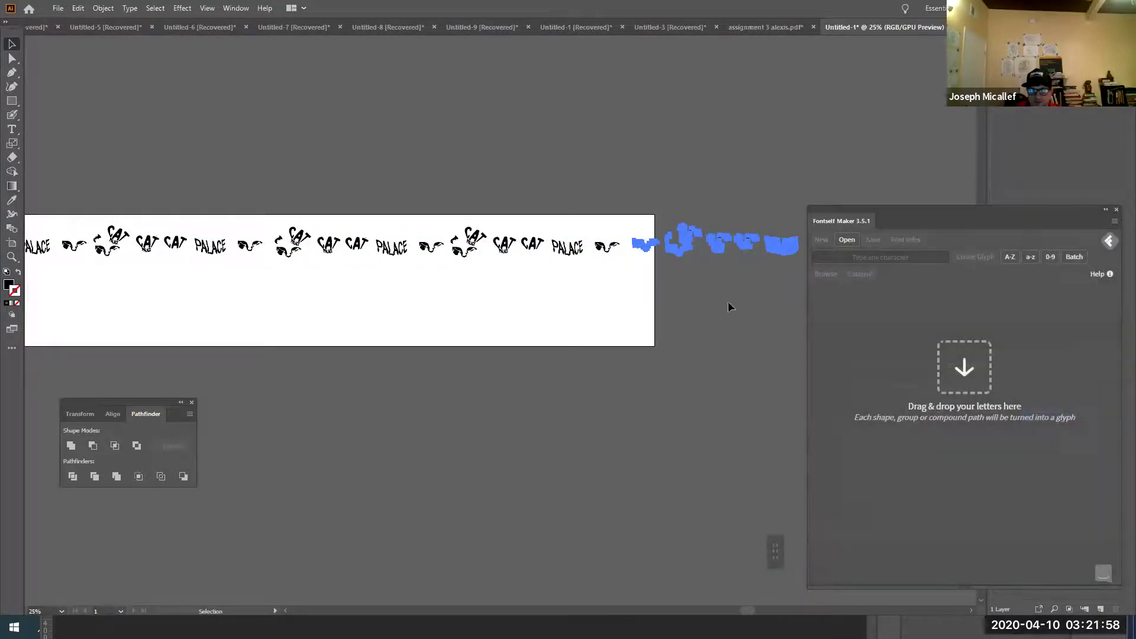
pyautogui.keyDown('ctrl'); pyautogui.keyDown('alt'); pyautogui.keyDown('super'); pyautogui.doubleClick(727, 300); pyautogui.keyUp('super'); pyautogui.keyUp('alt'); pyautogui.keyUp('ctrl')
pyautogui.press('space')
pyautogui.click(243, 270)
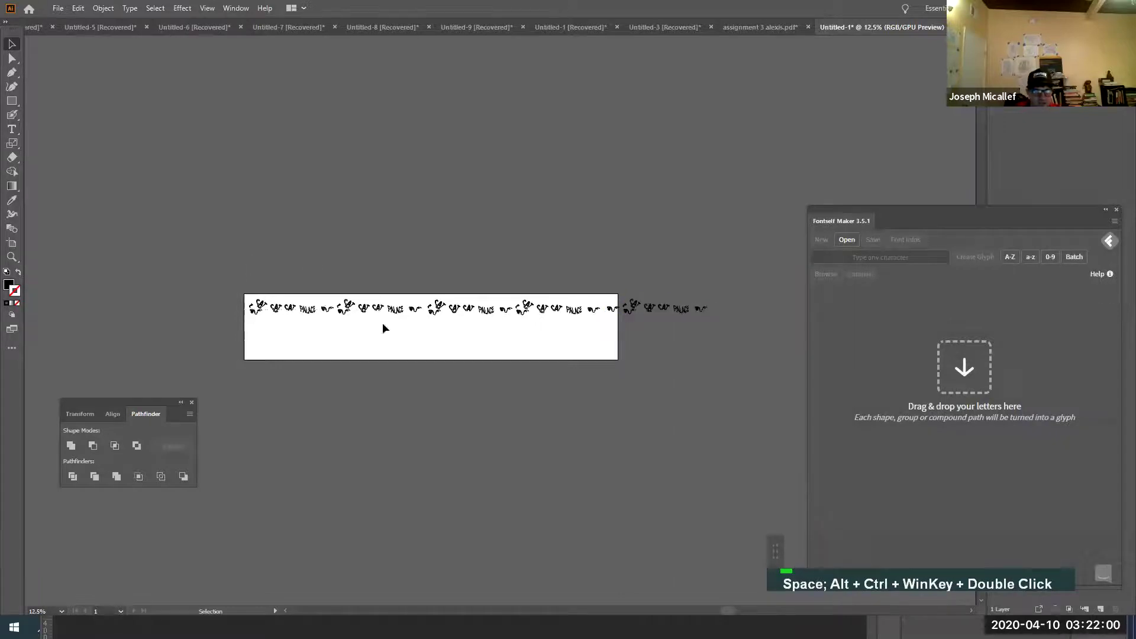
pyautogui.hotkey('ctrl', 'a')
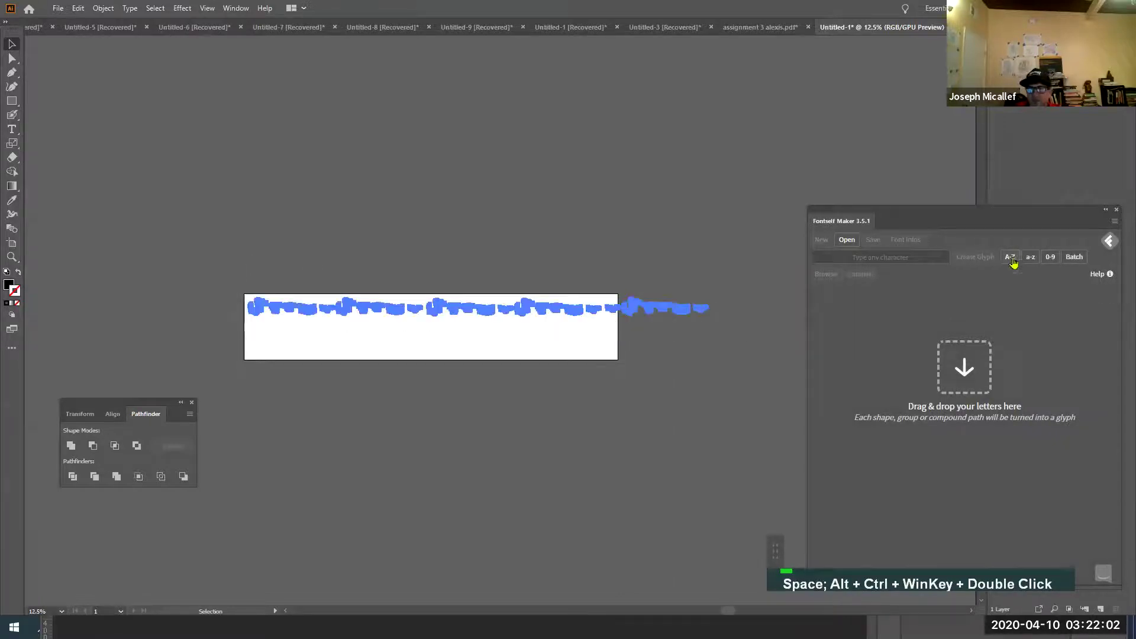
pyautogui.click(1011, 258)
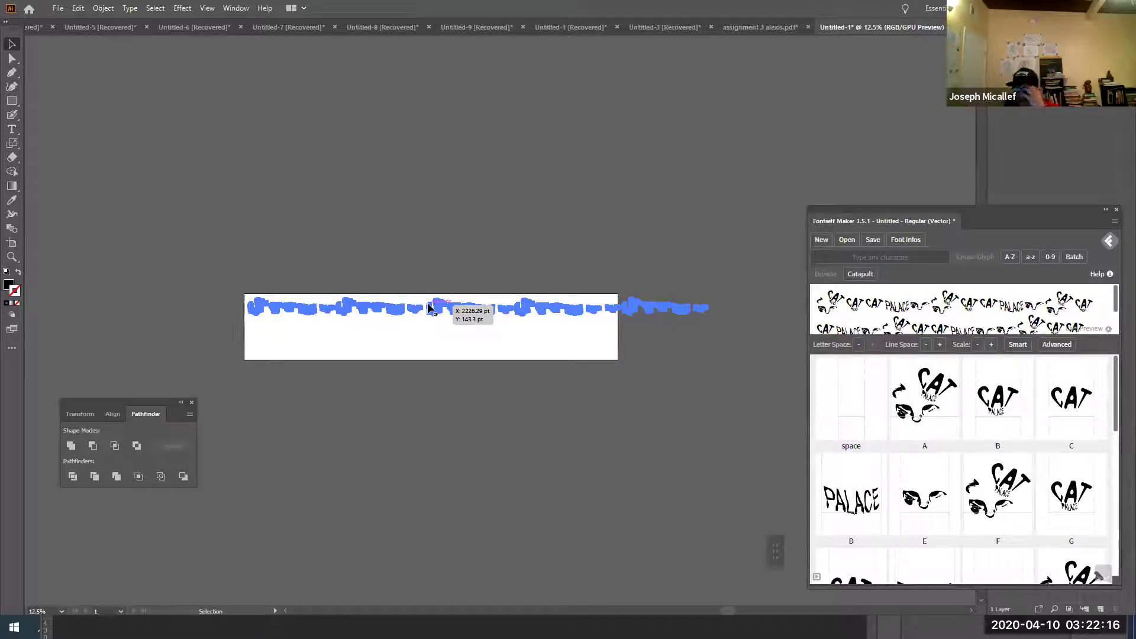
# Move and enlarge the Fontself Maker panel, then scroll through the A–Z glyph grid
pyautogui.moveTo(430, 308); pyautogui.dragTo(430, 307)
pyautogui.moveTo(956, 209); pyautogui.dragTo(837, 82)
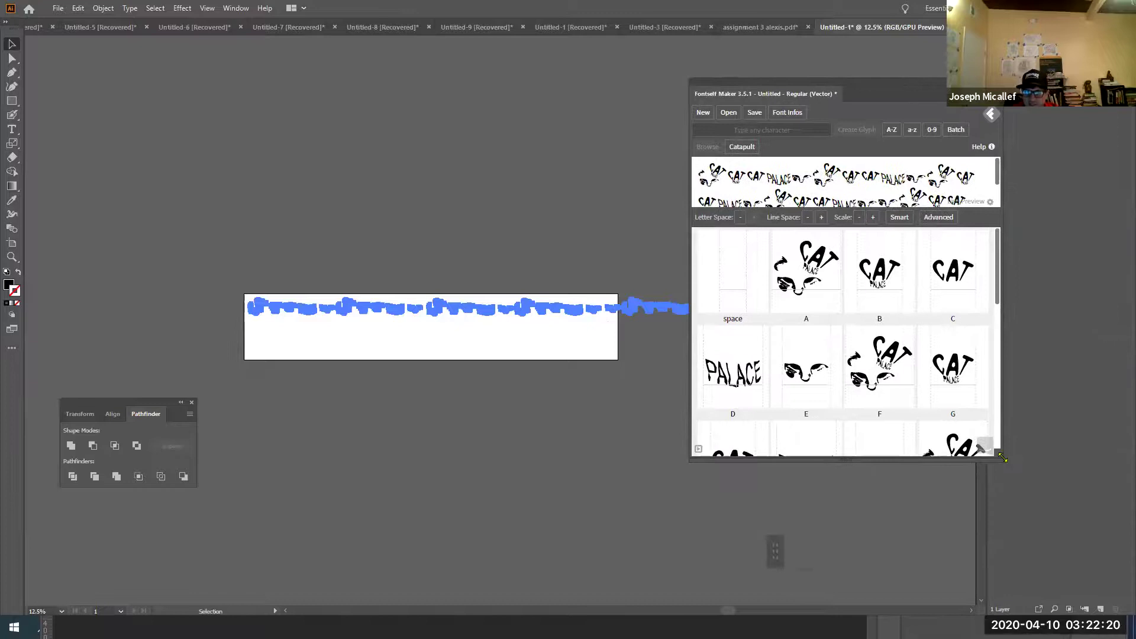
pyautogui.moveTo(1002, 457); pyautogui.dragTo(1004, 606)
pyautogui.scroll(-3, 919, 447)
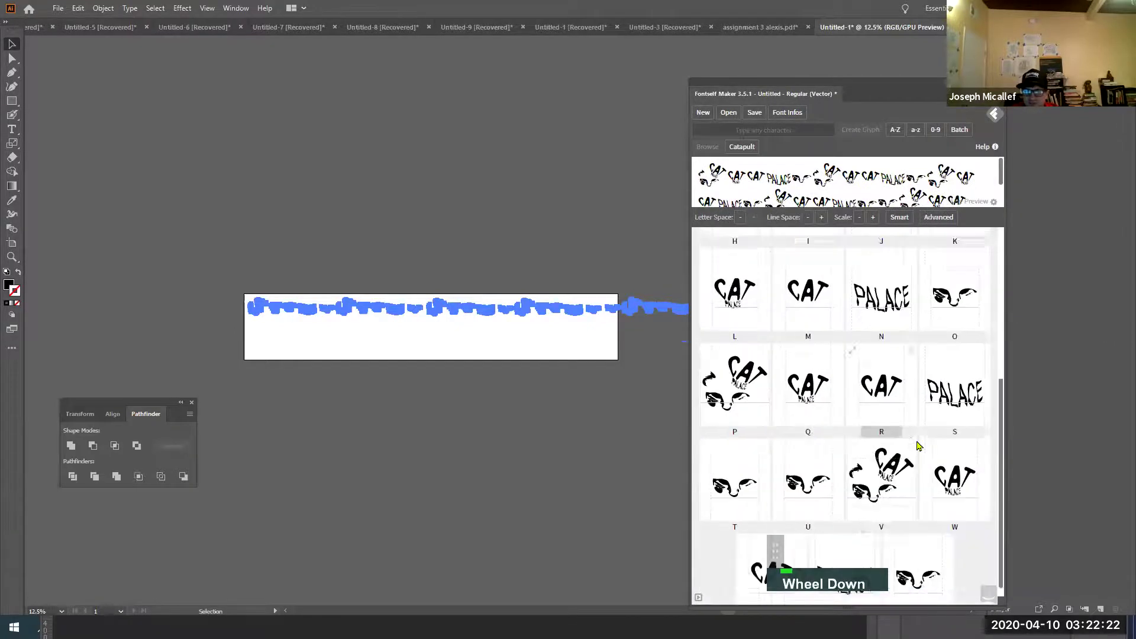
pyautogui.scroll(5, 918, 446)
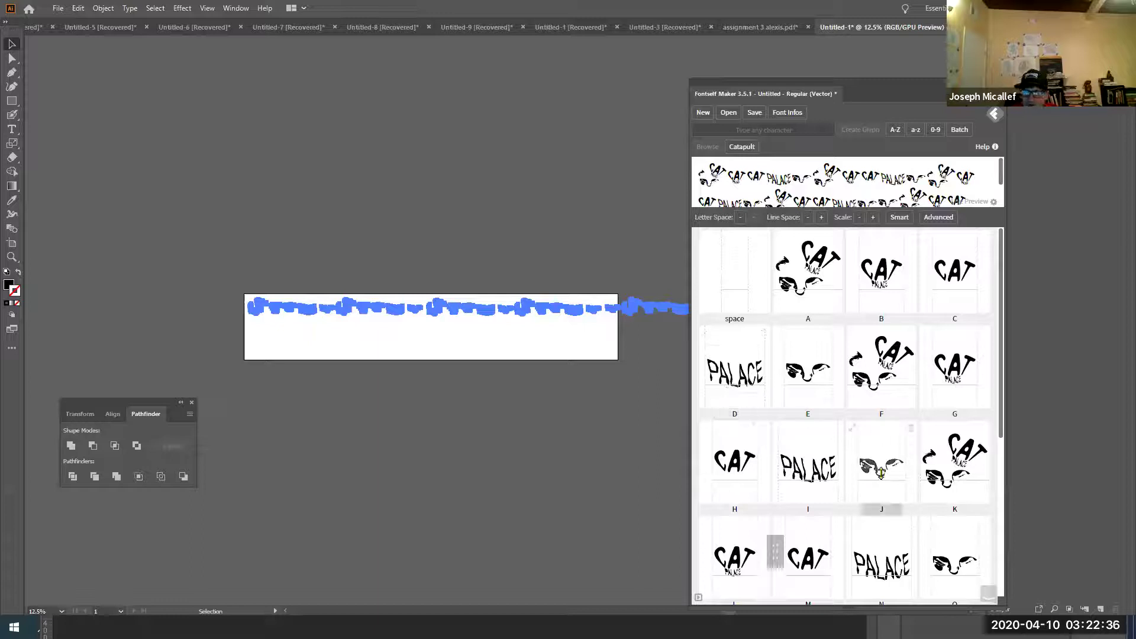
pyautogui.scroll(-1, 947, 419)
pyautogui.scroll(-5, 947, 418)
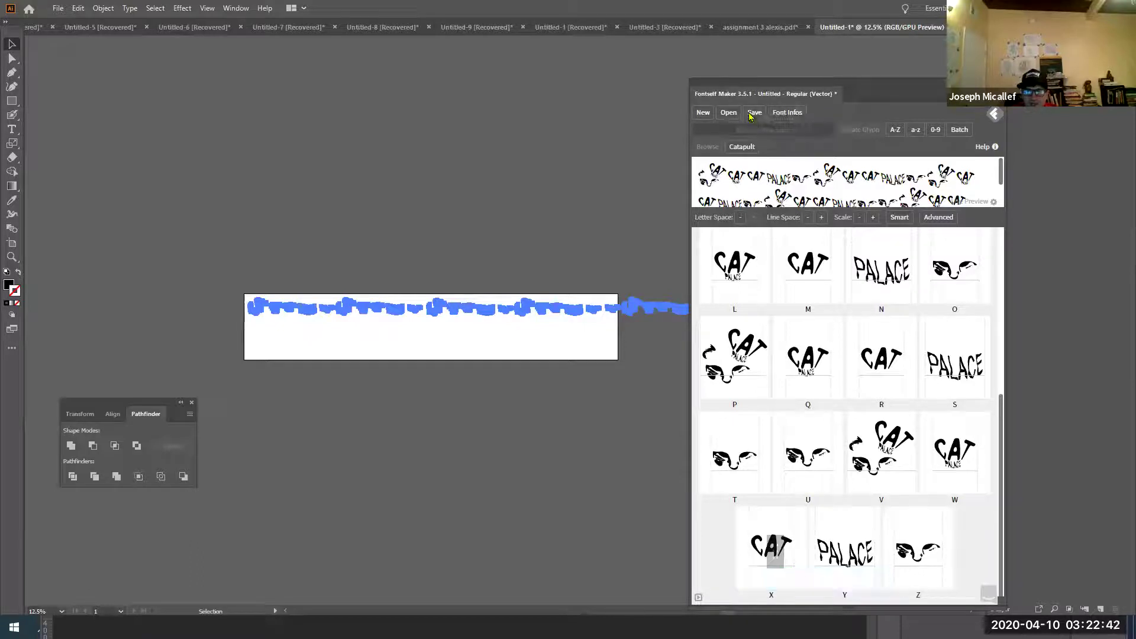
# Name the Fontself font 'Alexis Cat Emoticons' and save the OTF file to the Desktop
pyautogui.click(749, 114)
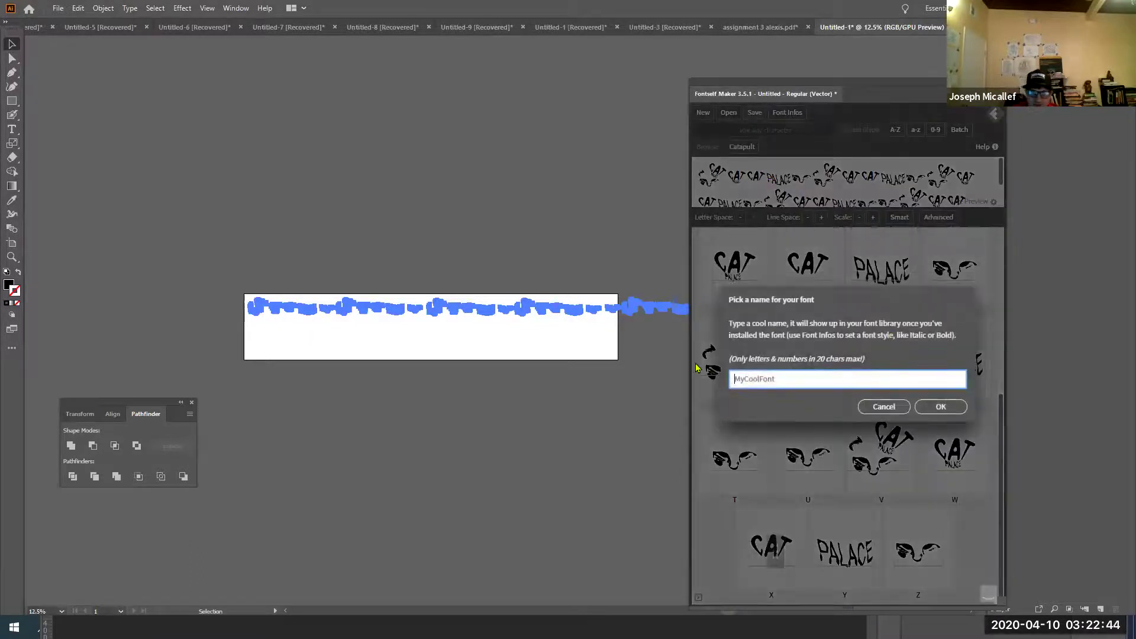
pyautogui.write('Alexi')
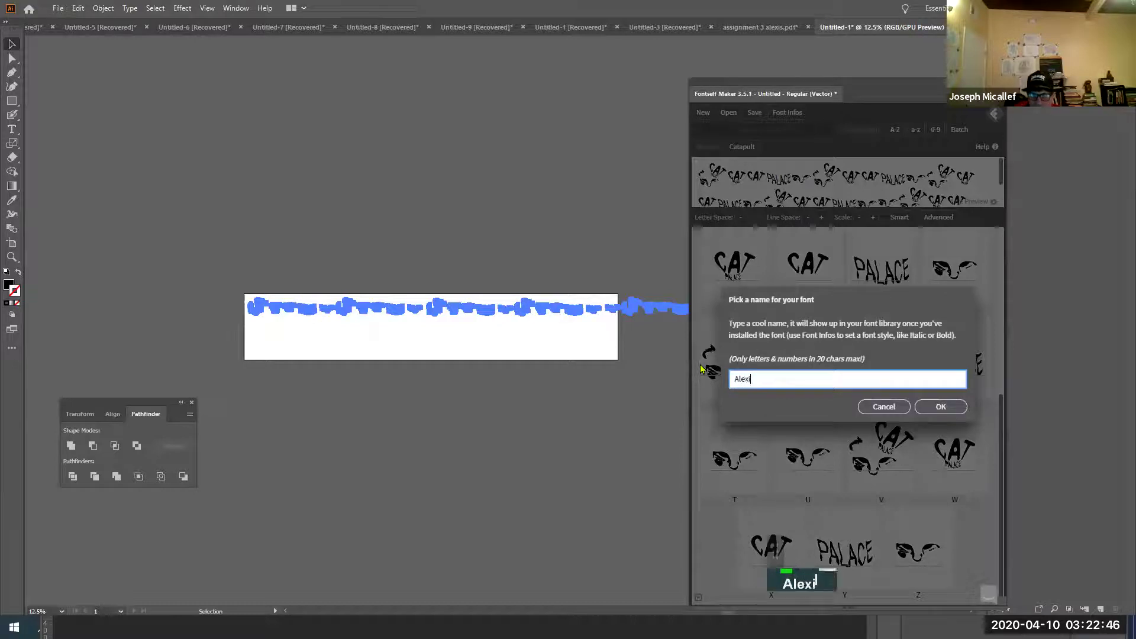
pyautogui.write('s Cat')
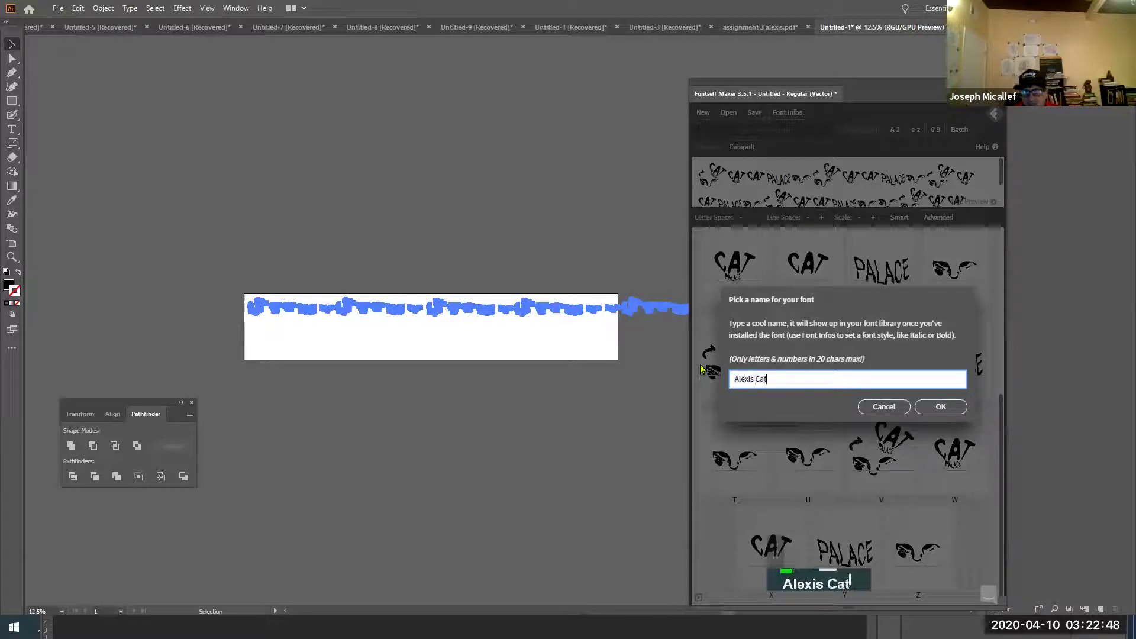
pyautogui.write(' Emo')
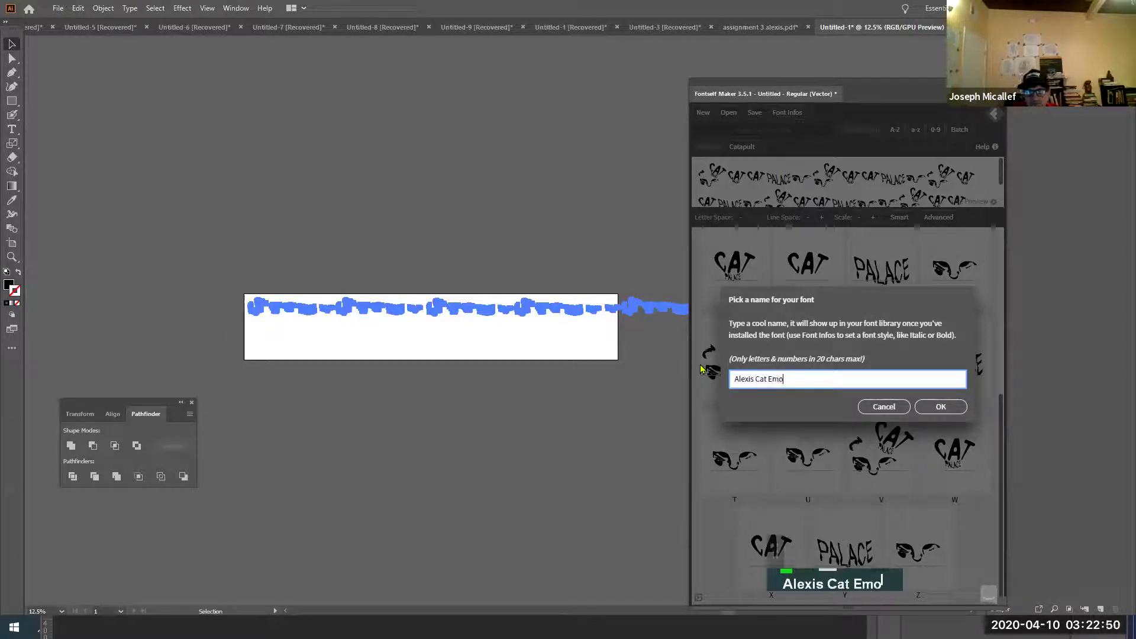
pyautogui.write('ticons')
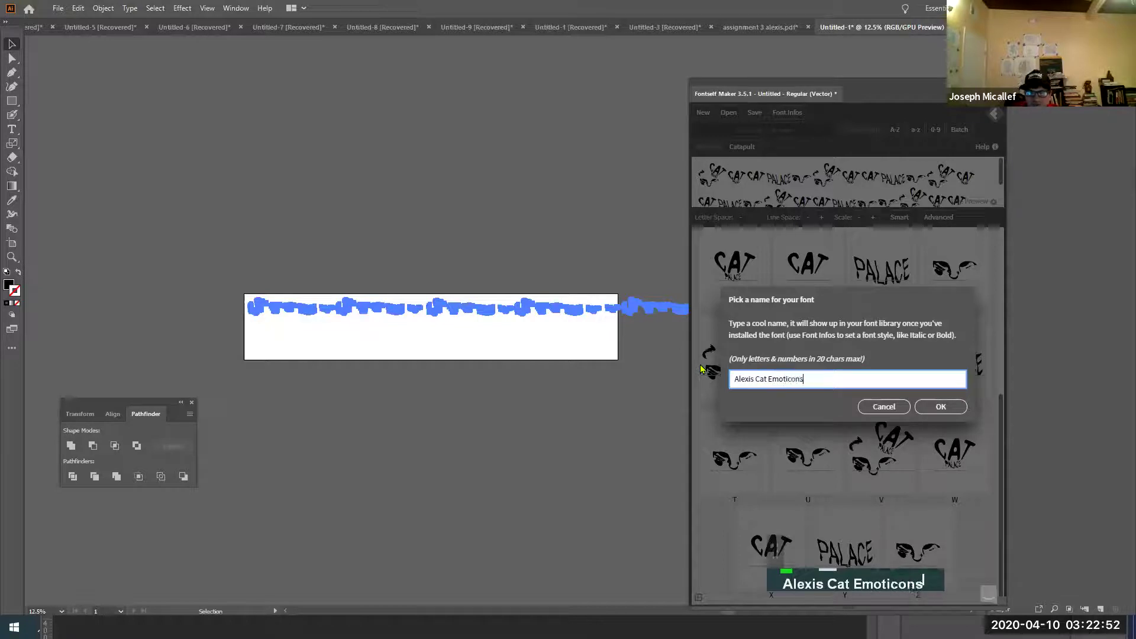
pyautogui.press('Return')
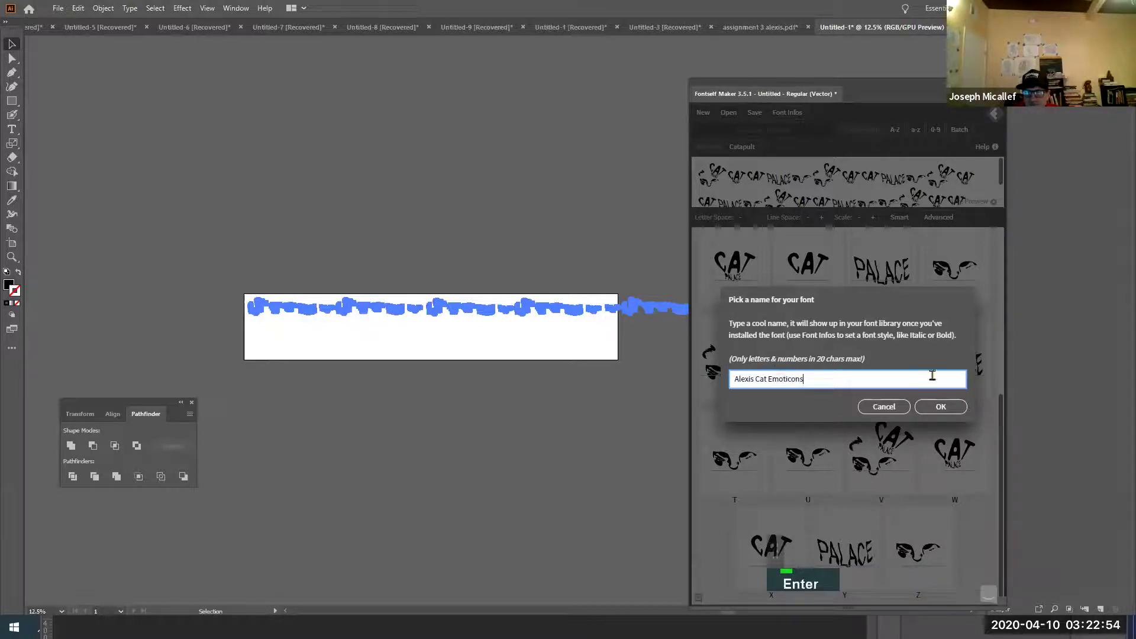
pyautogui.click(934, 408)
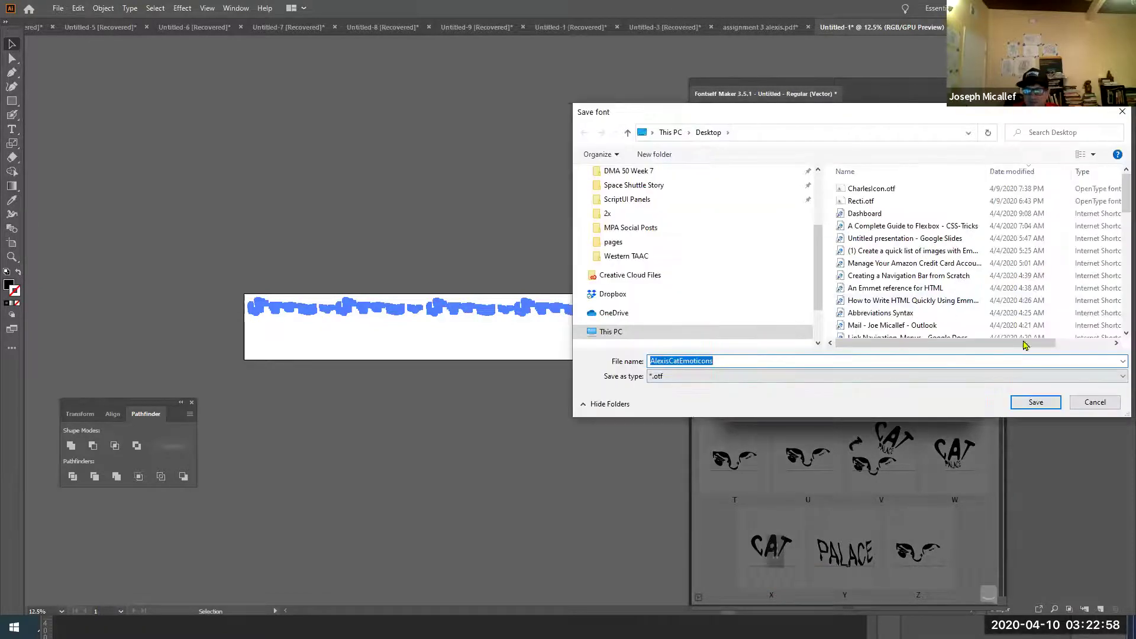
pyautogui.click(1030, 408)
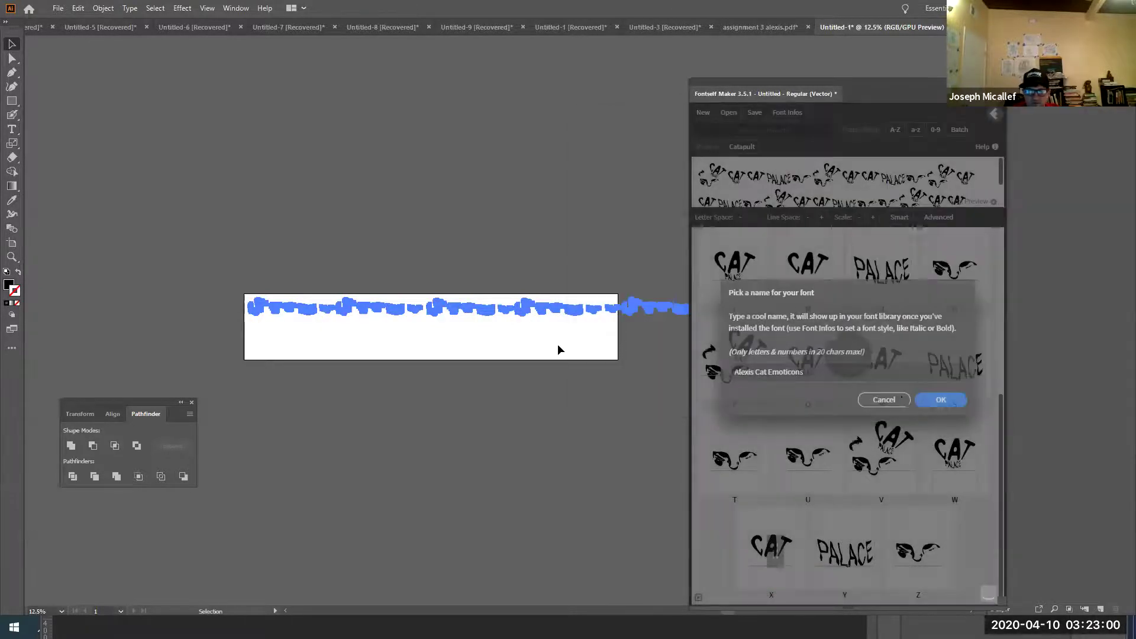
# Adjust the canvas zoom, then switch over to Photoshop with Alt+Tab
pyautogui.keyDown('ctrl'); pyautogui.click(532, 328); pyautogui.keyUp('ctrl')
pyautogui.keyDown('ctrl'); pyautogui.click(528, 327); pyautogui.keyUp('ctrl')
pyautogui.keyDown('ctrl'); pyautogui.keyDown('alt'); pyautogui.keyDown('super'); pyautogui.click(286, 210); pyautogui.keyUp('super'); pyautogui.keyUp('alt'); pyautogui.keyUp('ctrl')
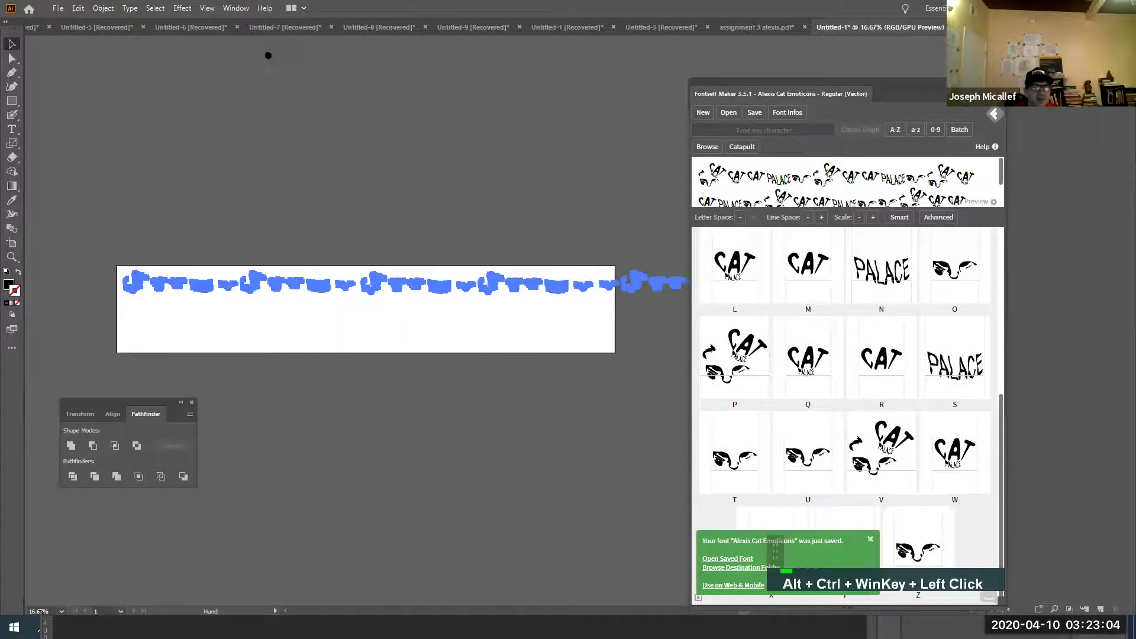
pyautogui.press('space')
pyautogui.press('alt')
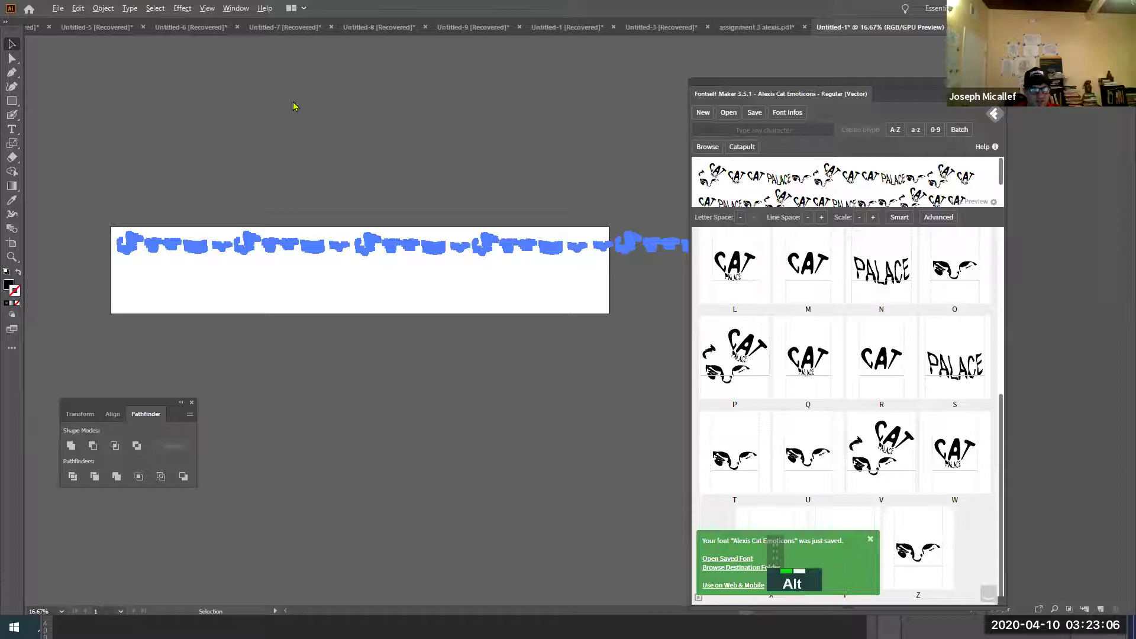
pyautogui.hotkey('alt', 'Tab')
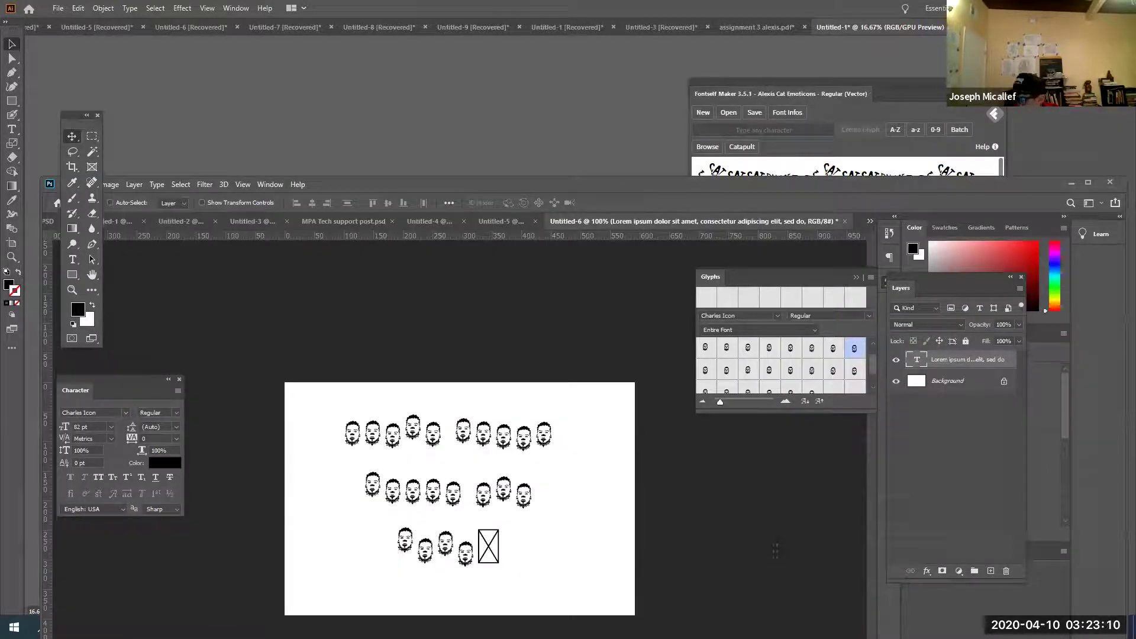
# Minimize all windows with Win+D so the desktop and saved font file show
pyautogui.rightClick(775, 550)
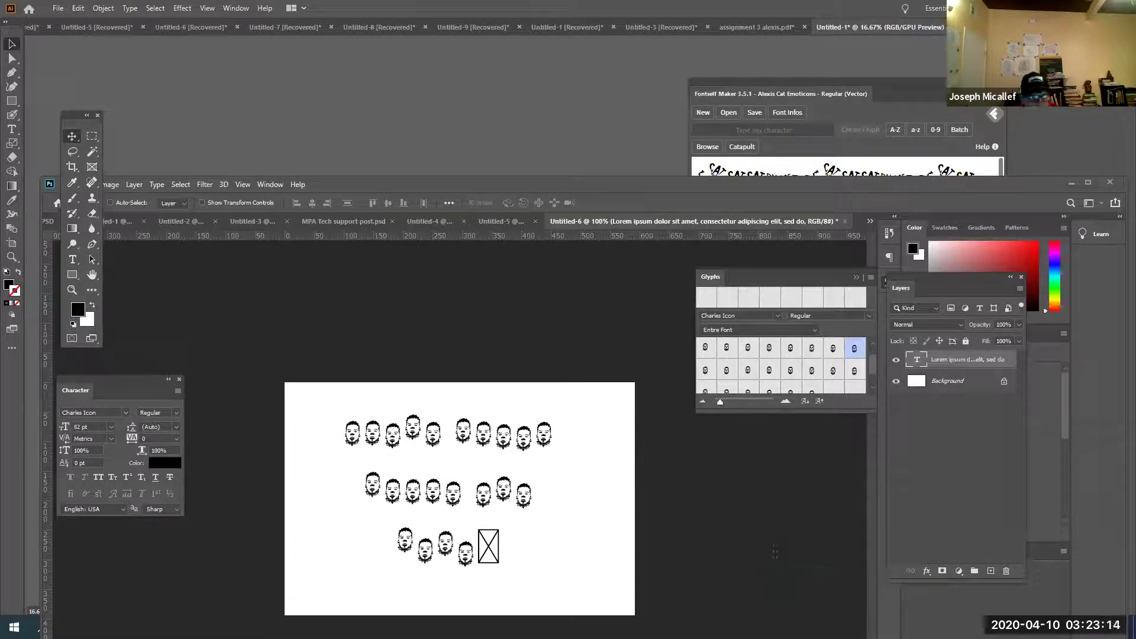
pyautogui.rightClick(775, 551)
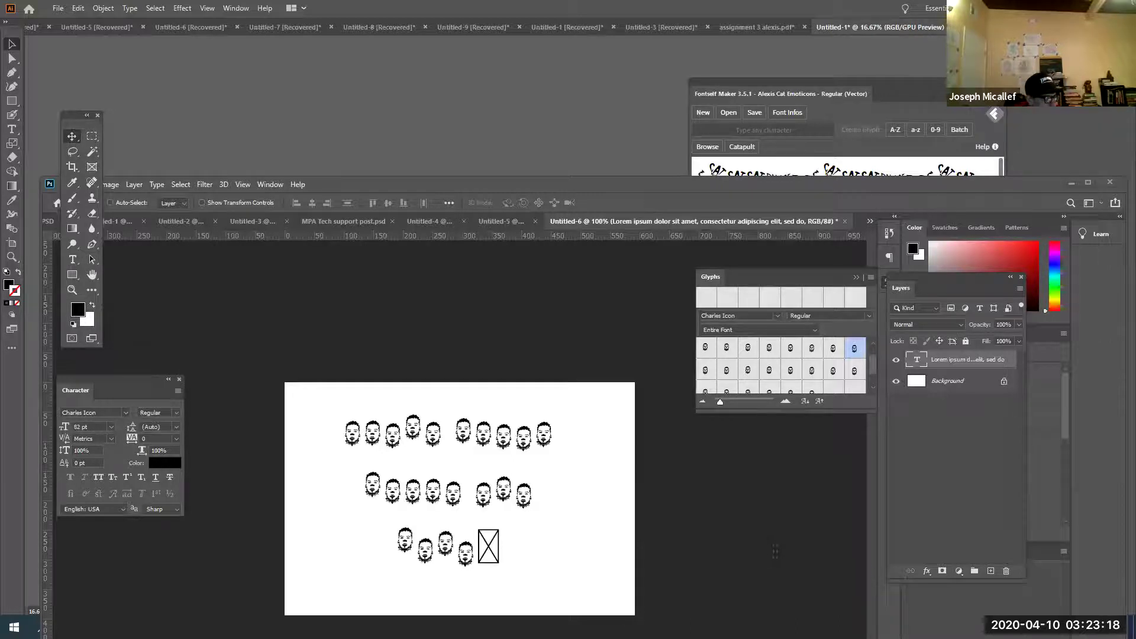
pyautogui.rightClick(775, 551)
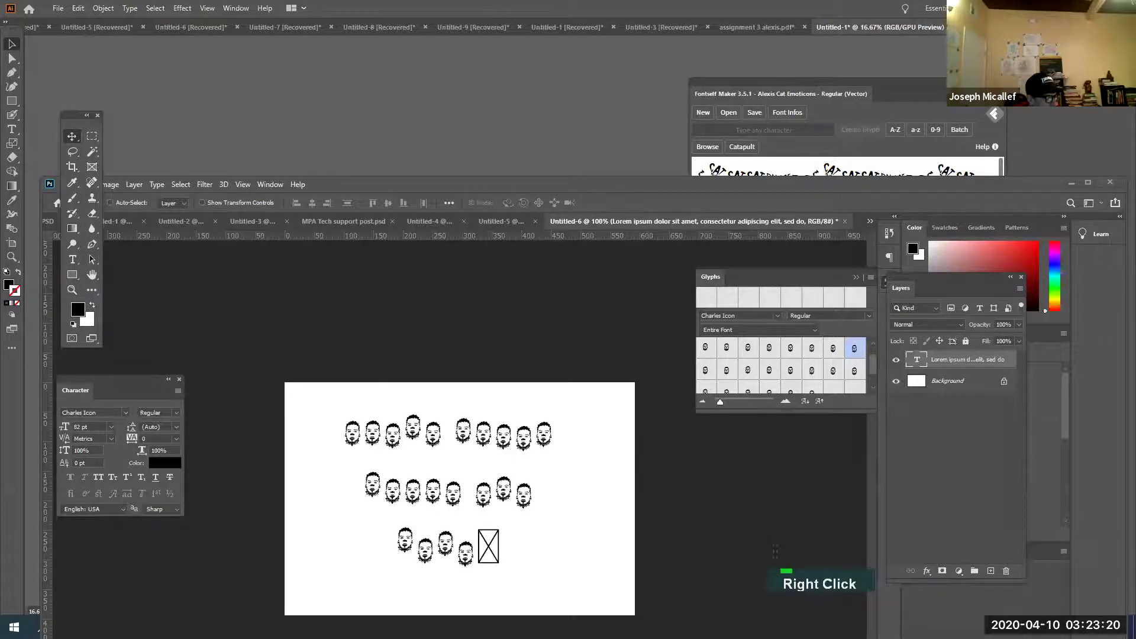
pyautogui.press('super+d')
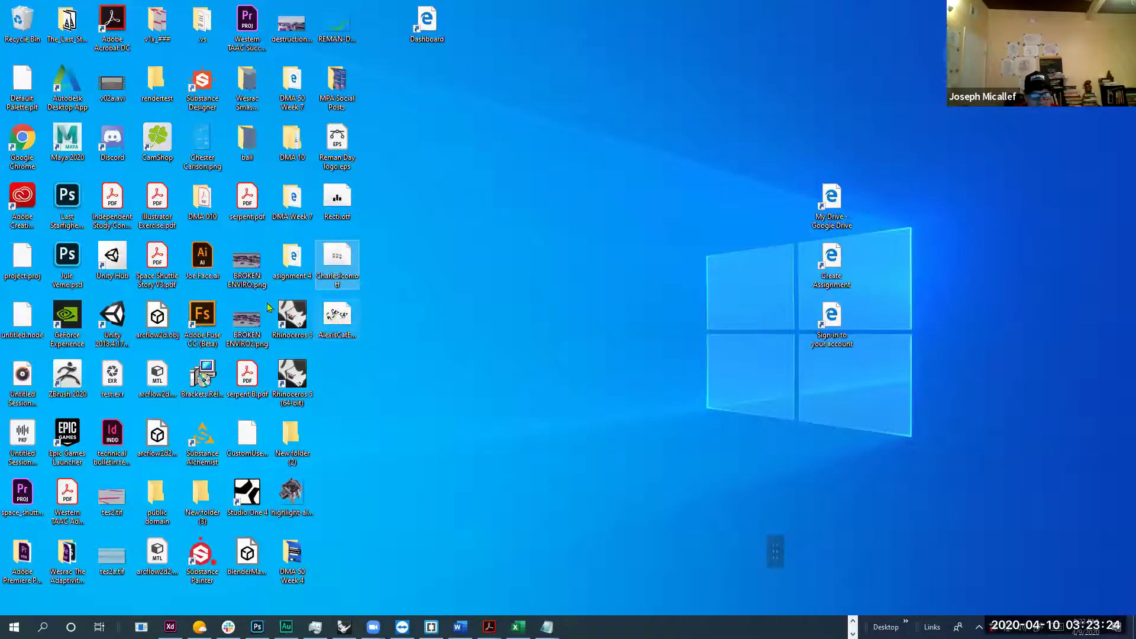
# Install AlexisCatEmoticons.otf from the desktop, then bring Illustrator forward and start a new document with Ctrl+N
pyautogui.rightClick(340, 314)
pyautogui.click(256, 322)
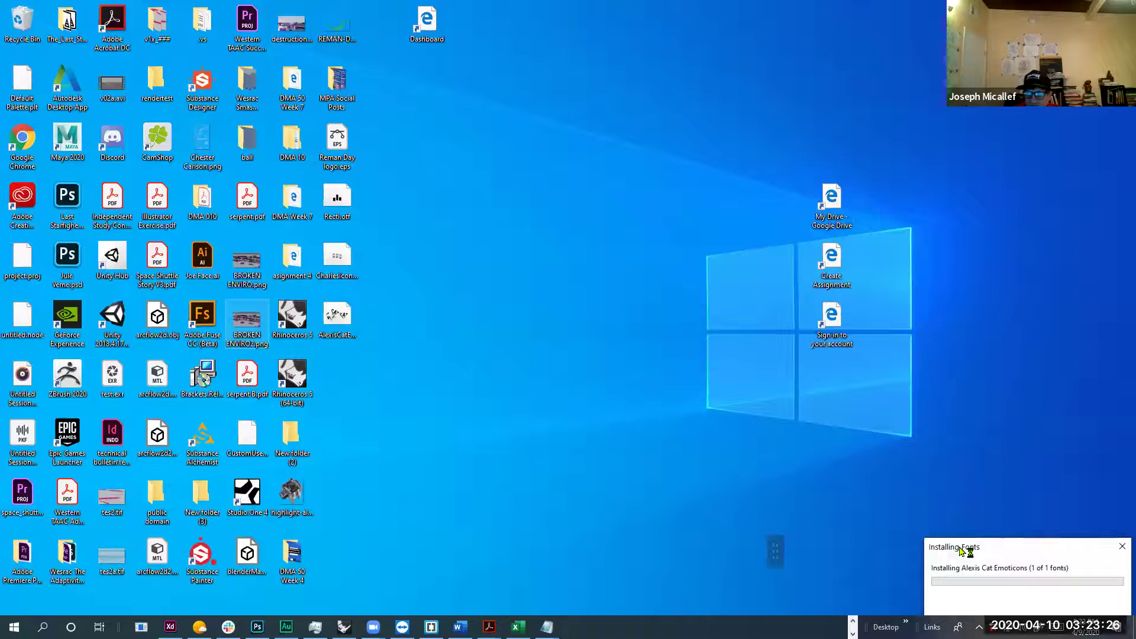
pyautogui.hotkey('alt', 'Tab')
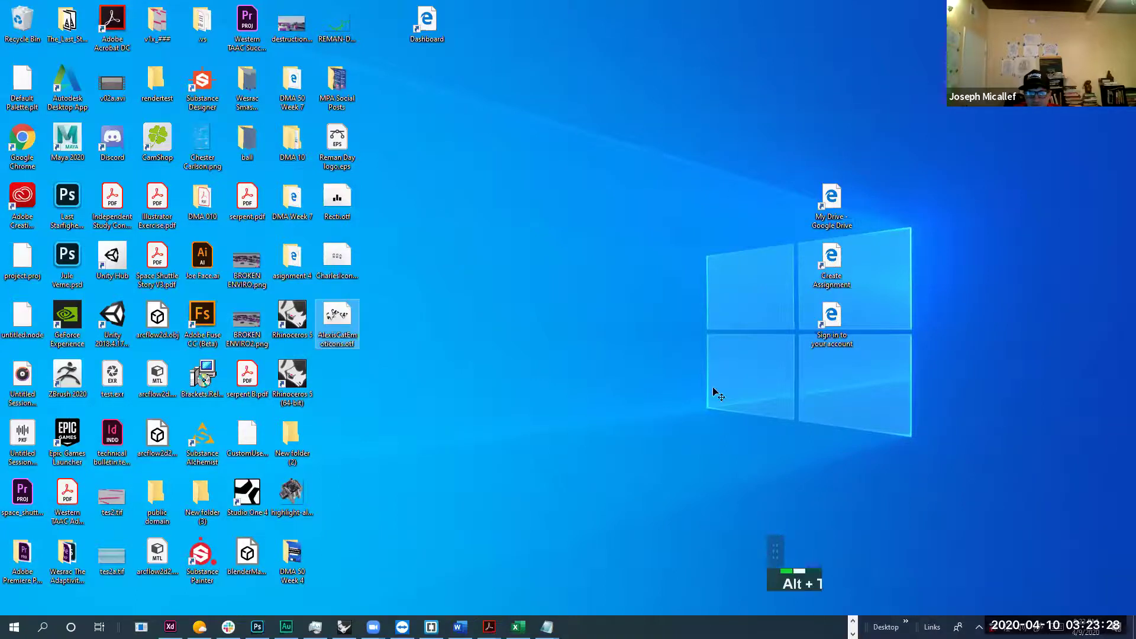
pyautogui.hotkey('alt', 'Tab')
pyautogui.hotkey('alt', 'Tab')
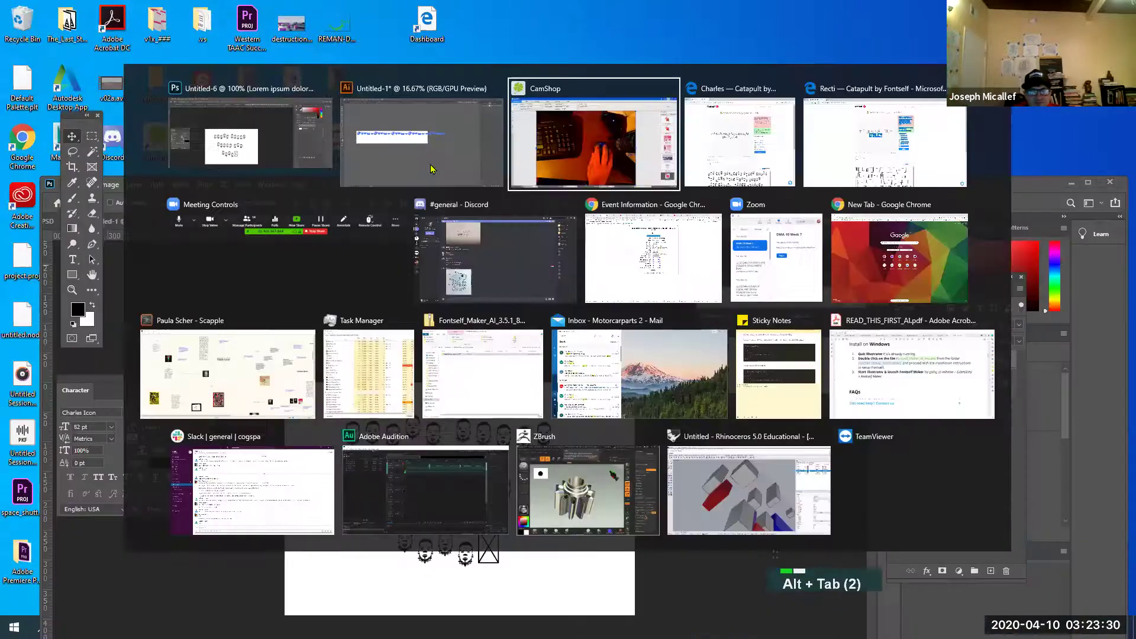
pyautogui.click(431, 166)
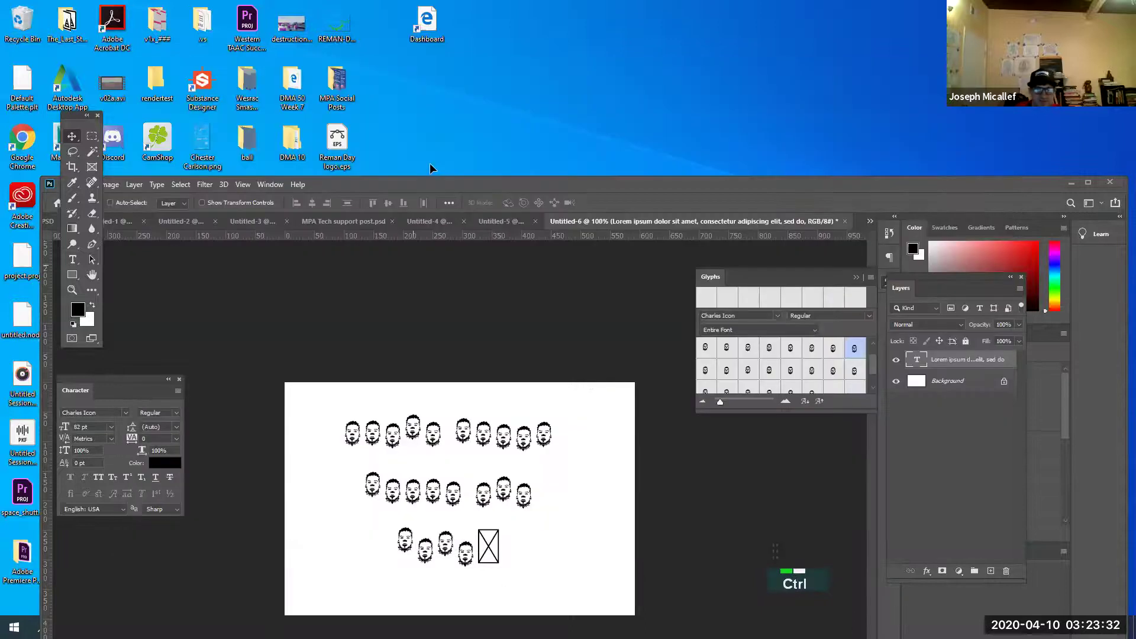
pyautogui.hotkey('ctrl', 'n')
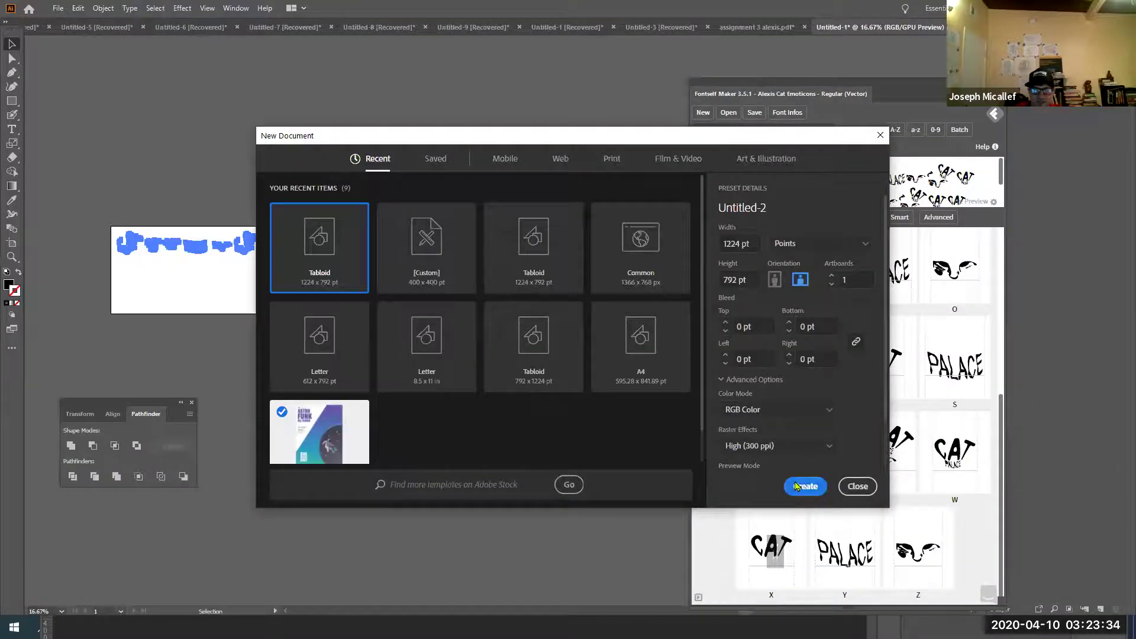
# Create a 1224 × 792 pt Tabloid document, frame the artboard, and move the Fontself panel right
pyautogui.click(800, 487)
pyautogui.keyDown('ctrl'); pyautogui.keyDown('alt'); pyautogui.keyDown('super'); pyautogui.click(443, 249); pyautogui.keyUp('super'); pyautogui.keyUp('alt'); pyautogui.keyUp('ctrl')
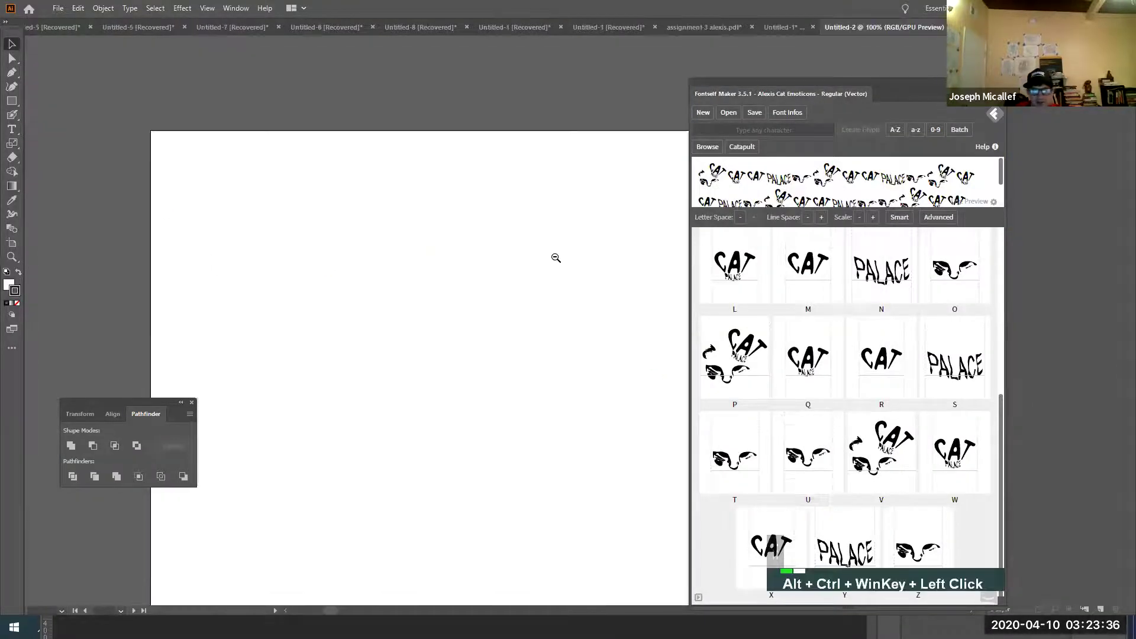
pyautogui.keyDown('ctrl'); pyautogui.keyDown('alt'); pyautogui.keyDown('super'); pyautogui.click(536, 284); pyautogui.keyUp('super'); pyautogui.keyUp('alt'); pyautogui.keyUp('ctrl')
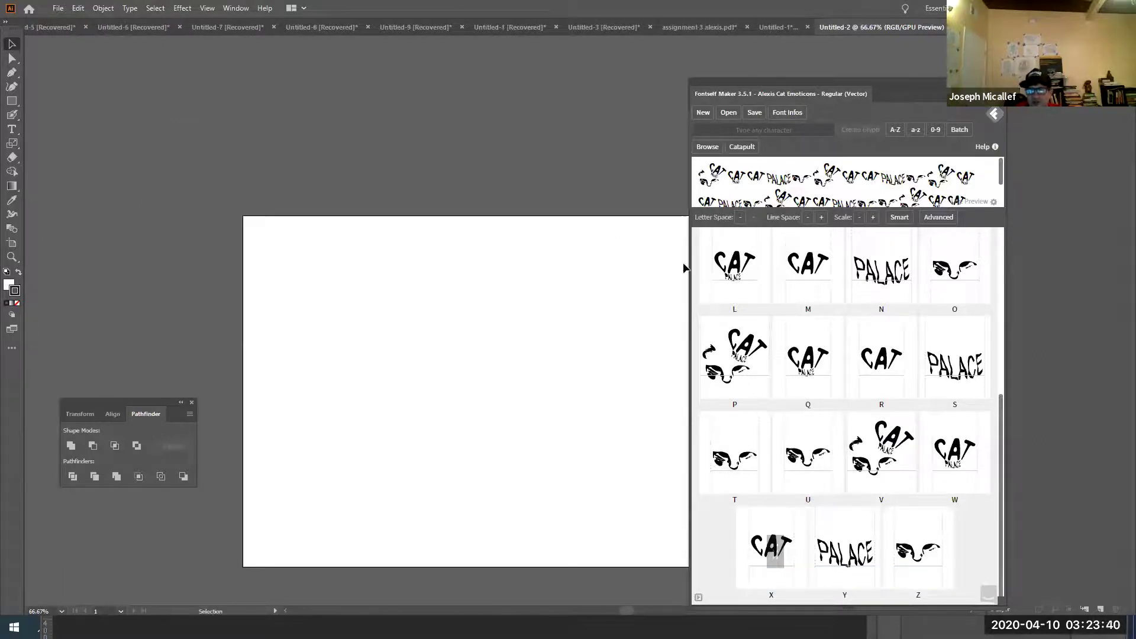
pyautogui.press('space')
pyautogui.moveTo(533, 228); pyautogui.dragTo(391, 151)
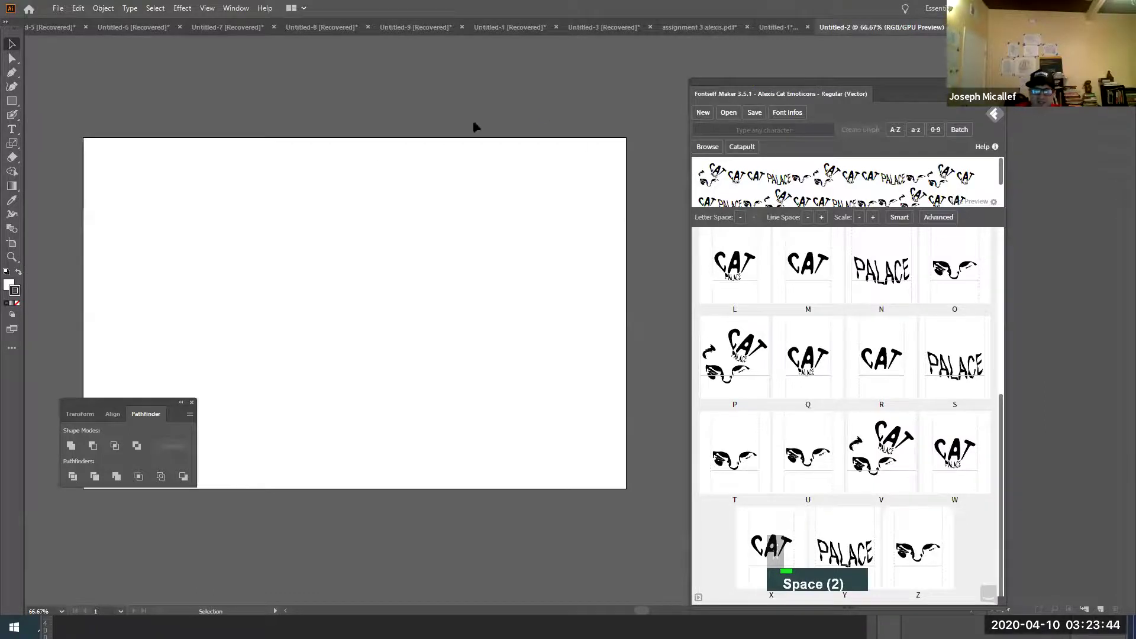
pyautogui.hotkey('ctrl', 'space')
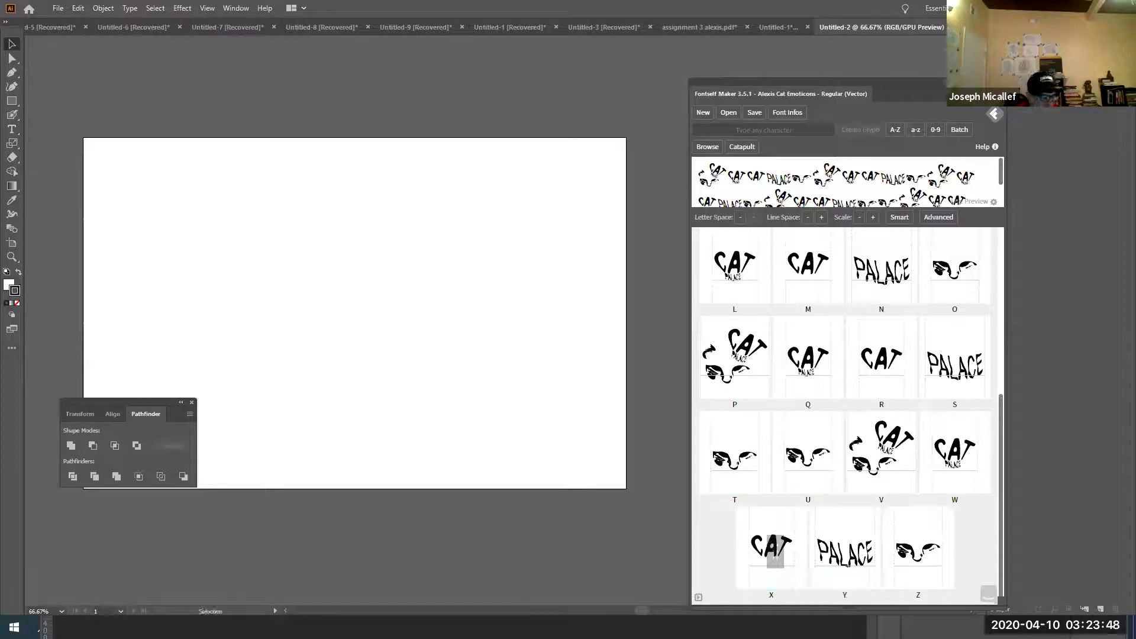
pyautogui.moveTo(753, 78); pyautogui.dragTo(814, 73)
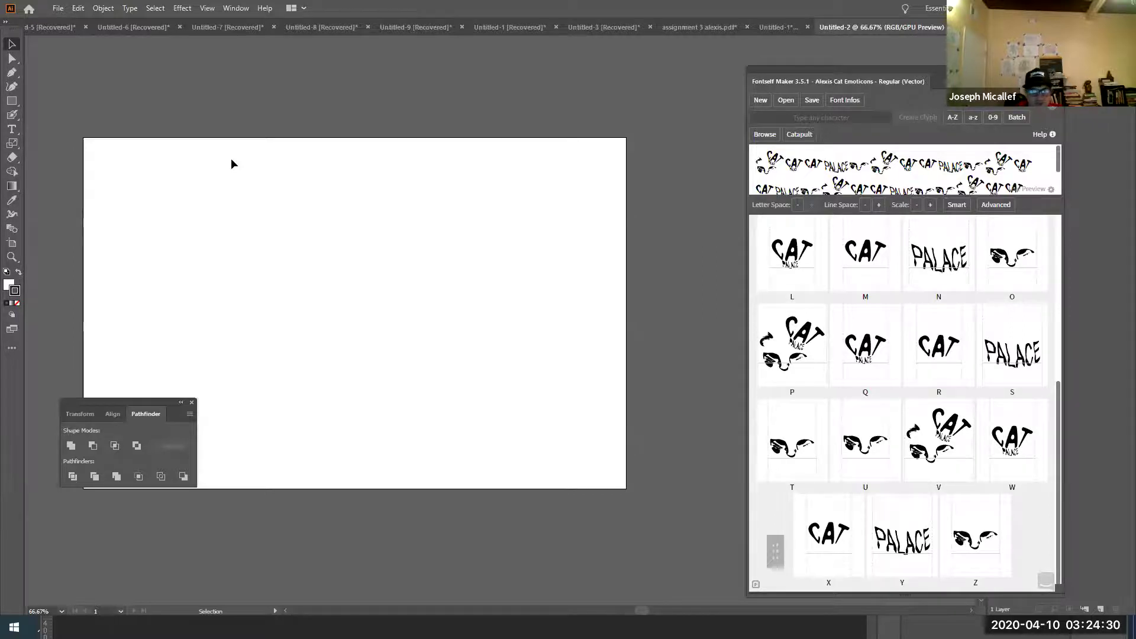
pyautogui.keyDown('ctrl'); pyautogui.keyDown('space'); pyautogui.click(299, 230); pyautogui.keyUp('space'); pyautogui.keyUp('ctrl')
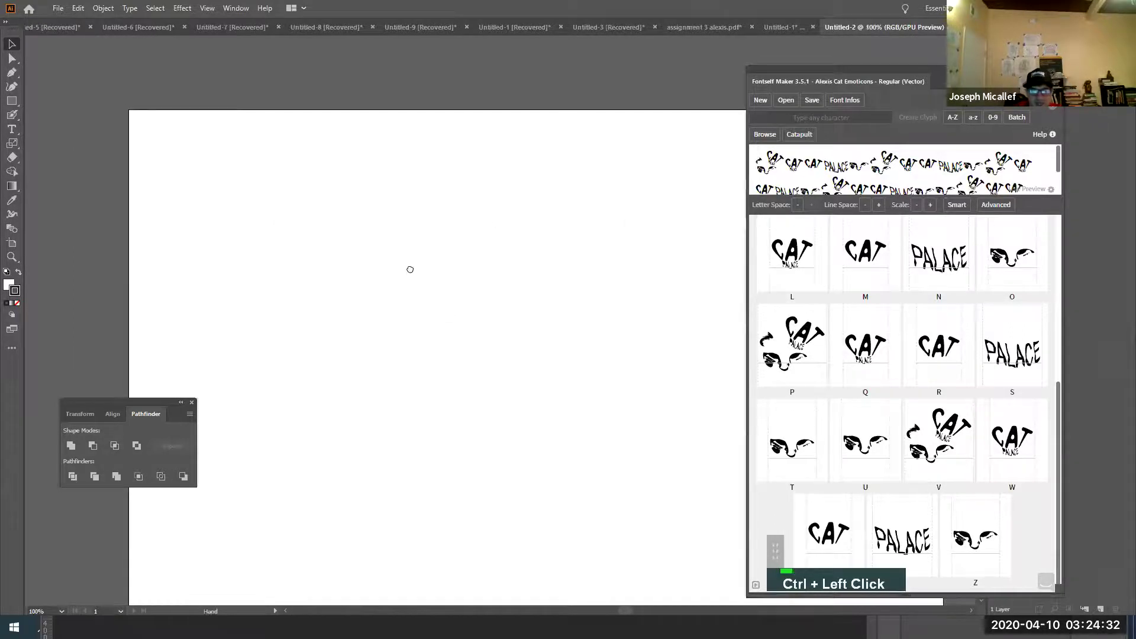
# Shift the Fontself panel further right and draw a large area-type frame of placeholder text, undoing the narrow box
pyautogui.moveTo(410, 269); pyautogui.dragTo(406, 266)
pyautogui.moveTo(794, 70); pyautogui.dragTo(994, 89)
pyautogui.moveTo(326, 178); pyautogui.dragTo(318, 183)
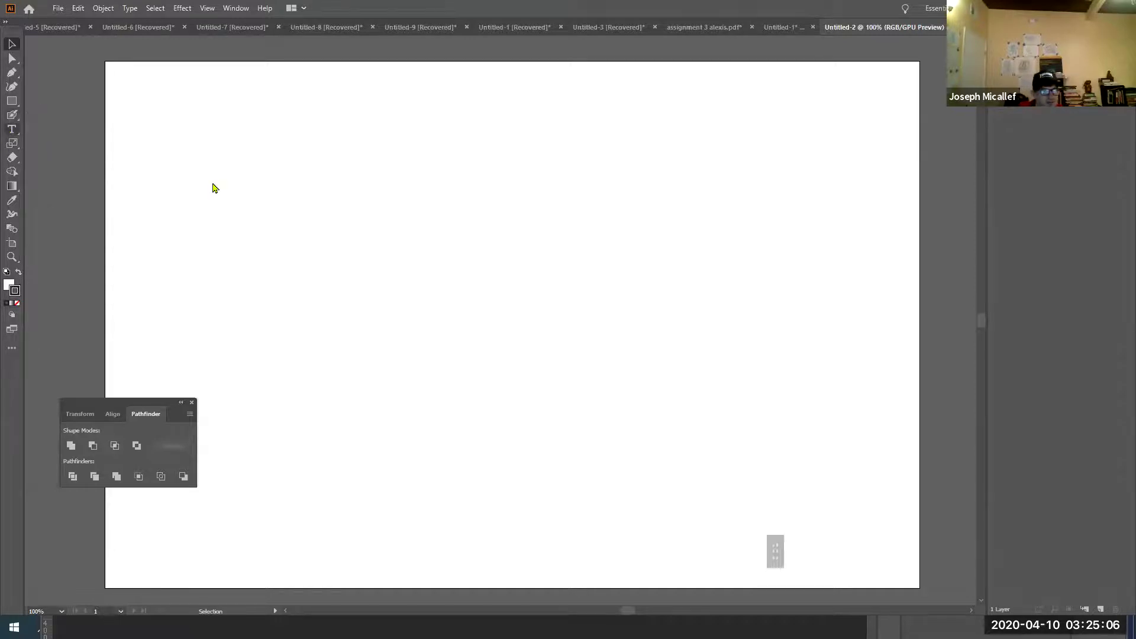
pyautogui.moveTo(188, 133)
pyautogui.mouseDown()
pyautogui.moveTo(206, 171)
pyautogui.moveTo(627, 434)
pyautogui.mouseUp()
pyautogui.hotkey('ctrl', 'z')
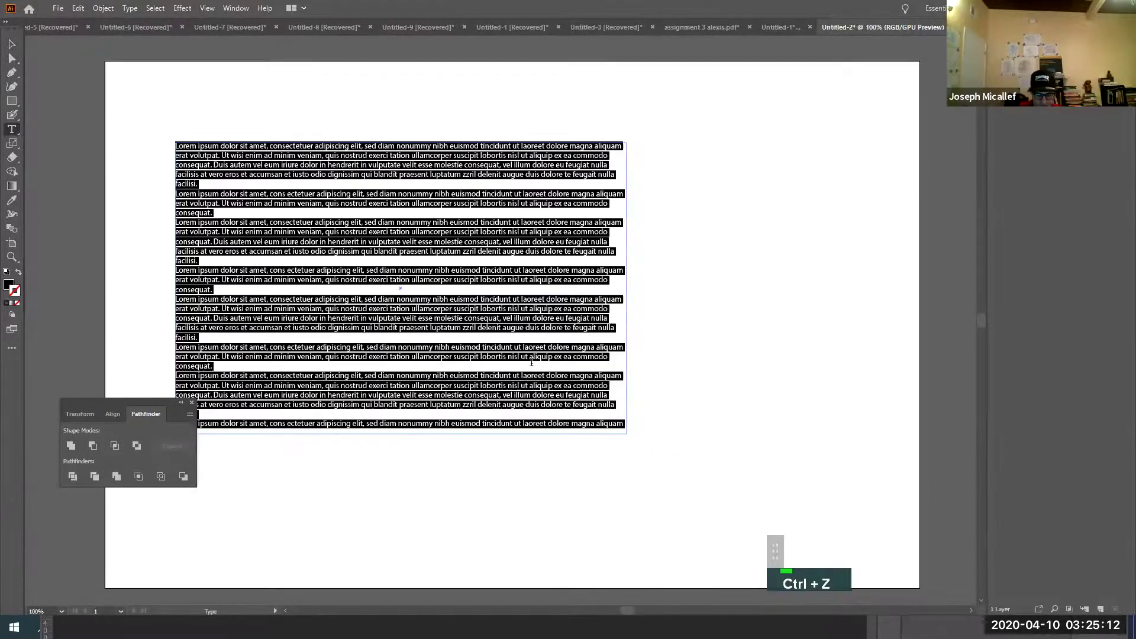
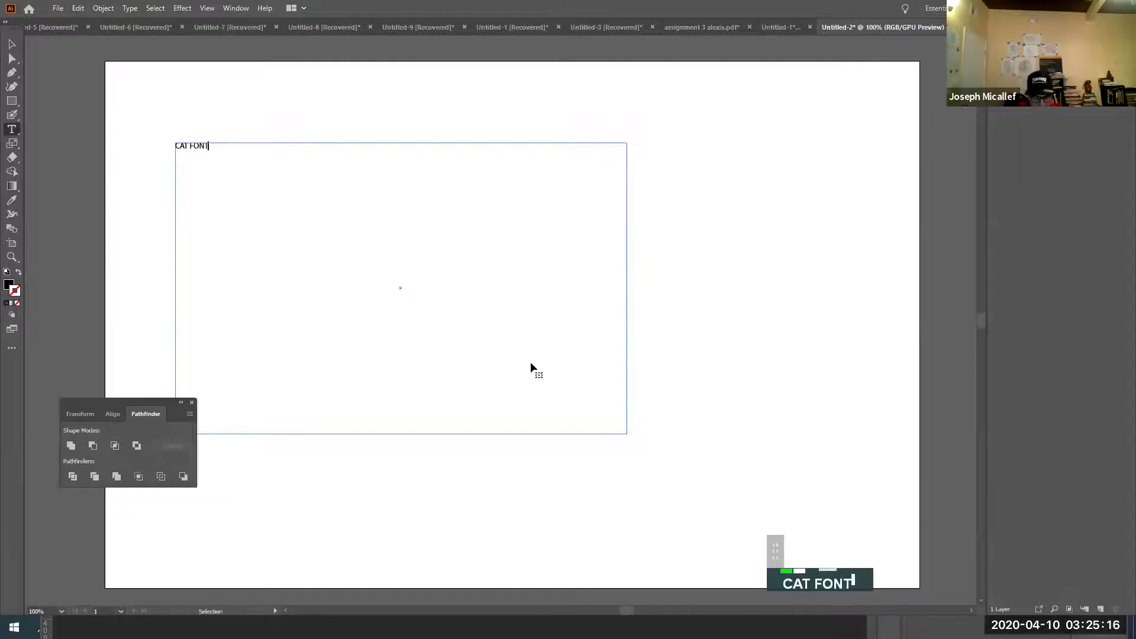
# Enlarge the CAT FONT text and set it in the Alexis Cat Emoticons font
pyautogui.hotkey('ctrl', 'a')
pyautogui.hotkey('ctrl', 'shift', '.')
pyautogui.hotkey('ctrl', 'shift', '.')
pyautogui.hotkey('ctrl', 'shift', '.')
pyautogui.hotkey('ctrl', 'shift', '.')
pyautogui.hotkey('ctrl', 'shift', '.')
pyautogui.hotkey('ctrl', 'shift', '.')
pyautogui.hotkey('ctrl', 'shift', '.')
pyautogui.hotkey('ctrl', 'shift', '.')
pyautogui.hotkey('ctrl', 'shift', '.')
pyautogui.hotkey('ctrl', 'shift', '.')
pyautogui.hotkey('ctrl', 'shift', '.')
pyautogui.hotkey('ctrl', 'shift', '.')
pyautogui.hotkey('ctrl', 'shift', '.')
pyautogui.hotkey('ctrl', 'shift', '.')
pyautogui.hotkey('ctrl', 'shift', '.')
pyautogui.hotkey('ctrl', 'shift', '.')
pyautogui.hotkey('ctrl', 'shift', '.')
pyautogui.hotkey('ctrl', 'shift', '.')
pyautogui.hotkey('ctrl', 'shift', '.')
pyautogui.hotkey('ctrl', 'shift', '.')
pyautogui.hotkey('ctrl', 'shift', '.')
pyautogui.hotkey('ctrl', 'shift', '.')
pyautogui.hotkey('ctrl', 'shift', '.')
pyautogui.hotkey('ctrl', 'shift', '.')
pyautogui.hotkey('ctrl', 'shift', '.')
pyautogui.hotkey('ctrl', 'shift', '.')
pyautogui.hotkey('ctrl', 'shift', '.')
pyautogui.hotkey('ctrl', 'shift', '.')
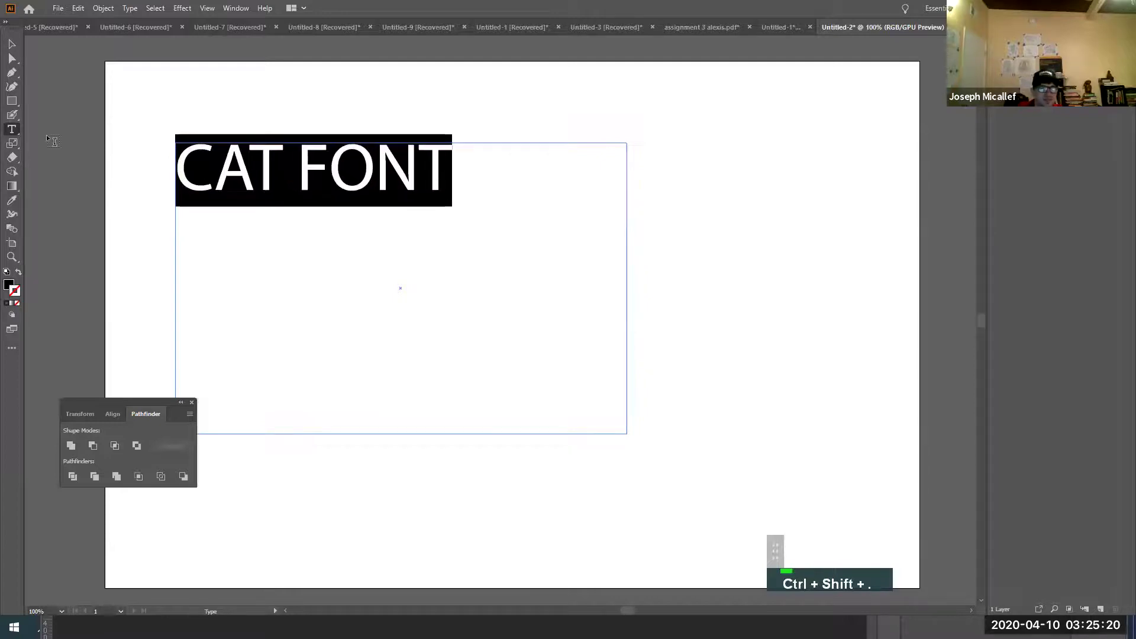
pyautogui.click(130, 8)
pyautogui.moveTo(172, 64)
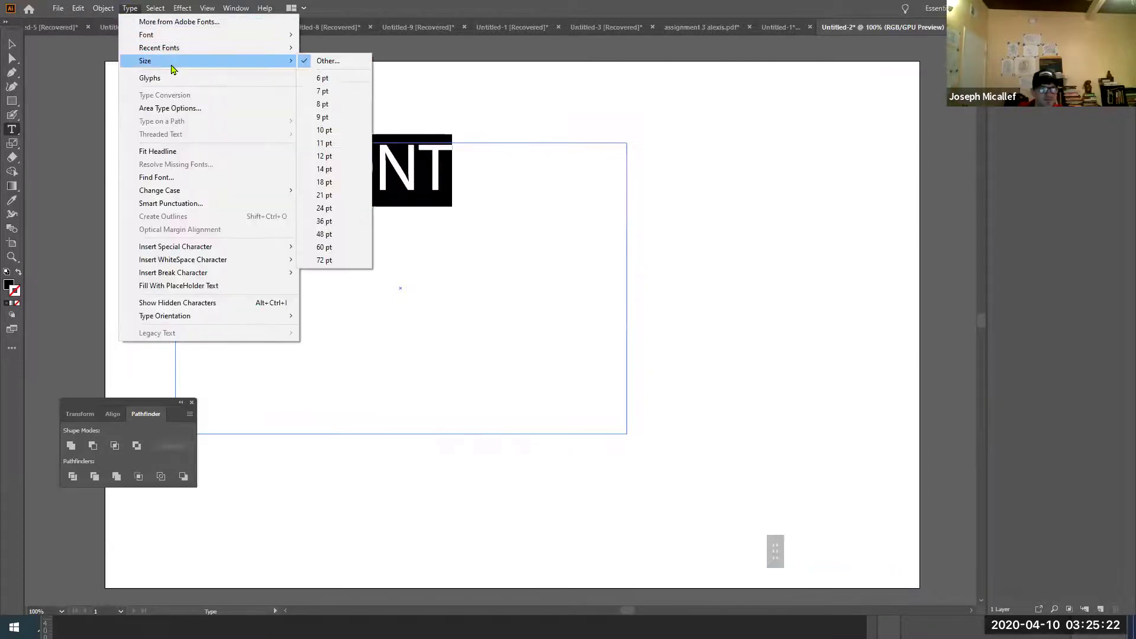
pyautogui.moveTo(187, 35)
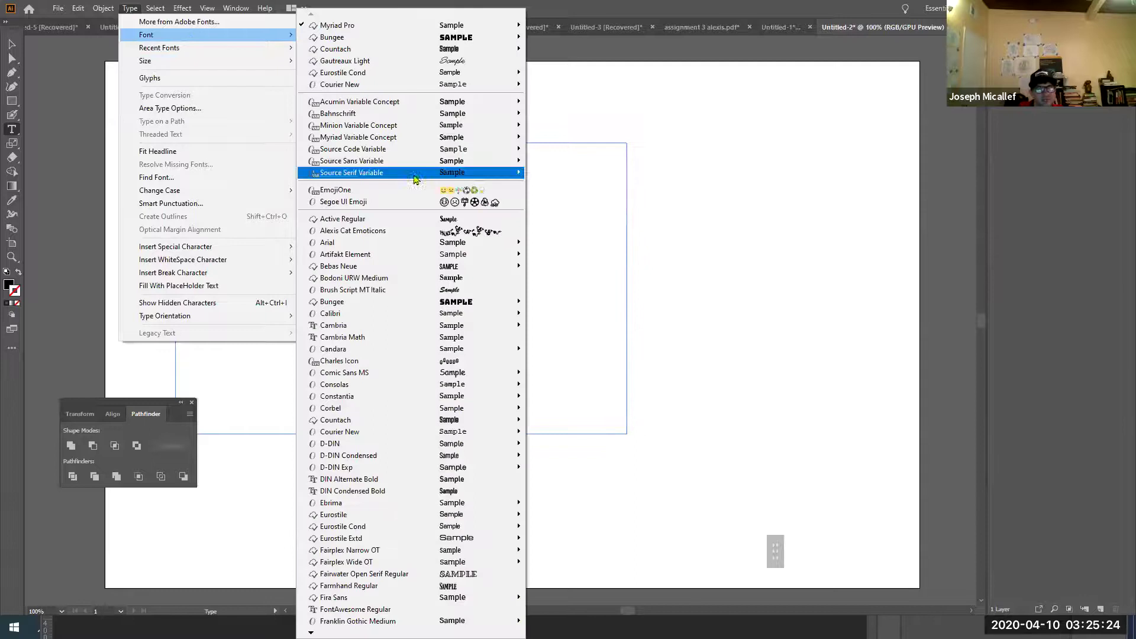
pyautogui.click(374, 230)
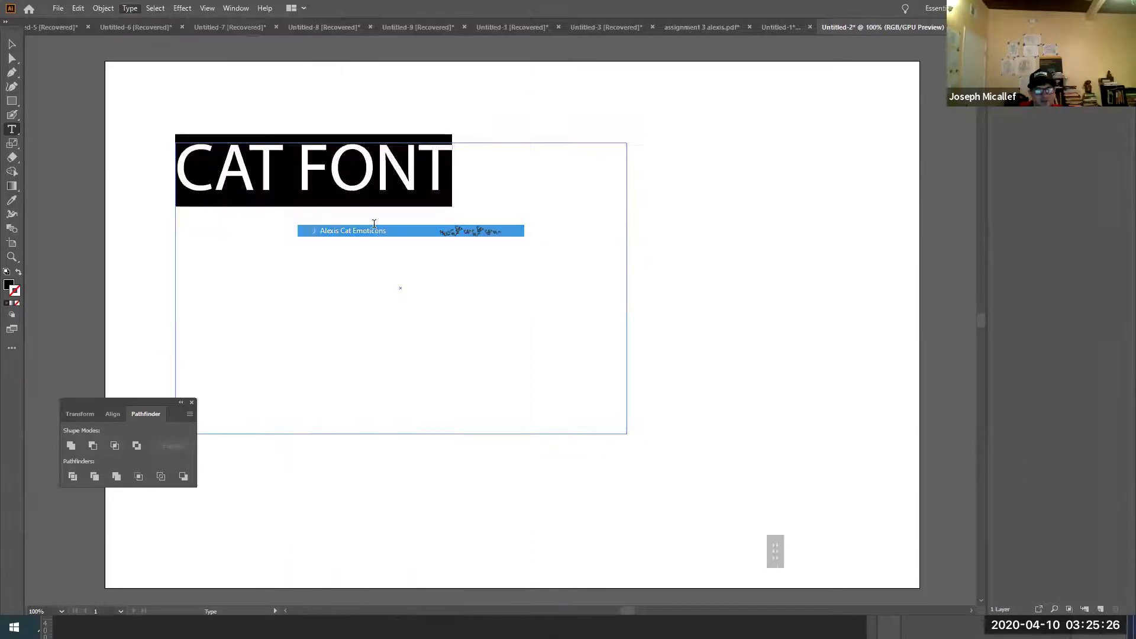
pyautogui.press('Escape')
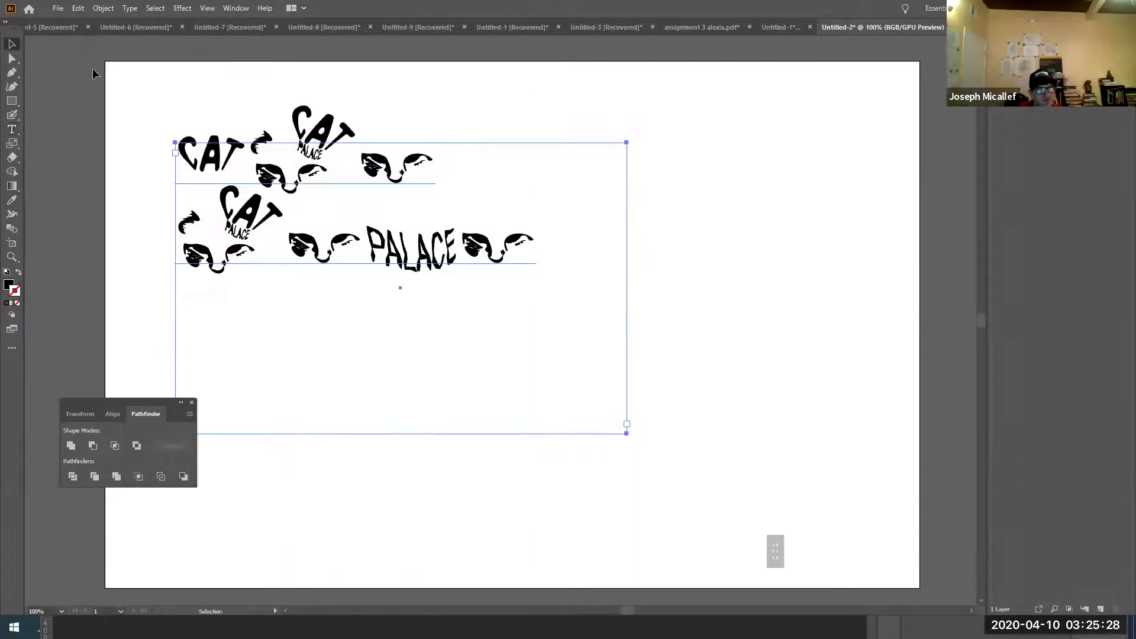
pyautogui.doubleClick(97, 73)
# Drag the cat-glyph text frame down and right, then start editing its PALACE line
pyautogui.click(286, 176)
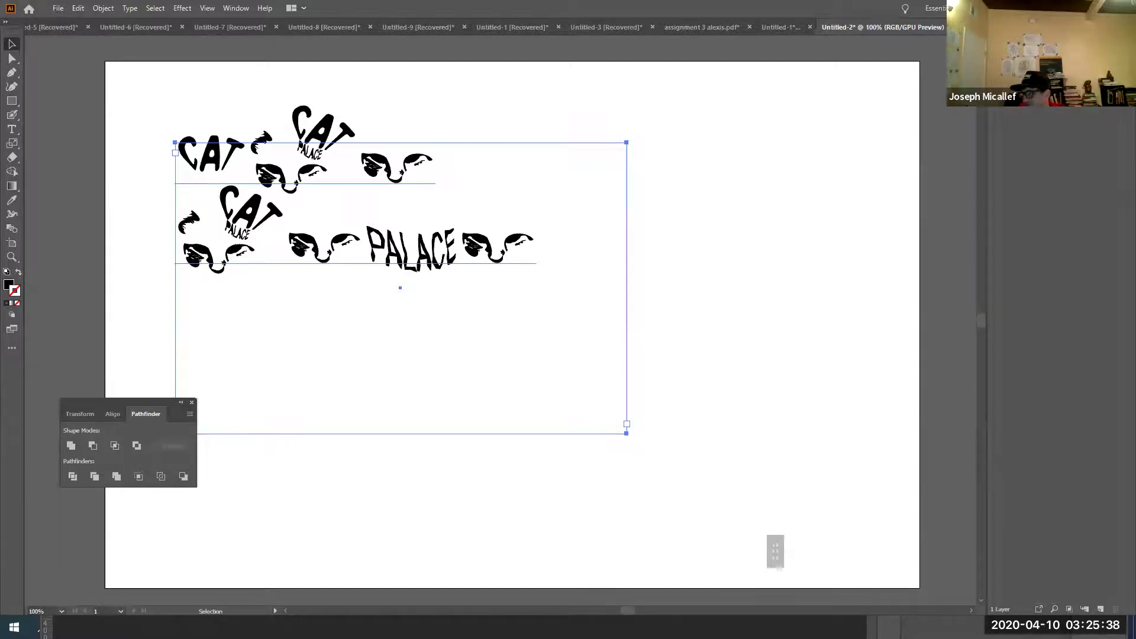
pyautogui.moveTo(486, 247); pyautogui.dragTo(565, 345)
pyautogui.click(404, 233)
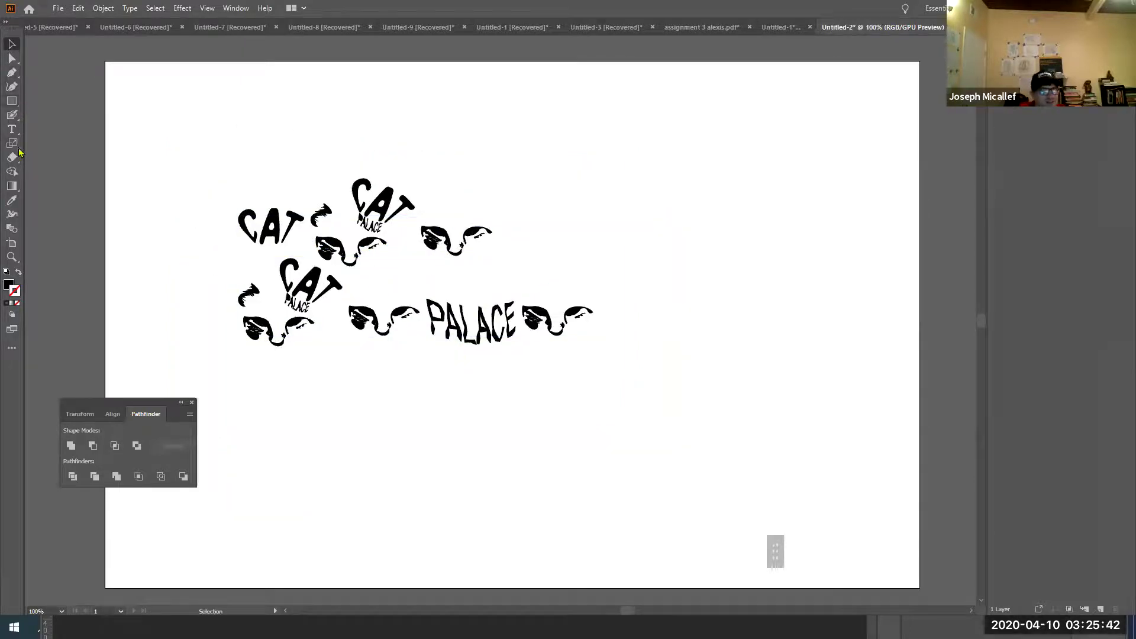
pyautogui.click(11, 129)
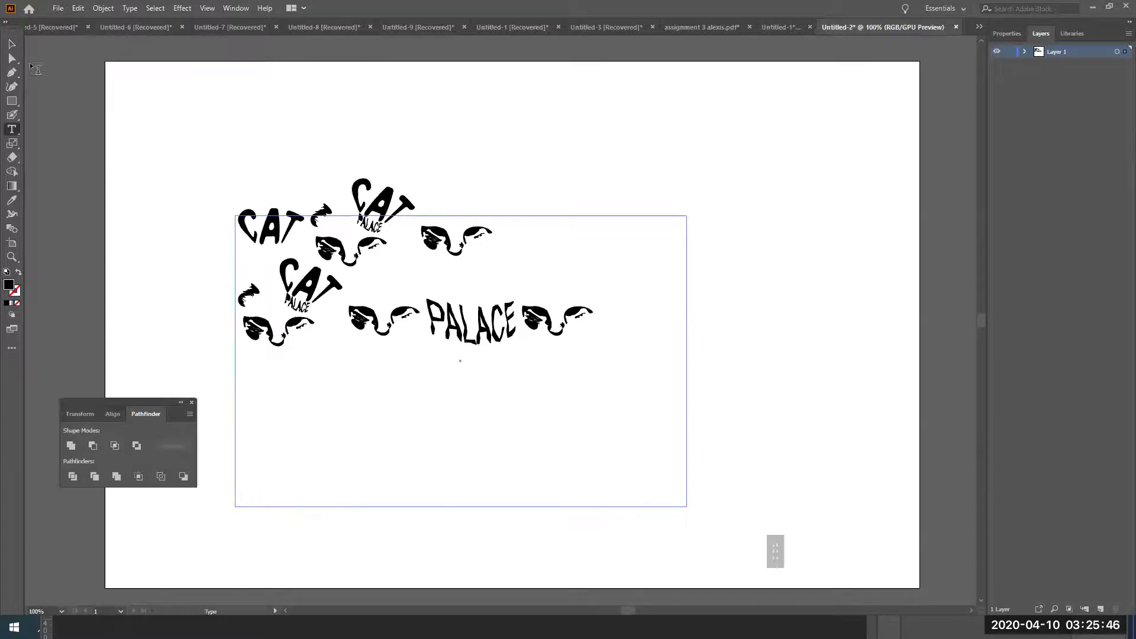
pyautogui.click(11, 44)
pyautogui.click(456, 273)
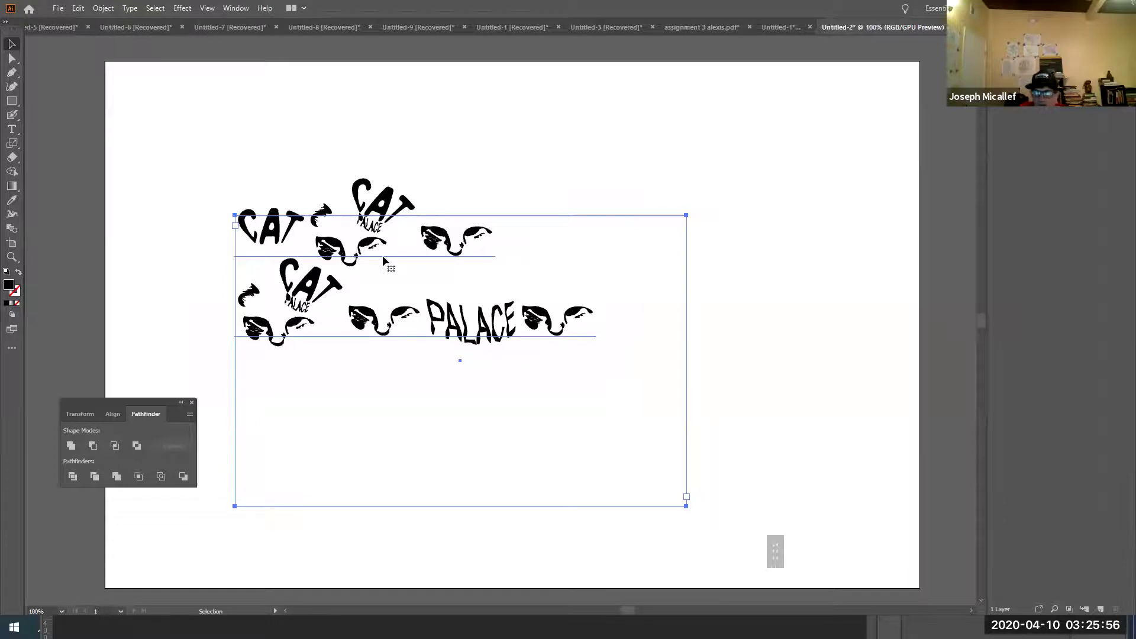
pyautogui.doubleClick(444, 331)
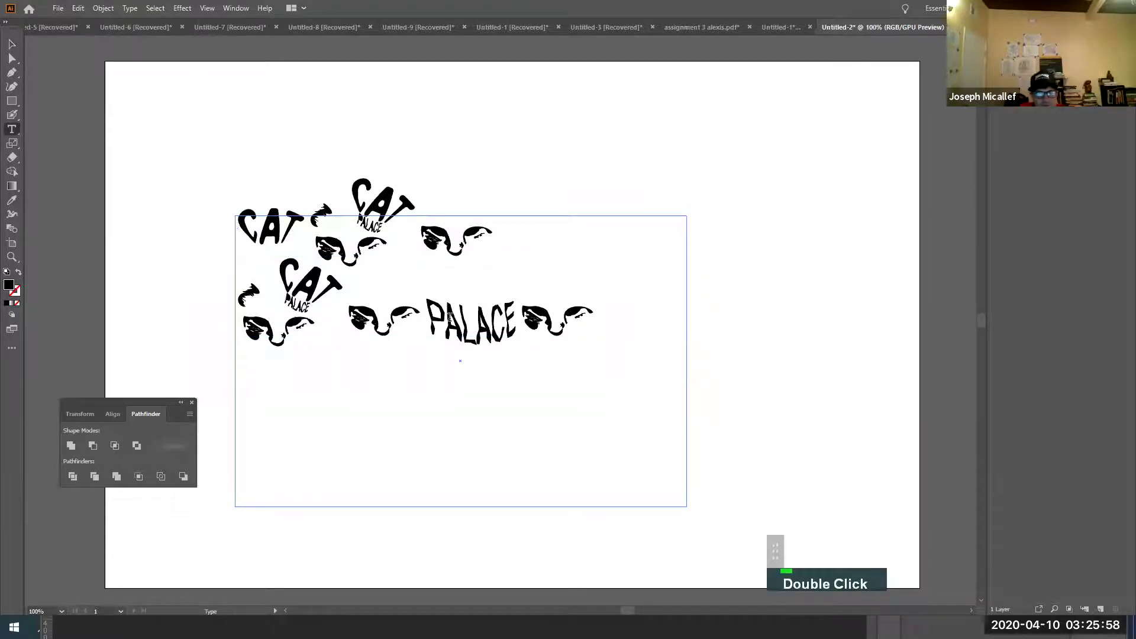
# Colour all of the cat-font text red
pyautogui.hotkey('ctrl', 'a')
pyautogui.hotkey('ctrl', 'a')
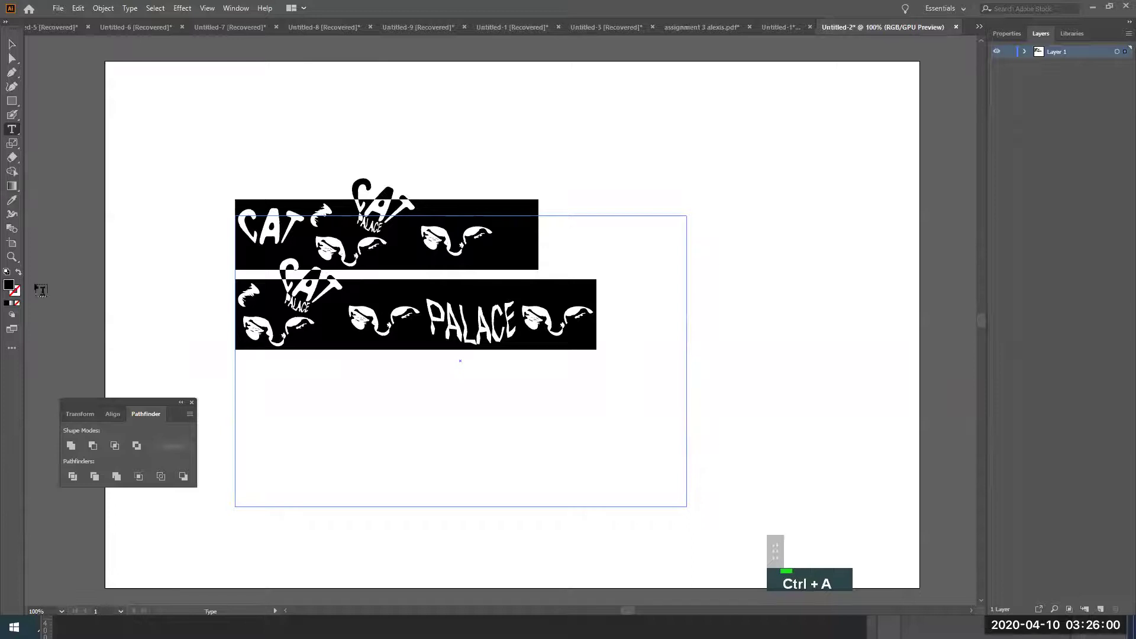
pyautogui.doubleClick(9, 284)
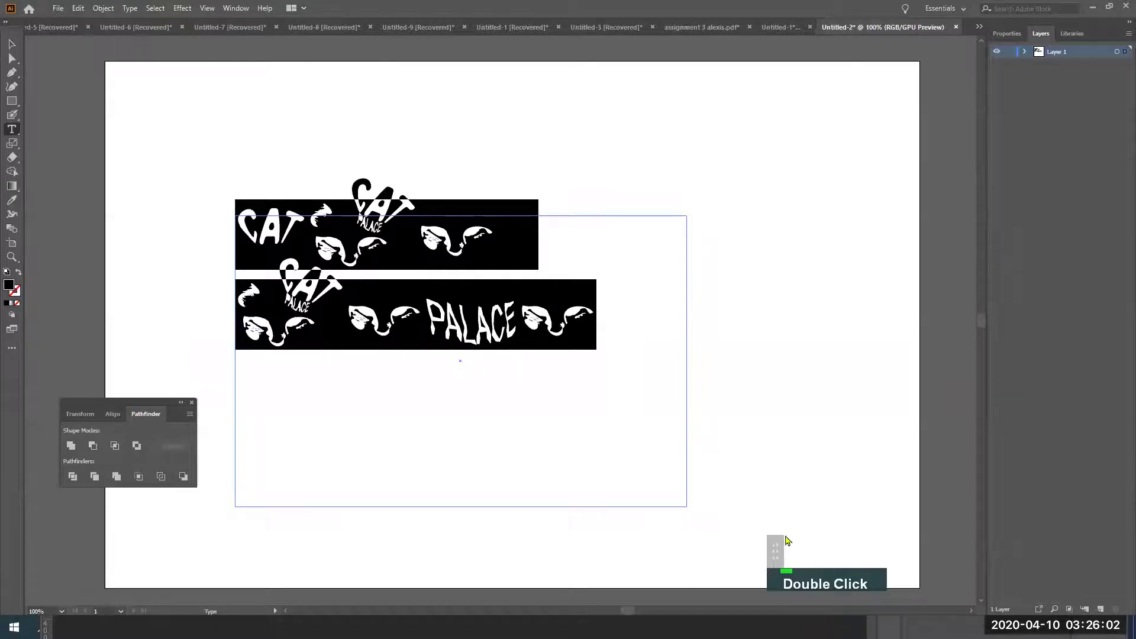
pyautogui.click(537, 258)
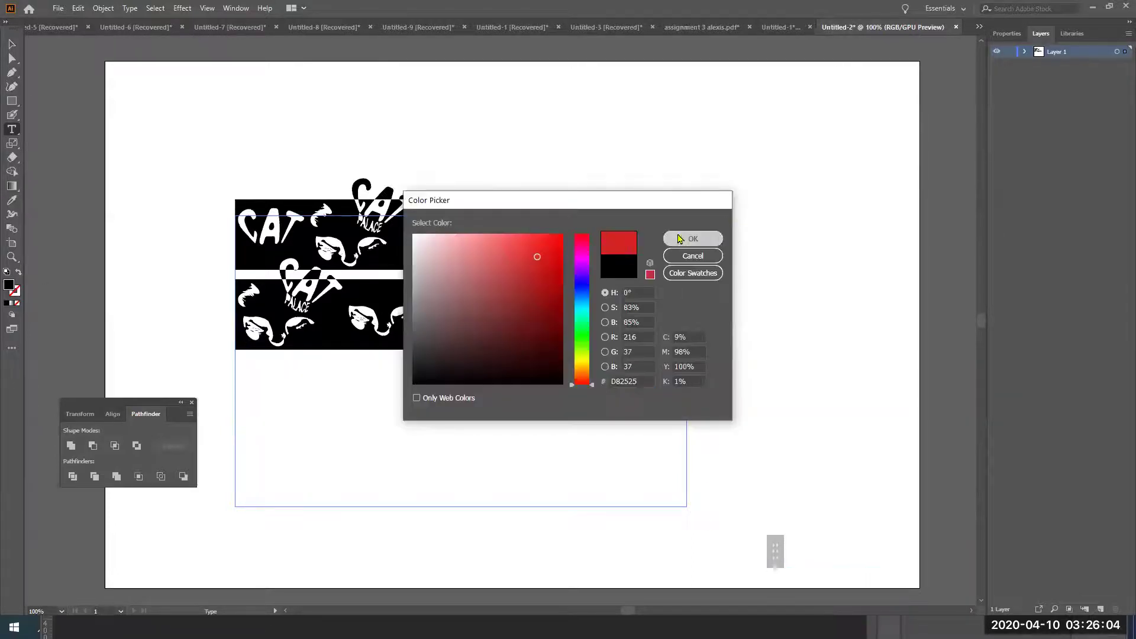
pyautogui.click(692, 238)
pyautogui.hotkey('ctrl', 'shift', 'a')
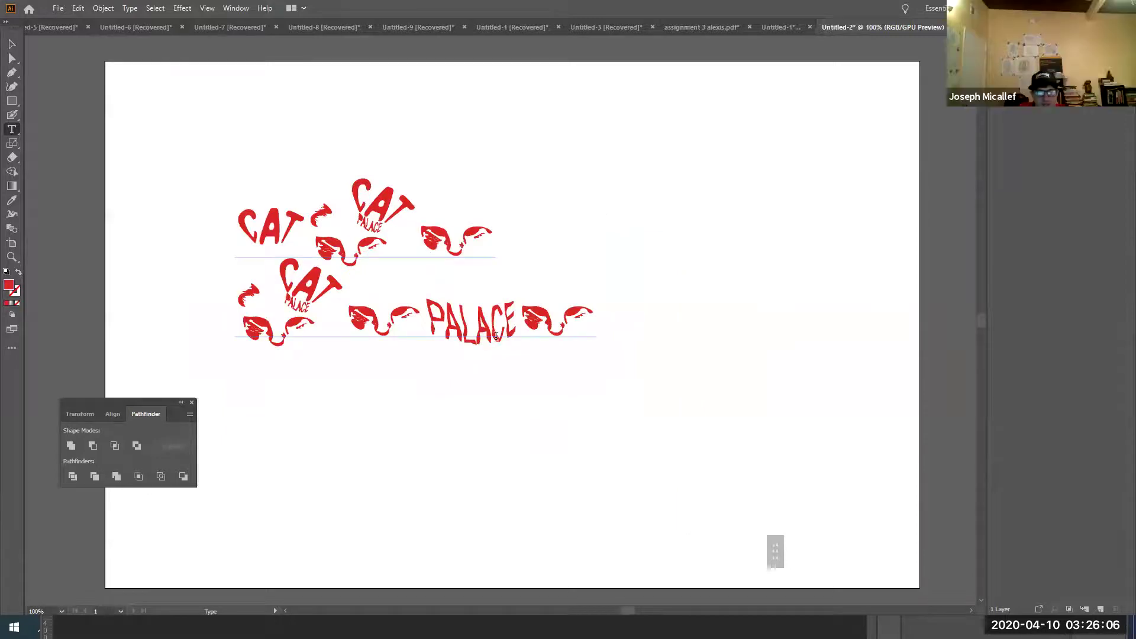
# Make the word CAT and the top-right cat-face glyph pale green
pyautogui.click(519, 316)
pyautogui.doubleClick(281, 231)
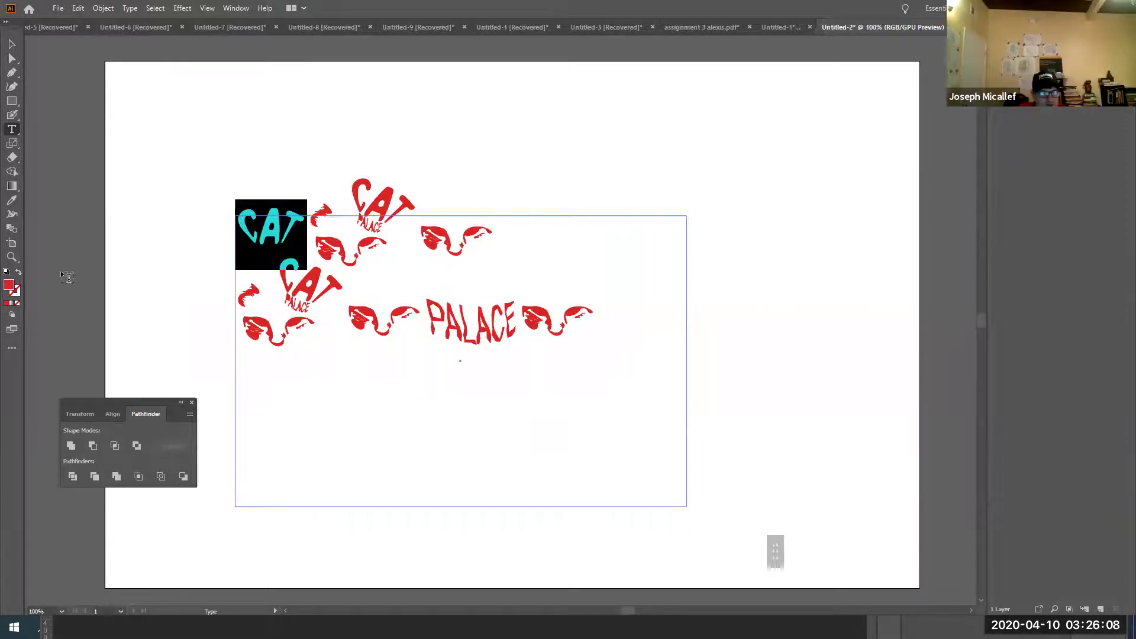
pyautogui.doubleClick(12, 285)
pyautogui.click(452, 245)
pyautogui.click(582, 336)
pyautogui.click(693, 238)
pyautogui.doubleClick(425, 233)
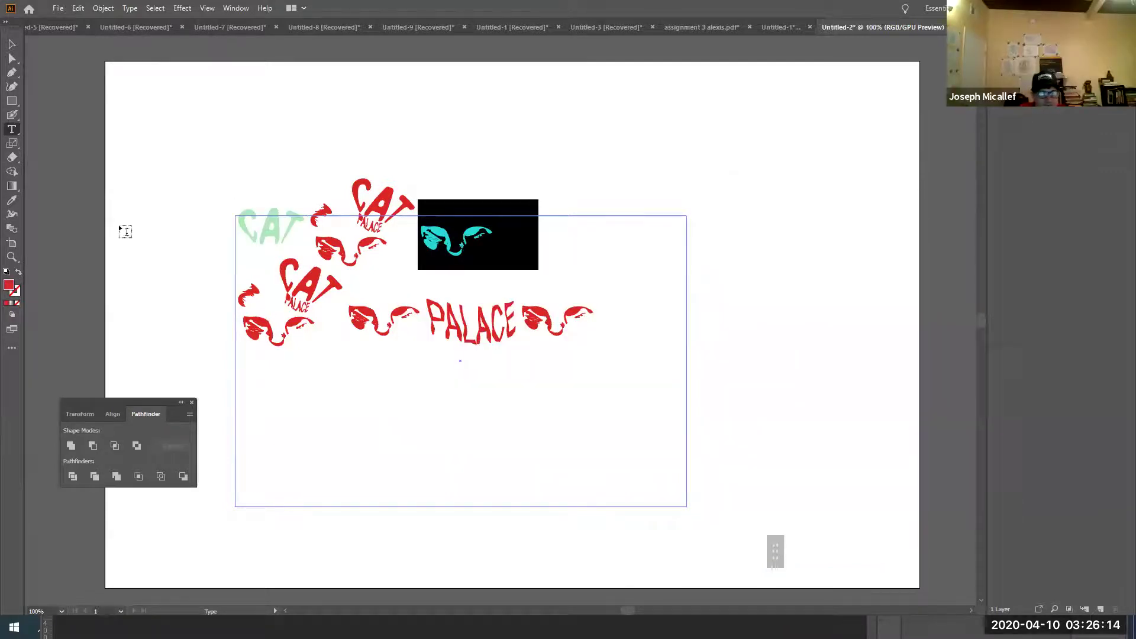
pyautogui.doubleClick(9, 285)
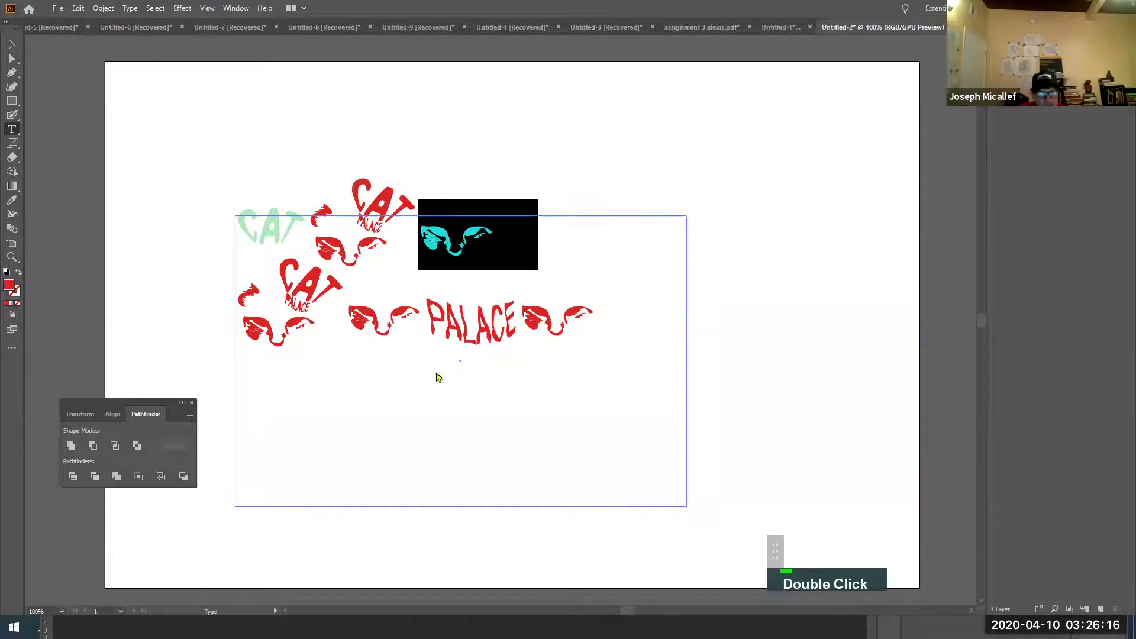
pyautogui.click(484, 342)
pyautogui.moveTo(580, 370); pyautogui.dragTo(581, 338)
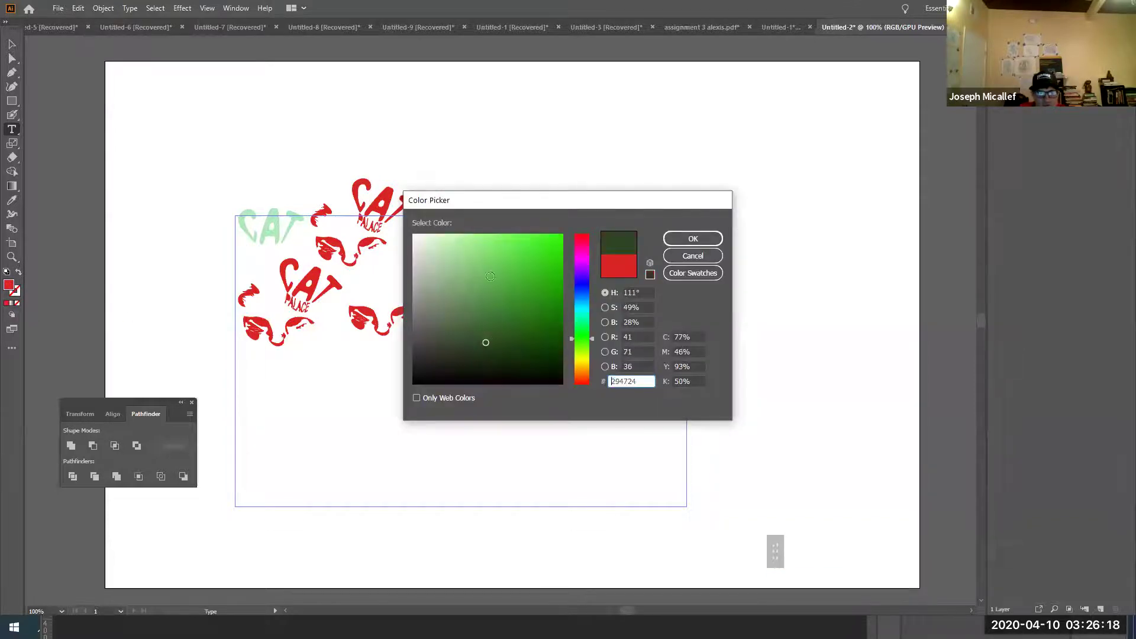
pyautogui.click(482, 244)
pyautogui.click(678, 238)
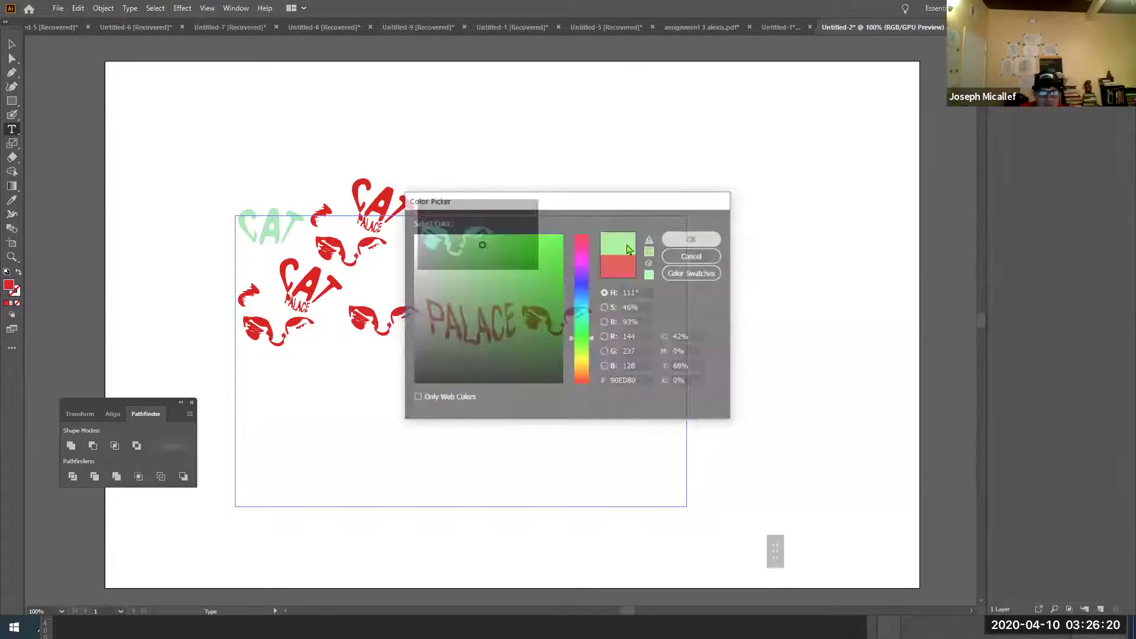
# Select PALACE and pick a bright cyan fill for it
pyautogui.doubleClick(428, 310)
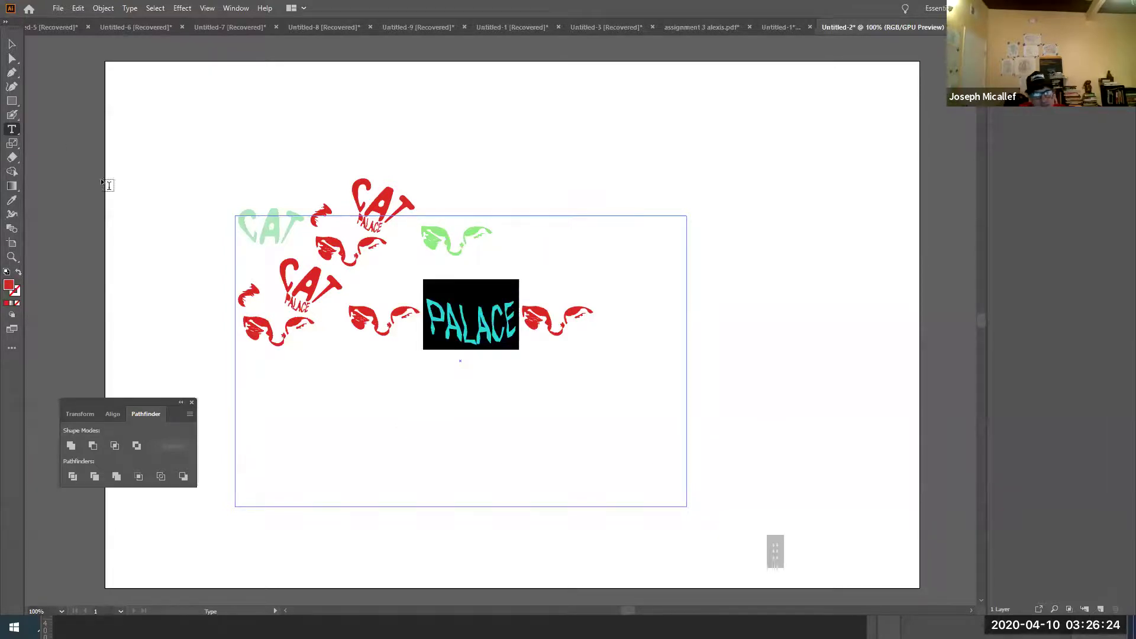
pyautogui.doubleClick(9, 286)
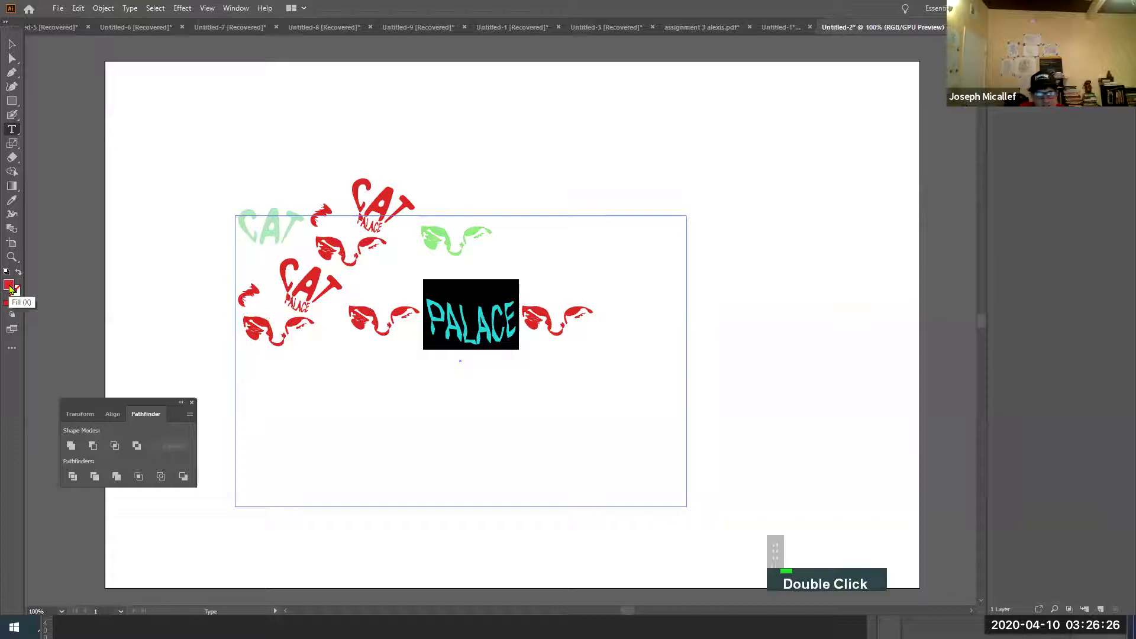
pyautogui.click(553, 246)
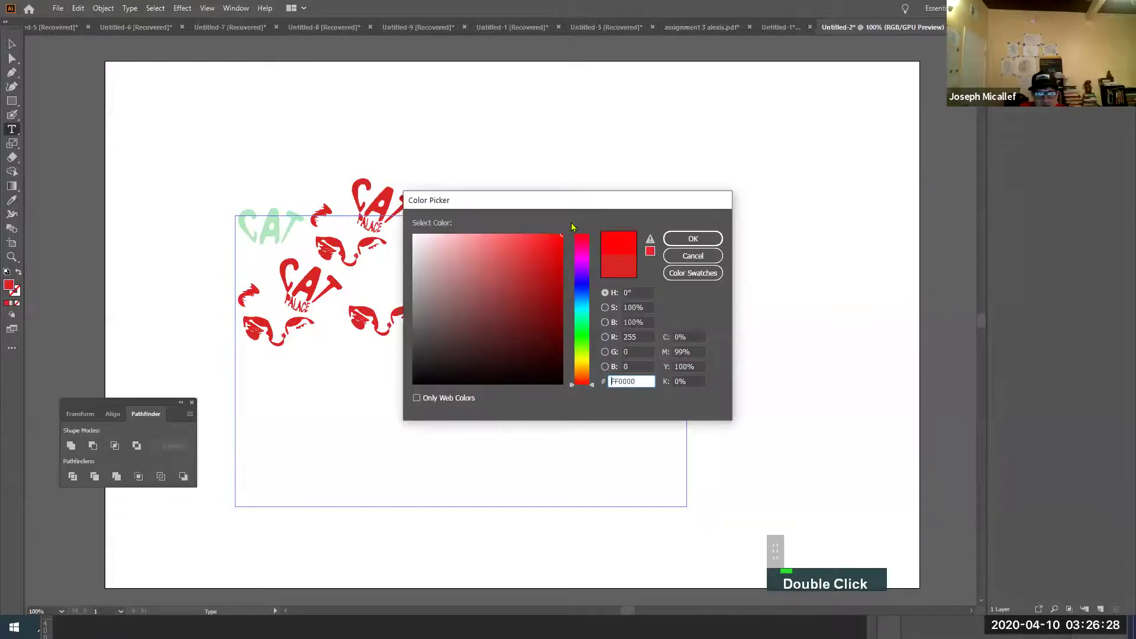
pyautogui.moveTo(577, 248); pyautogui.dragTo(580, 310)
pyautogui.click(507, 241)
# Confirm cyan for PALACE and return to editing the cat text
pyautogui.click(694, 239)
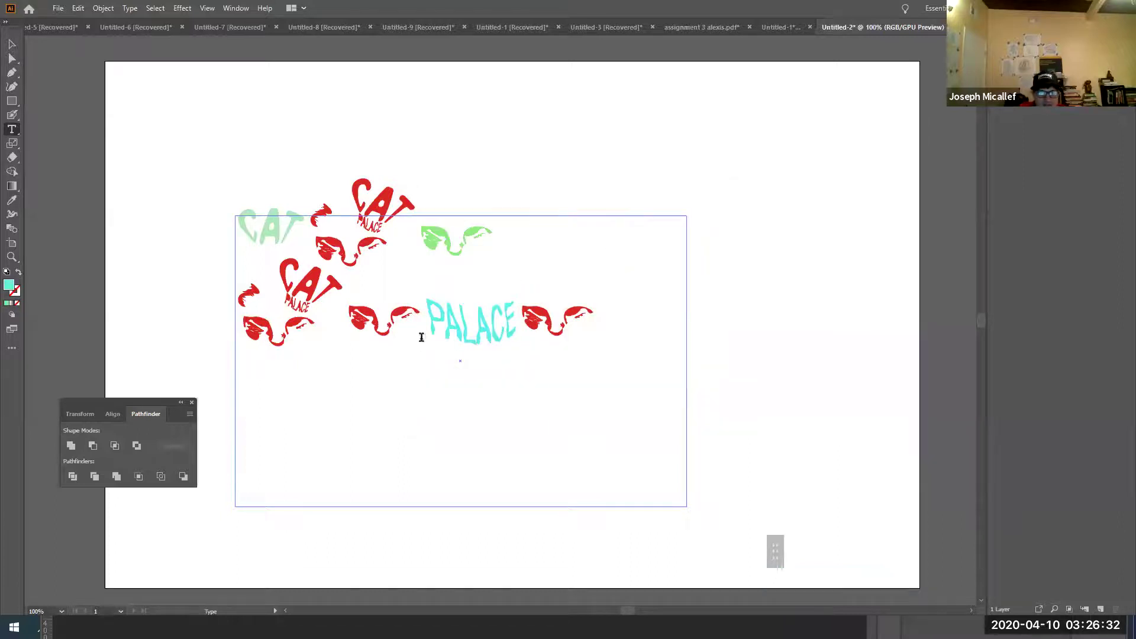
pyautogui.moveTo(420, 327); pyautogui.dragTo(331, 315)
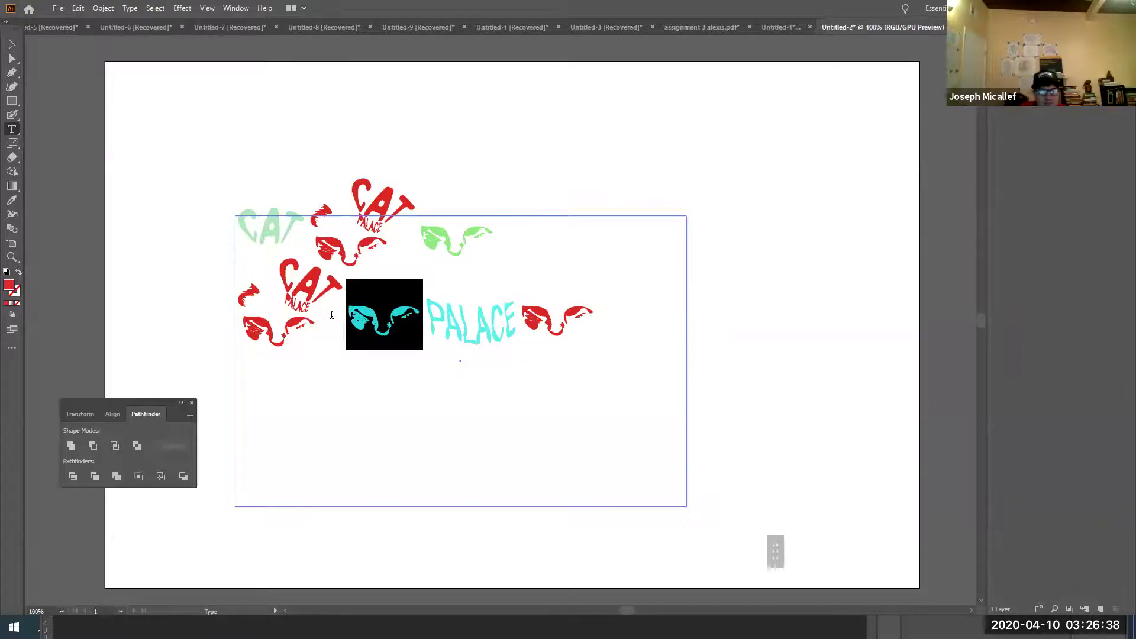
pyautogui.moveTo(332, 314); pyautogui.dragTo(295, 338)
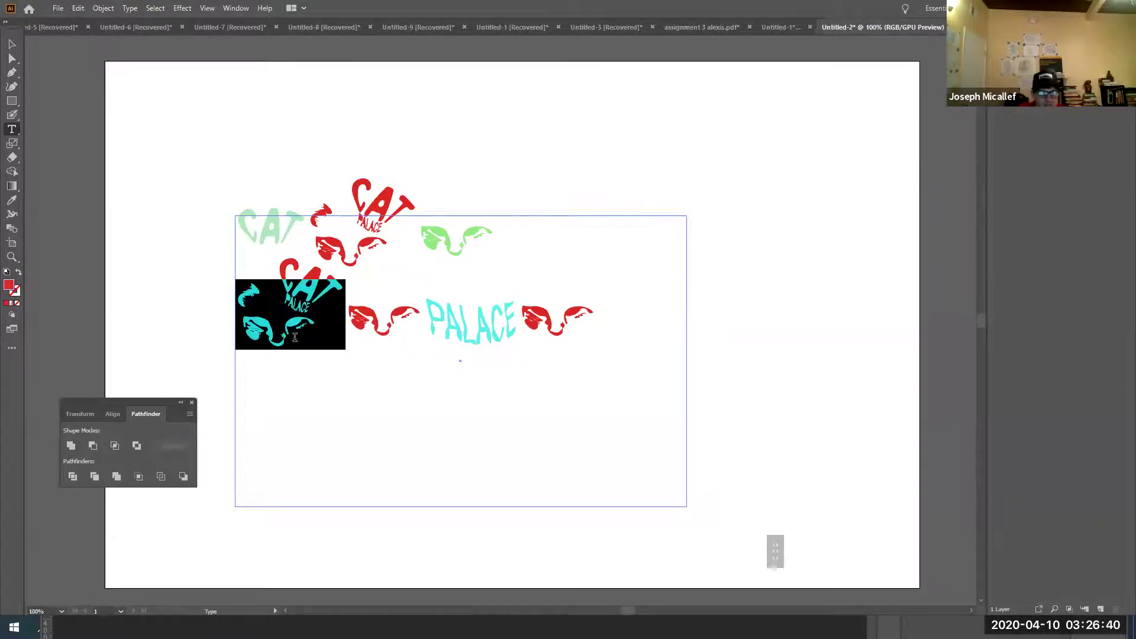
pyautogui.click(427, 223)
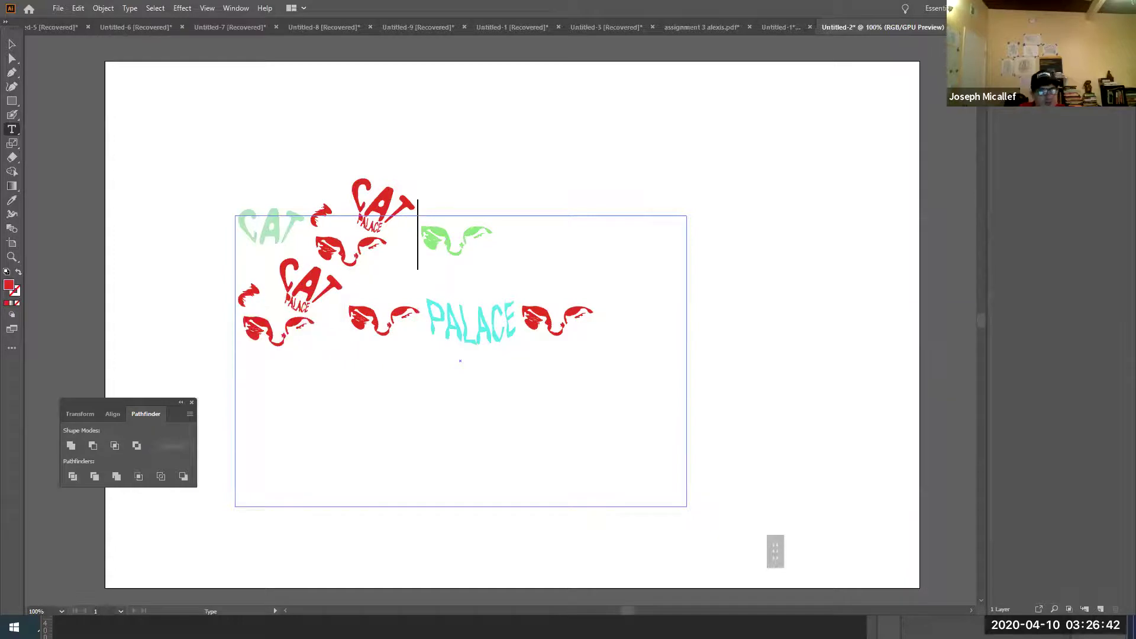
pyautogui.click(12, 44)
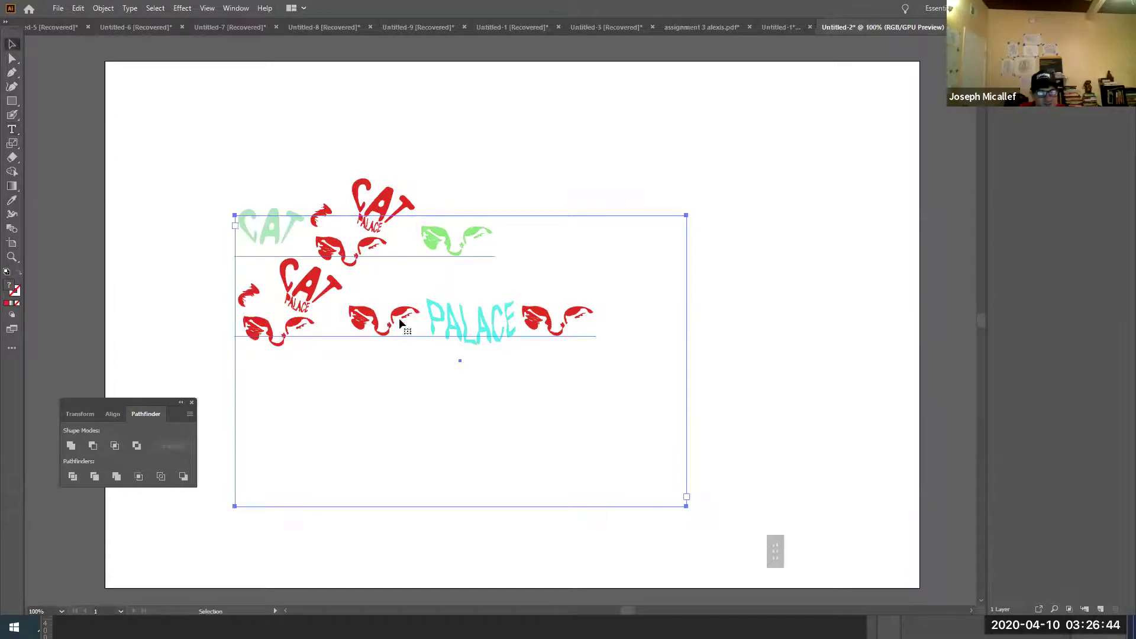
pyautogui.click(12, 129)
# Colour the cat-face glyph after CAT bright yellow, undoing the stray boxed-blue change
pyautogui.doubleClick(348, 318)
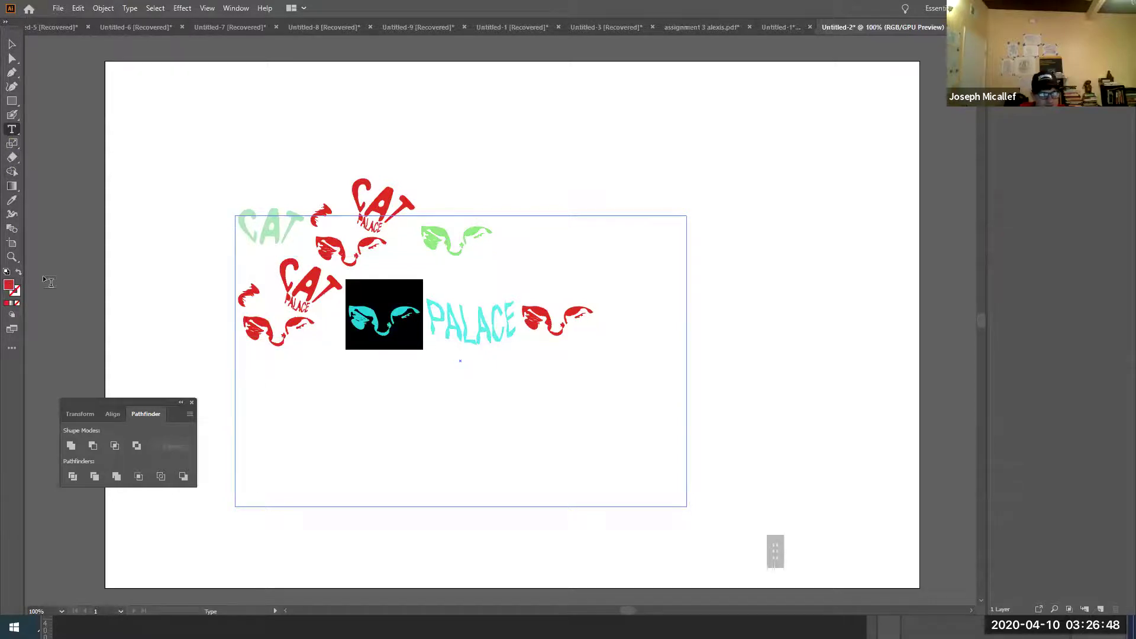
pyautogui.doubleClick(10, 284)
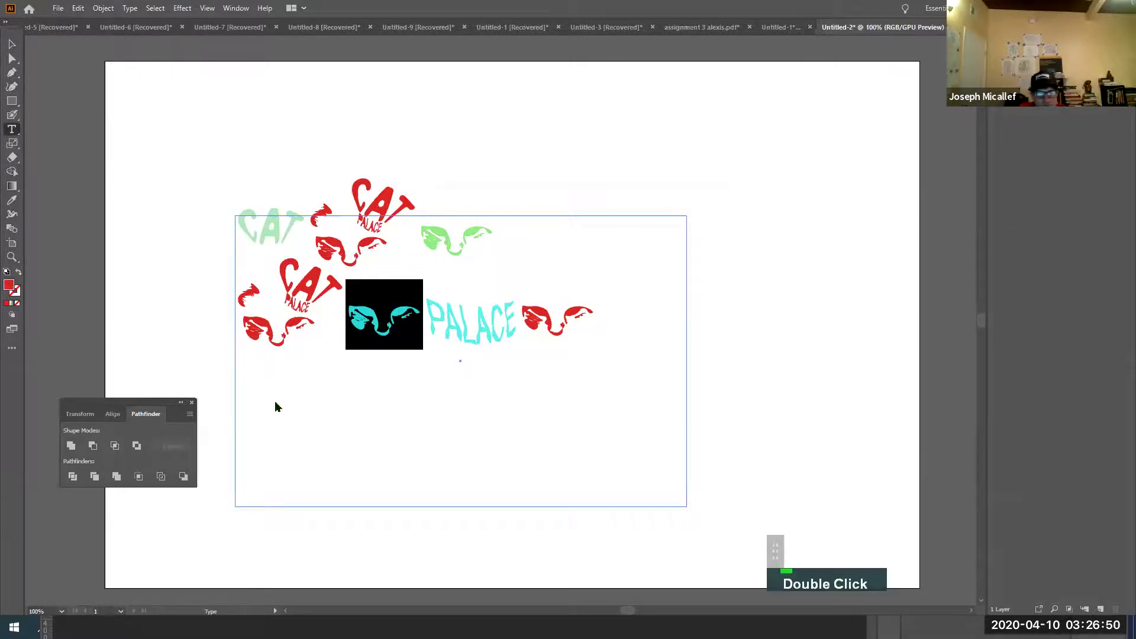
pyautogui.click(548, 335)
pyautogui.click(584, 351)
pyautogui.moveTo(540, 296); pyautogui.dragTo(533, 266)
pyautogui.click(584, 341)
pyautogui.click(502, 243)
pyautogui.click(473, 235)
pyautogui.click(584, 355)
pyautogui.click(584, 364)
pyautogui.click(563, 308)
pyautogui.click(562, 235)
pyautogui.click(672, 239)
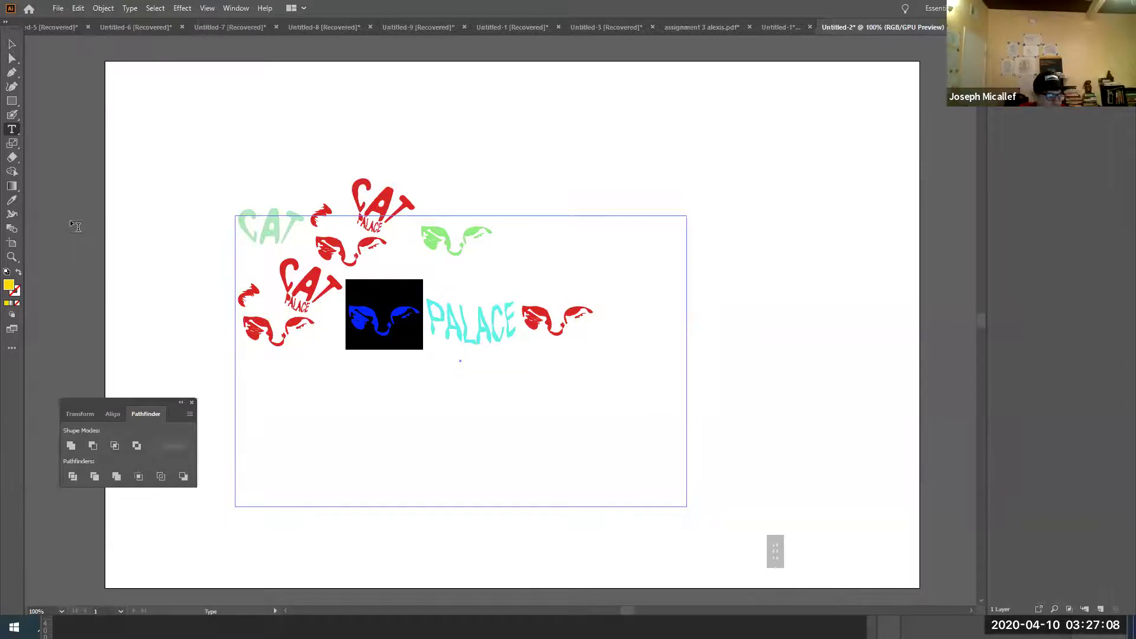
pyautogui.hotkey('ctrl', 'z')
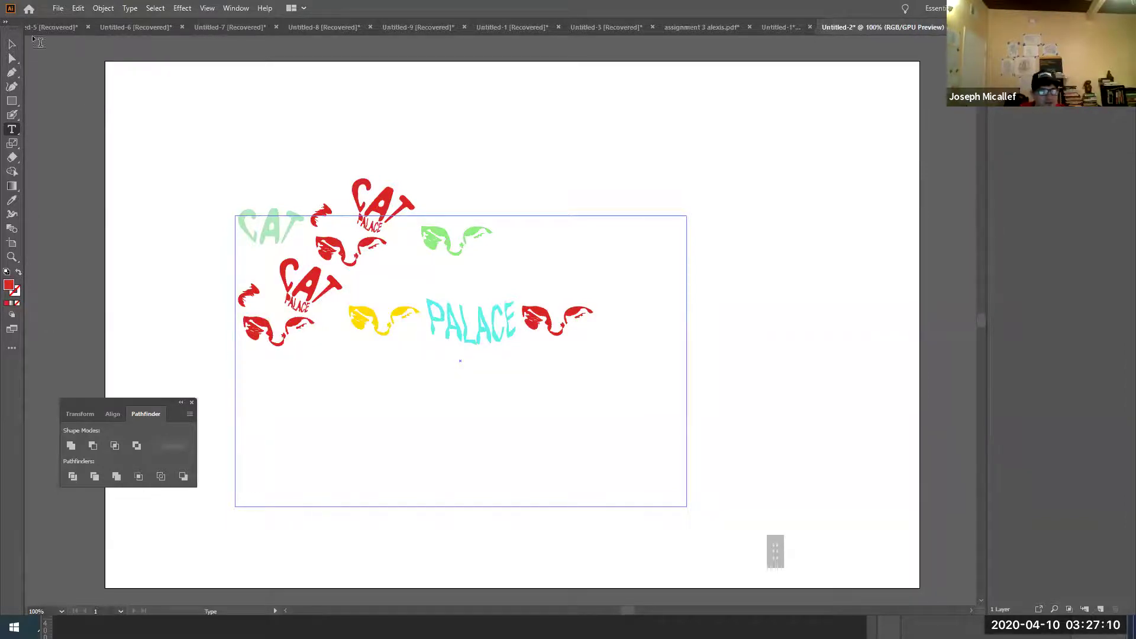
pyautogui.click(346, 319)
pyautogui.press('Escape')
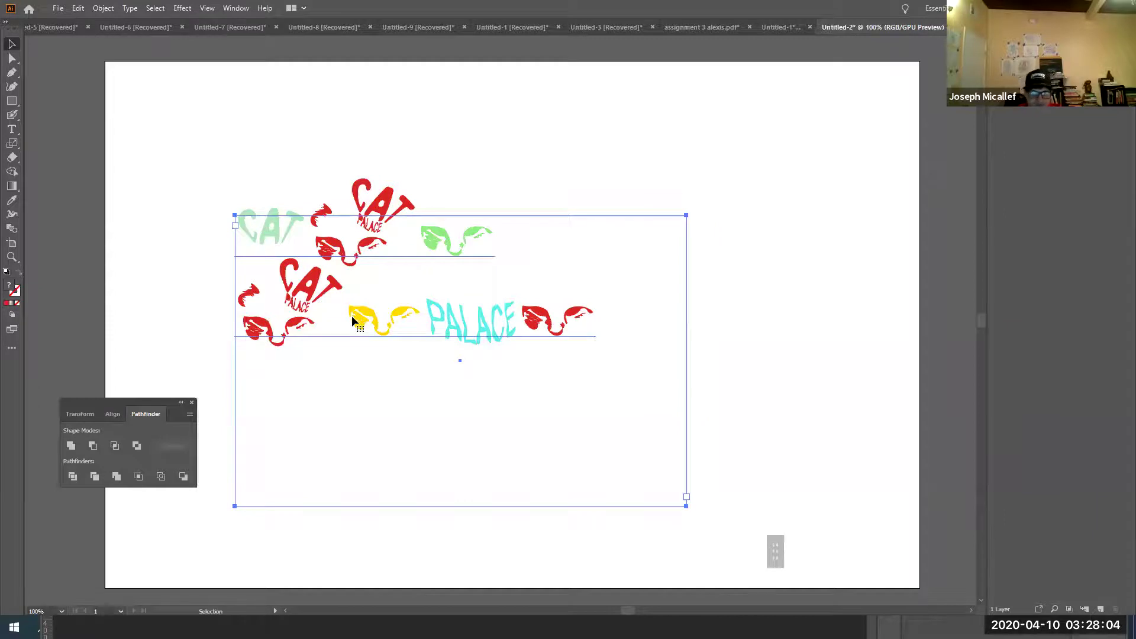
# Zoom in to inspect the artwork, return to the full artboard, and select the whole artwork group
pyautogui.keyDown('ctrl'); pyautogui.click(500, 290); pyautogui.keyUp('ctrl')
pyautogui.keyDown('ctrl'); pyautogui.click(560, 299); pyautogui.keyUp('ctrl')
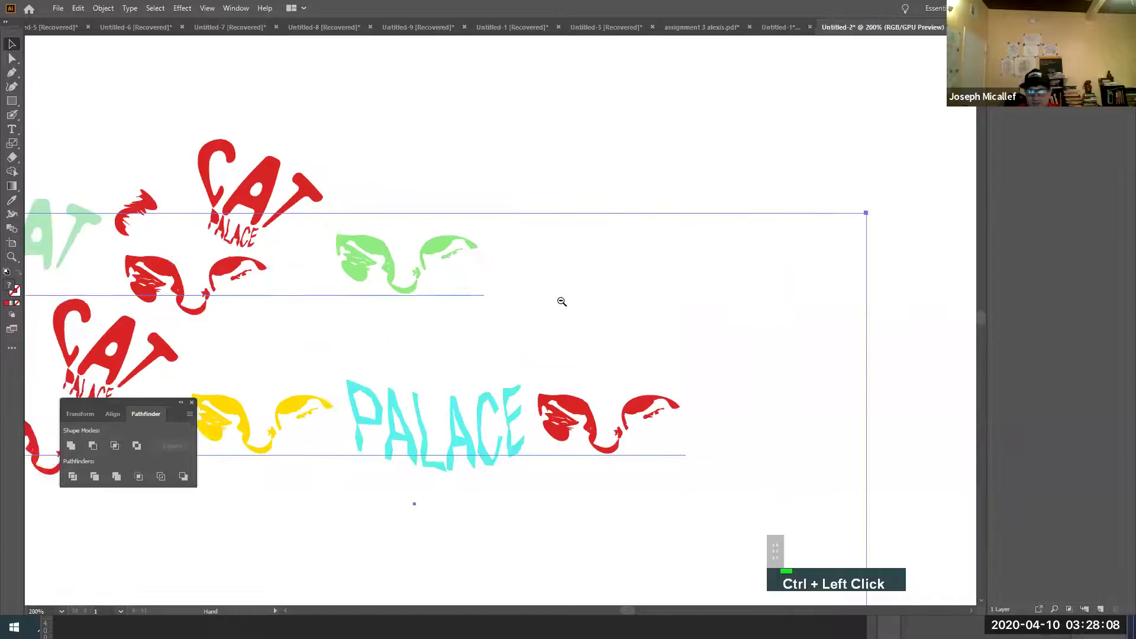
pyautogui.moveTo(561, 302); pyautogui.dragTo(649, 242)
pyautogui.keyDown('ctrl'); pyautogui.keyDown('alt'); pyautogui.click(565, 303); pyautogui.keyUp('alt'); pyautogui.keyUp('ctrl')
pyautogui.keyDown('ctrl'); pyautogui.keyDown('alt'); pyautogui.click(531, 323); pyautogui.keyUp('alt'); pyautogui.keyUp('ctrl')
pyautogui.moveTo(532, 290)
pyautogui.mouseDown()
pyautogui.moveTo(614, 248)
pyautogui.moveTo(530, 293)
pyautogui.mouseUp()
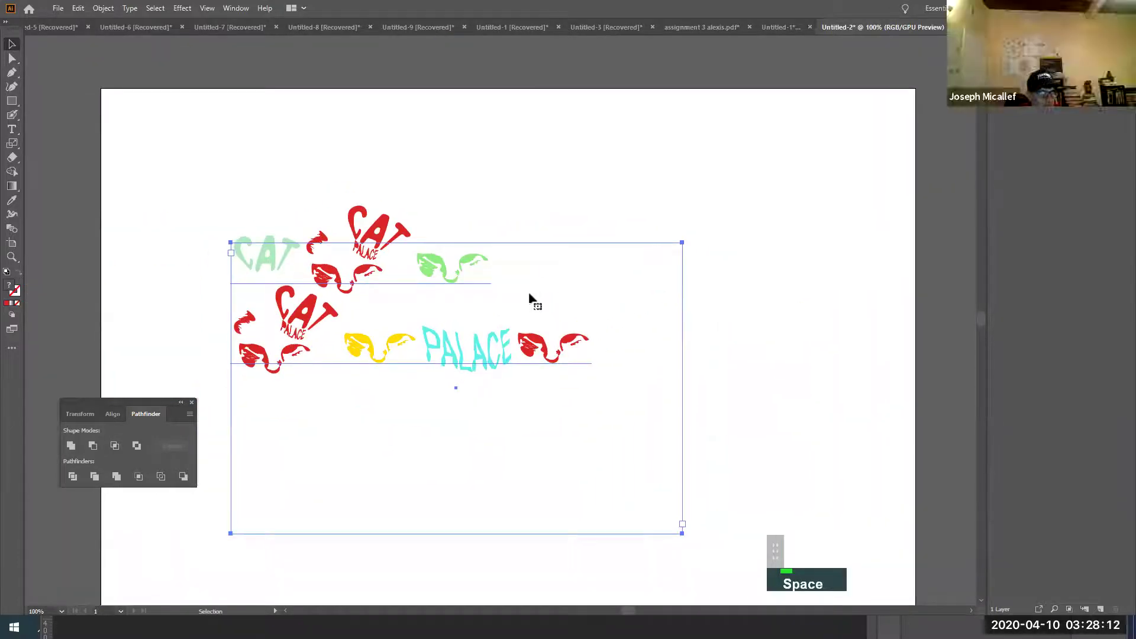
pyautogui.click(313, 182)
pyautogui.click(365, 235)
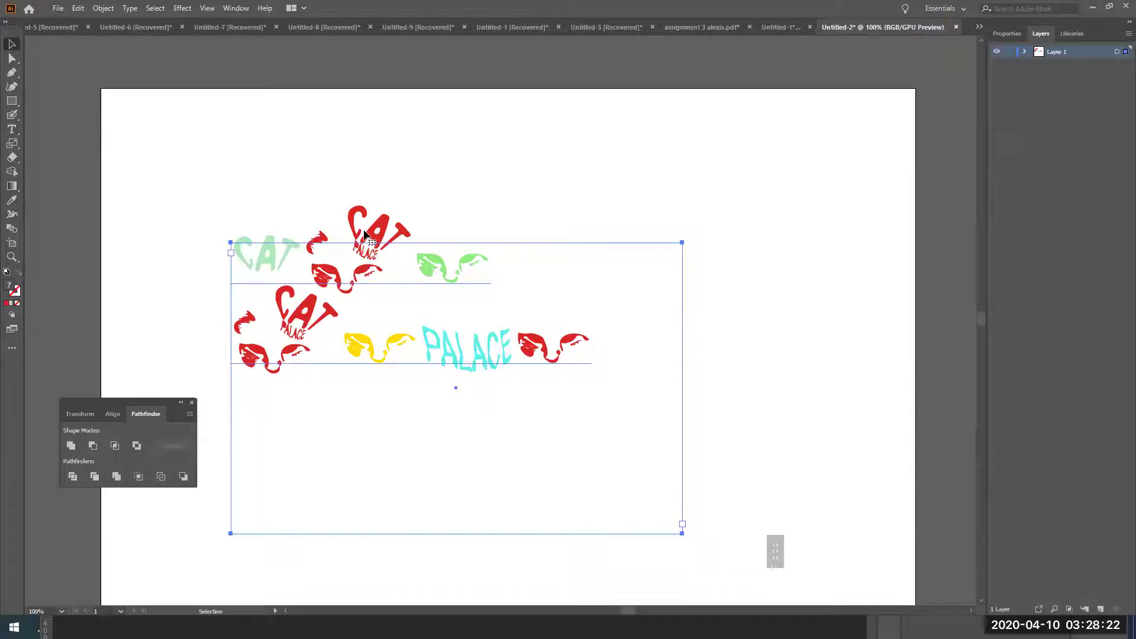
# Convert the cat-font artwork to outlines and ungroup it into separate pieces
pyautogui.hotkey('ctrl', 'shift', 'o')
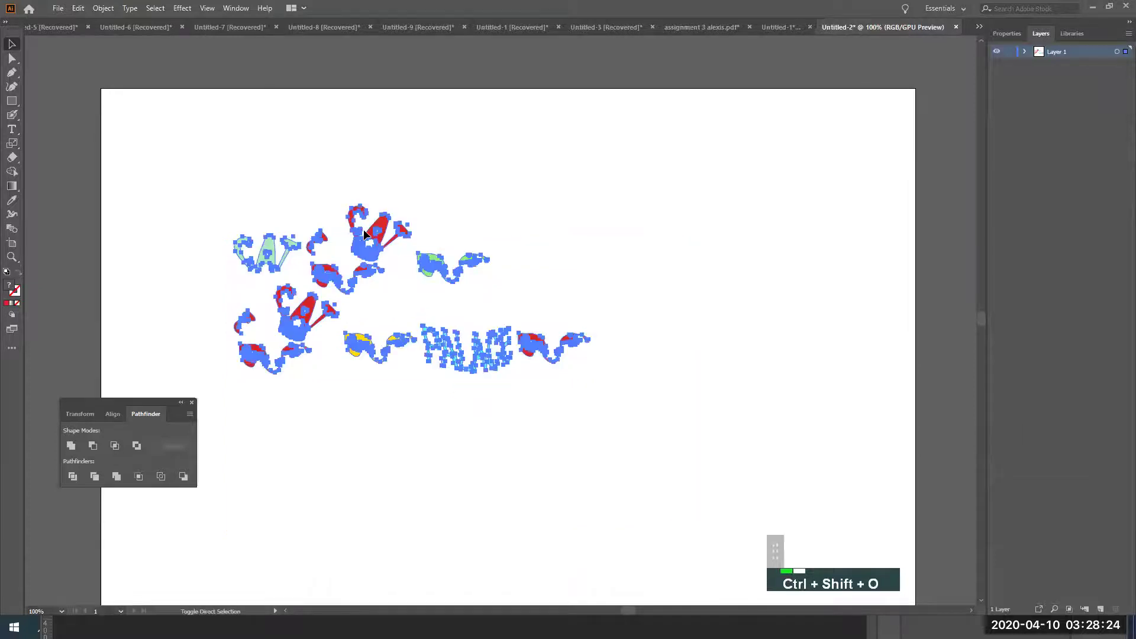
pyautogui.click(290, 156)
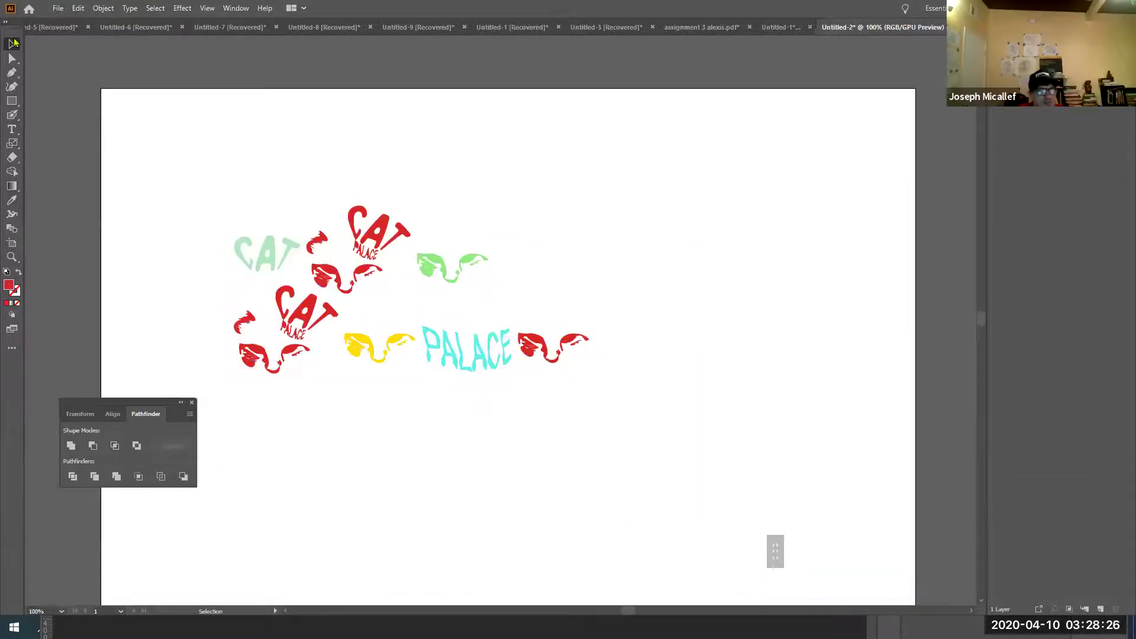
pyautogui.hotkey('ctrl', 'a')
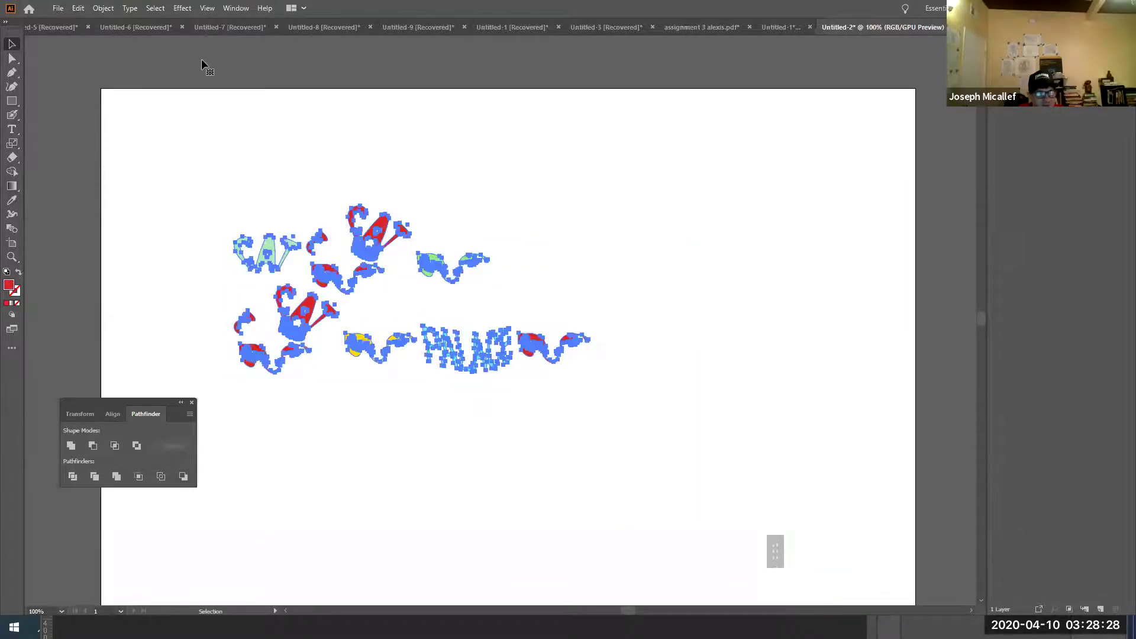
pyautogui.click(103, 8)
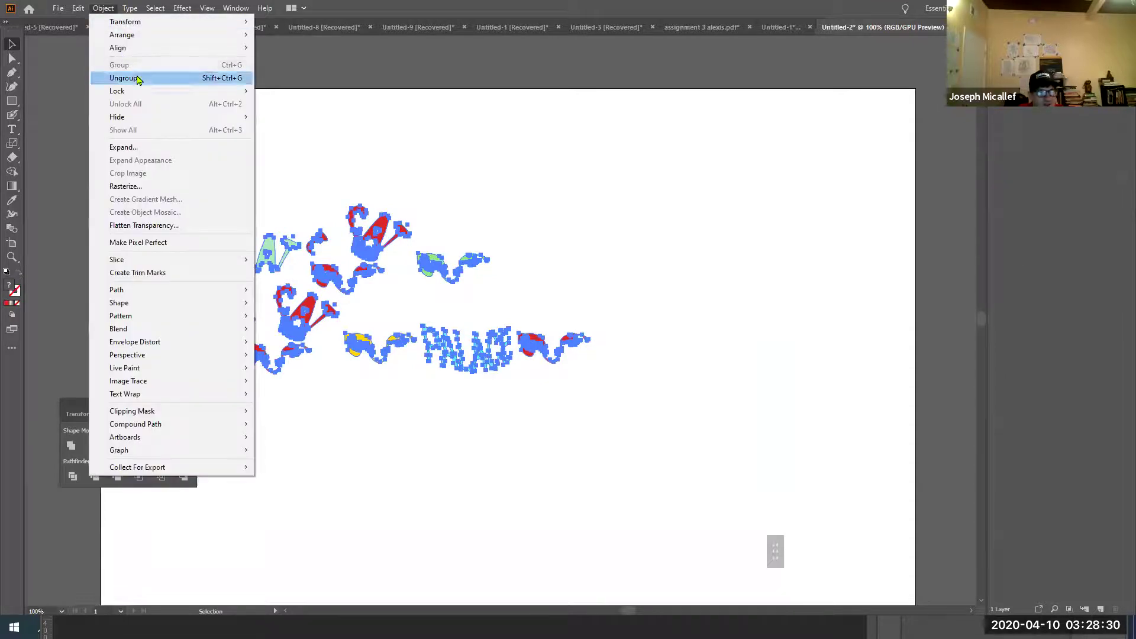
pyautogui.click(123, 77)
pyautogui.click(352, 169)
# Spread the red CAT PALACE groups, red and green cat faces, and cyan PALACE across the artboard
pyautogui.moveTo(387, 232); pyautogui.dragTo(747, 226)
pyautogui.moveTo(577, 341); pyautogui.dragTo(565, 184)
pyautogui.click(560, 239)
pyautogui.moveTo(475, 260); pyautogui.dragTo(393, 139)
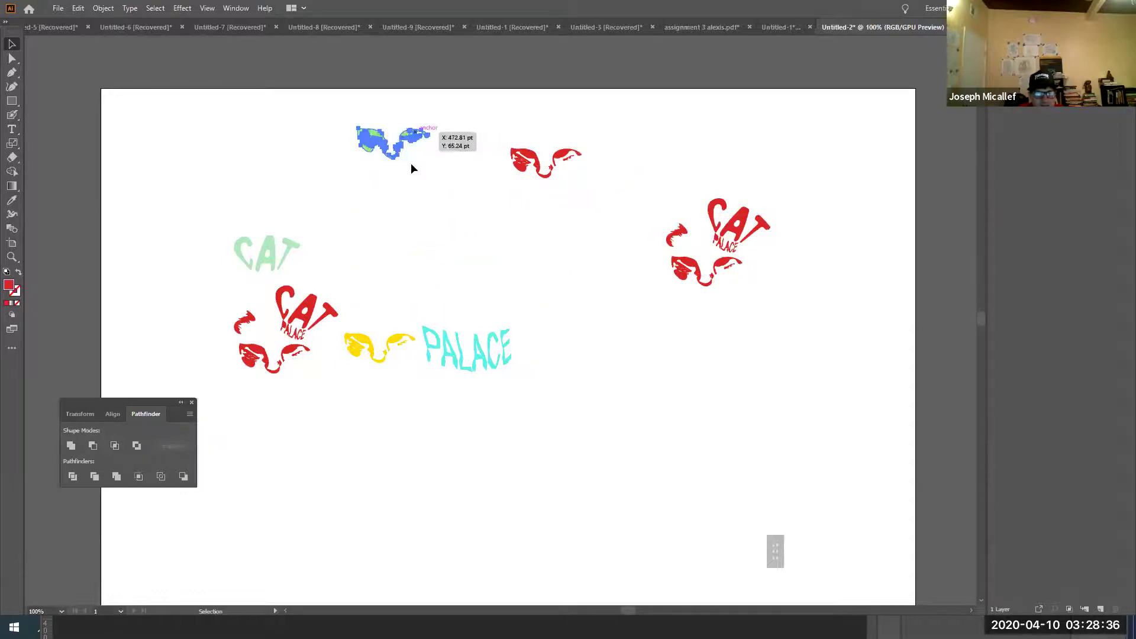
pyautogui.moveTo(469, 349); pyautogui.dragTo(478, 235)
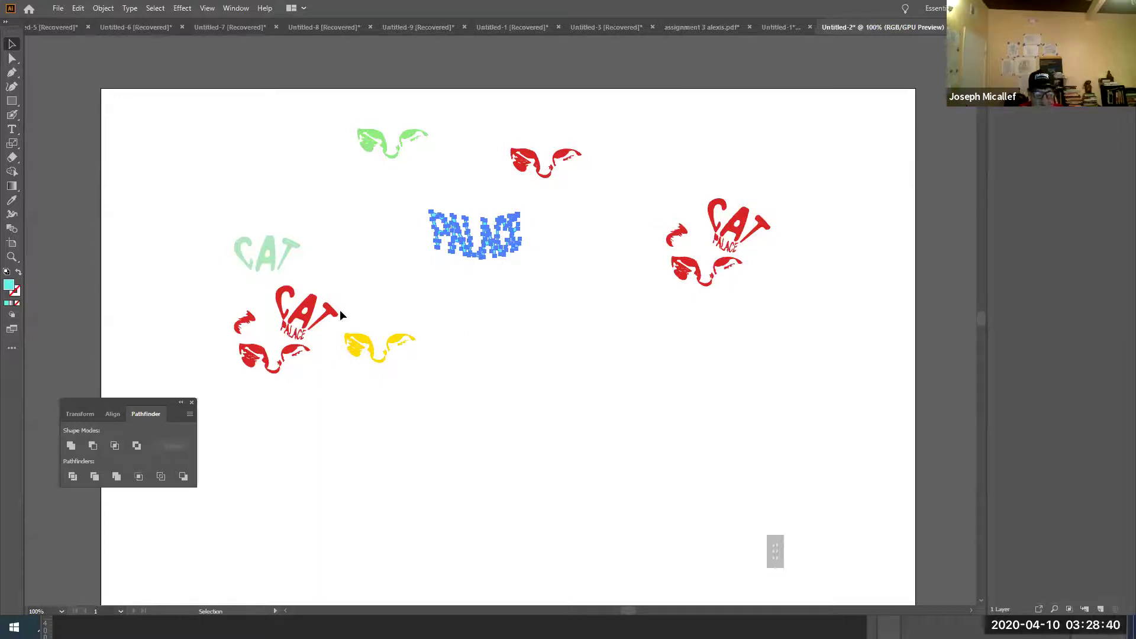
pyautogui.moveTo(307, 309); pyautogui.dragTo(553, 342)
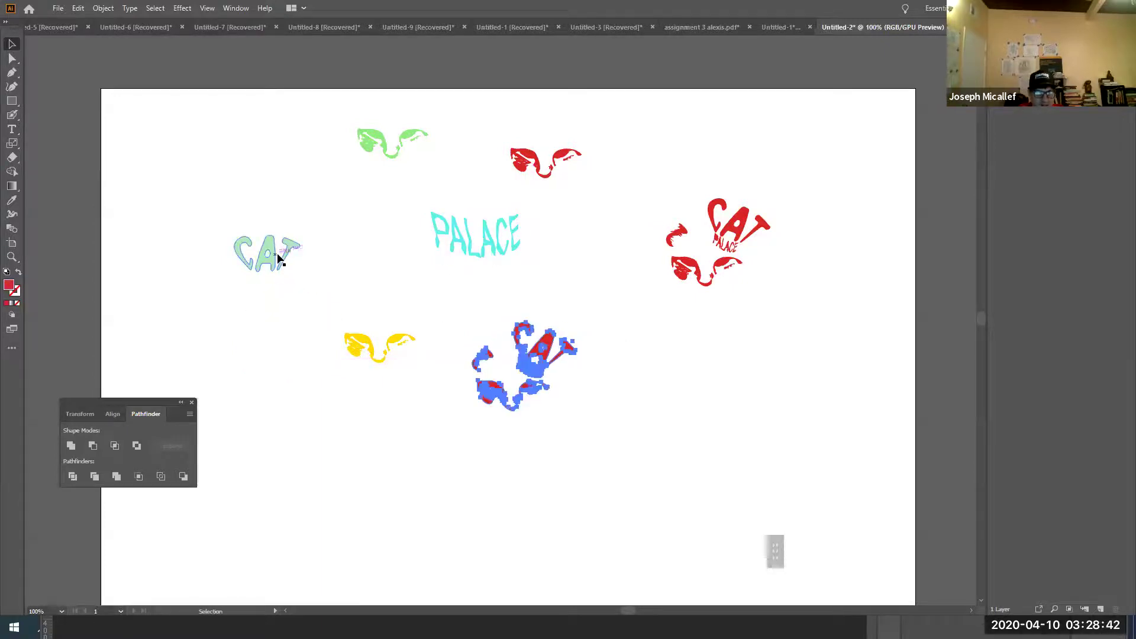
# Zoom in on the green CAT lettering and move it toward the centre
pyautogui.click(274, 254)
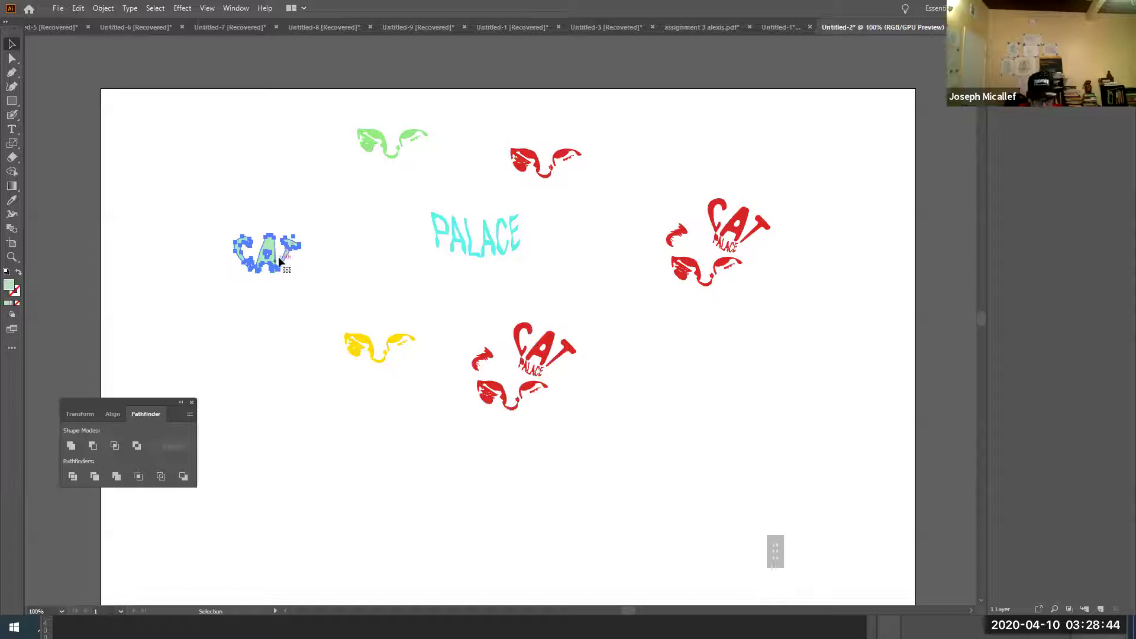
pyautogui.keyDown('ctrl'); pyautogui.click(300, 256); pyautogui.keyUp('ctrl')
pyautogui.keyDown('ctrl'); pyautogui.click(544, 317); pyautogui.keyUp('ctrl')
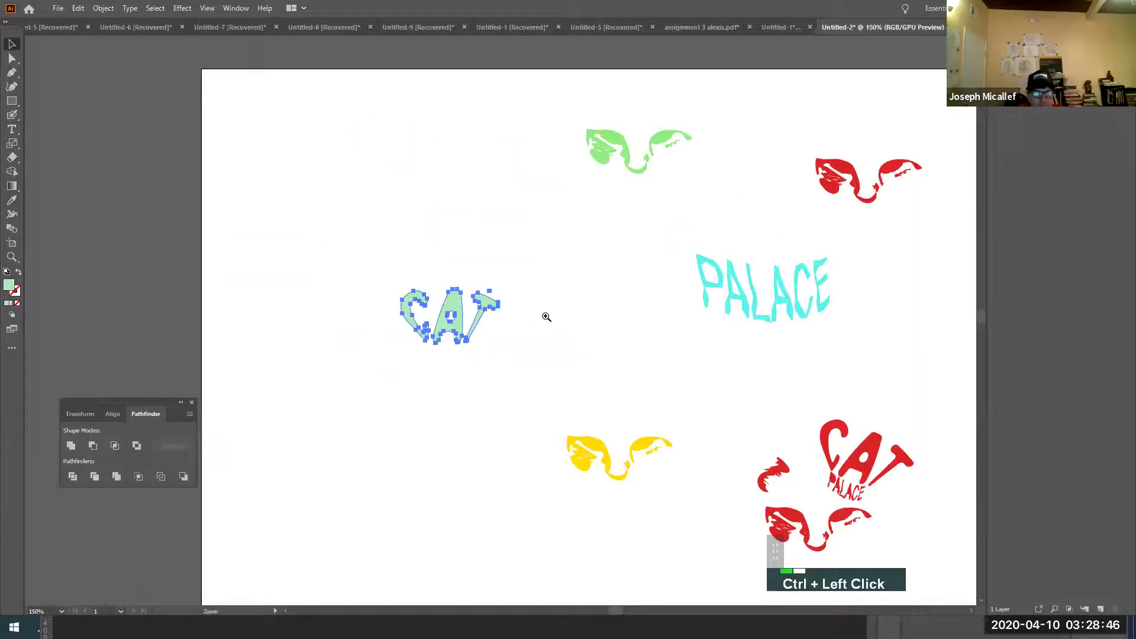
pyautogui.keyDown('ctrl'); pyautogui.click(544, 316); pyautogui.keyUp('ctrl')
pyautogui.moveTo(292, 326); pyautogui.dragTo(543, 338)
pyautogui.moveTo(449, 278); pyautogui.dragTo(462, 233)
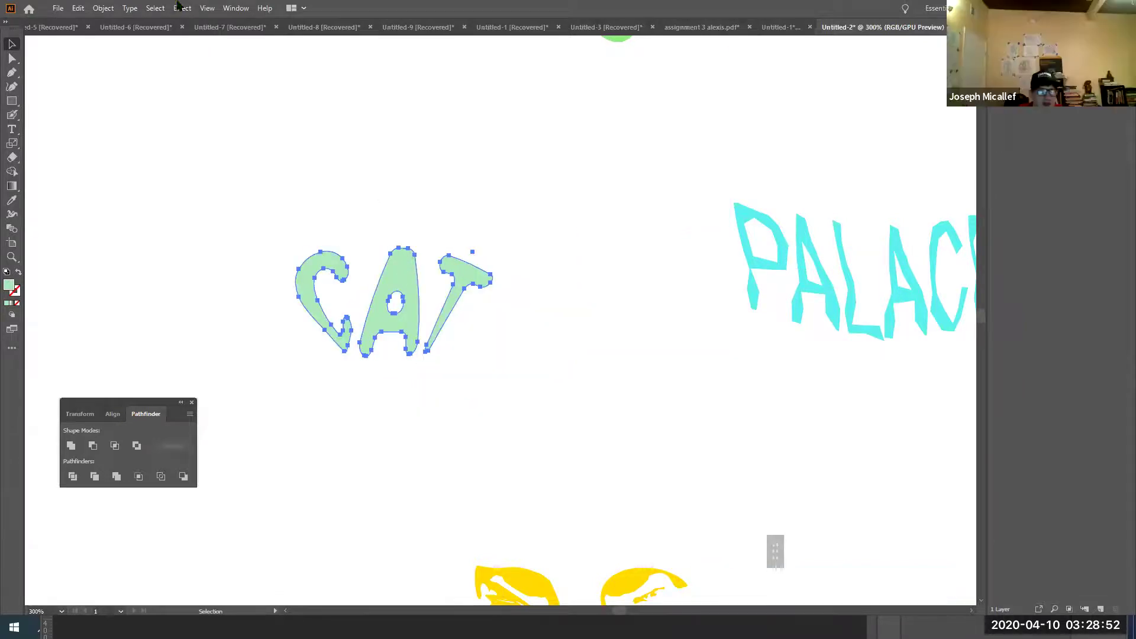
# Apply a tilted 3D Extrude & Bevel effect to the green CAT lettering
pyautogui.click(235, 8)
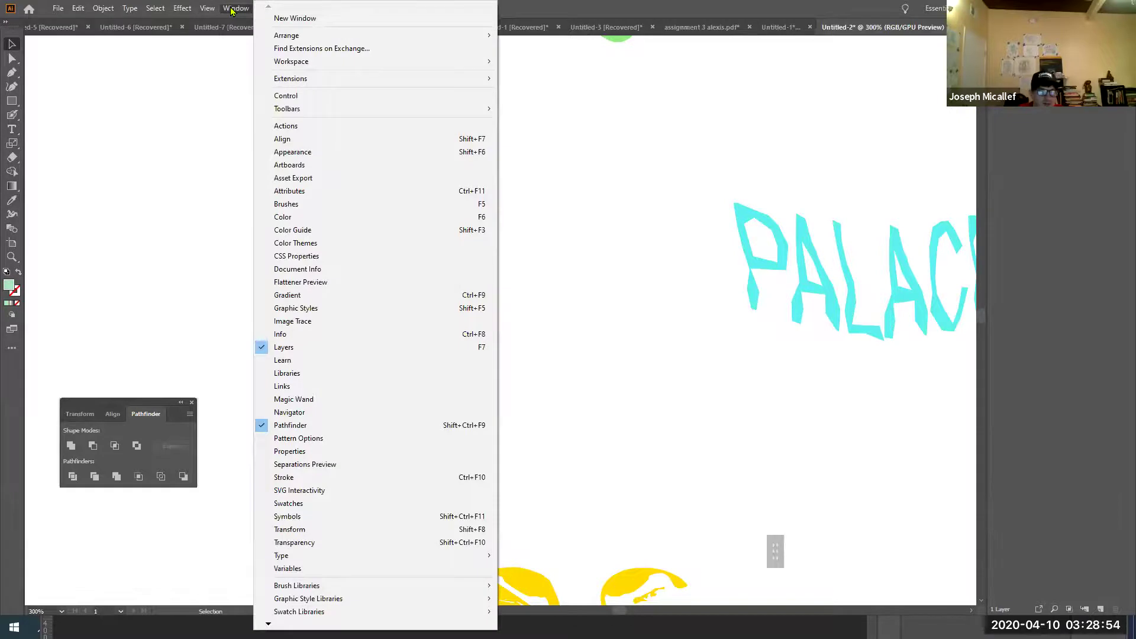
pyautogui.moveTo(182, 8)
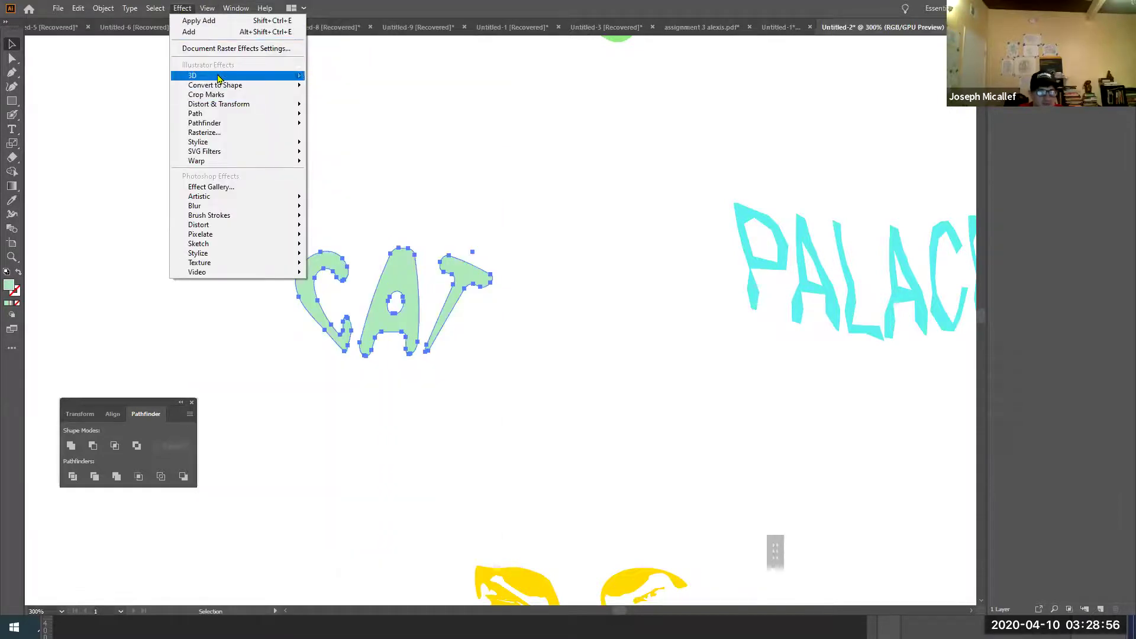
pyautogui.moveTo(218, 77)
pyautogui.click(345, 80)
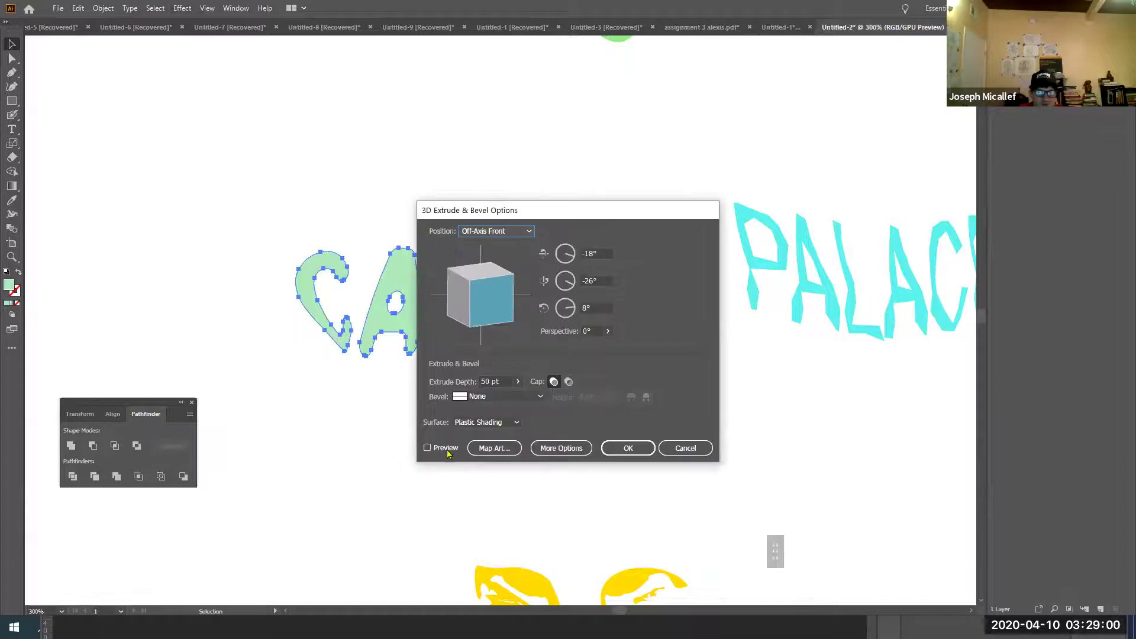
pyautogui.click(447, 450)
pyautogui.moveTo(576, 213); pyautogui.dragTo(740, 183)
pyautogui.moveTo(654, 283); pyautogui.dragTo(640, 268)
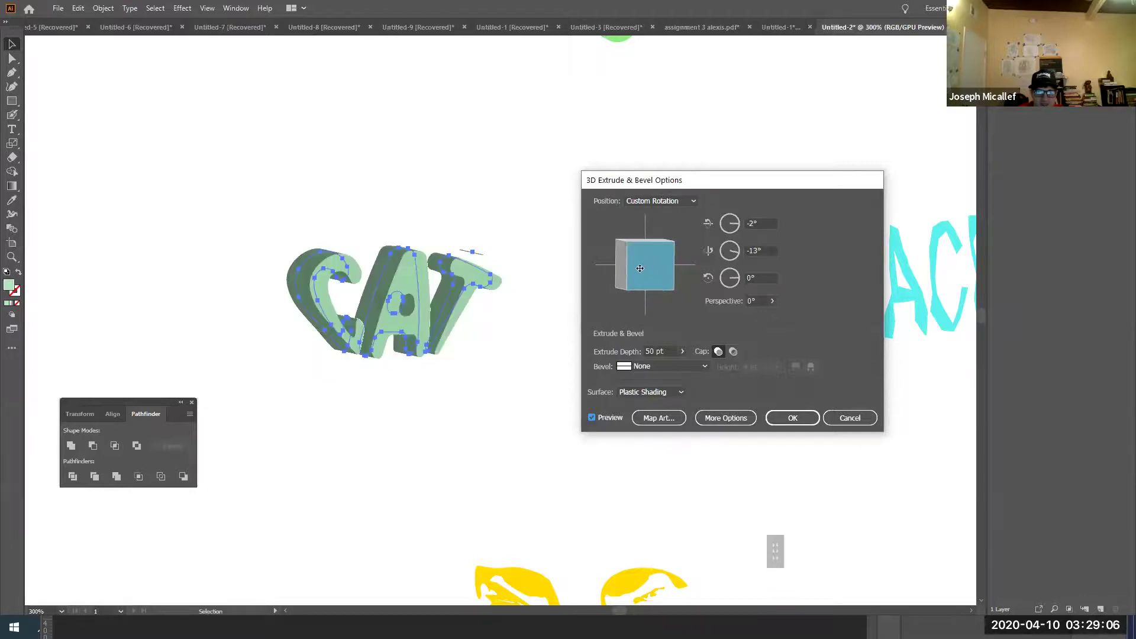
pyautogui.click(811, 418)
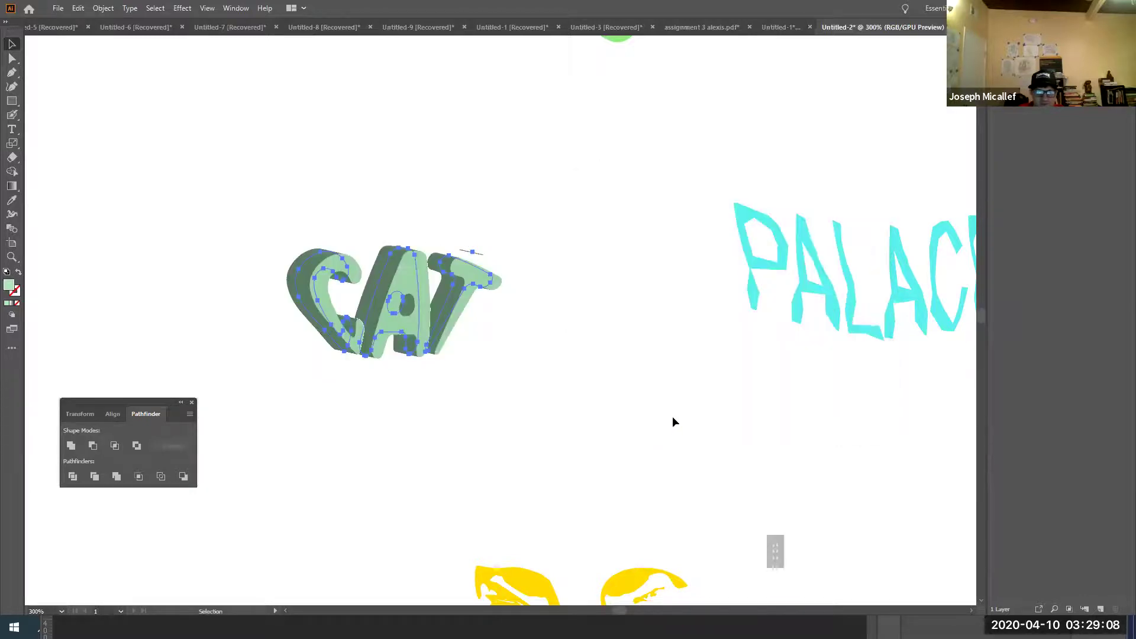
pyautogui.click(125, 89)
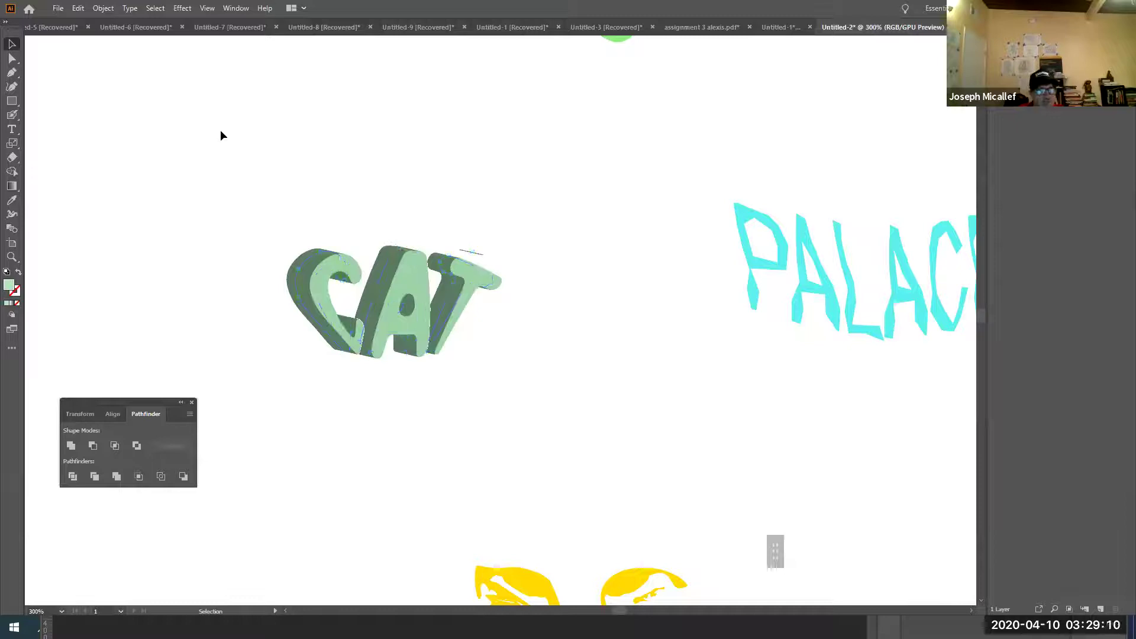
pyautogui.keyDown('ctrl'); pyautogui.keyDown('alt'); pyautogui.keyDown('super'); pyautogui.click(496, 331); pyautogui.keyUp('super'); pyautogui.keyUp('alt'); pyautogui.keyUp('ctrl')
pyautogui.keyDown('ctrl'); pyautogui.keyDown('alt'); pyautogui.keyDown('super'); pyautogui.doubleClick(580, 319); pyautogui.keyUp('super'); pyautogui.keyUp('alt'); pyautogui.keyUp('ctrl')
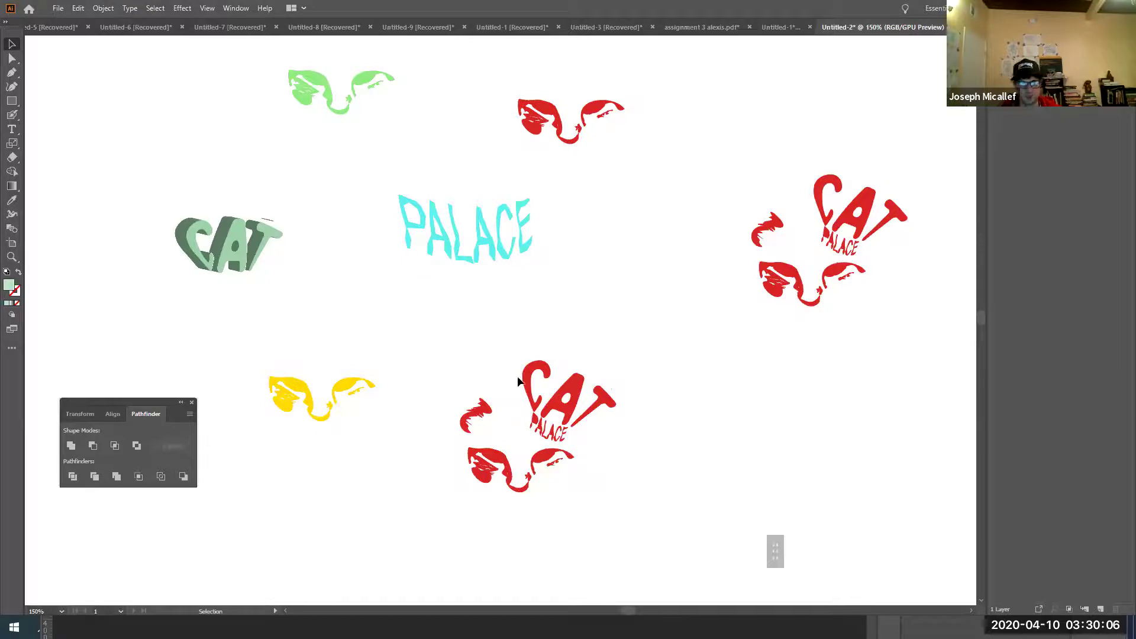
# Drag the lower red CAT PALACE group down-left, closer to the yellow cat faces
pyautogui.moveTo(523, 389); pyautogui.dragTo(447, 404)
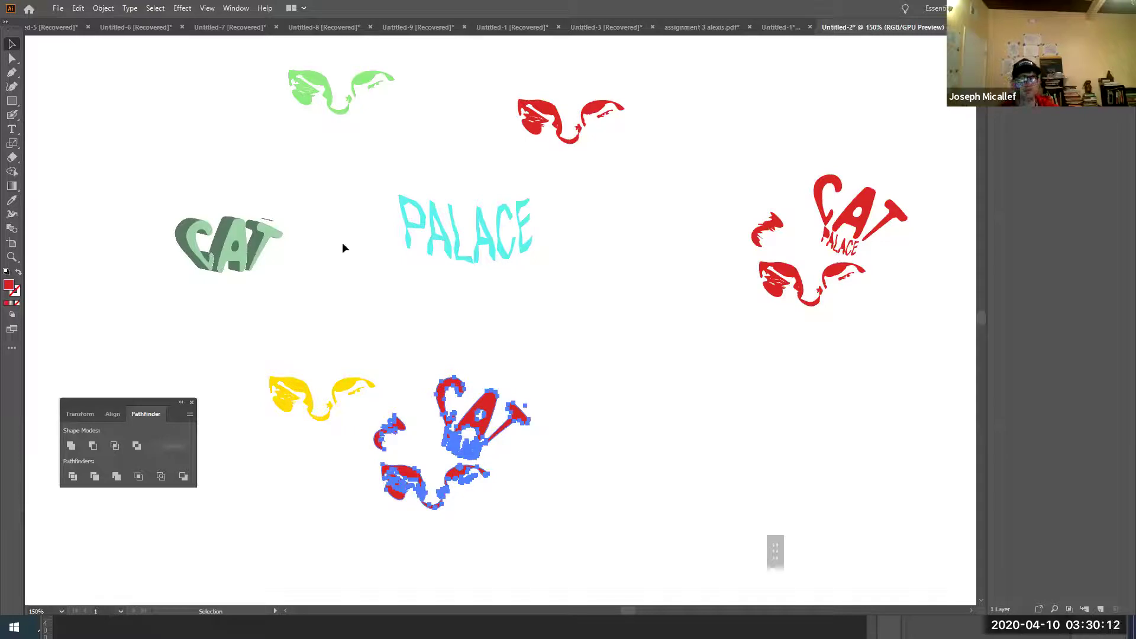
# Overlap the CAT PALACE group onto the yellow faces and try Color Burn blending
pyautogui.click(237, 9)
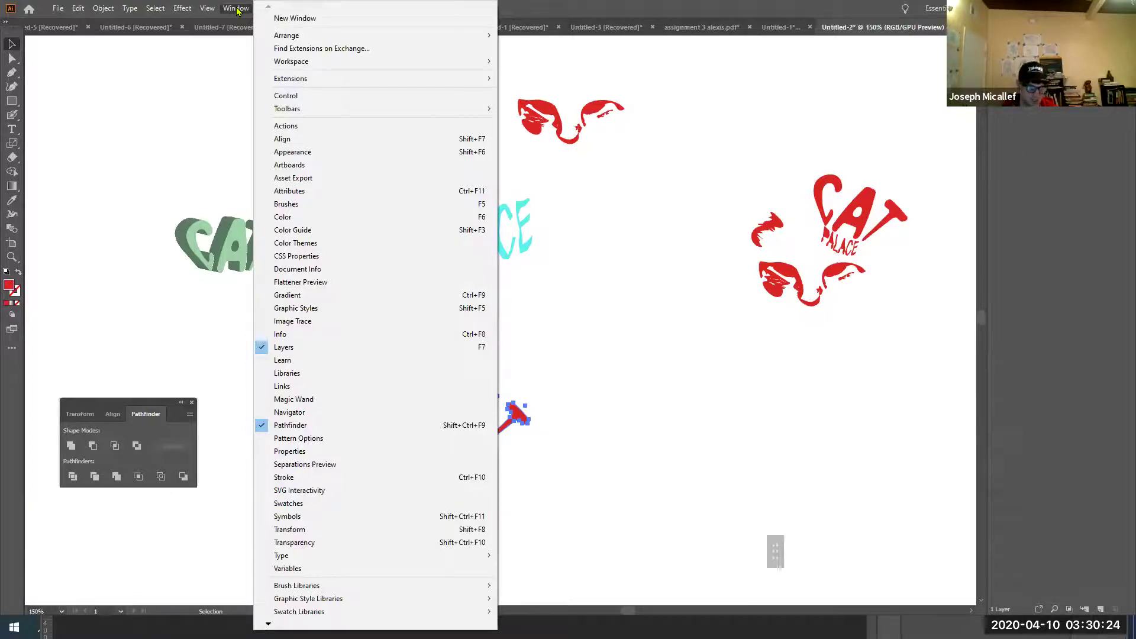
pyautogui.click(353, 546)
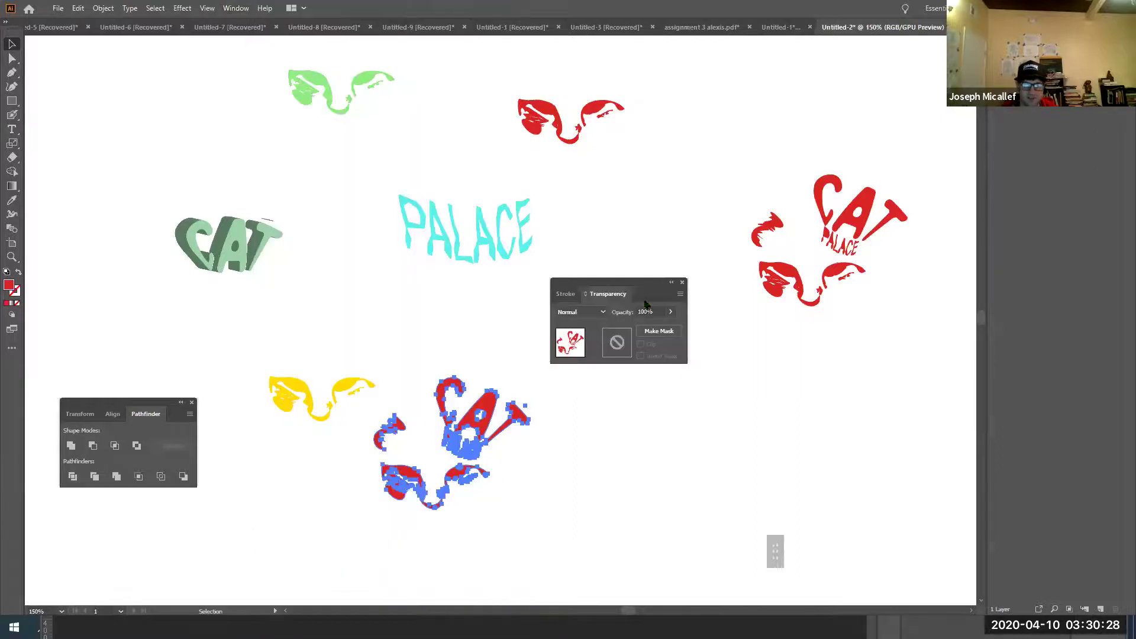
pyautogui.moveTo(487, 410); pyautogui.dragTo(425, 372)
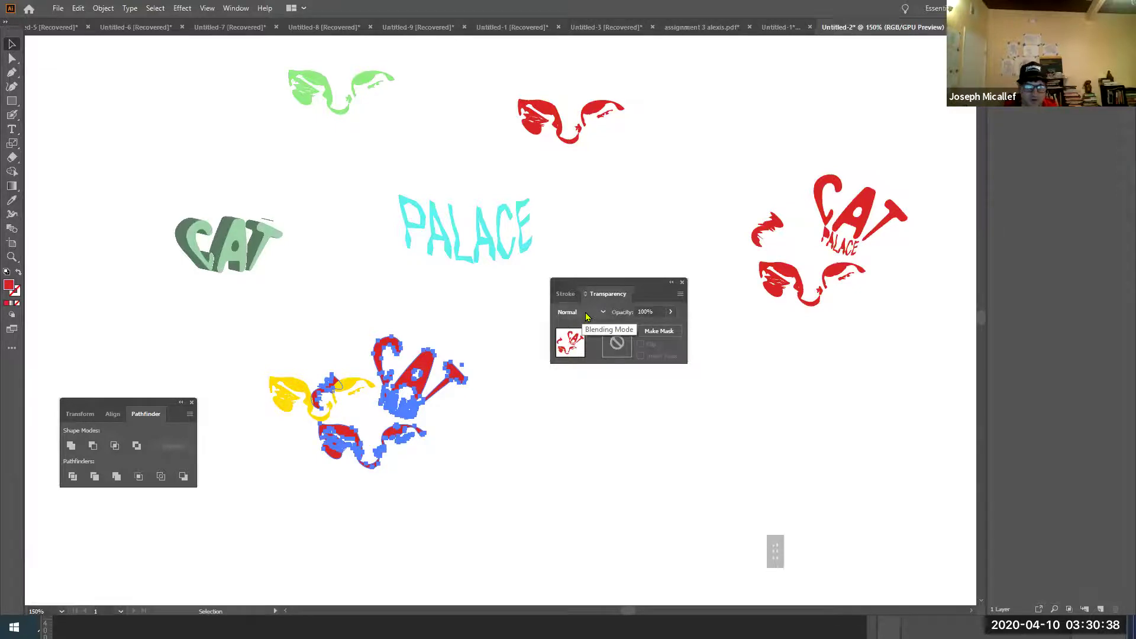
pyautogui.click(583, 315)
pyautogui.click(587, 368)
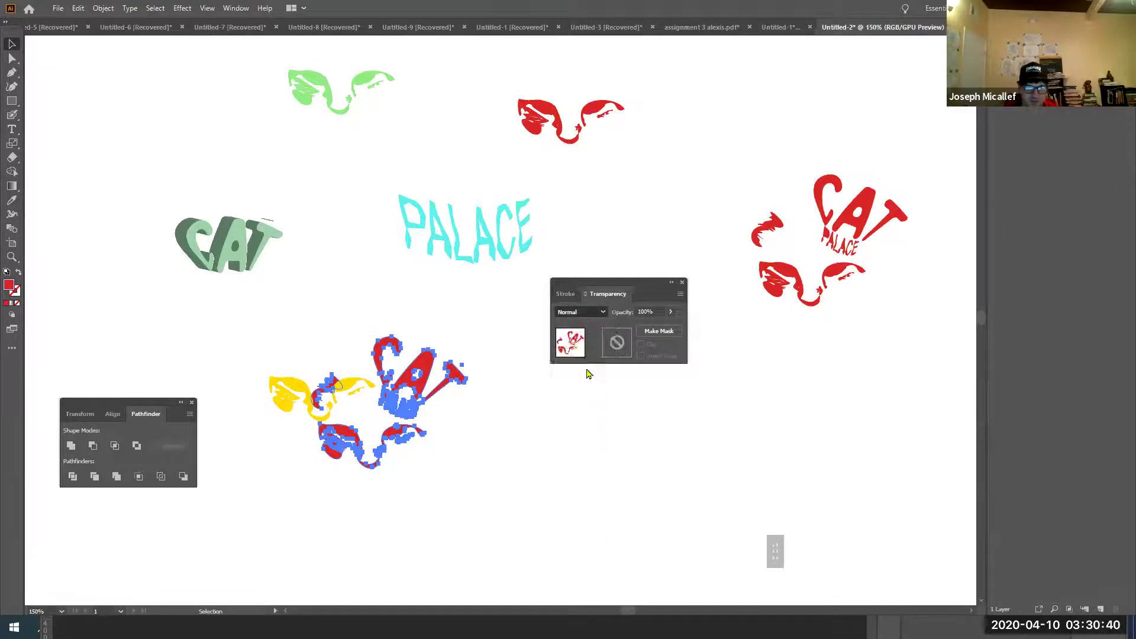
pyautogui.click(496, 424)
pyautogui.moveTo(416, 393); pyautogui.dragTo(417, 395)
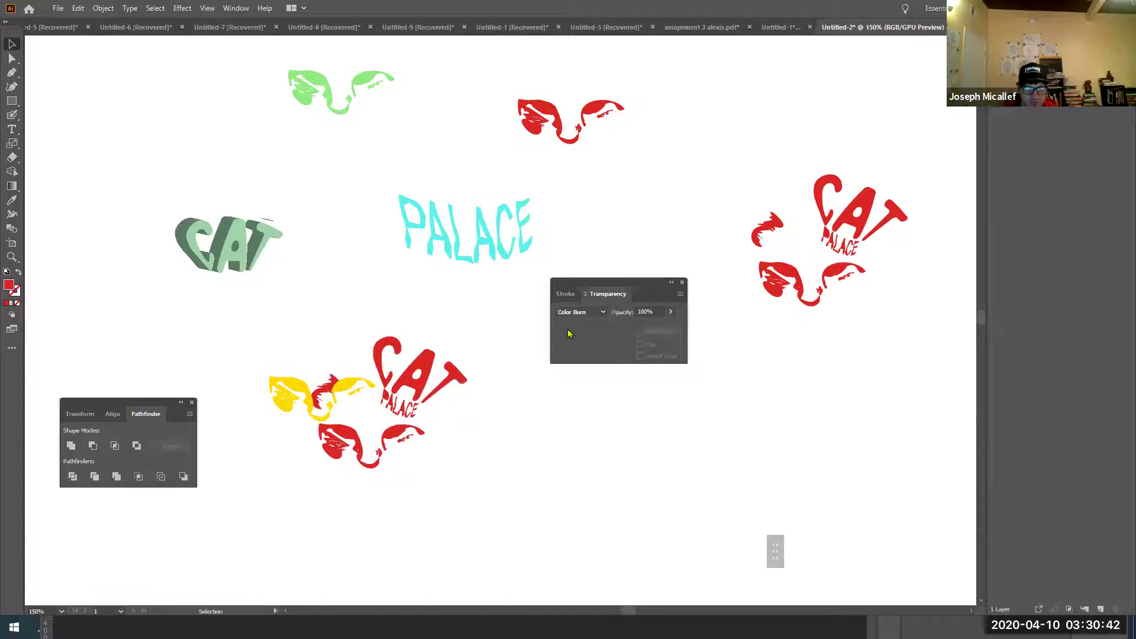
pyautogui.click(580, 312)
pyautogui.click(459, 478)
pyautogui.moveTo(410, 374); pyautogui.dragTo(381, 343)
pyautogui.click(382, 446)
pyautogui.moveTo(409, 424); pyautogui.dragTo(253, 320)
pyautogui.moveTo(383, 323); pyautogui.dragTo(382, 323)
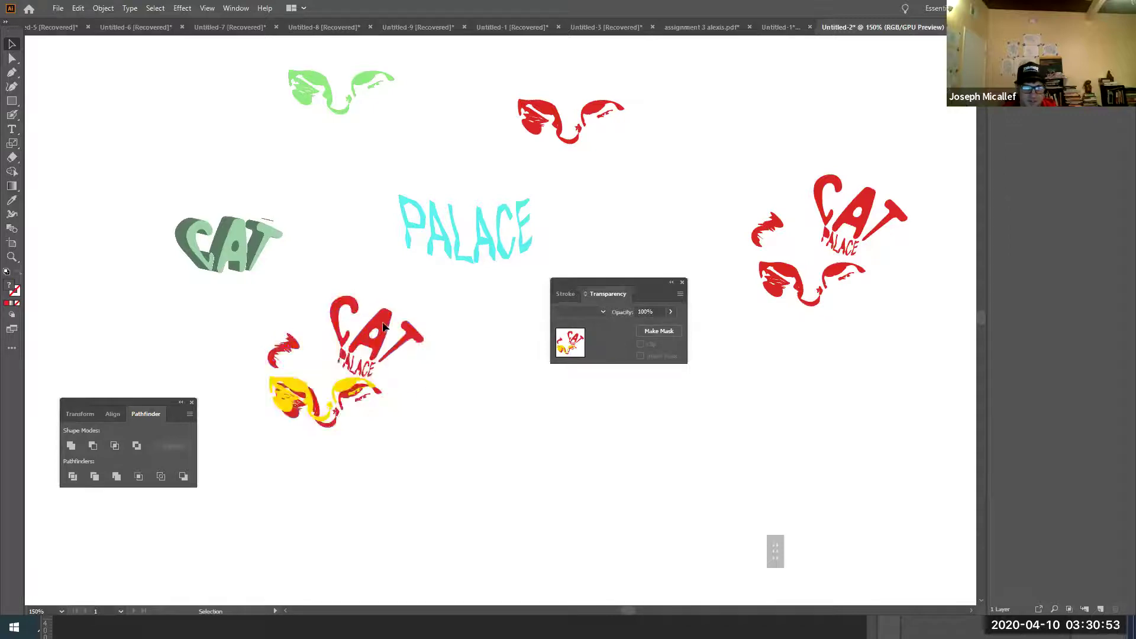
# Set the multicoloured CAT PALACE group's blend mode to Difference
pyautogui.click(583, 312)
pyautogui.click(582, 467)
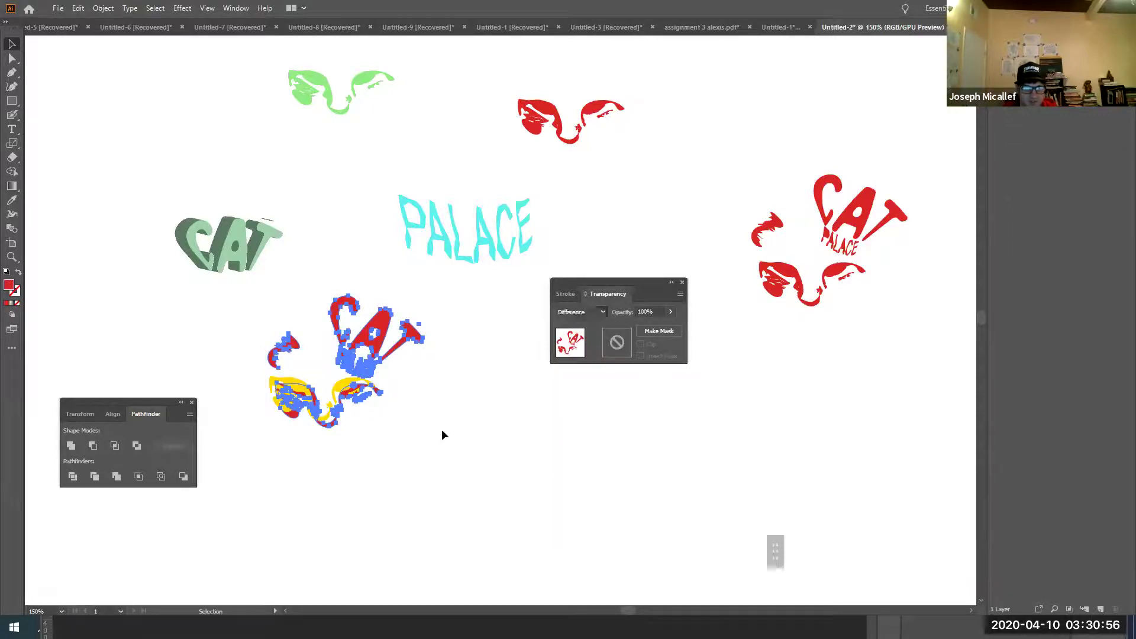
pyautogui.click(390, 377)
pyautogui.click(274, 342)
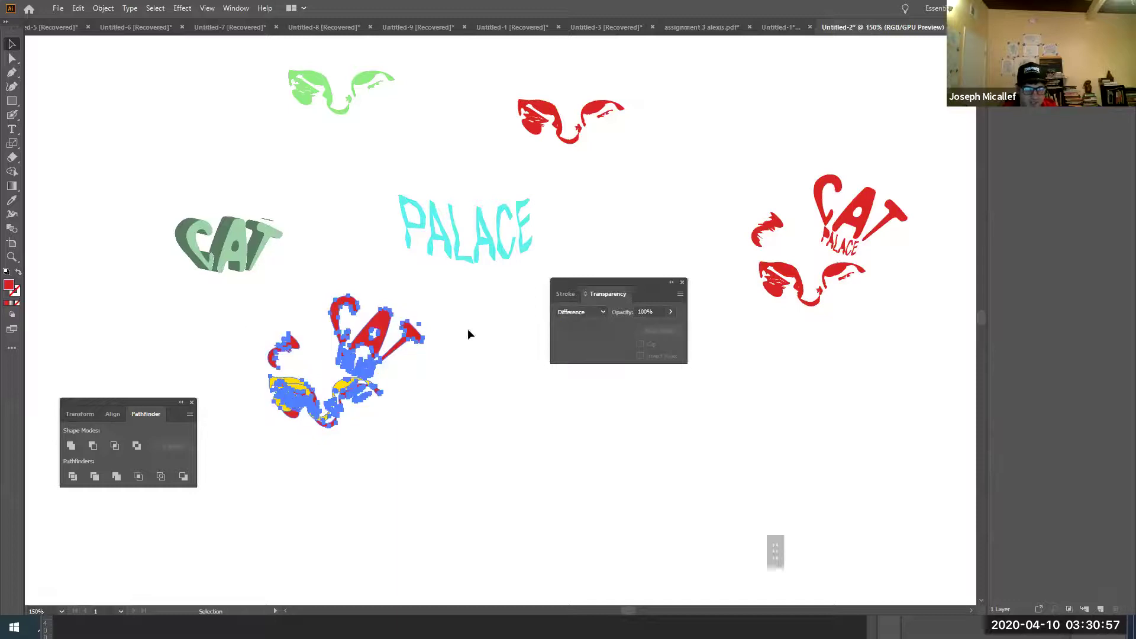
pyautogui.click(580, 315)
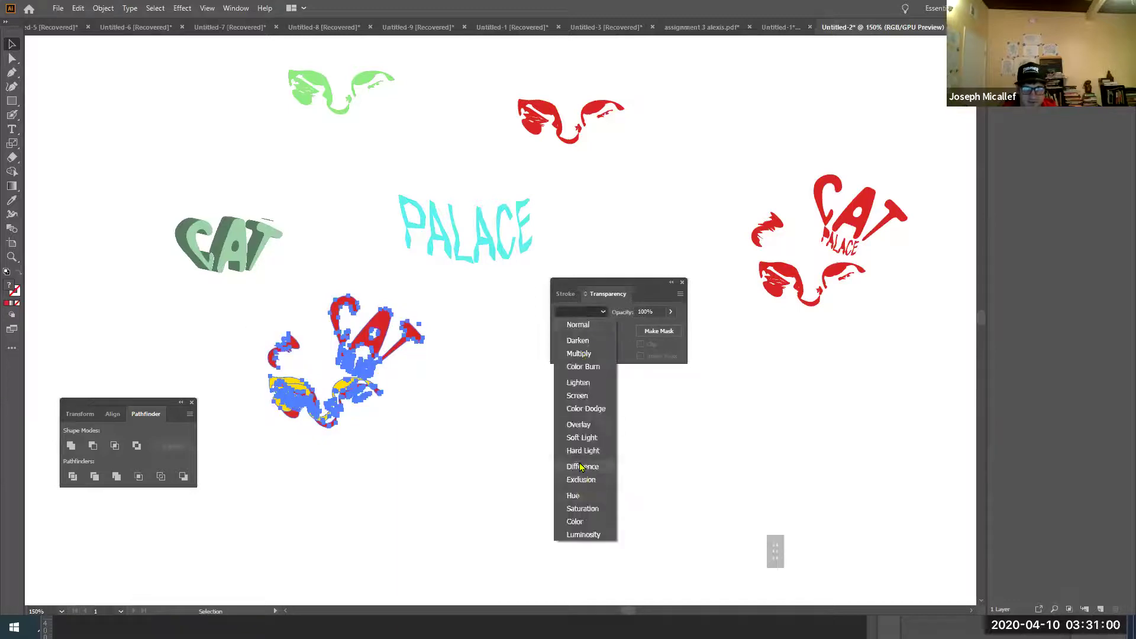
pyautogui.click(582, 466)
pyautogui.click(475, 468)
# Move the red cat face over the CAT PALACE art, ready to scale it up
pyautogui.keyDown('ctrl'); pyautogui.doubleClick(408, 390); pyautogui.keyUp('ctrl')
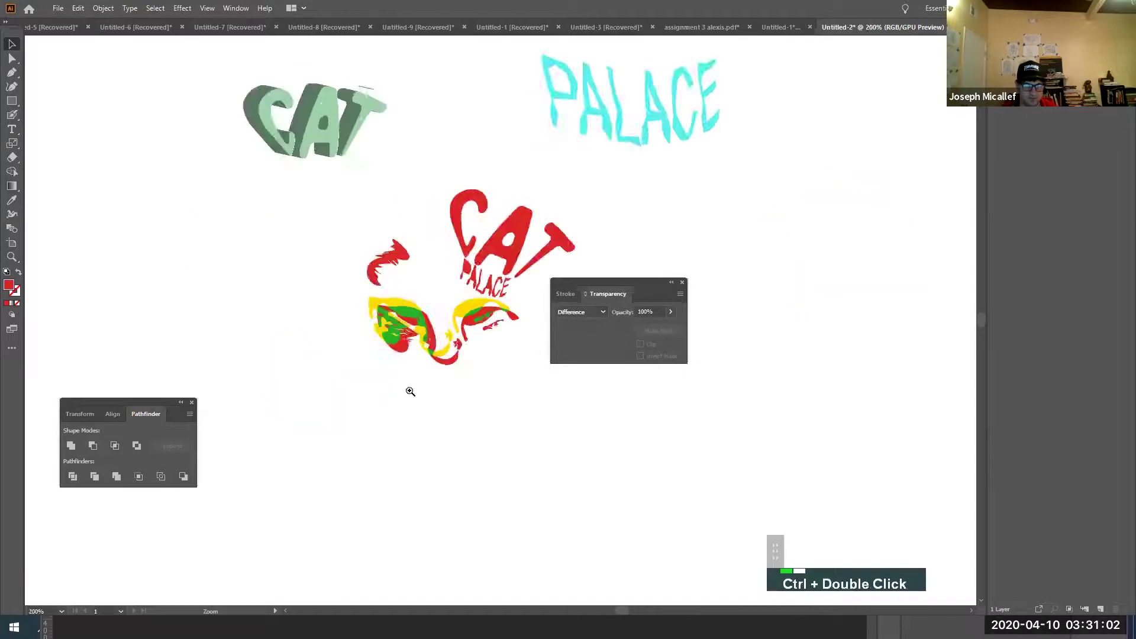
pyautogui.keyDown('ctrl'); pyautogui.click(302, 485); pyautogui.keyUp('ctrl')
pyautogui.moveTo(754, 49); pyautogui.dragTo(319, 320)
pyautogui.moveTo(507, 249); pyautogui.dragTo(489, 228)
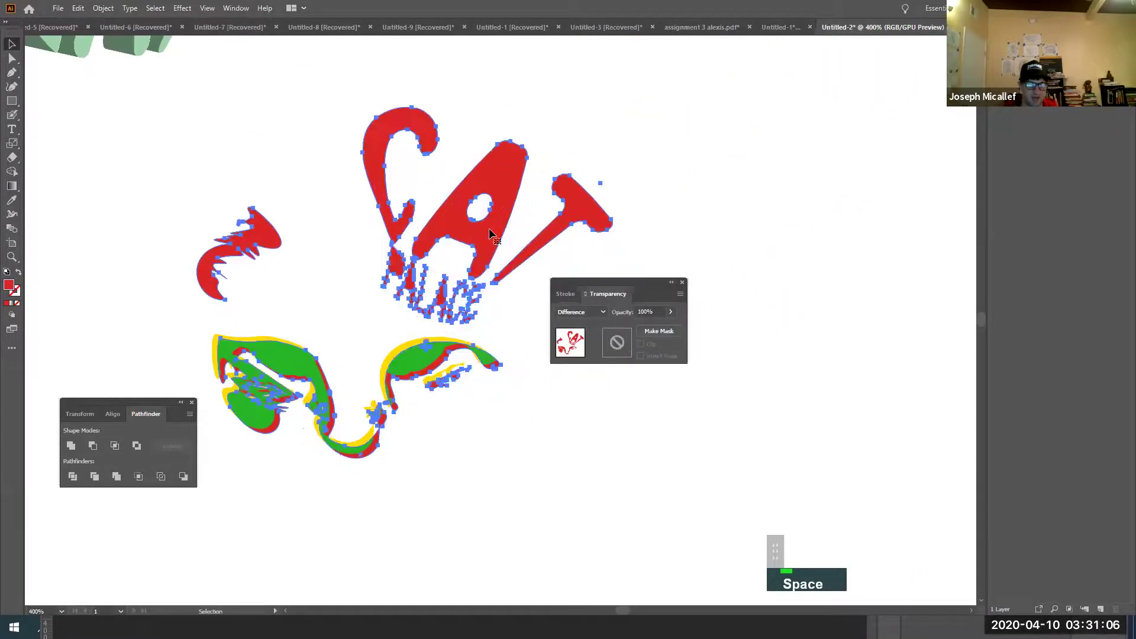
pyautogui.click(421, 486)
pyautogui.keyDown('ctrl'); pyautogui.keyDown('alt'); pyautogui.doubleClick(499, 451); pyautogui.keyUp('alt'); pyautogui.keyUp('ctrl')
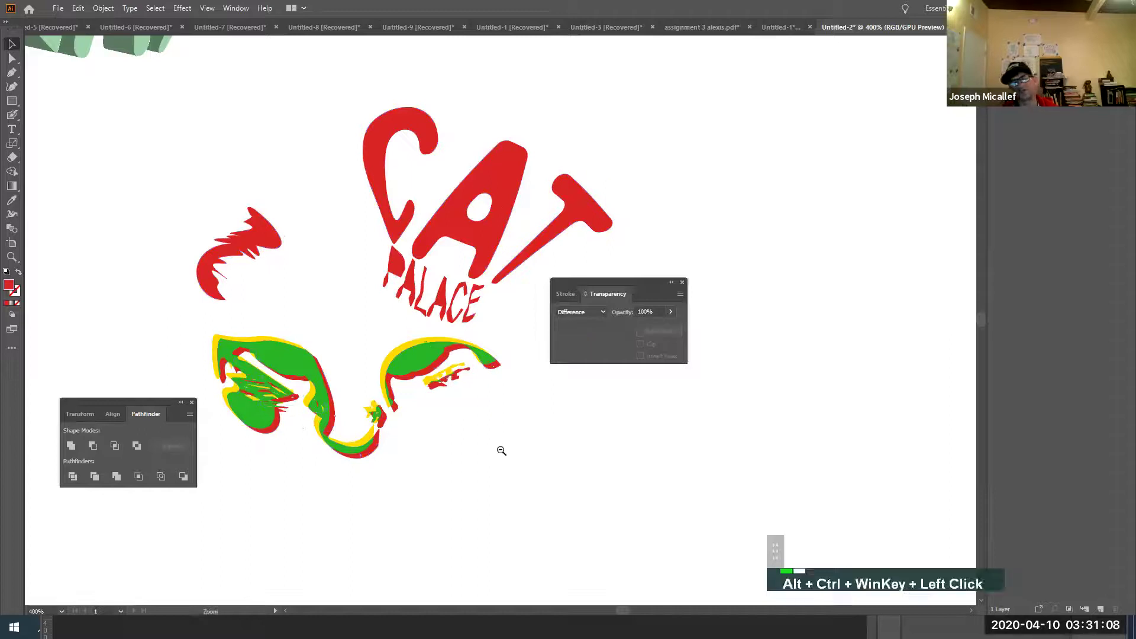
pyautogui.keyDown('ctrl'); pyautogui.keyDown('alt'); pyautogui.doubleClick(413, 309); pyautogui.keyUp('alt'); pyautogui.keyUp('ctrl')
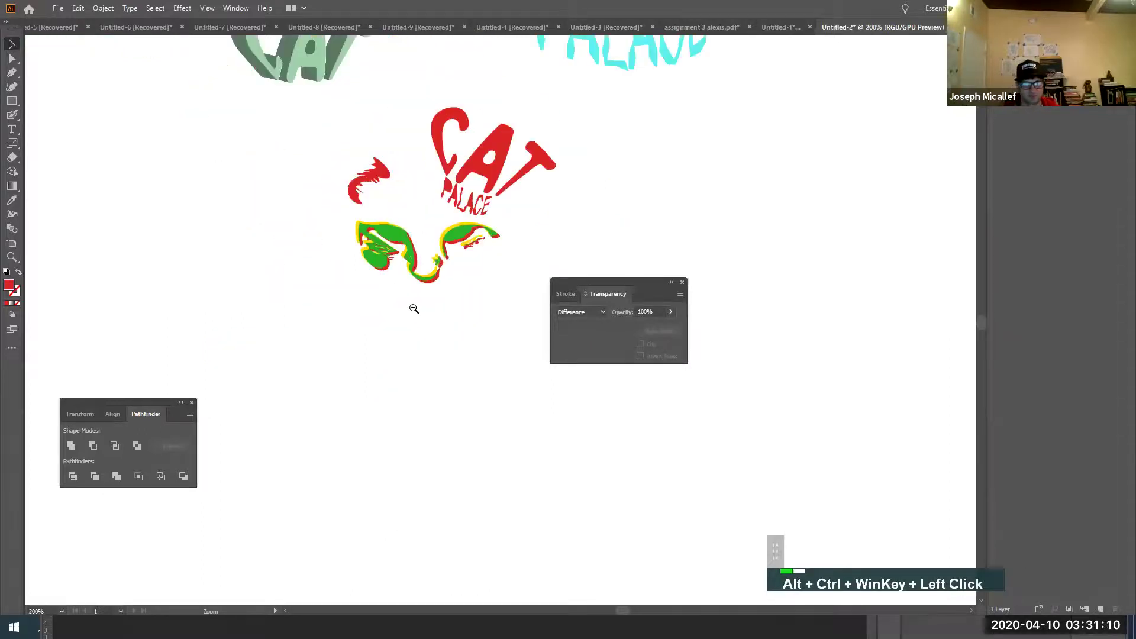
pyautogui.moveTo(769, 62); pyautogui.dragTo(499, 179)
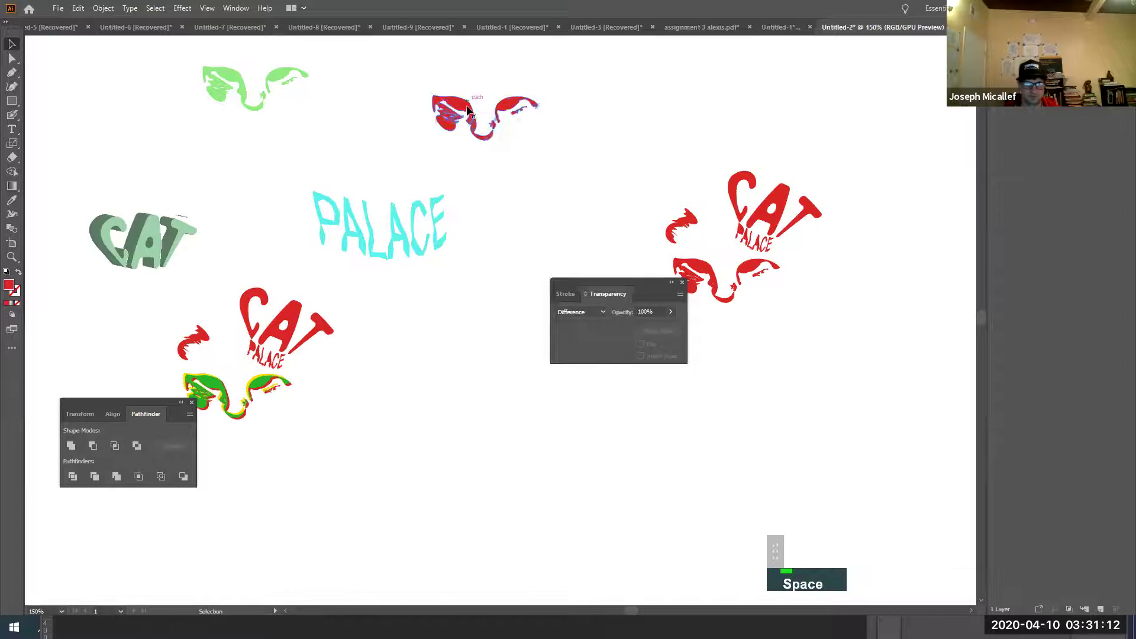
pyautogui.moveTo(383, 333); pyautogui.dragTo(309, 272)
pyautogui.press('s')
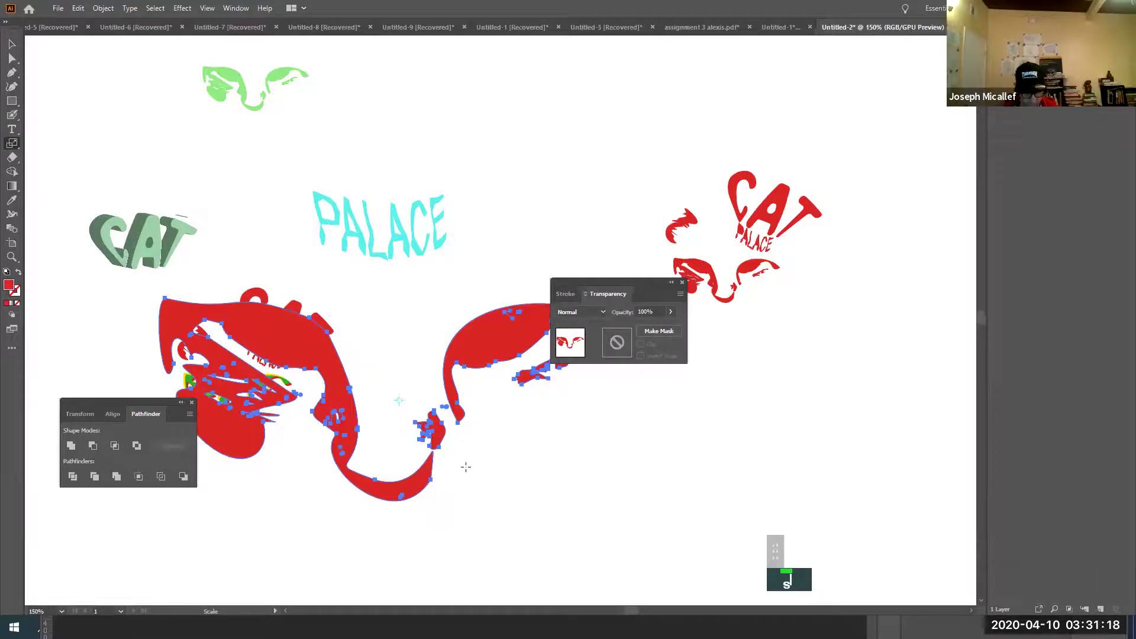
# Set the enlarged red cat face's blend mode to Lighten
pyautogui.press('v')
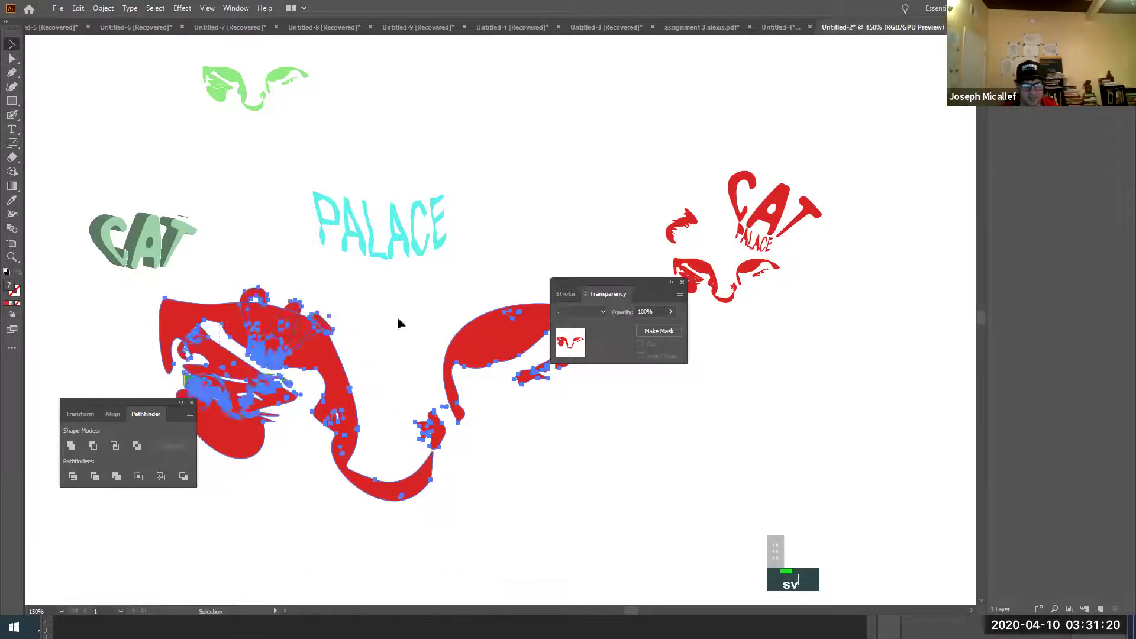
pyautogui.click(398, 322)
pyautogui.doubleClick(326, 345)
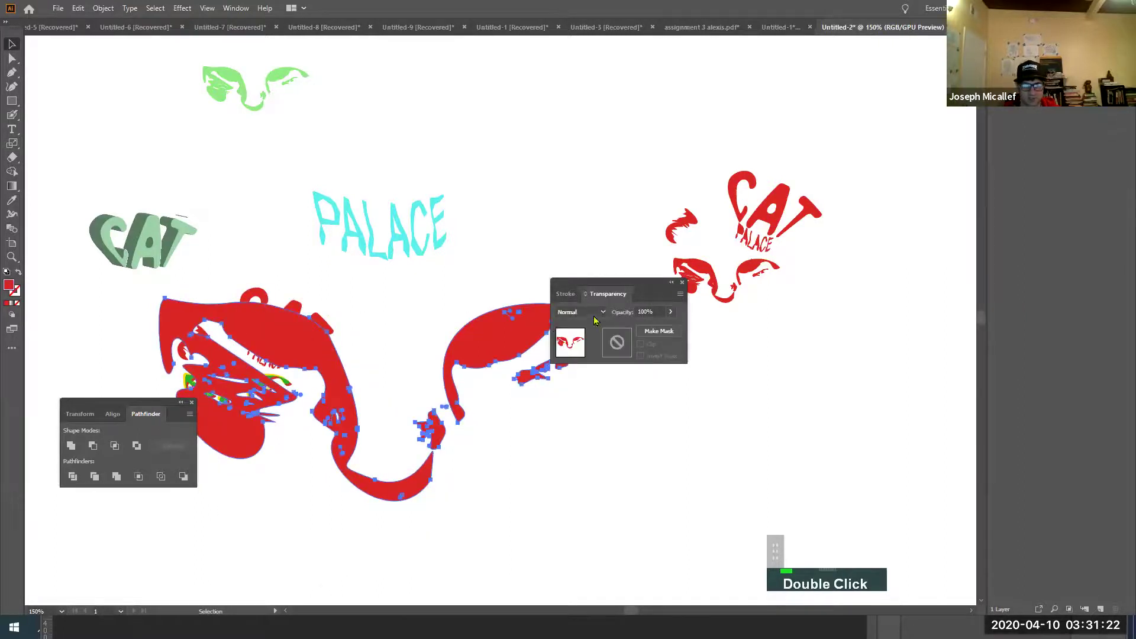
pyautogui.click(583, 312)
pyautogui.click(578, 382)
pyautogui.click(400, 289)
# Fill the cat face bright green #26ED26, nudge it up-right, and zoom out to the artboard
pyautogui.click(247, 349)
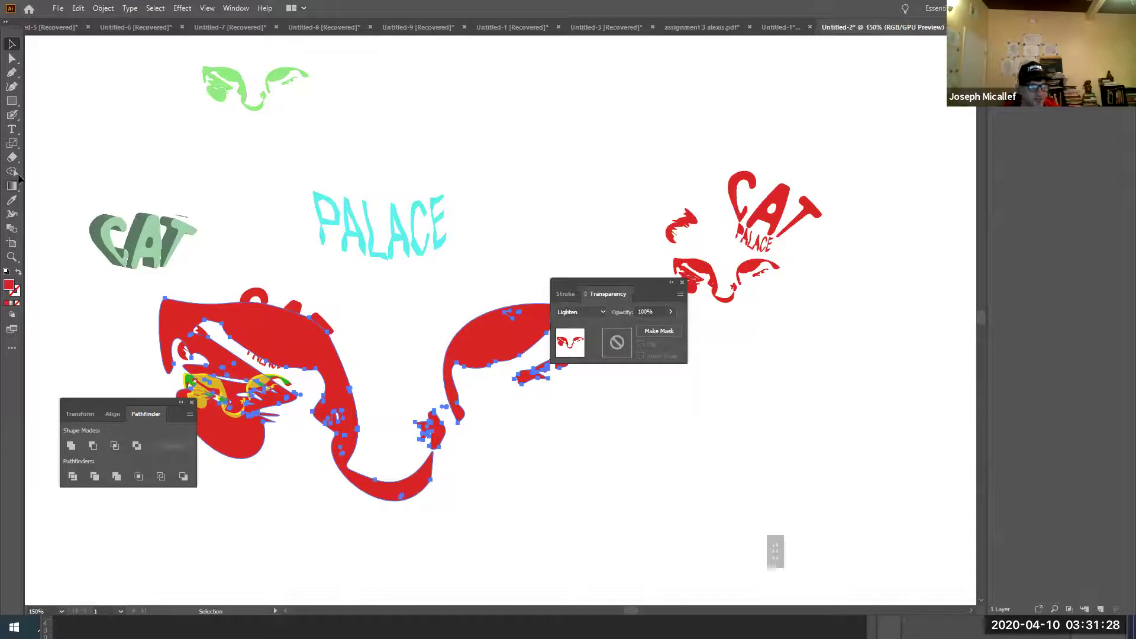
pyautogui.doubleClick(8, 286)
pyautogui.moveTo(581, 304); pyautogui.dragTo(581, 335)
pyautogui.moveTo(535, 252); pyautogui.dragTo(539, 245)
pyautogui.click(695, 241)
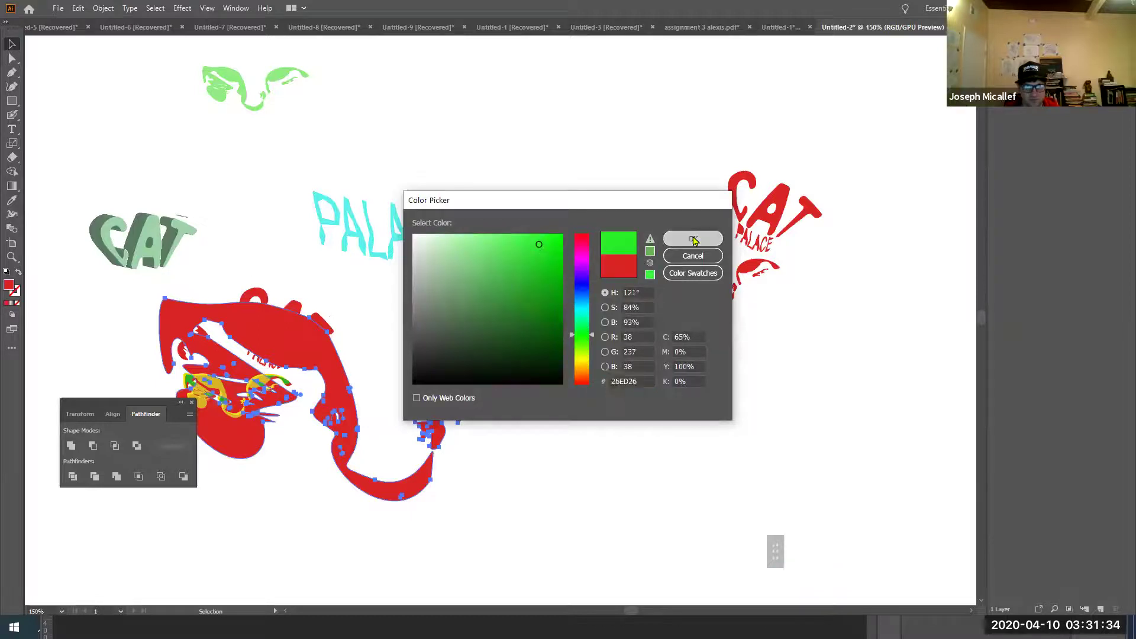
pyautogui.moveTo(318, 349); pyautogui.dragTo(328, 333)
pyautogui.click(368, 327)
pyautogui.hotkey('ctrl', 'alt', 'space')
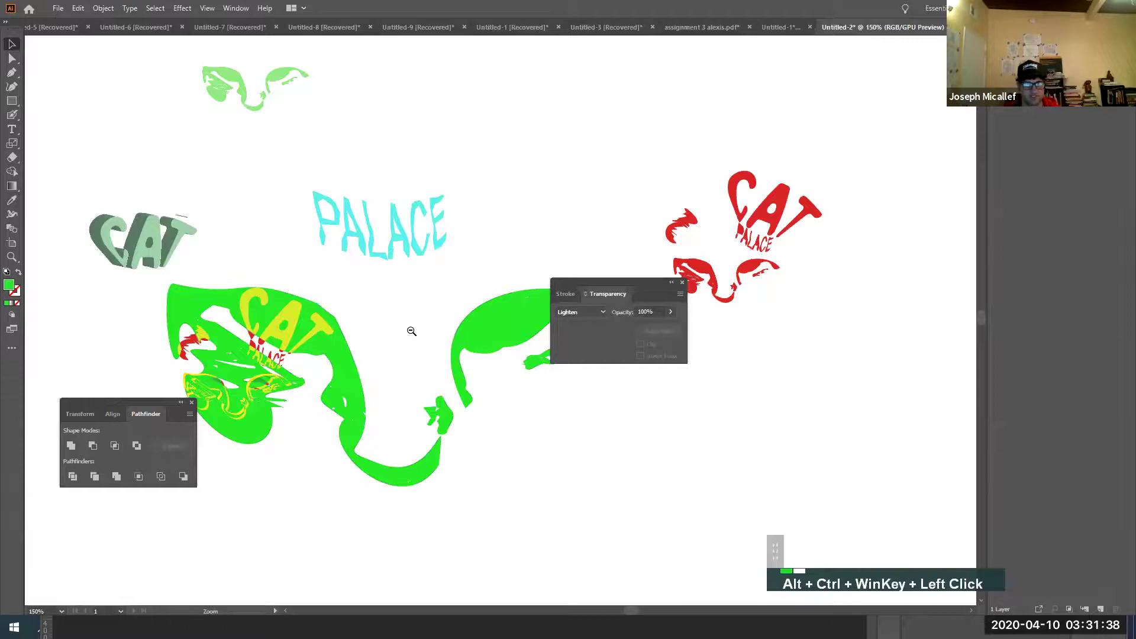
pyautogui.keyDown('ctrl'); pyautogui.keyDown('alt'); pyautogui.click(411, 331); pyautogui.keyUp('alt'); pyautogui.keyUp('ctrl')
pyautogui.moveTo(630, 294); pyautogui.dragTo(828, 398)
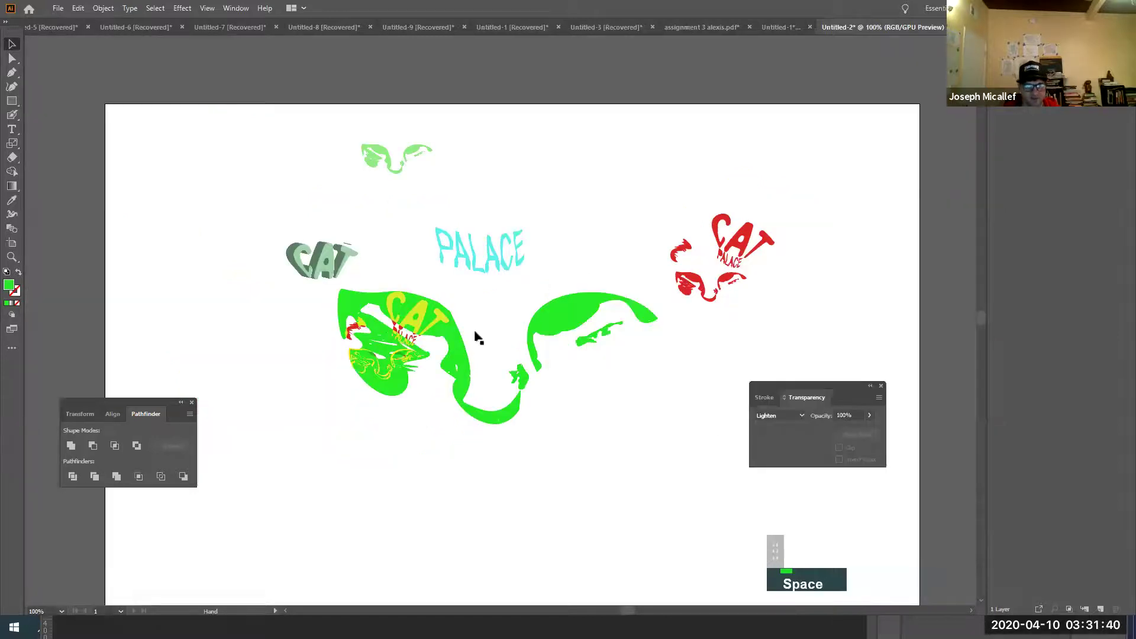
# Move the red CAT PALACE art onto the green cat face
pyautogui.keyDown('ctrl'); pyautogui.click(427, 317); pyautogui.keyUp('ctrl')
pyautogui.moveTo(609, 320); pyautogui.dragTo(244, 226)
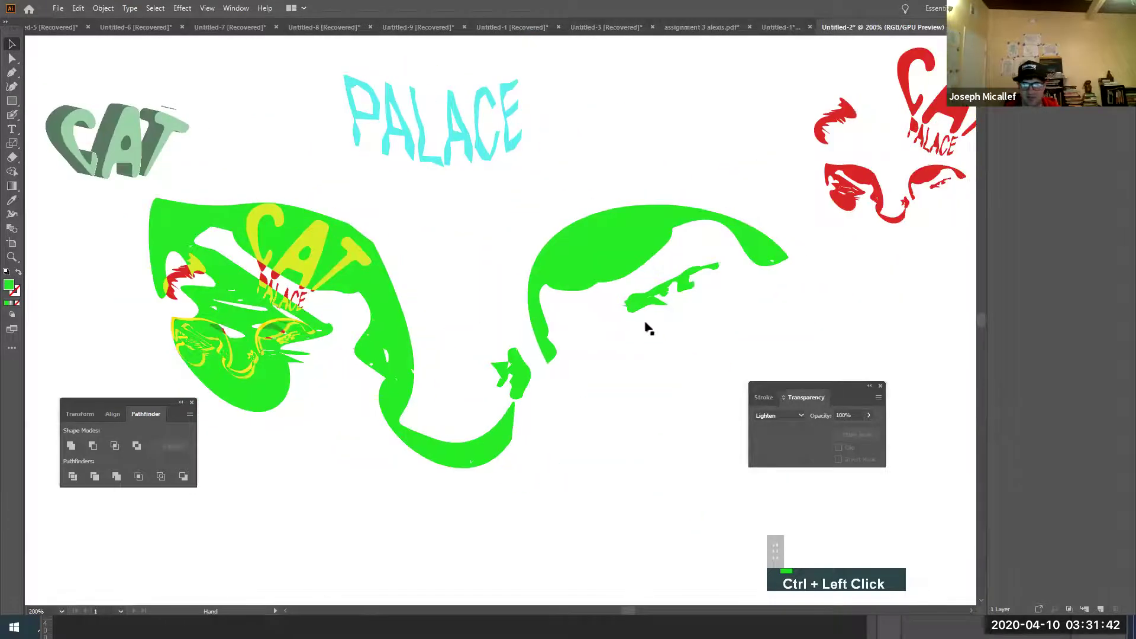
pyautogui.moveTo(822, 204); pyautogui.dragTo(530, 313)
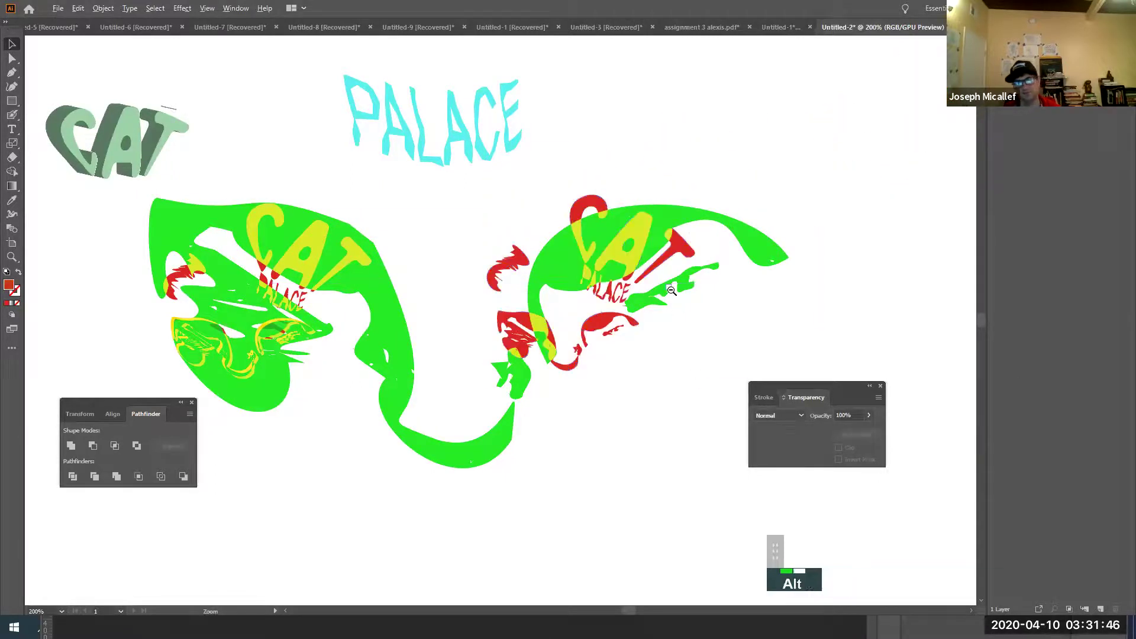
pyautogui.keyDown('alt'); pyautogui.doubleClick(672, 291); pyautogui.keyUp('alt')
# Scale the cyan PALACE text to about 238% and move it below the green faces
pyautogui.keyDown('ctrl'); pyautogui.click(265, 269); pyautogui.keyUp('ctrl')
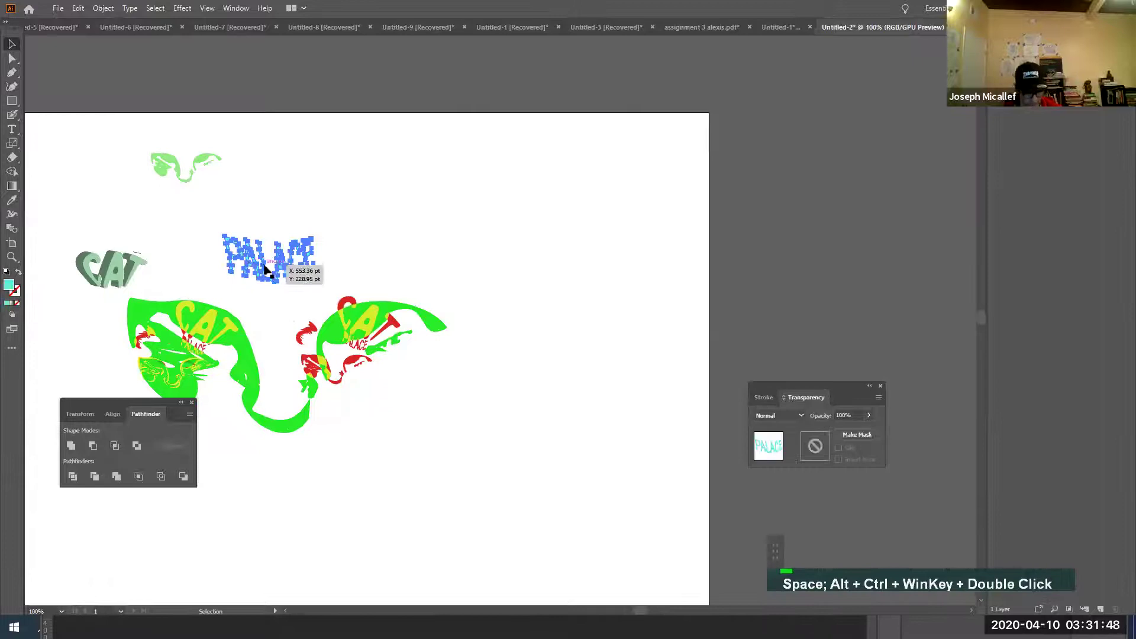
pyautogui.press('s')
pyautogui.moveTo(334, 266); pyautogui.dragTo(437, 276)
pyautogui.click(12, 44)
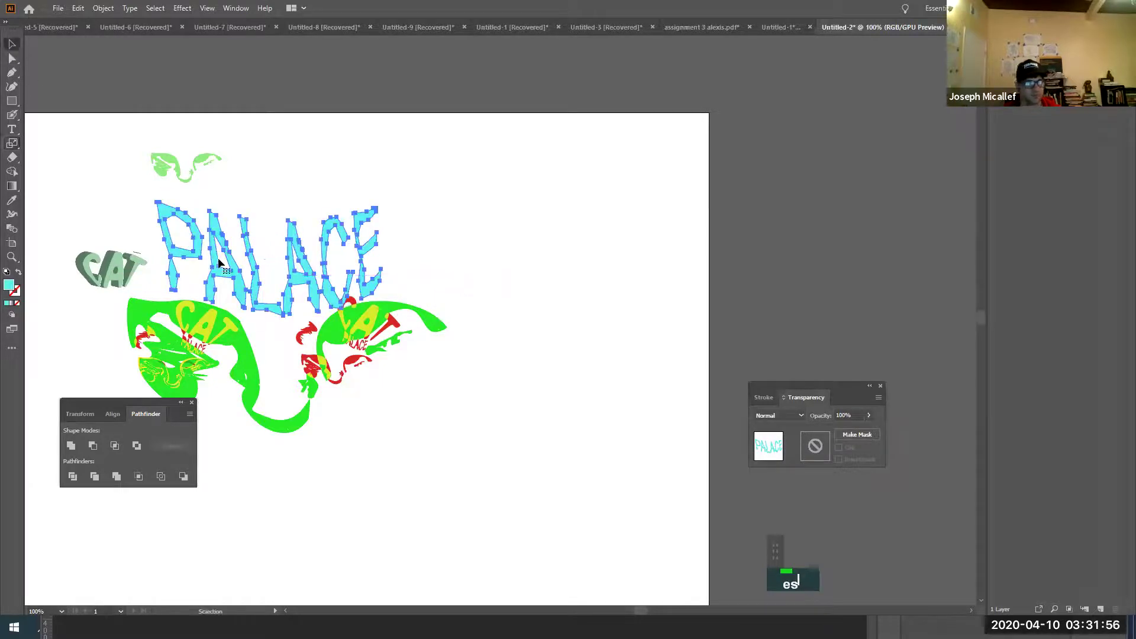
pyautogui.moveTo(251, 300); pyautogui.dragTo(262, 463)
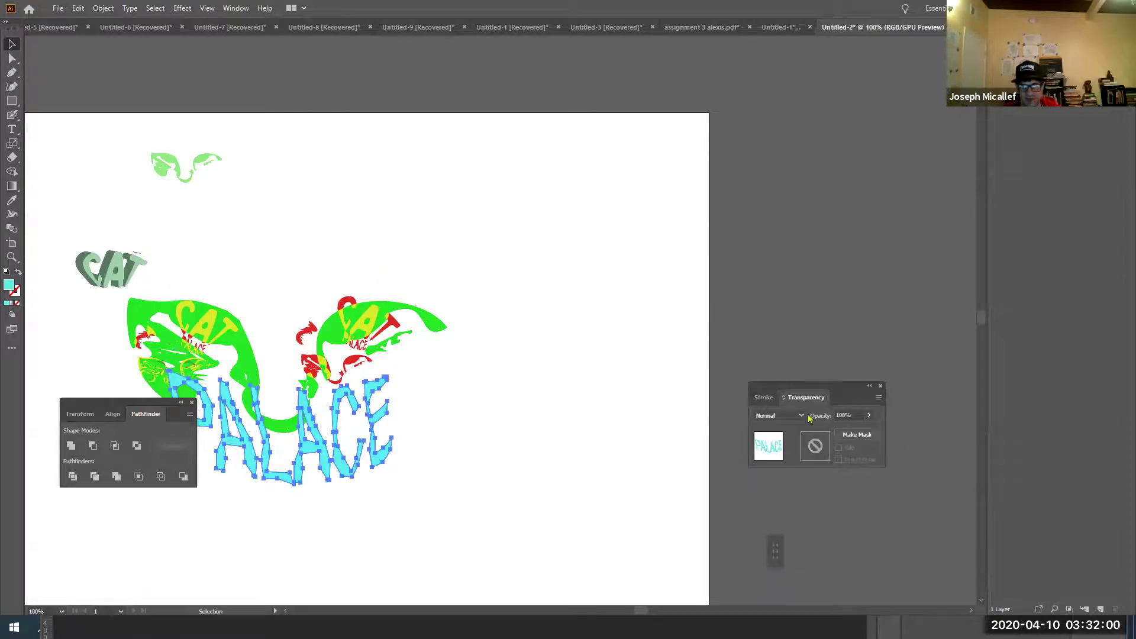
# Try Color Burn and Hard Light on PALACE, then settle on Exclusion blending
pyautogui.click(782, 416)
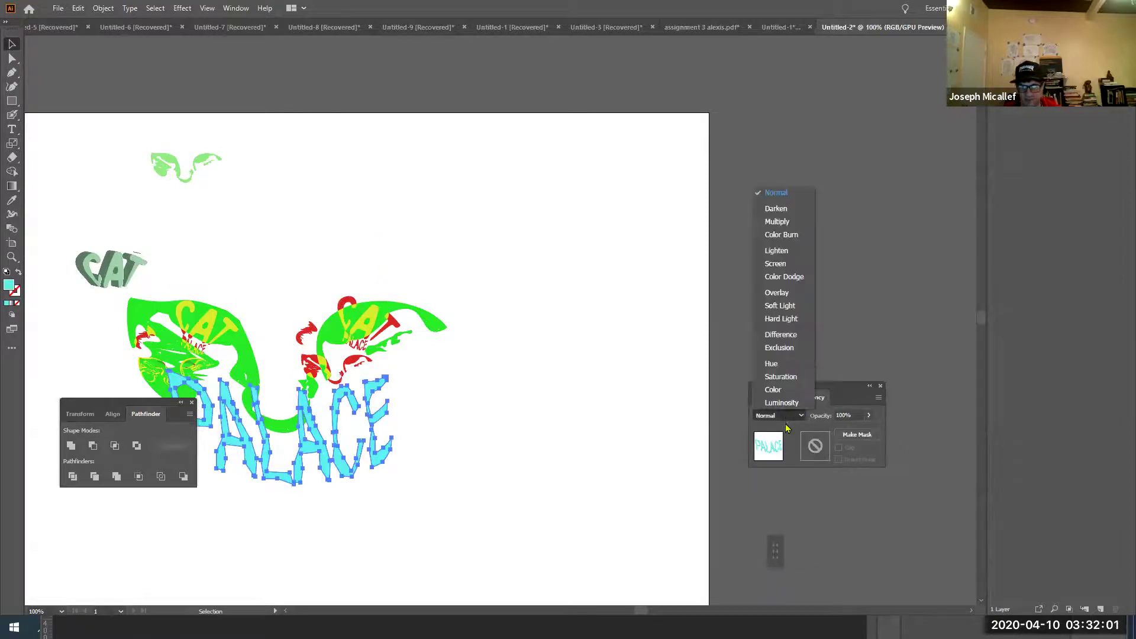
pyautogui.click(781, 234)
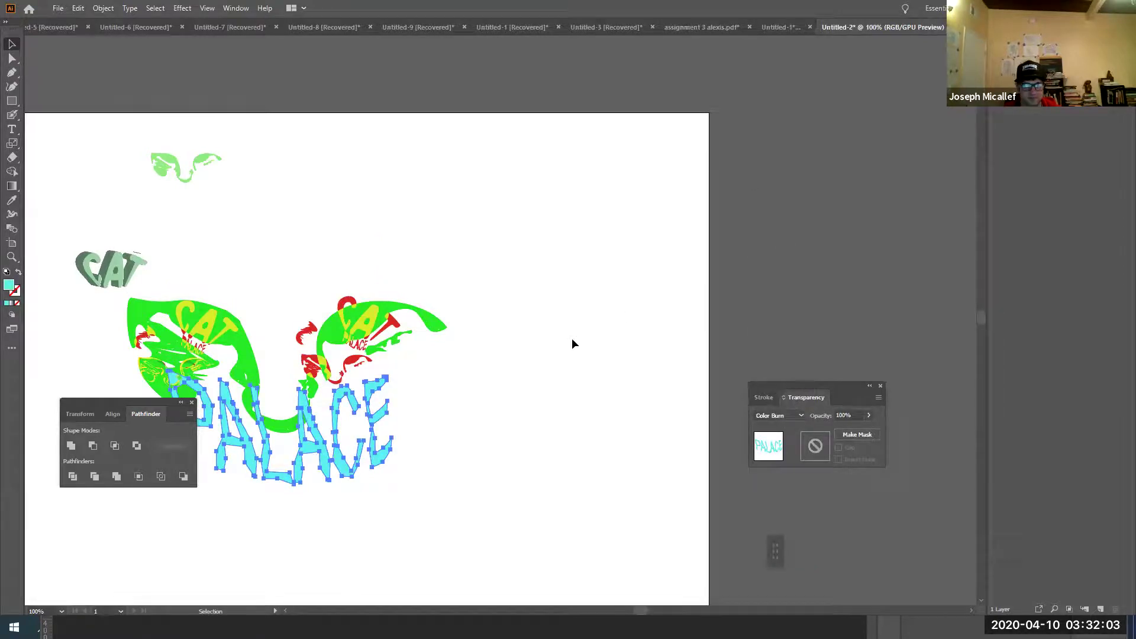
pyautogui.click(781, 415)
pyautogui.click(772, 320)
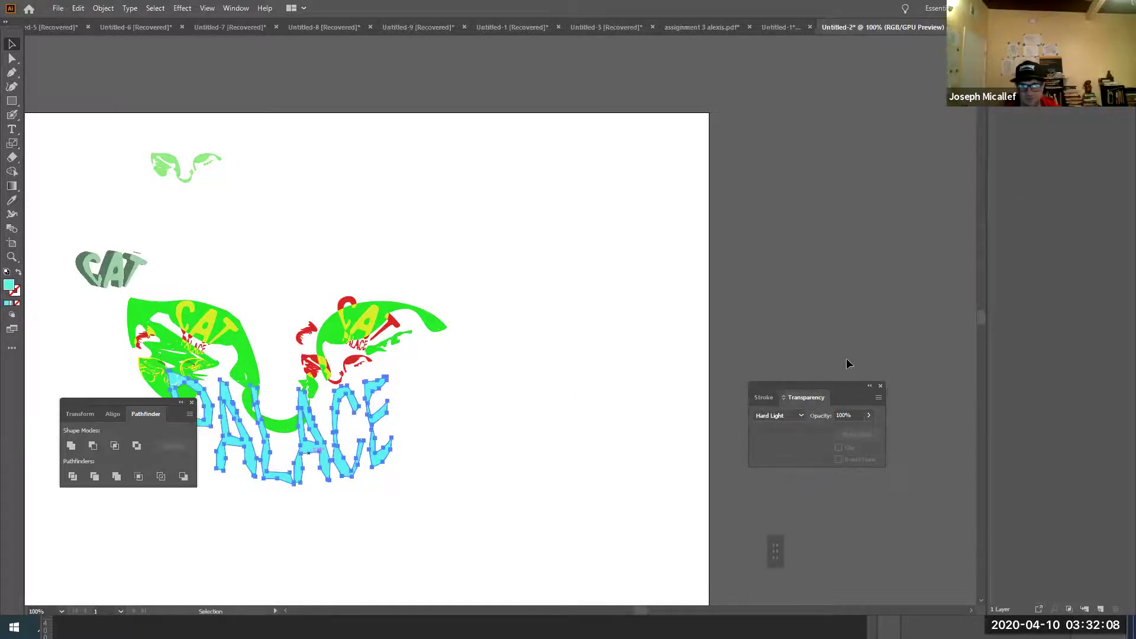
pyautogui.click(781, 416)
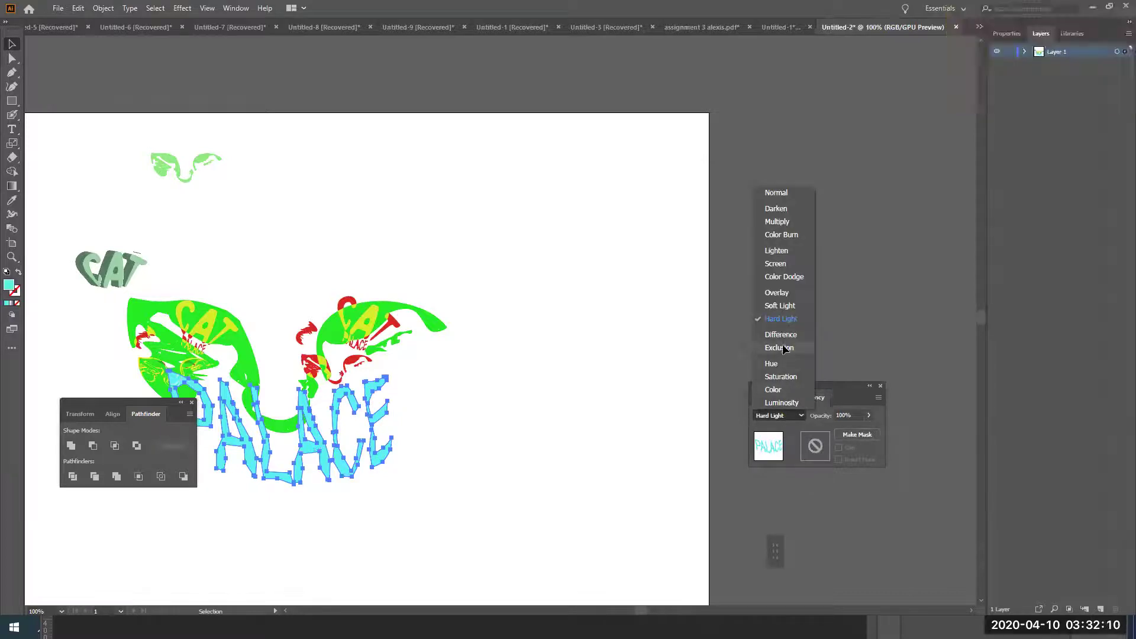
pyautogui.click(776, 349)
pyautogui.click(460, 421)
pyautogui.press('space')
pyautogui.moveTo(443, 402); pyautogui.dragTo(622, 336)
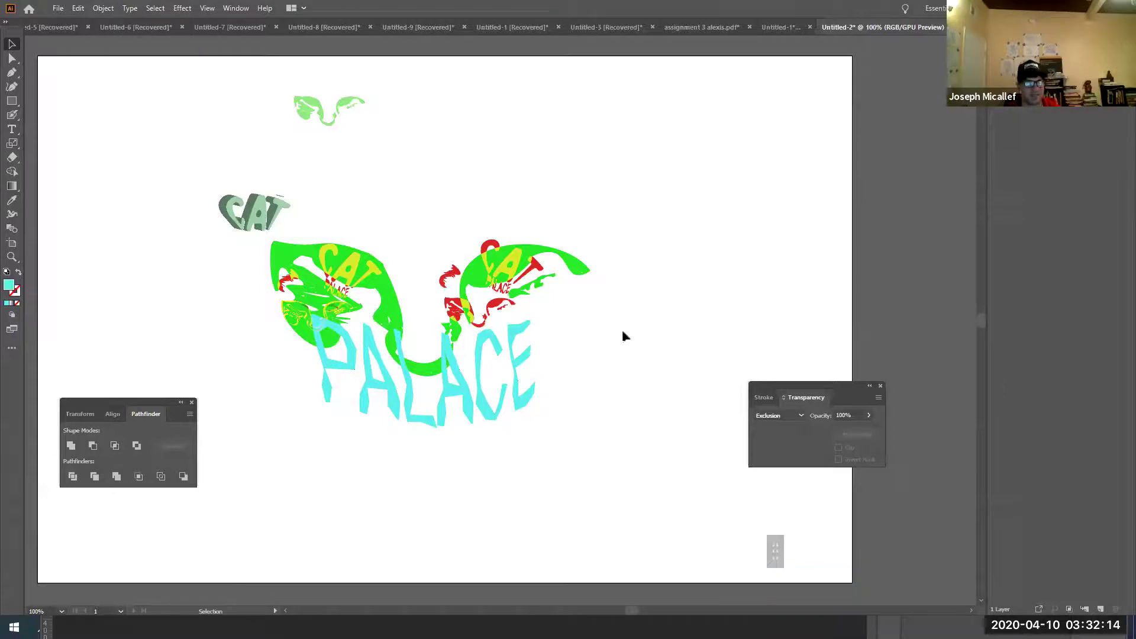
# Move the 3D CAT lettering between the green faces and double the light-green eyes' height
pyautogui.moveTo(283, 208); pyautogui.dragTo(435, 239)
pyautogui.click(408, 139)
pyautogui.moveTo(408, 138); pyautogui.dragTo(190, 57)
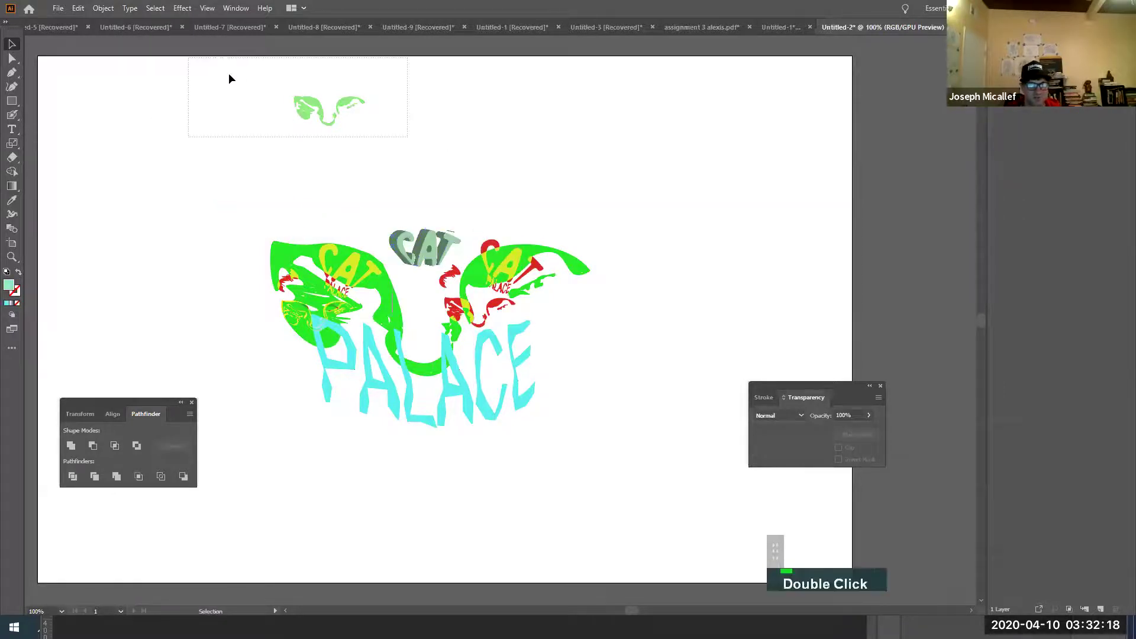
pyautogui.press('s')
pyautogui.moveTo(277, 140); pyautogui.dragTo(356, 59)
# Rotate the enlarged light-green cat face and reposition it on the right side
pyautogui.press('r')
pyautogui.click(11, 44)
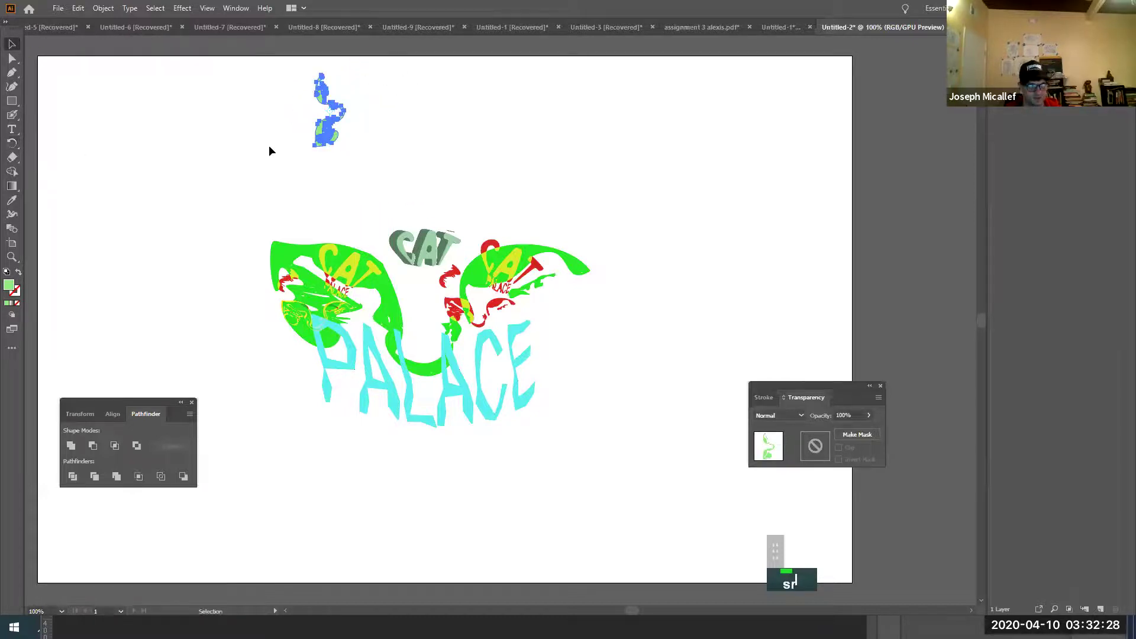
pyautogui.press('s')
pyautogui.moveTo(320, 145); pyautogui.dragTo(561, 379)
pyautogui.hotkey('ctrl', 'z')
pyautogui.press('v')
pyautogui.click(601, 426)
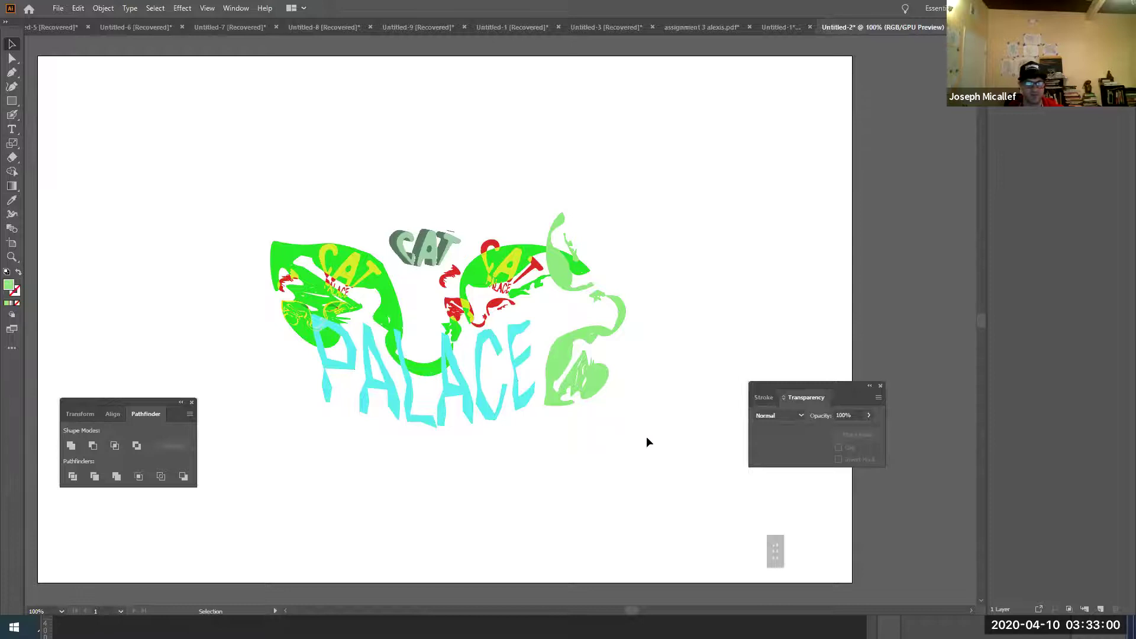
pyautogui.moveTo(652, 427); pyautogui.dragTo(237, 208)
pyautogui.doubleClick(446, 180)
pyautogui.keyDown('ctrl'); pyautogui.click(612, 287); pyautogui.keyUp('ctrl')
pyautogui.moveTo(764, 190); pyautogui.dragTo(730, 209)
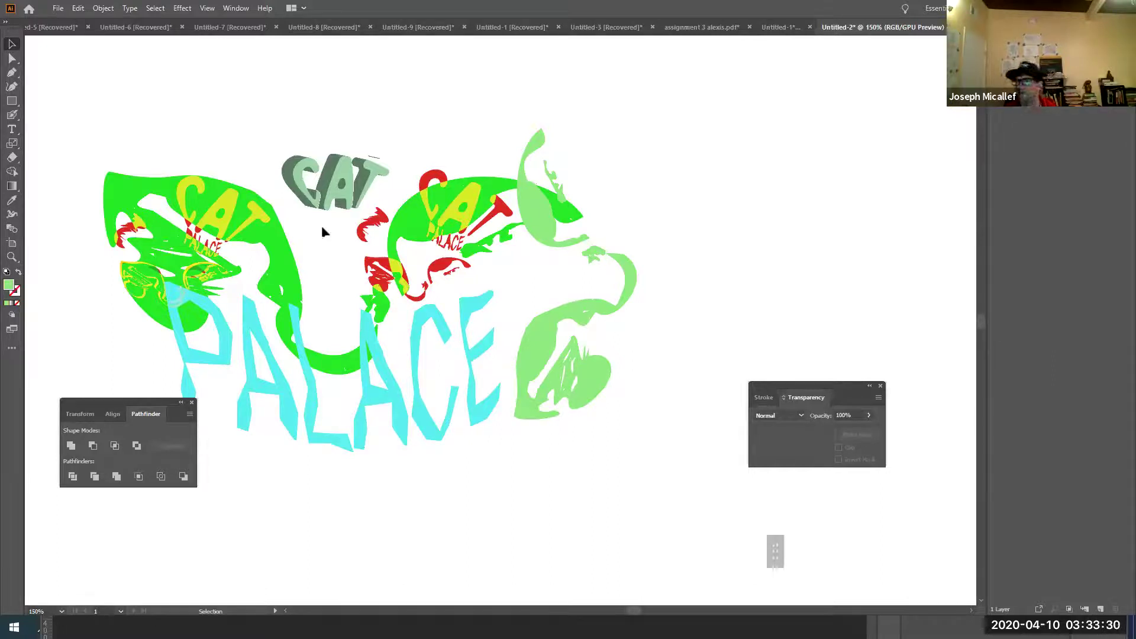
# Pick a window in the Alt+Tab switcher to return to the Cat Palace artwork
pyautogui.hotkey('alt', 'Tab')
pyautogui.hotkey('alt', 'Tab')
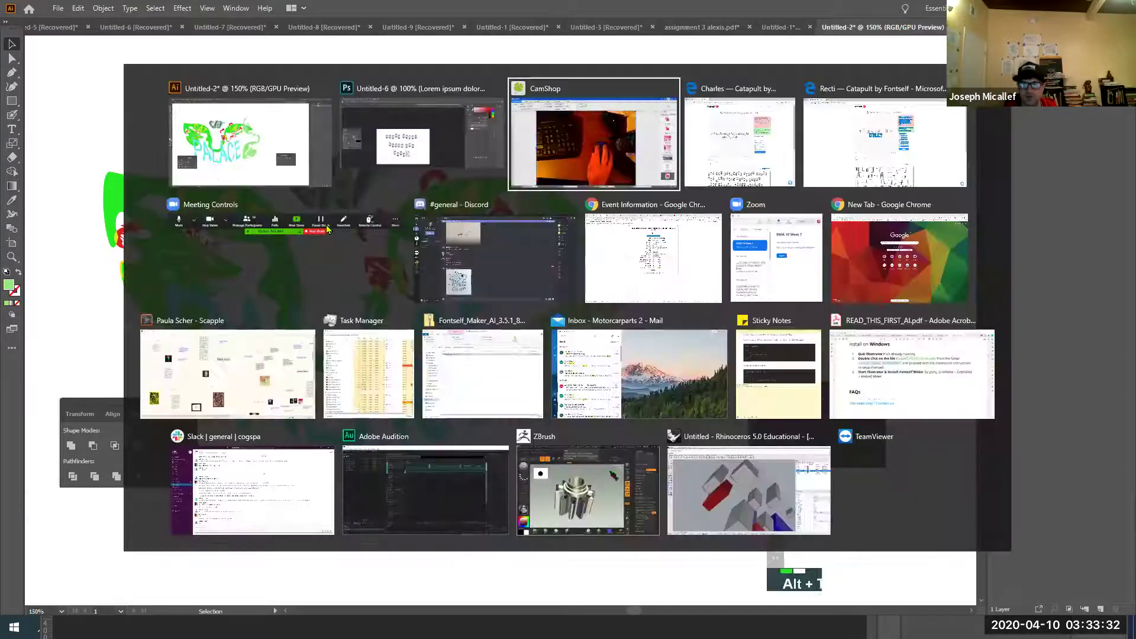
pyautogui.hotkey('alt', 'Tab')
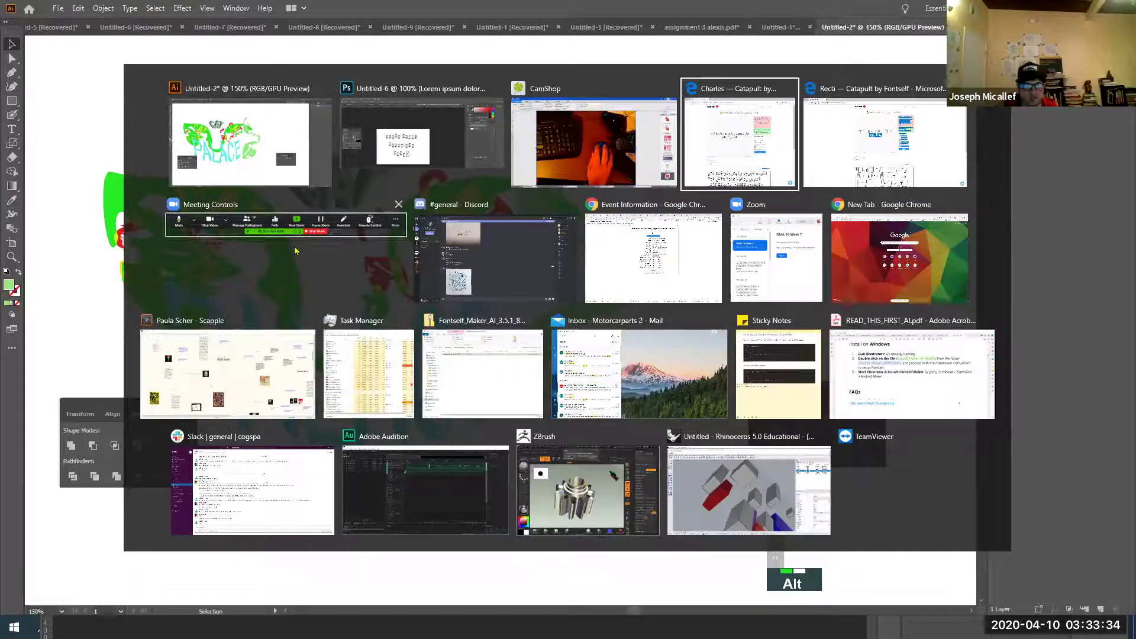
pyautogui.keyDown('alt'); pyautogui.click(849, 236); pyautogui.keyUp('alt')
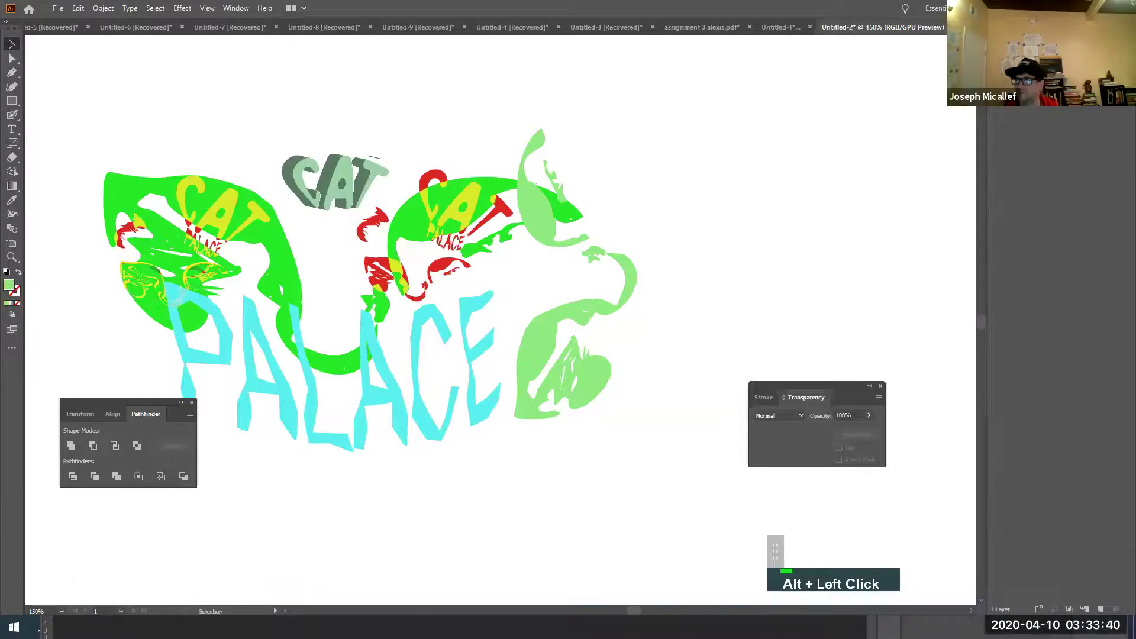
# Enter the hidden entry, then bring the TeePublic browser window in front of Illustrator
pyautogui.press('Return')
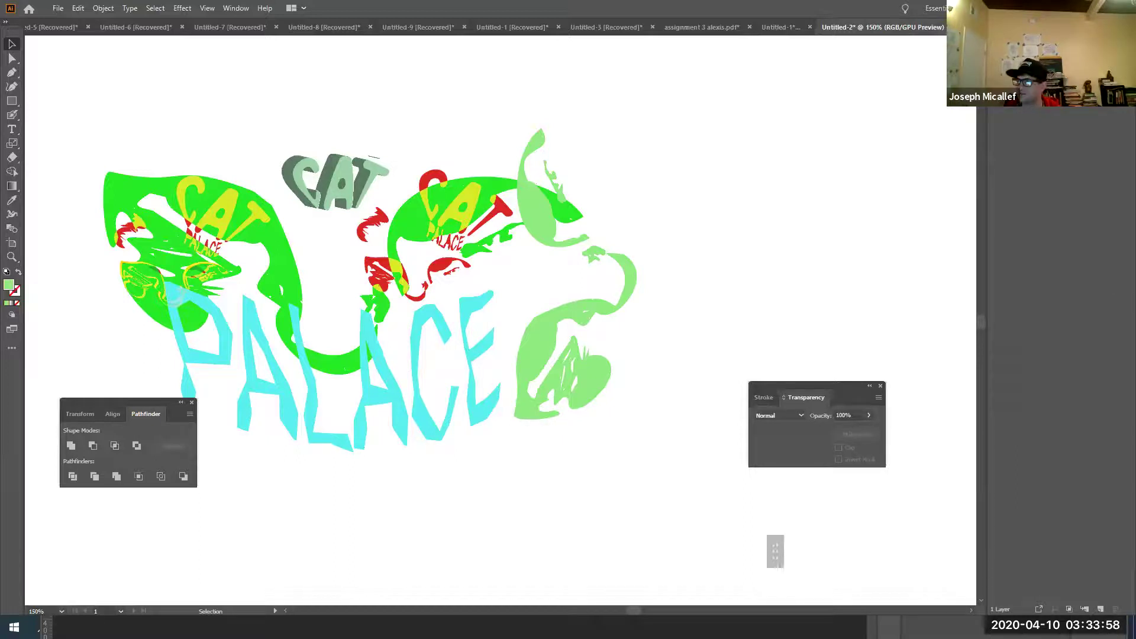
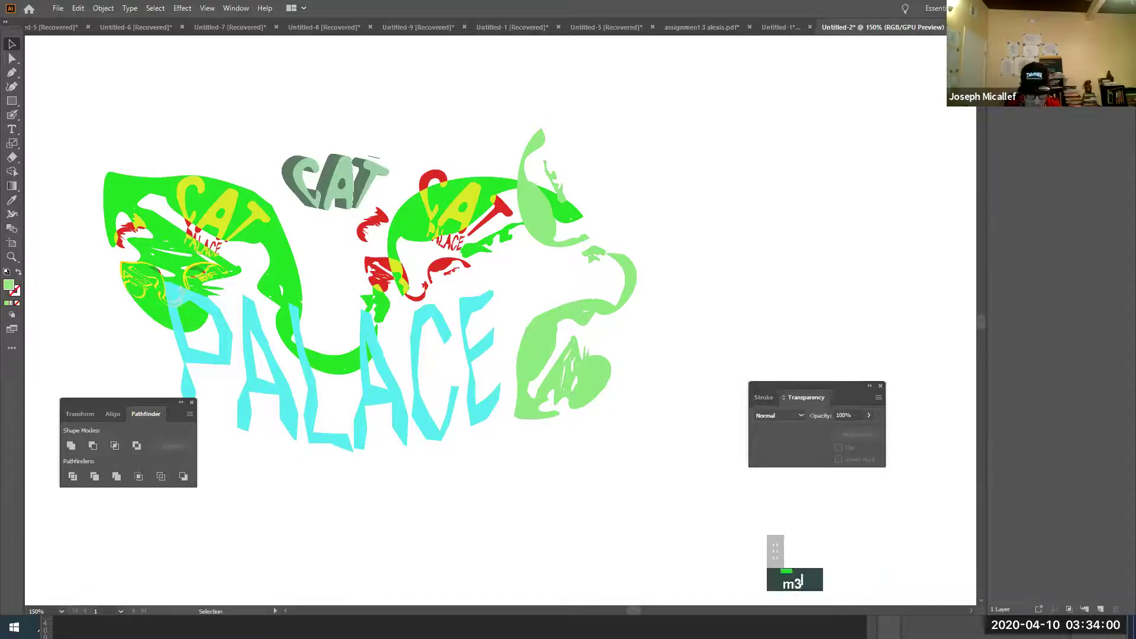
pyautogui.press('Return')
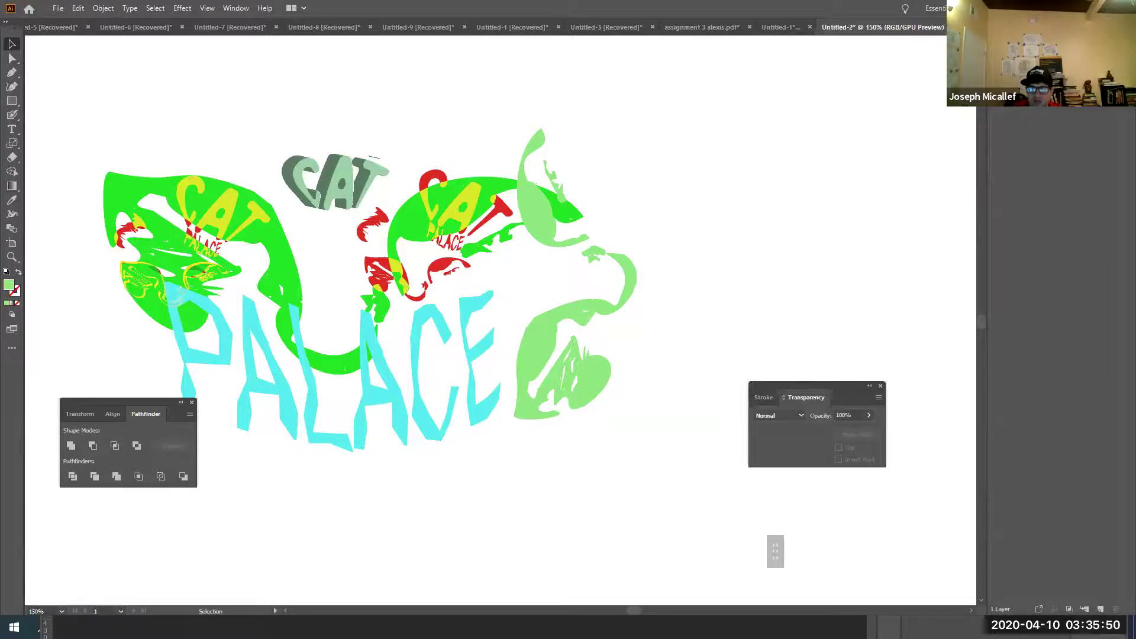
pyautogui.hotkey('alt', 'Tab')
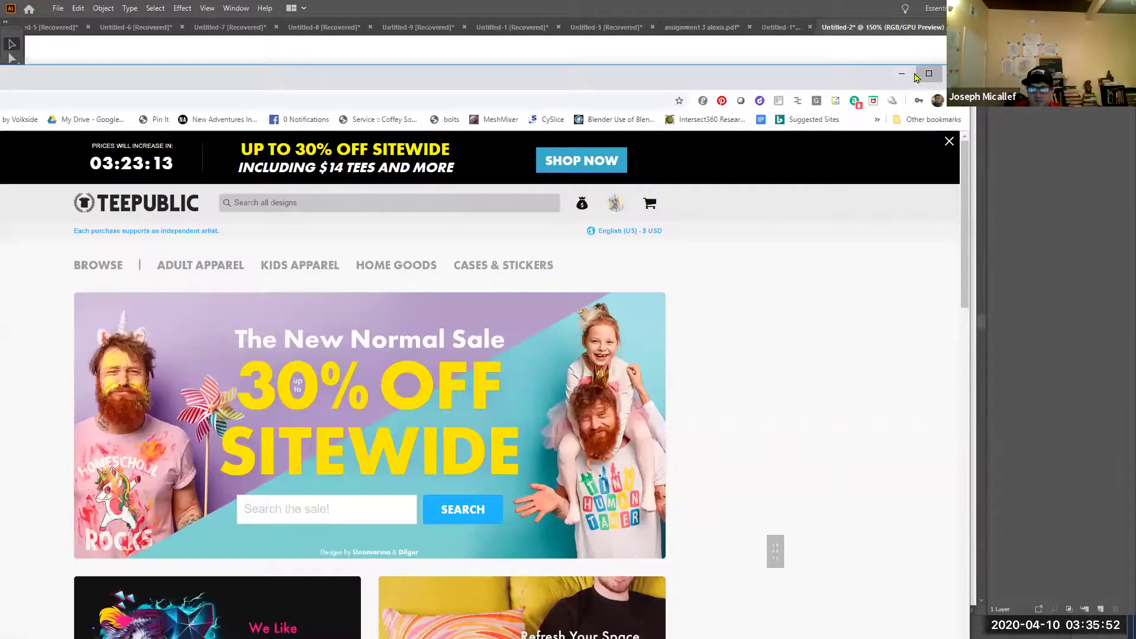
# Maximize the browser, scroll through the 34 designs on My Storefront, then move the window aside
pyautogui.click(927, 73)
pyautogui.moveTo(813, 146)
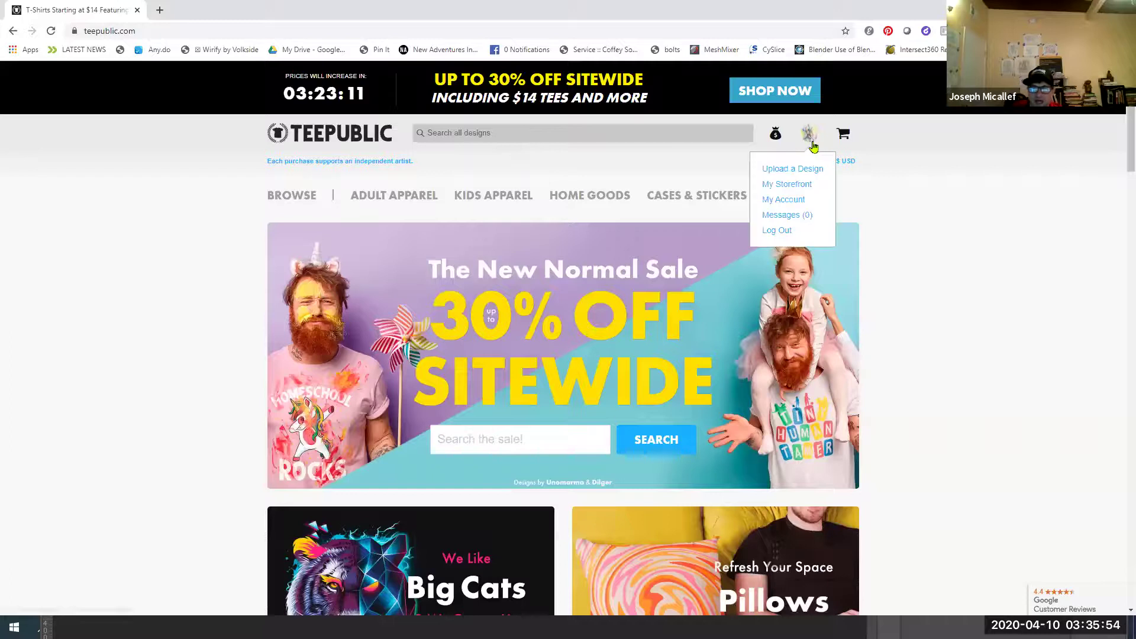
pyautogui.click(811, 147)
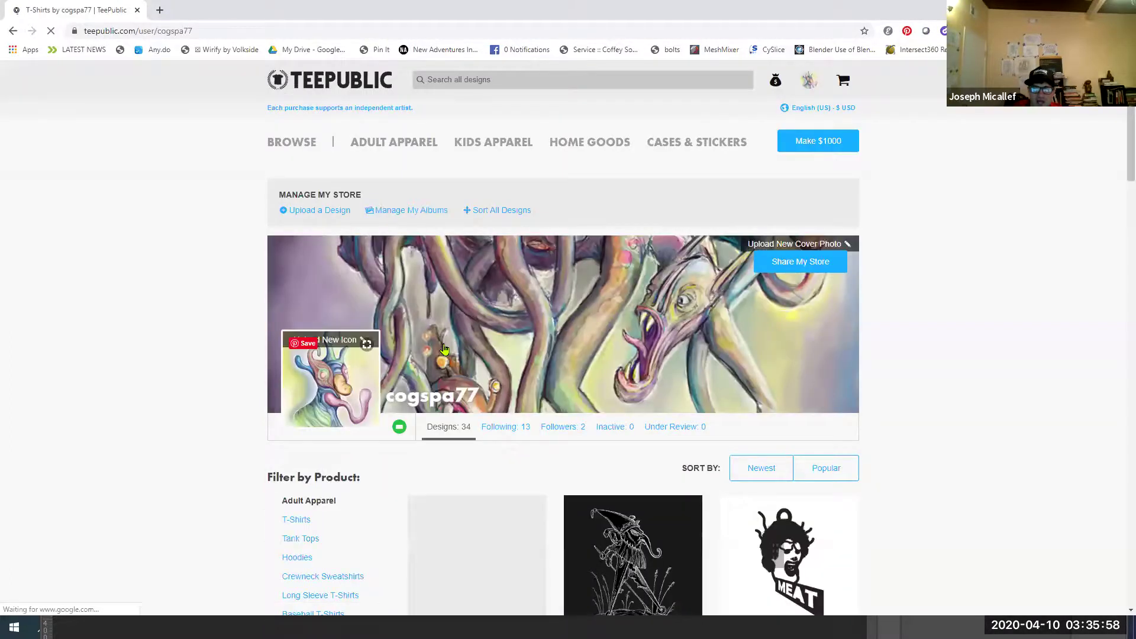
pyautogui.scroll(-10, 609, 405)
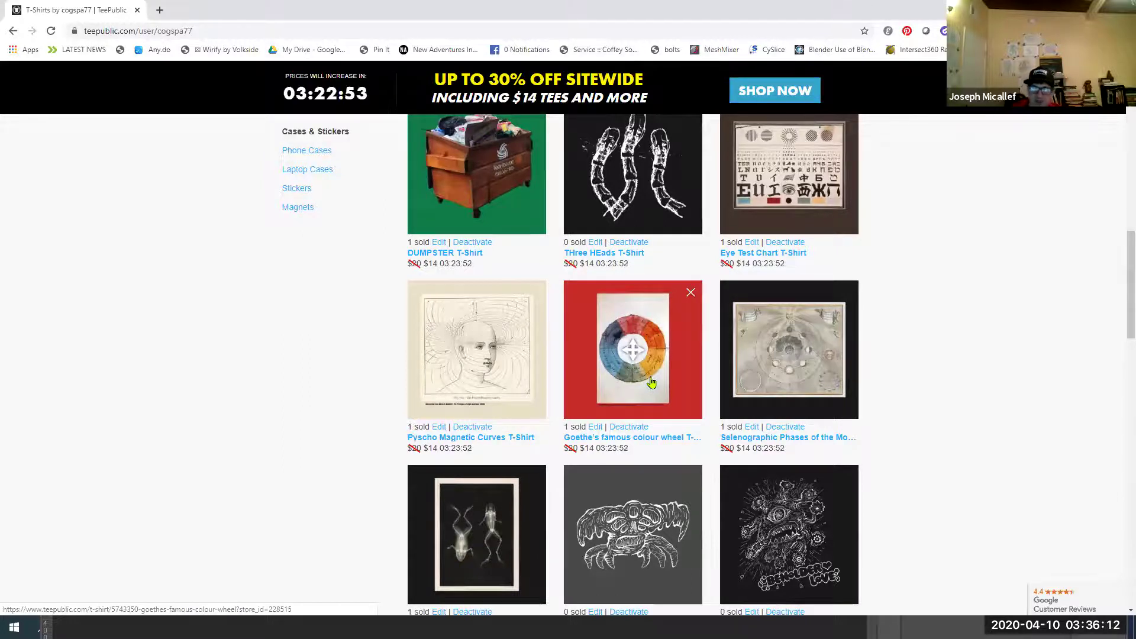
pyautogui.scroll(-5, 651, 383)
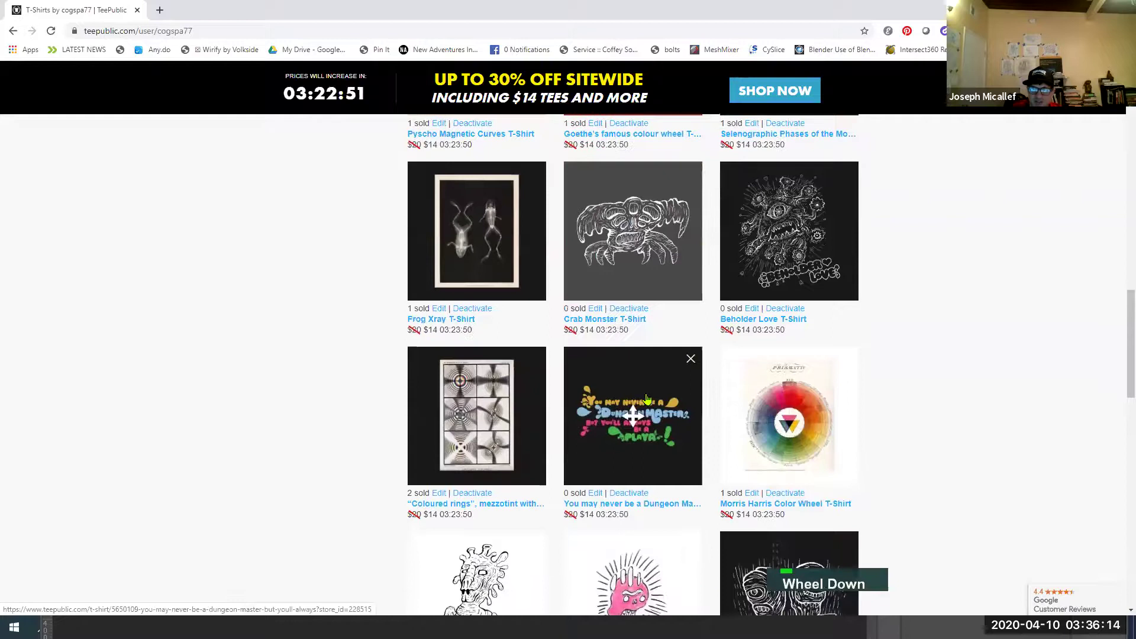
pyautogui.scroll(-7, 647, 400)
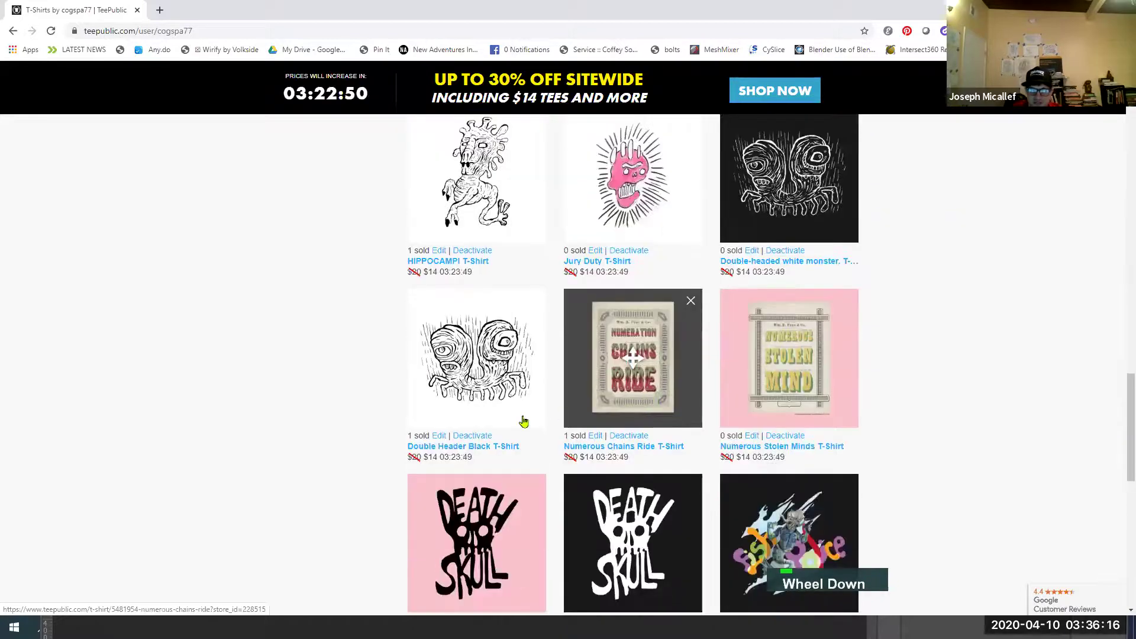
pyautogui.scroll(-3, 523, 421)
pyautogui.scroll(2, 945, 227)
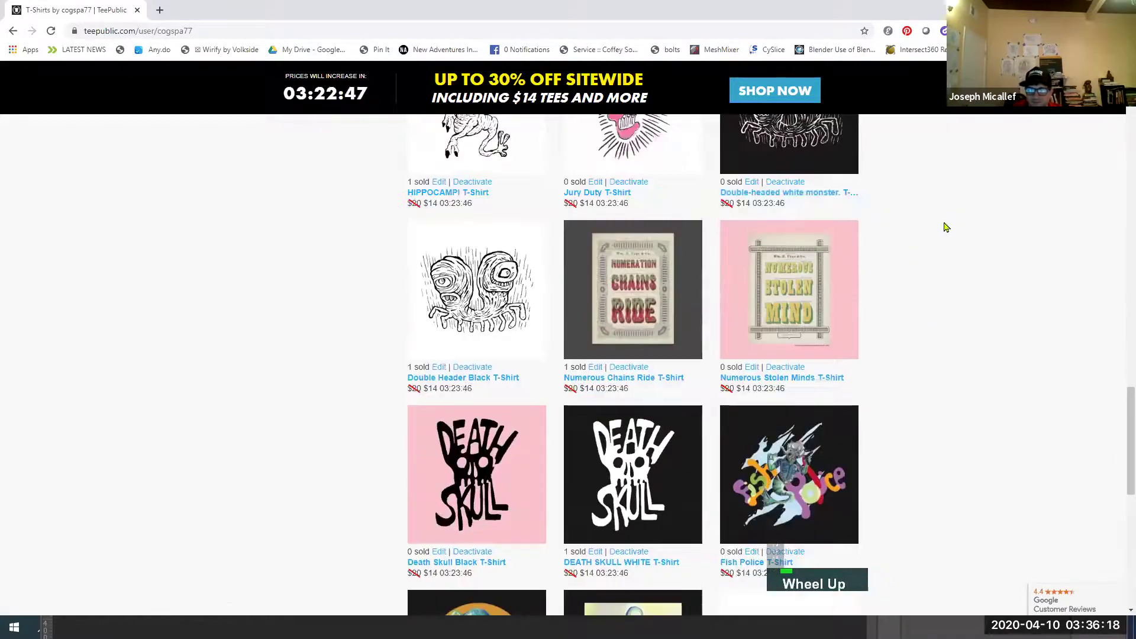
pyautogui.scroll(15, 945, 227)
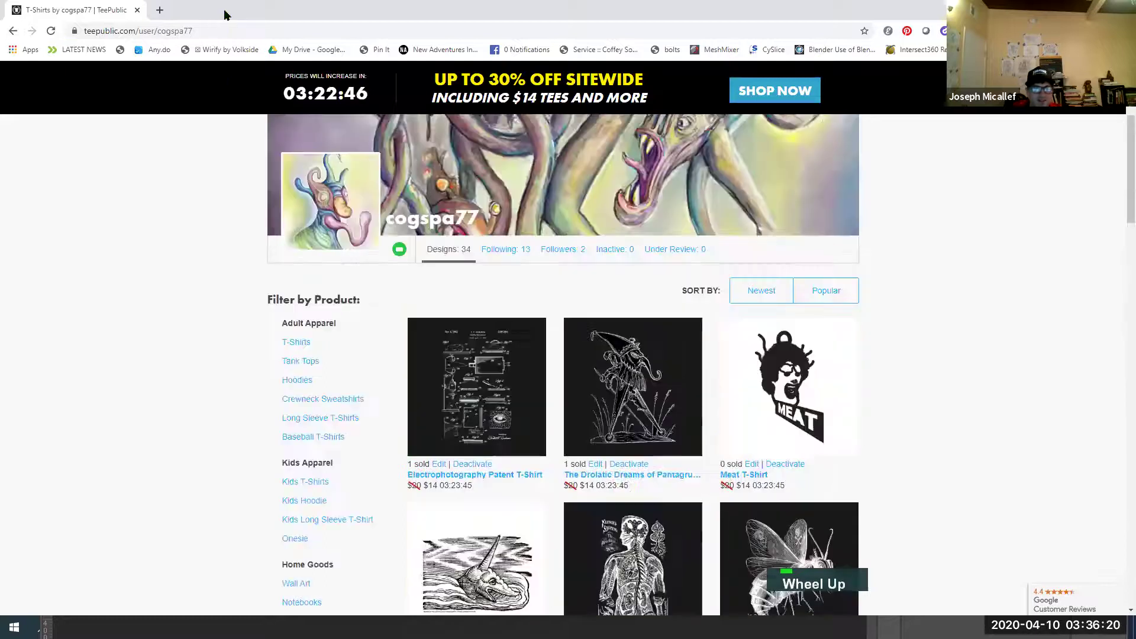
pyautogui.moveTo(224, 12); pyautogui.dragTo(871, 435)
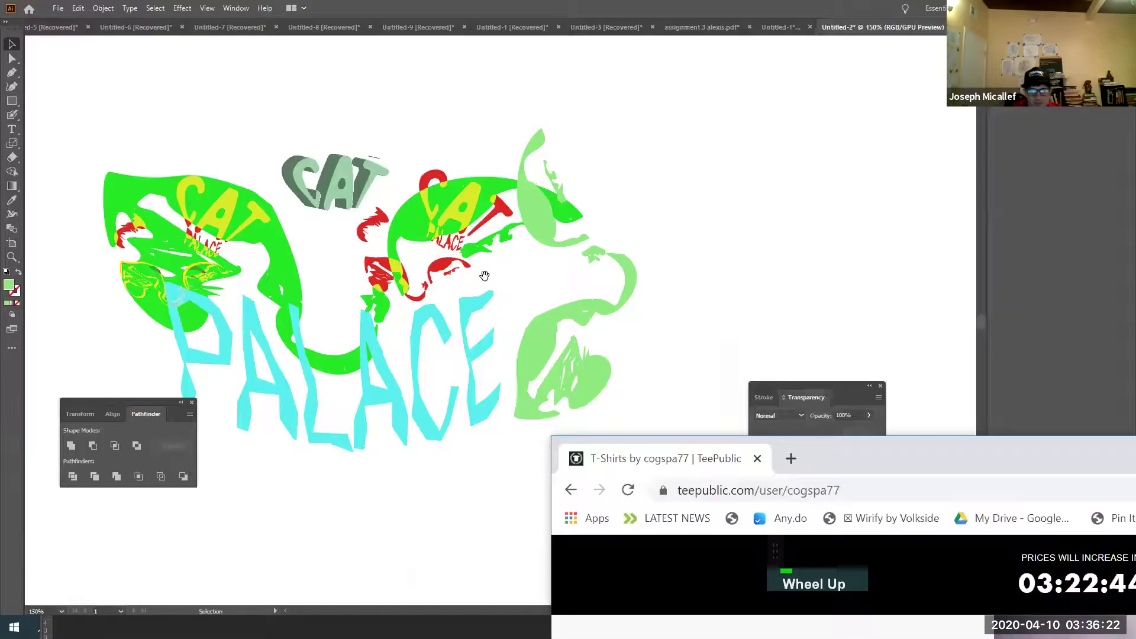
# Zoom out and marquee-select all of the Cat Palace artwork
pyautogui.keyDown('ctrl'); pyautogui.keyDown('alt'); pyautogui.keyDown('super'); pyautogui.click(485, 271); pyautogui.keyUp('super'); pyautogui.keyUp('alt'); pyautogui.keyUp('ctrl')
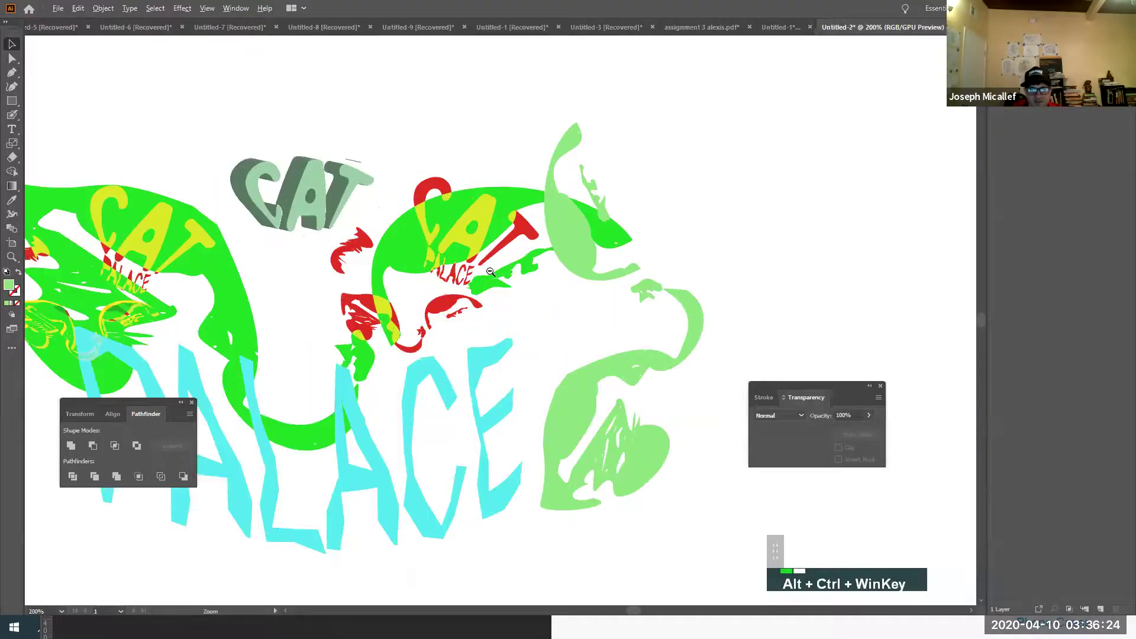
pyautogui.keyDown('ctrl'); pyautogui.keyDown('alt'); pyautogui.keyDown('super'); pyautogui.click(489, 269); pyautogui.keyUp('super'); pyautogui.keyUp('alt'); pyautogui.keyUp('ctrl')
pyautogui.keyDown('ctrl'); pyautogui.keyDown('alt'); pyautogui.keyDown('super'); pyautogui.click(490, 269); pyautogui.keyUp('super'); pyautogui.keyUp('alt'); pyautogui.keyUp('ctrl')
pyautogui.moveTo(301, 193); pyautogui.dragTo(666, 359)
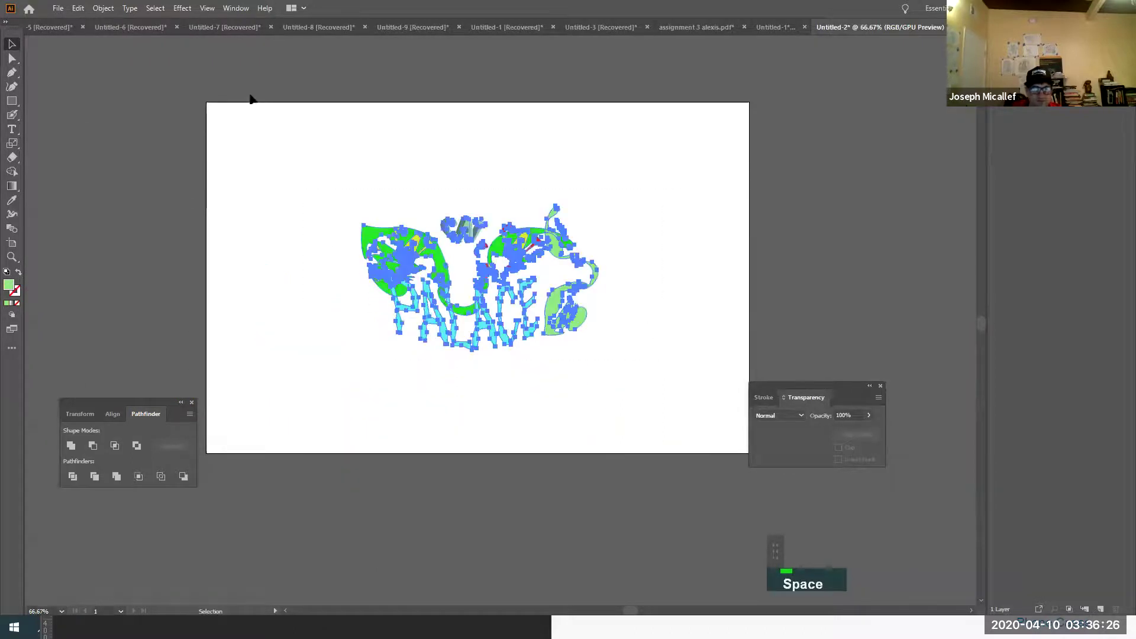
pyautogui.click(59, 8)
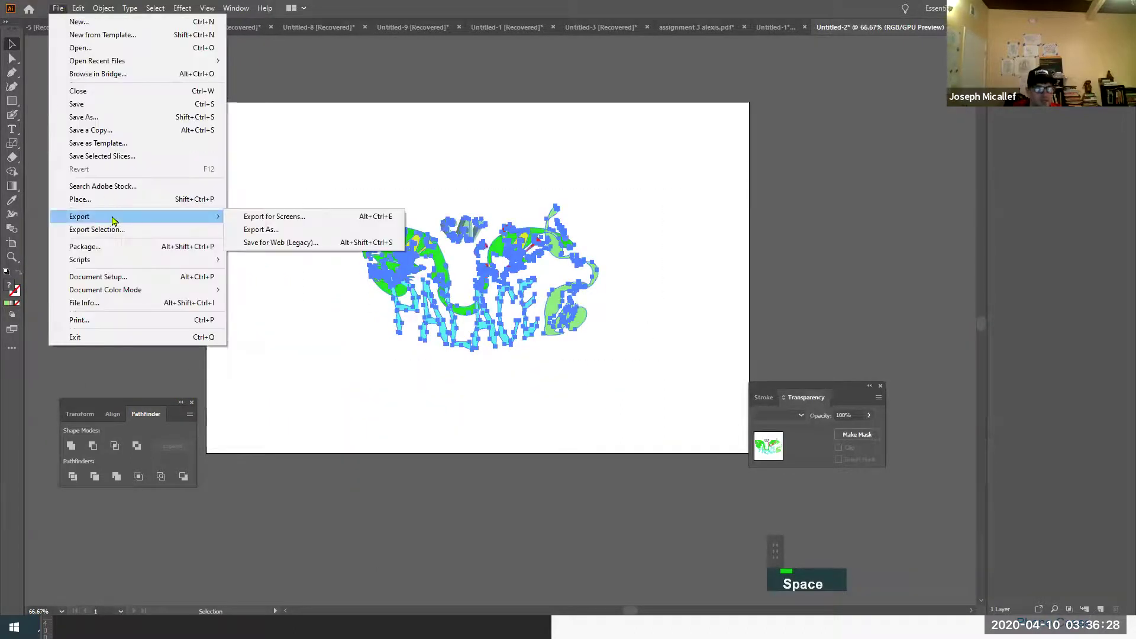
pyautogui.click(453, 181)
pyautogui.moveTo(300, 174); pyautogui.dragTo(685, 384)
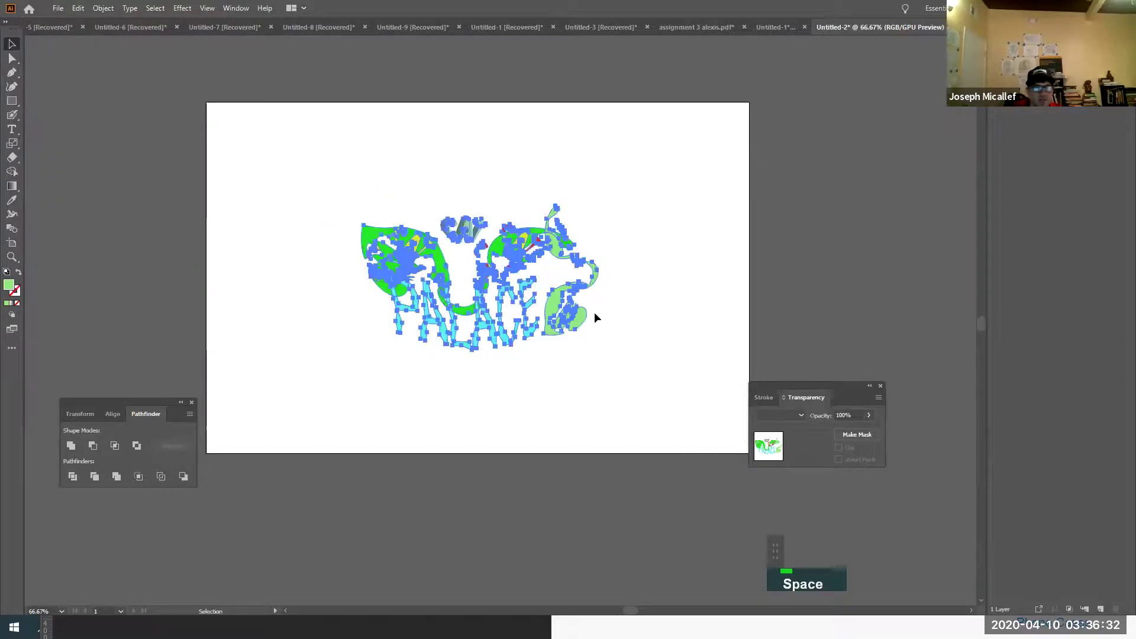
pyautogui.hotkey('ctrl', 'h')
pyautogui.doubleClick(306, 181)
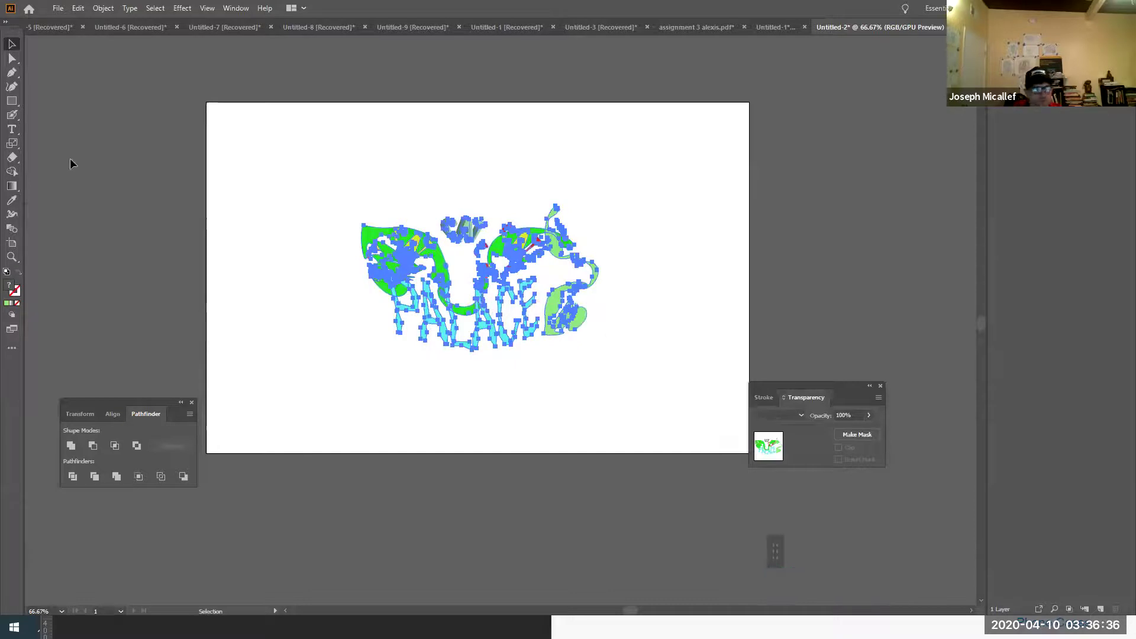
# Show the Asset Export panel and move it off the artwork
pyautogui.click(235, 8)
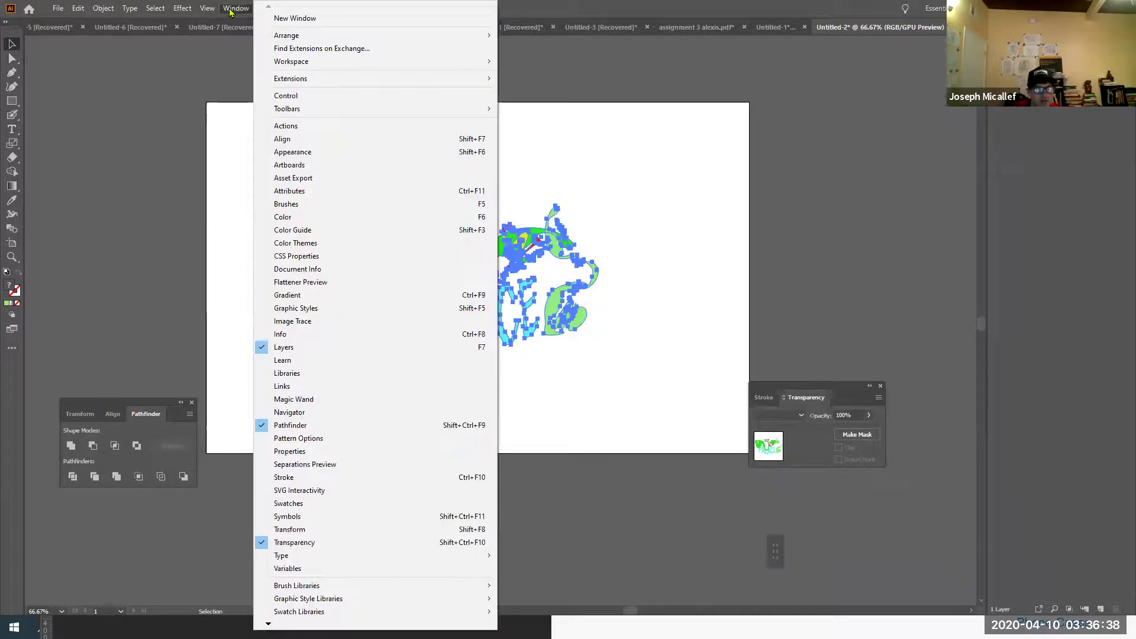
pyautogui.click(322, 179)
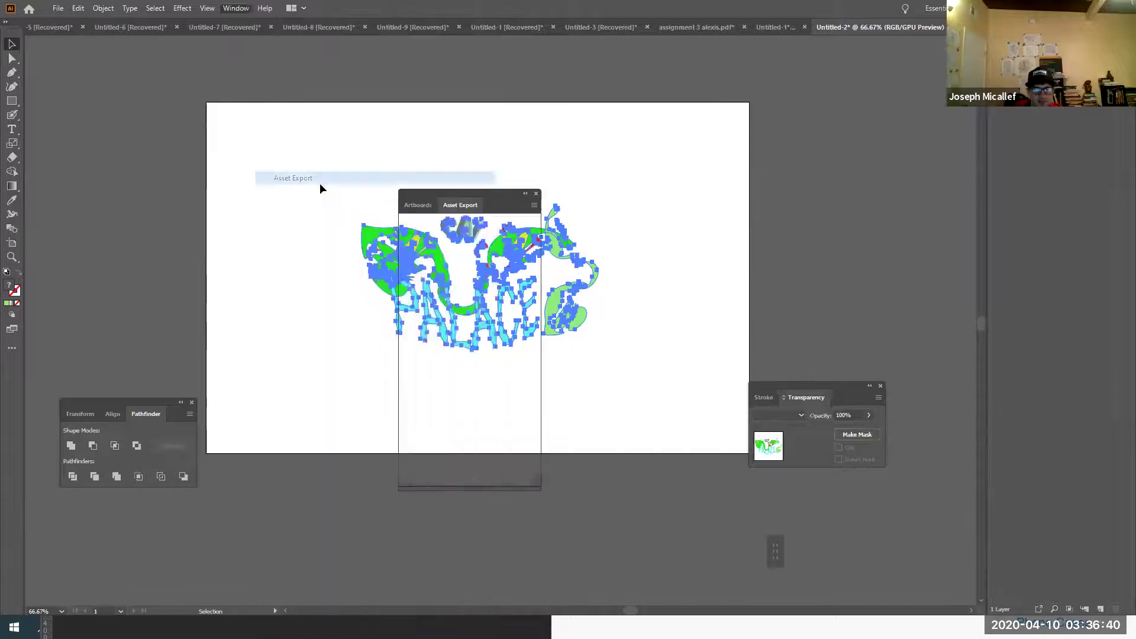
pyautogui.moveTo(470, 201); pyautogui.dragTo(192, 133)
pyautogui.moveTo(169, 96); pyautogui.dragTo(168, 88)
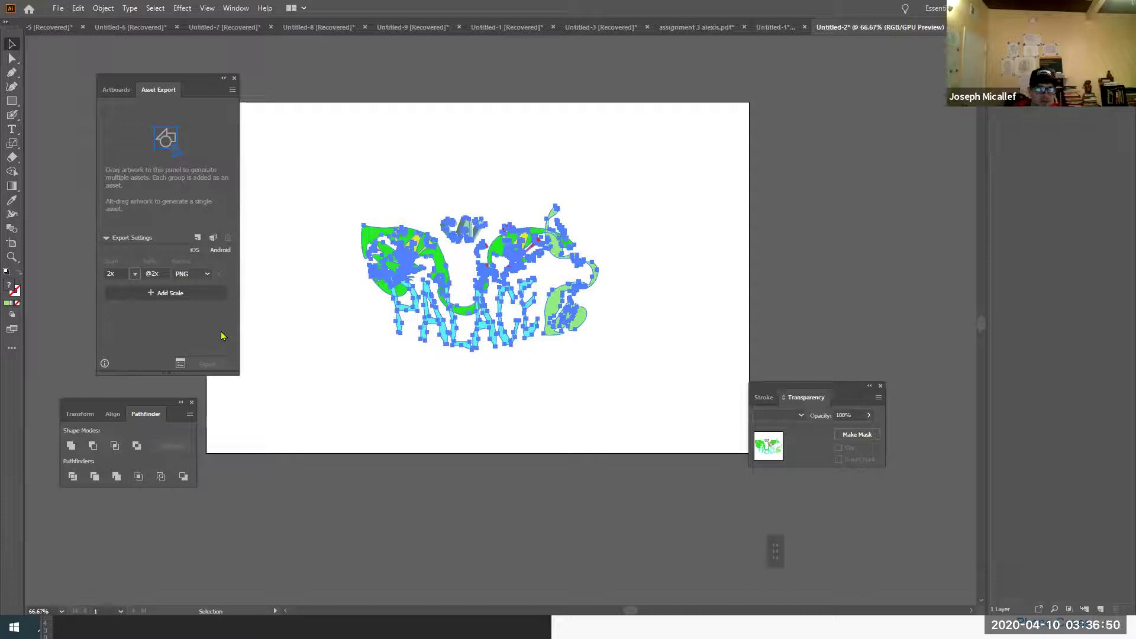
# Group all the artwork with Ctrl+G and add it as the single export asset Asset 15
pyautogui.moveTo(400, 233); pyautogui.dragTo(180, 133)
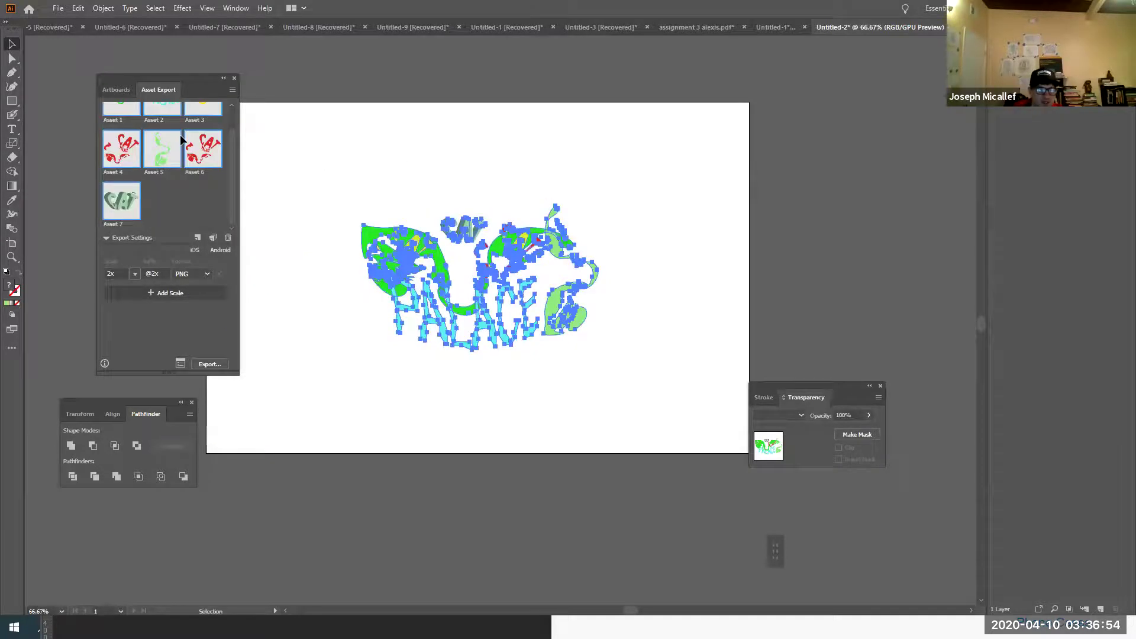
pyautogui.hotkey('ctrl', 'z')
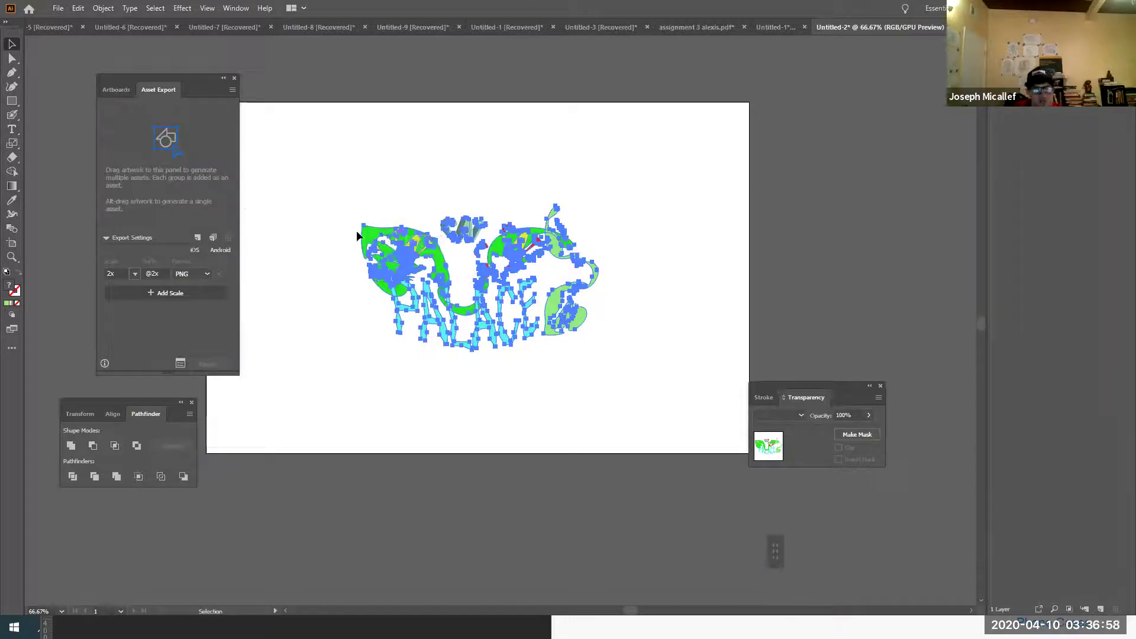
pyautogui.moveTo(373, 238); pyautogui.dragTo(159, 147)
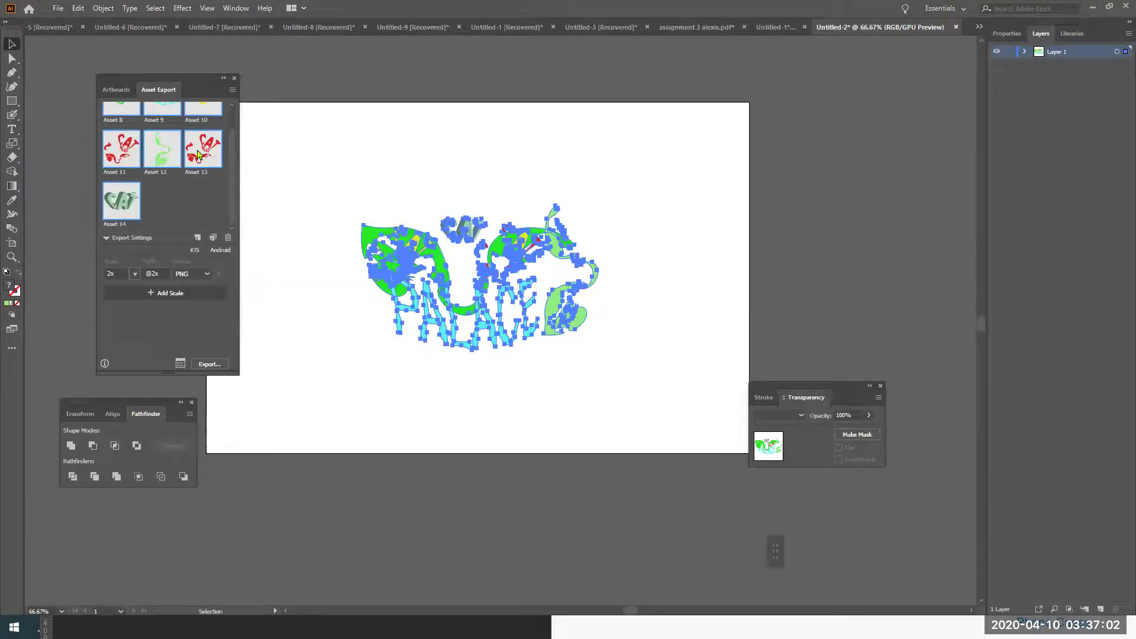
pyautogui.press('ctrl')
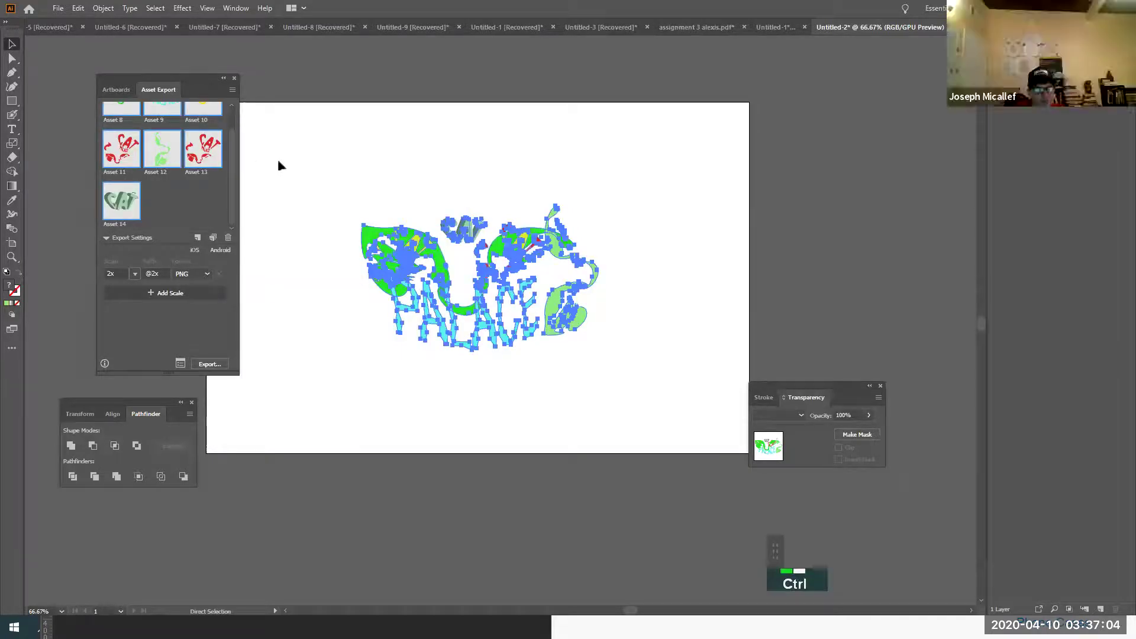
pyautogui.hotkey('ctrl', 'z')
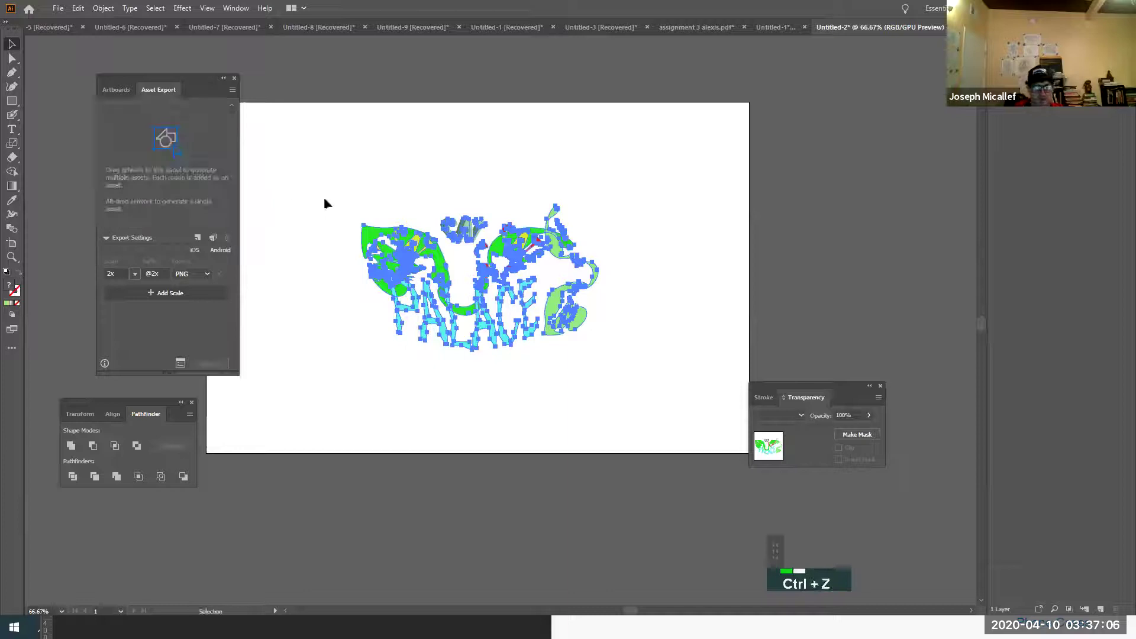
pyautogui.doubleClick(325, 203)
pyautogui.moveTo(320, 192); pyautogui.dragTo(659, 382)
pyautogui.press('ctrl')
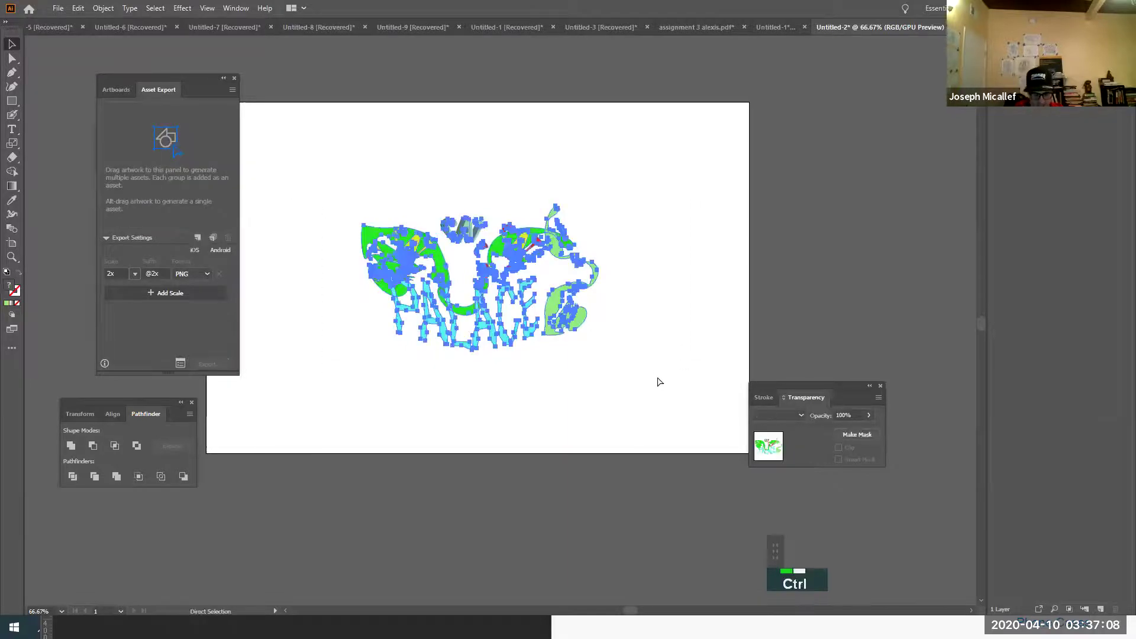
pyautogui.hotkey('ctrl', 'g')
pyautogui.moveTo(548, 279); pyautogui.dragTo(161, 131)
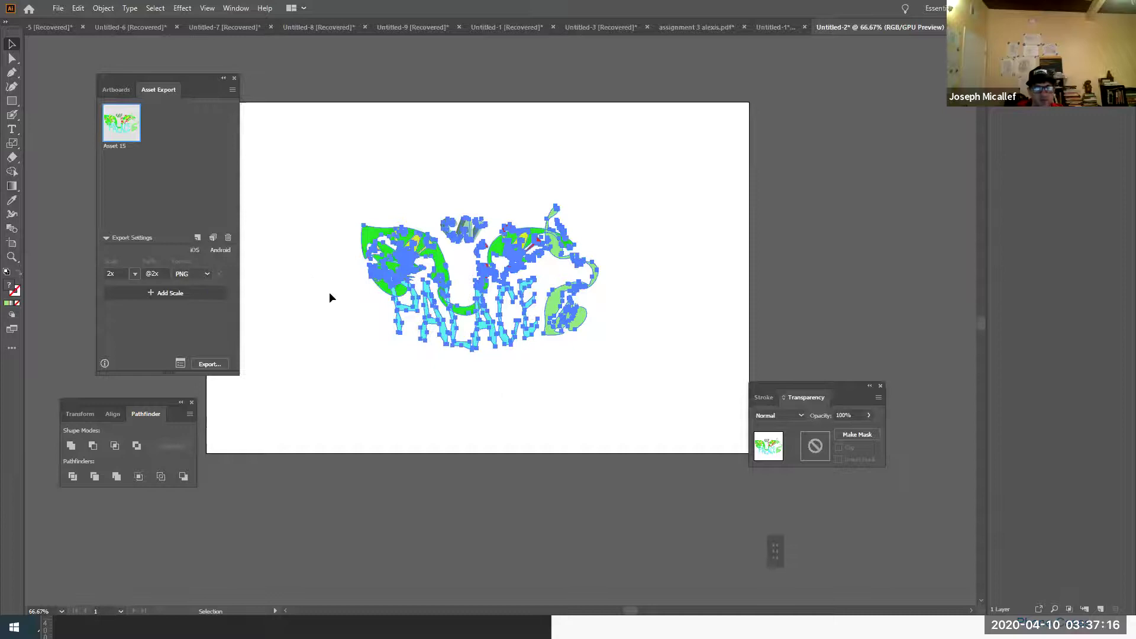
# Add two more export size rows for Asset 15 in the Asset Export panel
pyautogui.click(449, 379)
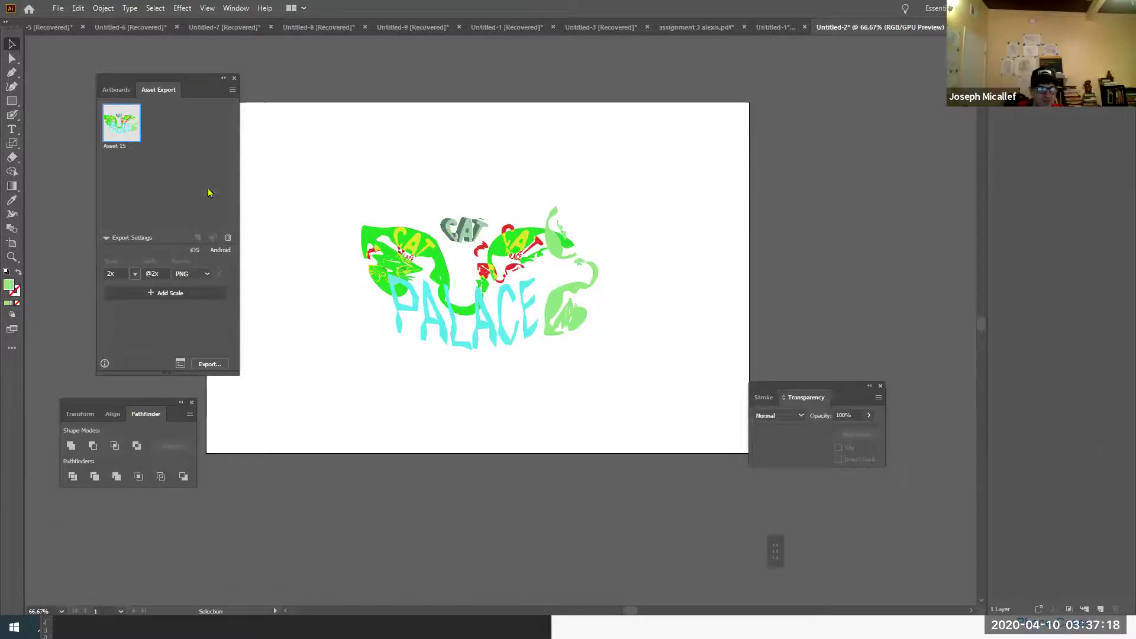
pyautogui.moveTo(180, 86); pyautogui.dragTo(271, 151)
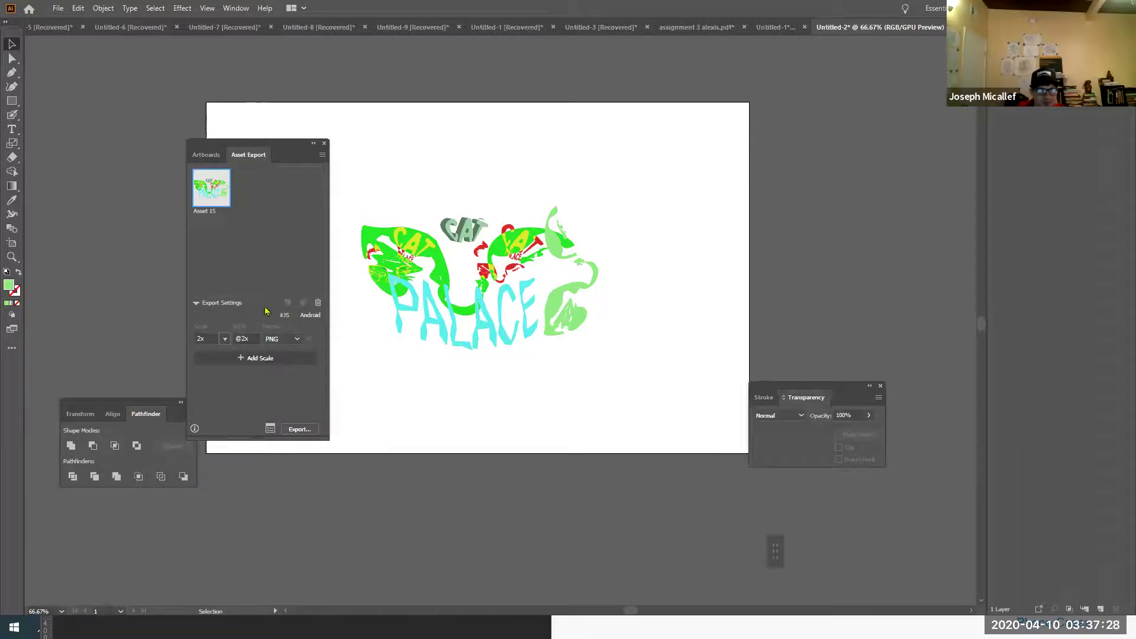
pyautogui.click(252, 359)
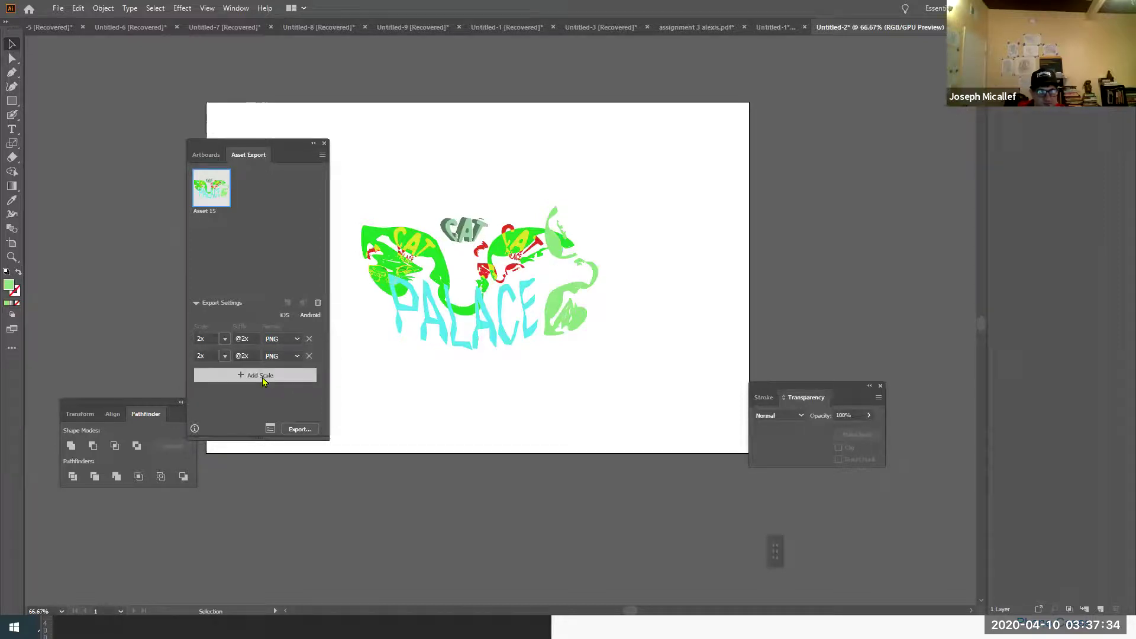
pyautogui.click(262, 377)
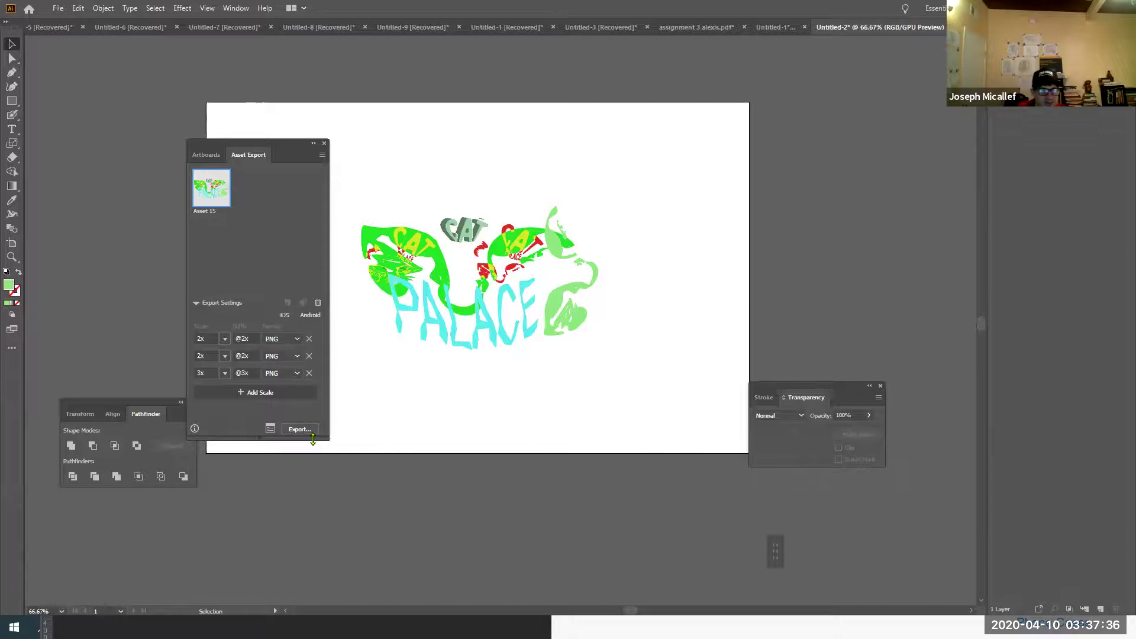
pyautogui.moveTo(307, 531); pyautogui.dragTo(307, 533)
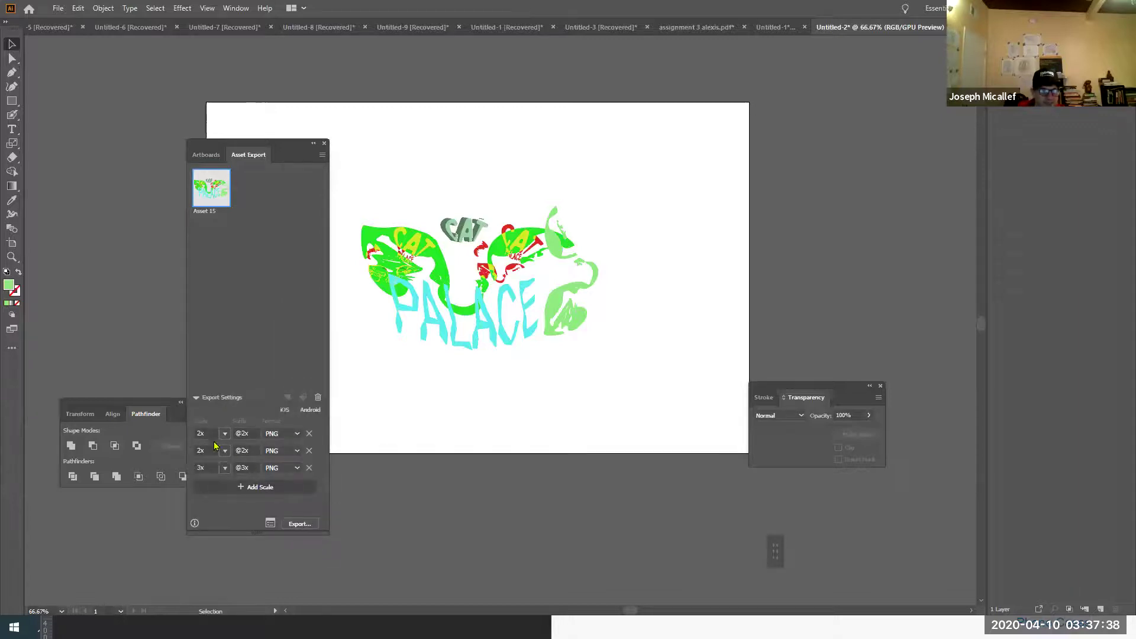
# Set row two to SVG and row three to JPG 100, and add a 4x PNG row
pyautogui.click(291, 450)
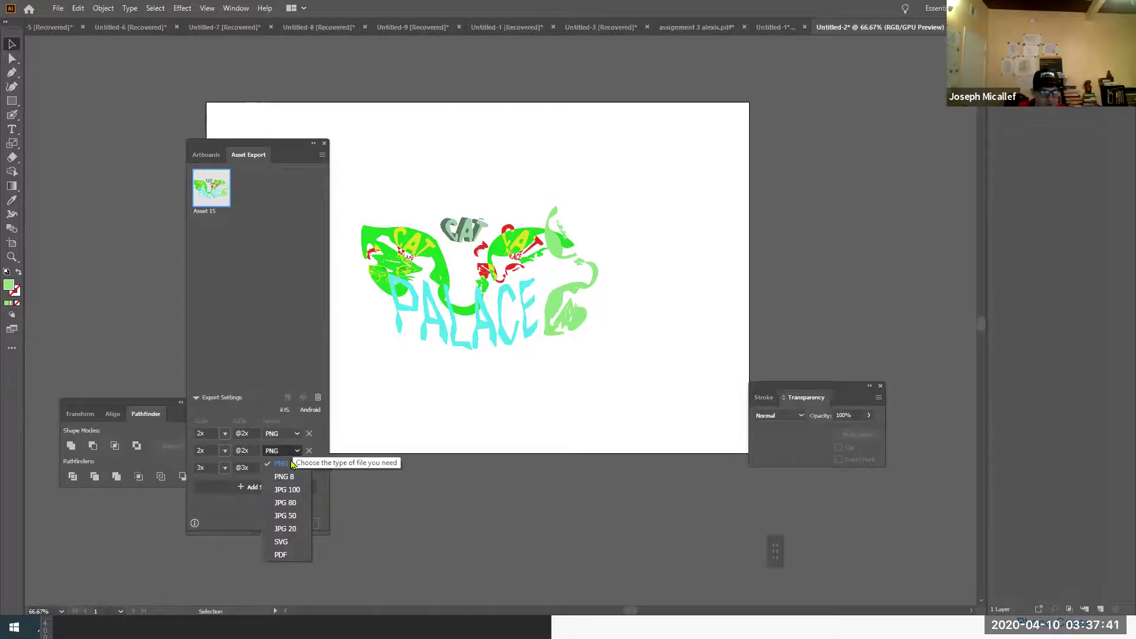
pyautogui.click(282, 542)
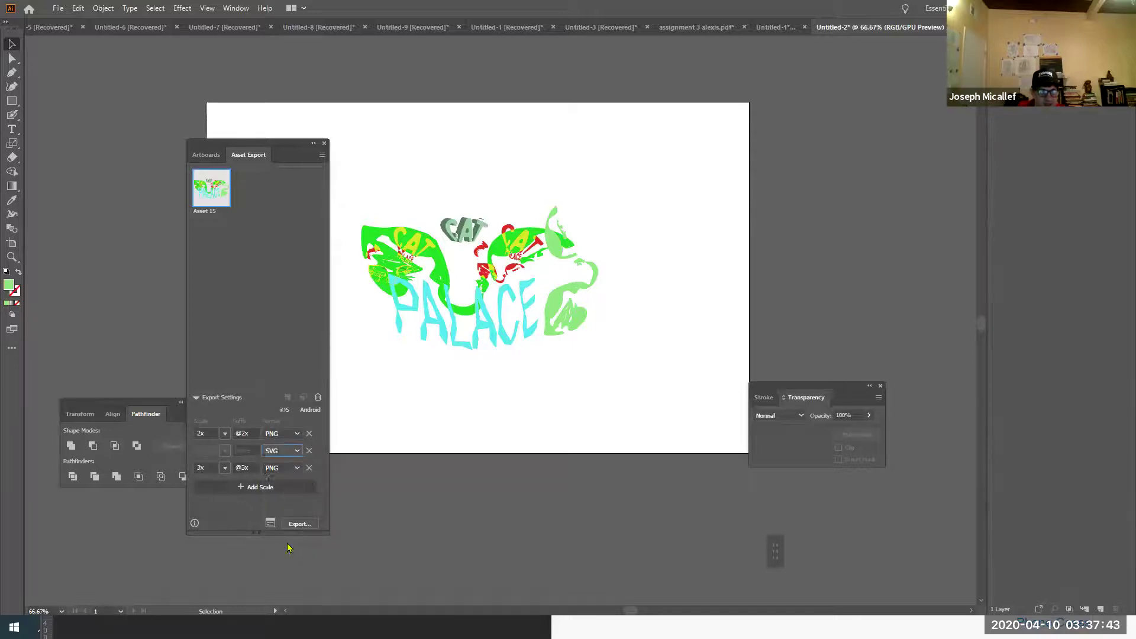
pyautogui.click(285, 472)
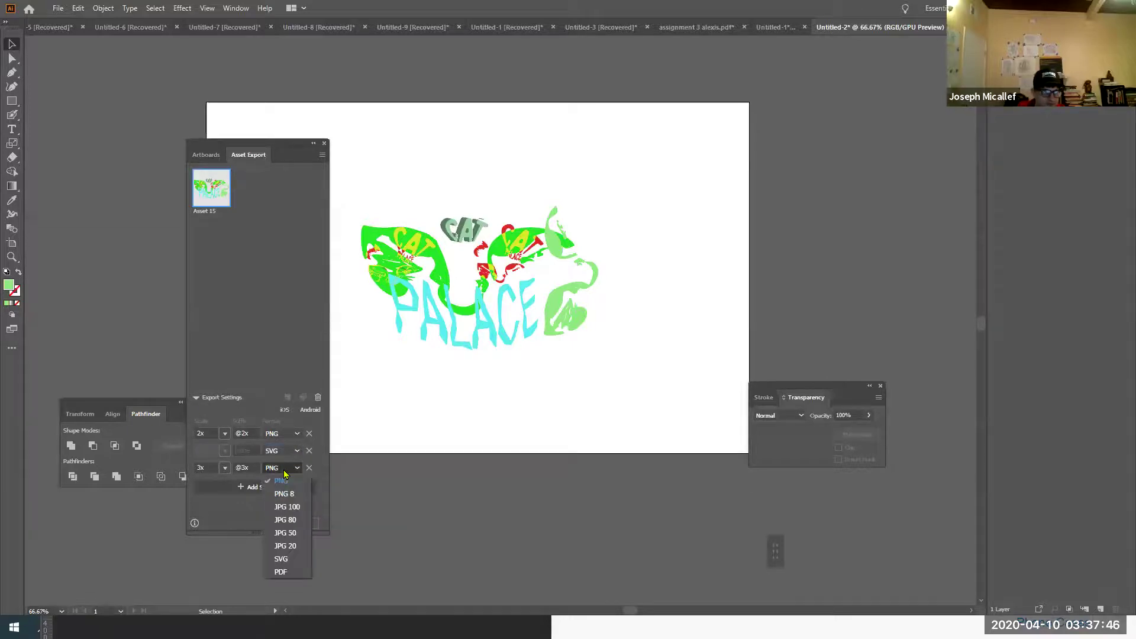
pyautogui.click(284, 508)
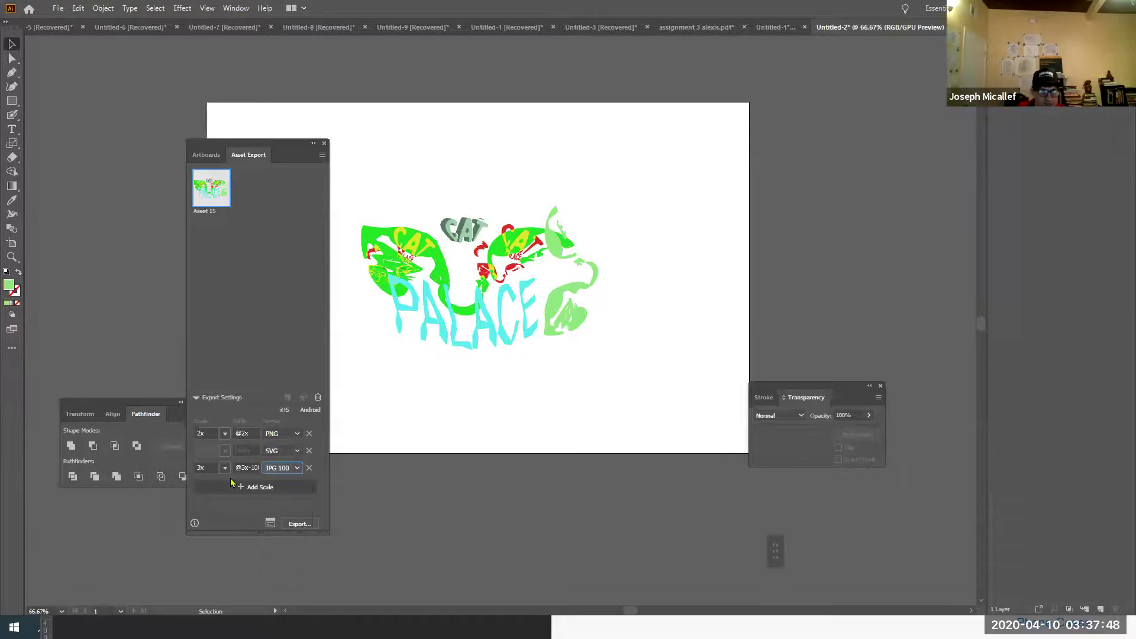
pyautogui.click(276, 488)
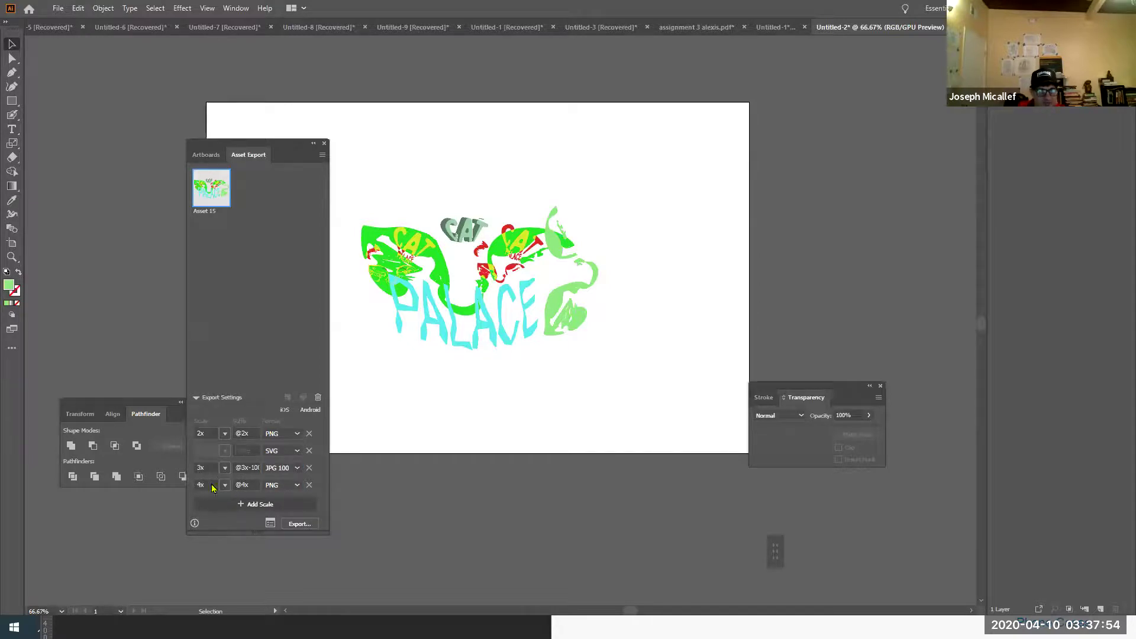
pyautogui.scroll(-1, 264, 520)
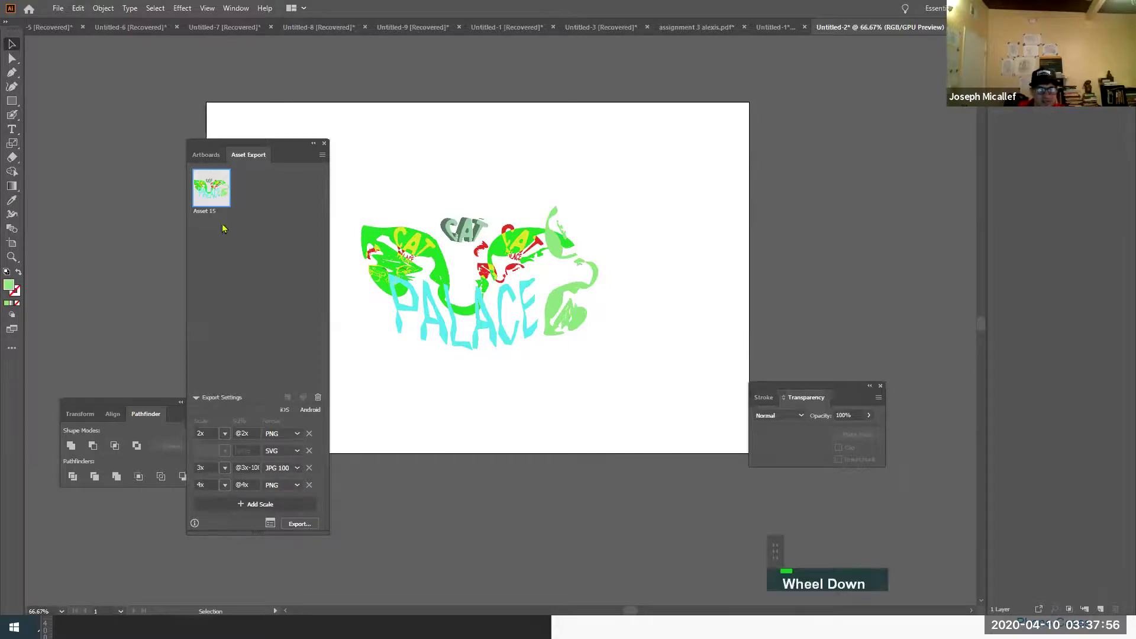
# Export all four versions into a new Desktop folder named 'Alexis Cat'
pyautogui.click(298, 524)
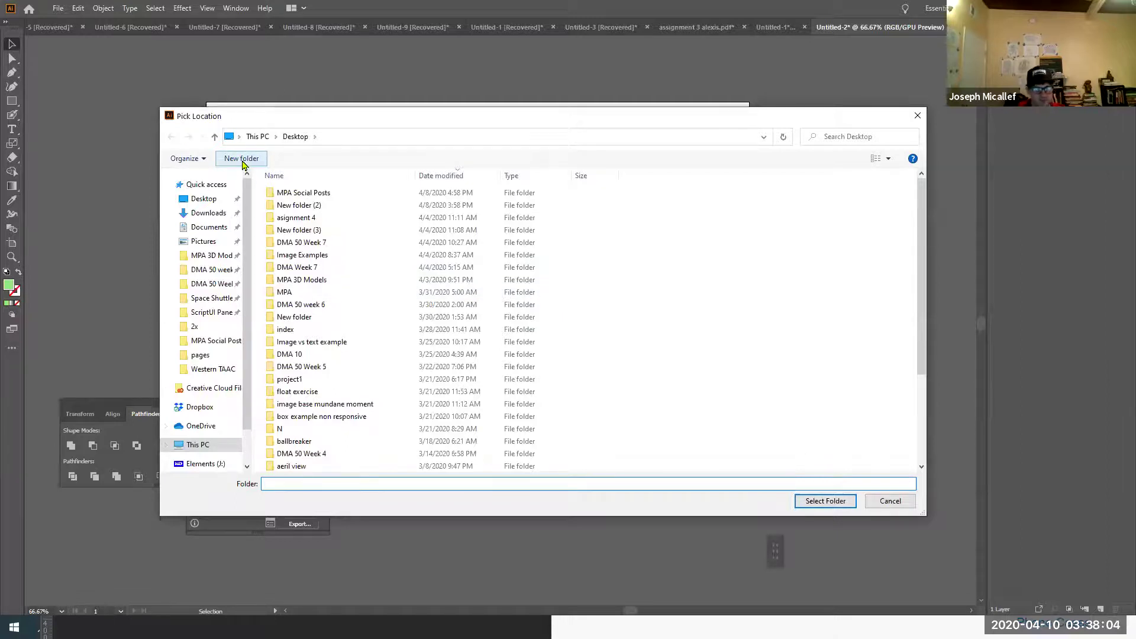
pyautogui.click(241, 159)
pyautogui.write('Alexis Cat')
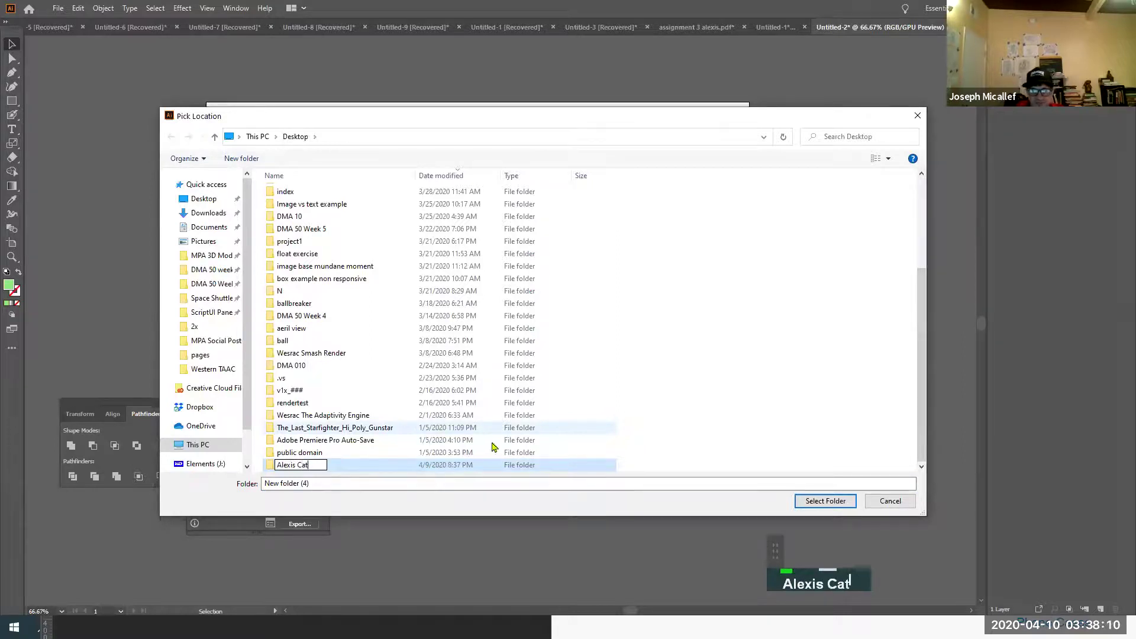
pyautogui.click(824, 502)
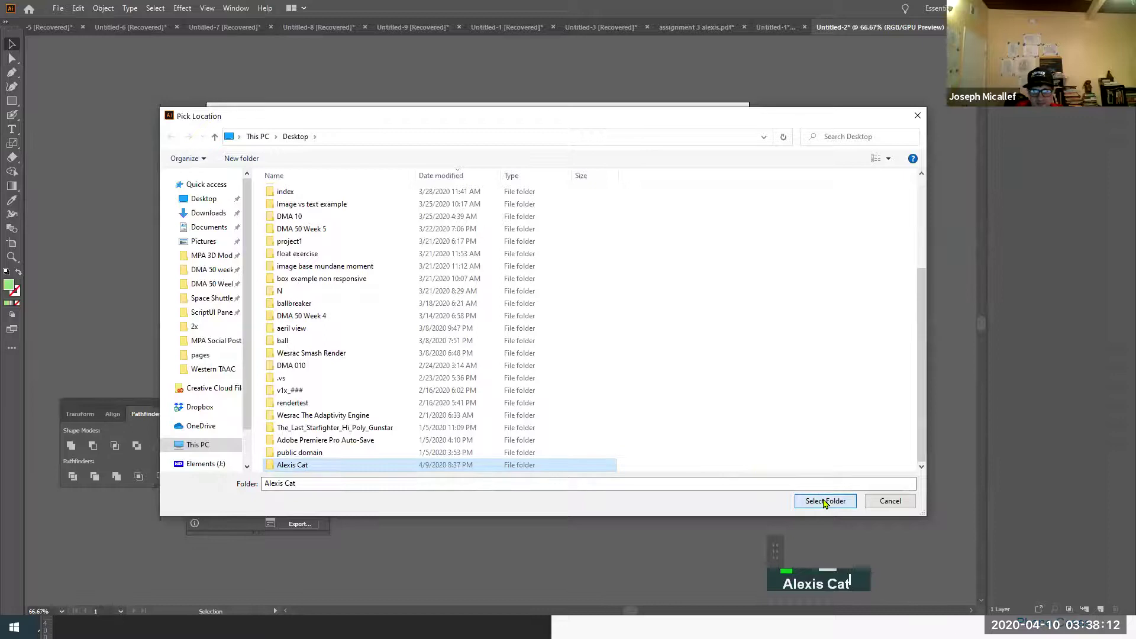
pyautogui.click(824, 501)
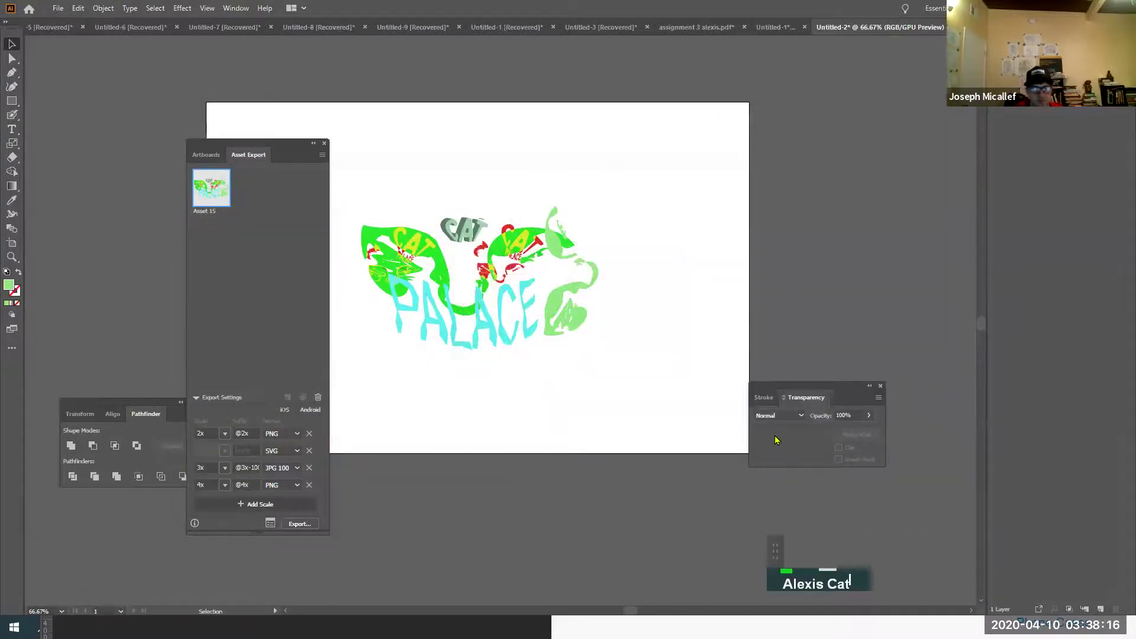
pyautogui.hotkey('alt', 'Tab')
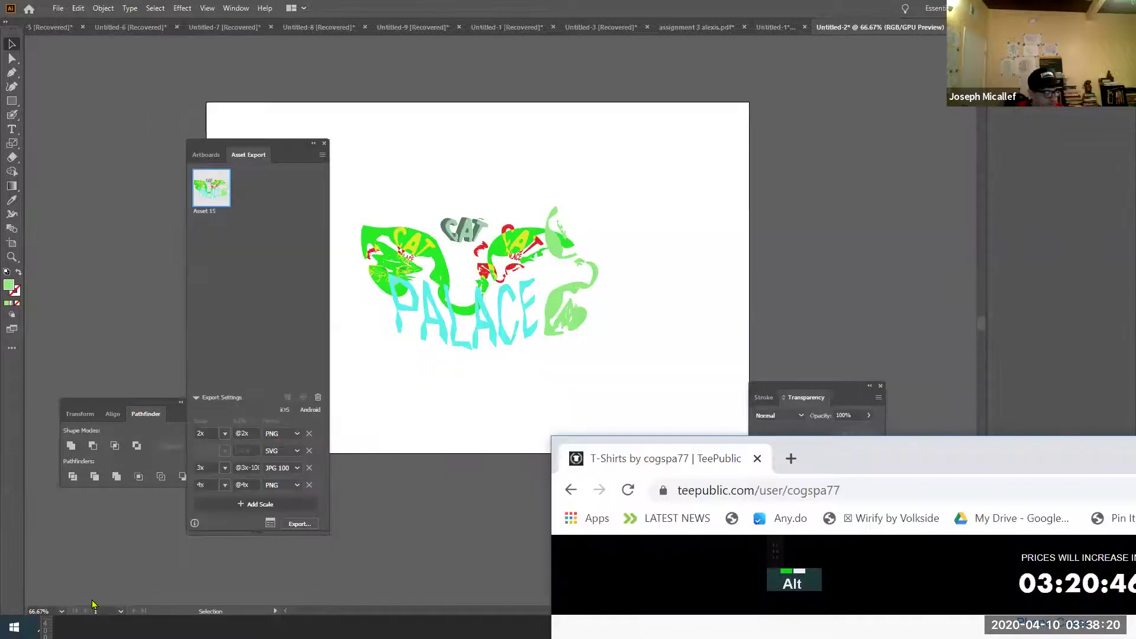
pyautogui.rightClick(93, 615)
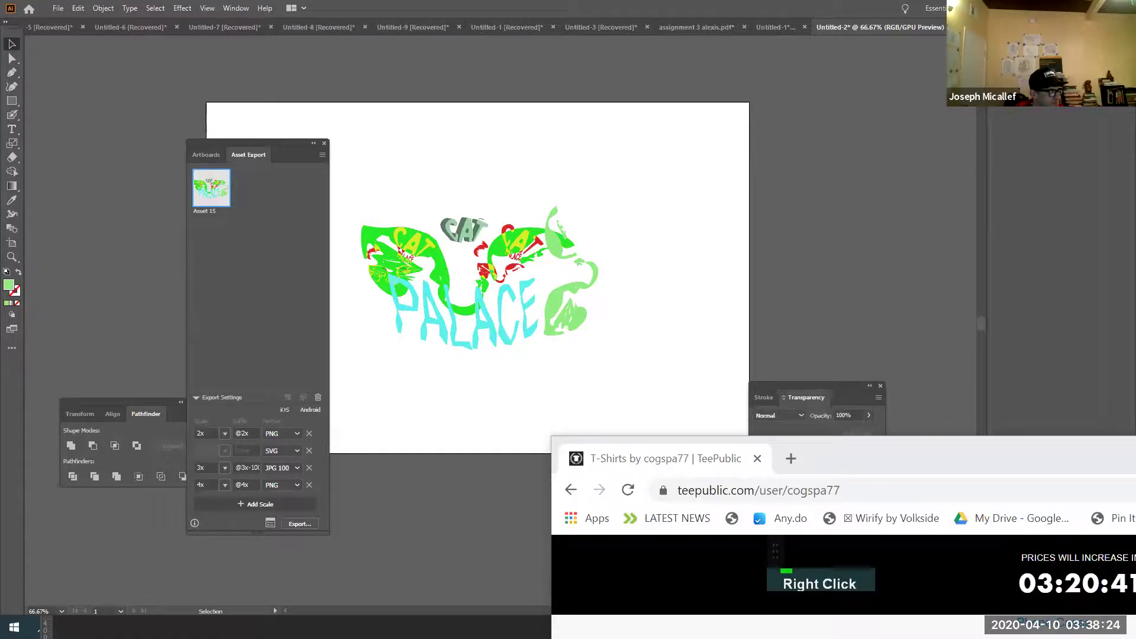
# Open the Alexis Cat export folder from the desktop and view its SVG folder as extra large icons
pyautogui.press('super+d')
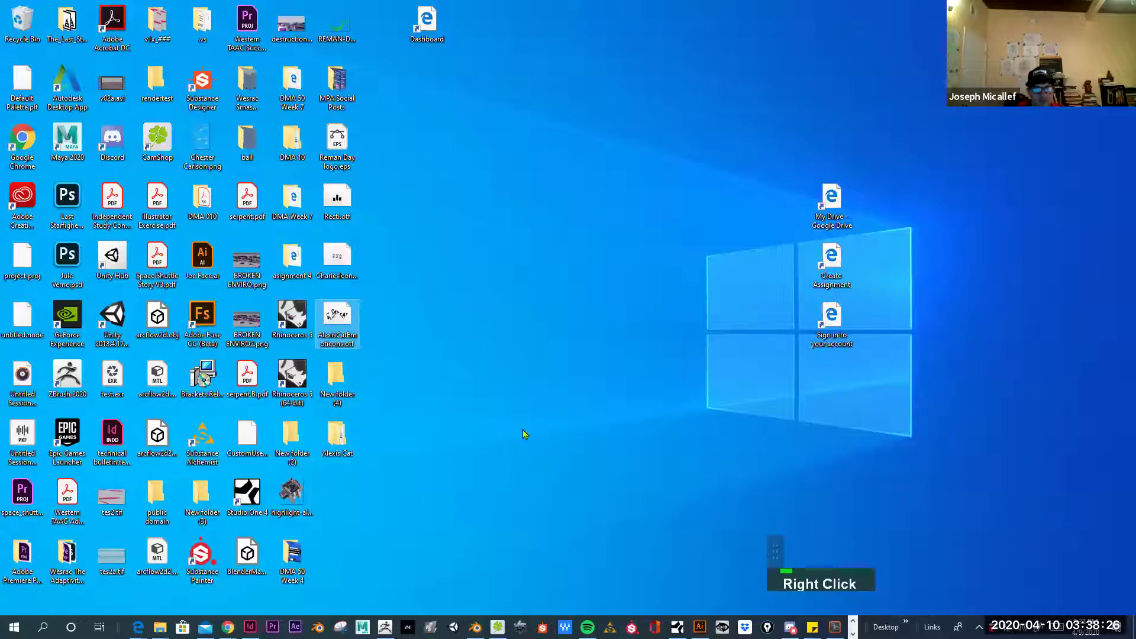
pyautogui.doubleClick(332, 438)
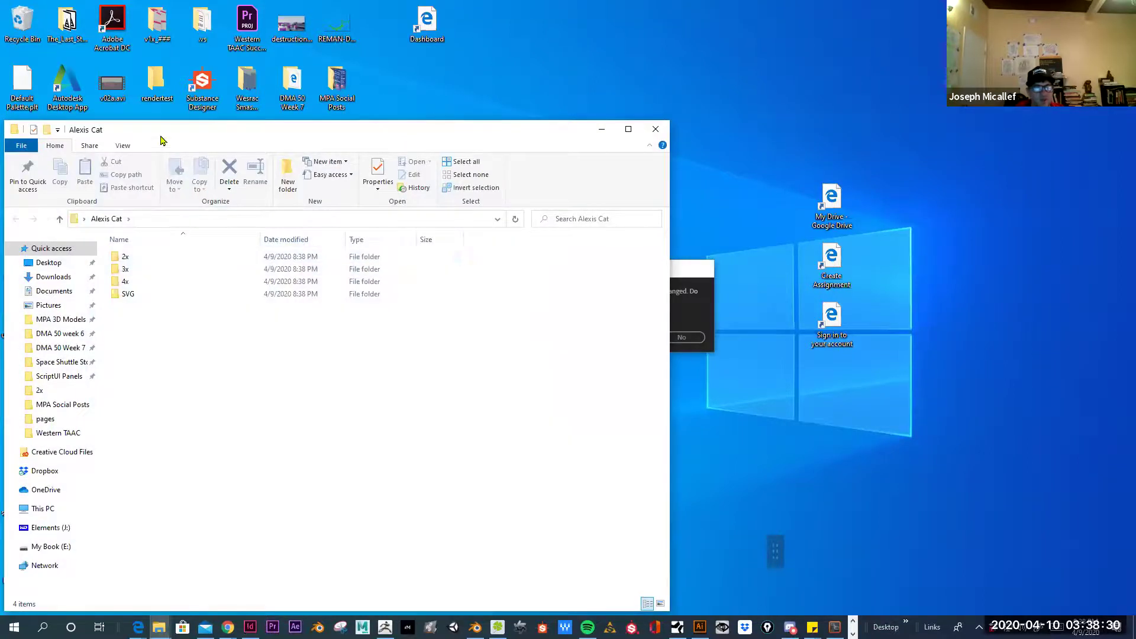
pyautogui.moveTo(345, 143); pyautogui.dragTo(714, 96)
pyautogui.doubleClick(509, 248)
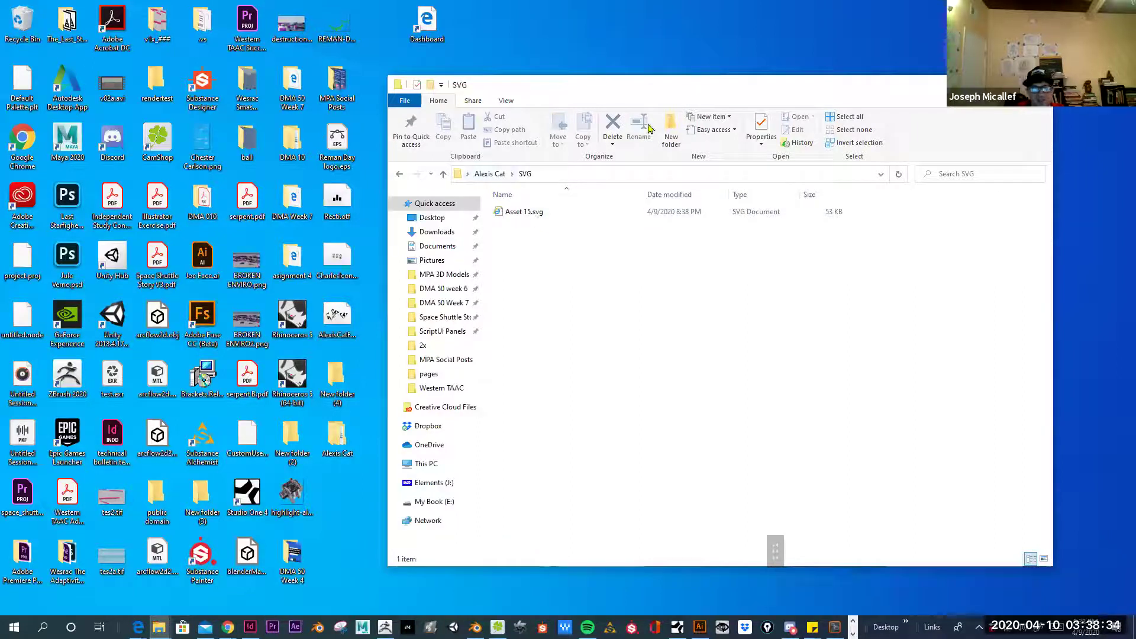
pyautogui.click(506, 102)
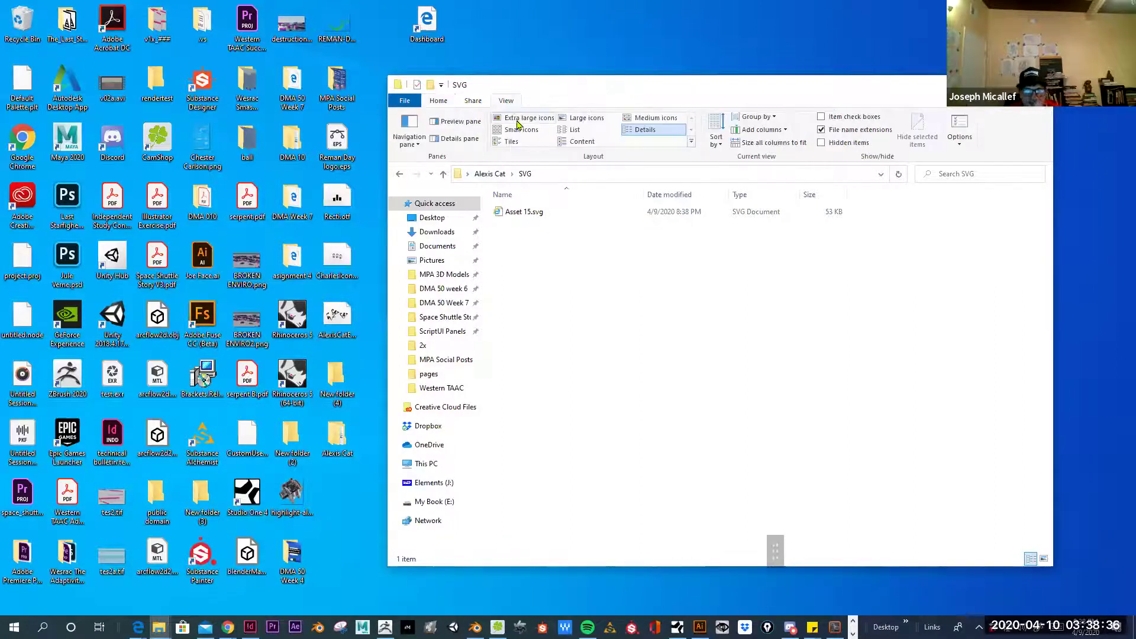
pyautogui.click(519, 119)
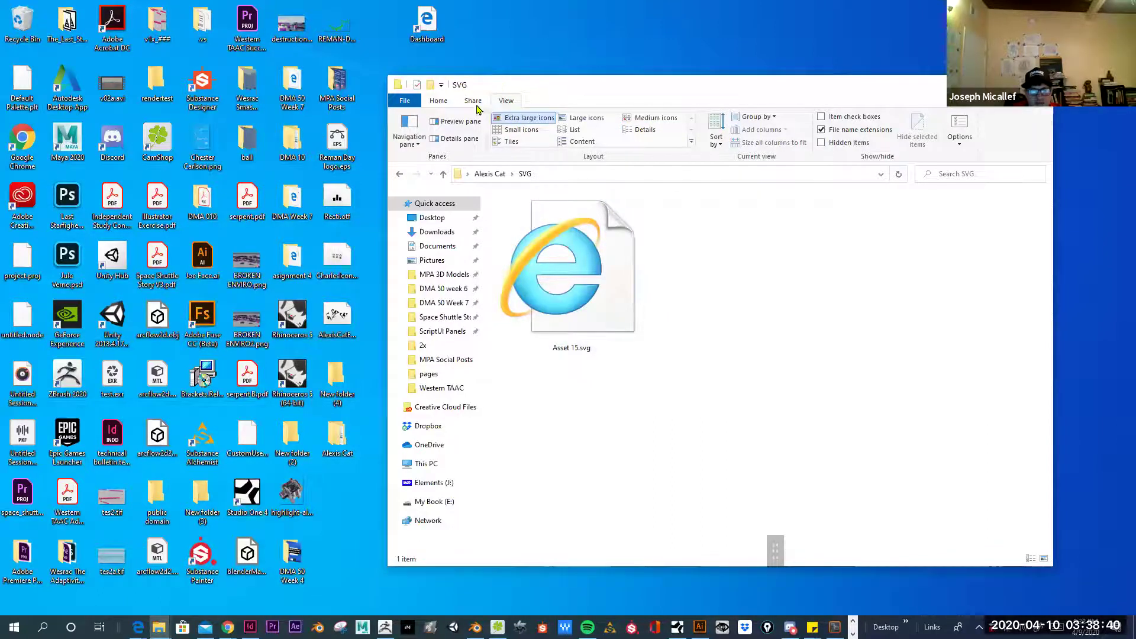
# Check the 4x, 3x and 2x export folders, then return to the SVG folder
pyautogui.click(397, 177)
pyautogui.doubleClick(508, 238)
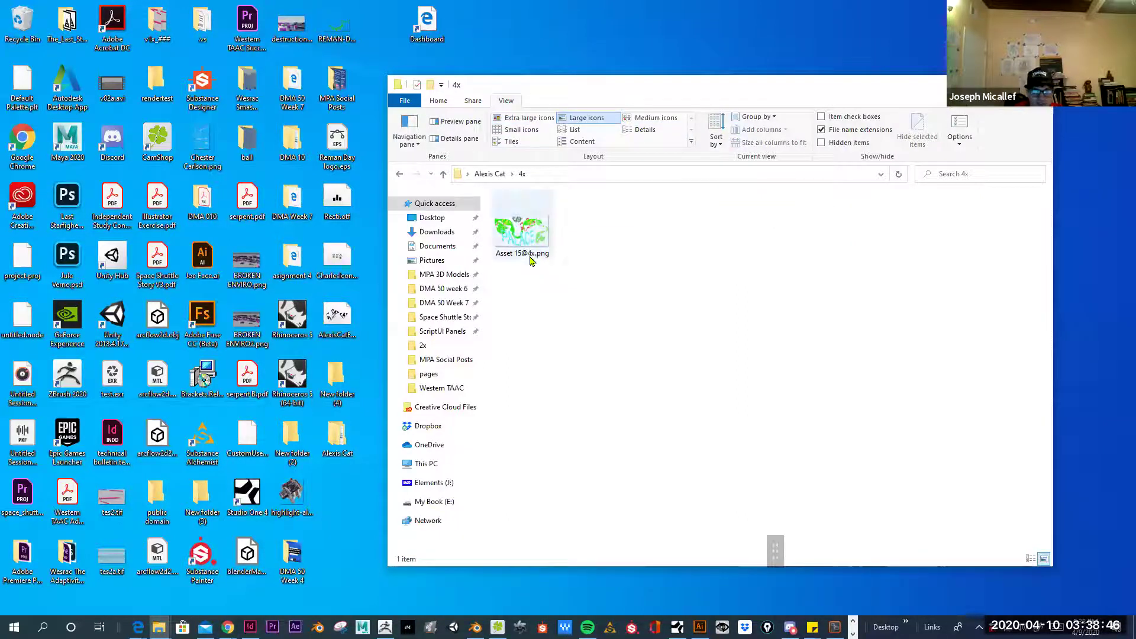
pyautogui.click(521, 118)
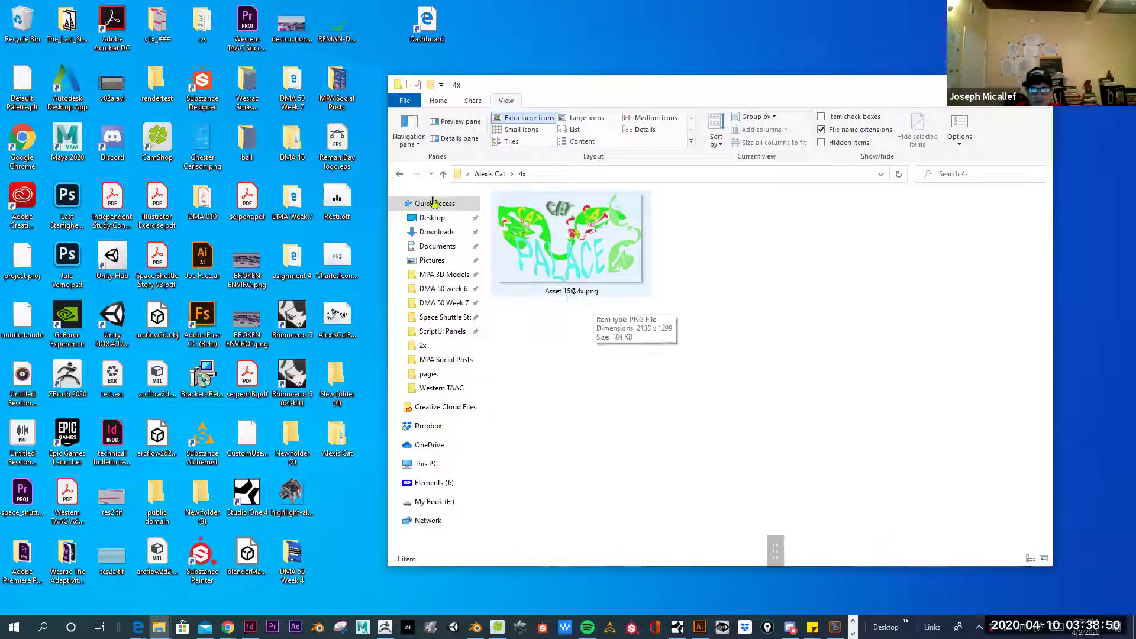
pyautogui.click(398, 176)
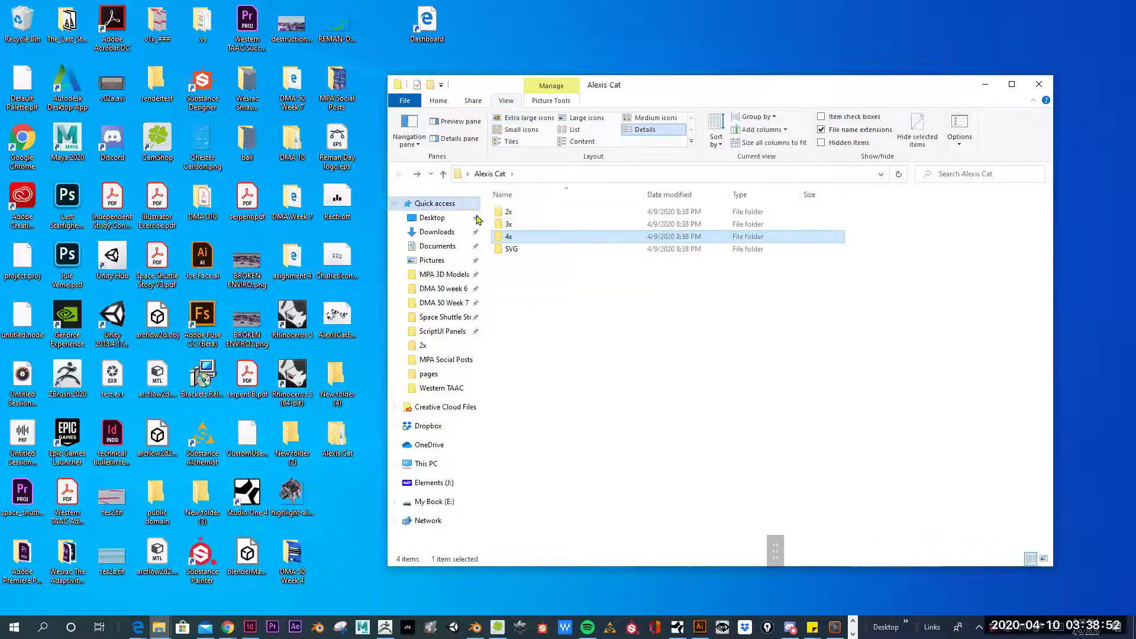
pyautogui.doubleClick(512, 234)
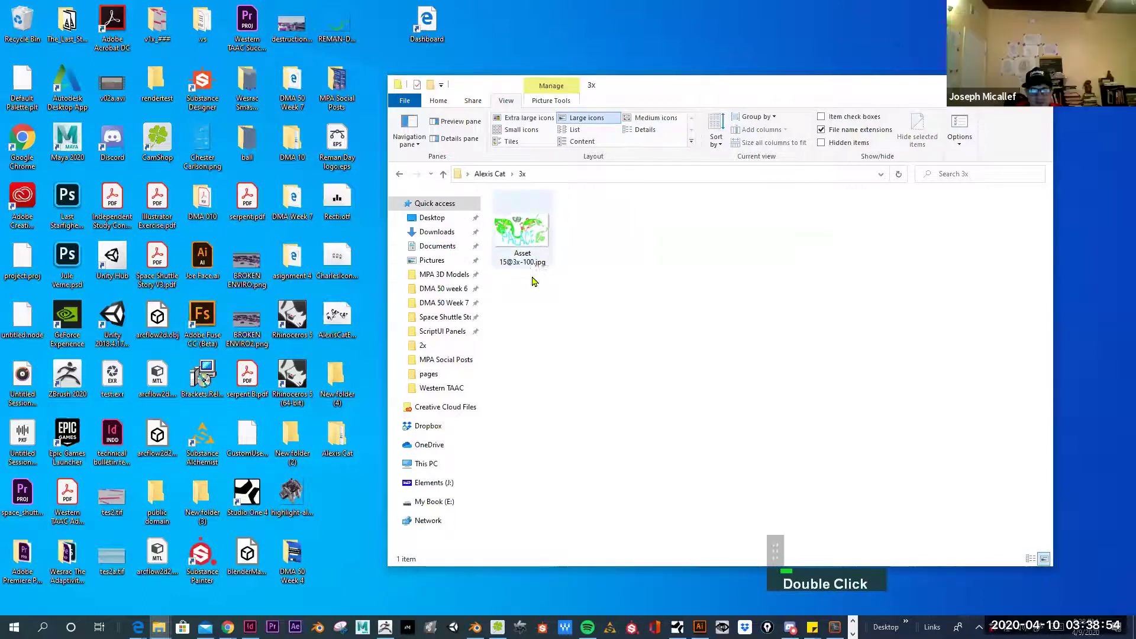
pyautogui.click(399, 176)
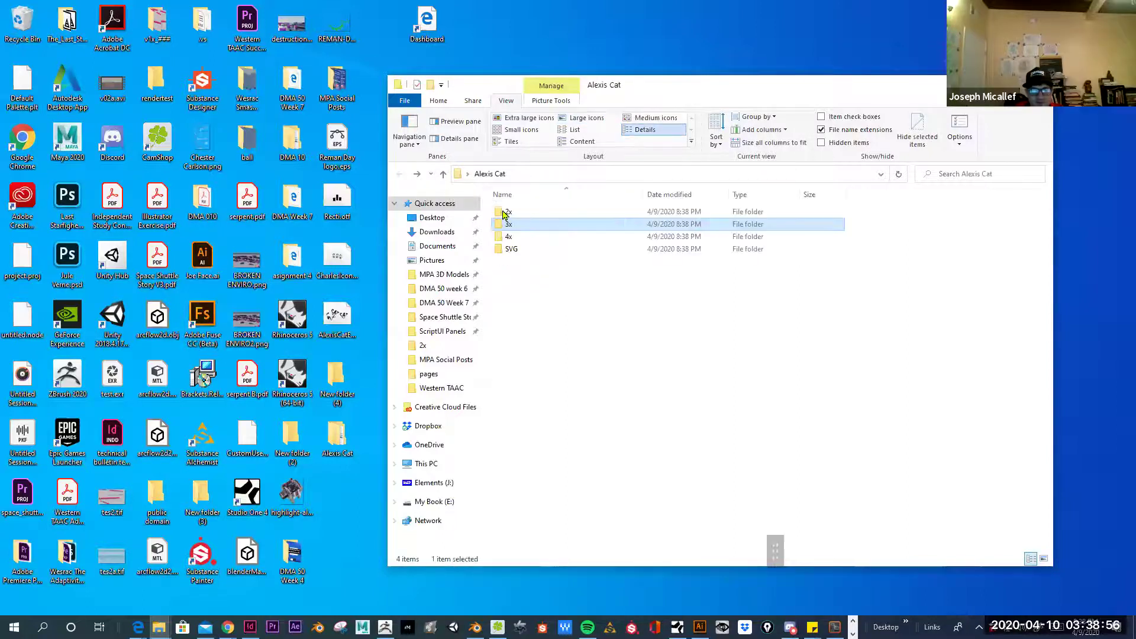
pyautogui.doubleClick(504, 214)
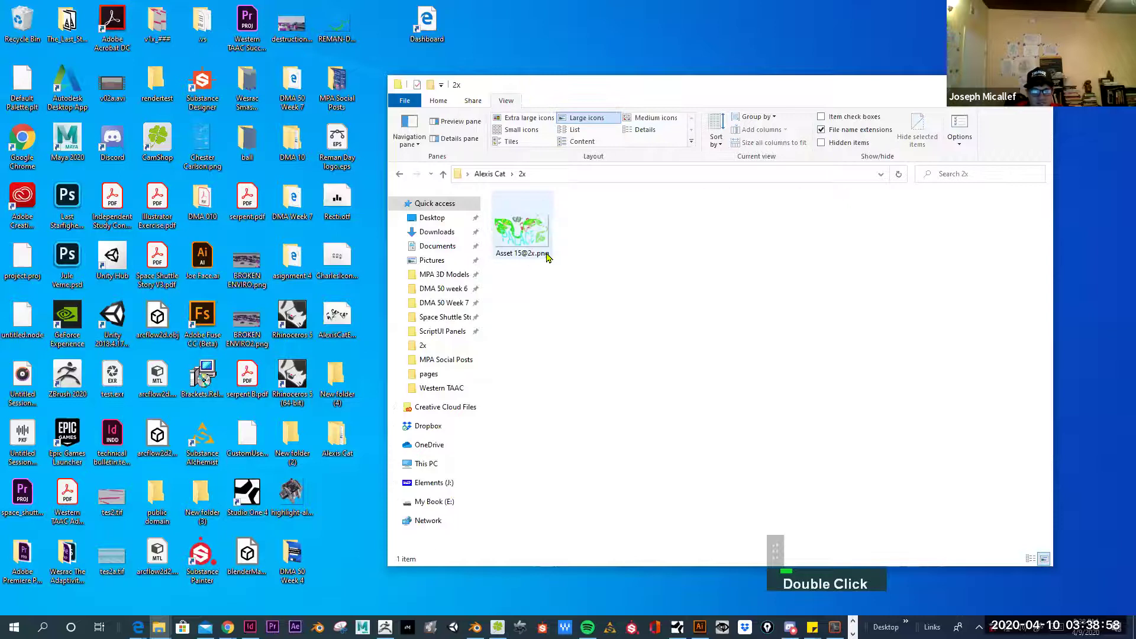
pyautogui.click(396, 173)
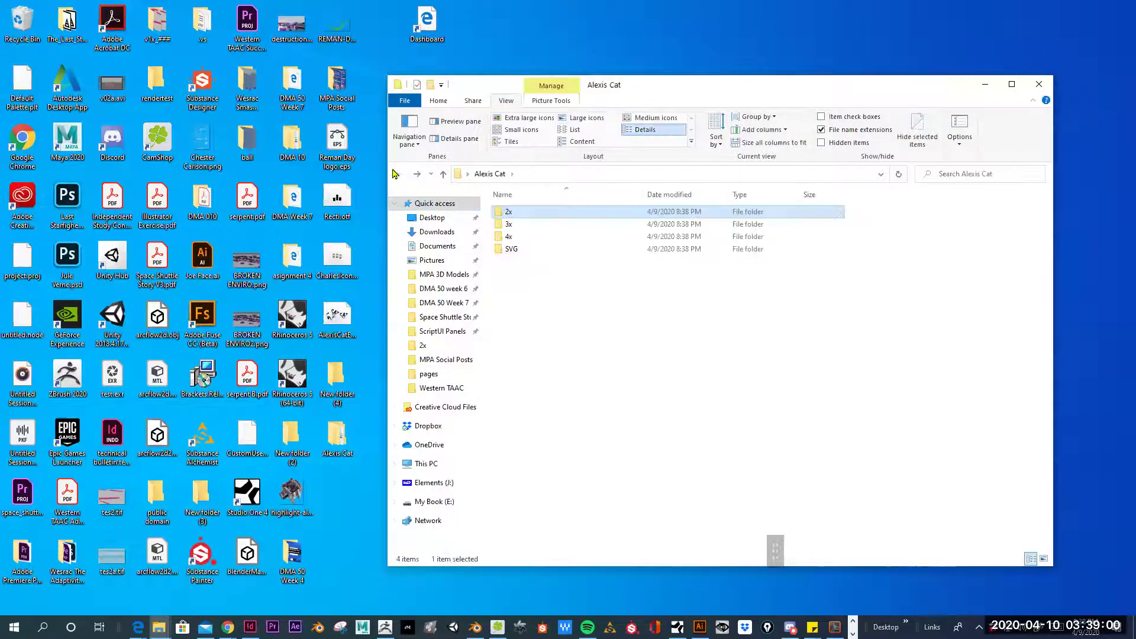
pyautogui.doubleClick(511, 249)
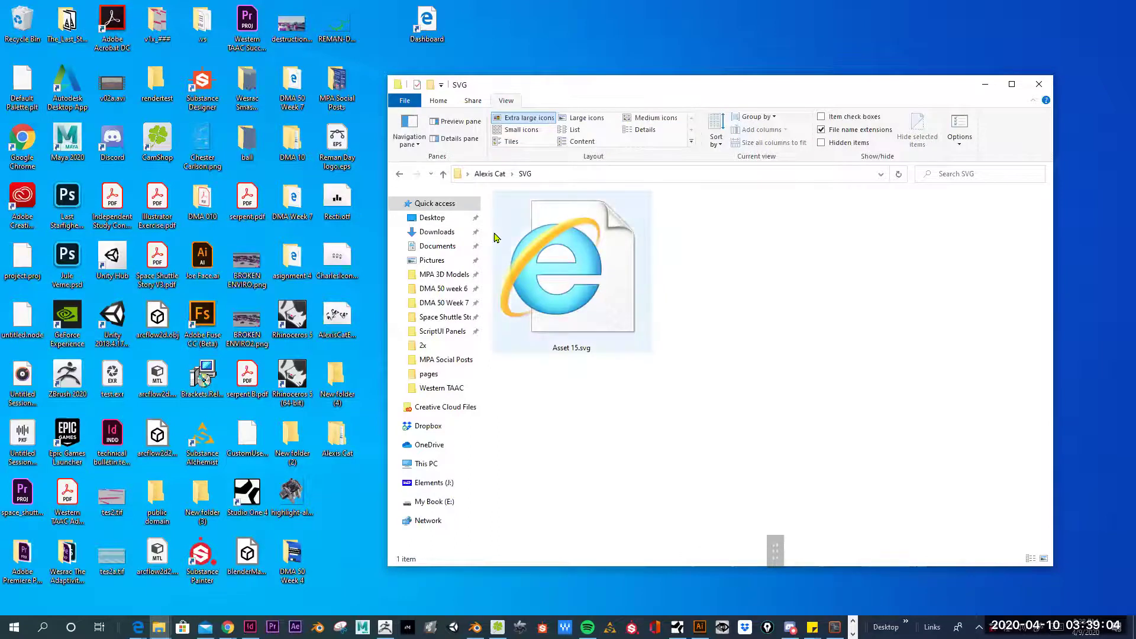
# Bring the TeePublic storefront browser window in front of File Explorer
pyautogui.hotkey('alt', 'Tab')
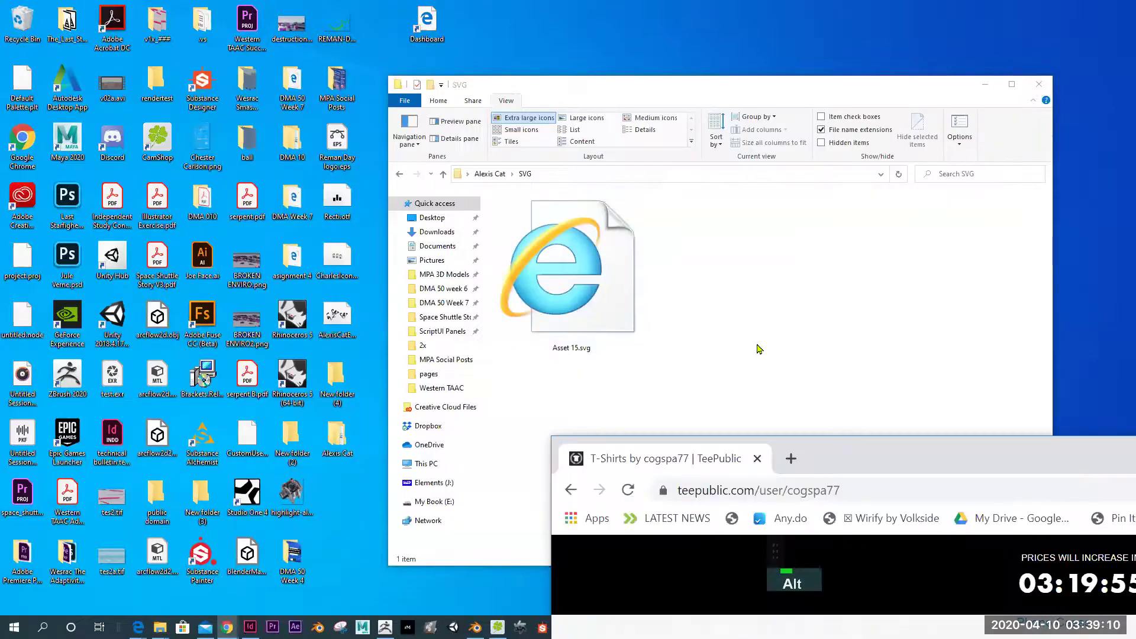
pyautogui.click(685, 332)
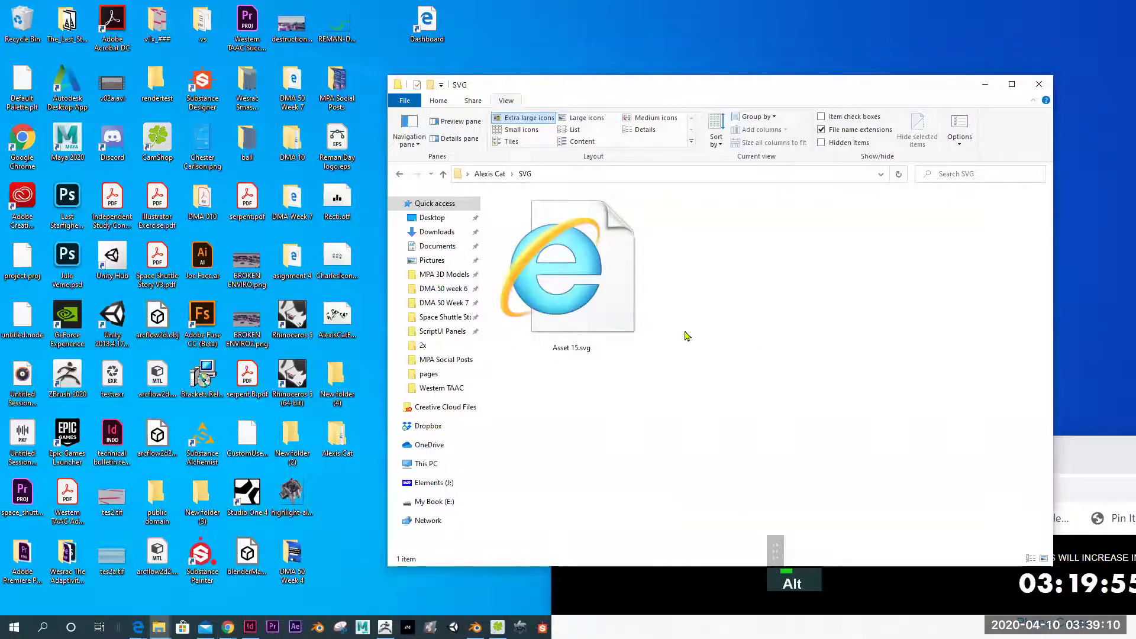
pyautogui.hotkey('alt', 'Tab')
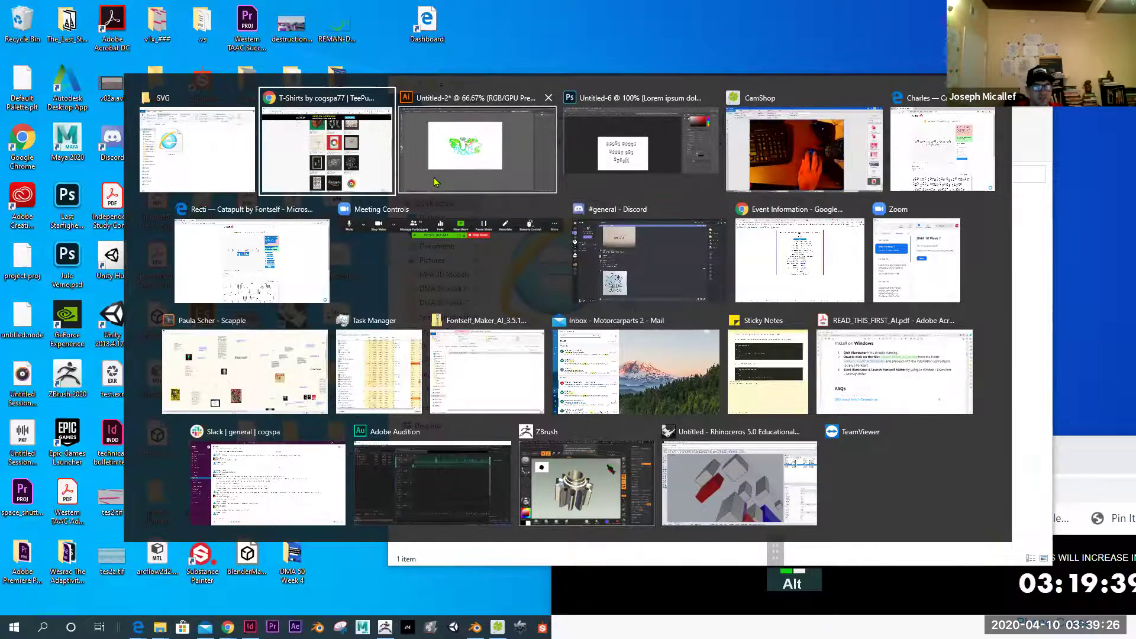
pyautogui.press('alt')
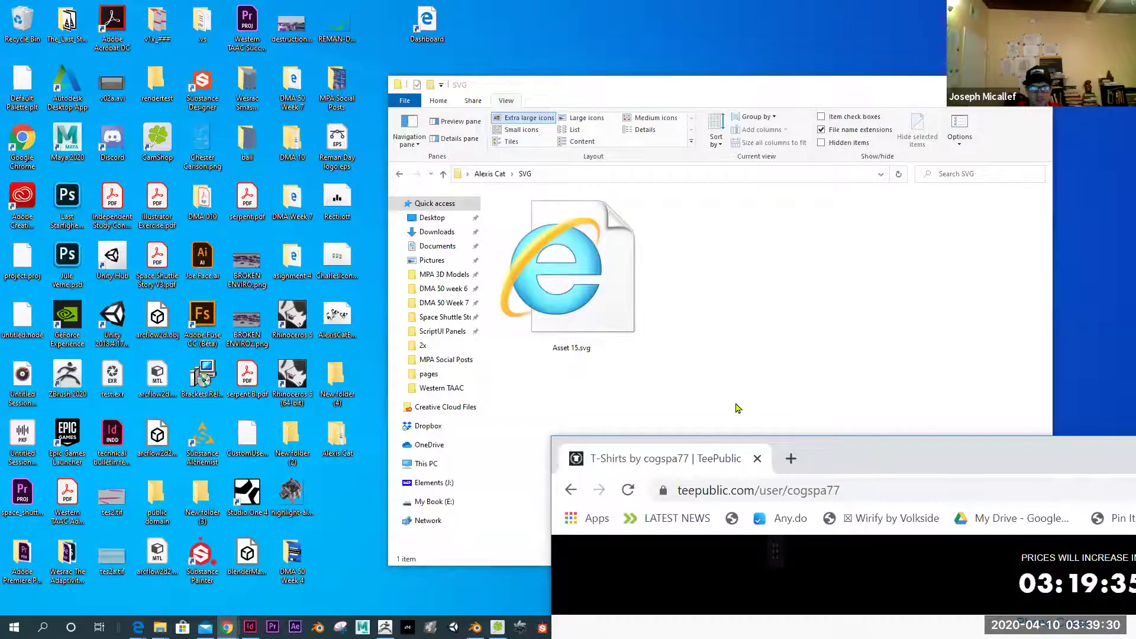
pyautogui.moveTo(791, 75); pyautogui.dragTo(878, 84)
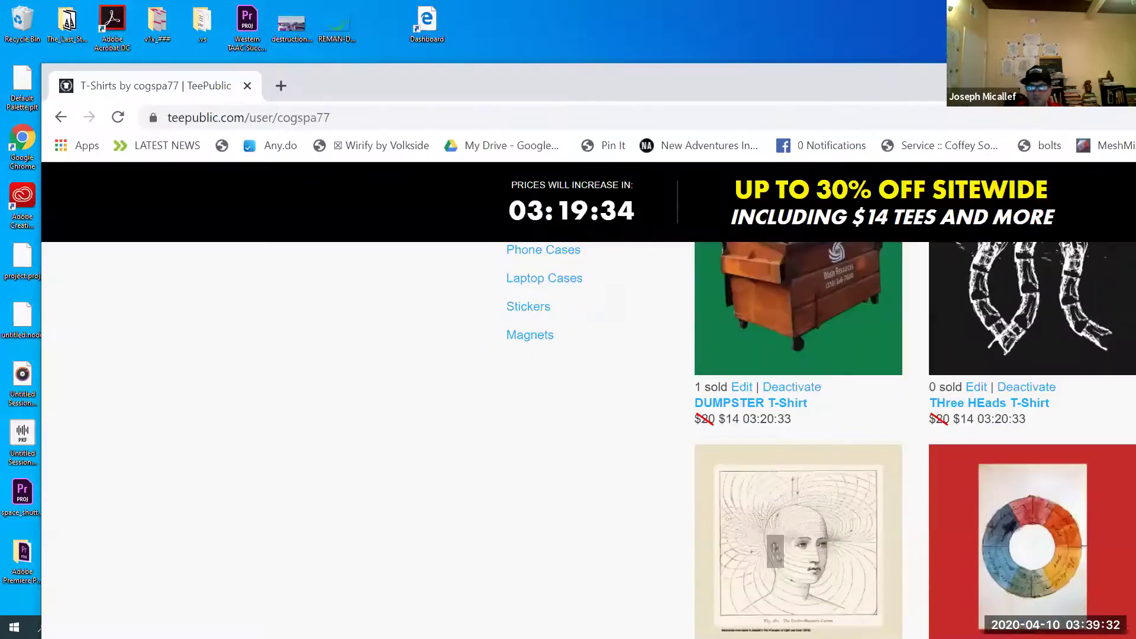
# Maximize the TeePublic window and start a new single-file design upload
pyautogui.click(526, 129)
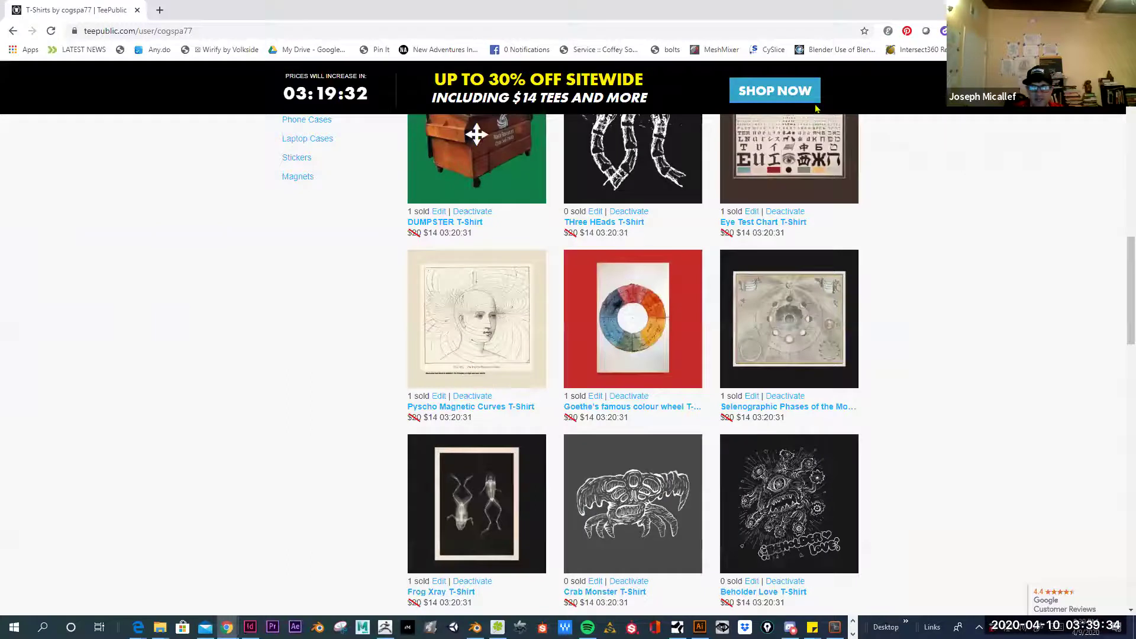
pyautogui.scroll(10, 943, 282)
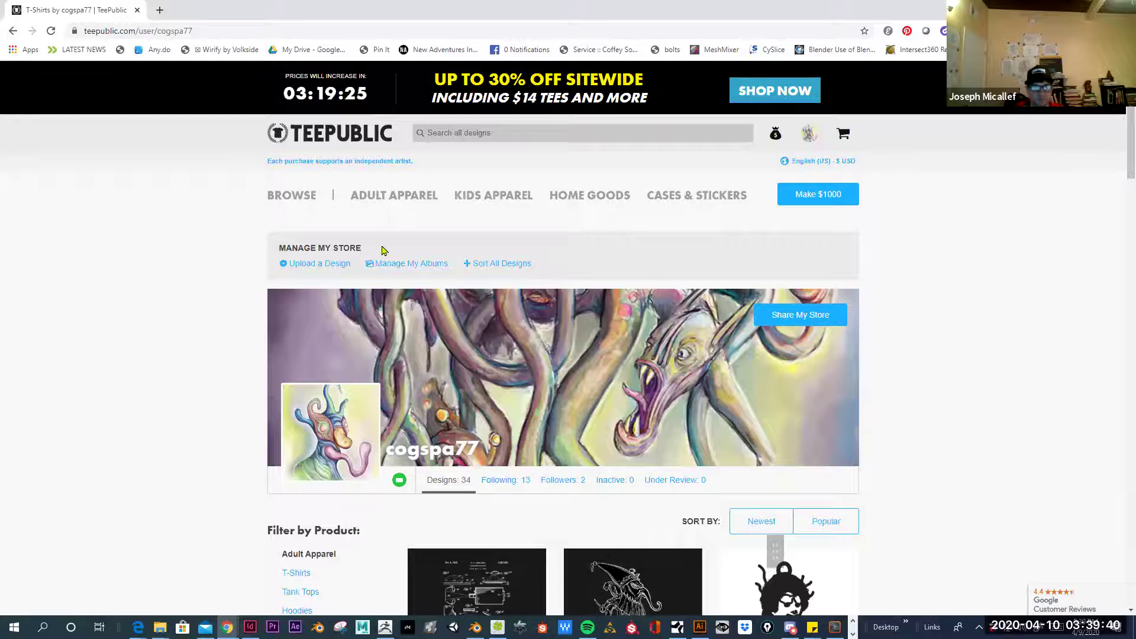
pyautogui.click(334, 267)
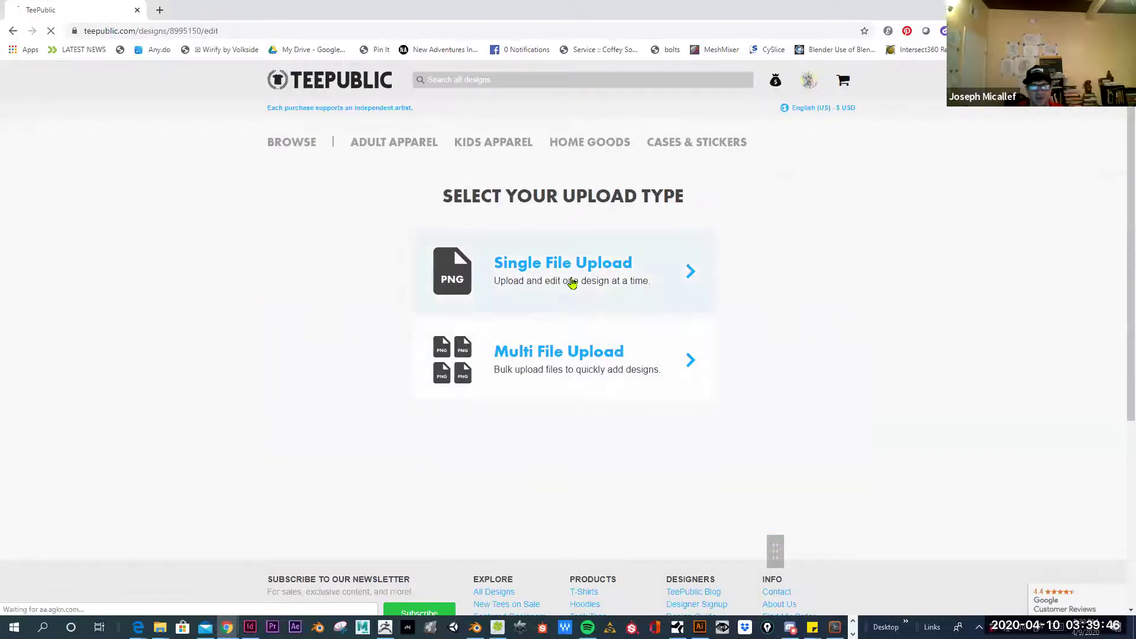
pyautogui.click(571, 284)
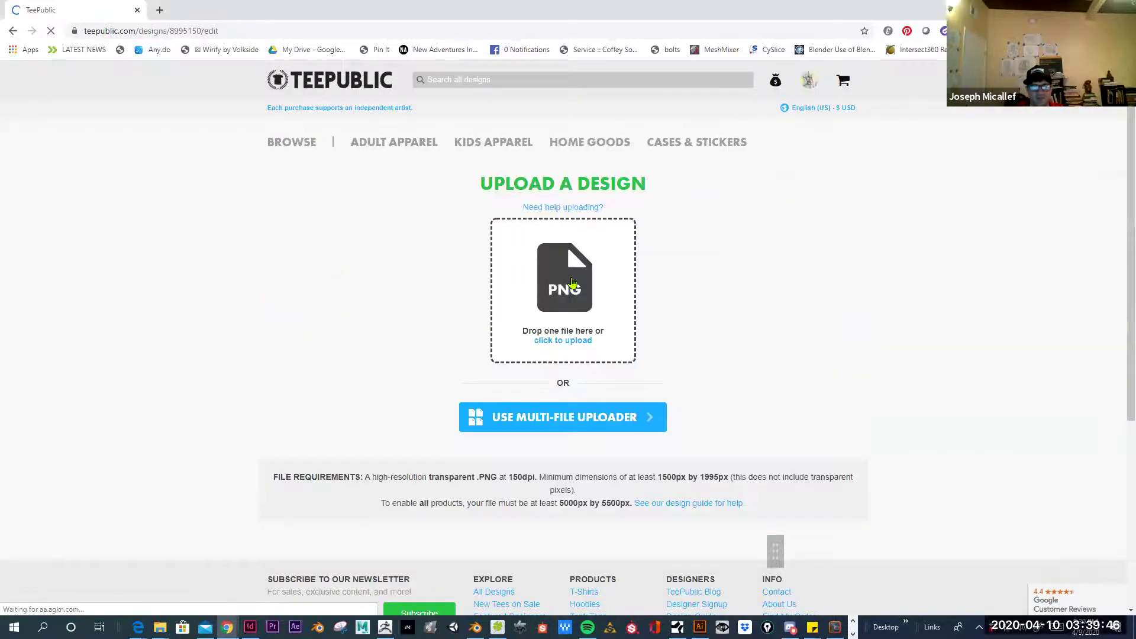
pyautogui.doubleClick(571, 297)
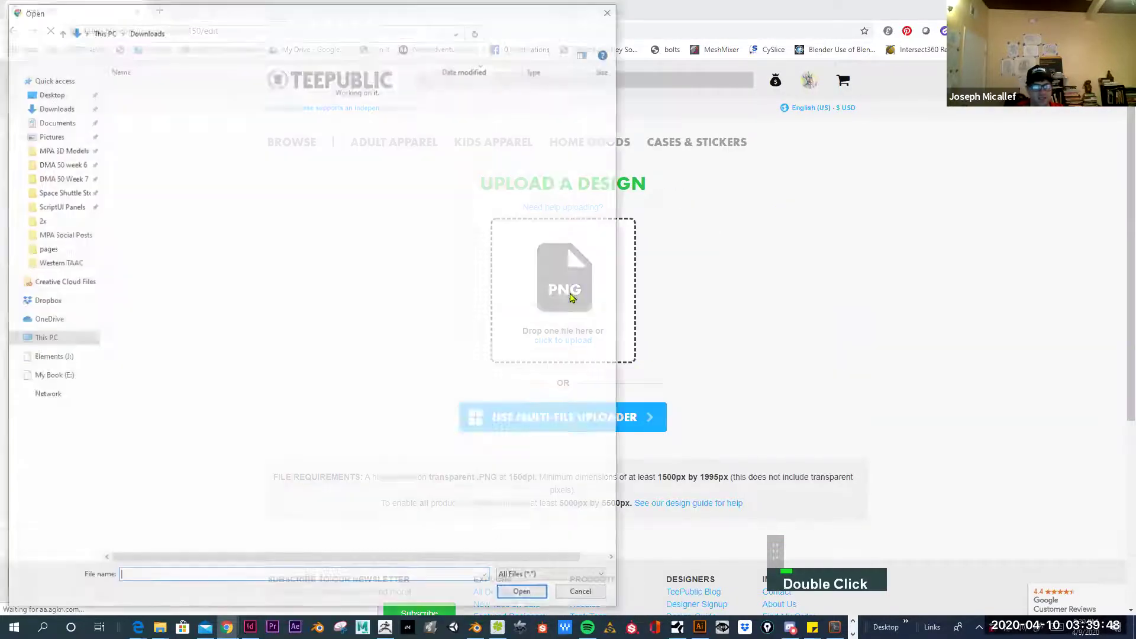
pyautogui.click(50, 95)
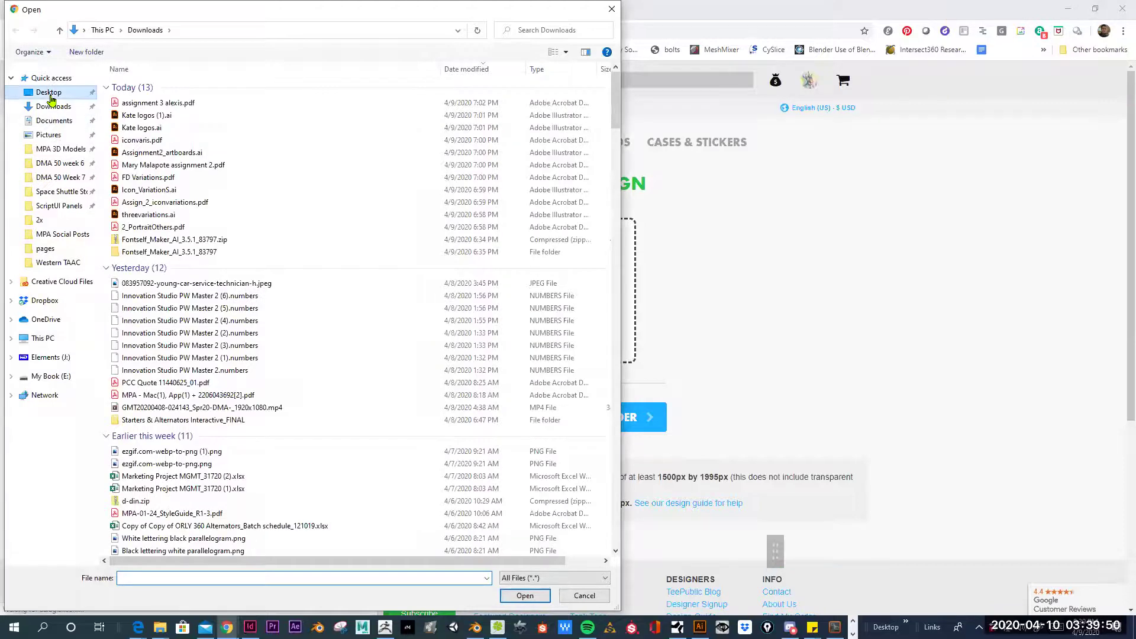
pyautogui.scroll(-15, 264, 398)
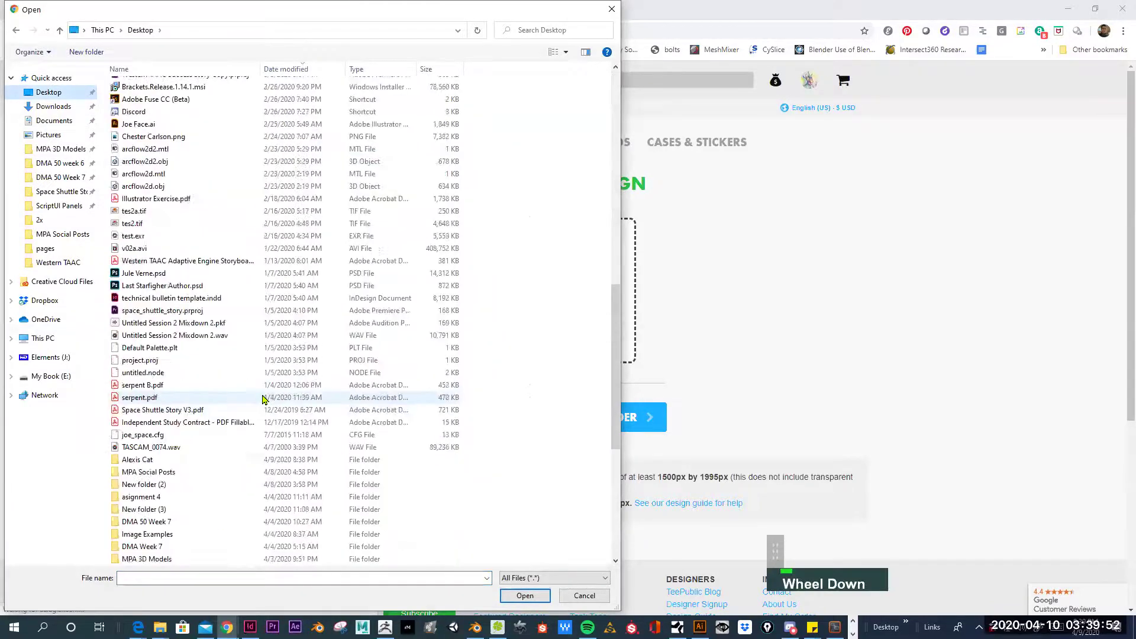
pyautogui.click(151, 137)
pyautogui.doubleClick(149, 149)
pyautogui.doubleClick(124, 112)
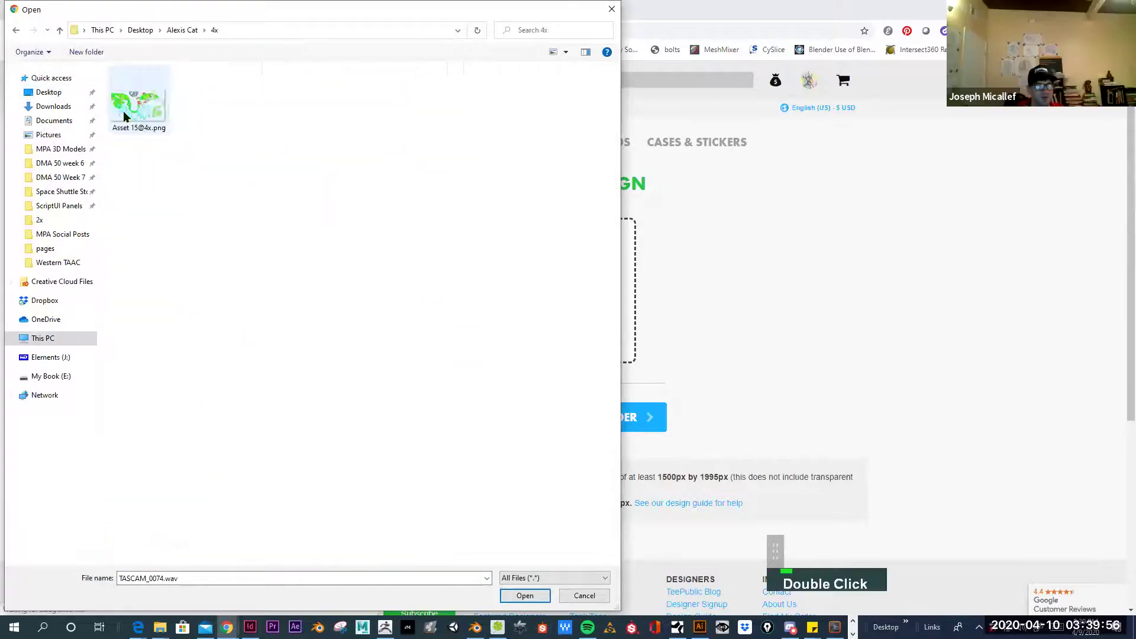
pyautogui.click(125, 115)
pyautogui.click(524, 595)
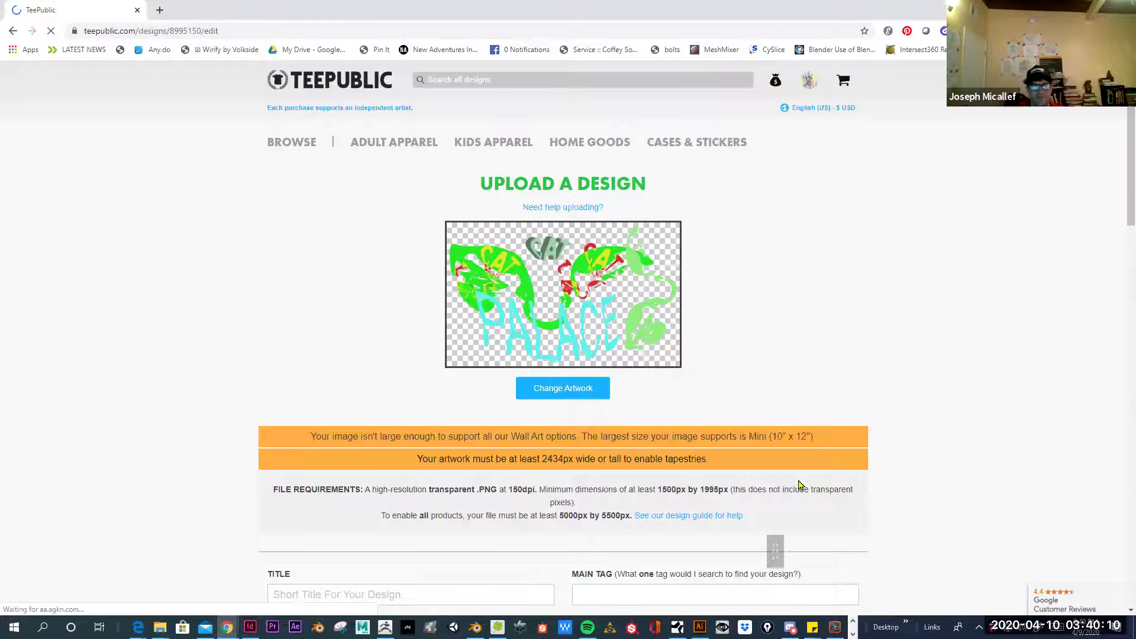
# Set the T-Shirt default colour to Brown under Apparel Items
pyautogui.scroll(-3, 624, 478)
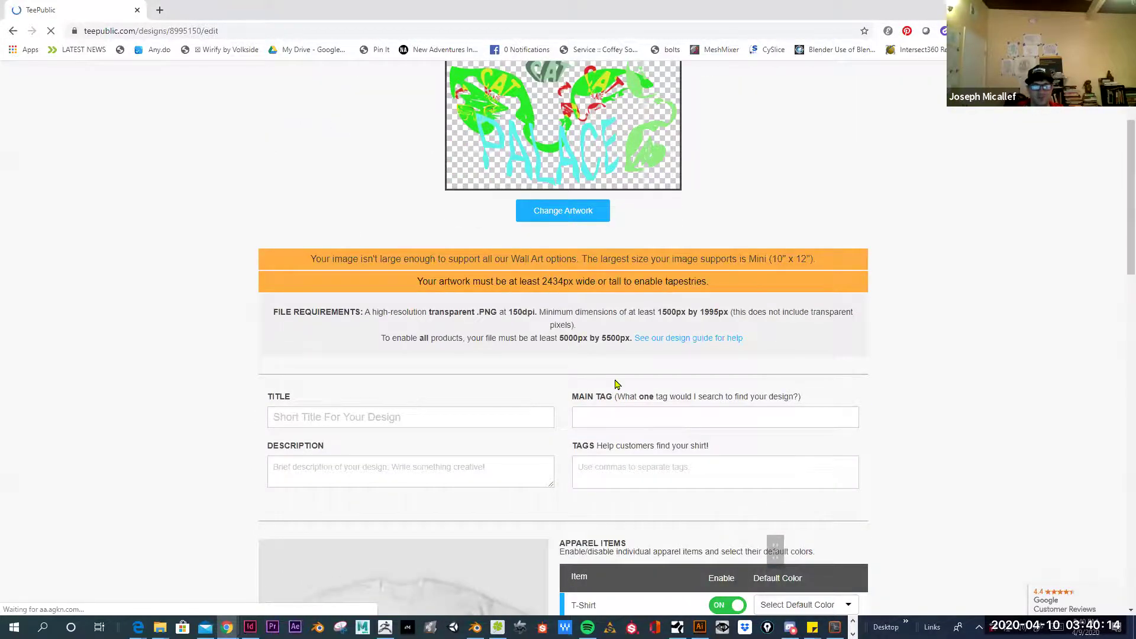
pyautogui.scroll(-1, 585, 290)
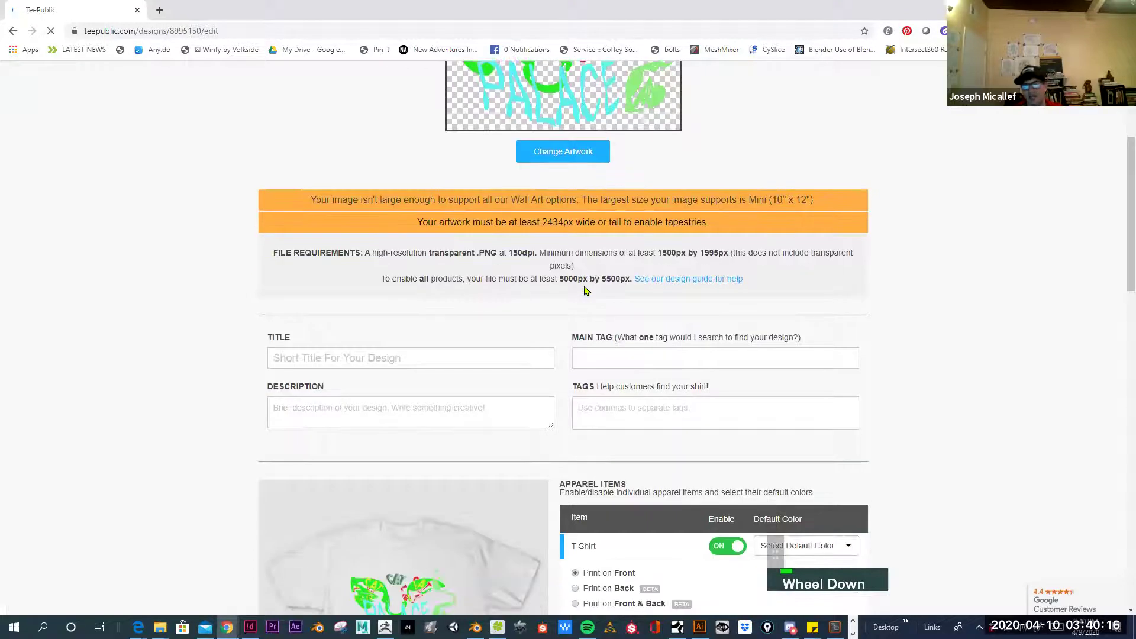
pyautogui.scroll(-3, 521, 372)
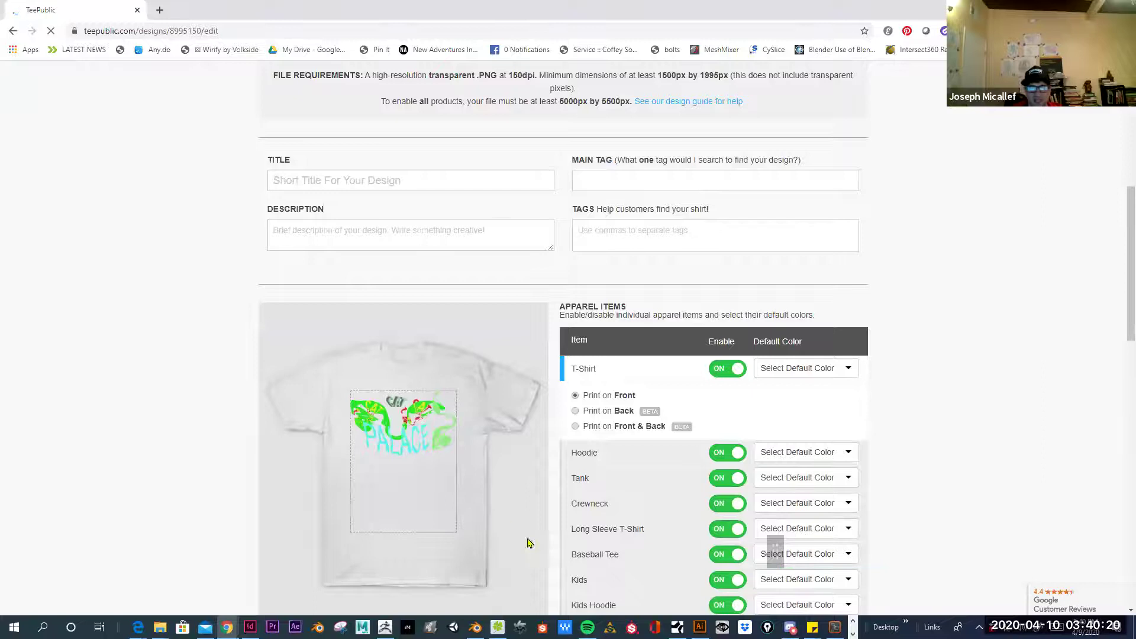
pyautogui.scroll(-2, 535, 541)
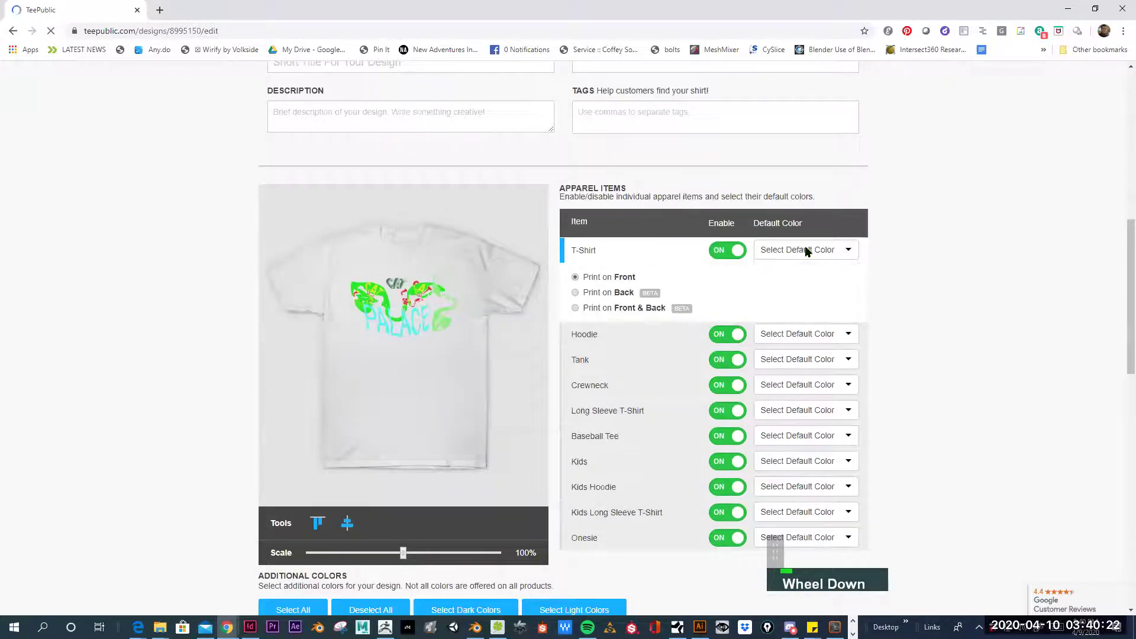
pyautogui.click(807, 251)
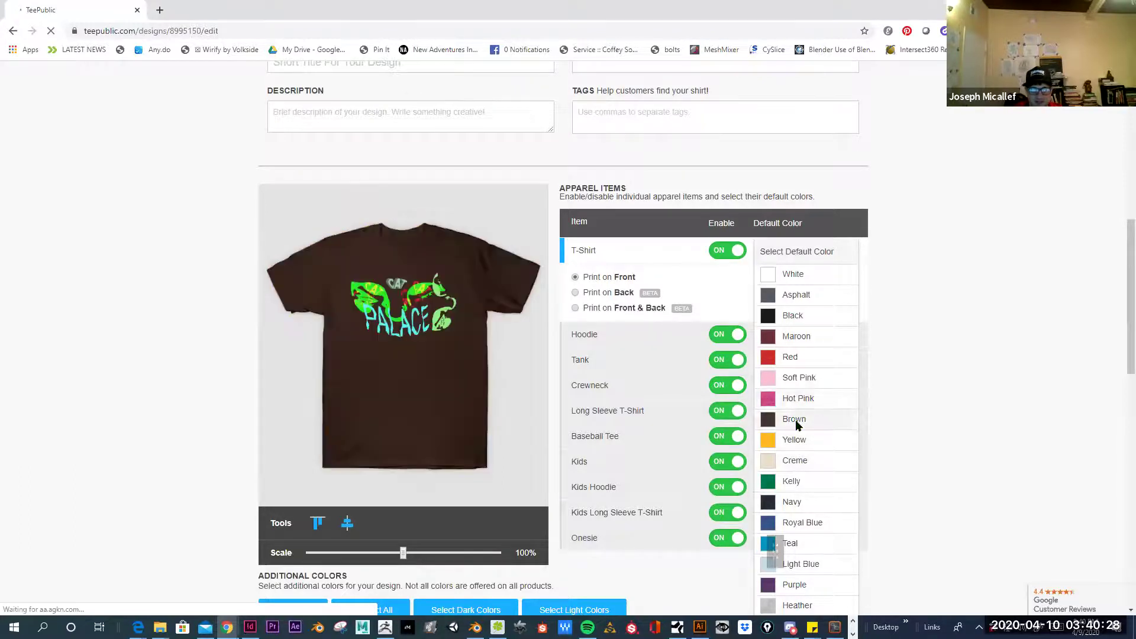
pyautogui.click(795, 419)
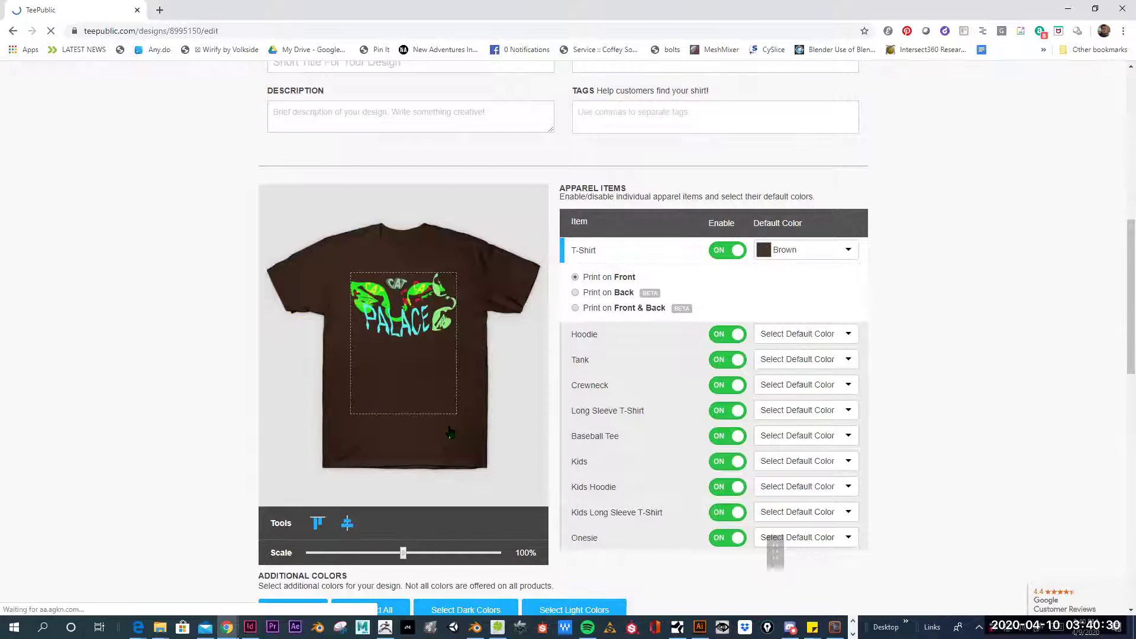
# Tick the Terms and Conditions agreement checkbox
pyautogui.scroll(-4, 453, 432)
pyautogui.scroll(-2, 554, 414)
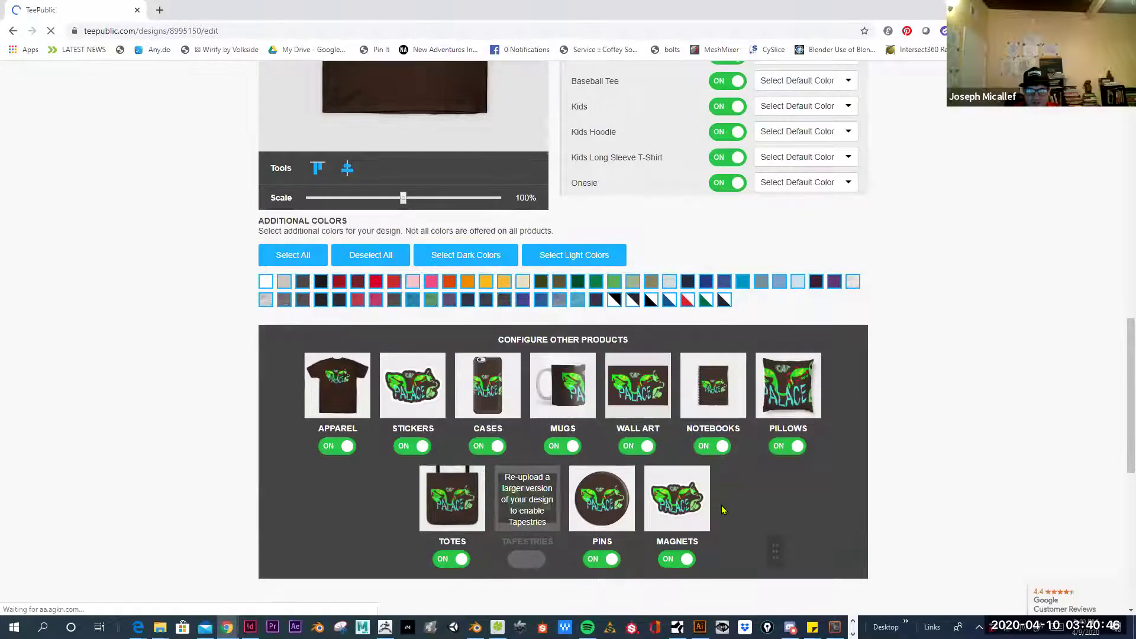
pyautogui.scroll(-6, 484, 315)
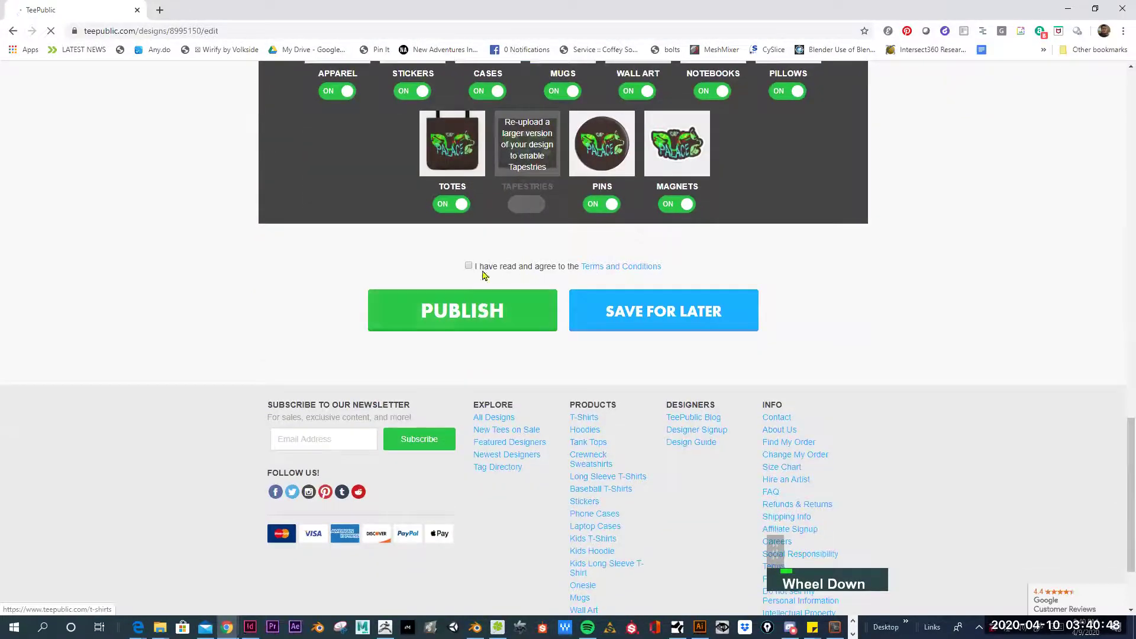
pyautogui.click(468, 266)
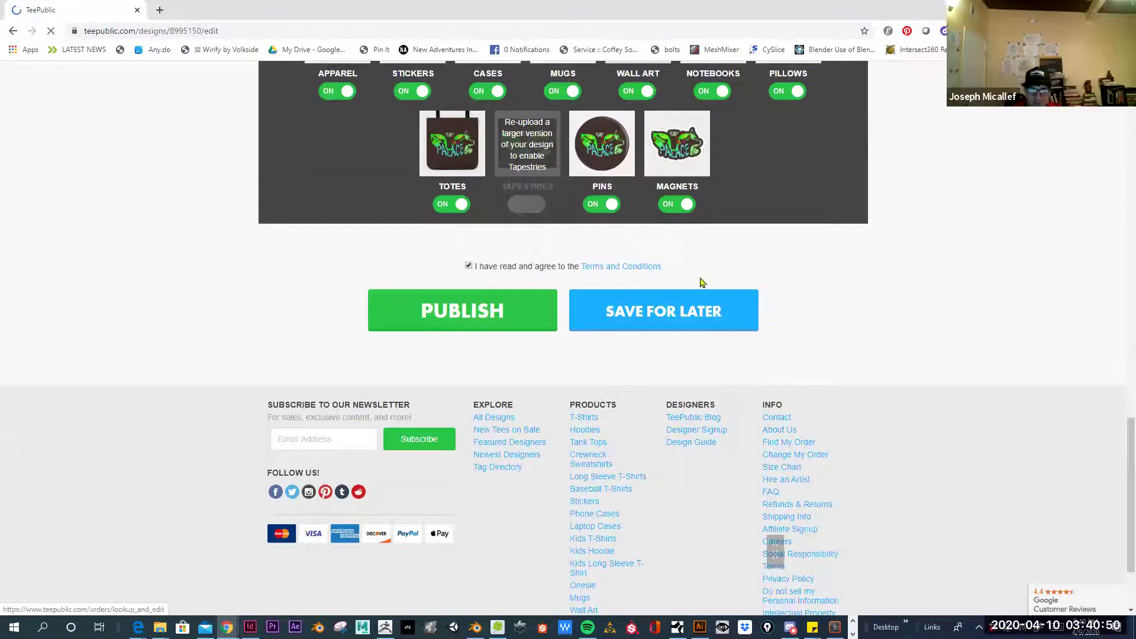
pyautogui.scroll(1, 952, 408)
pyautogui.scroll(15, 952, 414)
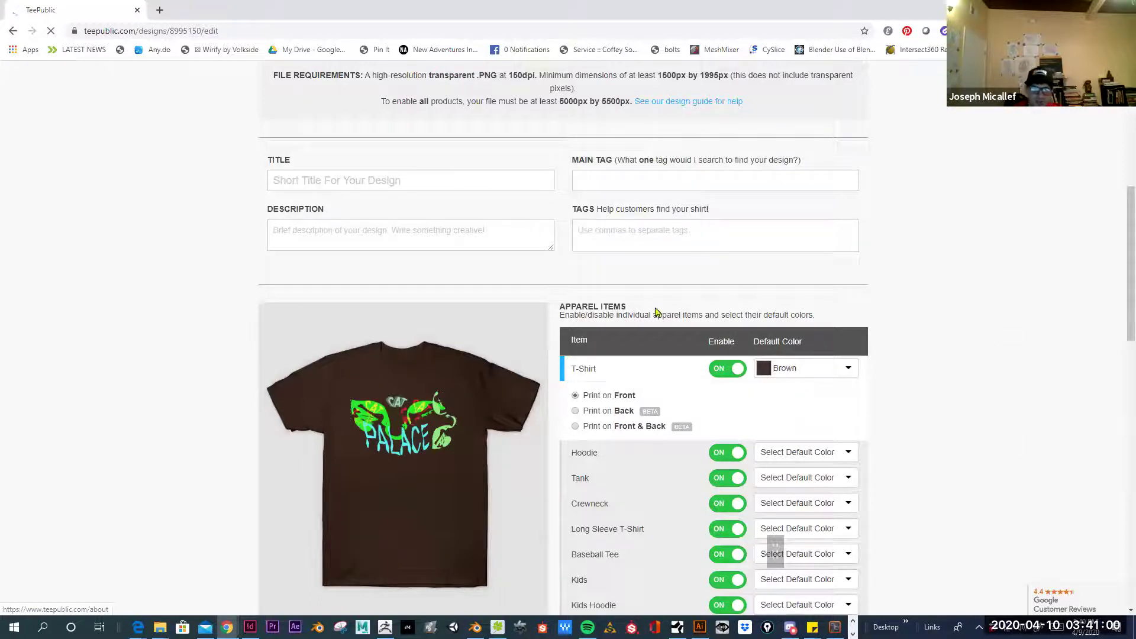
pyautogui.scroll(-2, 247, 512)
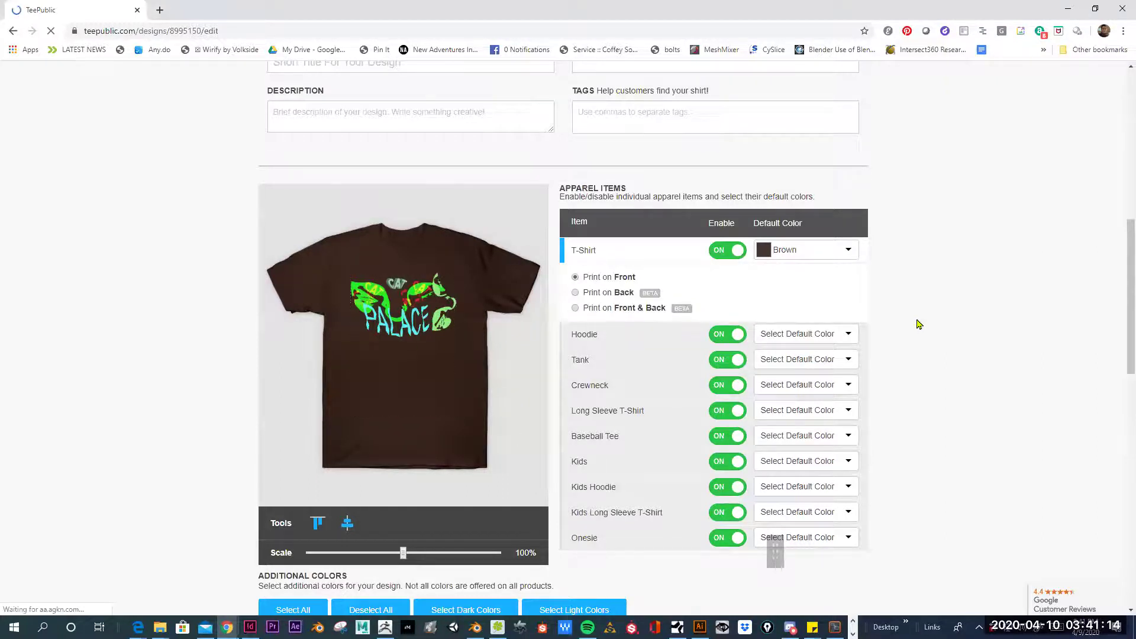
# Go to placeit.net in a new tab and open its Free Mockups page
pyautogui.click(159, 10)
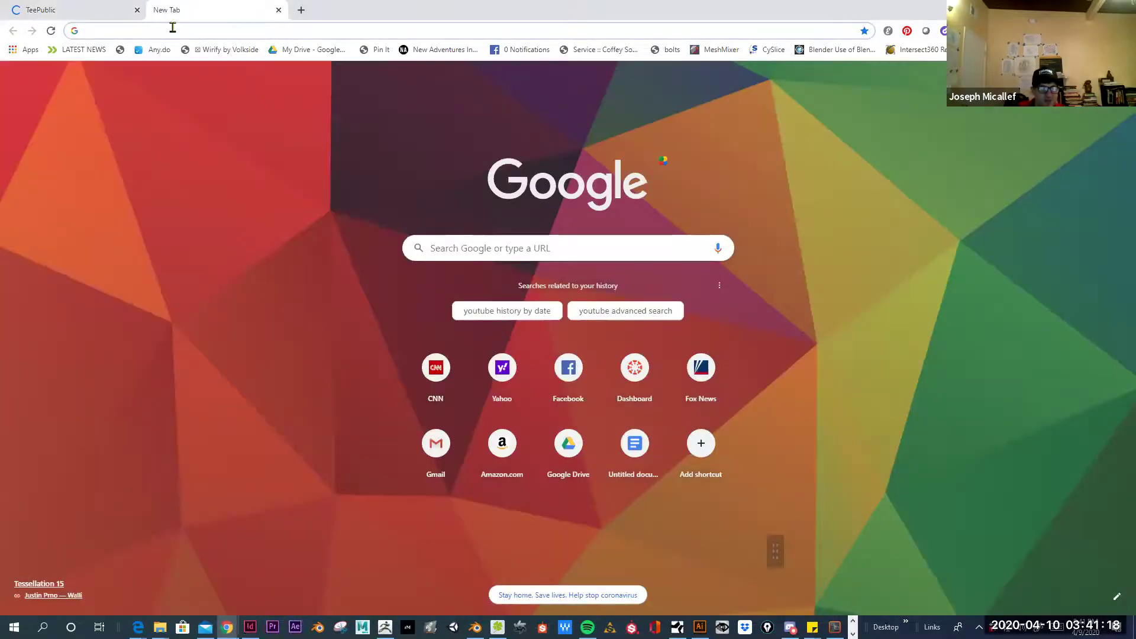
pyautogui.write('placeit.net')
pyautogui.press('Return')
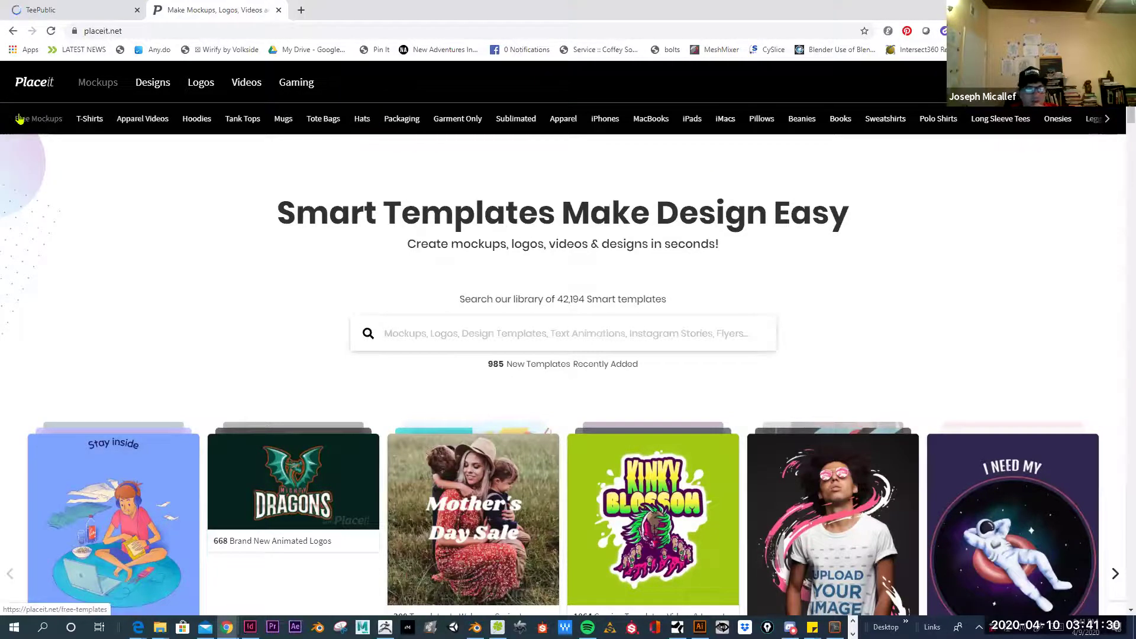
pyautogui.click(20, 119)
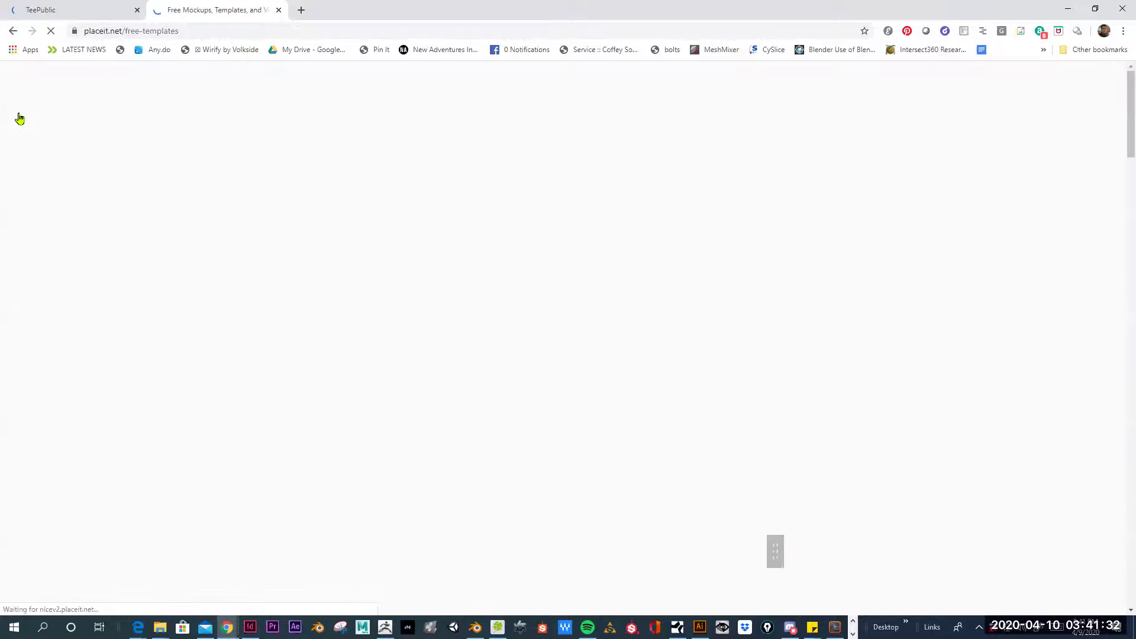
# Filter the free templates to Social Media Post, then open a blank tab
pyautogui.scroll(-1, 309, 295)
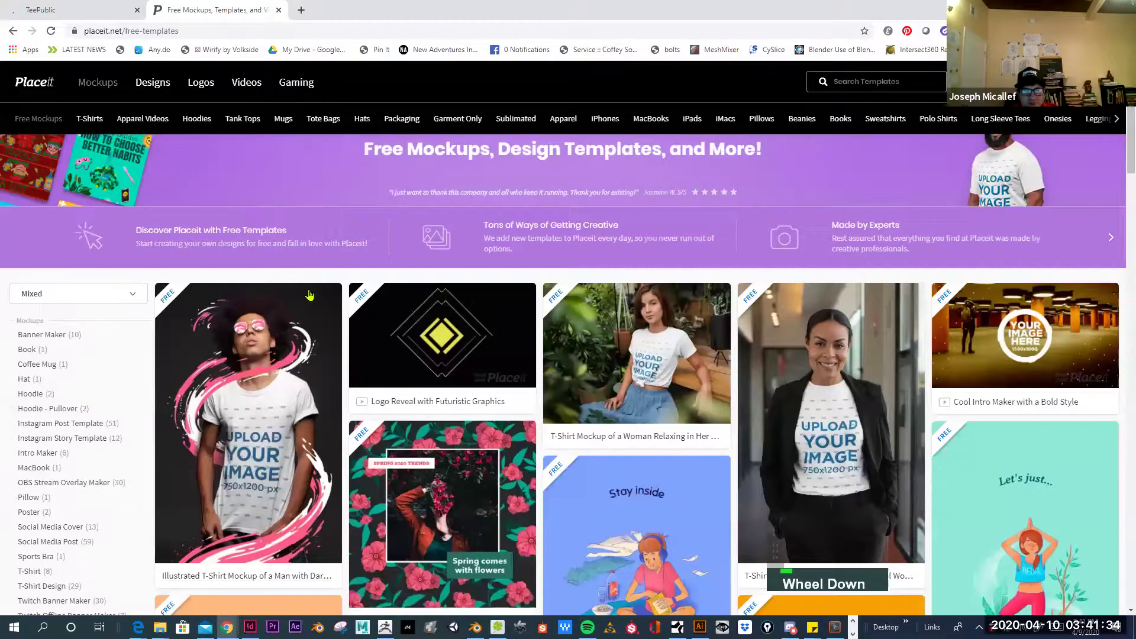
pyautogui.scroll(-4, 310, 295)
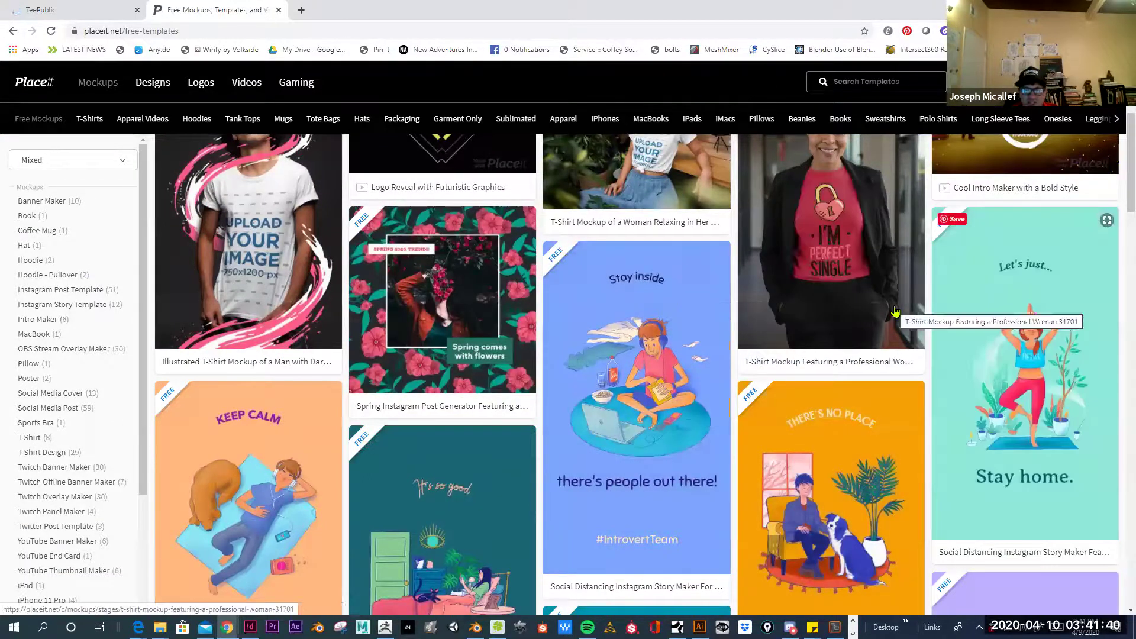
pyautogui.scroll(1, 786, 300)
pyautogui.scroll(1, 787, 300)
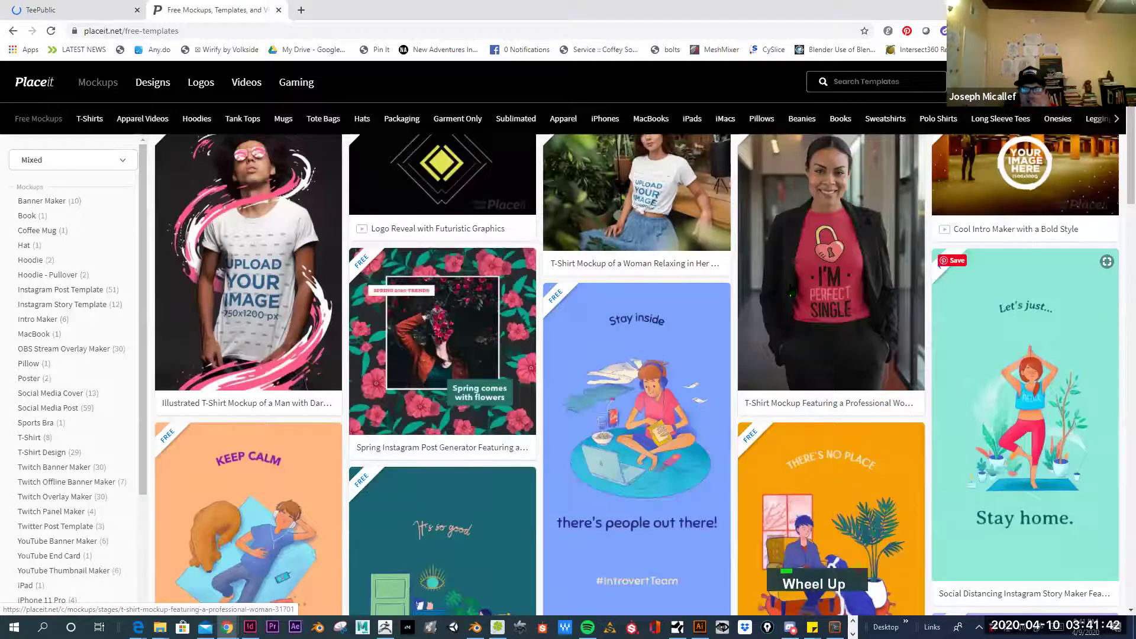
pyautogui.scroll(1, 791, 291)
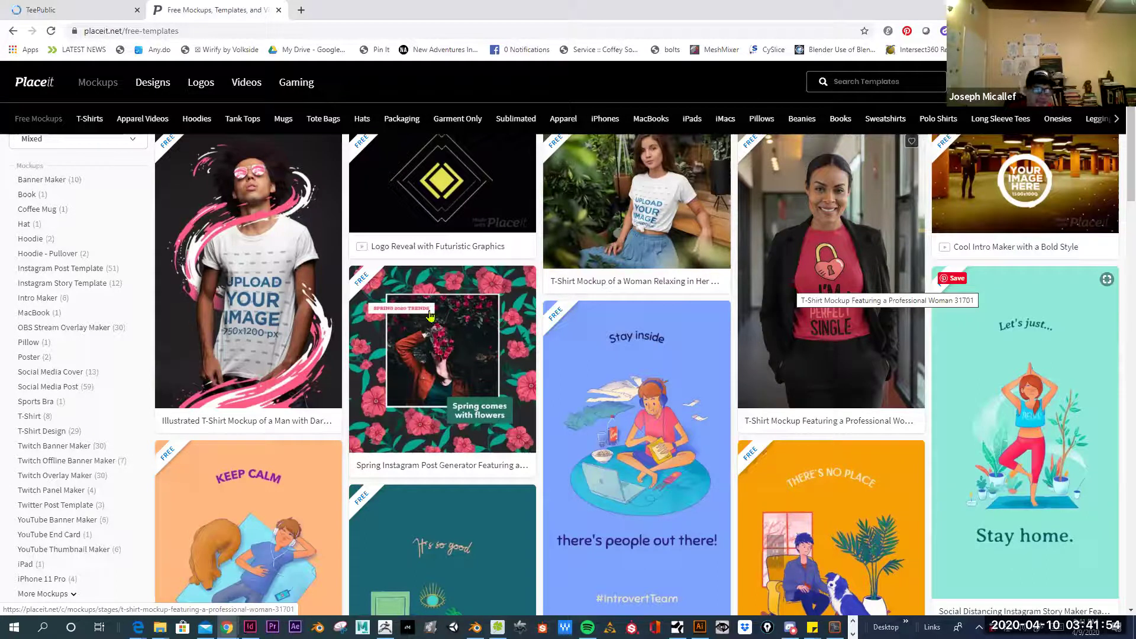
pyautogui.click(66, 389)
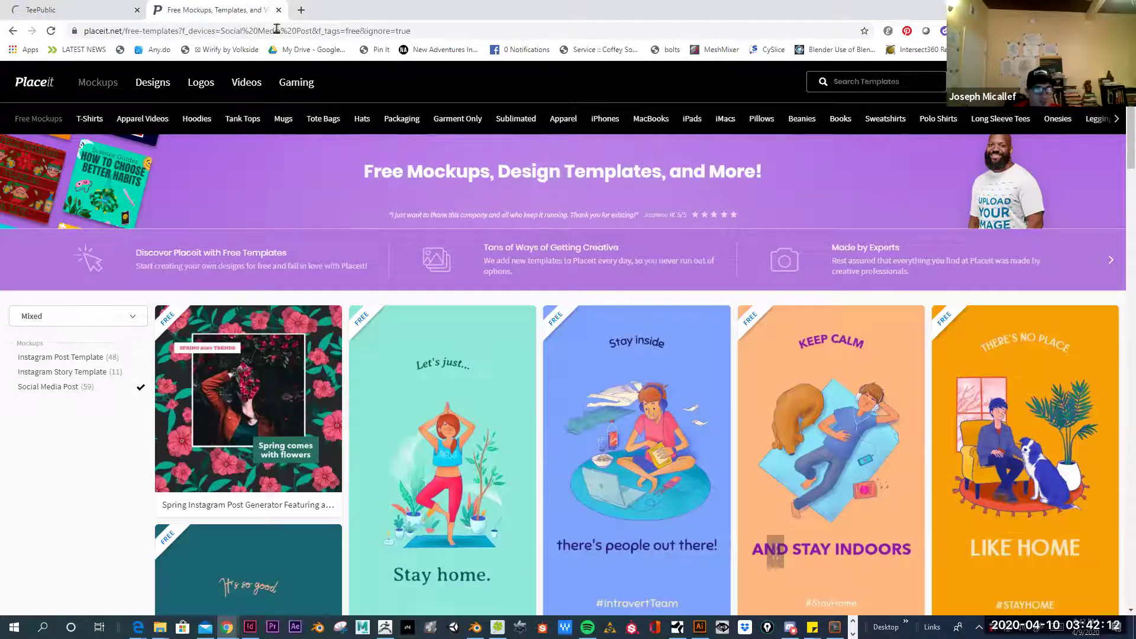
pyautogui.hotkey('ctrl', 't')
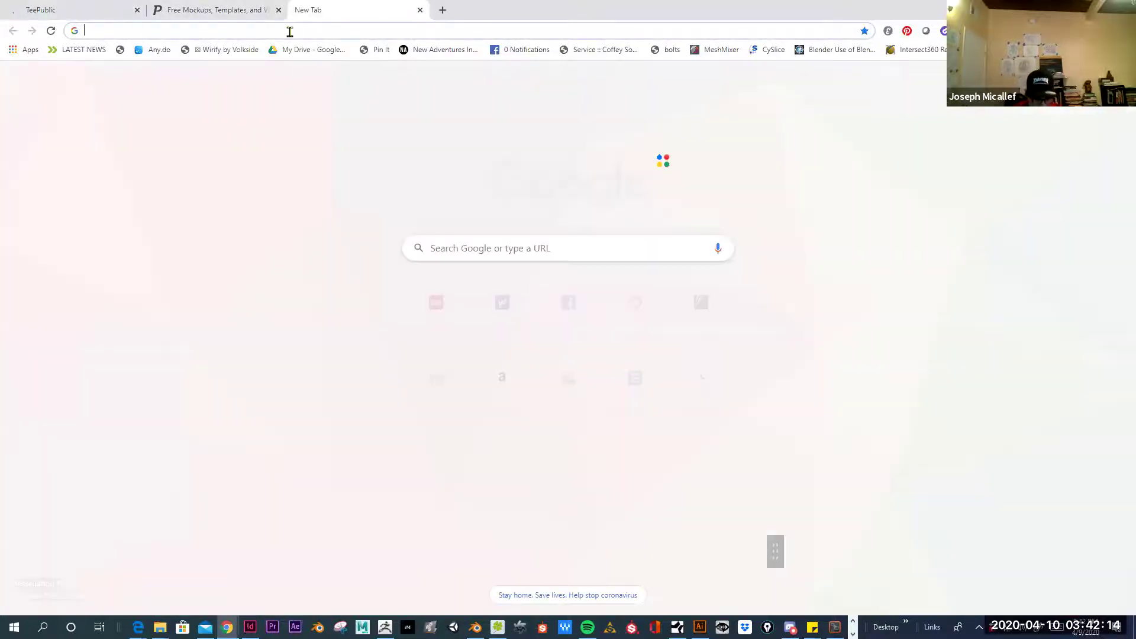
# Search the web for 'sticker mule' and browse the Sticker Mule home page
pyautogui.write('s')
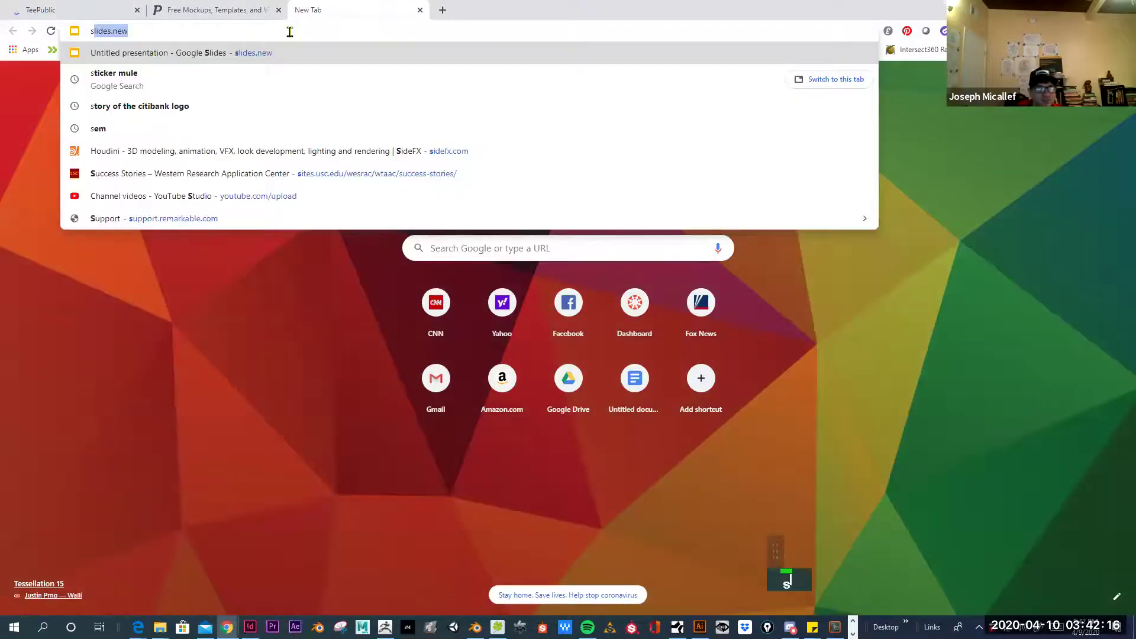
pyautogui.write('ticker mule')
pyautogui.press('Return')
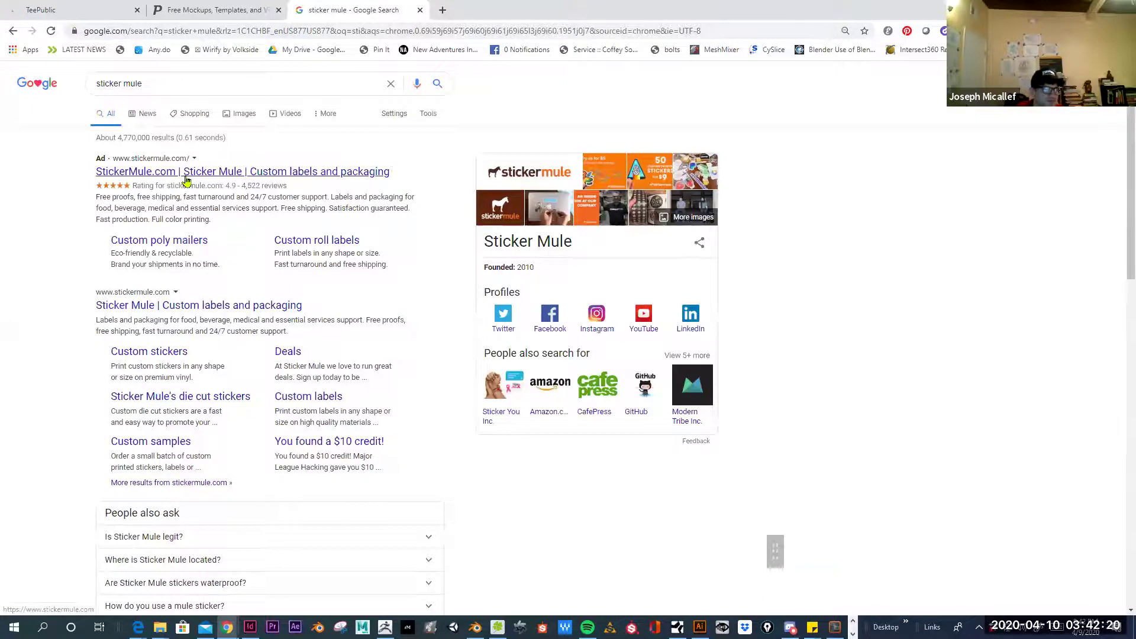
pyautogui.click(217, 174)
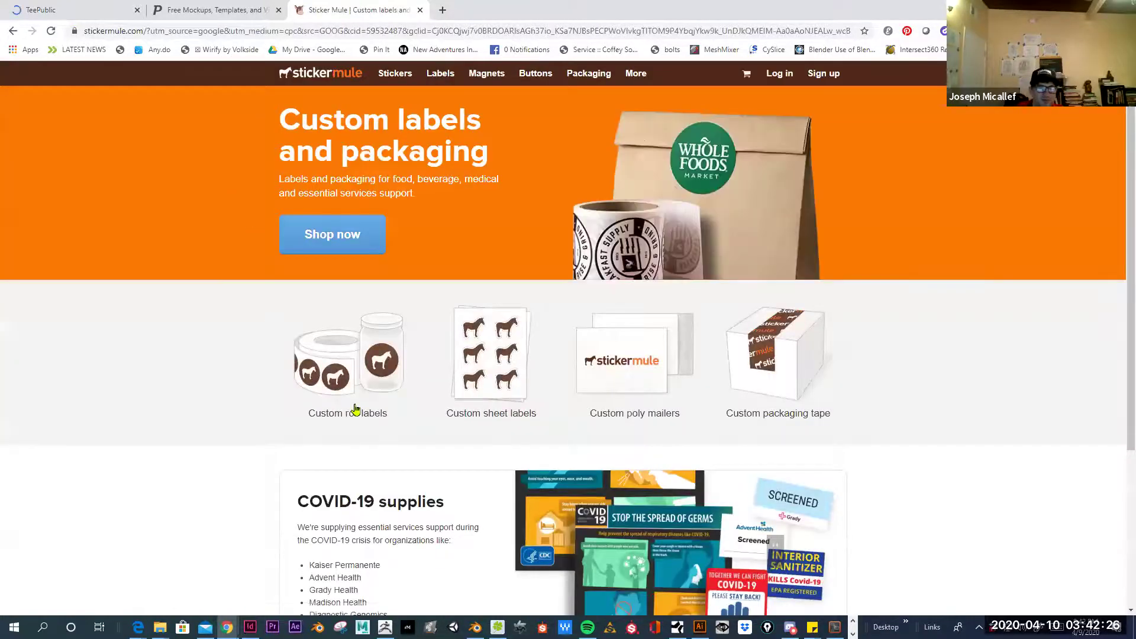
pyautogui.scroll(-1, 355, 392)
pyautogui.scroll(-2, 355, 392)
pyautogui.scroll(-1, 436, 414)
pyautogui.scroll(4, 492, 243)
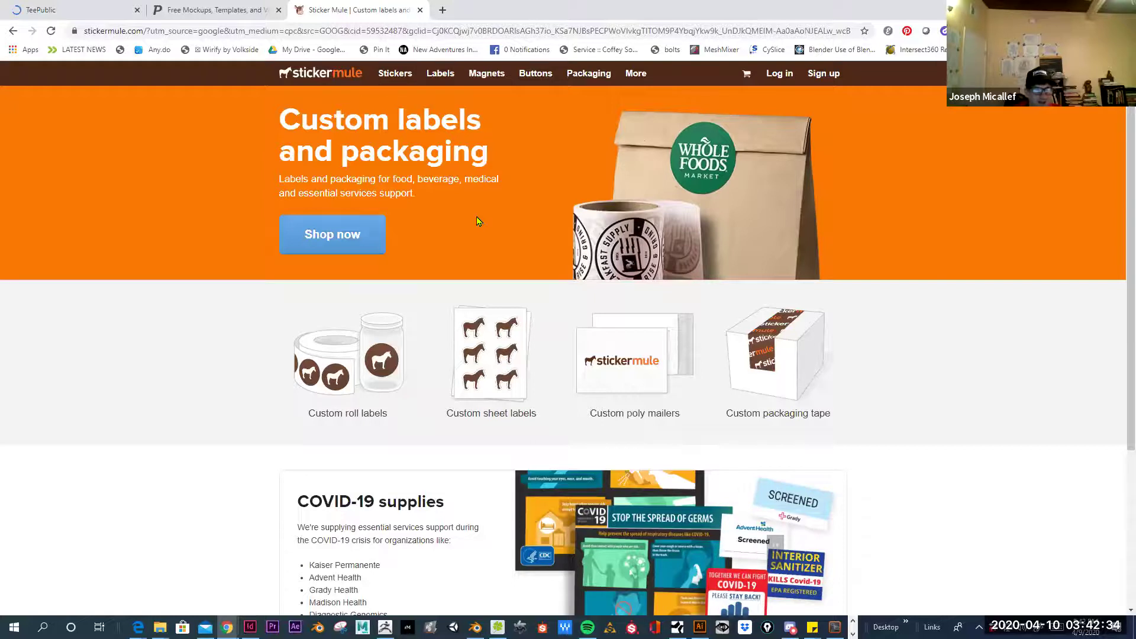
pyautogui.scroll(-1, 479, 221)
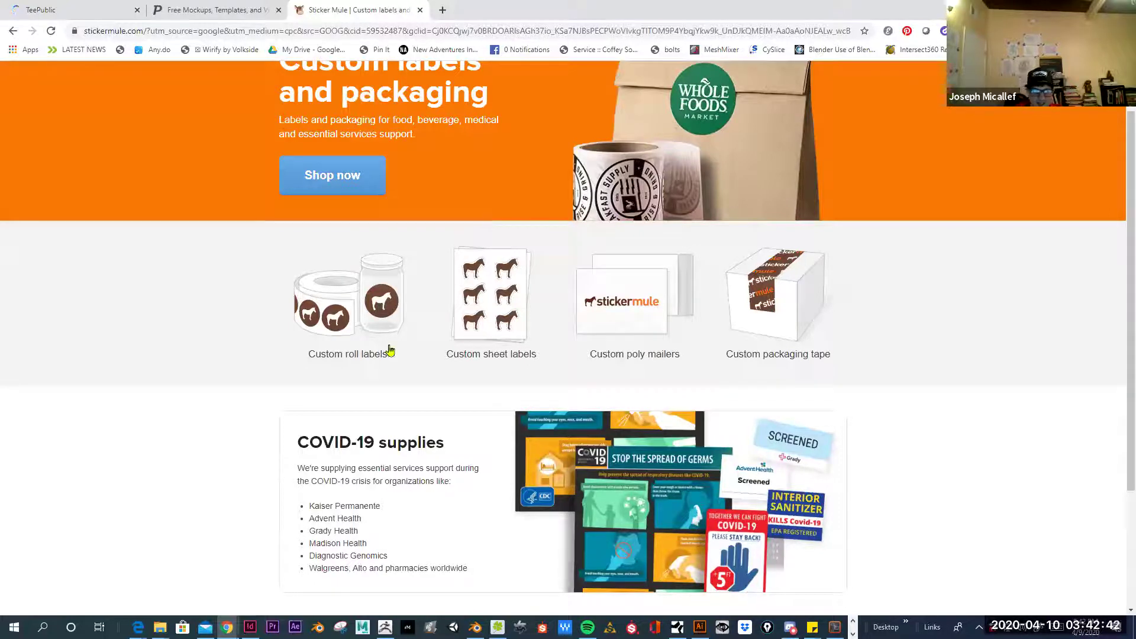
pyautogui.scroll(-2, 379, 413)
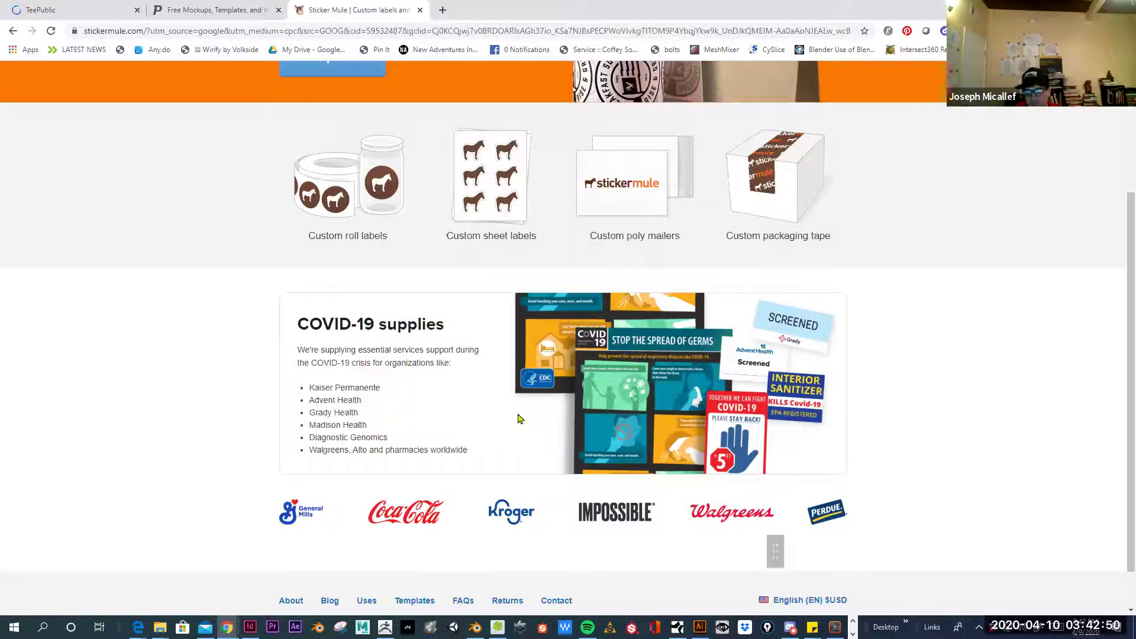
pyautogui.scroll(-1, 421, 364)
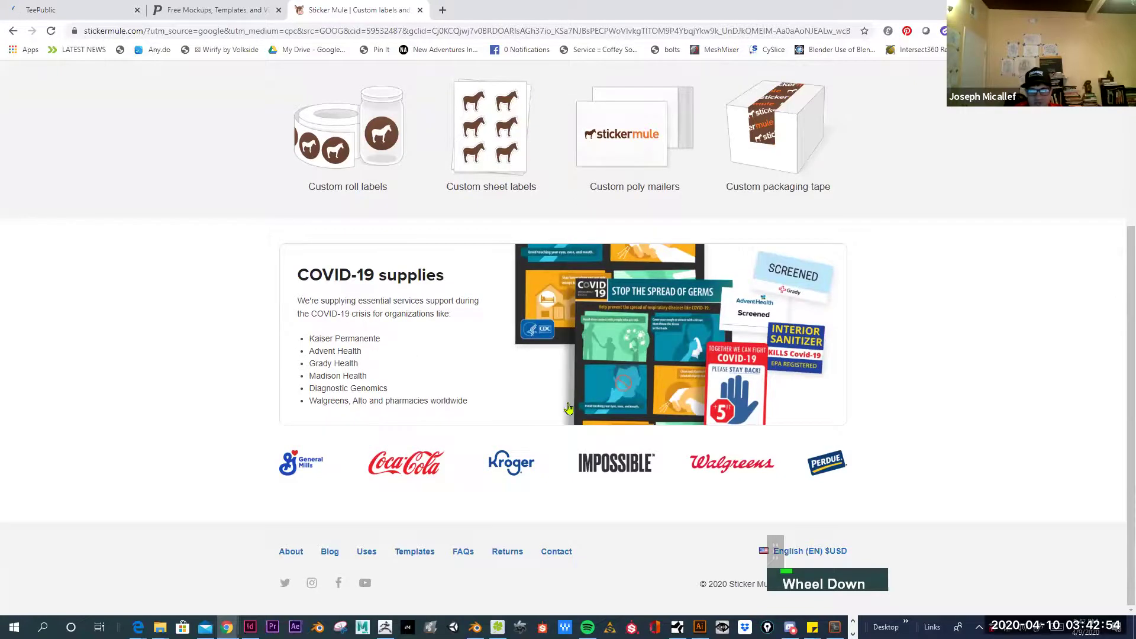
pyautogui.scroll(-2, 462, 355)
pyautogui.scroll(2, 506, 350)
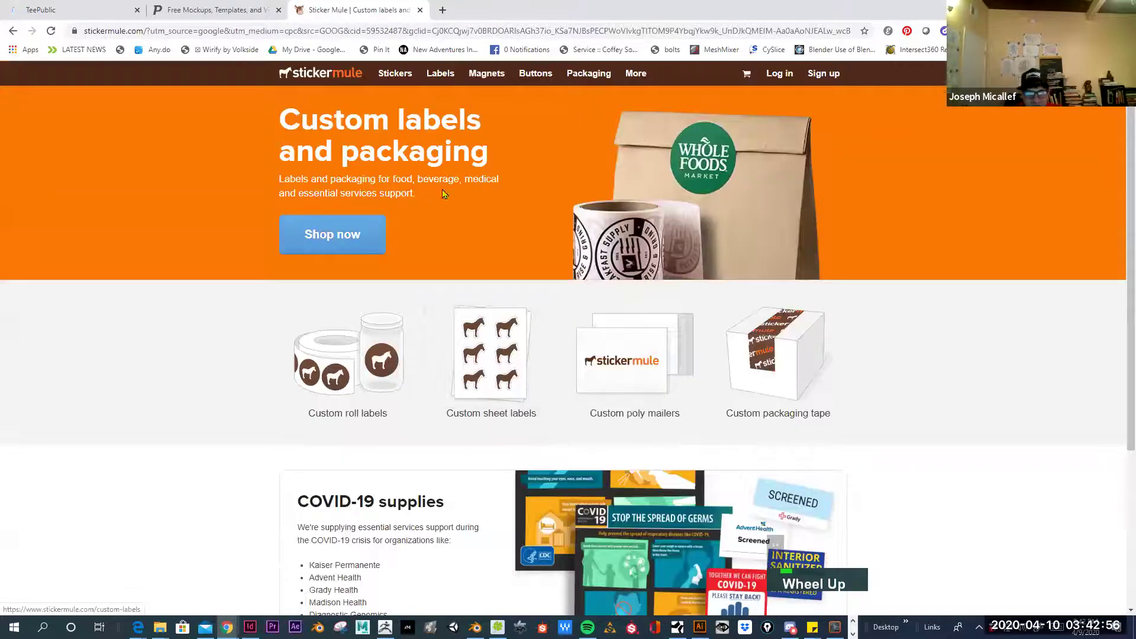
# Open Sticker Mule's Custom Buttons page and look over its sizes and examples
pyautogui.click(487, 83)
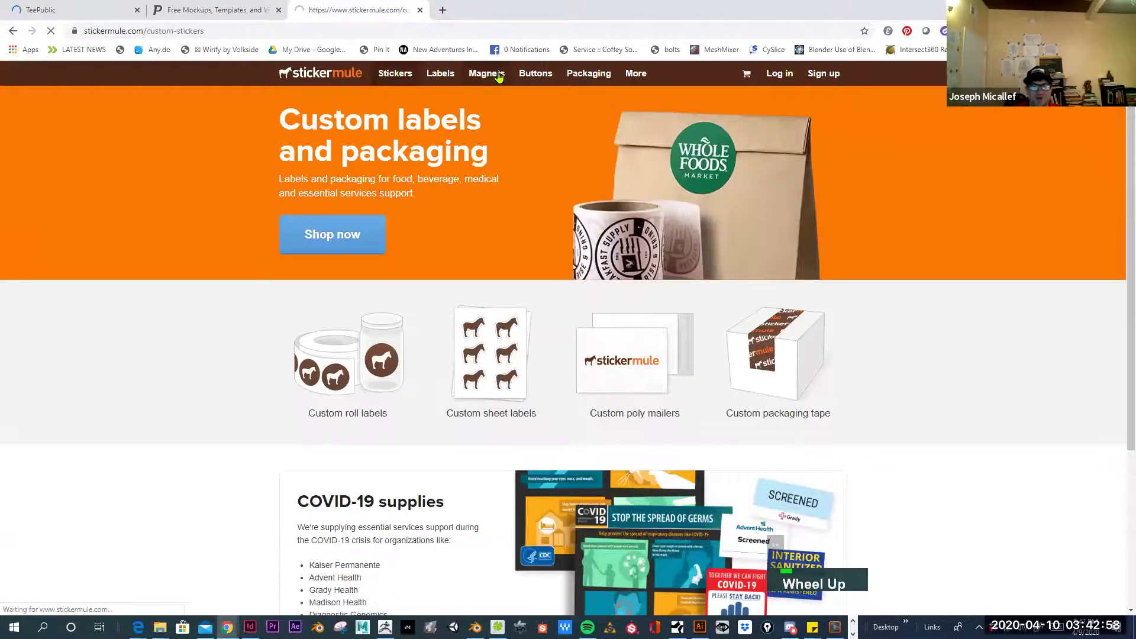
pyautogui.click(532, 76)
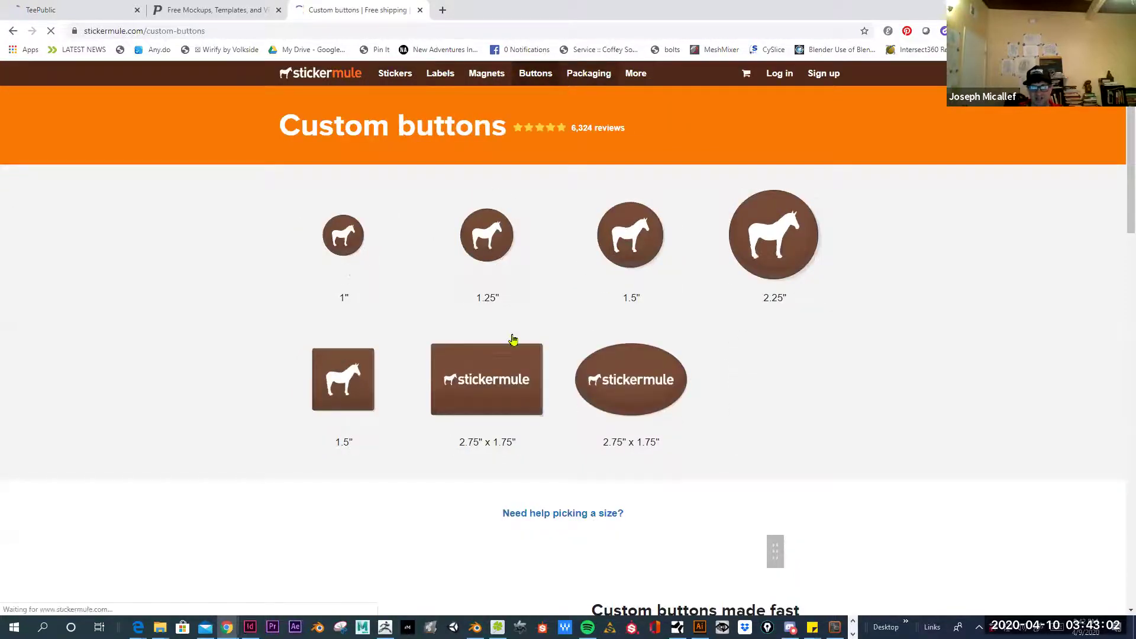
pyautogui.scroll(-6, 512, 281)
pyautogui.scroll(-9, 512, 281)
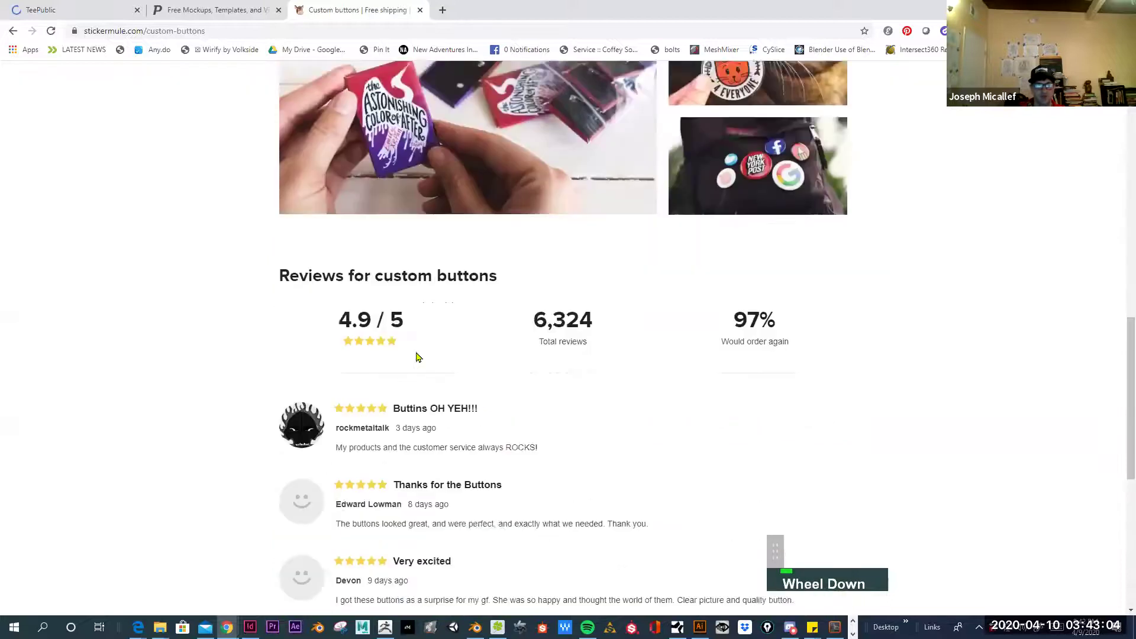
pyautogui.scroll(1, 398, 320)
pyautogui.scroll(-1, 398, 319)
pyautogui.scroll(7, 447, 391)
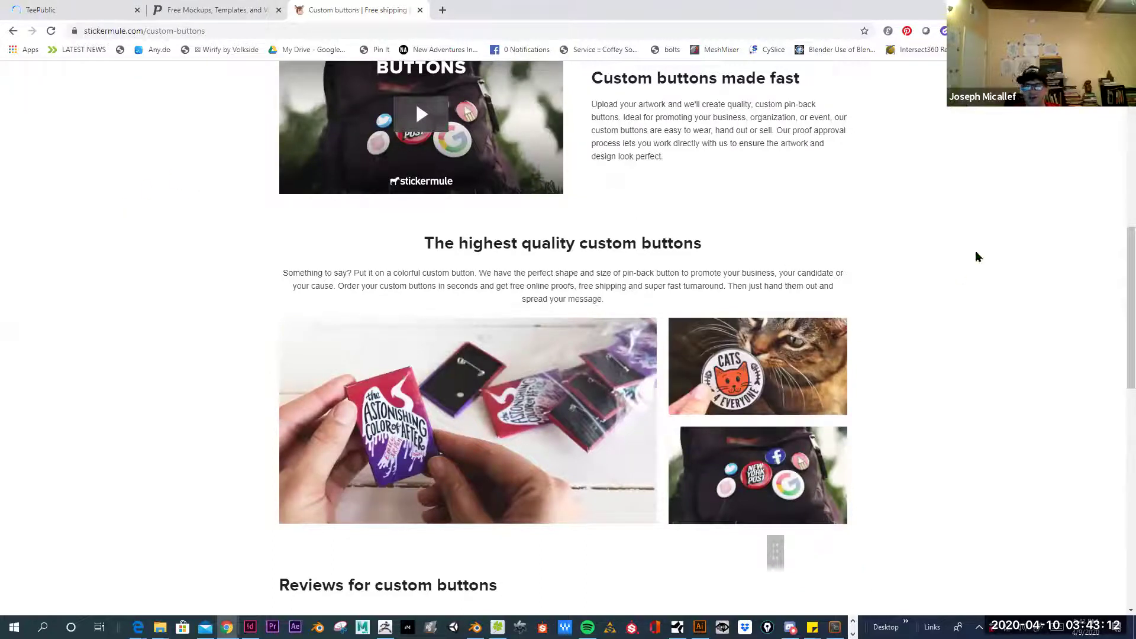
pyautogui.press('alt')
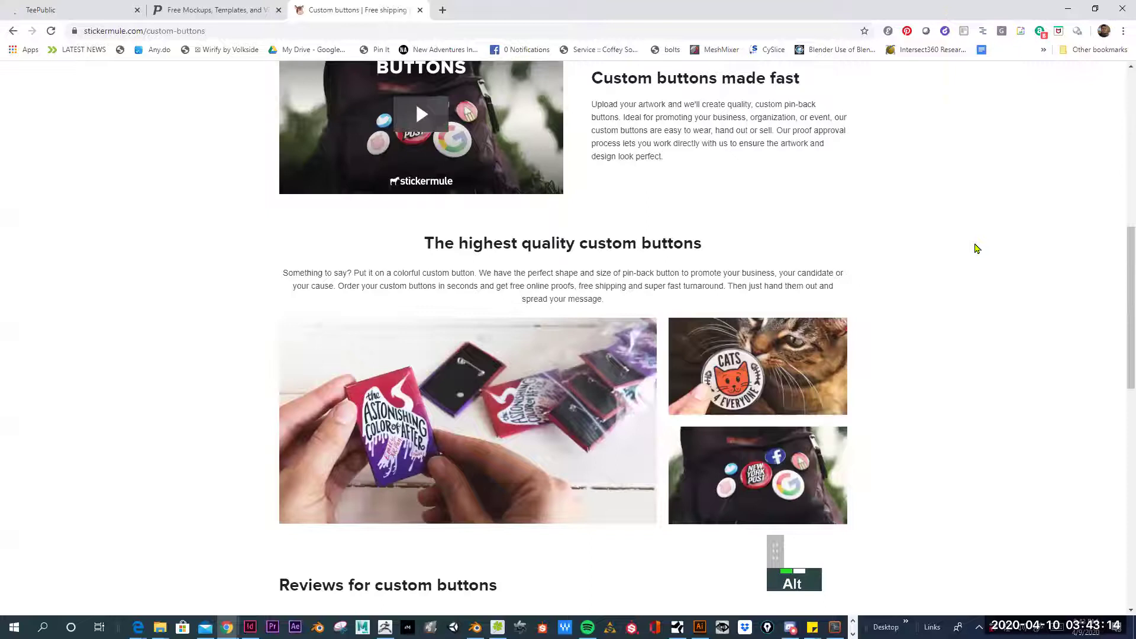
pyautogui.hotkey('alt', 'Tab')
pyautogui.hotkey('alt', 'Tab')
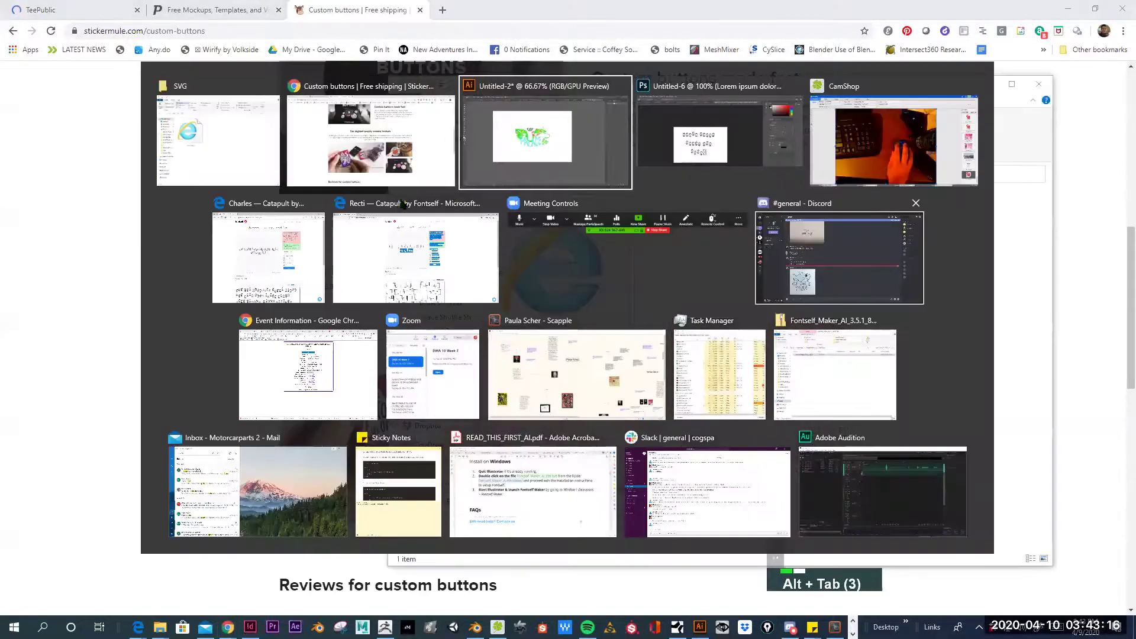
pyautogui.hotkey('alt', 'Tab')
pyautogui.hotkey('alt', 'Tab')
pyautogui.hotkey('alt', 'Tab')
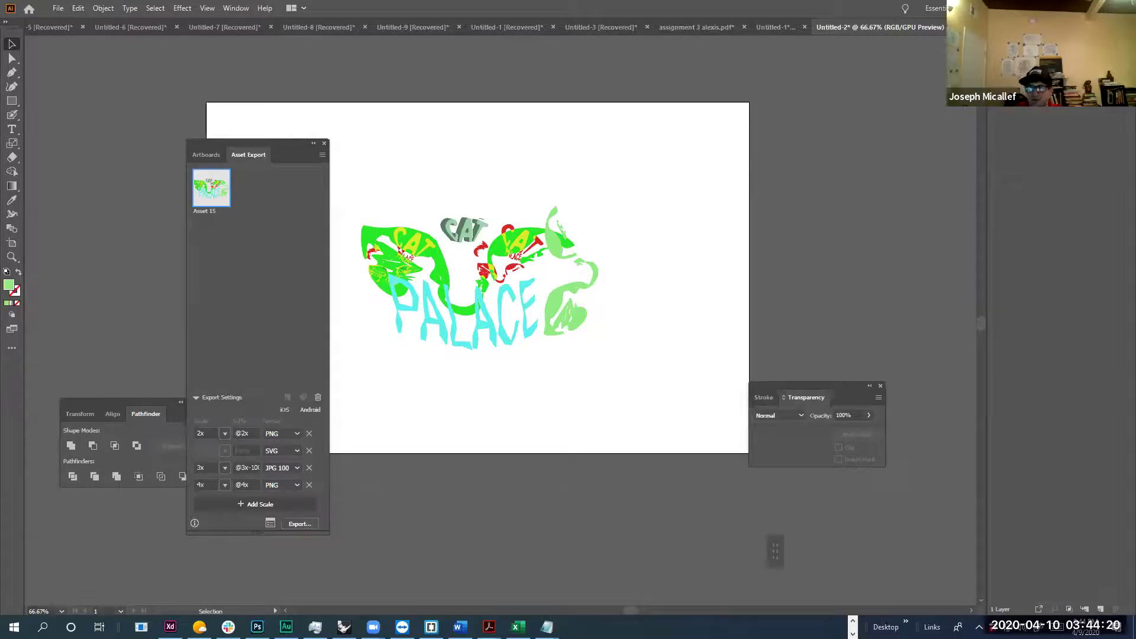
pyautogui.press('alt')
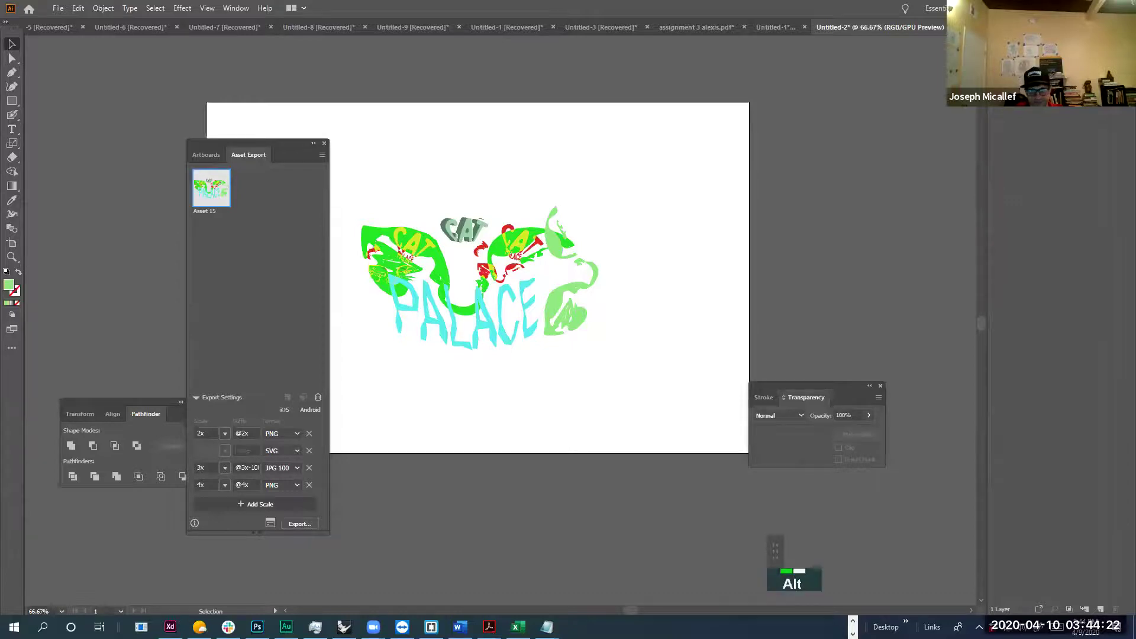
pyautogui.hotkey('alt', 'Tab')
pyautogui.hotkey('alt', 'Tab')
pyautogui.hotkey('alt', 'Tab')
pyautogui.hotkey('alt', 'Tab')
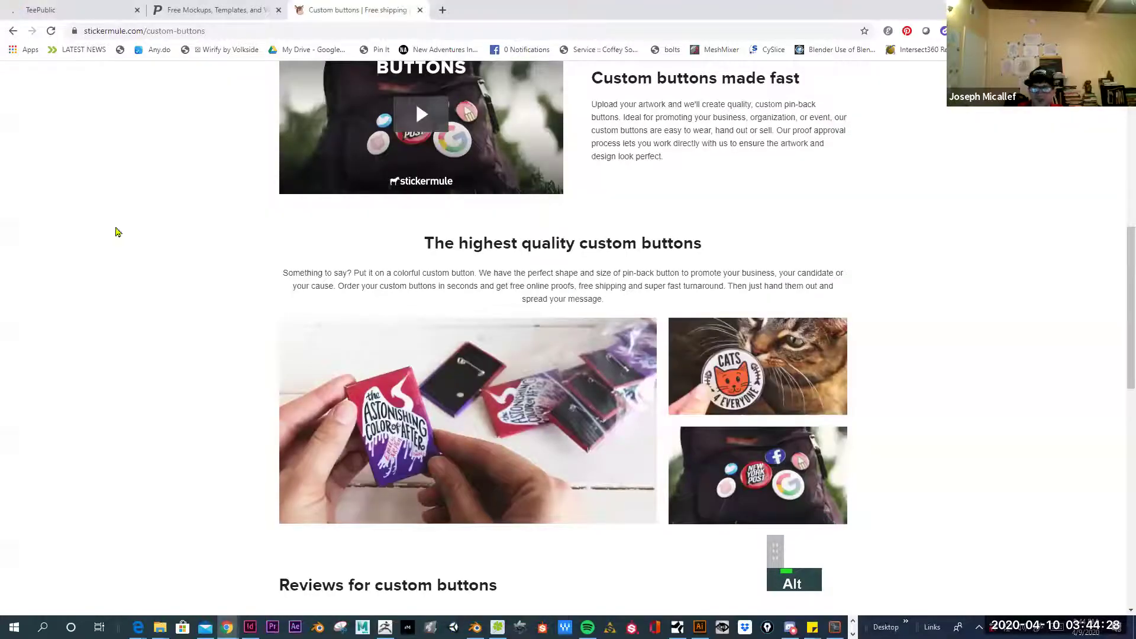
# Return to the Sticker Mule buttons page, then switch to the Canvas 'Iconize' Yourself window
pyautogui.hotkey('alt', 'Tab')
pyautogui.hotkey('alt', 'Tab')
pyautogui.keyDown('alt'); pyautogui.click(416, 101); pyautogui.keyUp('alt')
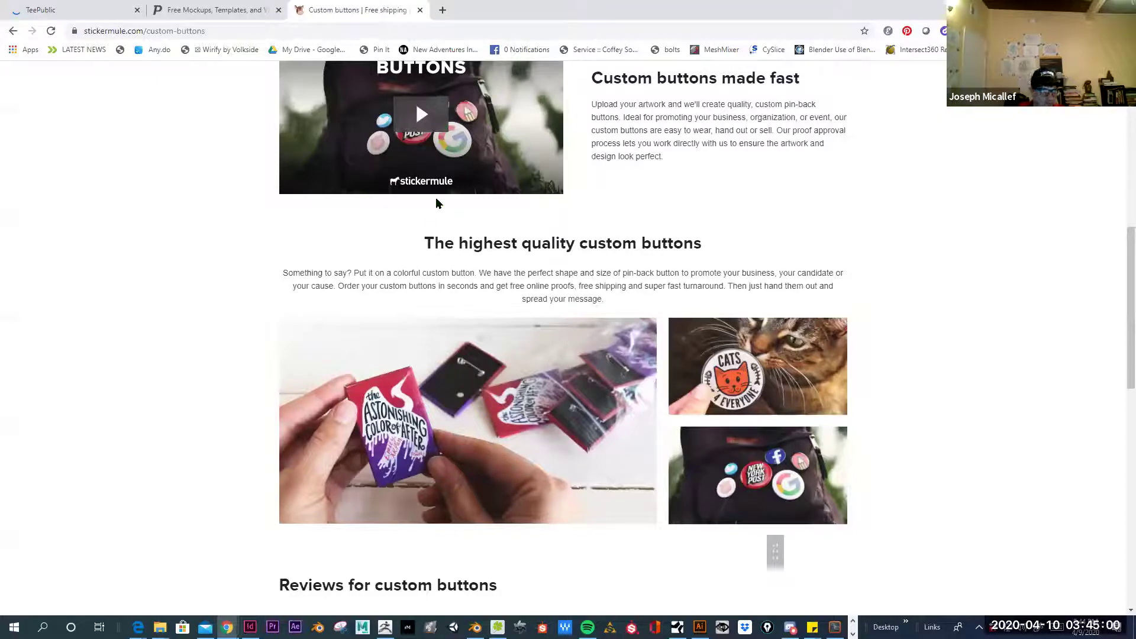
pyautogui.hotkey('alt', 'Tab')
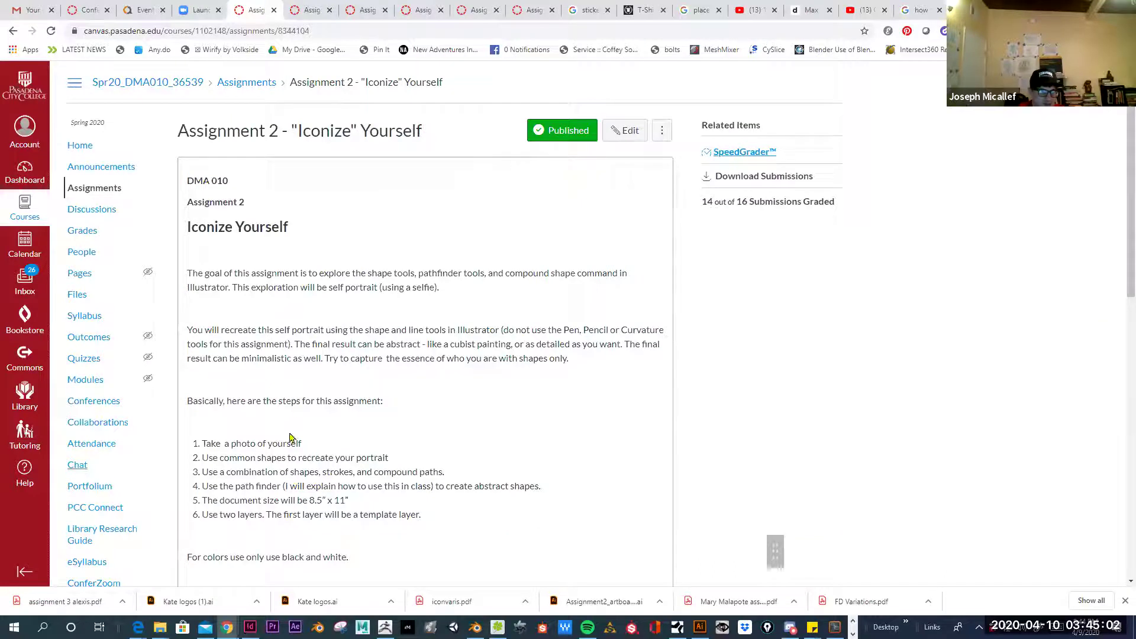
# From the course Assignments list, open Assignment 2 - "Iconize" Yourself in SpeedGrader
pyautogui.doubleClick(290, 438)
pyautogui.scroll(-1, 149, 364)
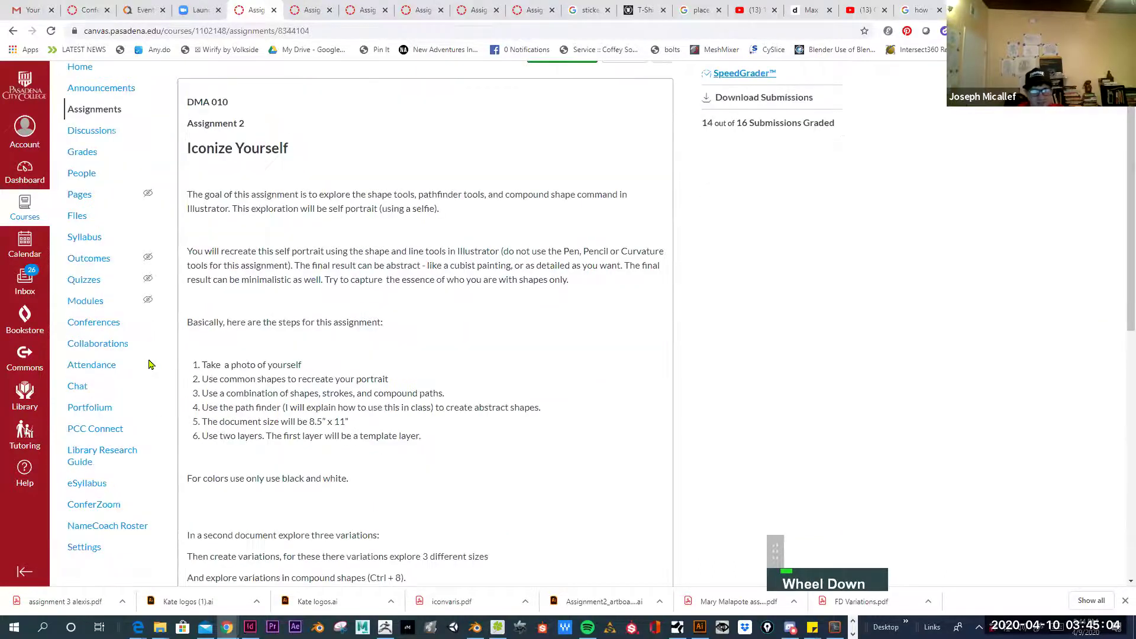
pyautogui.scroll(-2, 105, 311)
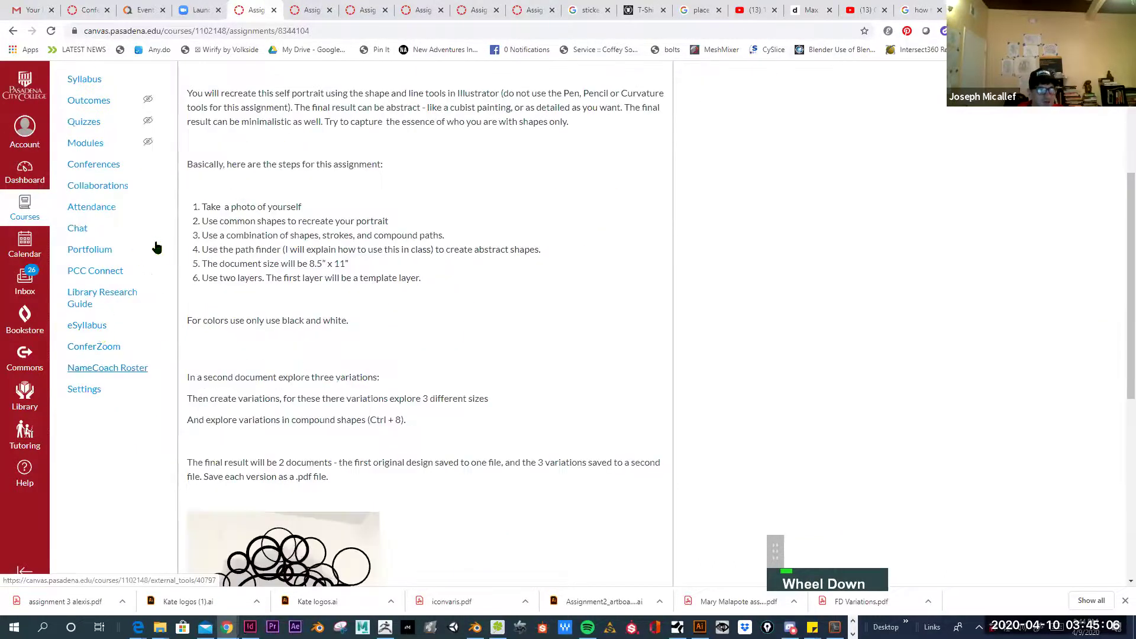
pyautogui.scroll(3, 115, 177)
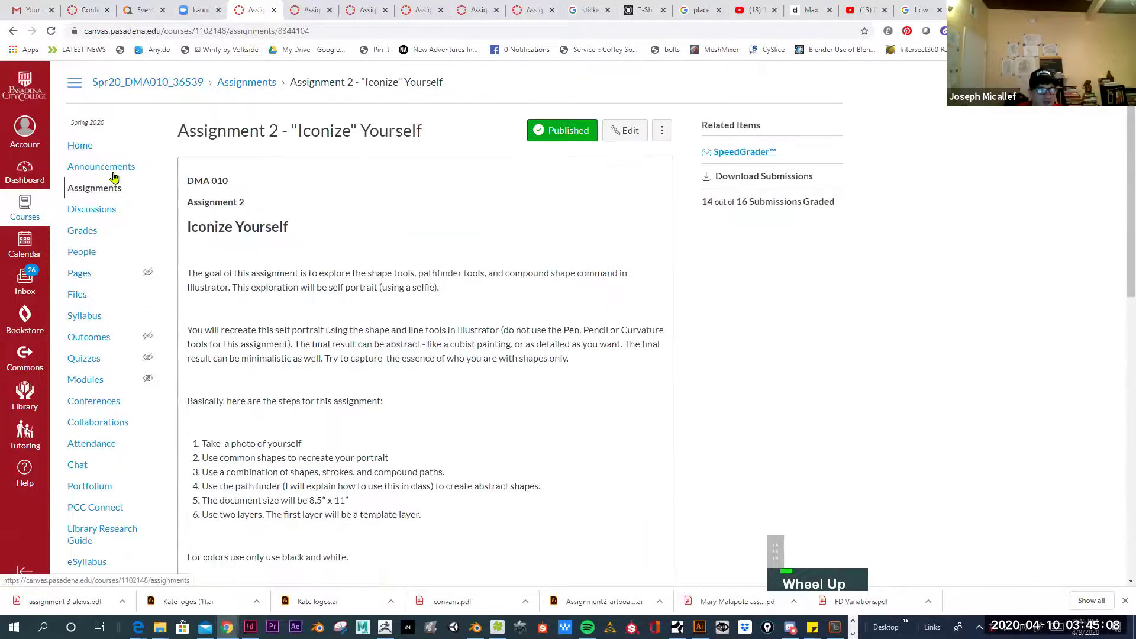
pyautogui.click(94, 188)
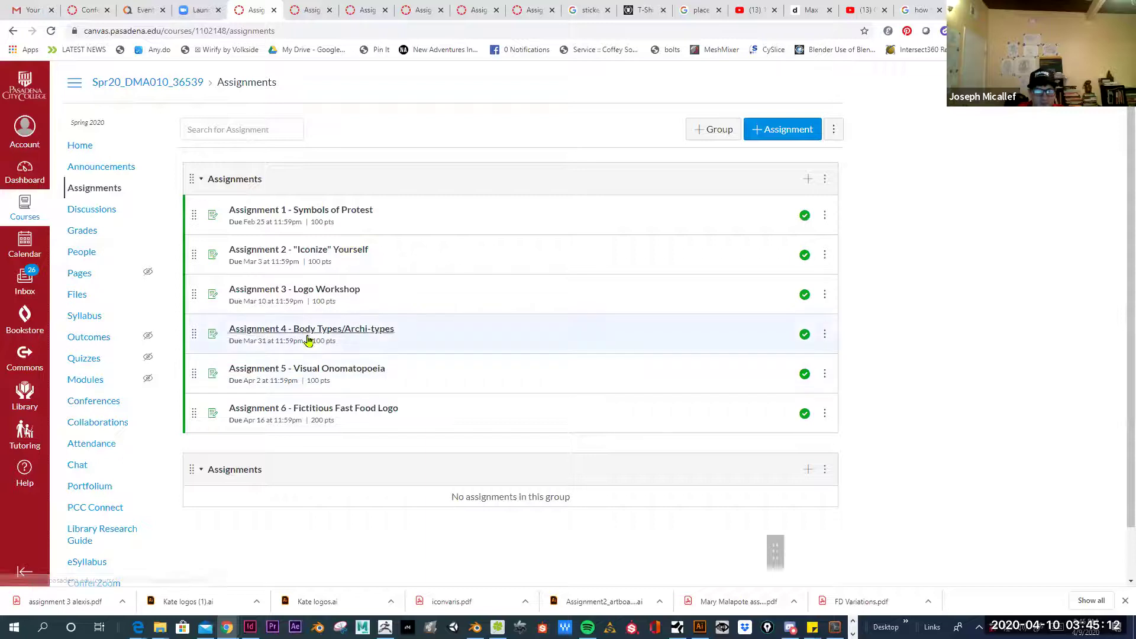
pyautogui.click(320, 250)
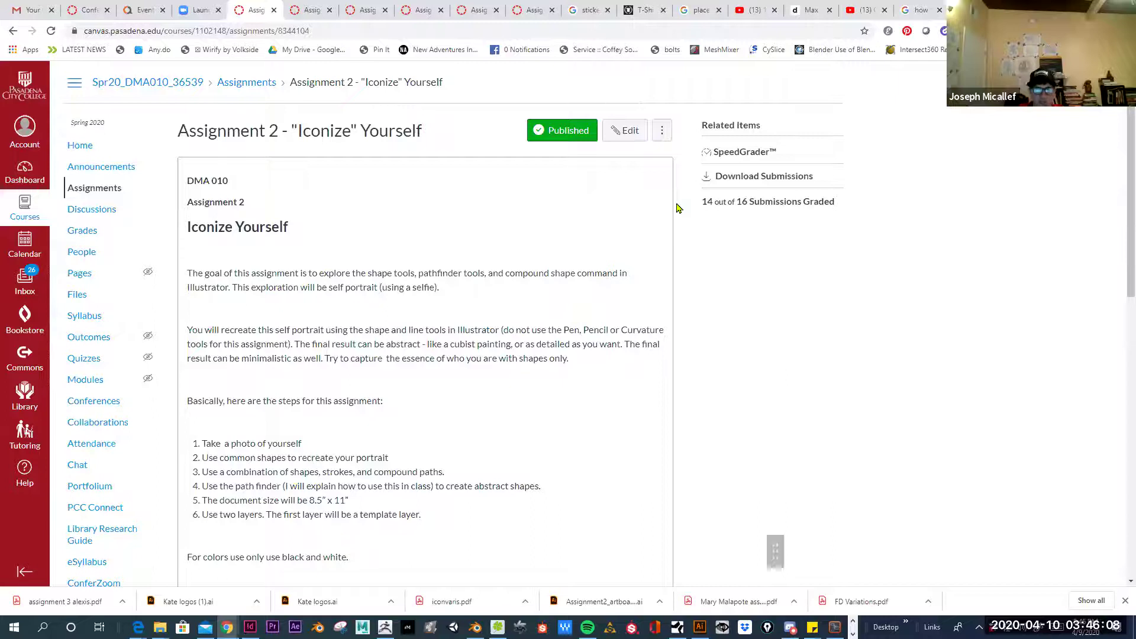
pyautogui.click(746, 153)
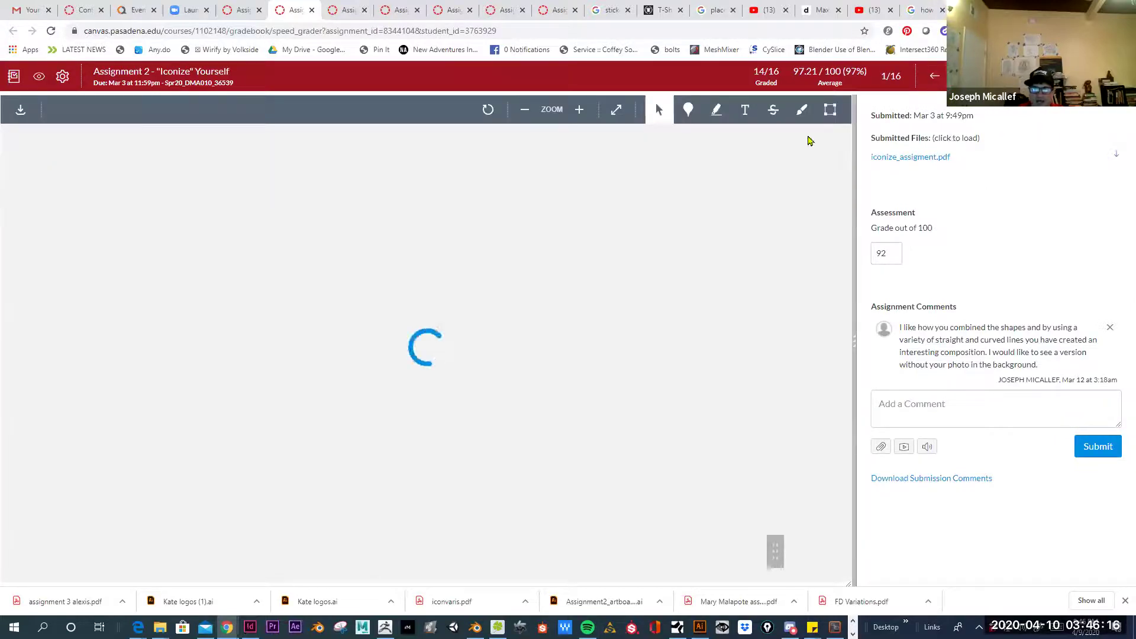
# Step forward through the Assignment 2 submissions, then go back one student
pyautogui.doubleClick(1118, 75)
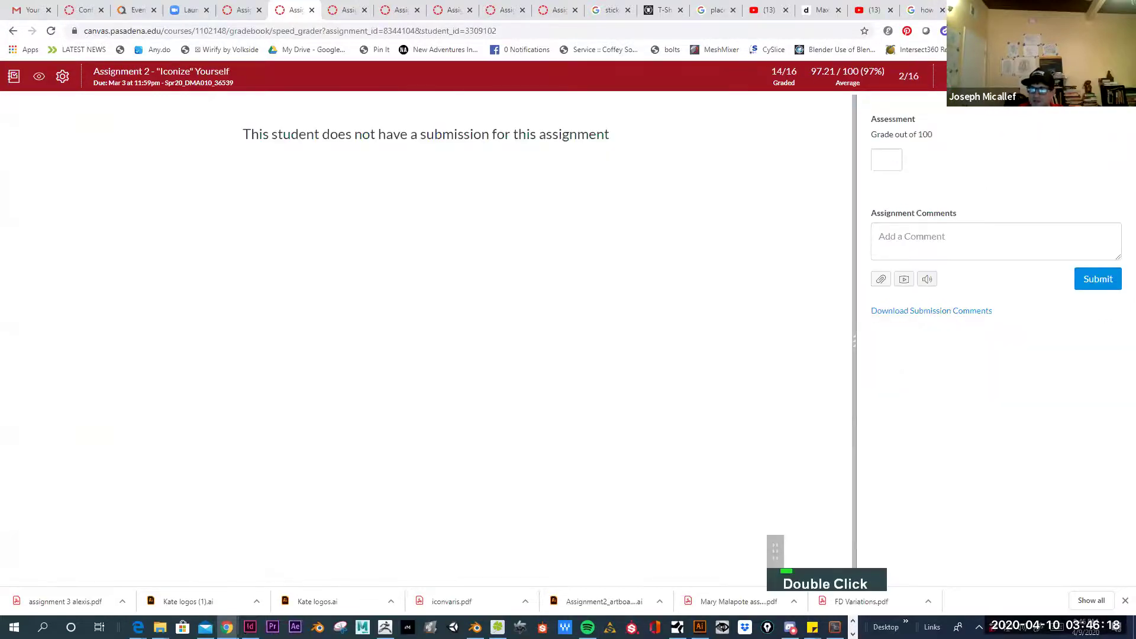
pyautogui.doubleClick(1118, 76)
pyautogui.click(1118, 76)
pyautogui.click(1118, 75)
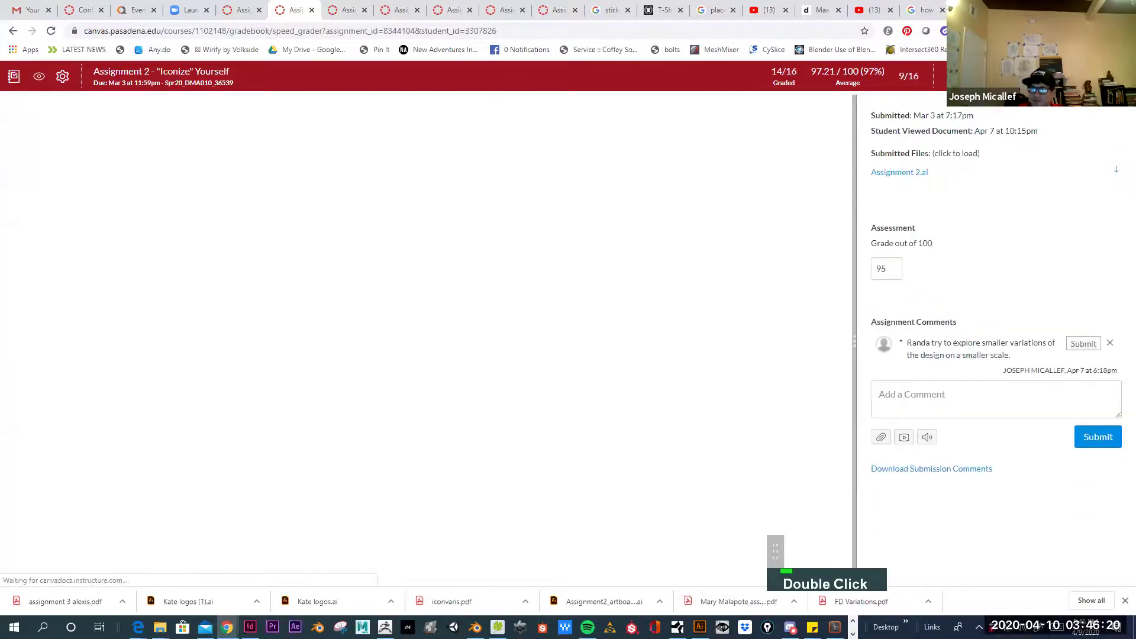
pyautogui.click(1118, 75)
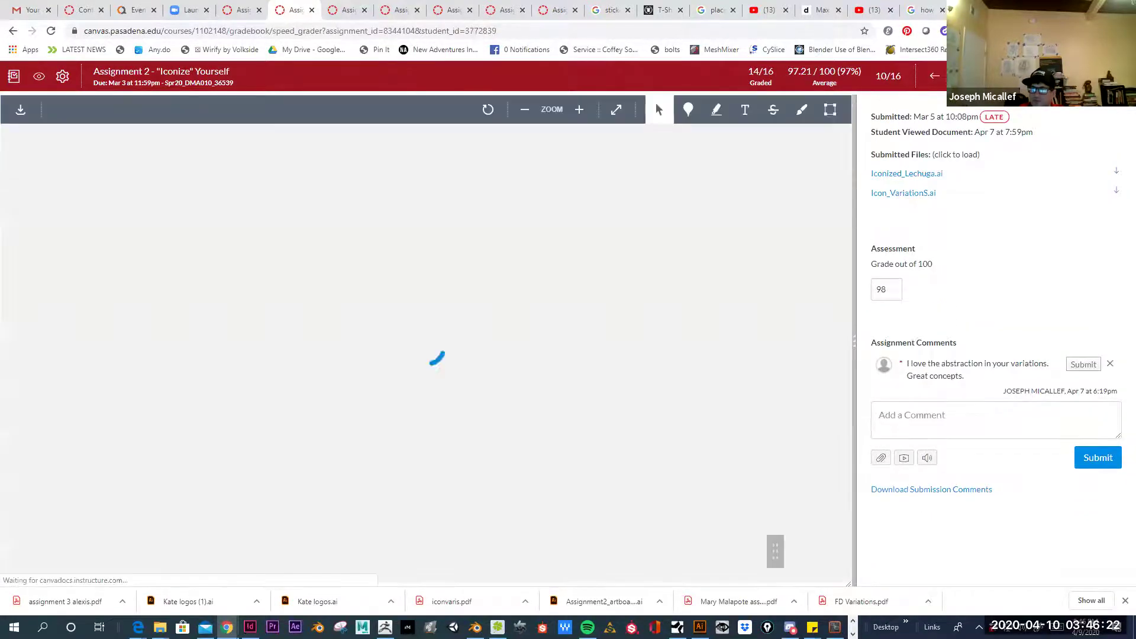
pyautogui.click(1118, 76)
pyautogui.click(1118, 75)
pyautogui.click(1118, 76)
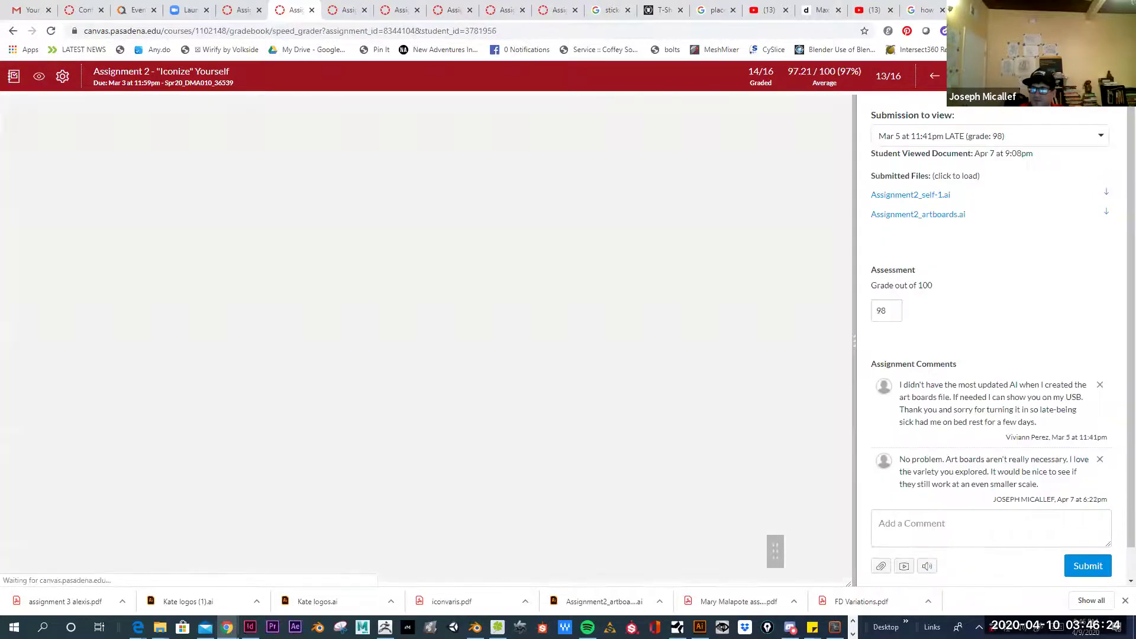
pyautogui.click(1118, 76)
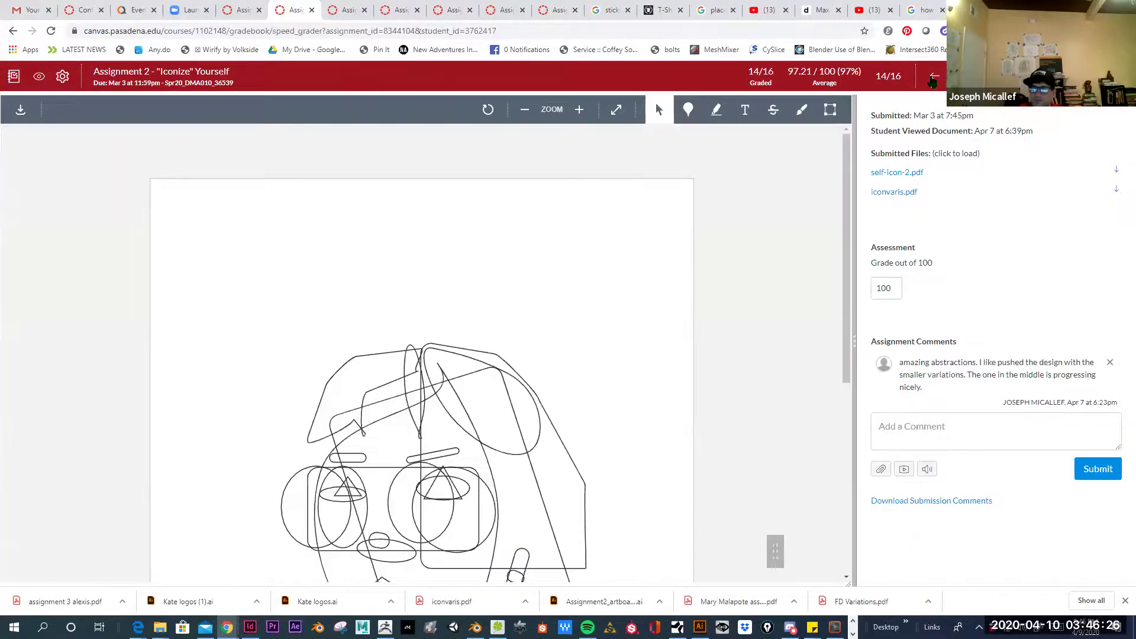
pyautogui.click(933, 77)
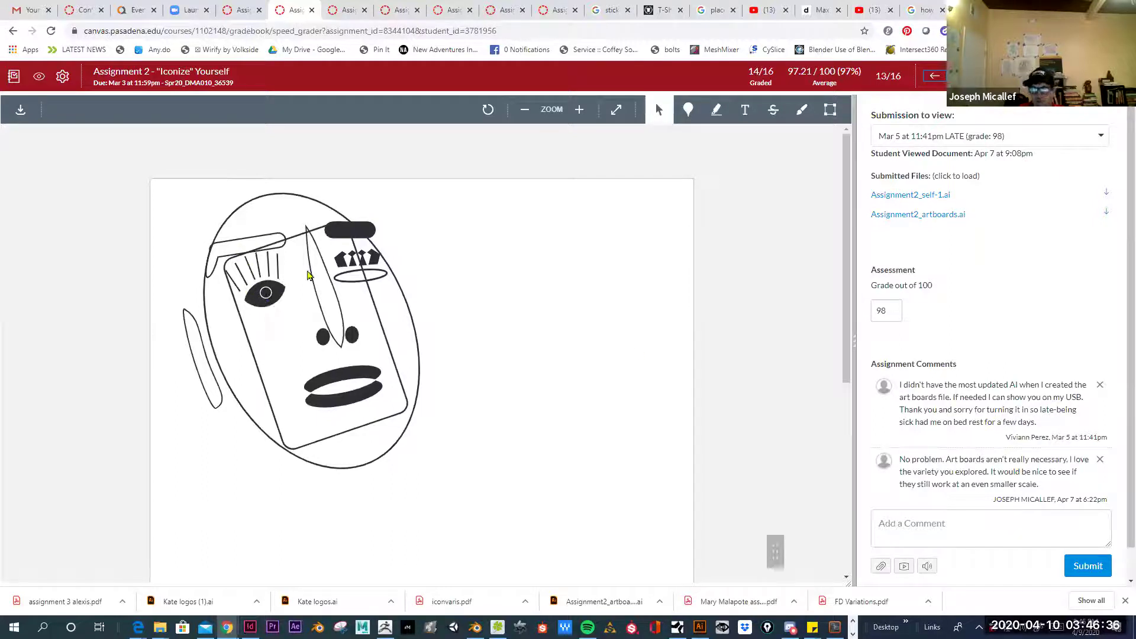
# View the Assignment2_artboards.ai file, then open the course Gradebook
pyautogui.click(902, 216)
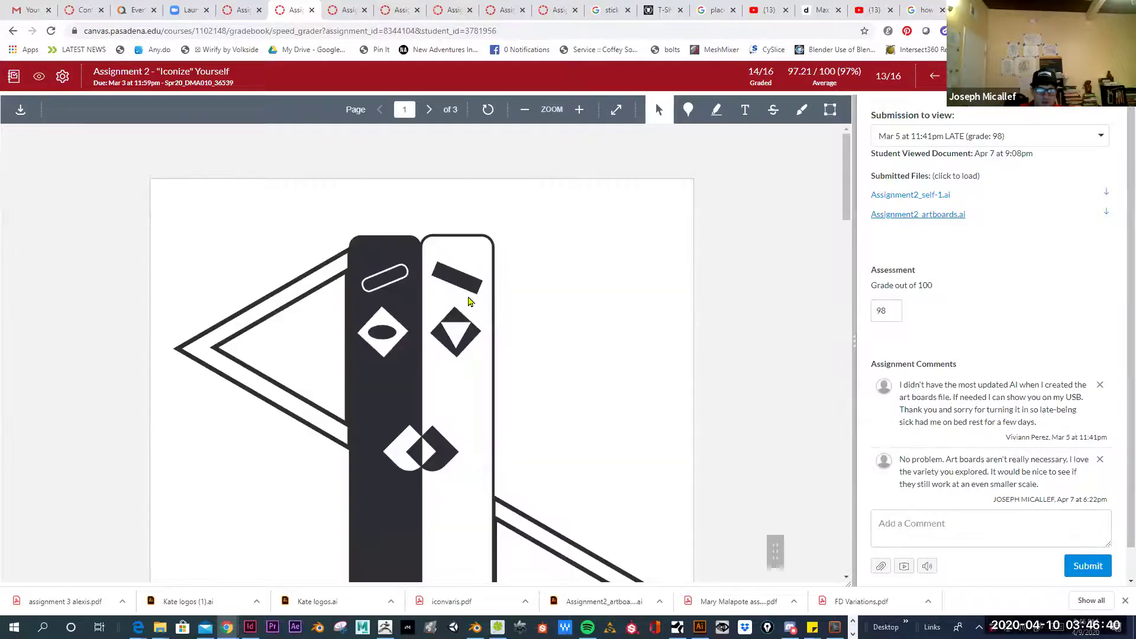
pyautogui.scroll(-10, 470, 300)
pyautogui.scroll(-10, 472, 302)
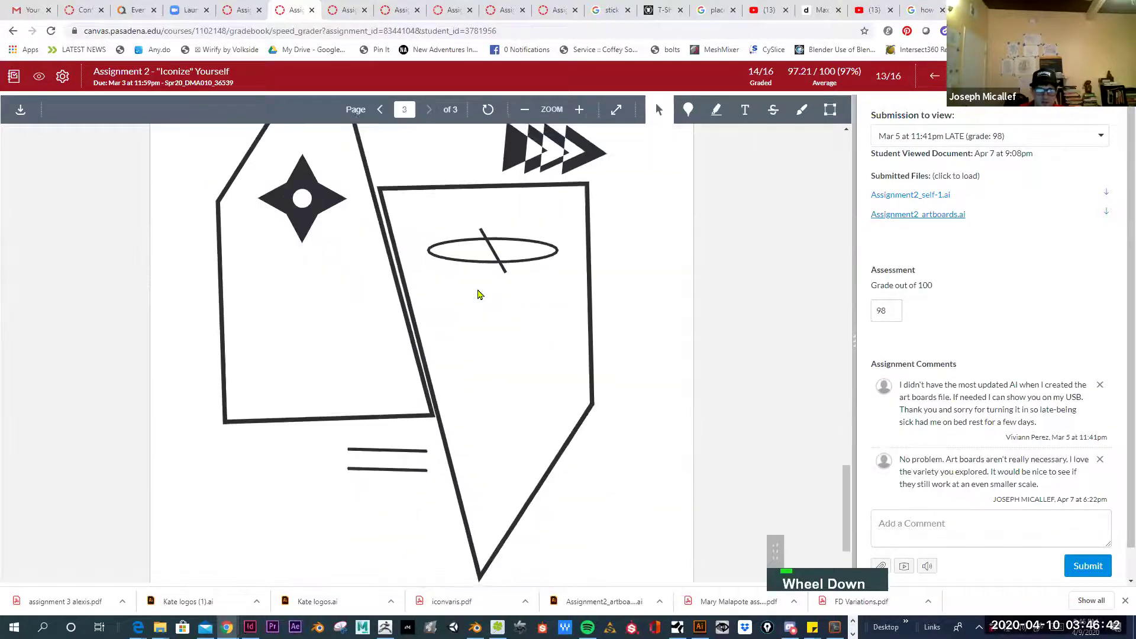
pyautogui.scroll(3, 484, 290)
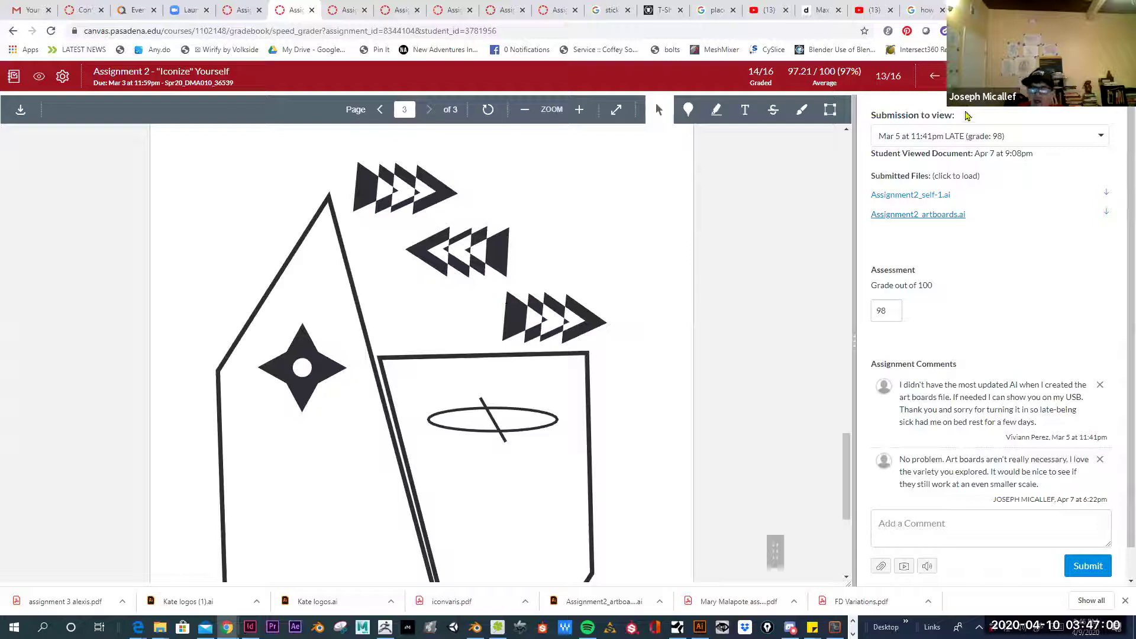
pyautogui.click(1118, 75)
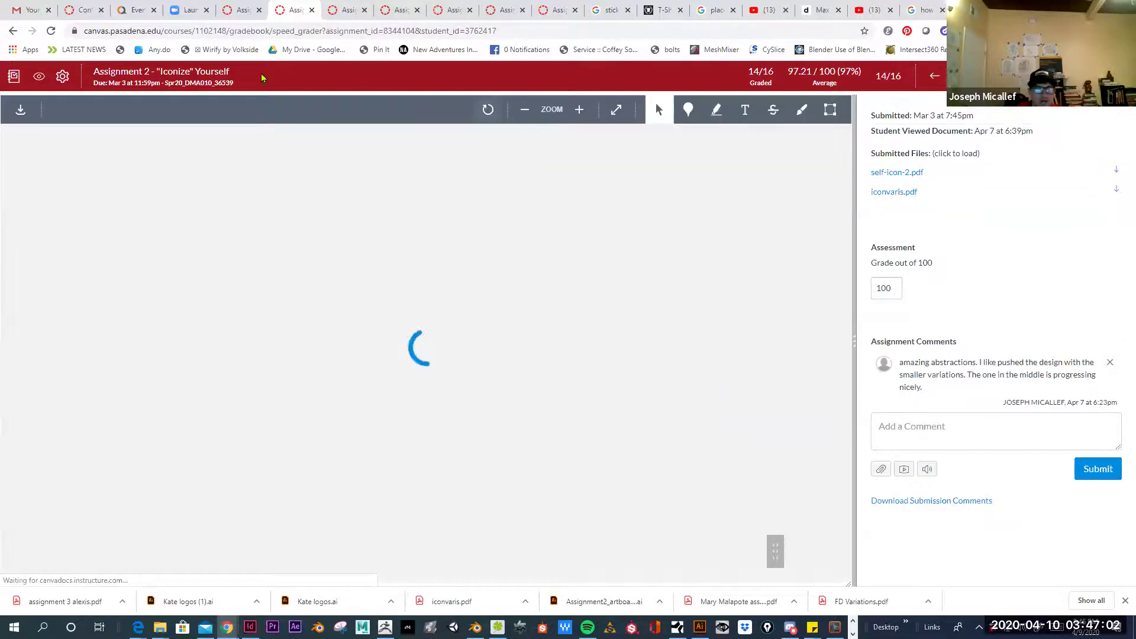
pyautogui.click(12, 31)
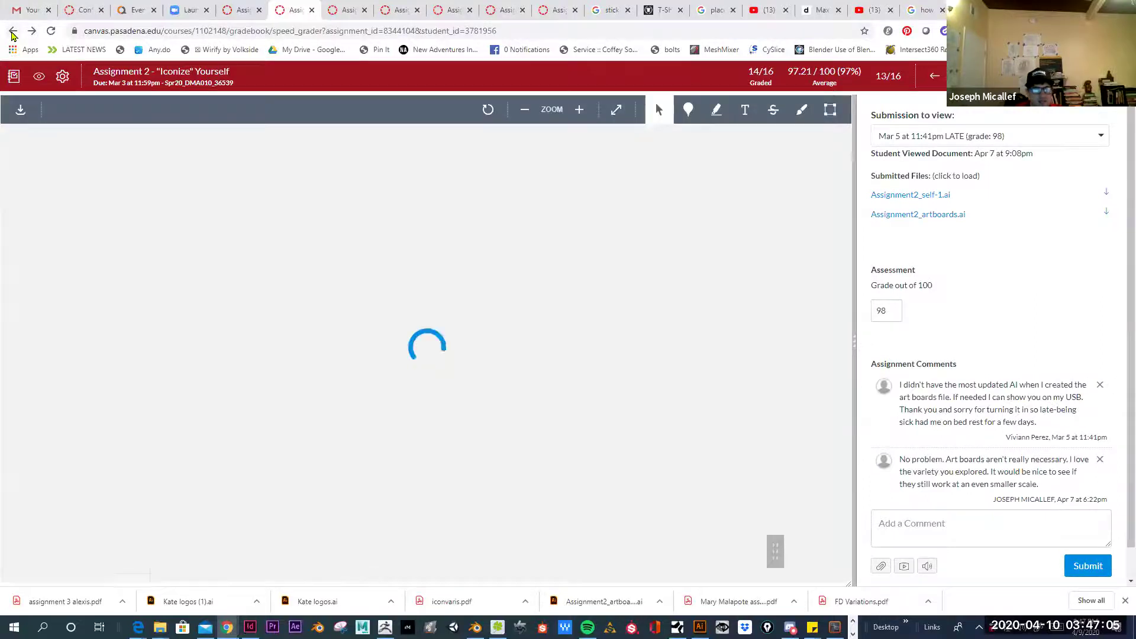
pyautogui.click(13, 75)
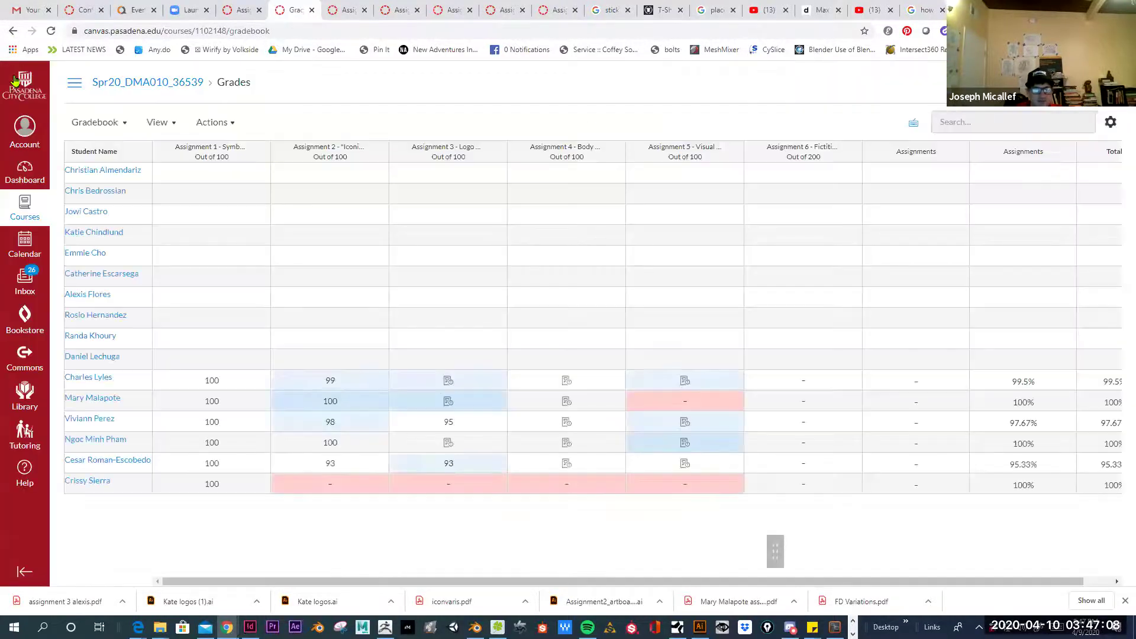
# Open Assignment 3 - Logo Workshop from the Gradebook in SpeedGrader
pyautogui.click(445, 148)
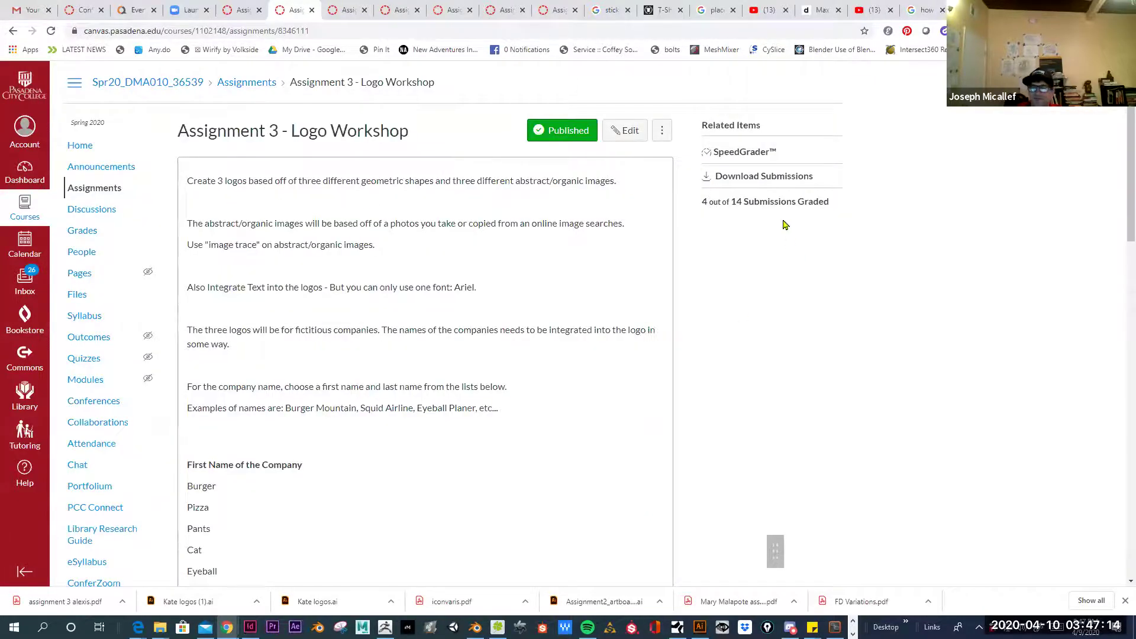
pyautogui.scroll(-2, 783, 224)
pyautogui.scroll(3, 685, 249)
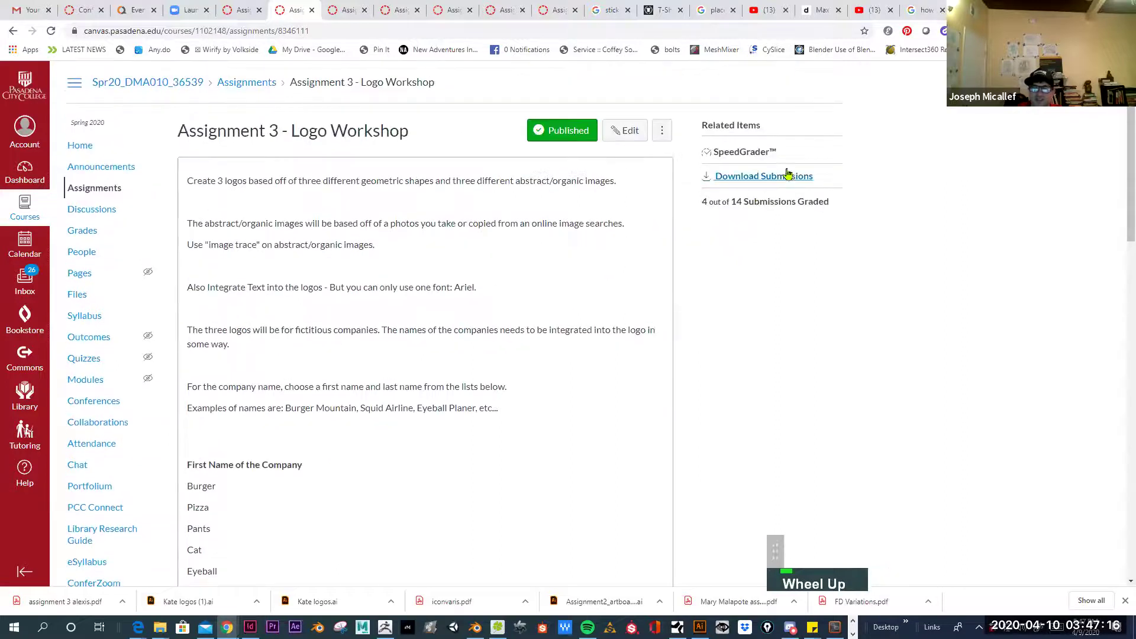
pyautogui.click(751, 158)
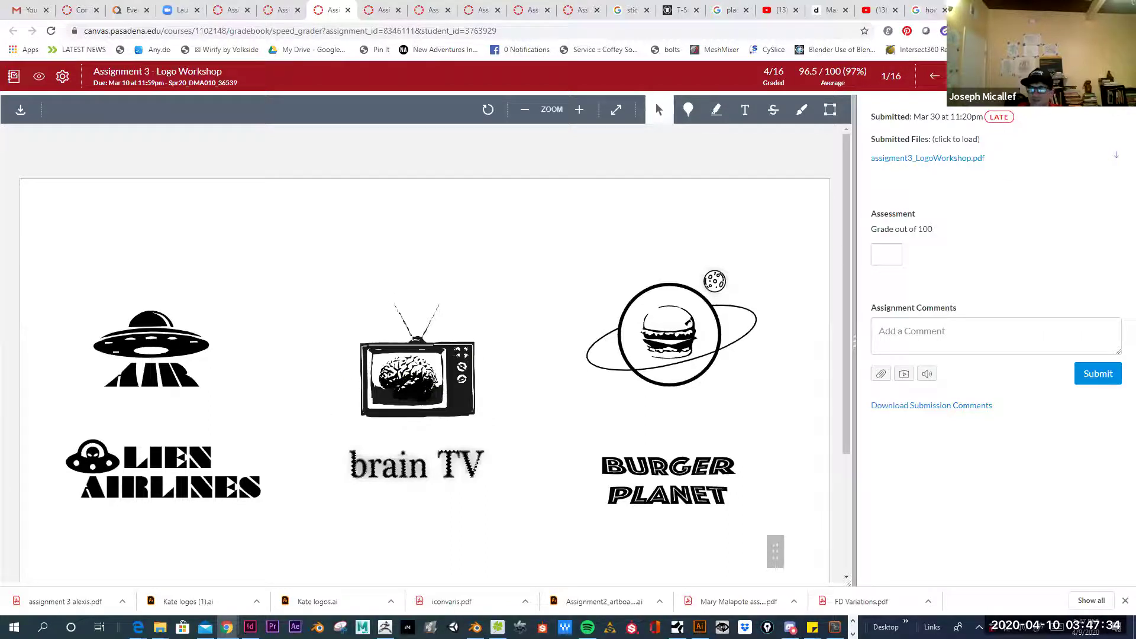
# Advance through the first students to review their Assignment 3 logos
pyautogui.click(1117, 75)
pyautogui.click(1117, 76)
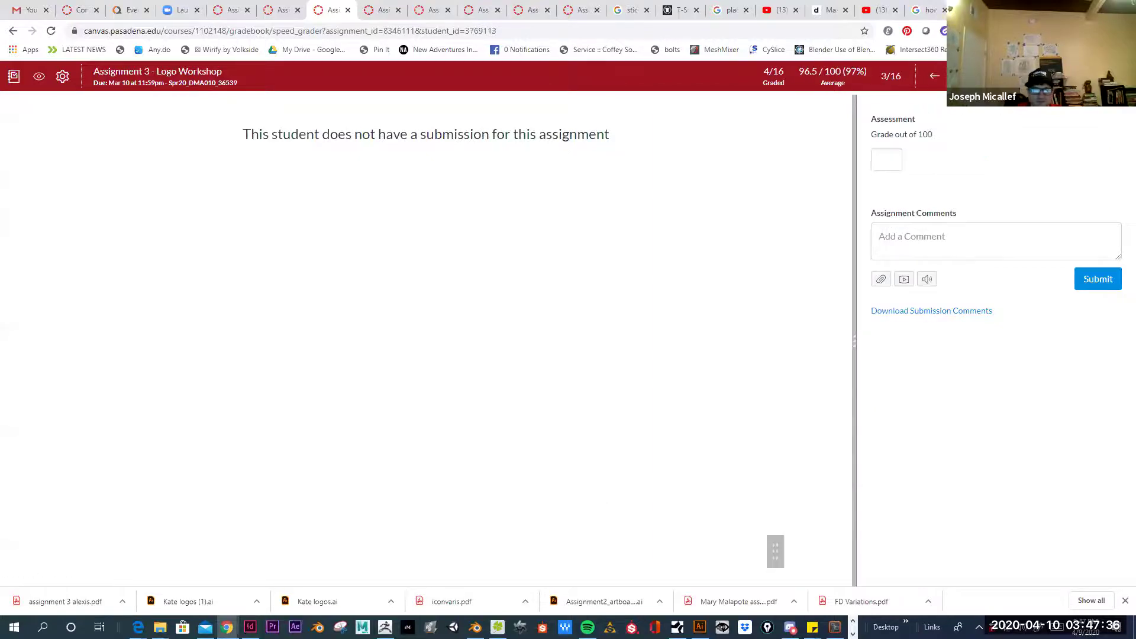
pyautogui.click(1117, 75)
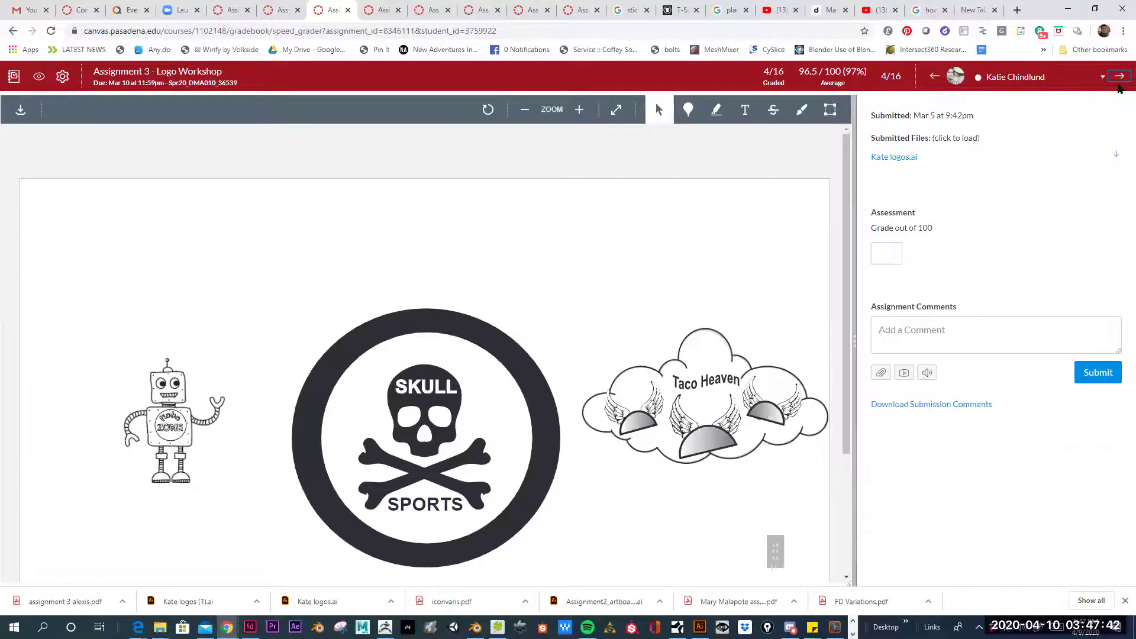
pyautogui.click(1119, 76)
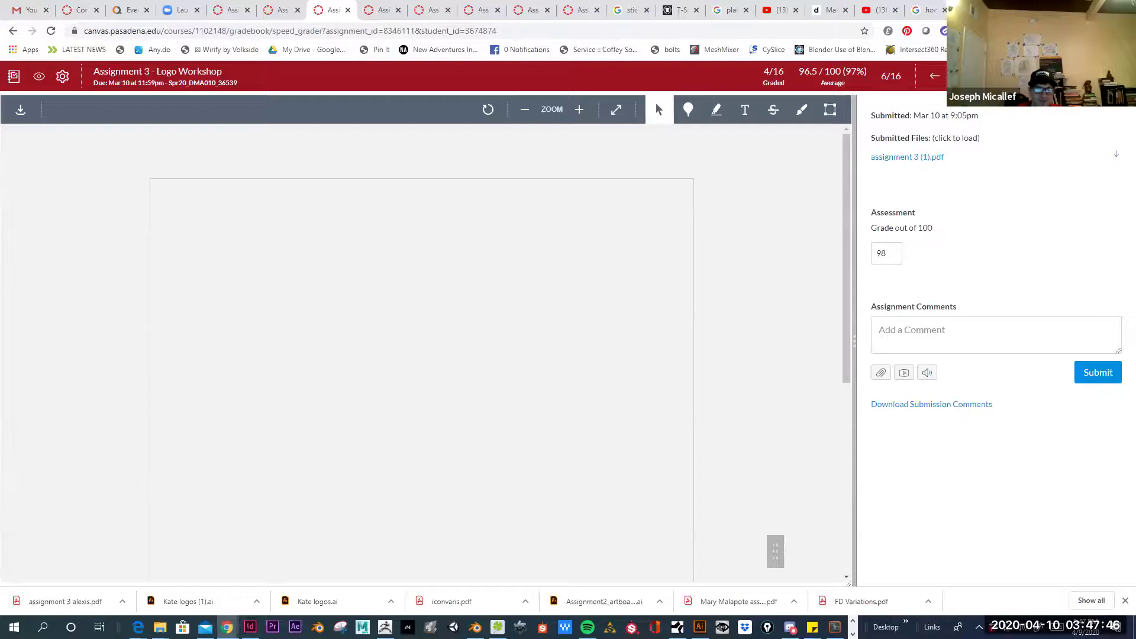
pyautogui.scroll(-2, 438, 379)
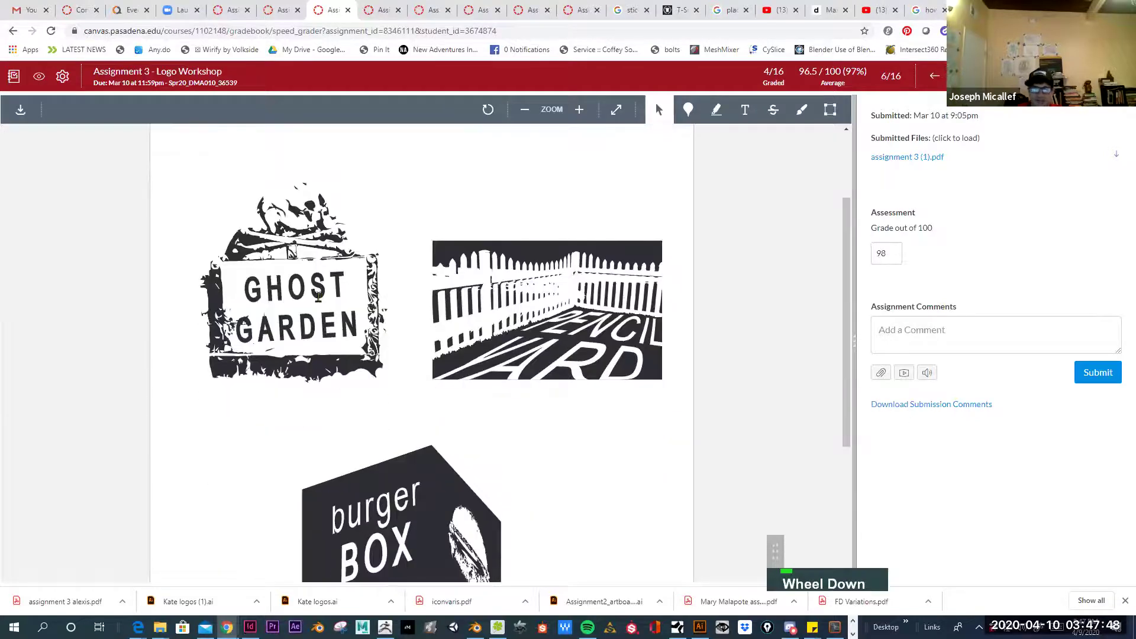
pyautogui.scroll(-1, 362, 450)
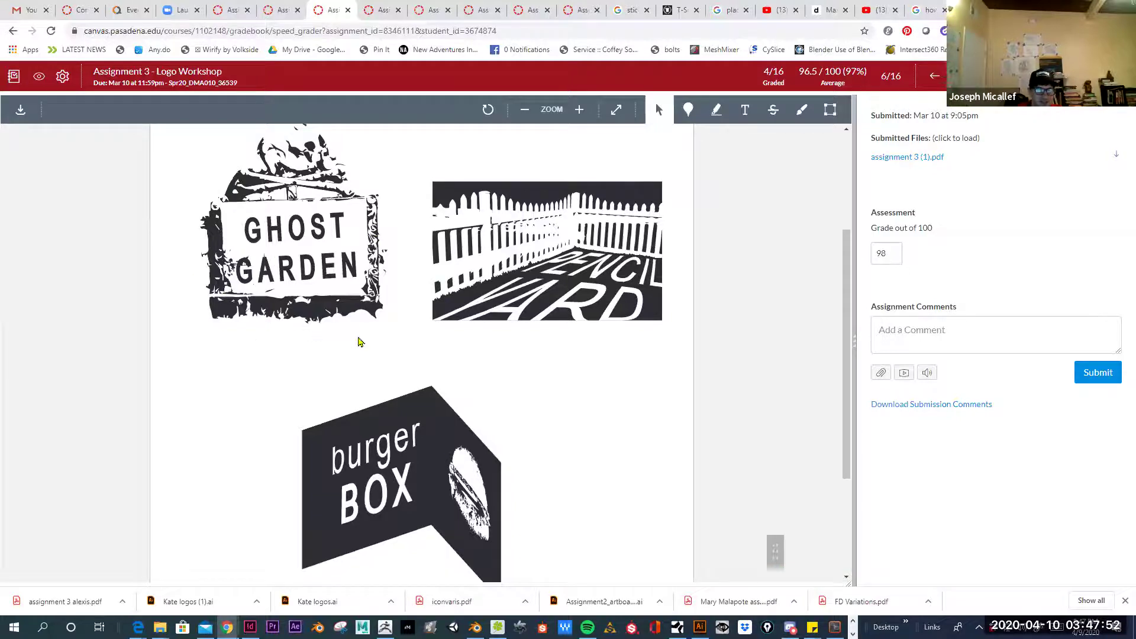
pyautogui.scroll(2, 431, 331)
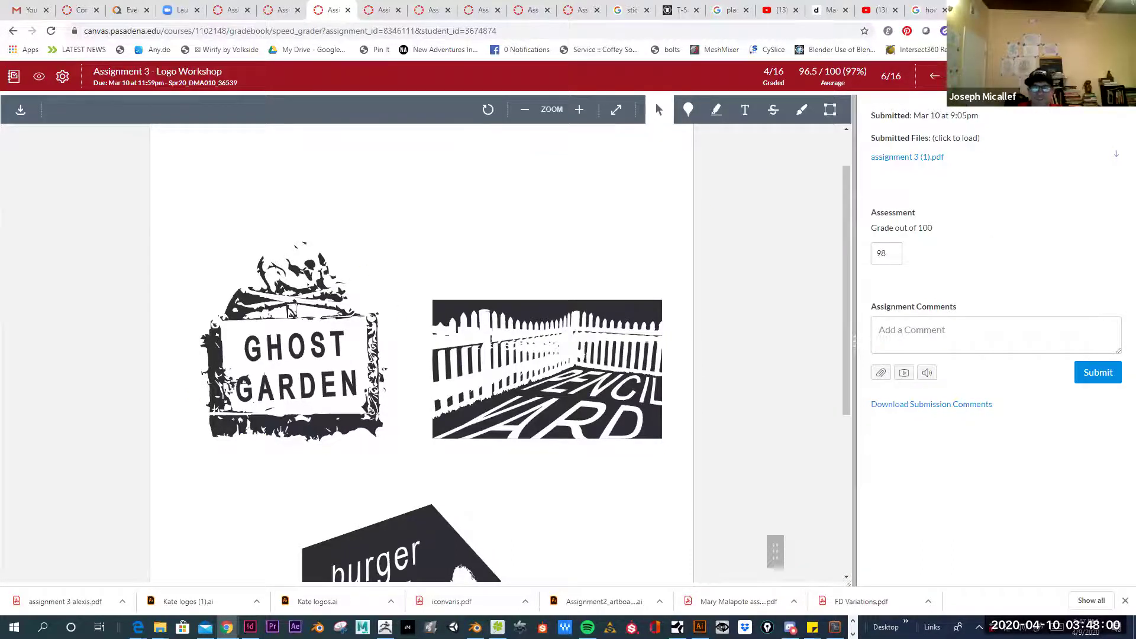
# Keep reviewing successive students' logos up to submission 10/16
pyautogui.press('k')
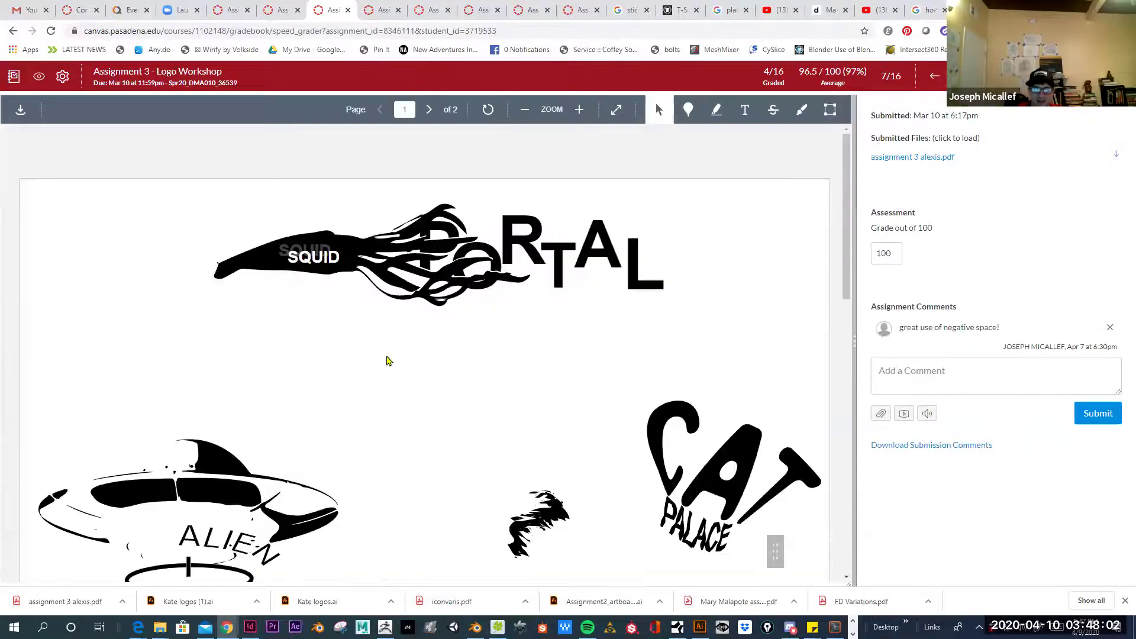
pyautogui.scroll(-2, 432, 386)
pyautogui.scroll(2, 380, 396)
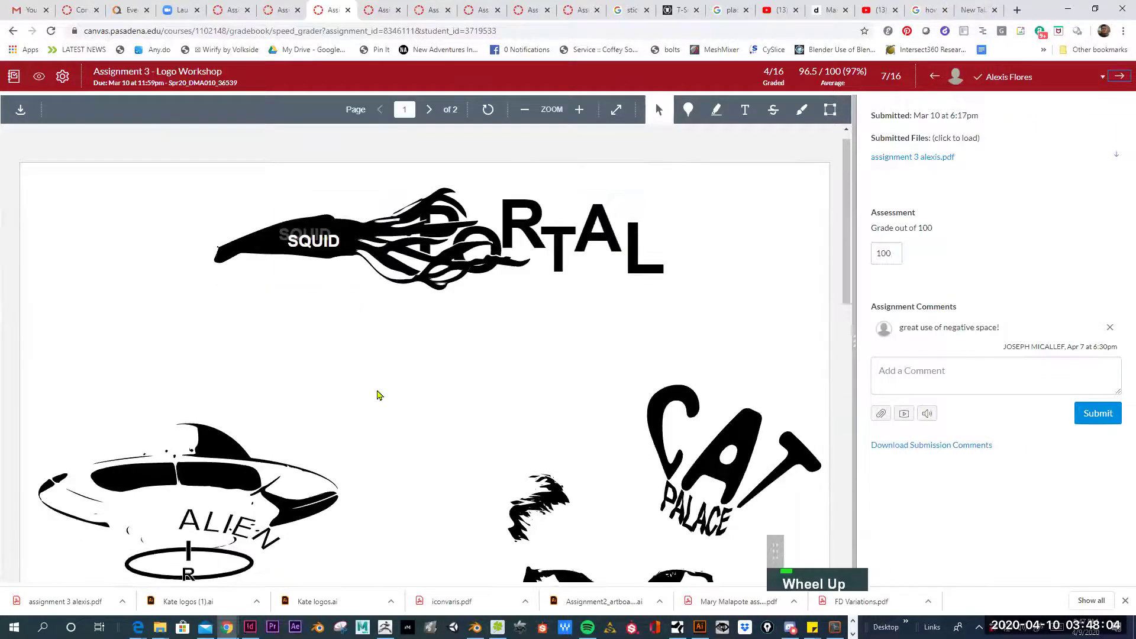
pyautogui.scroll(-2, 432, 460)
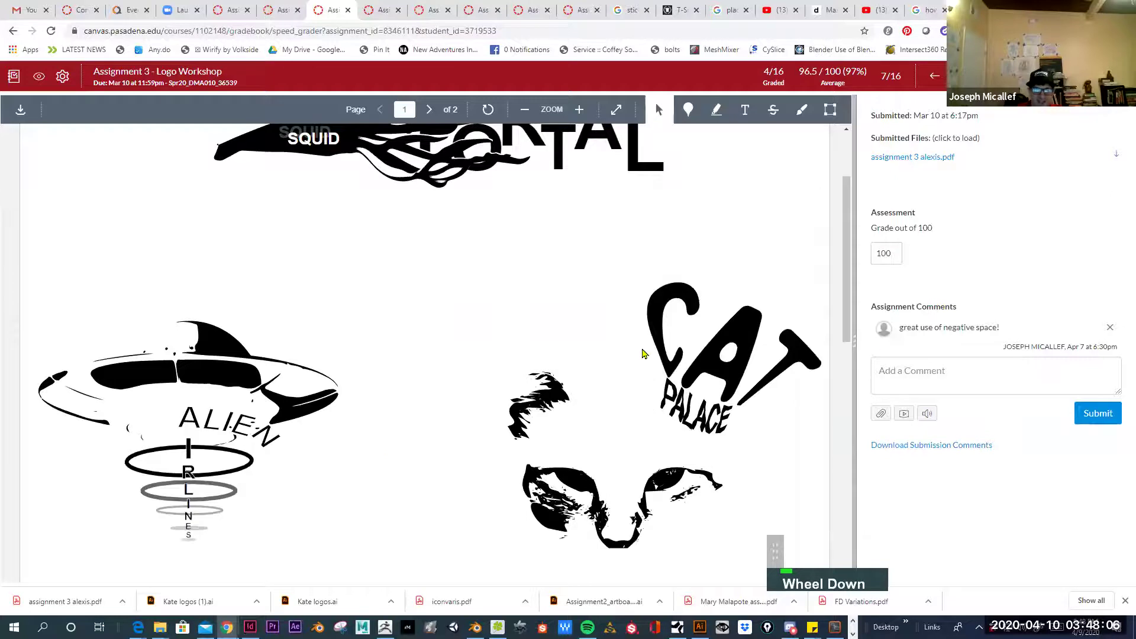
pyautogui.scroll(2, 341, 291)
pyautogui.scroll(-2, 195, 438)
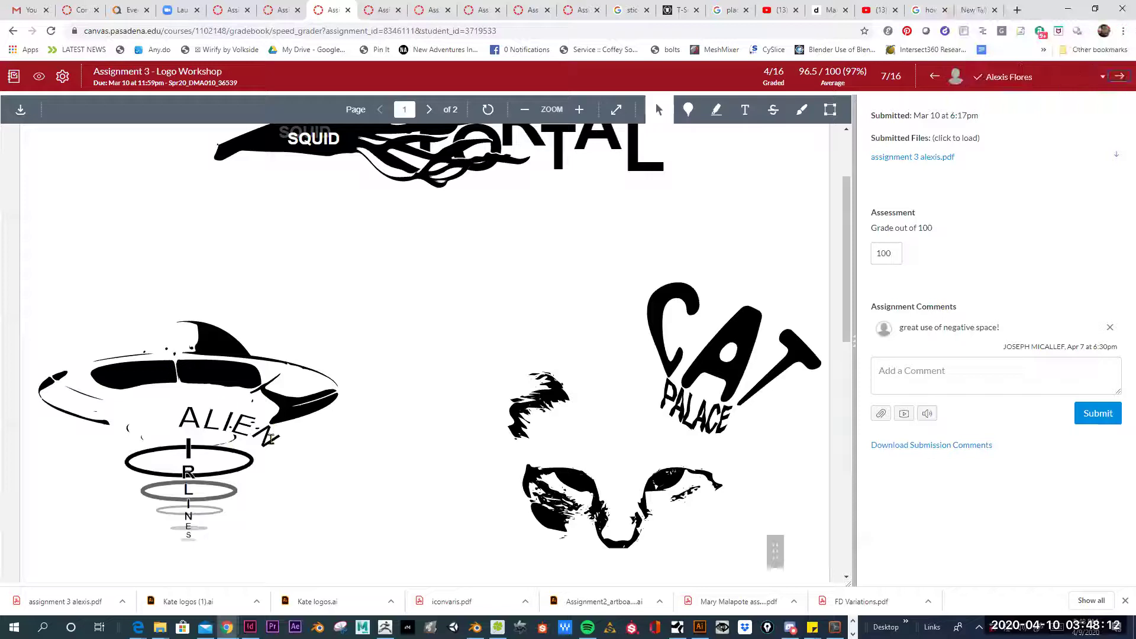
pyautogui.click(1115, 79)
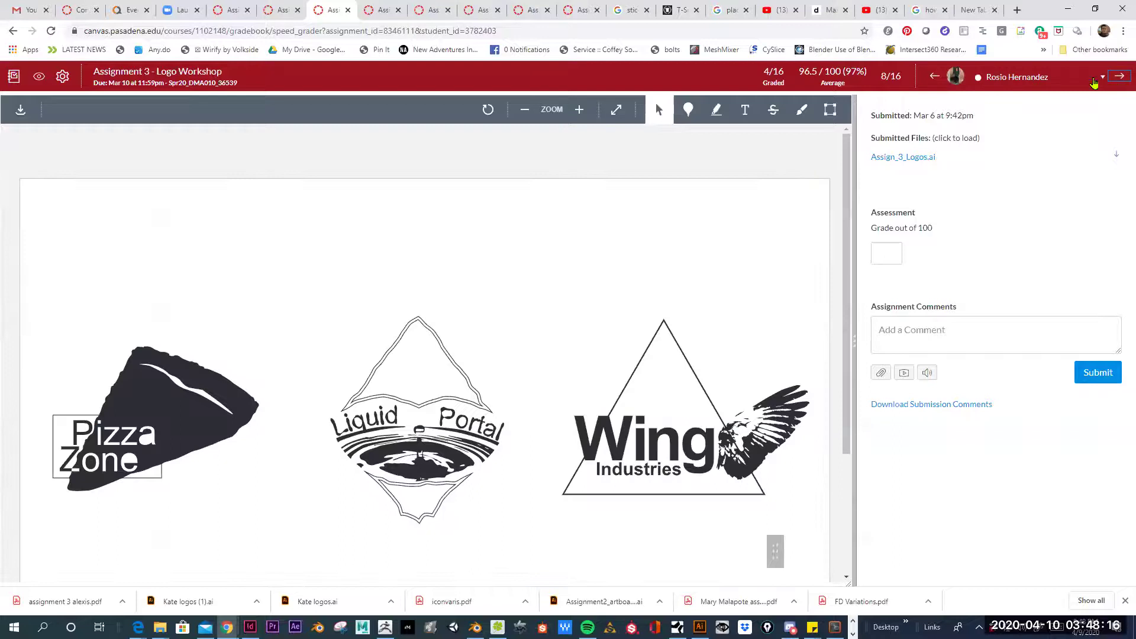
pyautogui.scroll(-1, 468, 355)
pyautogui.scroll(-1, 468, 355)
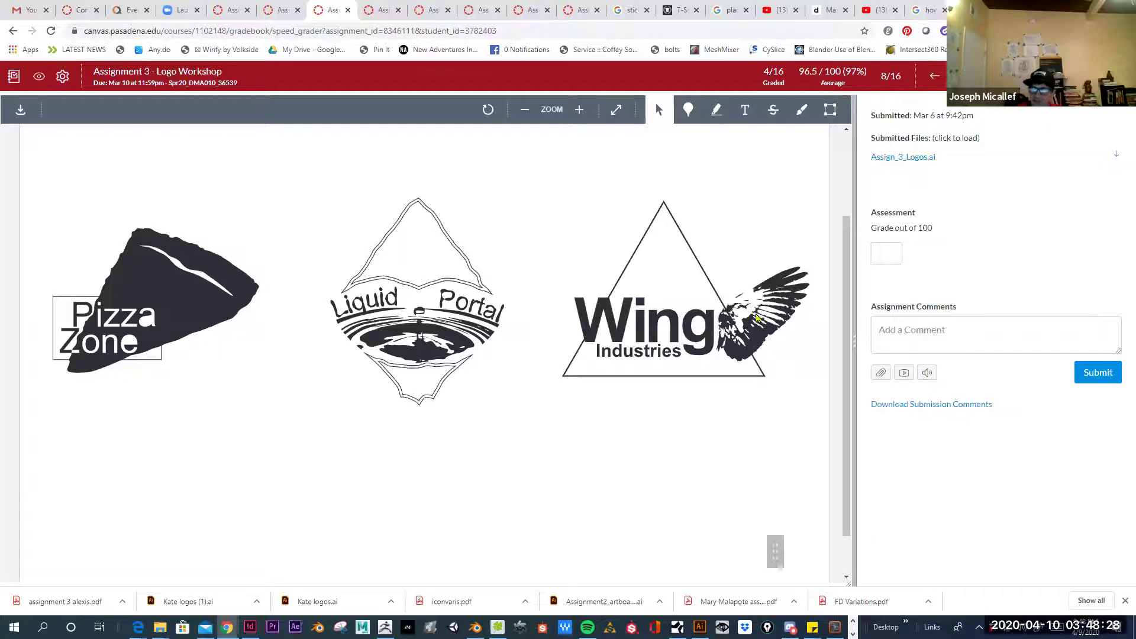
pyautogui.click(1118, 76)
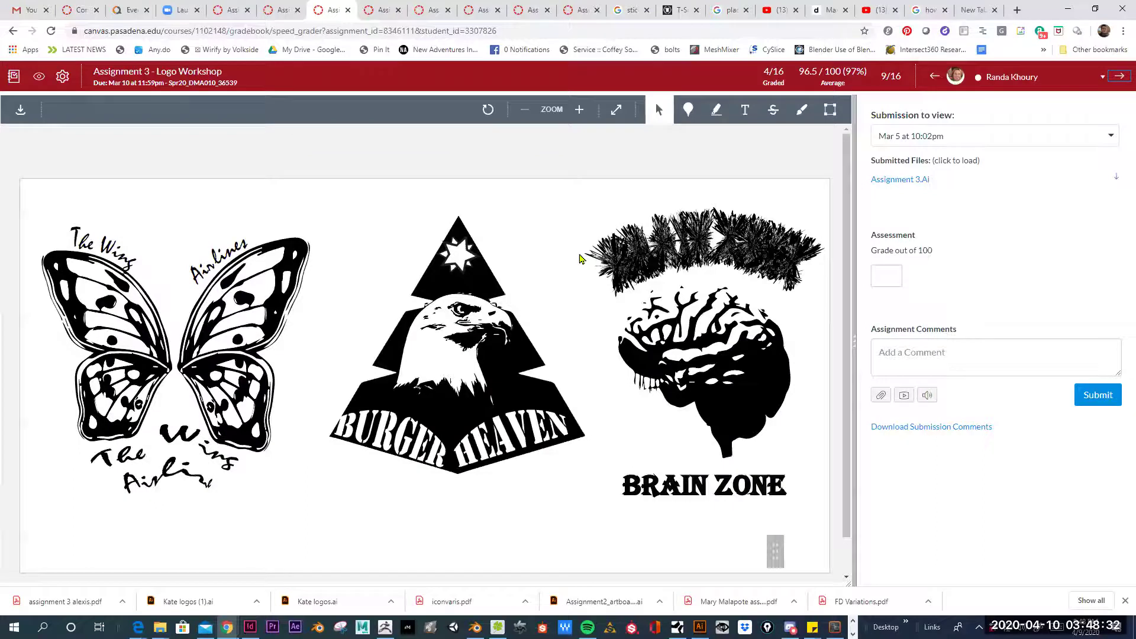
pyautogui.scroll(-1, 428, 317)
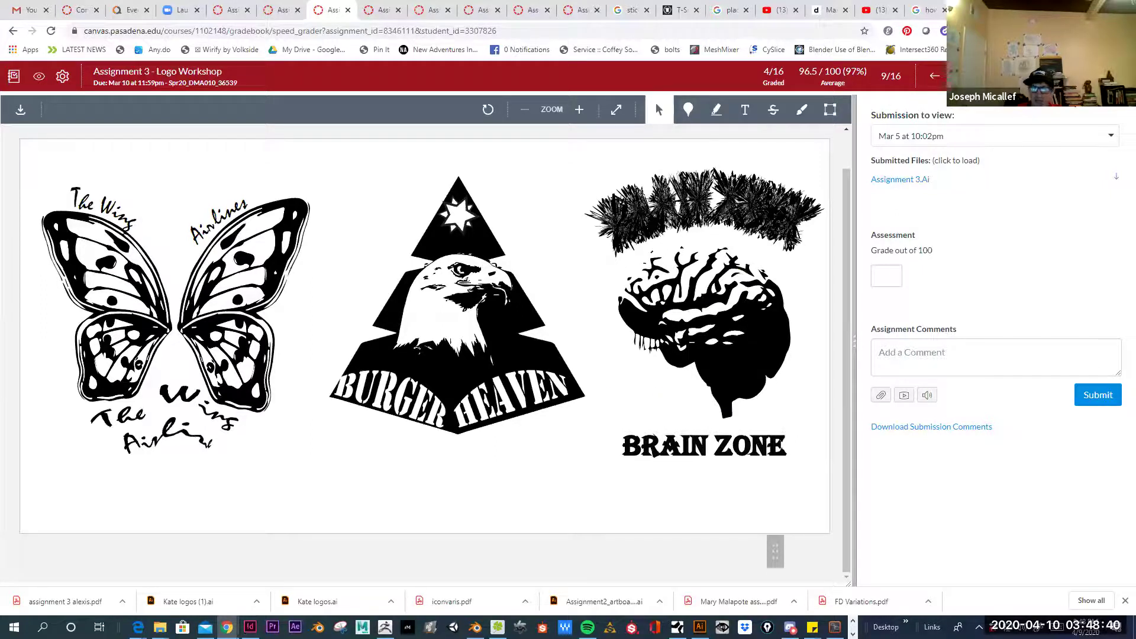
pyautogui.press('j')
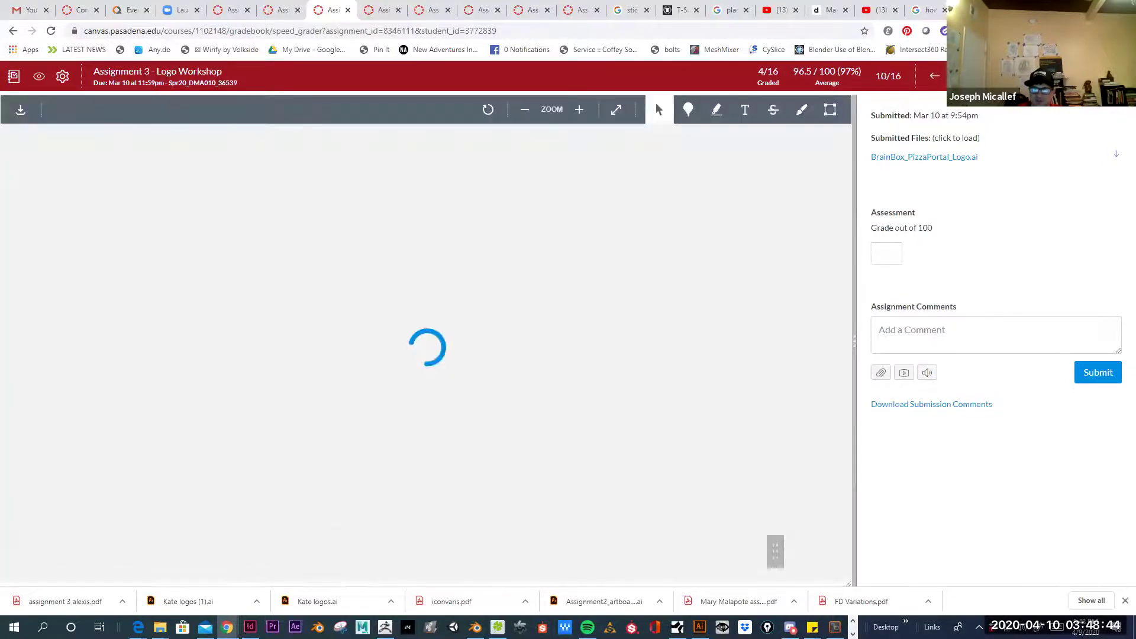
# Scroll through each student's logo PDF, advancing from submission 11/16 to 14/16
pyautogui.scroll(-2, 473, 264)
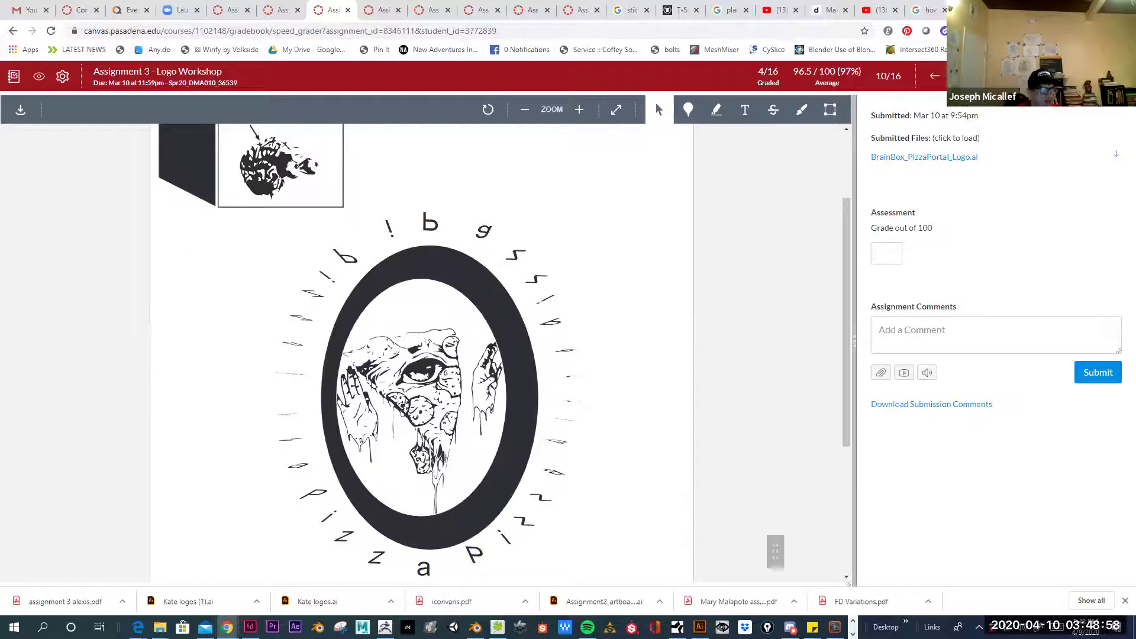
pyautogui.doubleClick(852, 633)
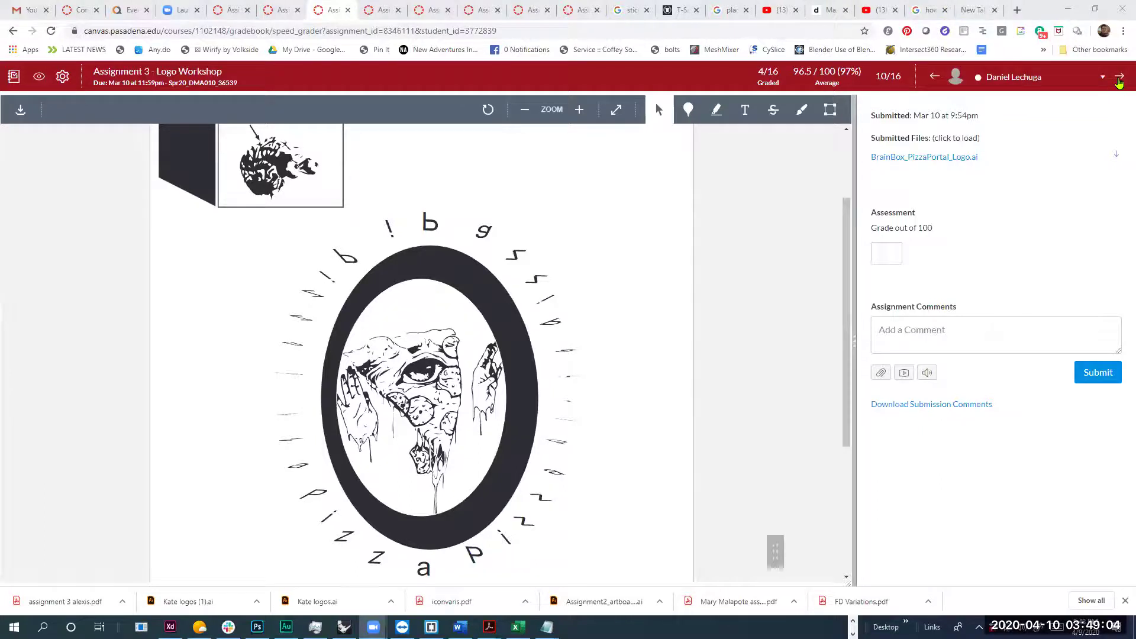
pyautogui.click(1119, 79)
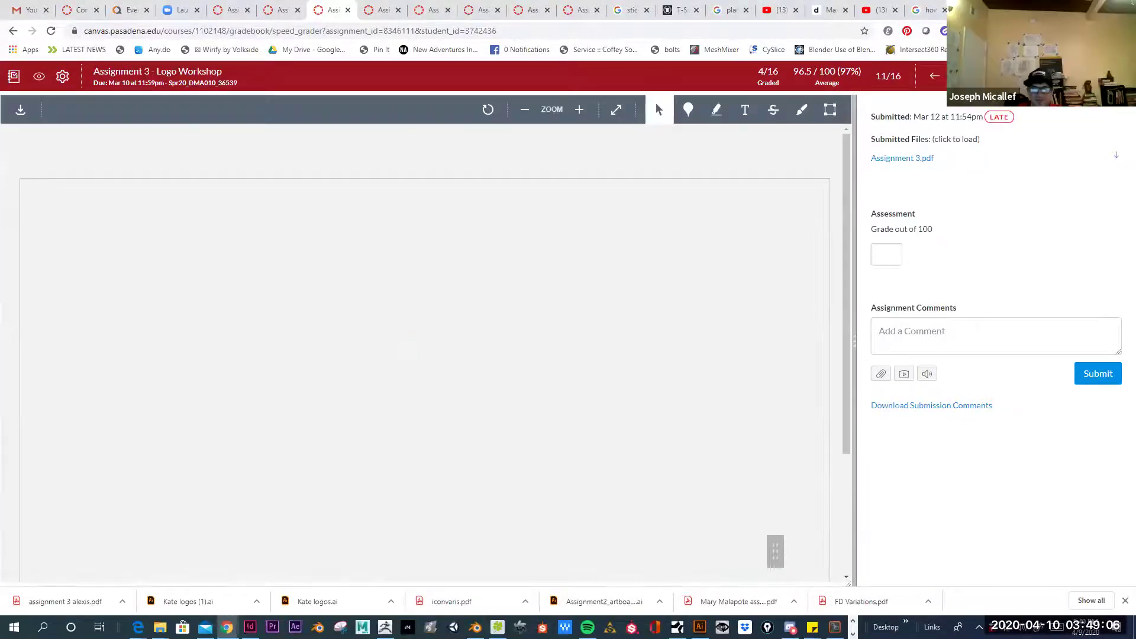
pyautogui.scroll(-2, 464, 375)
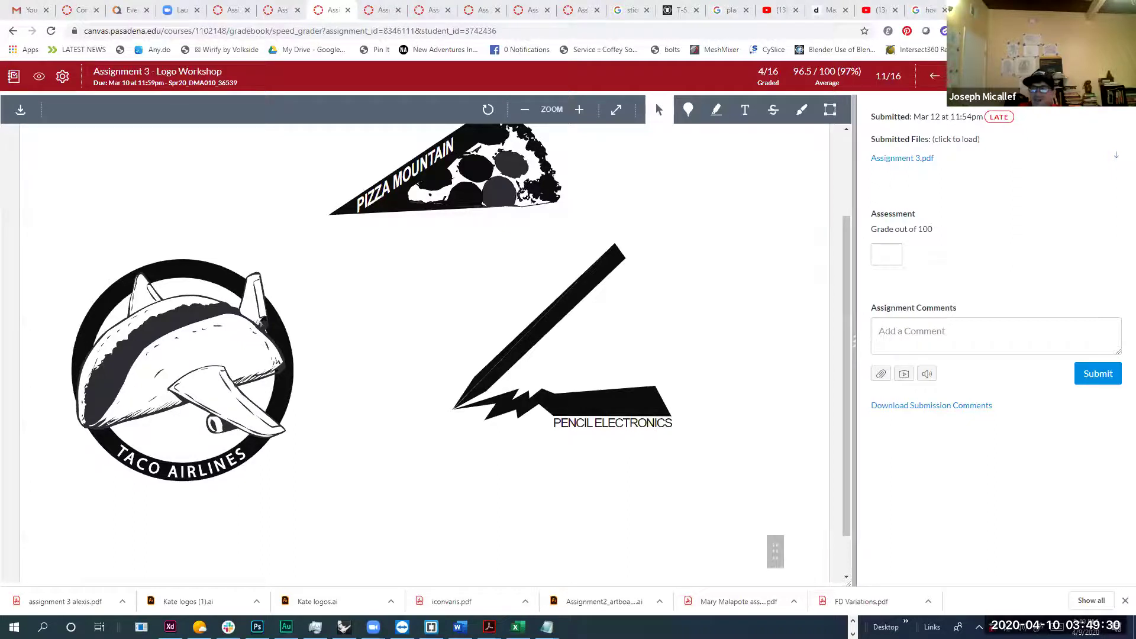
pyautogui.press('j')
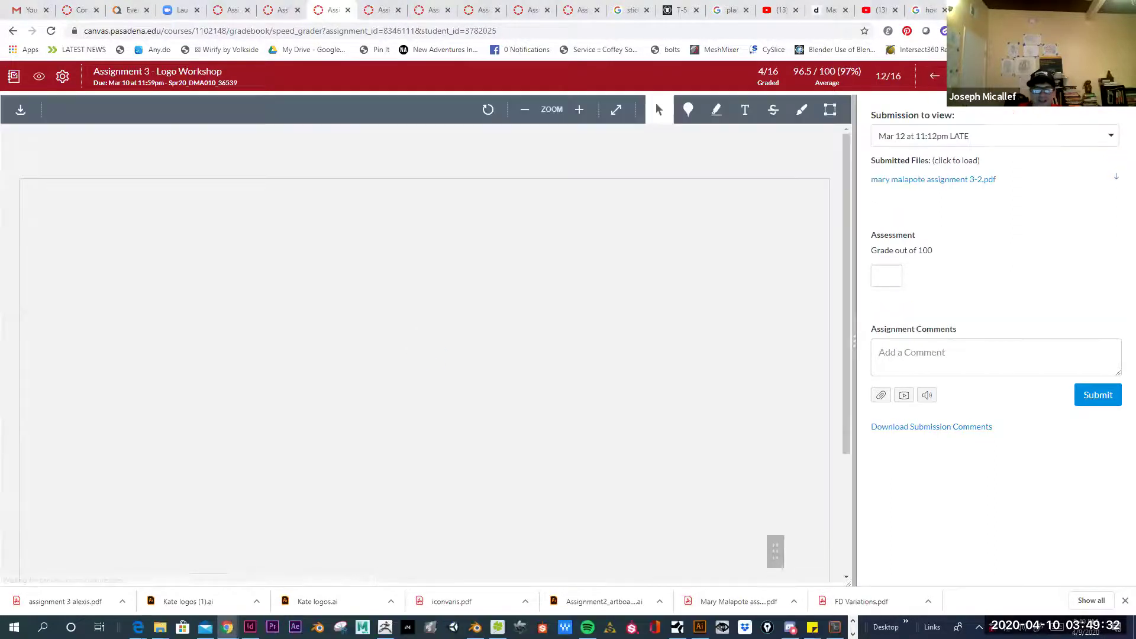
pyautogui.scroll(-3, 634, 320)
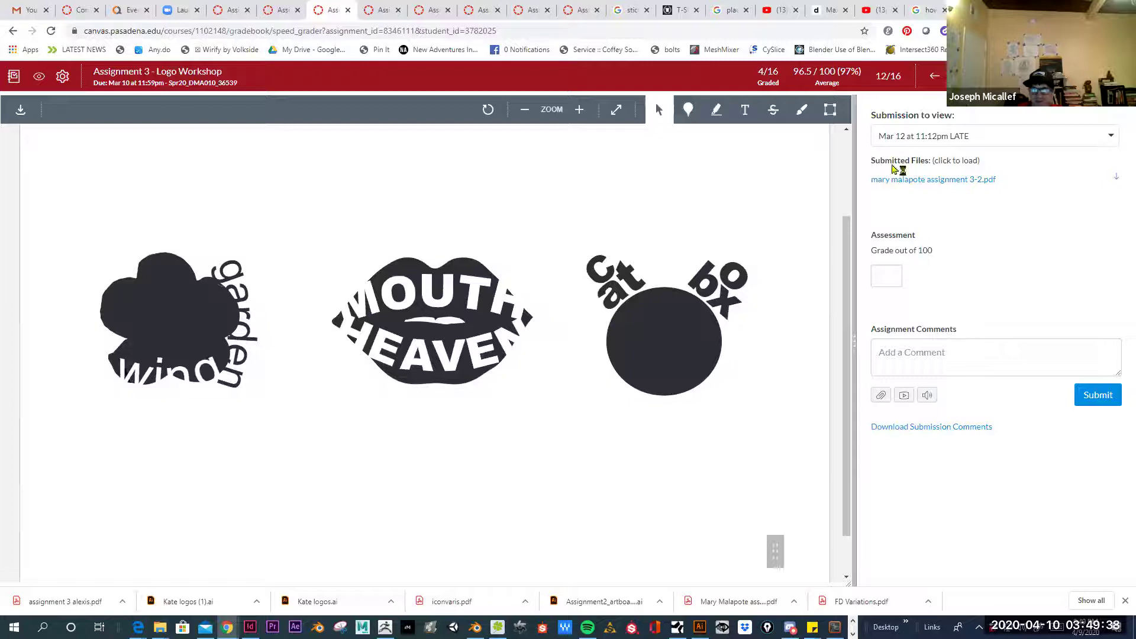
pyautogui.click(971, 76)
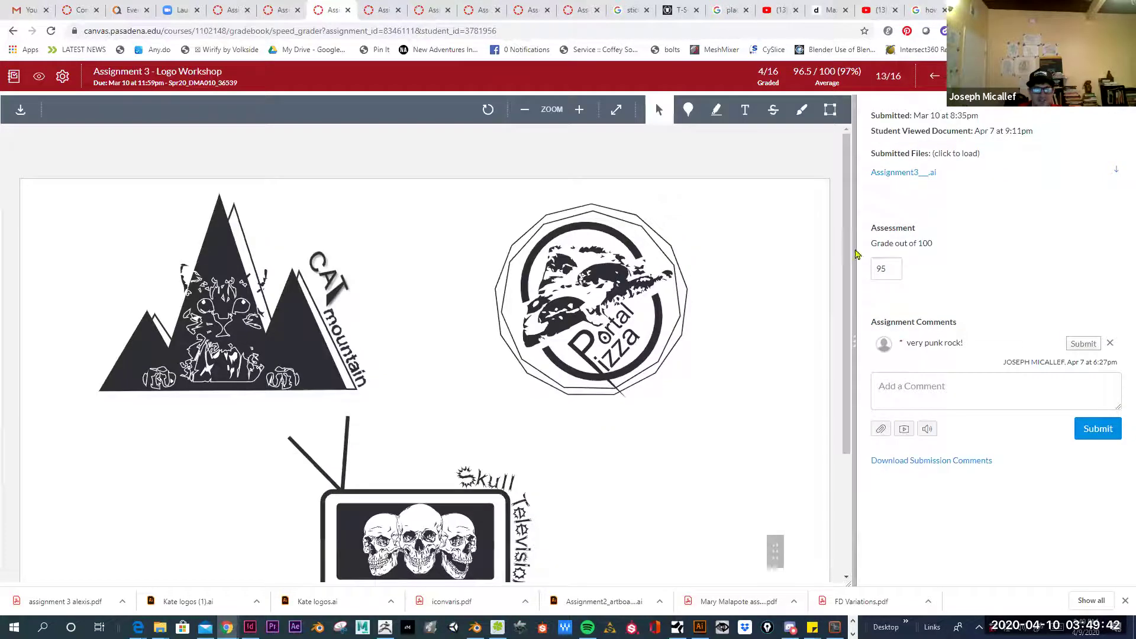
pyautogui.scroll(-3, 740, 325)
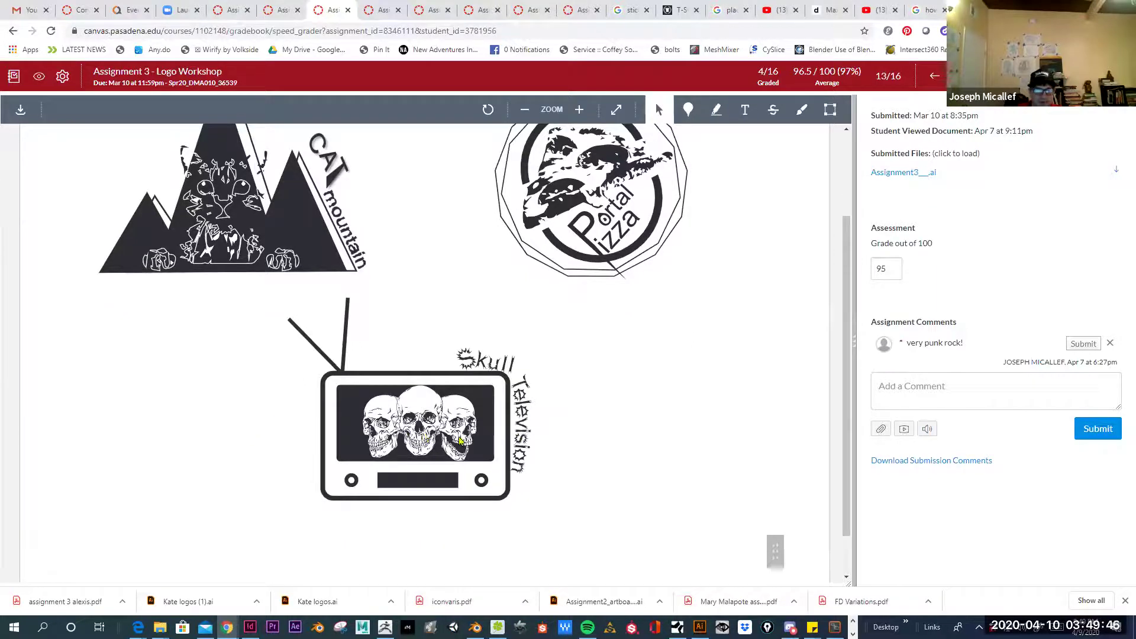
pyautogui.scroll(3, 427, 459)
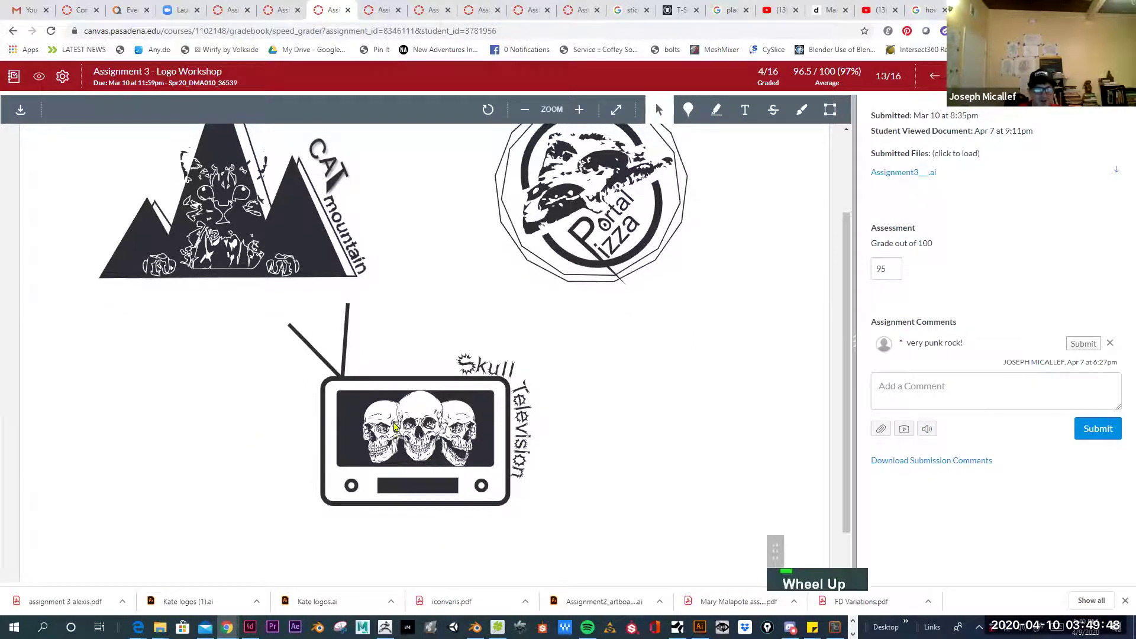
pyautogui.scroll(-1, 403, 509)
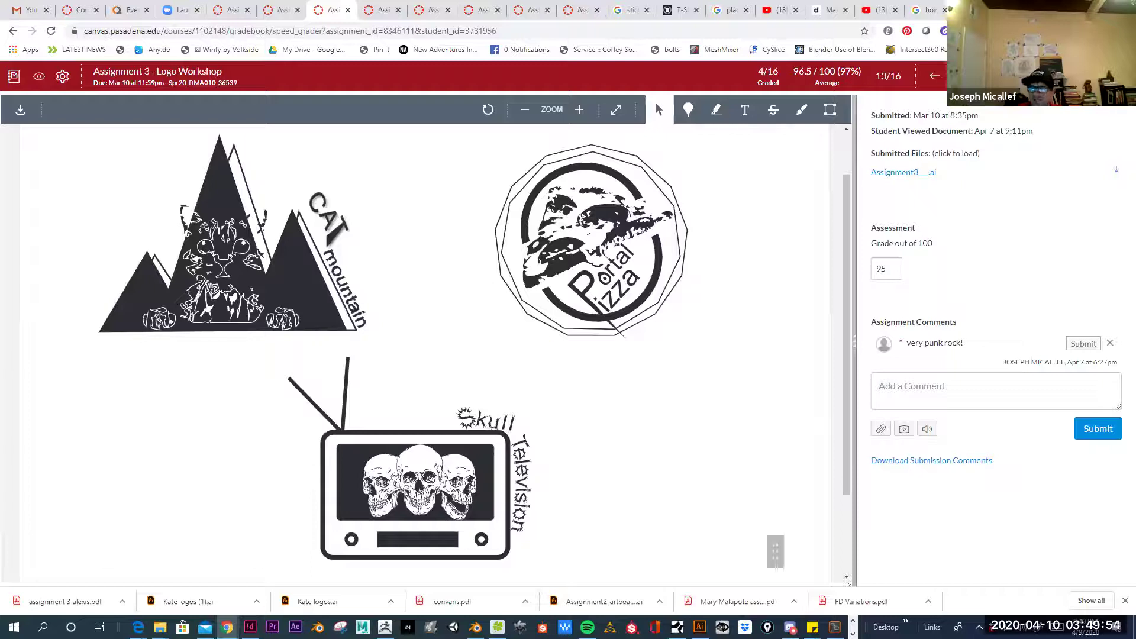
pyautogui.press('j')
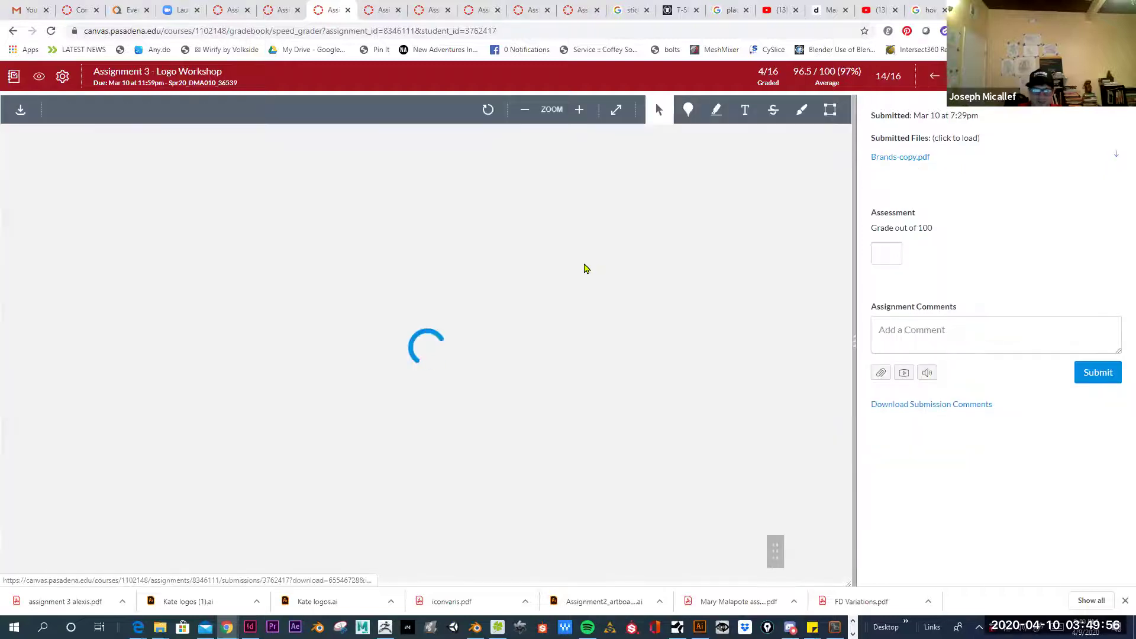
# Scroll through the Taco Yard and Alien Mountain logo PDFs, advancing to student 16/16
pyautogui.scroll(-4, 440, 323)
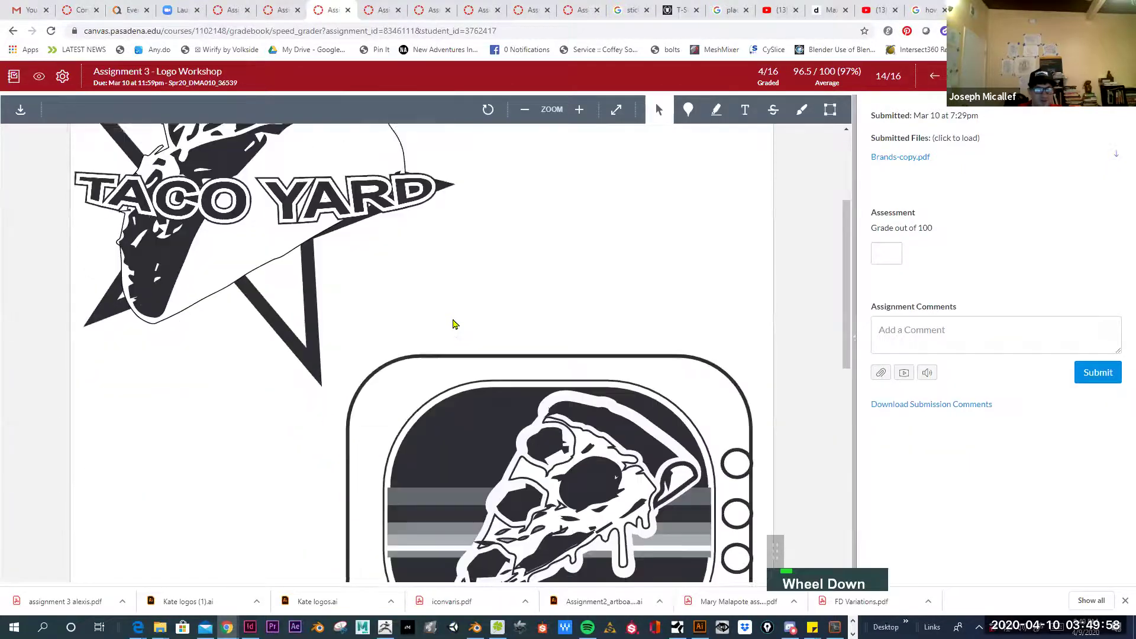
pyautogui.scroll(-5, 452, 323)
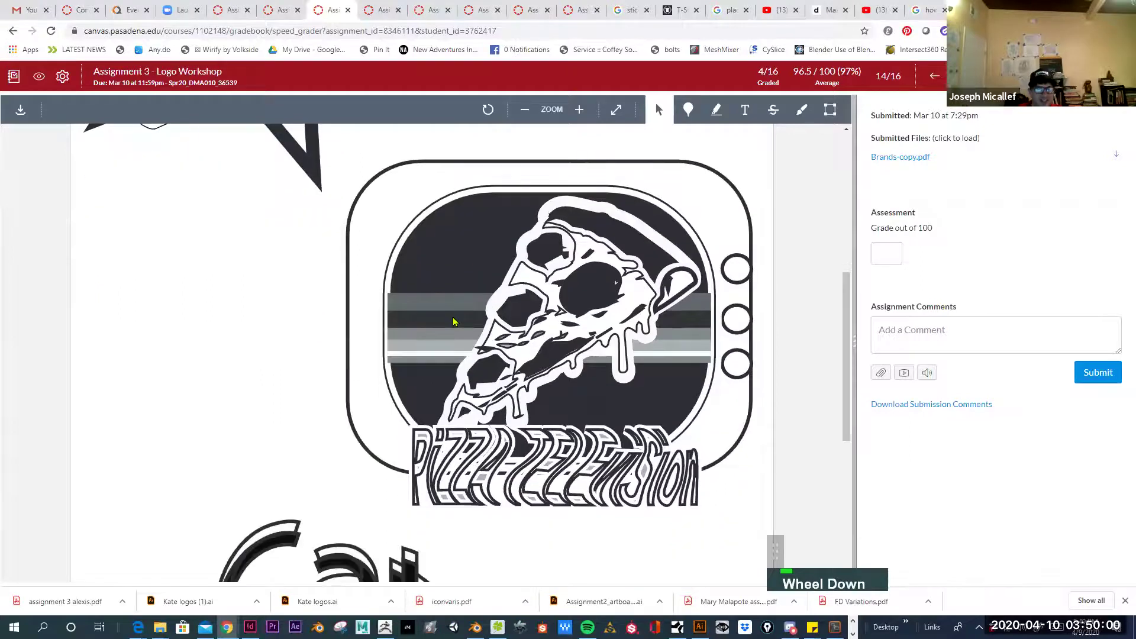
pyautogui.scroll(8, 454, 321)
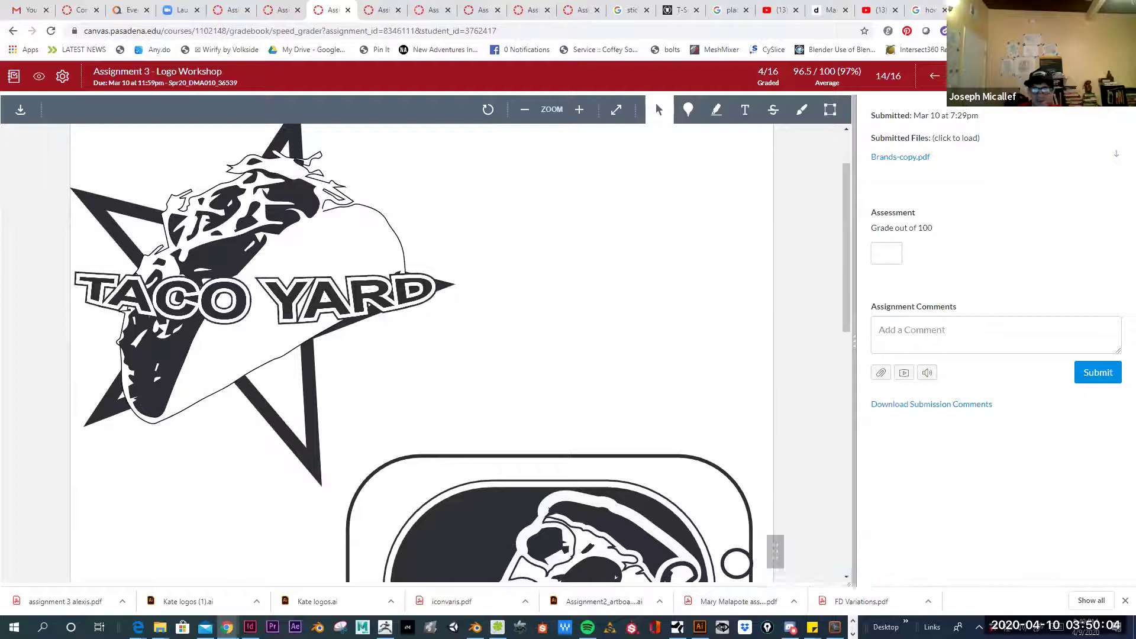
pyautogui.press('j')
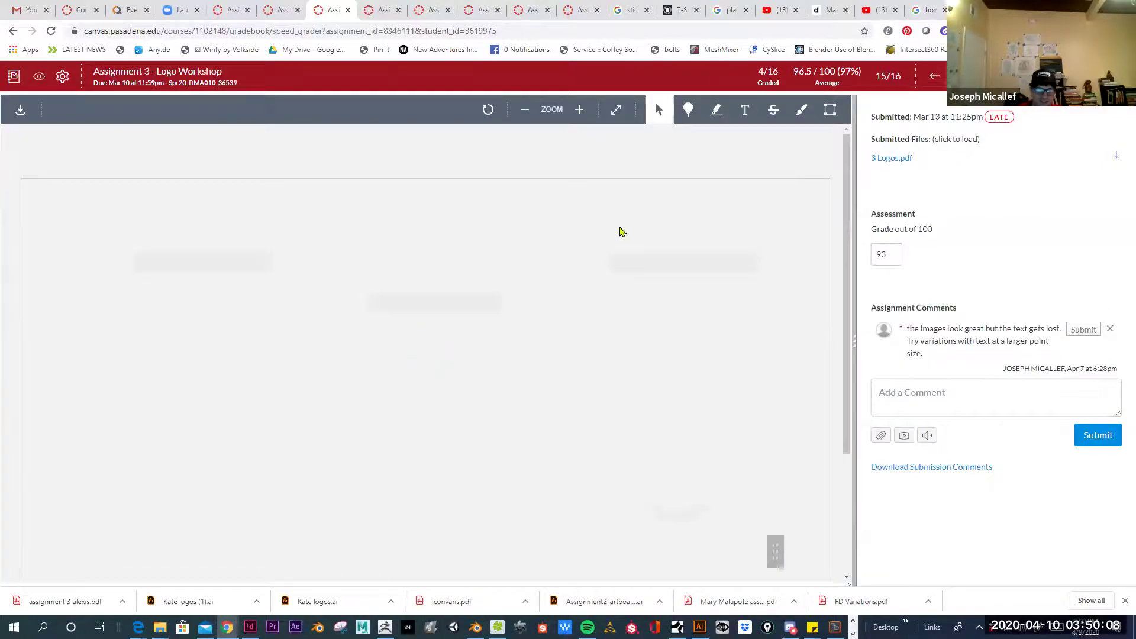
pyautogui.scroll(-2, 620, 230)
pyautogui.scroll(1, 525, 290)
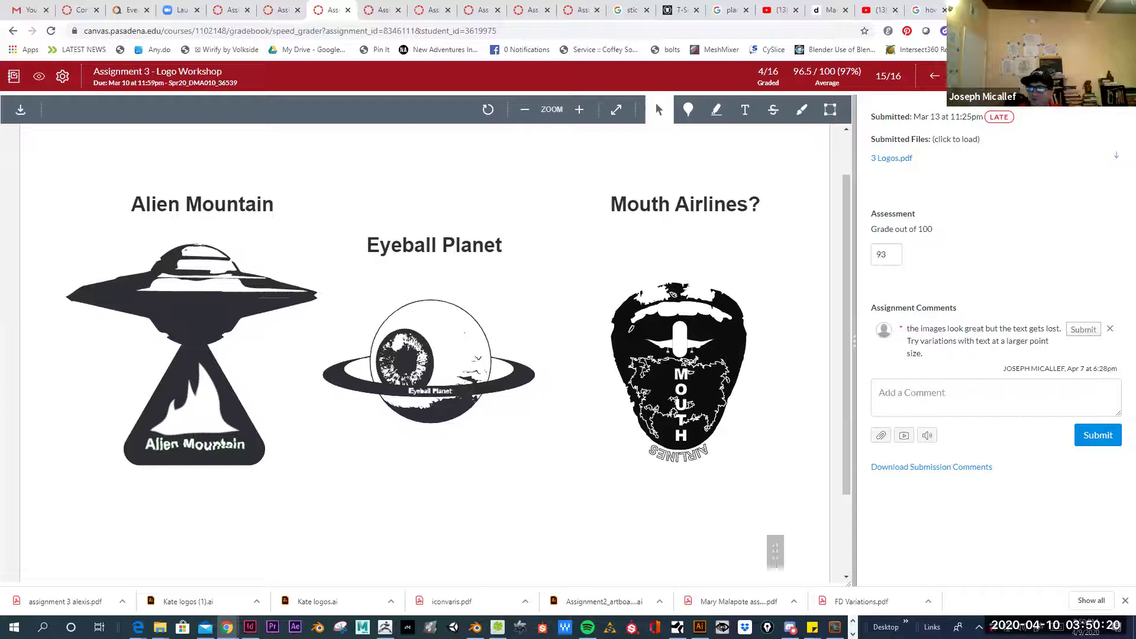
pyautogui.press('j')
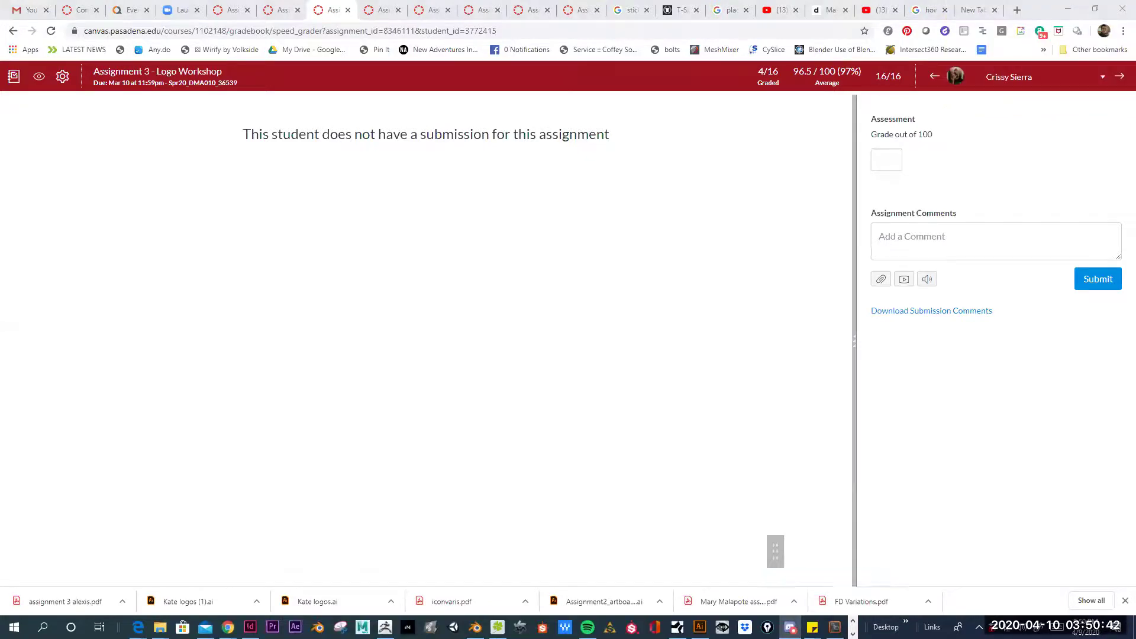
pyautogui.scroll(1, 775, 552)
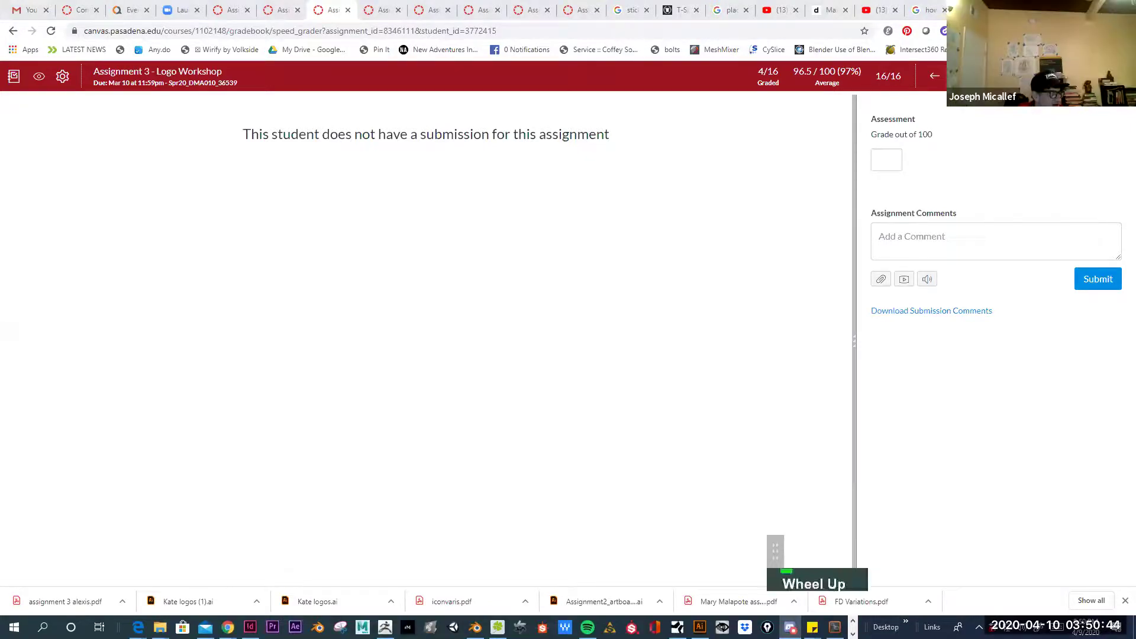
pyautogui.scroll(-1, 775, 552)
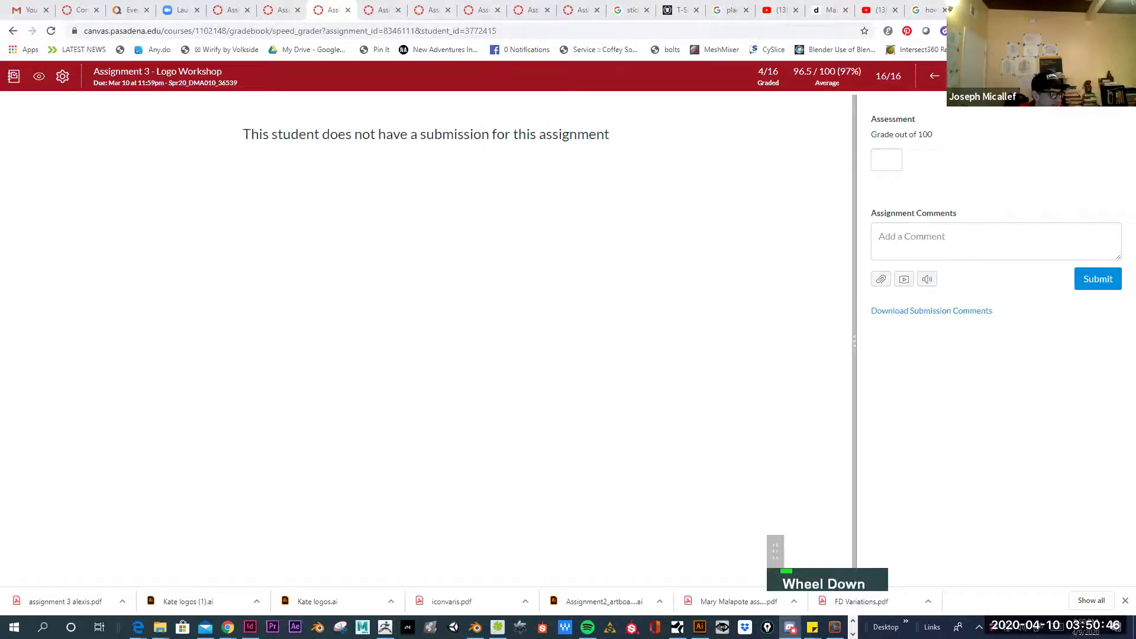
pyautogui.scroll(1, 775, 552)
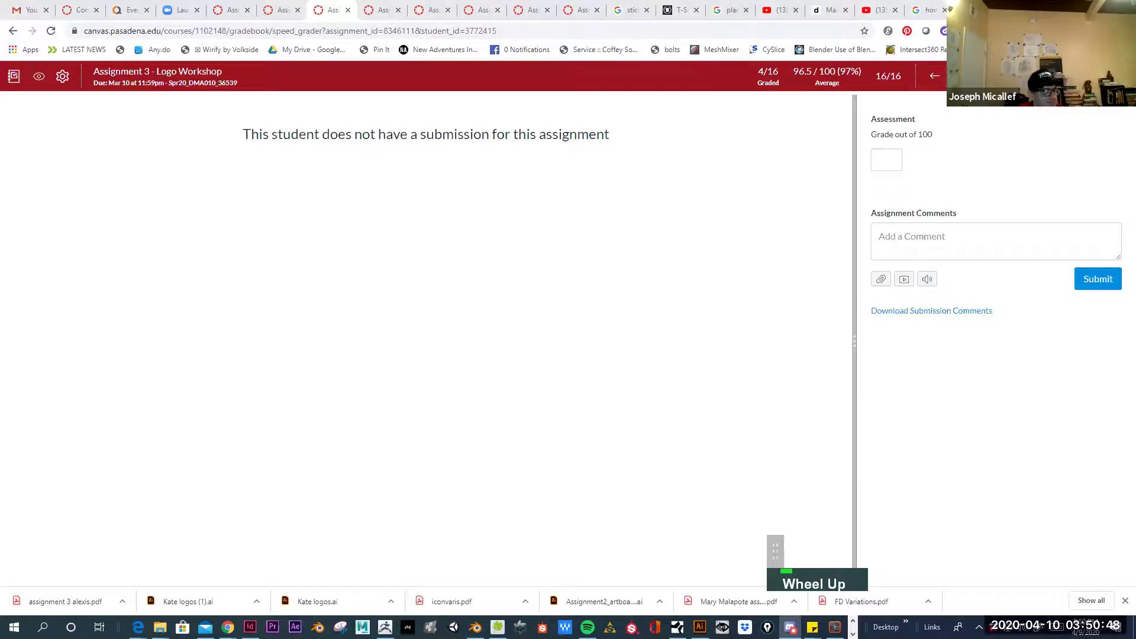
pyautogui.scroll(-1, 775, 551)
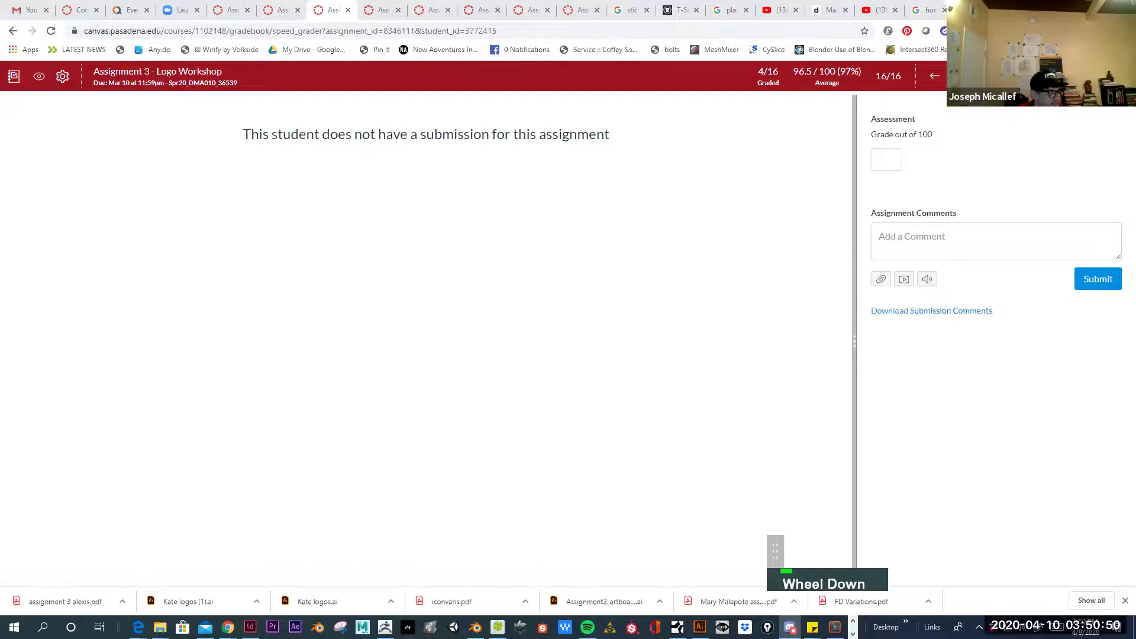
pyautogui.scroll(-1, 775, 551)
pyautogui.scroll(1, 775, 551)
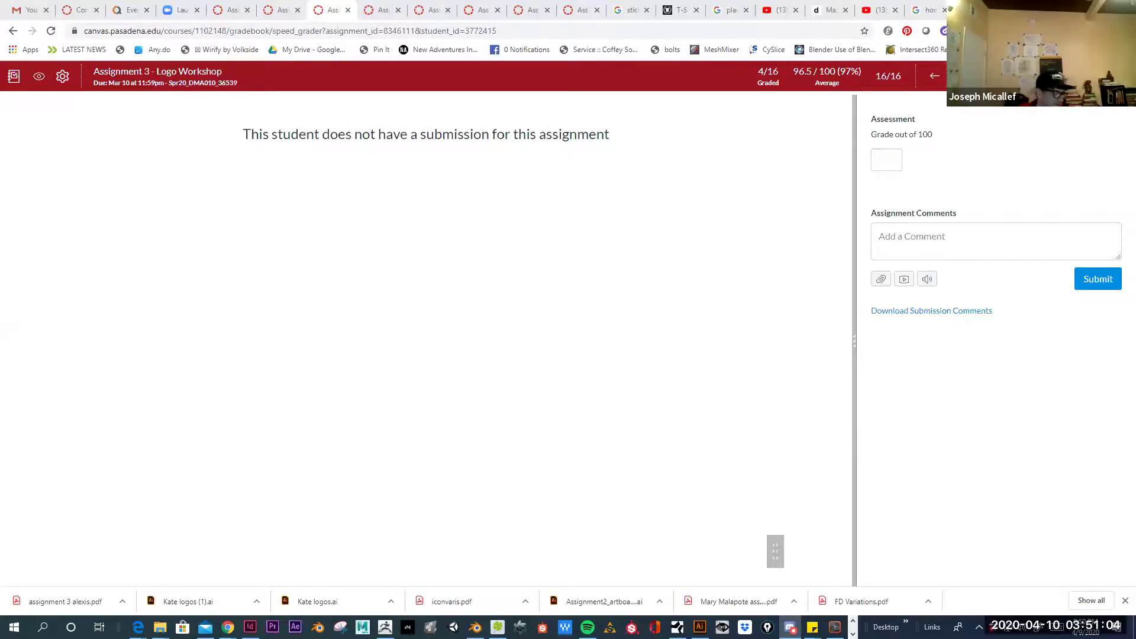
pyautogui.scroll(-1, 426, 337)
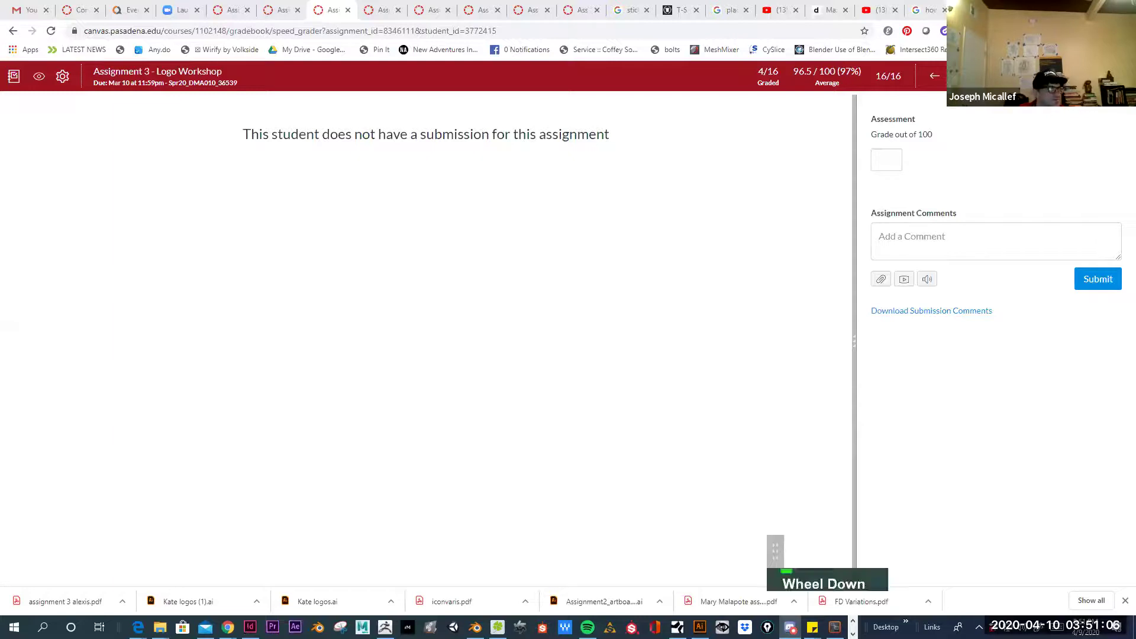
pyautogui.scroll(1, 426, 337)
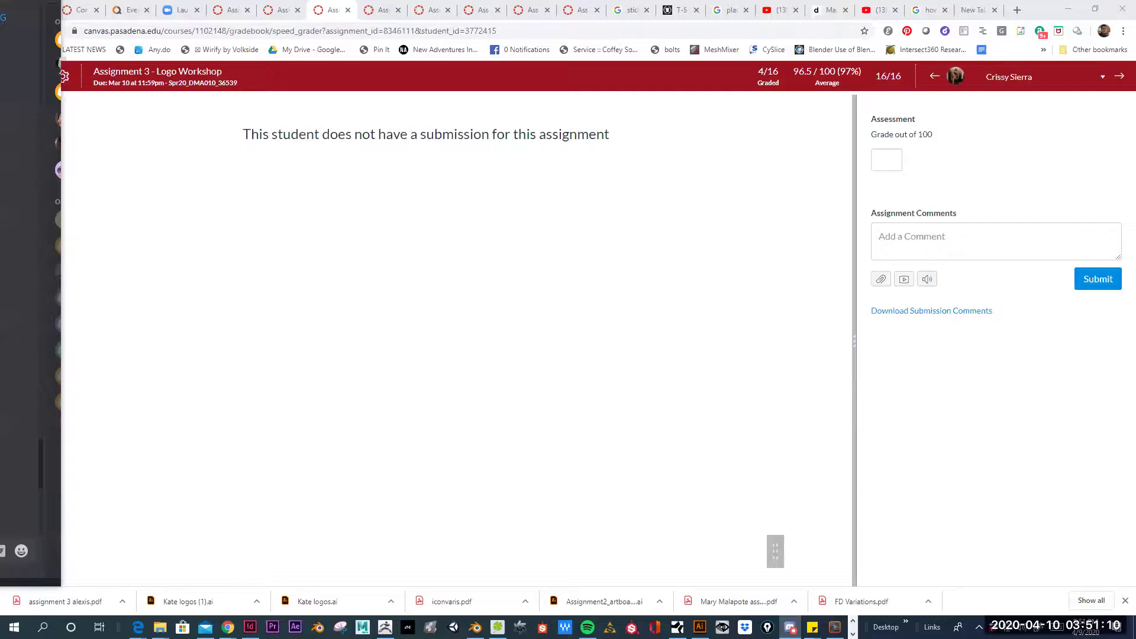
pyautogui.scroll(-3, 597, 370)
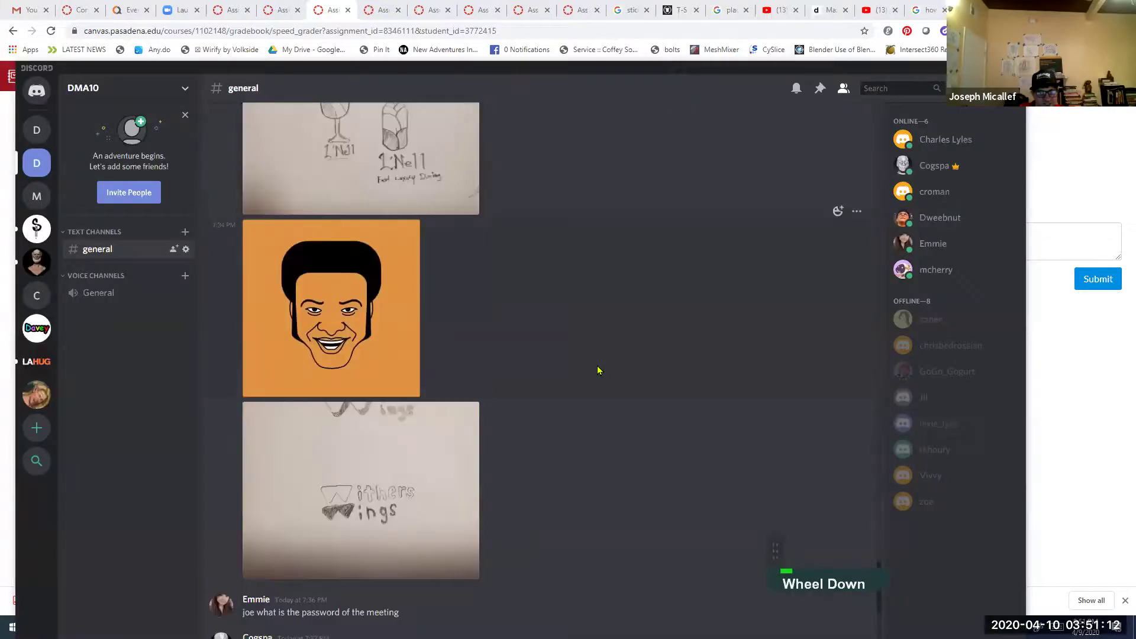
pyautogui.scroll(2, 598, 371)
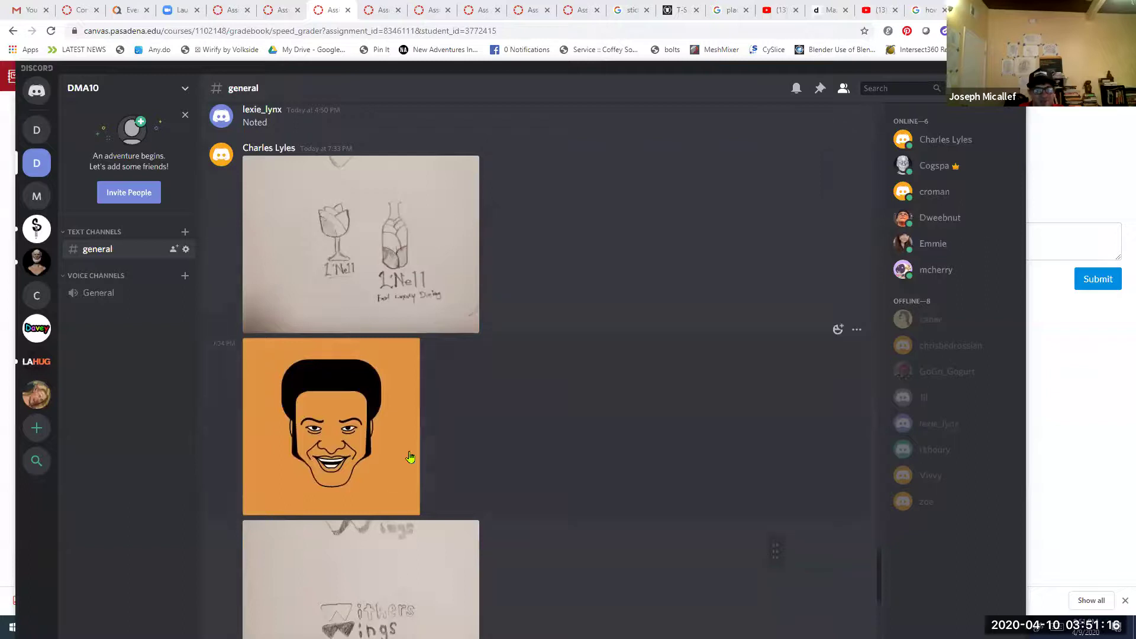
pyautogui.scroll(-1, 410, 457)
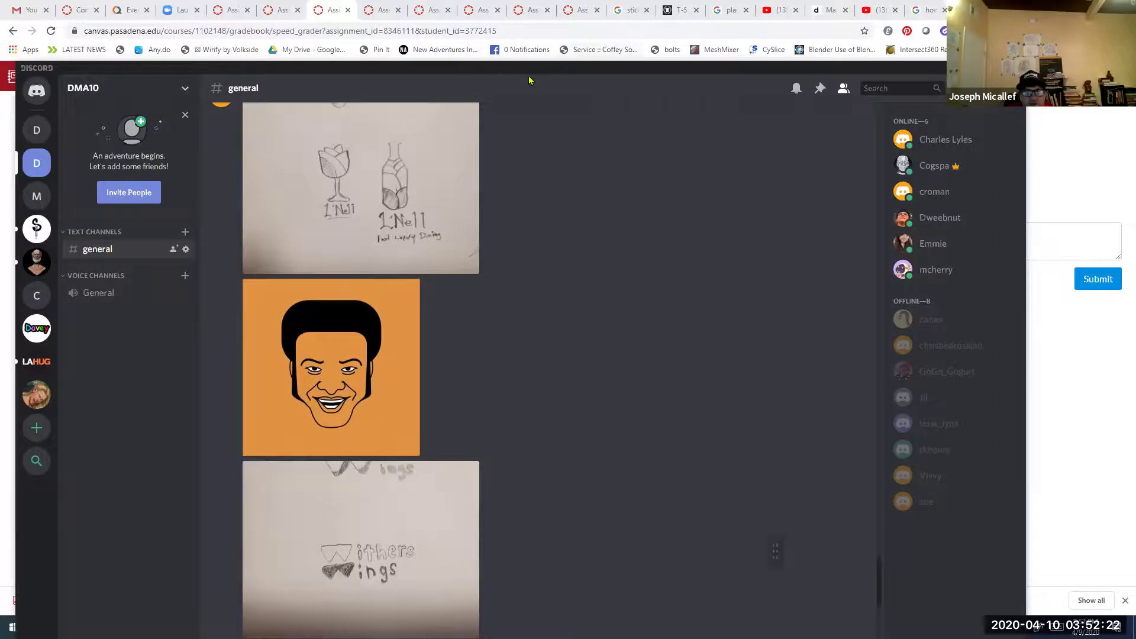
pyautogui.moveTo(523, 72); pyautogui.dragTo(324, 75)
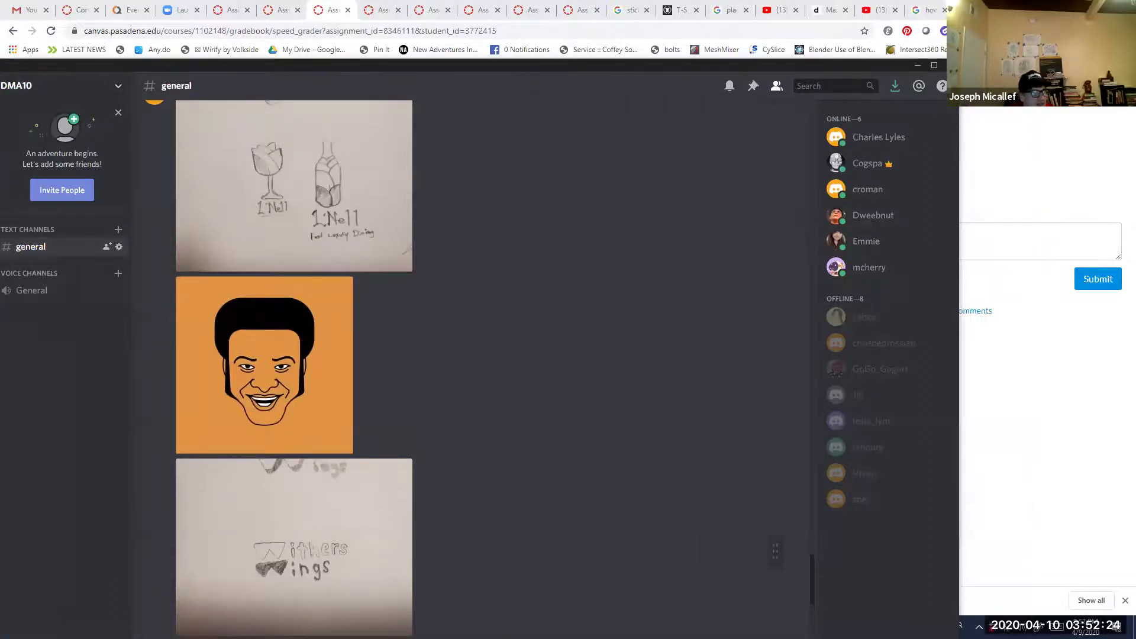
pyautogui.hotkey('alt', 'Tab')
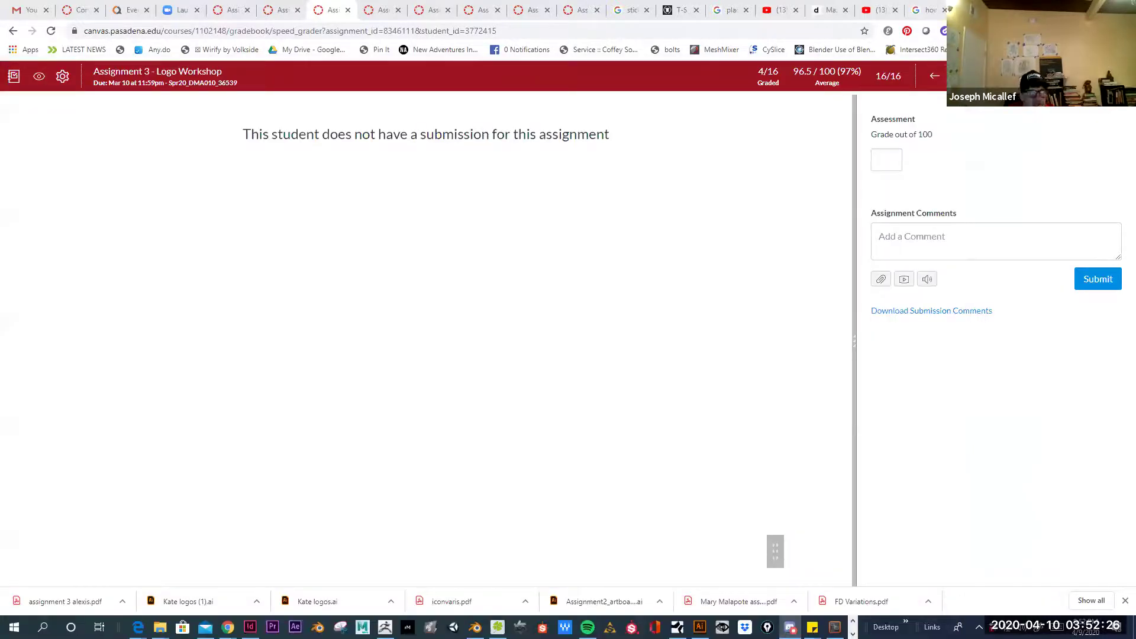
# Switch to CamShop's live overhead view of the Icicles Creamery logo sketch sheet
pyautogui.hotkey('alt', 'Tab')
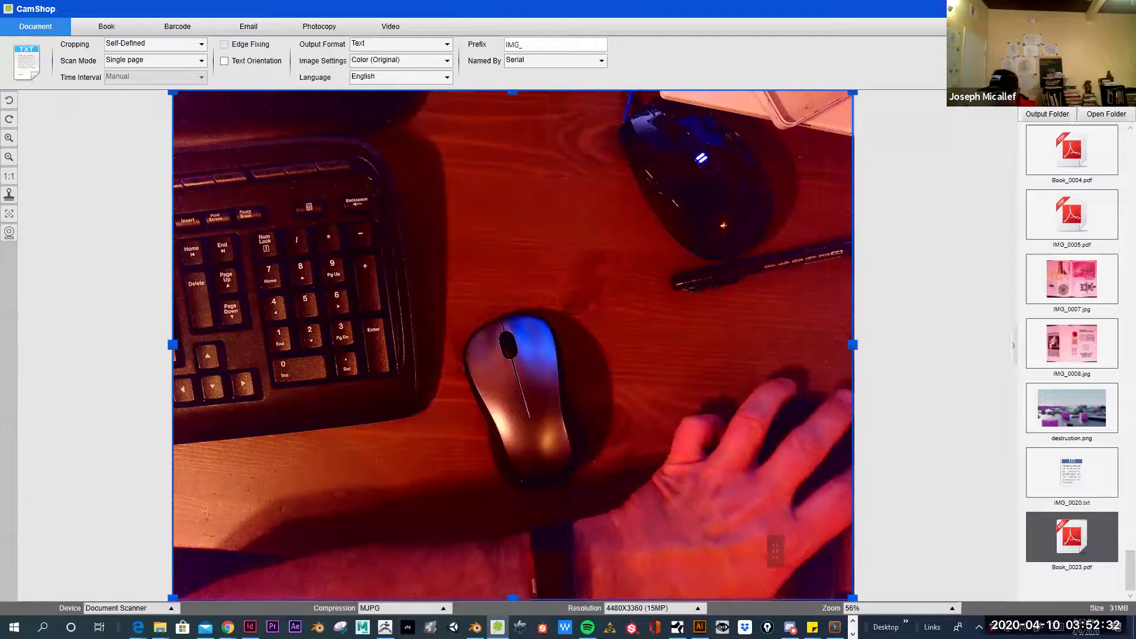
pyautogui.scroll(1, 775, 550)
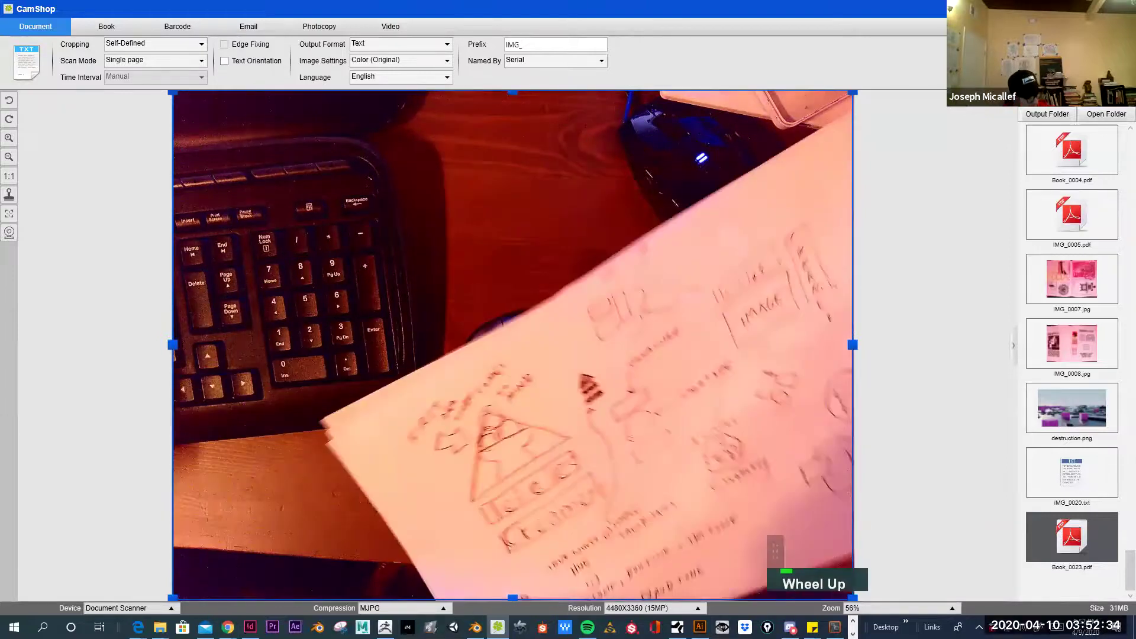
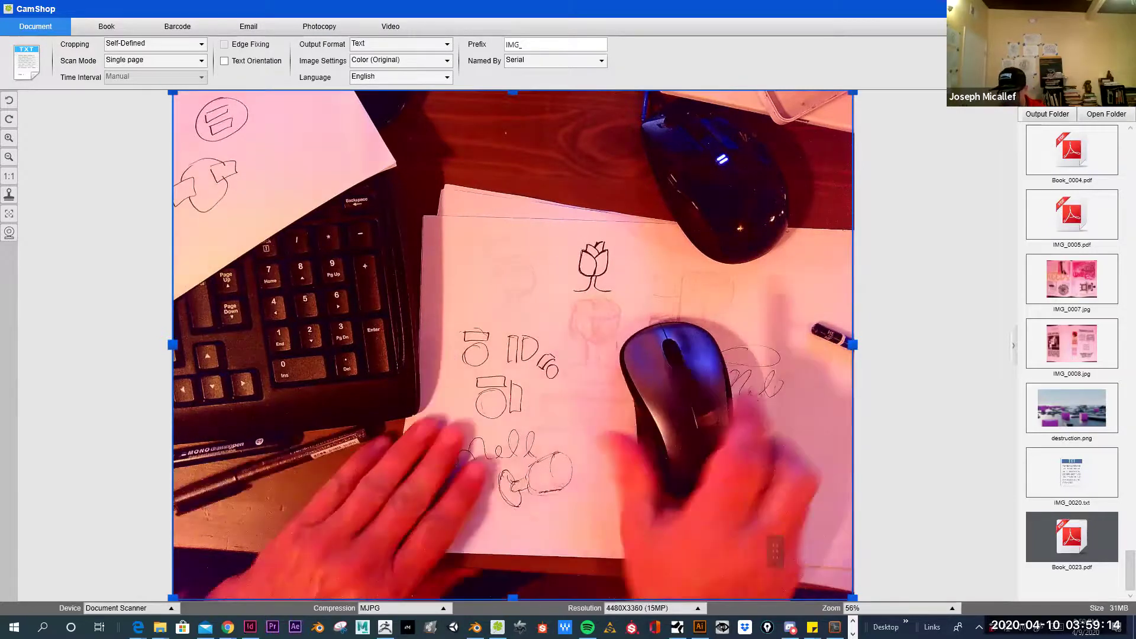
# Pull the Stickermule custom buttons tab into its own window and move it off screen to expose Placeit
pyautogui.rightClick(775, 551)
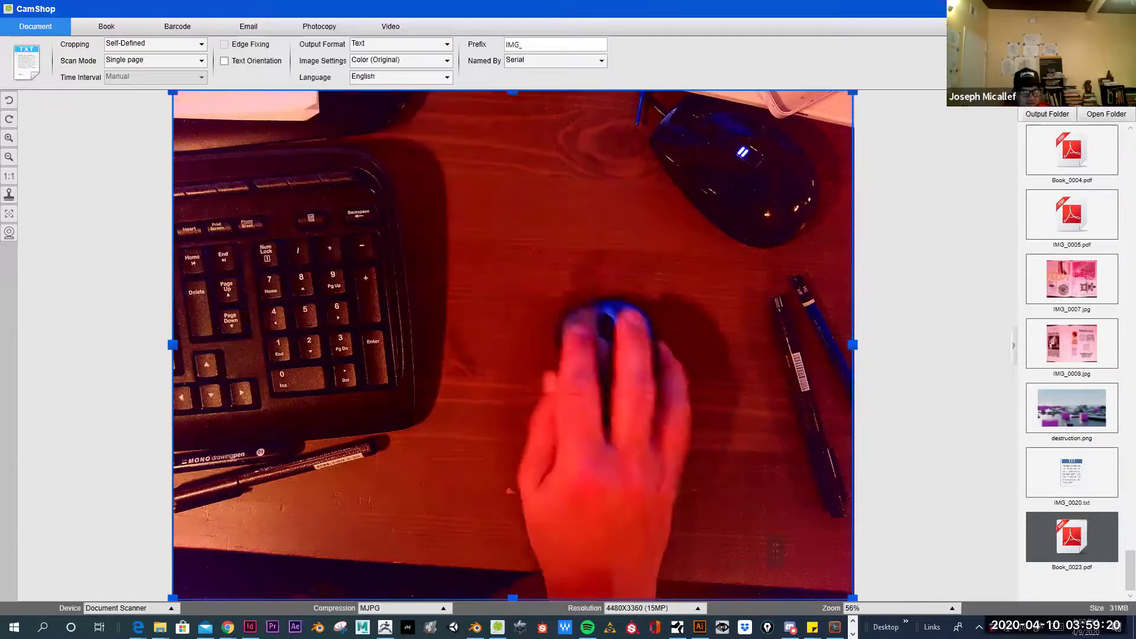
pyautogui.moveTo(230, 621)
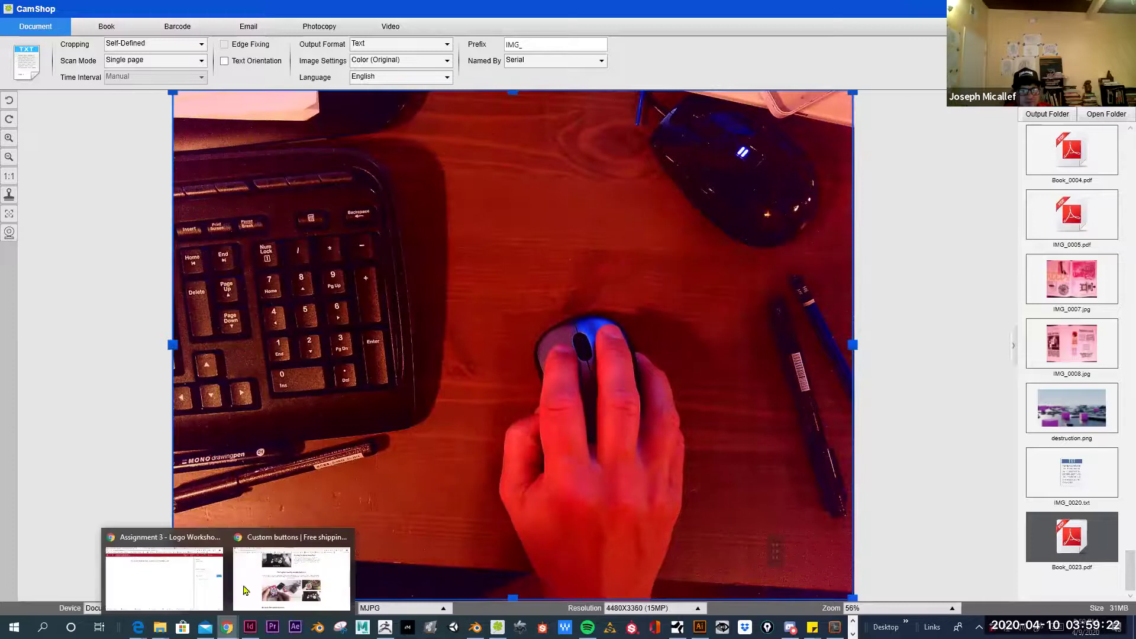
pyautogui.click(292, 574)
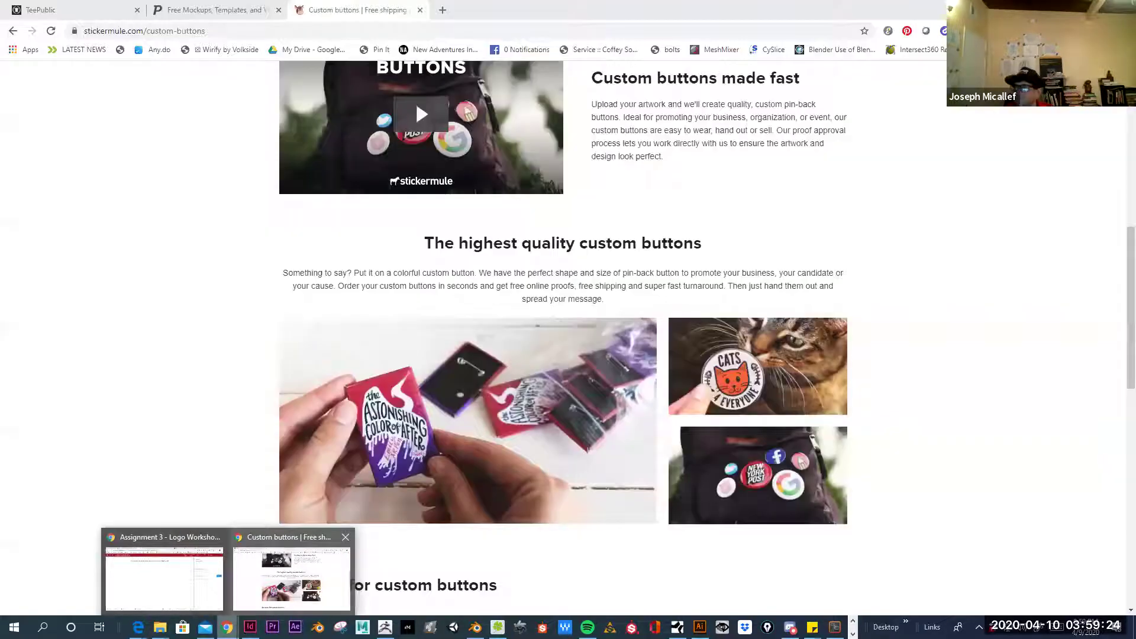
pyautogui.moveTo(367, 10); pyautogui.dragTo(417, 10)
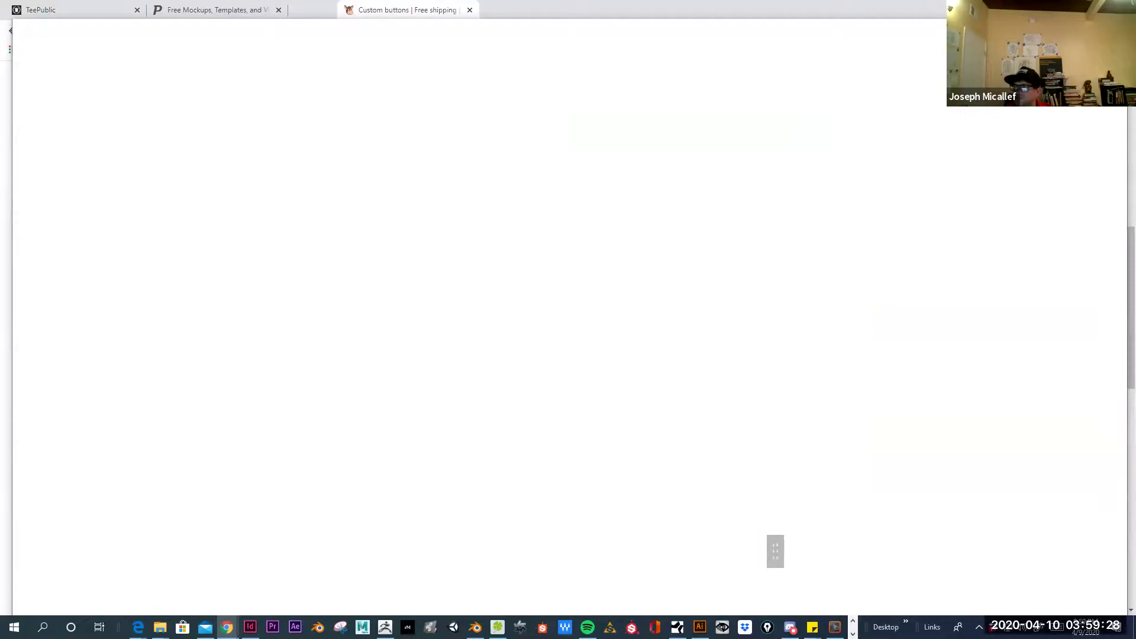
pyautogui.moveTo(417, 10); pyautogui.dragTo(416, 1)
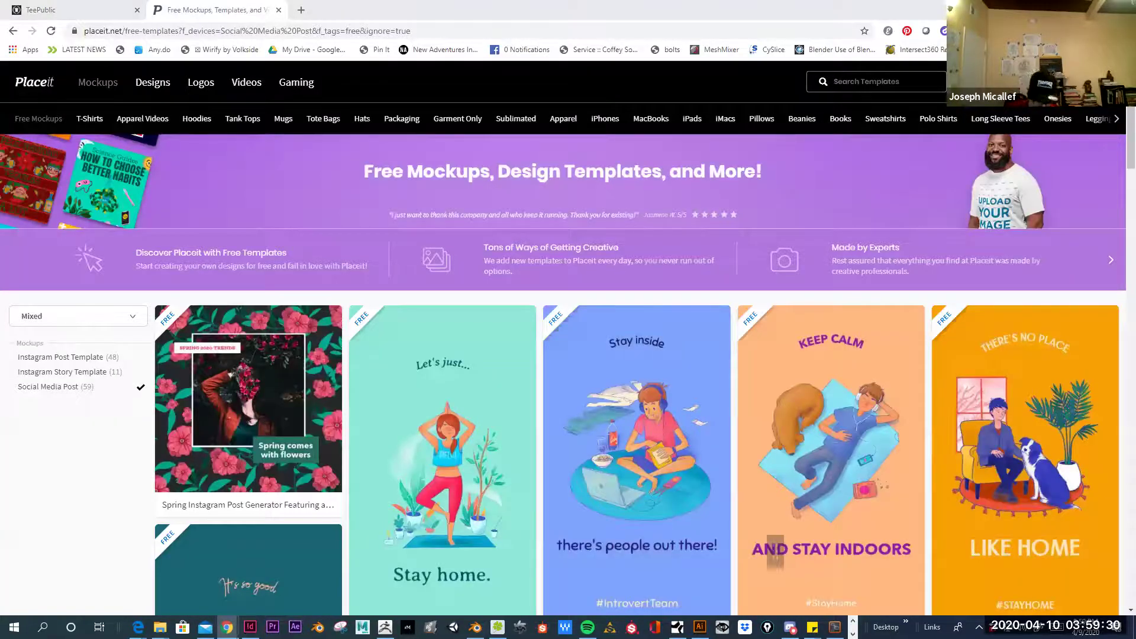
# Scroll through Placeit's free social-media-post mockup templates
pyautogui.press('Return')
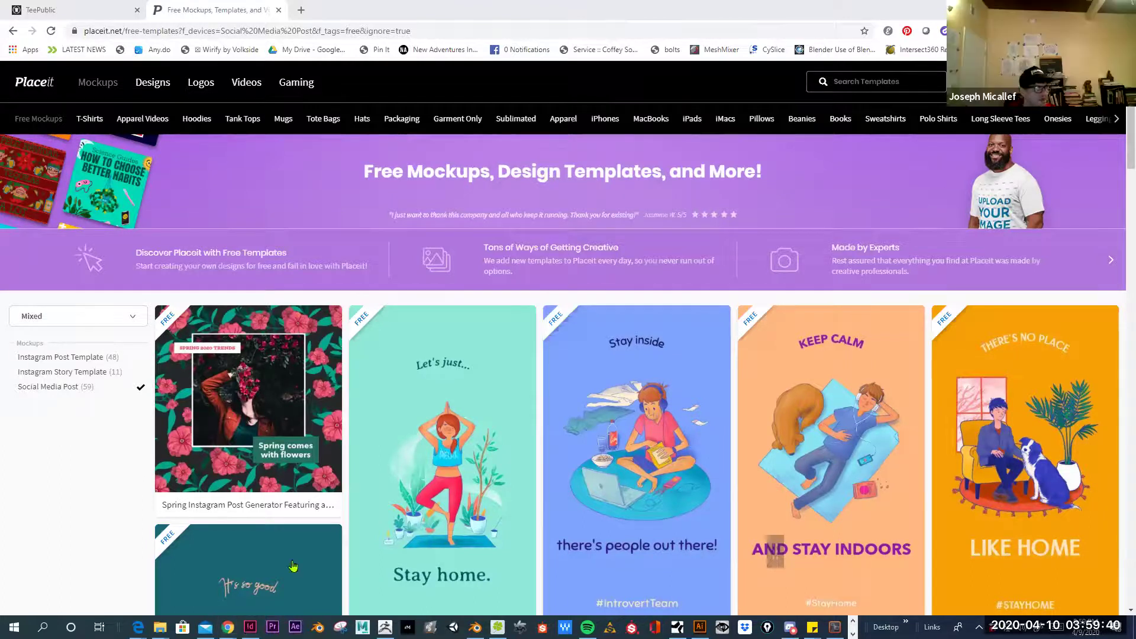
pyautogui.scroll(-1, 248, 569)
pyautogui.scroll(1, 248, 569)
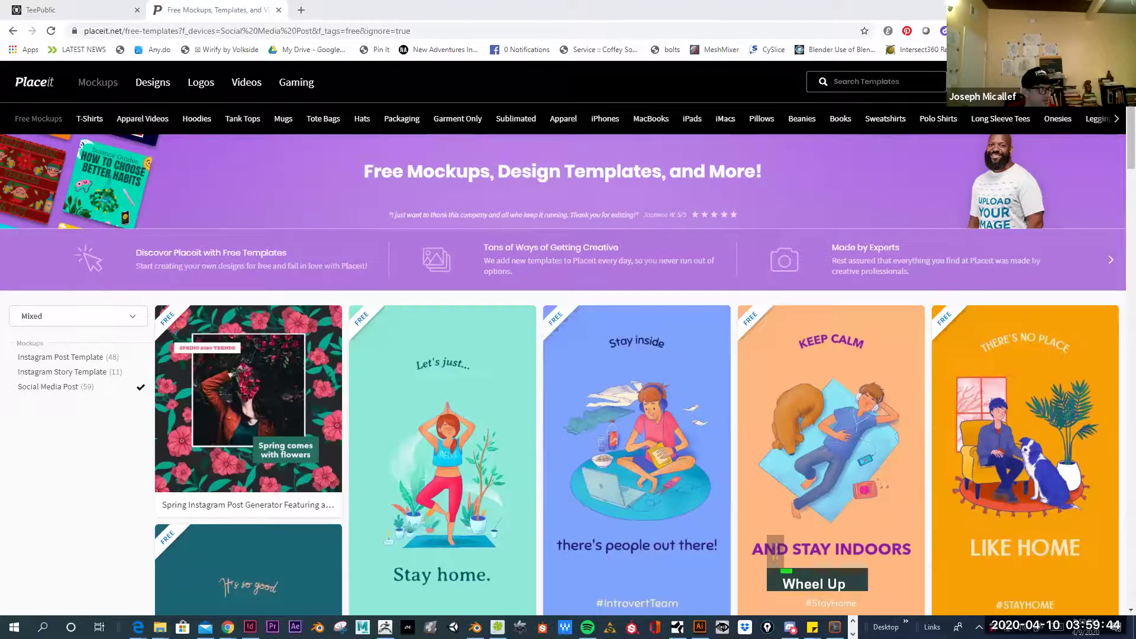
pyautogui.scroll(-1, 775, 551)
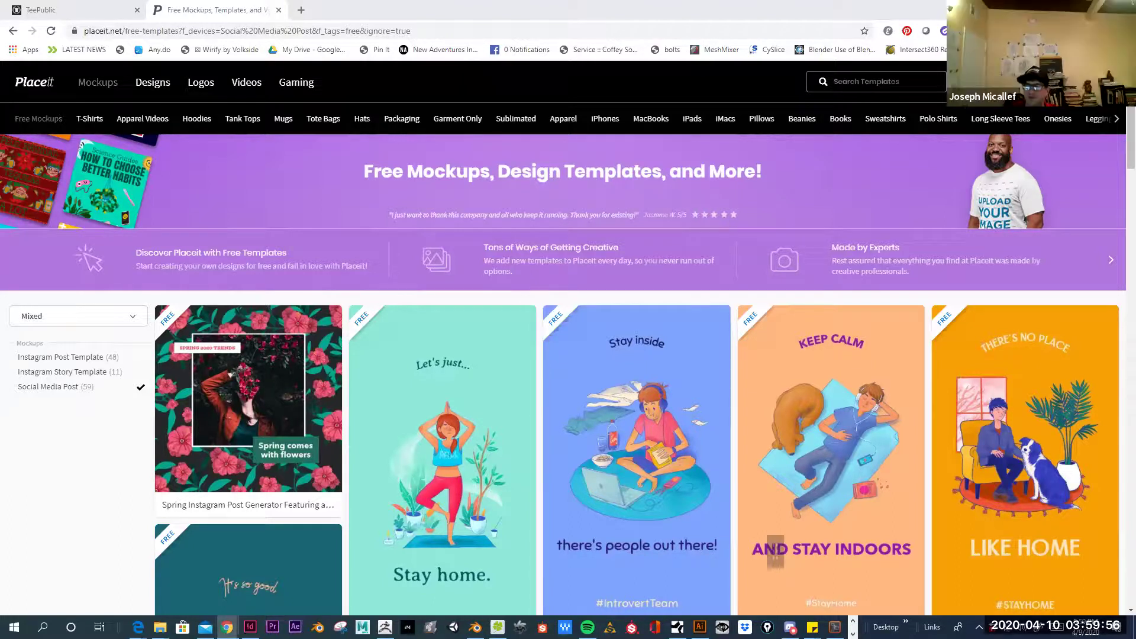
# Switch to the Logo Sketches presentation and open slide 2, the I love NY logo
pyautogui.doubleClick(775, 551)
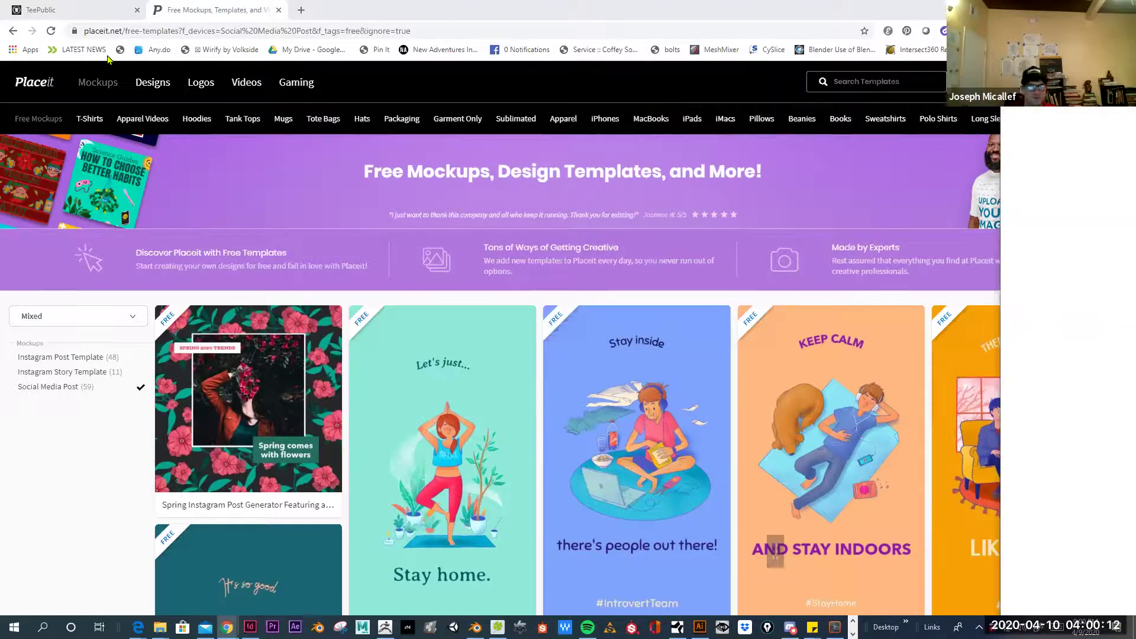
pyautogui.hotkey('alt', 'Tab')
pyautogui.doubleClick(62, 258)
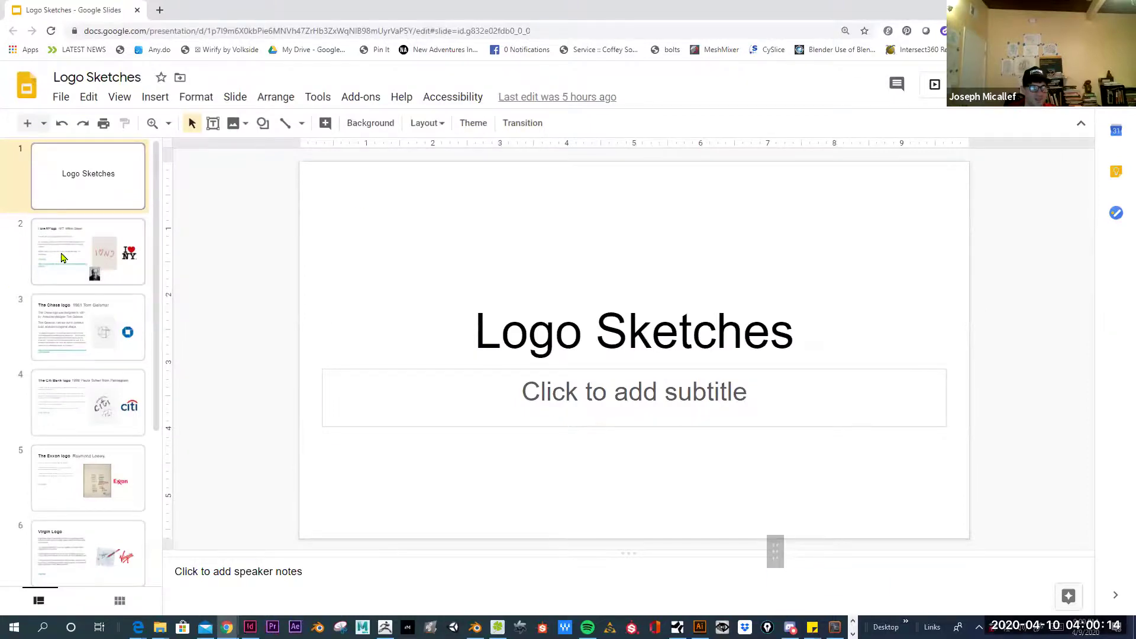